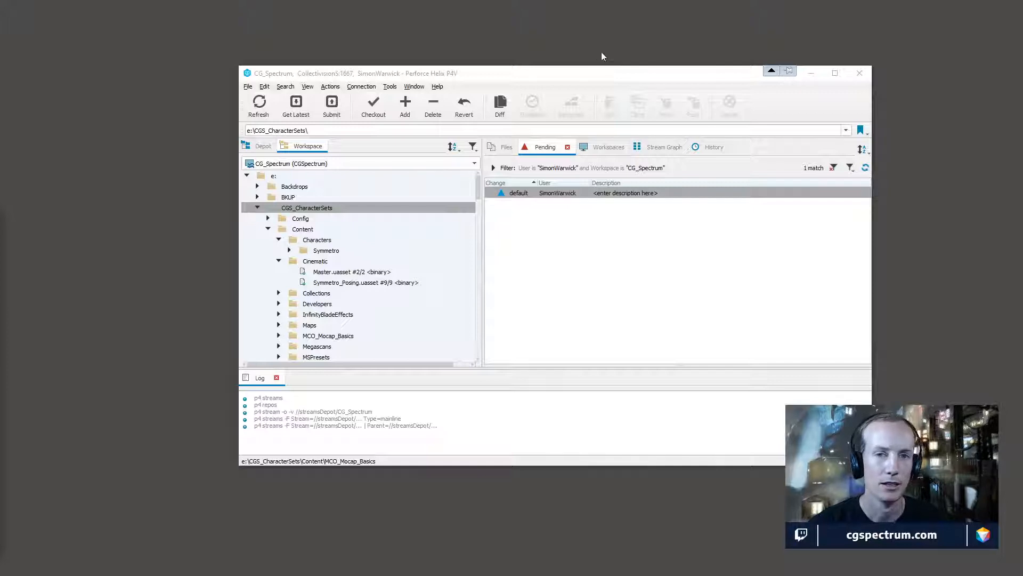
- Look through the CGS_CharacterSets workspace tree, examining its Content and Source folders, character files and textures
scroll(388, 296, down, 6)
scroll(388, 299, up, 4)
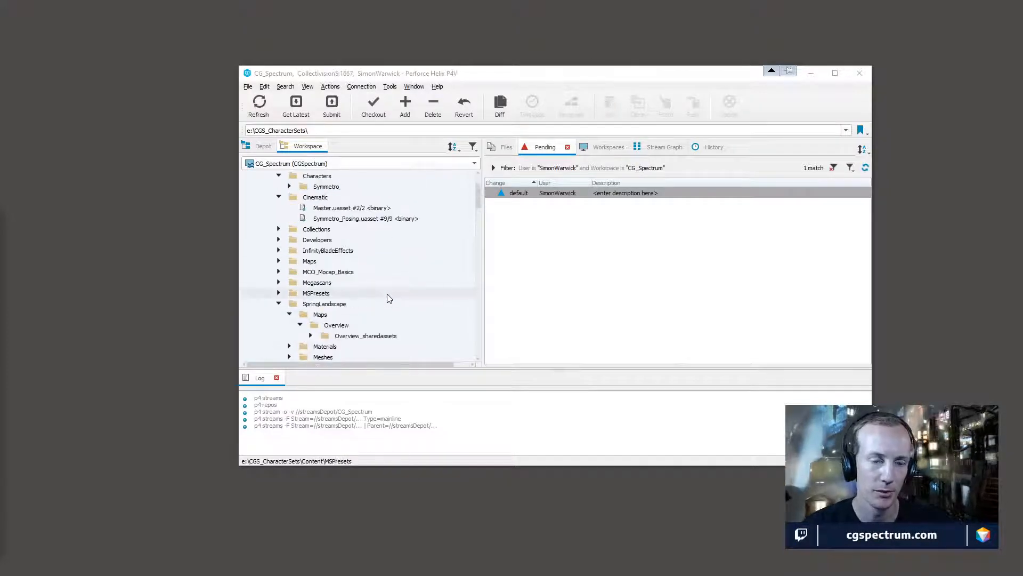
scroll(389, 299, down, 10)
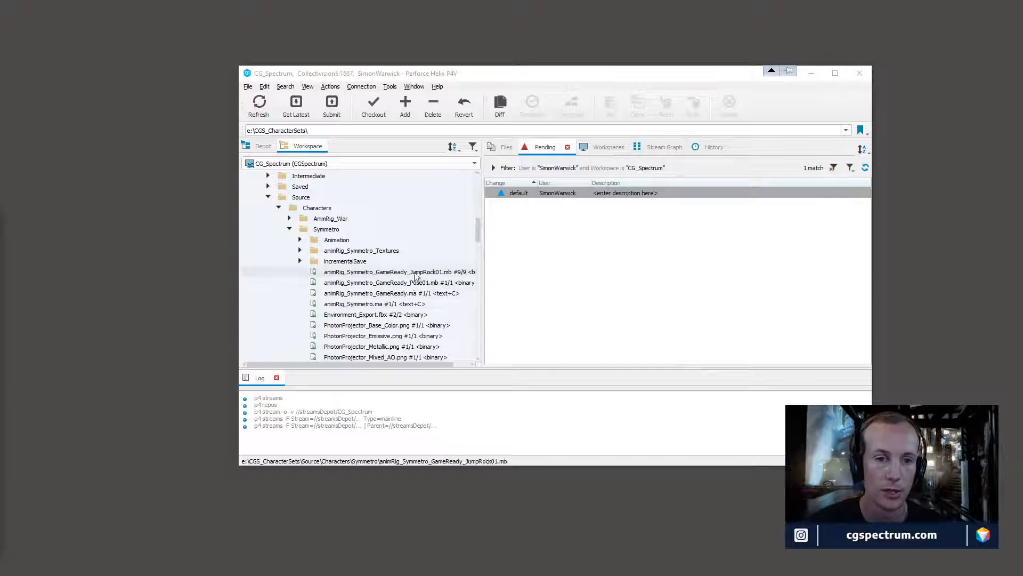
scroll(405, 291, down, 15)
scroll(416, 276, down, 5)
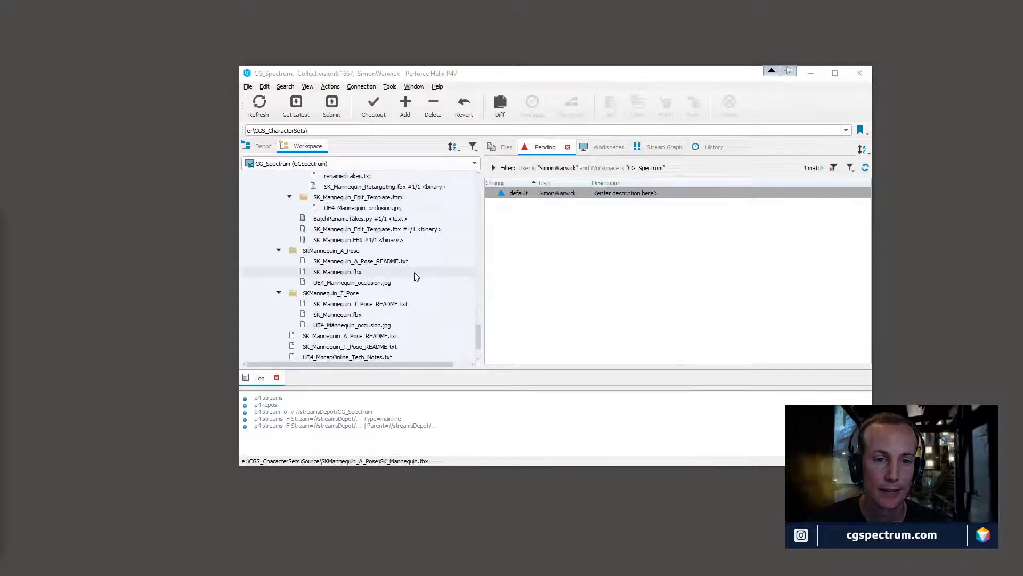
scroll(416, 276, up, 20)
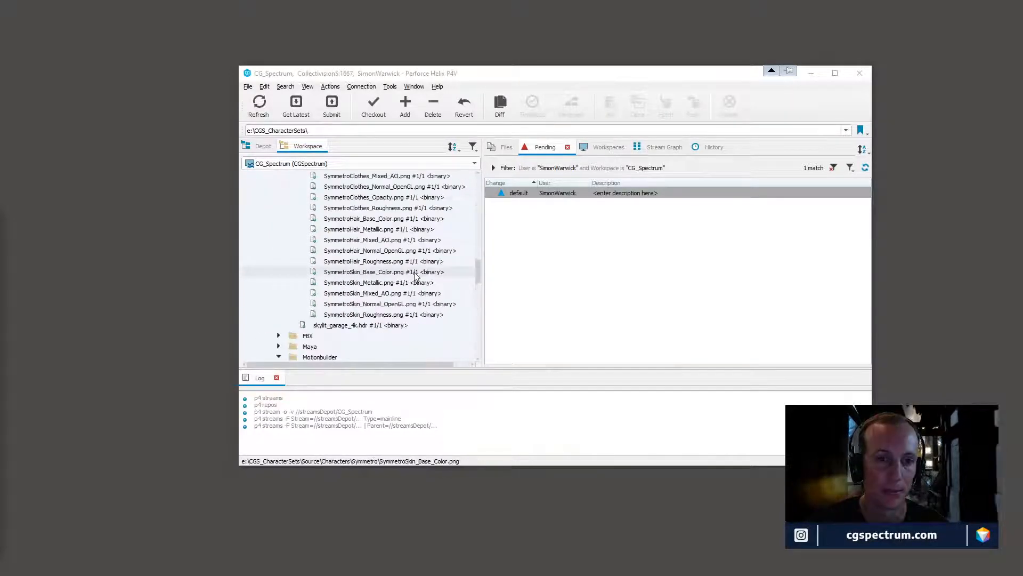
scroll(415, 272, up, 4)
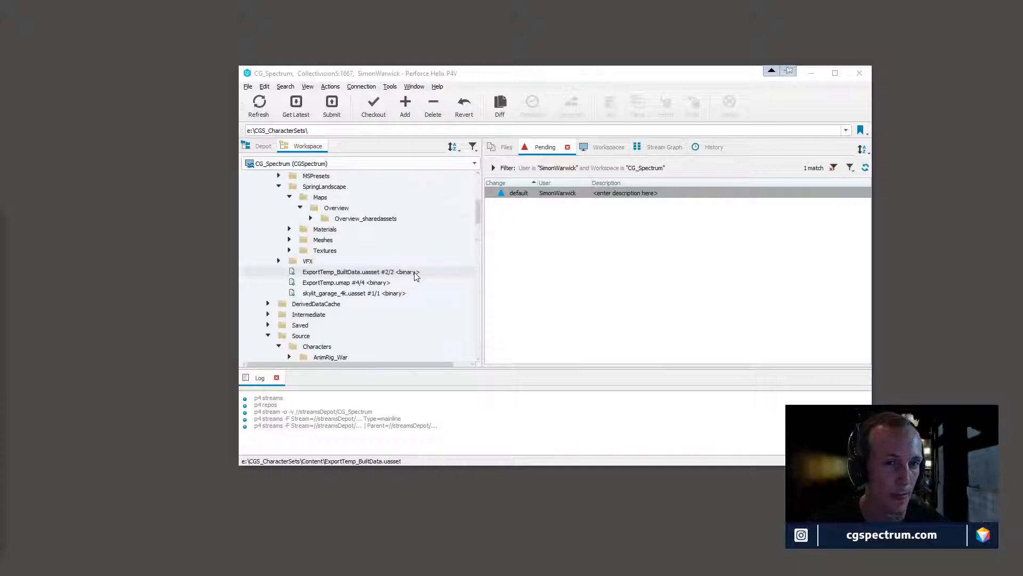
scroll(414, 272, up, 6)
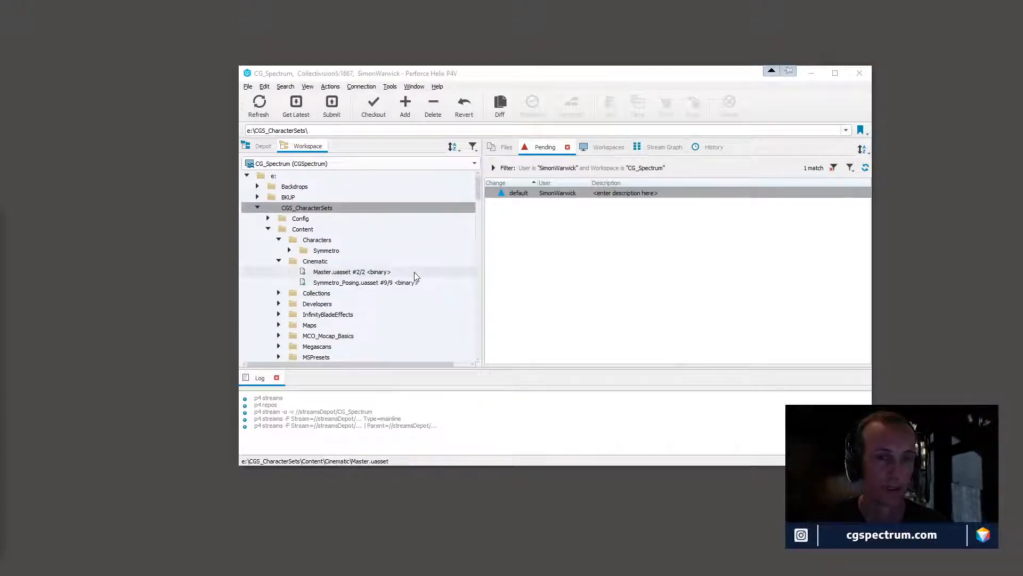
- Collapse the Content and Source folders of CGS_CharacterSets and select the CGS_CharacterSets.uproject file
click(268, 228)
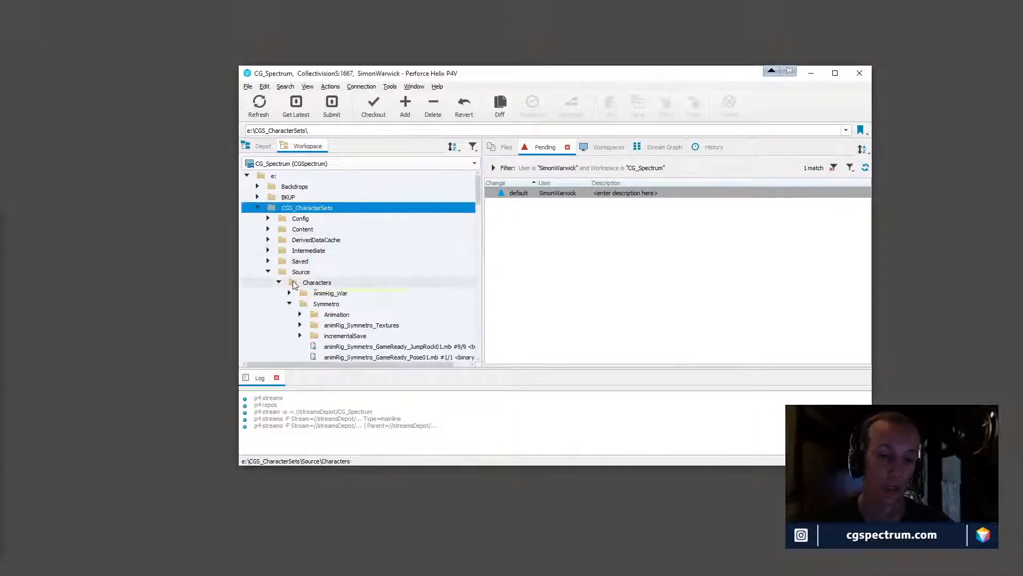
click(268, 271)
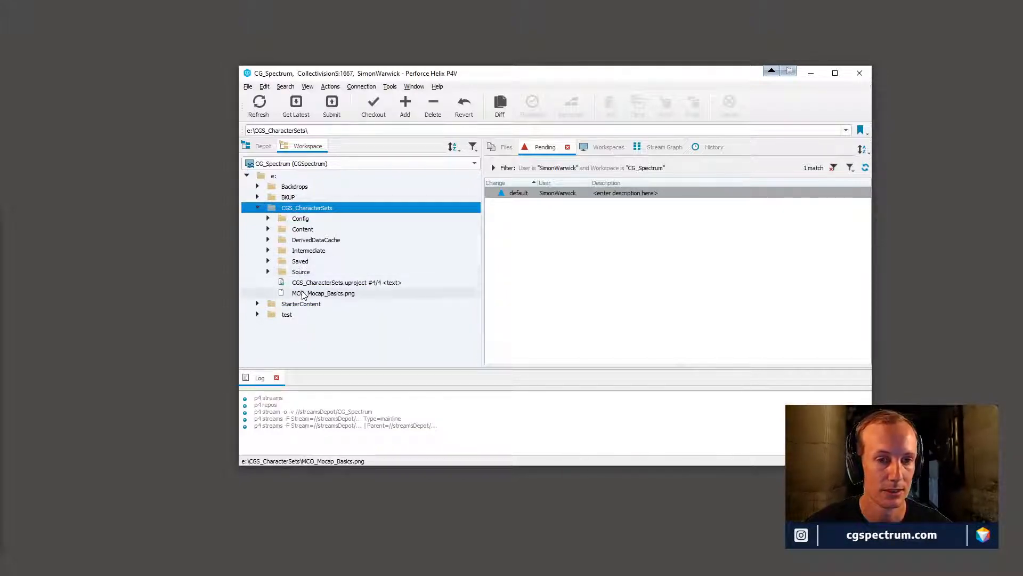
click(315, 283)
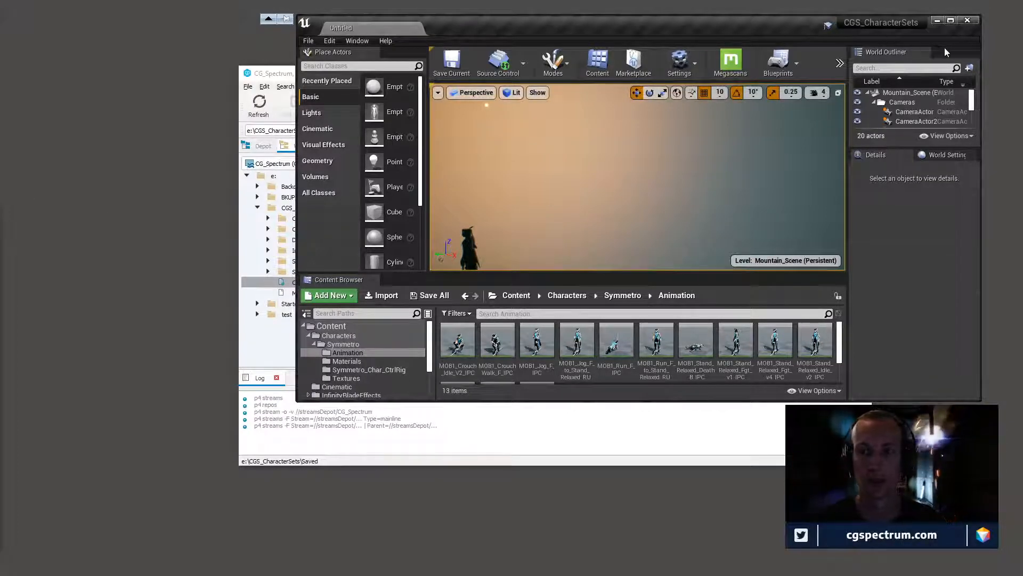
- Switch to the Unreal Editor at full size, show the root Content folder and play the Mountain_Scene level
click(954, 21)
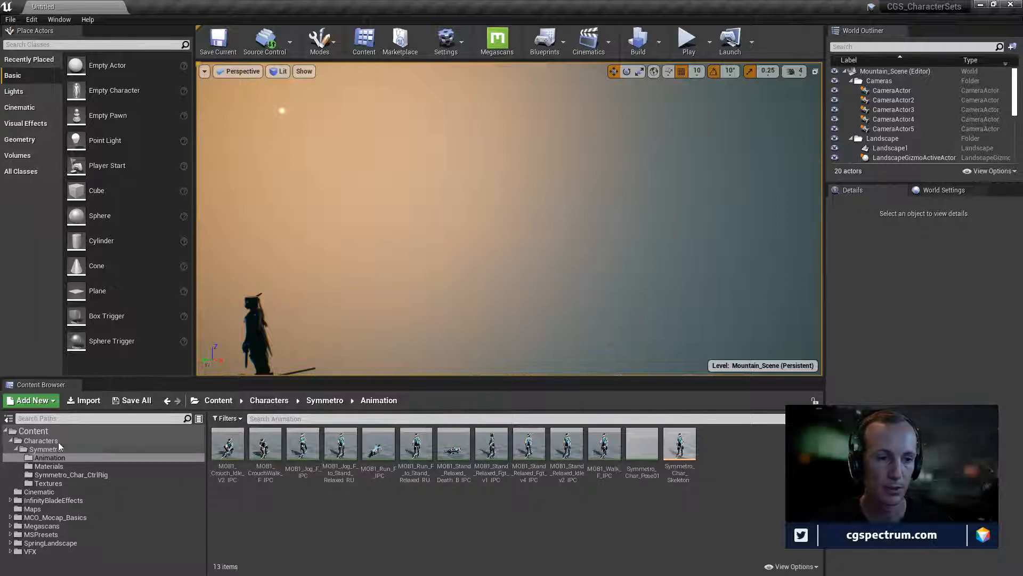
click(33, 431)
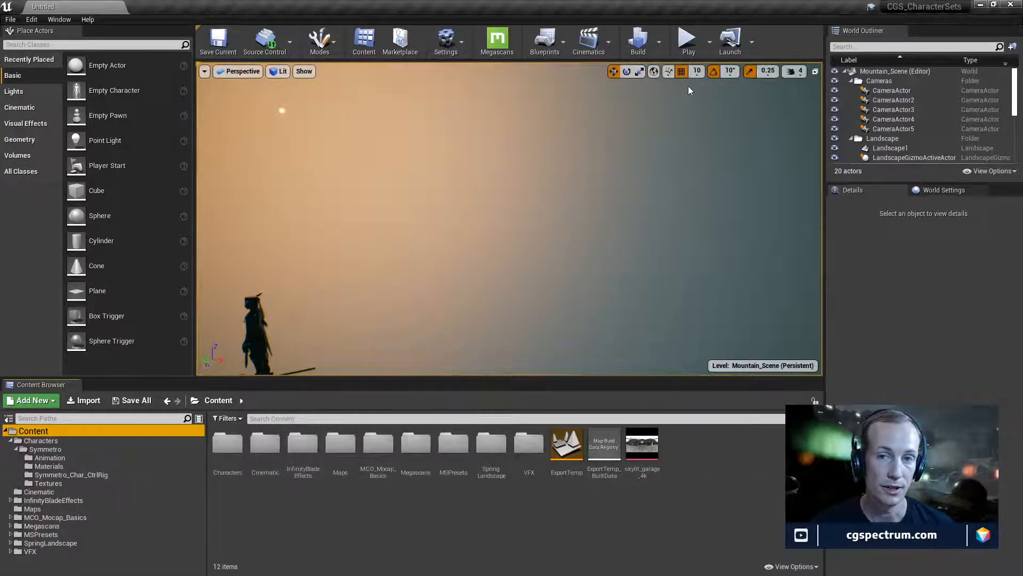
click(692, 48)
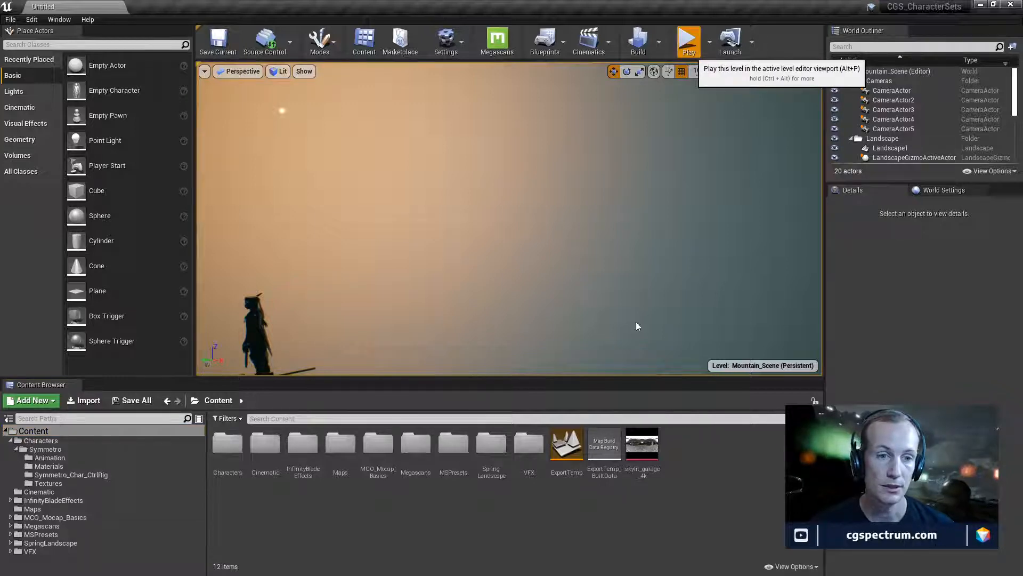
- Look through the Characters and Cinematic folders, then show the assets in Symmetro's Animation folder
click(56, 443)
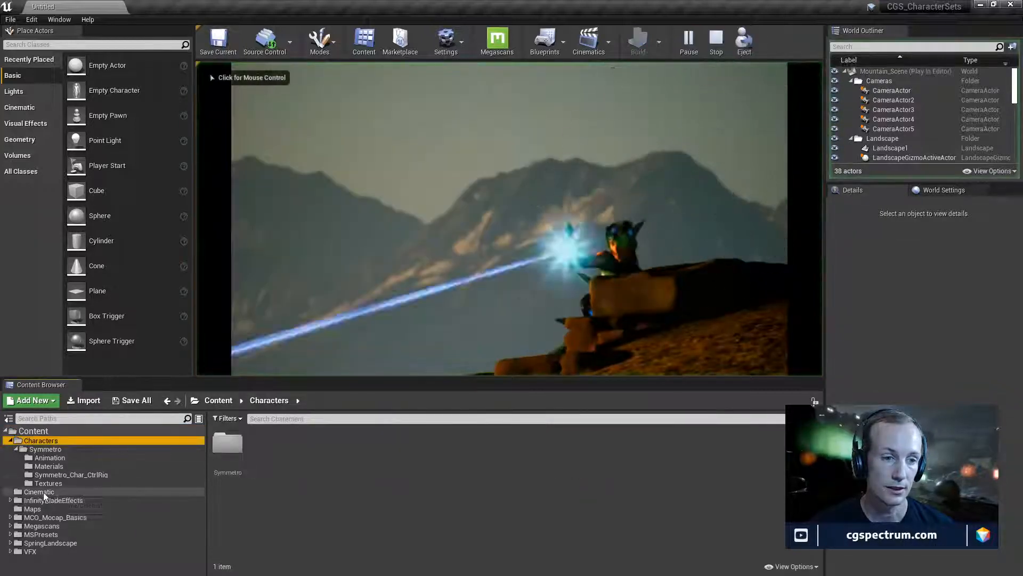
click(44, 492)
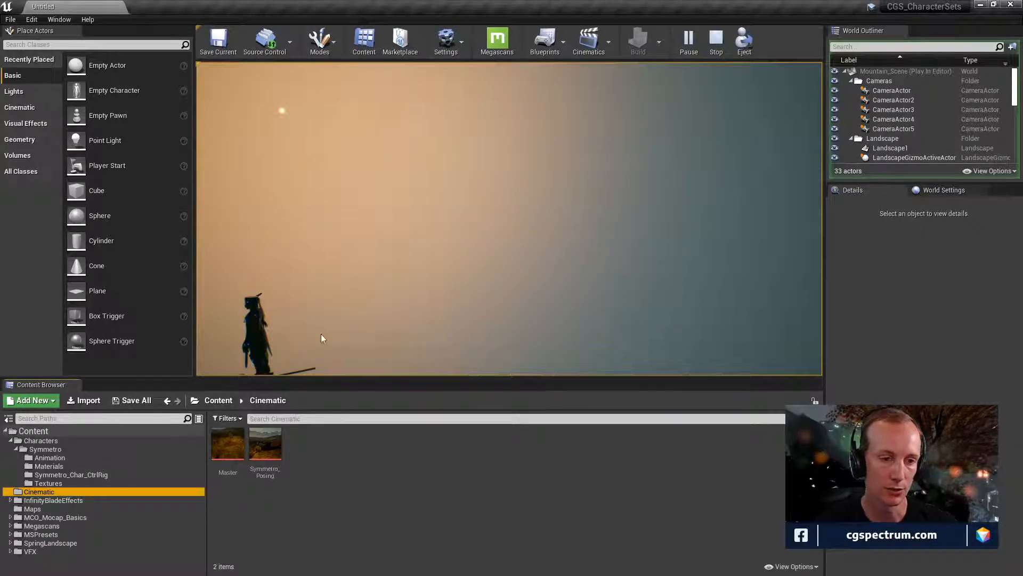
click(53, 457)
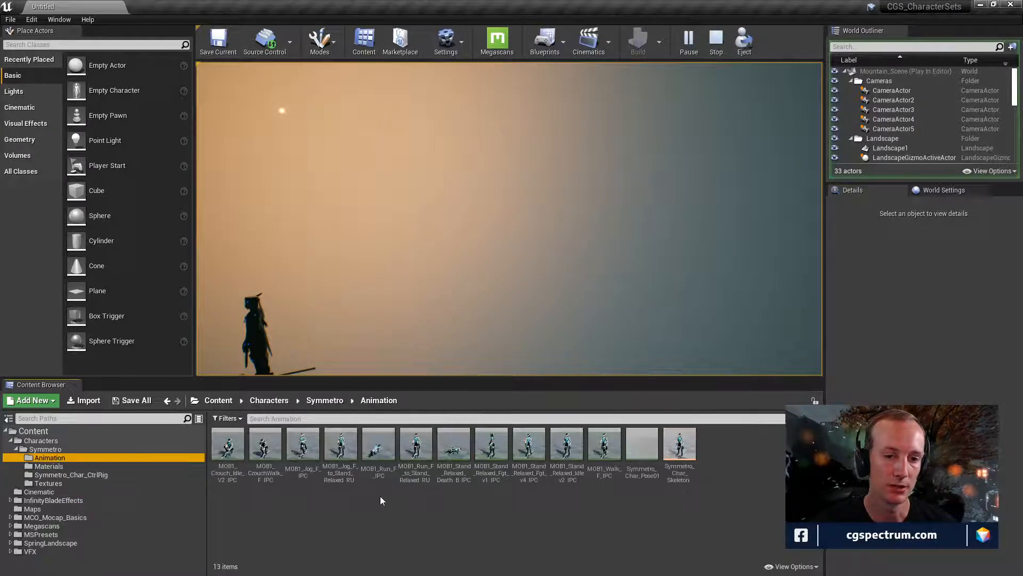
- Open the MOB1_Run_F_IPC and MOB1_Walk_F_IPC animations for comparison and maximize the animation editor
double_click(380, 450)
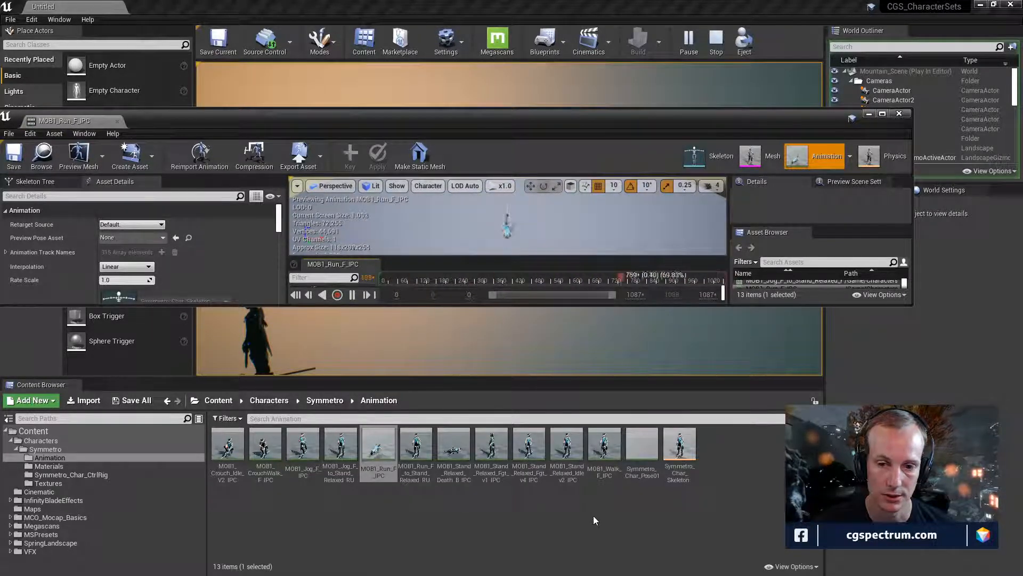
double_click(604, 447)
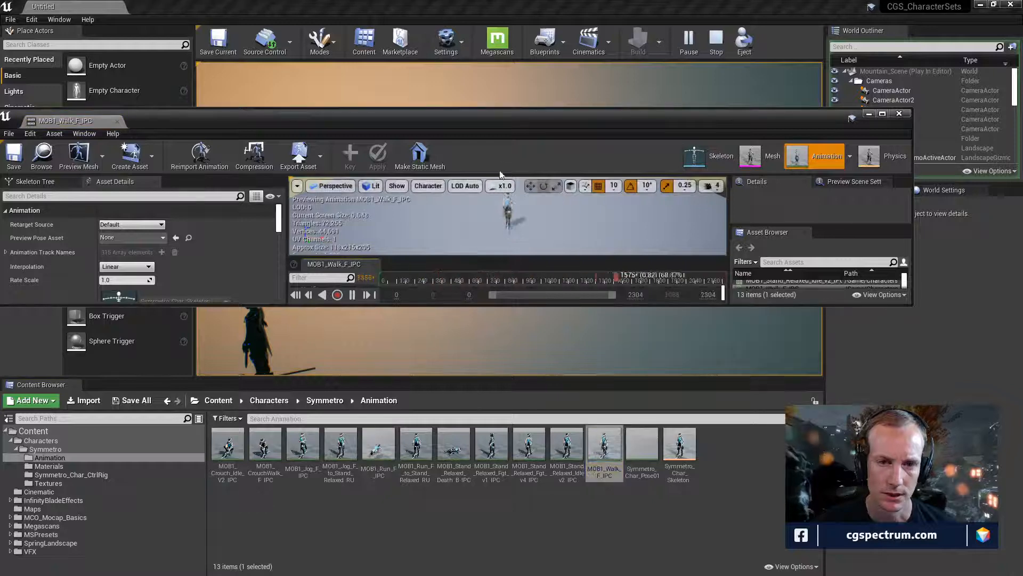
double_click(514, 115)
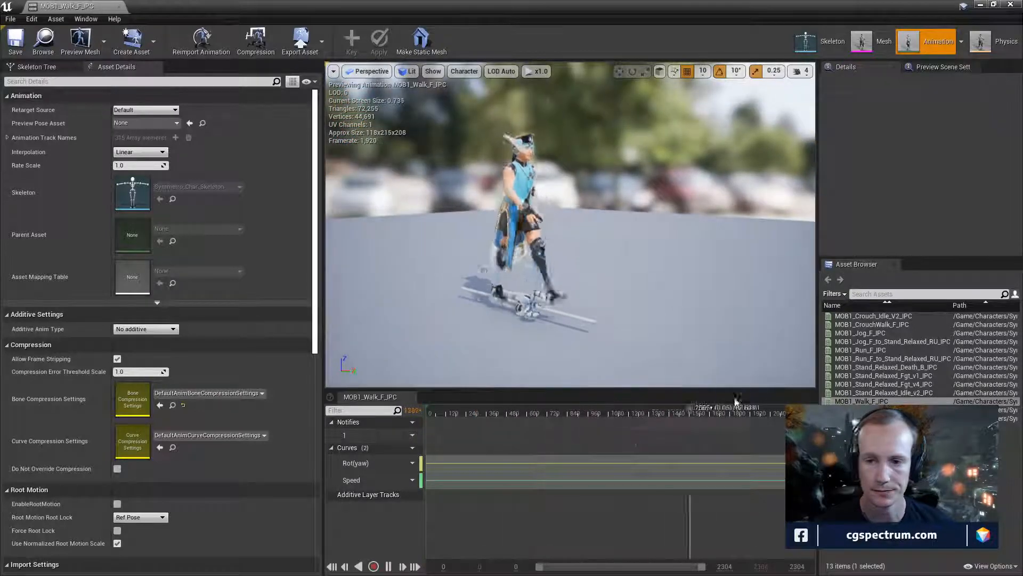
- Open MOB1_Run_F_IPC, set its Import Rotation X to -90 and reimport the animation
click(867, 349)
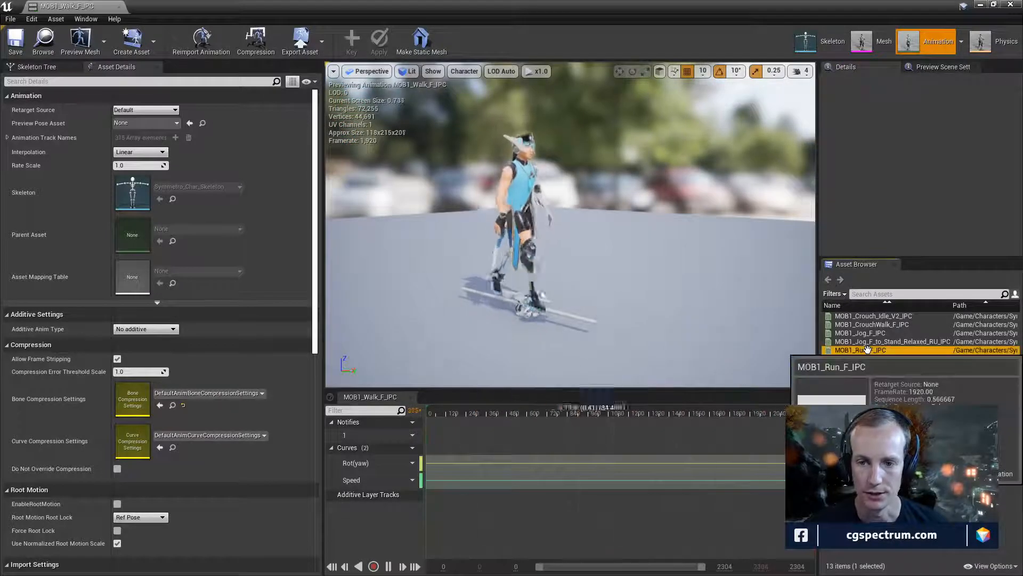
double_click(867, 349)
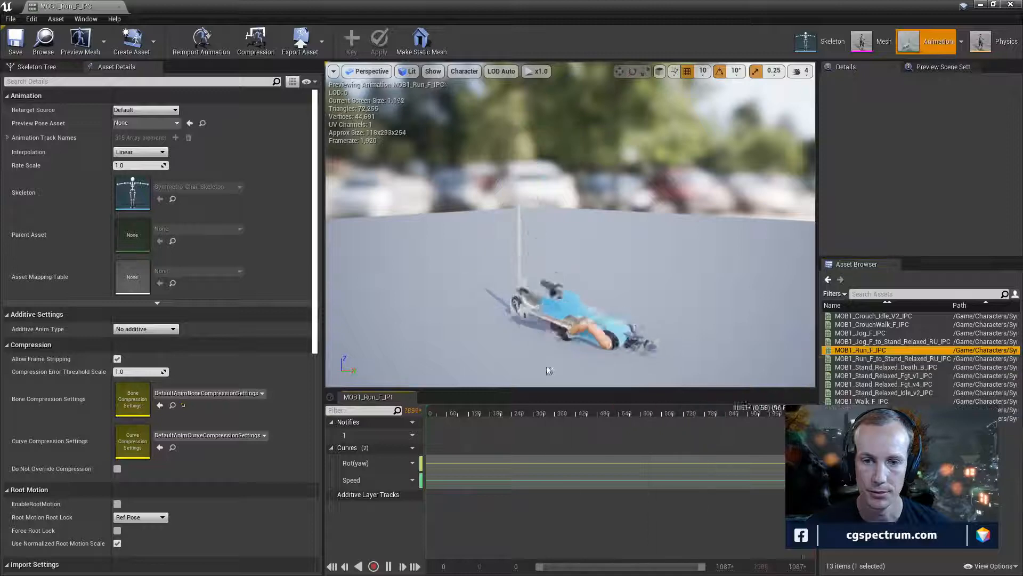
scroll(155, 419, down, 4)
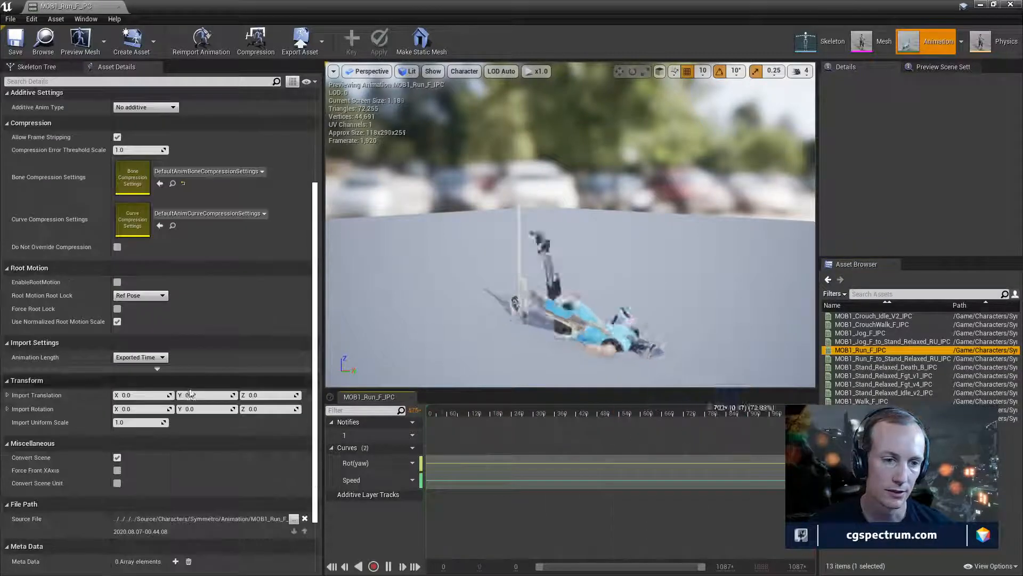
click(143, 409)
text(-90)
key(Return)
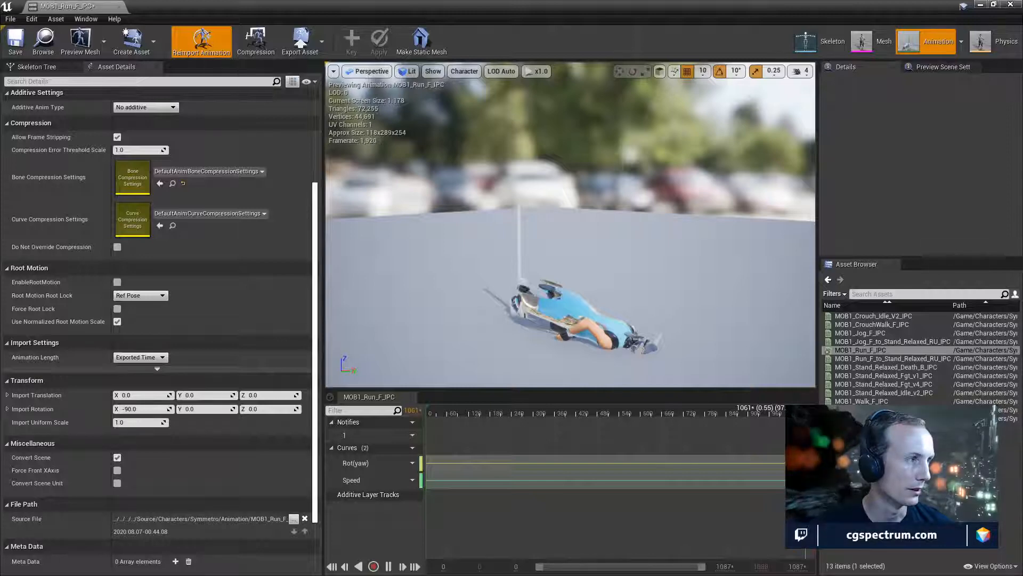
click(201, 42)
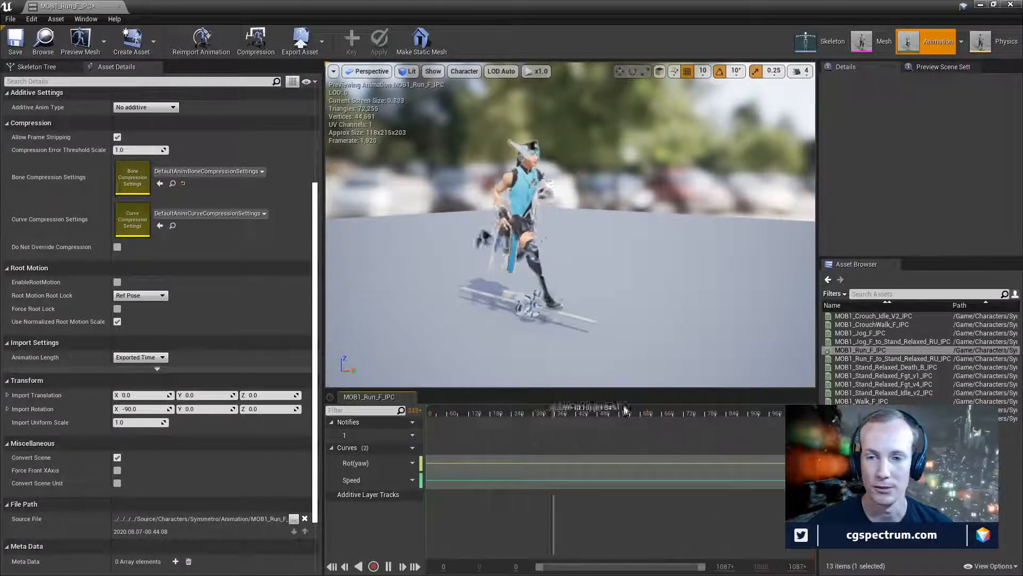
- Preview the MOB1_Walk_F_IPC, MOB1_Jog_F_IPC and MOB1_Stand_Relaxed_Idle_v2_IPC animations, then close the animation editor
double_click(861, 401)
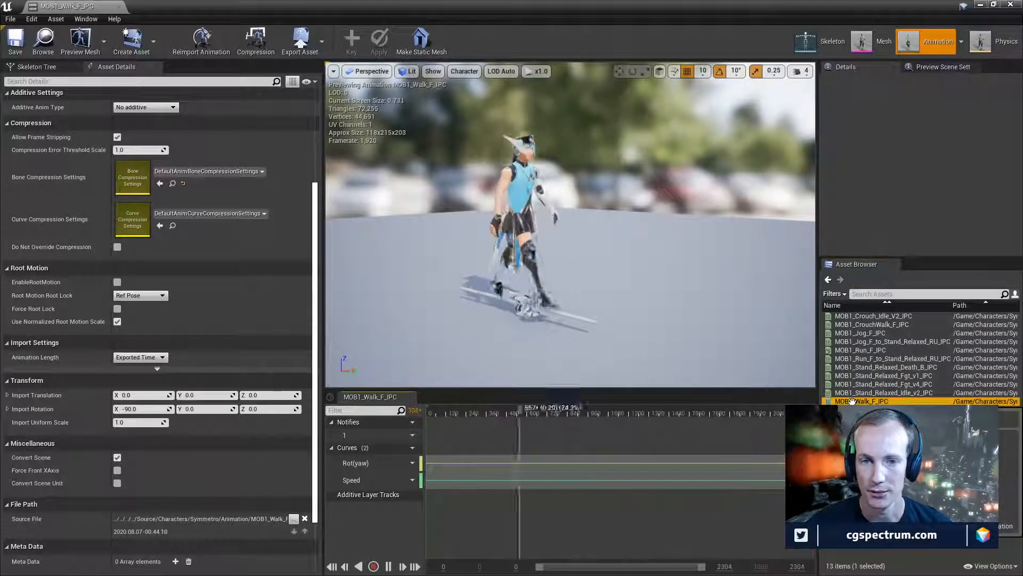
double_click(860, 333)
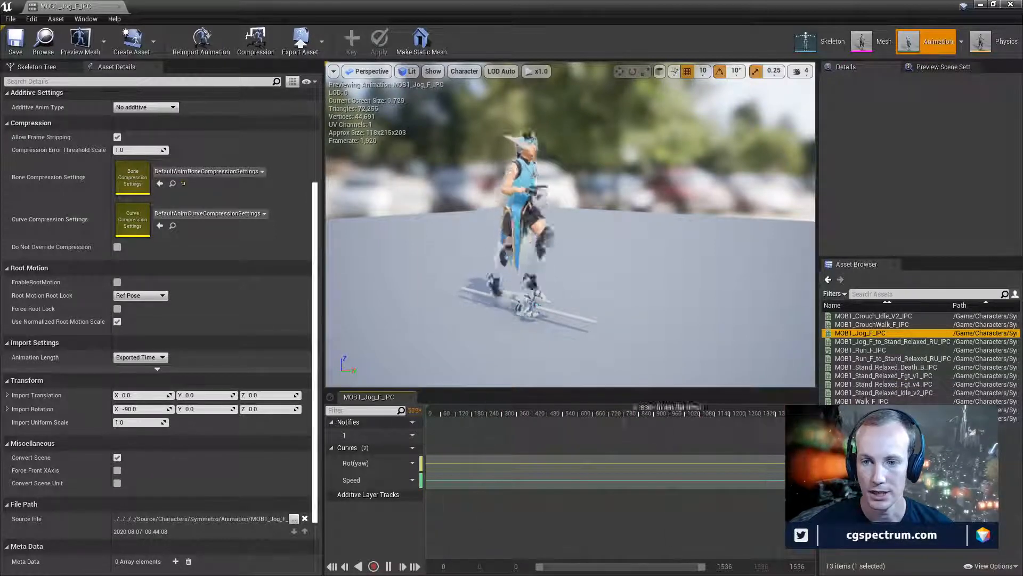
double_click(901, 393)
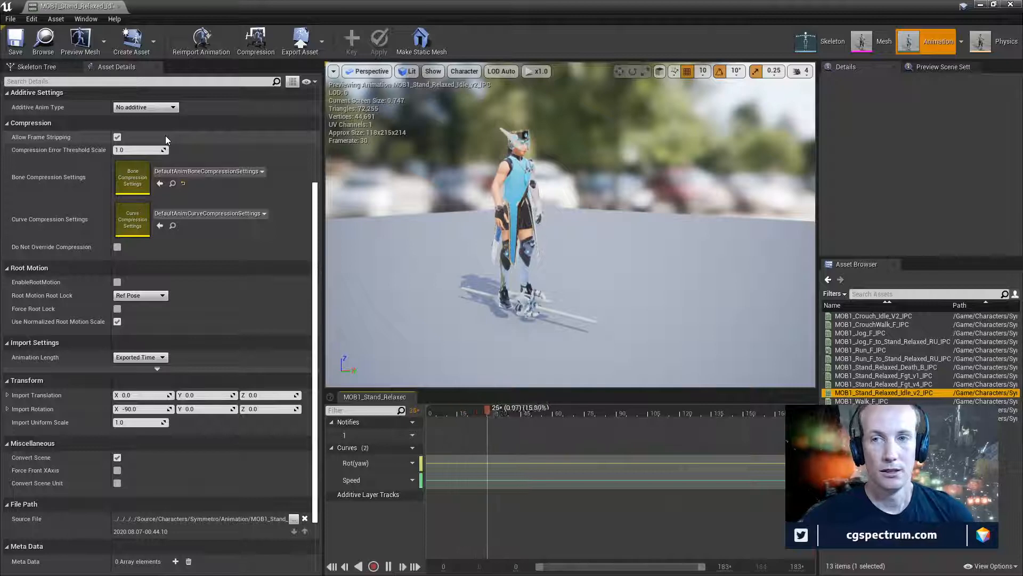
click(120, 7)
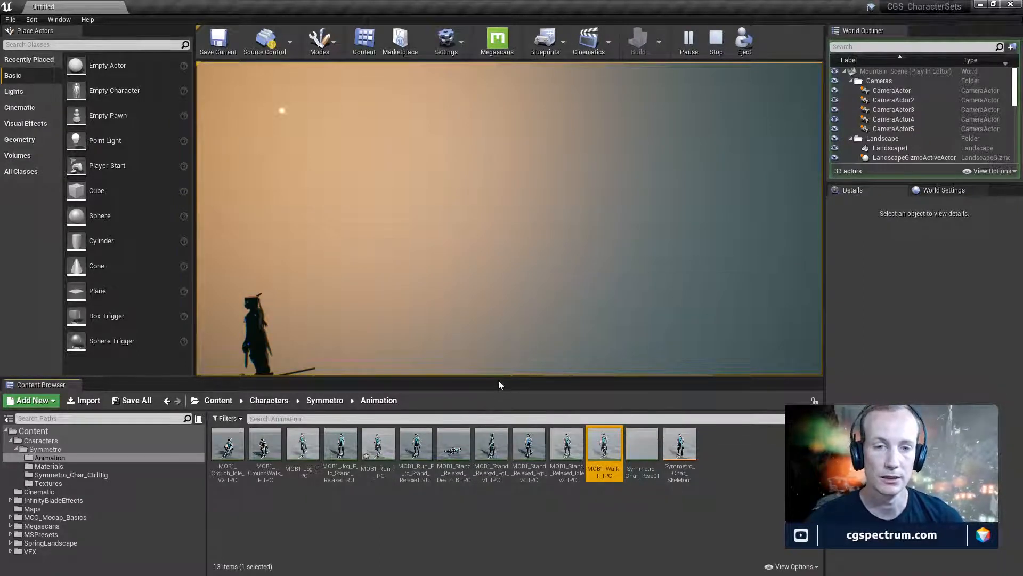
- Make the Content Browser taller and save all modified content, with MOB1_Run_F_IPC selected for saving
drag(498, 380, 484, 352)
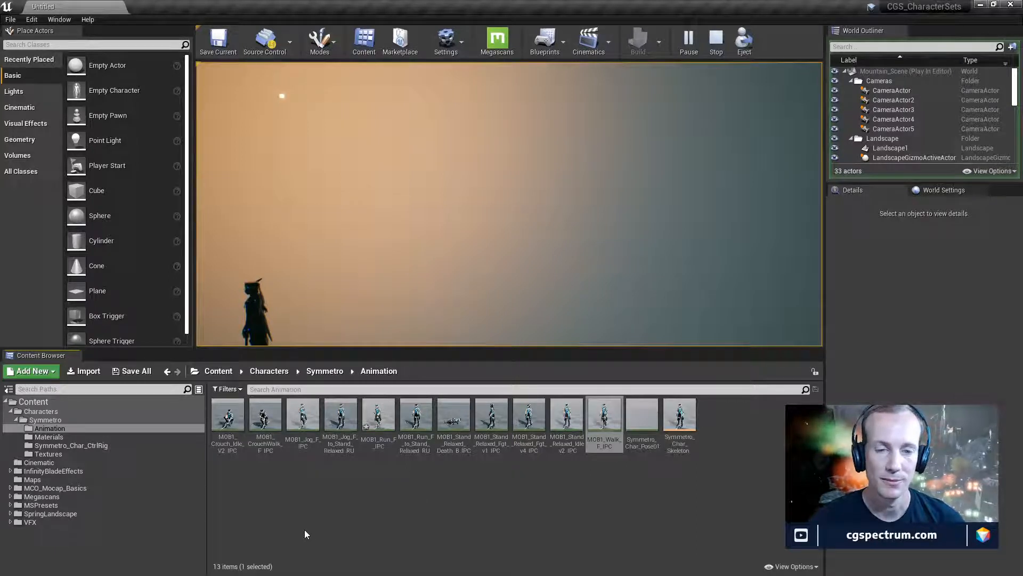
click(136, 372)
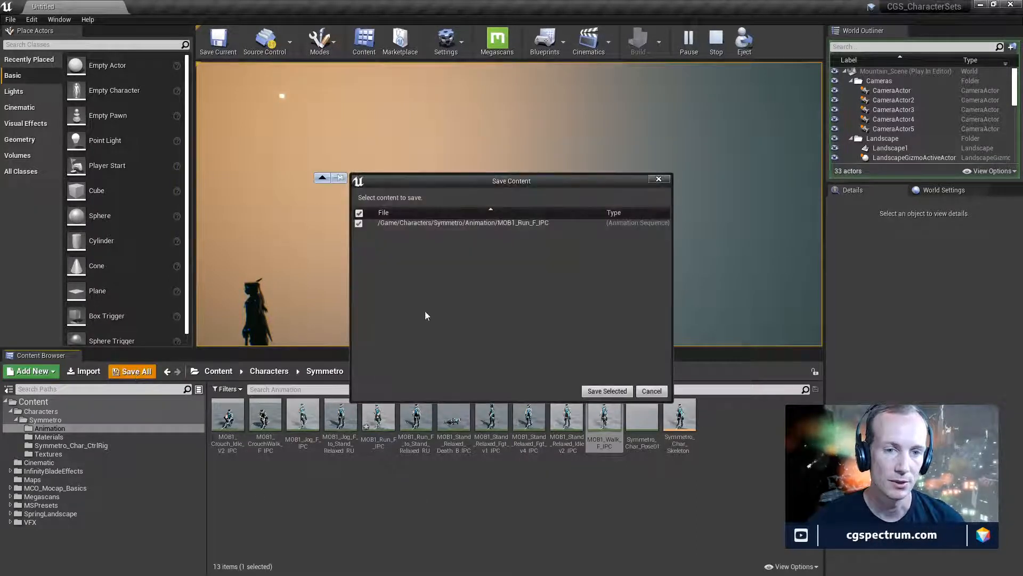
click(619, 391)
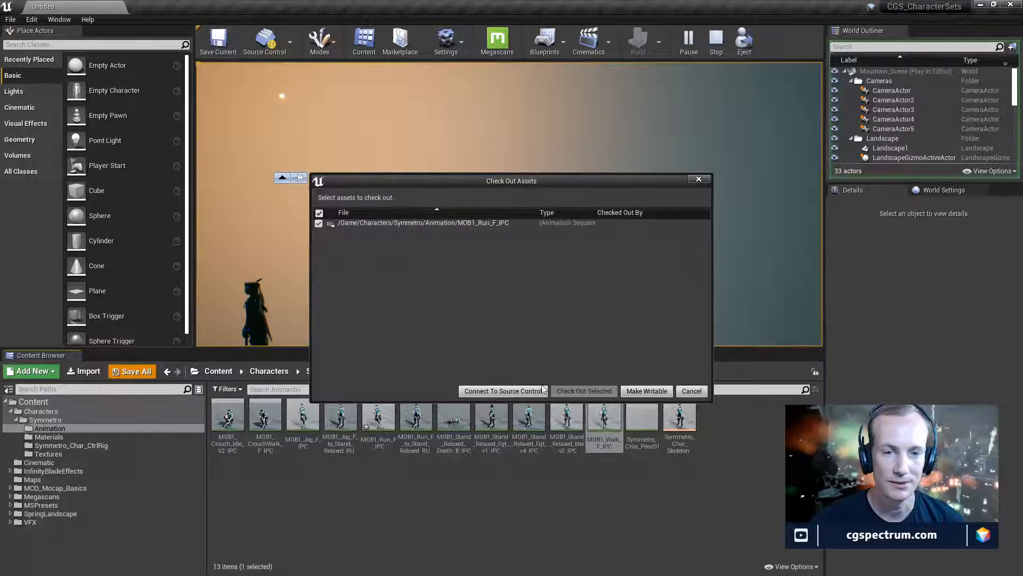
- Connect to source control with Perforce as provider, accept the login settings and check out MOB1_Run_F_IPC
click(519, 391)
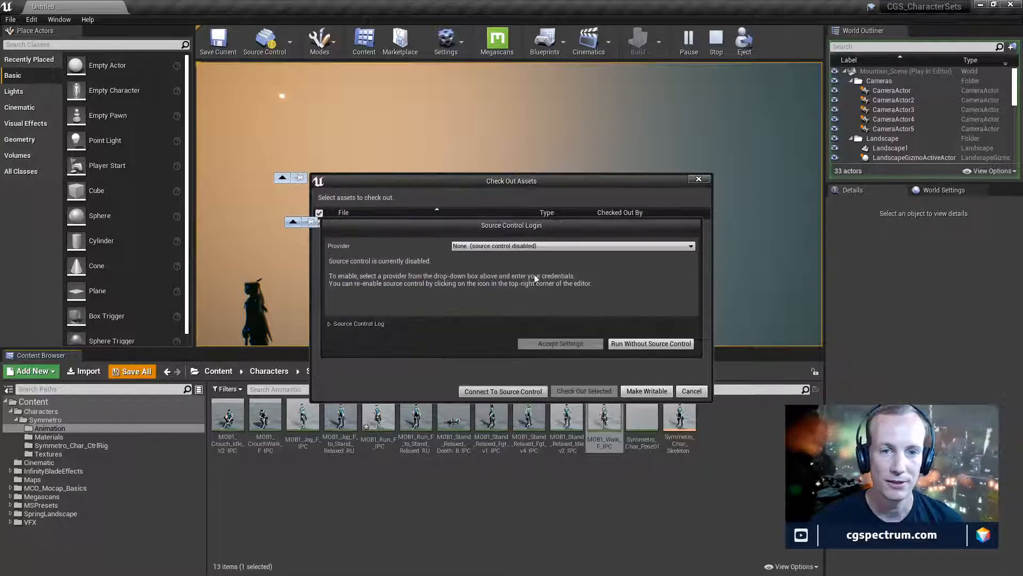
click(533, 246)
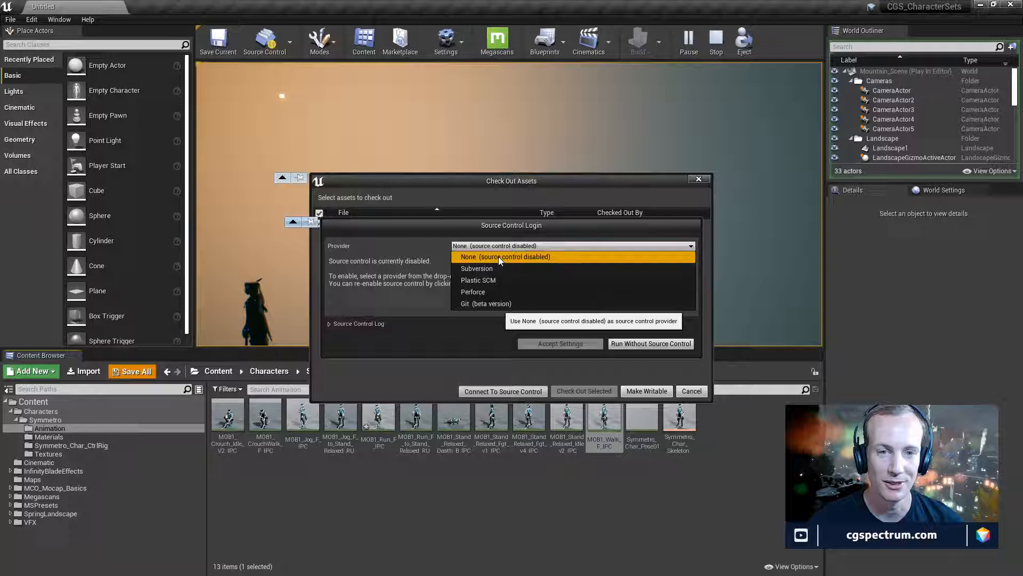
click(494, 292)
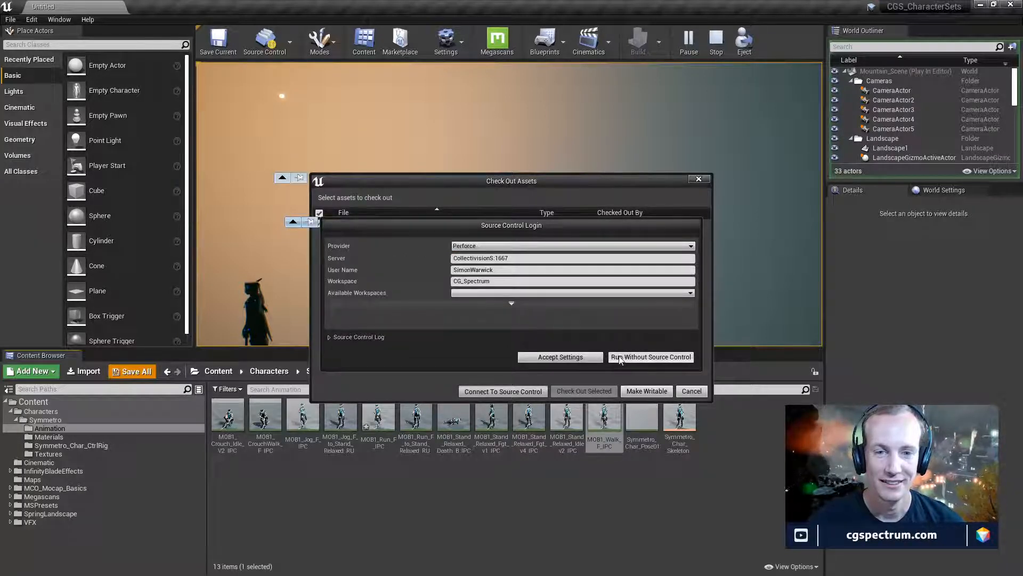
click(581, 357)
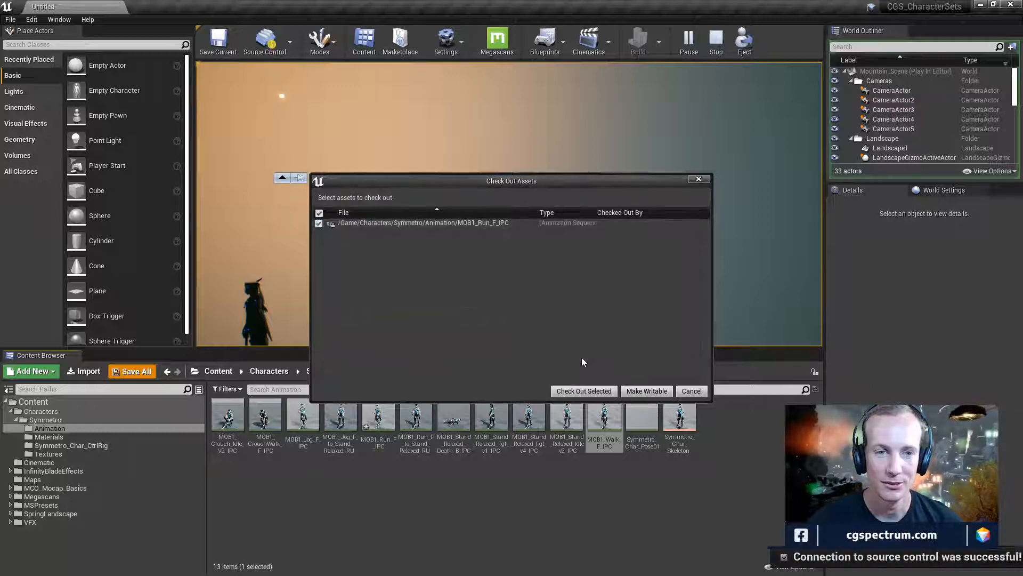
click(585, 393)
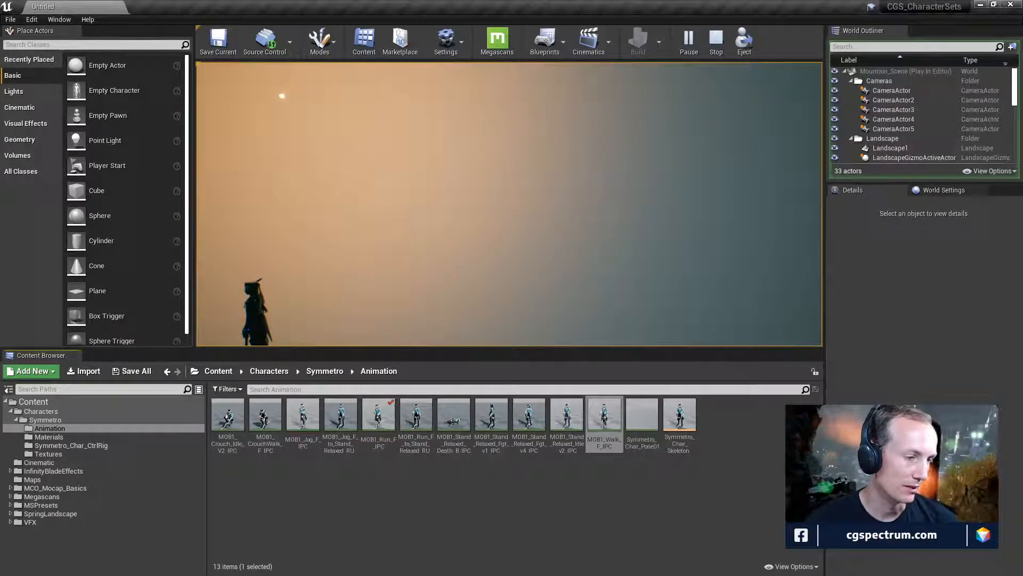
- Switch to Perforce Helix P4V to view the workspace files and the pending changelist, and minimise its window
key(alt+Tab)
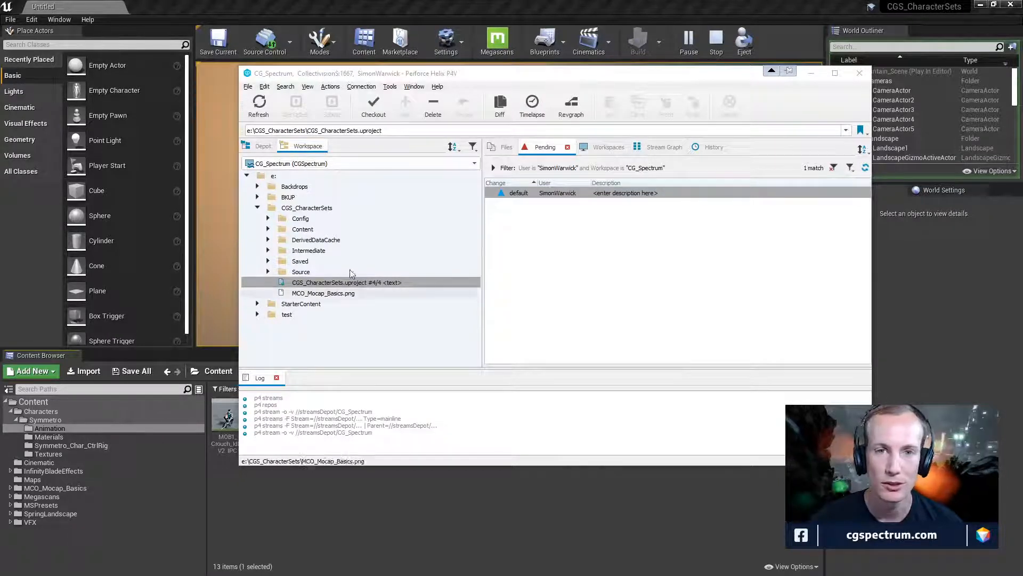
drag(551, 71, 574, 82)
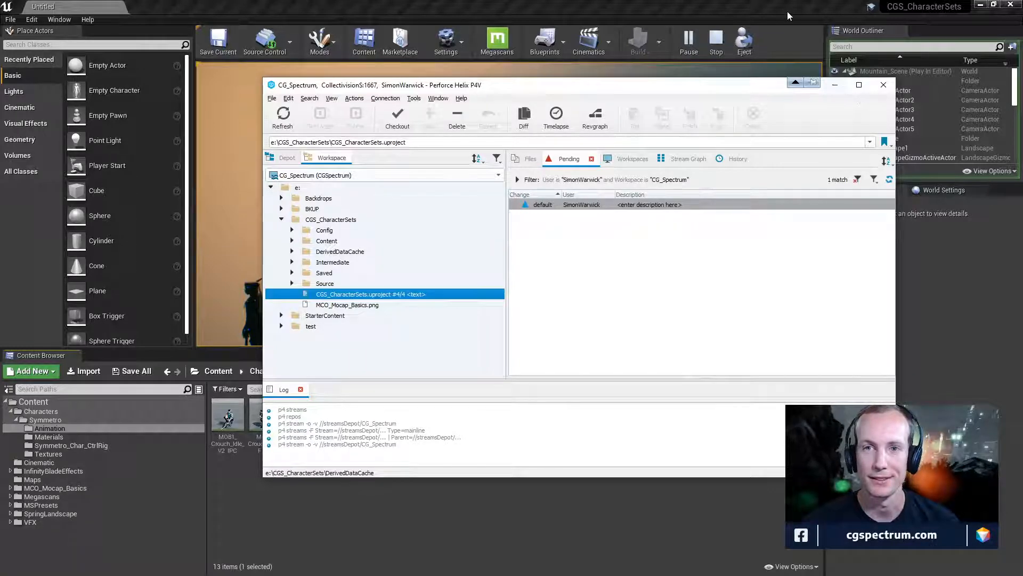
click(835, 84)
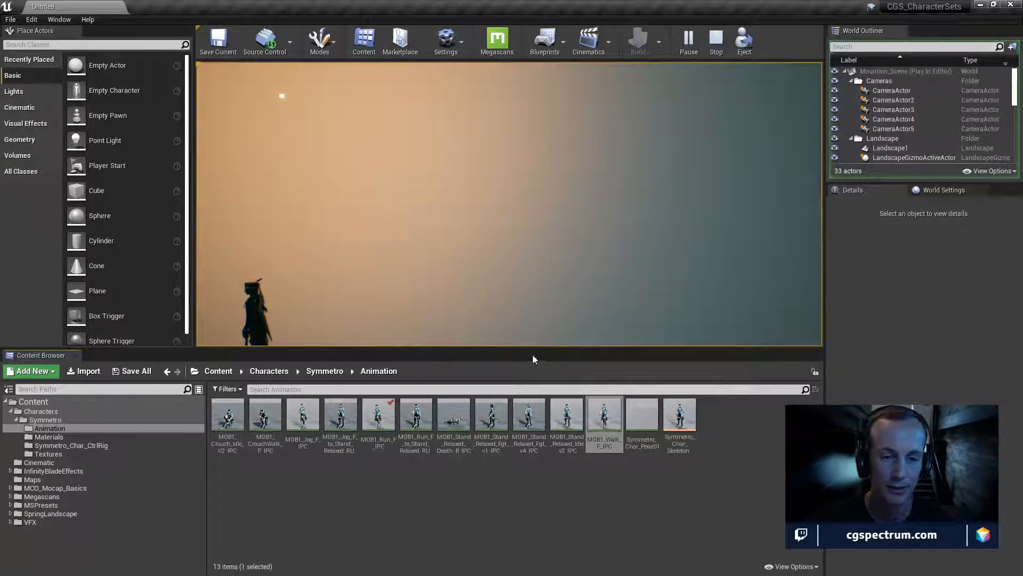
- Go to the Characters/Symmetro folder in the project content and restart the play session in the level viewport
drag(545, 349, 546, 359)
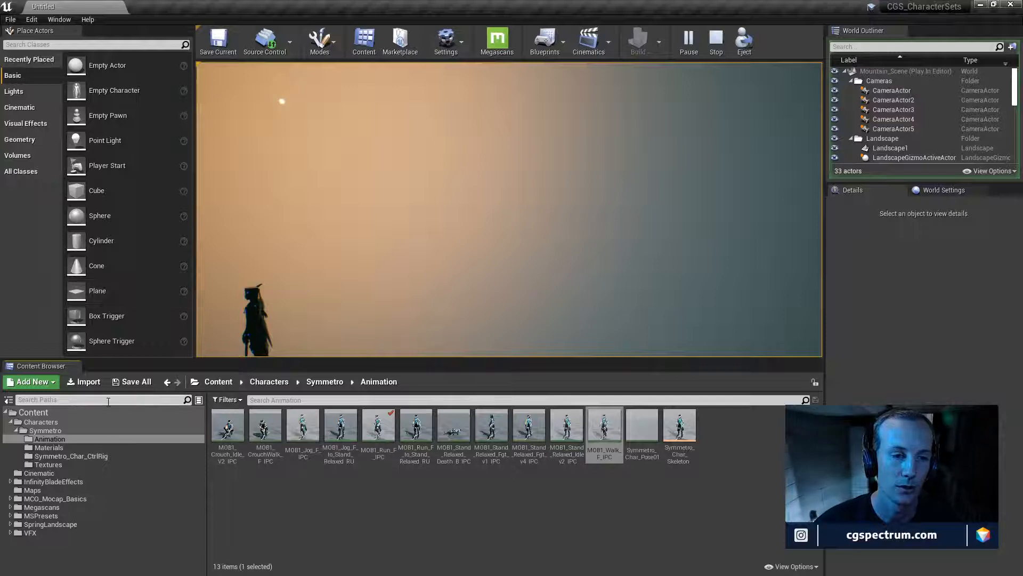
click(43, 432)
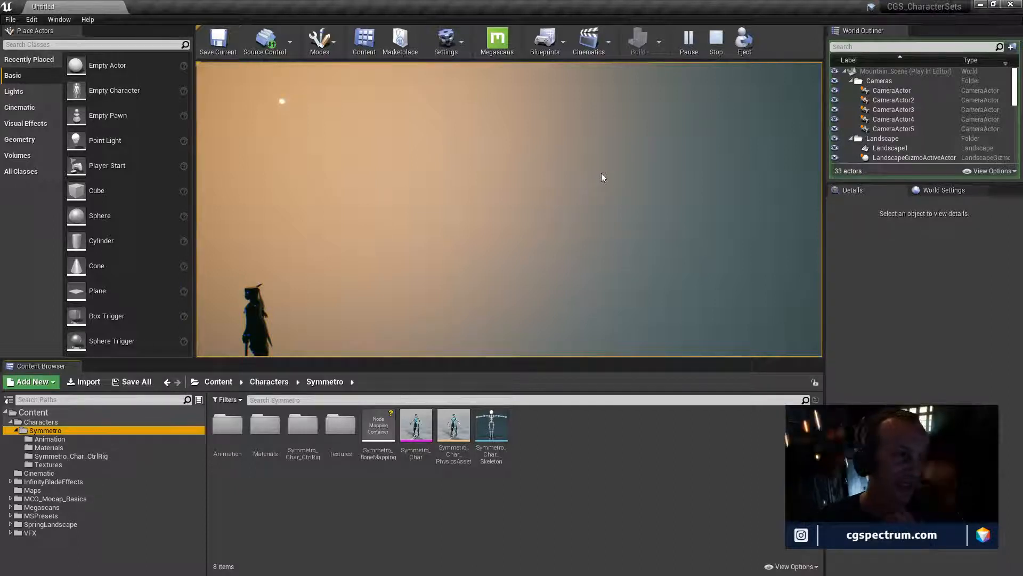
click(718, 40)
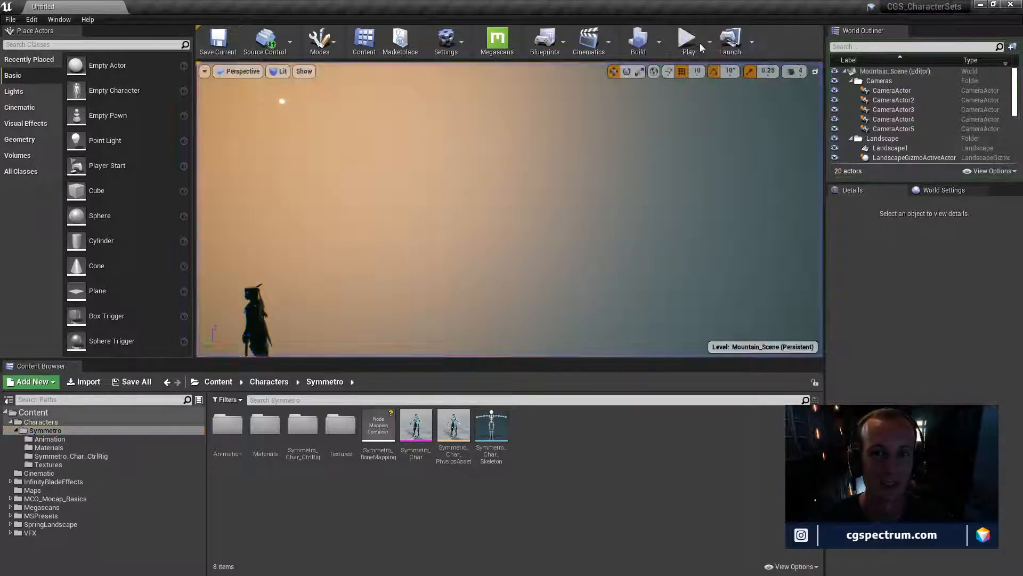
click(687, 40)
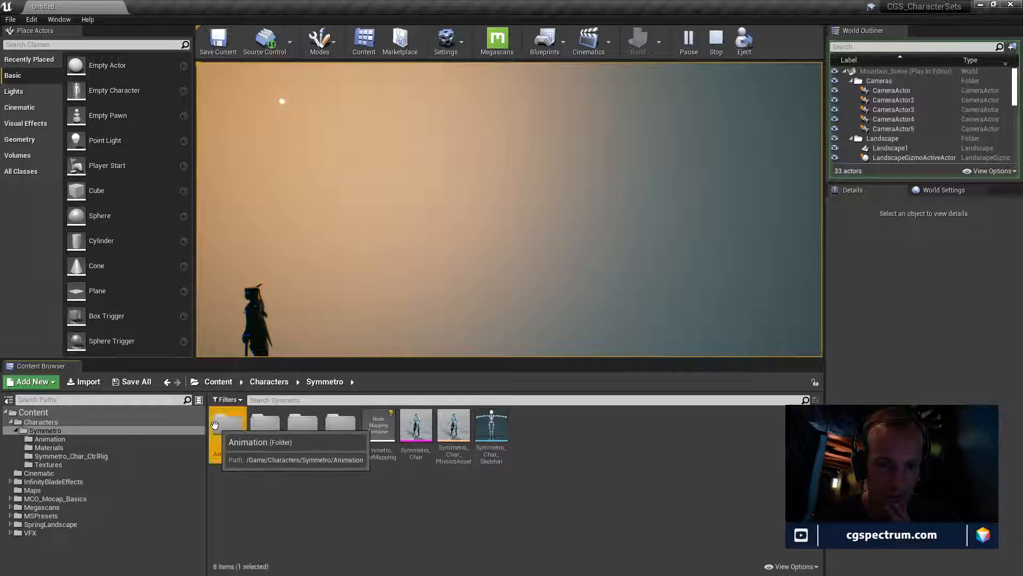
- Open the 1D blend space in Symmetro's Animation folder to examine its samples and preview, and close its editor
double_click(228, 426)
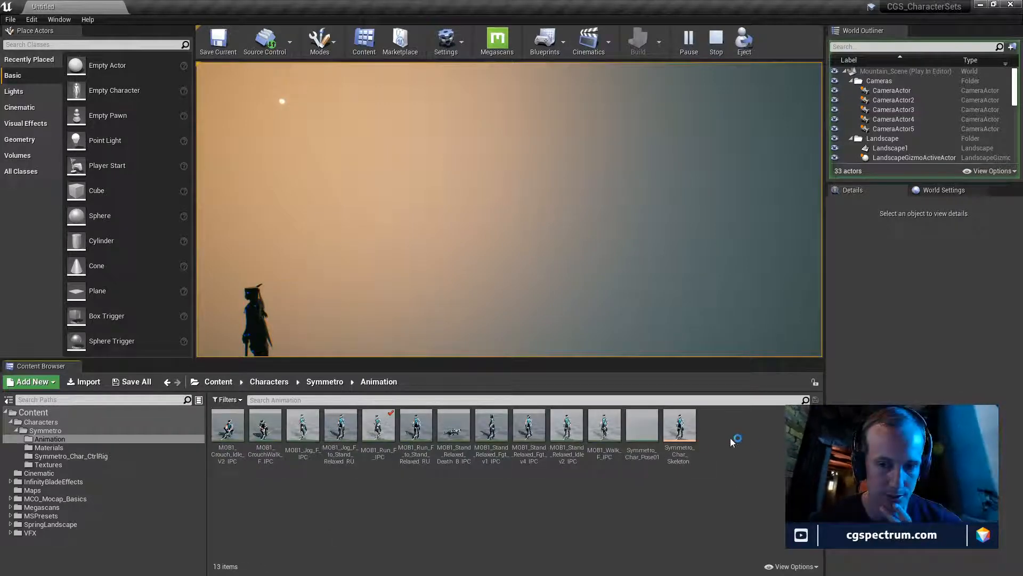
click(677, 438)
double_click(677, 438)
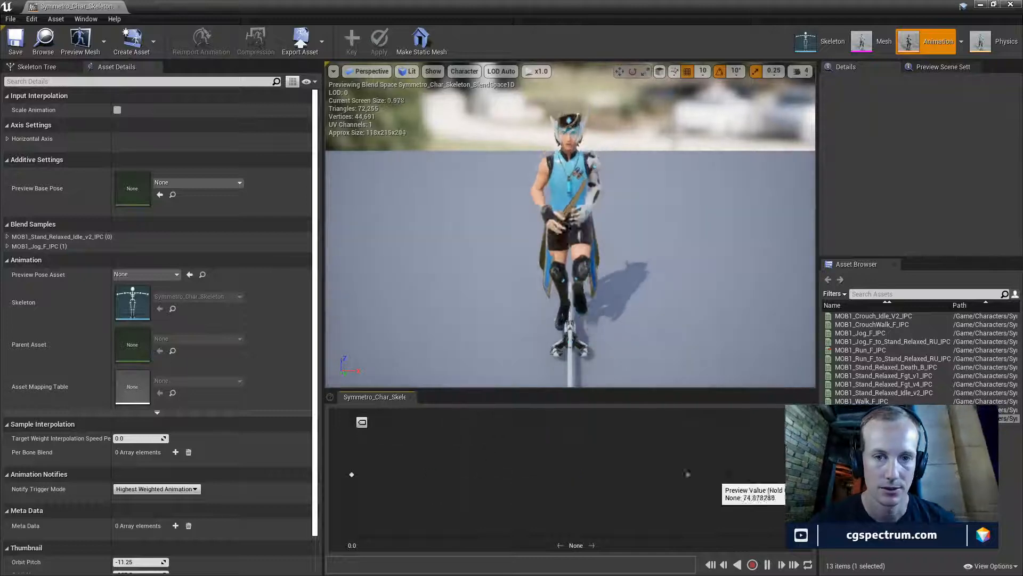
click(122, 8)
- Show the Blend Space and Blend Space 1D creation options for the Symmetro_Char skeletal mesh in the Symmetro folder
click(46, 430)
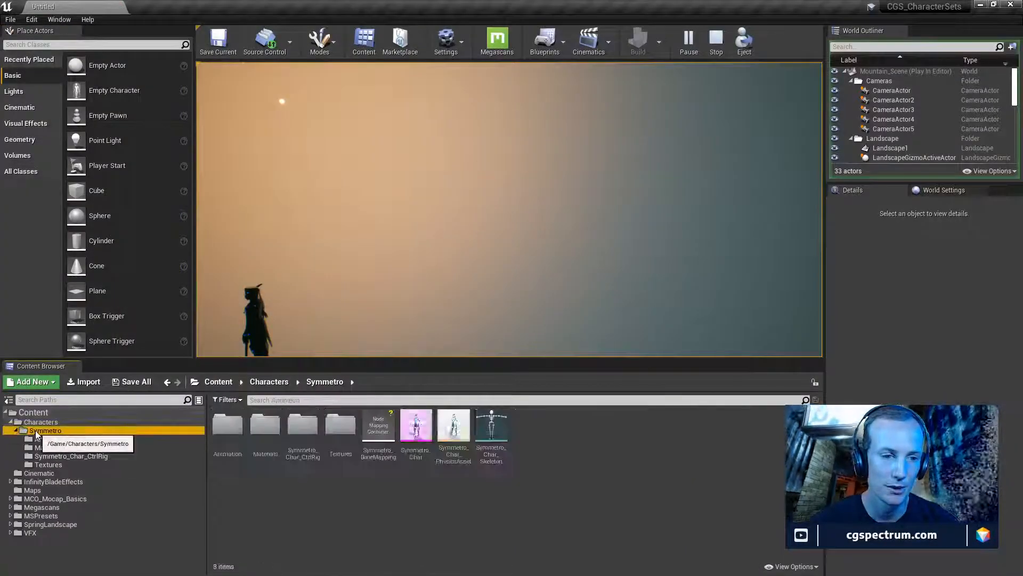
right_click(414, 436)
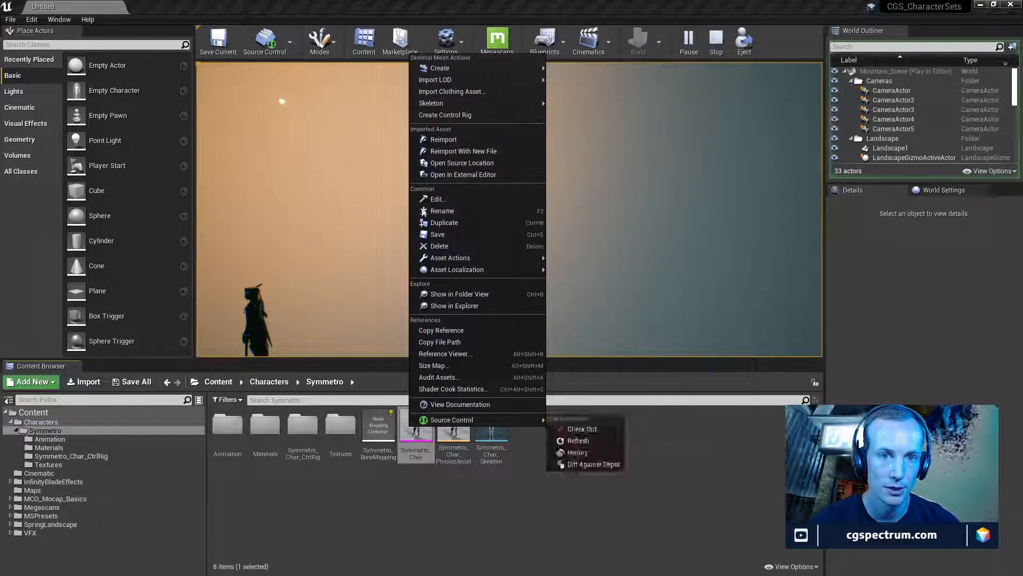
mouse_move(469, 68)
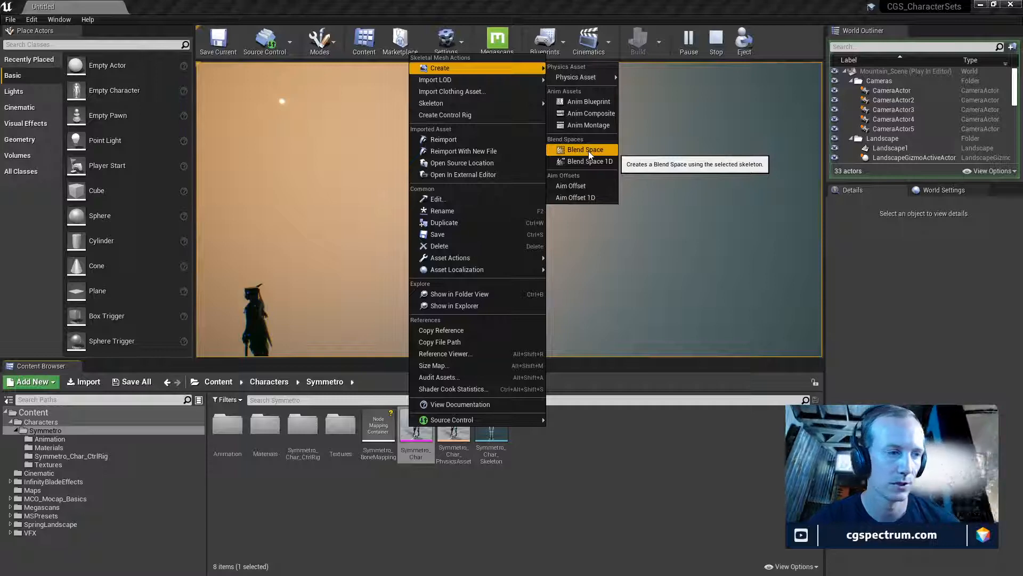
click(535, 485)
- Rename the 1D blend space in the Animation folder as BS_IdleRun, checking the asset out of source control
double_click(228, 425)
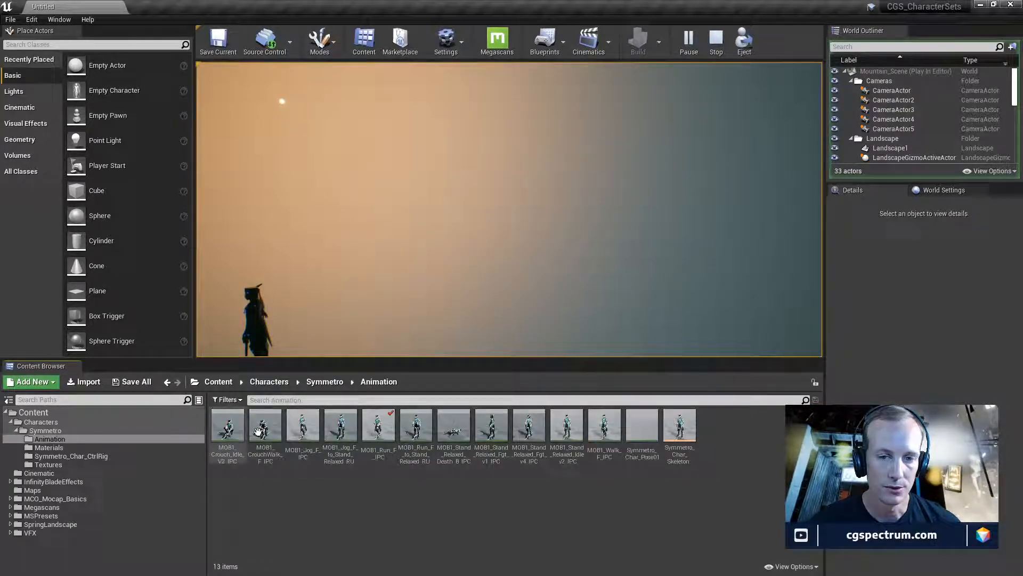
right_click(693, 434)
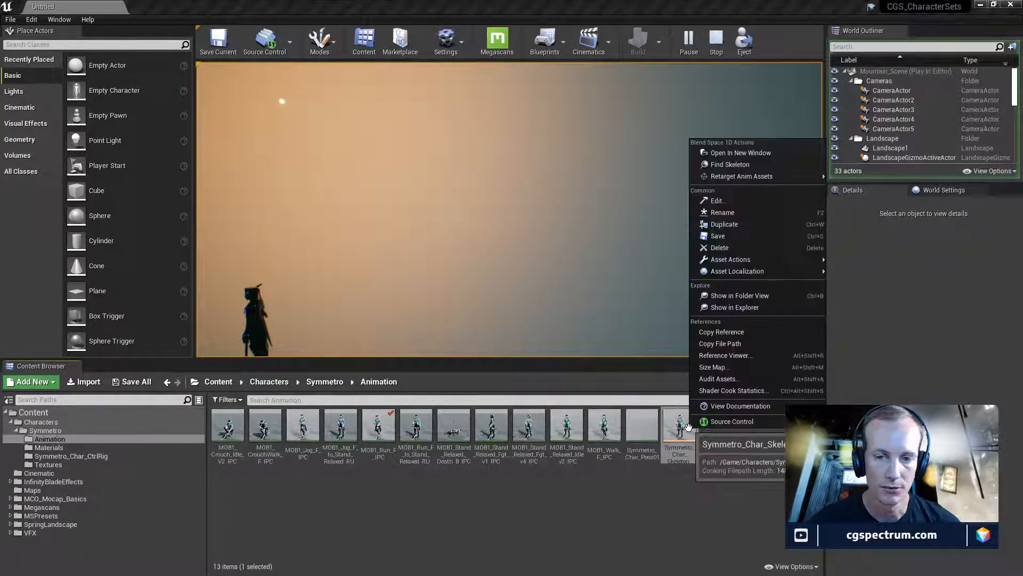
click(724, 224)
text(B)
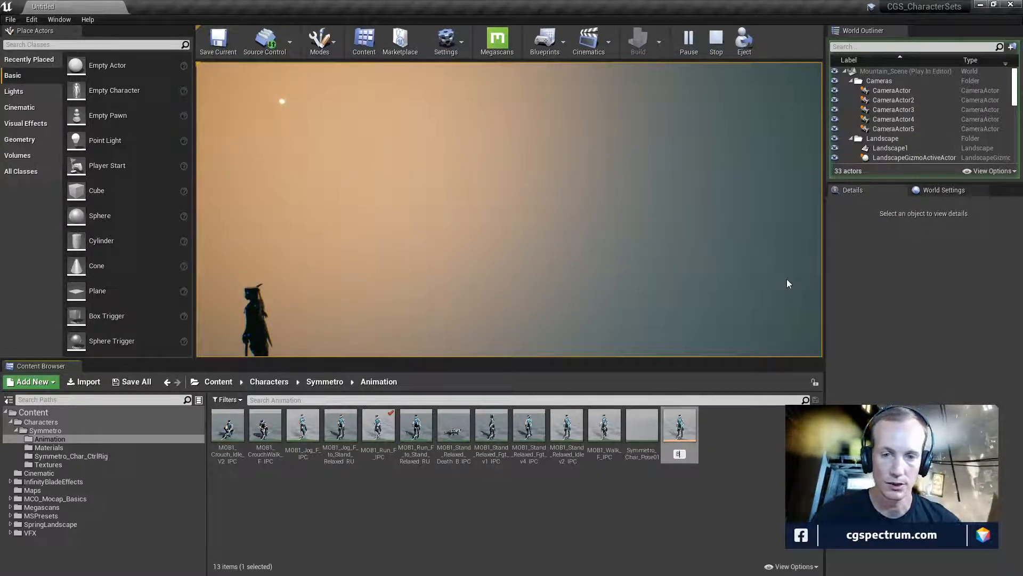
text(S_)
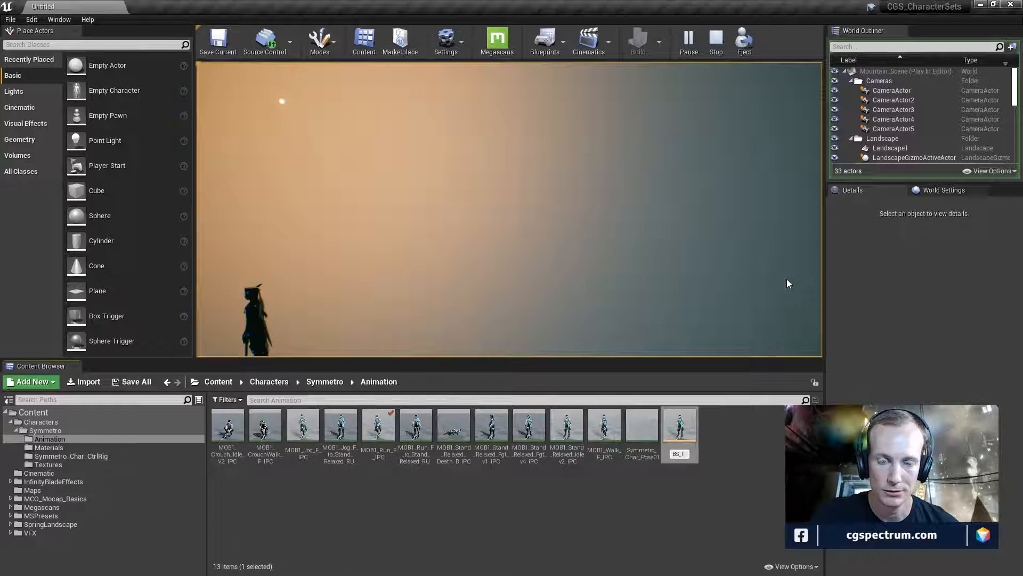
text(IDle)
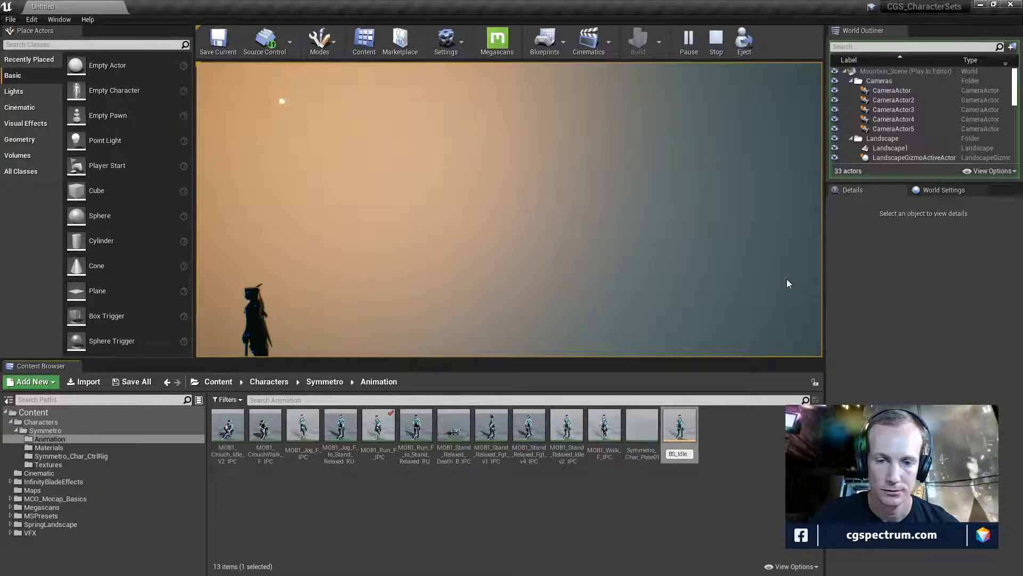
text(Run)
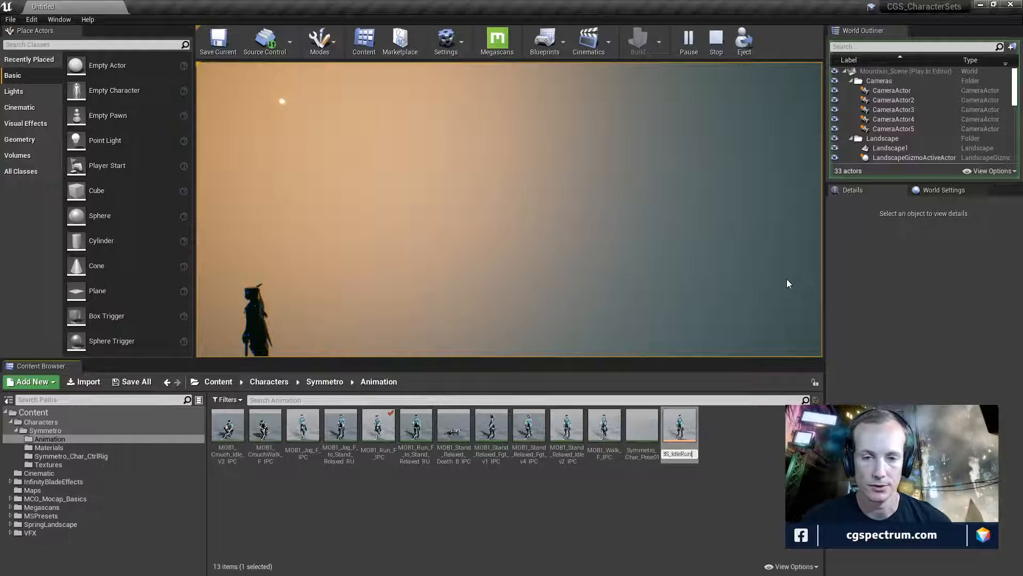
key(Return)
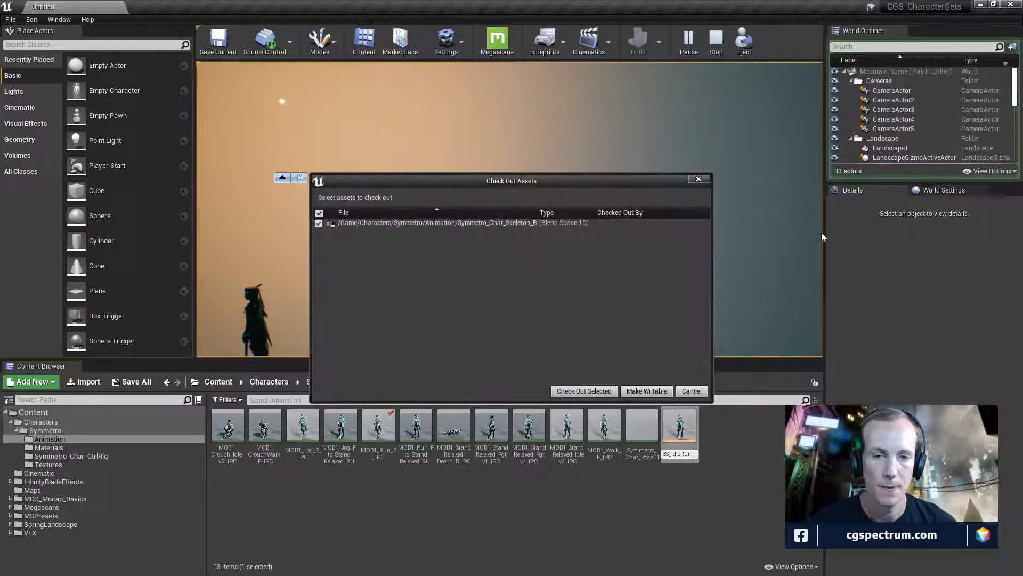
click(570, 392)
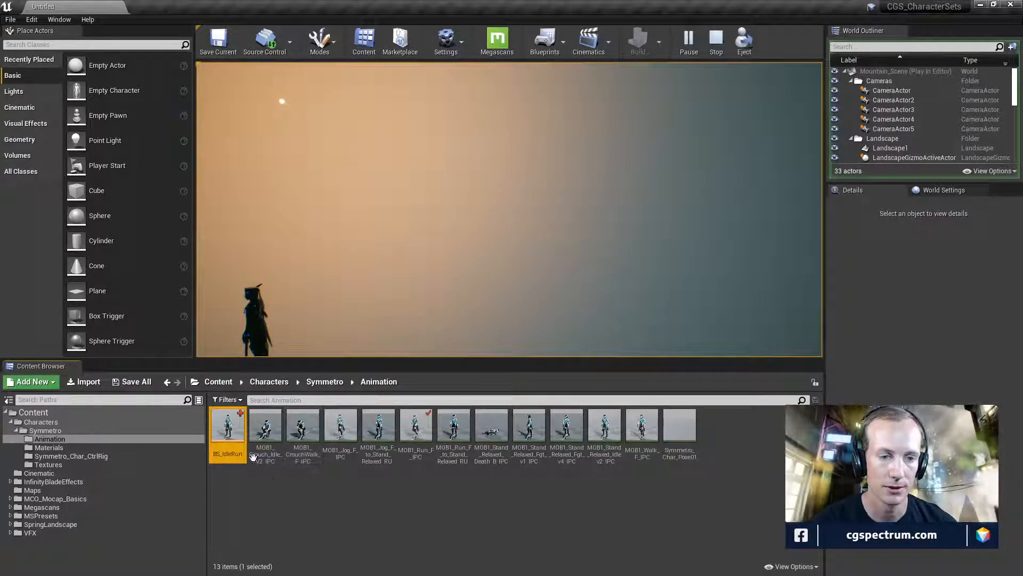
click(487, 498)
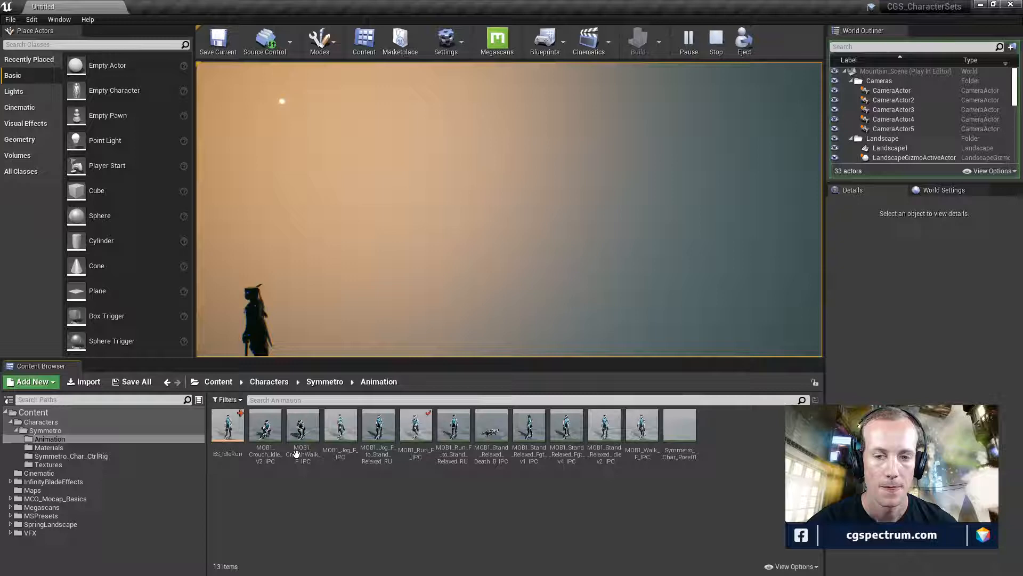
- Open BS_IdleRun and replace the MOB1_Jog_F_IPC sample at 100 with a MOB1_Walk_F_IPC sample at 50
double_click(226, 431)
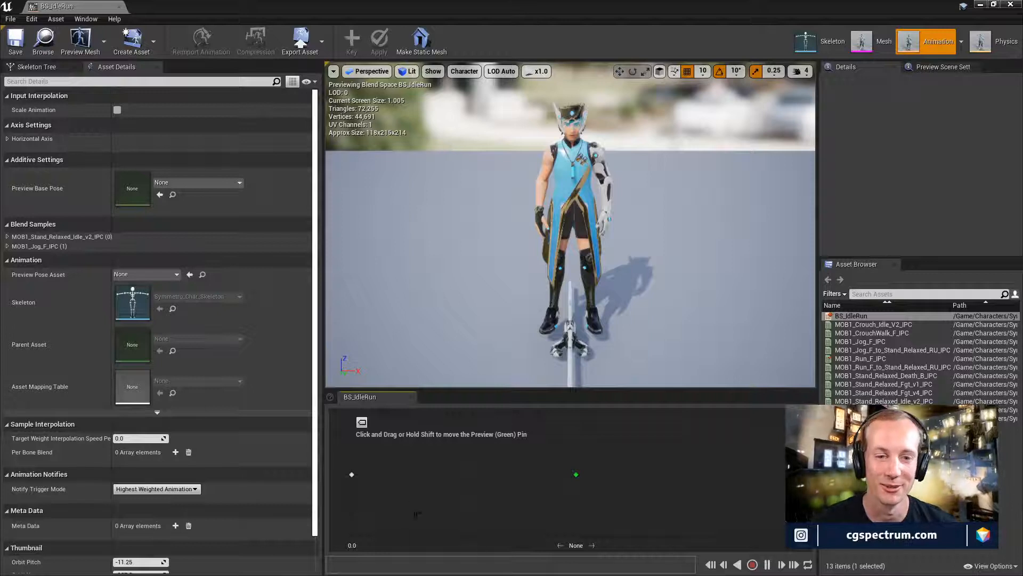
key(shift)
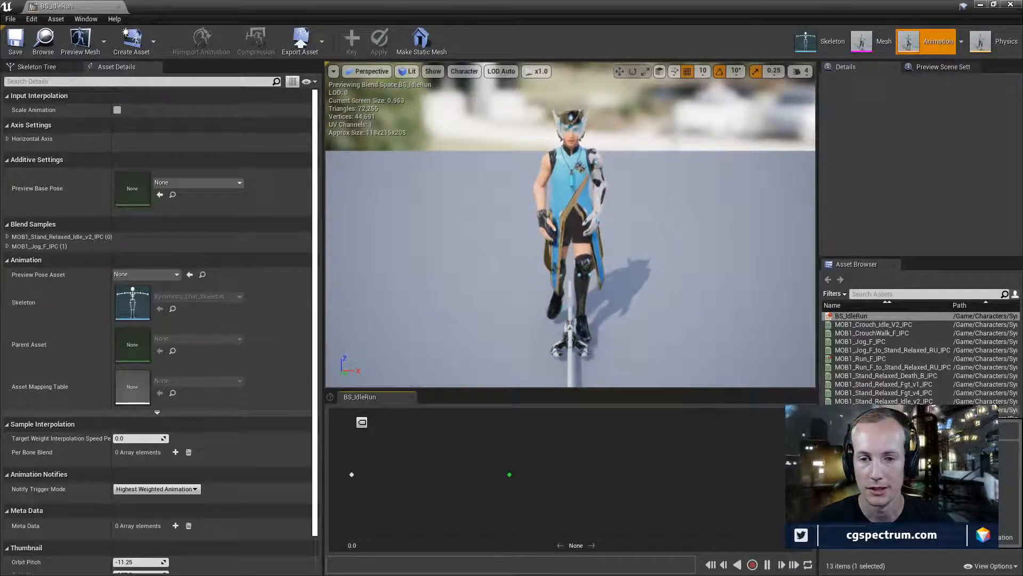
drag(906, 410, 563, 475)
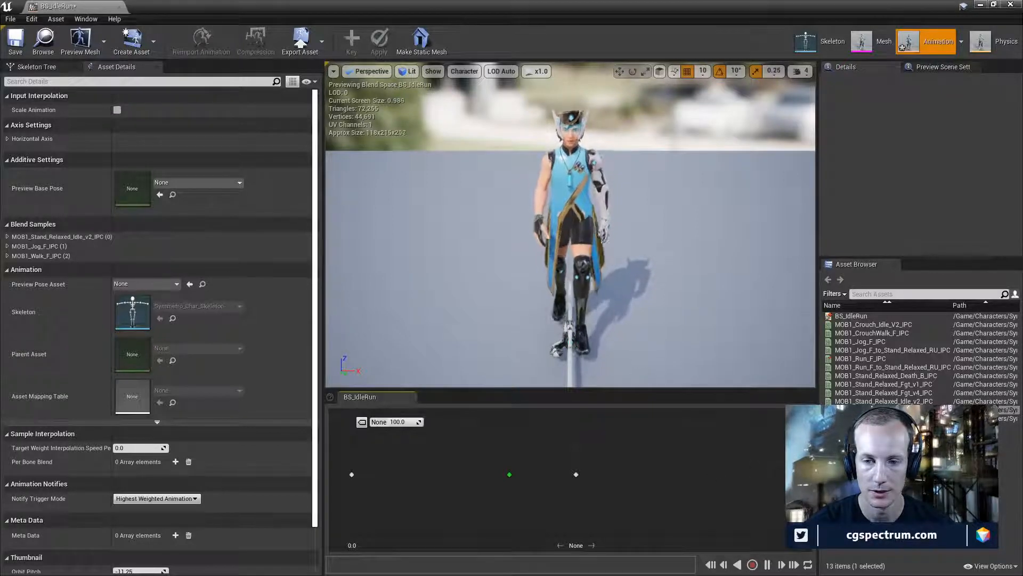
key(Delete)
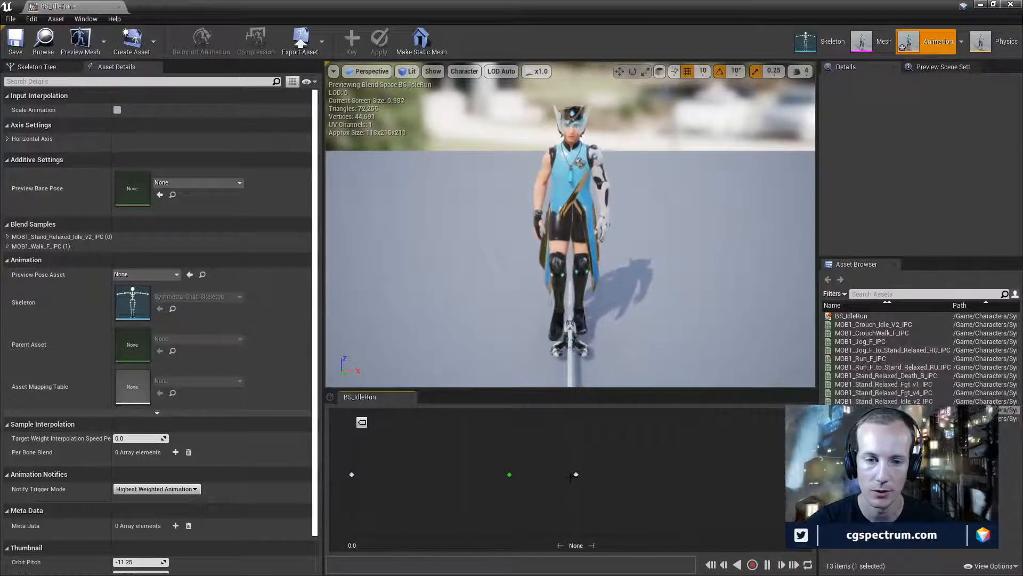
- Check the settings of the MOB1_Walk_F_IPC sample at 50 and delete it from the blend space
right_click(576, 474)
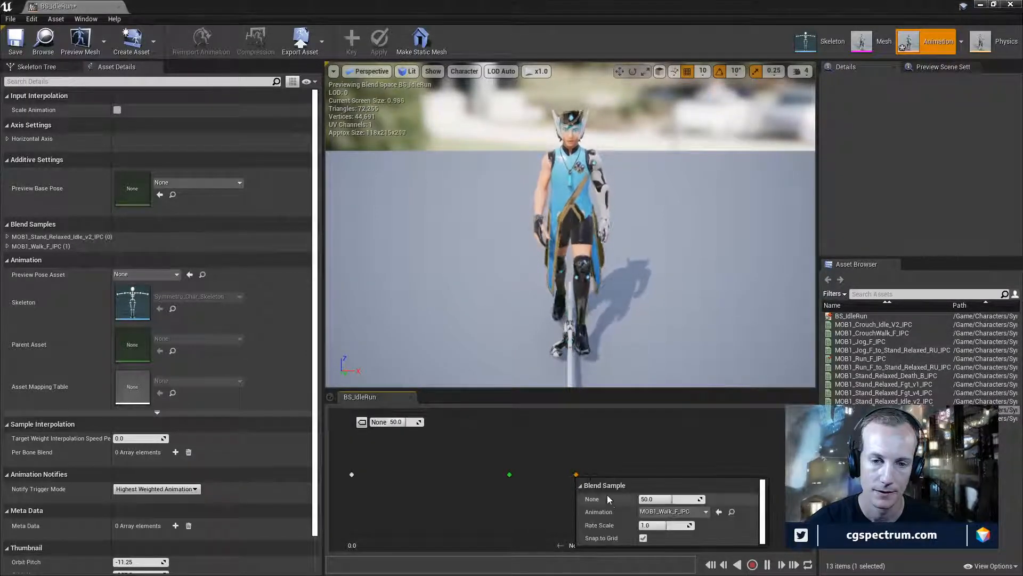
click(566, 482)
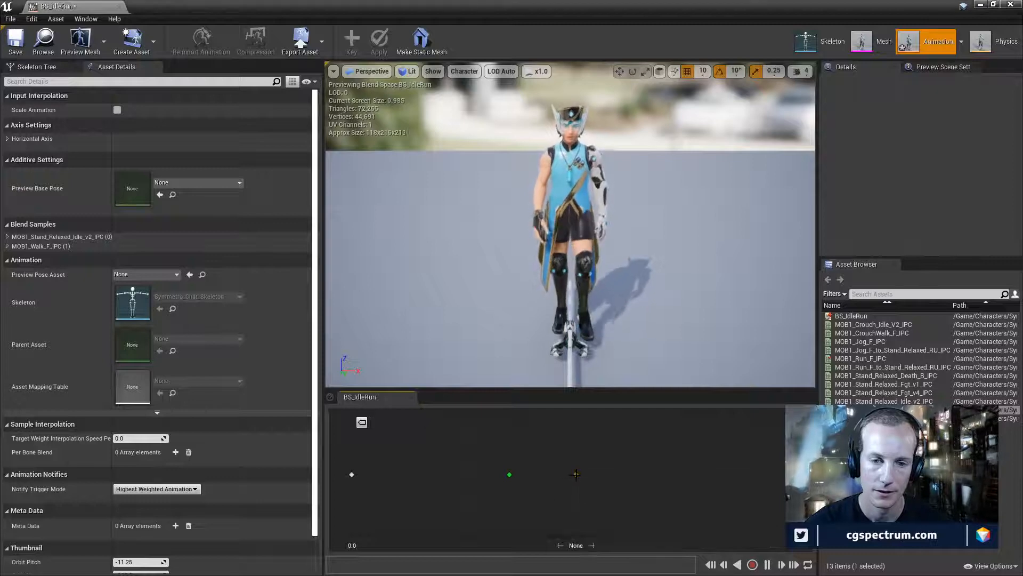
right_click(575, 474)
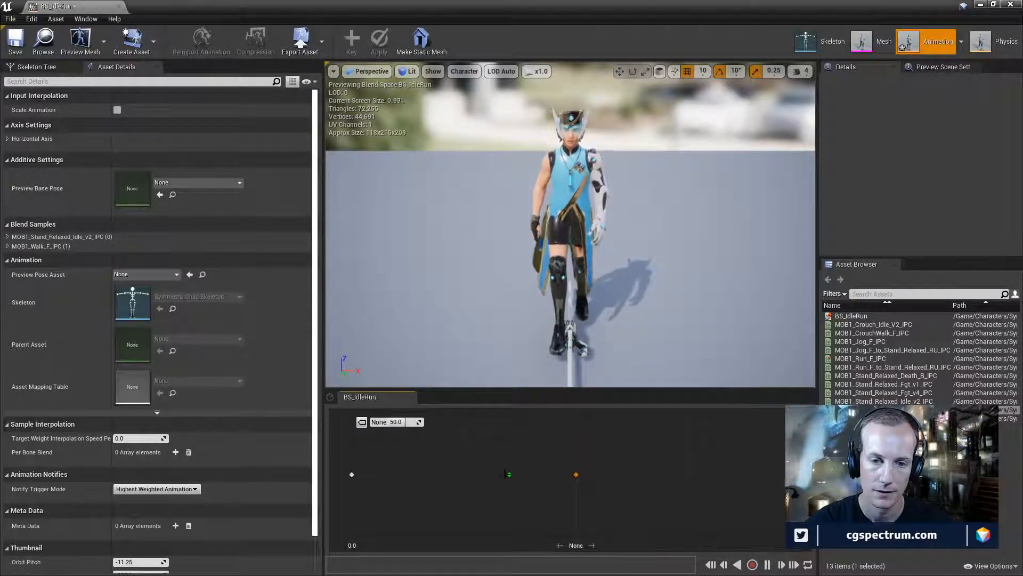
right_click(576, 474)
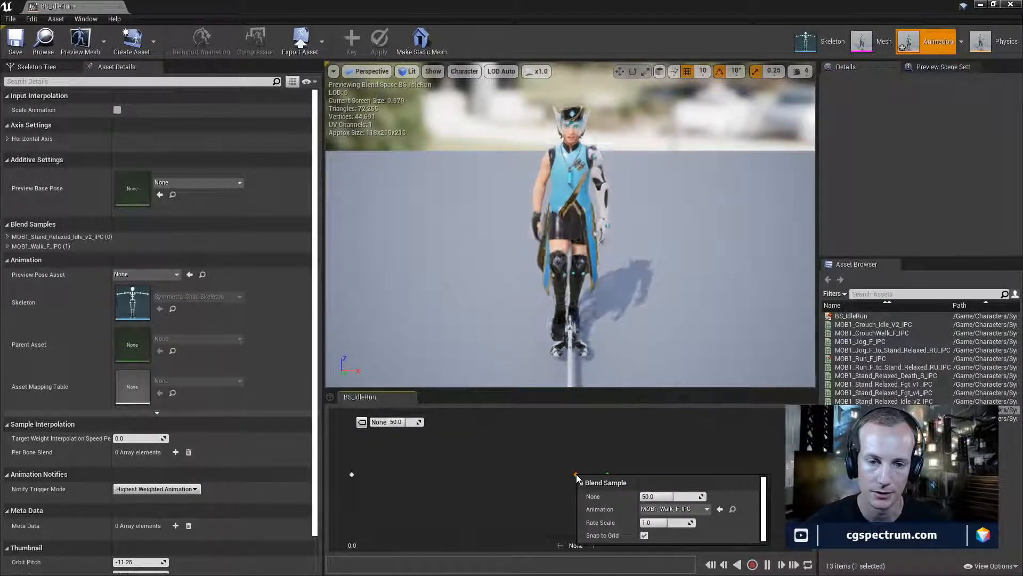
key(Delete)
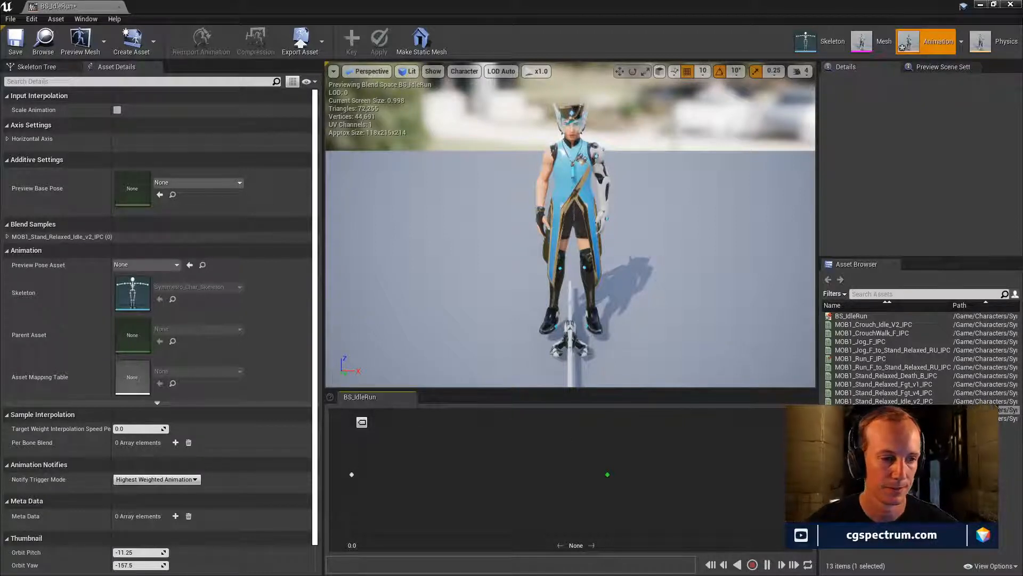
- Add MOB1_Walk_F_IPC as a sample at the first grid division and set the horizontal axis's Number of Grid Divisions to 3
key(Num_Lock)
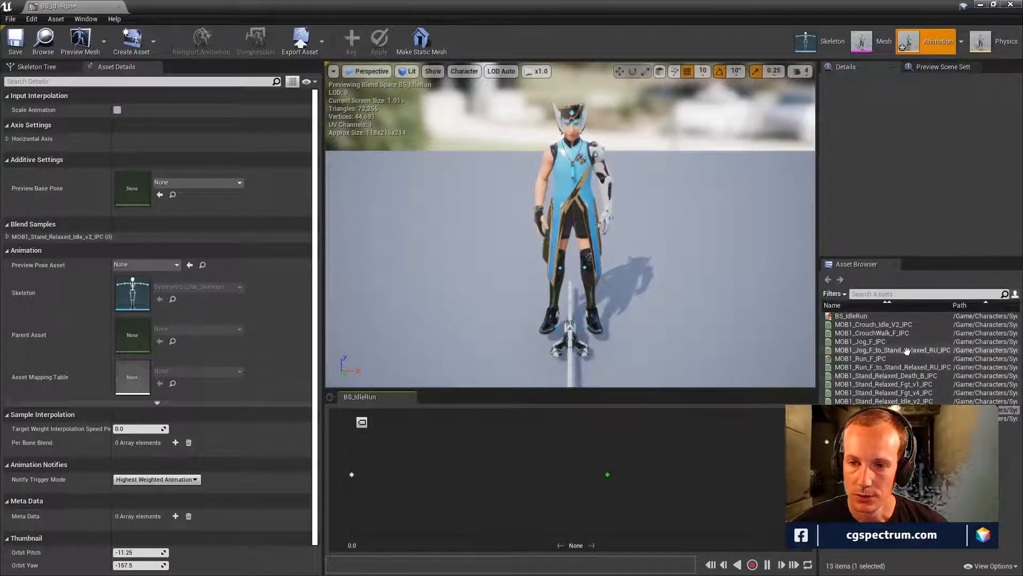
drag(877, 409, 464, 474)
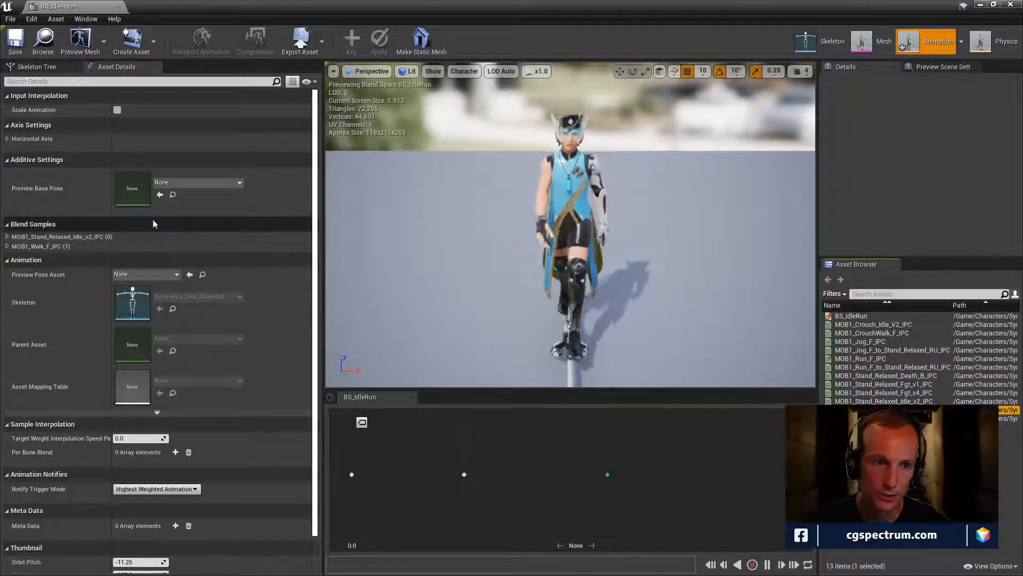
click(19, 136)
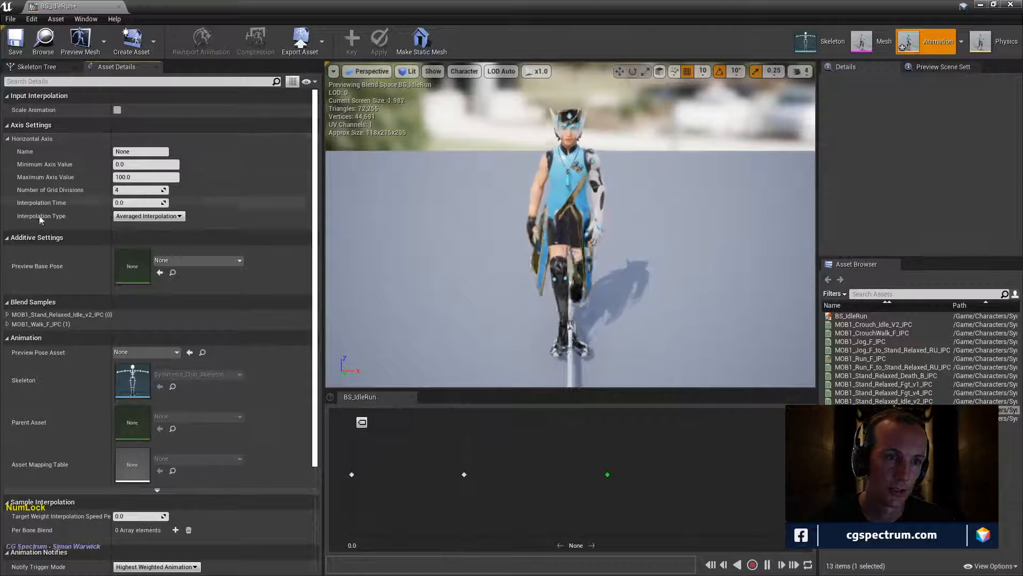
click(119, 191)
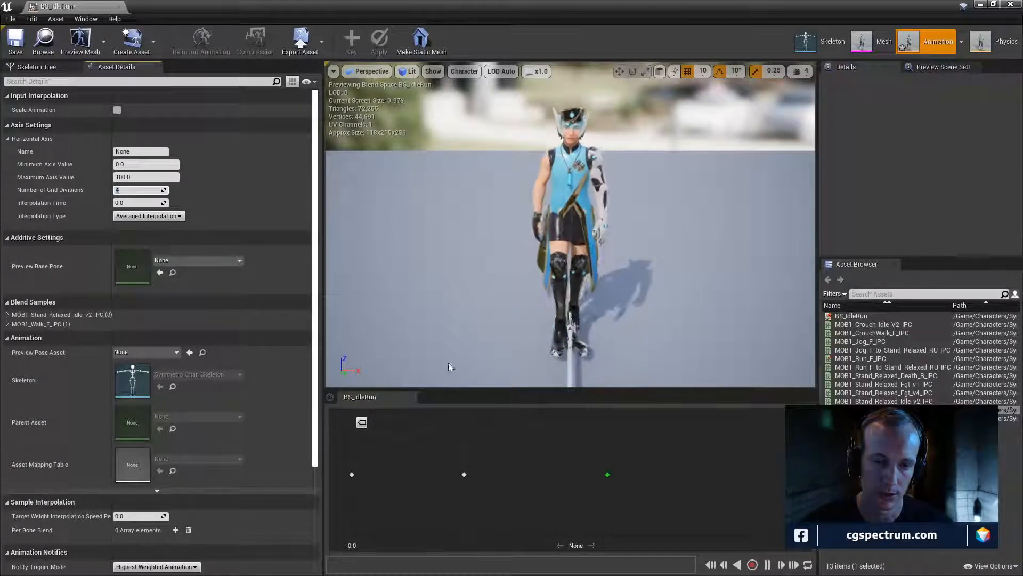
text(3)
key(Return)
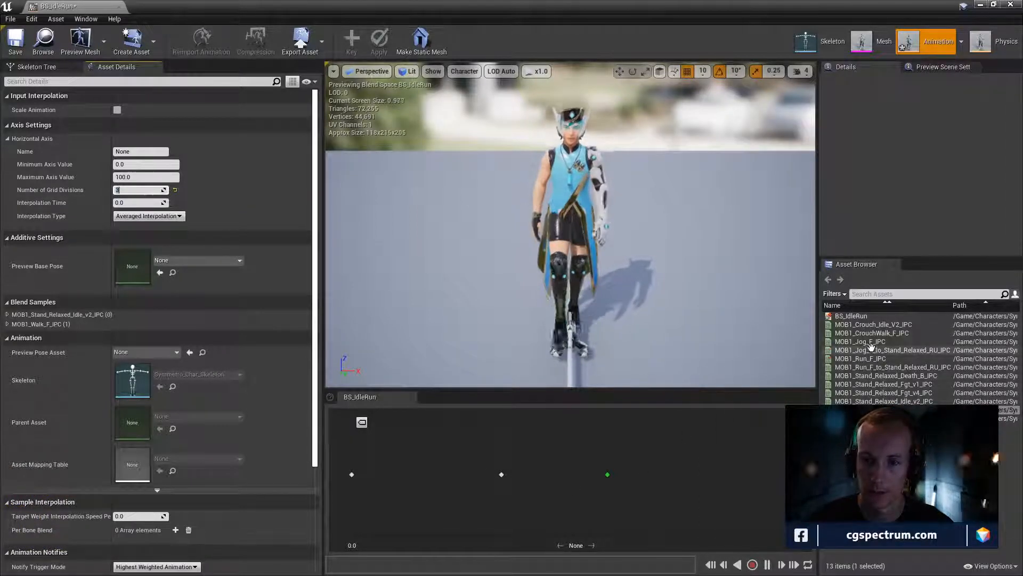
- Add MOB1_Jog_F_IPC as a sample at the second grid division and MOB1_Run_F_IPC at the maximum axis value of 100
drag(860, 341, 651, 474)
drag(863, 359, 801, 475)
- Preview the idle, walk, jog and run blending by moving the preview pin along the axis of BS_IdleRun
key(shift)
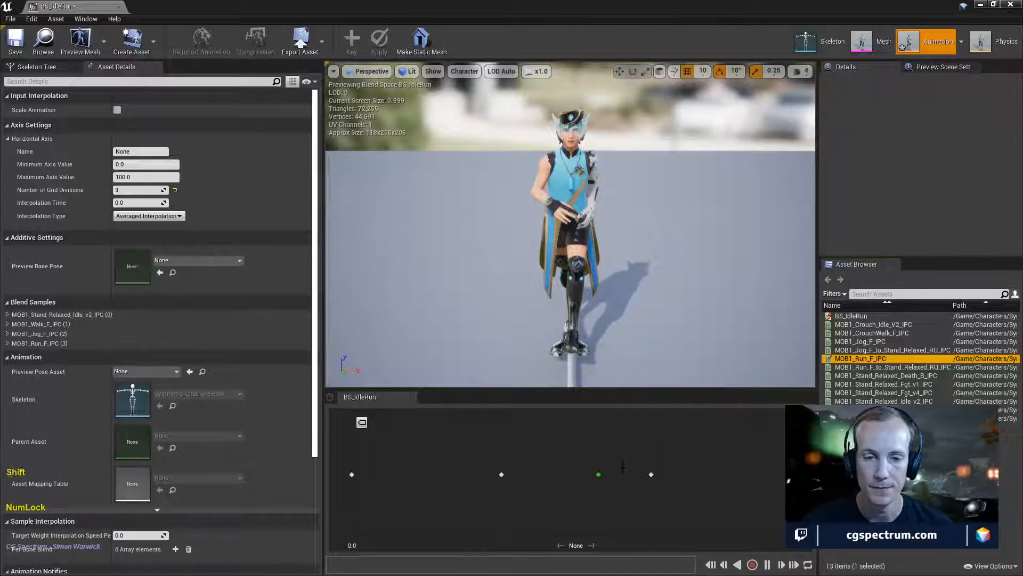
key(shift)
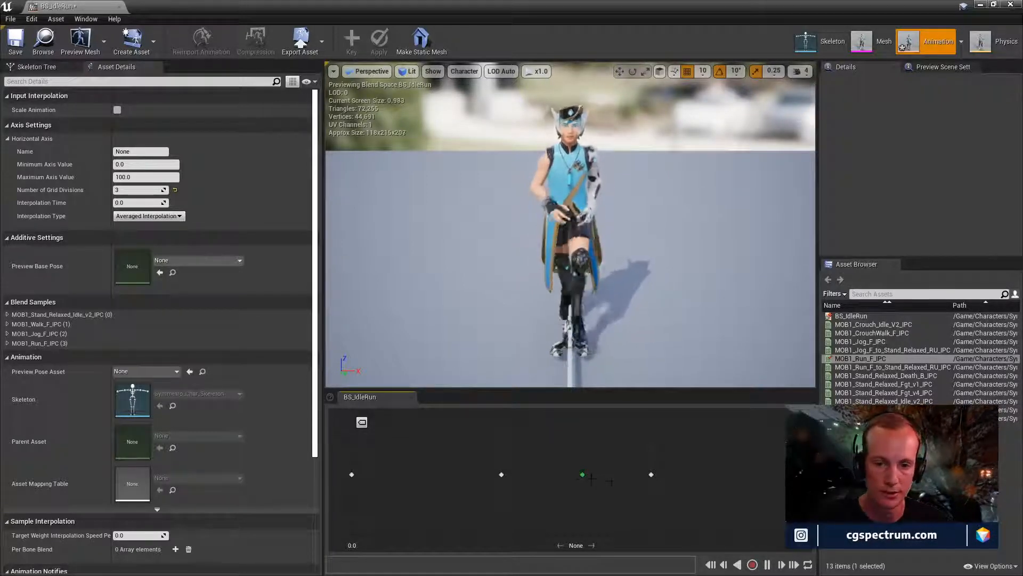
key(shift)
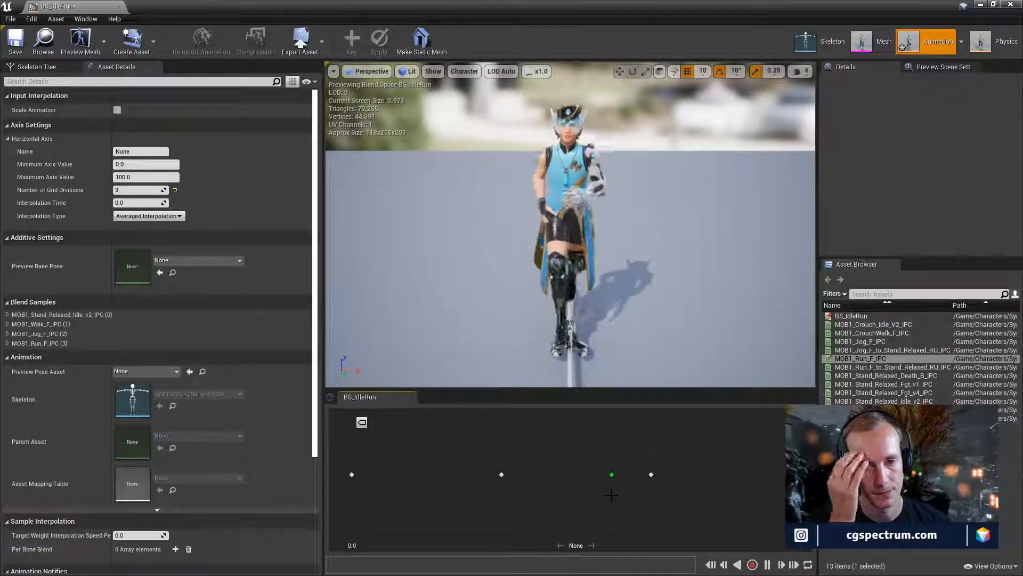
key(shift)
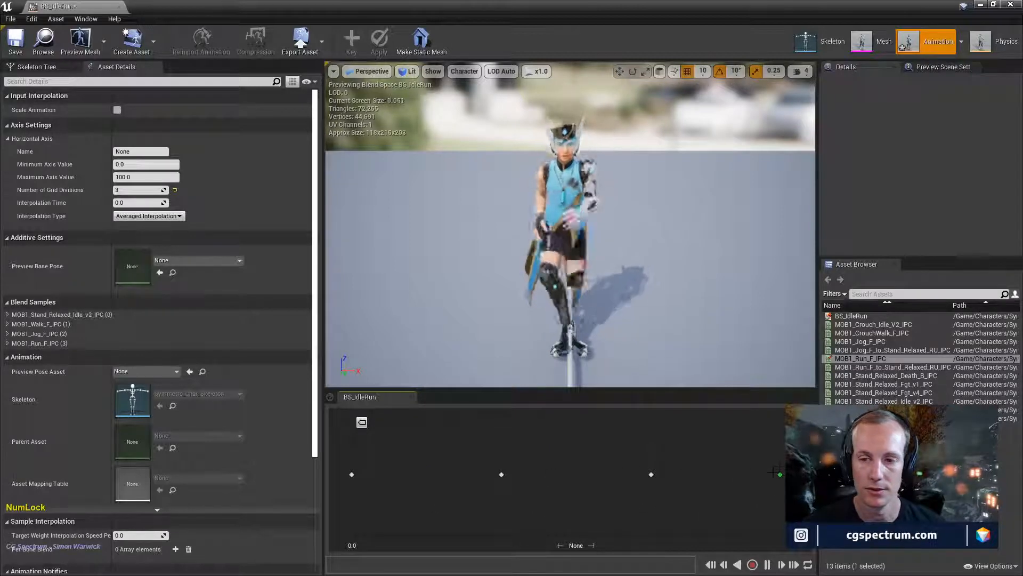
key(shift)
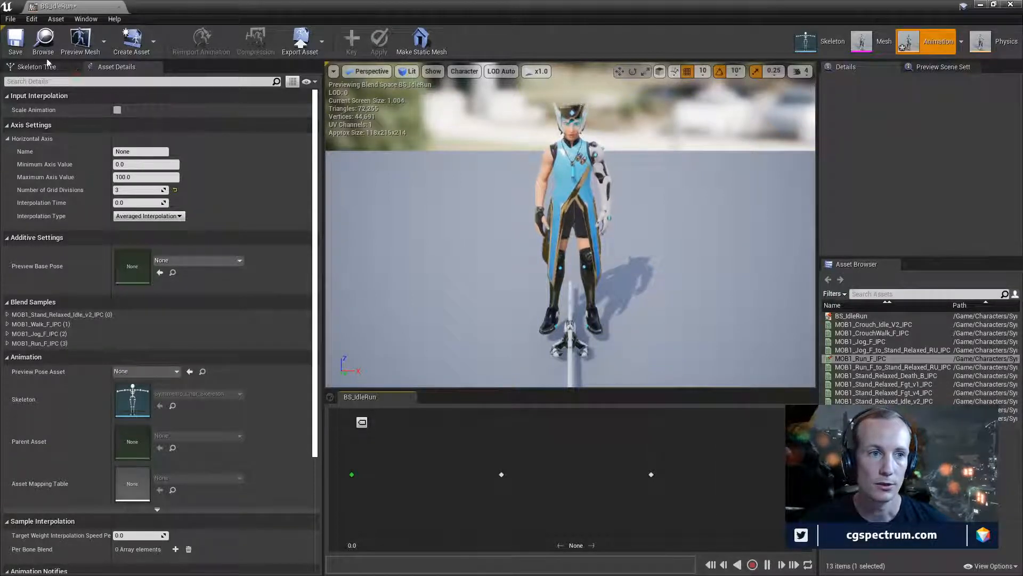
- Save BS_IdleRun, and reopen it from the Animation folder to check its samples before closing it
click(17, 43)
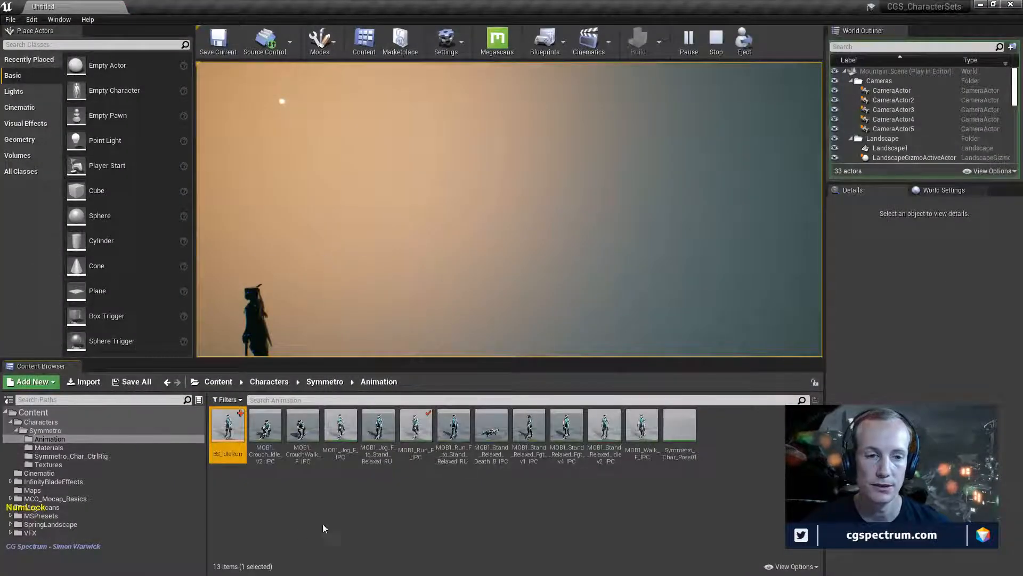
click(322, 524)
click(220, 426)
double_click(220, 426)
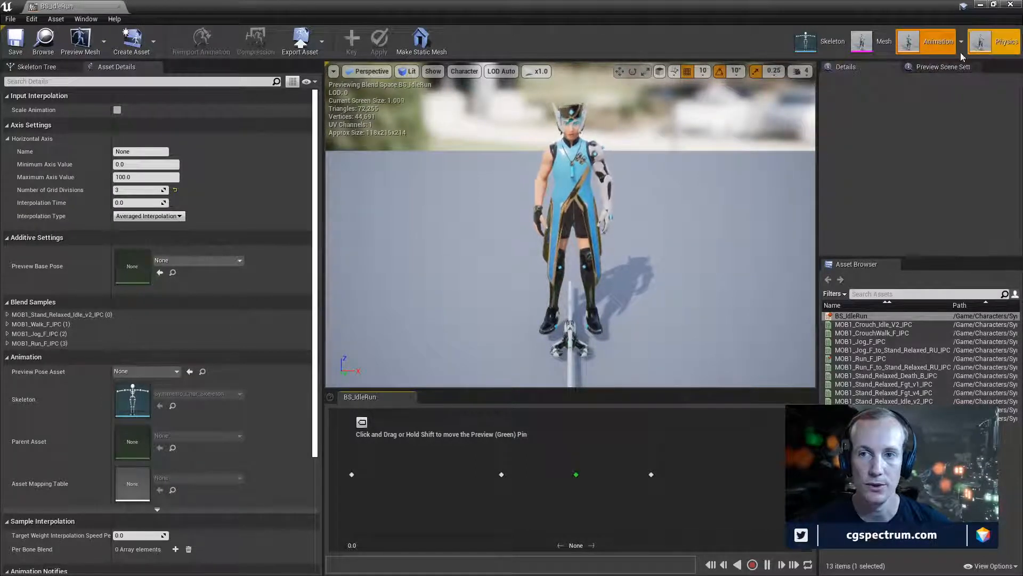
click(118, 7)
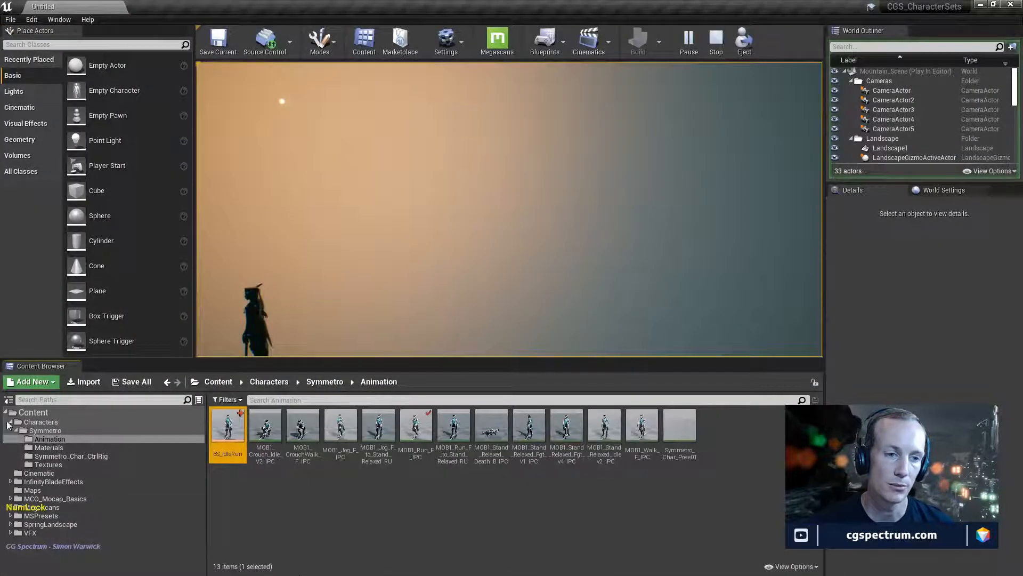
- Create an Anim Blueprint from the Symmetro_Char skeletal mesh in the Symmetro folder
click(47, 430)
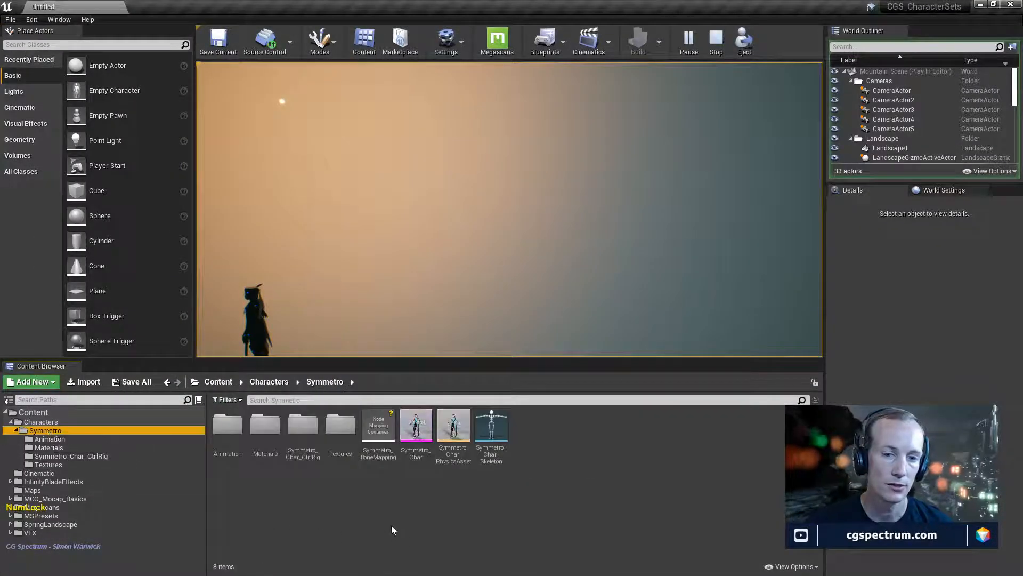
click(421, 459)
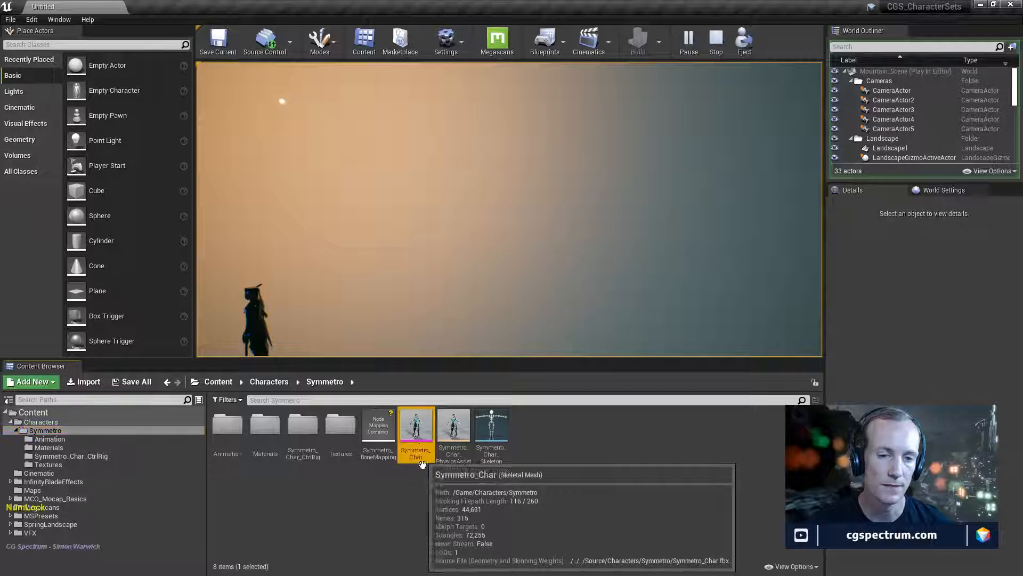
right_click(418, 432)
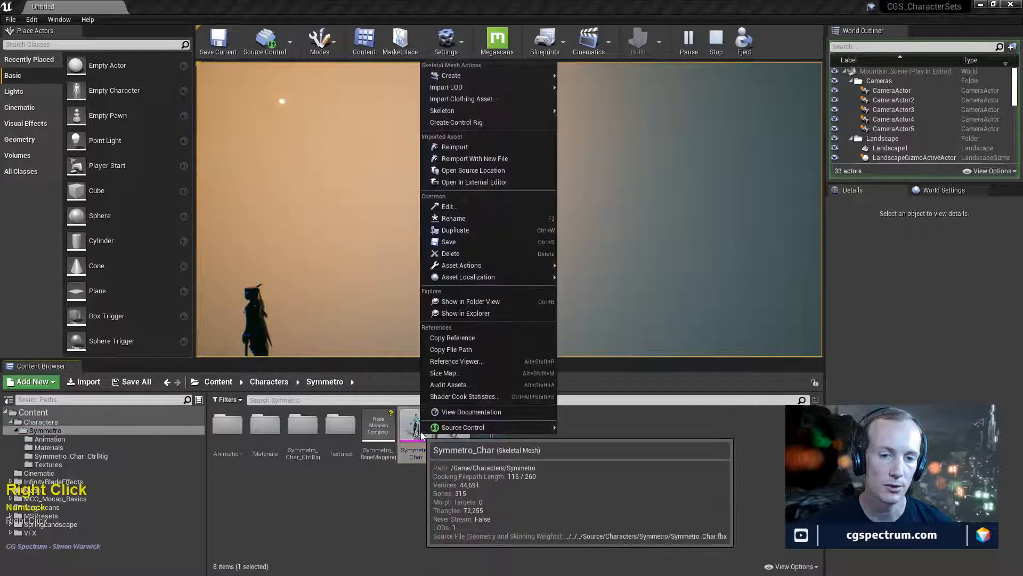
mouse_move(482, 76)
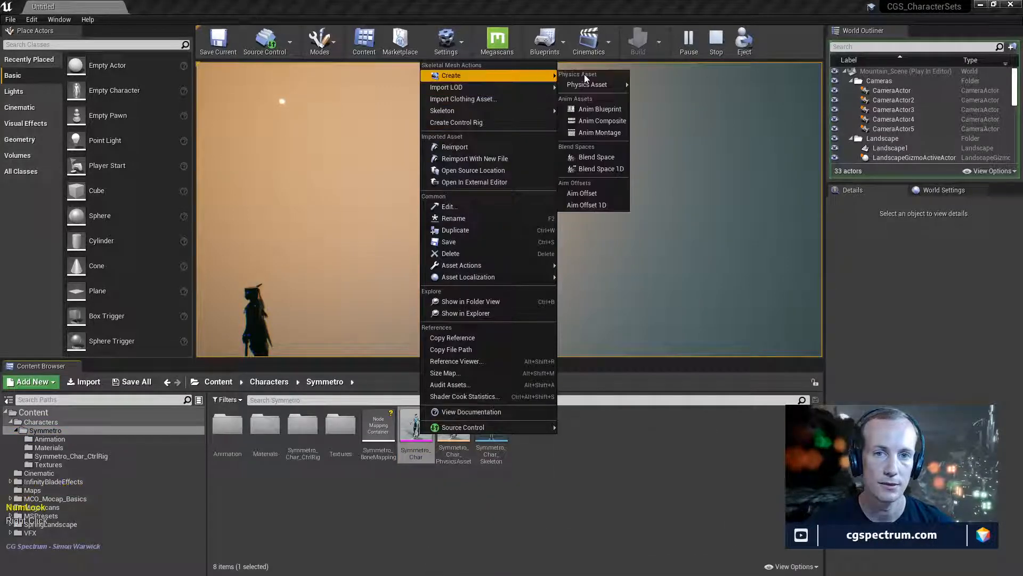
click(597, 108)
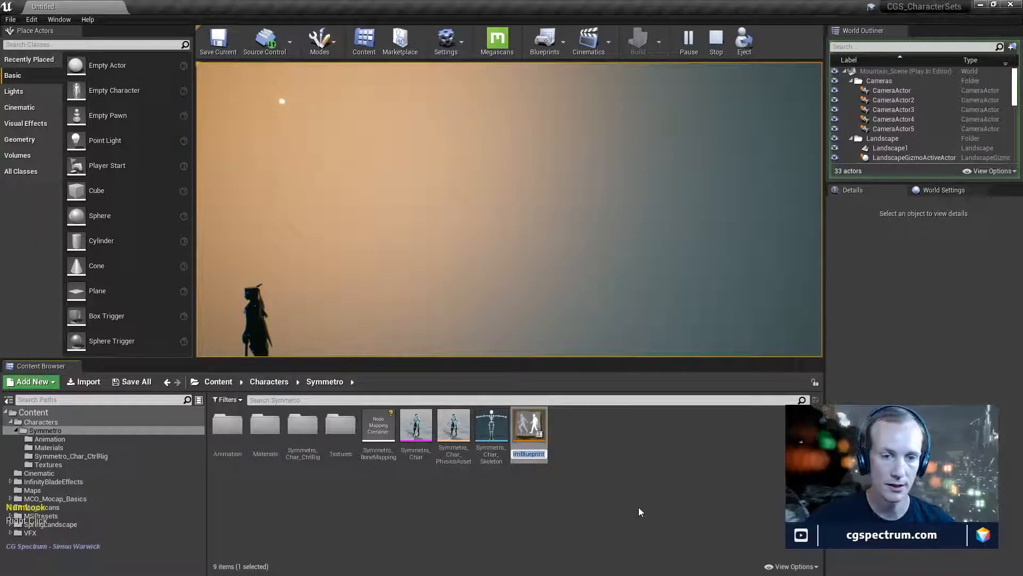
- Name the new Anim Blueprint AB_Symmetro_Char
text(AB_Sy)
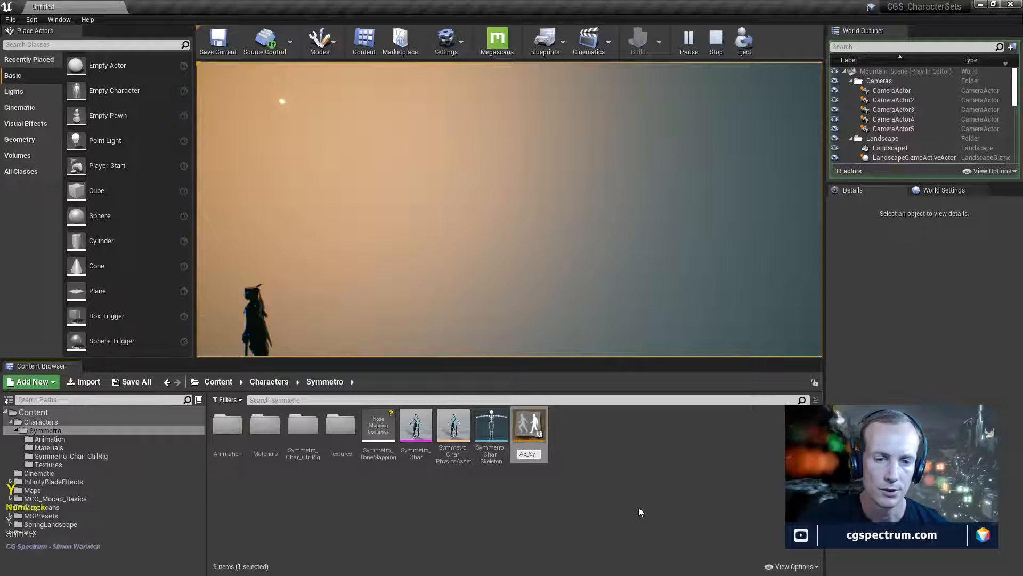
text(mmetro_)
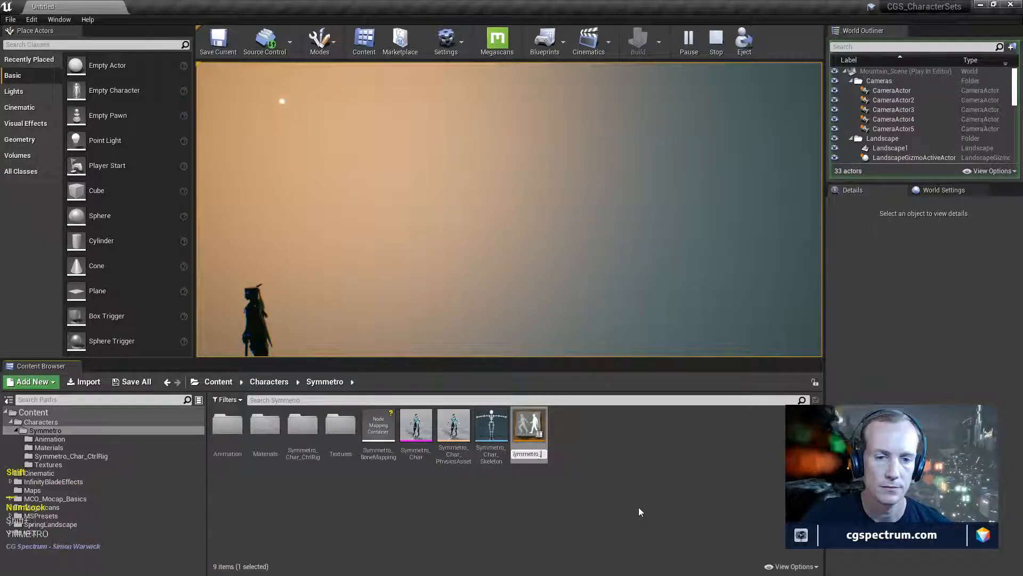
text(Char)
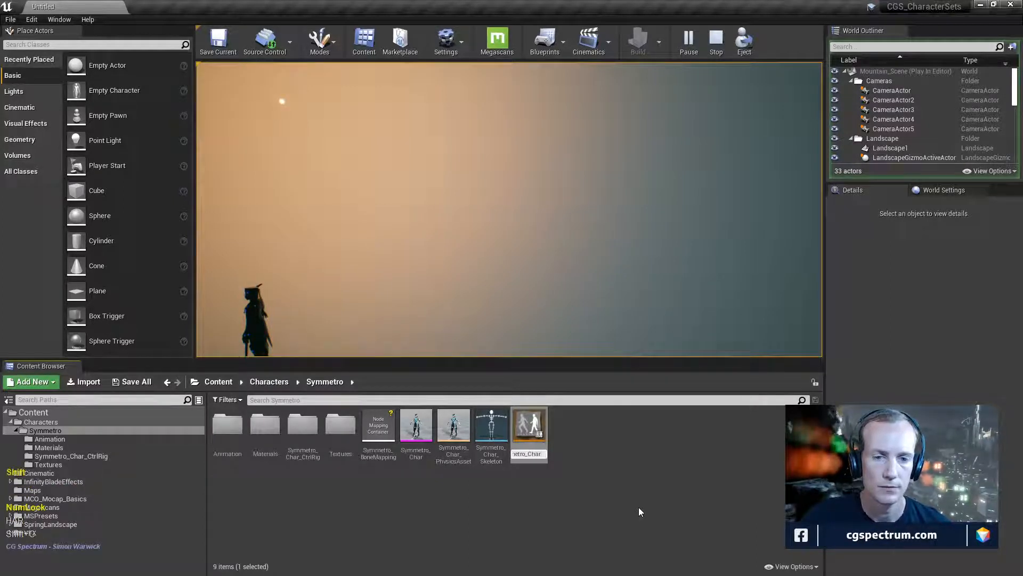
text(_Physic)
key(BackSpace)
key(BackSpace)
key(BackSpace)
key(BackSpace)
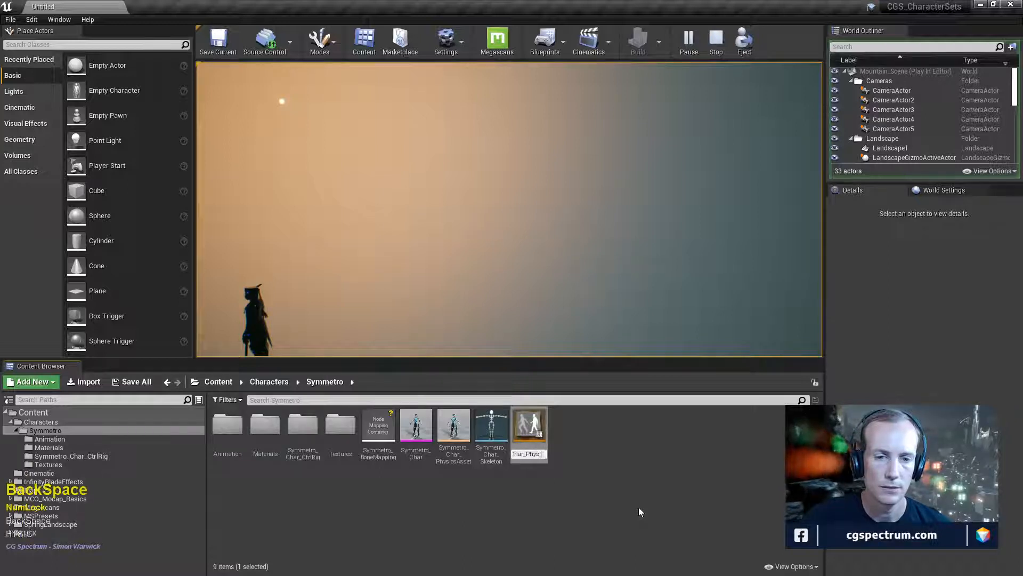
key(BackSpace)
key(BackSpace)
key(BackSpace)
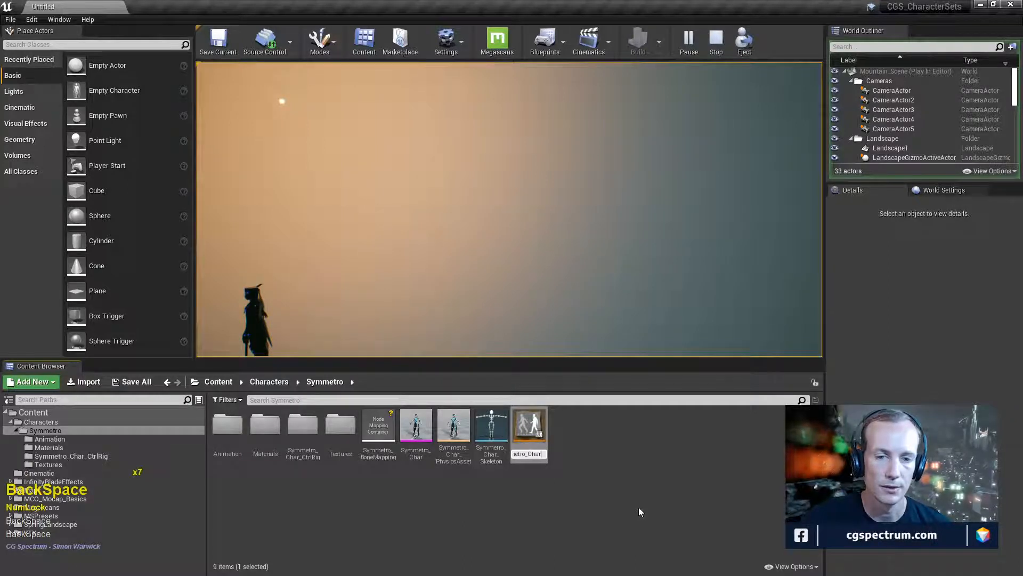
key(Return)
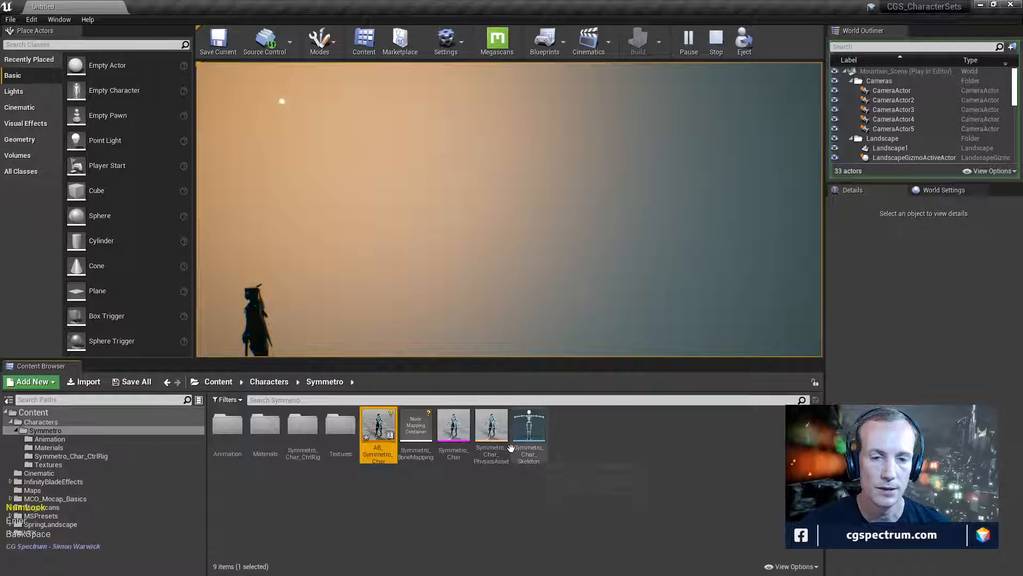
- Rename the Symmetro_Char_PhysicsAsset asset as PA_Symmetro_Char, checking it out of source control
right_click(491, 442)
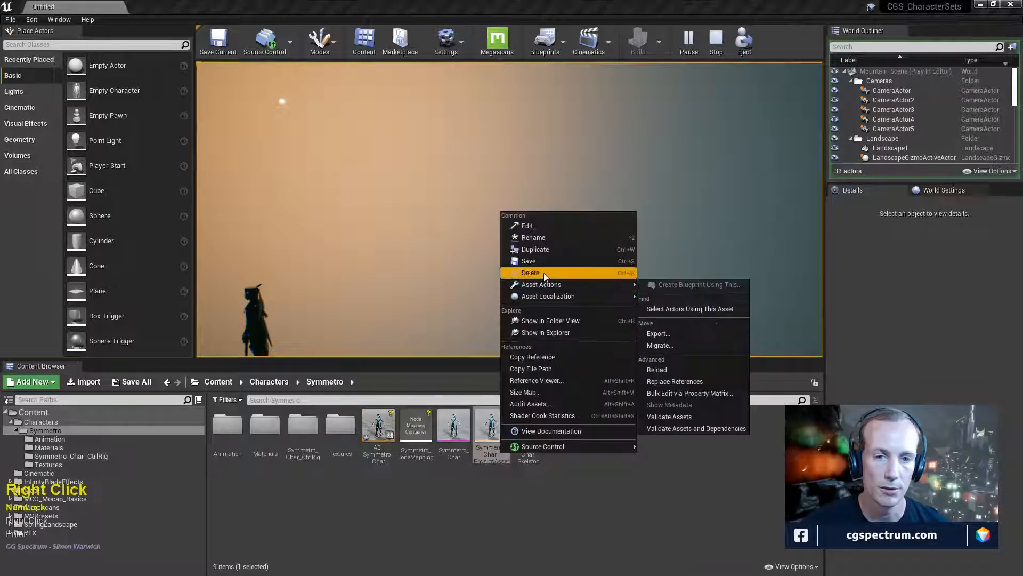
click(544, 239)
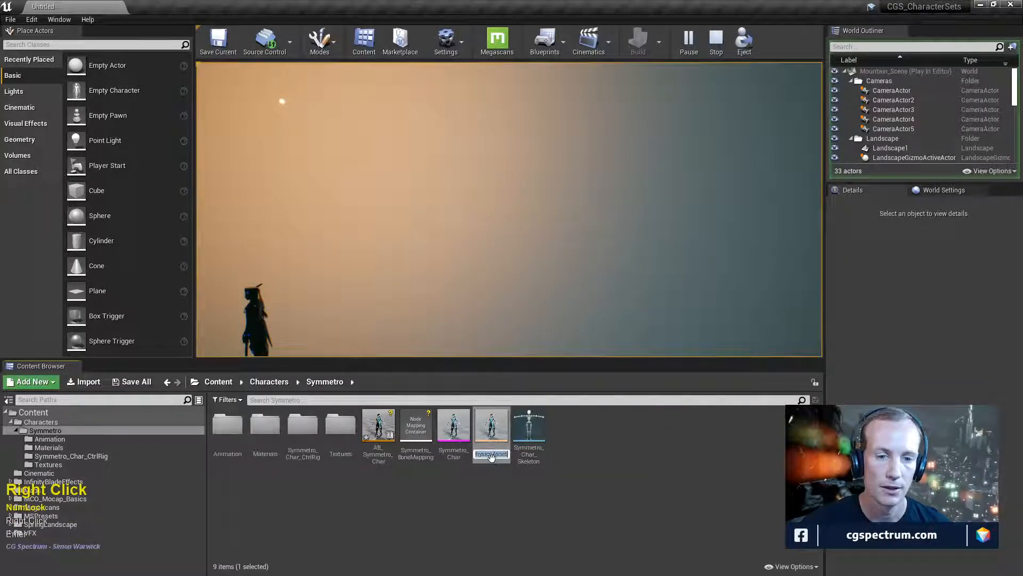
drag(492, 455, 468, 451)
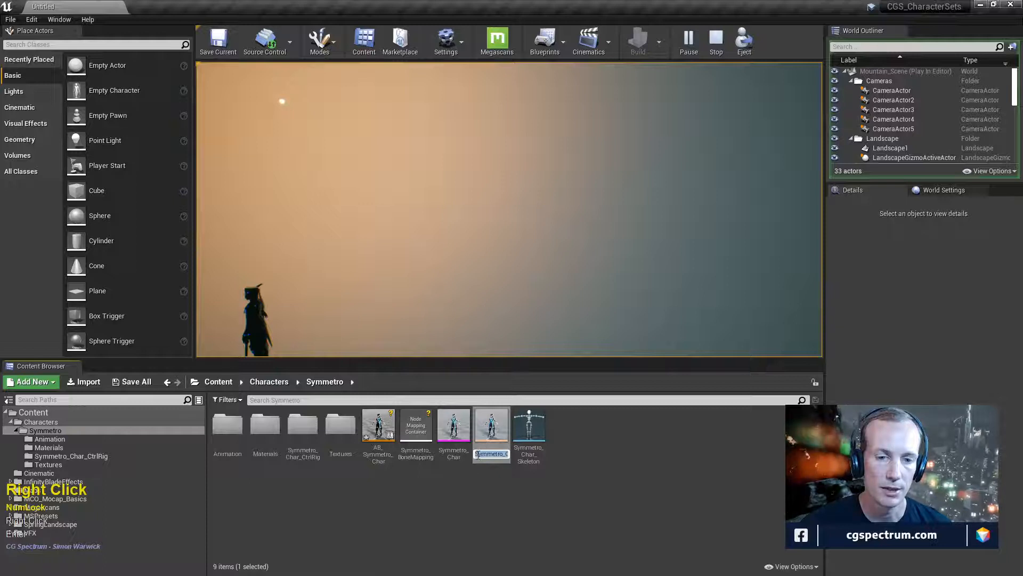
click(479, 454)
text(PA_)
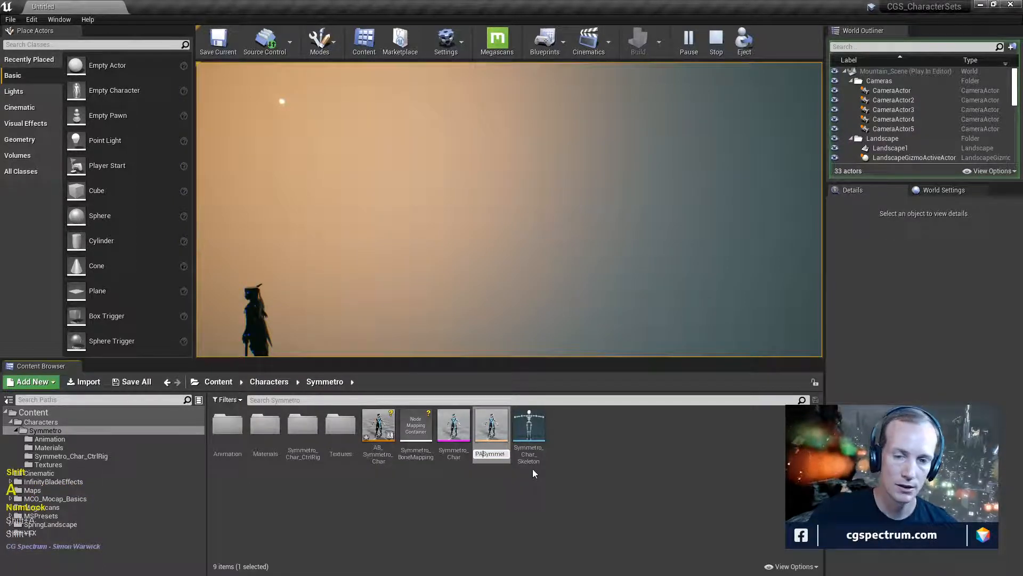
key(Right)
key(Right)
key(Right)
key(Right)
key(Right)
key(Right)
key(Right)
key(Right)
key(Right)
key(Right)
key(Right)
key(Right)
key(Right)
key(Right)
key(Right)
key(Right)
key(Right)
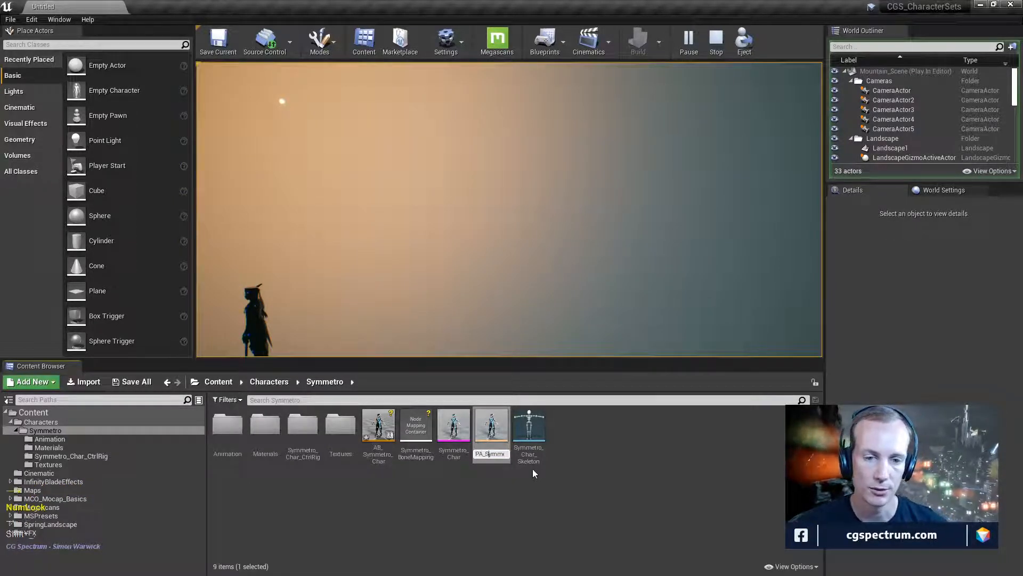
key(Left)
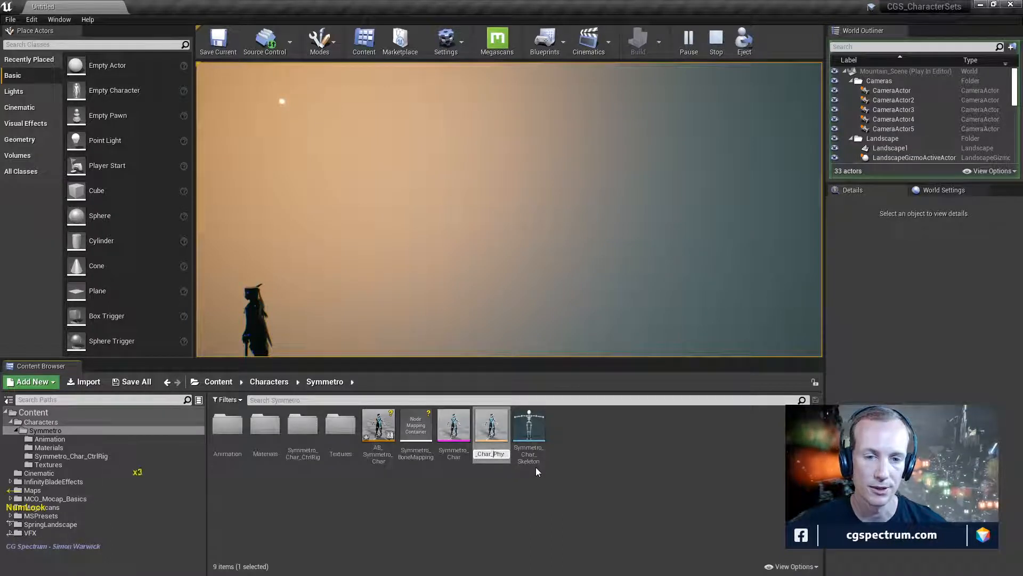
key(Delete)
key(Delete)
key(Delete)
key(Delete)
key(Delete)
key(Delete)
key(Delete)
key(Delete)
key(Delete)
key(Delete)
key(Delete)
key(Delete)
key(Delete)
key(Return)
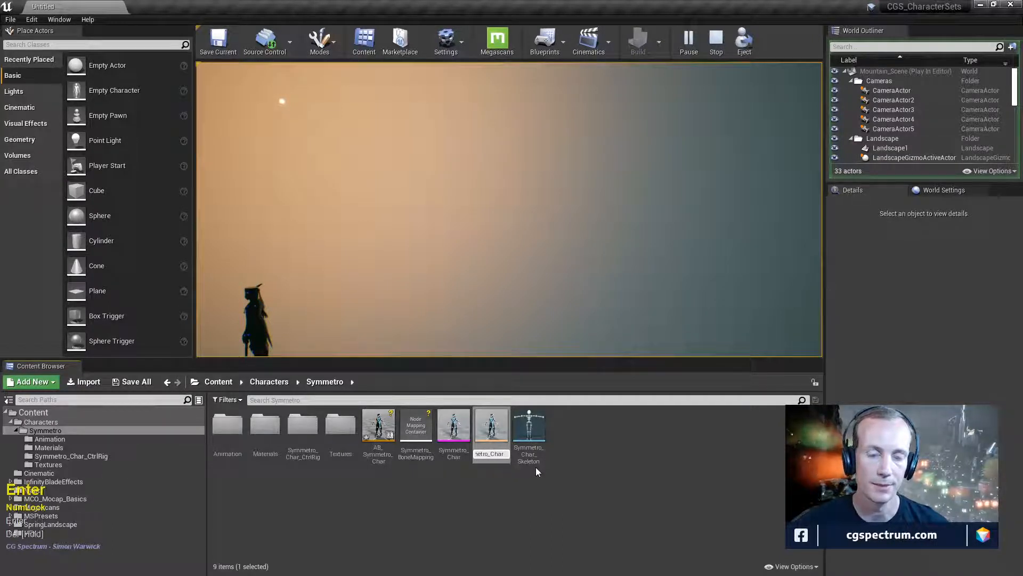
click(575, 389)
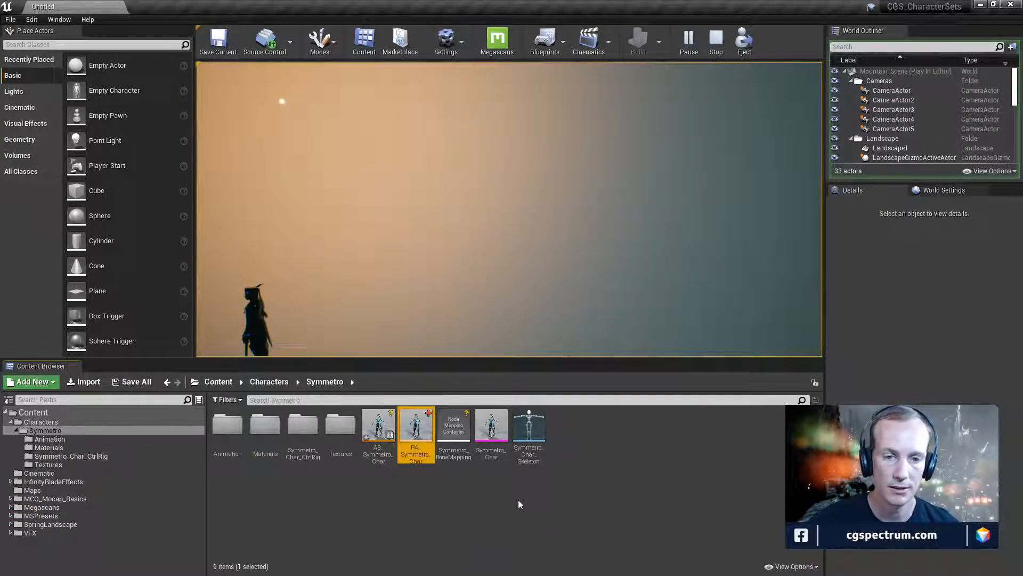
- Rename the Symmetro_Char skeletal mesh as SKM_Symmetro_Char, checking it out of source control
right_click(491, 429)
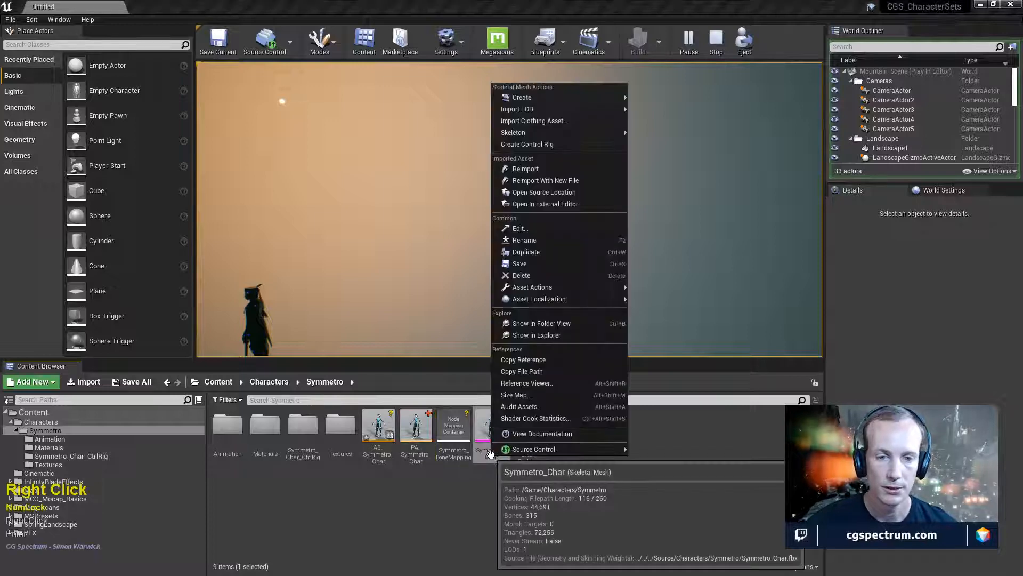
click(543, 241)
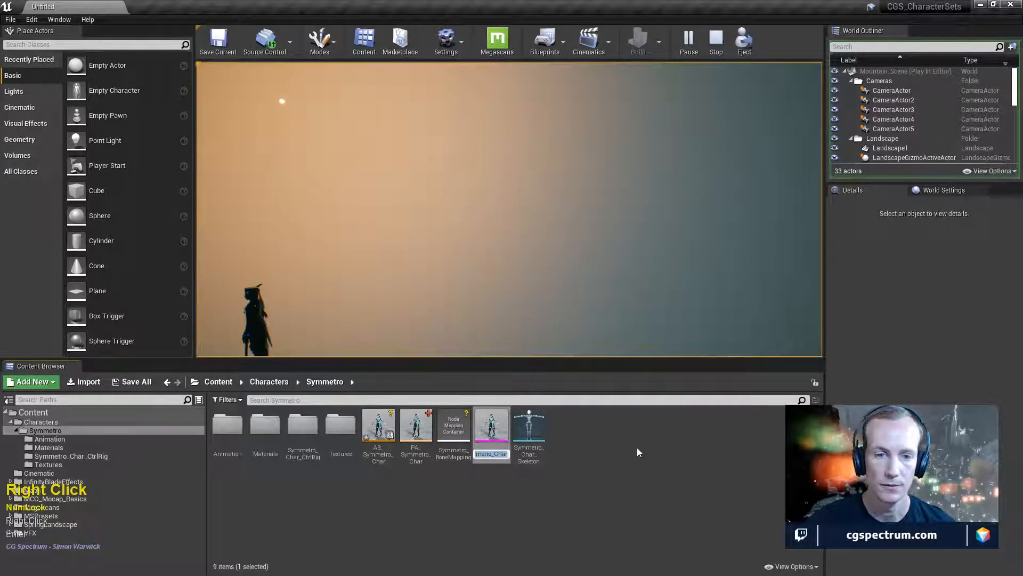
key(Home)
text(SK)
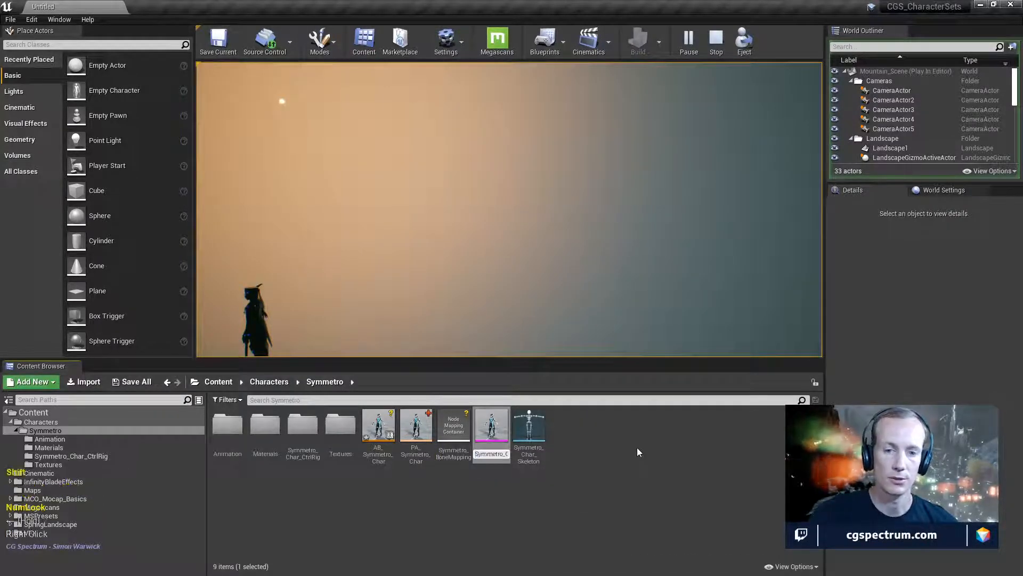
text(_)
key(Right)
key(Right)
key(Right)
key(Right)
key(Right)
key(Right)
key(Right)
key(Right)
key(Right)
key(Right)
key(Right)
key(Right)
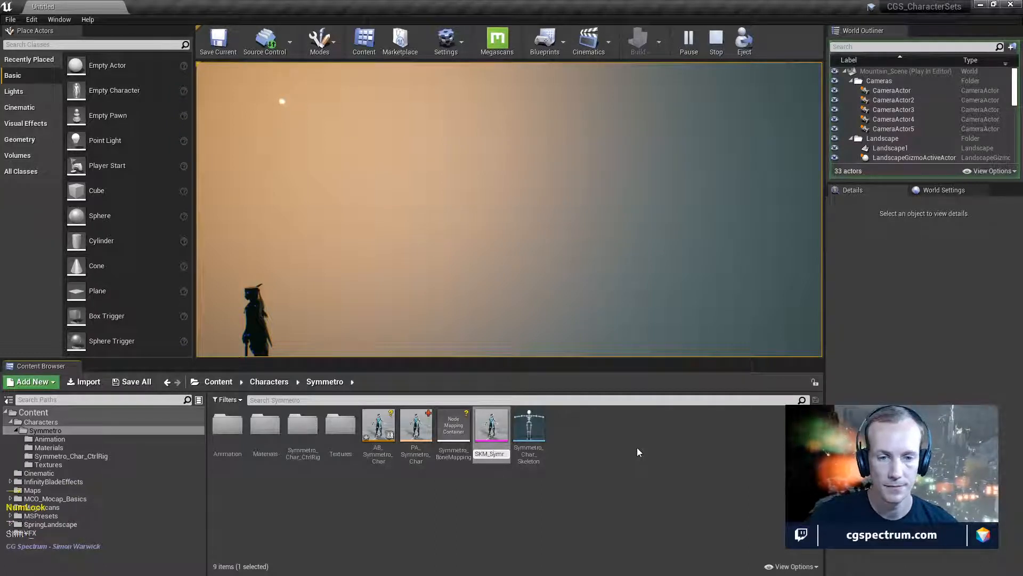
key(Right)
key(Return)
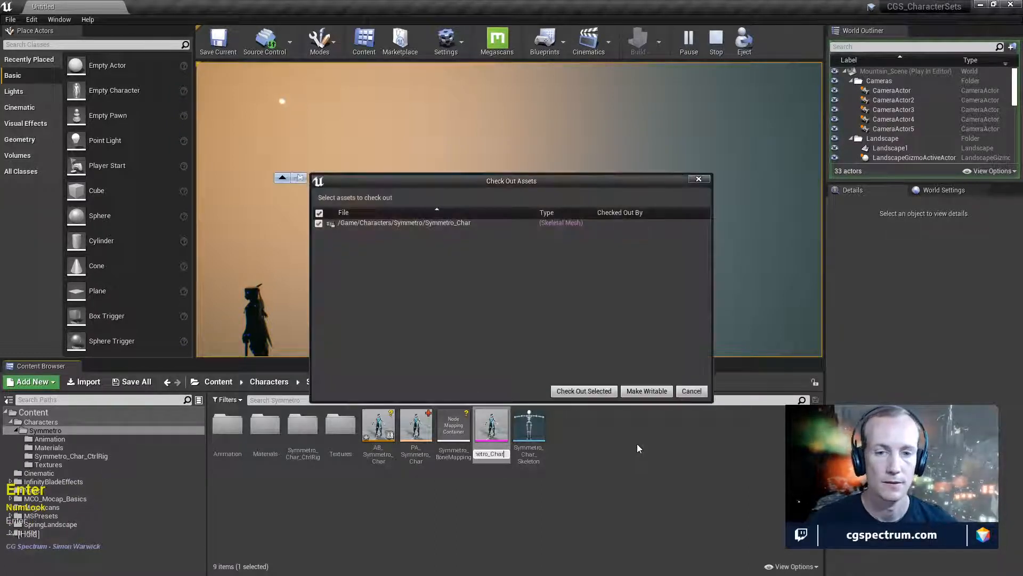
click(569, 390)
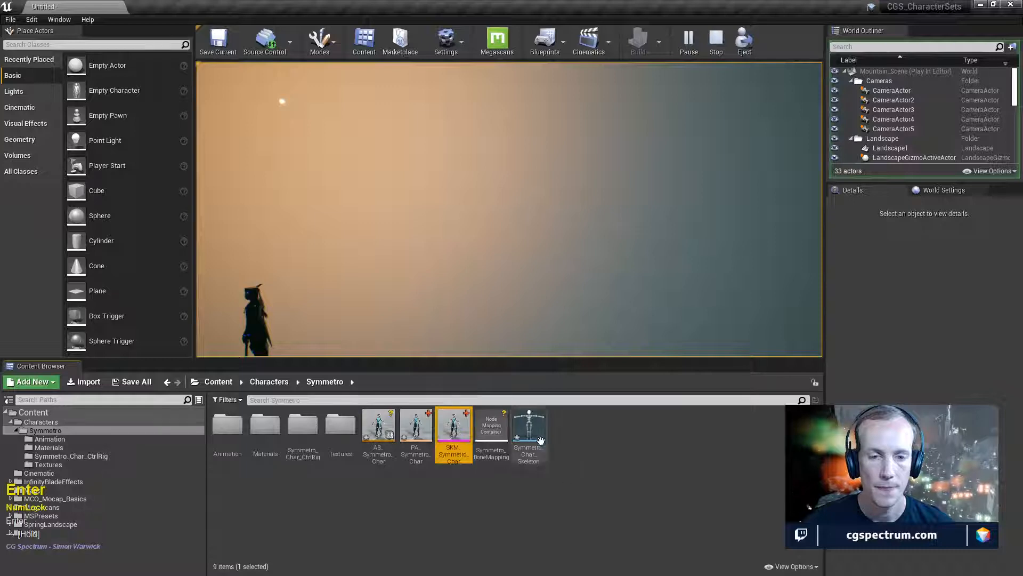
- Rename the Symmetro_Char_Skeleton asset as SK_Symmetro_Char, checking it out of source control
right_click(536, 433)
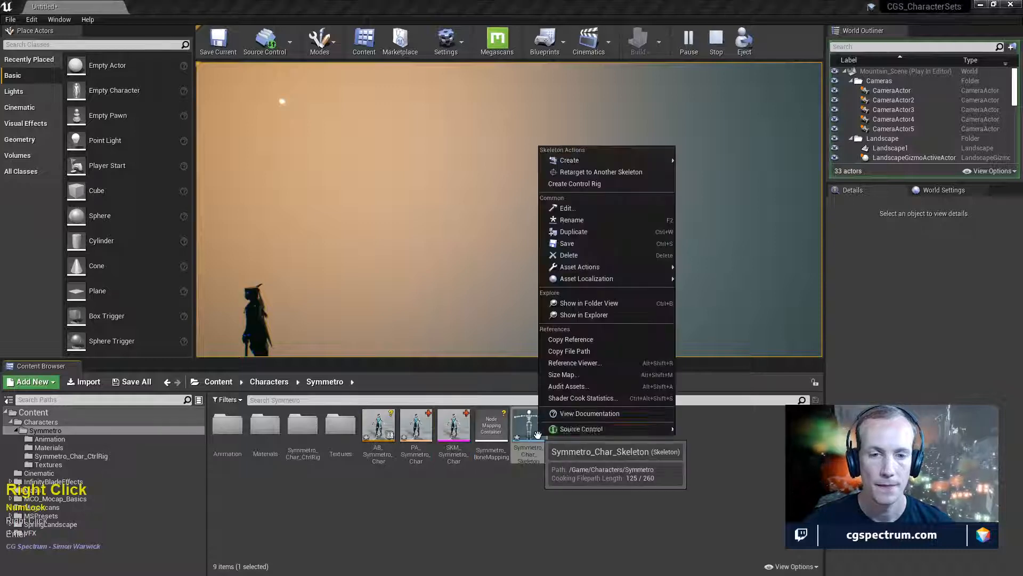
click(571, 219)
key(Home)
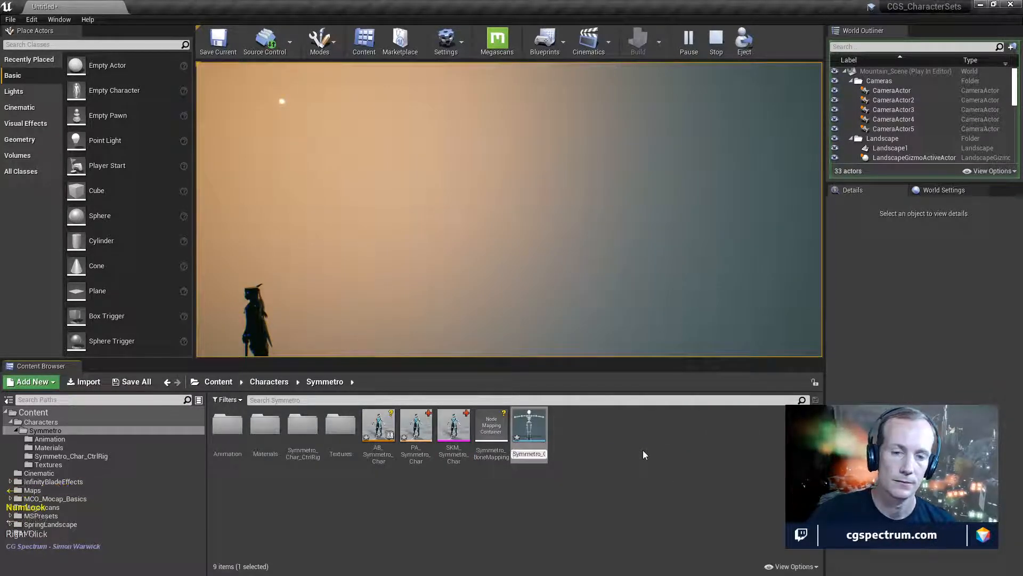
text(SK_)
key(Right)
key(Right)
key(Right)
key(Right)
key(Right)
key(Right)
key(Right)
key(Right)
key(Right)
key(Right)
key(Right)
key(Right)
key(Right)
key(Right)
key(Right)
key(Right)
key(Right)
key(Right)
key(Right)
key(Right)
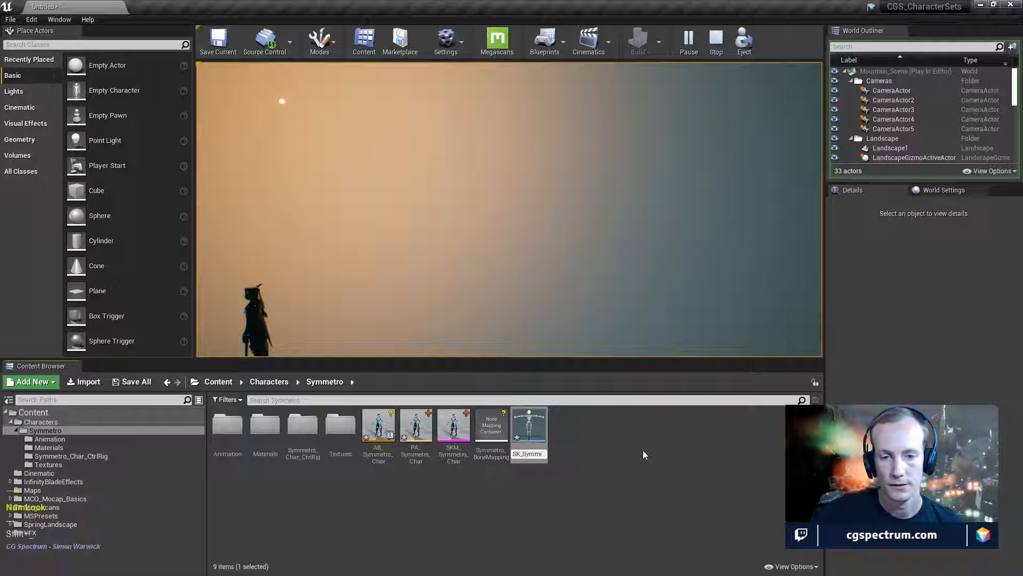
key(BackSpace)
key(BackSpace)
key(BackSpace)
key(BackSpace)
key(BackSpace)
key(BackSpace)
key(BackSpace)
key(BackSpace)
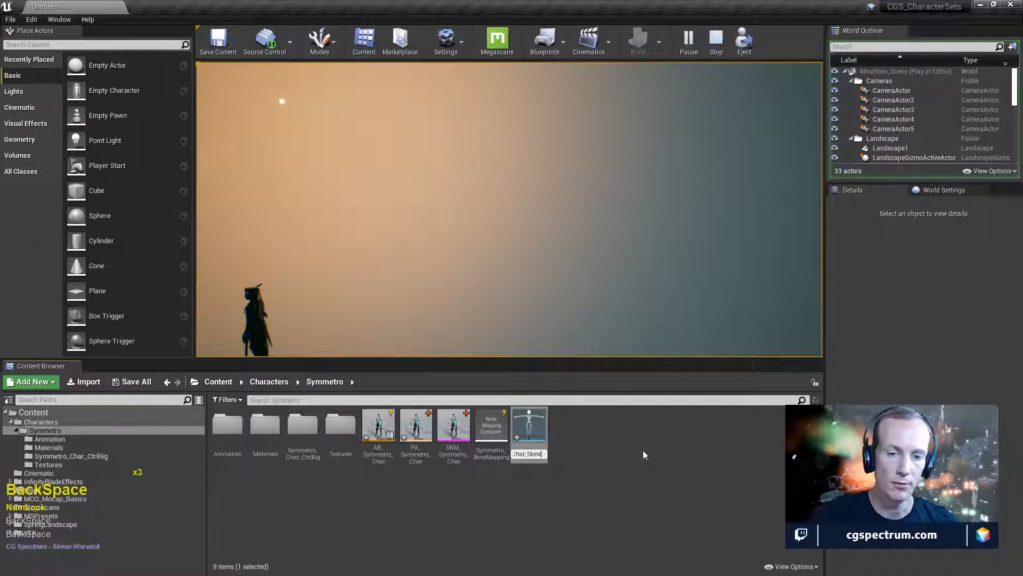
key(BackSpace)
key(Return)
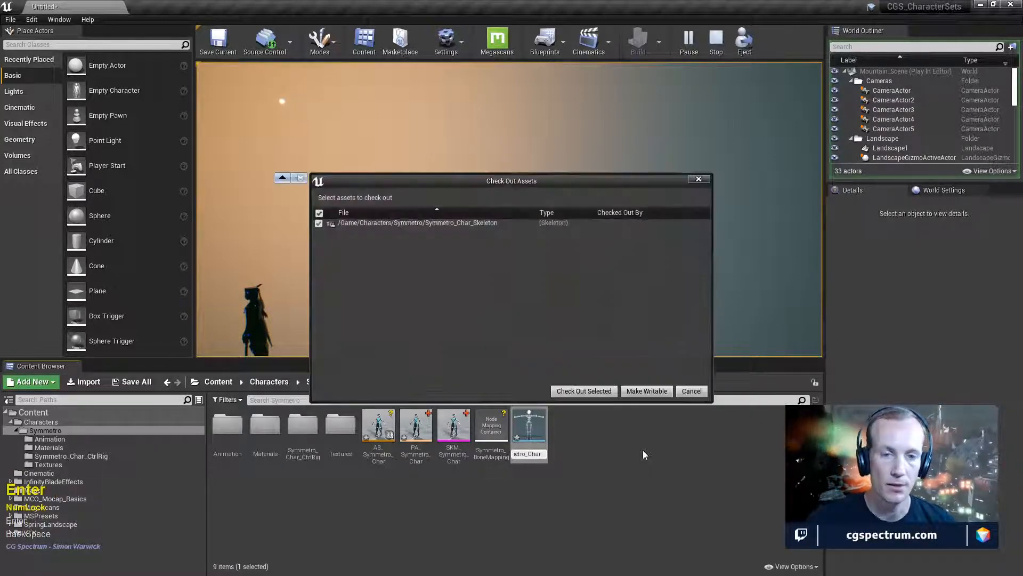
click(570, 390)
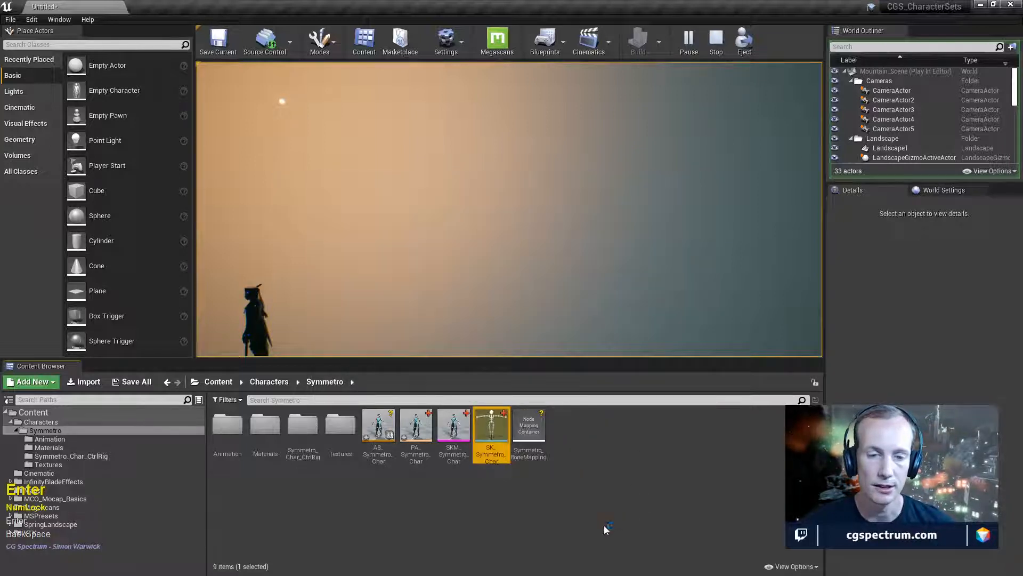
click(534, 515)
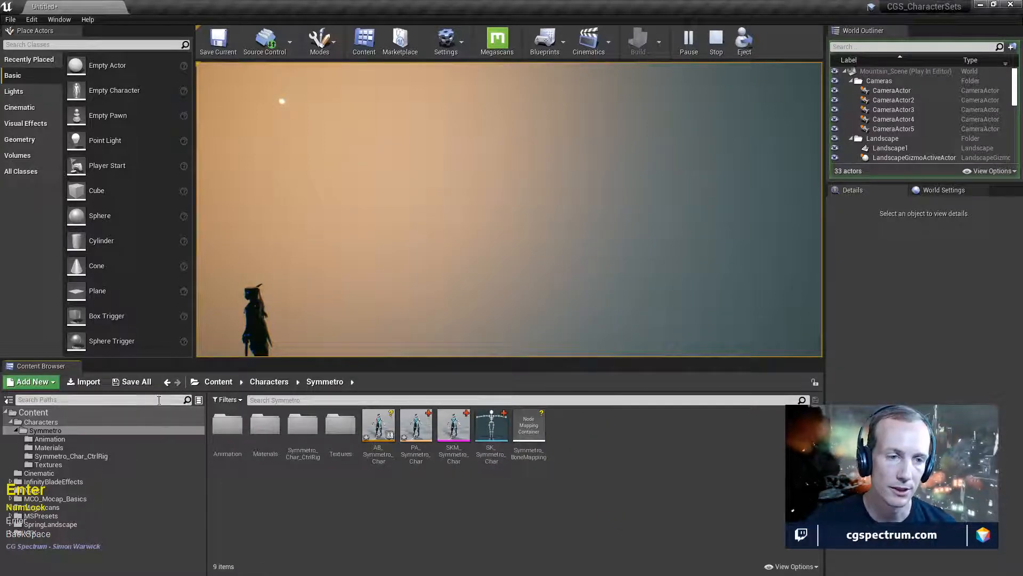
- Save all modified content, checking out the Mountain_Scene level and its built data from source control
click(140, 382)
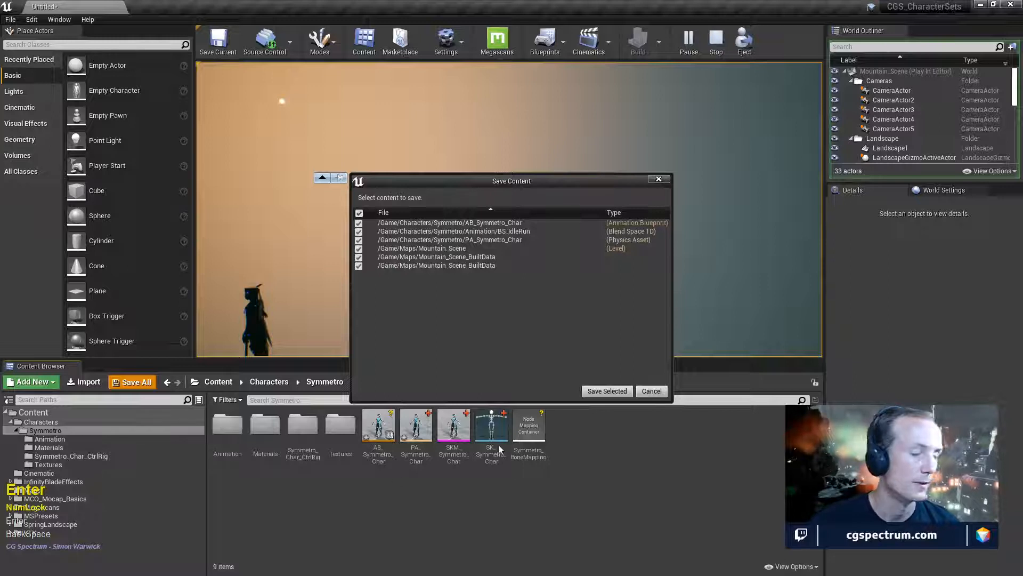
click(597, 390)
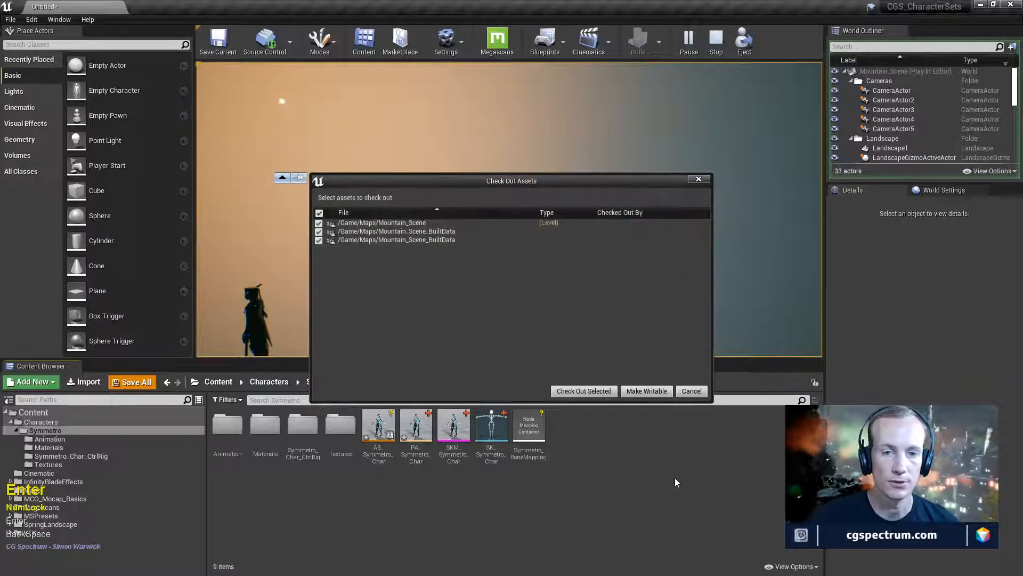
click(584, 391)
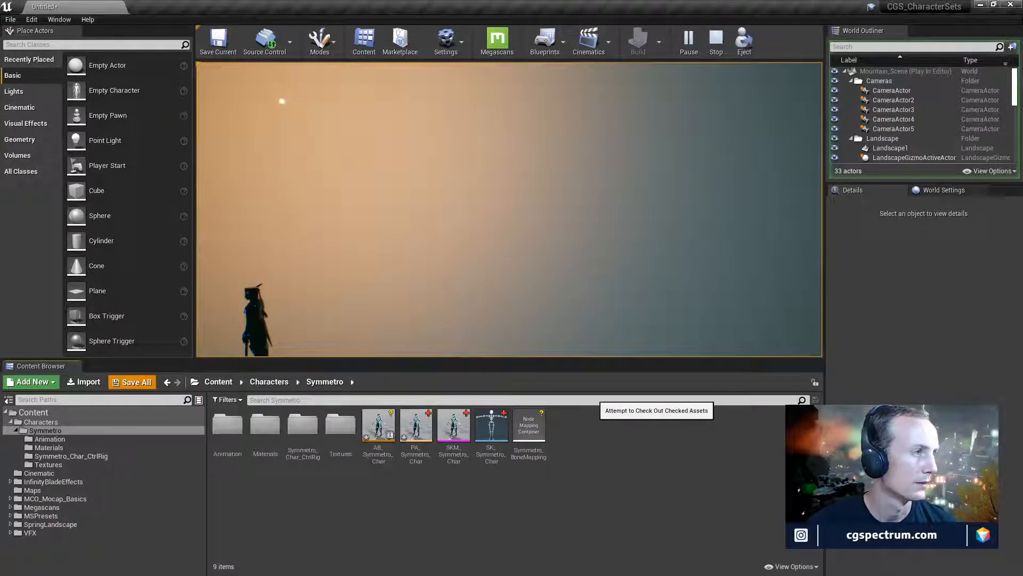
key(Num_Lock)
scroll(104, 480, down, 3)
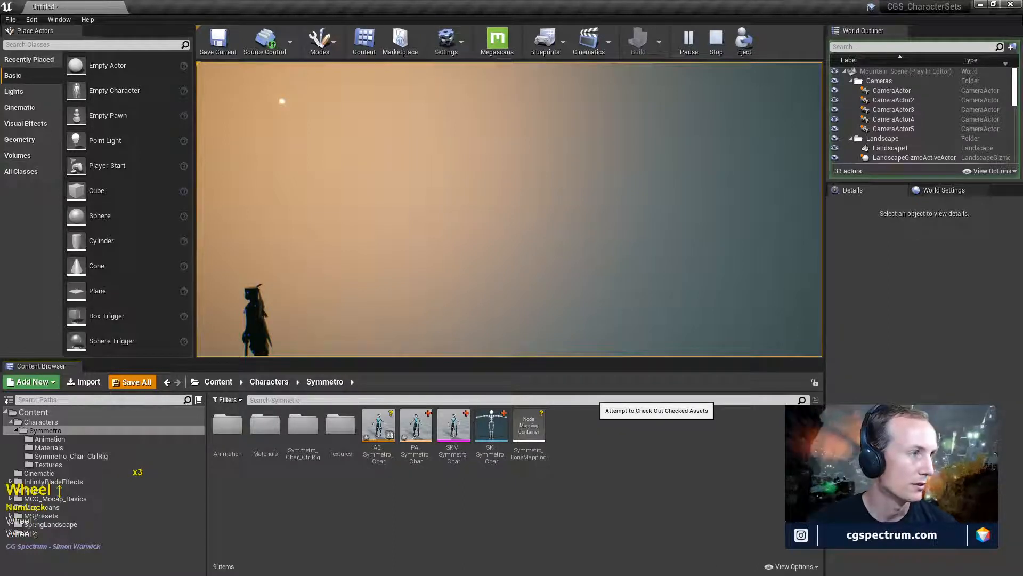
scroll(594, 398, down, 4)
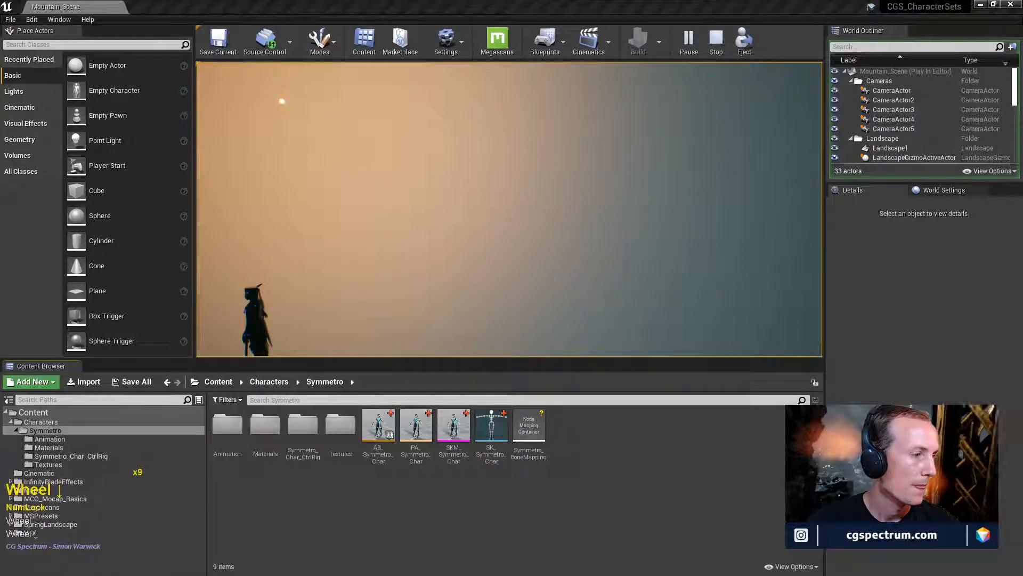
scroll(509, 209, up, 3)
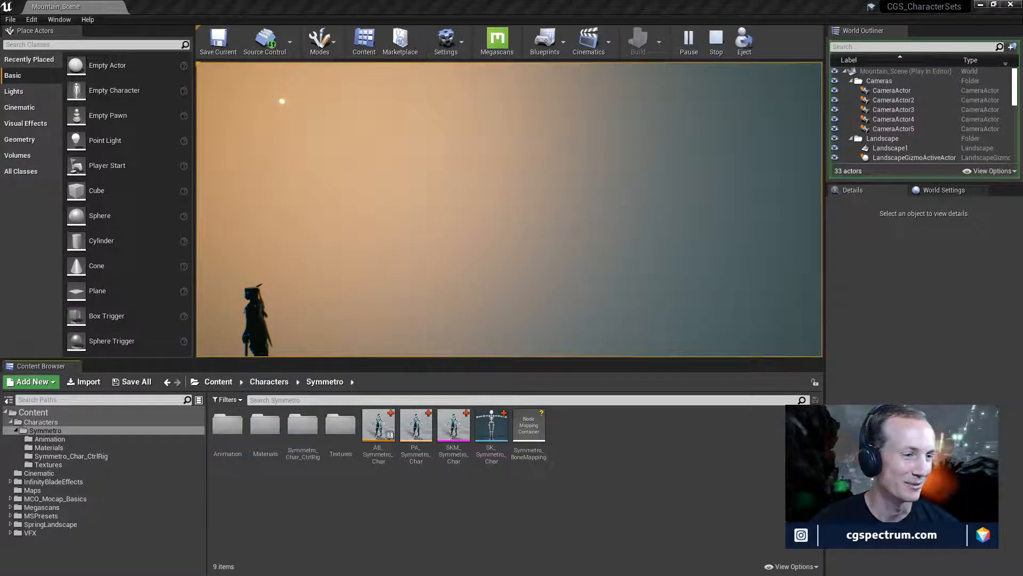
click(742, 2)
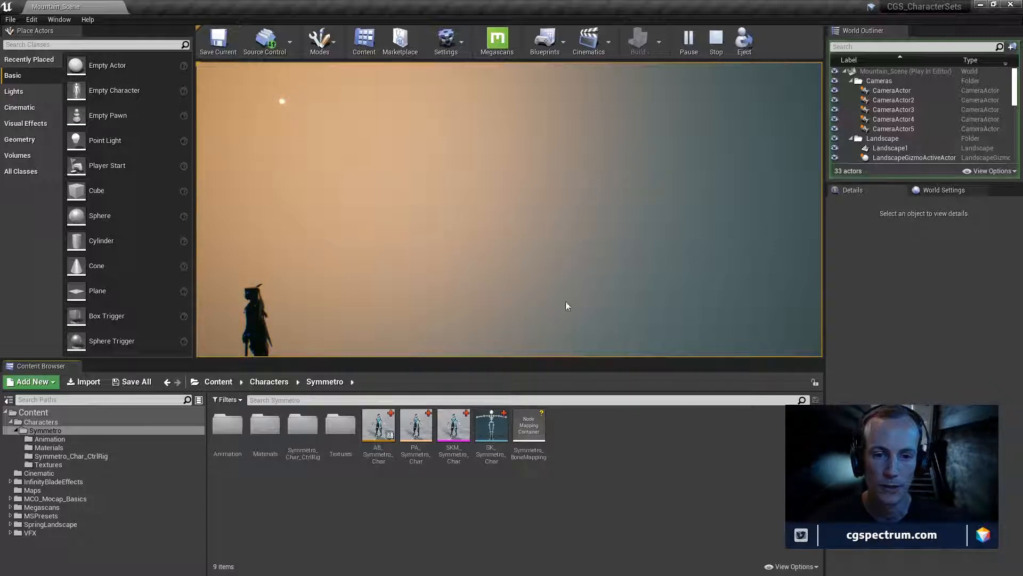
- Stop the play session and open the AB_Symmetro_Char Anim Blueprint
click(715, 39)
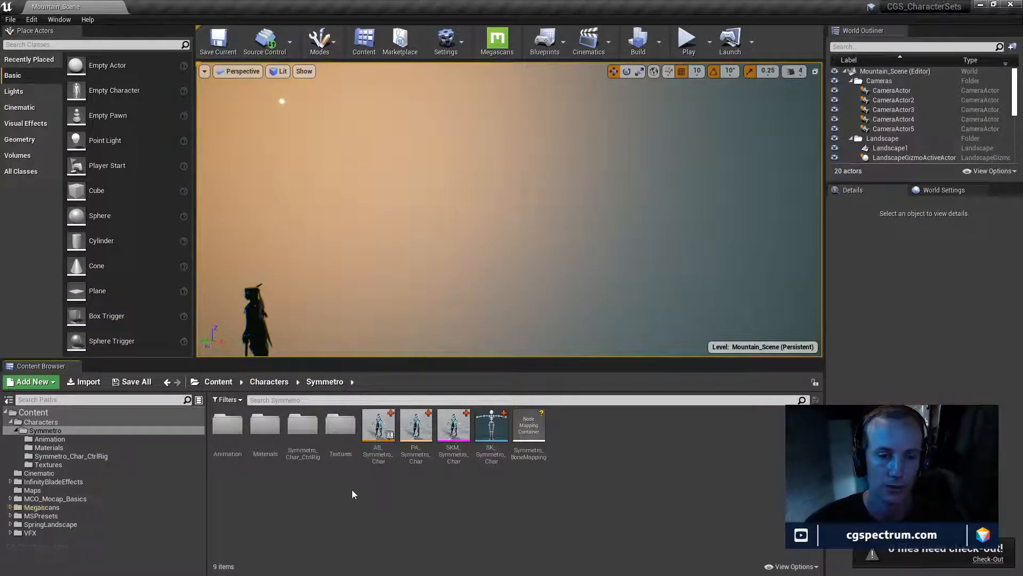
double_click(376, 452)
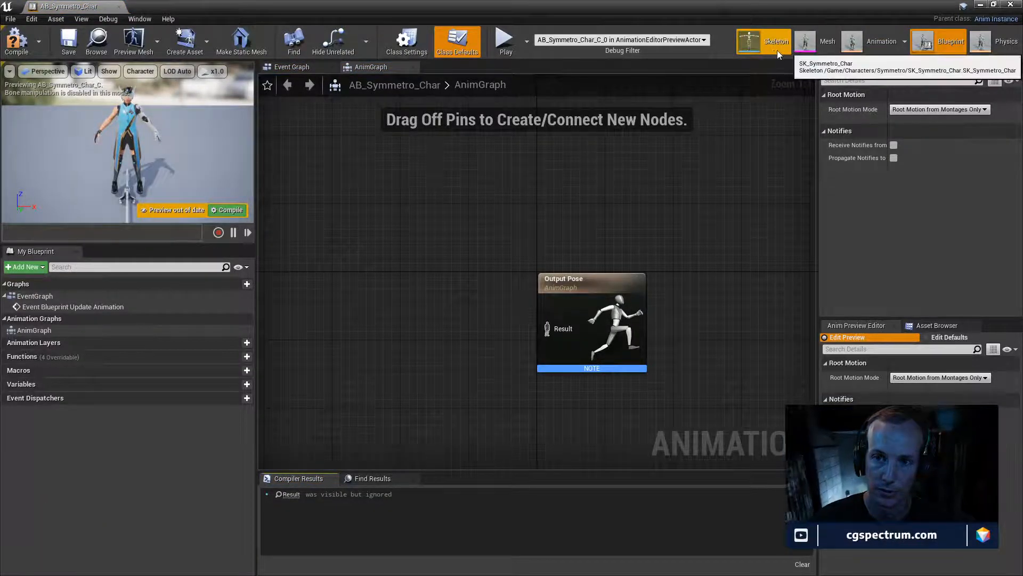
- View the character's physics asset with a short physics simulation, and return to the Anim Blueprint
double_click(996, 43)
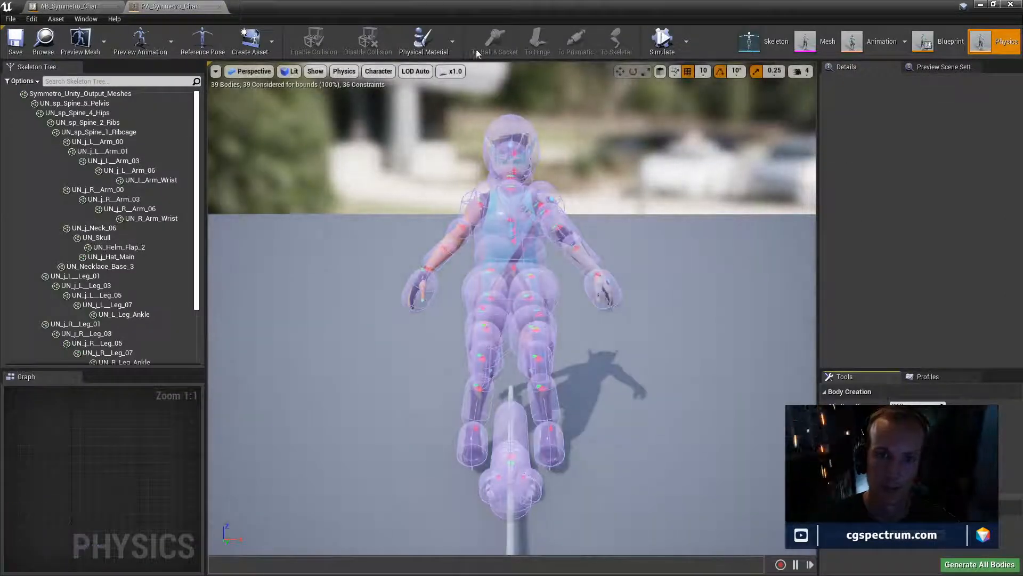
click(659, 46)
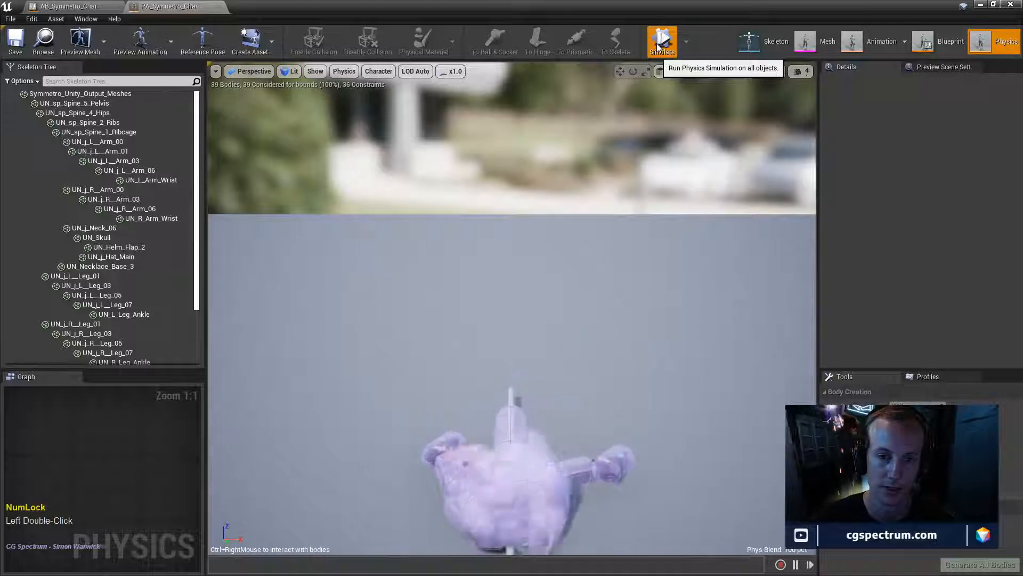
click(661, 42)
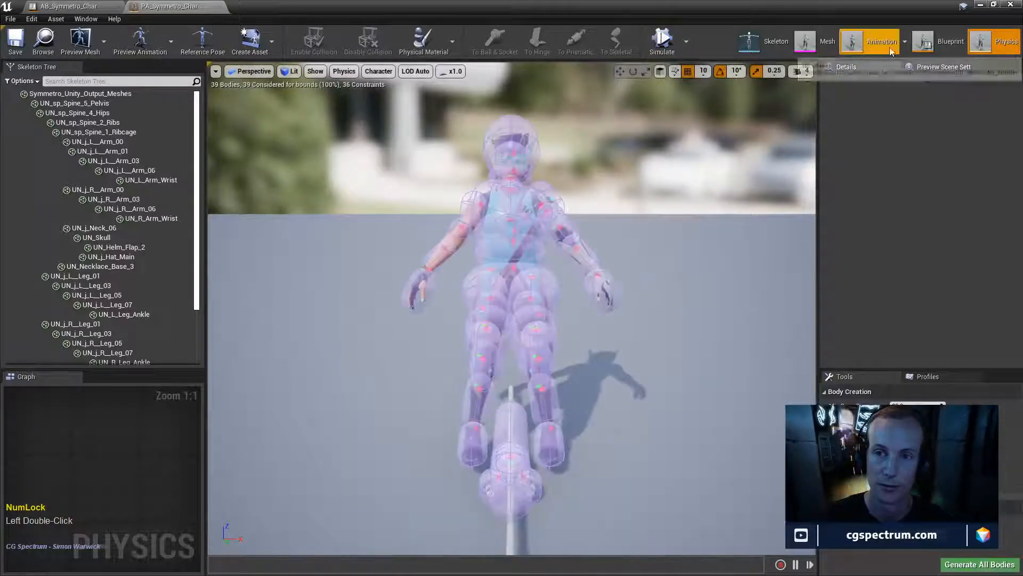
click(948, 43)
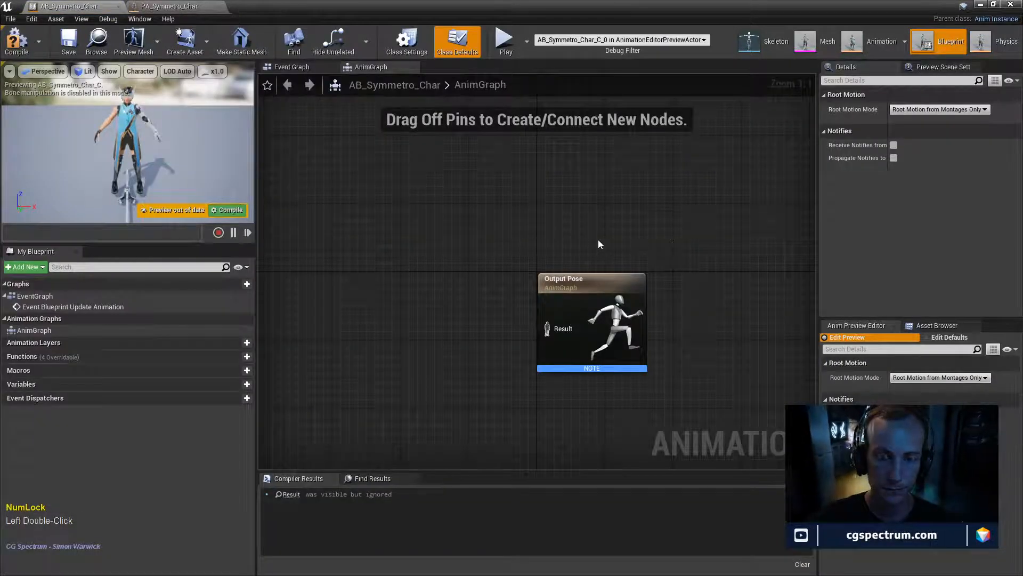
- Move the Output Pose node slightly to the right in the AnimGraph
right_drag(571, 201, 589, 167)
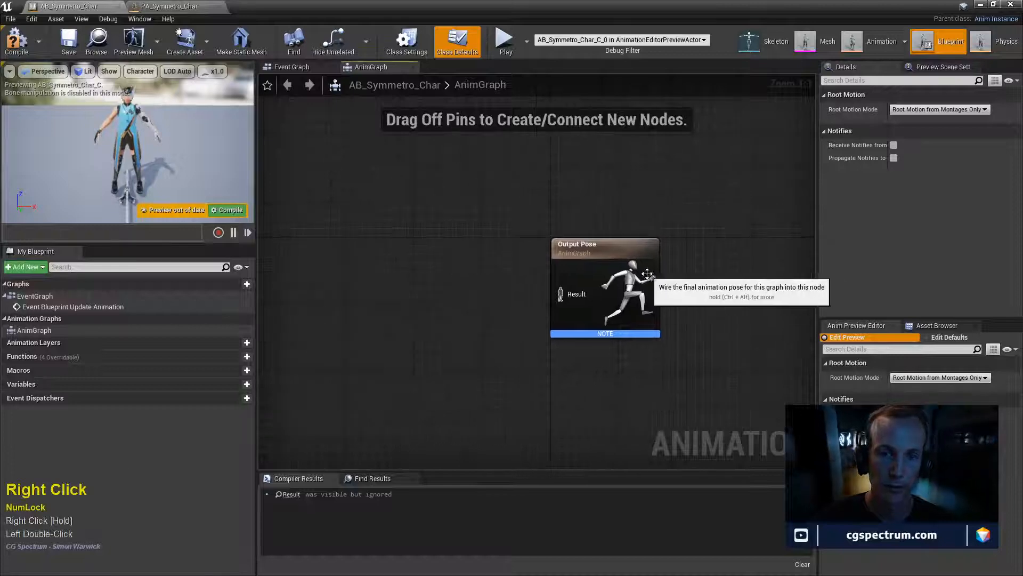
drag(621, 259, 663, 242)
right_drag(451, 255, 422, 289)
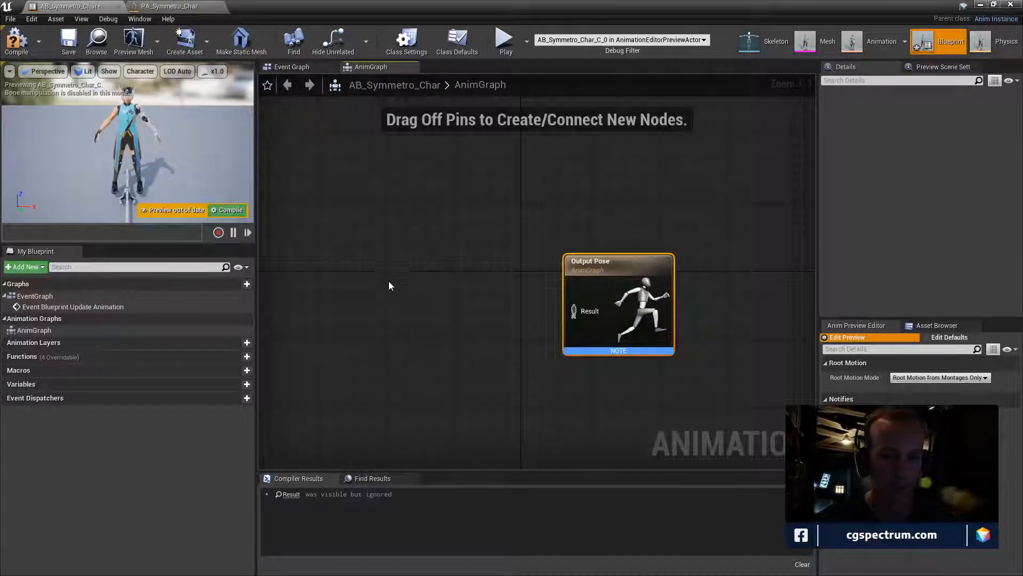
- Add a Blendspace Player for BS_IdleRun to the AnimGraph and connect it to the Output Pose's Result
right_click(380, 273)
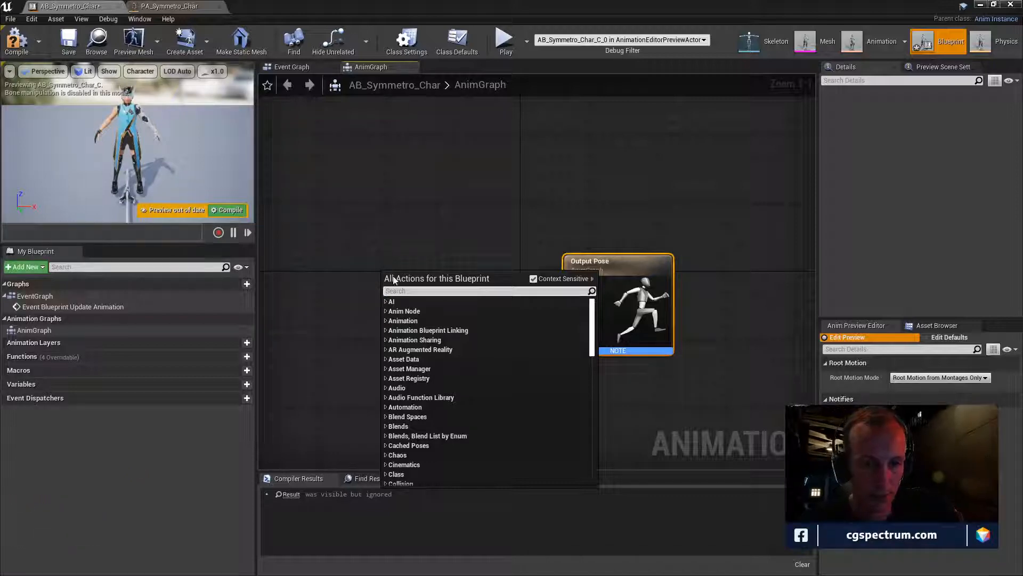
text(blen)
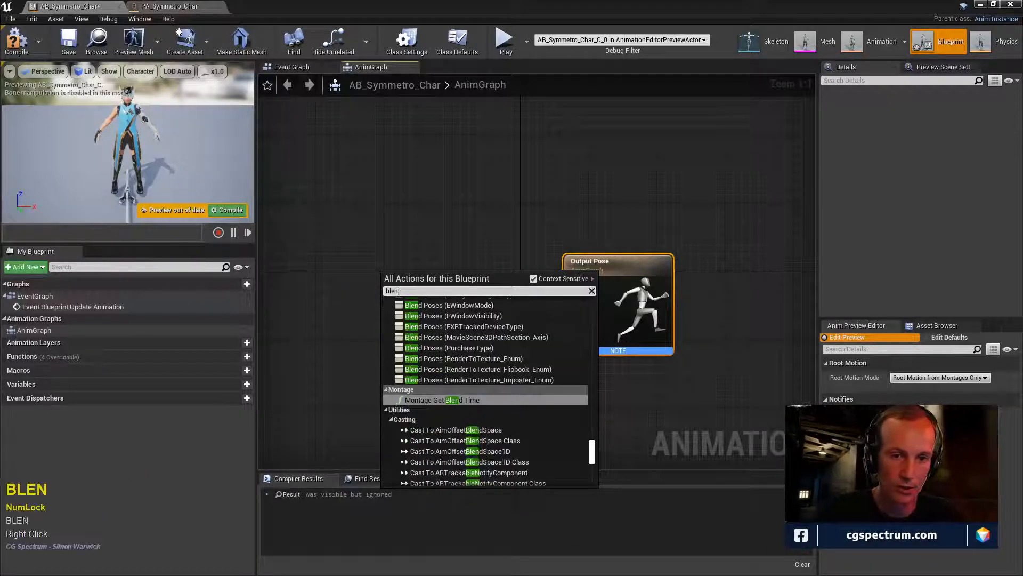
key(BackSpace)
key(BackSpace)
key(BackSpace)
text(s_)
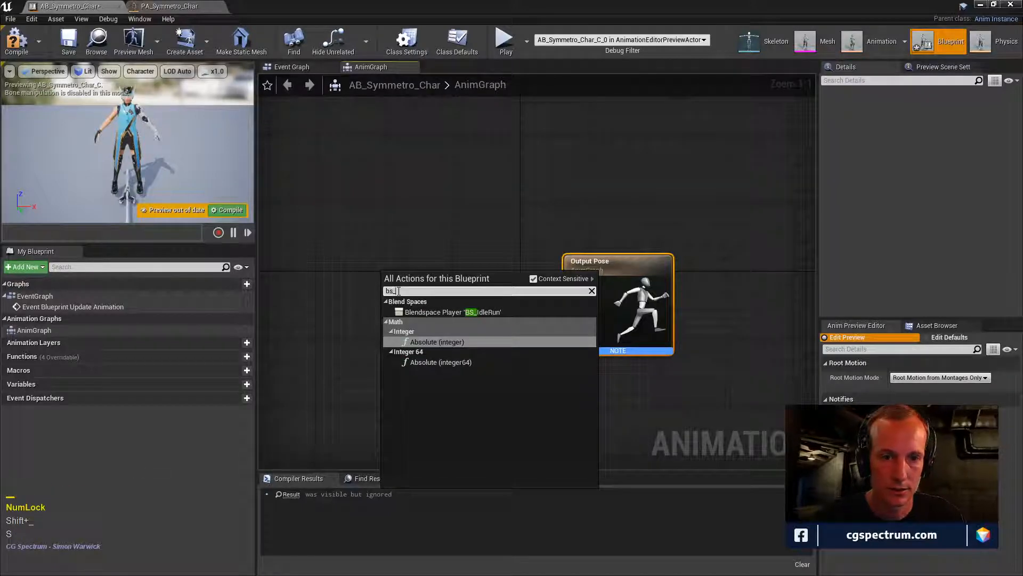
click(433, 313)
drag(433, 312, 573, 311)
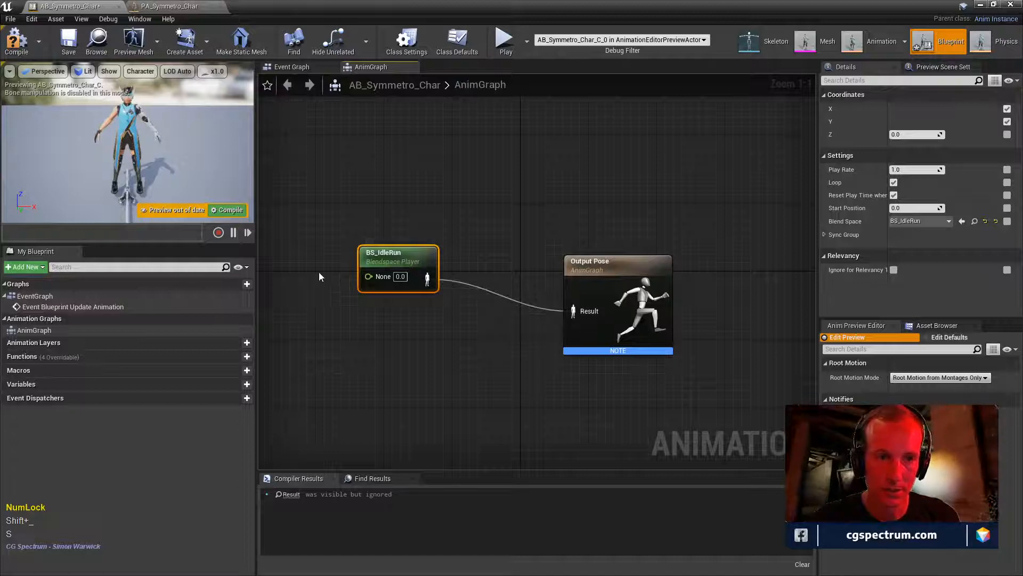
- Compile the Anim Blueprint and move the BS_IdleRun node closer to the Output Pose node
click(16, 42)
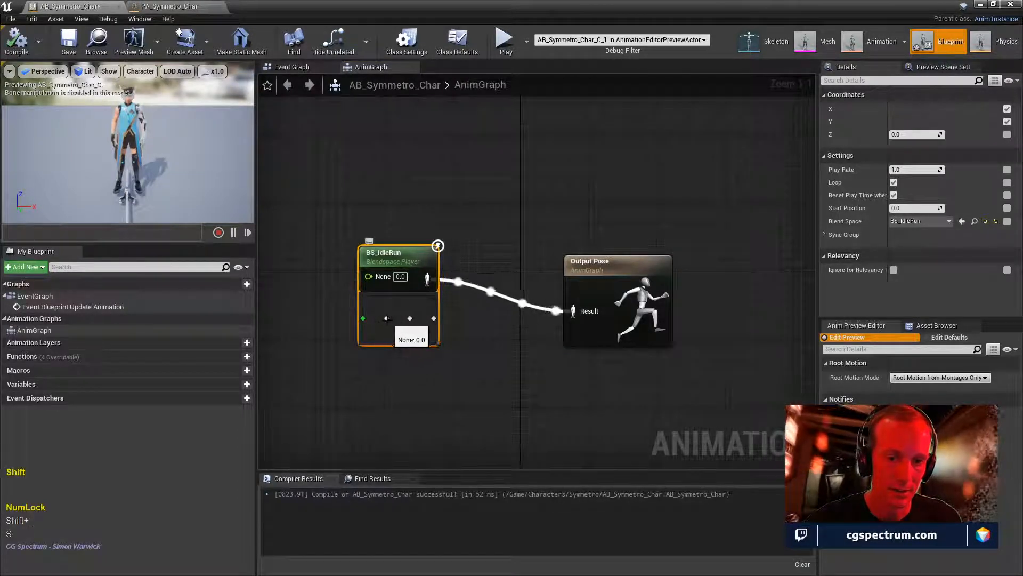
ctrl+drag(378, 324, 408, 322)
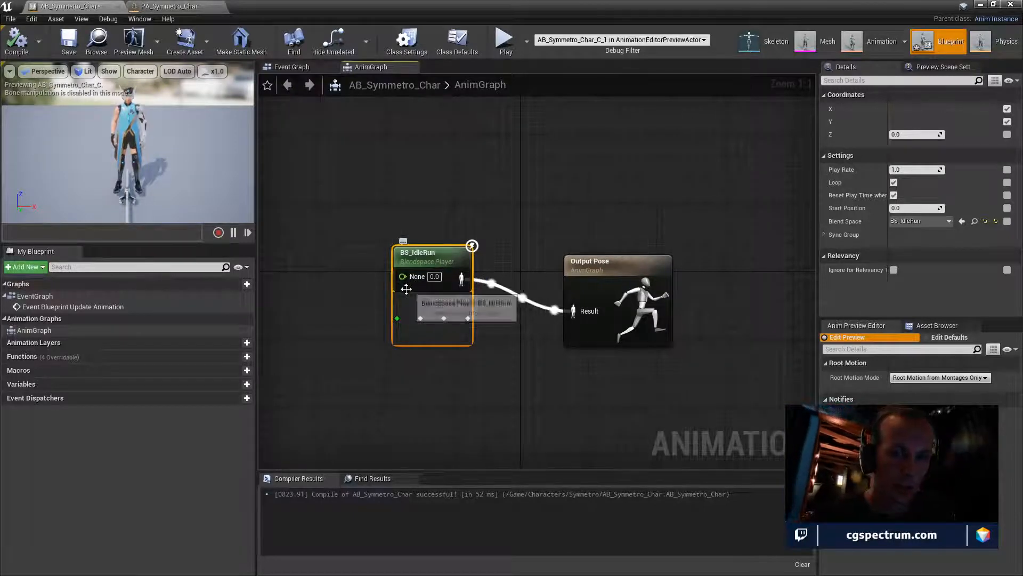
drag(434, 262, 427, 269)
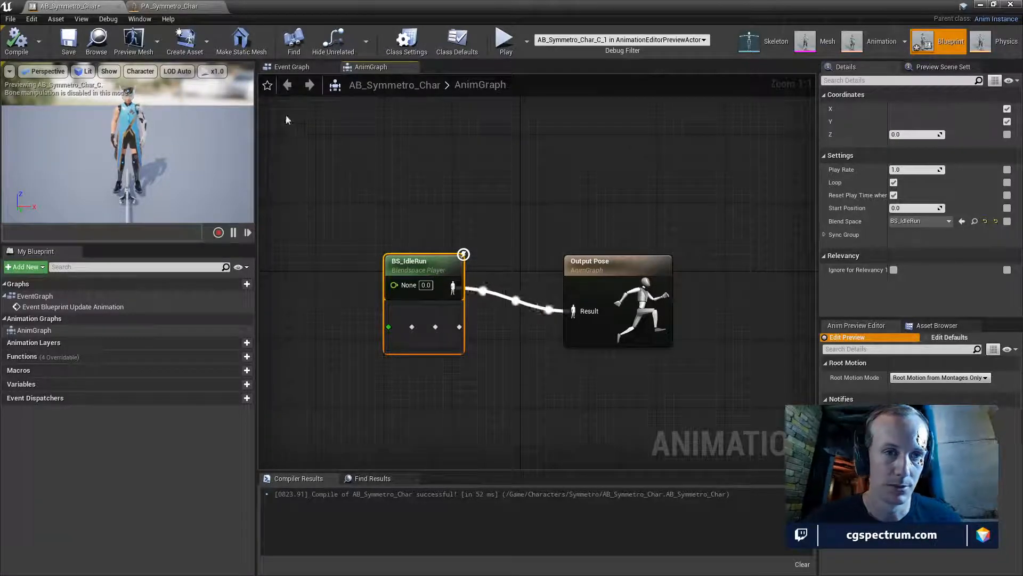
- Examine the nodes in the Anim Blueprint's Event Graph, and return to the AnimGraph
right_click(357, 165)
click(343, 149)
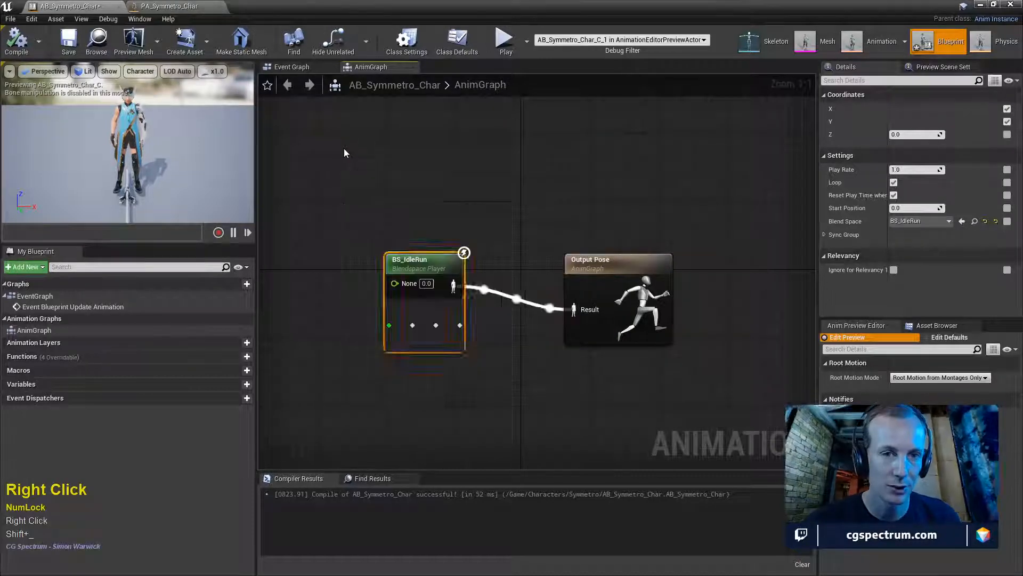
click(298, 66)
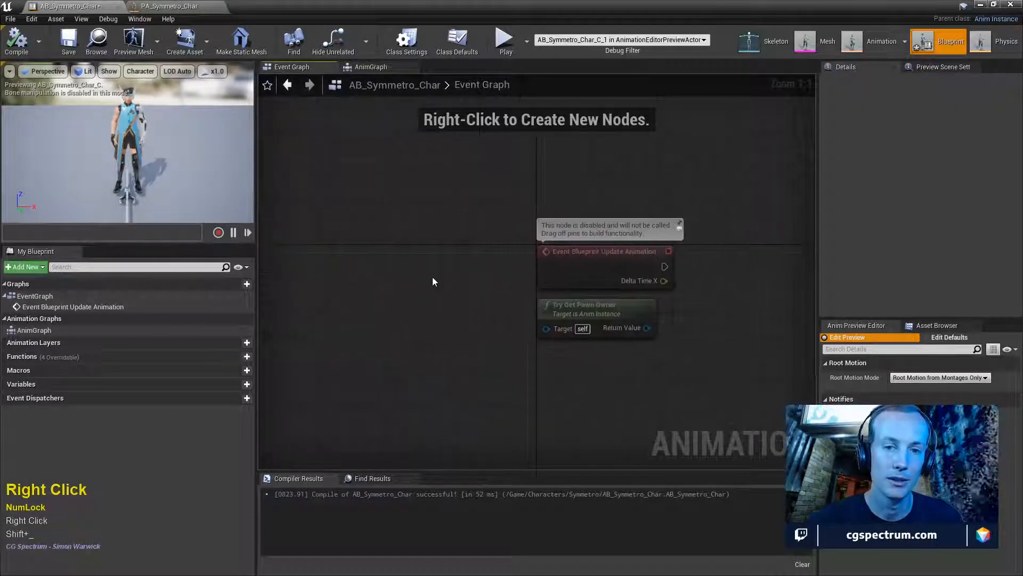
right_drag(455, 334, 326, 267)
right_drag(585, 293, 462, 360)
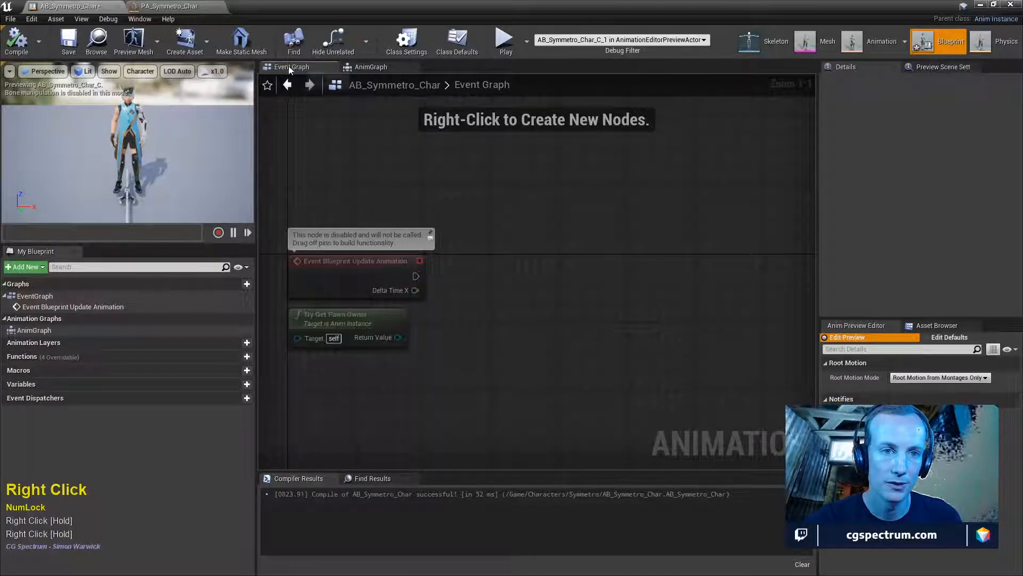
click(366, 68)
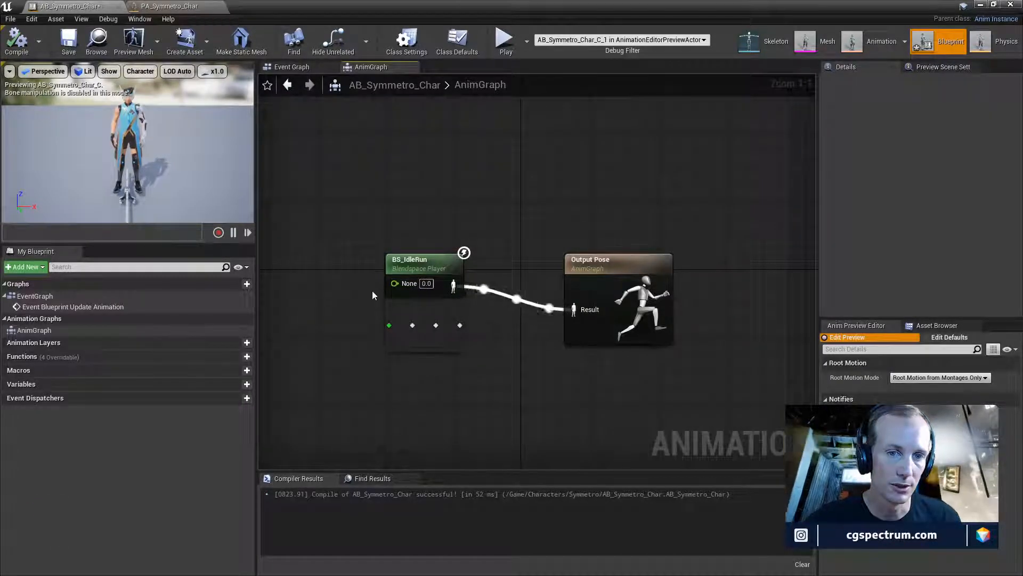
- Name the horizontal axis of the BS_IdleRun blend space Speed, save it, and return to the AB_Symmetro_Char AnimGraph
double_click(411, 267)
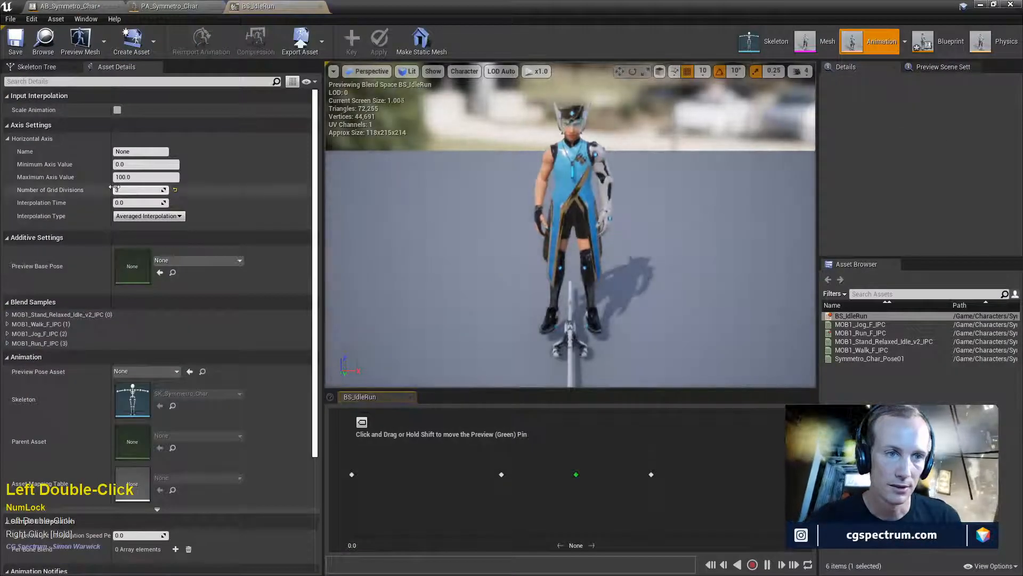
double_click(129, 152)
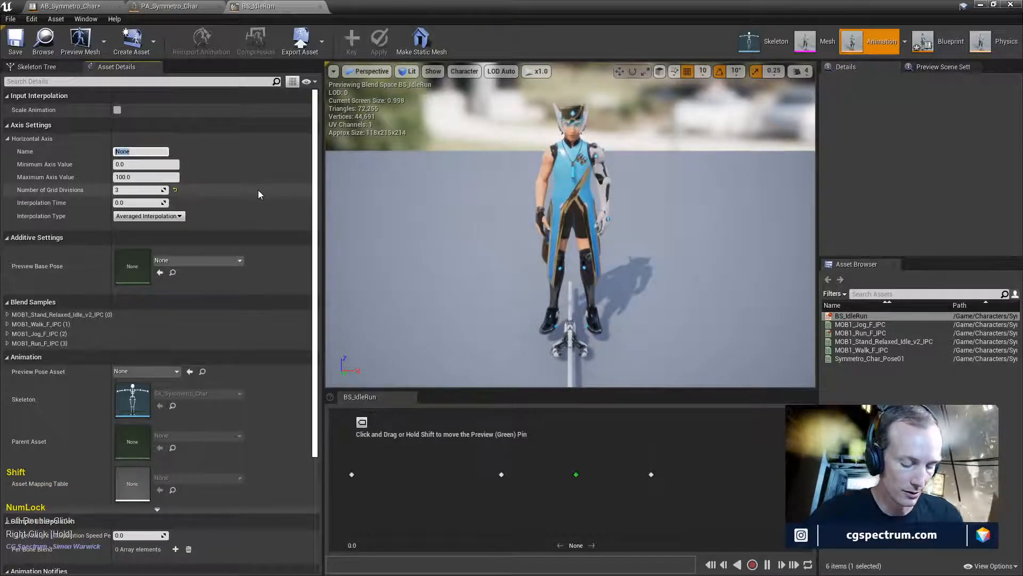
text(Sp)
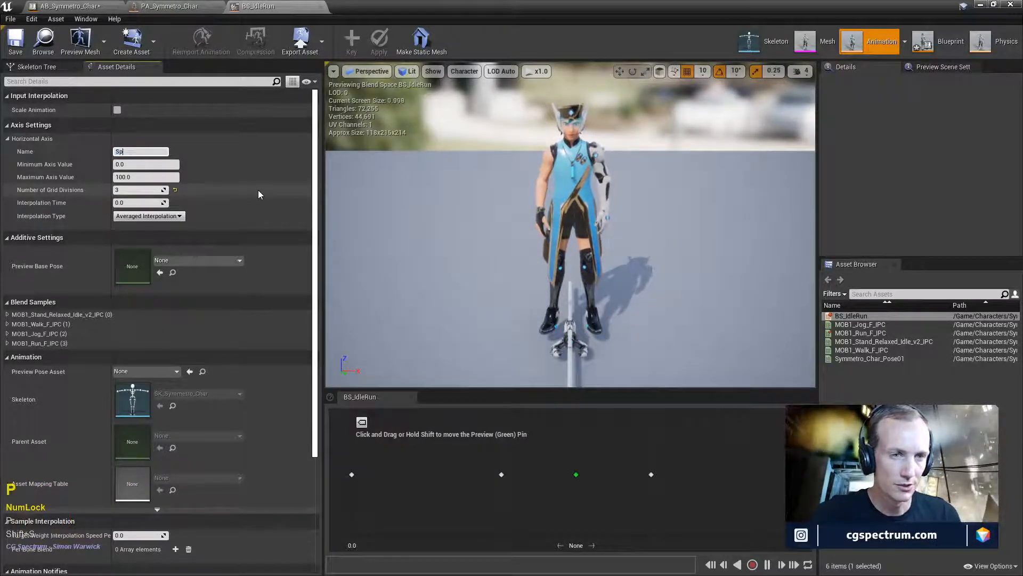
text(eed)
key(Return)
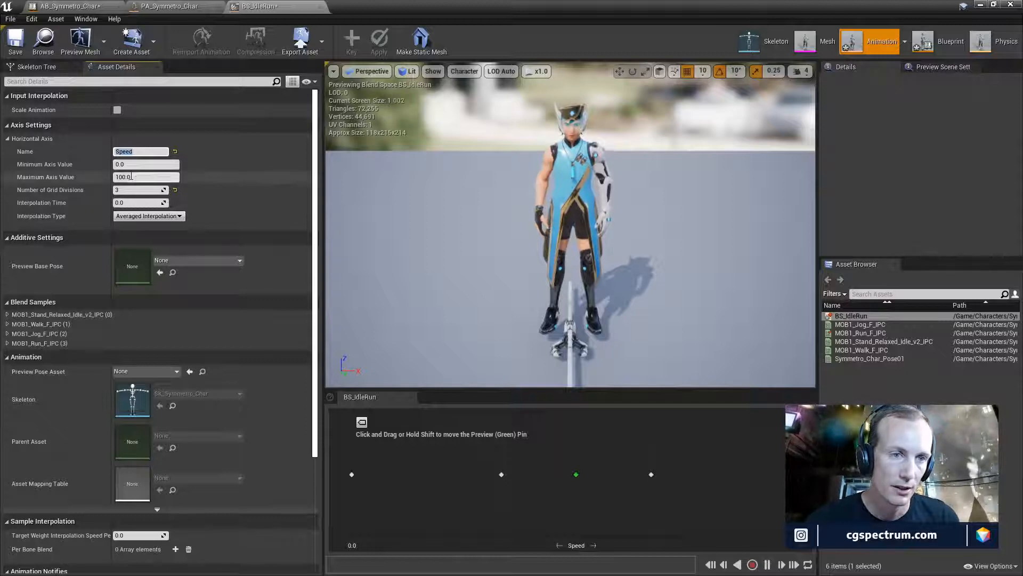
key(Return)
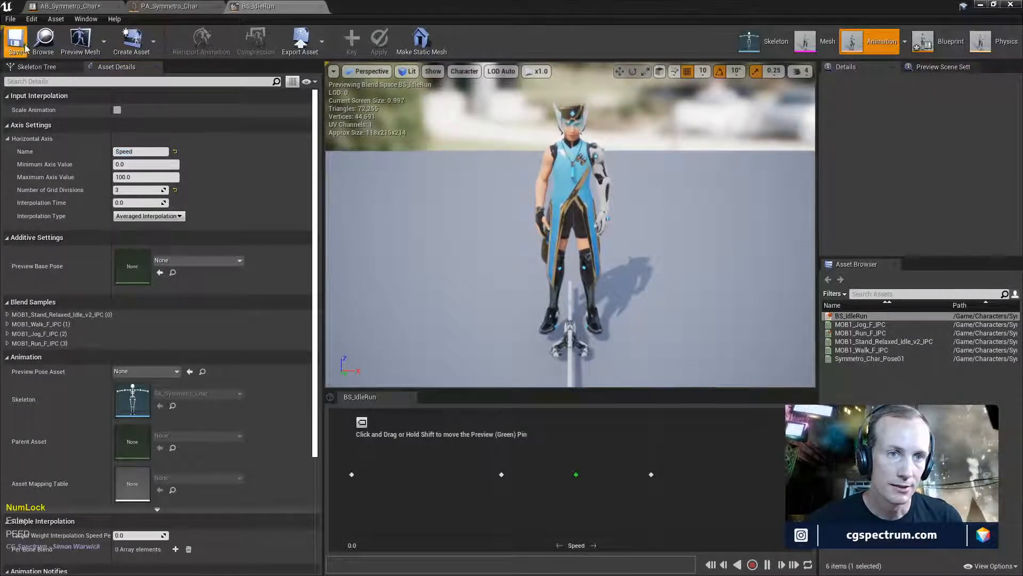
click(163, 7)
click(107, 6)
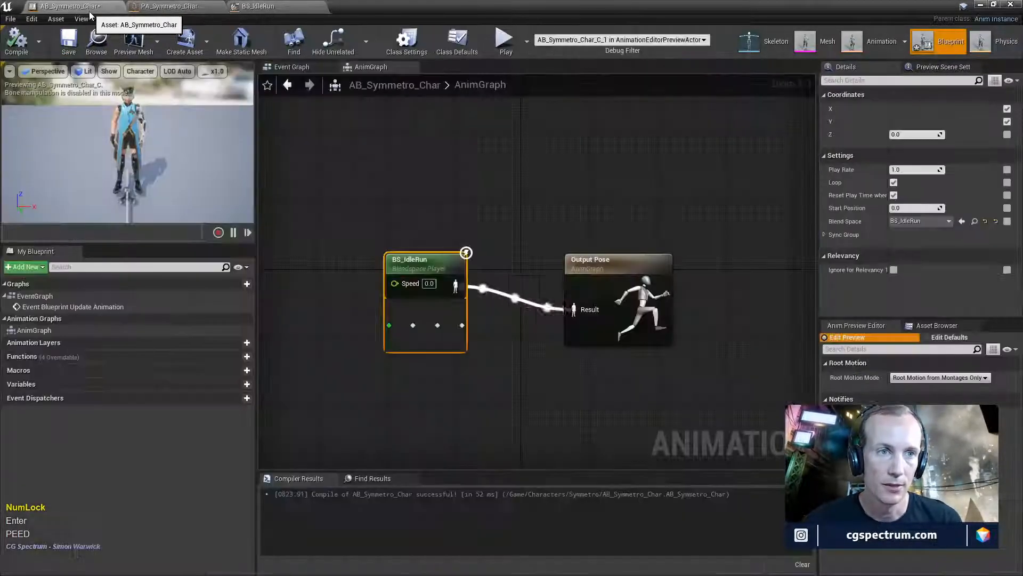
- Move the Output Pose node farther away from the BS_IdleRun node in the AnimGraph
drag(598, 264, 649, 246)
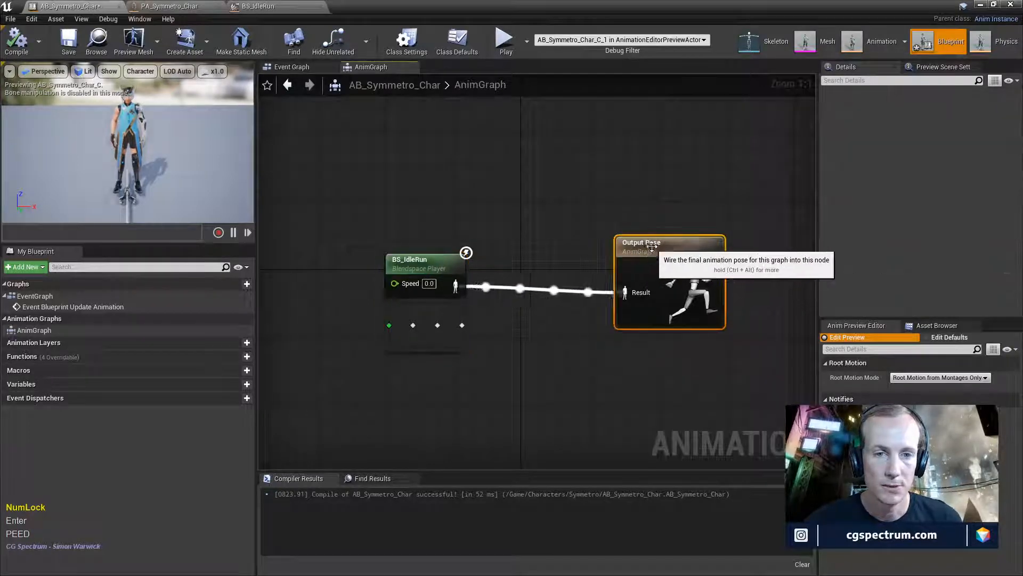
click(413, 262)
right_drag(265, 288, 382, 274)
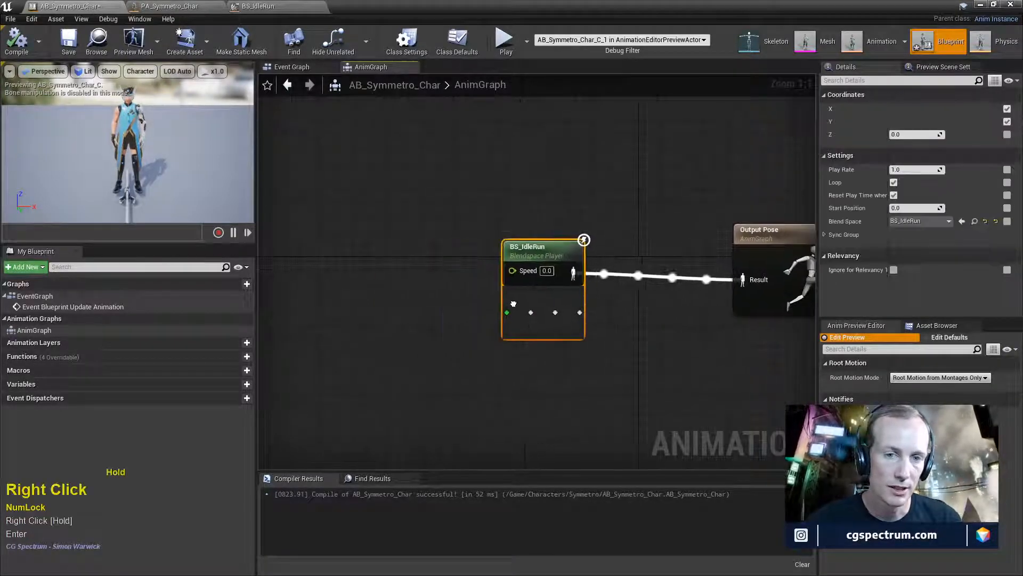
right_click(382, 274)
- Add a new variable named Speed to the Anim Blueprint and set its type to Float
click(39, 387)
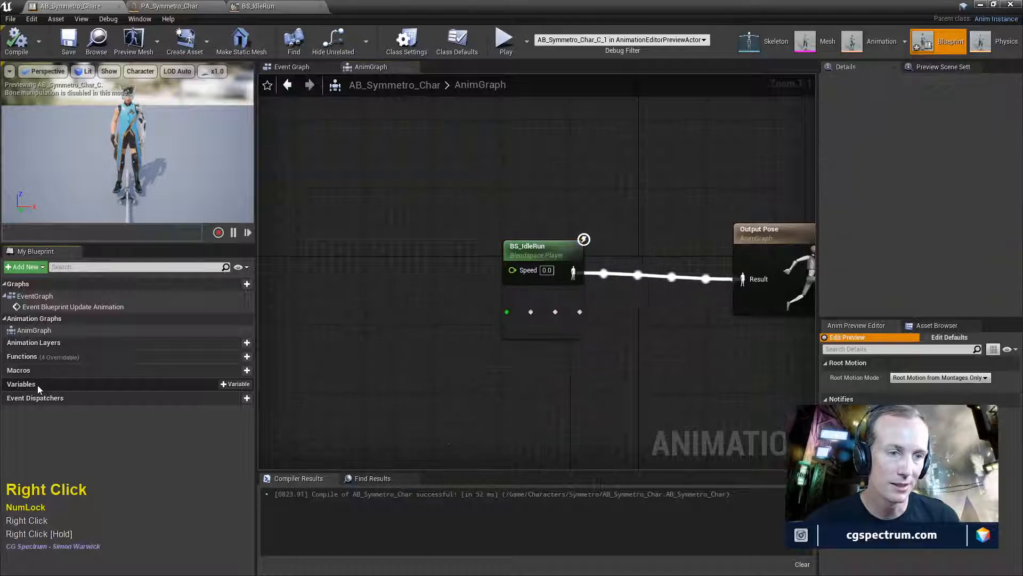
click(235, 384)
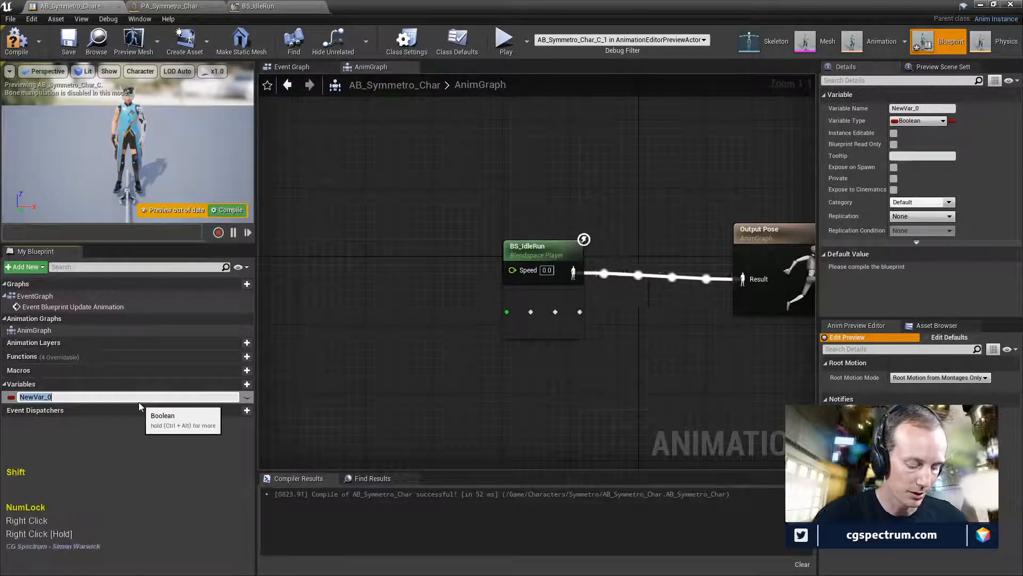
text(Speed)
key(Return)
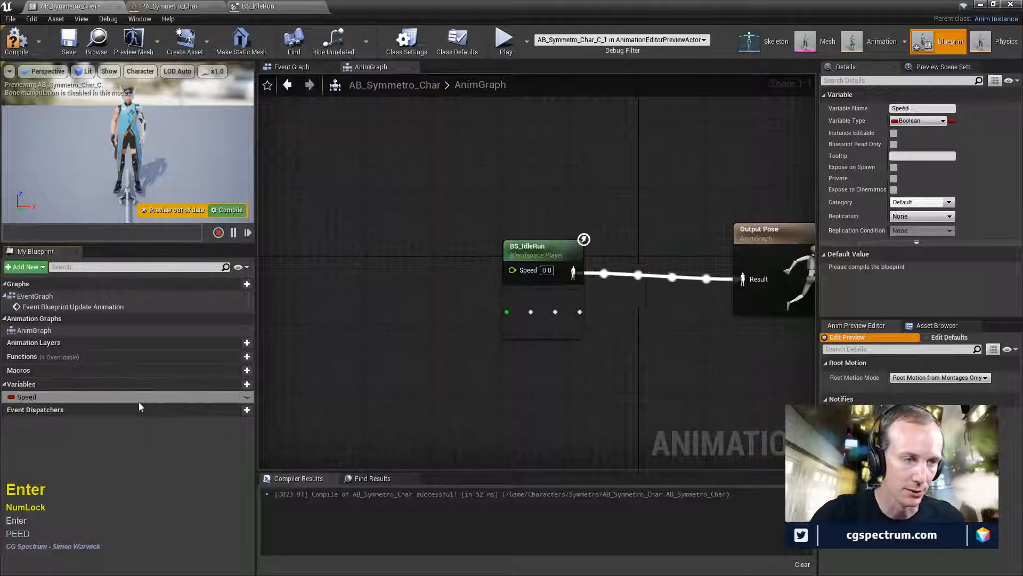
click(920, 122)
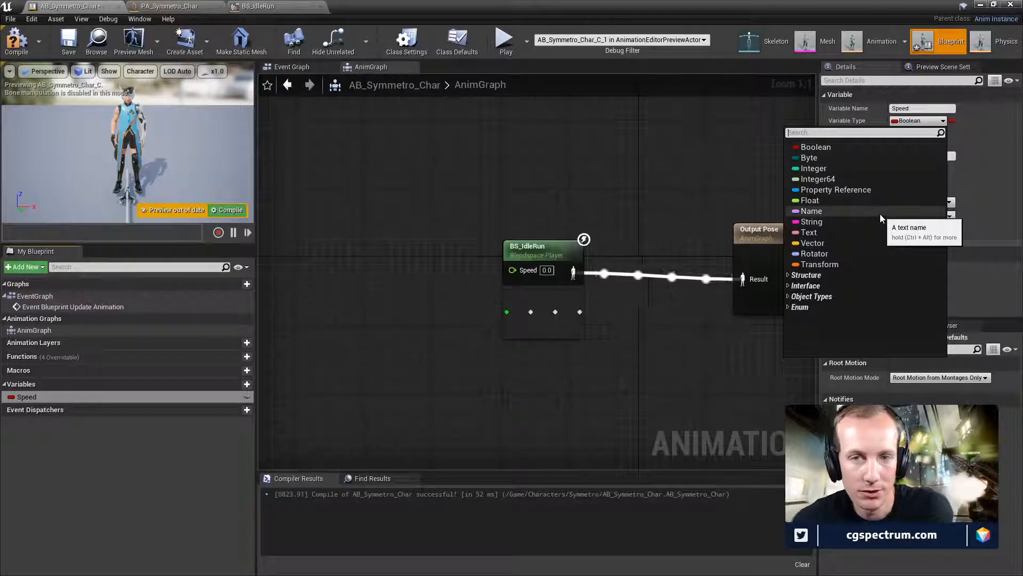
click(817, 203)
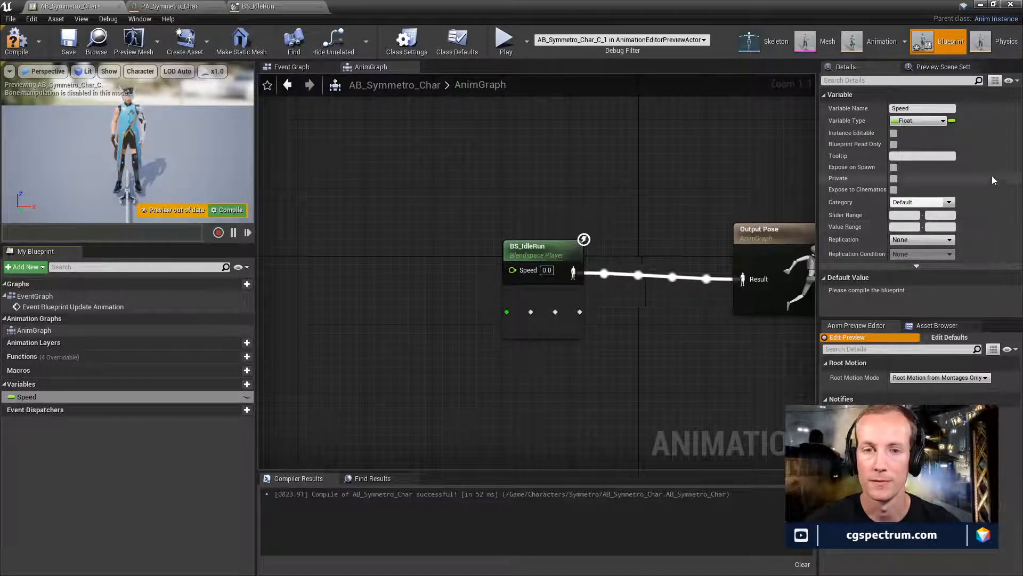
- Compile the Anim Blueprint with the new Speed variable and slightly reposition the BS_IdleRun node in the AnimGraph
right_drag(702, 334, 539, 358)
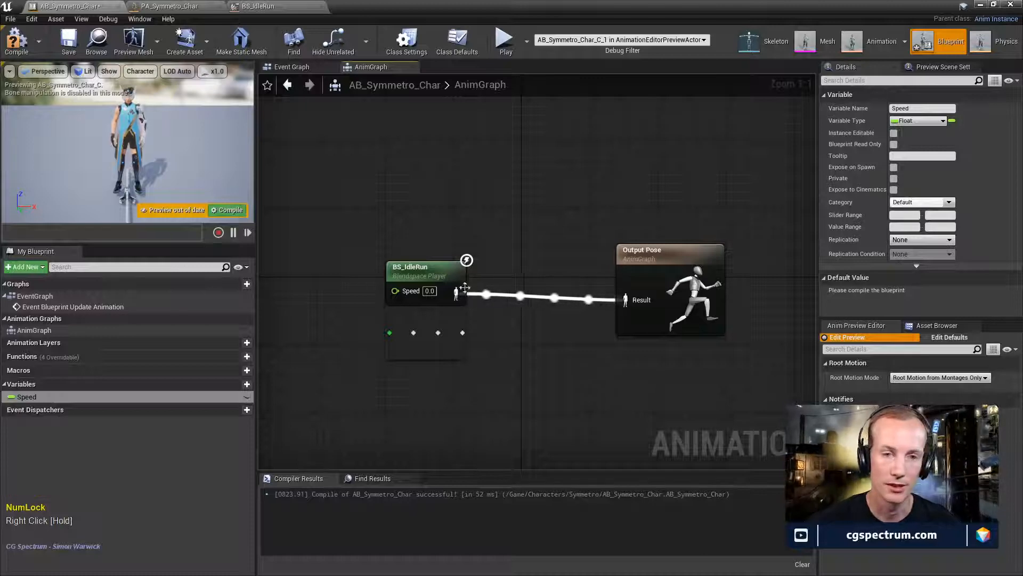
drag(422, 279, 445, 286)
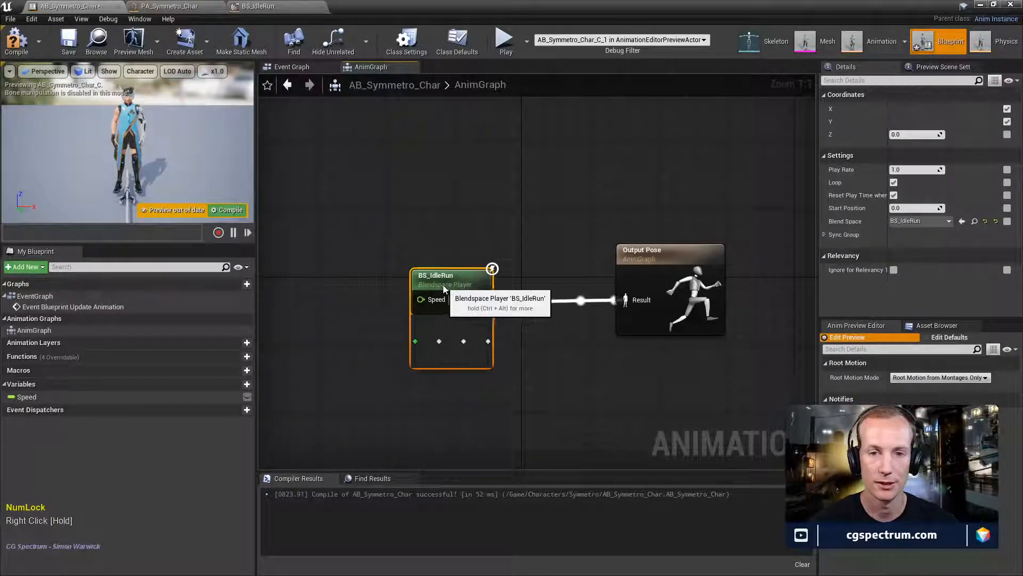
right_drag(519, 192, 551, 170)
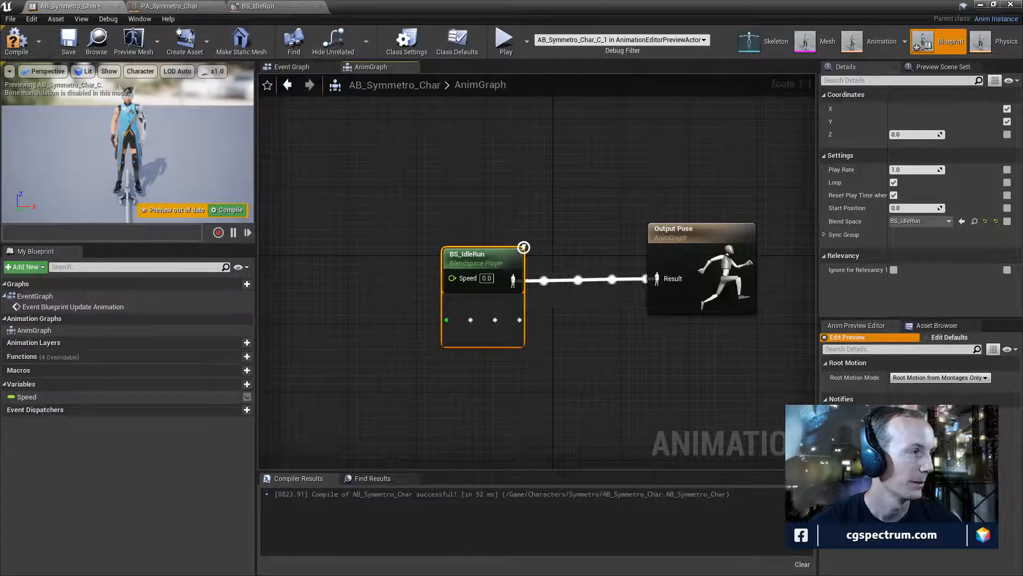
drag(0, 5, 0, 39)
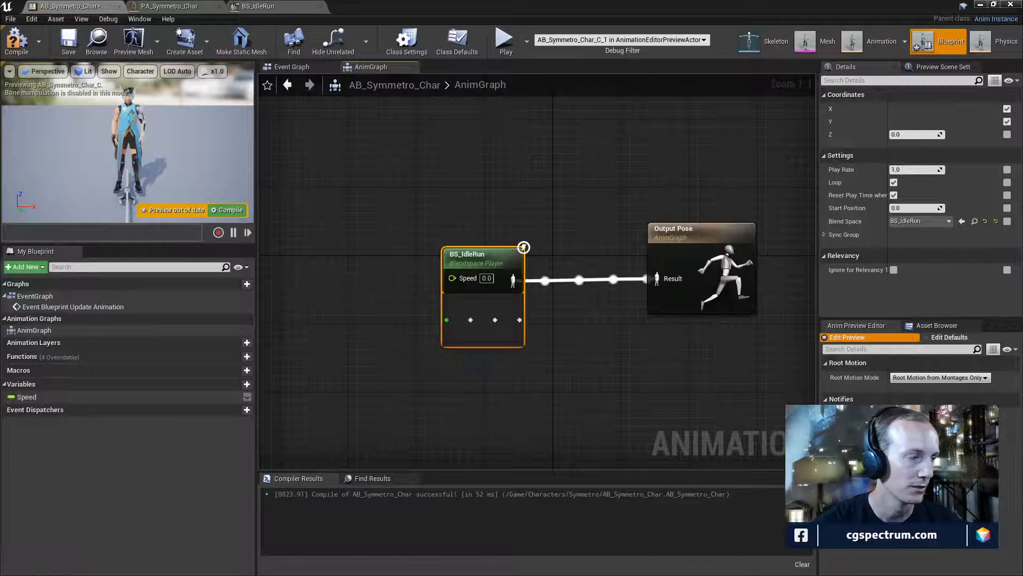
key(Num_Lock)
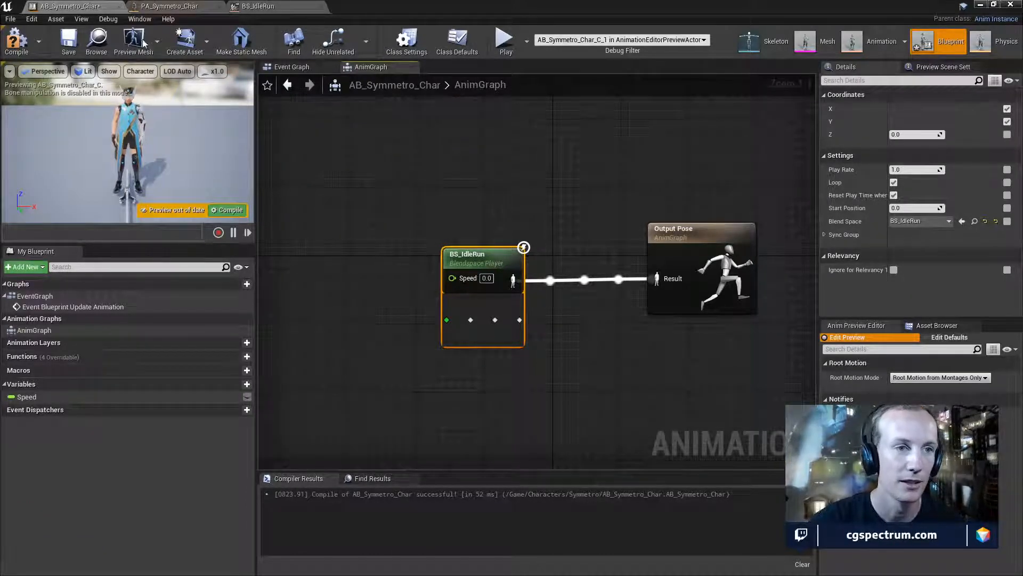
click(16, 40)
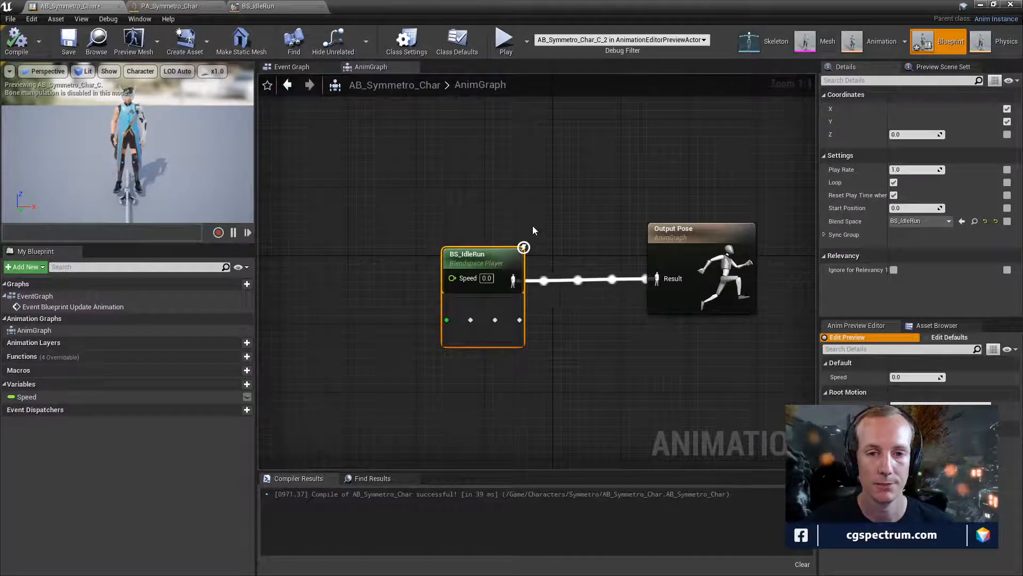
drag(495, 256, 487, 248)
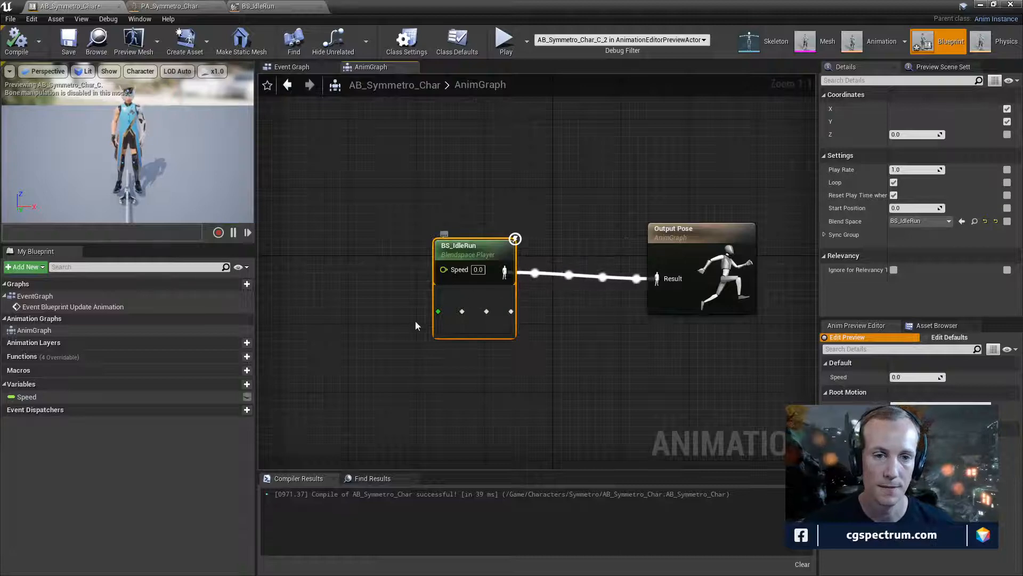
- Place a Get Speed node in the AnimGraph and connect it to the Speed input of the BS_IdleRun node
right_drag(366, 232, 365, 271)
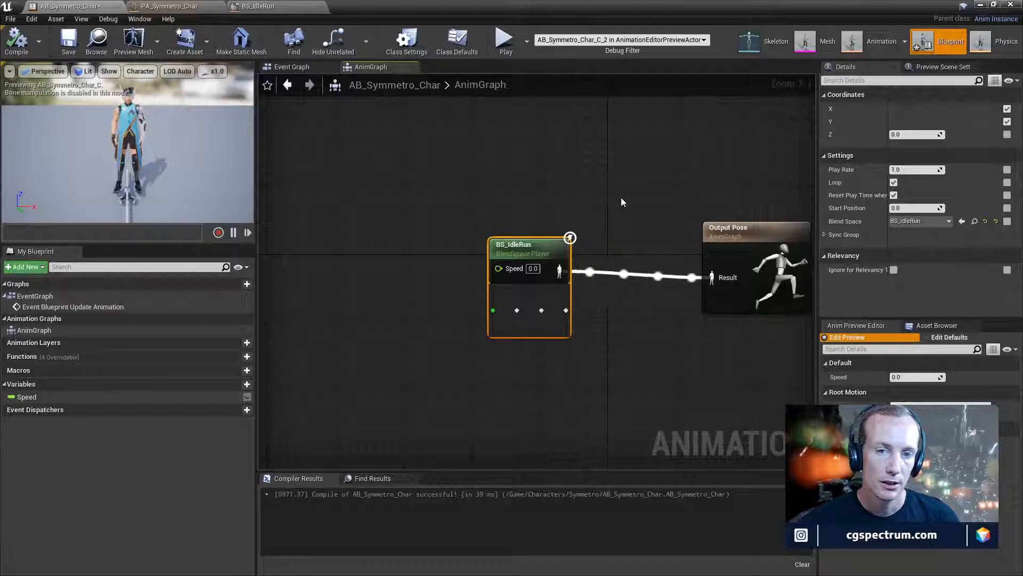
scroll(519, 168, down, 3)
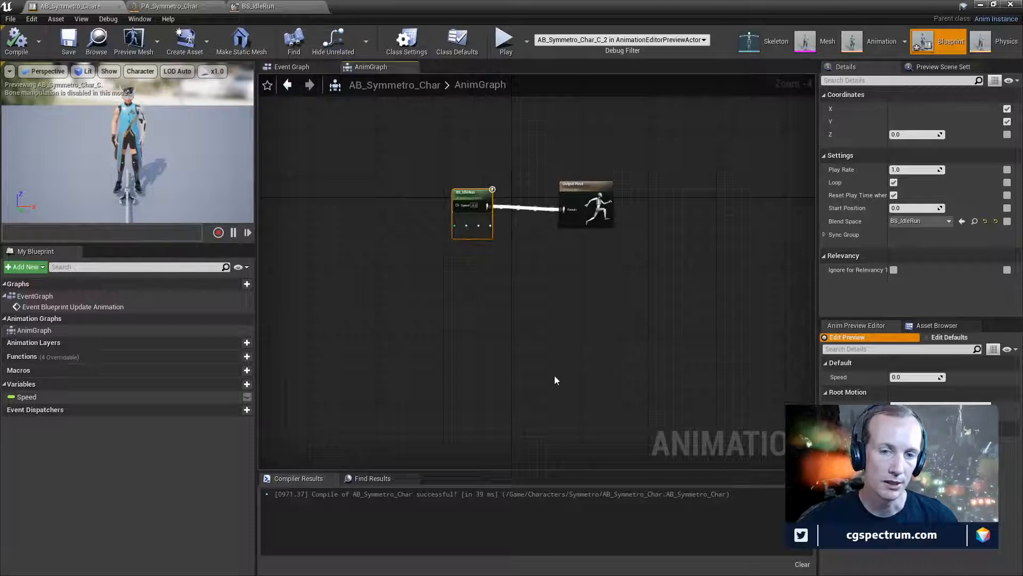
right_drag(554, 380, 539, 347)
right_drag(468, 347, 575, 389)
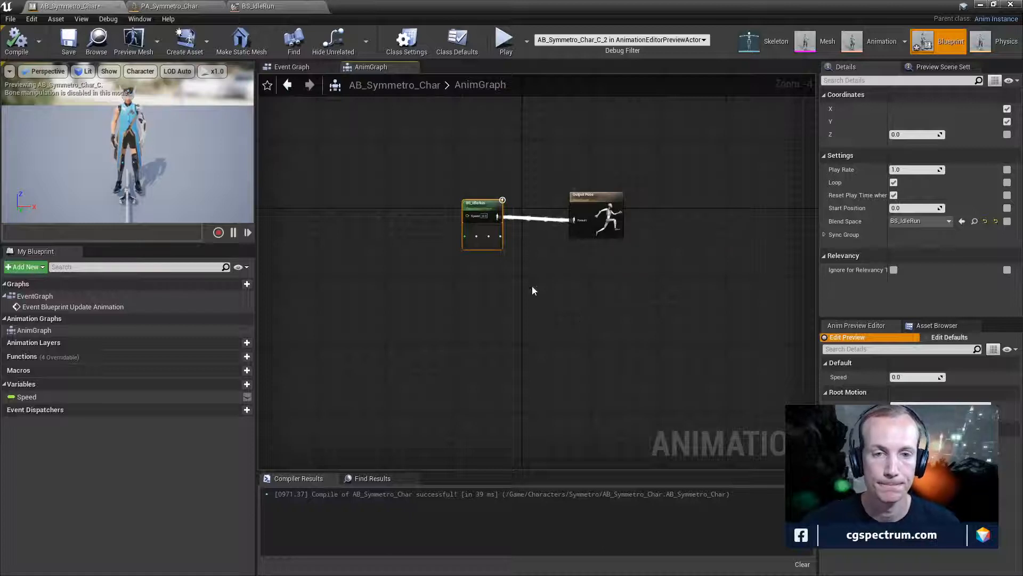
drag(37, 399, 361, 208)
click(380, 221)
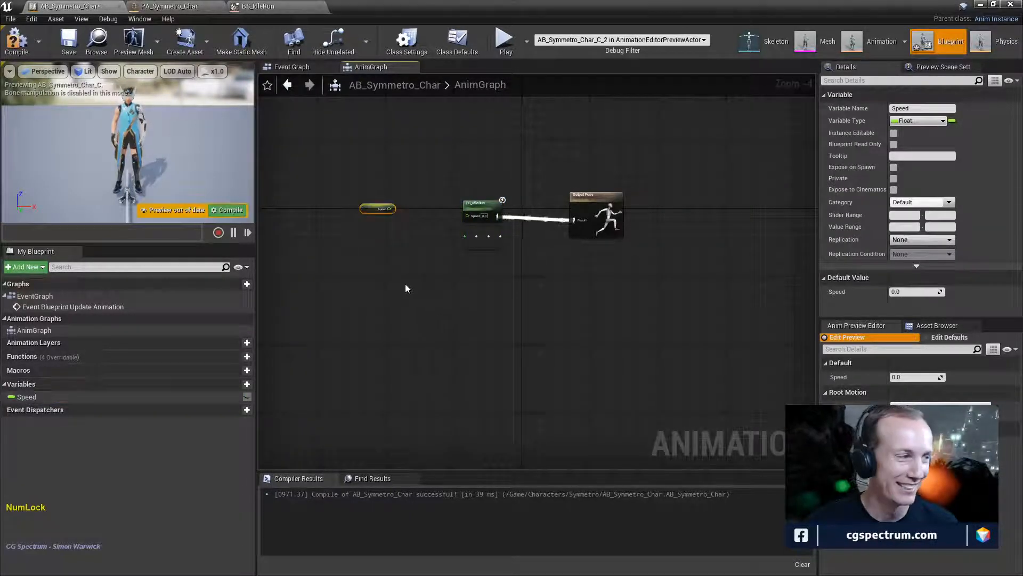
scroll(409, 251, up, 4)
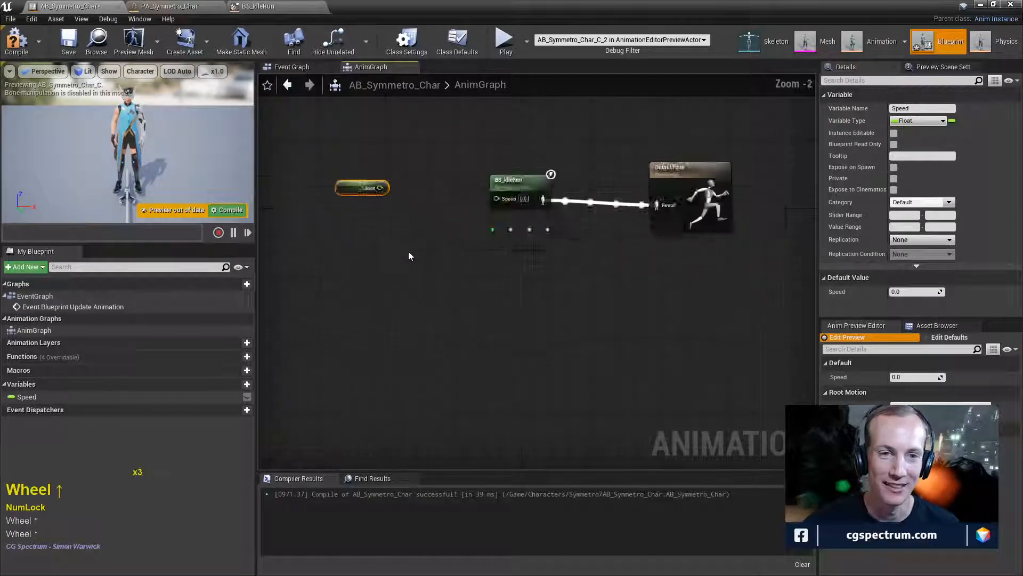
drag(357, 236, 317, 267)
click(317, 242)
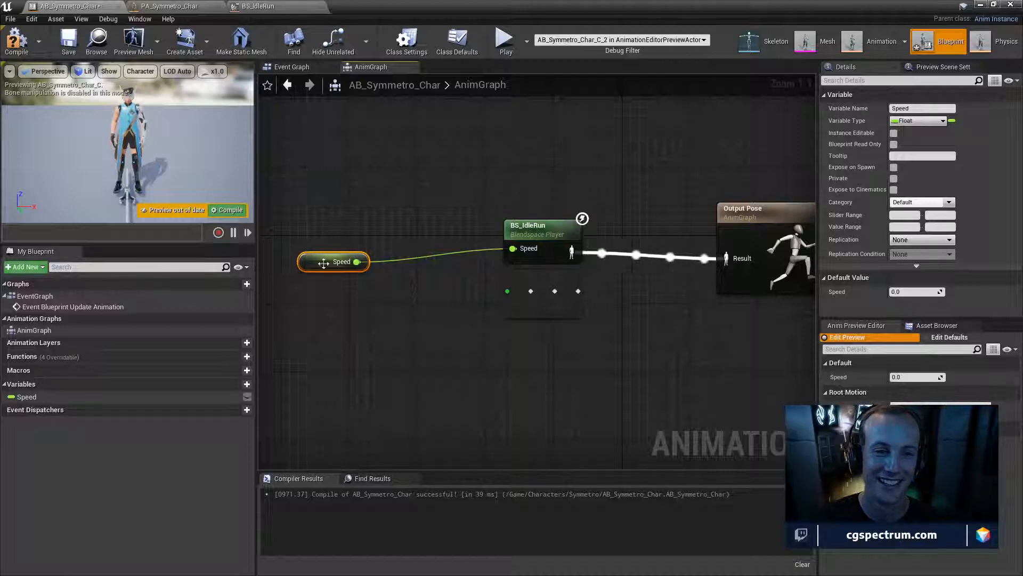
- Compile the Anim Blueprint and shift the Speed and BS_IdleRun nodes closer to the Output Pose node
drag(319, 266, 381, 256)
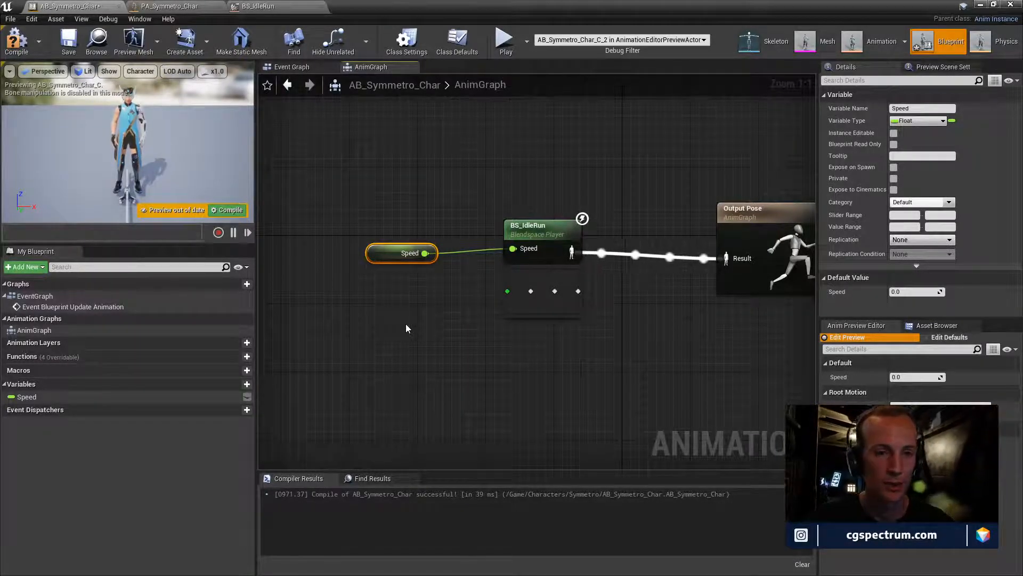
click(229, 209)
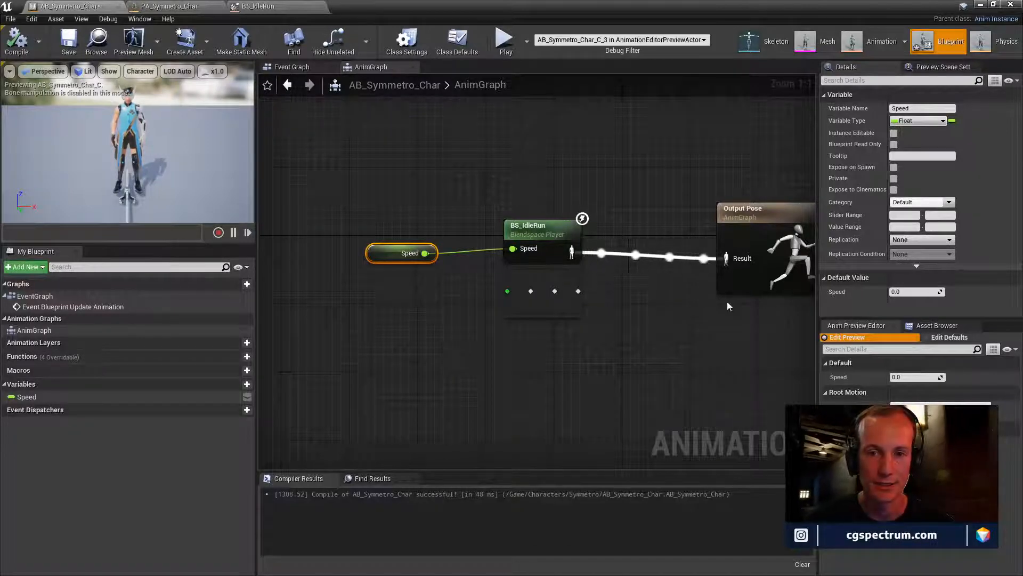
right_drag(753, 327, 714, 329)
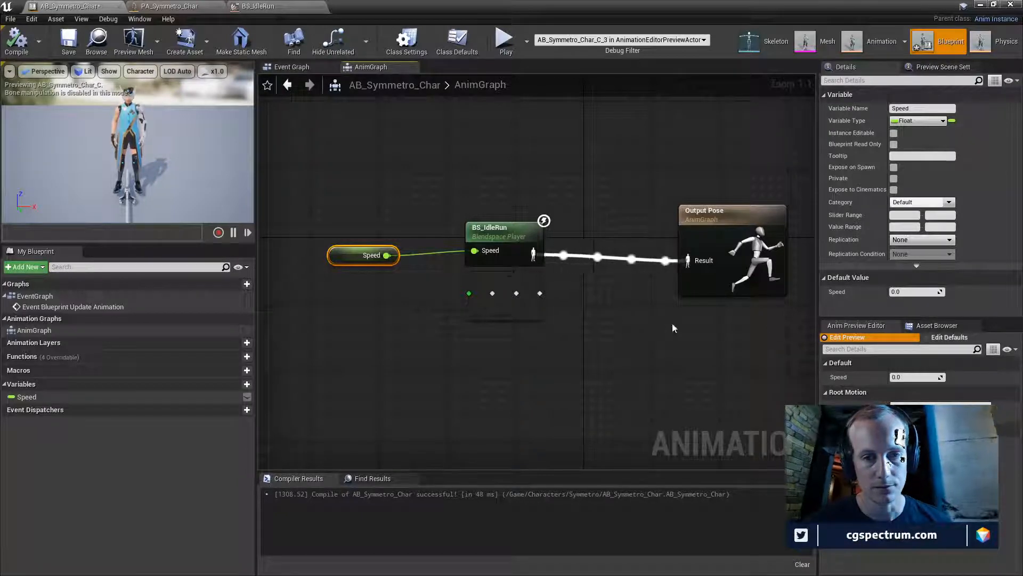
mouse_move(512, 240)
mouse_down()
mouse_move(513, 249)
mouse_move(533, 242)
mouse_up()
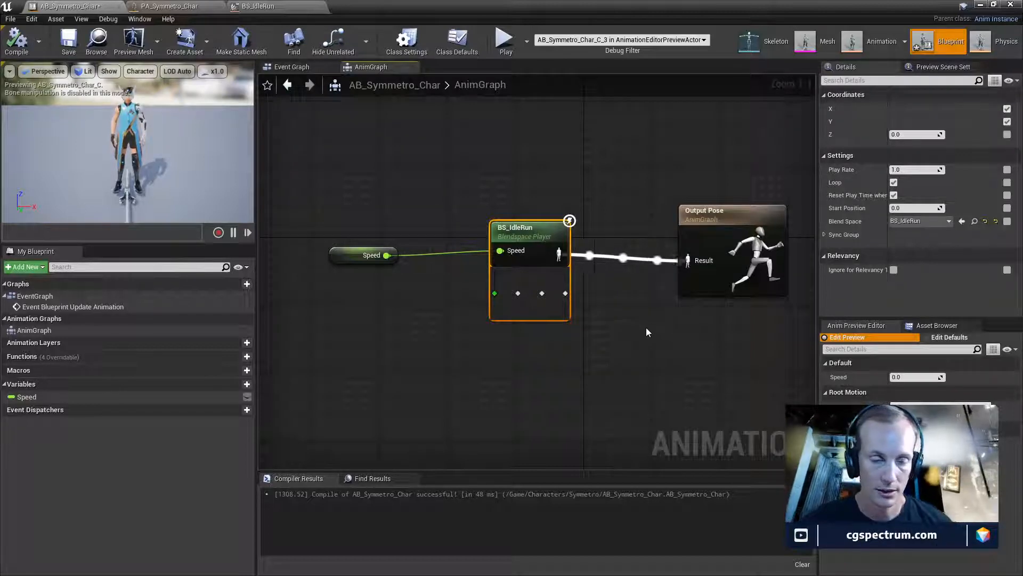
right_drag(722, 341, 652, 350)
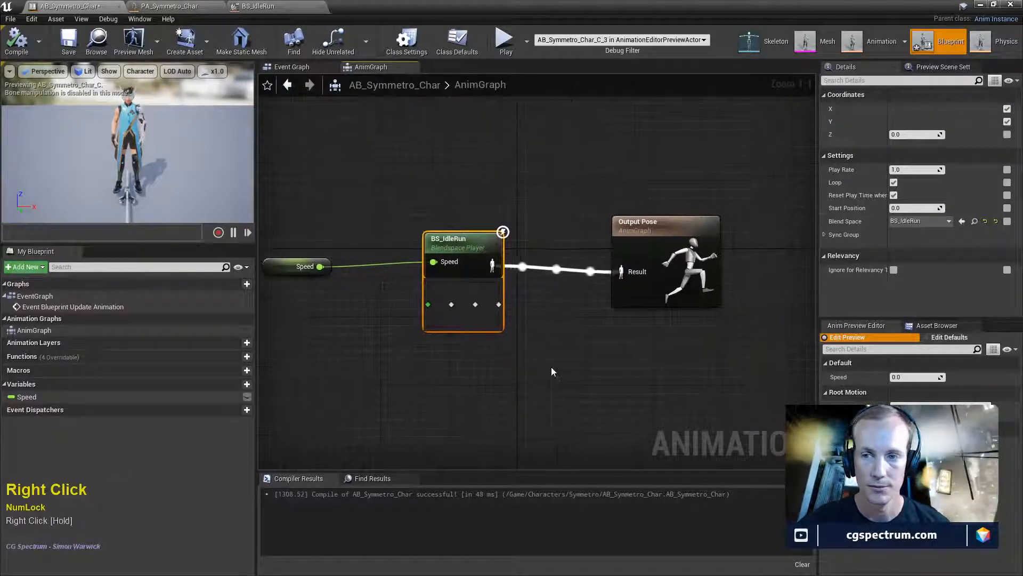
right_drag(539, 377, 582, 357)
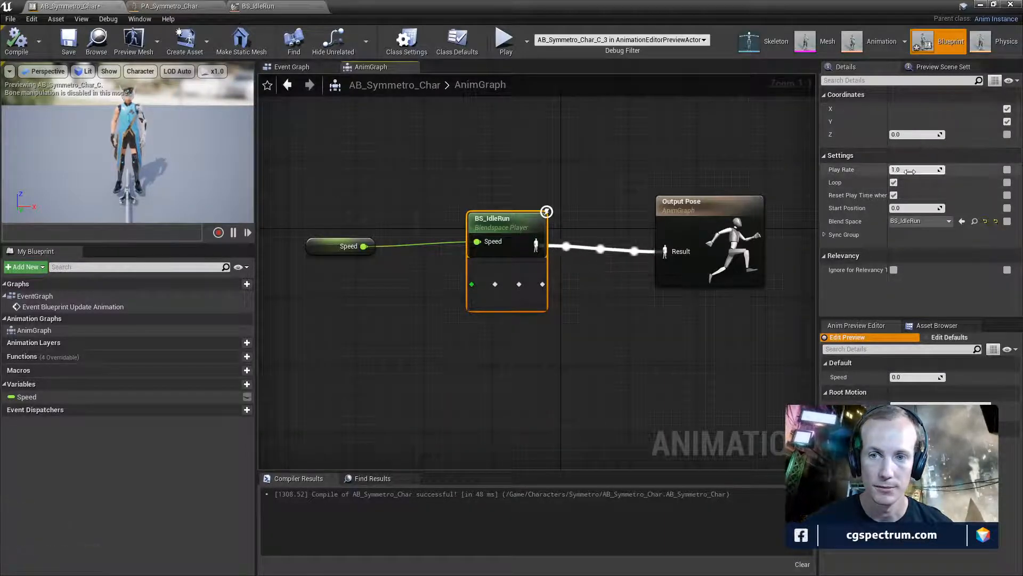
- Try a Z coordinate of about 377 on the BS_IdleRun node, reset it to default, and recompile the Anim Blueprint
drag(912, 134, 938, 132)
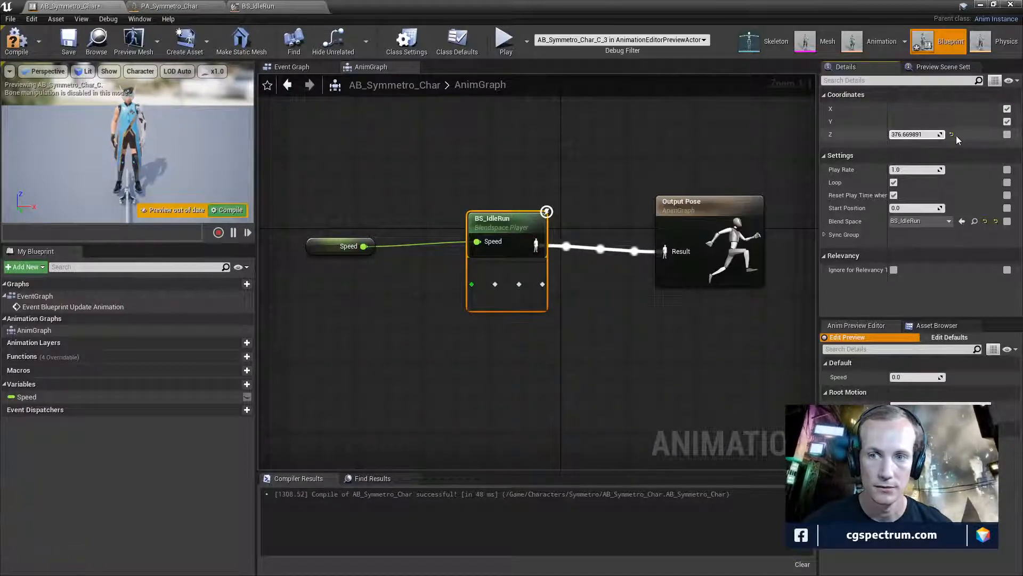
click(952, 135)
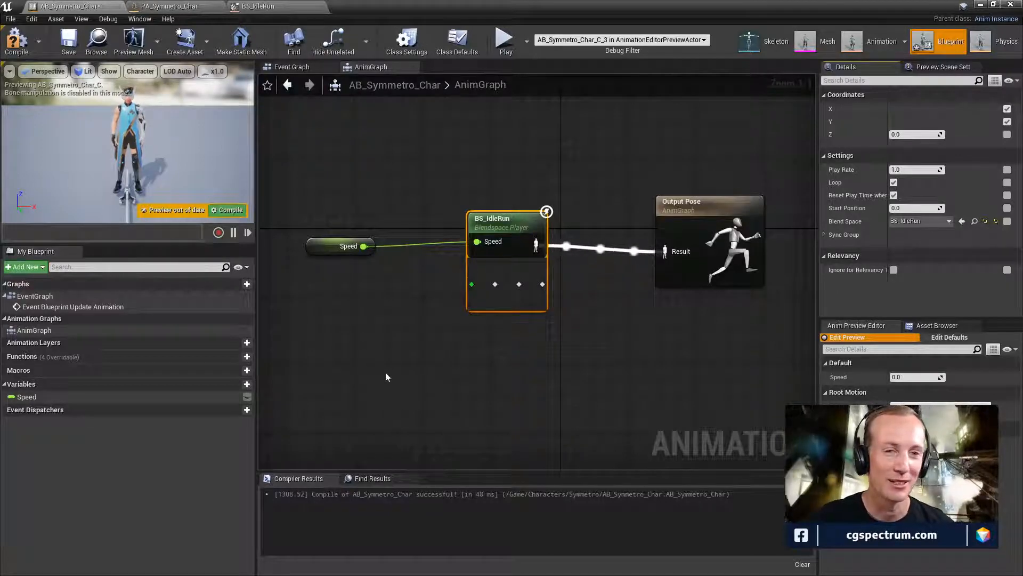
click(233, 211)
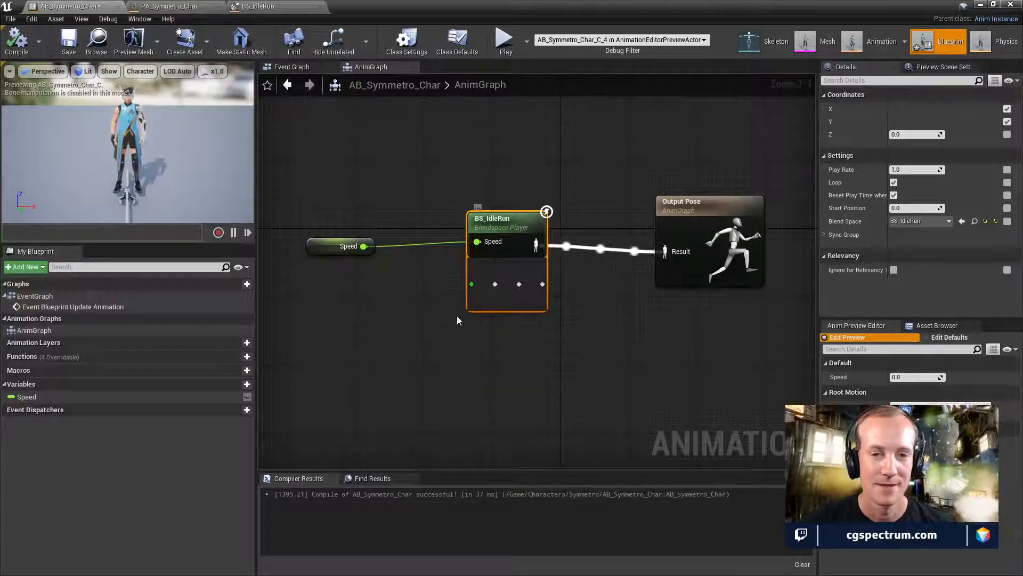
- Open the Anim Blueprint's Event Graph
click(300, 70)
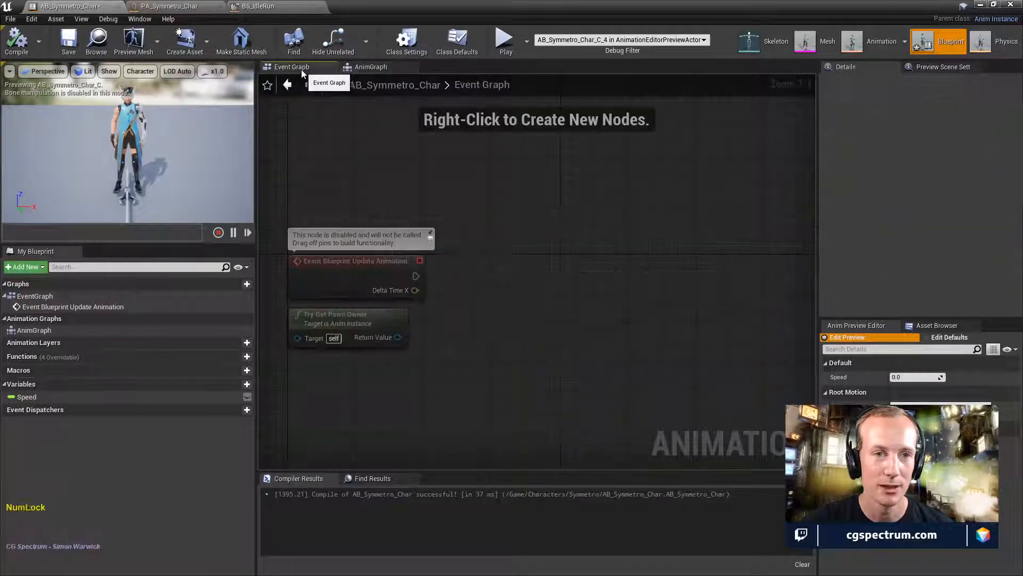
right_drag(349, 369, 338, 286)
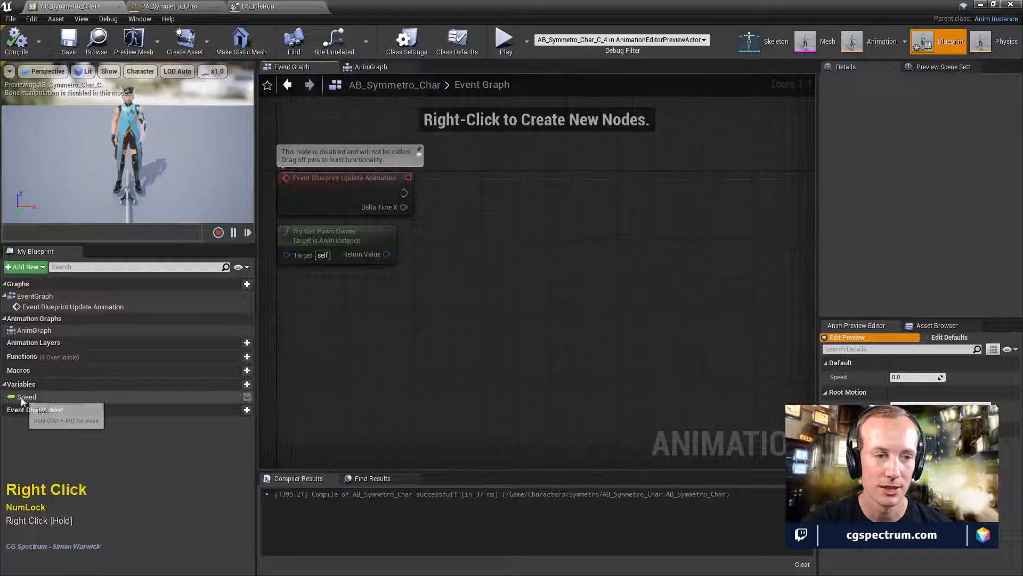
drag(21, 398, 531, 296)
click(532, 270)
key(Delete)
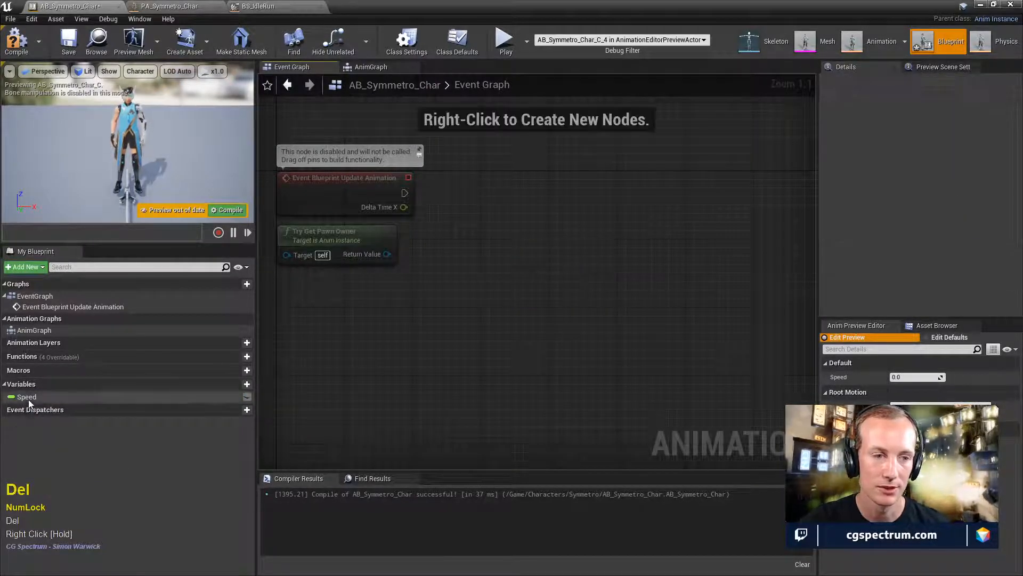
- Place a Set Speed node in the Event Graph, beyond the Event Blueprint Update Animation node
drag(24, 397, 639, 196)
click(535, 247)
right_drag(536, 271, 489, 334)
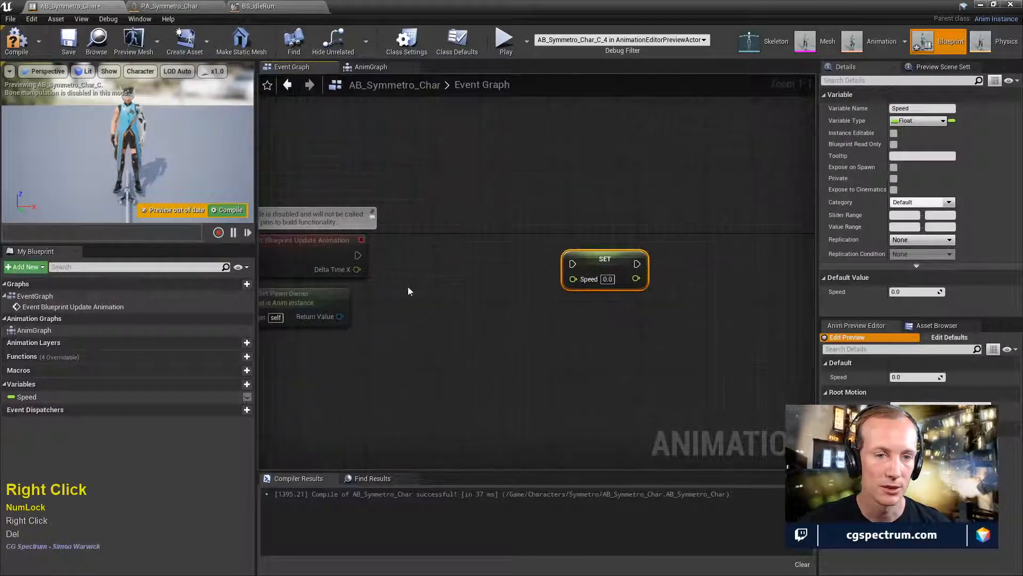
right_drag(349, 305, 380, 306)
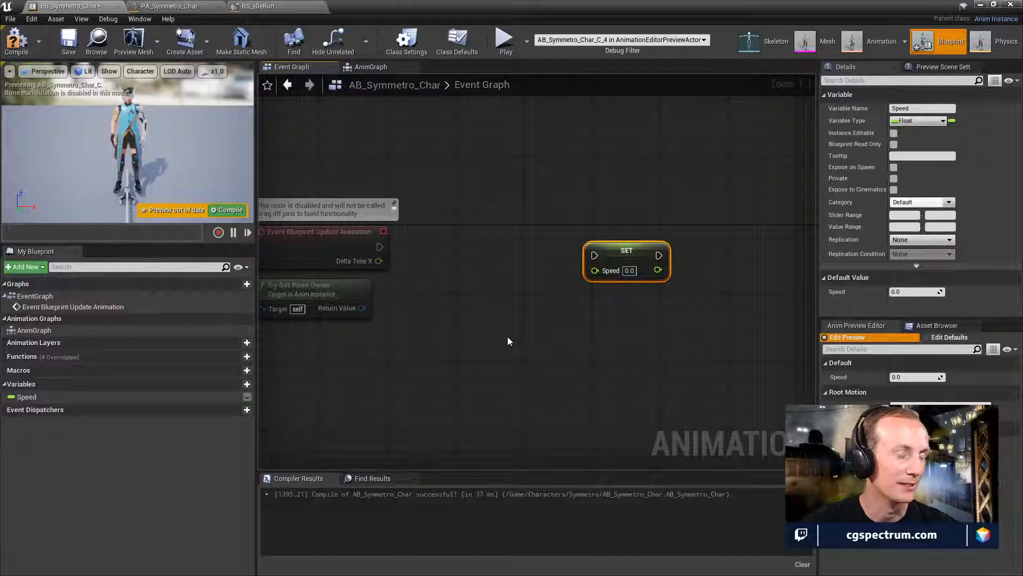
right_drag(507, 354, 527, 321)
drag(398, 287, 485, 328)
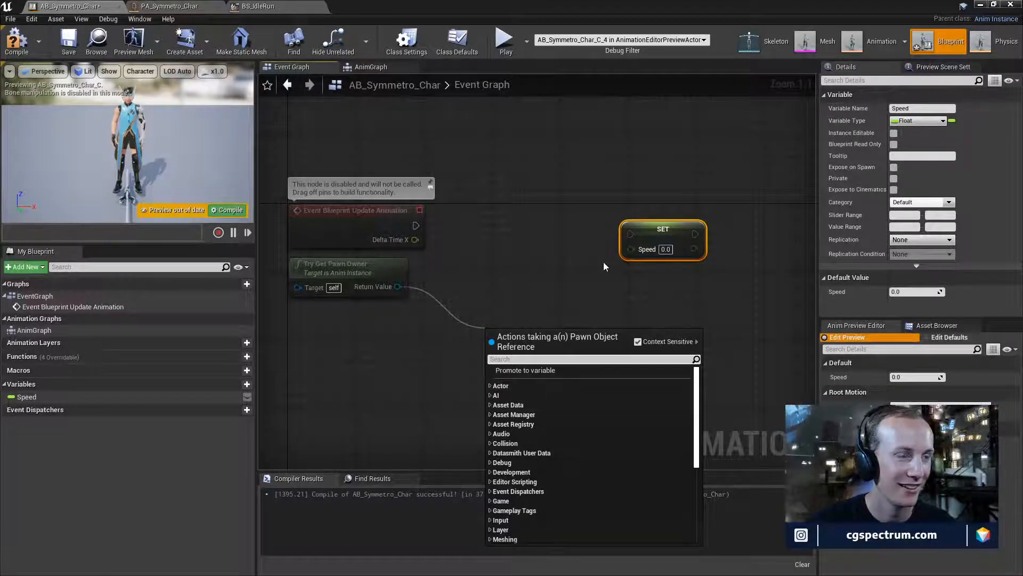
right_drag(524, 283, 542, 332)
scroll(550, 293, down, 1)
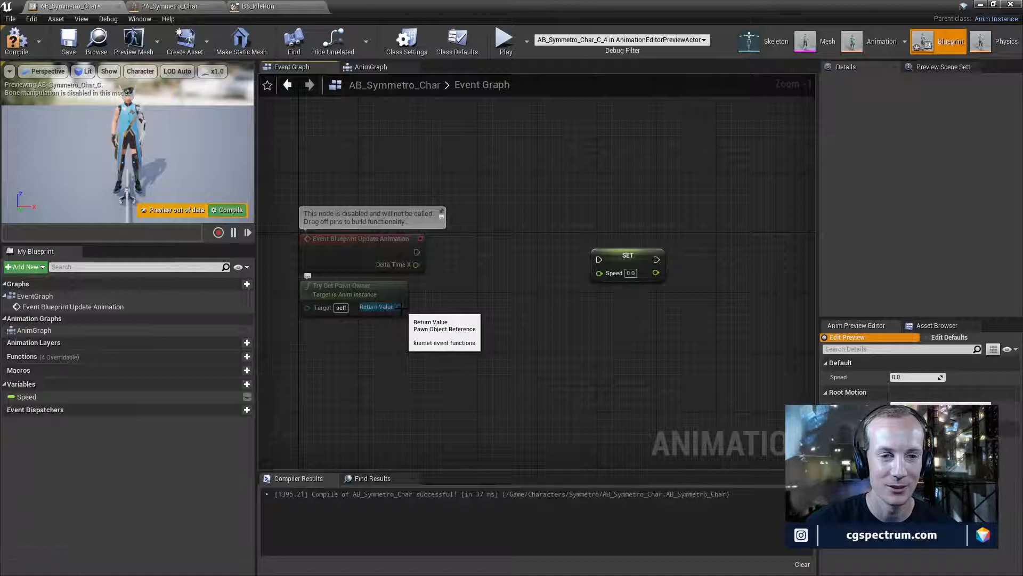
- Shift the Set Speed node slightly and add a Get Velocity node fed by Try Get Pawn Owner's Return Value
drag(644, 259, 659, 244)
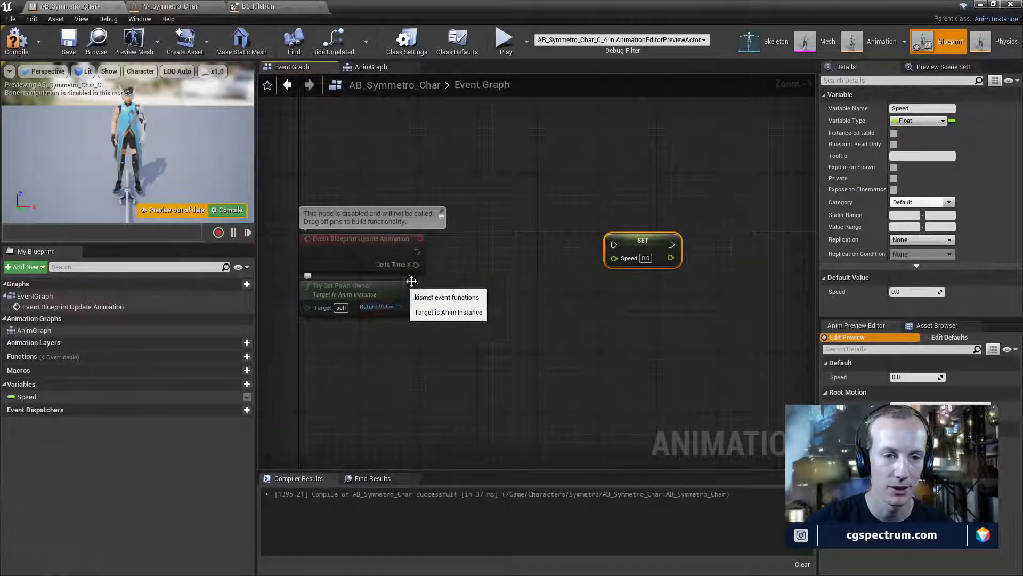
drag(399, 307, 473, 342)
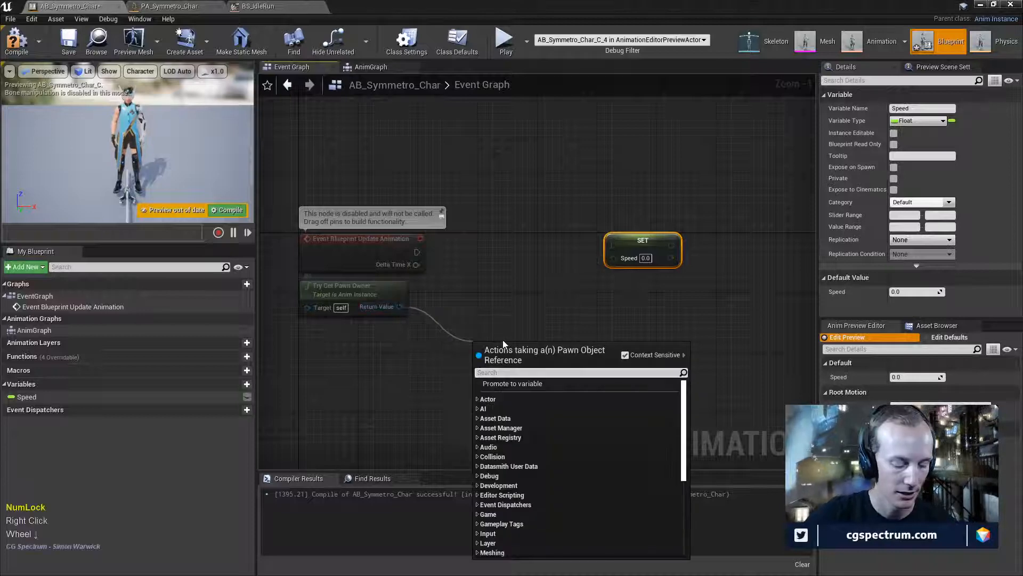
text(get c)
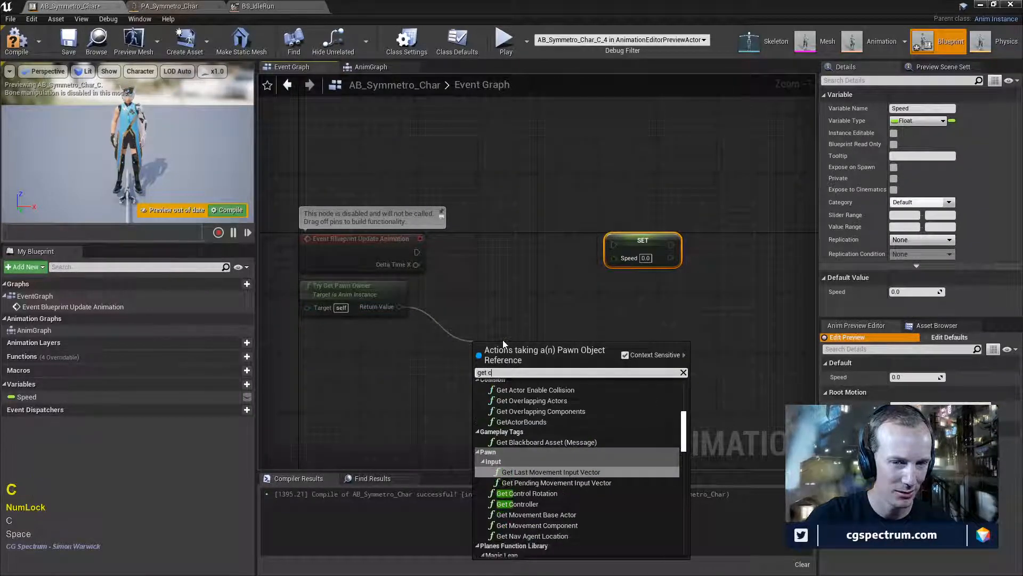
key(BackSpace)
text(velo)
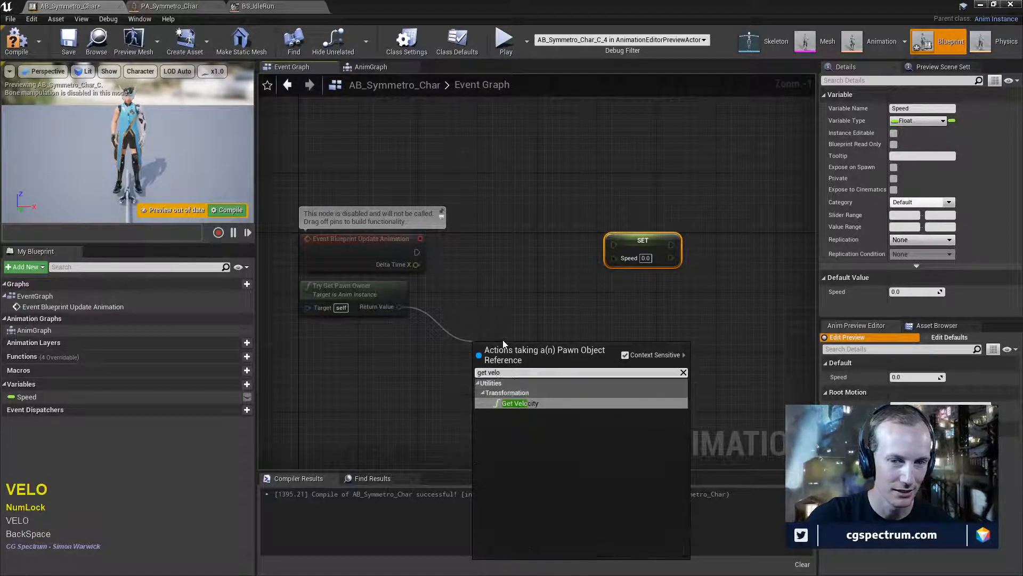
key(Return)
drag(503, 340, 496, 303)
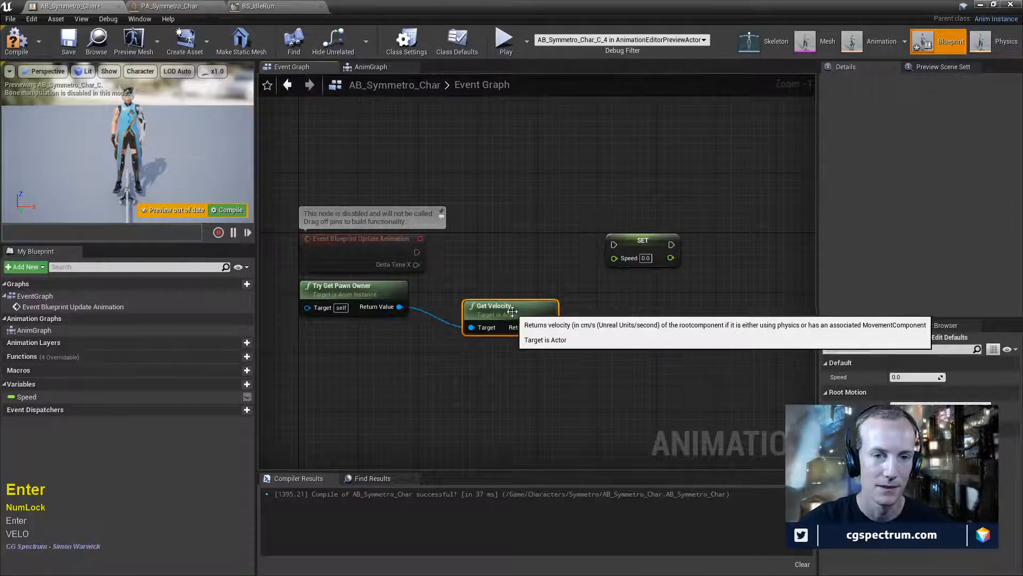
- Add a VectorLength node to Get Velocity's Return Value and connect its output to the Set Speed node's Speed input
right_drag(552, 322, 534, 331)
drag(531, 335, 556, 317)
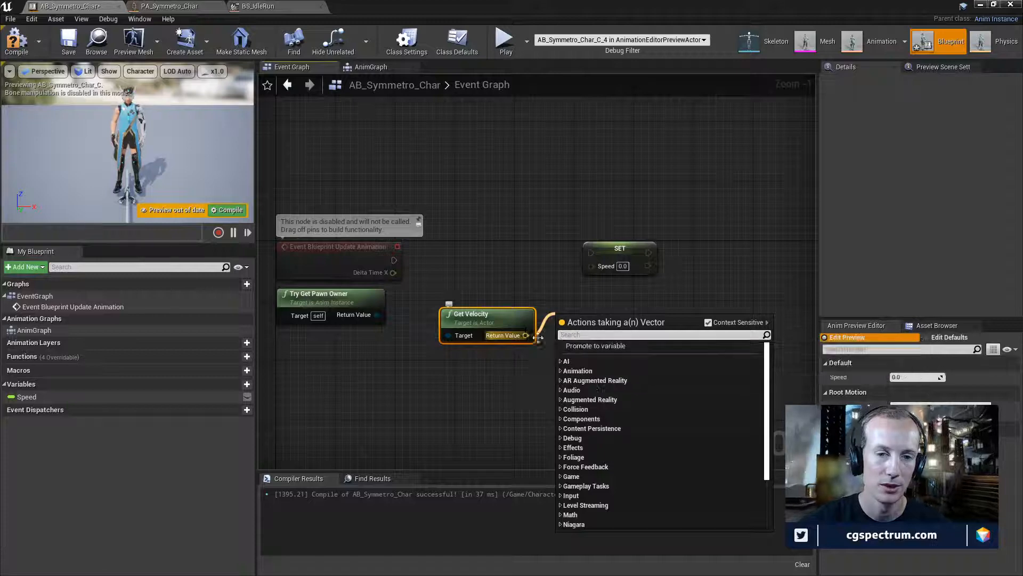
text(length)
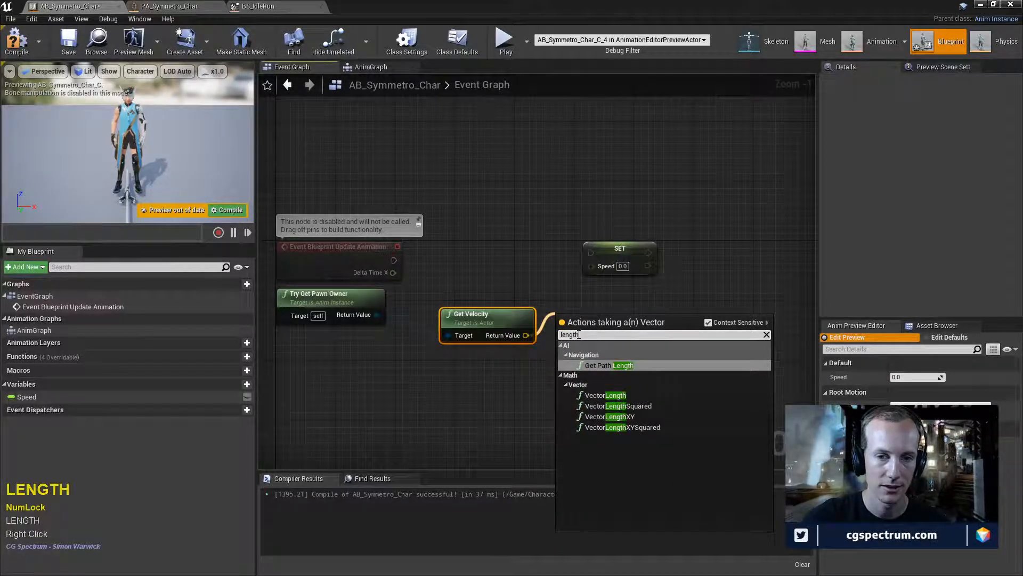
click(596, 397)
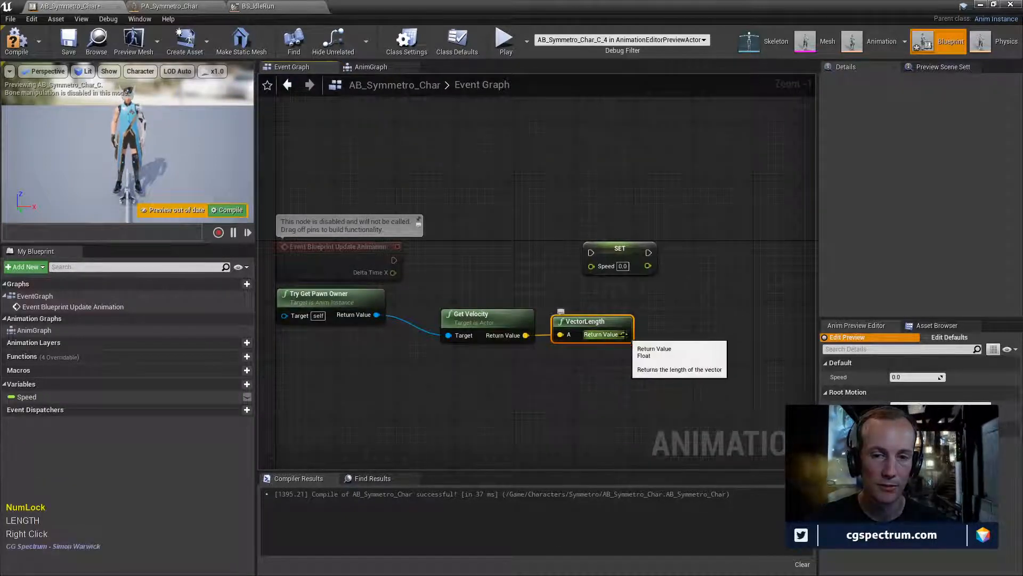
drag(624, 334, 670, 259)
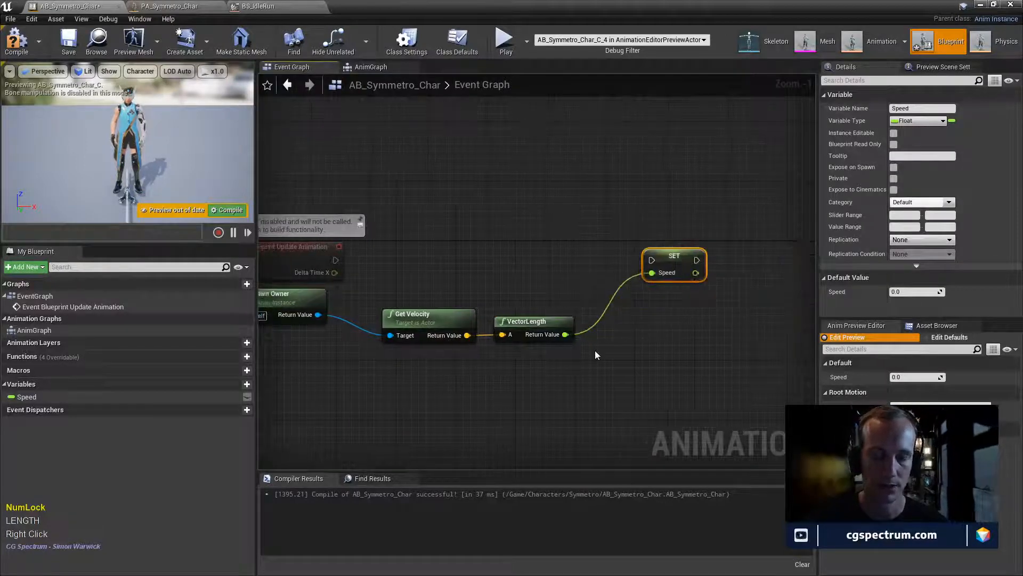
- Connect the execution output of Event Blueprint Update Animation to the Set Speed node
right_drag(595, 351, 594, 394)
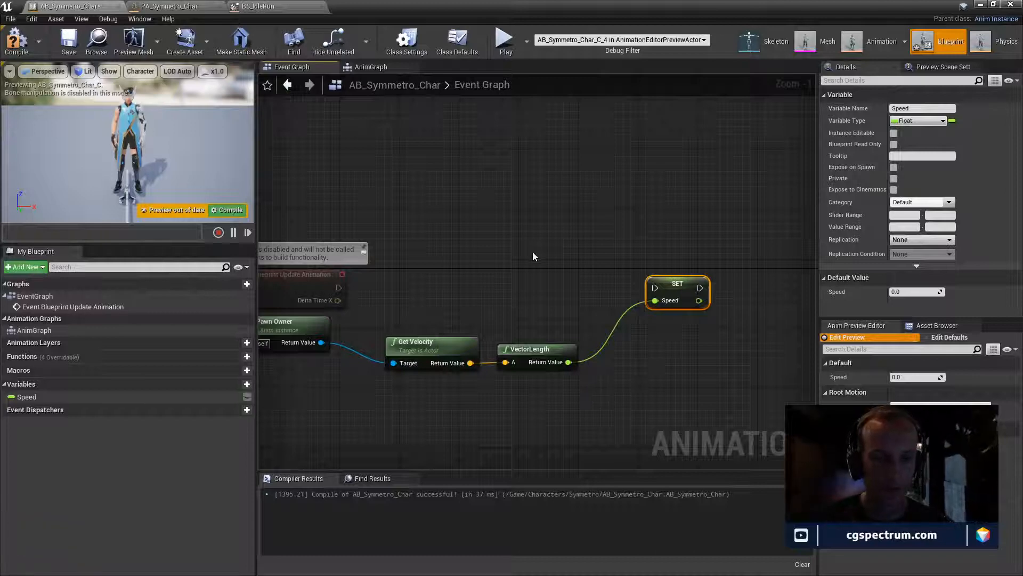
mouse_move(337, 300)
mouse_down()
mouse_move(656, 294)
mouse_move(330, 298)
mouse_up()
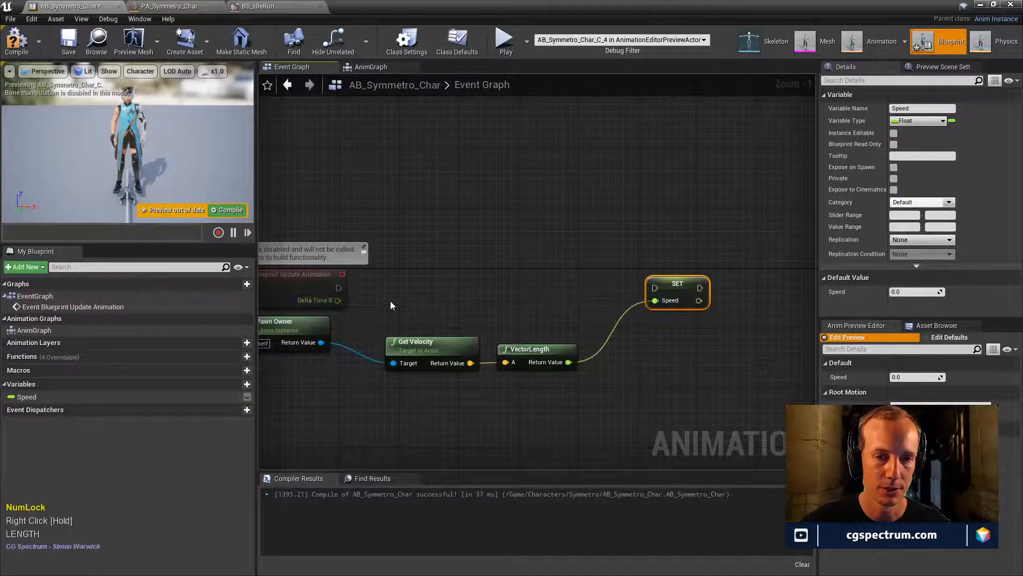
drag(337, 288, 655, 288)
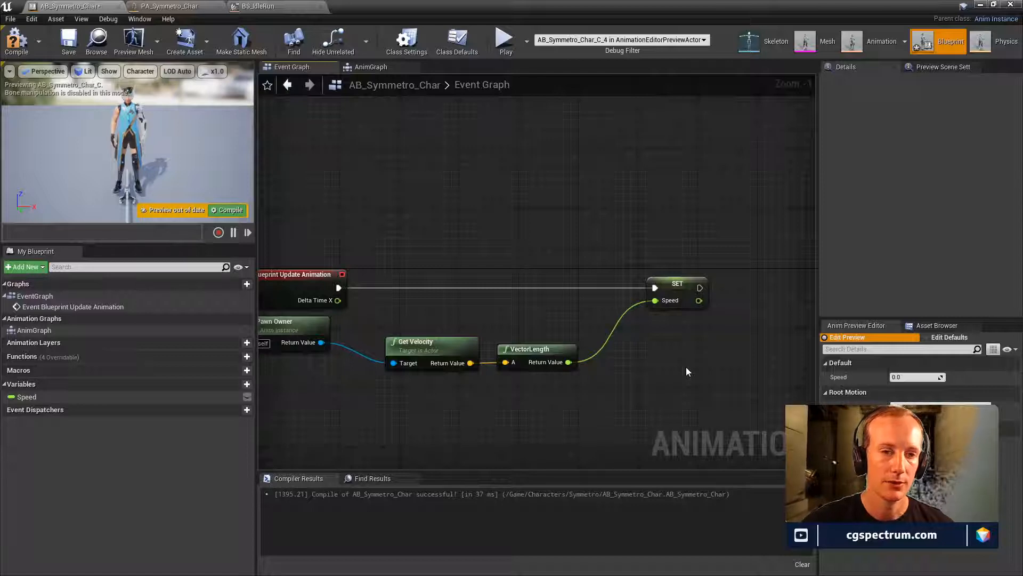
- Compile and save the Anim Blueprint with the completed Speed update logic
right_drag(420, 282, 466, 278)
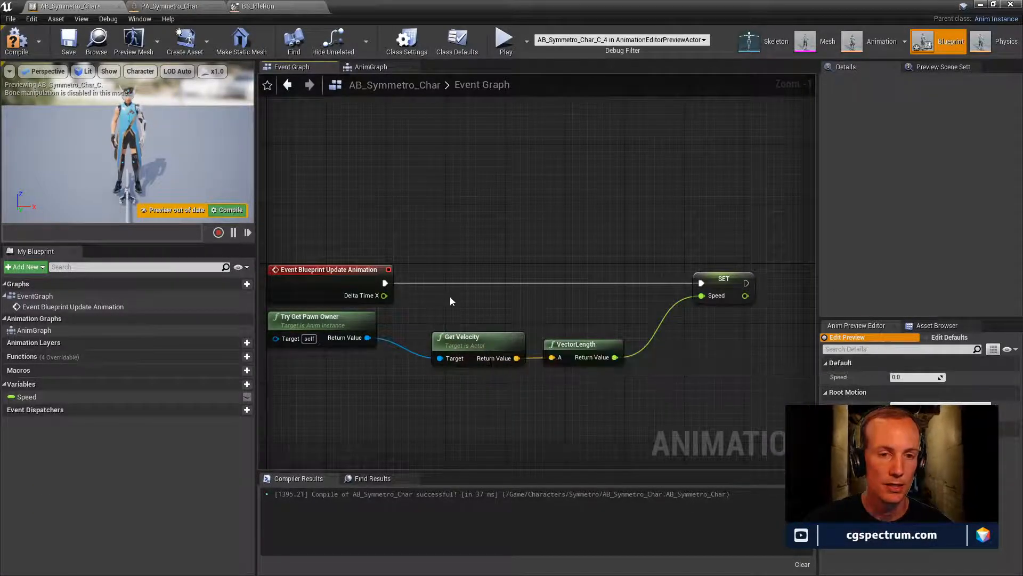
right_drag(589, 295, 514, 305)
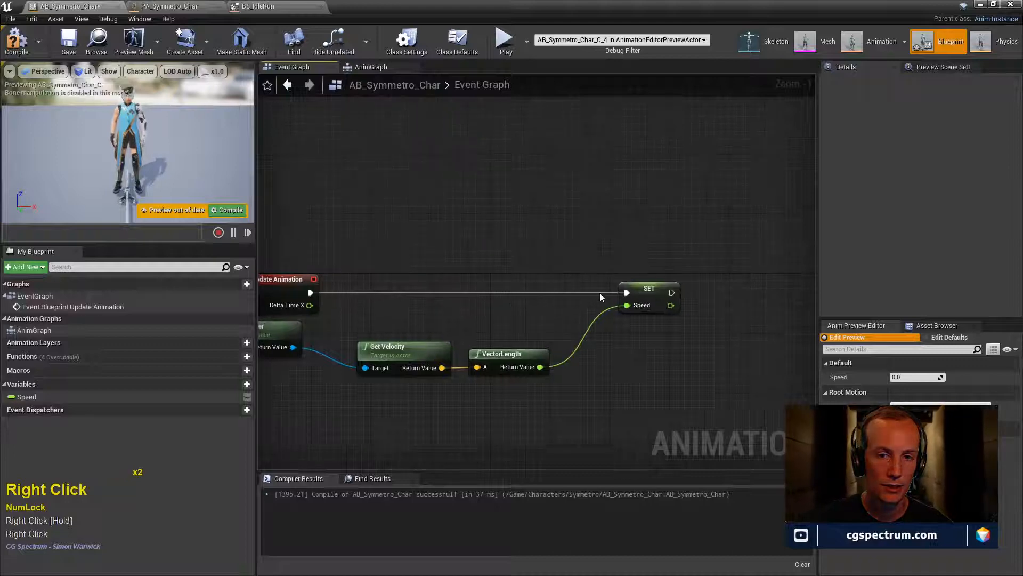
right_drag(281, 295, 401, 277)
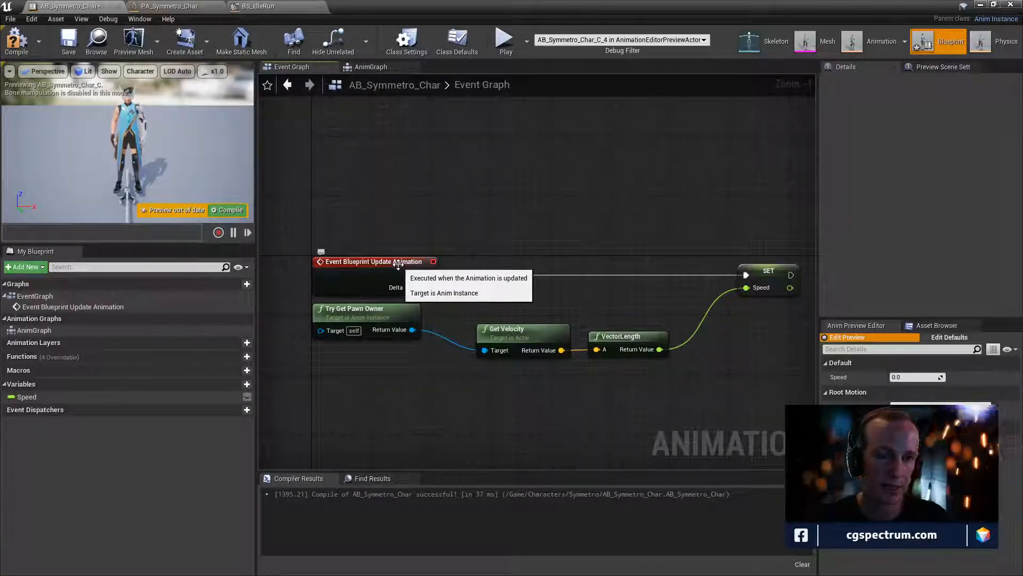
right_drag(580, 249, 498, 251)
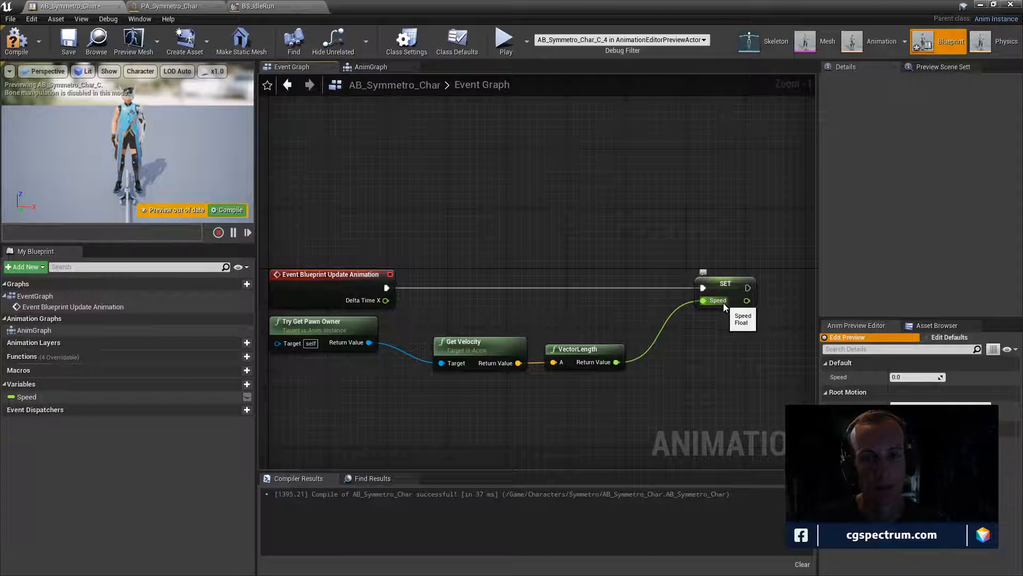
click(16, 40)
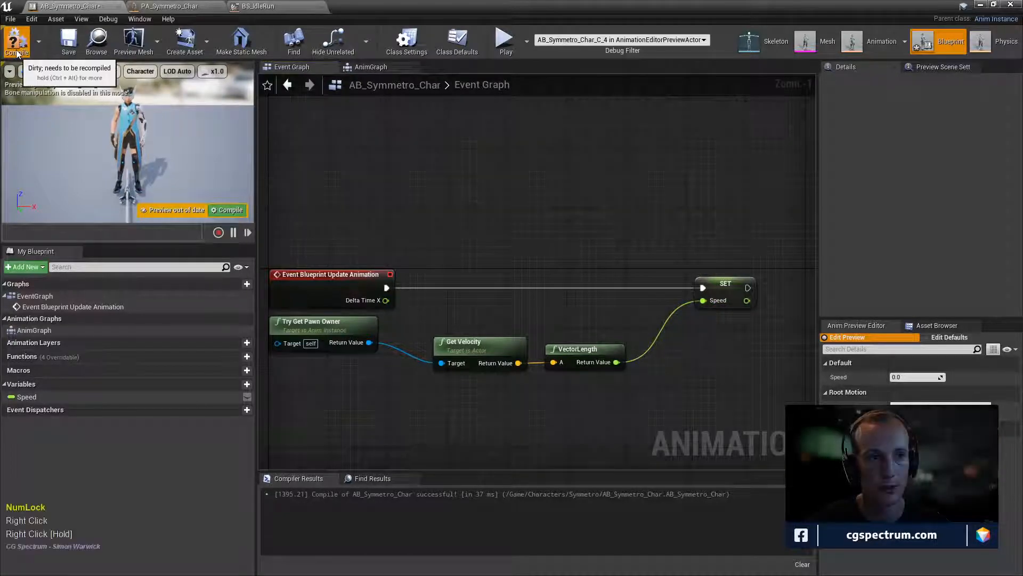
click(69, 40)
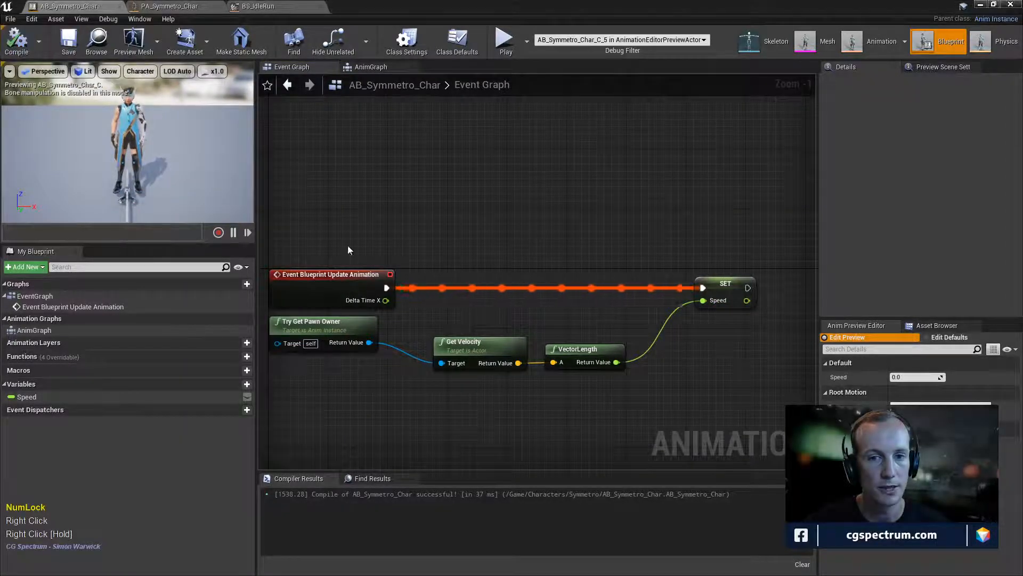
- Return to the AnimGraph and try adjusting the Speed value in the animation preview settings
click(359, 68)
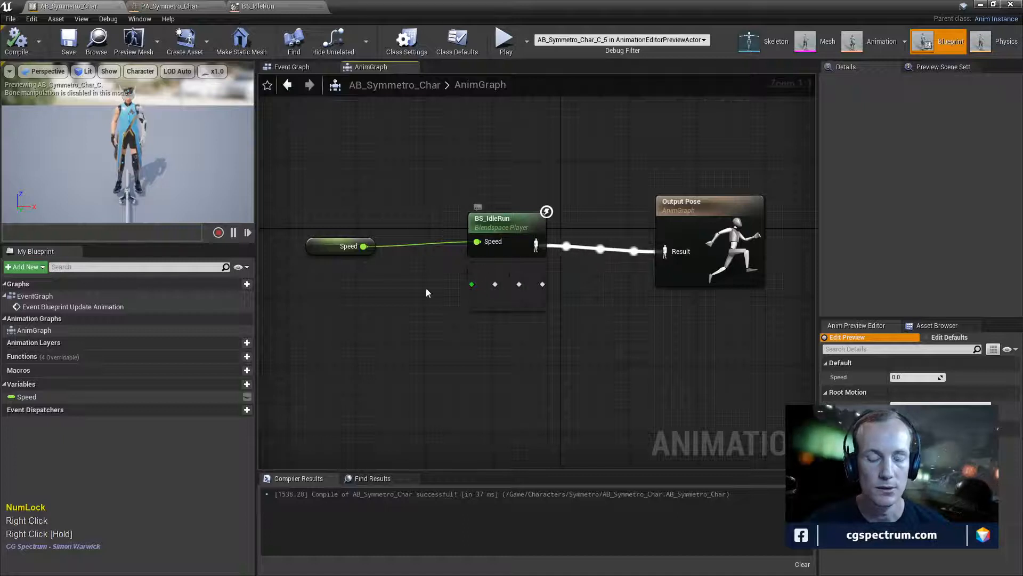
click(715, 214)
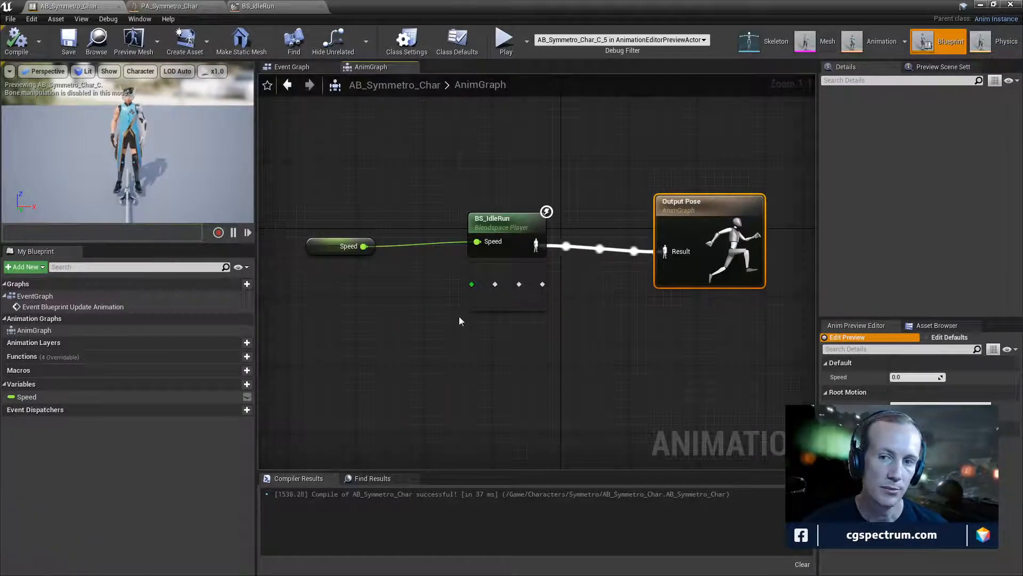
click(913, 378)
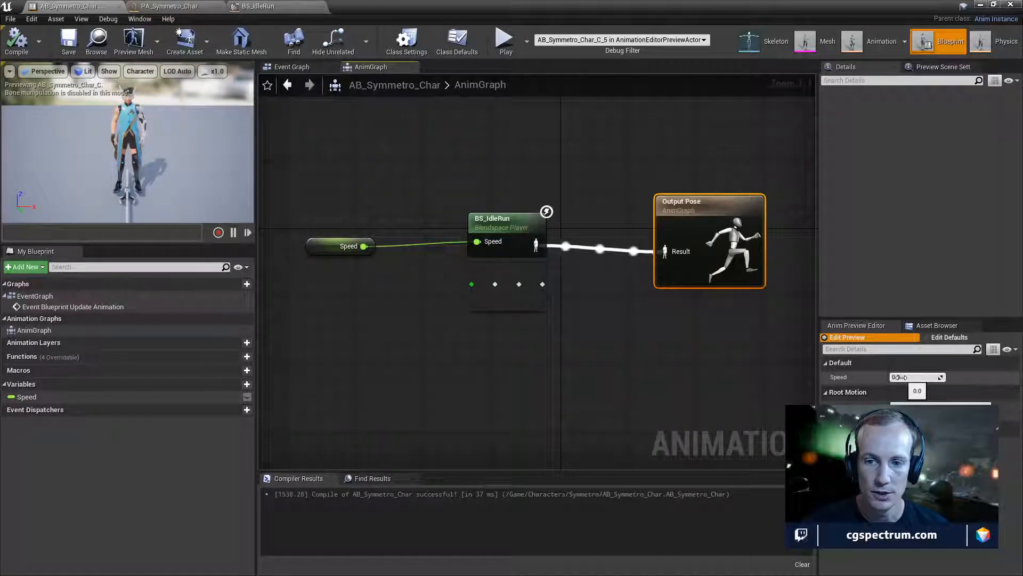
key(Num_Lock)
drag(942, 379, 942, 379)
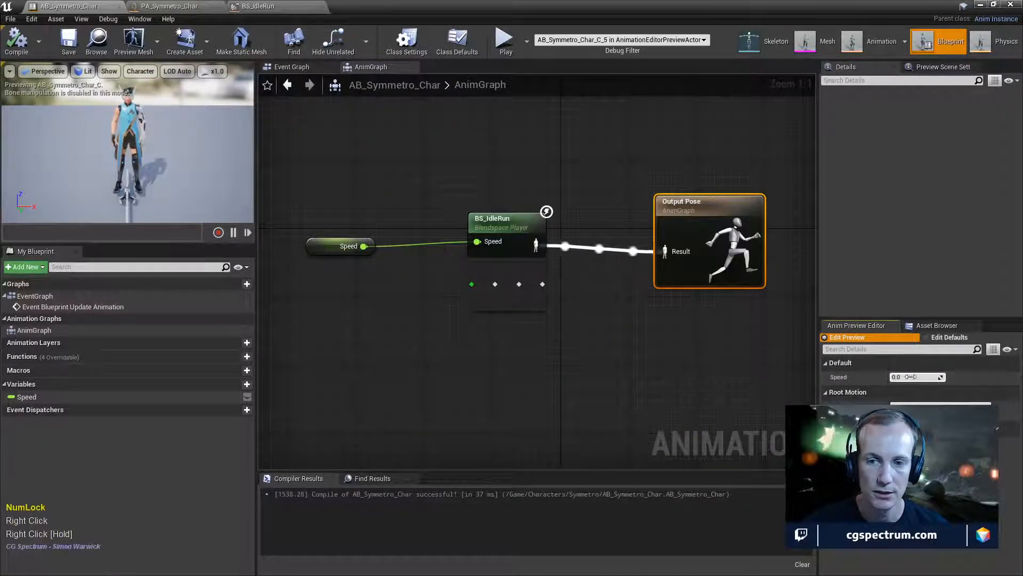
key(Num_Lock)
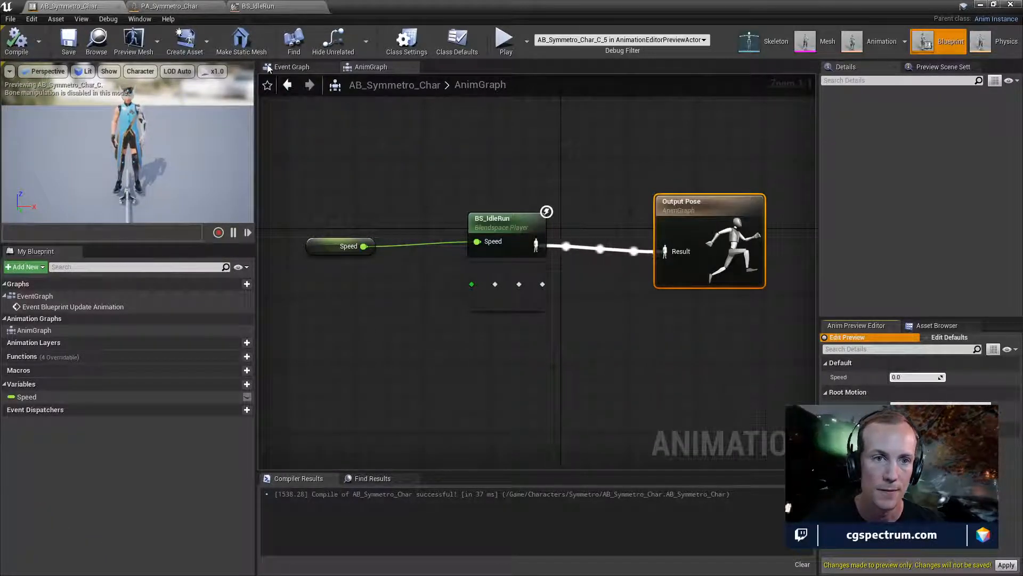
- Restore the asset editor window to a smaller size and close it to return to the Mountain_Scene level
click(296, 68)
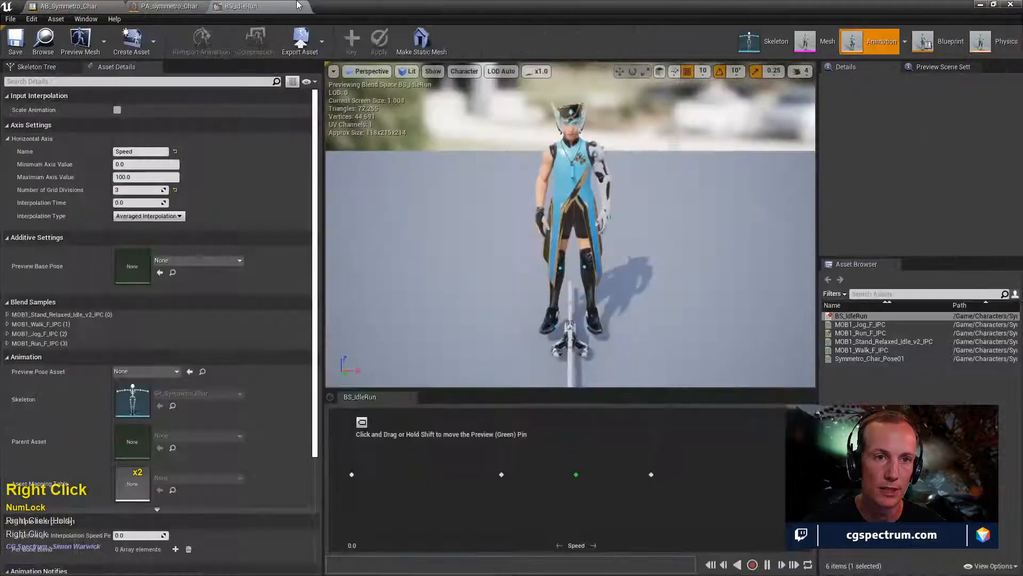
double_click(297, 5)
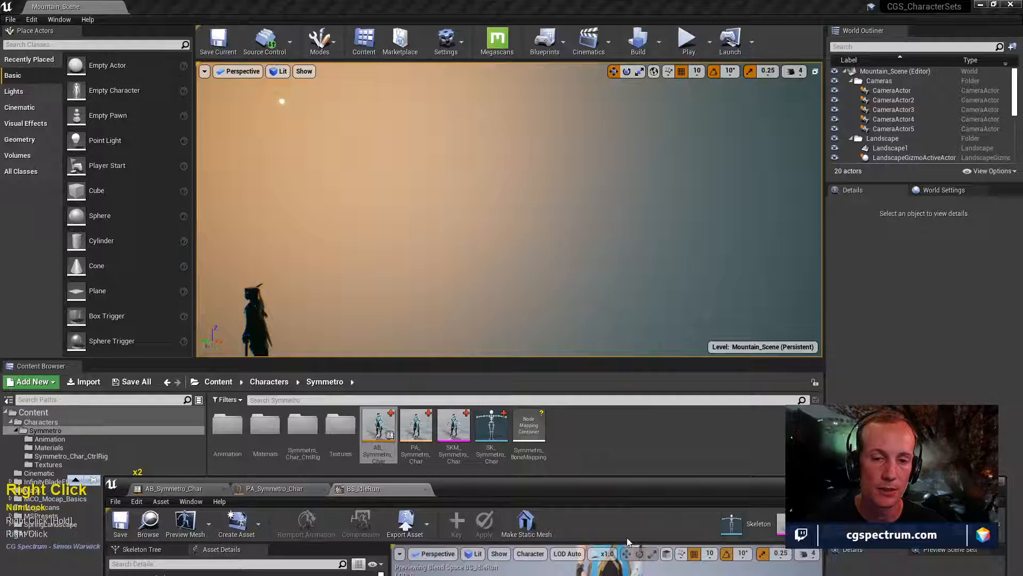
drag(528, 490, 503, 375)
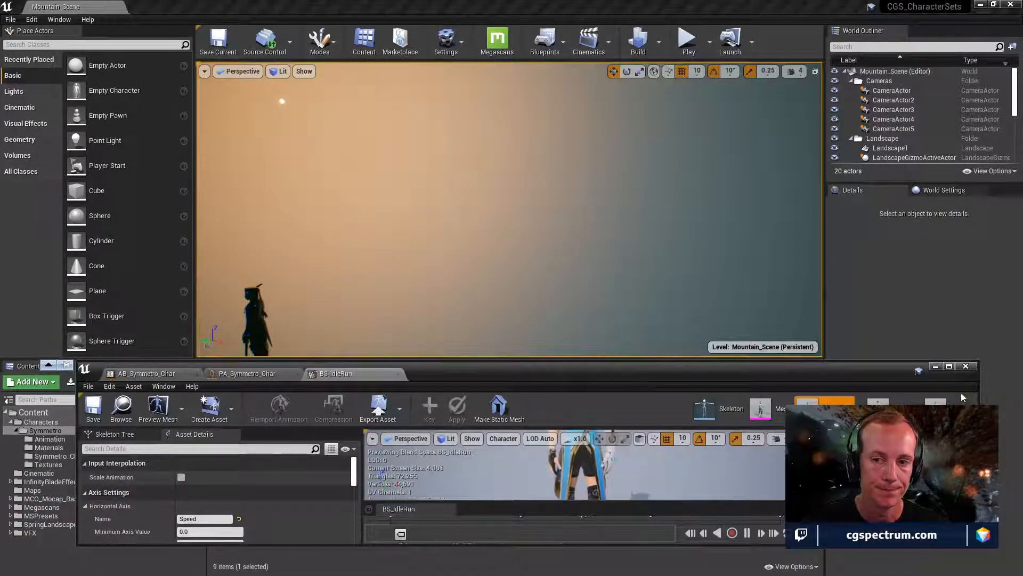
click(966, 367)
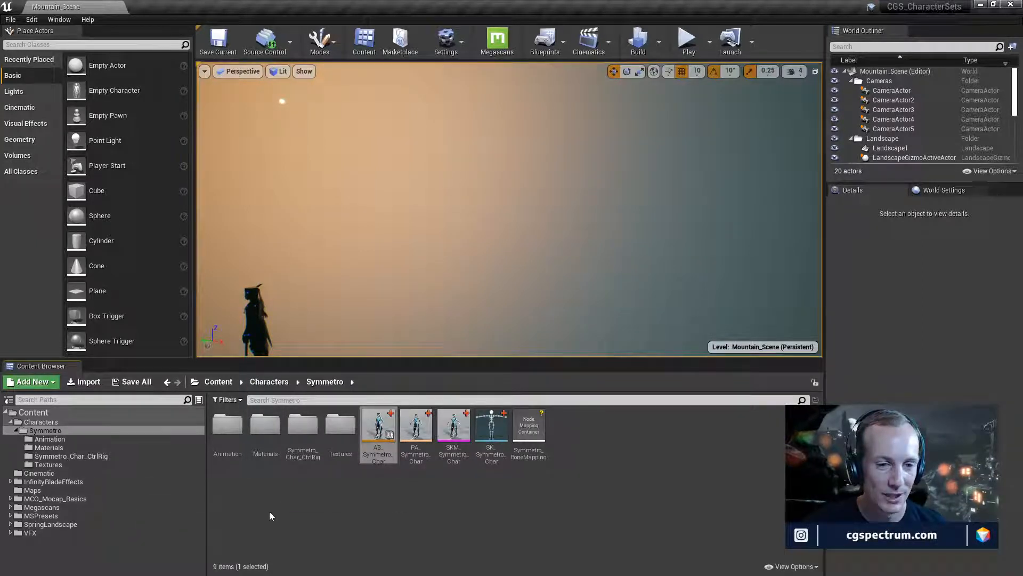
right_click(244, 492)
click(235, 513)
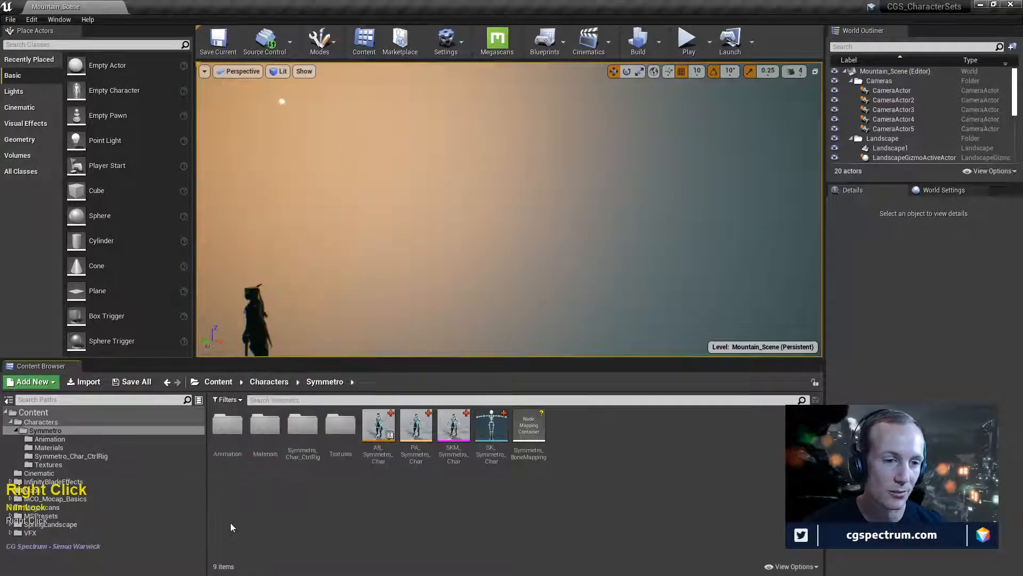
- Create a Blueprint class with Character as its parent in the Characters folder and open it in a maximized editor
click(34, 422)
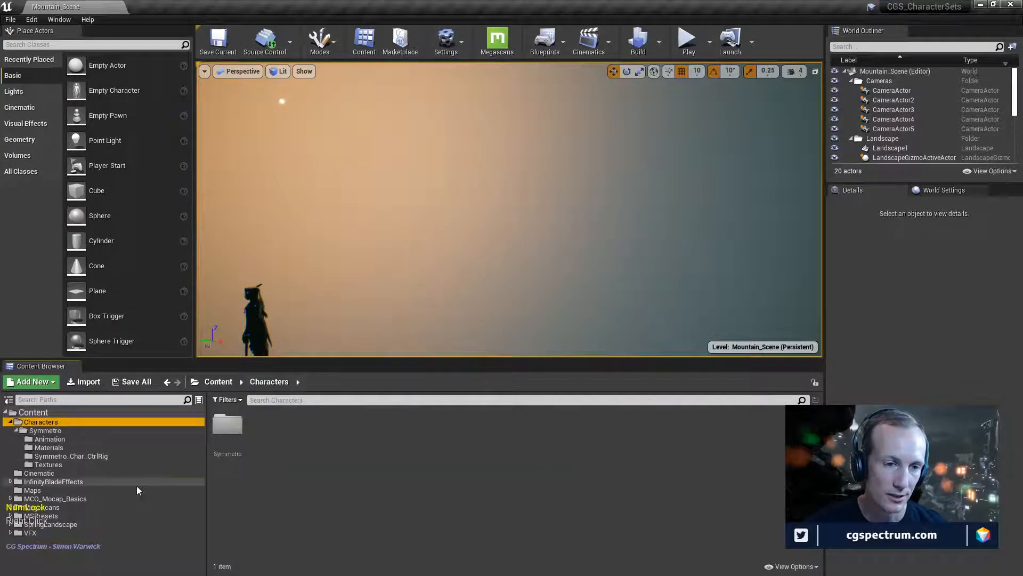
right_click(263, 495)
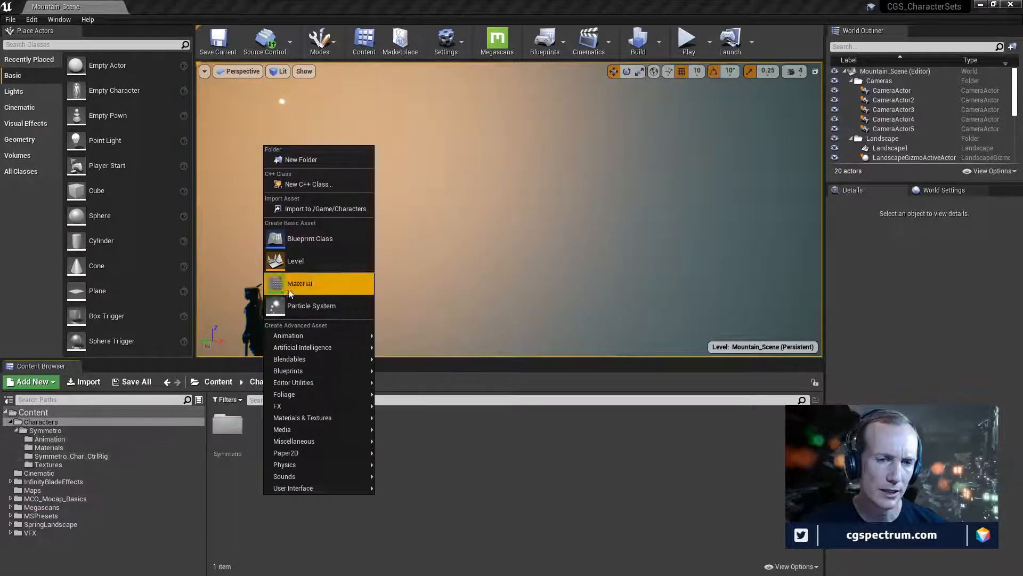
click(297, 244)
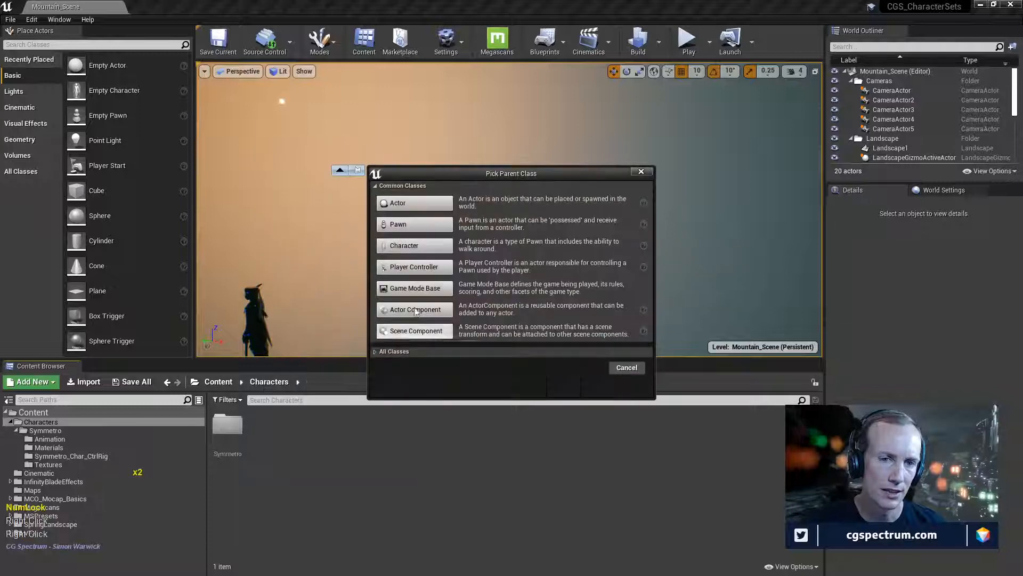
click(410, 247)
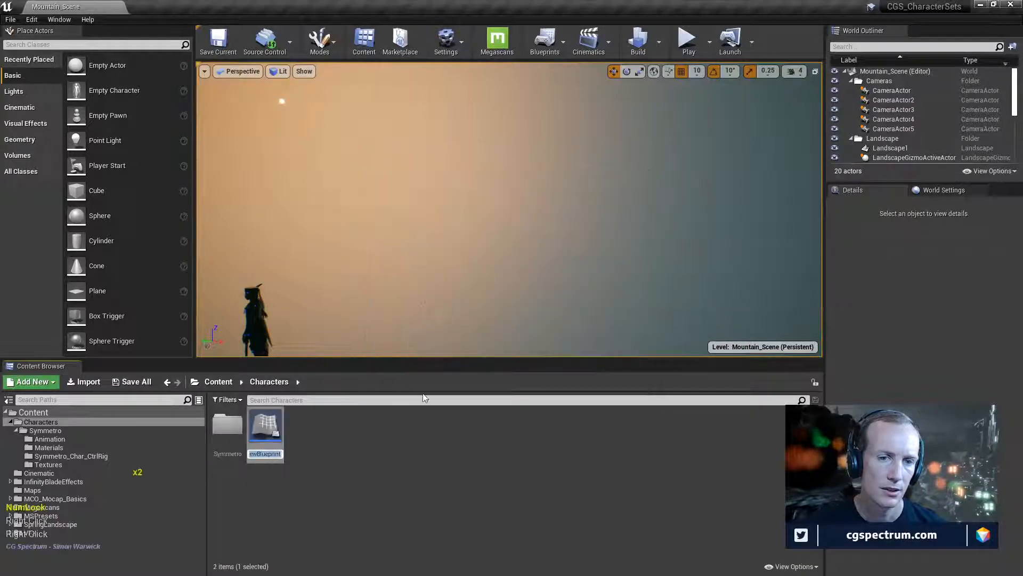
double_click(269, 435)
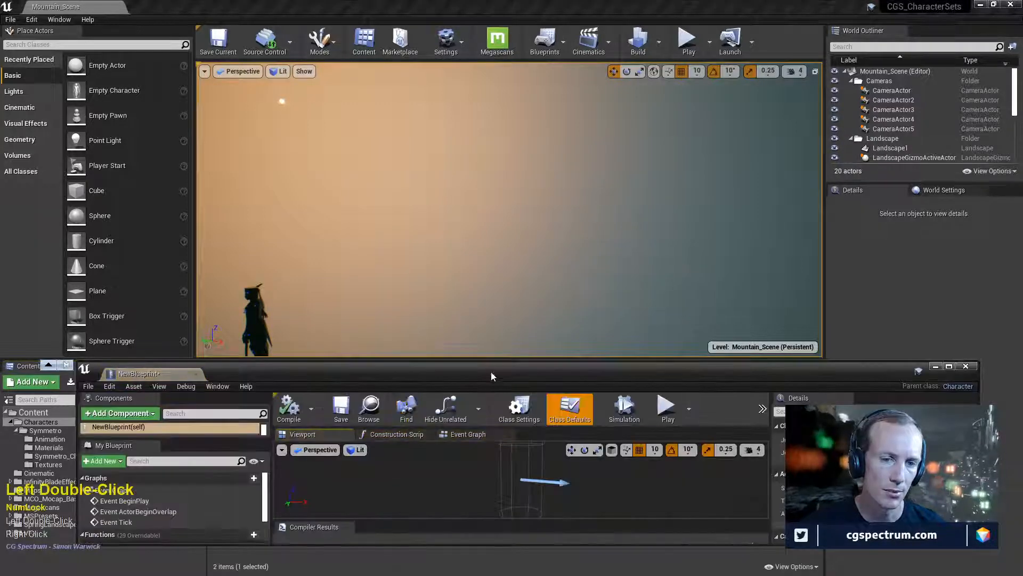
double_click(497, 368)
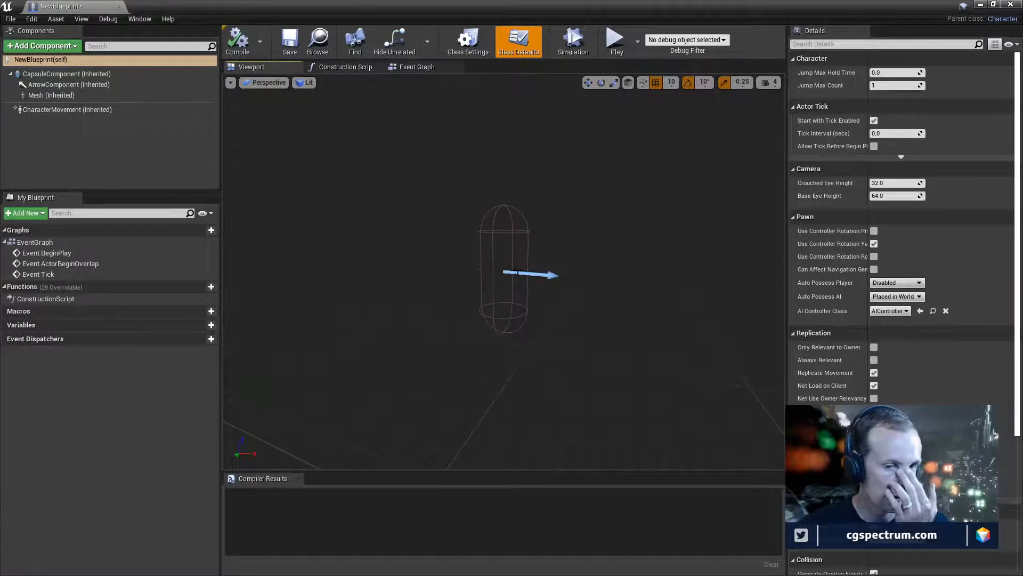
- Look over the new Blueprint's Event Graph and viewport, and examine the settings of its inherited CharacterMovement component
click(416, 67)
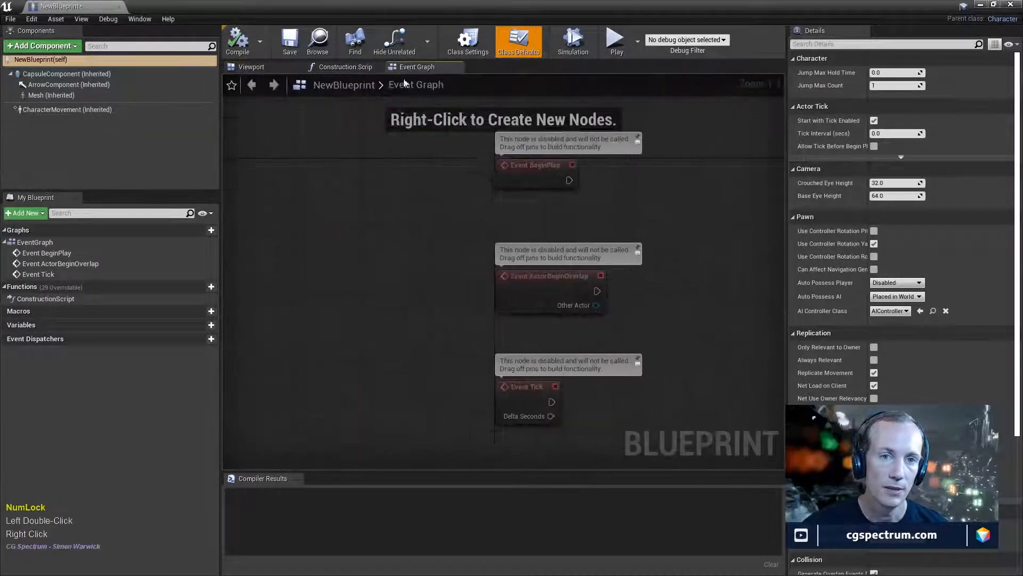
click(268, 69)
mouse_move(422, 2)
mouse_down()
mouse_move(578, 194)
mouse_move(483, 97)
mouse_move(432, 0)
mouse_up()
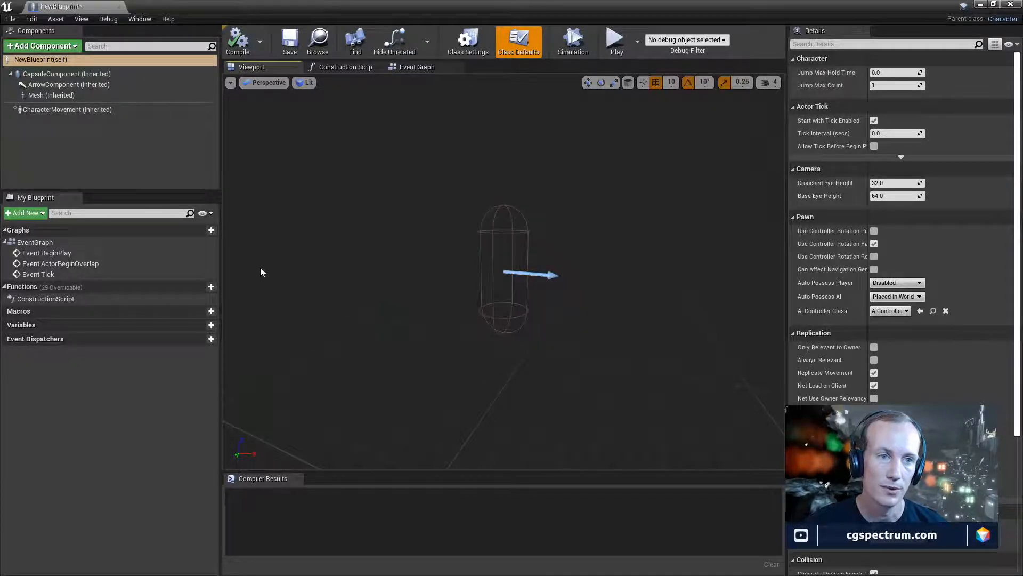
drag(533, 5, 583, 191)
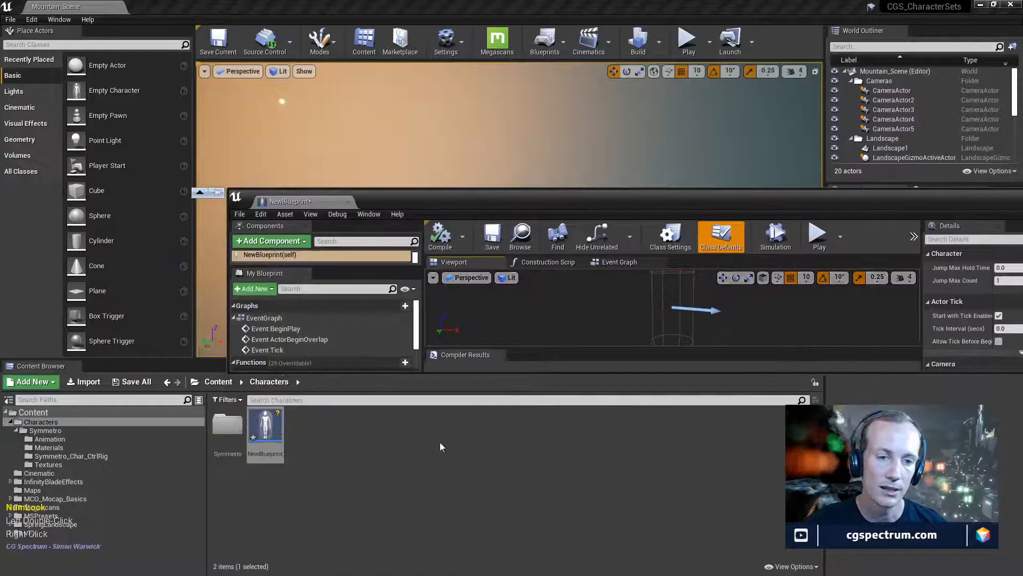
double_click(416, 201)
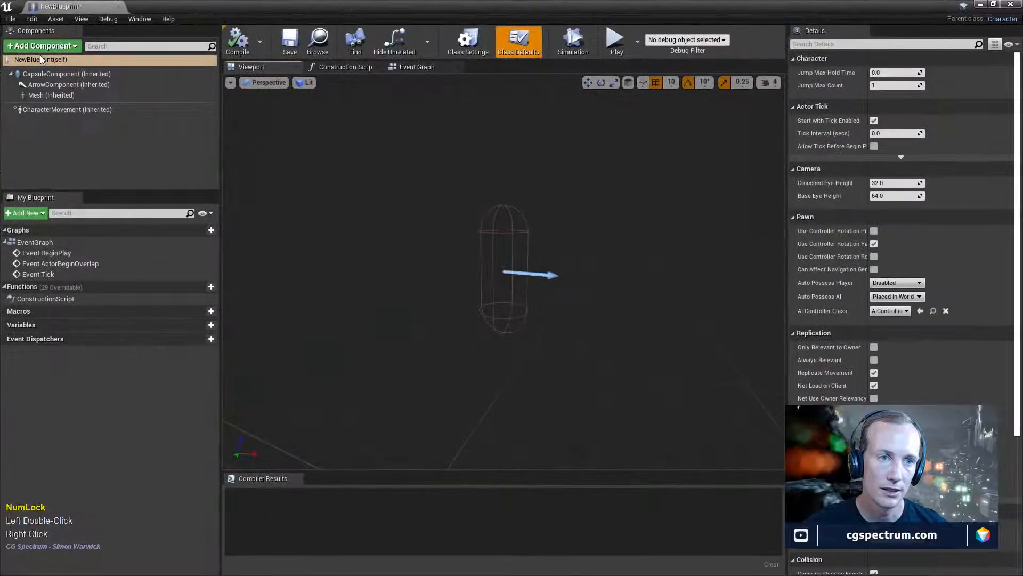
click(43, 112)
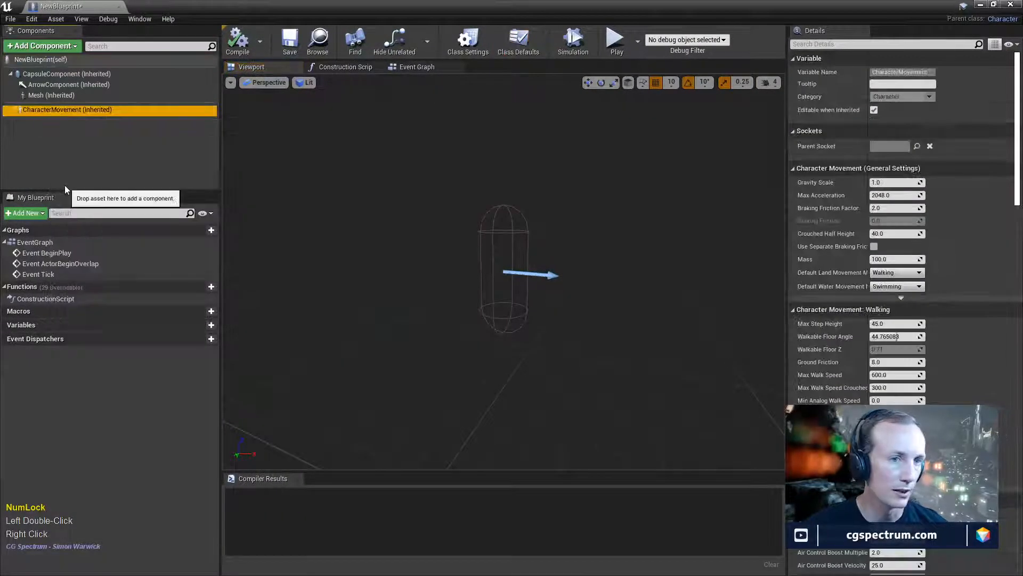
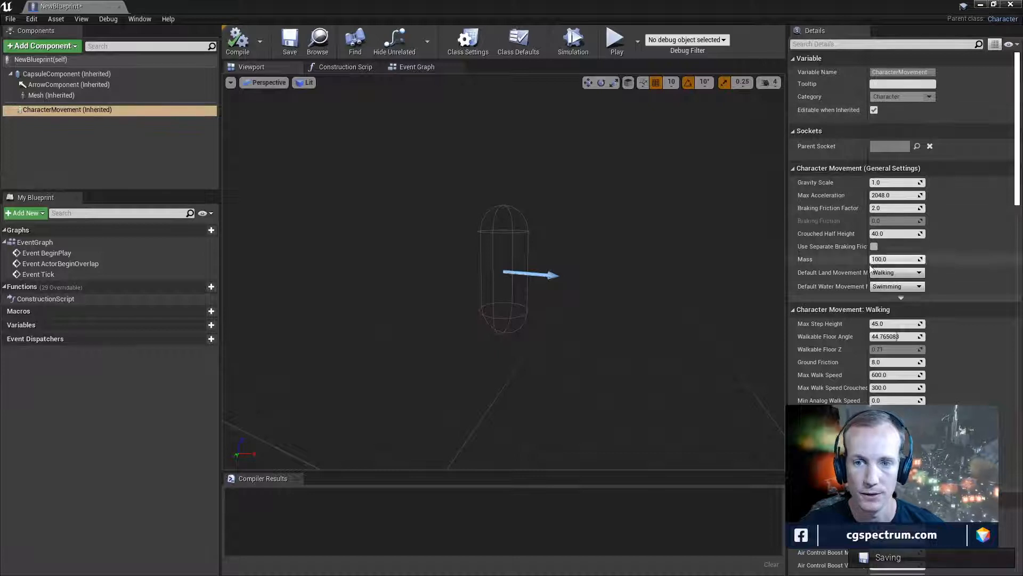
scroll(894, 271, down, 1)
scroll(906, 315, down, 8)
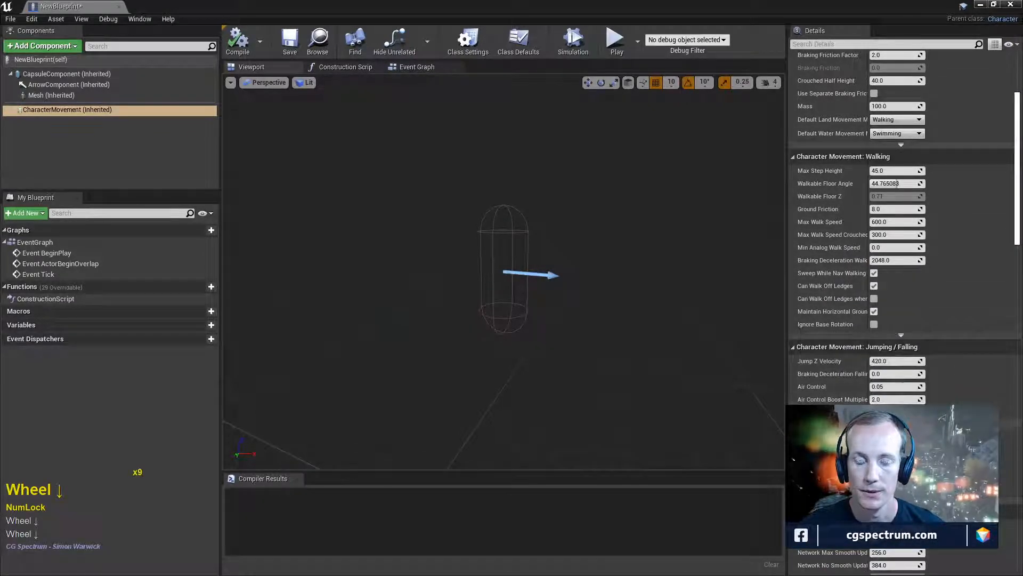
scroll(875, 571, up, 3)
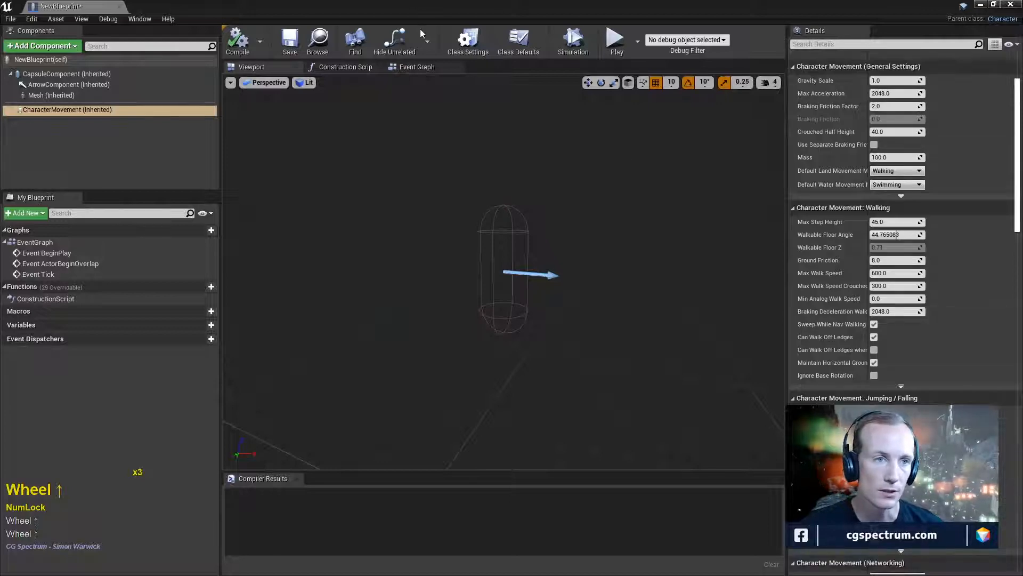
- Save the new character Blueprint and rename it BP_Symmetro_Char in the Characters folder
click(290, 40)
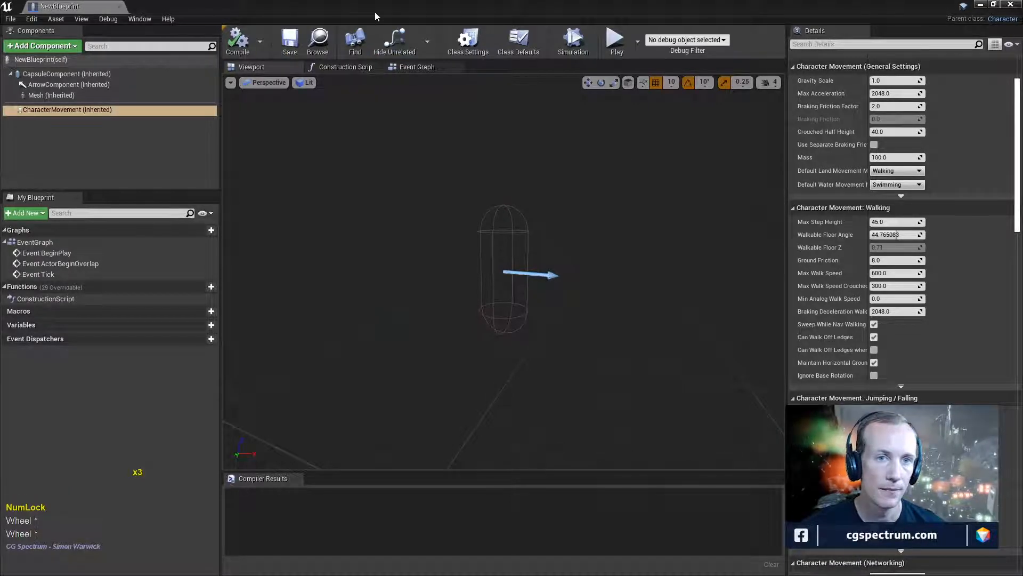
drag(376, 16, 433, 158)
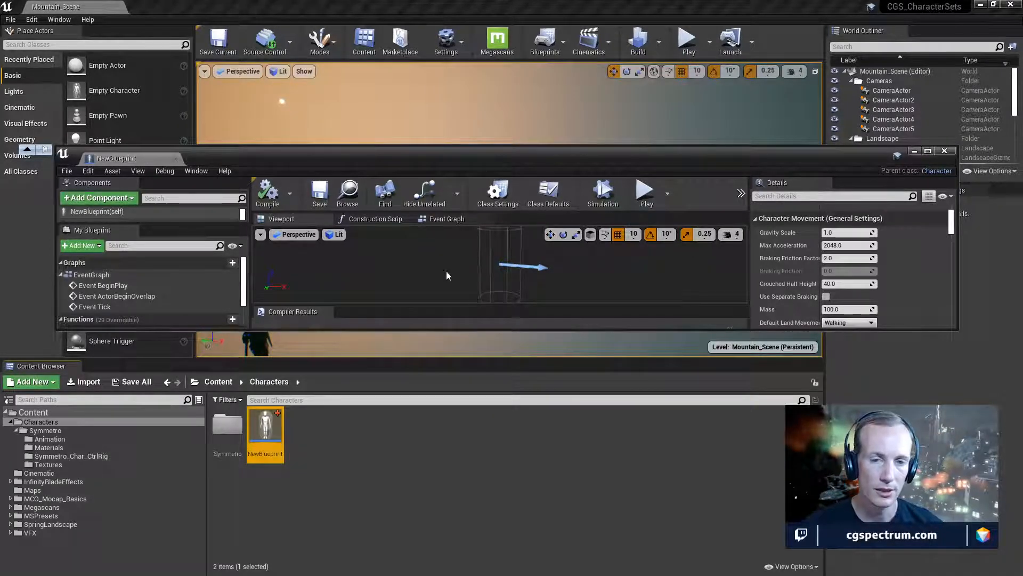
drag(530, 162, 572, 171)
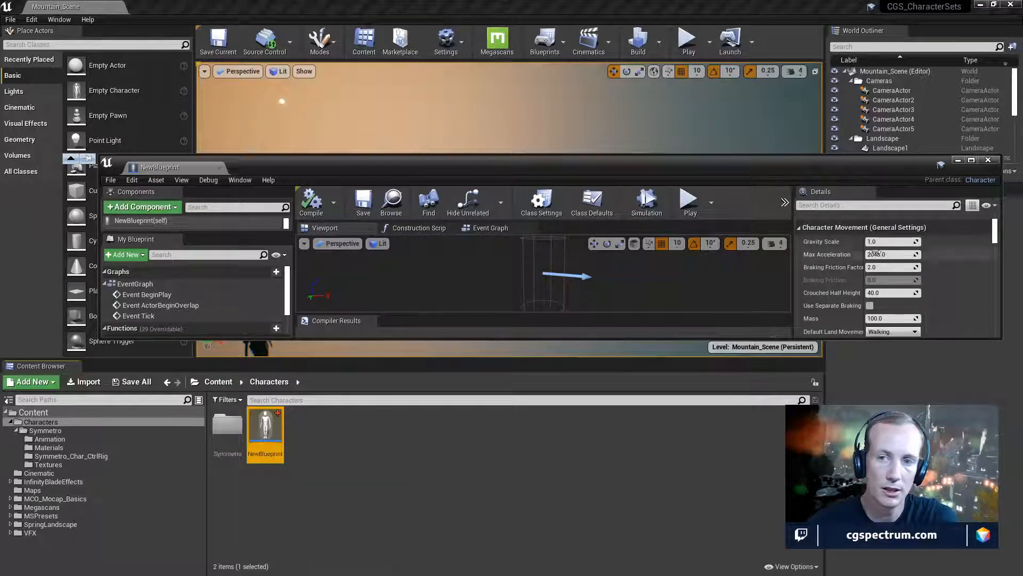
right_click(265, 432)
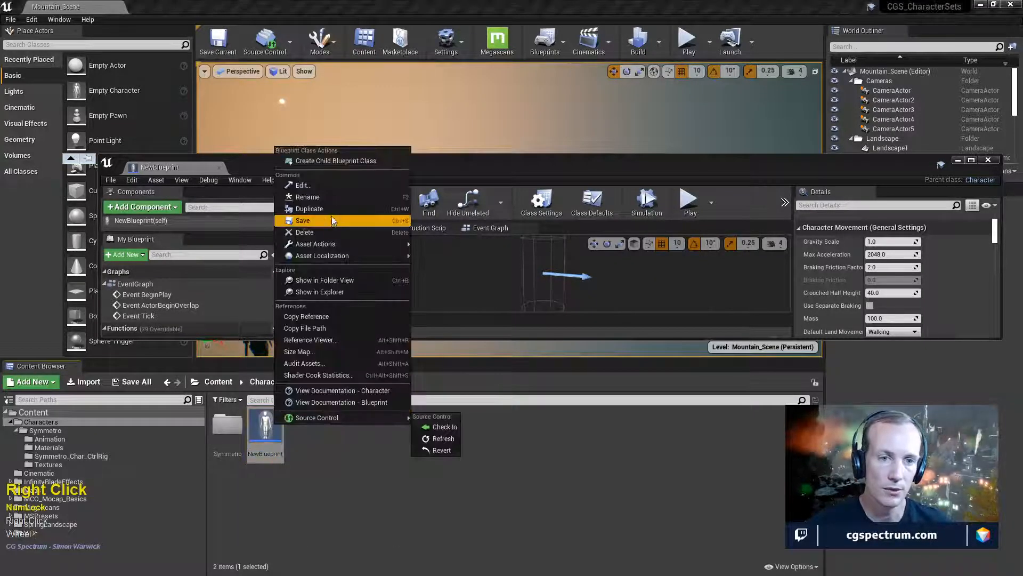
click(321, 199)
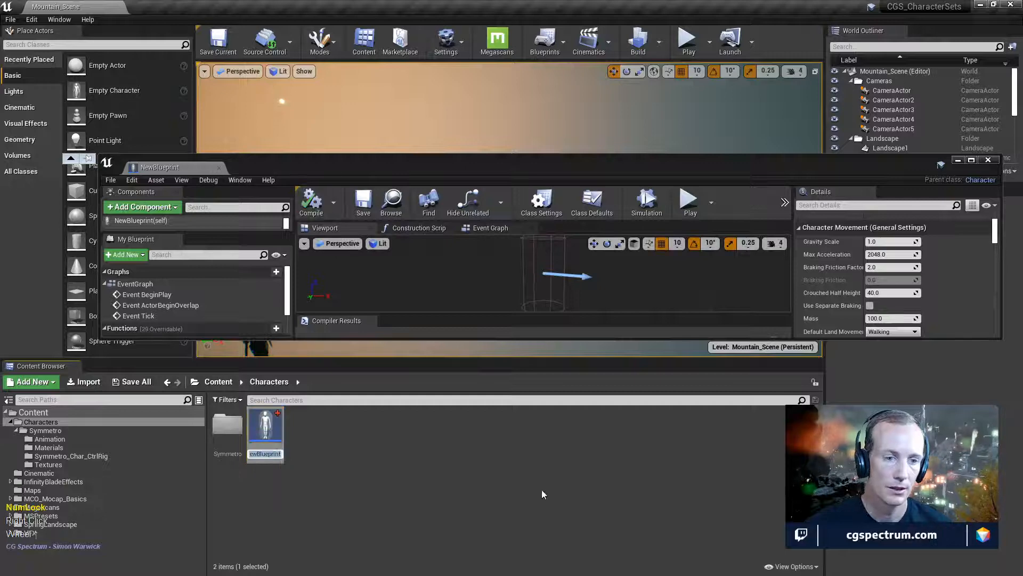
text(BP_)
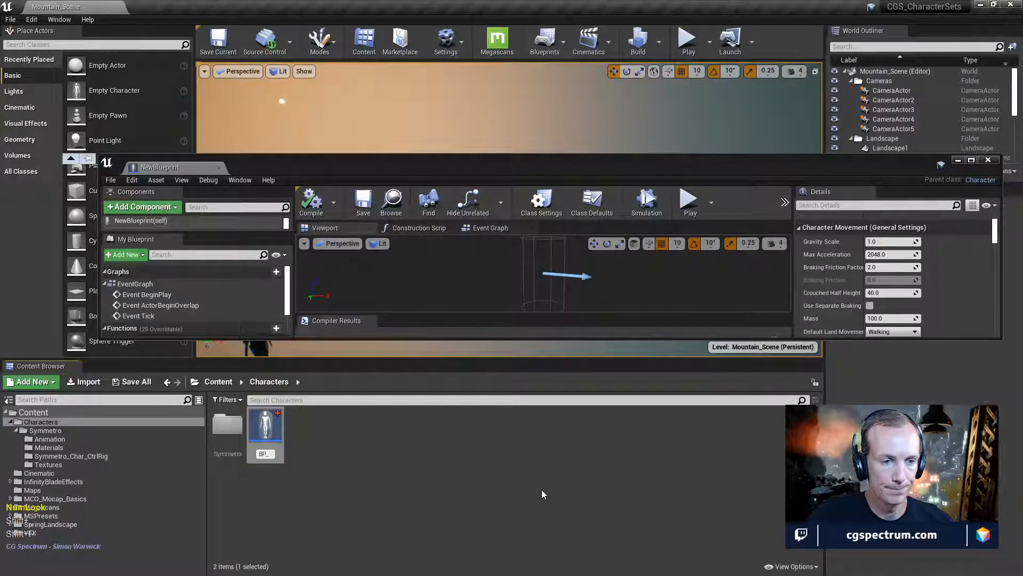
text(Symm)
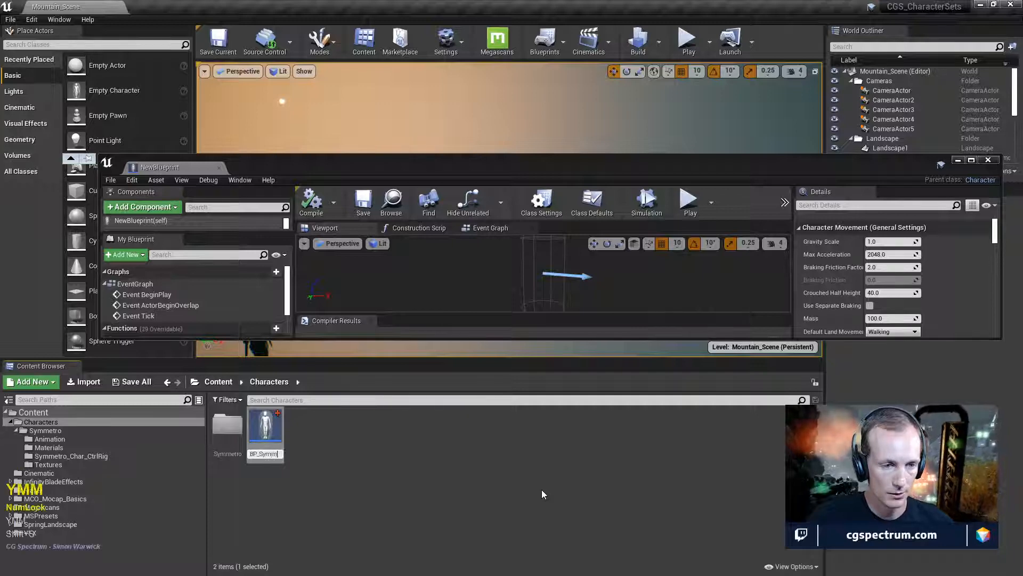
text(etro_C)
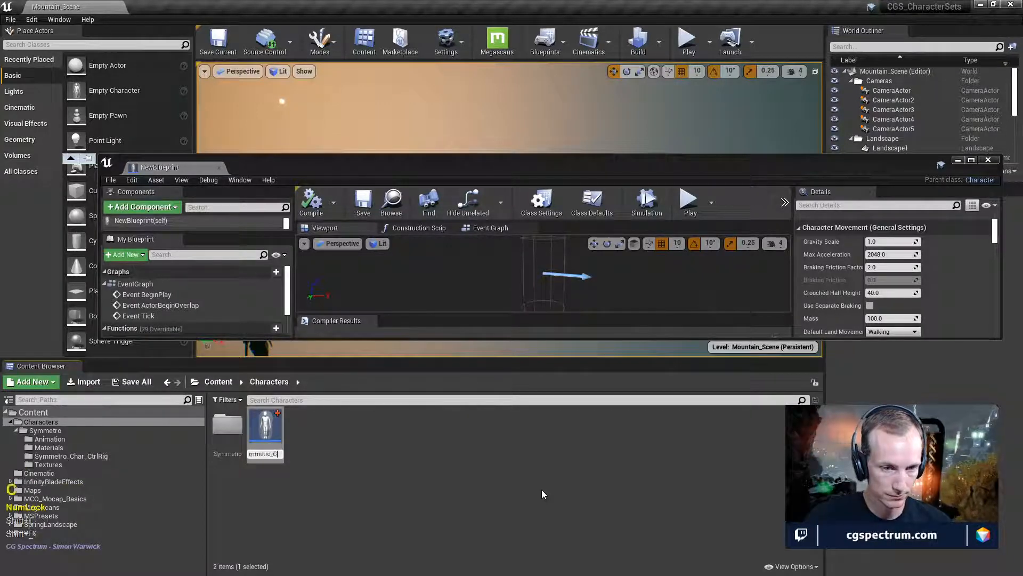
text(har)
key(Return)
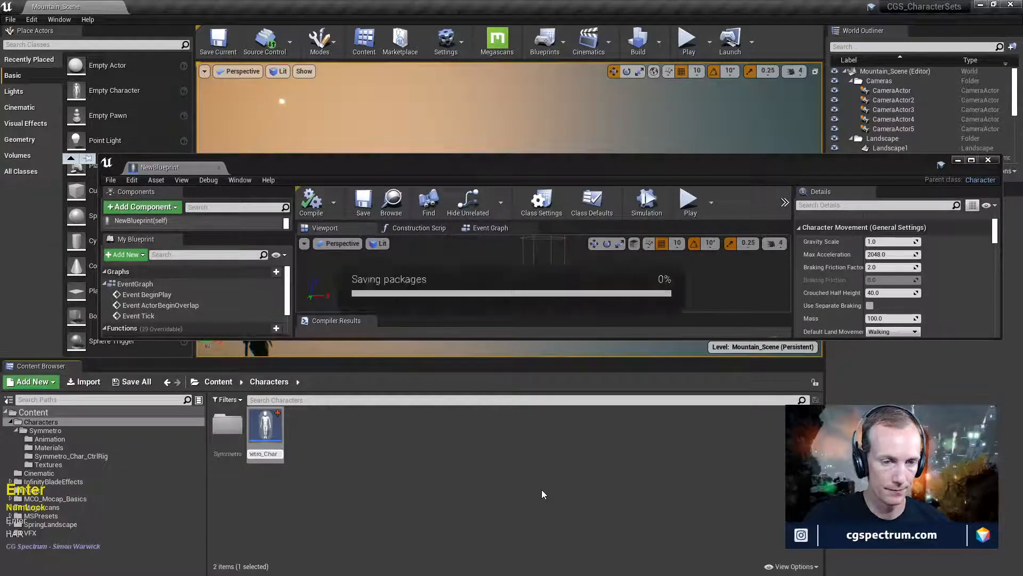
click(298, 472)
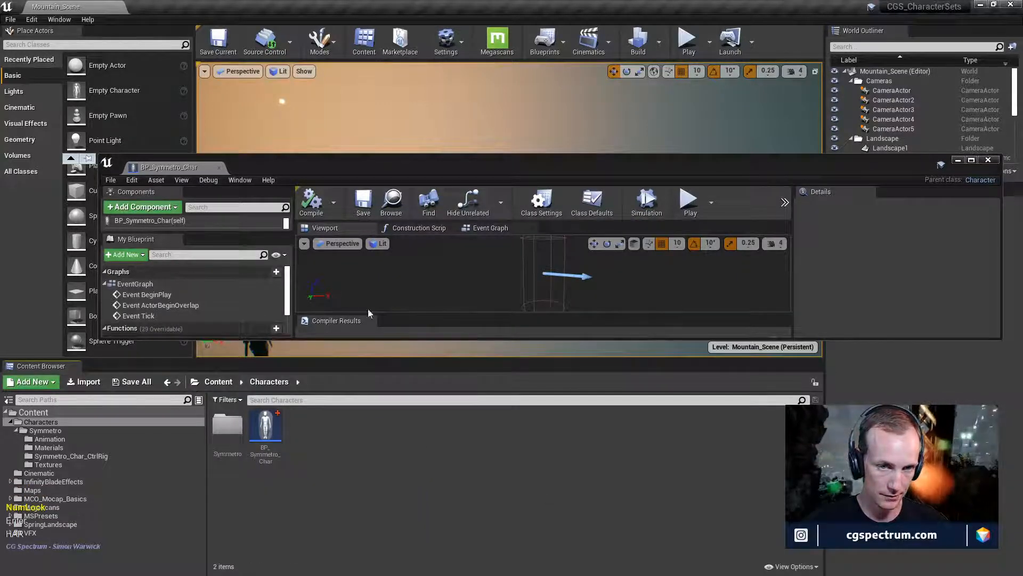
- Assign SKM_Symmetro_Char as the skeletal mesh of the inherited Mesh component and compile the Blueprint
double_click(499, 168)
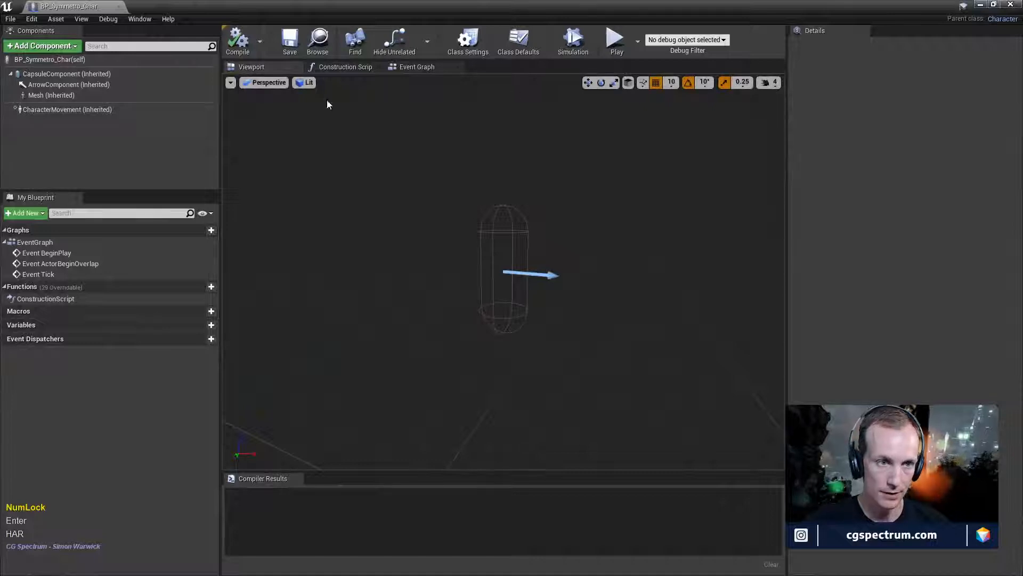
click(51, 95)
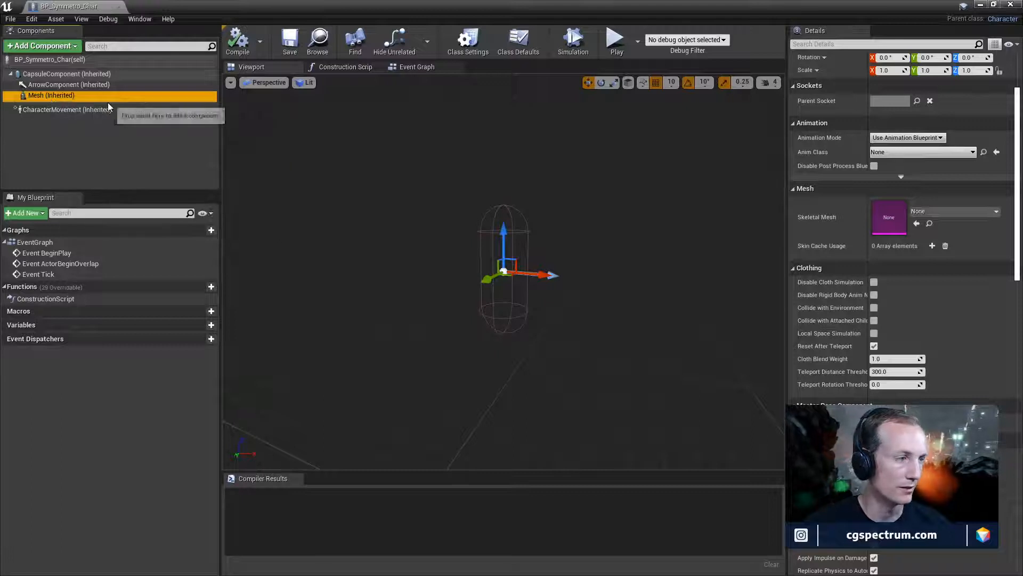
click(964, 210)
click(908, 291)
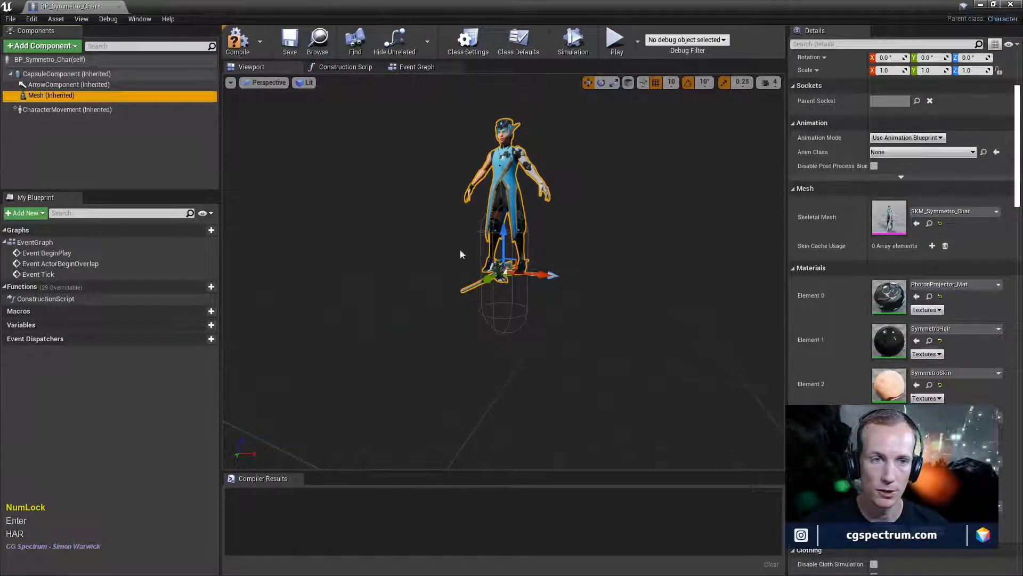
click(238, 39)
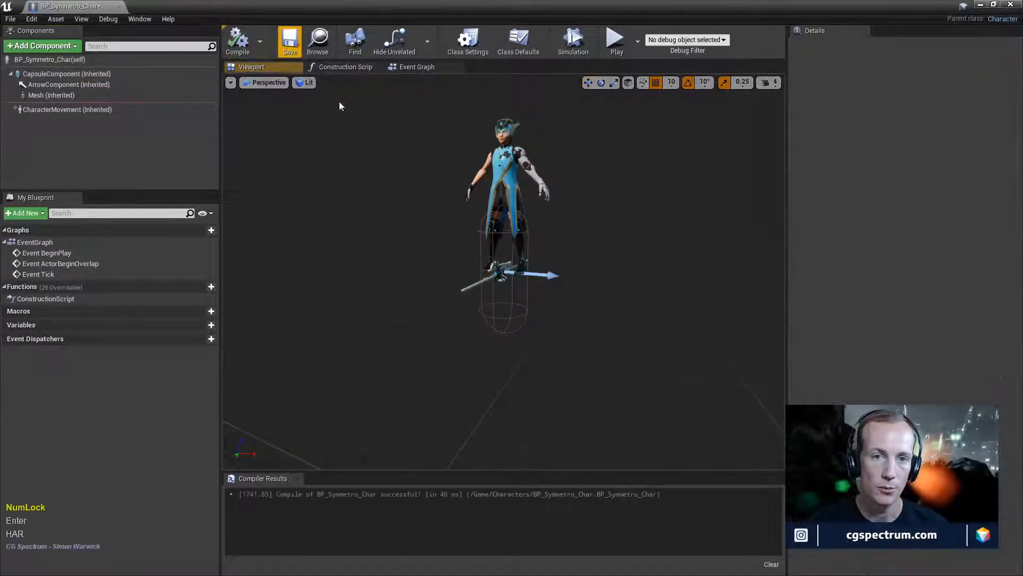
- Move the character mesh straight down so that its feet sit at the base of the capsule
click(504, 272)
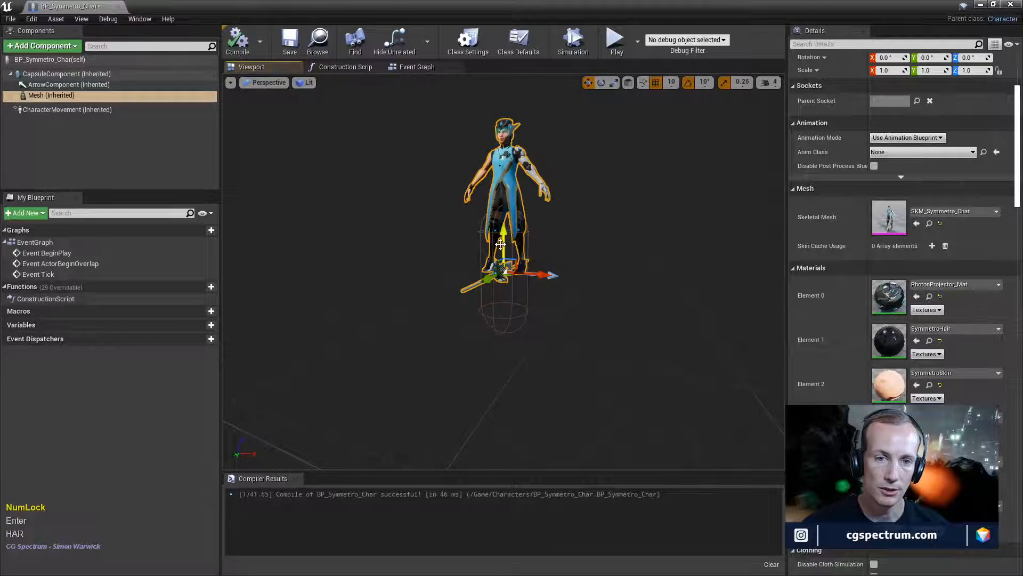
drag(502, 242, 515, 296)
right_drag(515, 296, 463, 304)
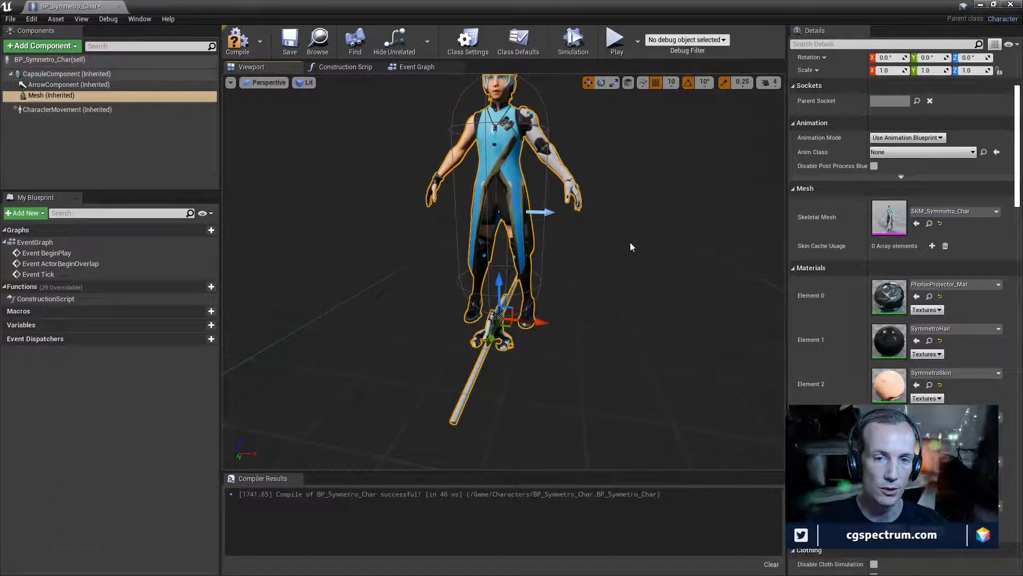
right_drag(632, 245, 528, 180)
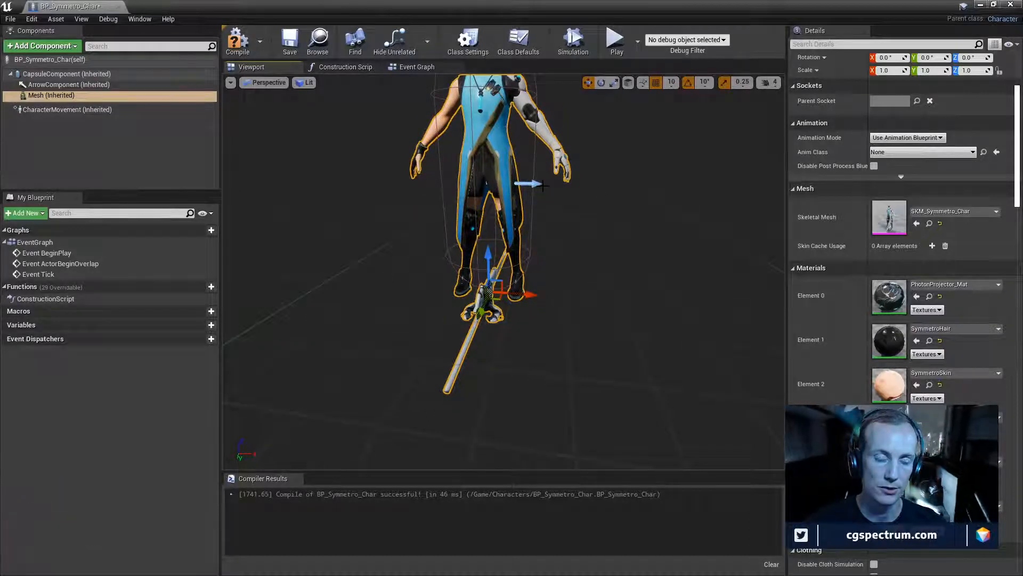
right_drag(573, 276, 565, 320)
right_drag(533, 277, 570, 292)
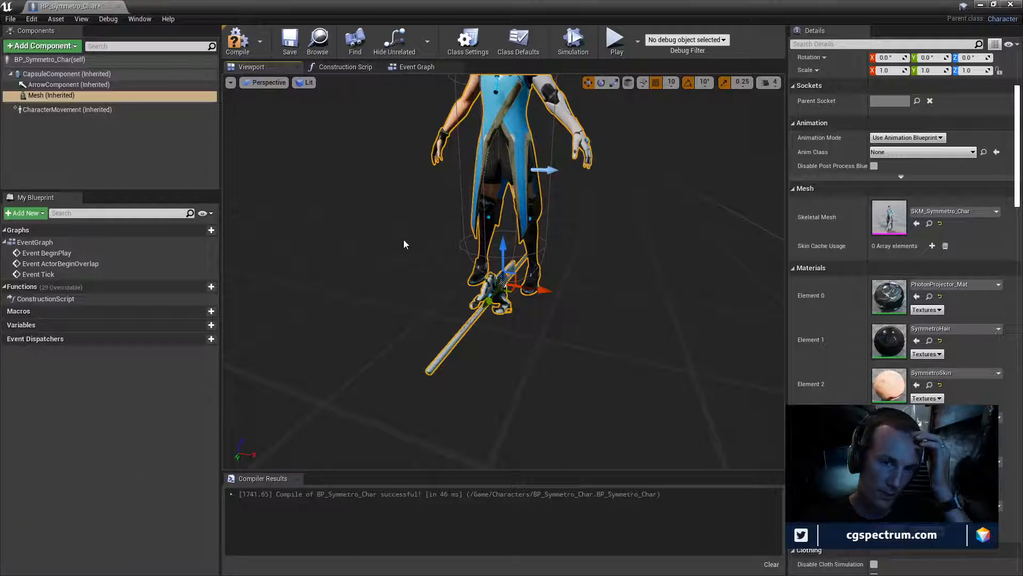
- Rotate the character mesh -90 degrees about Z so that it faces along the capsule's forward arrow
click(603, 84)
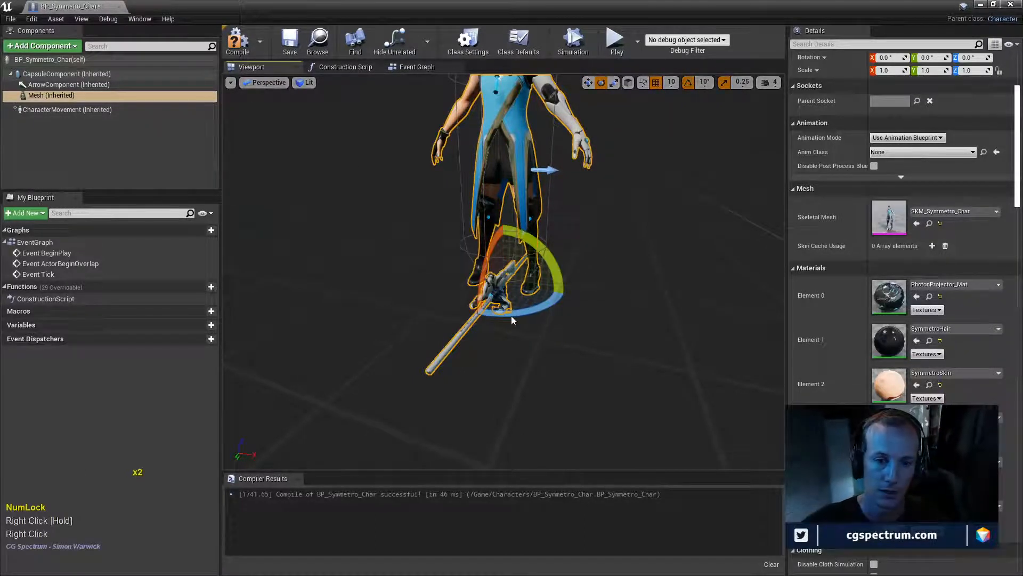
right_drag(507, 321, 541, 321)
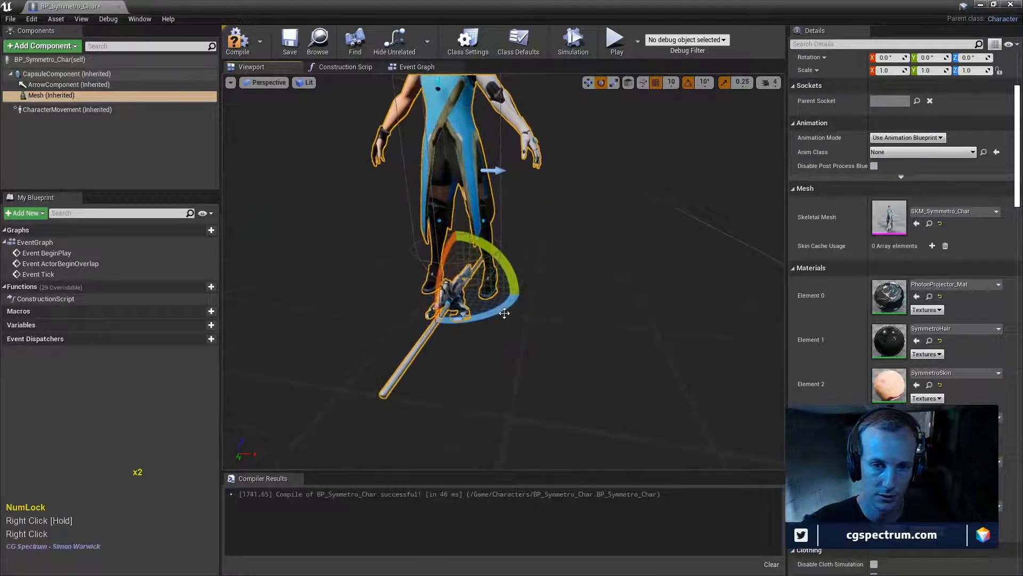
drag(504, 312, 566, 308)
mouse_move(599, 278)
right_down()
mouse_move(528, 314)
mouse_move(512, 314)
mouse_move(514, 293)
mouse_move(464, 309)
mouse_move(635, 283)
mouse_move(599, 303)
mouse_move(613, 298)
mouse_move(592, 272)
mouse_move(560, 298)
mouse_move(565, 251)
mouse_move(597, 267)
mouse_move(570, 267)
mouse_move(565, 290)
mouse_move(546, 288)
mouse_move(618, 246)
mouse_move(599, 261)
mouse_move(632, 266)
mouse_move(608, 269)
right_up()
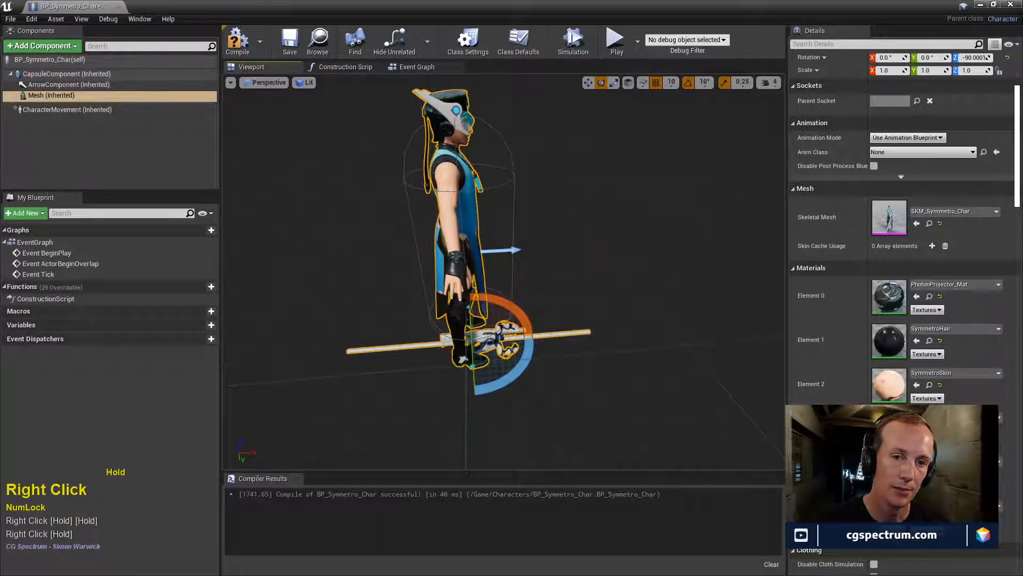
- Examine the character mesh's alignment with the capsule and forward arrow from the side and the front
right_drag(449, 244, 451, 243)
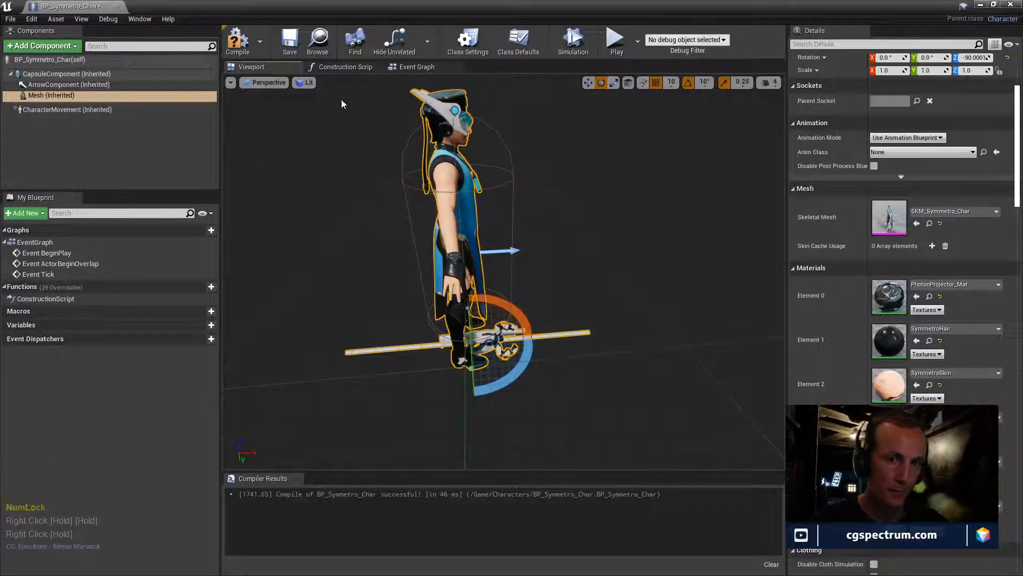
click(588, 83)
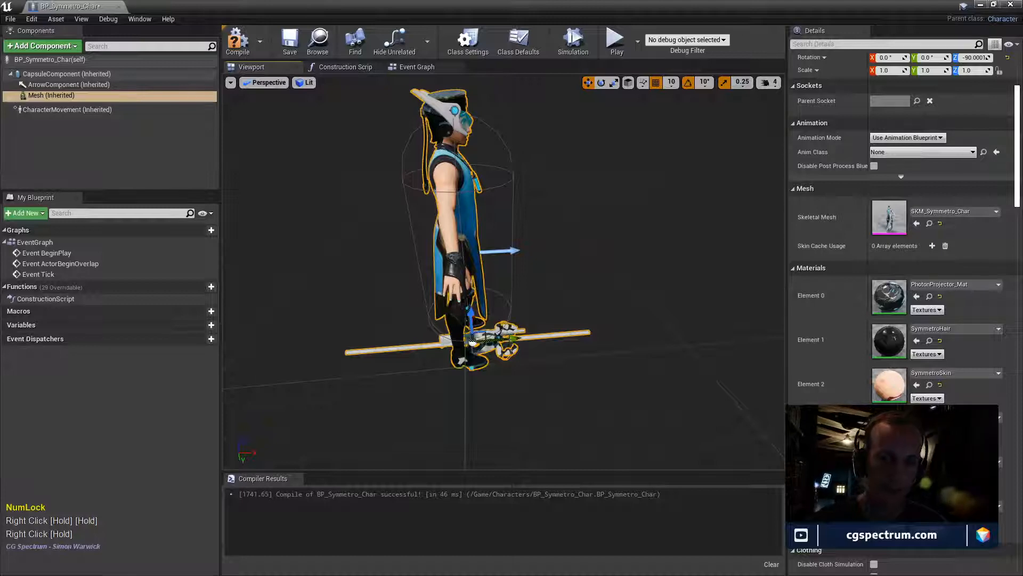
right_drag(502, 336, 518, 335)
drag(499, 342, 497, 342)
right_drag(589, 320, 474, 338)
key(d)
key(d)
right_drag(603, 272, 615, 244)
key(a)
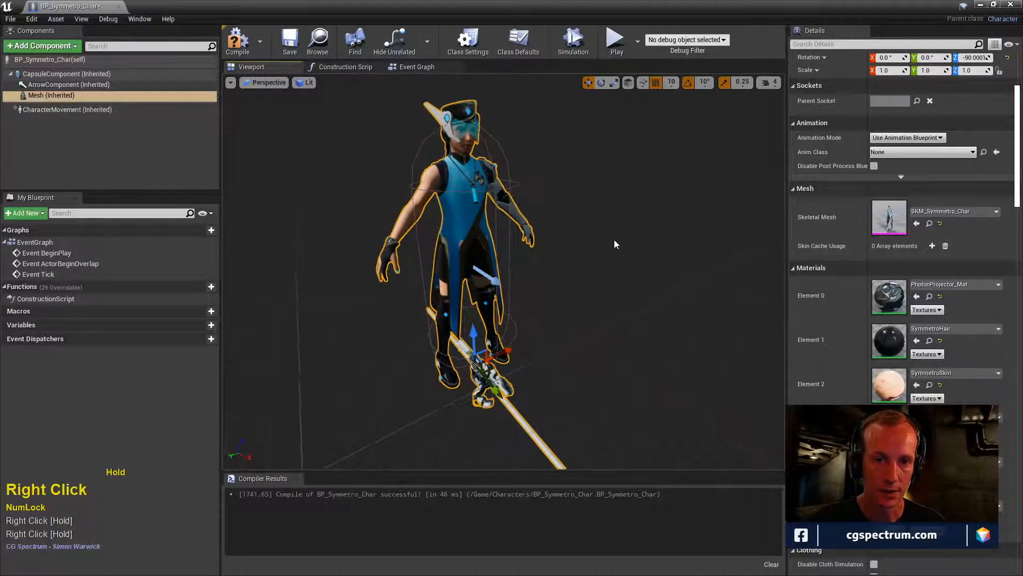
- Increase the capsule component's half height to about 96.7, then compile and save the Blueprint
click(515, 328)
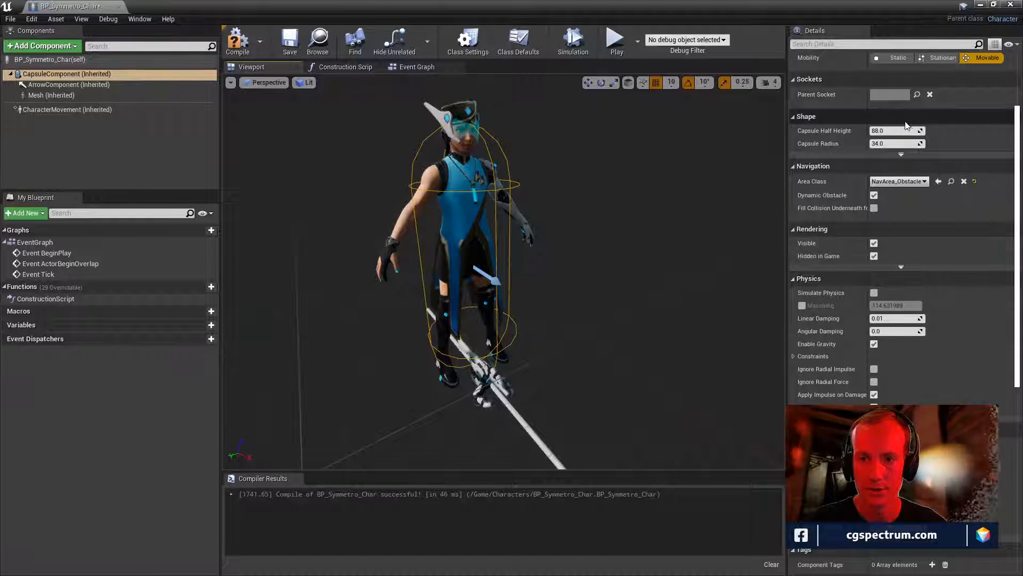
drag(897, 130, 901, 131)
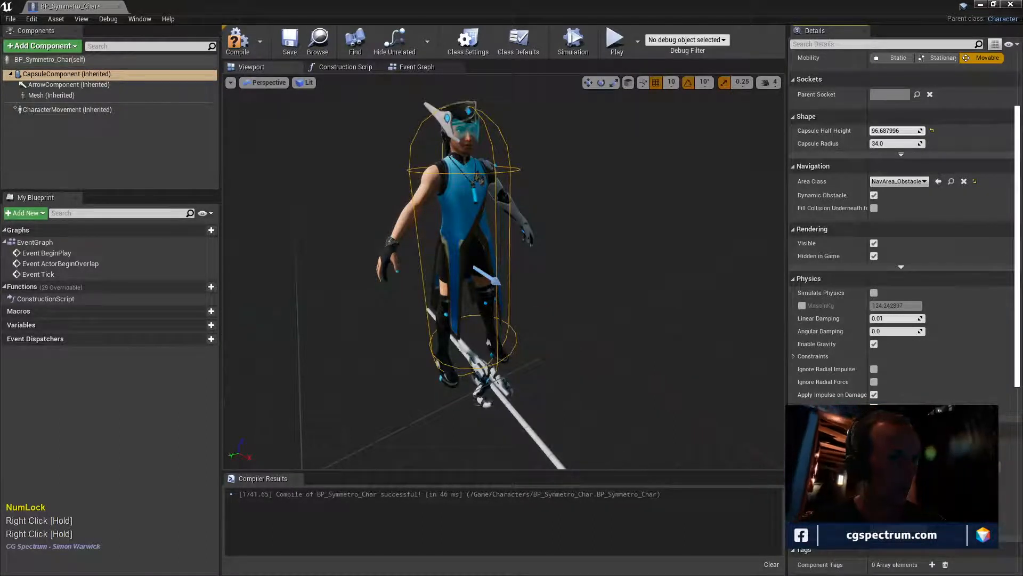
click(66, 74)
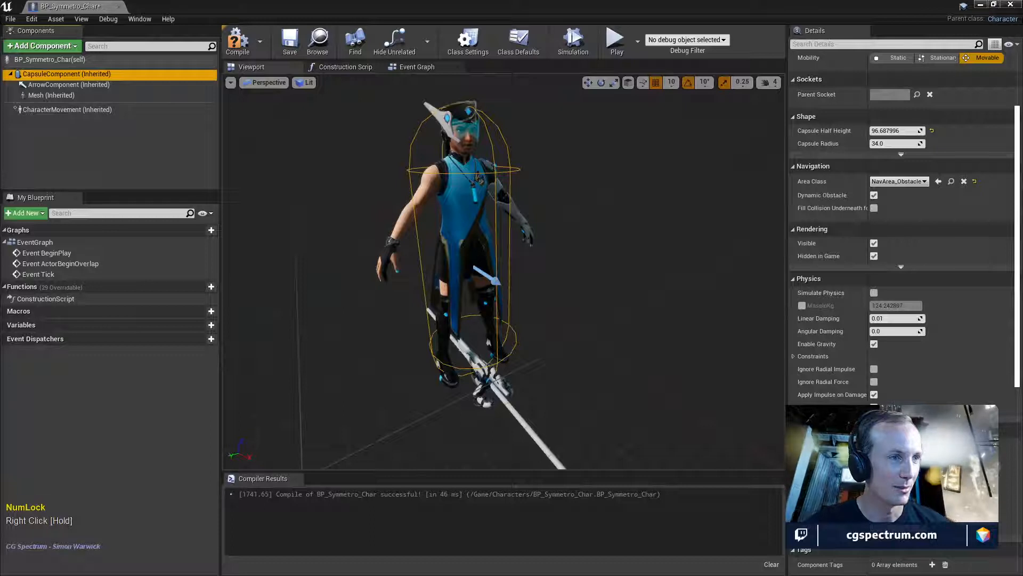
scroll(504, 272, up, 3)
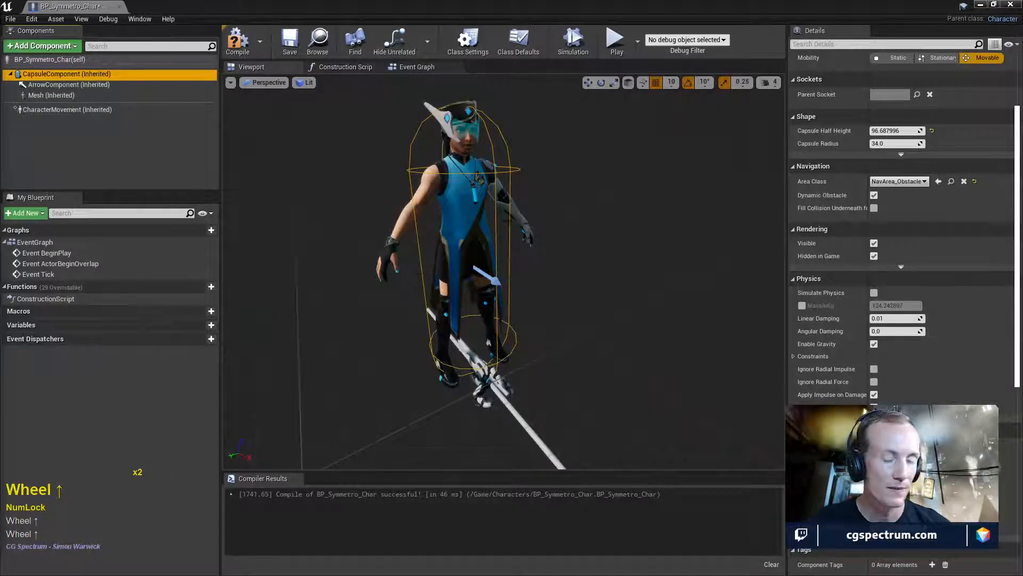
double_click(606, 4)
double_click(422, 18)
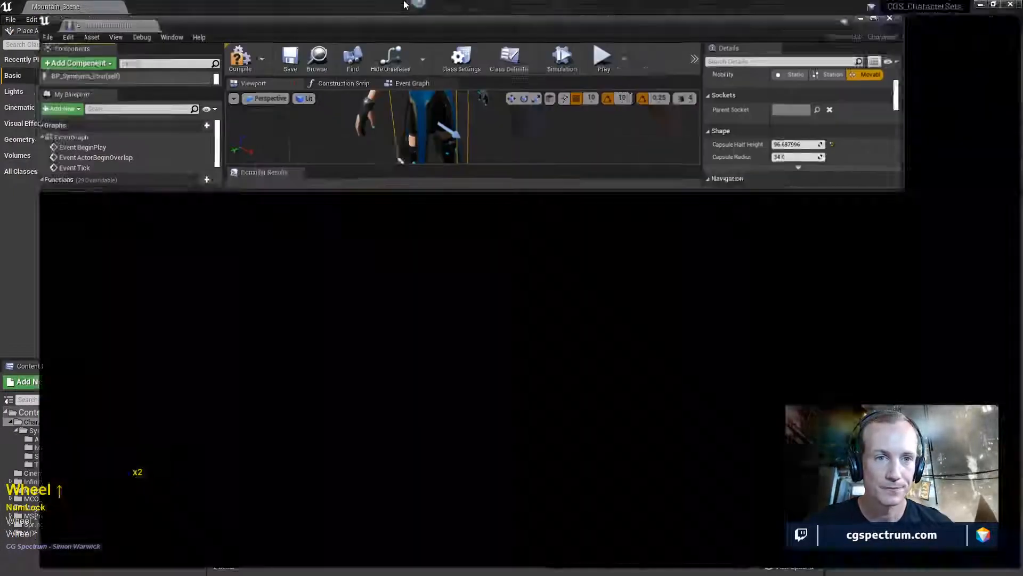
click(249, 48)
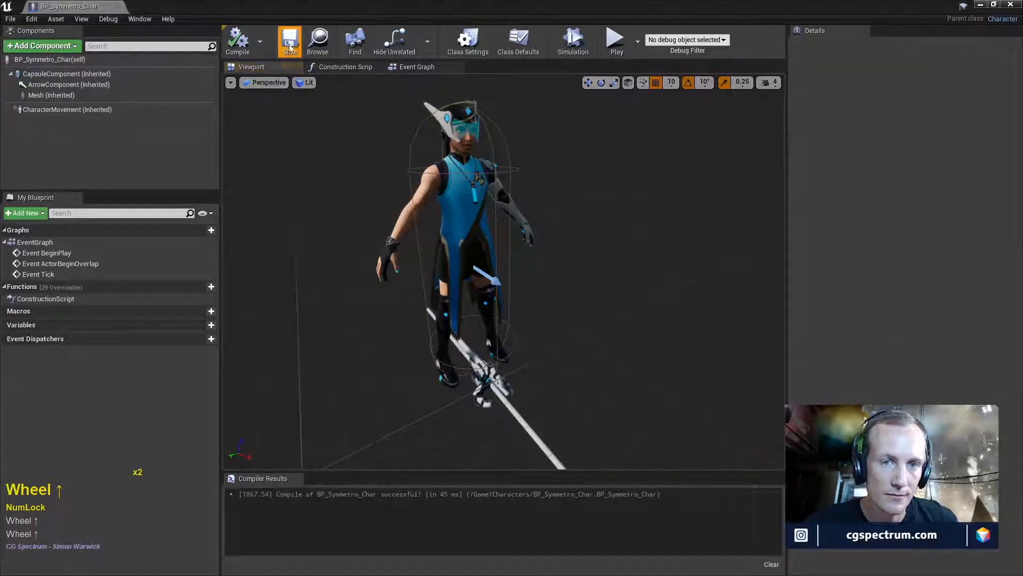
right_drag(583, 297, 607, 298)
mouse_move(511, 340)
right_down()
mouse_move(469, 336)
mouse_move(511, 341)
right_up()
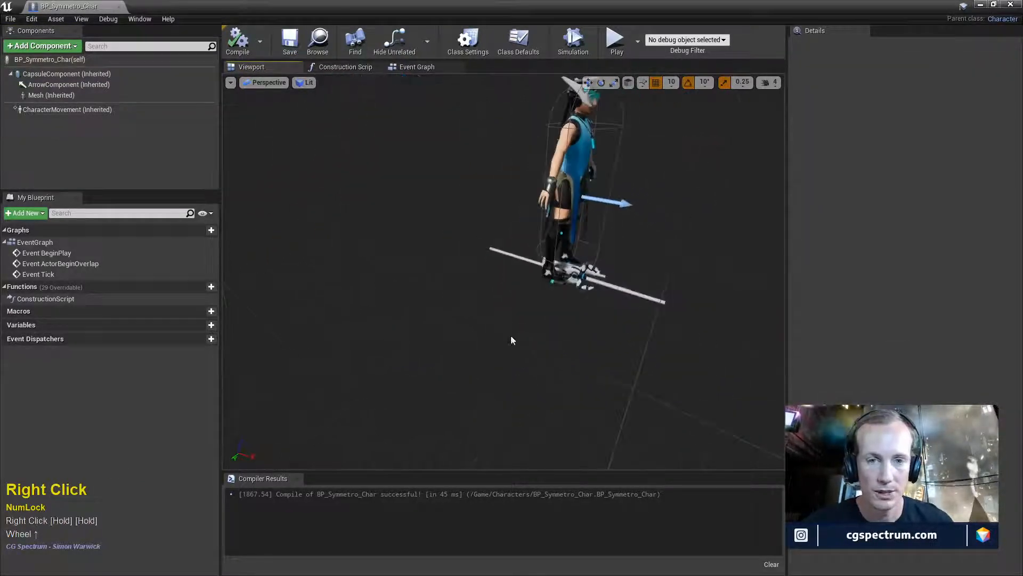
click(416, 67)
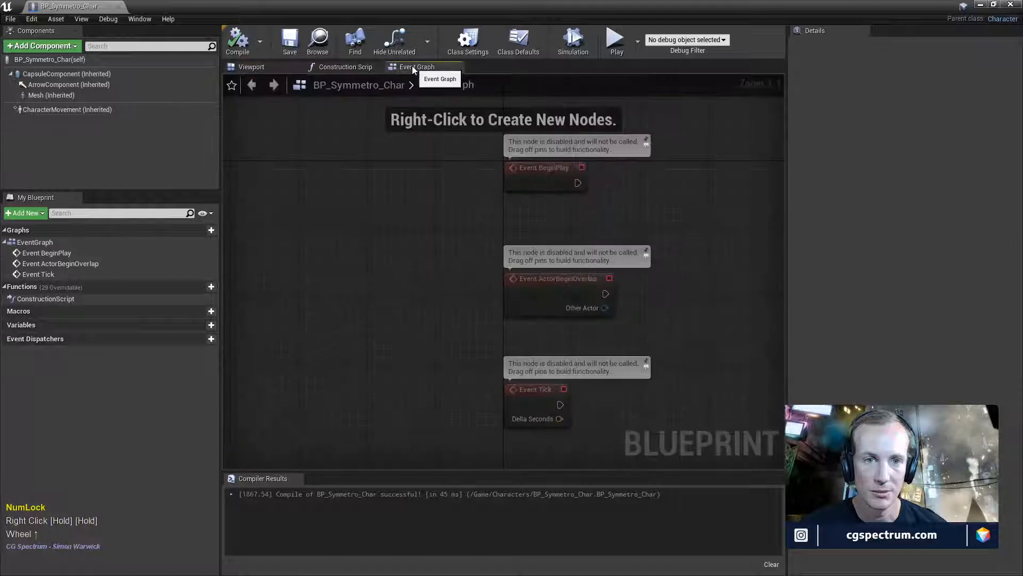
right_drag(654, 248, 550, 251)
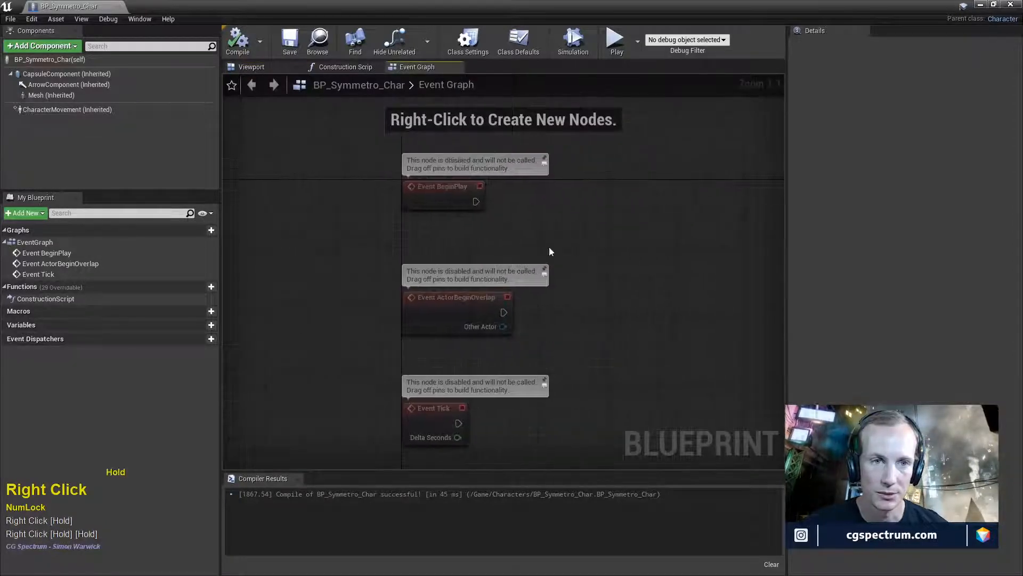
click(276, 66)
right_drag(686, 222, 717, 223)
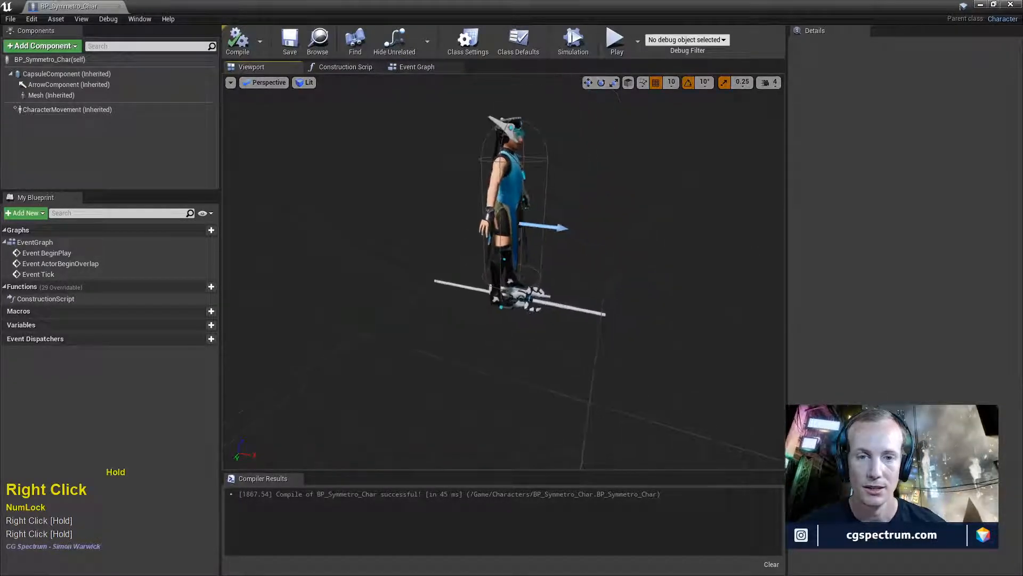
- Assign AB_Symmetro_Char as the Anim Class of the Mesh component, then compile and save the Blueprint
click(47, 97)
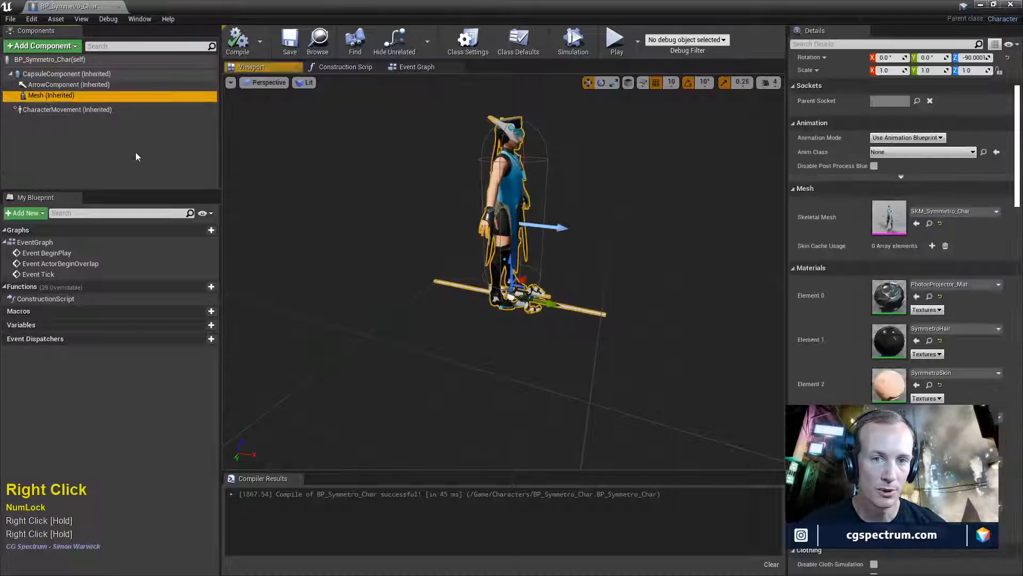
scroll(906, 250, up, 3)
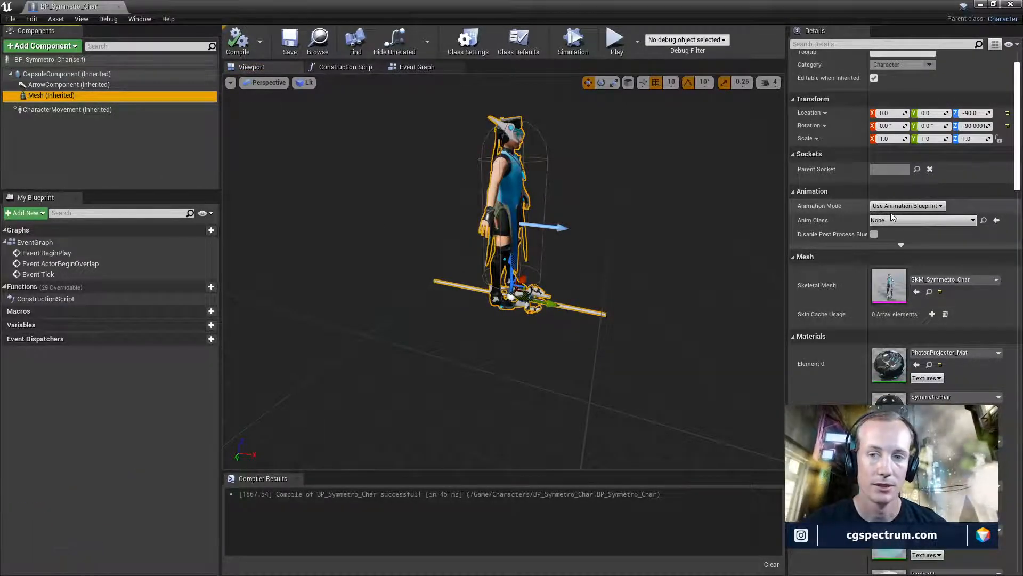
click(896, 208)
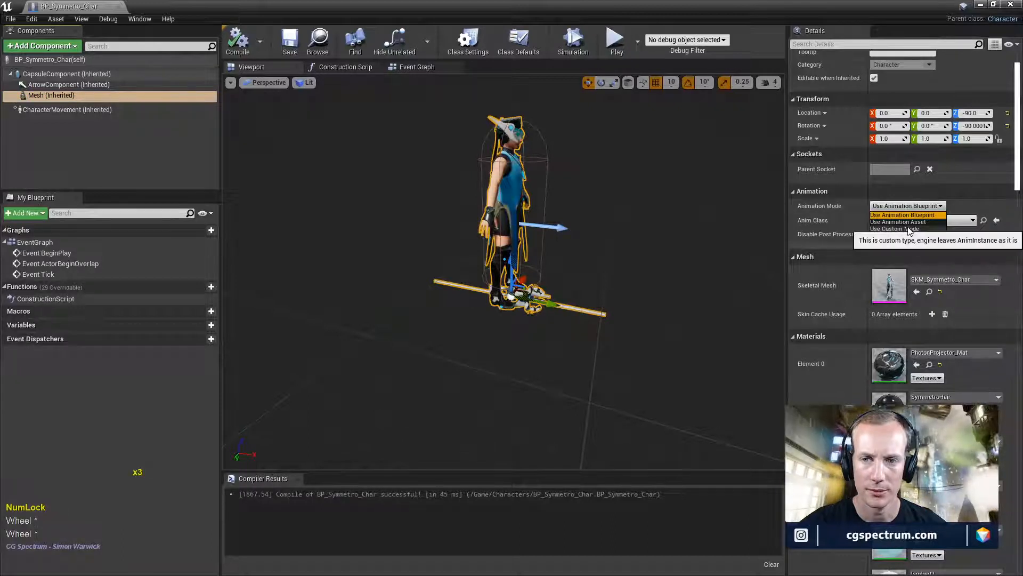
click(827, 205)
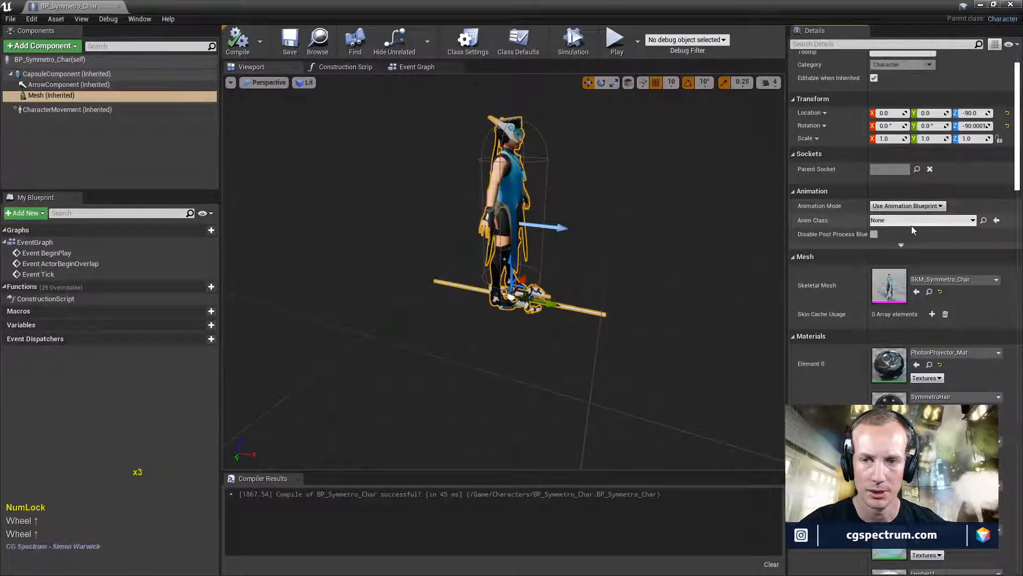
click(909, 221)
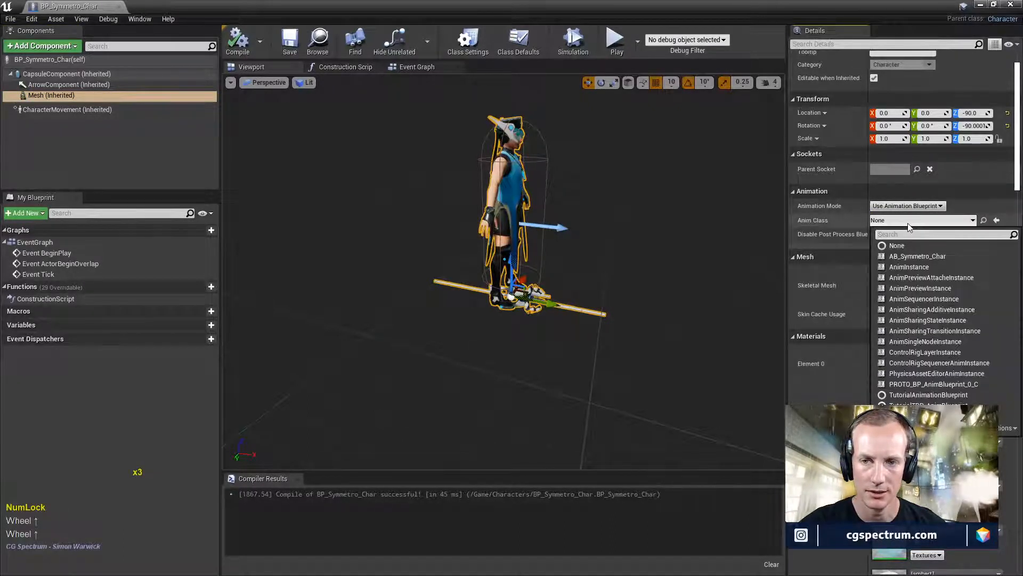
click(918, 258)
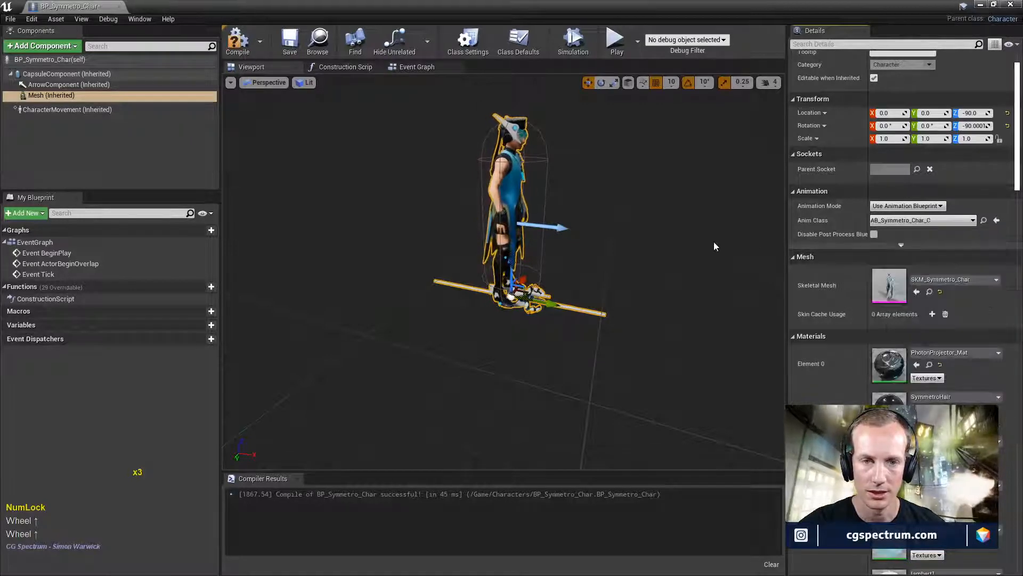
right_drag(699, 244, 731, 236)
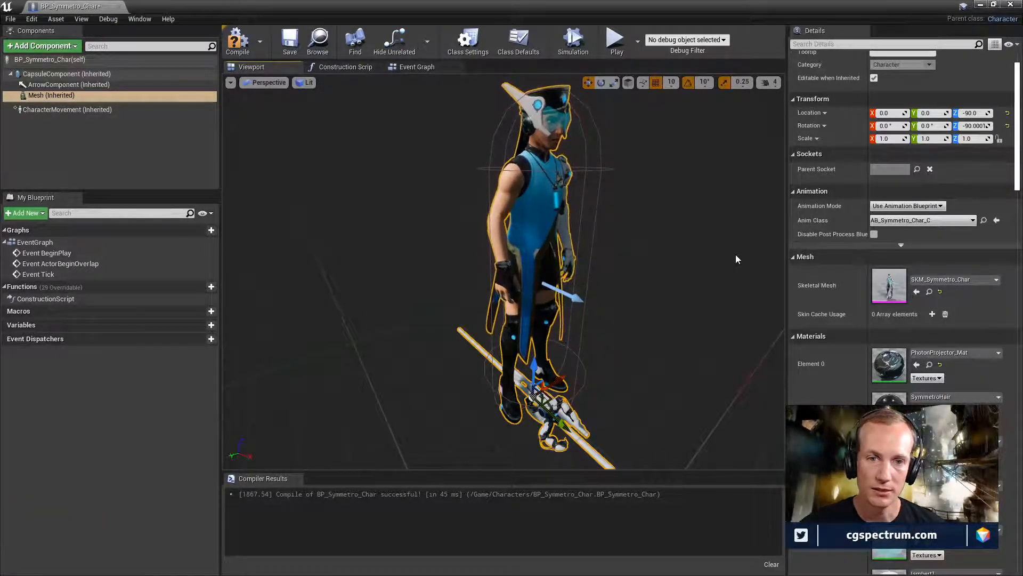
click(237, 41)
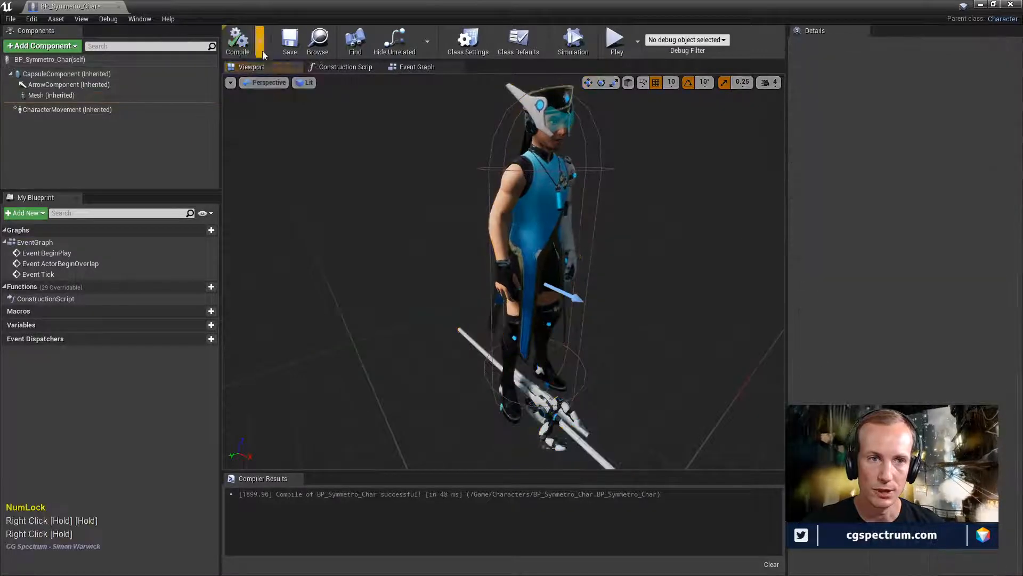
click(290, 41)
right_drag(381, 208, 381, 208)
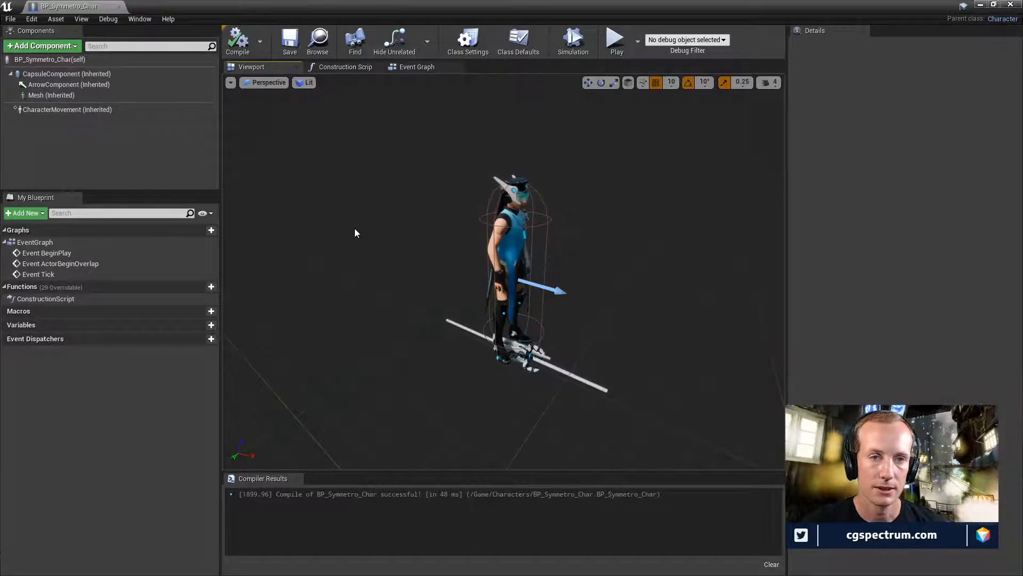
- Close the Blueprint, enlarge the Content Browser and reopen BP_Symmetro_Char from the Characters folder in the full Blueprint editor
click(118, 7)
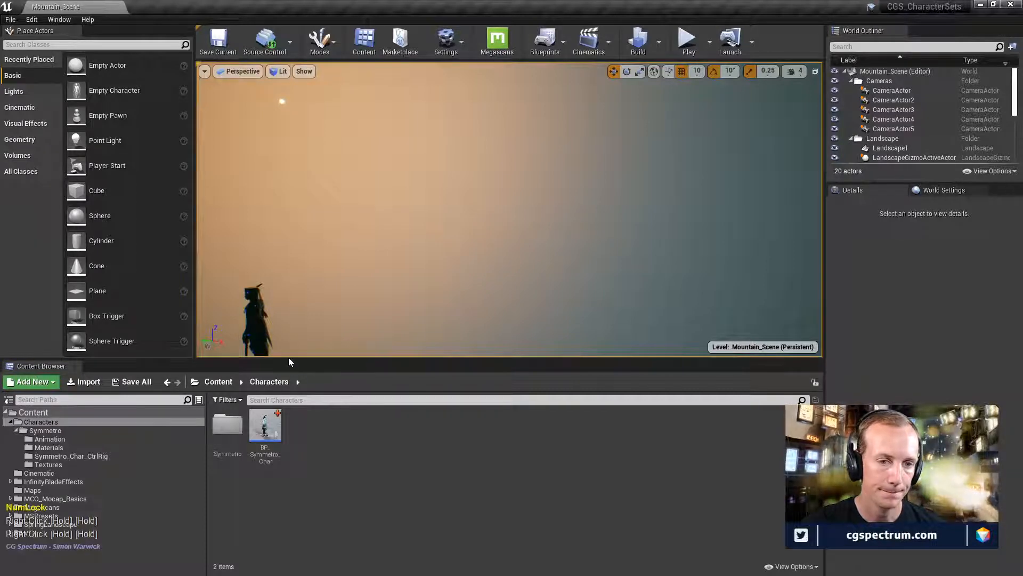
drag(289, 360, 286, 312)
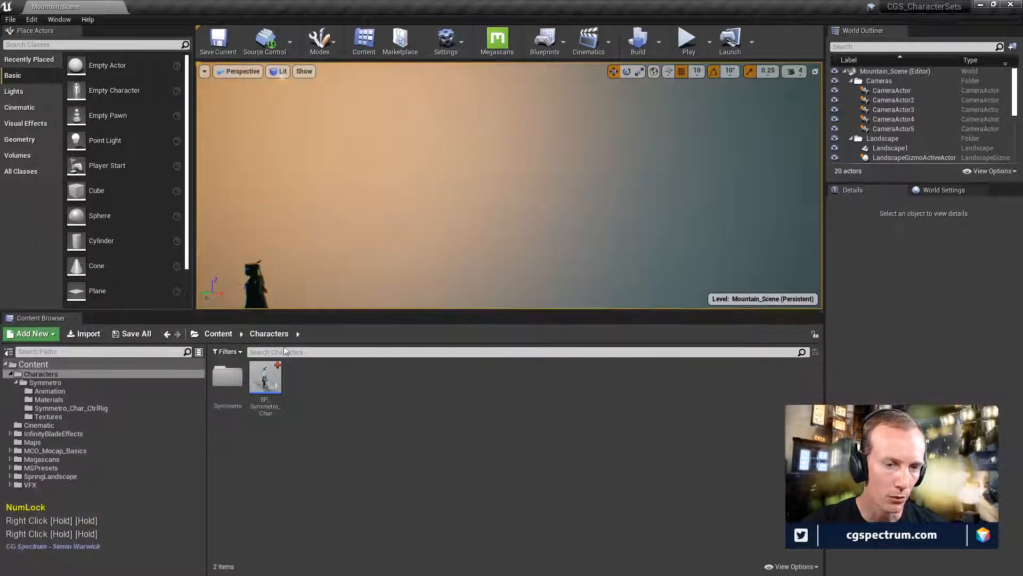
double_click(266, 379)
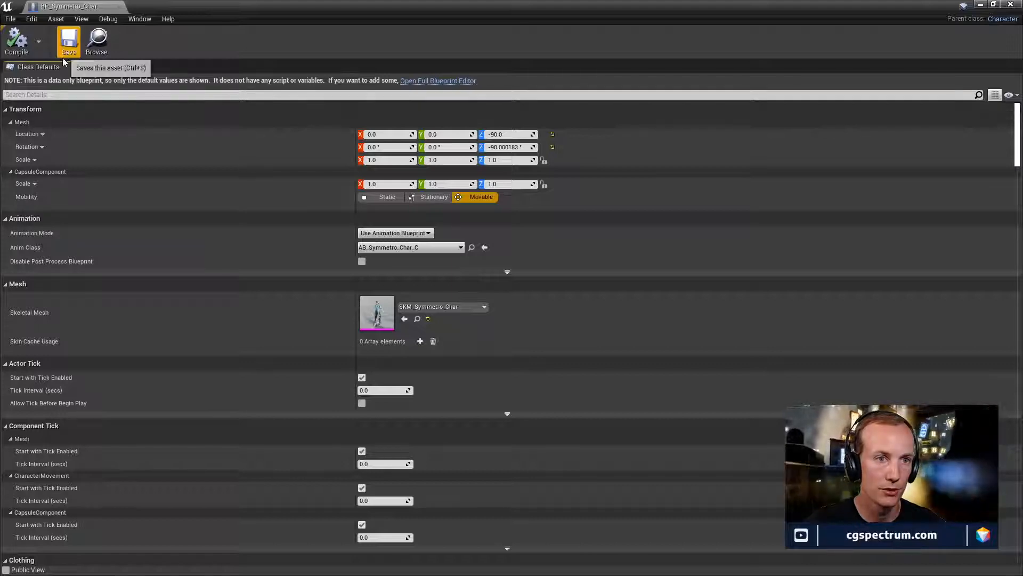
double_click(420, 81)
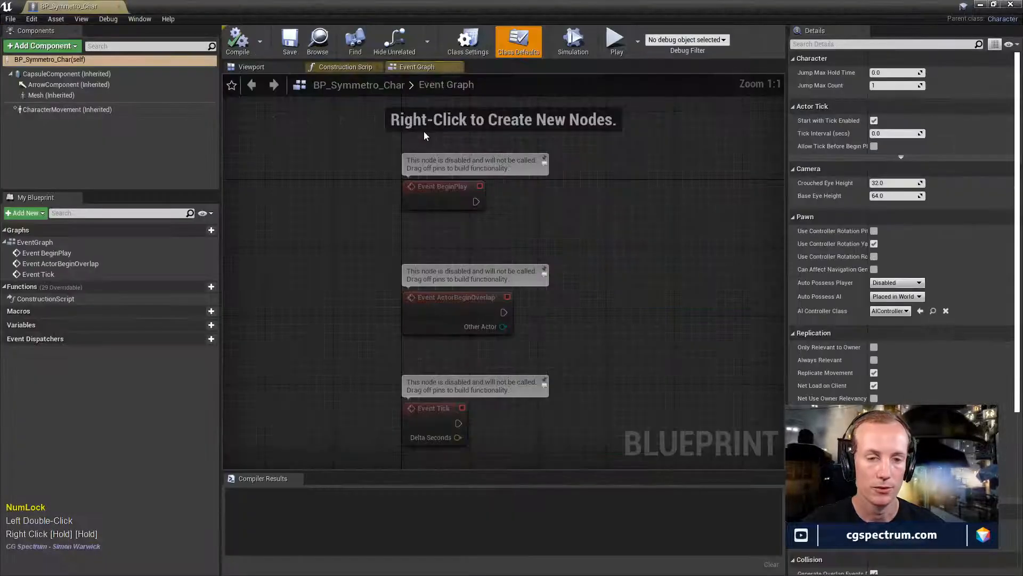
right_drag(555, 237, 589, 249)
scroll(604, 254, down, 2)
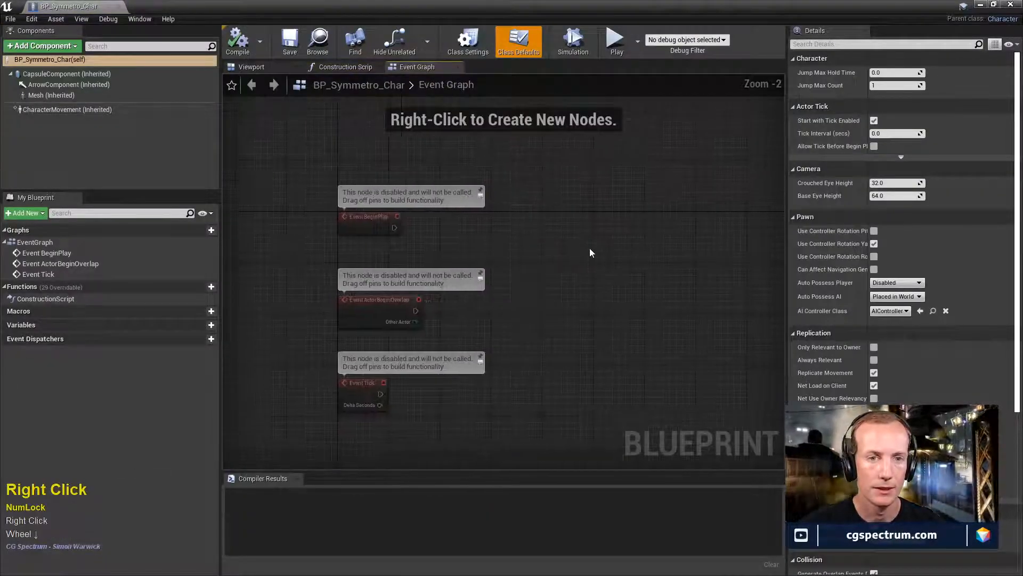
right_drag(657, 256, 622, 231)
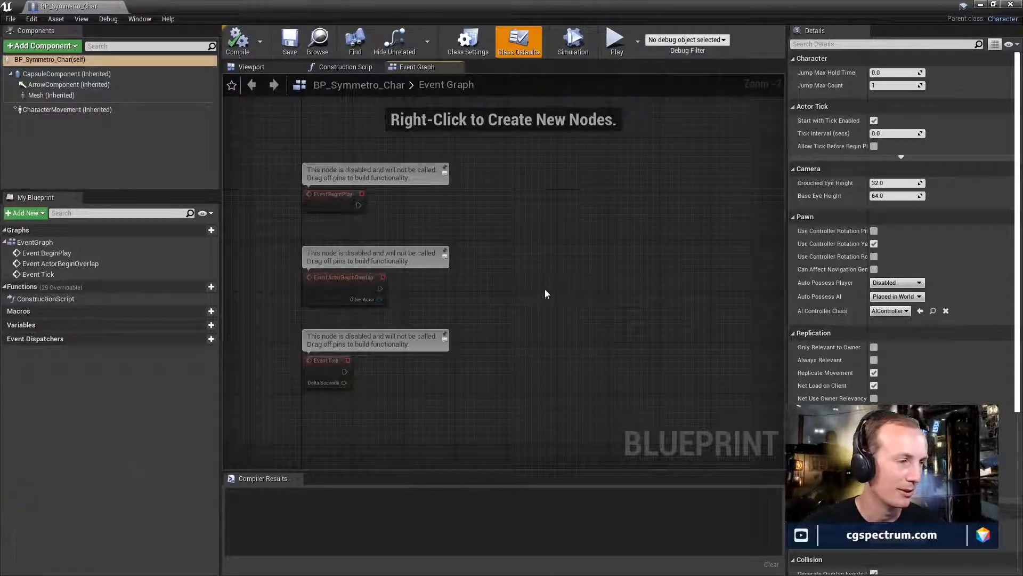
right_drag(569, 286, 562, 255)
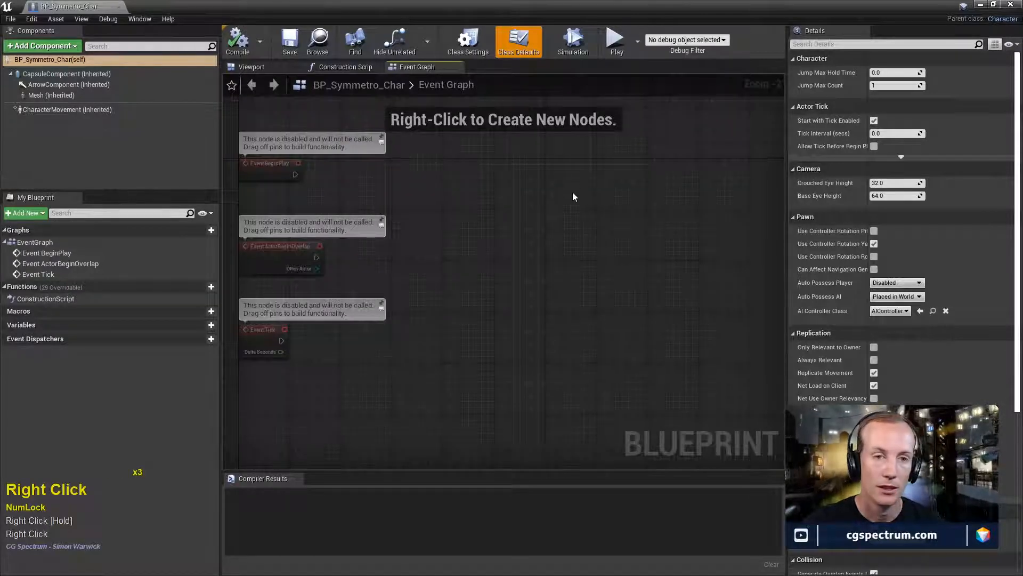
right_drag(562, 210, 606, 247)
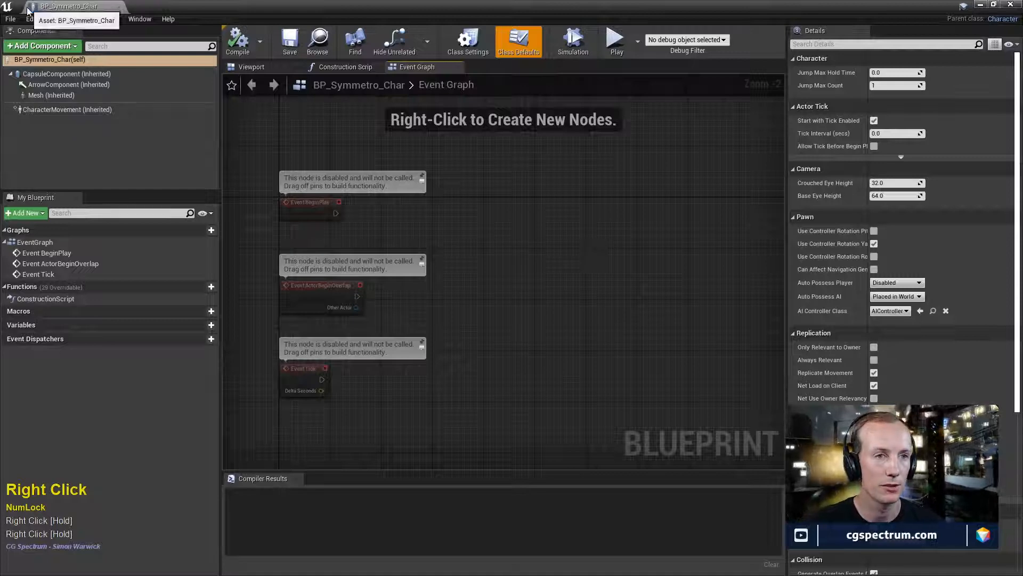
- Uncover the main level editor behind the Blueprint window and open the Project Settings
drag(269, 6, 296, 68)
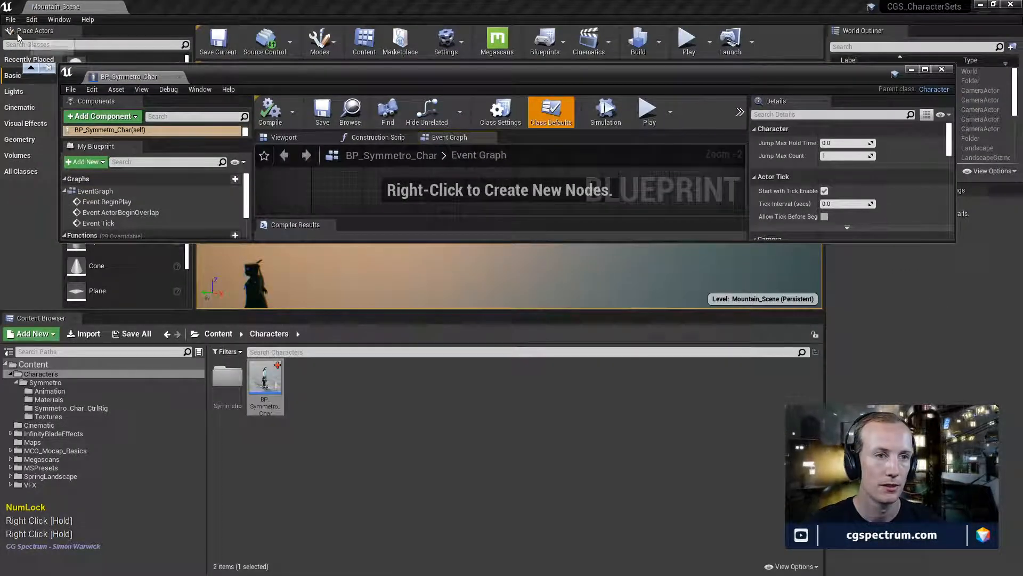
click(10, 19)
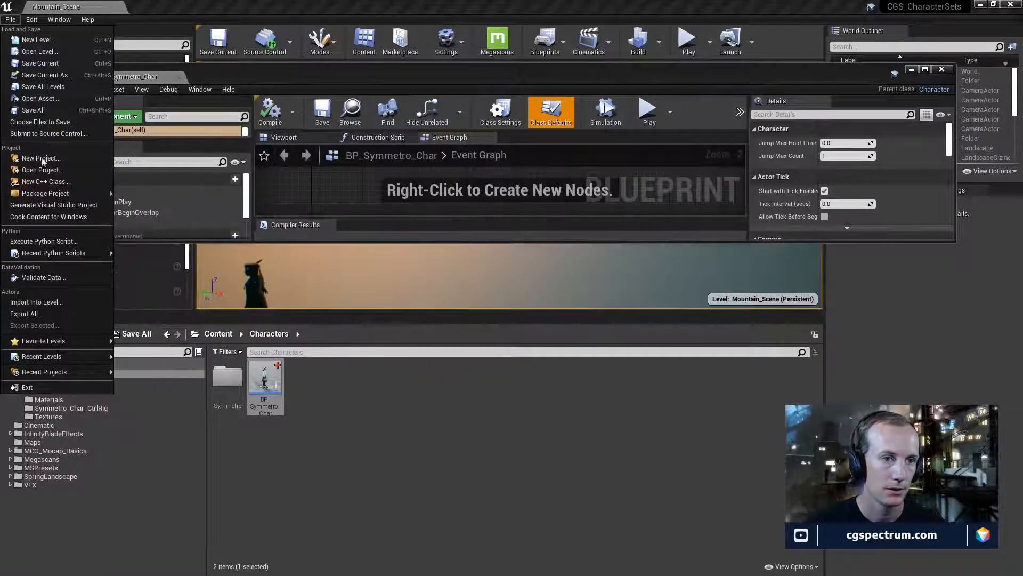
mouse_move(59, 198)
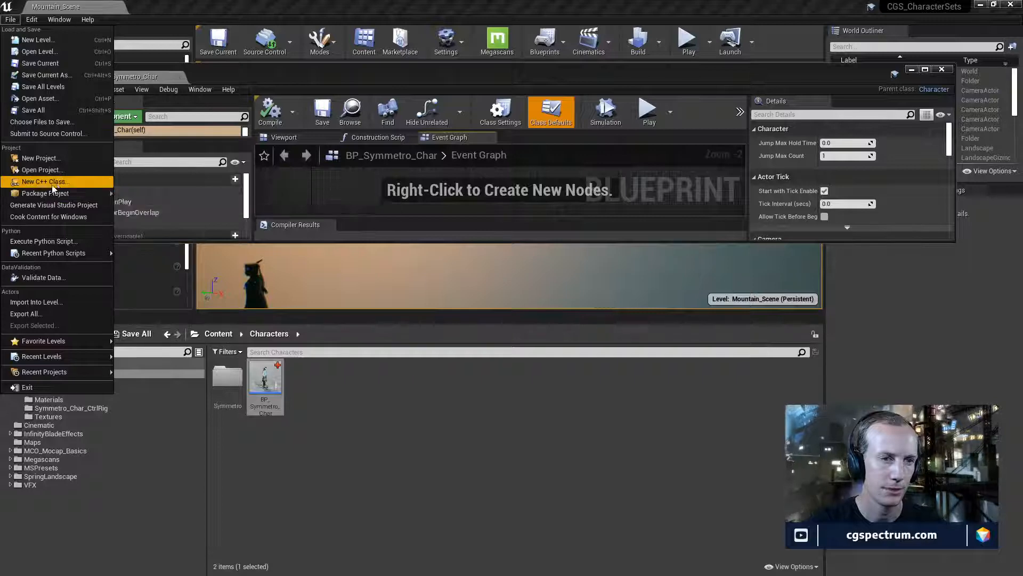
mouse_move(32, 19)
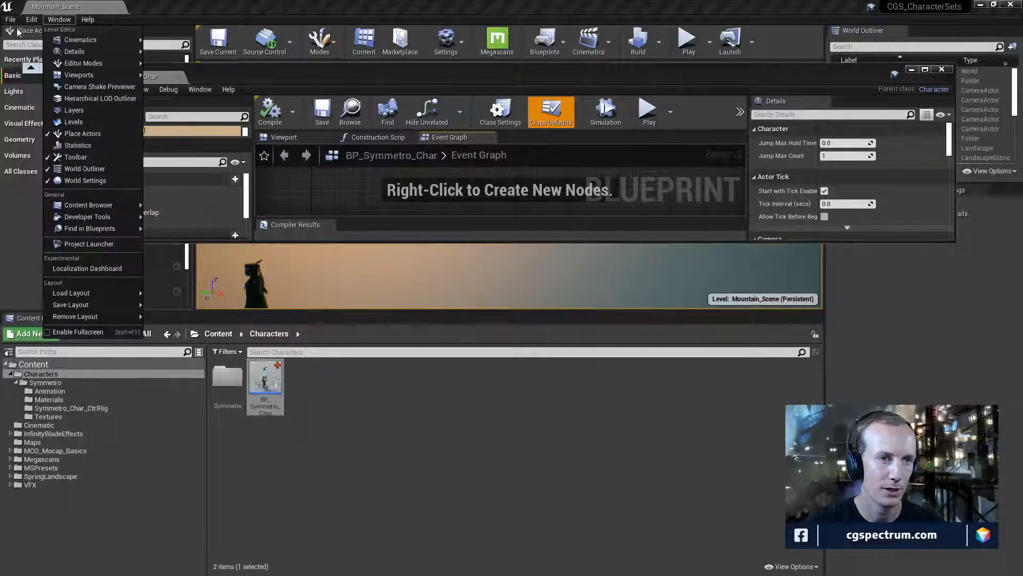
click(62, 173)
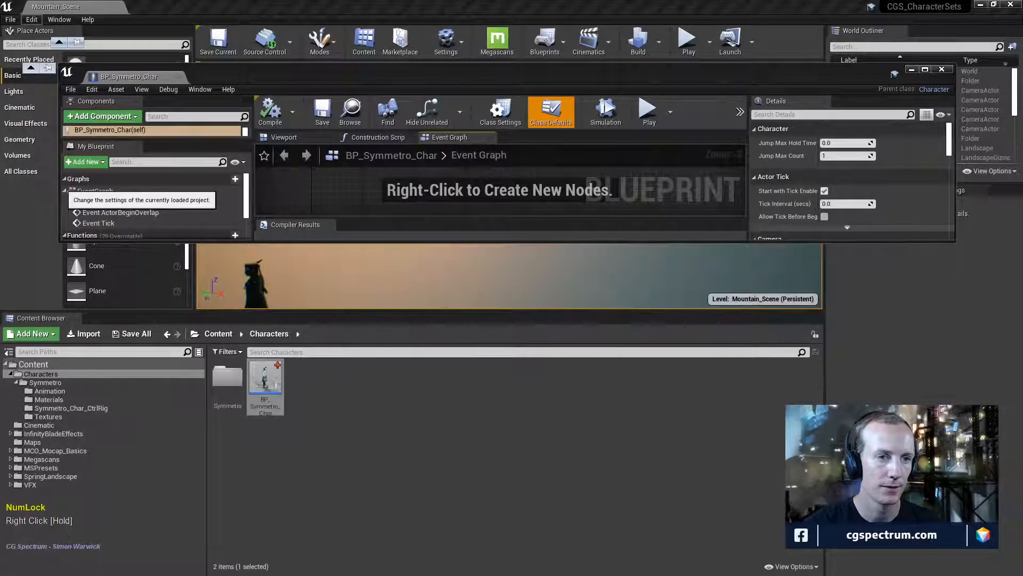
- Open the Engine Input category of the Project Settings
scroll(156, 319, down, 4)
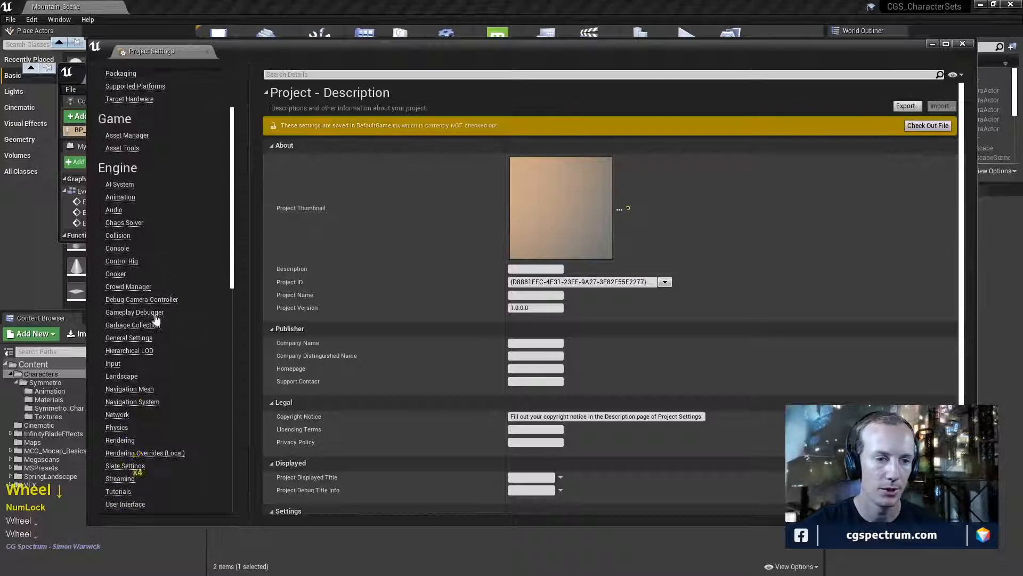
scroll(156, 319, down, 2)
click(114, 278)
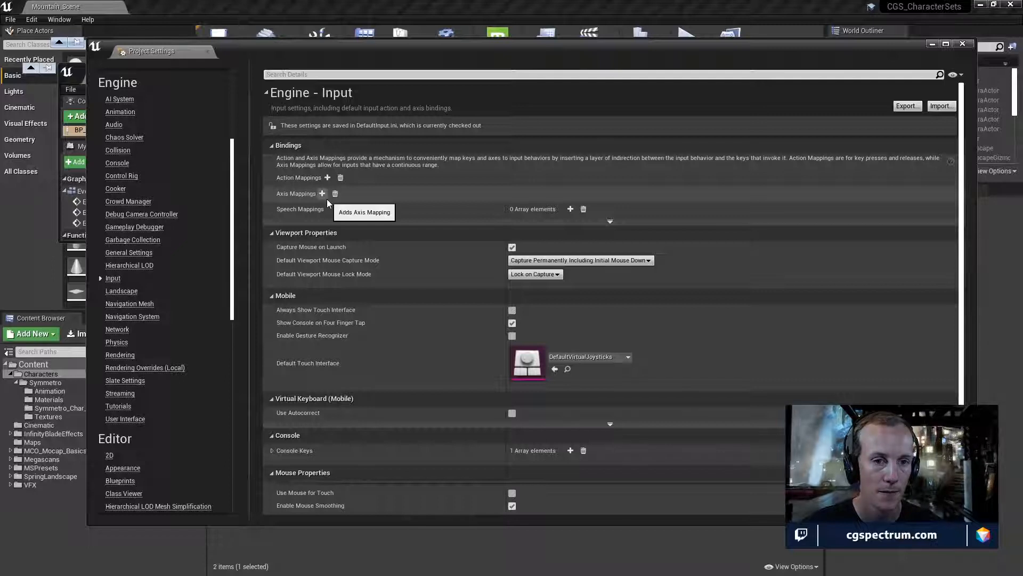
click(327, 178)
key(Num_Lock)
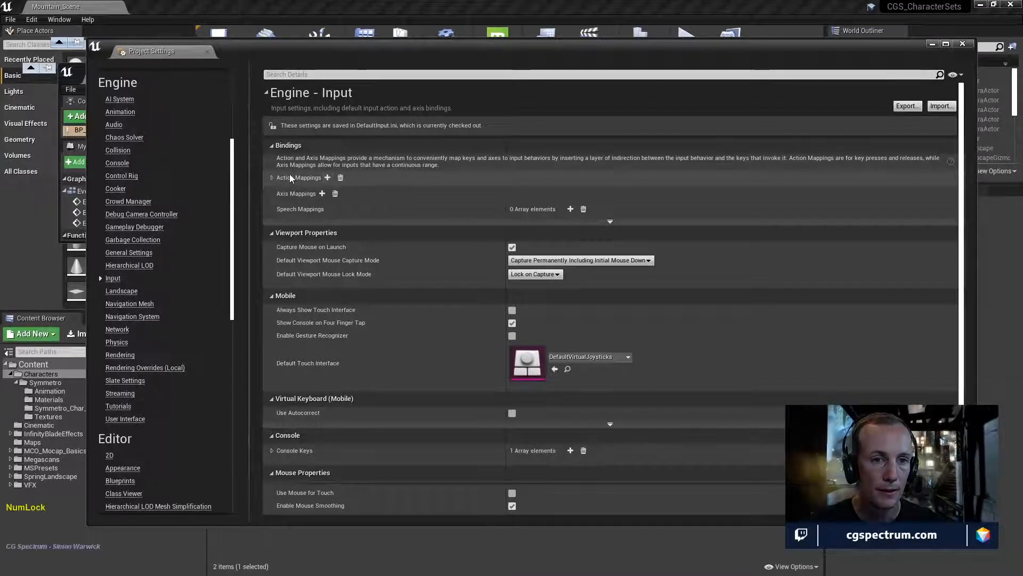
click(272, 177)
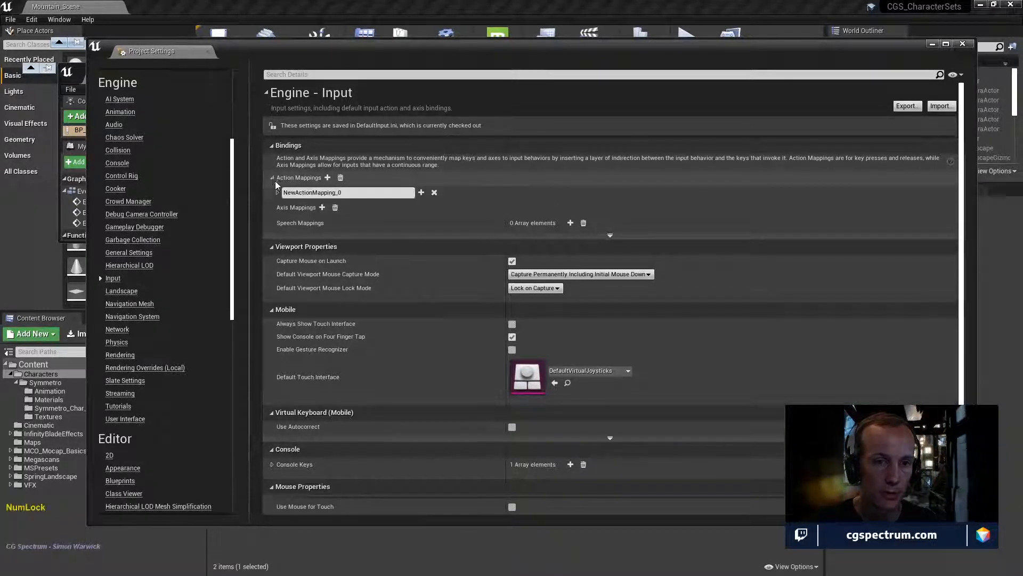
click(434, 192)
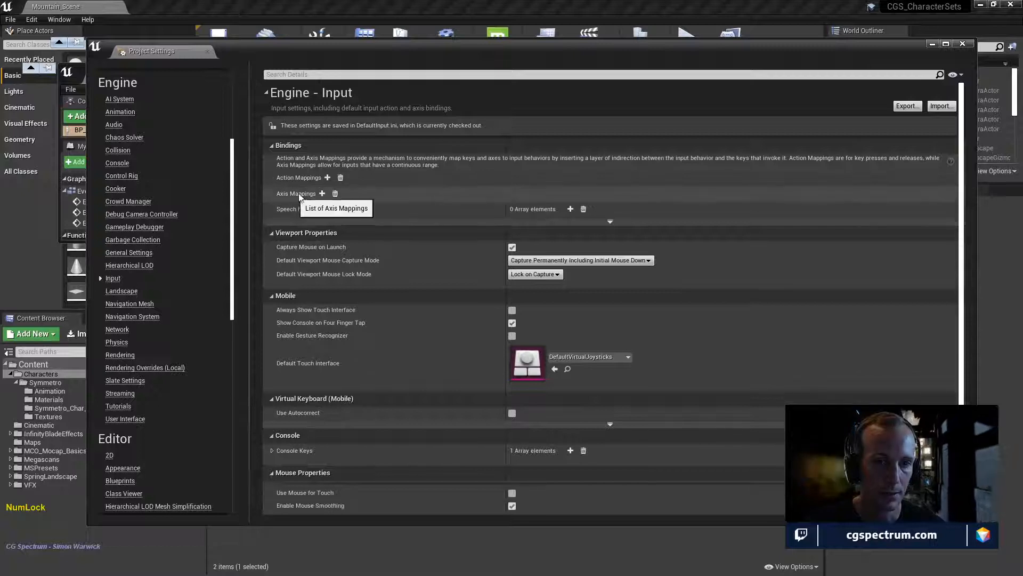
- Add an axis mapping in the input bindings and name it Look_Up
click(323, 194)
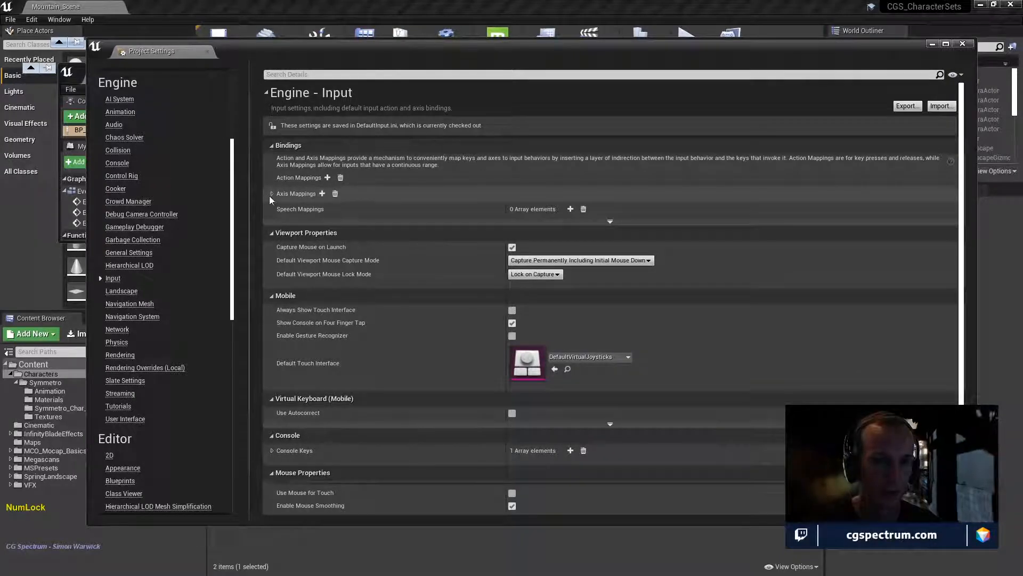
click(272, 194)
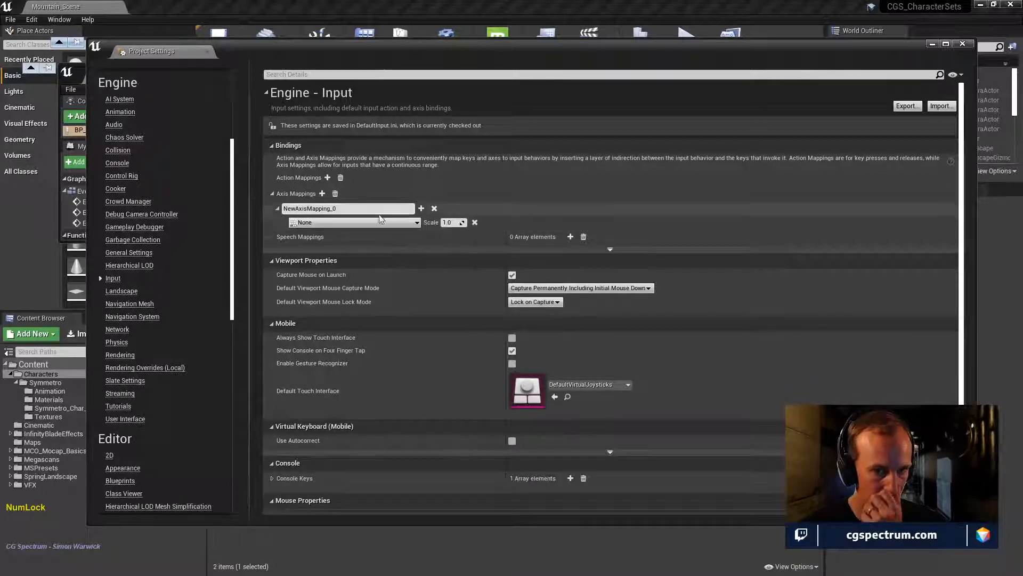
click(349, 209)
double_click(348, 210)
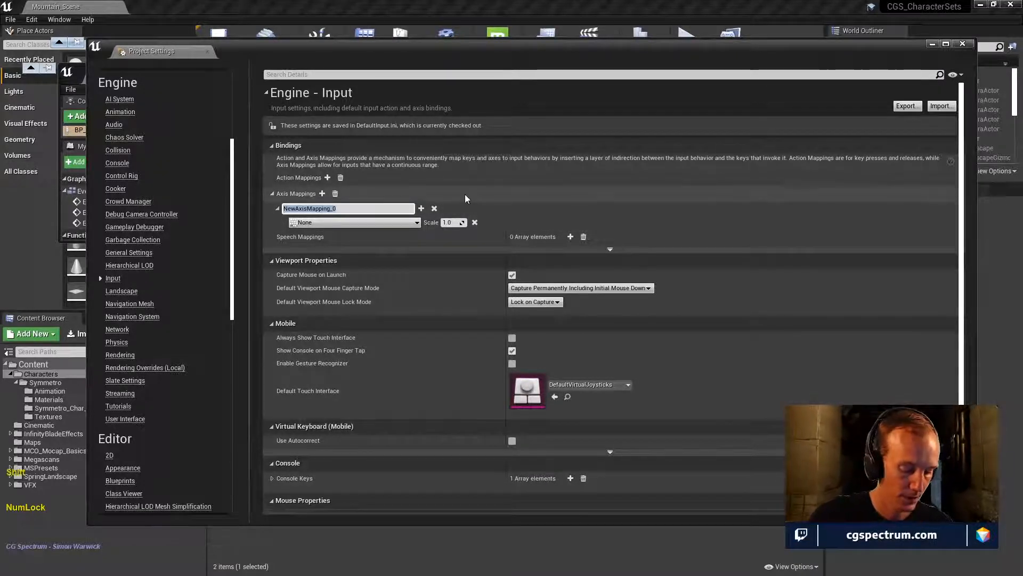
text(Look_up)
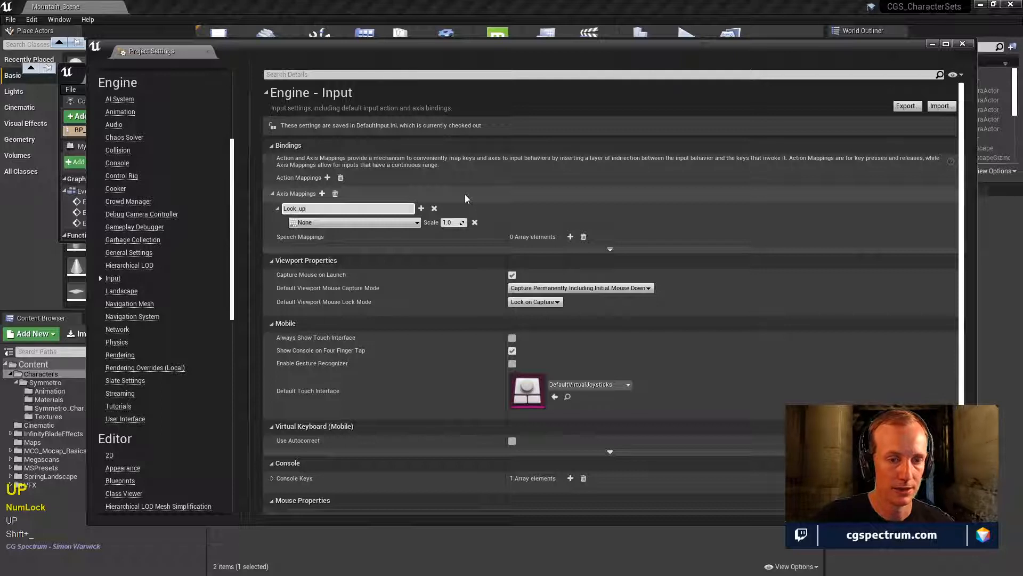
key(Left)
key(Left)
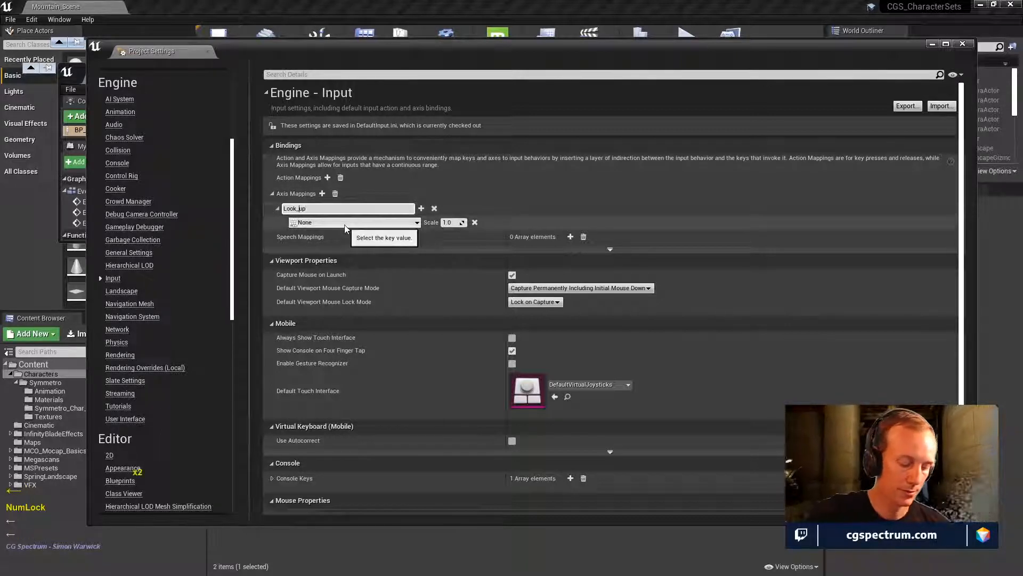
key(Delete)
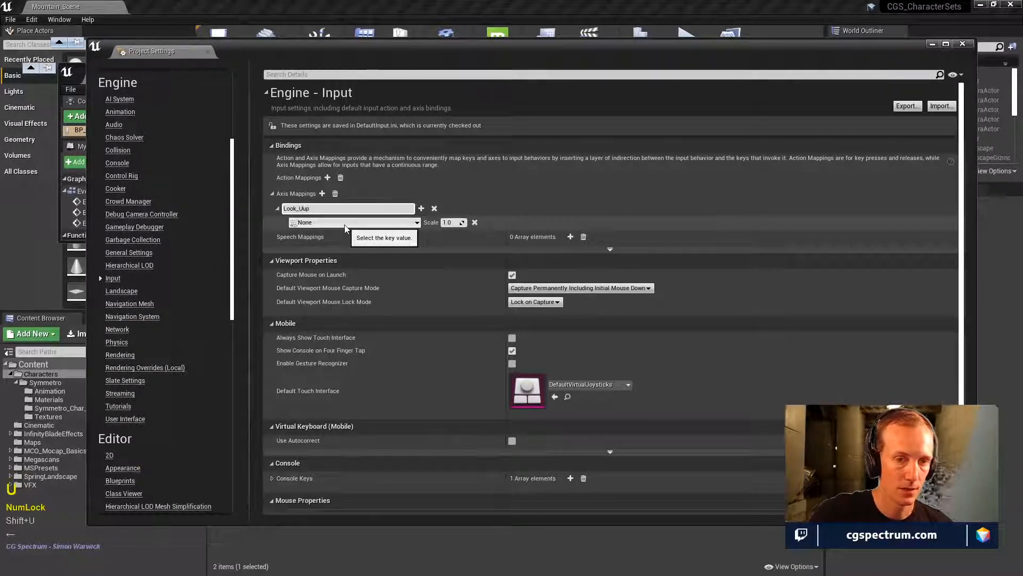
text(U)
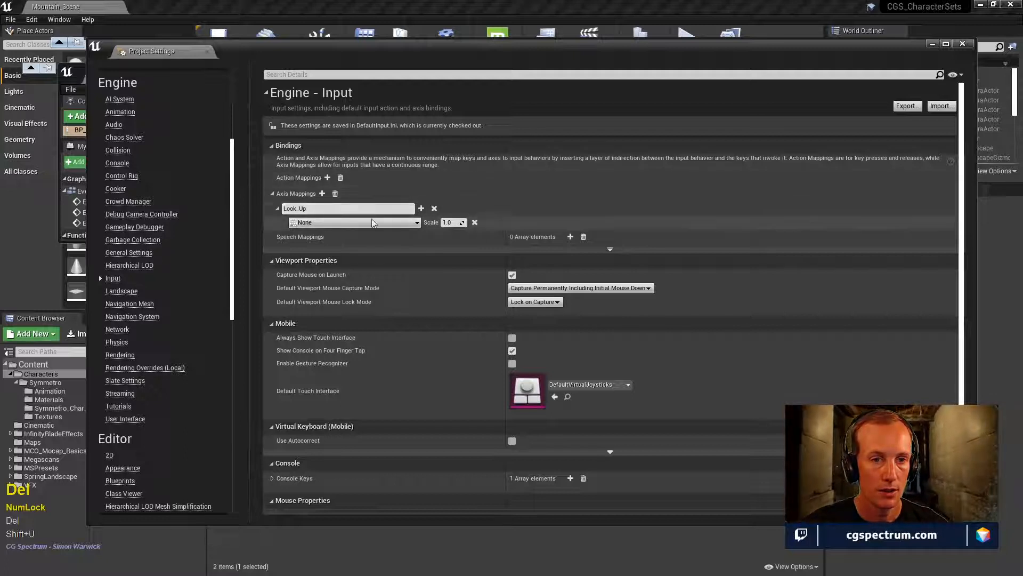
- Assign Mouse Y as the input of the Look_Up axis mapping
click(371, 224)
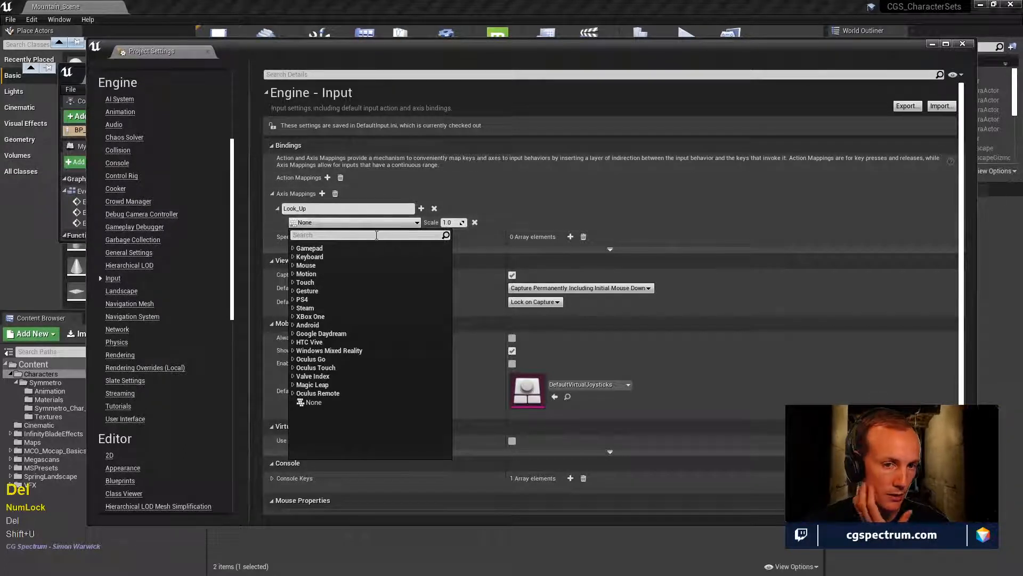
click(305, 265)
key(Num_Lock)
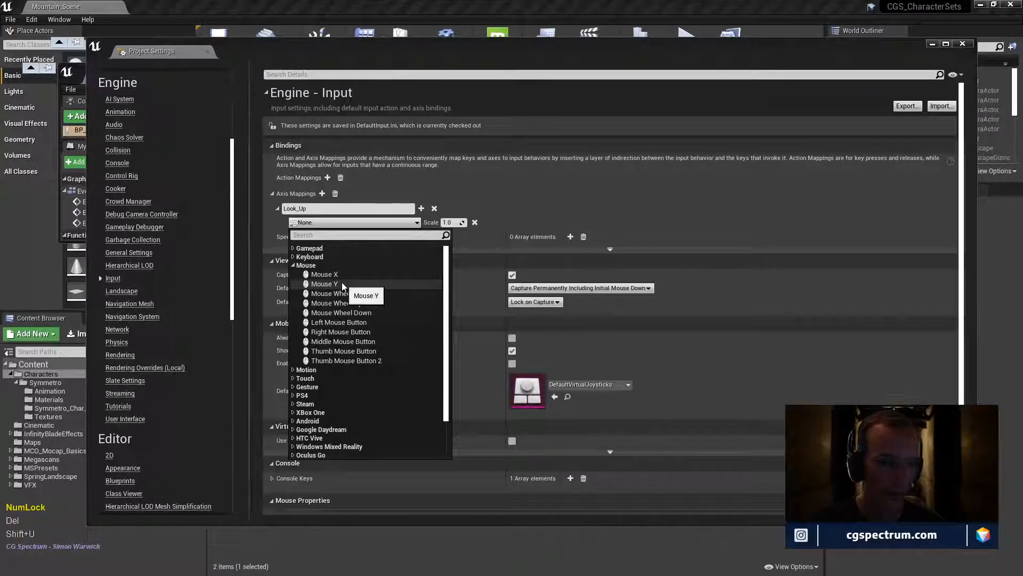
click(342, 284)
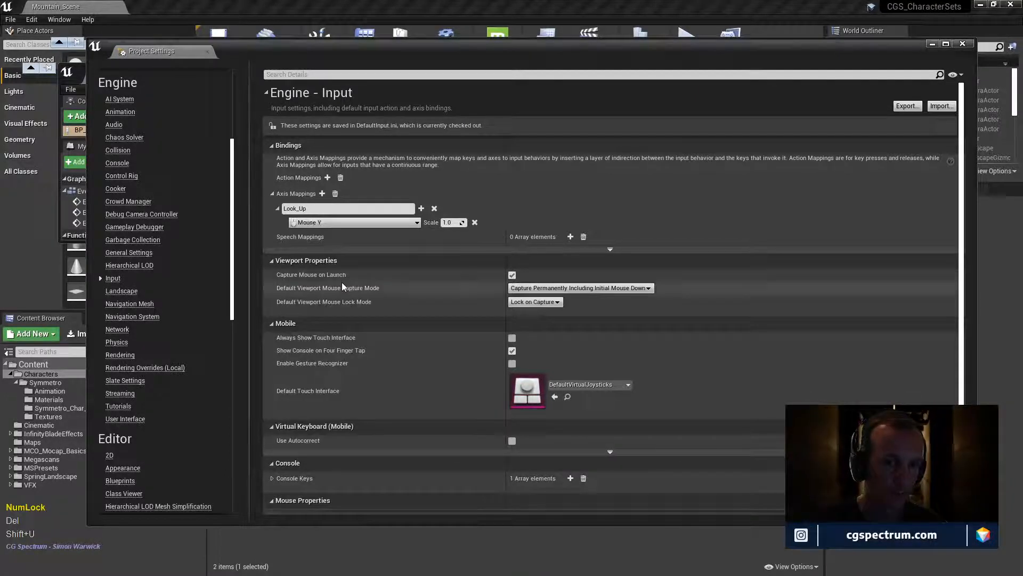
- Add a second axis mapping named Look_Right and assign Mouse X to it
click(322, 193)
click(347, 237)
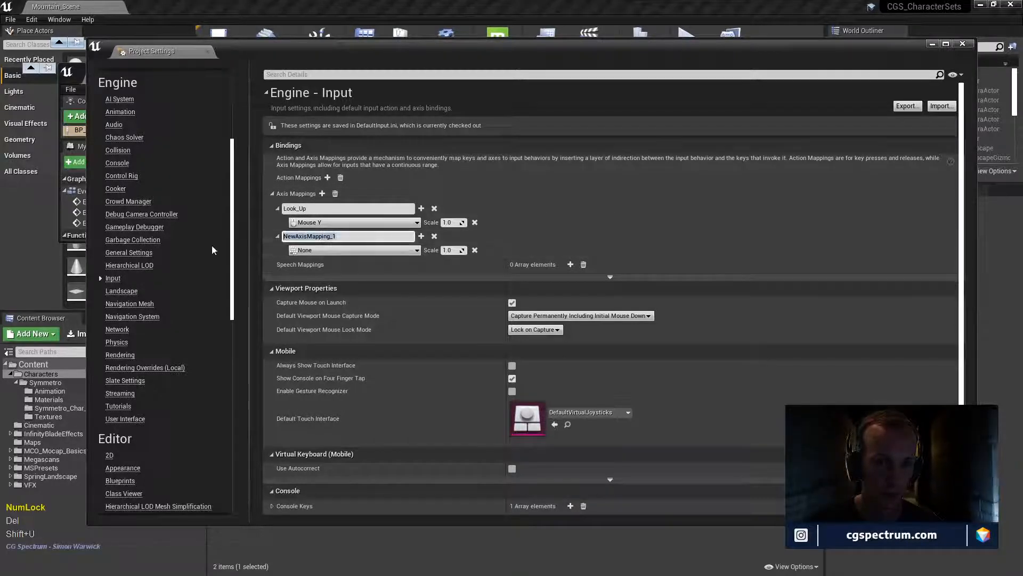
text(L)
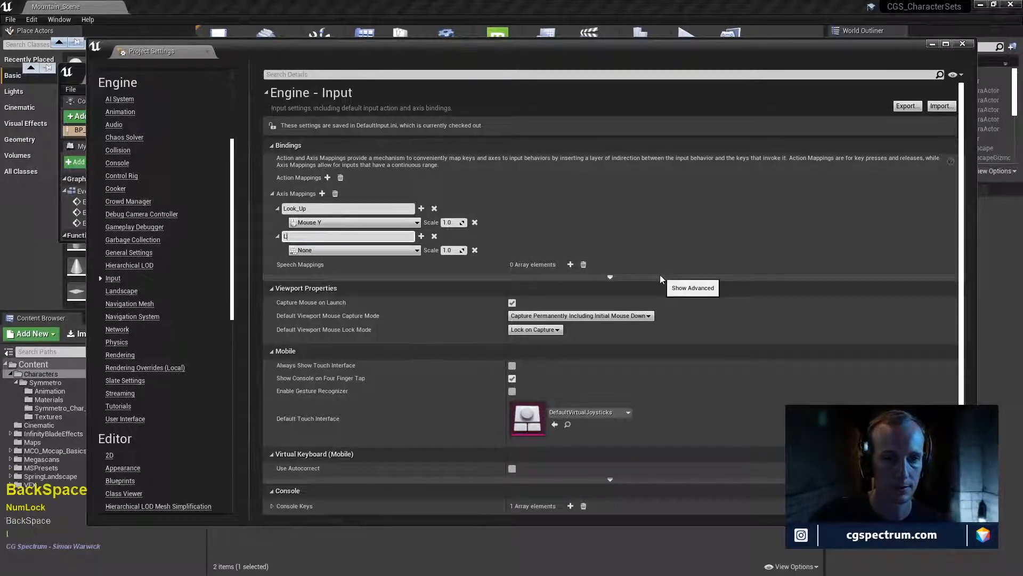
text(ook_Right)
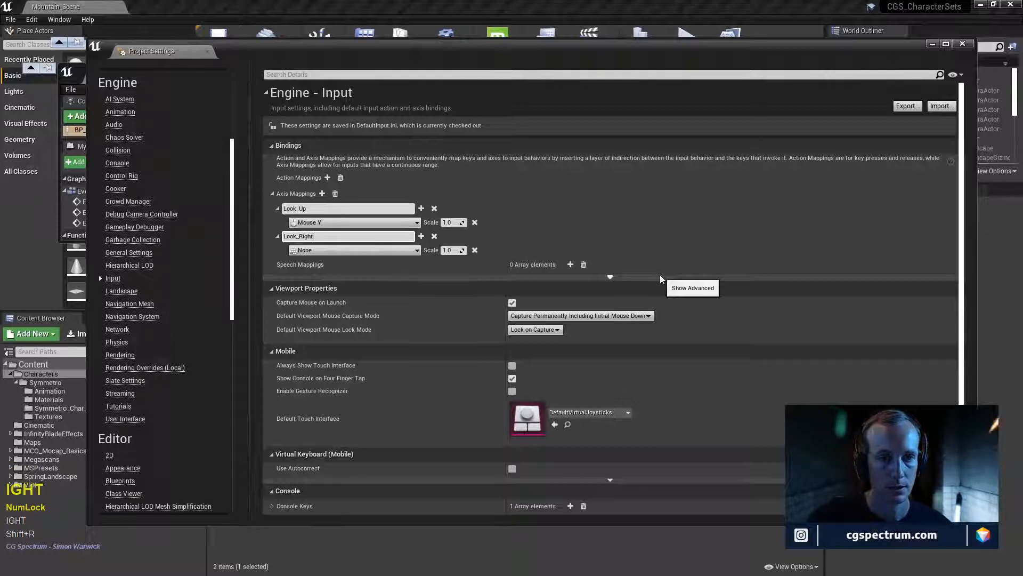
click(392, 250)
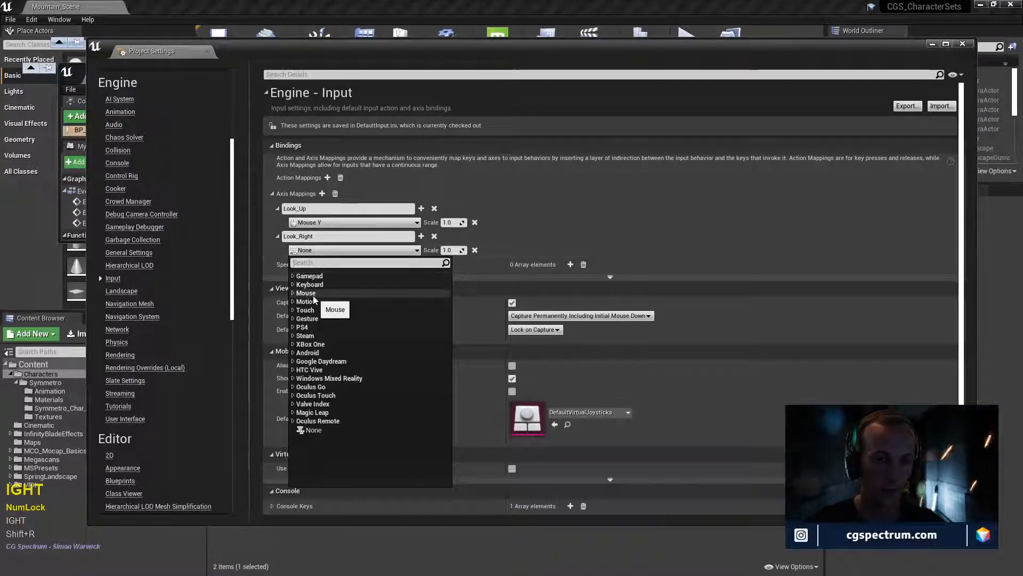
click(294, 293)
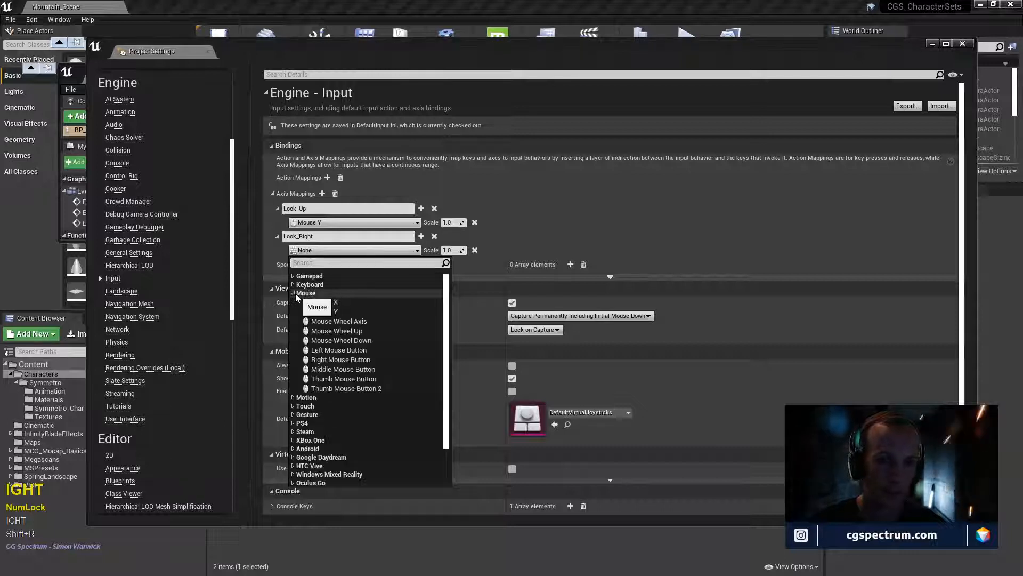
click(336, 302)
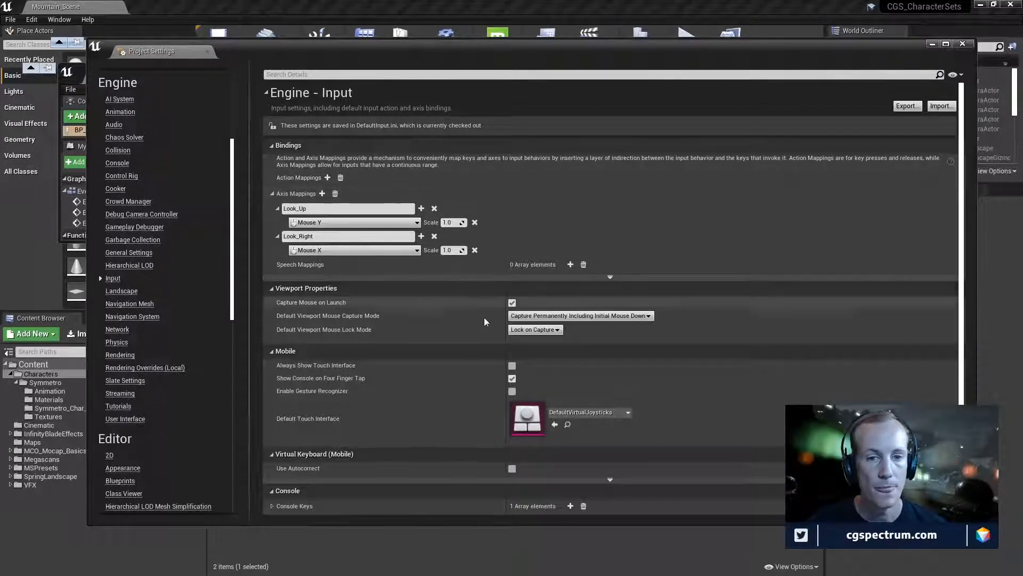
- Close the Project Settings, maximize the BP_Symmetro_Char Blueprint window and bring an empty area of the Event Graph into view
click(964, 43)
double_click(618, 69)
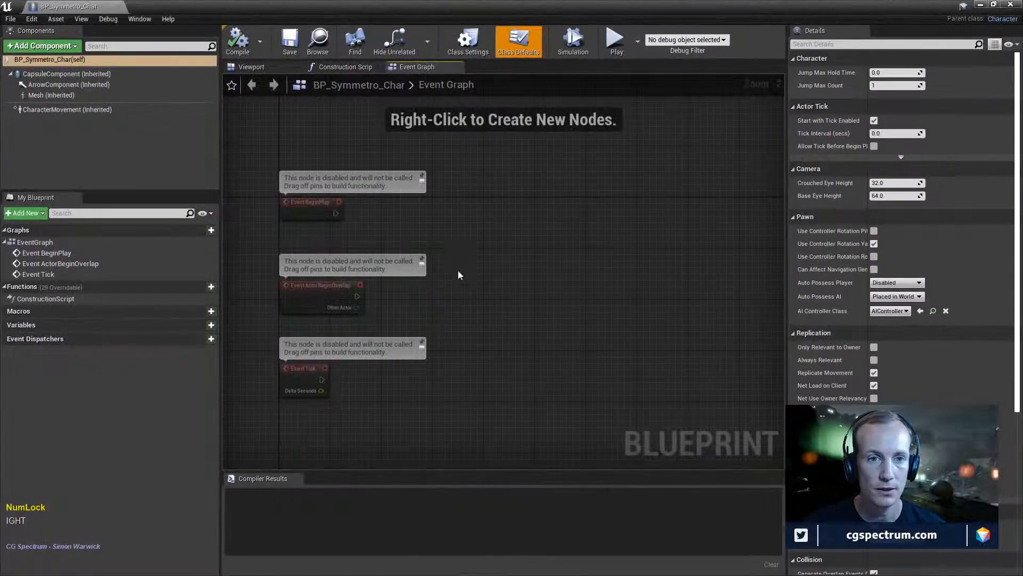
right_drag(601, 218, 560, 218)
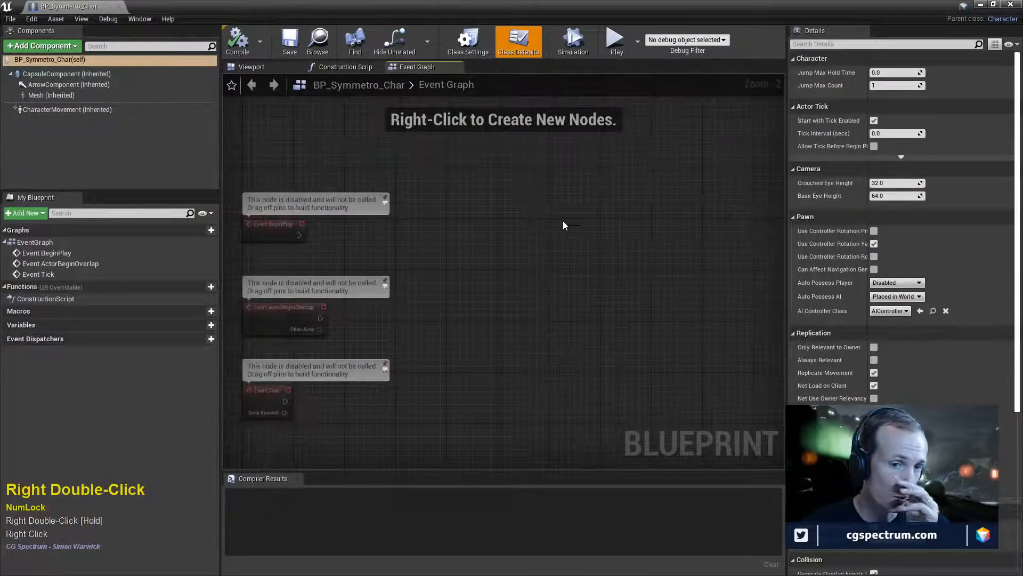
right_drag(492, 351, 515, 305)
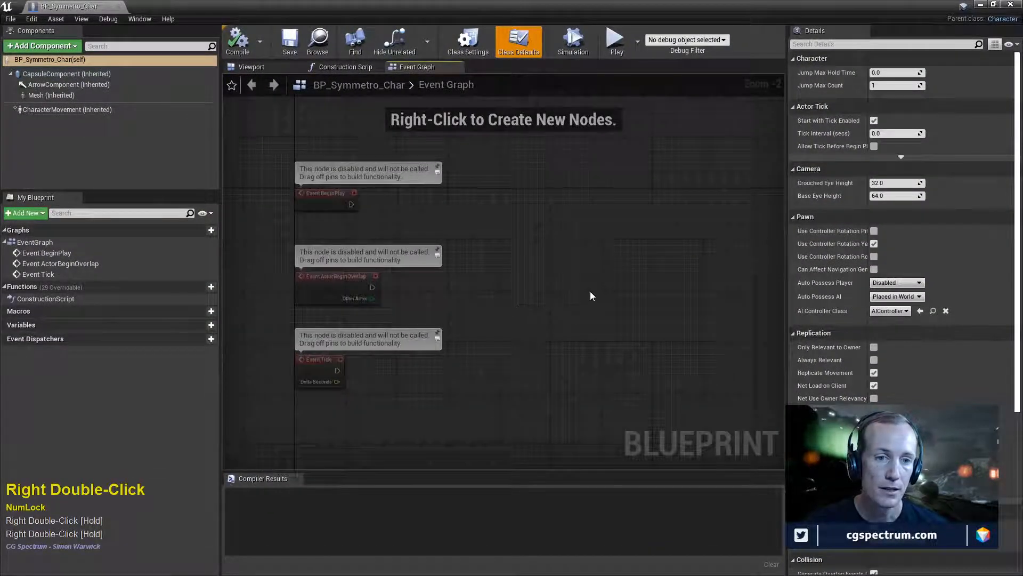
right_drag(590, 291, 563, 246)
right_drag(673, 299, 637, 295)
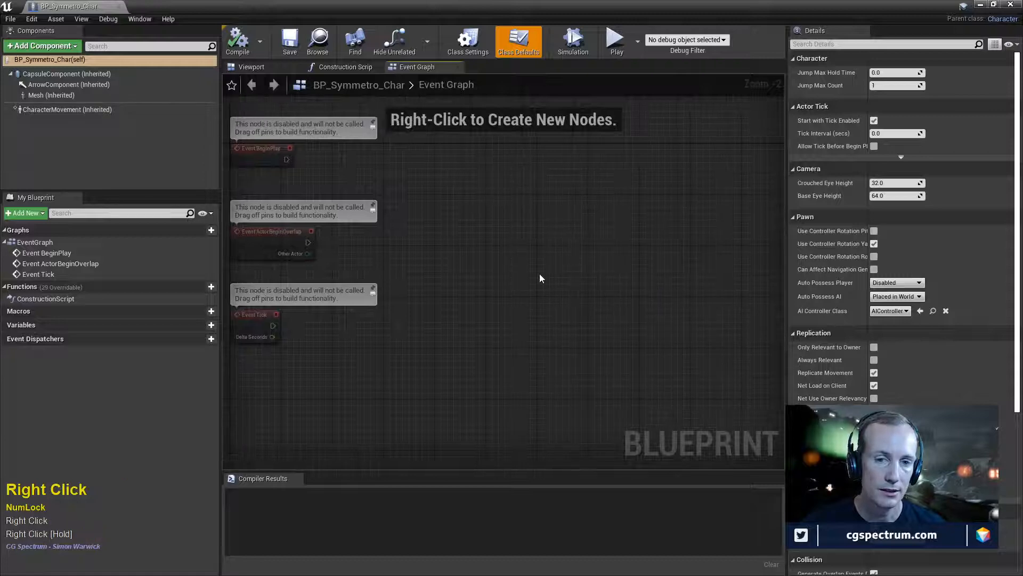
- Add the Look_Up and Look_Right input axis events to the Event Graph and compile the Blueprint
right_click(510, 244)
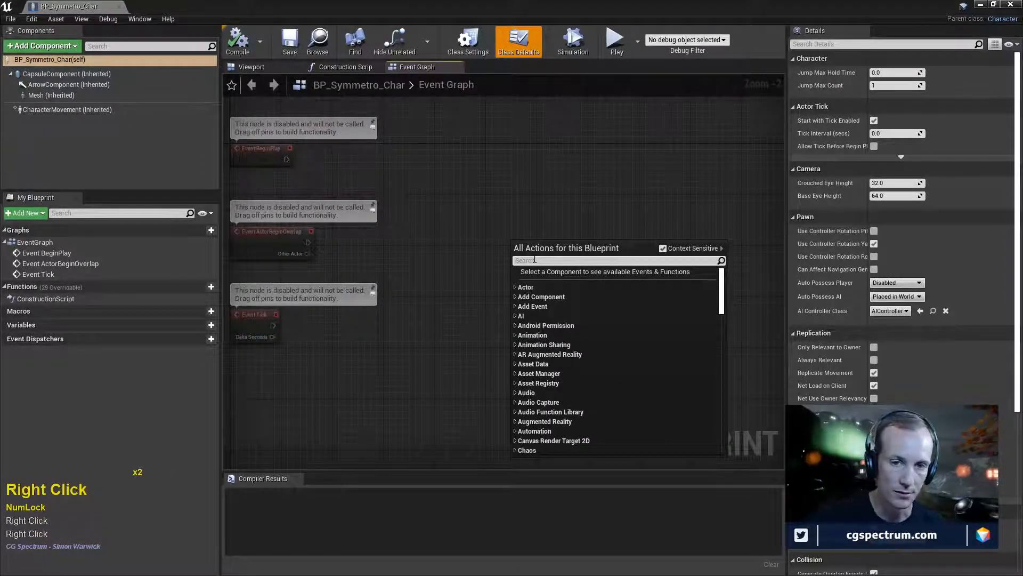
text(look)
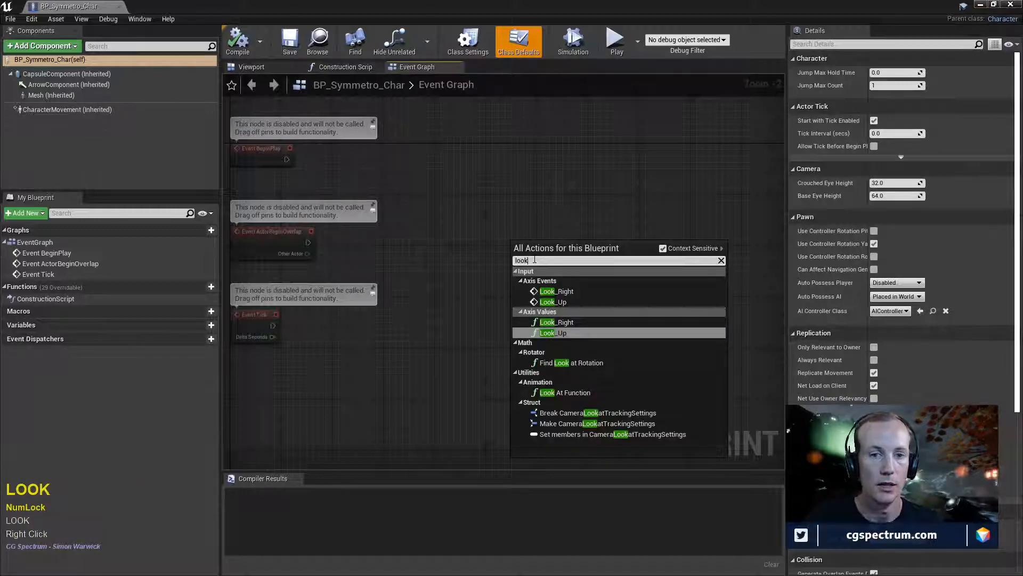
click(554, 302)
right_click(525, 315)
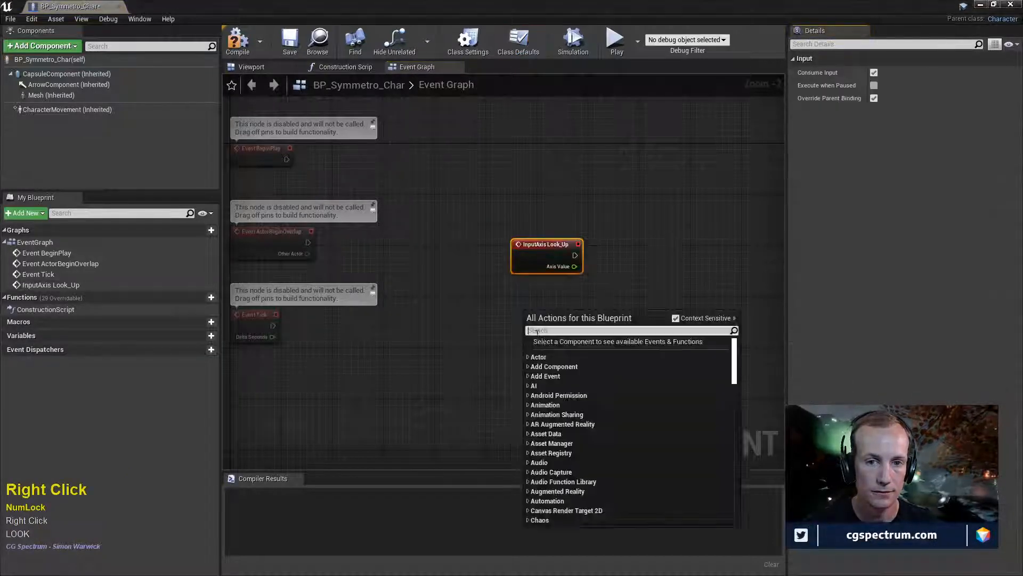
text(look)
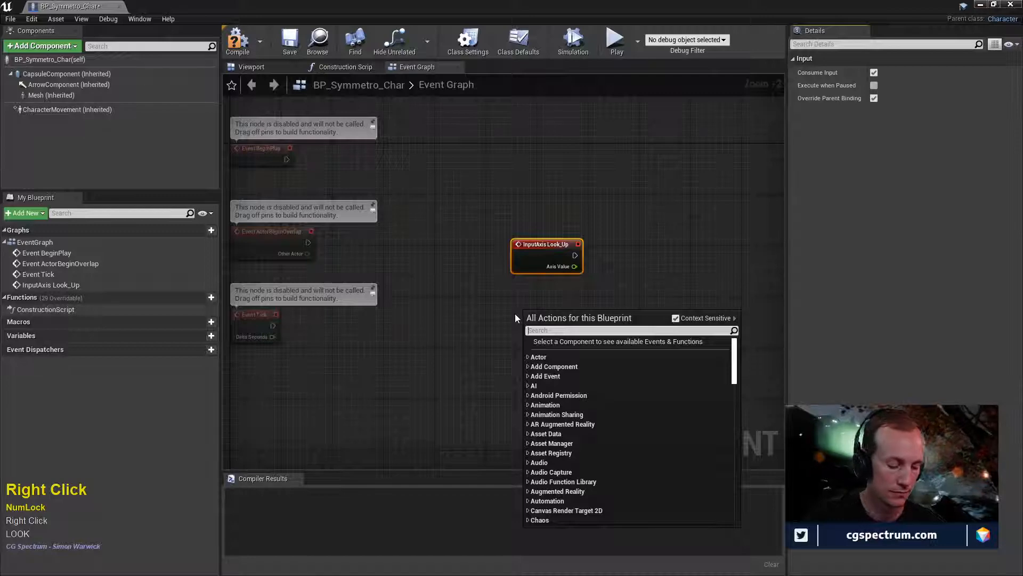
text( r)
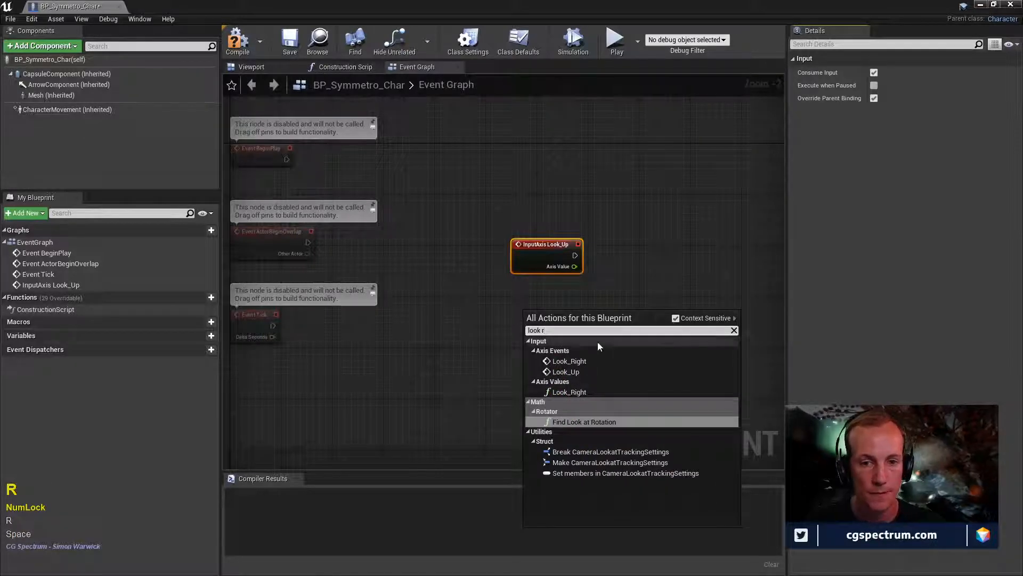
click(582, 362)
right_drag(697, 329, 573, 324)
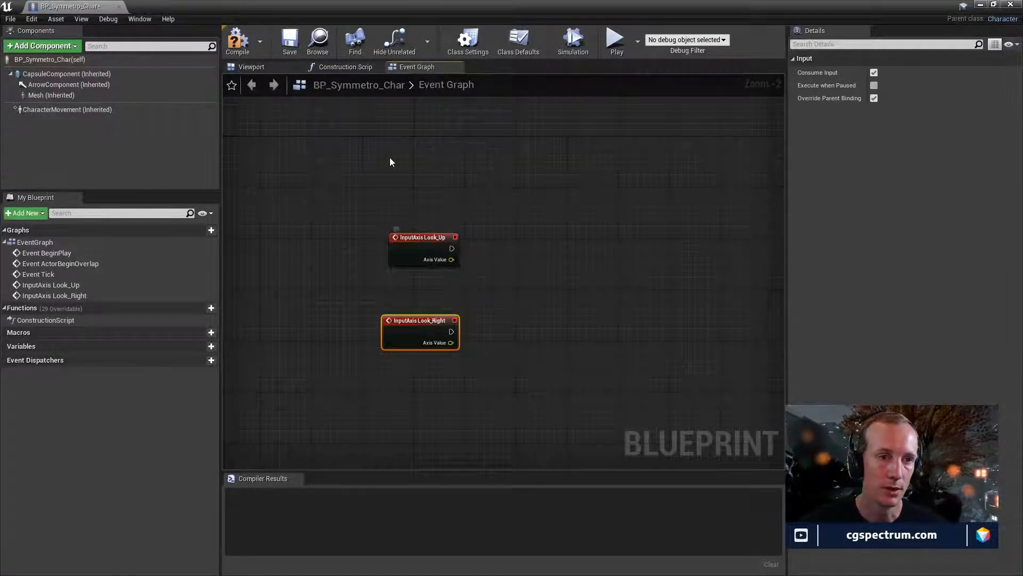
click(237, 40)
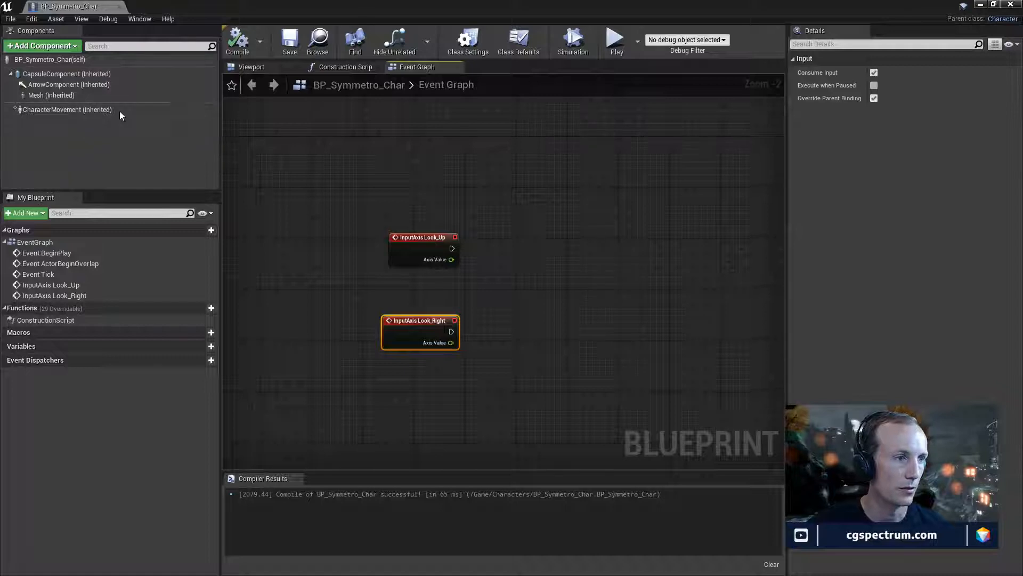
- Add a Camera component to the character Blueprint, keeping its default name
click(40, 51)
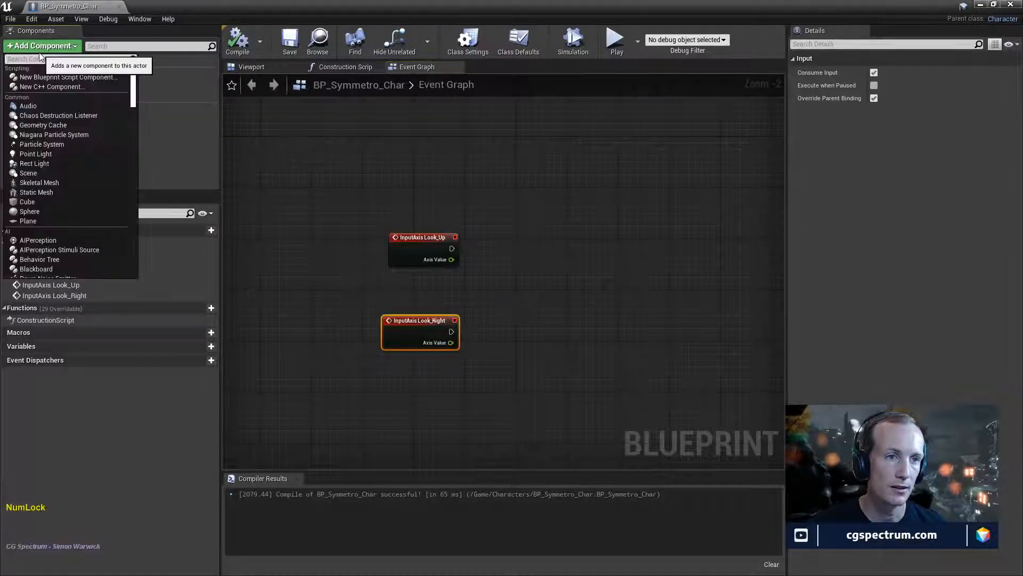
scroll(58, 210, down, 2)
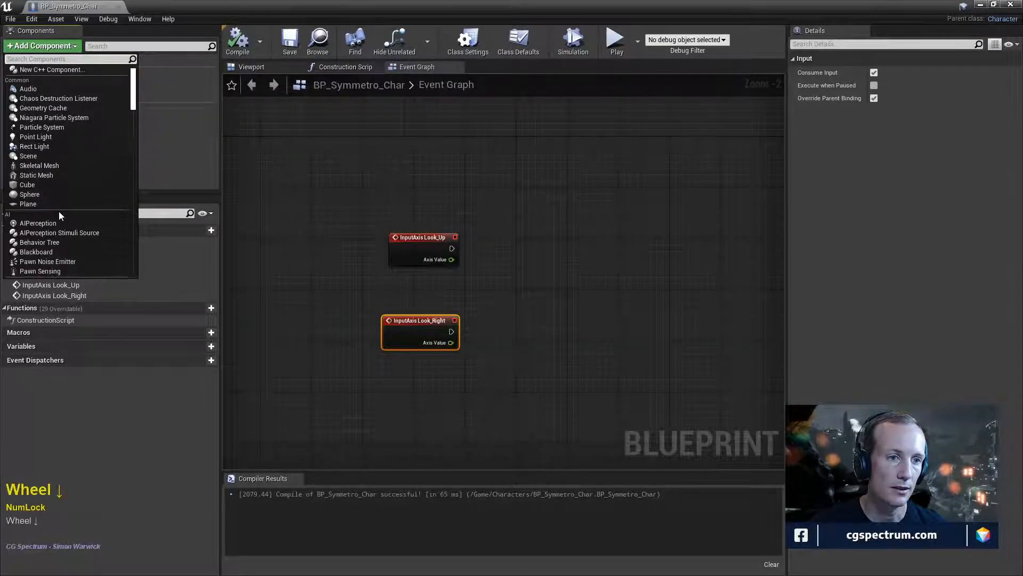
scroll(44, 185, down, 3)
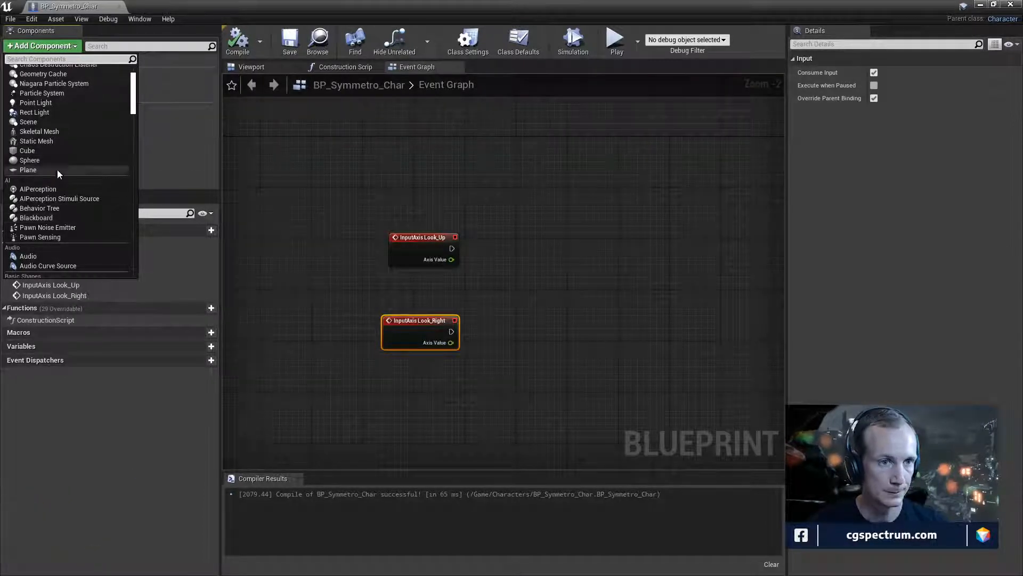
scroll(56, 168, up, 2)
scroll(52, 154, up, 3)
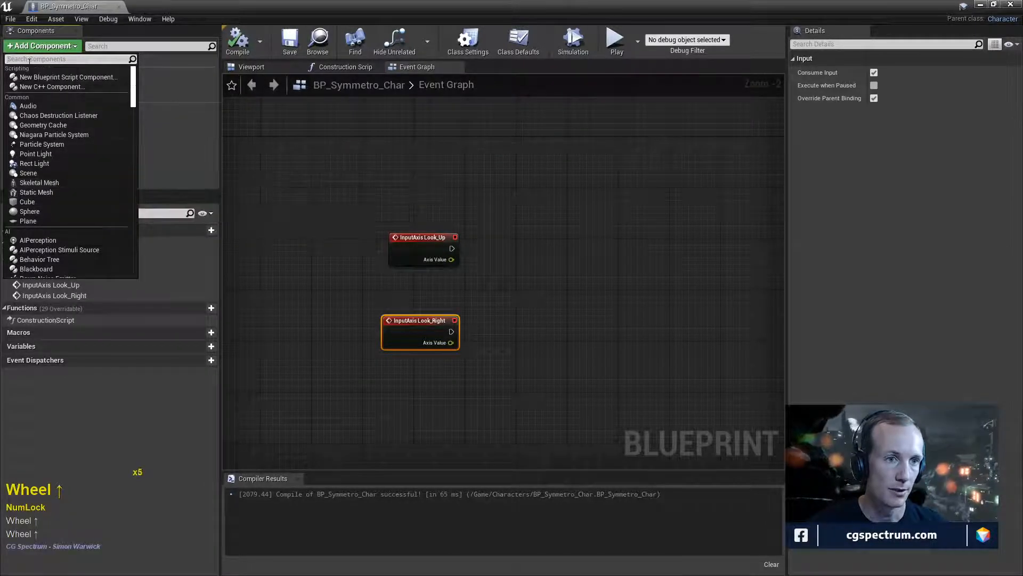
text(ca)
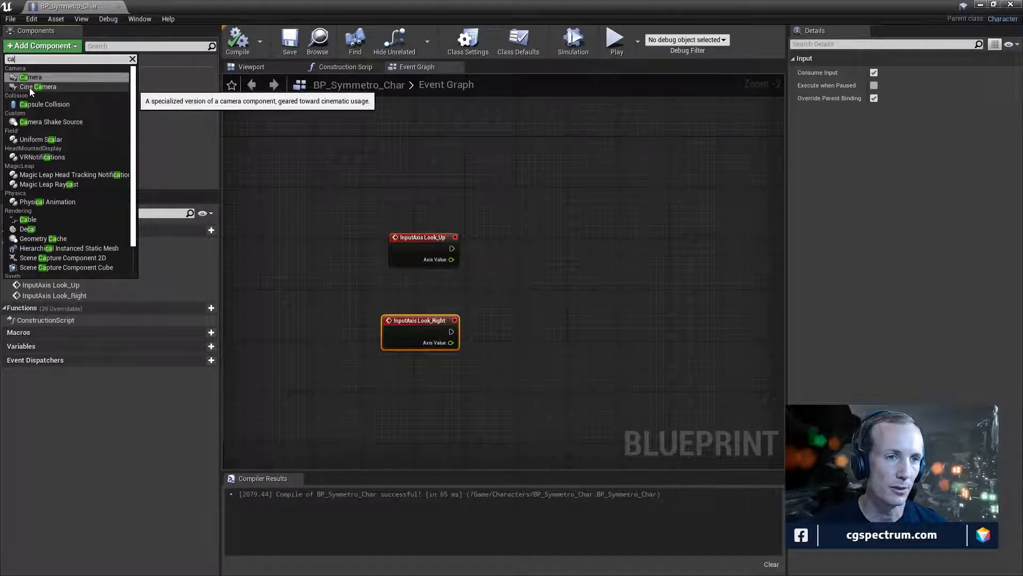
click(33, 78)
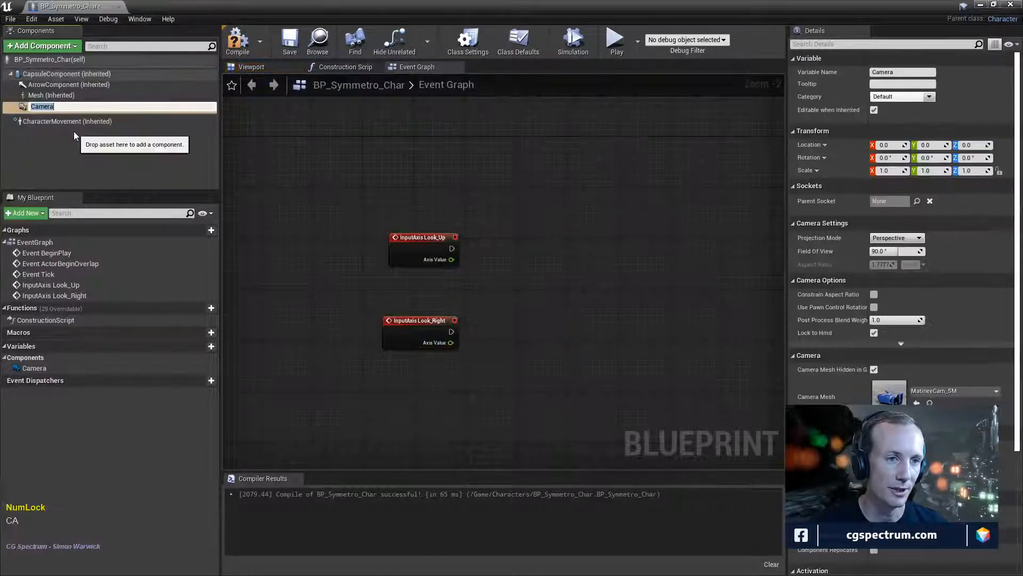
click(45, 134)
click(42, 106)
- Add a Spring Arm component and make the Camera its child in the component hierarchy
click(57, 52)
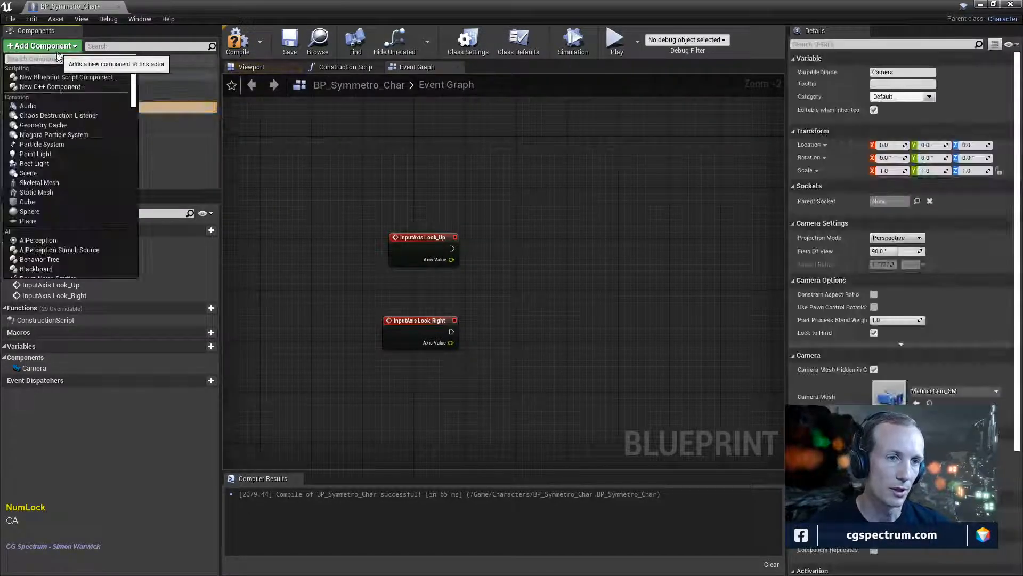
text(spin)
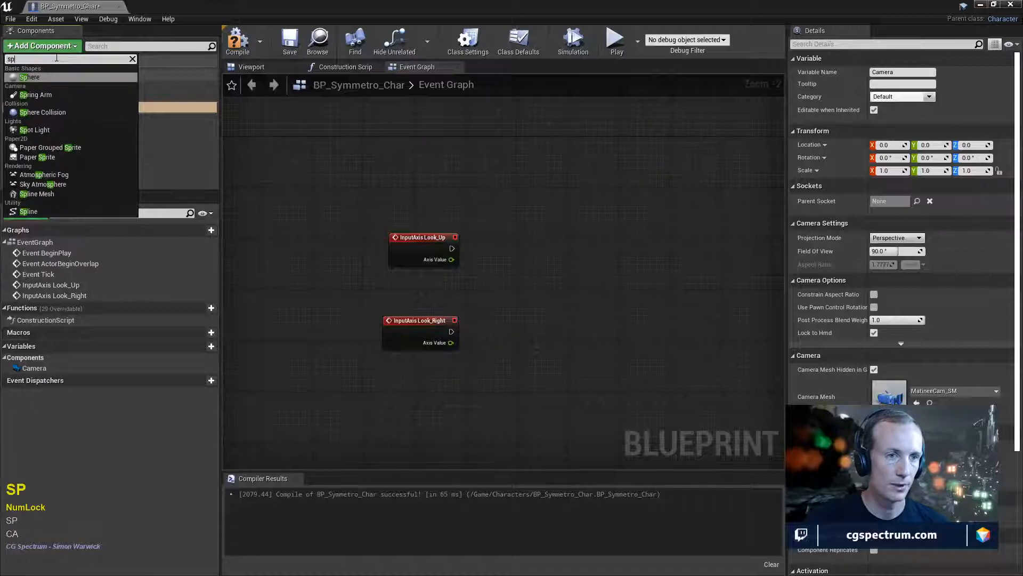
key(BackSpace)
key(BackSpace)
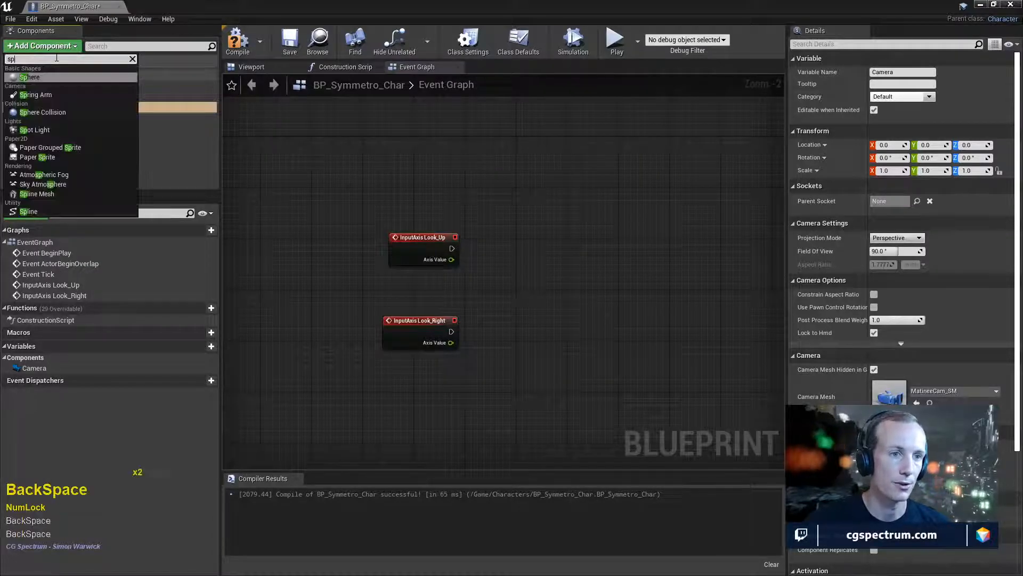
click(40, 93)
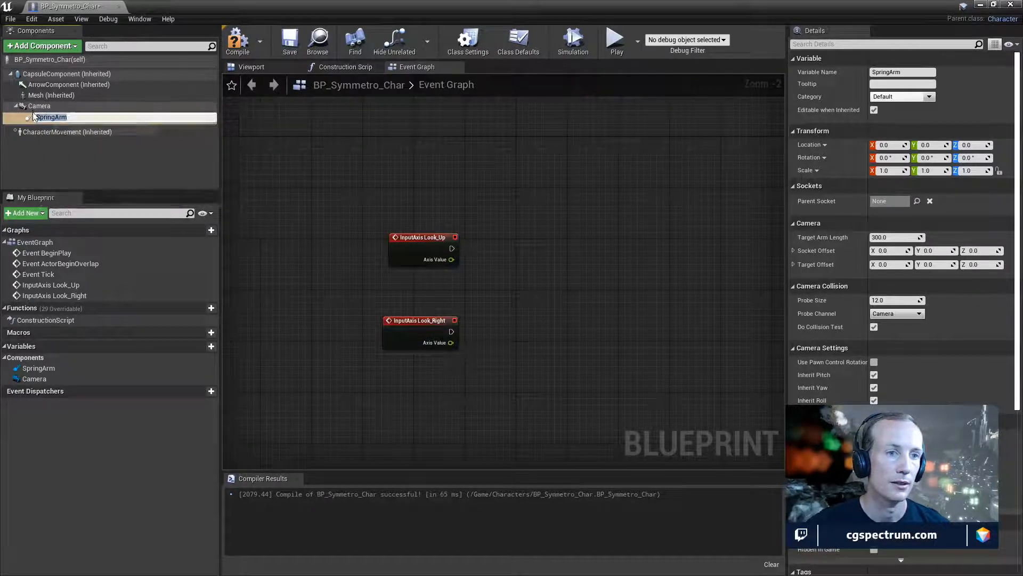
key(BackSpace)
key(BackSpace)
mouse_move(29, 117)
mouse_down()
mouse_move(26, 75)
mouse_move(40, 116)
mouse_up()
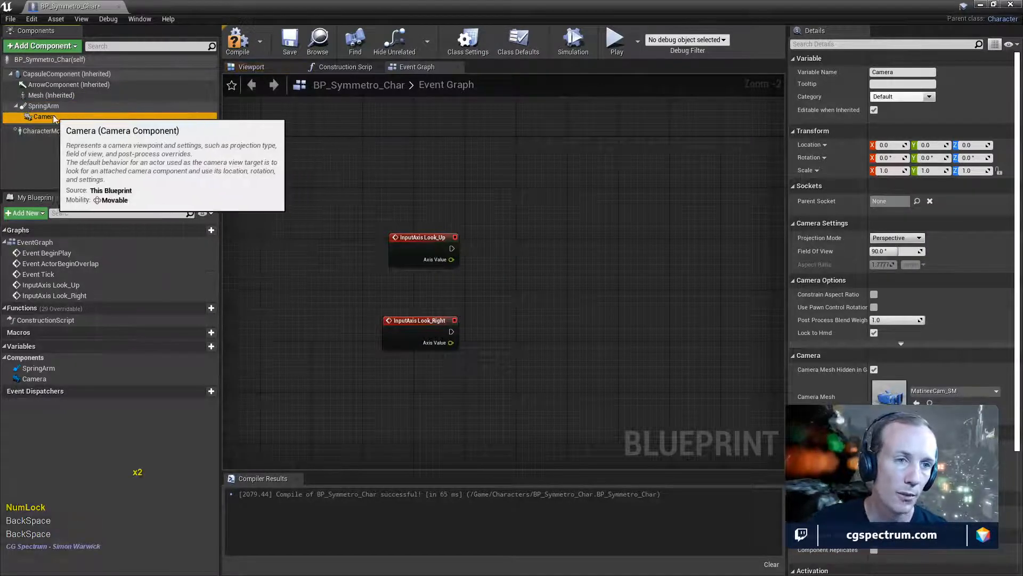
- In the viewport, give the SpringArm a target arm length of about 346 and a Z socket offset of about 120.6
click(36, 105)
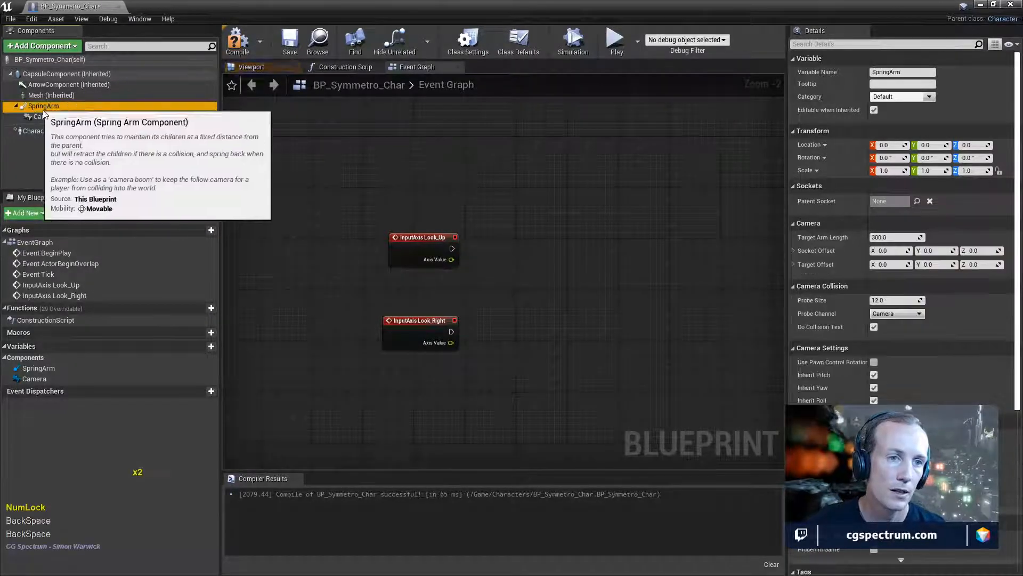
click(249, 68)
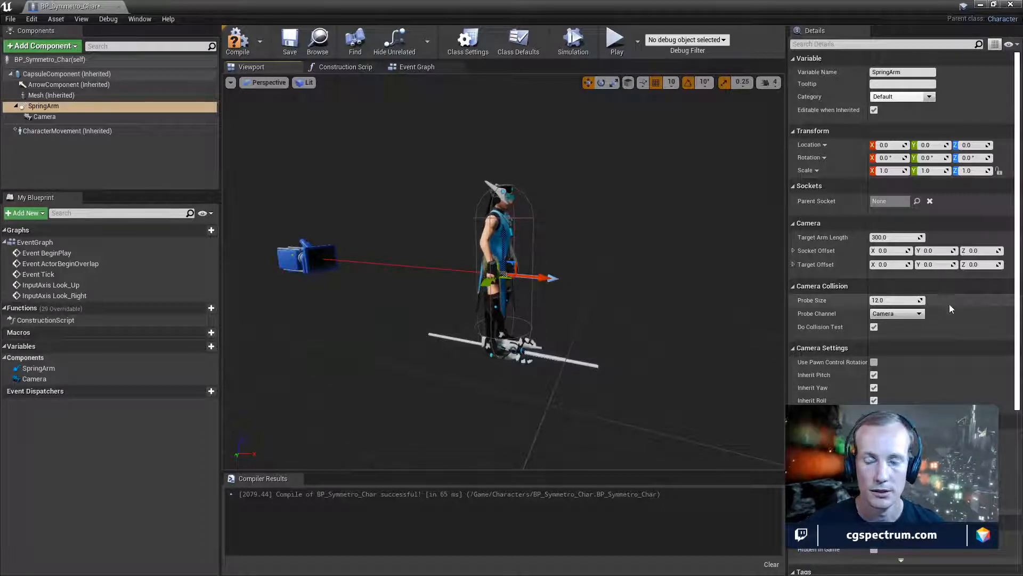
drag(895, 237, 886, 261)
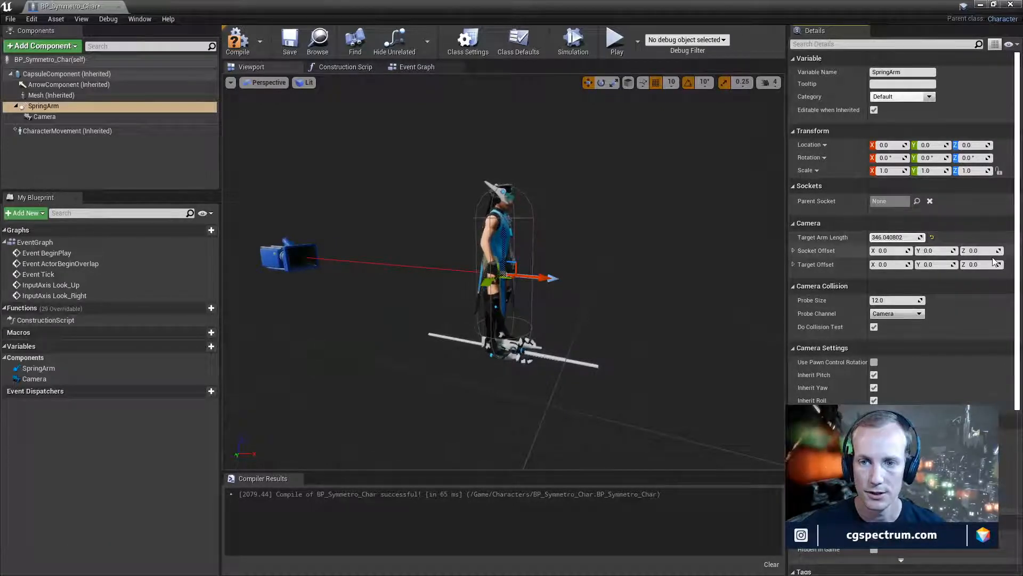
drag(992, 252, 1018, 251)
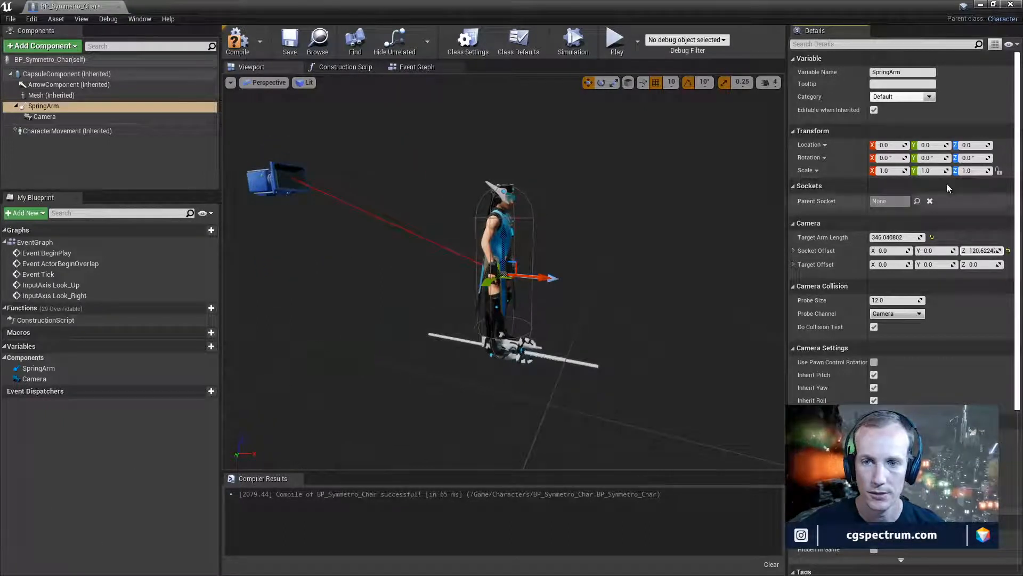
- Set the SpringArm's Z location to 33 and select the Camera component
click(967, 145)
key(BackSpace)
key(BackSpace)
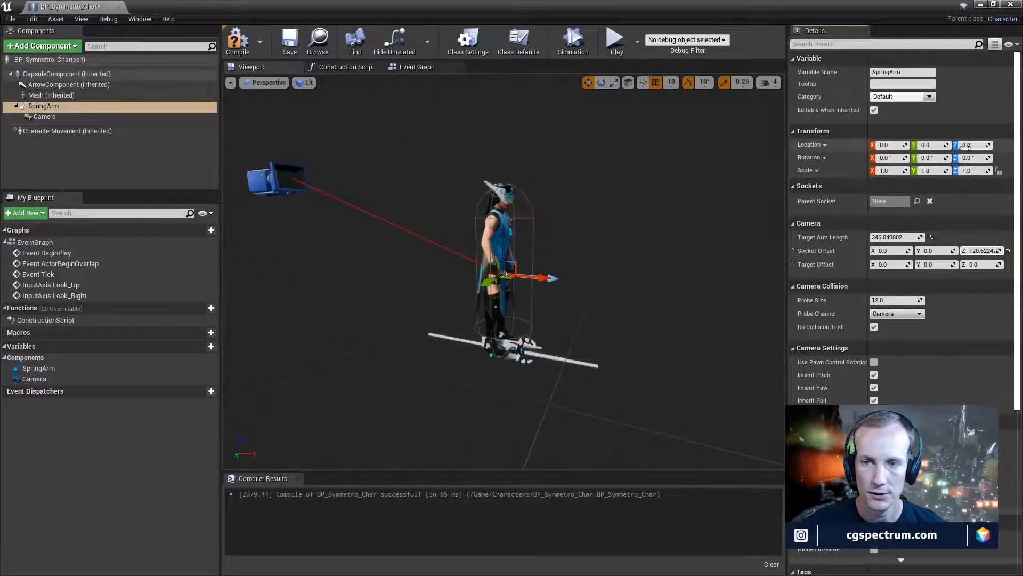
text(33)
key(Return)
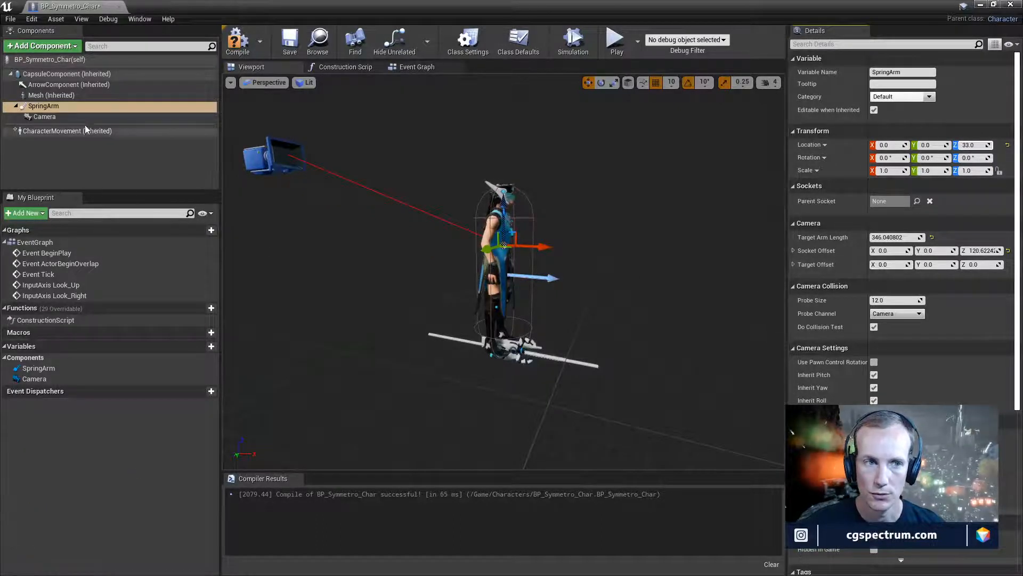
click(44, 116)
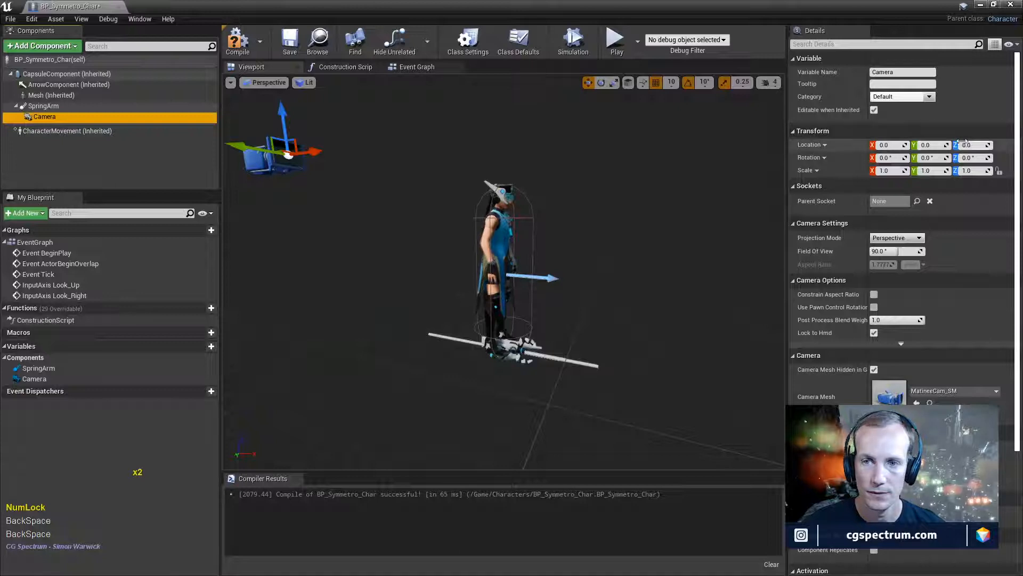
drag(975, 158, 1013, 158)
text(0)
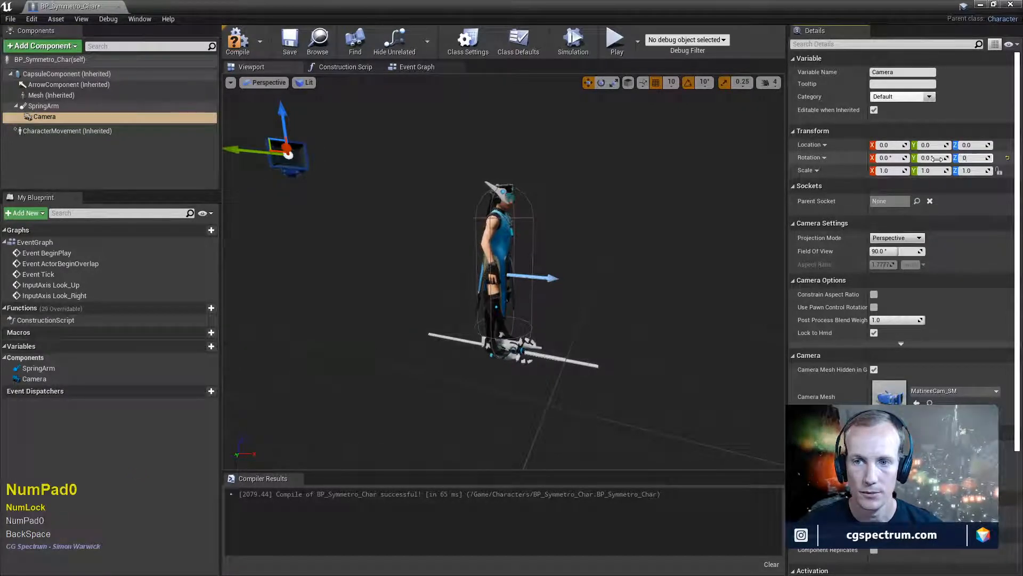
click(933, 158)
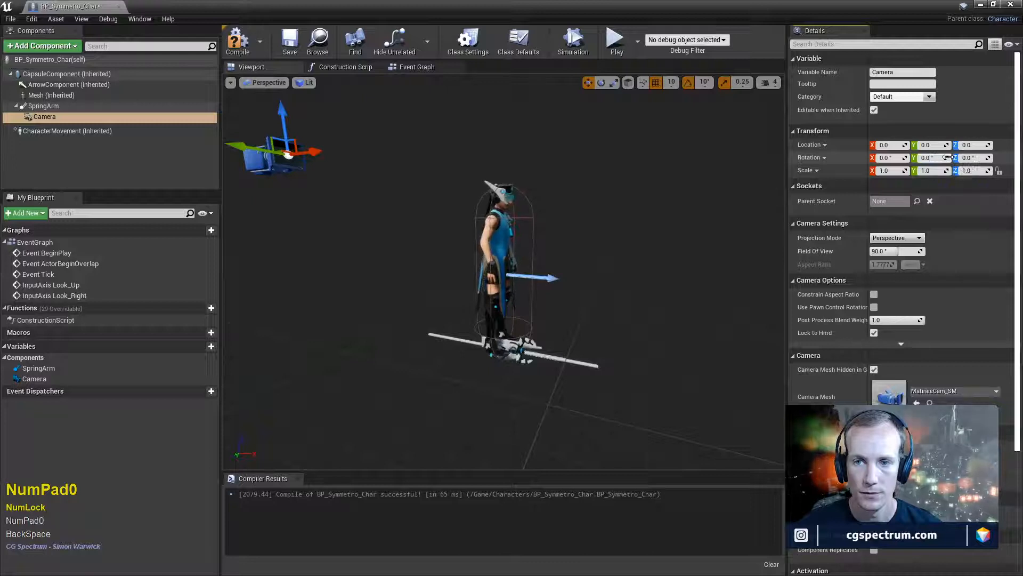
mouse_move(945, 157)
mouse_down()
mouse_move(981, 157)
mouse_move(944, 158)
mouse_up()
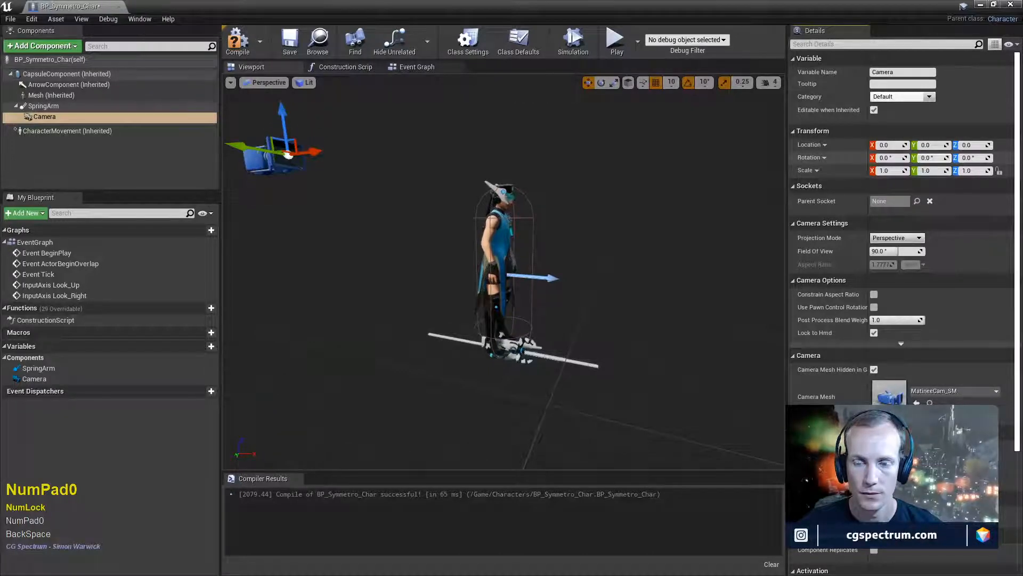
- Tilt the Camera downward by setting its Y rotation to -10°
click(938, 158)
text(-)
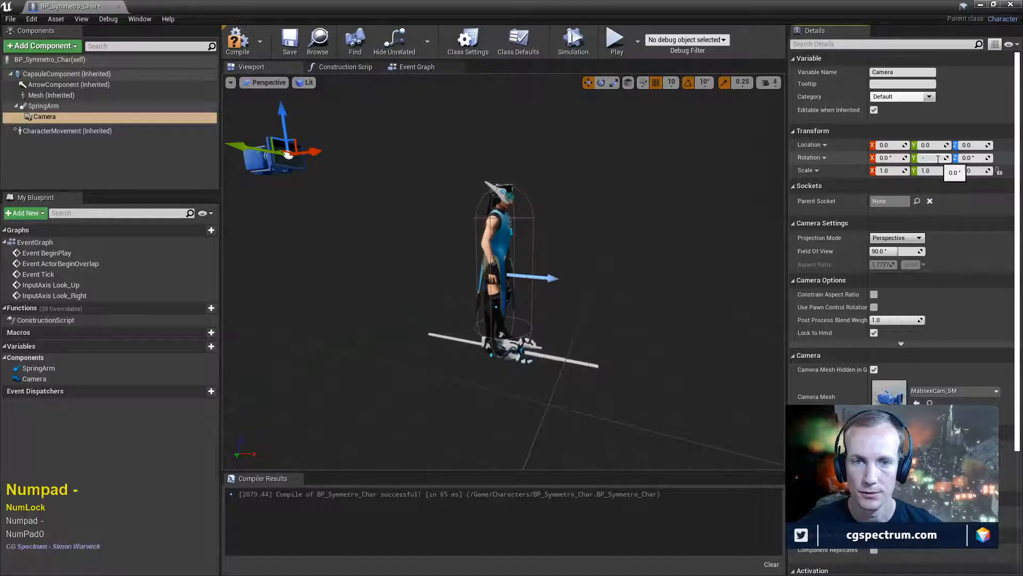
text(5)
key(Return)
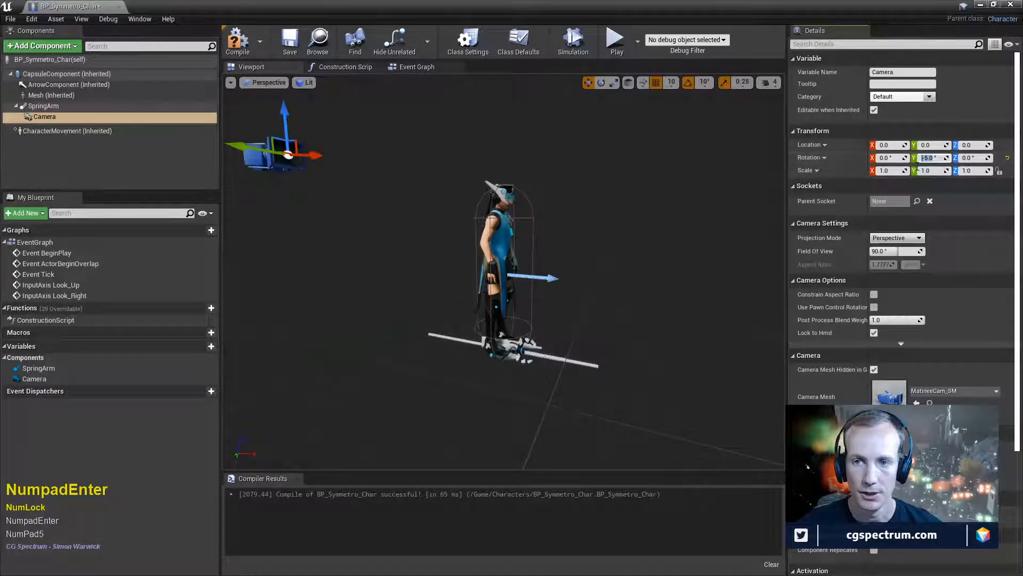
text(-5)
key(BackSpace)
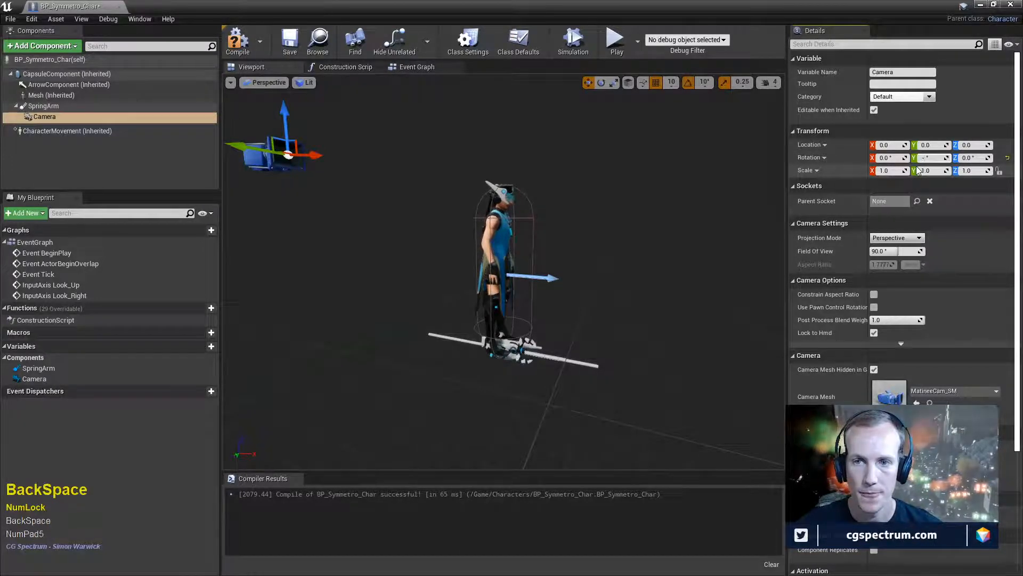
text(10)
key(Return)
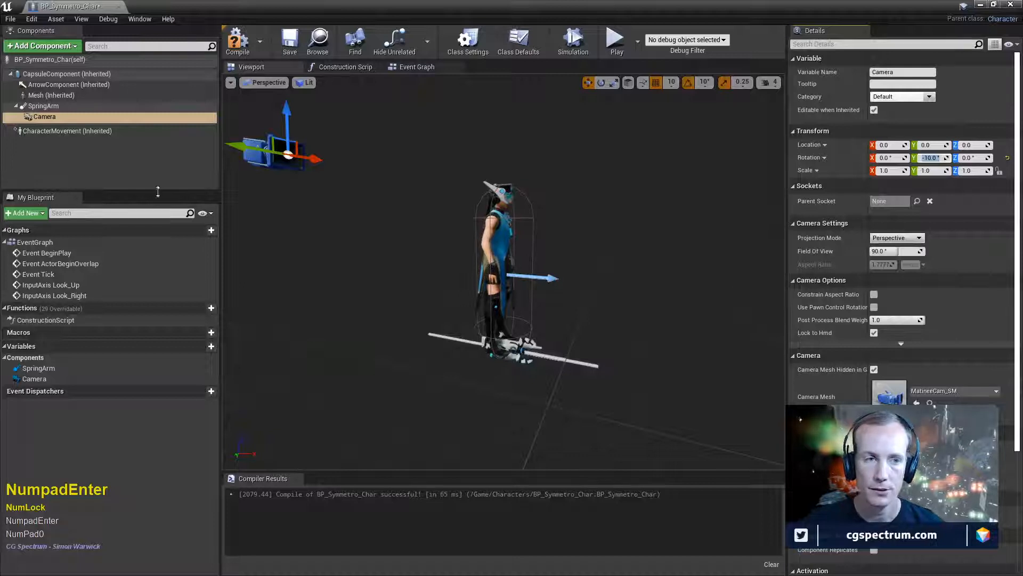
- Select the SpringArm component, then compile and save the Blueprint
click(50, 106)
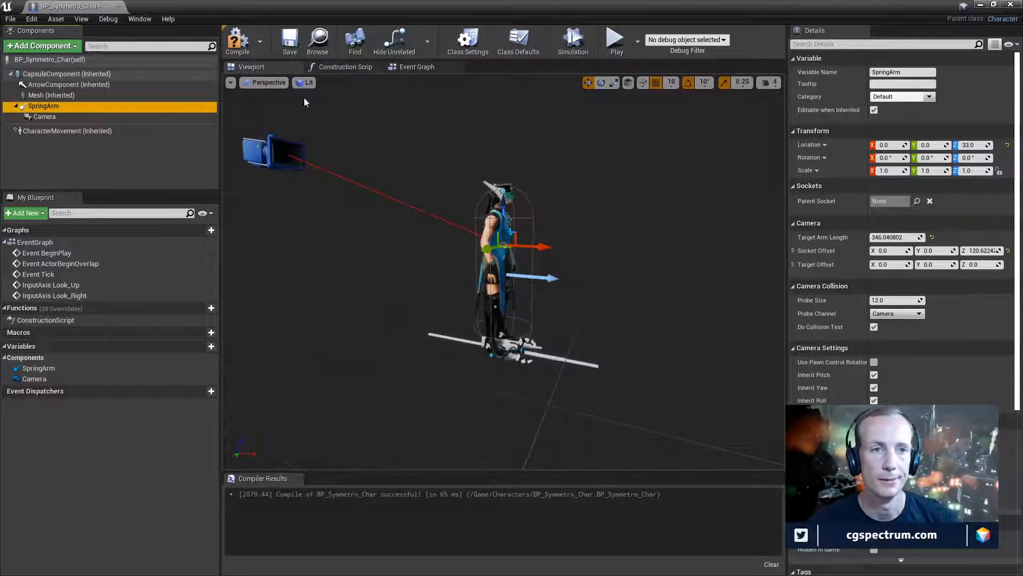
click(237, 40)
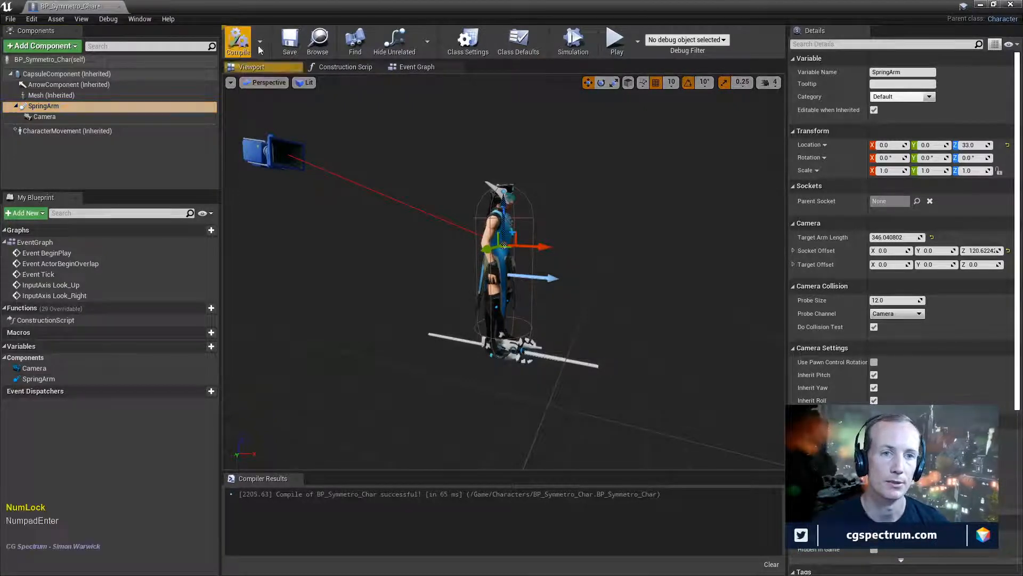
click(288, 48)
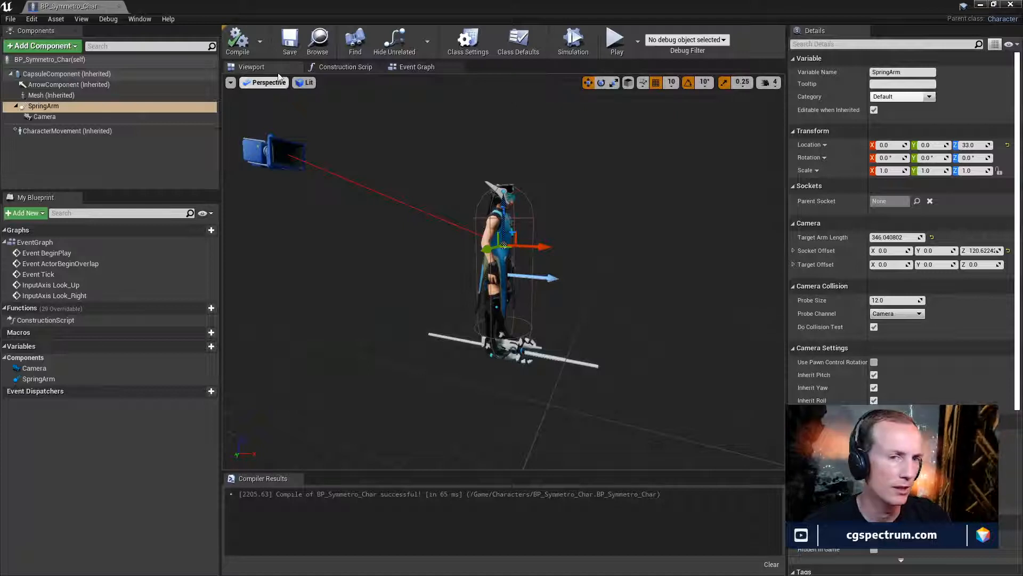
click(290, 47)
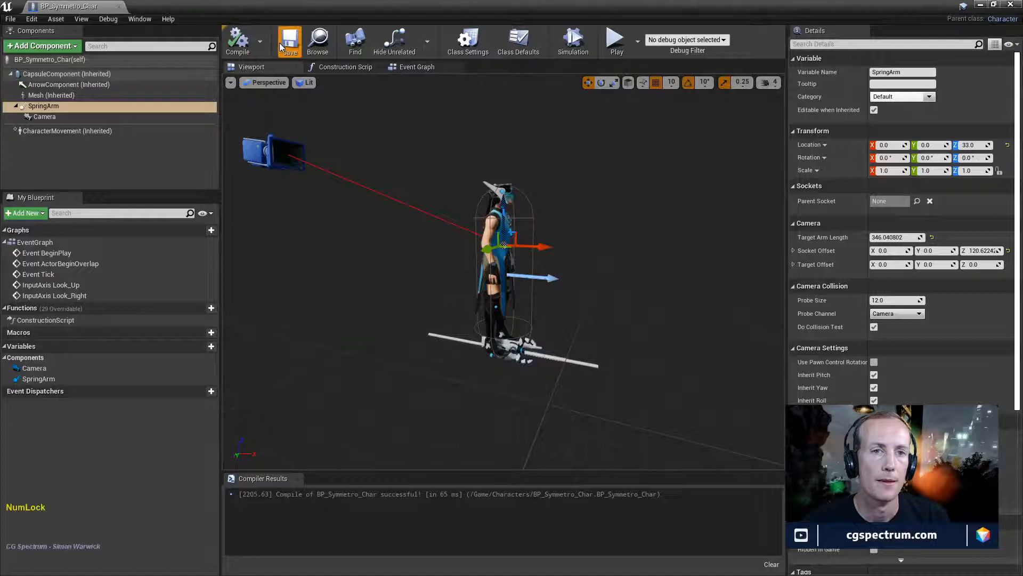
- In the Event Graph, place a Spring Arm reference and add a SetRelativeRotation node targeting it
click(405, 67)
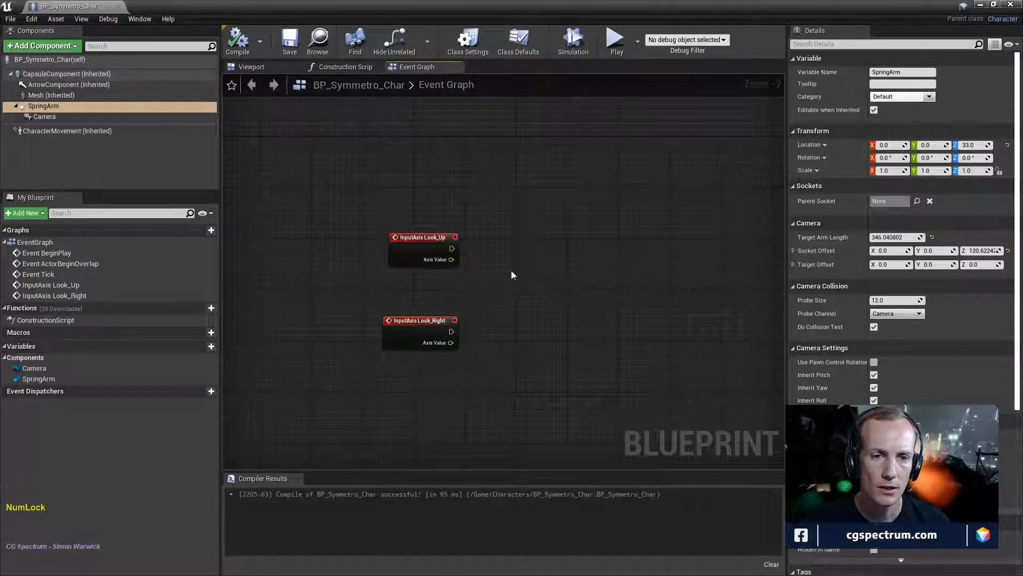
right_drag(511, 270, 459, 271)
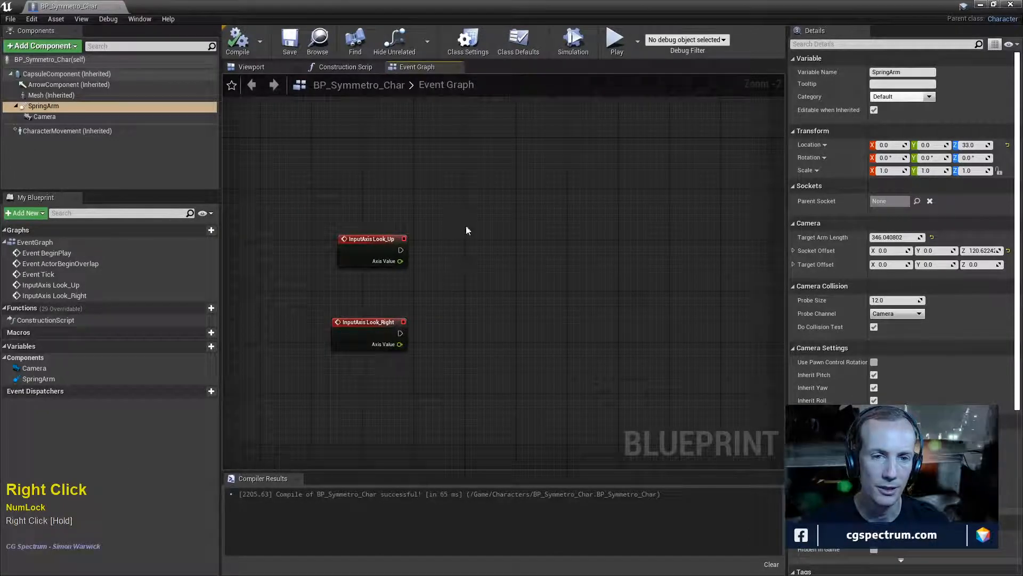
right_click(501, 212)
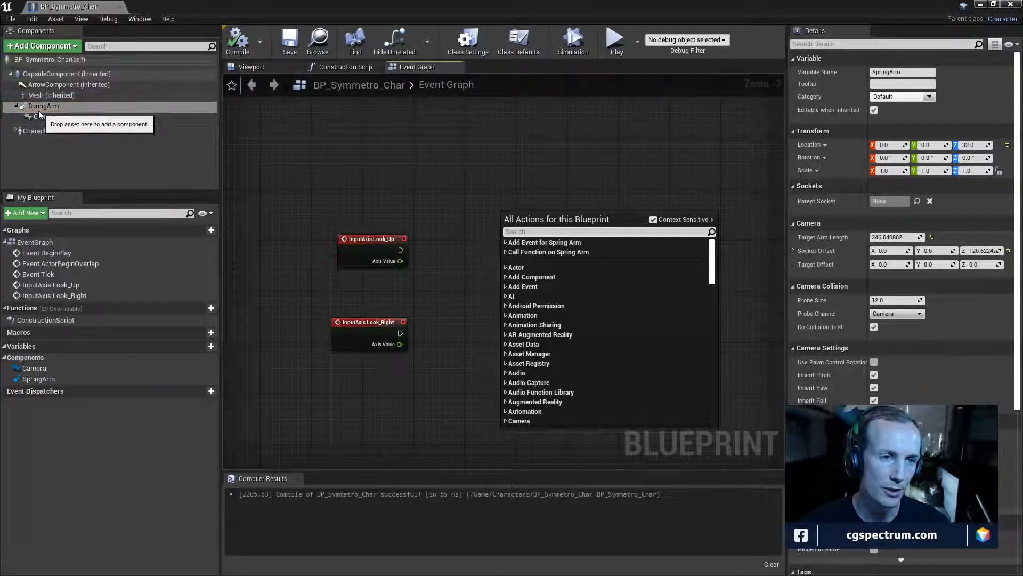
drag(43, 106, 555, 201)
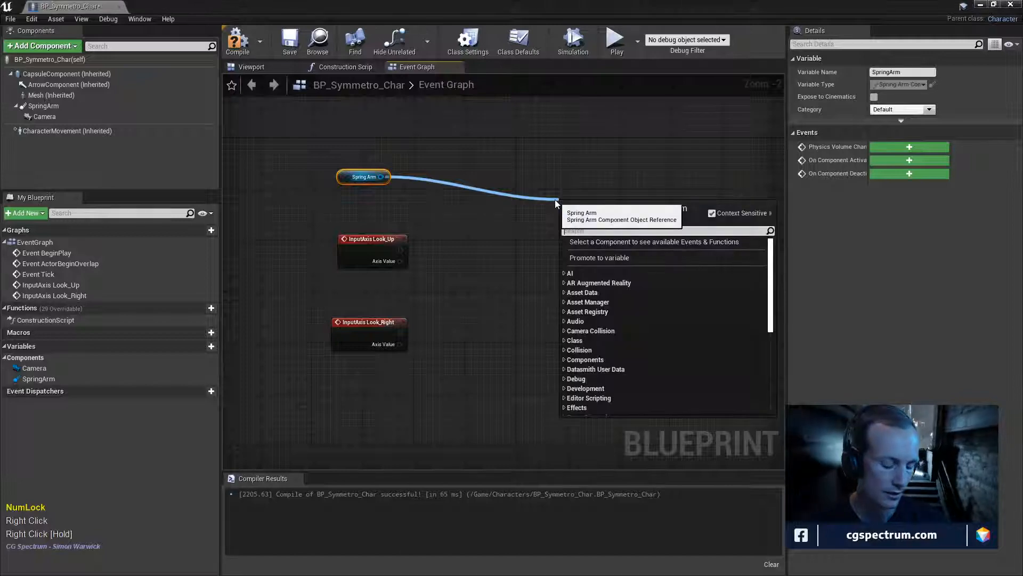
text(set rotation)
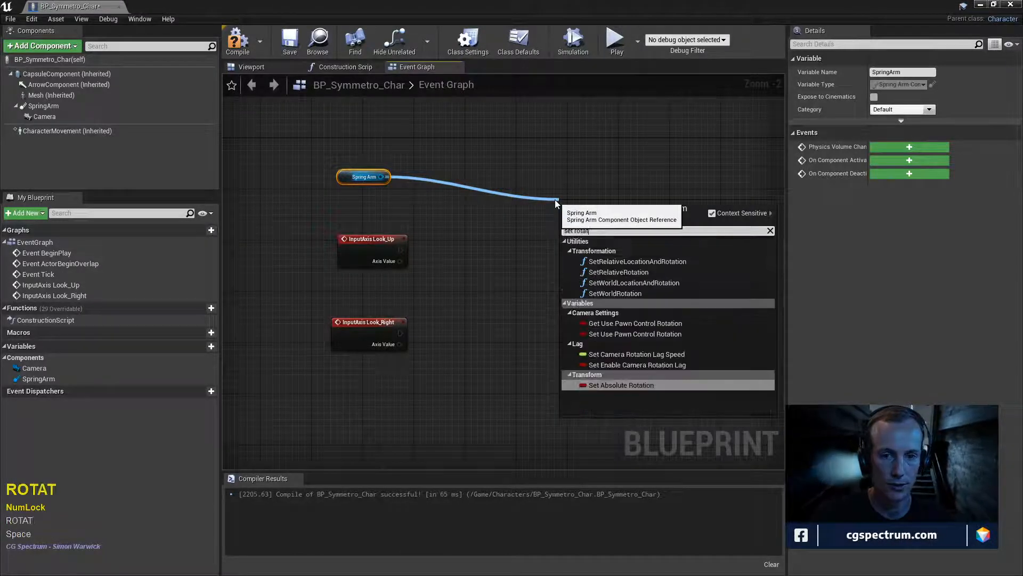
click(628, 273)
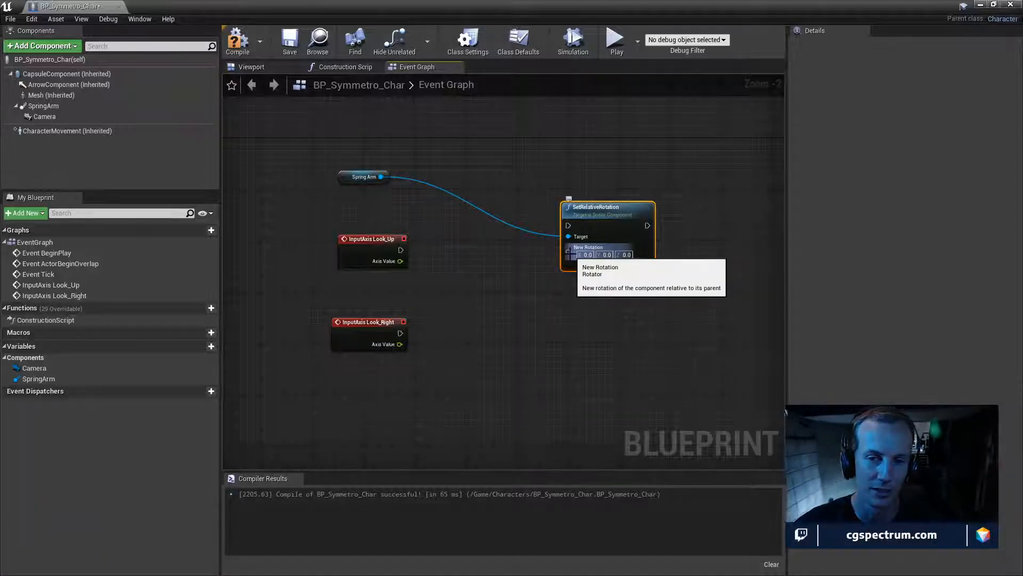
- Split the New Rotation pin of the SetRelativeRotation node into roll, pitch and yaw, and move the node slightly
right_click(569, 254)
click(613, 281)
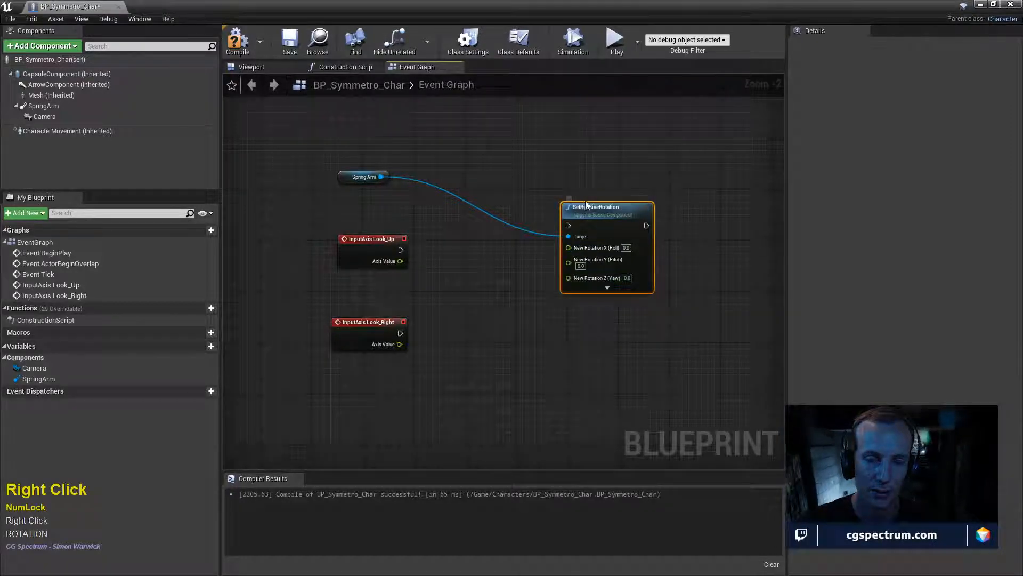
drag(586, 206, 592, 213)
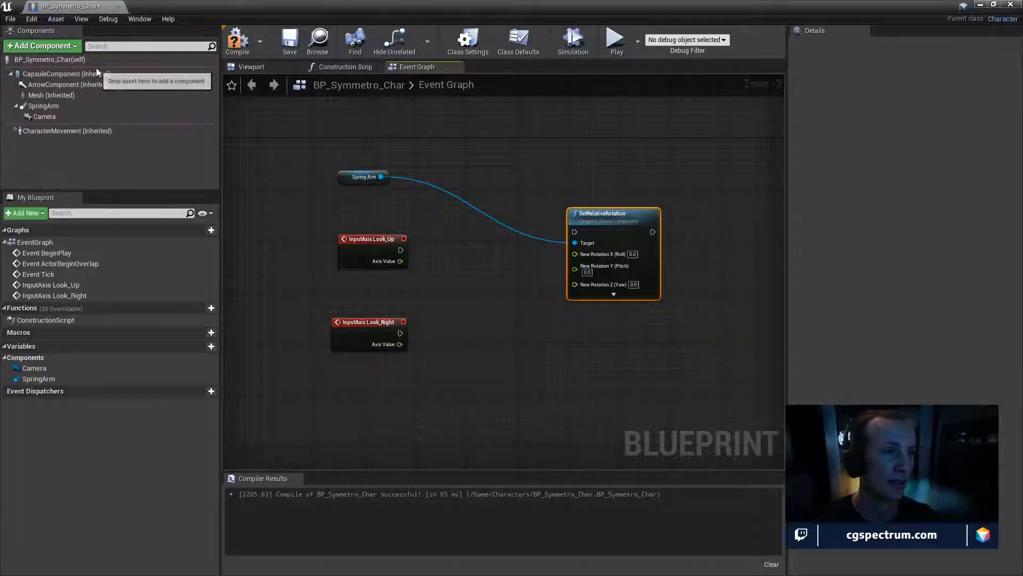
right_click(5, 29)
click(10, 18)
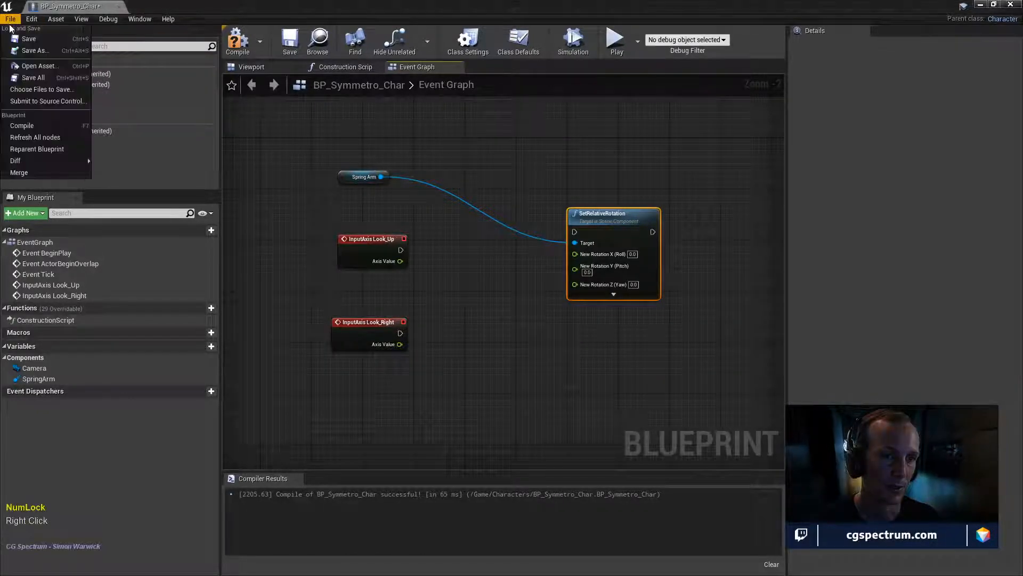
- Compile and save the BP_Symmetro_Char blueprint and close its editor window
mouse_move(168, 18)
drag(241, 5, 373, 84)
click(10, 20)
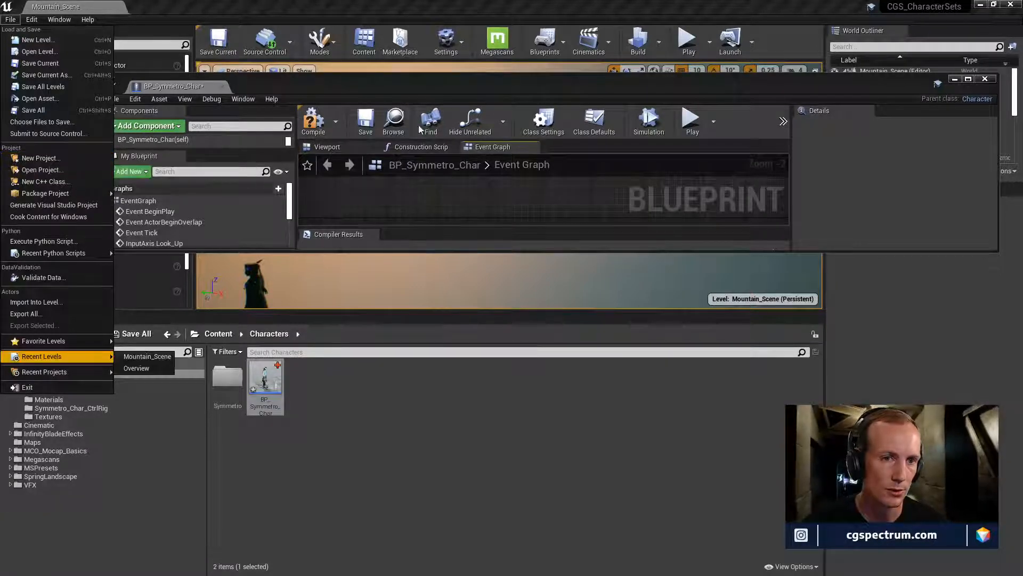
click(315, 120)
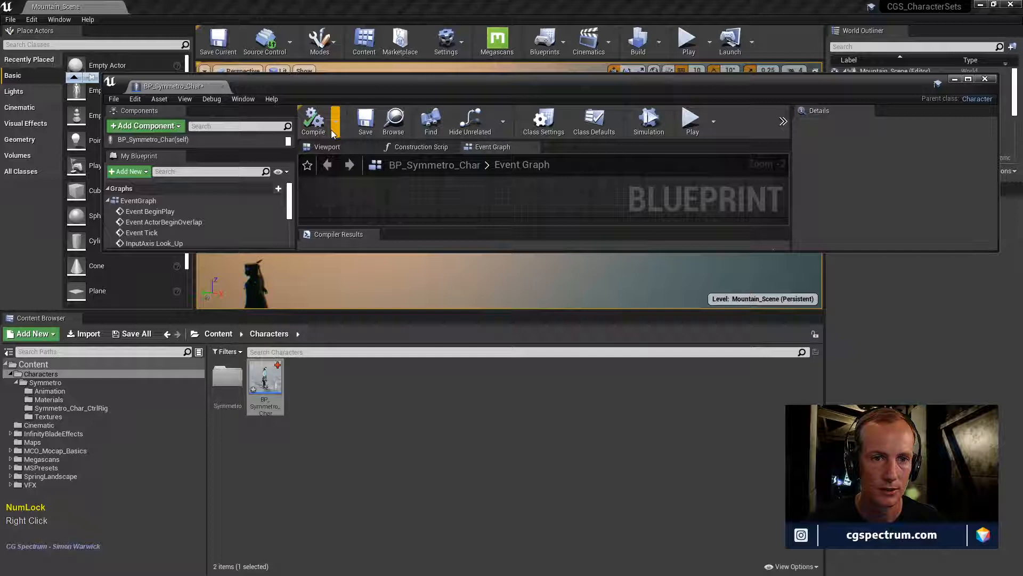
click(367, 121)
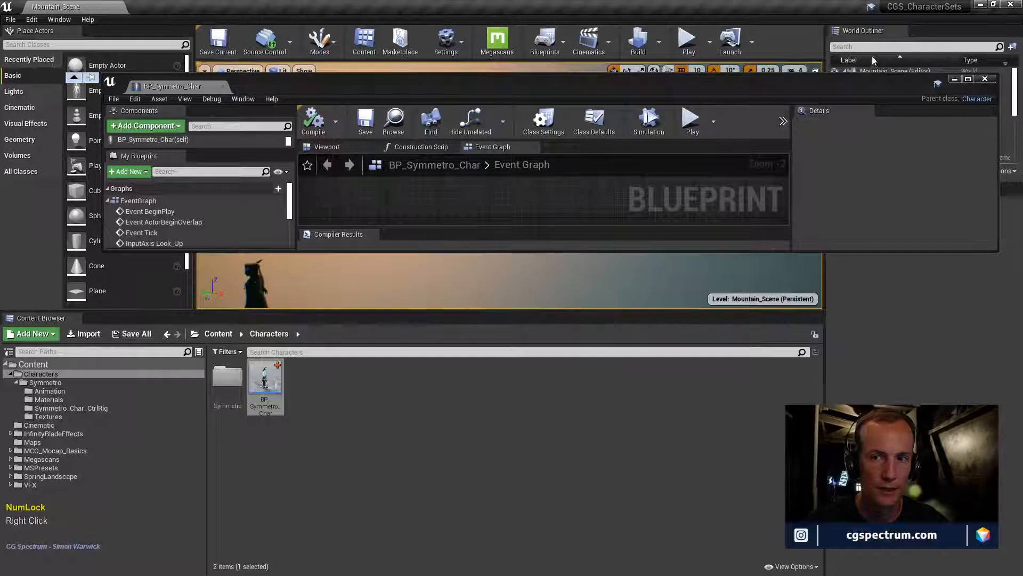
click(985, 79)
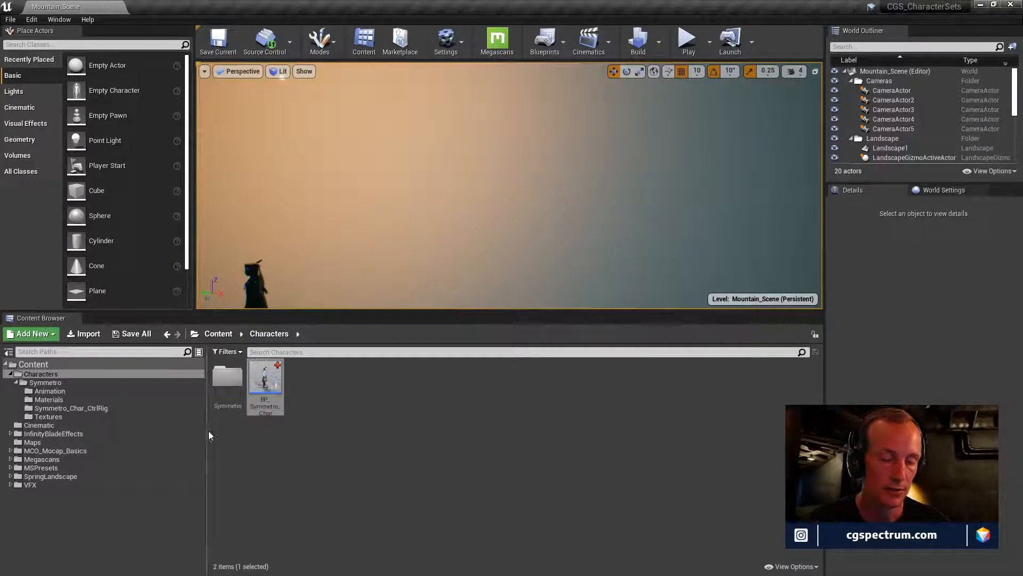
- Switch to the Epic Games Launcher and launch a second instance of Unreal Engine 4.25.3
drag(228, 6, 325, 107)
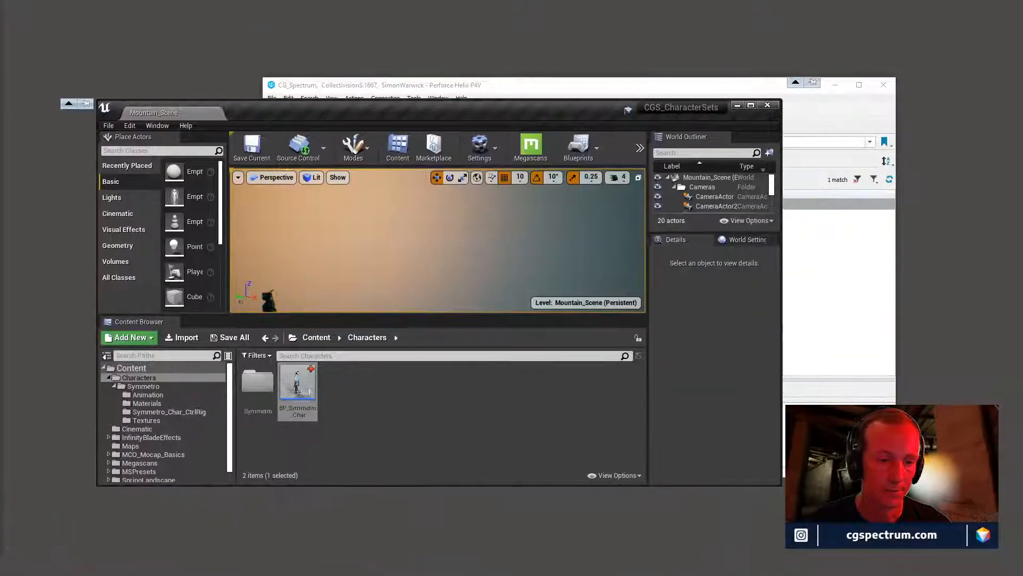
key(Num_Lock)
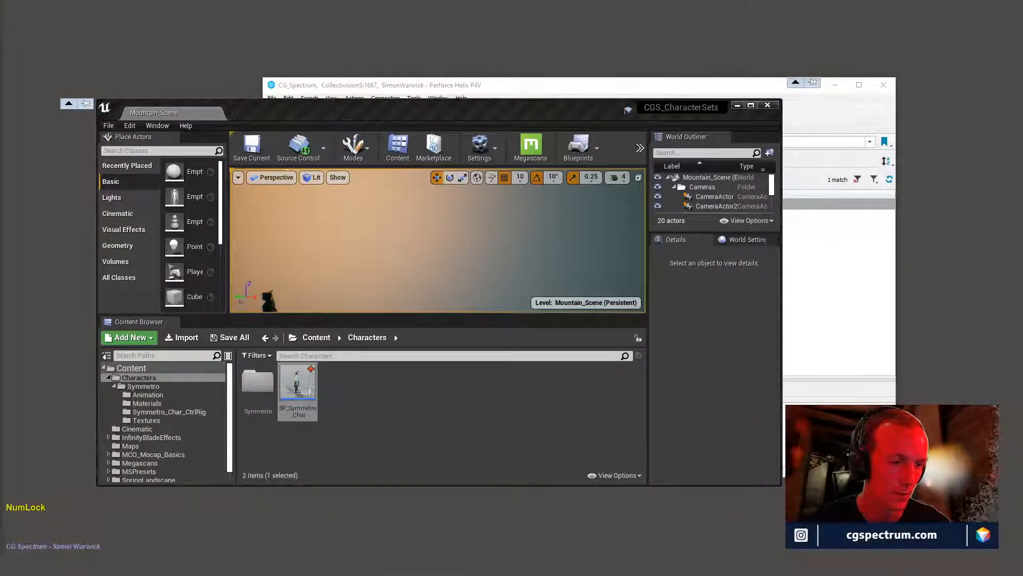
double_click(385, 119)
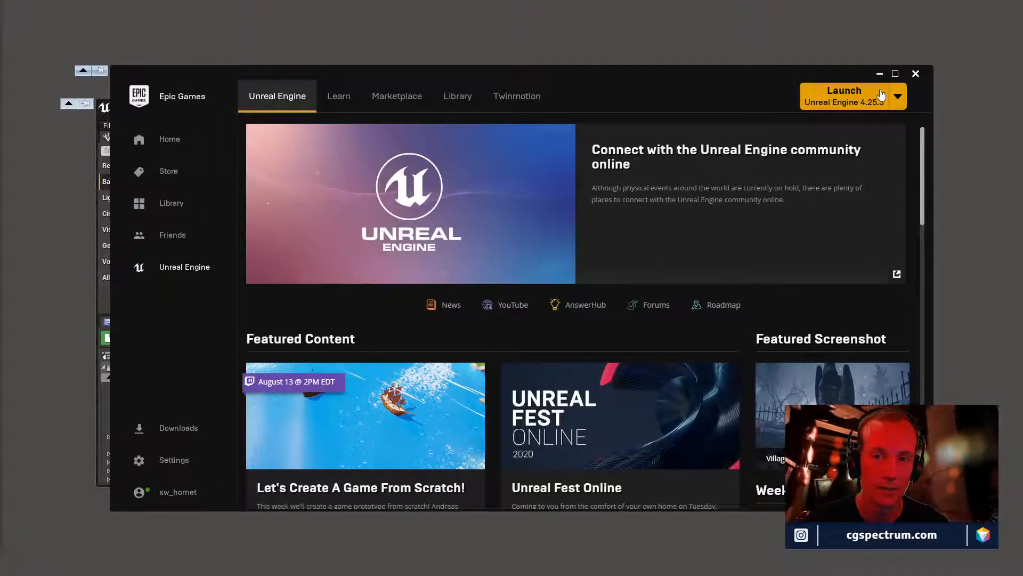
double_click(873, 104)
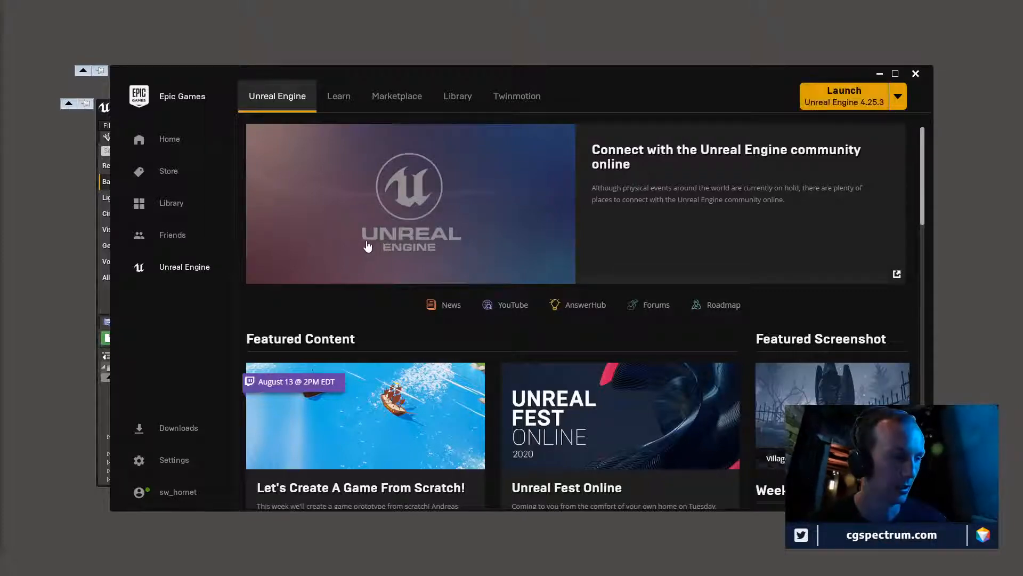
- Choose Games as the new project category in the project browser and continue to the templates
drag(0, 105, 750, 89)
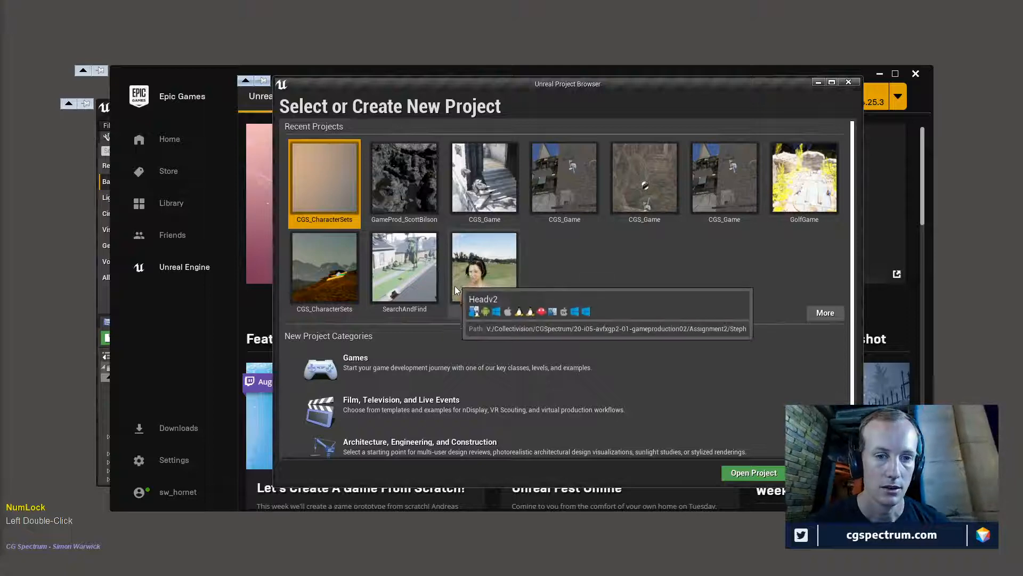
scroll(414, 352, down, 2)
click(415, 352)
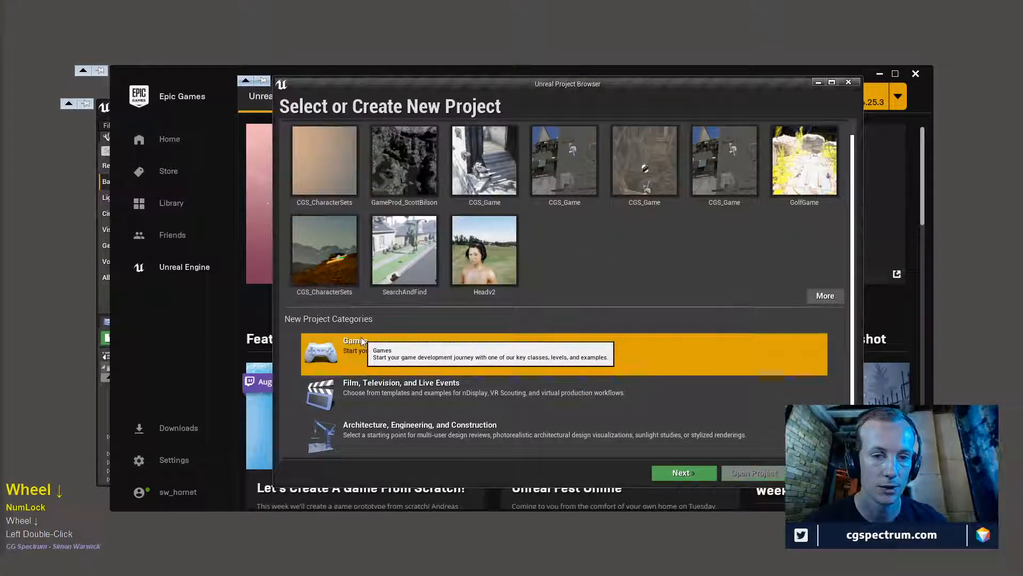
click(683, 473)
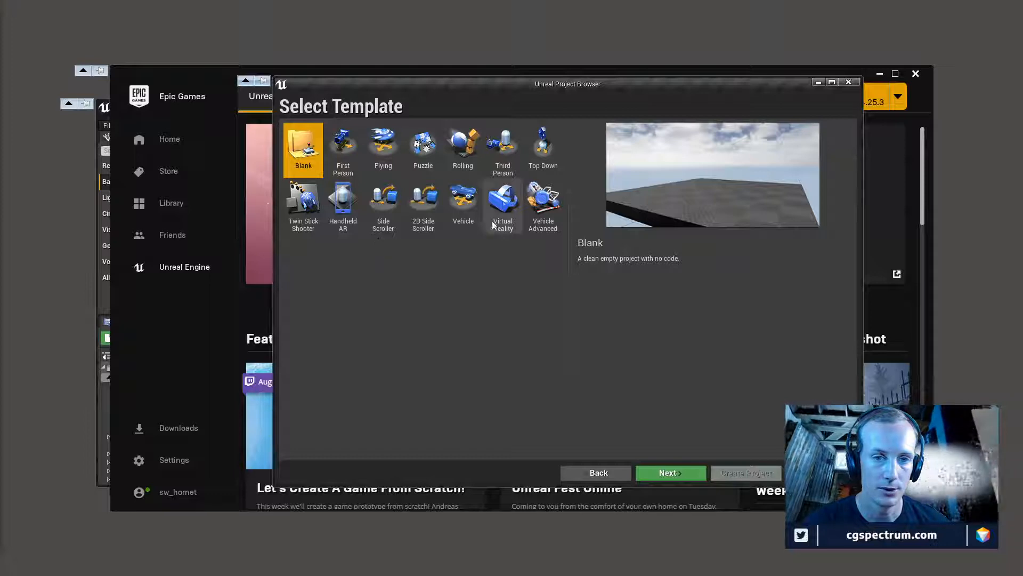
- Pick the Third Person template and keep Blueprint and Maximum Quality in the project settings
double_click(515, 155)
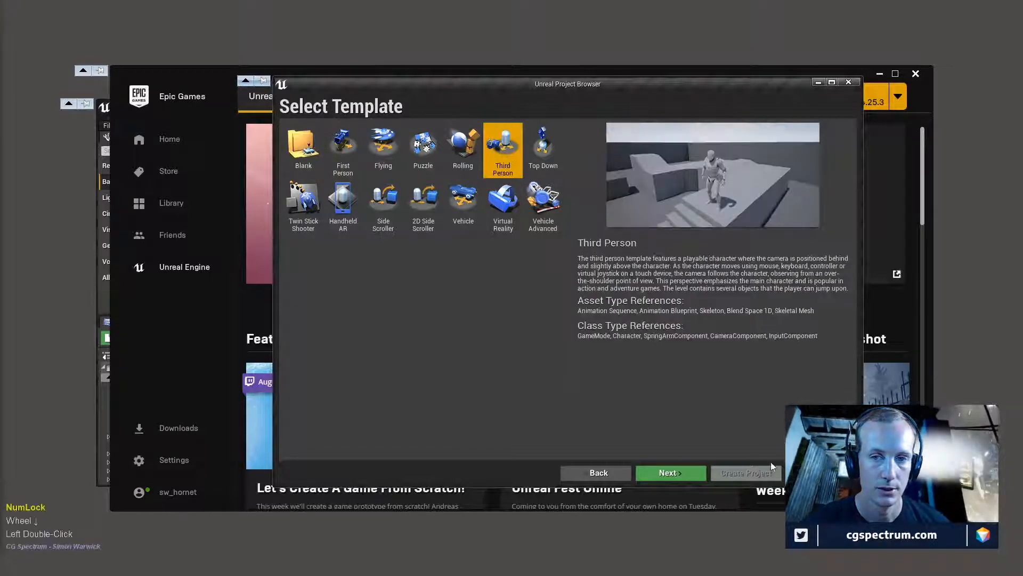
click(676, 477)
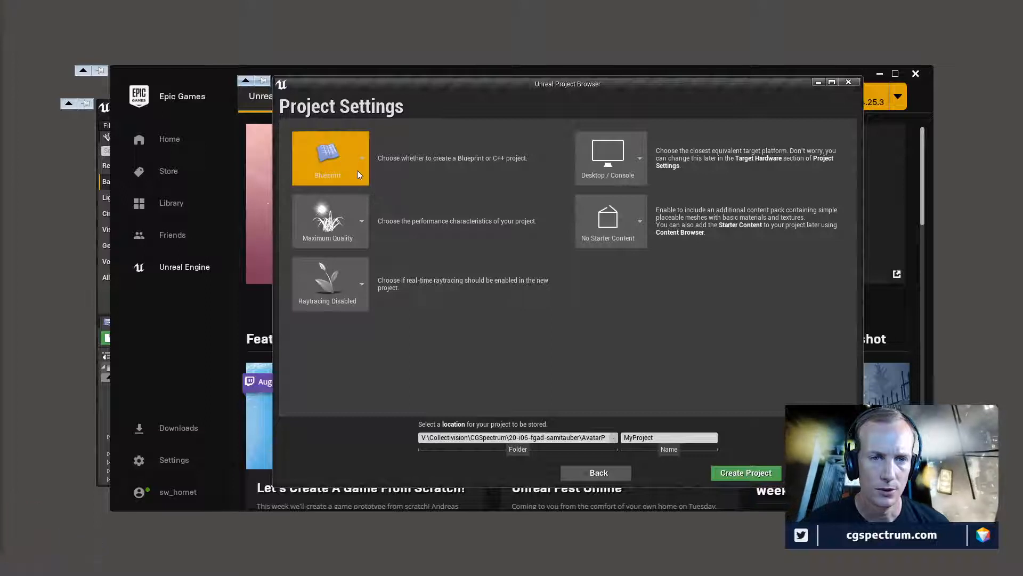
click(362, 156)
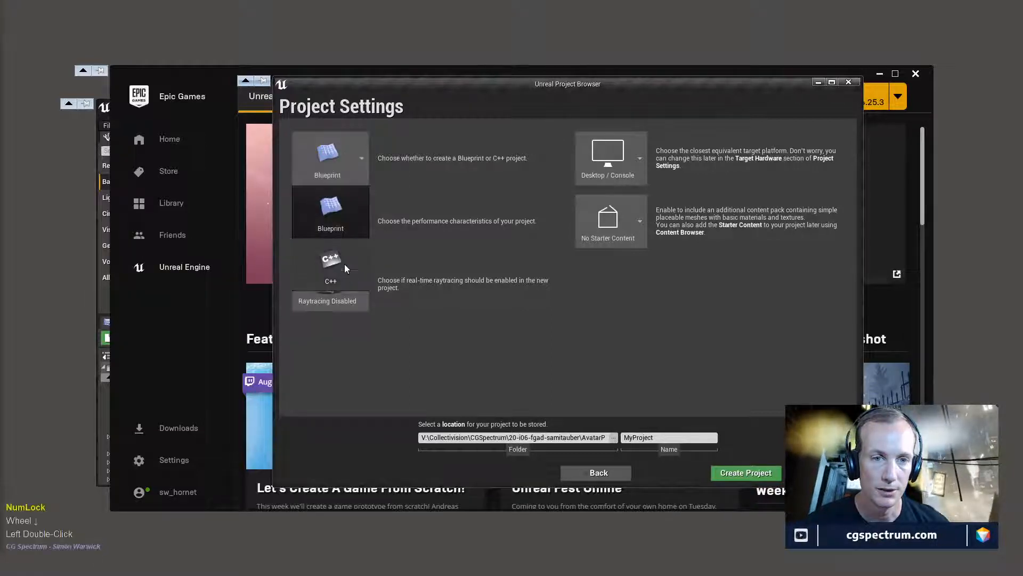
click(457, 327)
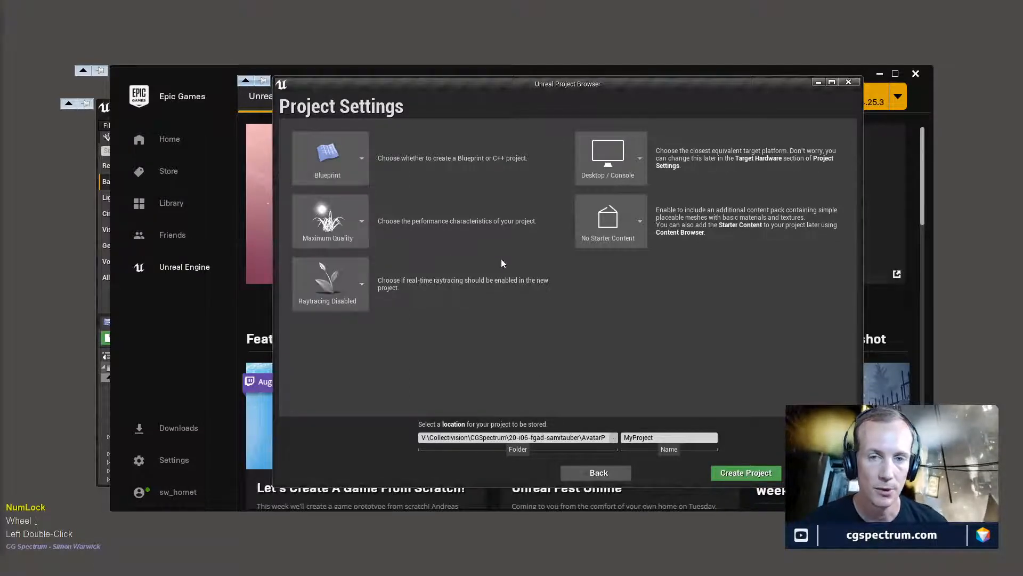
click(361, 238)
click(365, 261)
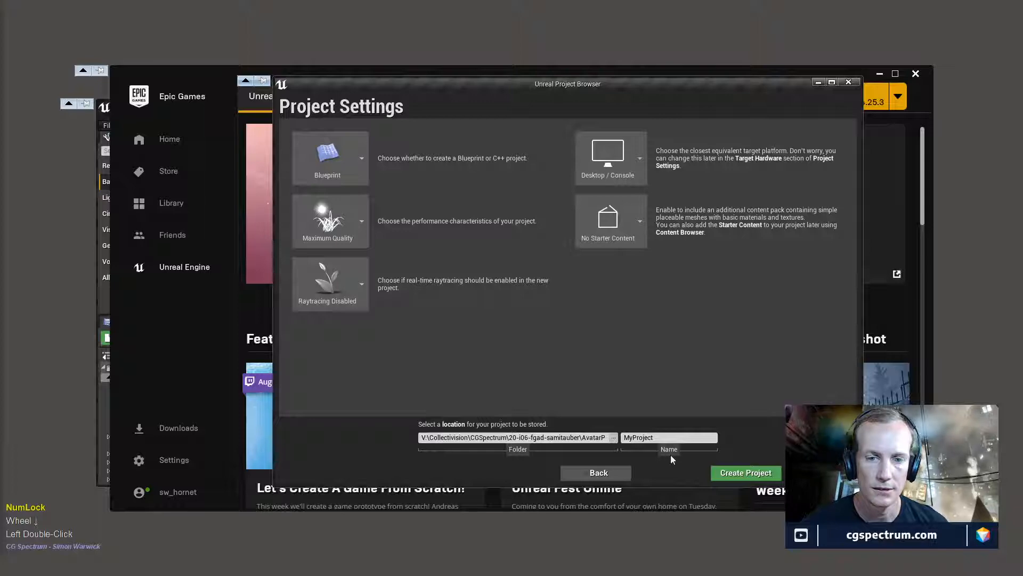
- Browse for the project location and create a new folder named temp on the 960G_Internal (E:) drive
click(614, 437)
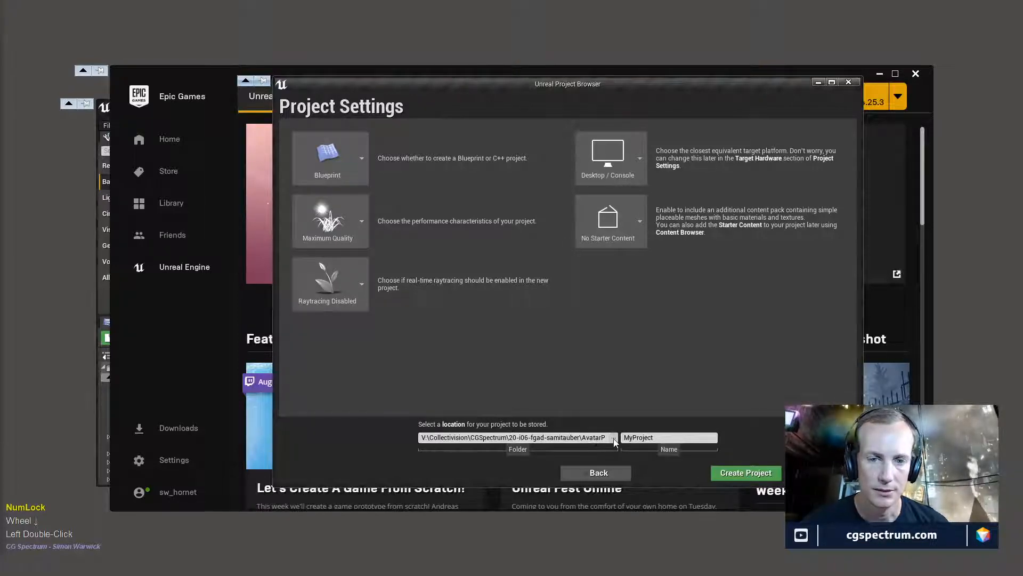
scroll(106, 403, down, 4)
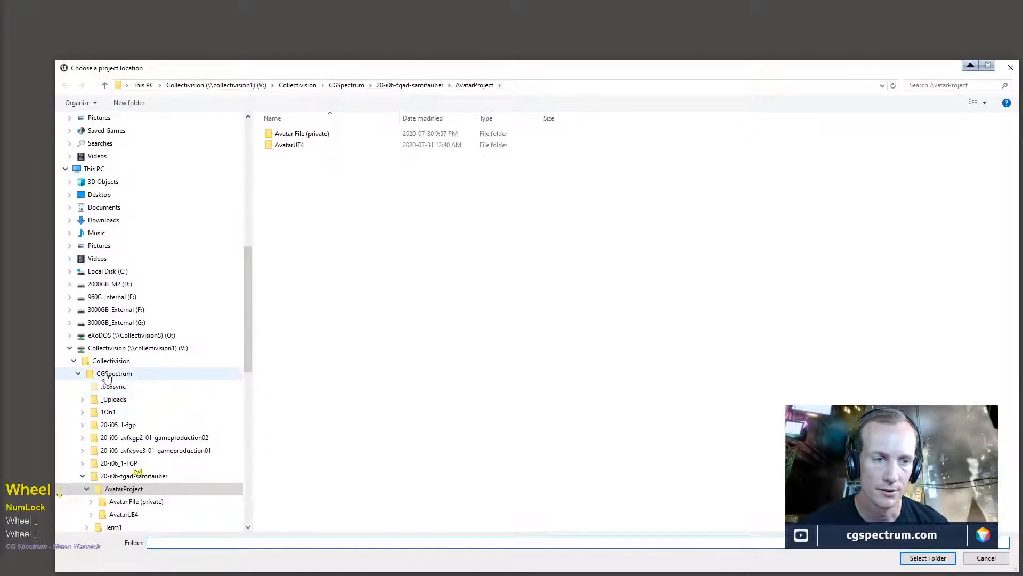
double_click(104, 376)
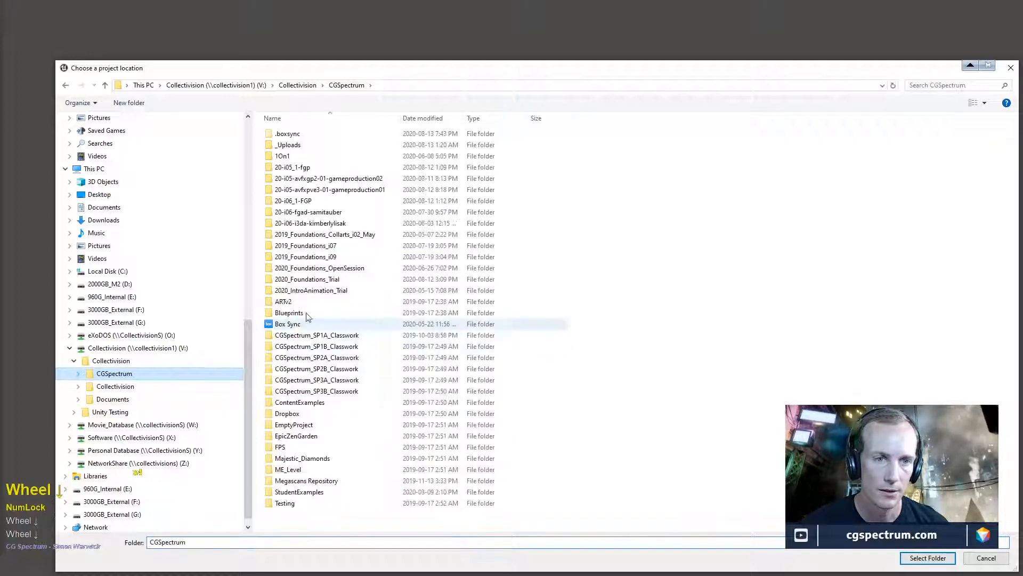
click(104, 361)
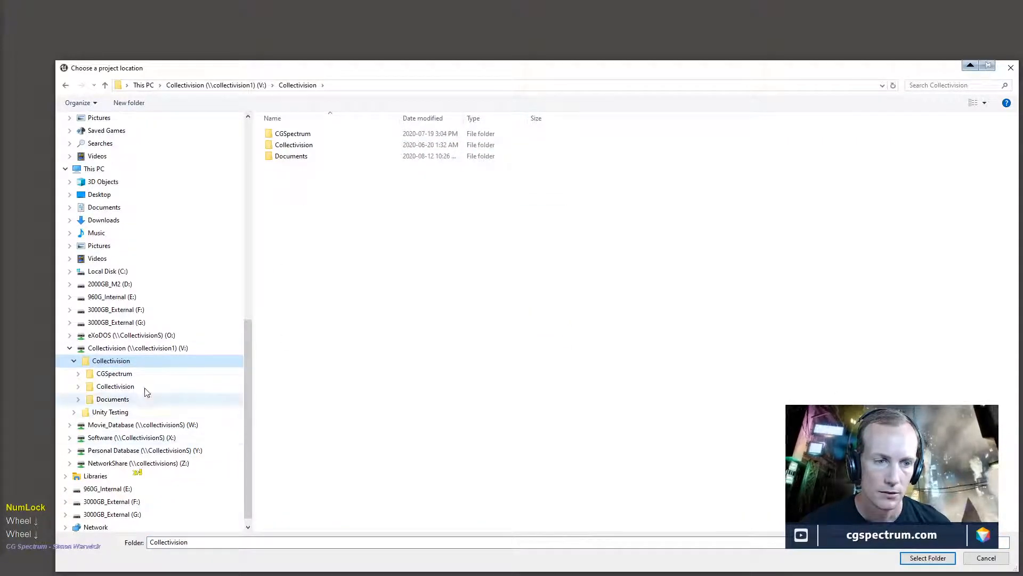
click(211, 299)
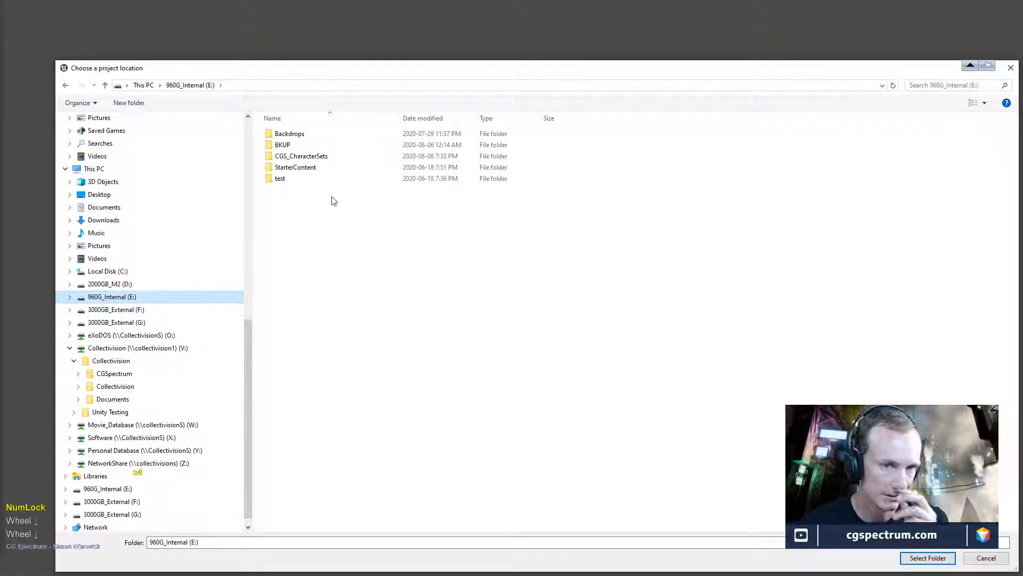
right_click(345, 277)
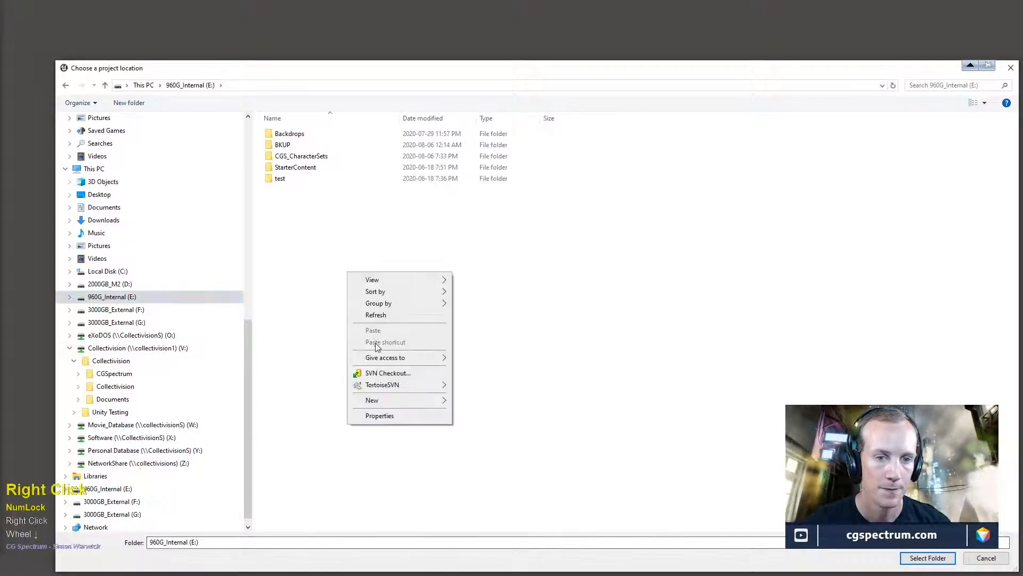
mouse_move(405, 401)
click(529, 404)
text(temp)
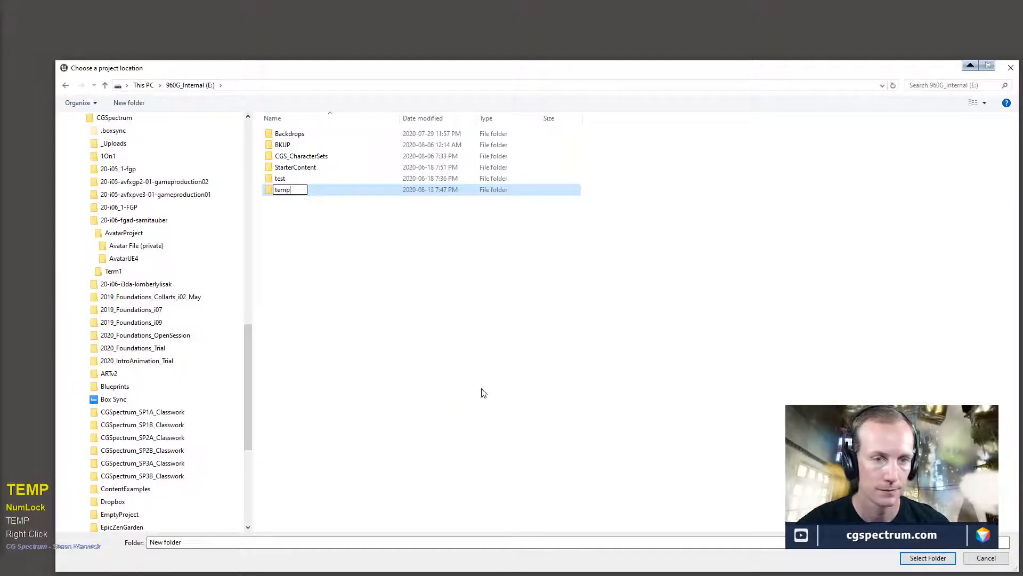
- Set the temp folder as the storage location and create the project with the name MyProject
click(281, 212)
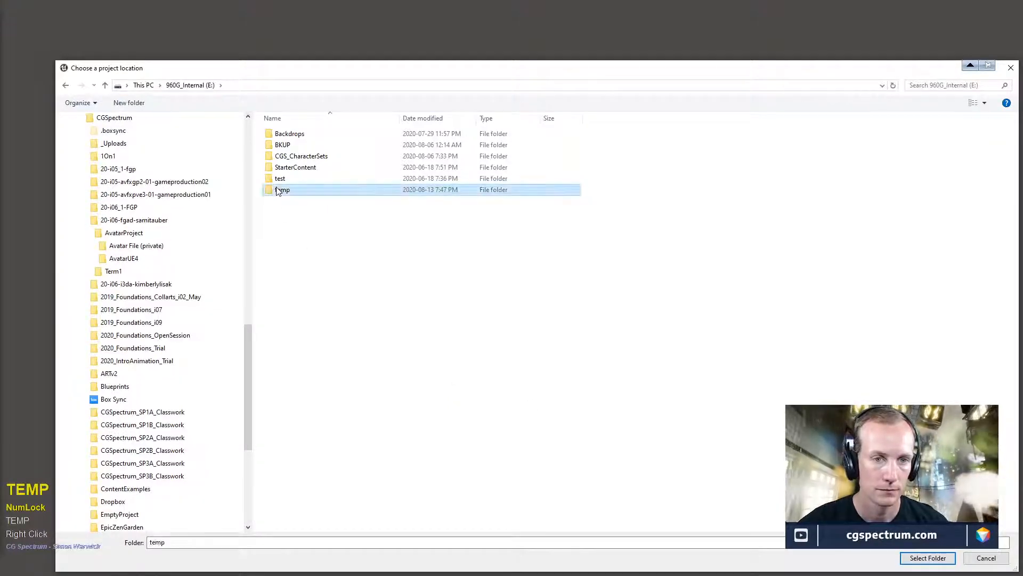
double_click(282, 190)
click(914, 558)
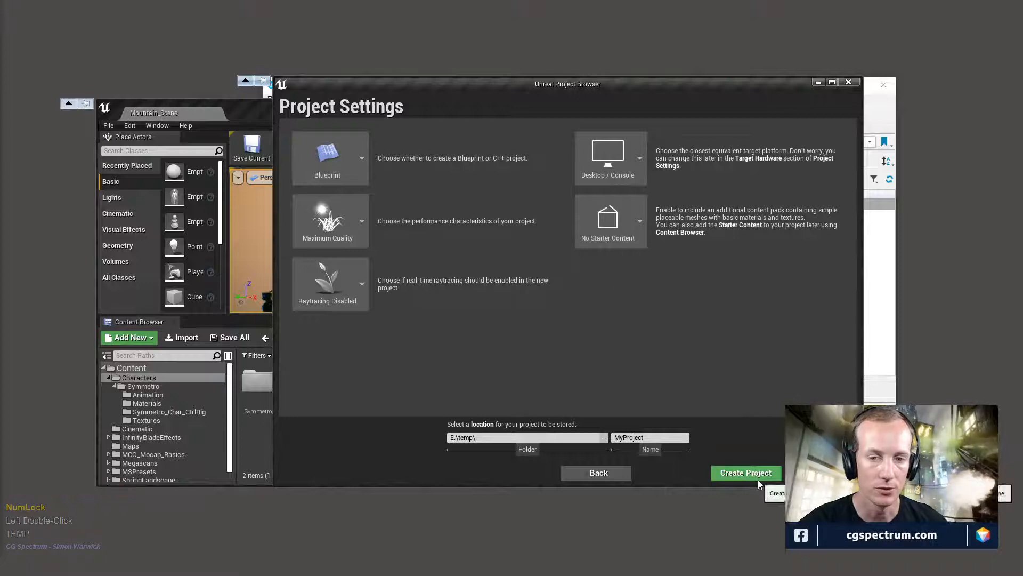
click(746, 473)
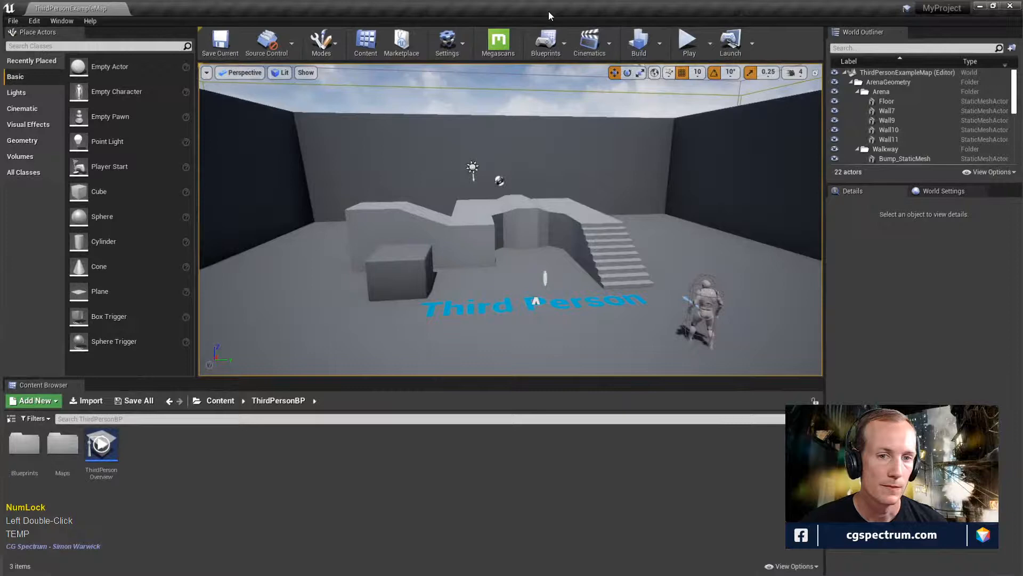
- Show the content folder tree and open the ThirdPersonCharacter blueprint from ThirdPersonBP > Blueprints in a maximized editor
click(10, 419)
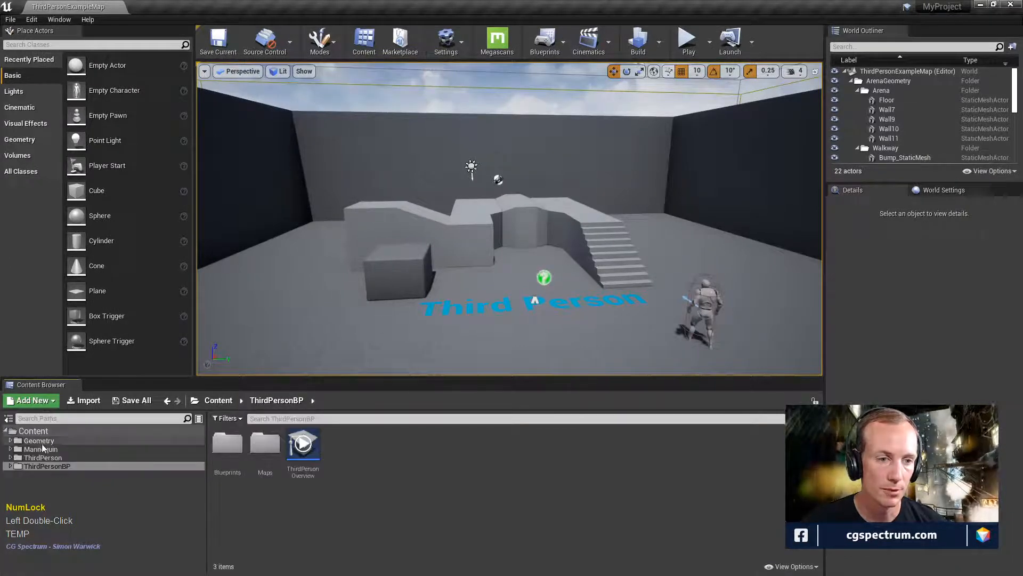
double_click(236, 459)
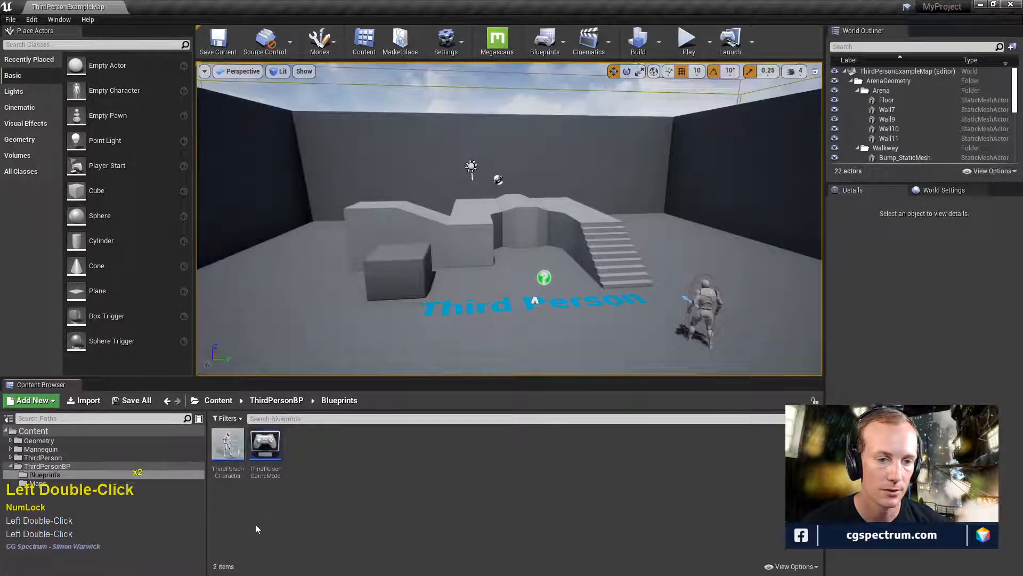
double_click(228, 450)
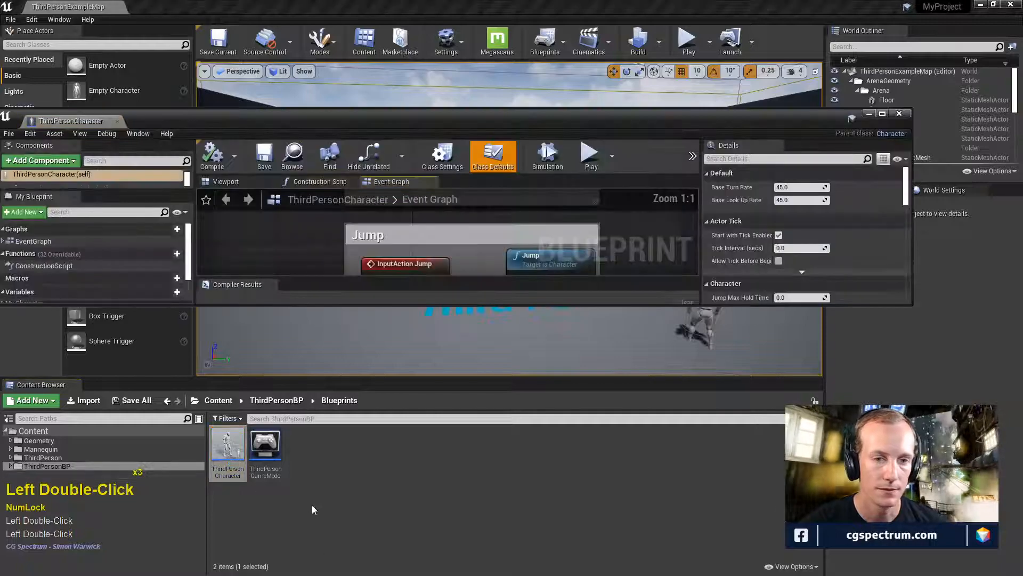
drag(425, 118, 435, 1)
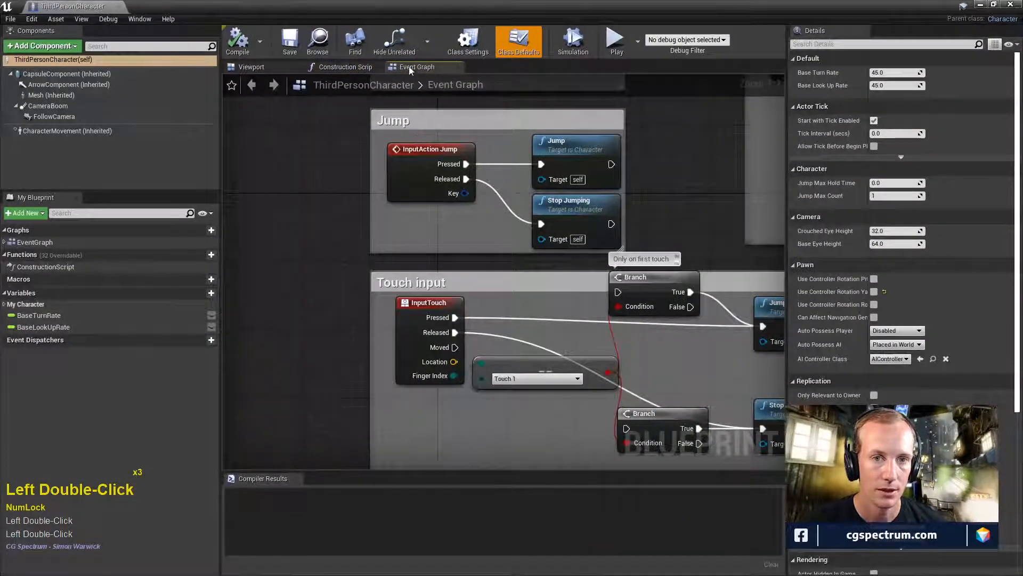
- Examine how the gamepad LookUpRate axis nodes feed Add Controller Pitch Input in the character's Event Graph
right_drag(536, 227, 527, 359)
scroll(518, 228, down, 7)
scroll(521, 308, up, 5)
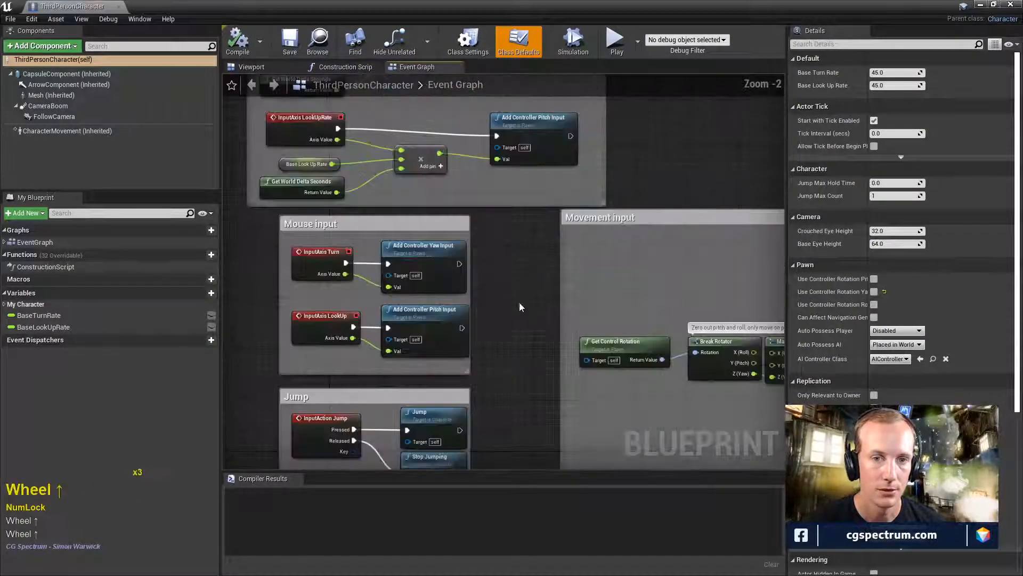
right_drag(521, 308, 523, 425)
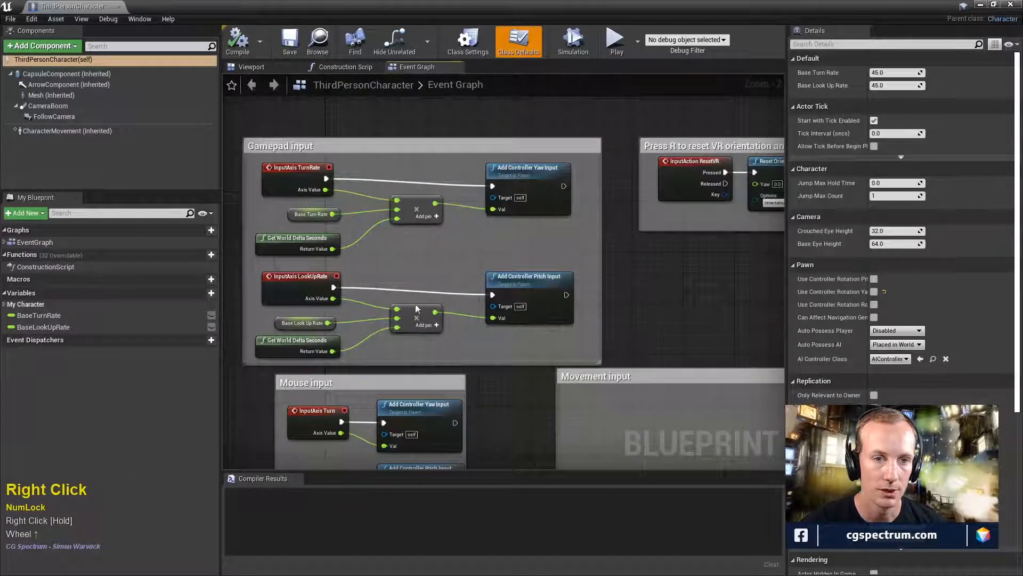
right_drag(632, 331, 691, 292)
click(341, 244)
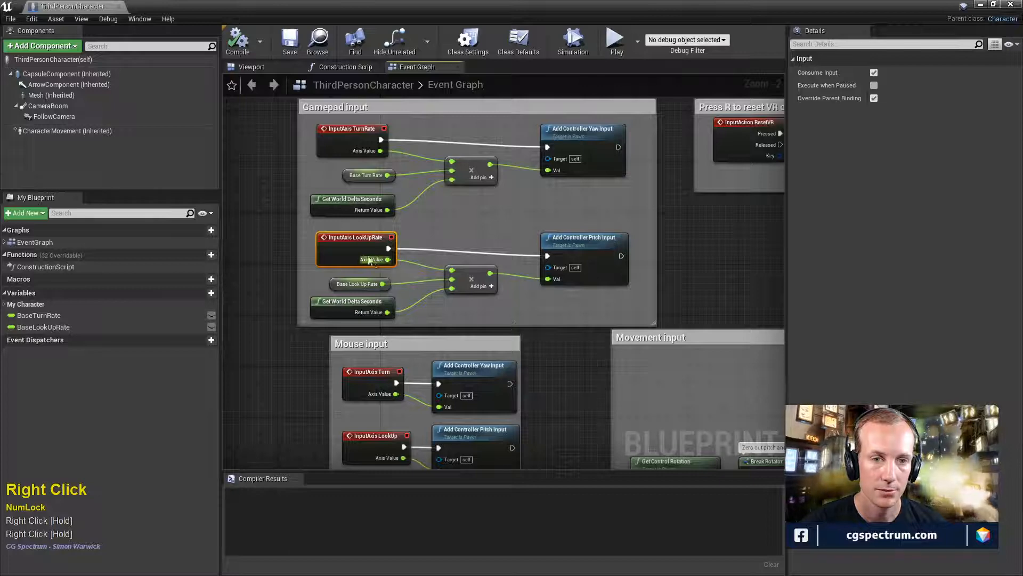
click(353, 308)
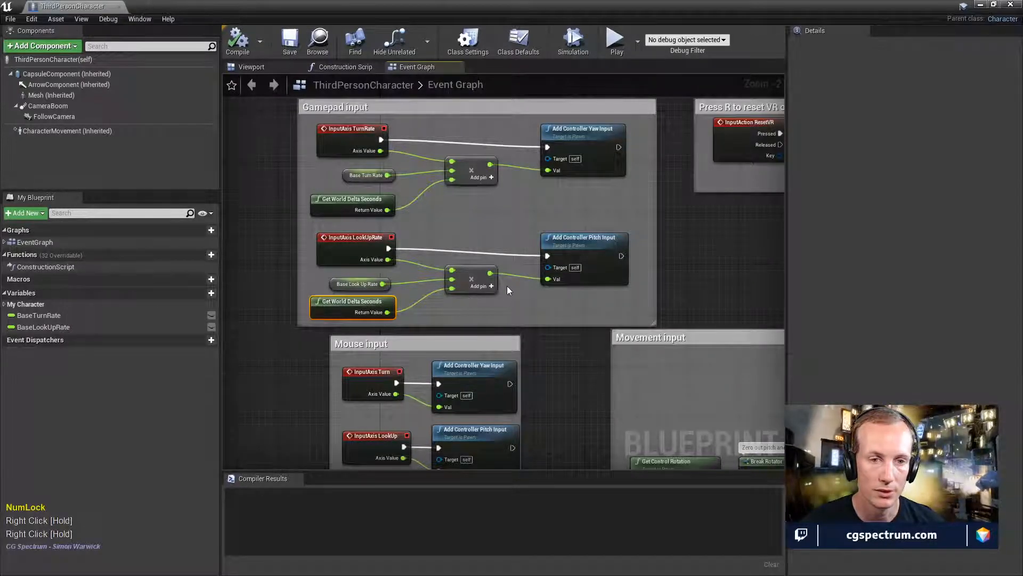
click(584, 261)
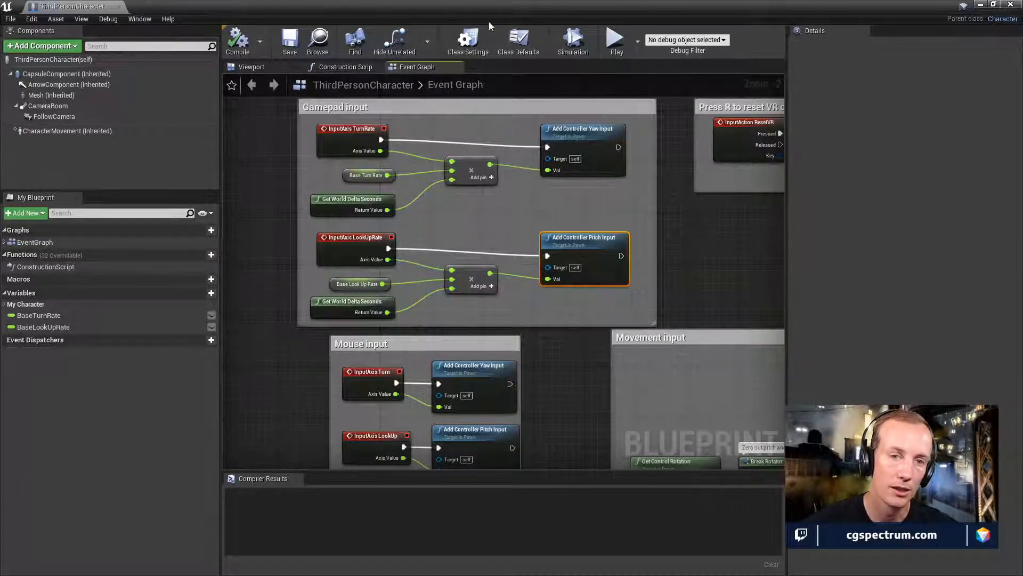
- Switch back to the CGS_CharacterSets project and open the BP_Symmetro_Char blueprint from the Characters folder in a maximized editor
key(Num_Lock)
drag(513, 5, 0, 272)
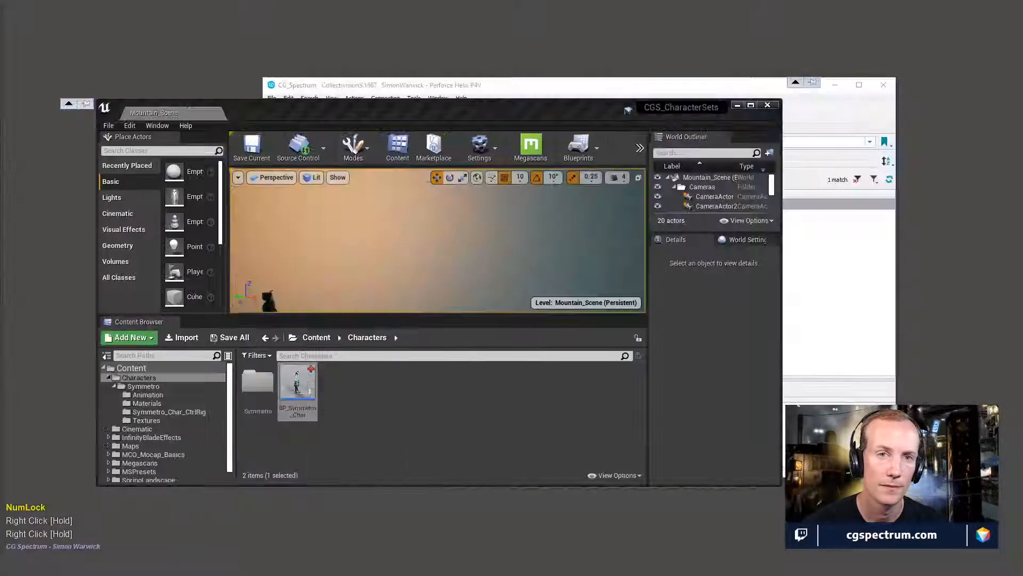
double_click(491, 108)
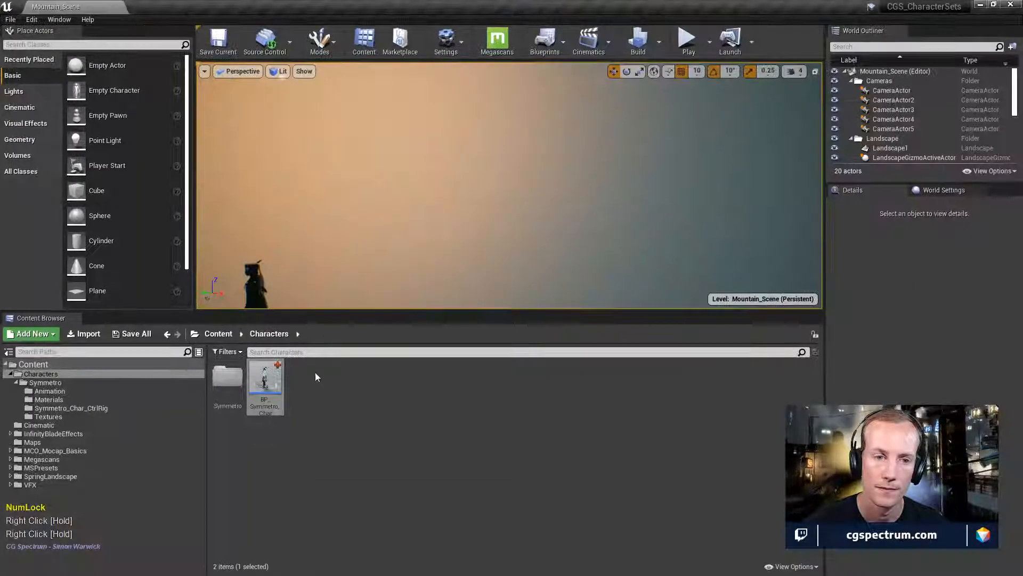
double_click(266, 380)
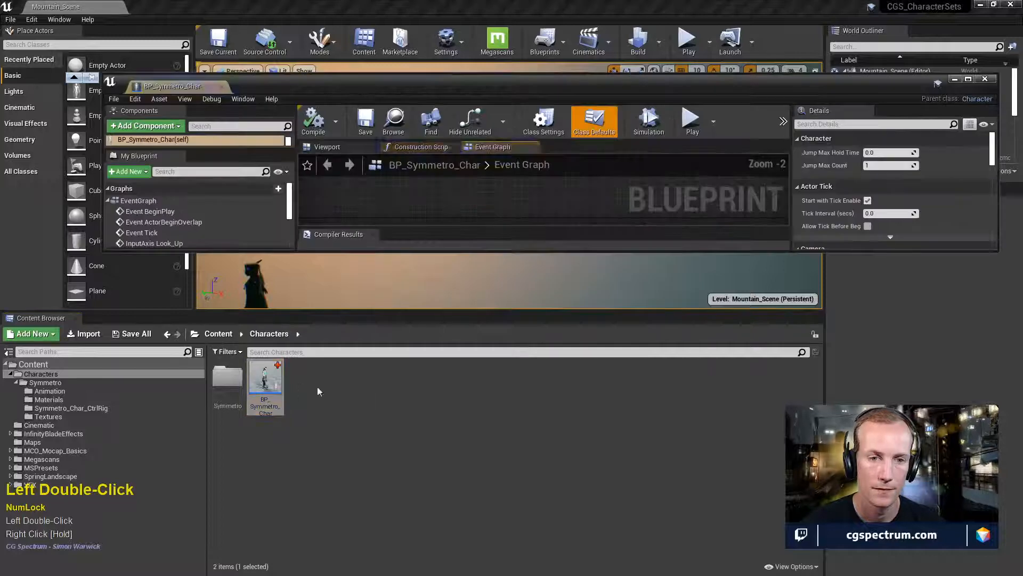
double_click(526, 91)
- Delete the leftover node beside the look axis events and place an Add Controller Pitch Input node across from InputAxis Look_Up
click(626, 229)
key(Delete)
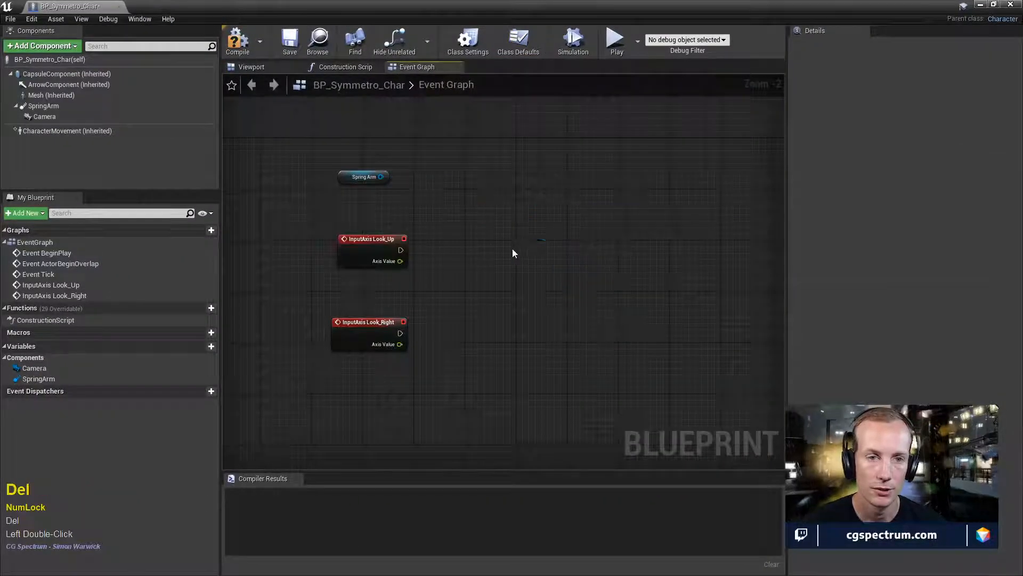
right_click(548, 234)
text(add )
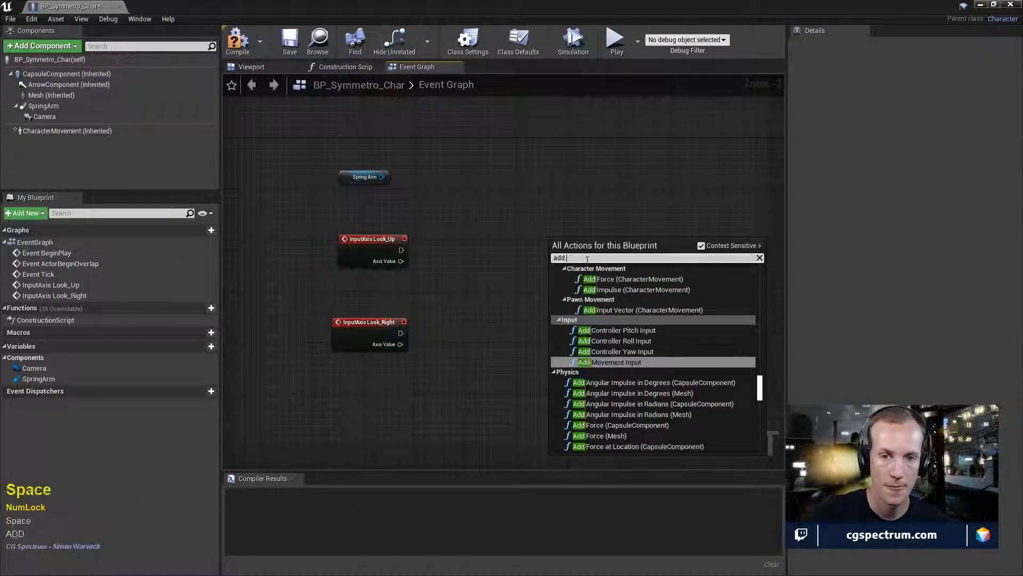
text(controller)
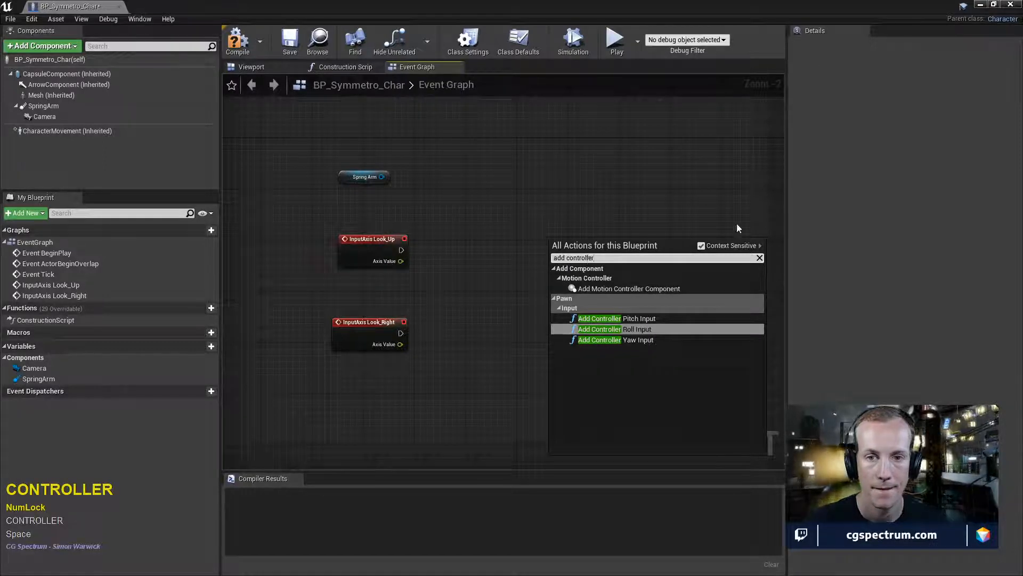
click(617, 318)
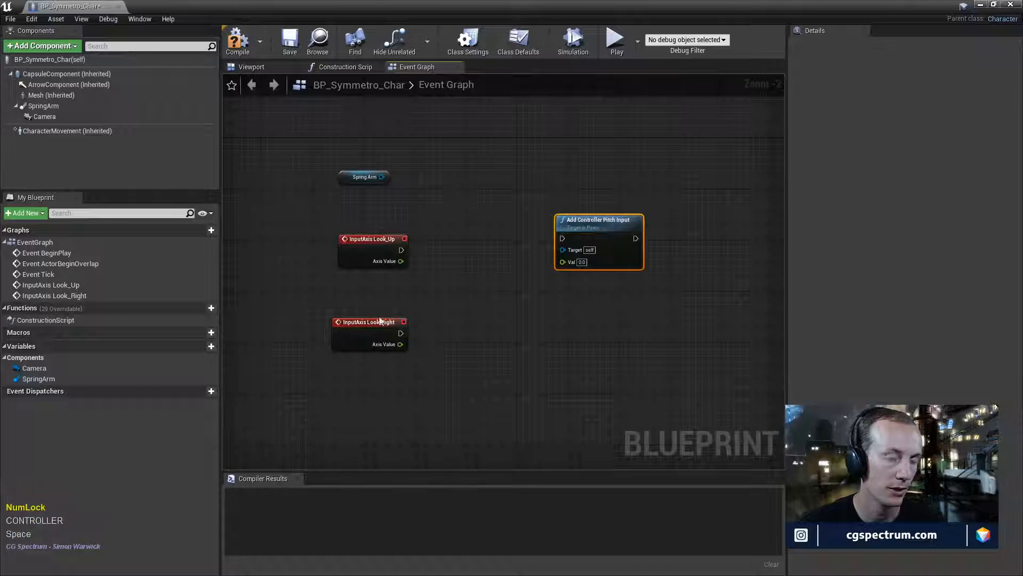
- Place an Add Controller Yaw Input node across from InputAxis Look_Right and line it up beneath the pitch input node
right_click(542, 338)
text(add control)
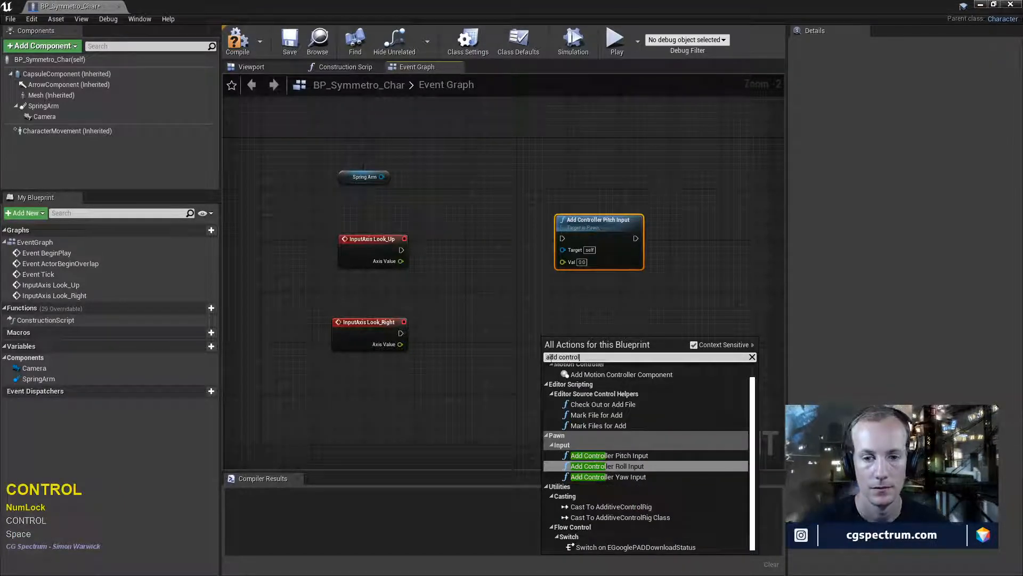
click(594, 476)
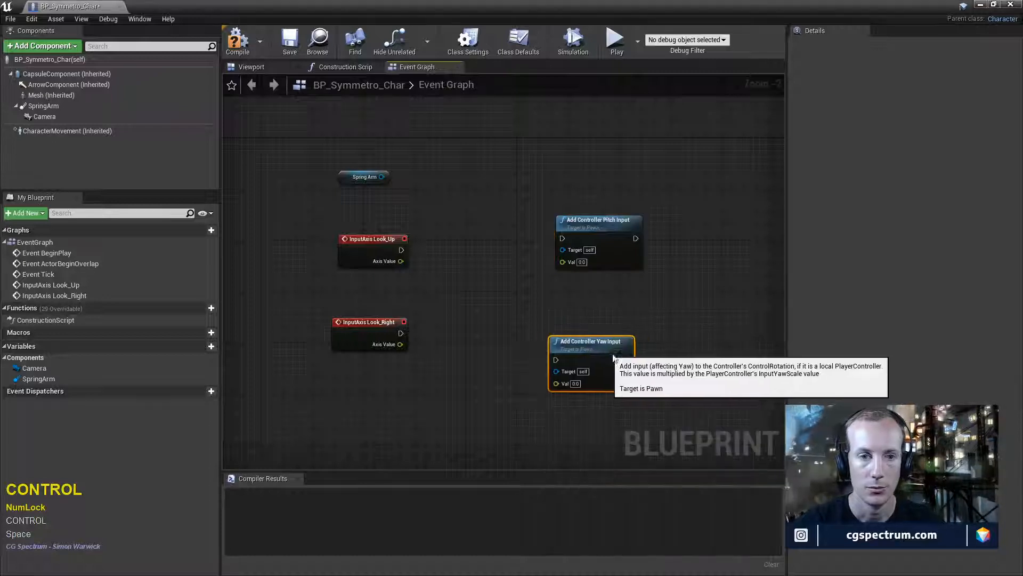
drag(614, 356, 639, 356)
drag(581, 243, 574, 262)
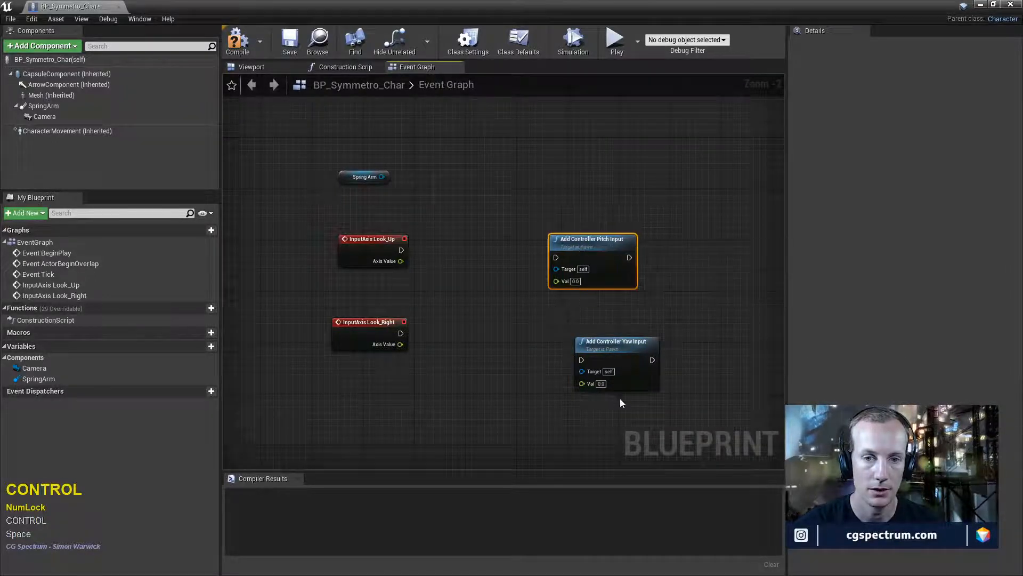
drag(618, 356, 593, 340)
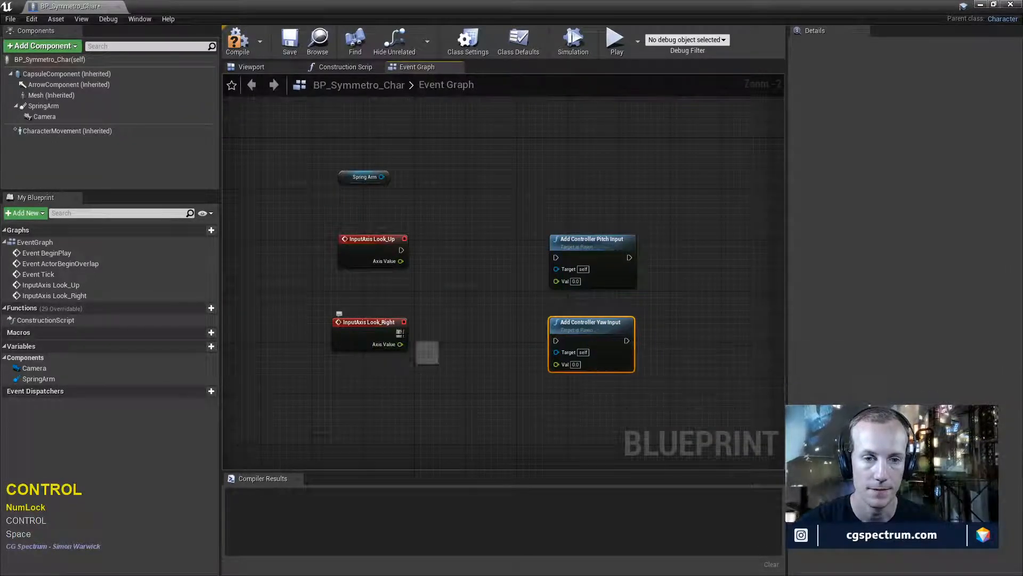
- Connect the execution output of InputAxis Look_Right to Add Controller Yaw Input and that of InputAxis Look_Up to Add Controller Pitch Input
drag(401, 333, 572, 341)
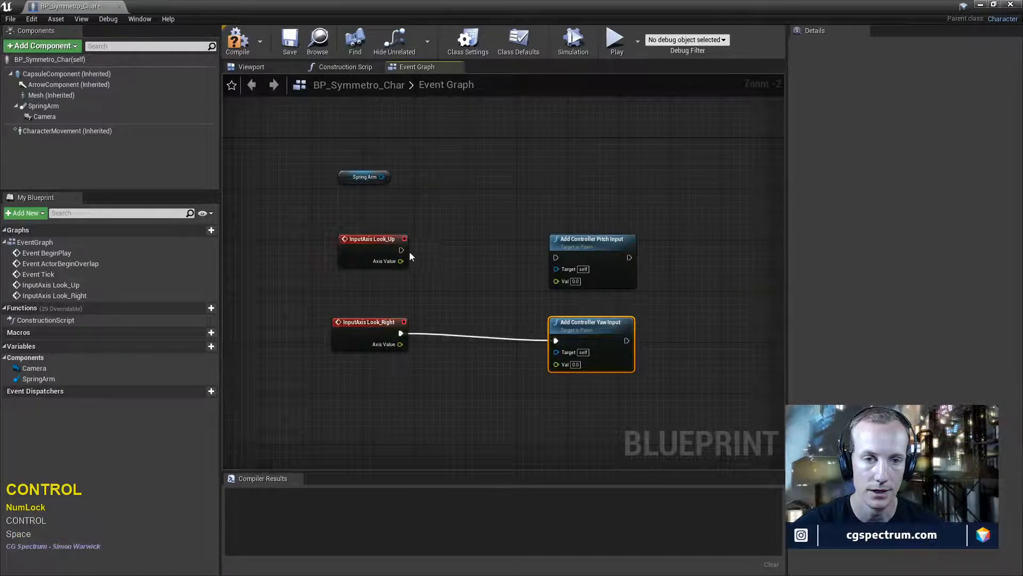
drag(401, 250, 574, 251)
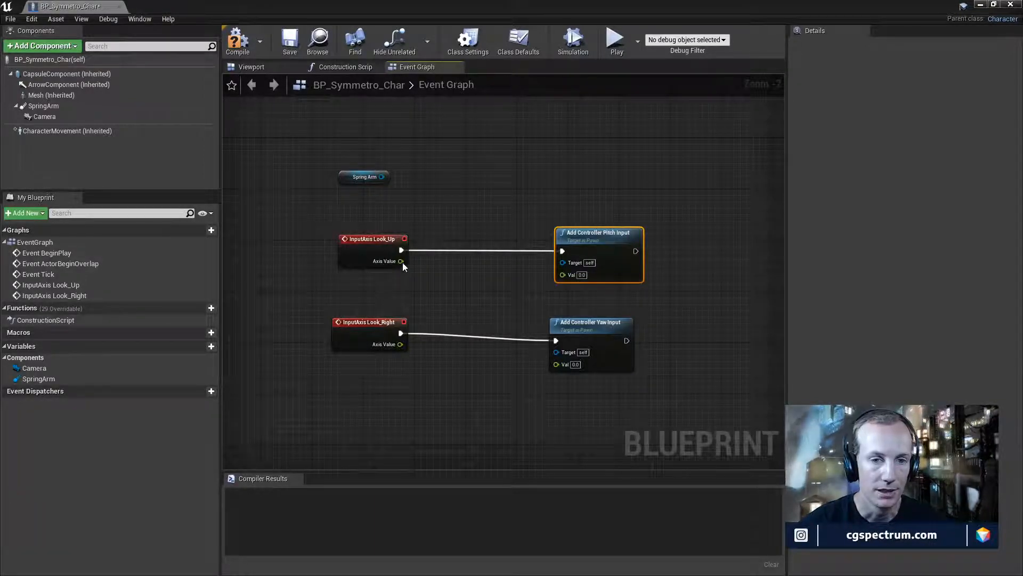
ctrl+drag(400, 261, 442, 277)
click(394, 296)
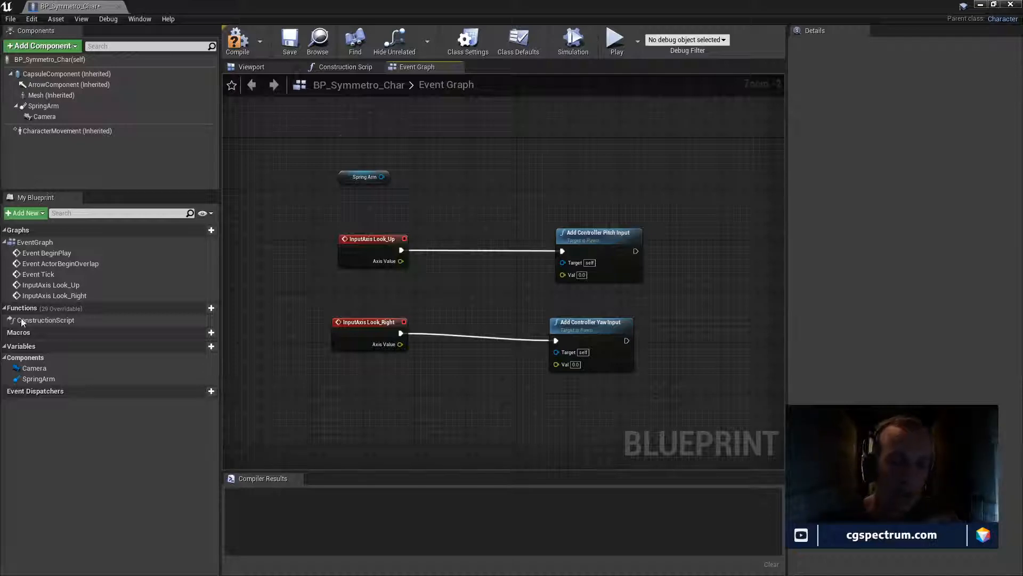
- Examine the disabled Event BeginPlay, Event ActorBeginOverlap and Event Tick nodes in the Event Graph alongside the look input nodes
right_drag(375, 292, 669, 254)
right_drag(503, 154, 481, 265)
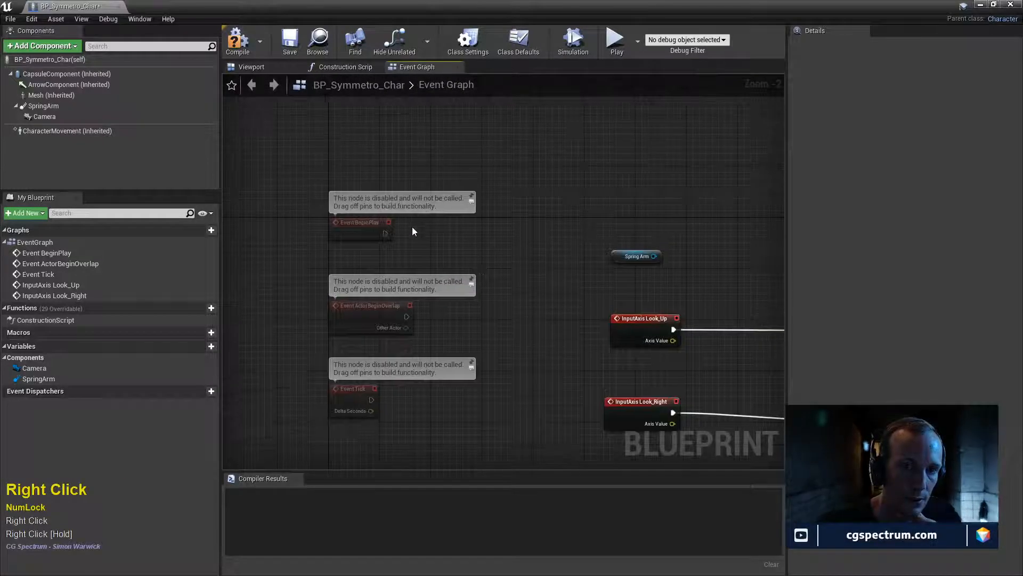
right_drag(400, 300, 404, 250)
click(358, 179)
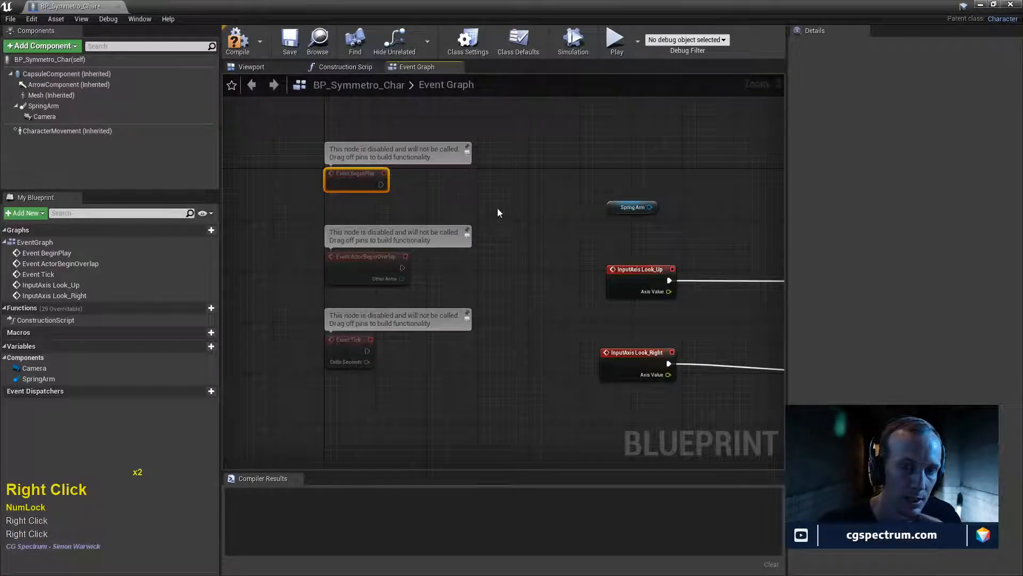
right_drag(498, 208, 500, 158)
click(368, 294)
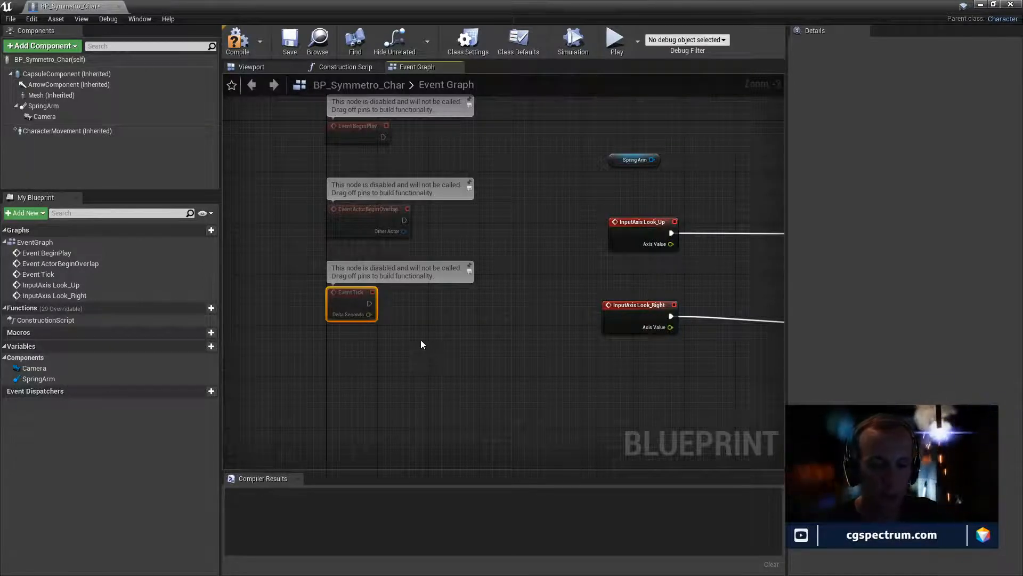
right_drag(386, 329, 382, 312)
right_drag(436, 290, 587, 263)
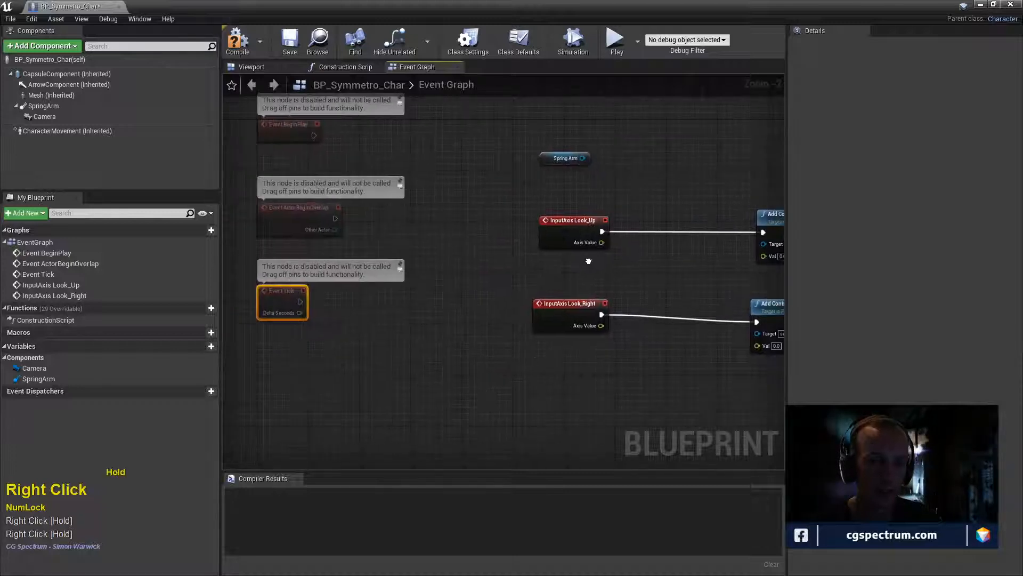
right_drag(777, 252, 573, 288)
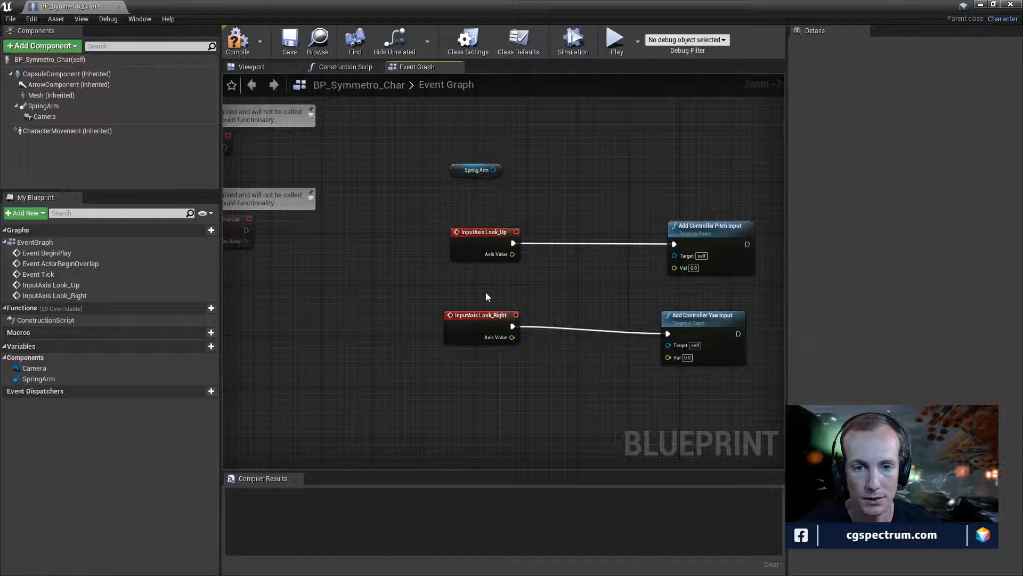
right_click(477, 279)
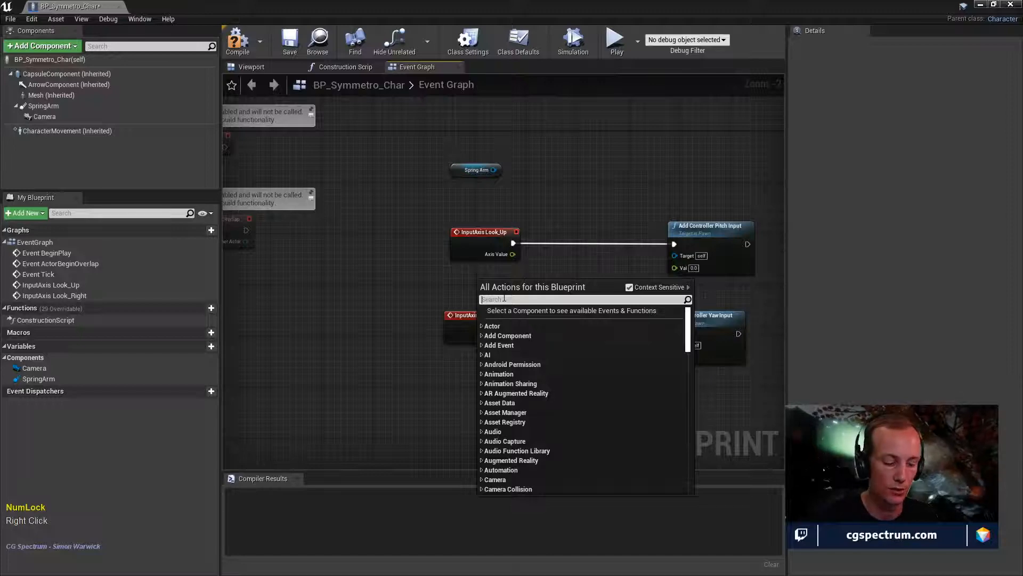
text(get)
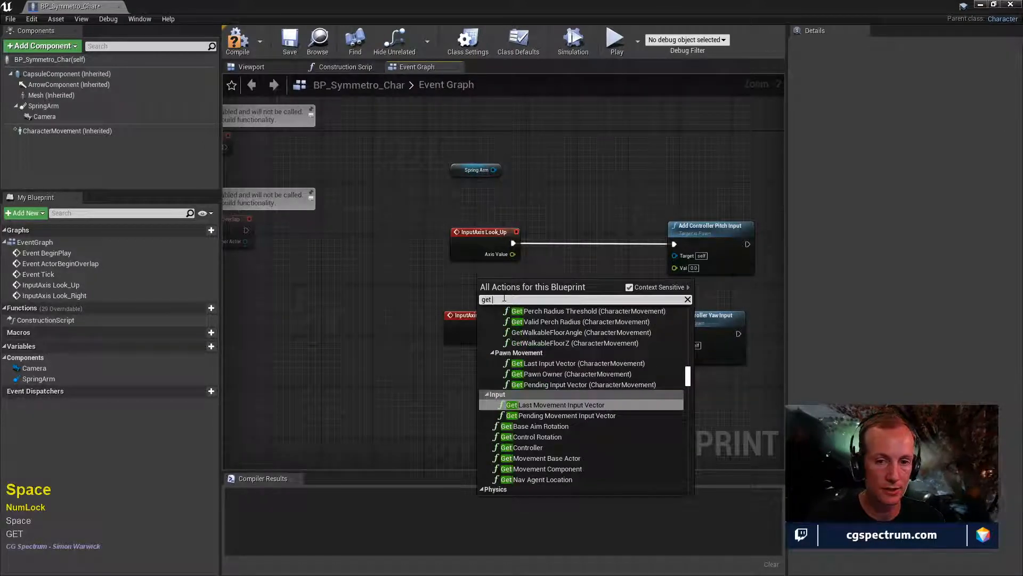
text(b)
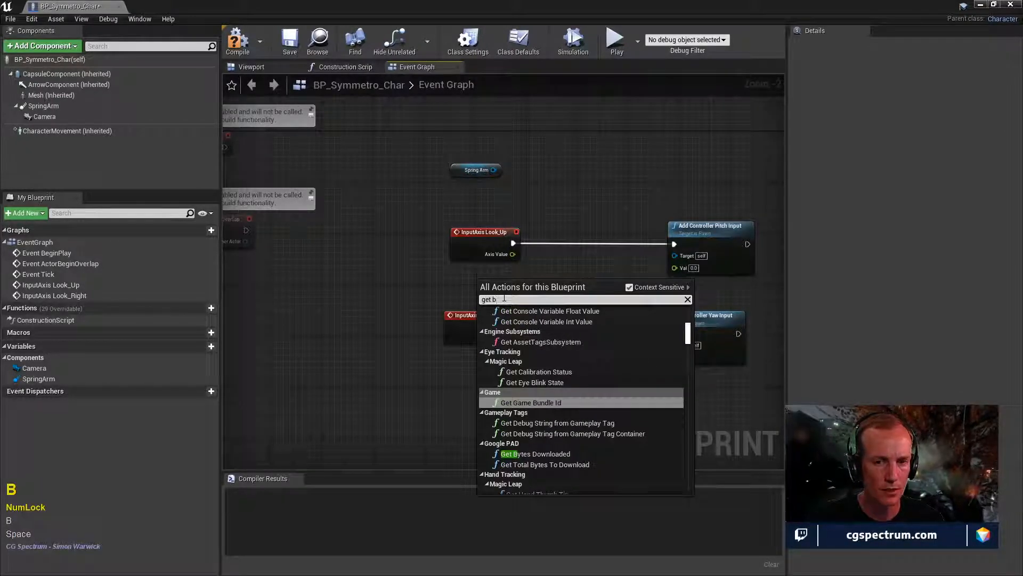
text(as)
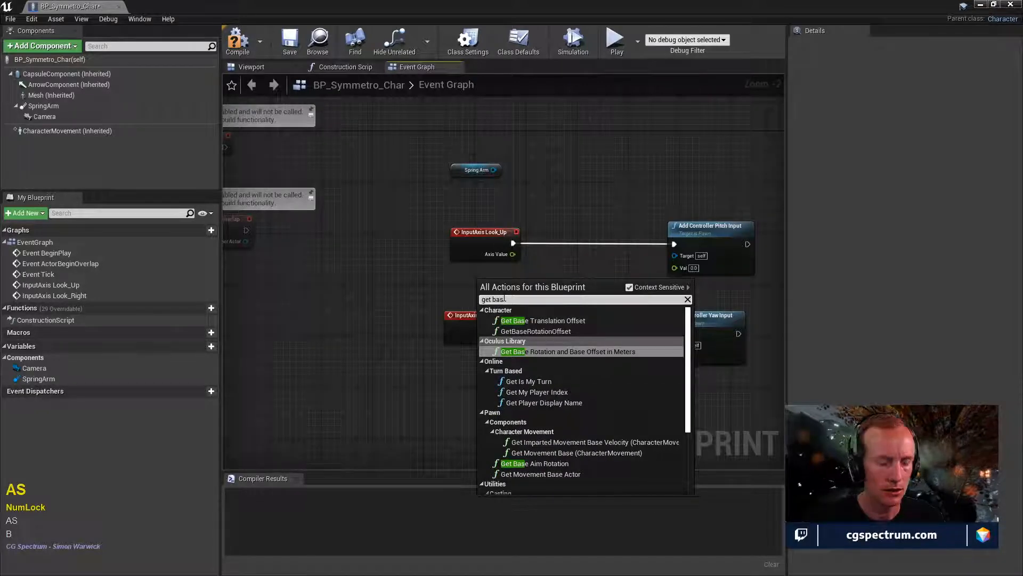
key(Num_Lock)
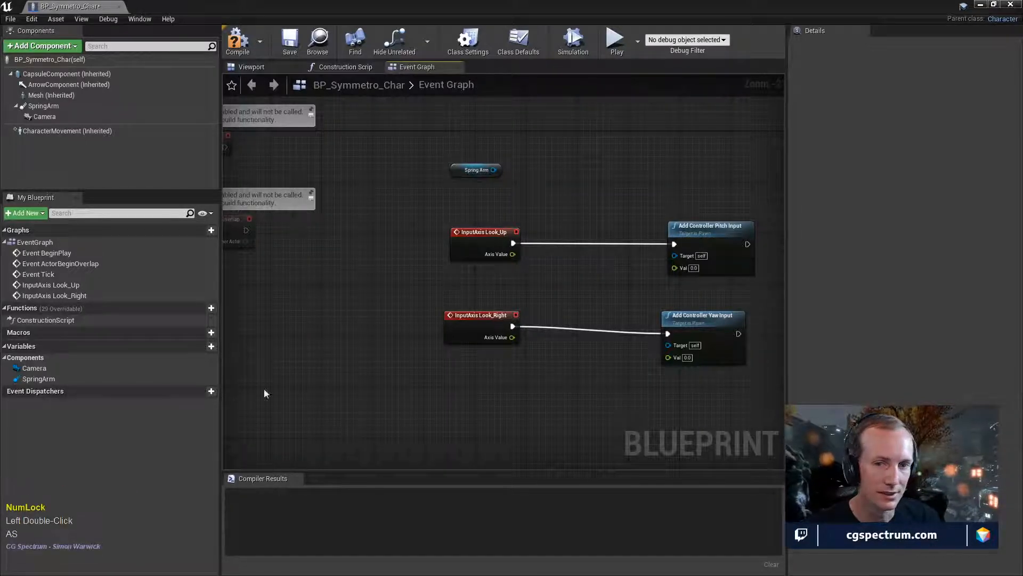
- Add a Get World Delta Seconds node and position it between the InputAxis Look_Up and InputAxis Look_Right events
right_click(540, 283)
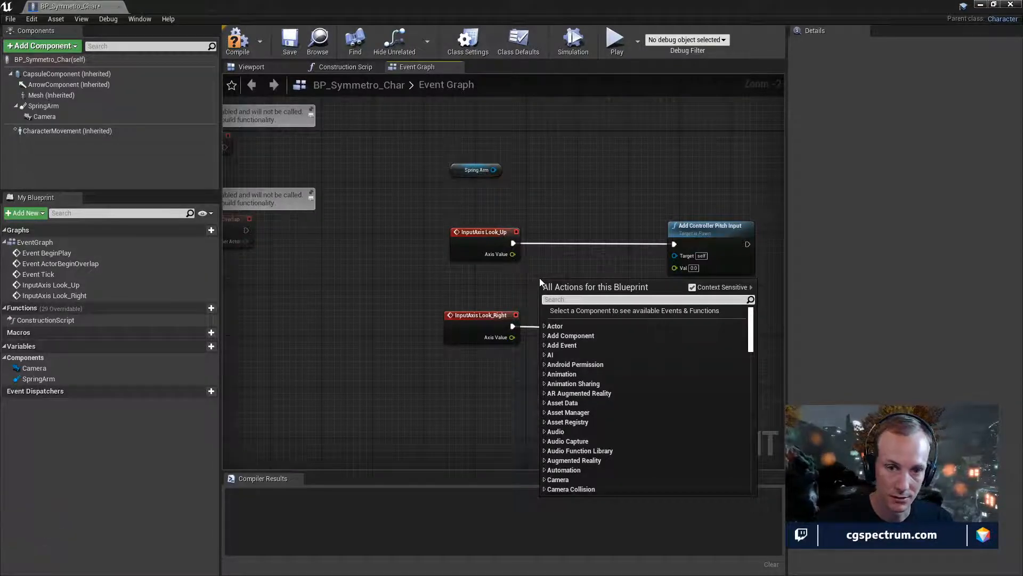
text(wold)
key(BackSpace)
key(BackSpace)
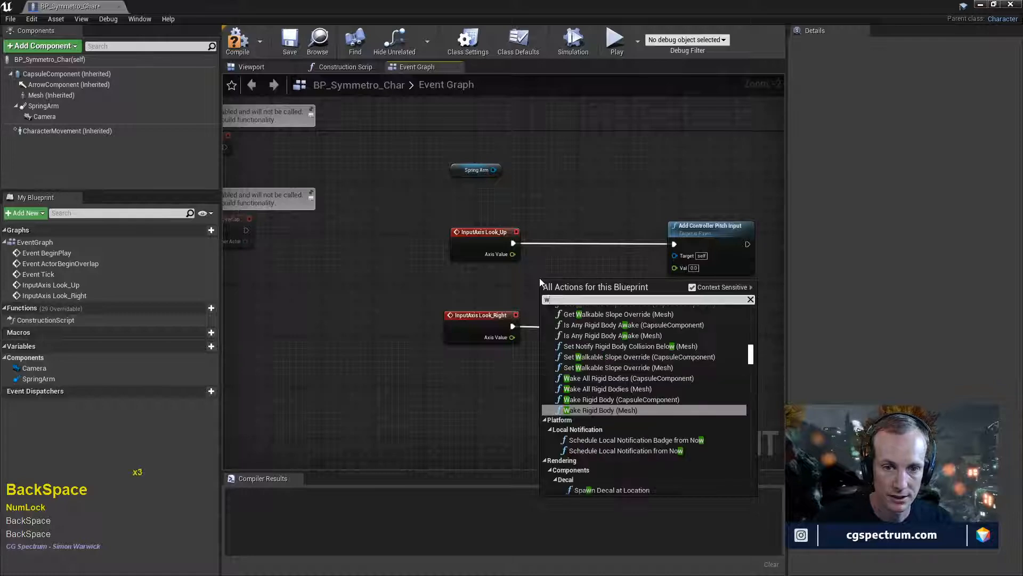
text(rld del)
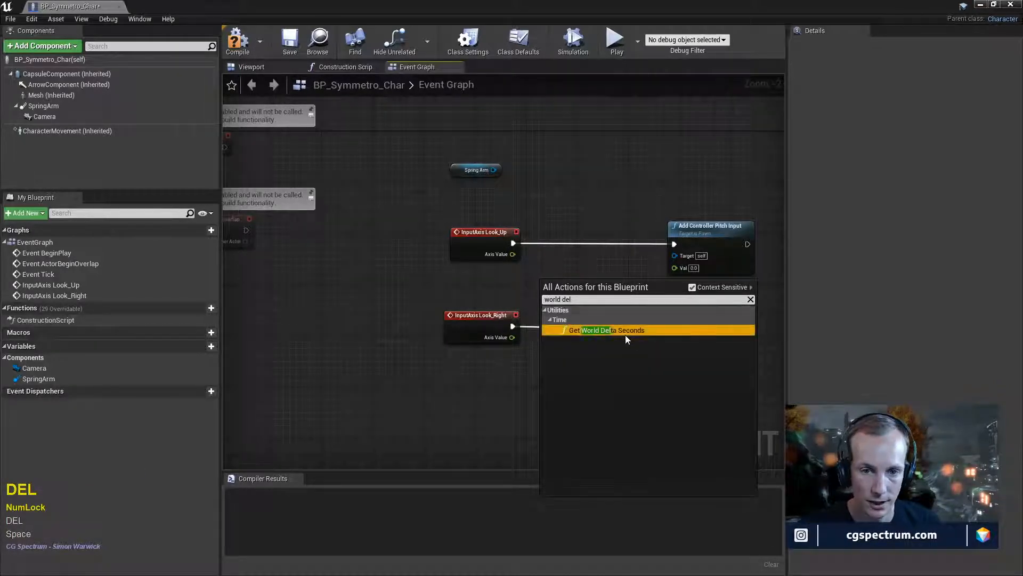
click(607, 330)
drag(590, 295, 519, 297)
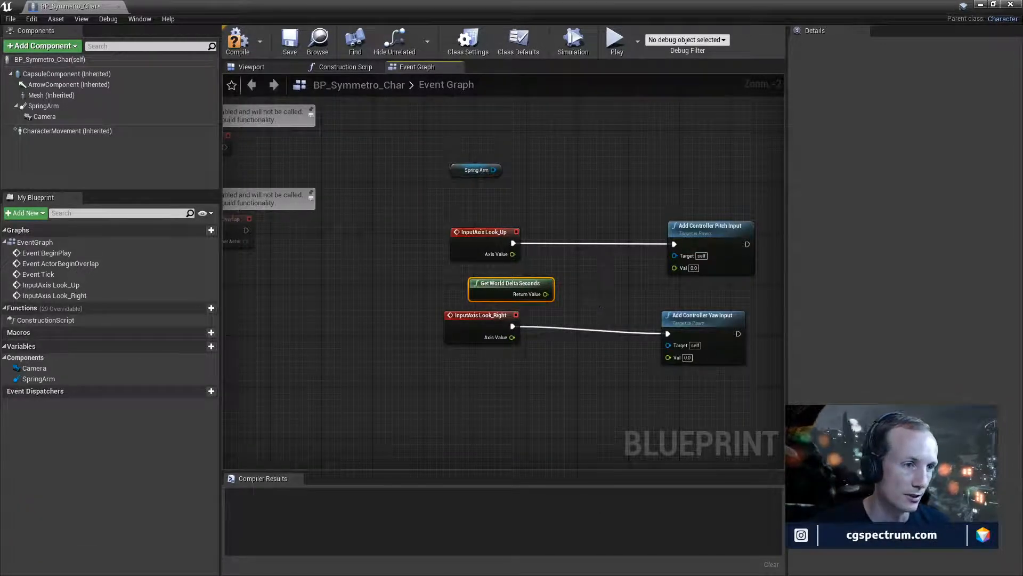
key(Num_Lock)
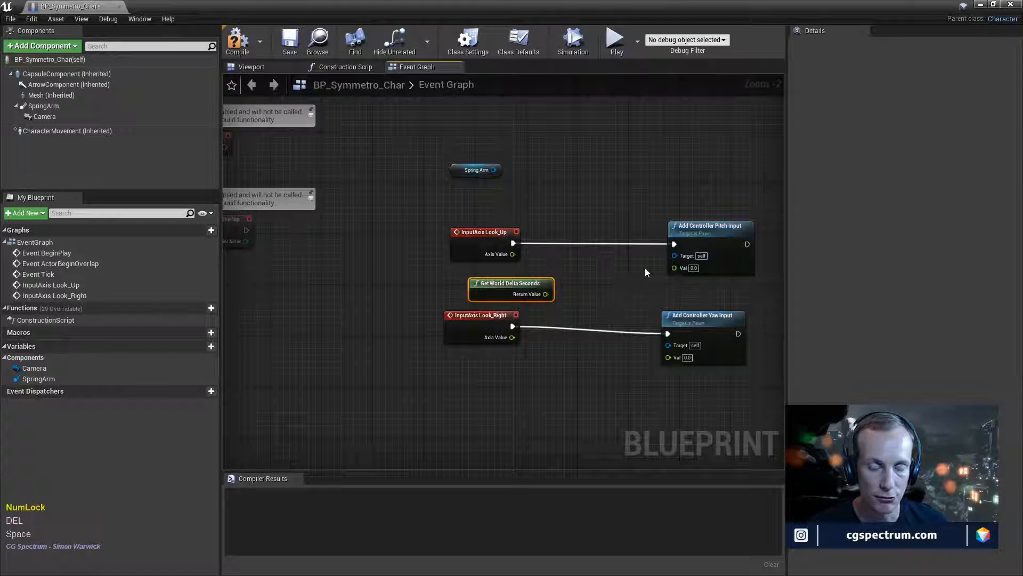
drag(531, 283, 512, 289)
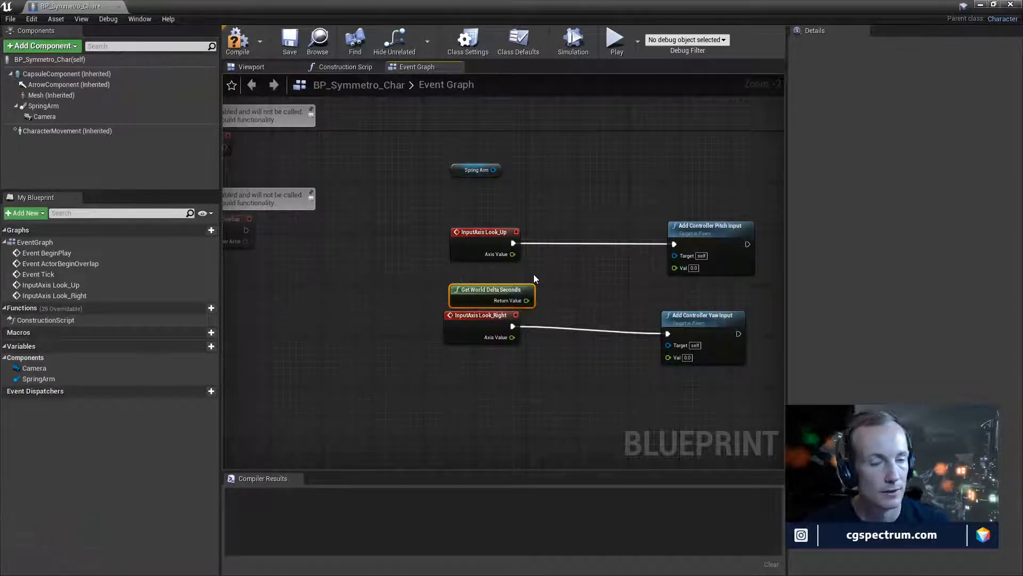
drag(519, 292, 507, 290)
- Multiply the Look_Up axis value by Get World Delta Seconds using a float * float node and feed the product into Add Controller Pitch Input's Val
drag(512, 254, 542, 270)
text(*)
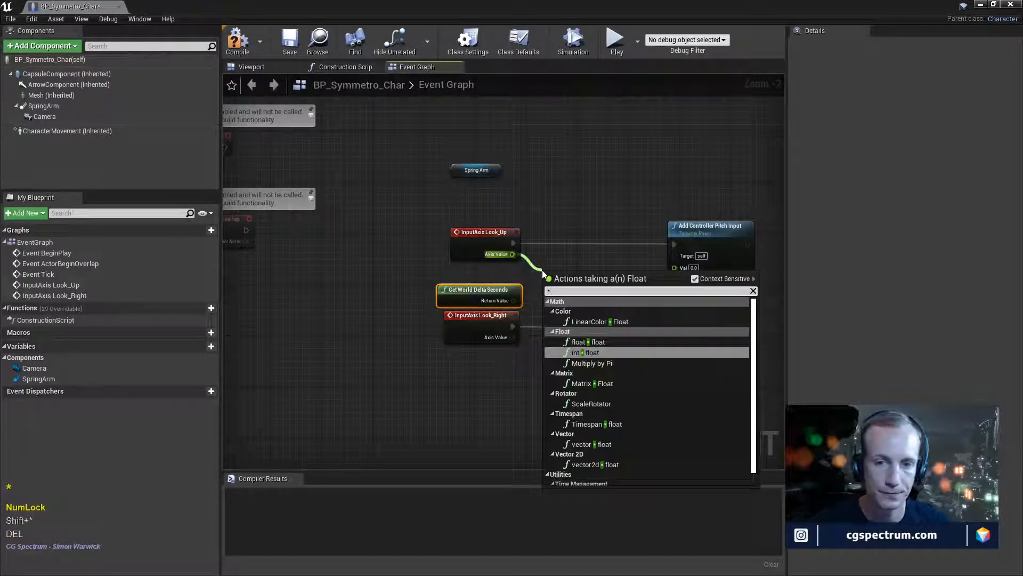
click(586, 341)
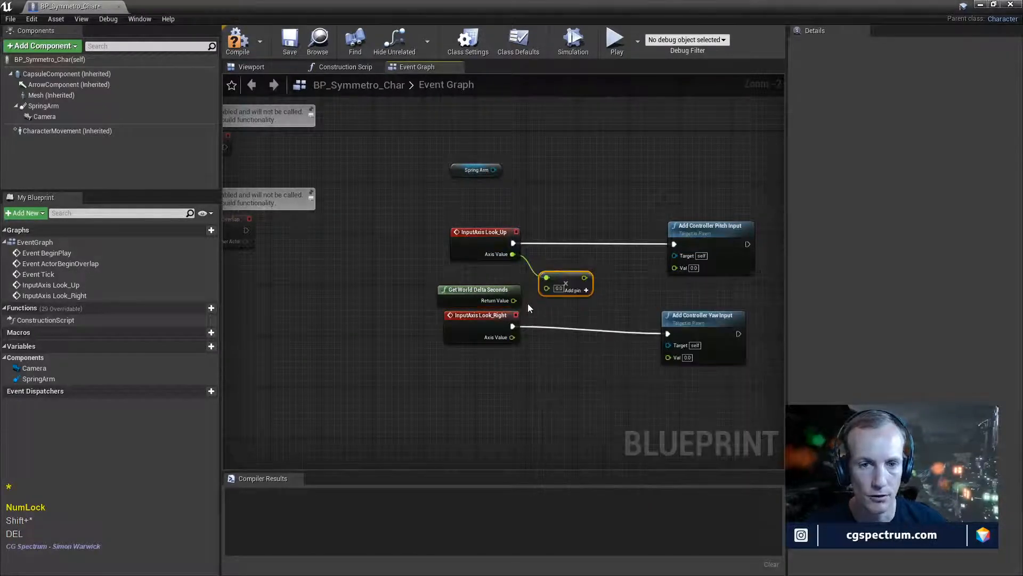
drag(514, 300, 585, 286)
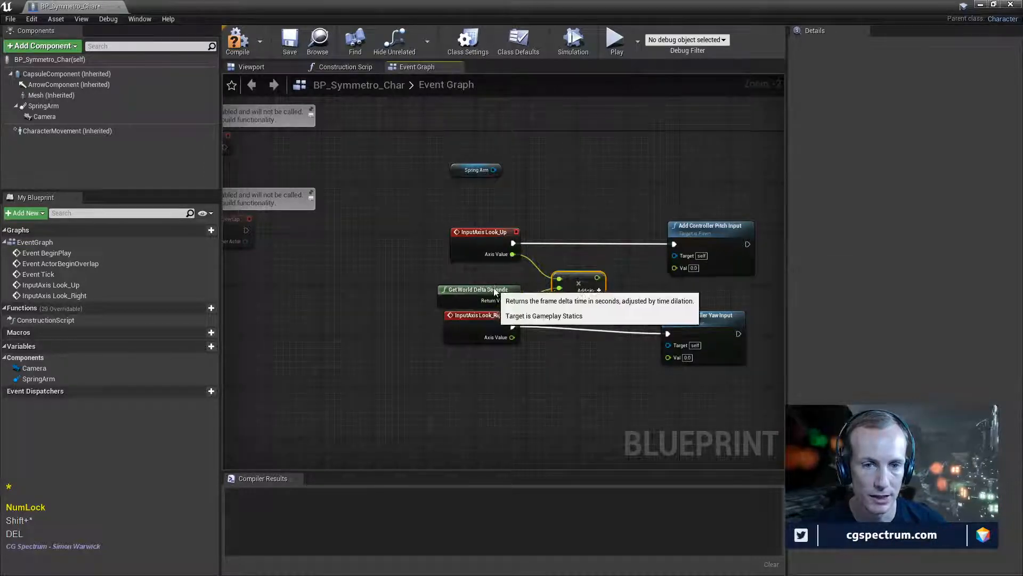
drag(494, 291, 501, 285)
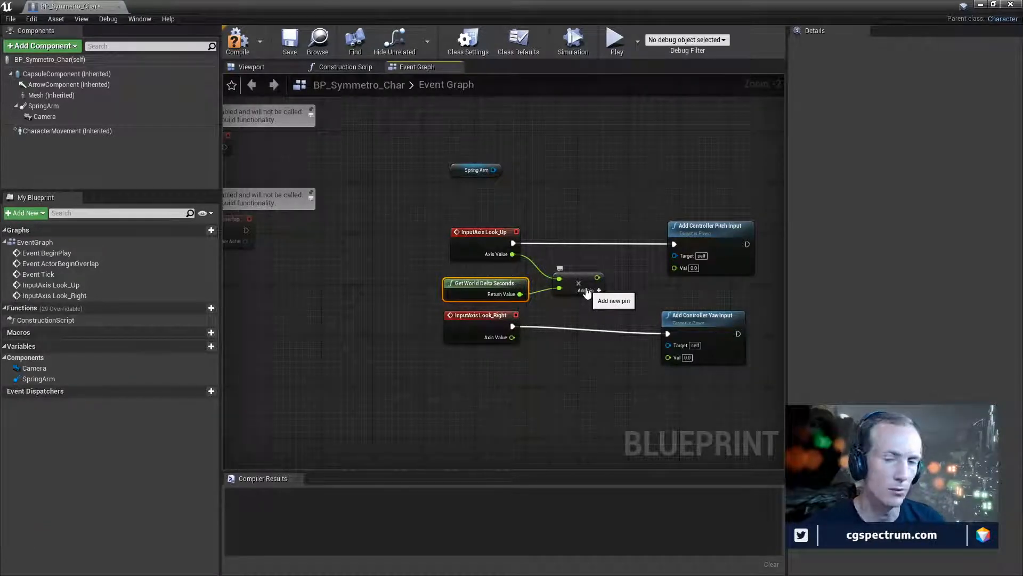
drag(598, 277, 674, 270)
click(601, 272)
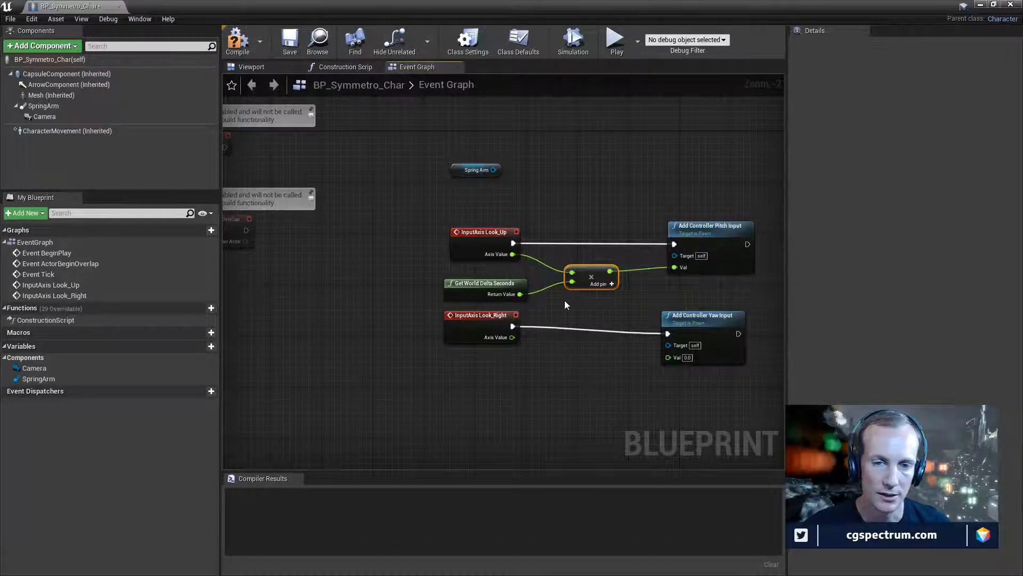
- Duplicate the Get World Delta Seconds node and its connected multiply node and place the copies beneath InputAxis Look_Right
click(485, 287)
ctrl+click(576, 283)
key(ctrl+c)
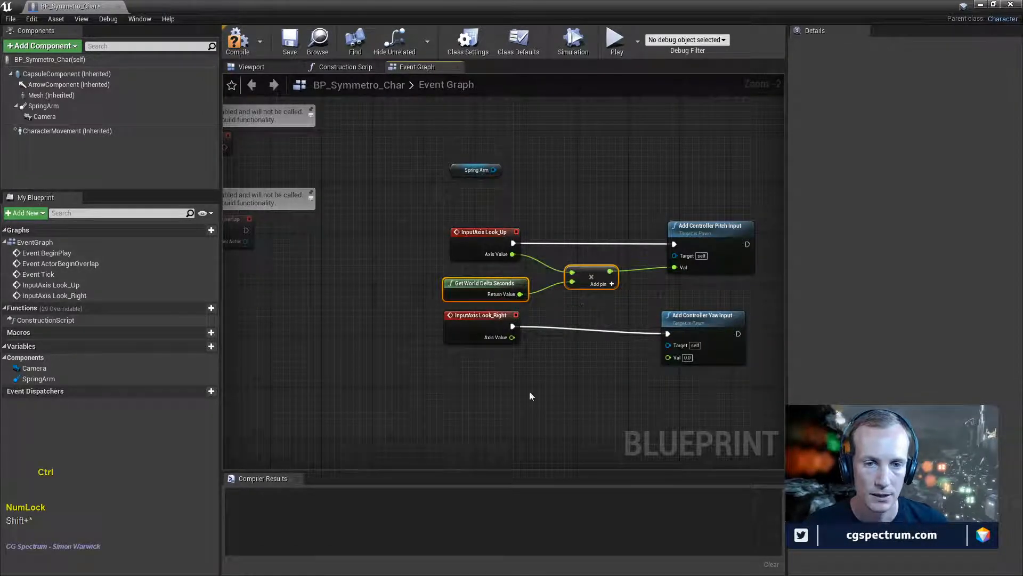
key(ctrl+v)
drag(559, 405, 579, 360)
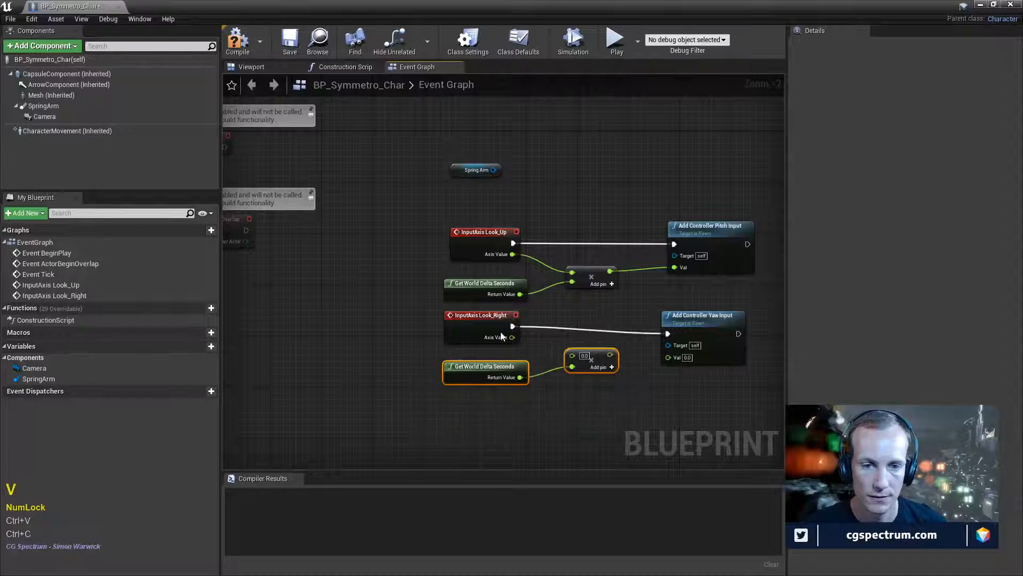
- Route the Look_Right axis value through the copied multiply node into Add Controller Yaw Input's Val, and compile and save the blueprint
drag(511, 337, 668, 357)
click(239, 43)
click(290, 43)
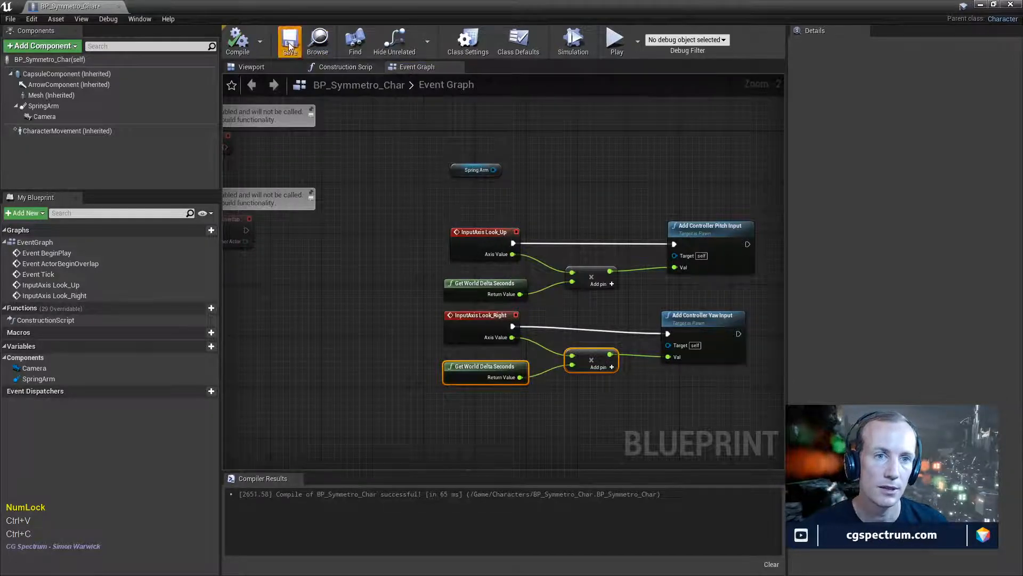
- Check the Mountain_Scene level and review the Look_Up and Look_Right node chains with their Get World Delta Seconds multiplication
drag(402, 7, 428, 366)
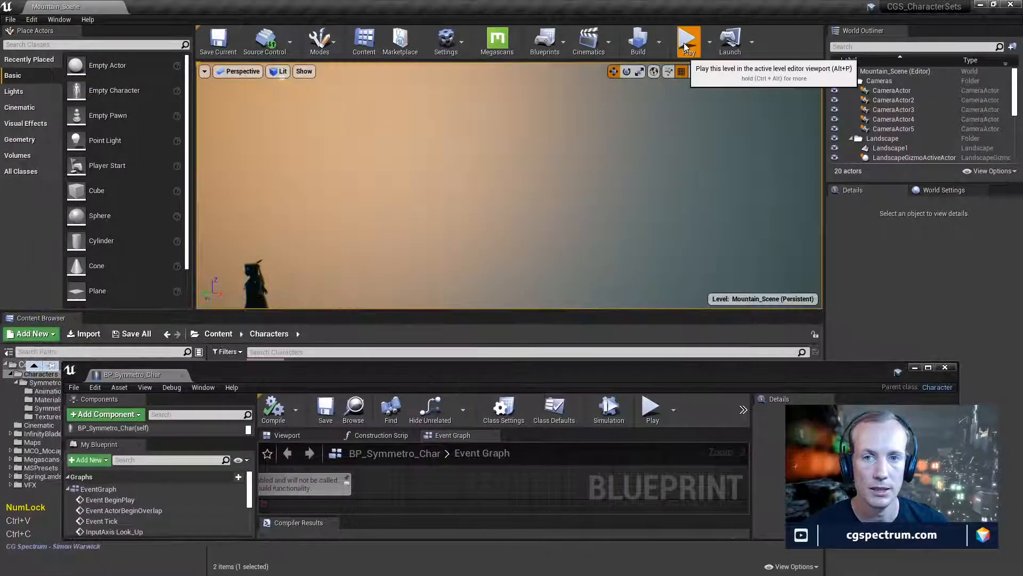
mouse_move(629, 162)
right_down()
mouse_move(576, 186)
mouse_move(629, 163)
right_up()
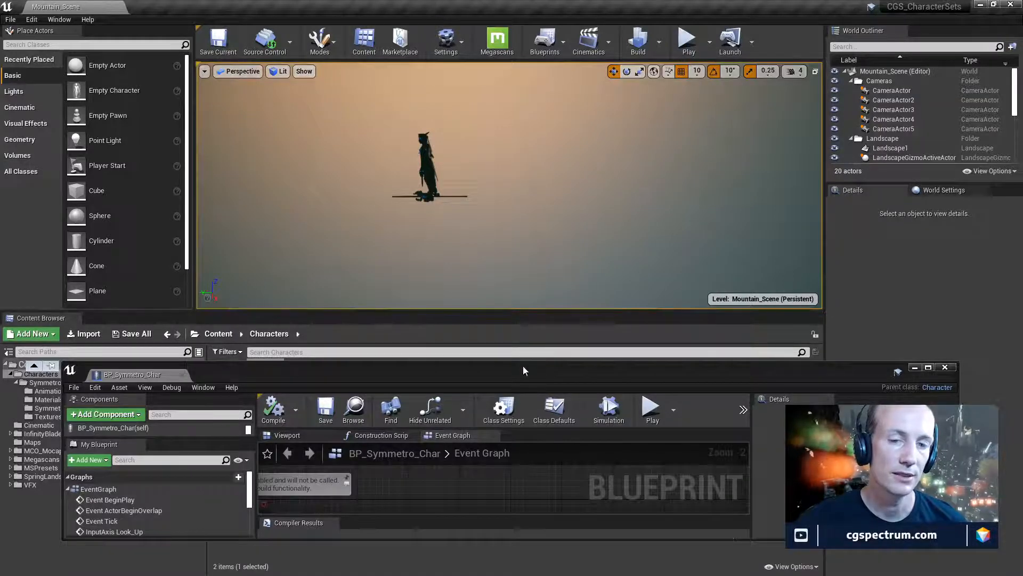
drag(520, 363, 503, 136)
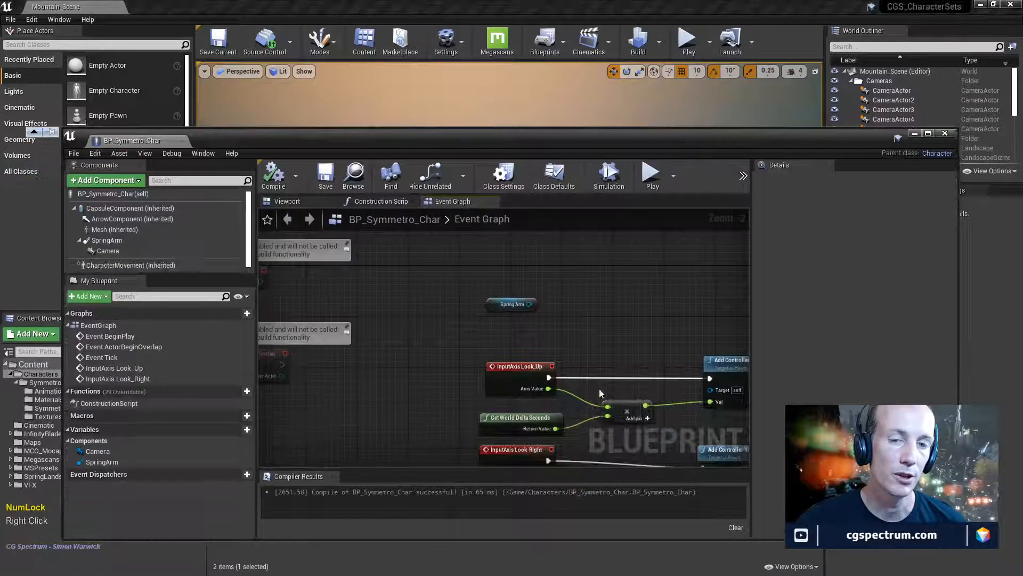
right_drag(606, 365, 484, 269)
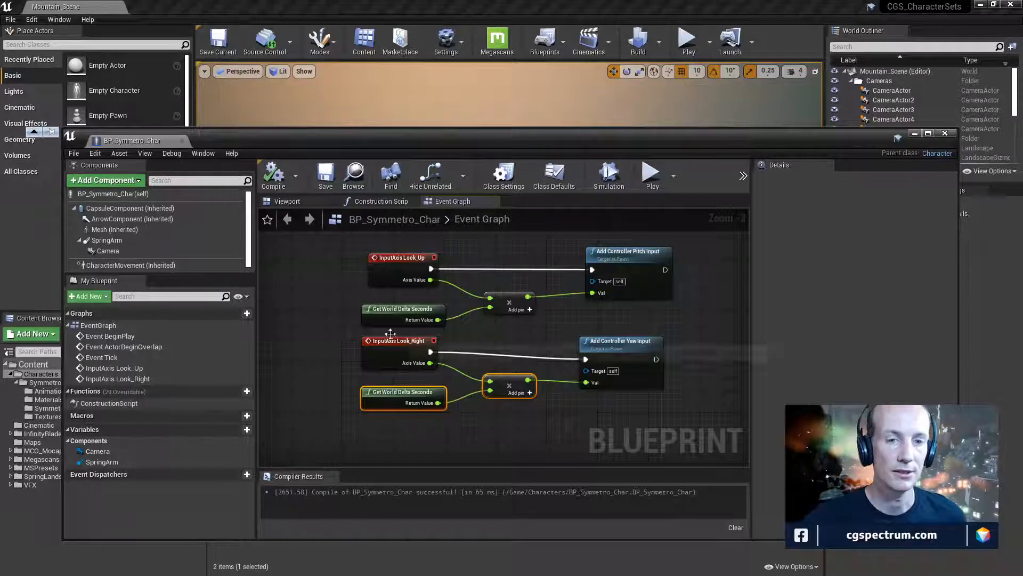
click(393, 313)
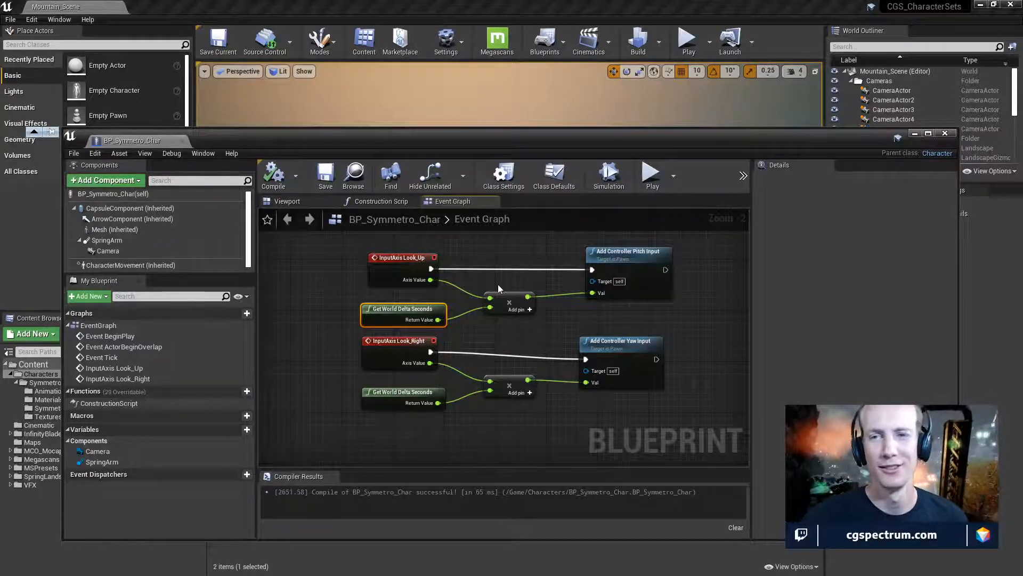
- Move the blueprint window clear of the Mountain_Scene viewport, view the character and try to play the level
key(Num_Lock)
drag(449, 135, 480, 245)
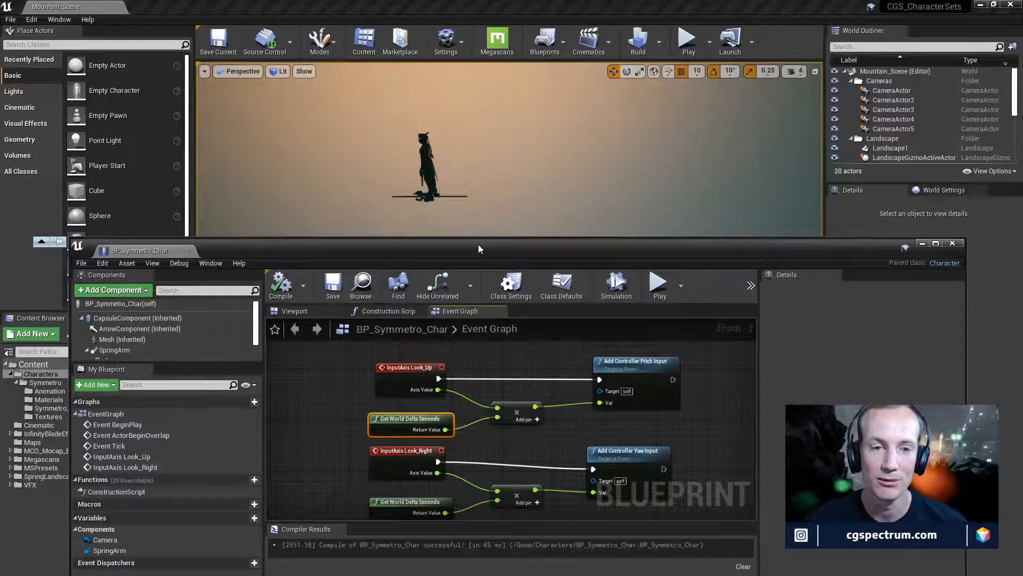
drag(478, 245, 454, 267)
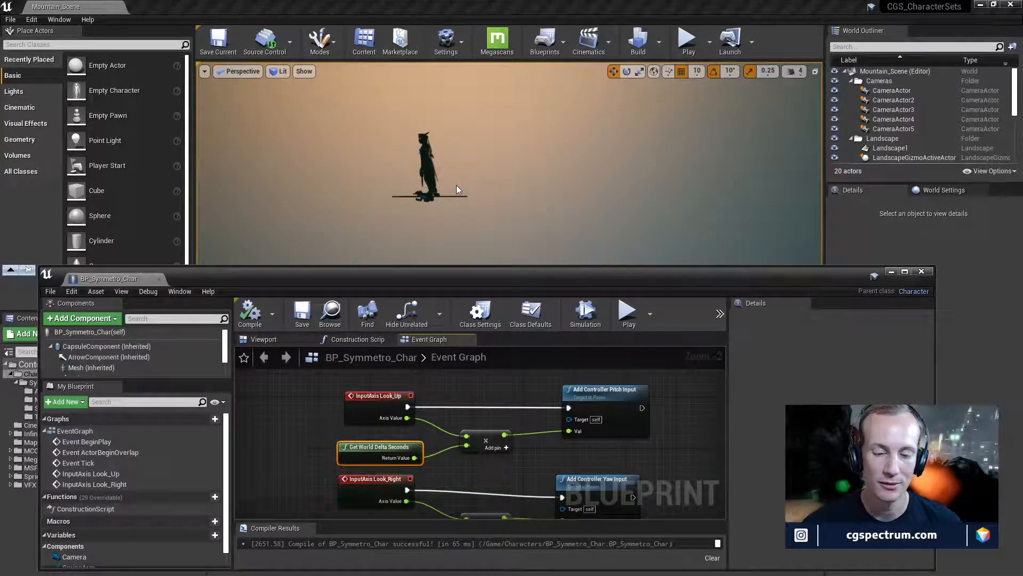
right_drag(487, 169, 577, 137)
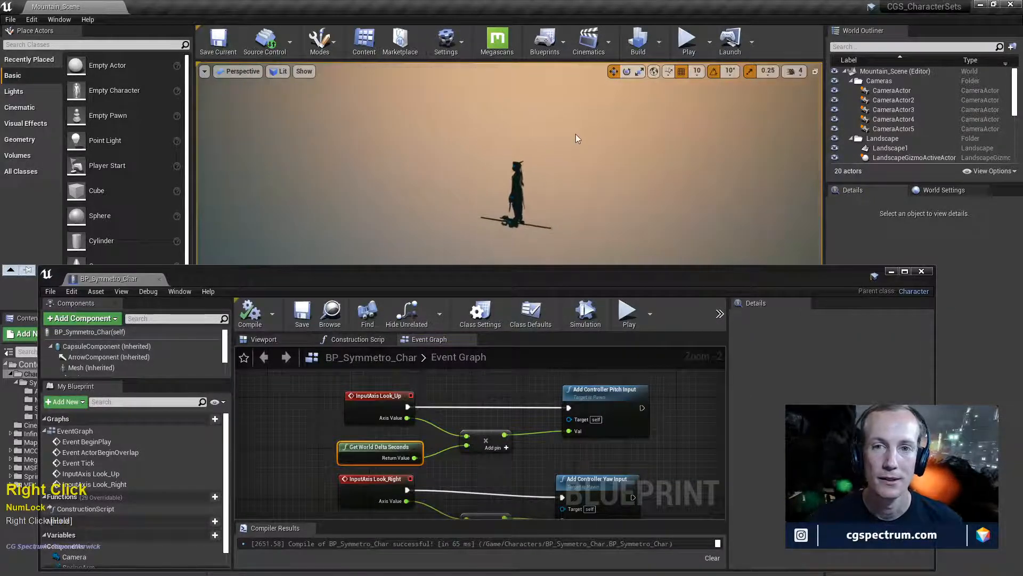
drag(609, 271, 605, 305)
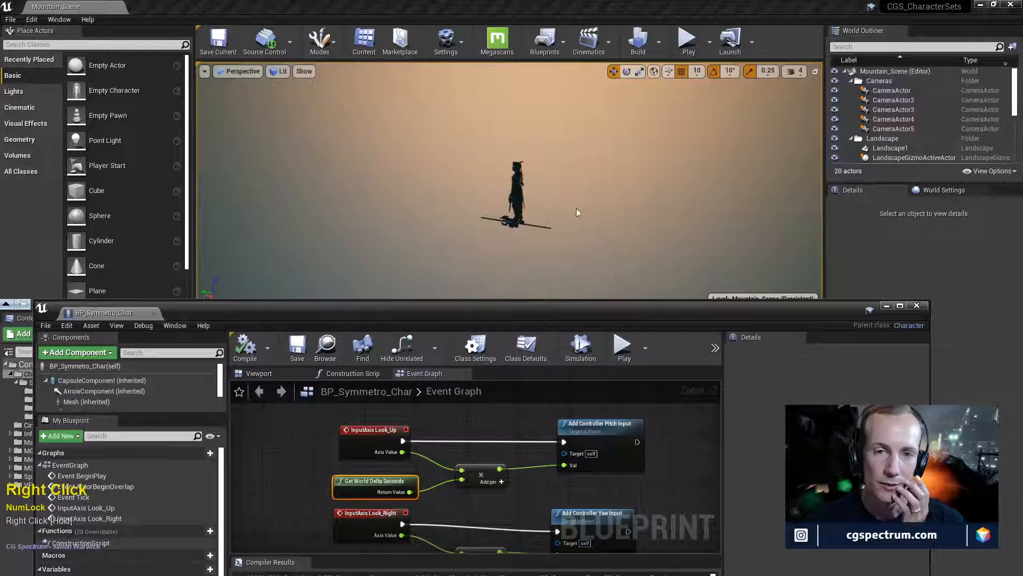
click(688, 42)
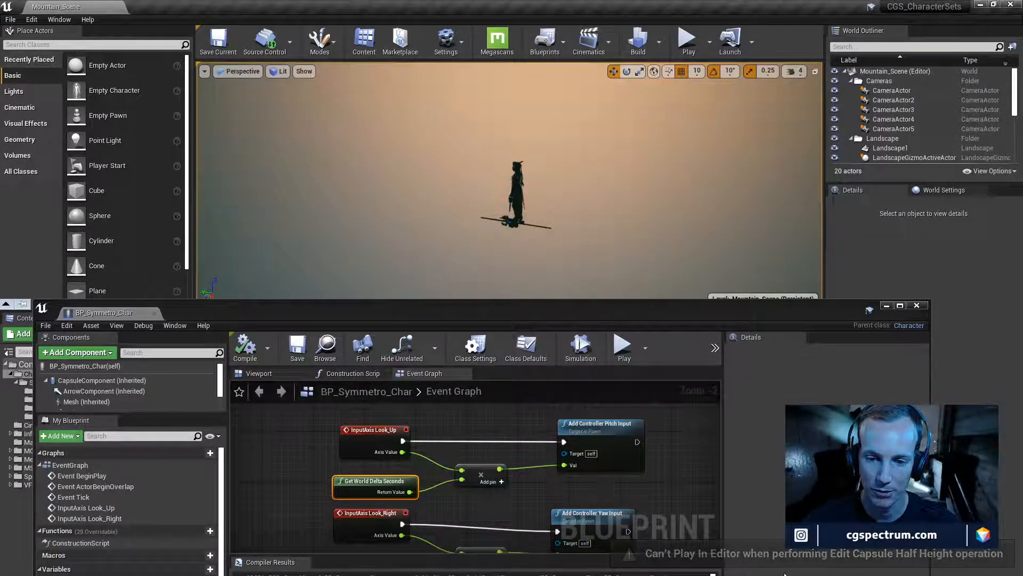
- Inspect the CapsuleComponent's shape and other properties in BP_Symmetro_Char's 3D view
drag(255, 306, 325, 168)
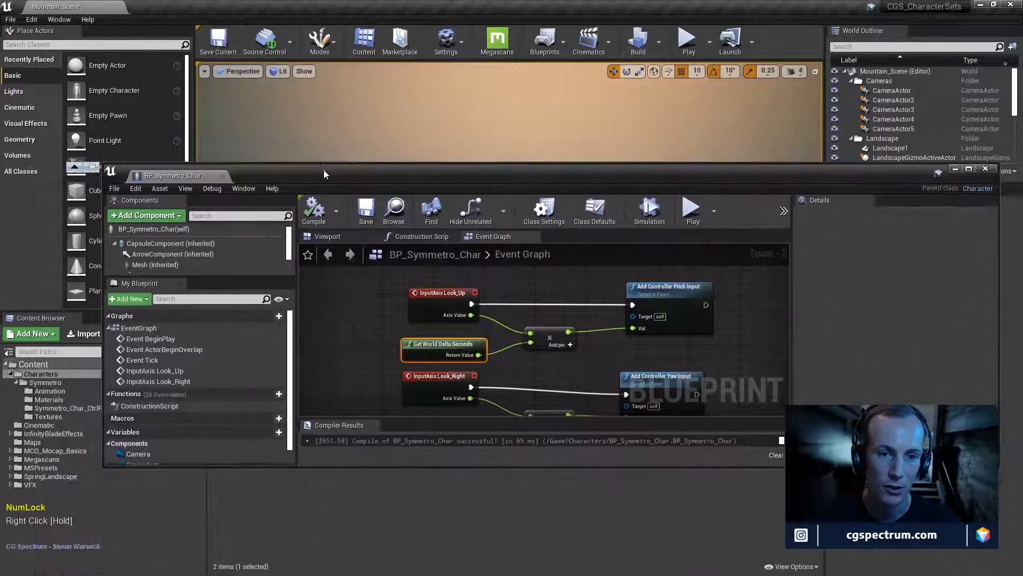
click(352, 236)
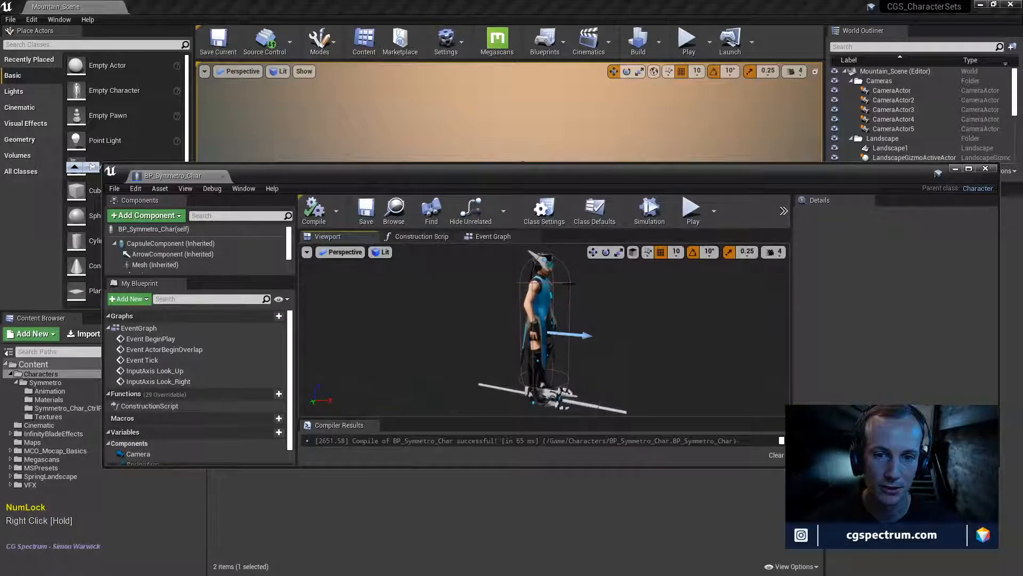
click(570, 299)
scroll(869, 330, down, 4)
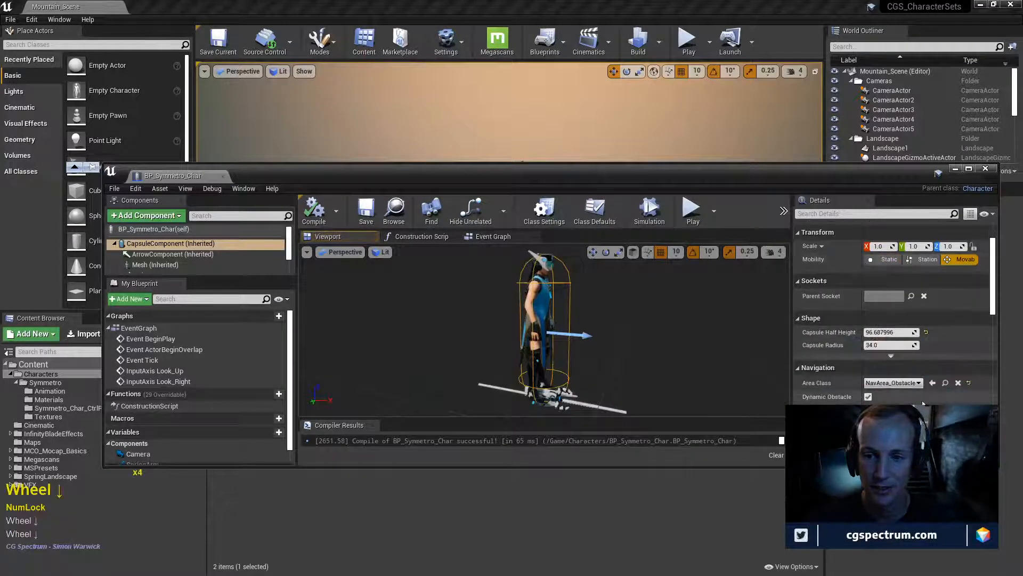
scroll(922, 402, down, 6)
scroll(924, 402, up, 3)
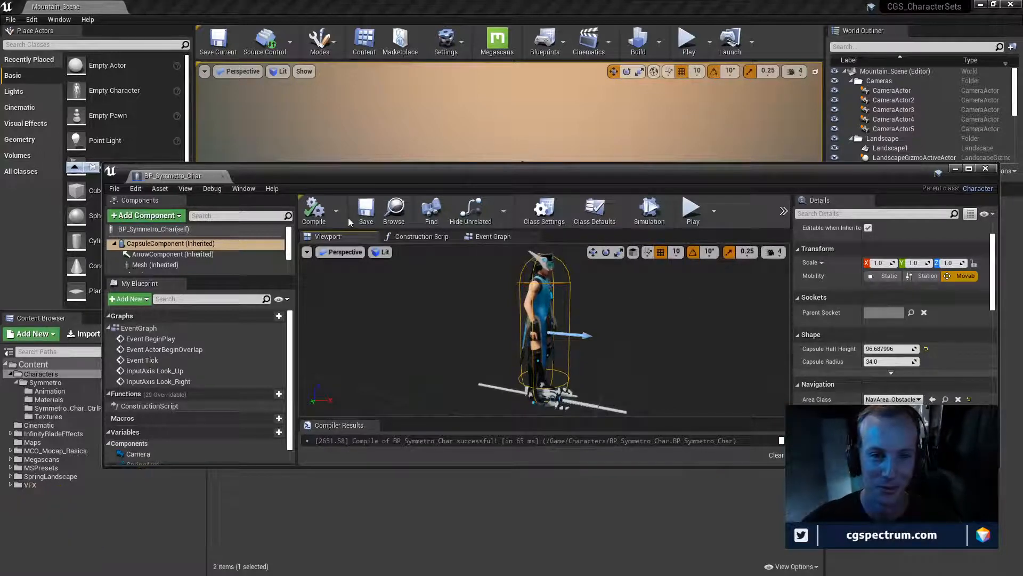
- Close the BP_Symmetro_Char editor and try to play the Mountain_Scene level again
click(985, 170)
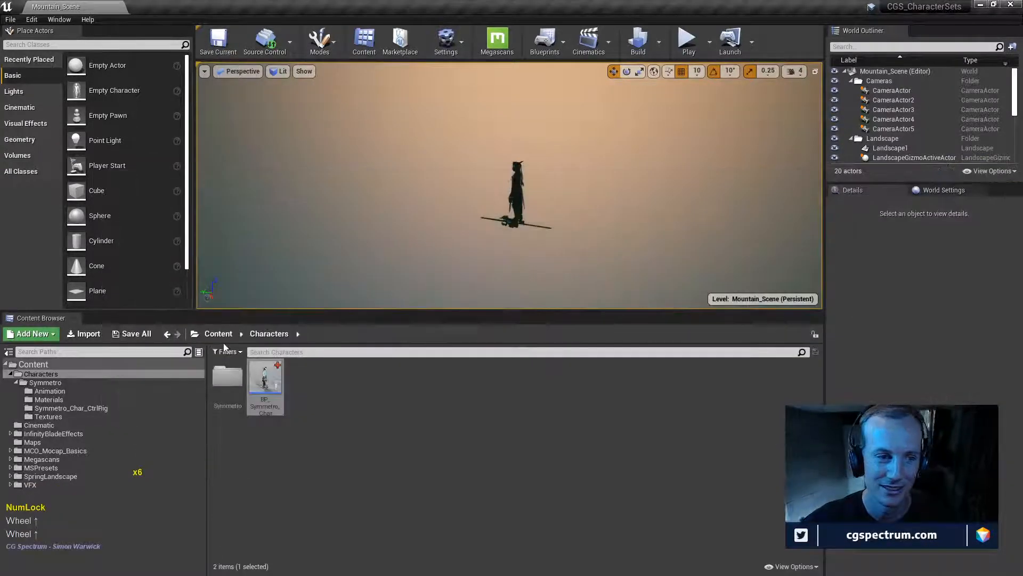
click(694, 48)
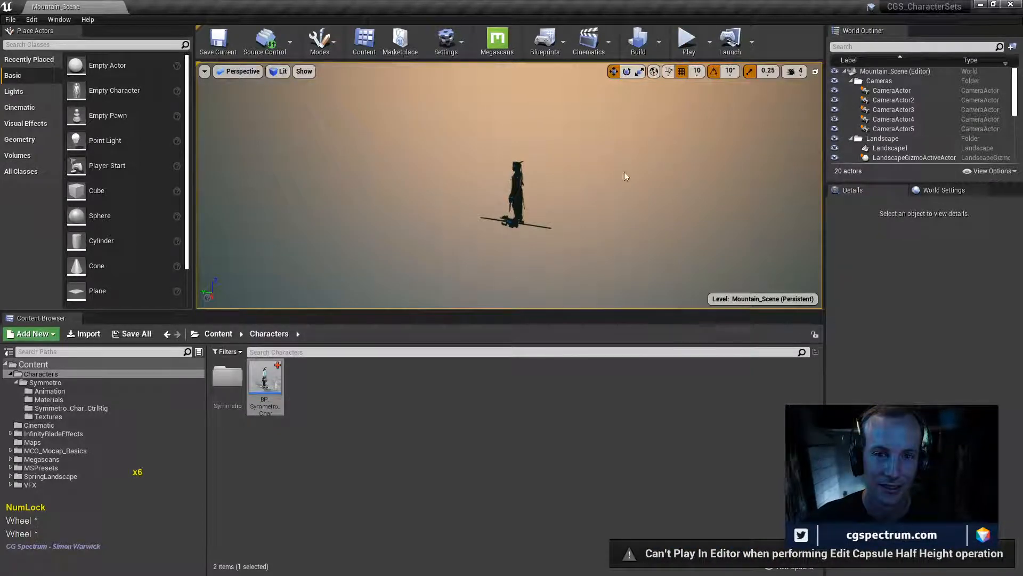
click(518, 195)
right_drag(561, 221, 565, 270)
double_click(561, 220)
- Open the Symmetro_Posing level sequence from the Cinematic folder and view the scene through its Camera Cuts camera
click(43, 385)
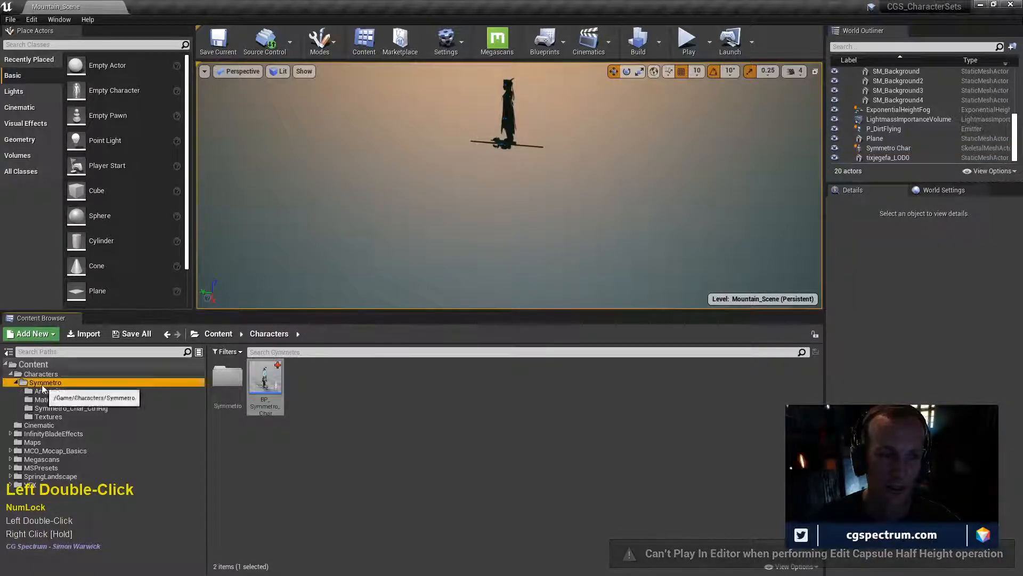
click(37, 425)
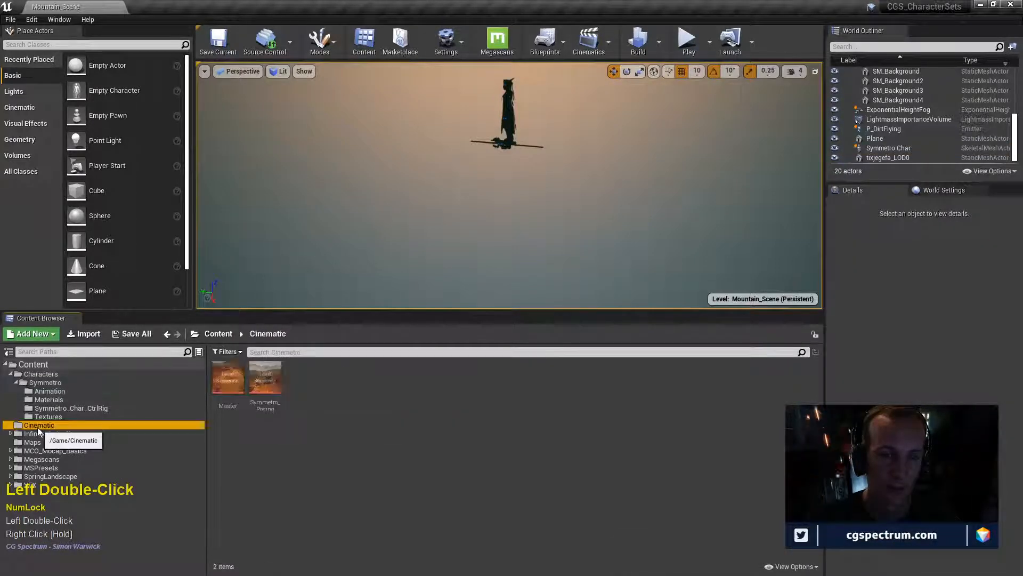
double_click(261, 391)
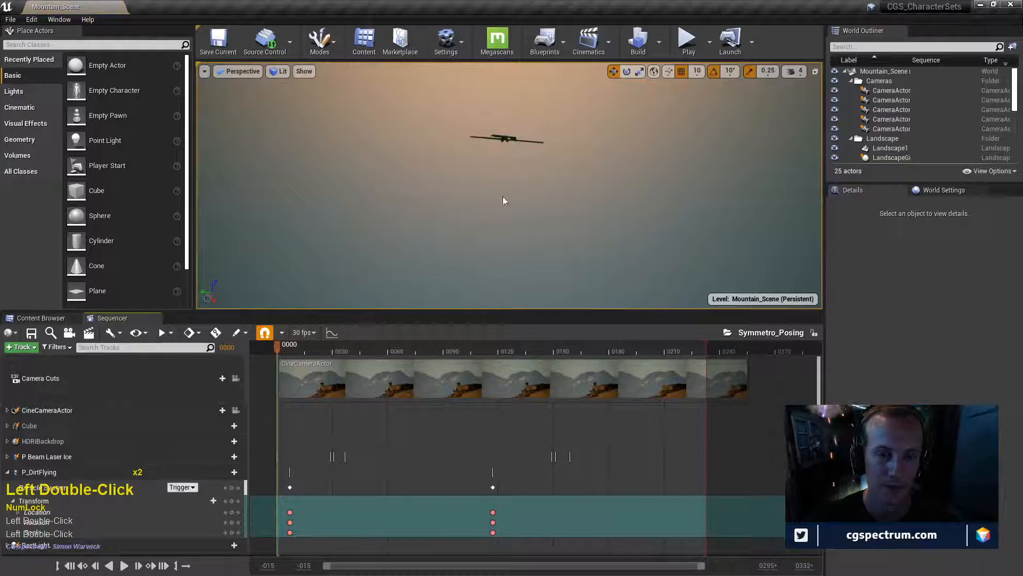
right_drag(504, 201, 501, 202)
click(235, 379)
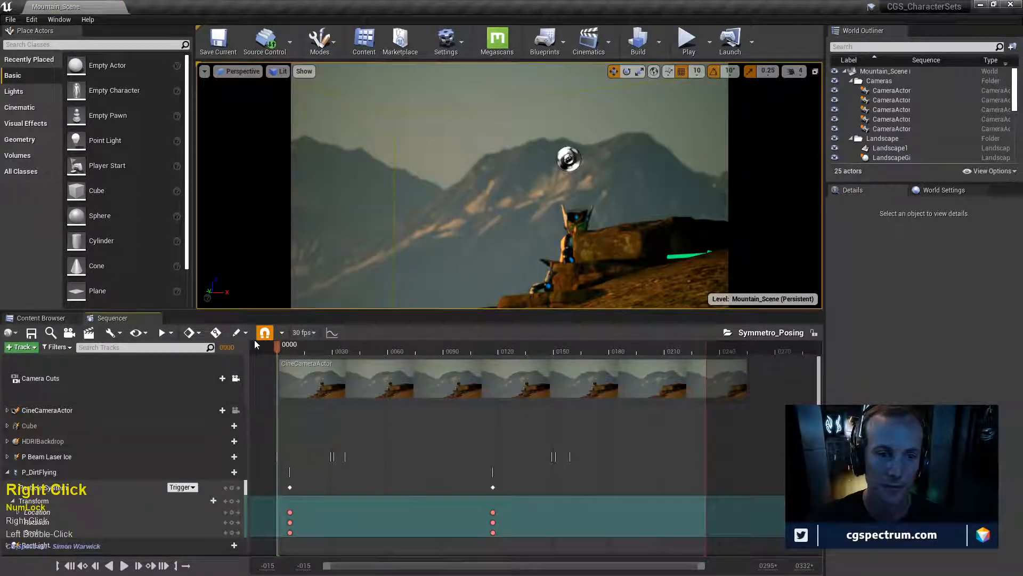
click(235, 382)
- Place a Player Start on the rocky terrain near the posed Symmetro character
right_drag(501, 202, 513, 229)
right_drag(487, 166, 585, 245)
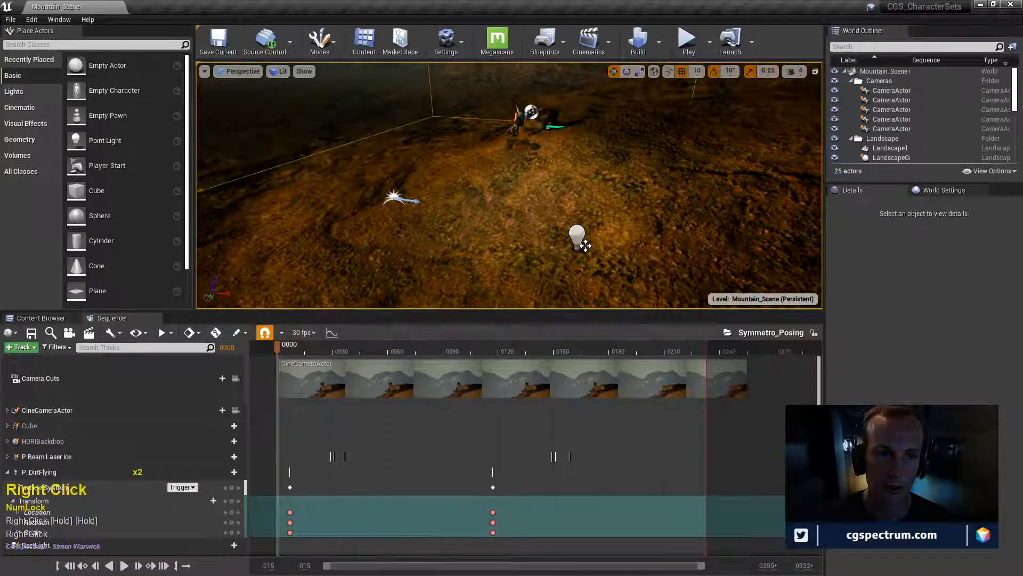
drag(107, 165, 363, 276)
right_drag(359, 219, 325, 200)
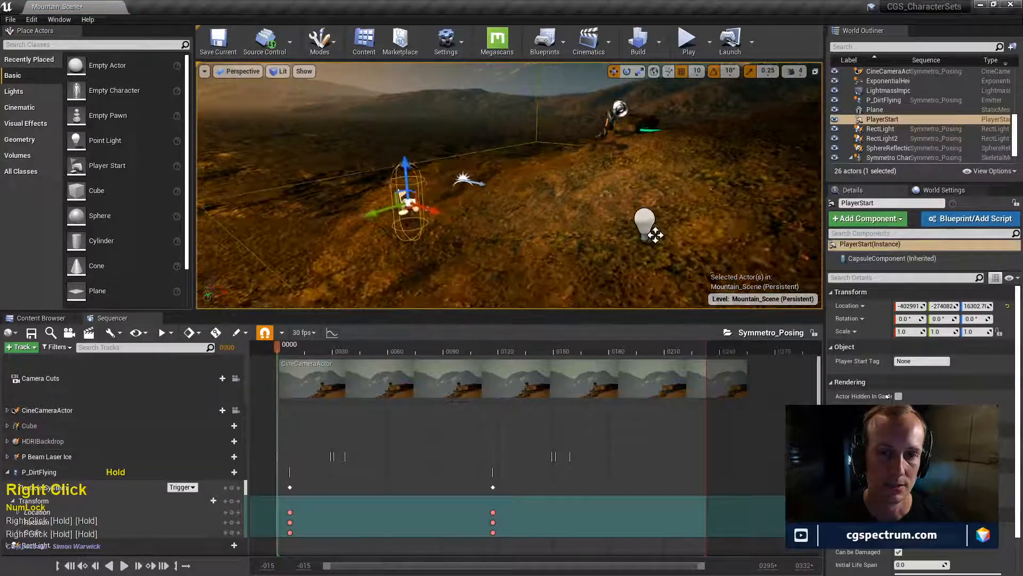
right_drag(655, 235, 751, 202)
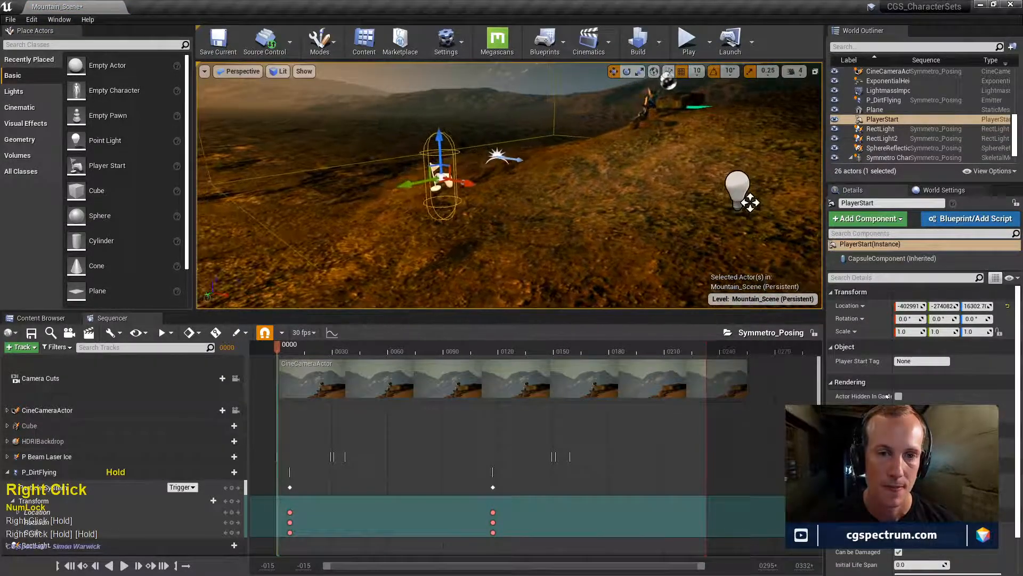
- Play the level from the placed Player Start and close the Symmetro_Posing sequence
click(690, 43)
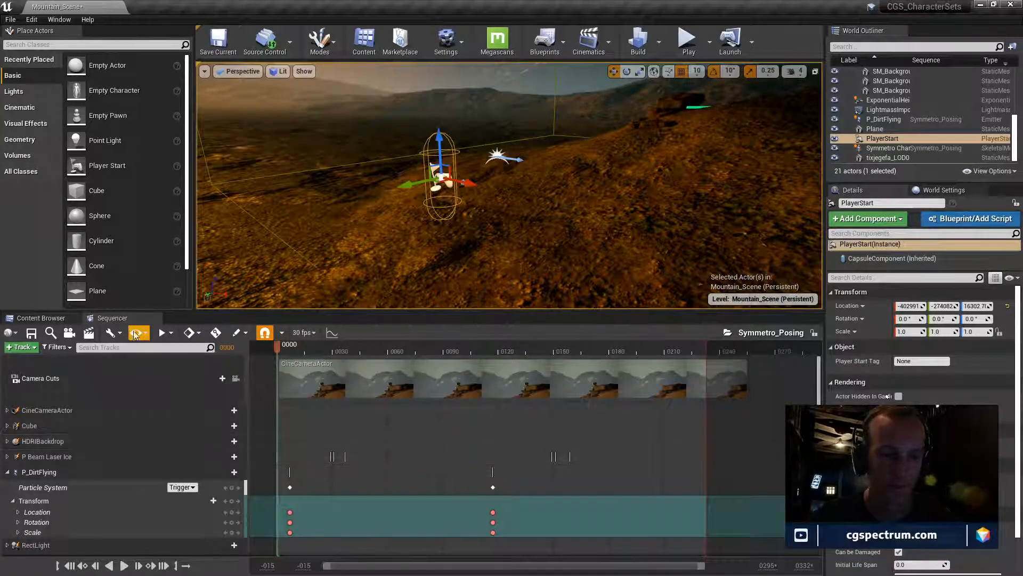
click(156, 319)
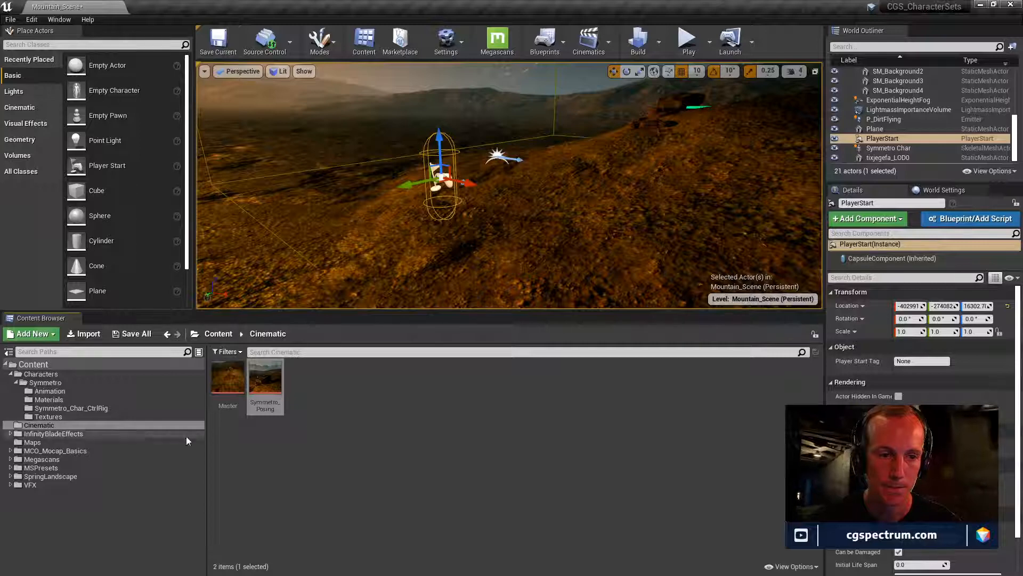
- Create a Game Mode Base blueprint named GM_DesertRun in the Characters folder
click(39, 383)
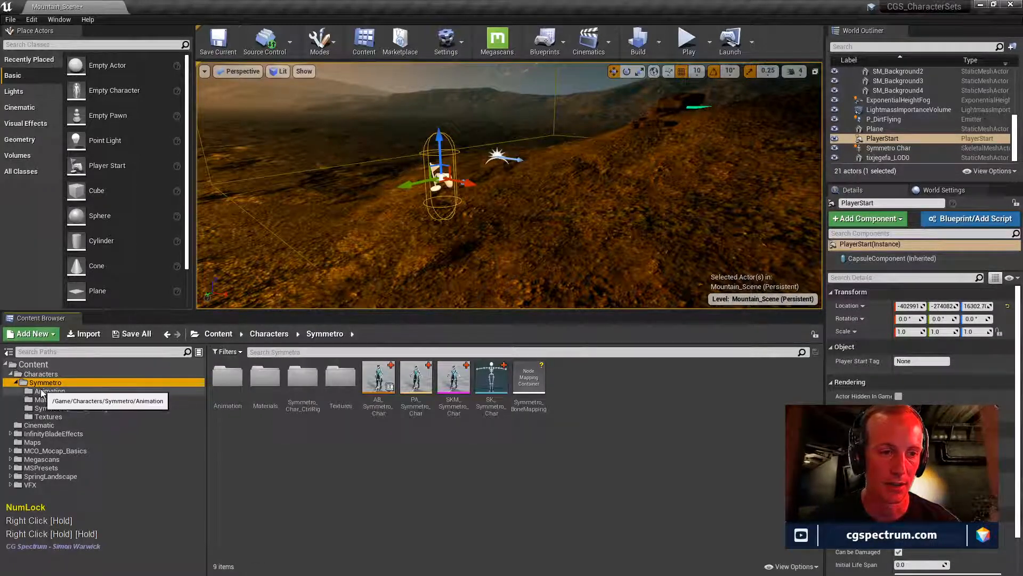
click(41, 373)
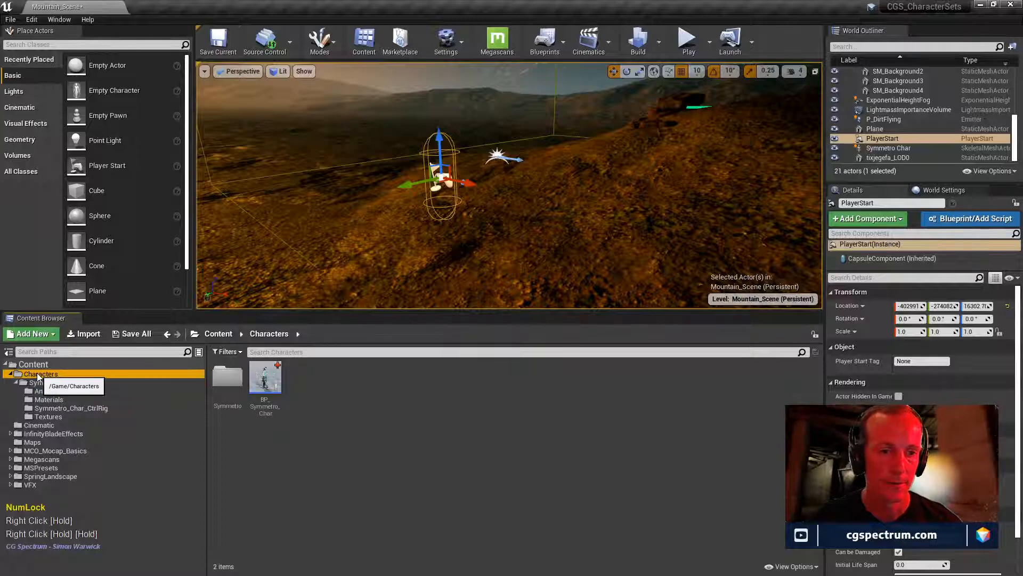
right_click(325, 388)
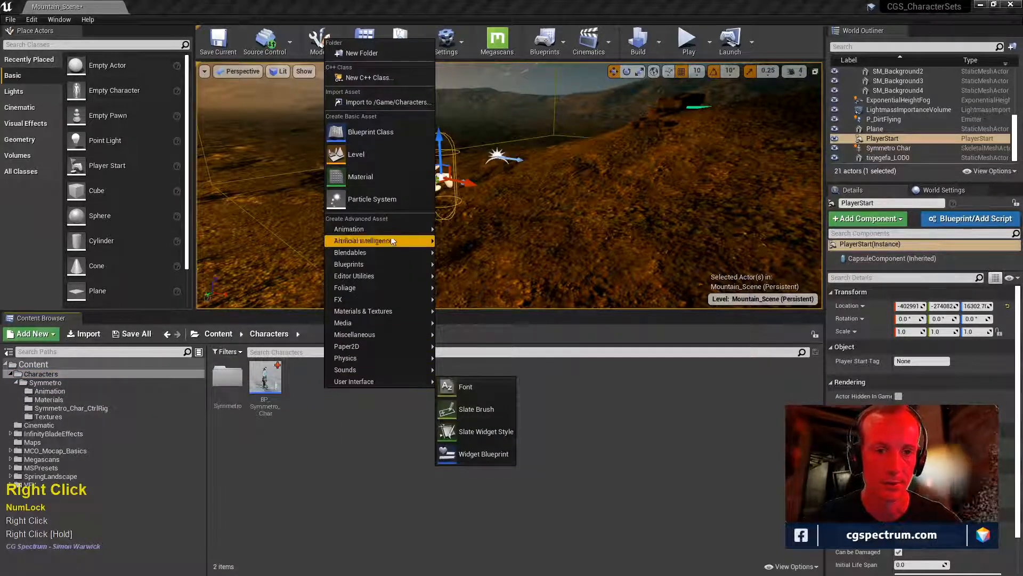
mouse_move(386, 228)
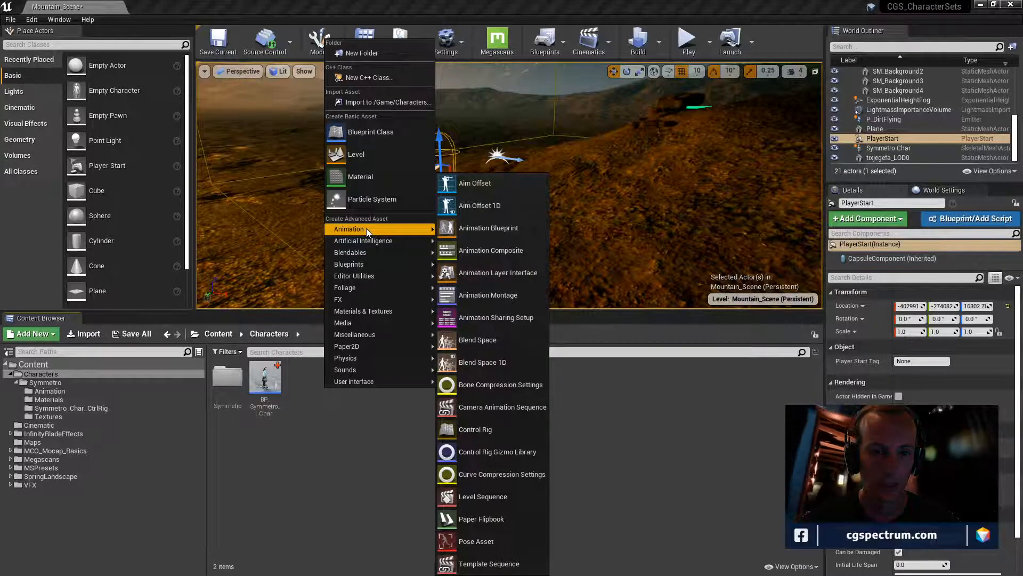
double_click(388, 132)
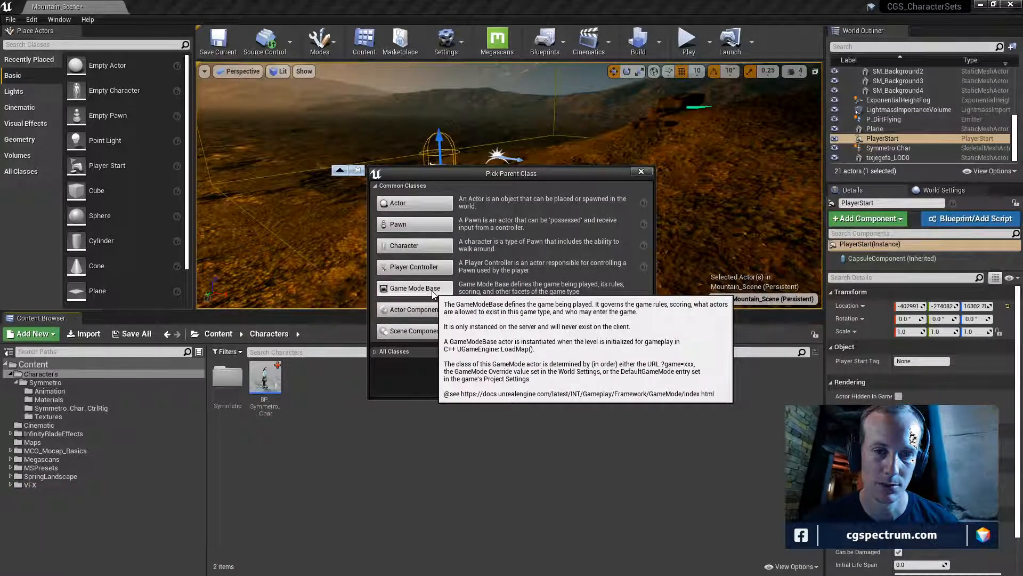
click(415, 288)
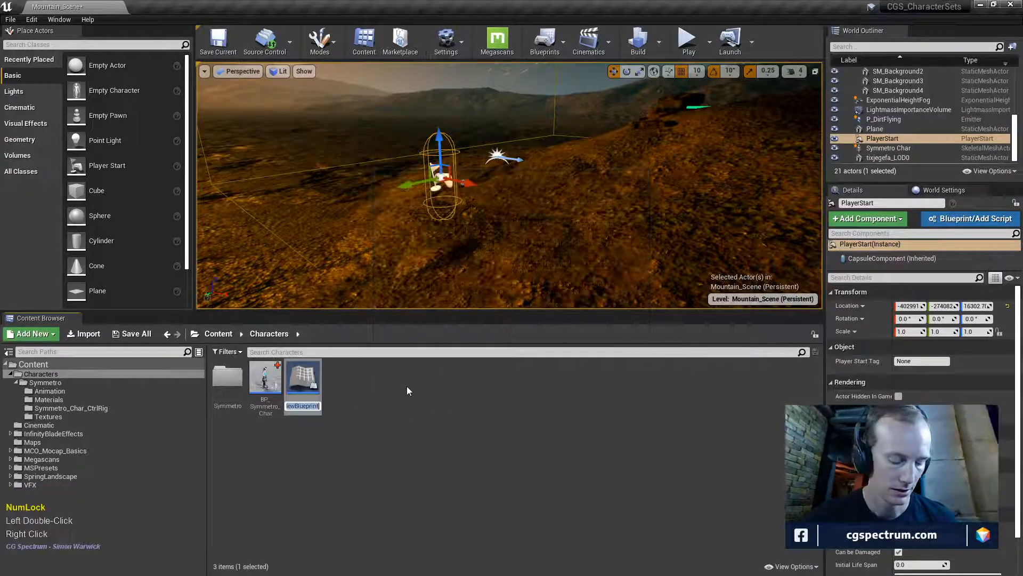
text(GM)
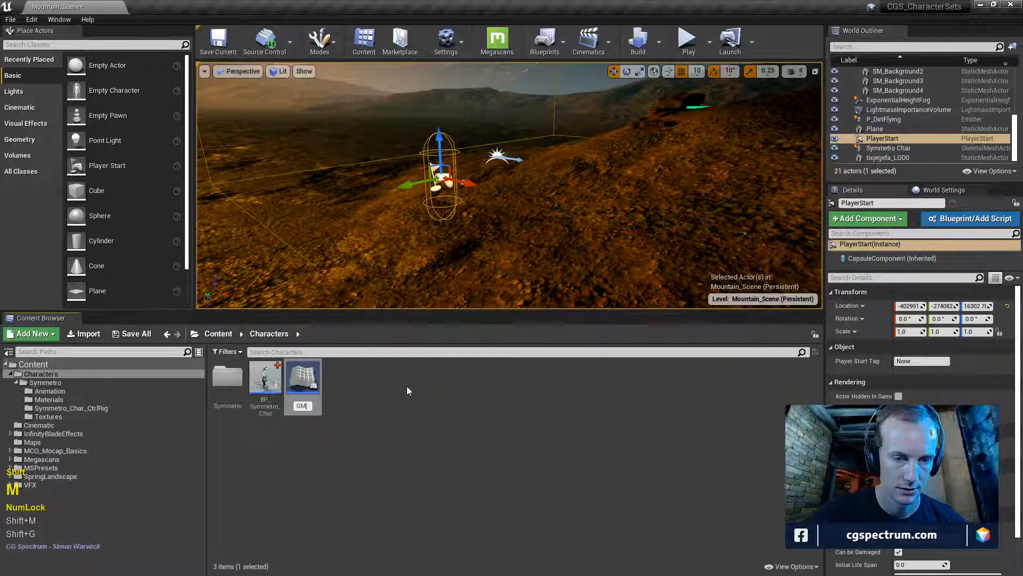
text(_)
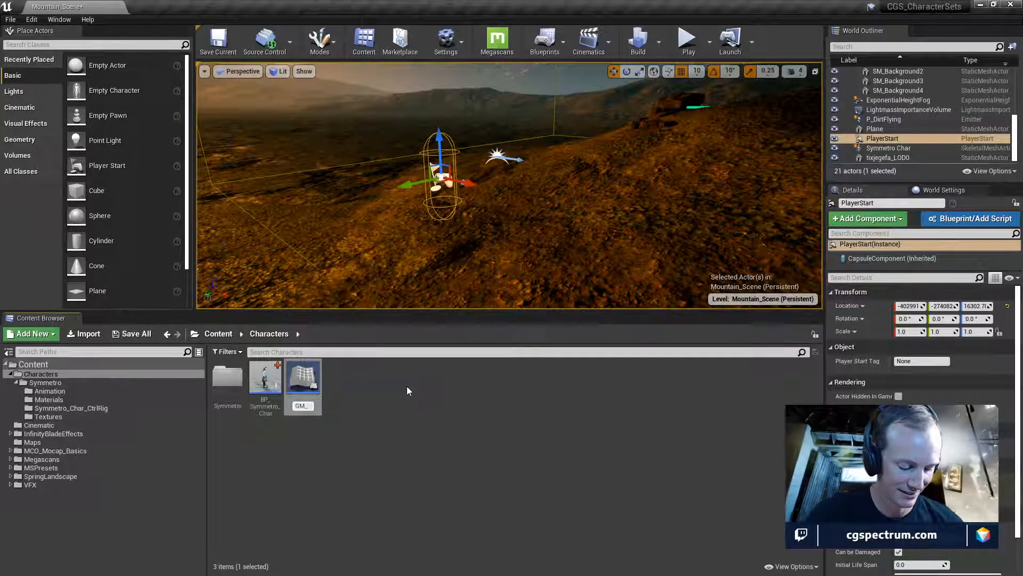
text(D)
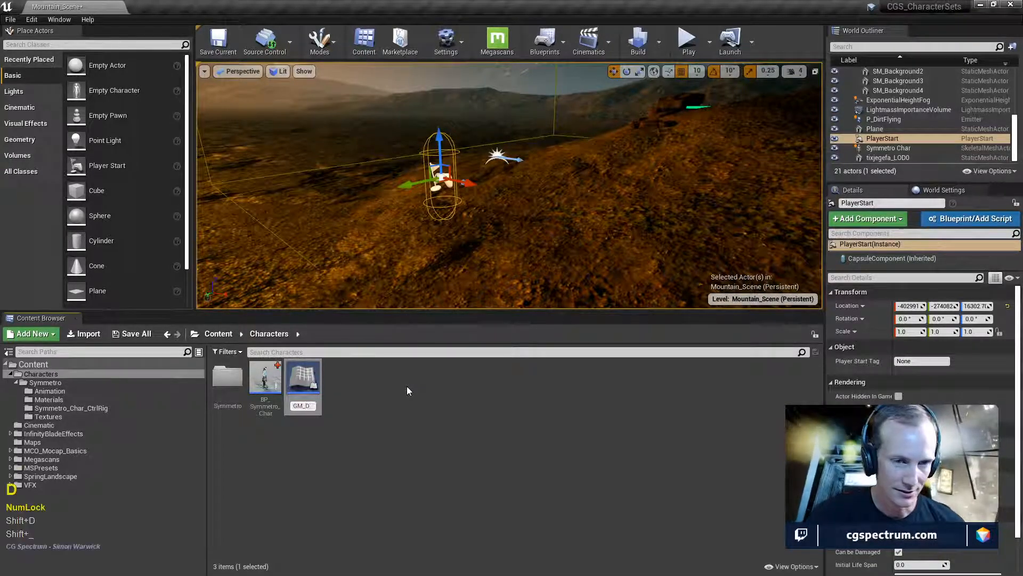
text(esertRun)
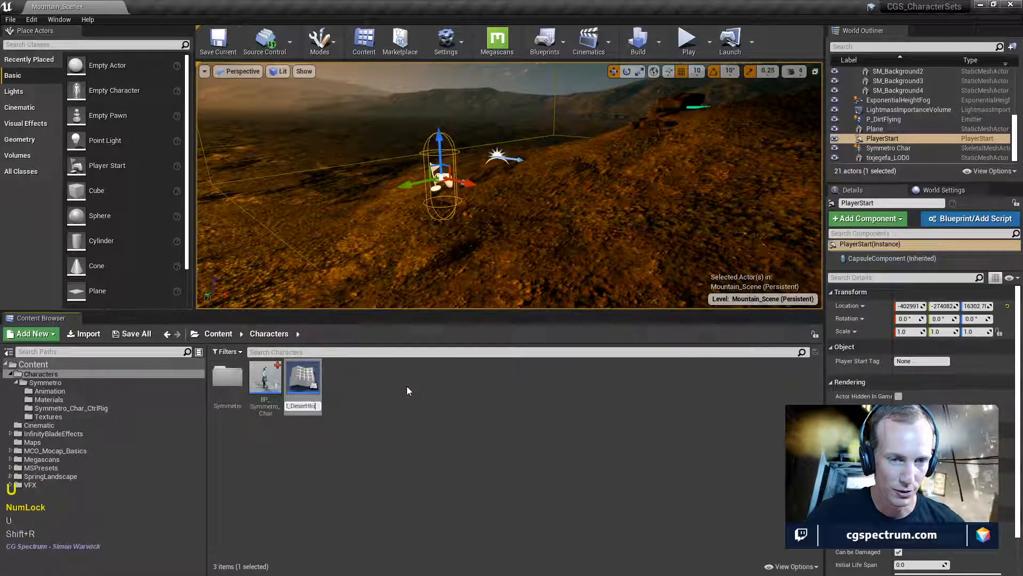
key(Return)
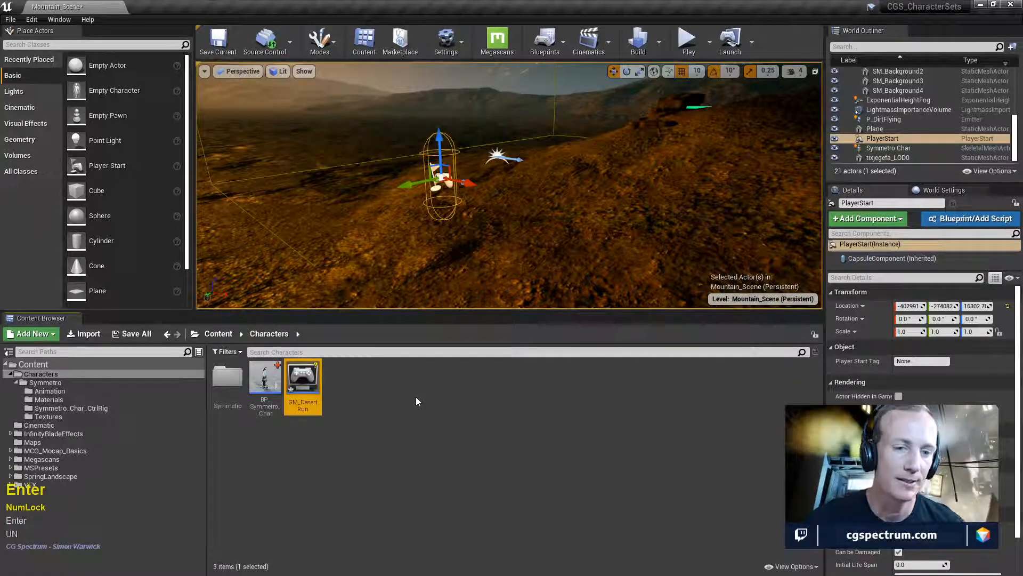
- Set GM_DesertRun's Default Pawn Class to BP_Symmetro_Char, compile and save the blueprint, and close its editor
double_click(303, 379)
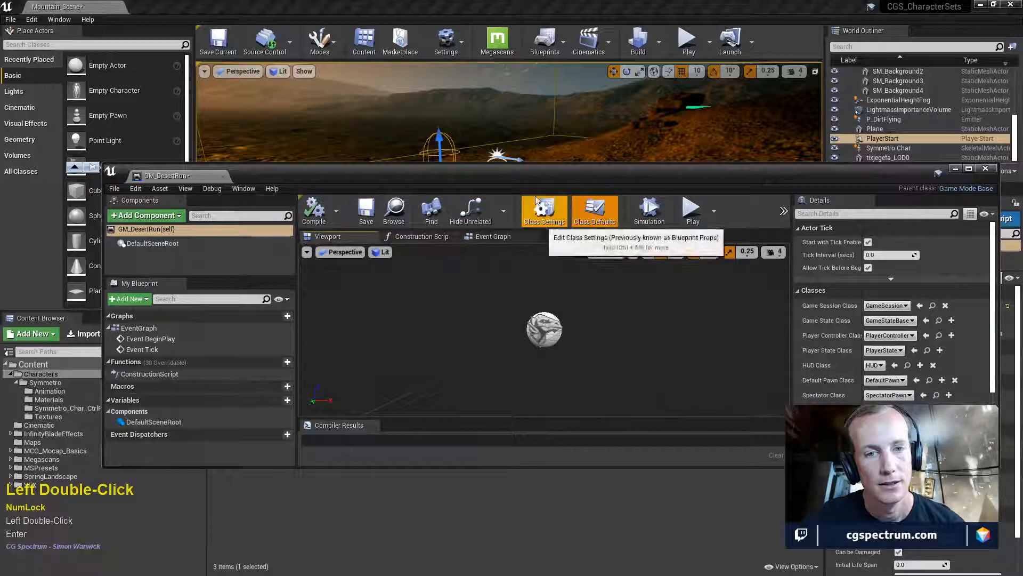
double_click(507, 177)
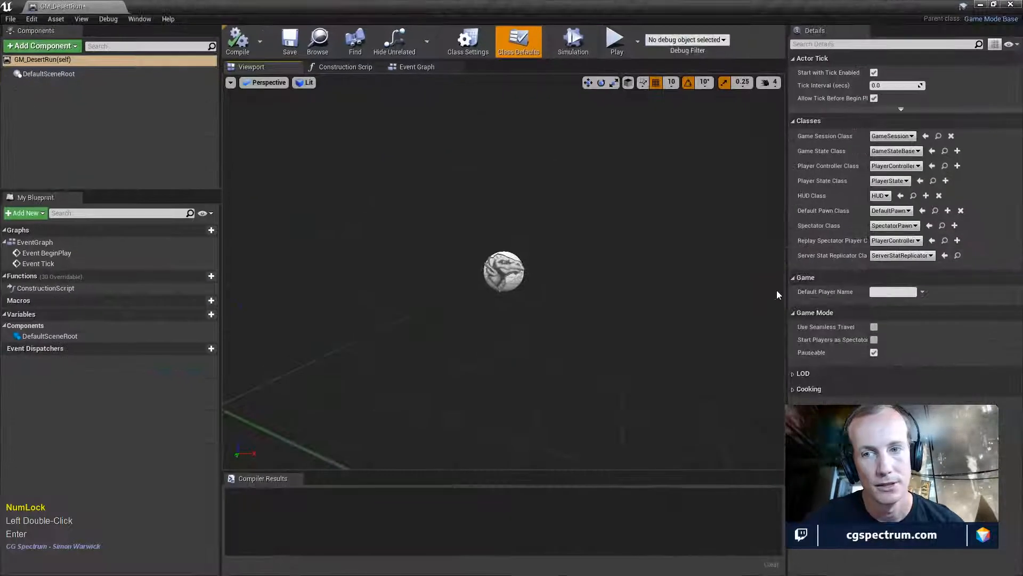
click(883, 167)
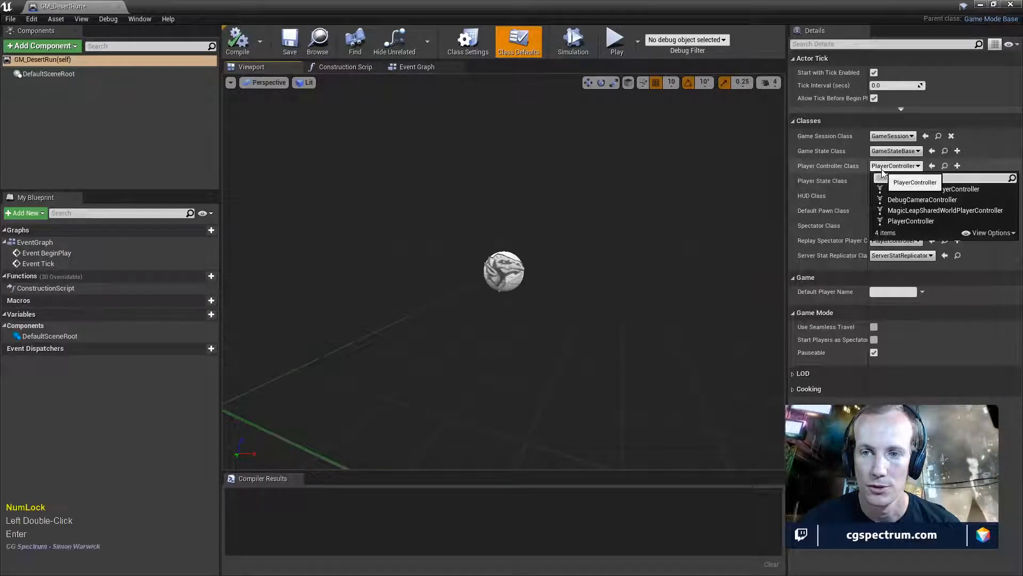
click(866, 169)
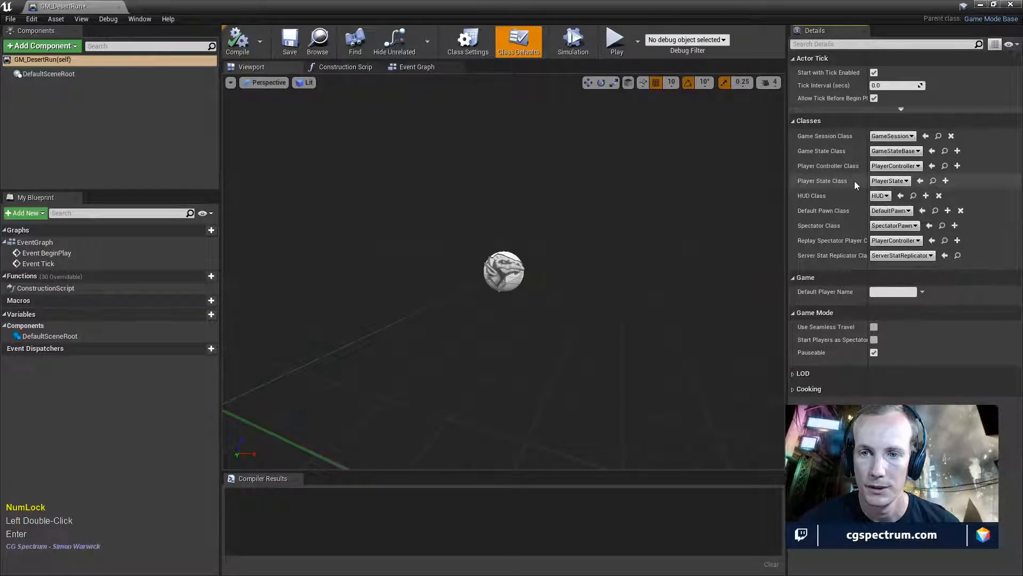
click(890, 211)
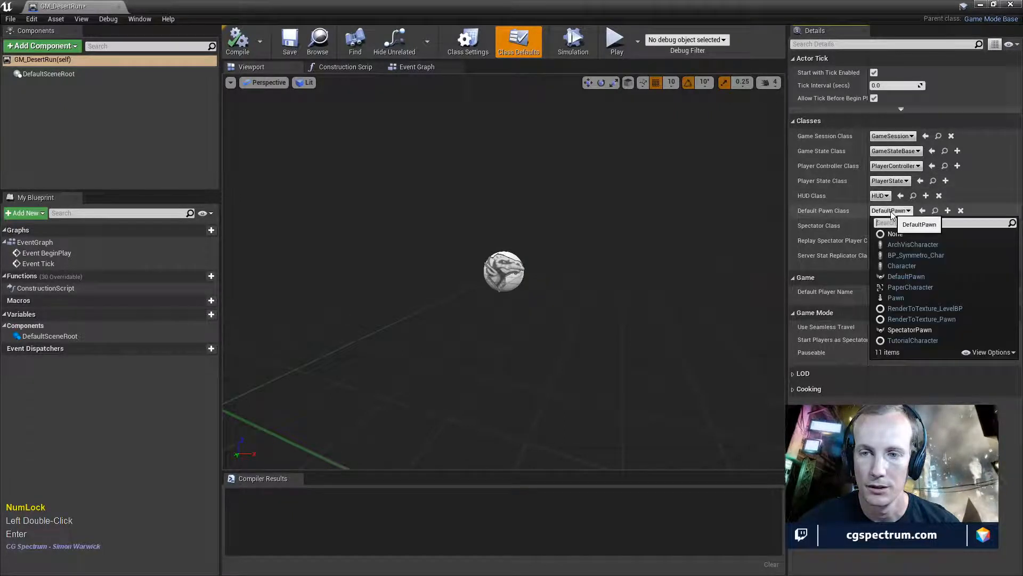
click(919, 254)
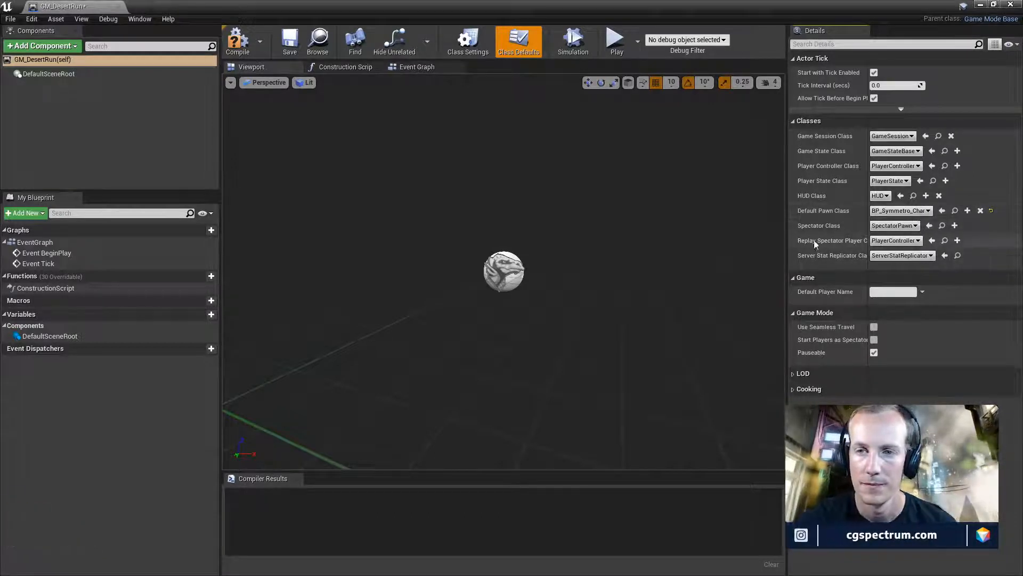
click(238, 42)
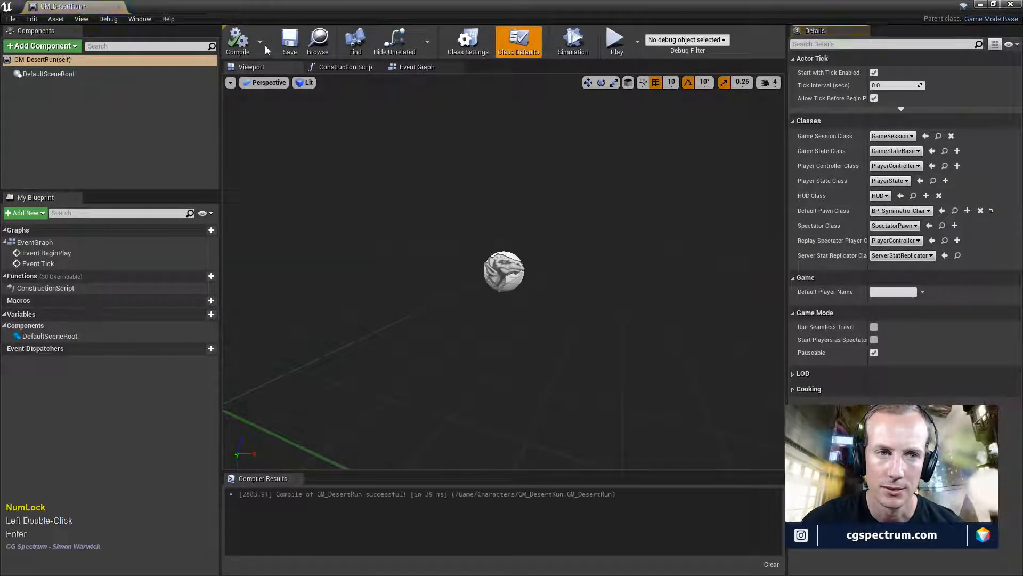
click(289, 43)
click(1011, 5)
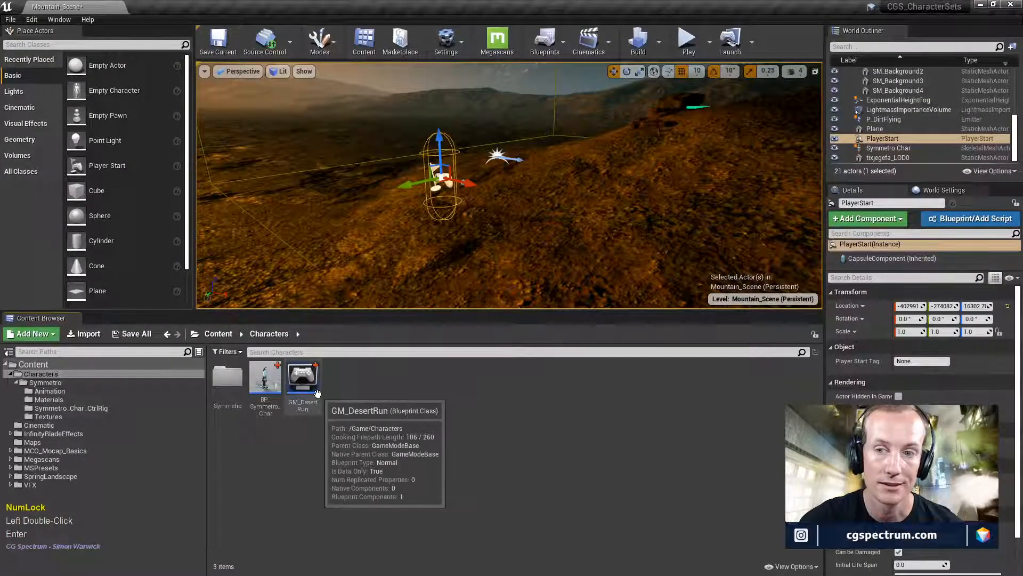
- Check the game modes offered for the level's GameMode Override in the World Settings
click(976, 191)
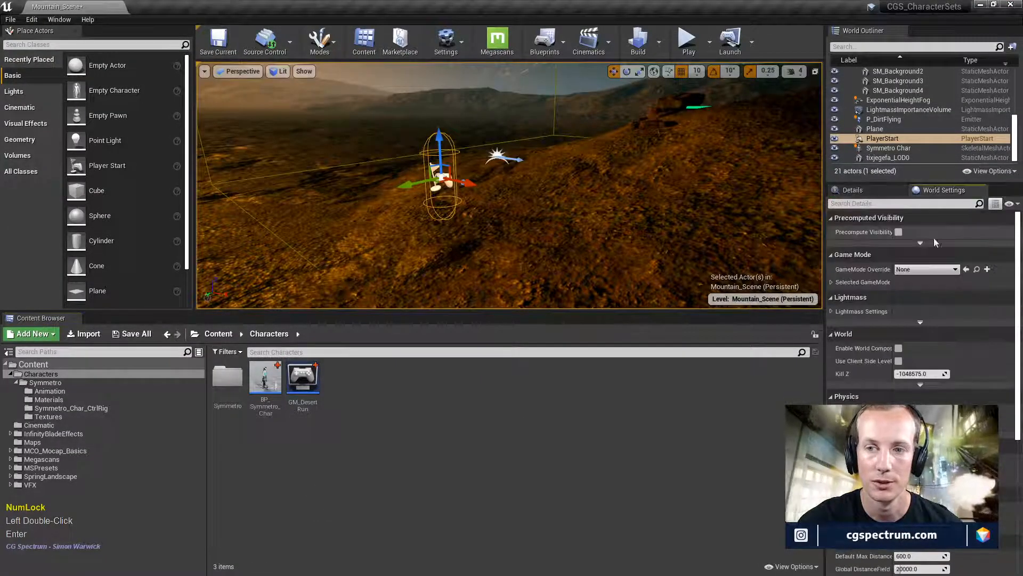
click(927, 269)
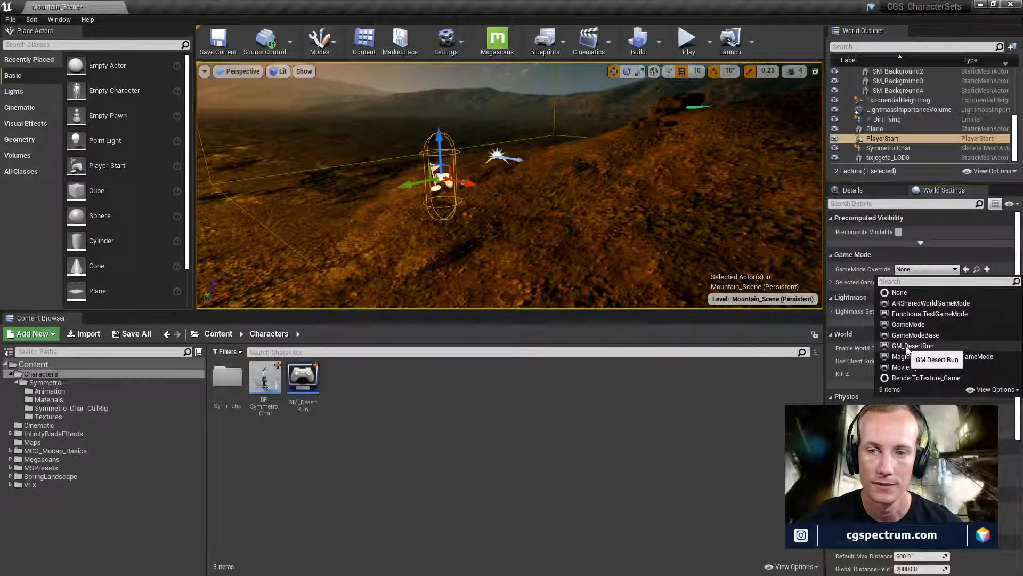
double_click(687, 466)
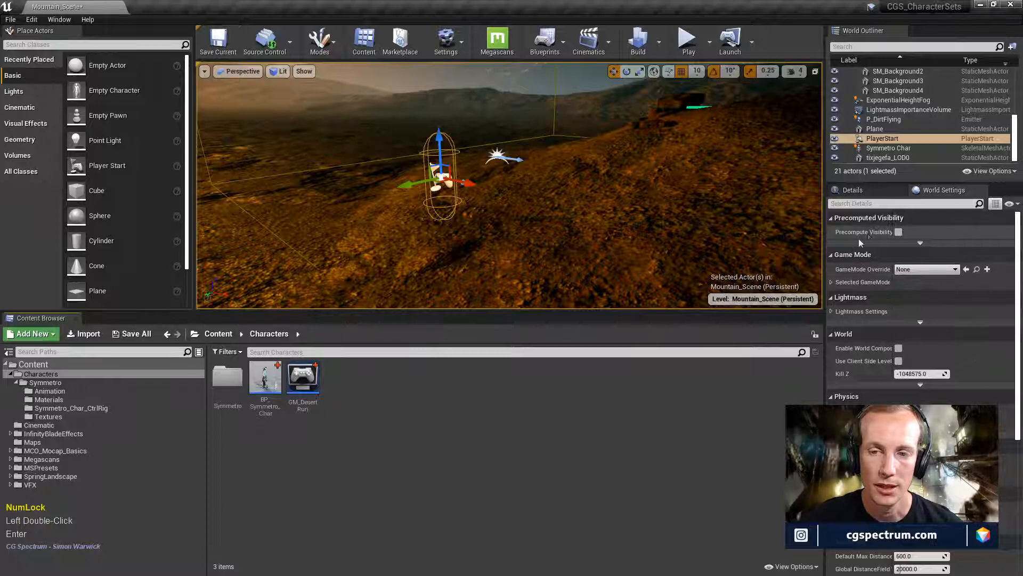
- Set the project's Default GameMode to GM_DesertRun in the Maps & Modes project settings and save the current level
click(32, 20)
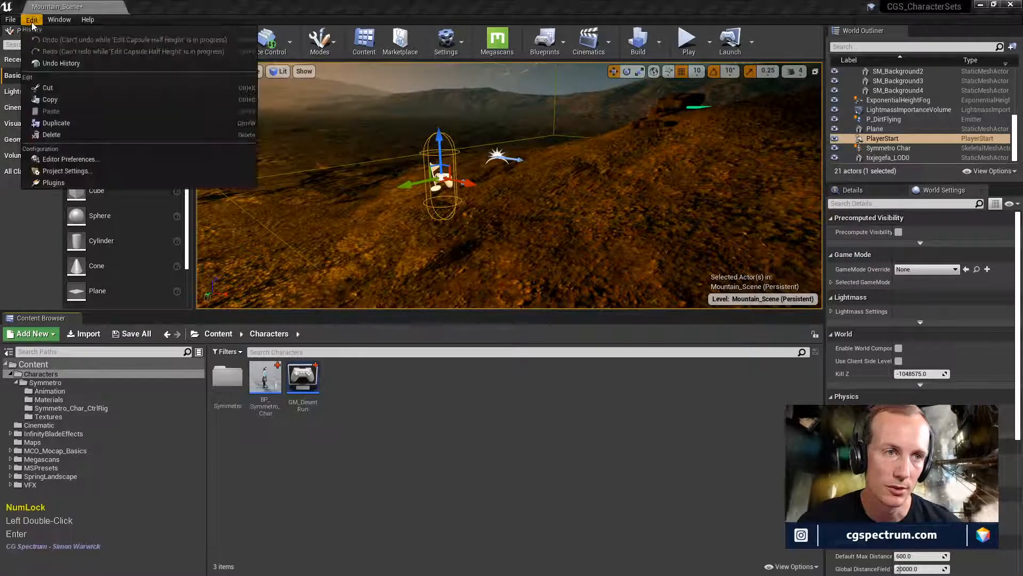
click(62, 171)
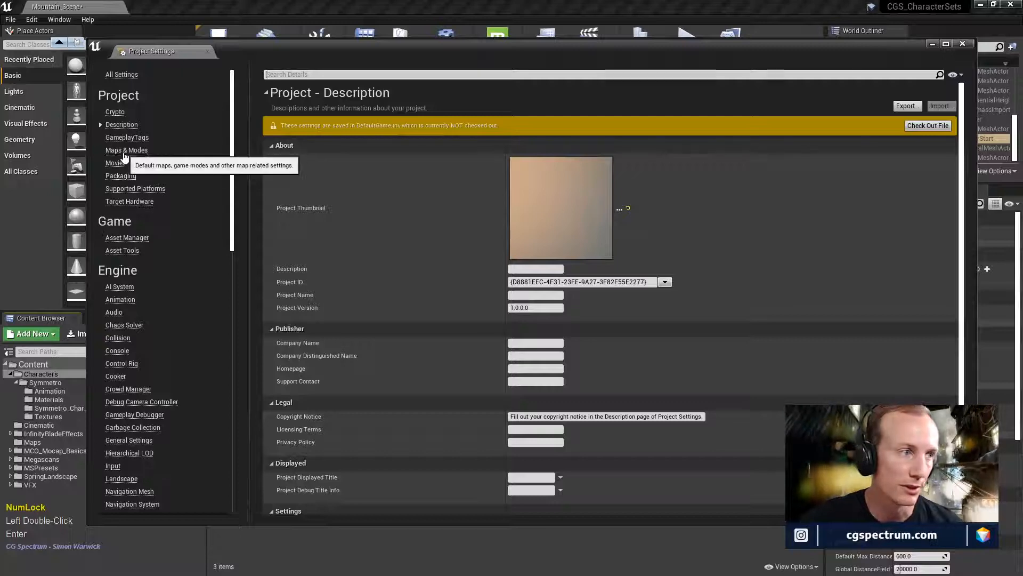
click(127, 150)
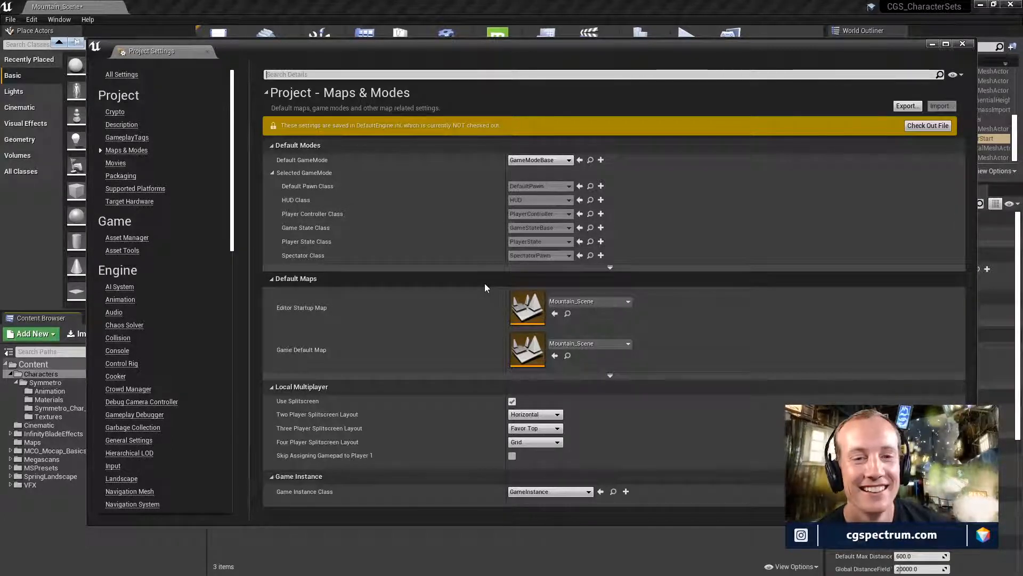
double_click(600, 302)
click(601, 278)
click(531, 161)
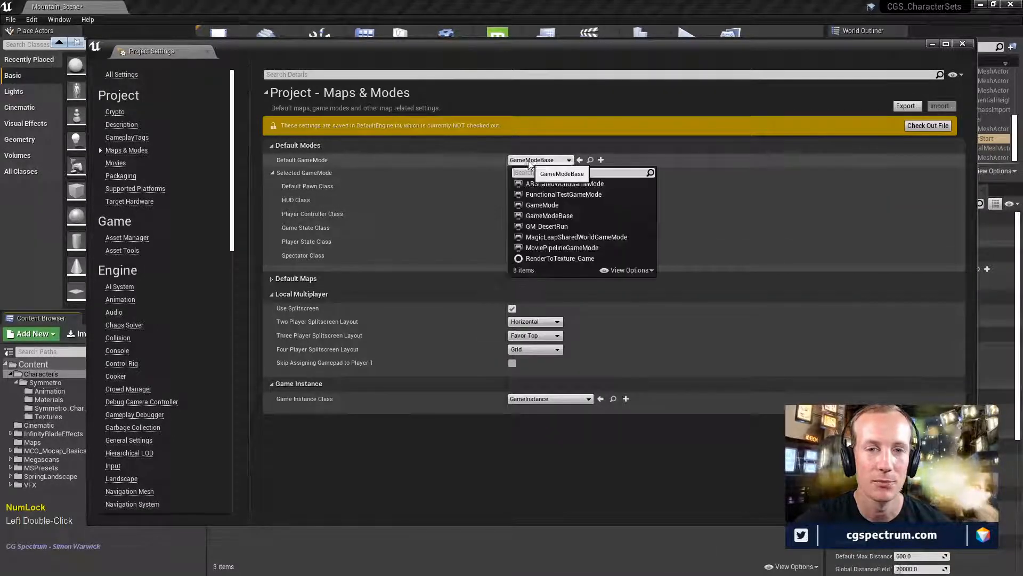
double_click(553, 227)
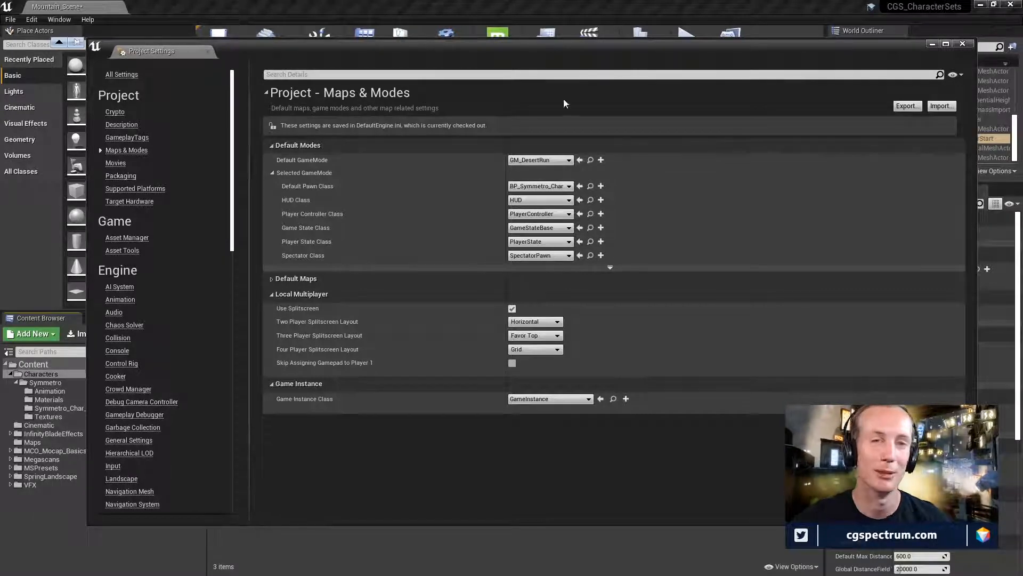
double_click(967, 44)
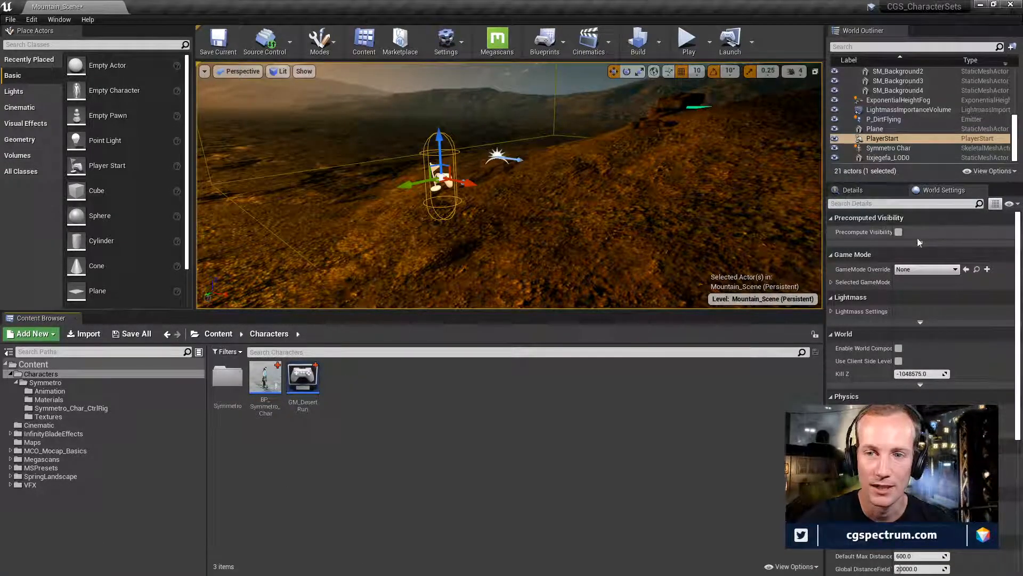
double_click(218, 40)
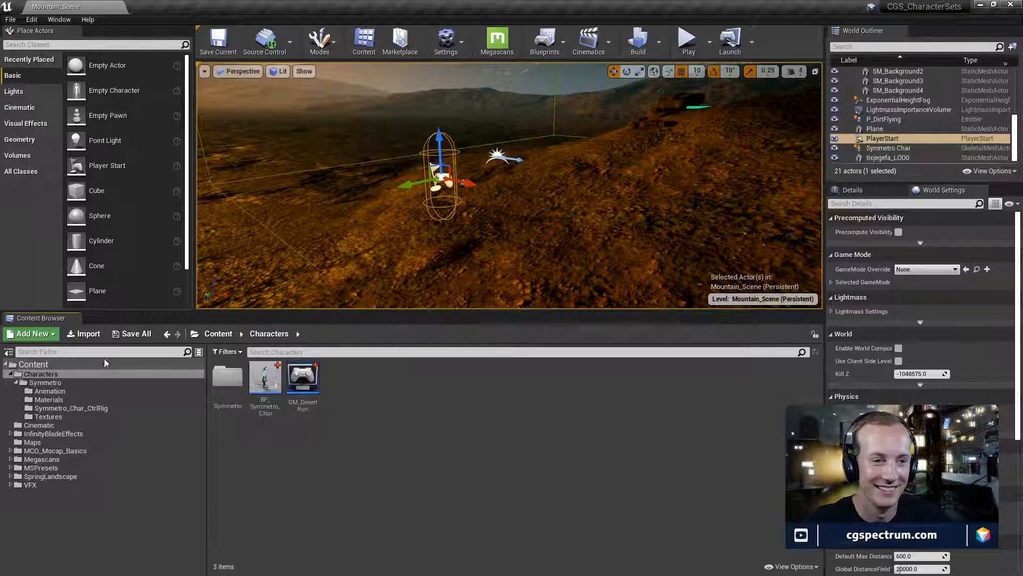
- Play the level to test spawning as the Symmetro character and stop the play session
key(Num_Lock)
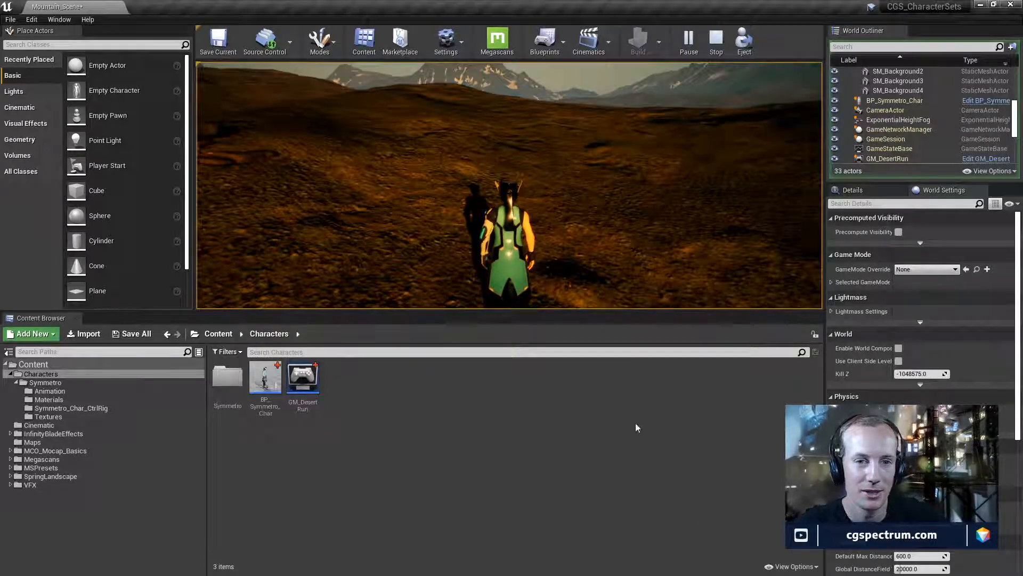
click(723, 181)
key(Num_Lock)
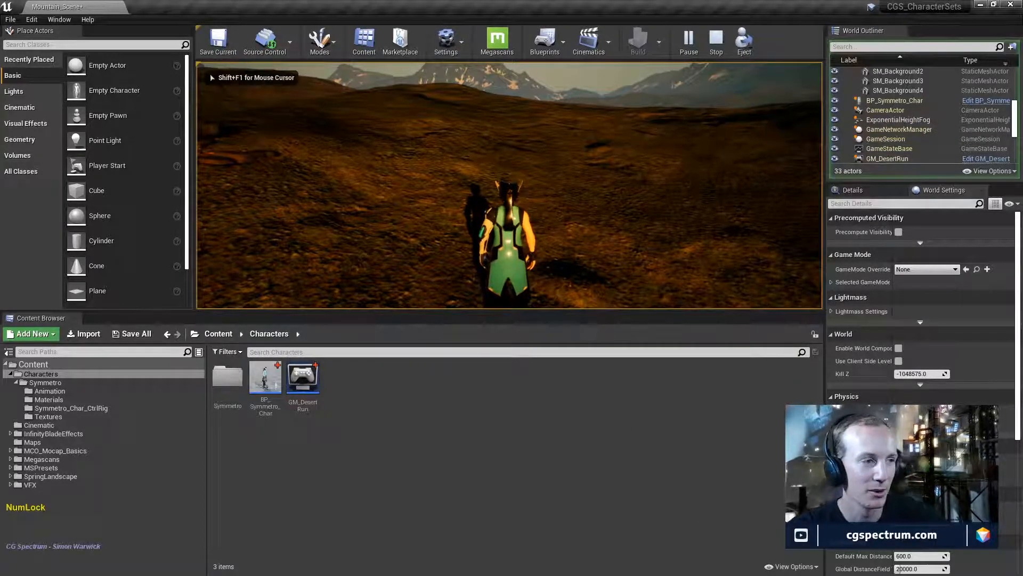
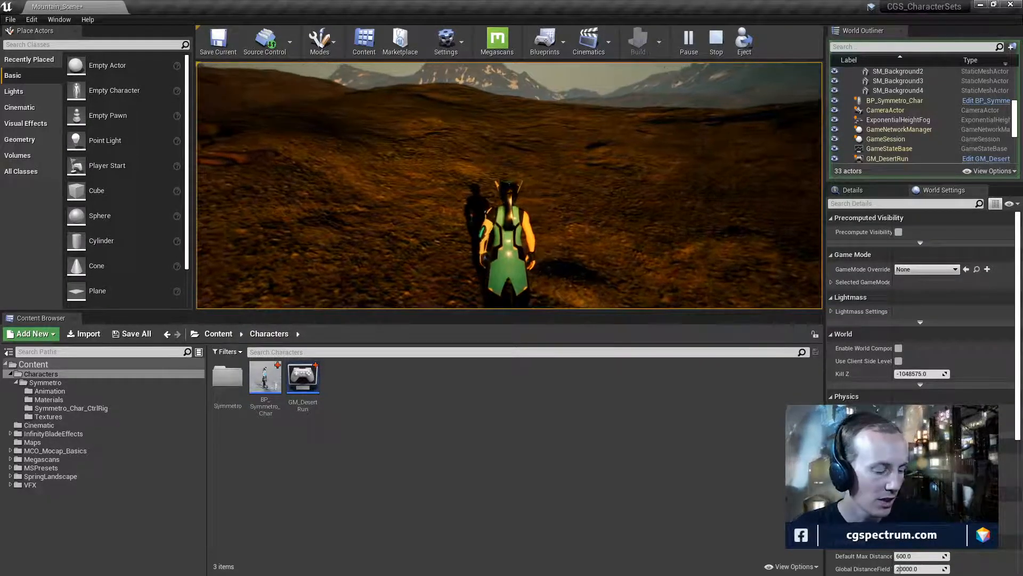
key(Escape)
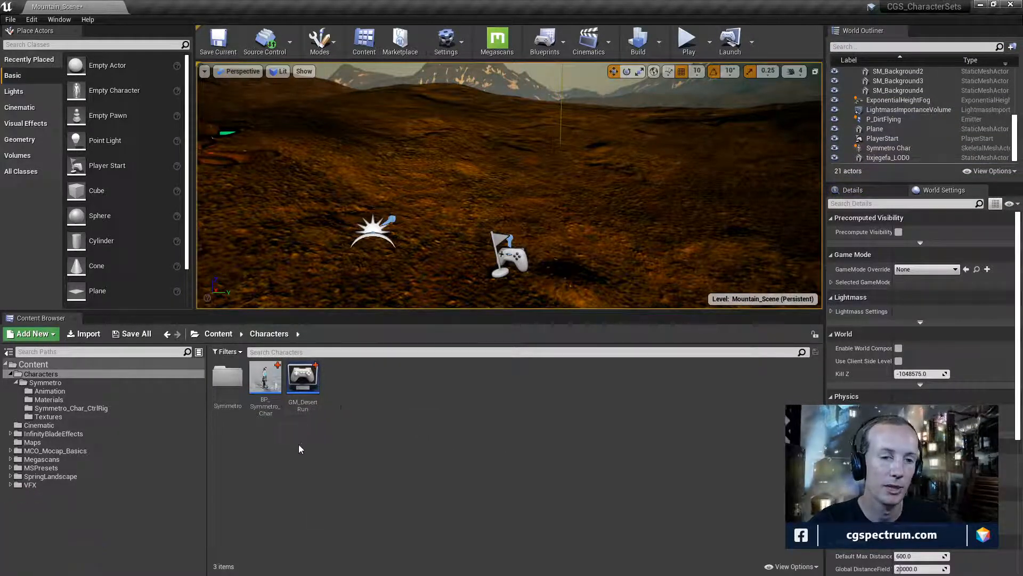
- Open BP_Symmetro_Char and check the default value of BaseTurnRate in the ThirdPersonCharacter blueprint for comparison
double_click(265, 379)
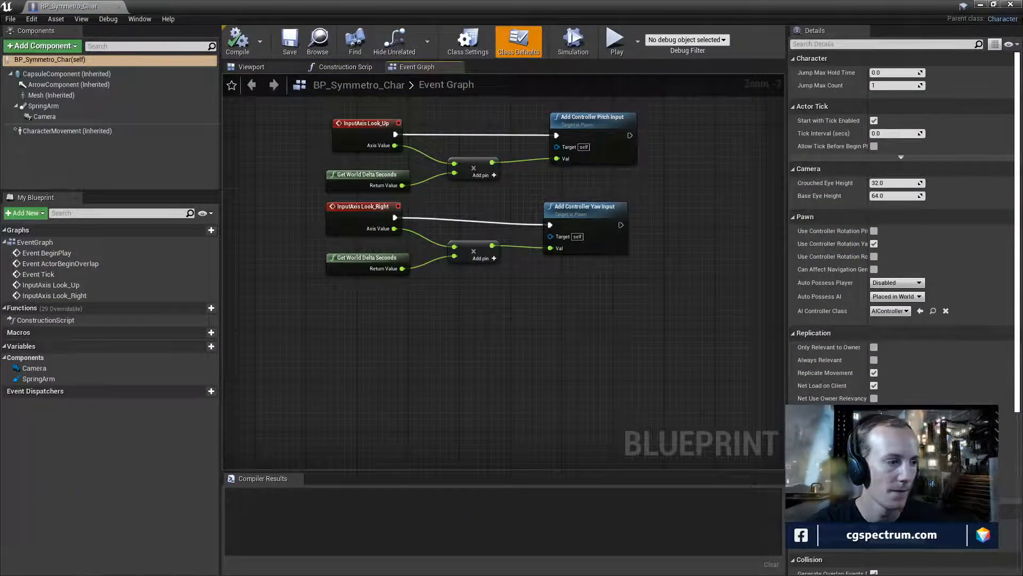
key(Num_Lock)
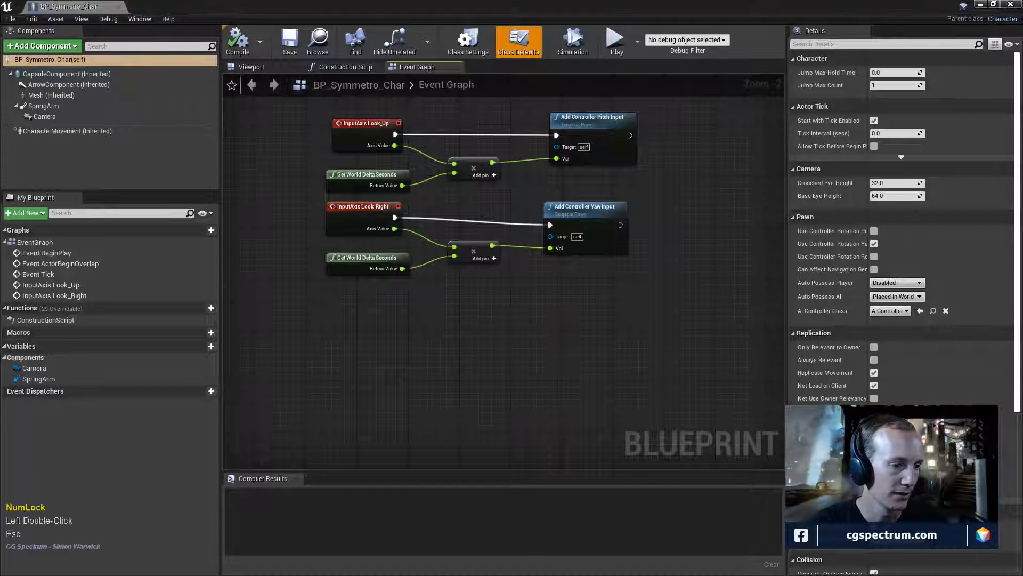
key(Num_Lock)
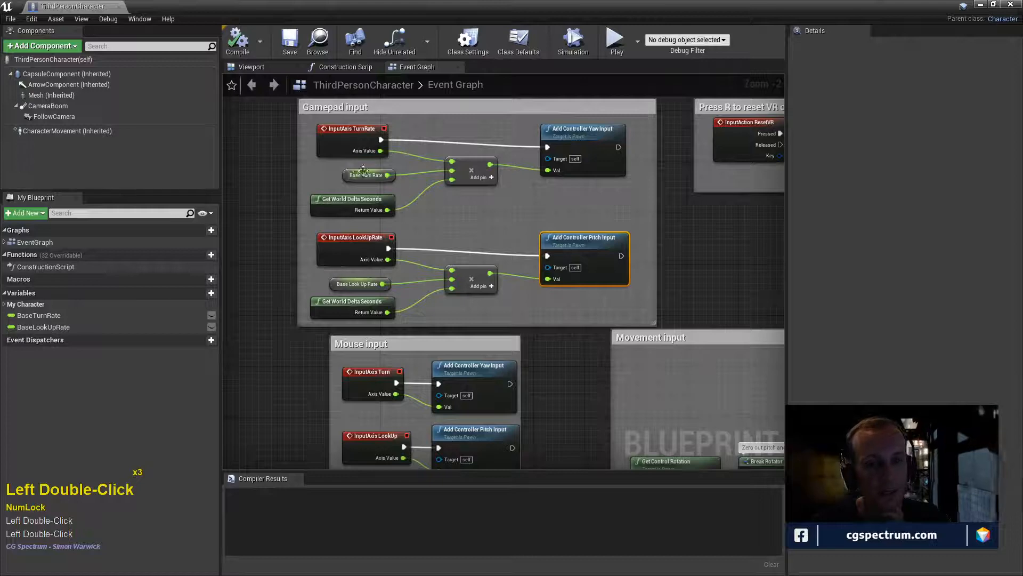
click(363, 172)
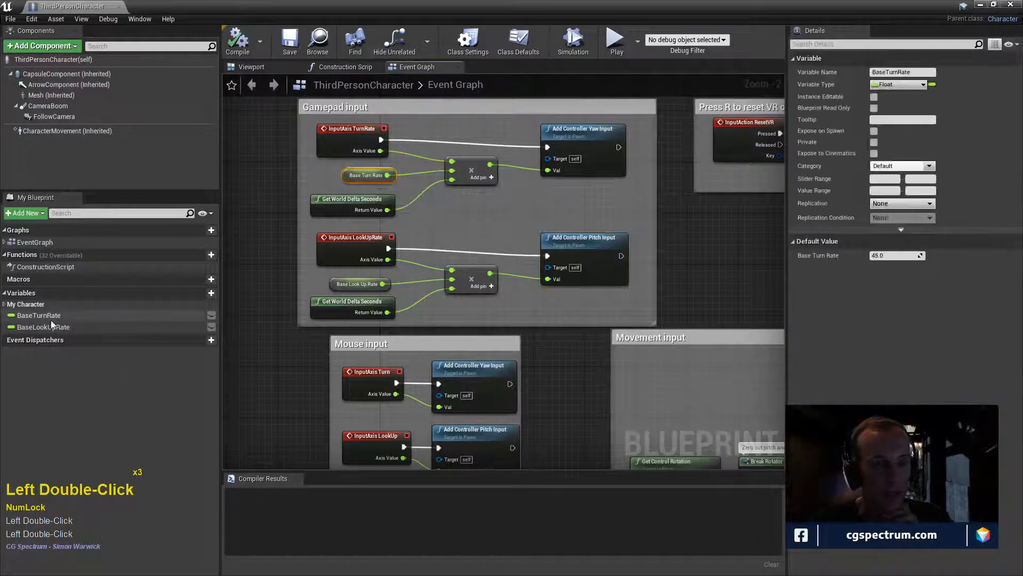
click(51, 318)
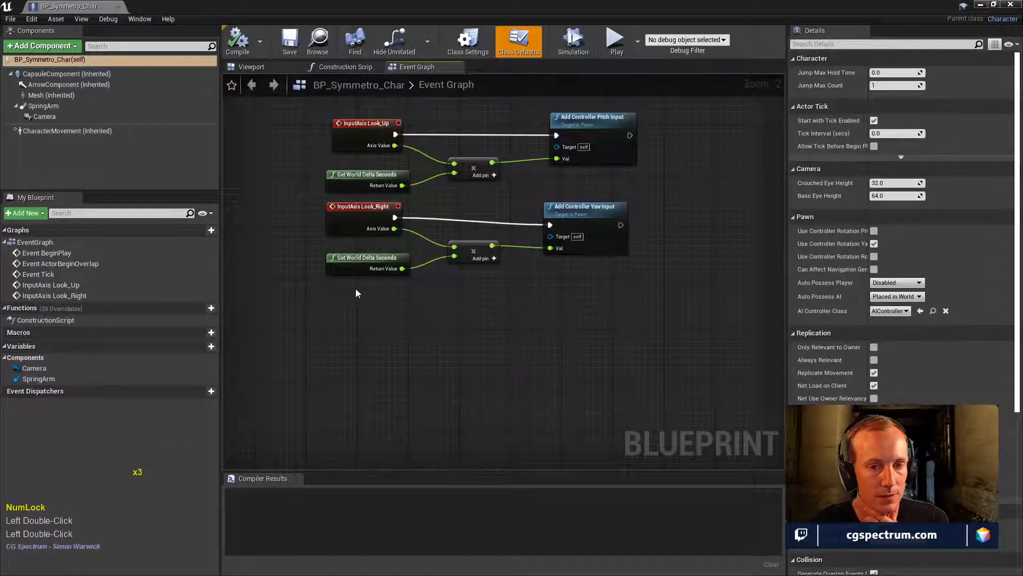
- Add a third input of 45 to both multiply nodes for the Look_Up and Look_Right axis events
right_drag(356, 293, 398, 362)
click(535, 248)
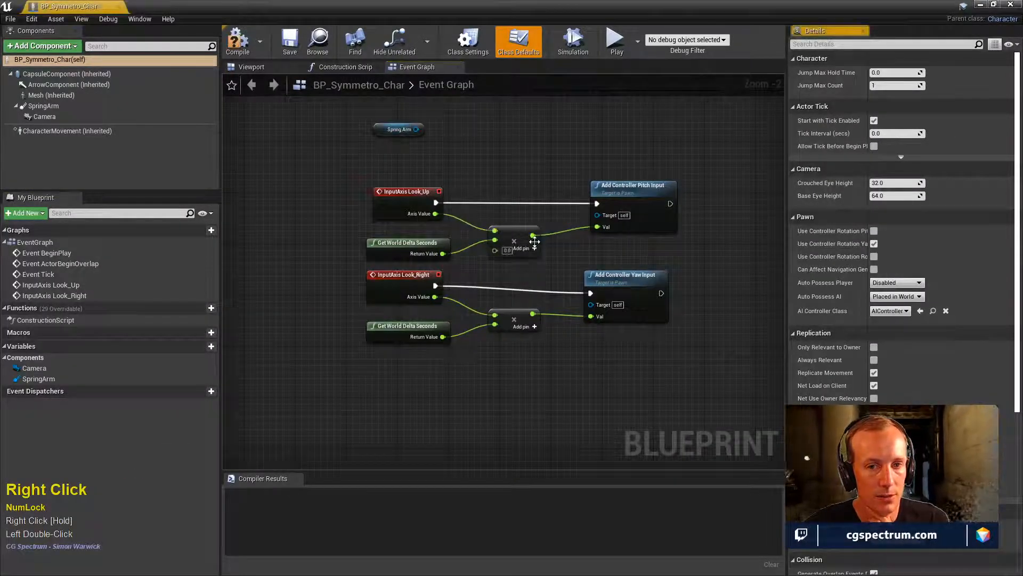
click(507, 250)
text(45)
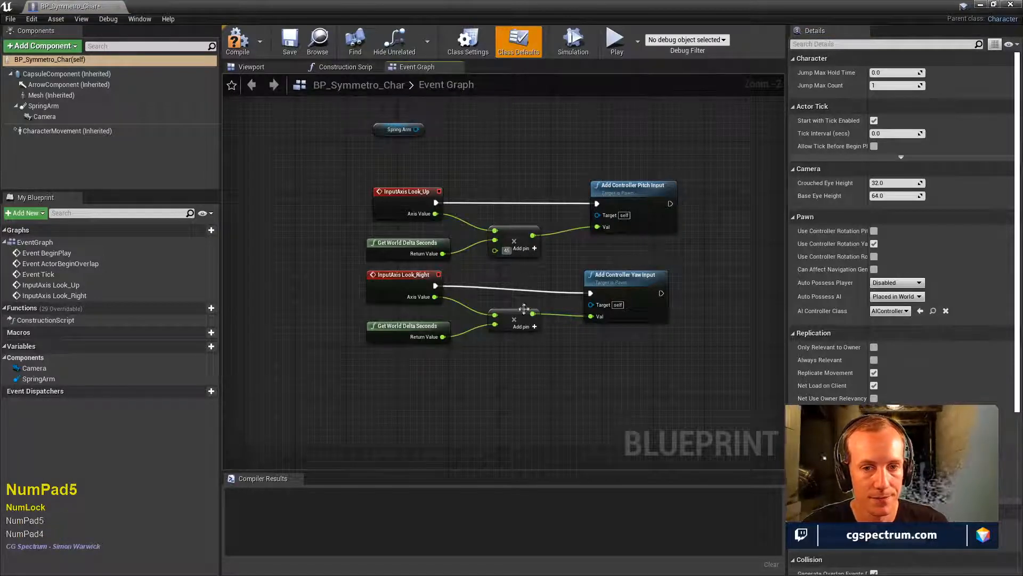
click(535, 326)
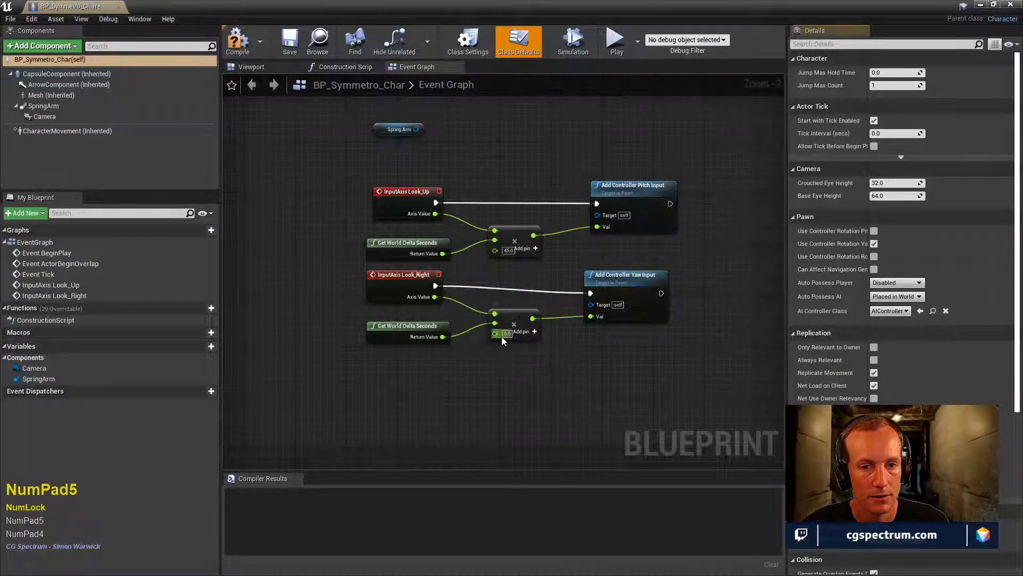
click(506, 334)
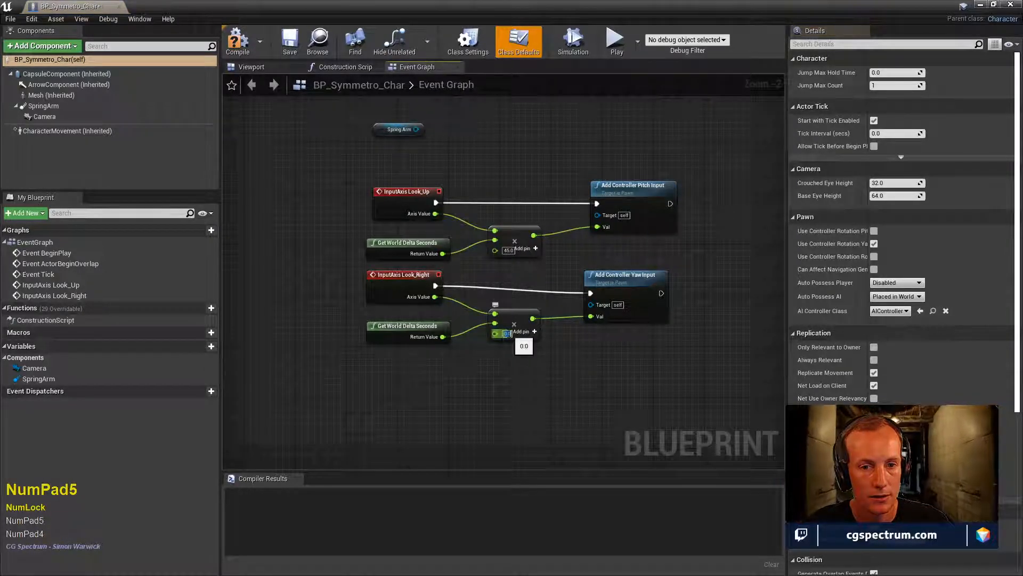
- Compile and save BP_Symmetro_Char, and test the look controls in a short play session of the level
click(244, 46)
click(291, 44)
drag(398, 9, 0, 123)
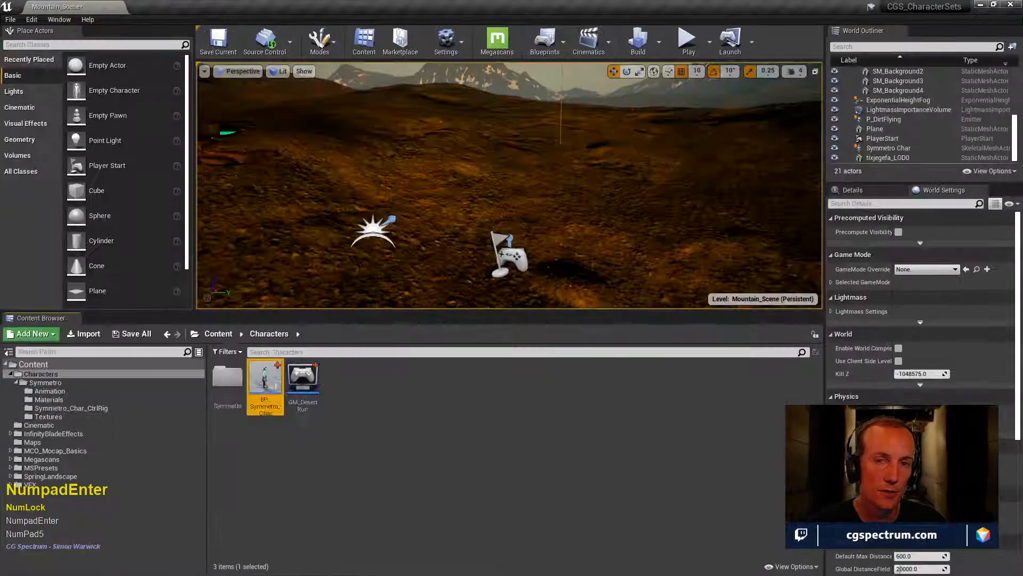
click(689, 42)
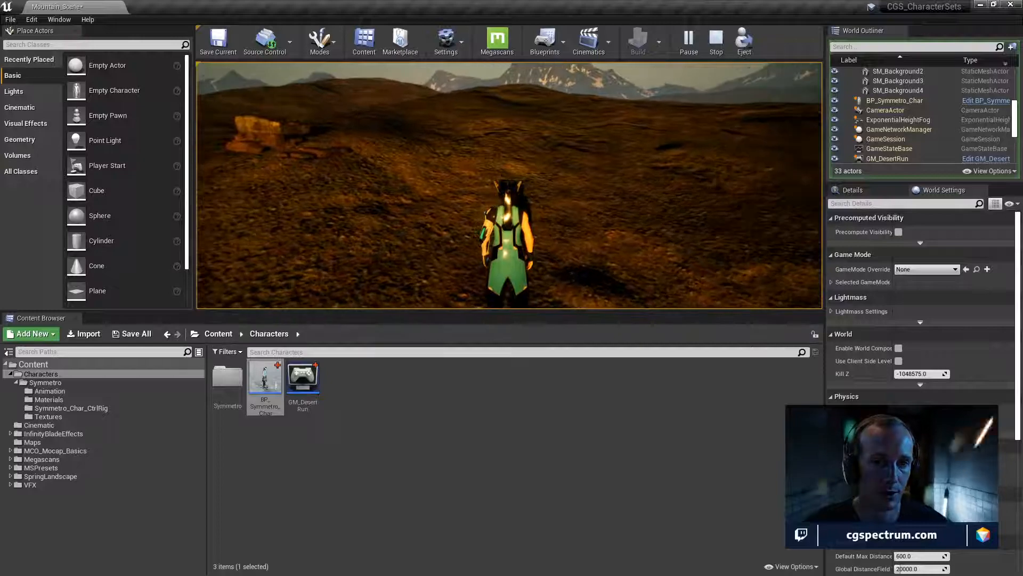
key(Escape)
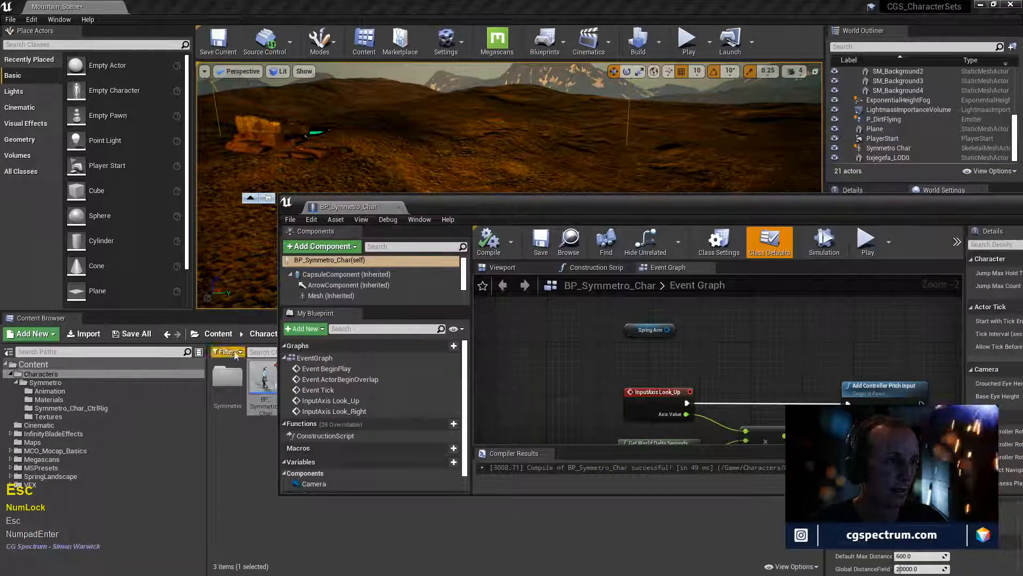
- Delete the unused Spring Arm node from BP_Symmetro_Char's Event Graph, and compile and save the blueprint
drag(666, 210, 426, 119)
click(419, 235)
key(Delete)
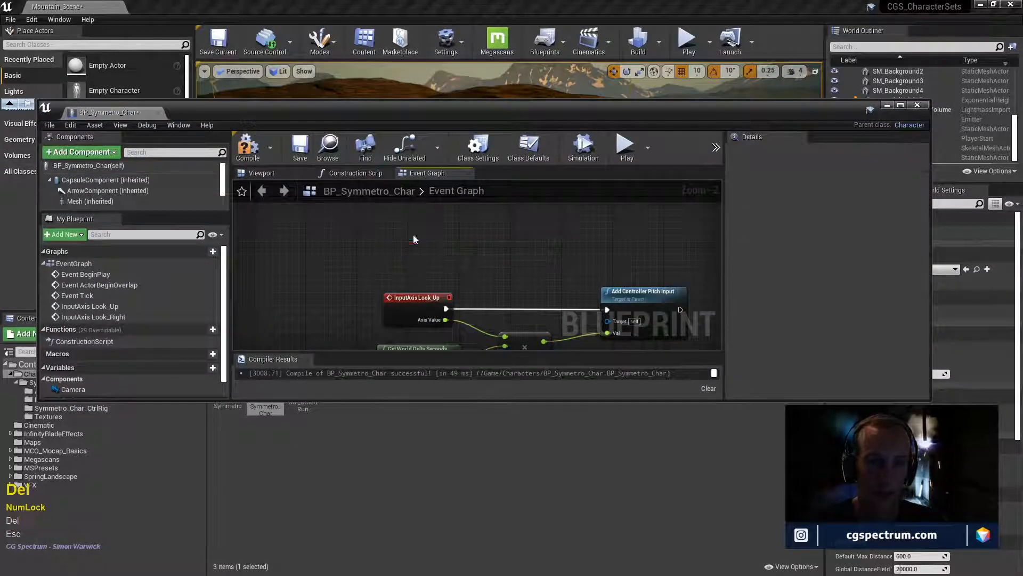
click(239, 160)
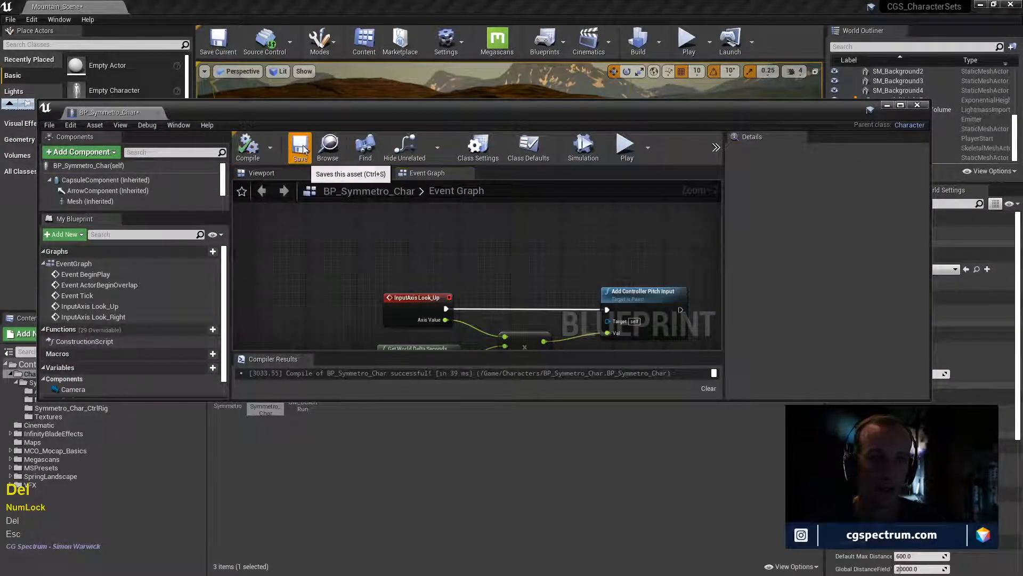
click(300, 147)
drag(378, 113, 415, 345)
- Disconnect Event BeginPlay from Create Level Sequence Player in the Mountain_Scene level blueprint, and compile and save it
click(598, 42)
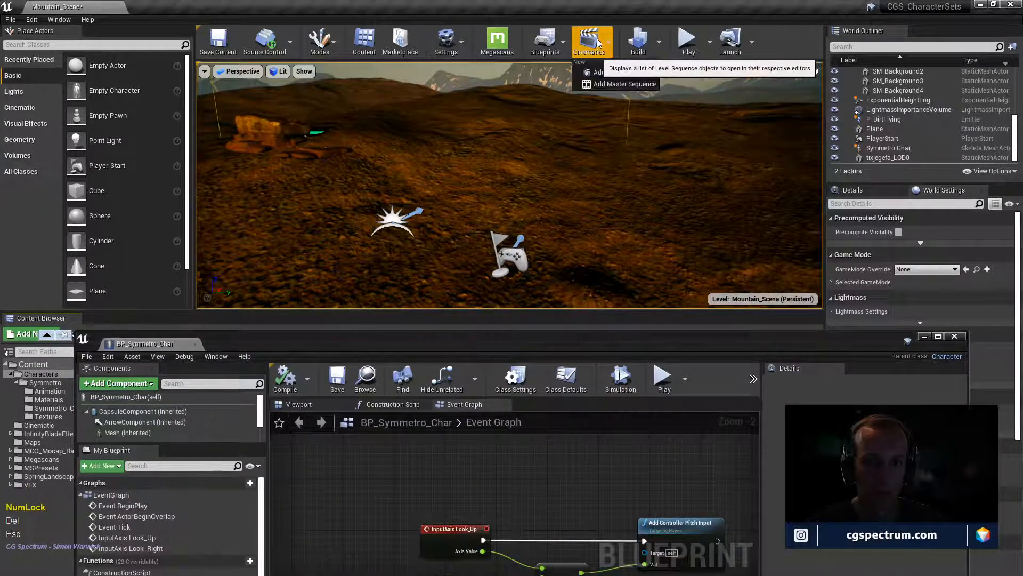
click(544, 42)
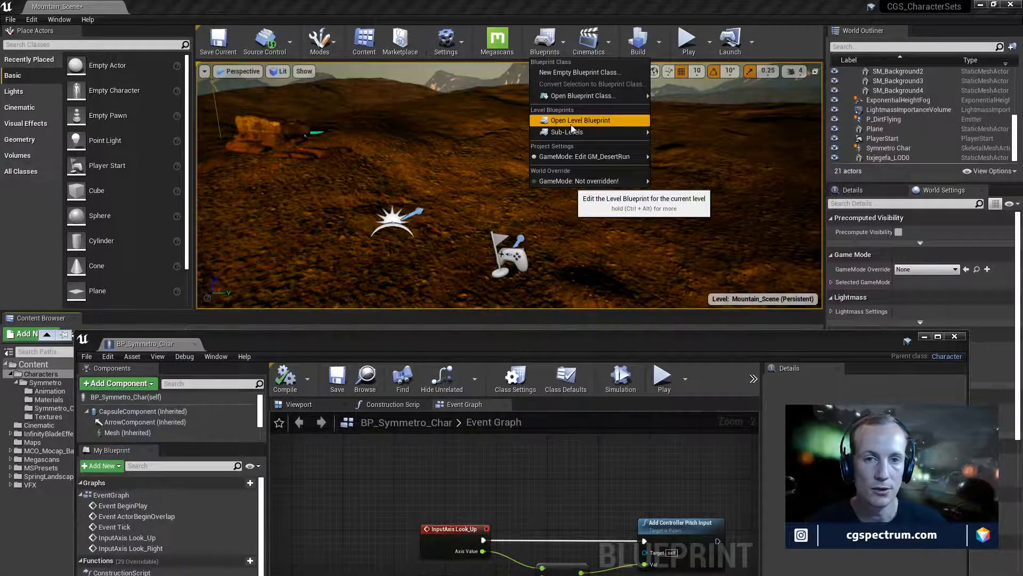
click(571, 121)
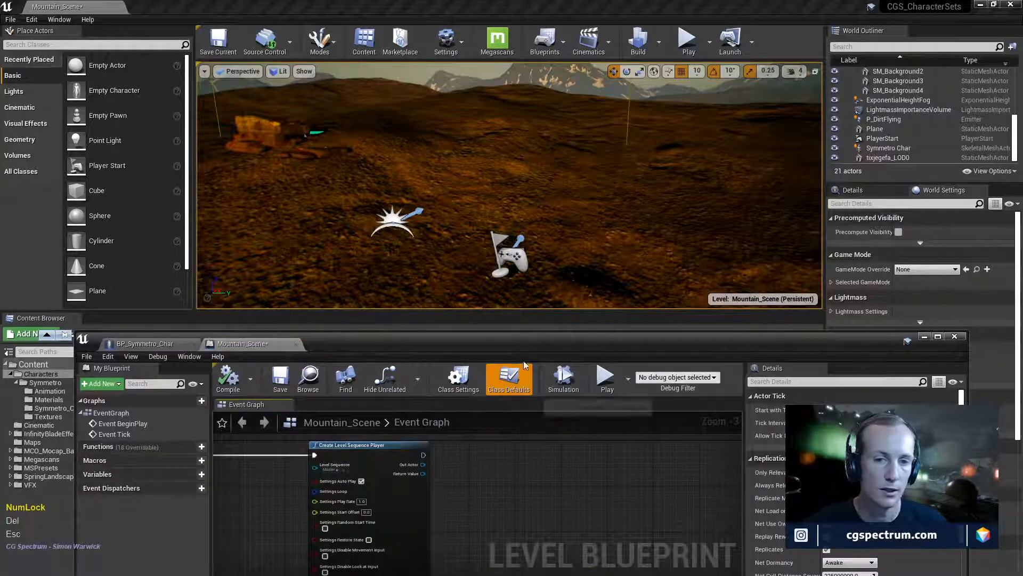
drag(508, 343, 543, 7)
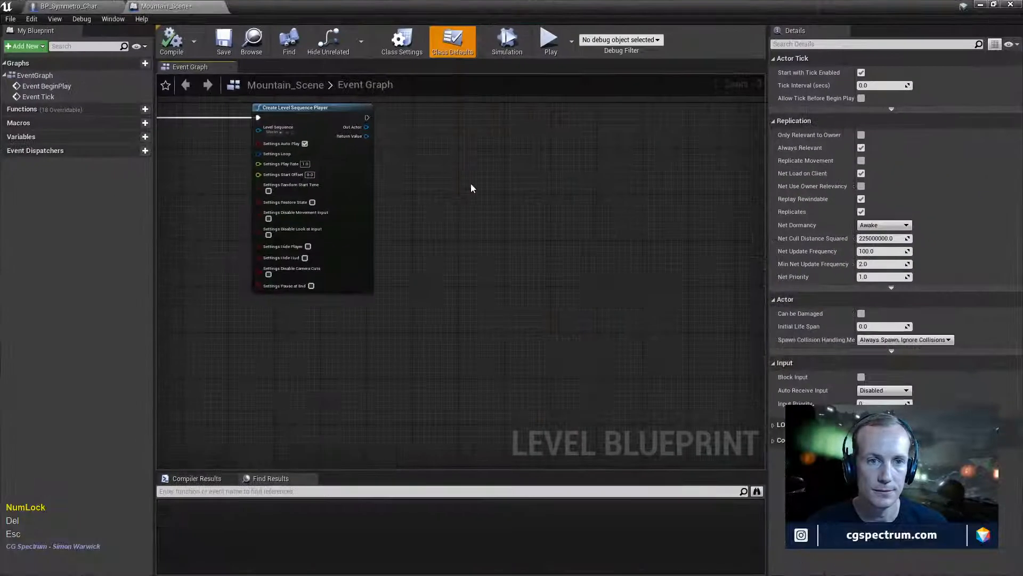
right_drag(473, 188, 623, 276)
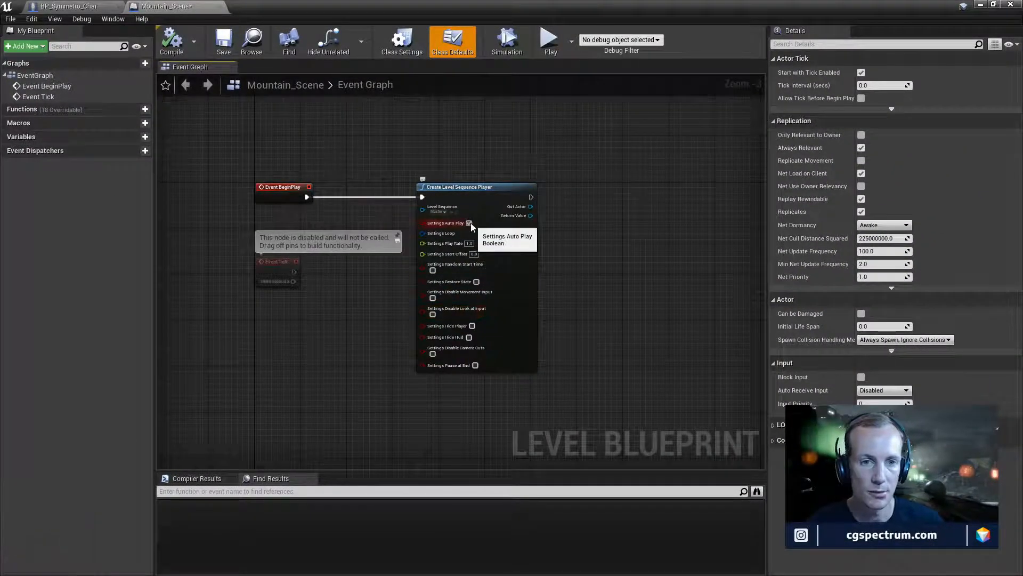
alt+click(422, 197)
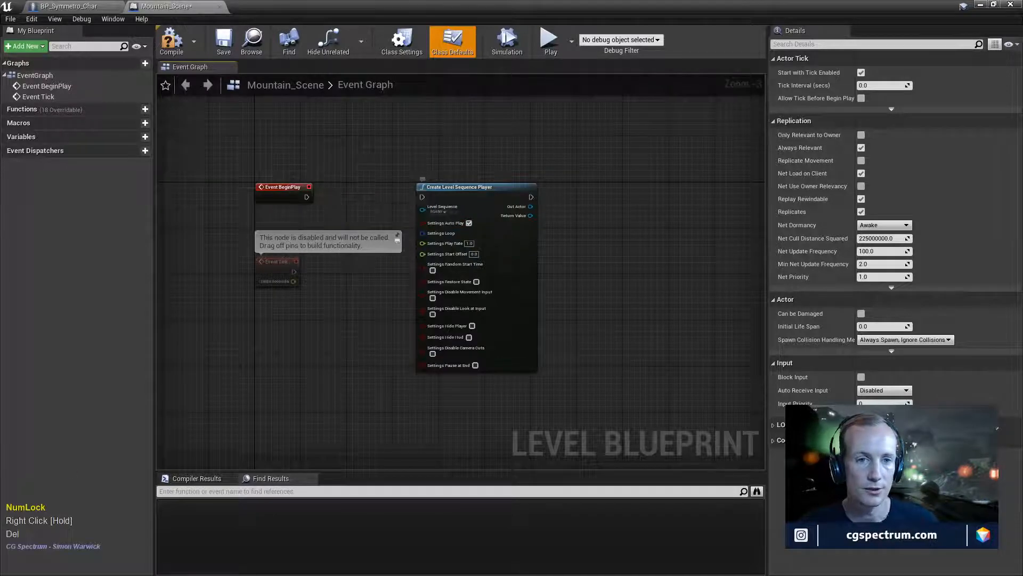
double_click(171, 42)
click(224, 41)
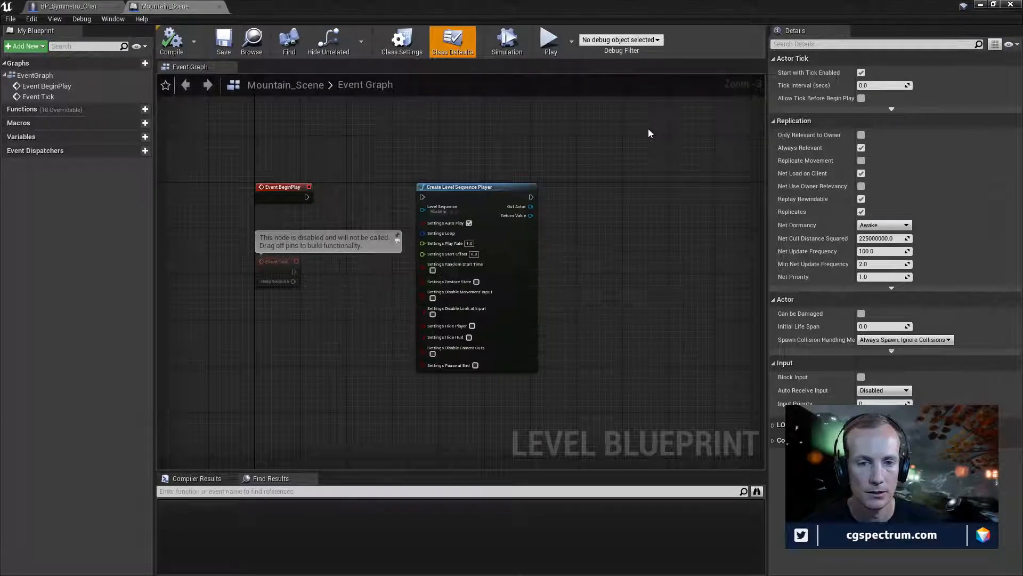
- Play the level to test the character without the level sequence and stop the play session
click(982, 4)
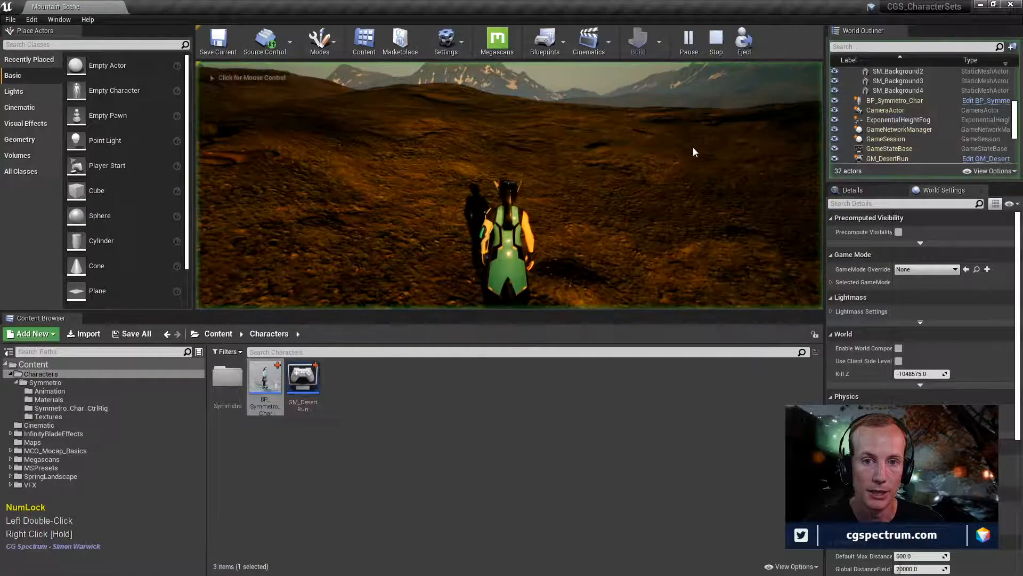
click(693, 148)
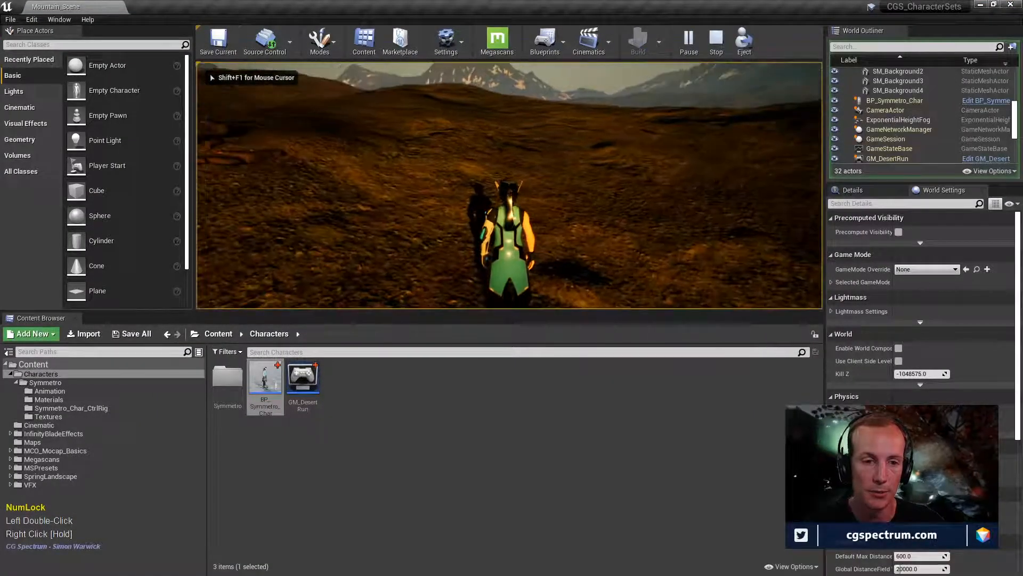
key(Escape)
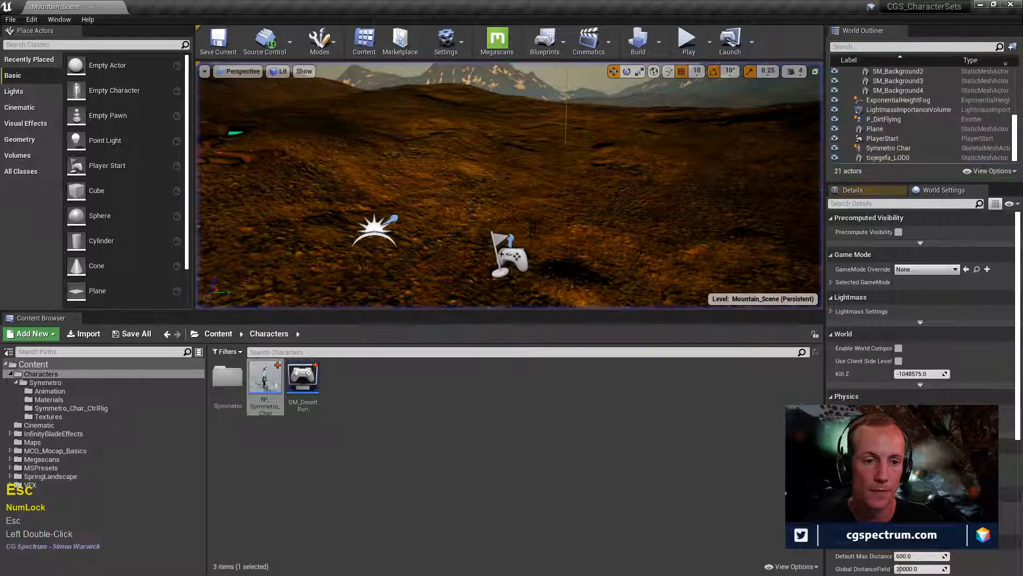
- Review the CharacterMovement and SpringArm component settings of BP_Symmetro_Char, including the spring arm's camera rotation options
double_click(265, 382)
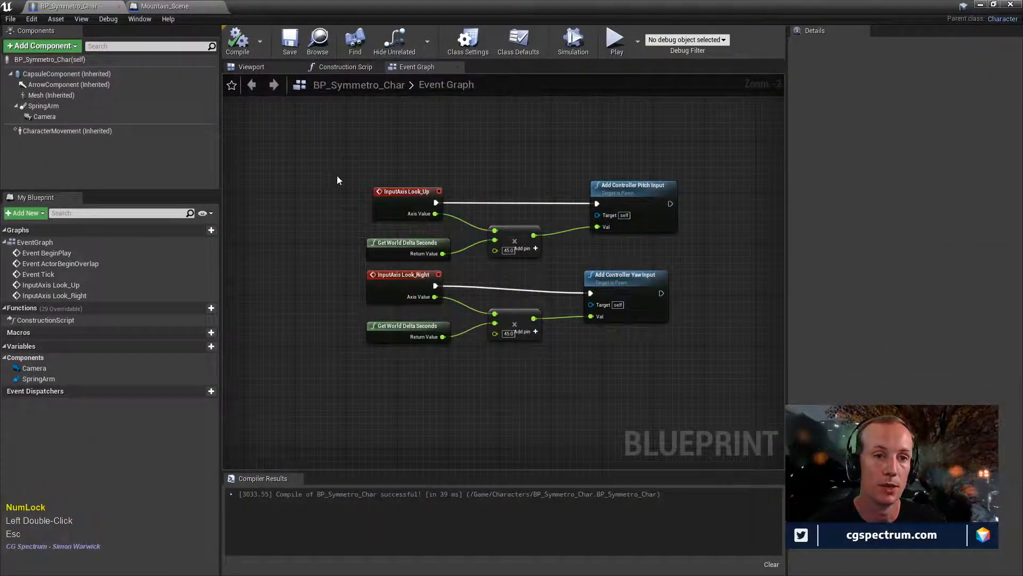
key(Num_Lock)
double_click(31, 132)
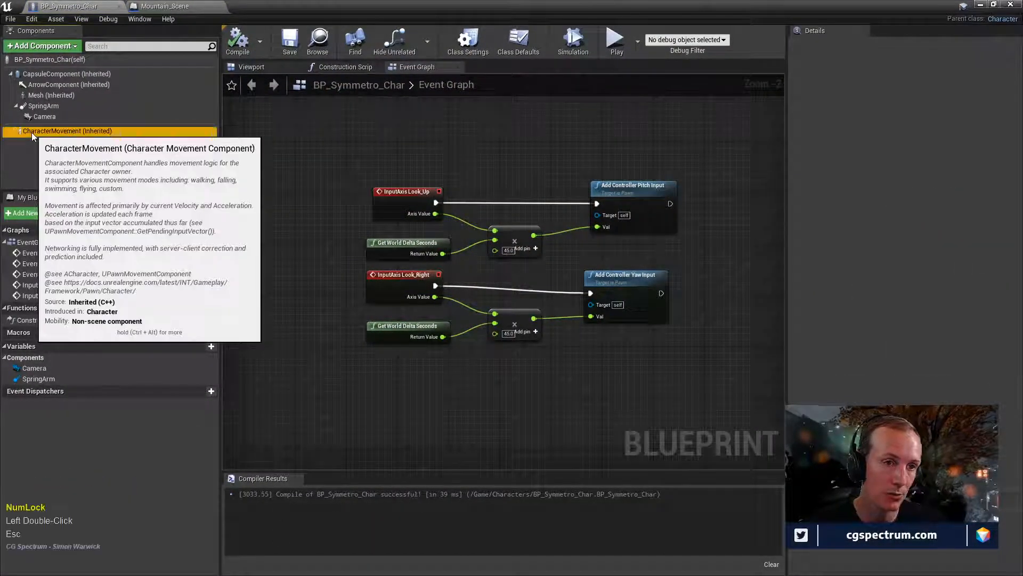
key(Escape)
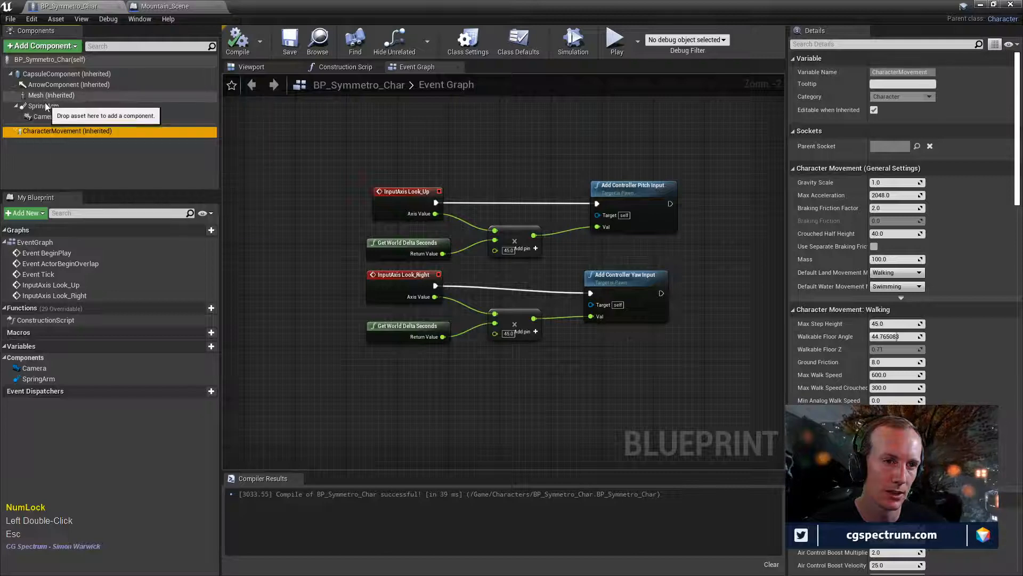
click(45, 103)
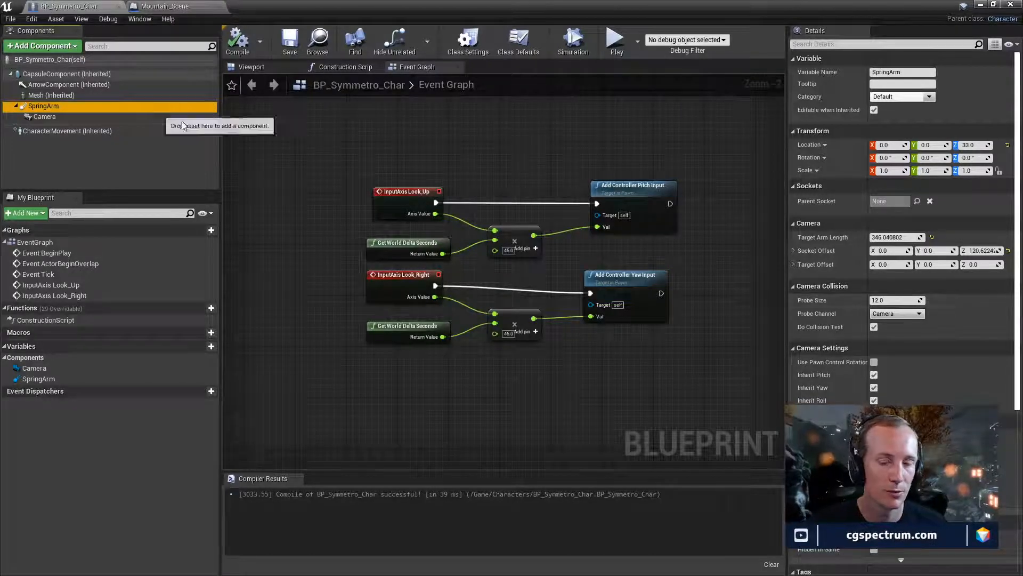
scroll(904, 321, down, 3)
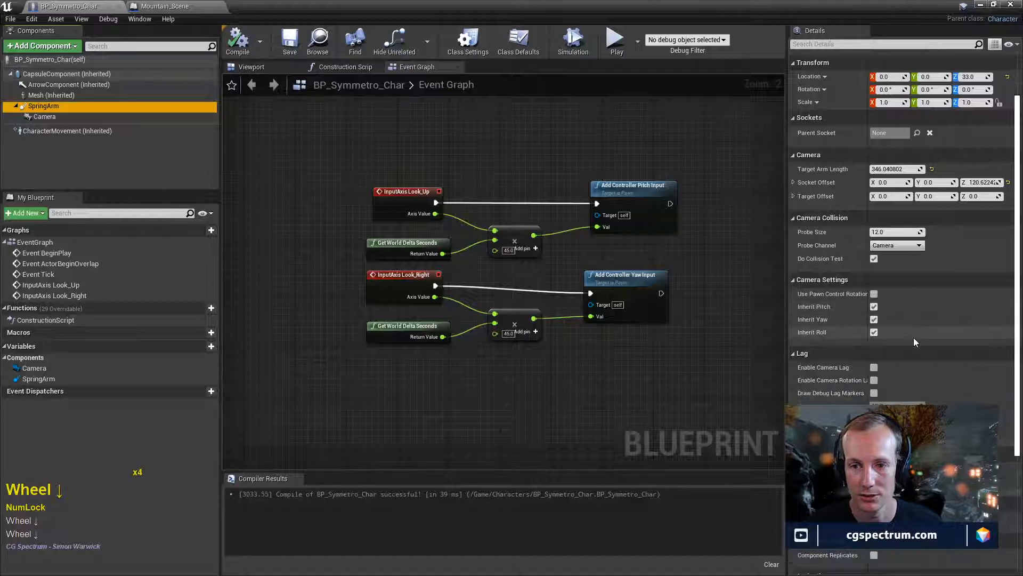
scroll(913, 338, up, 3)
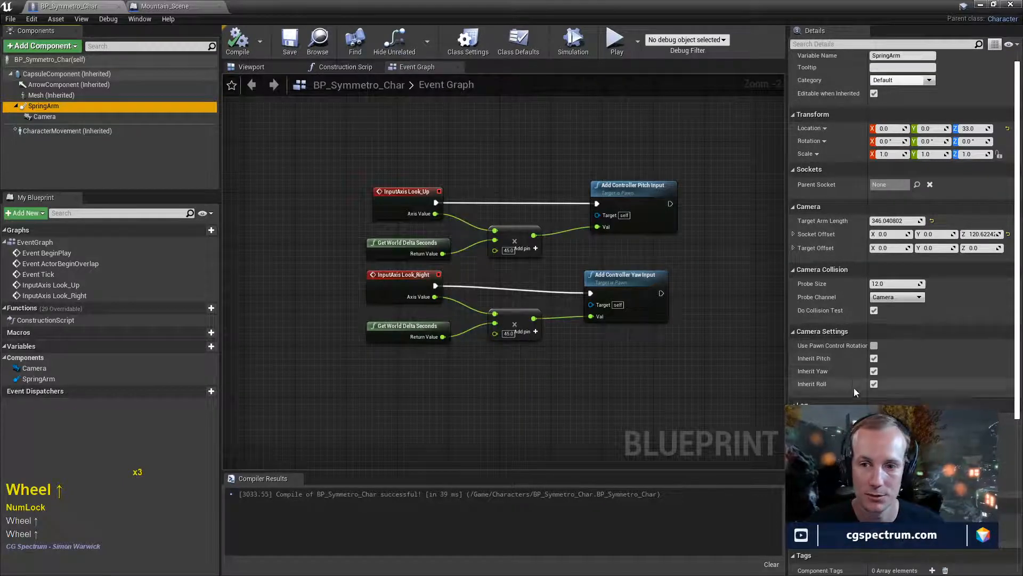
- Turn off Use Controller Rotation Yaw in the Pawn settings of BP_Symmetro_Char
click(42, 58)
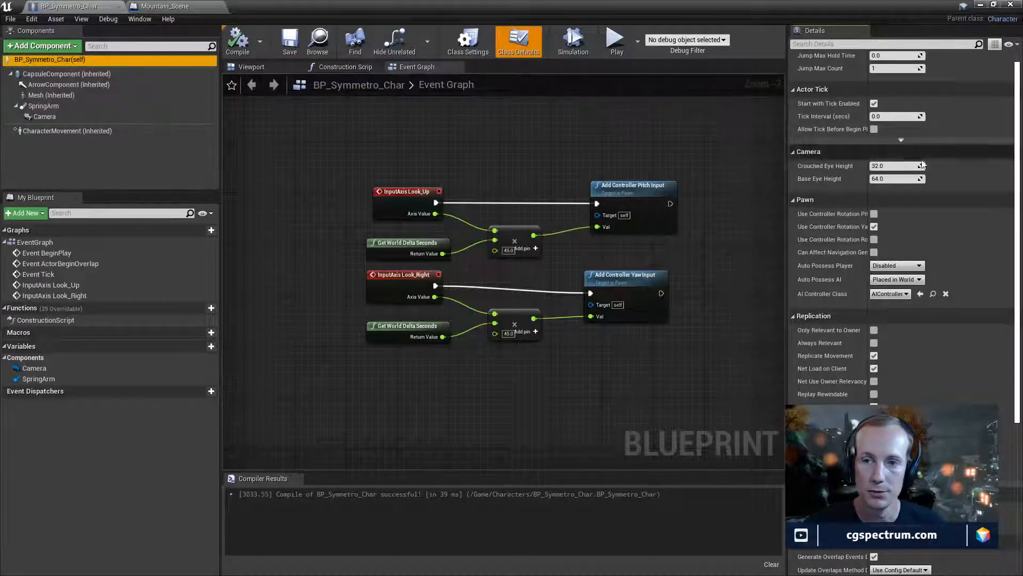
scroll(968, 232, up, 9)
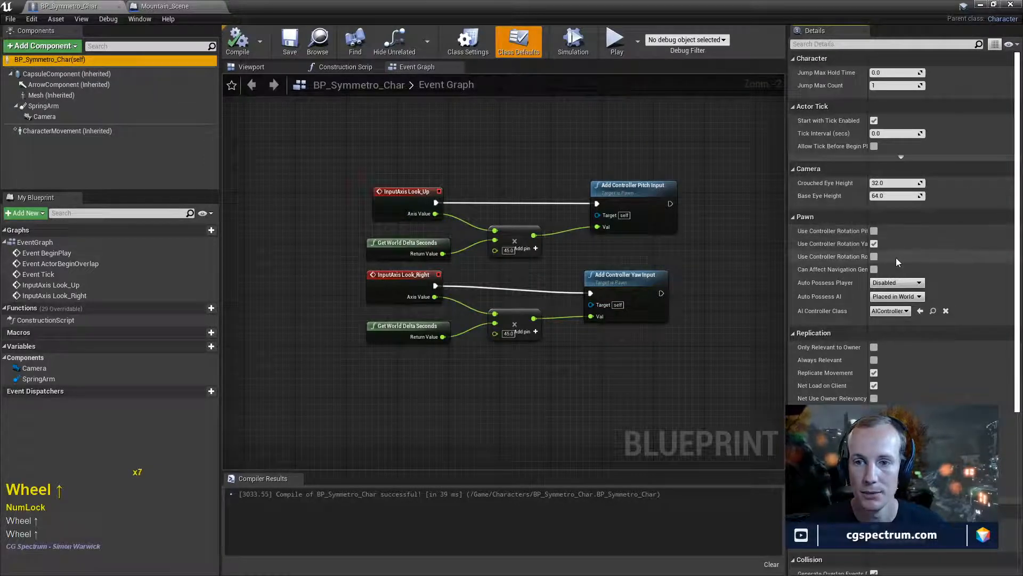
mouse_move(864, 244)
drag(865, 244, 887, 244)
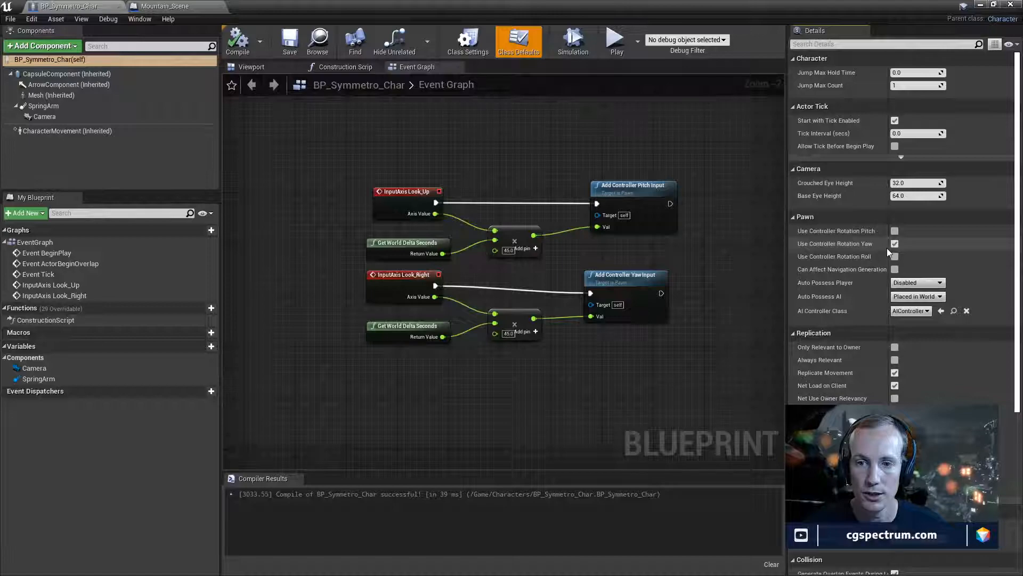
click(895, 244)
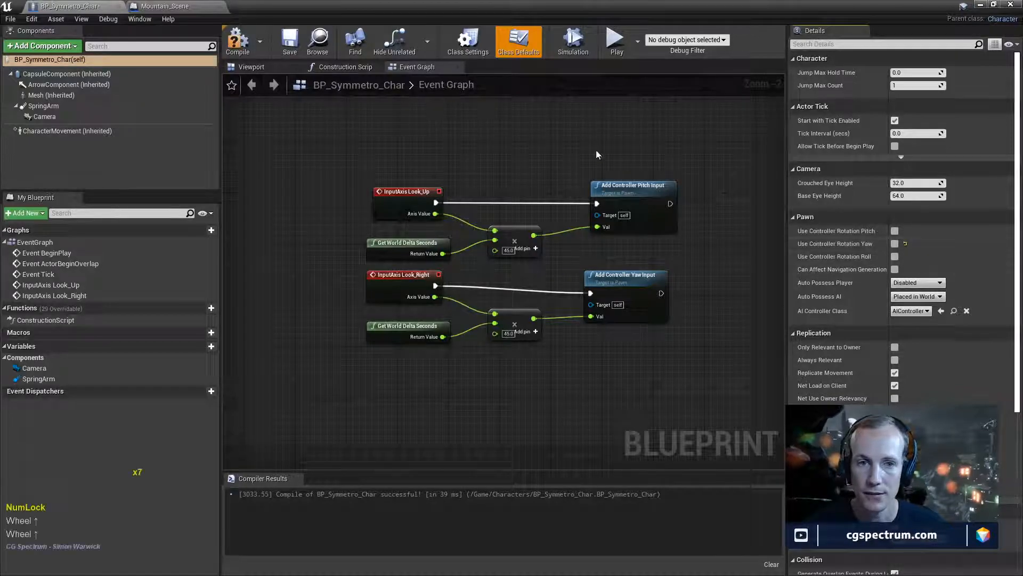
- Compile BP_Symmetro_Char and start playing the level to test the camera rotation
click(245, 43)
drag(377, 13, 0, 251)
click(686, 40)
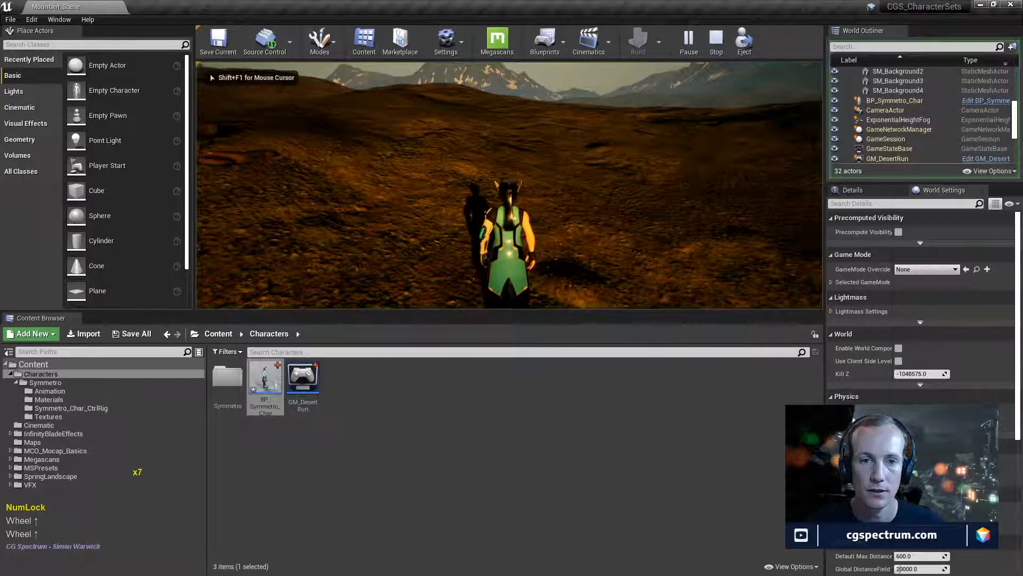
- Stop the play session, turn on Use Controller Rotation Yaw and Pitch for BP_Symmetro_Char, and compile and save the Blueprint
key(Escape)
drag(0, 242, 554, 0)
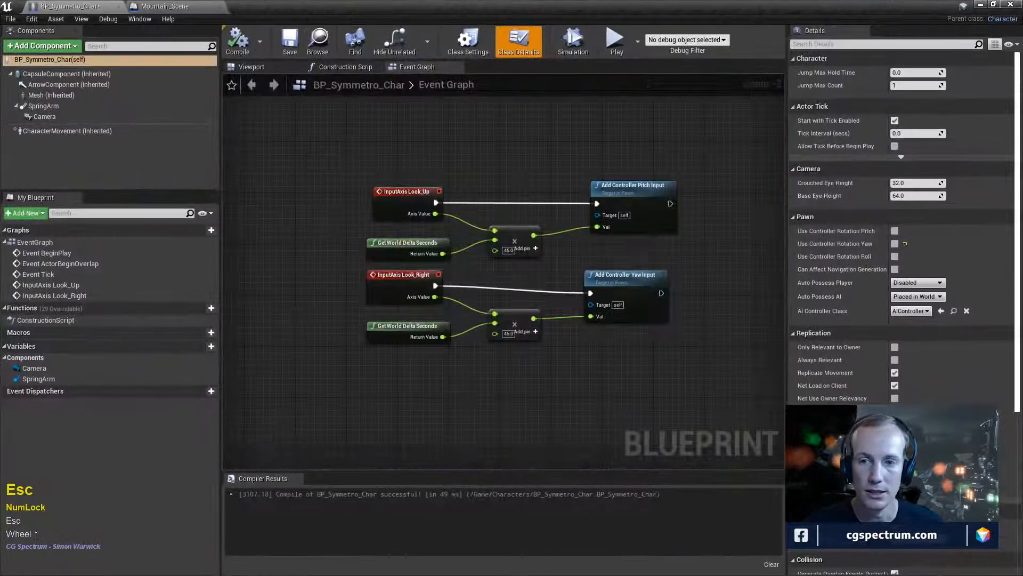
click(895, 244)
click(895, 231)
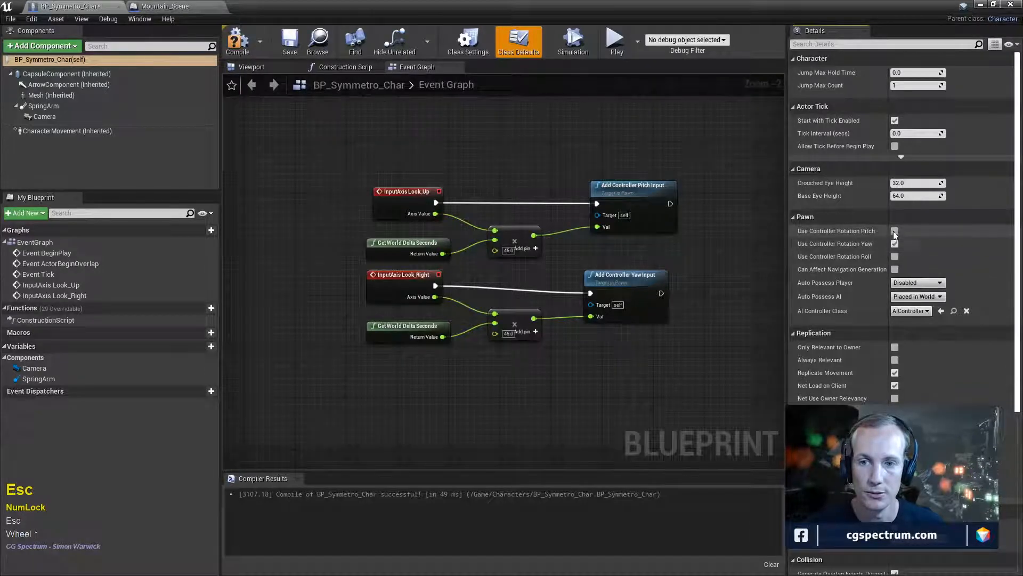
click(244, 43)
click(295, 45)
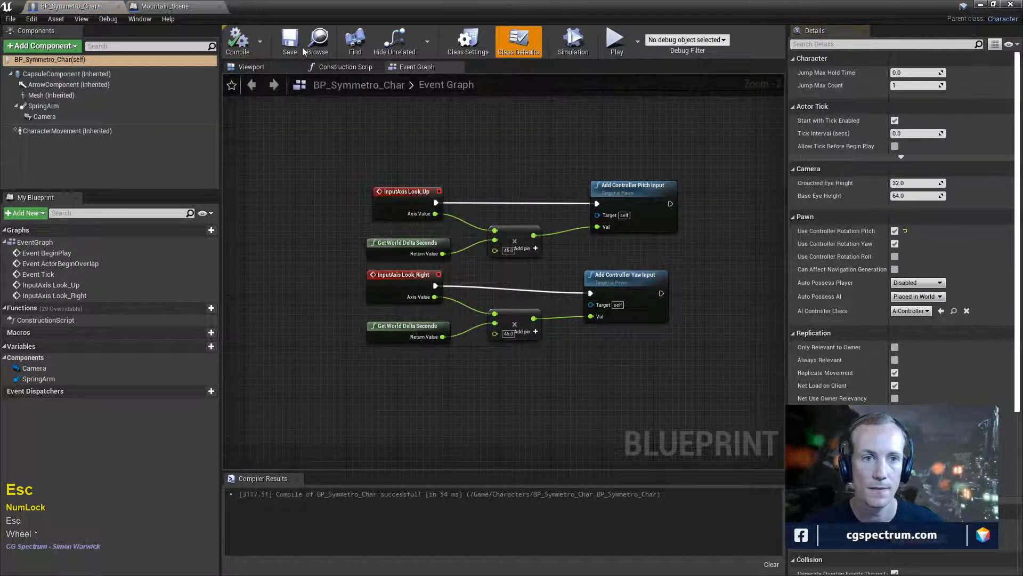
- Play the level to test pitch and yaw control, stop the session, and check the Look_Up and Look_Right event nodes
drag(495, 5, 0, 203)
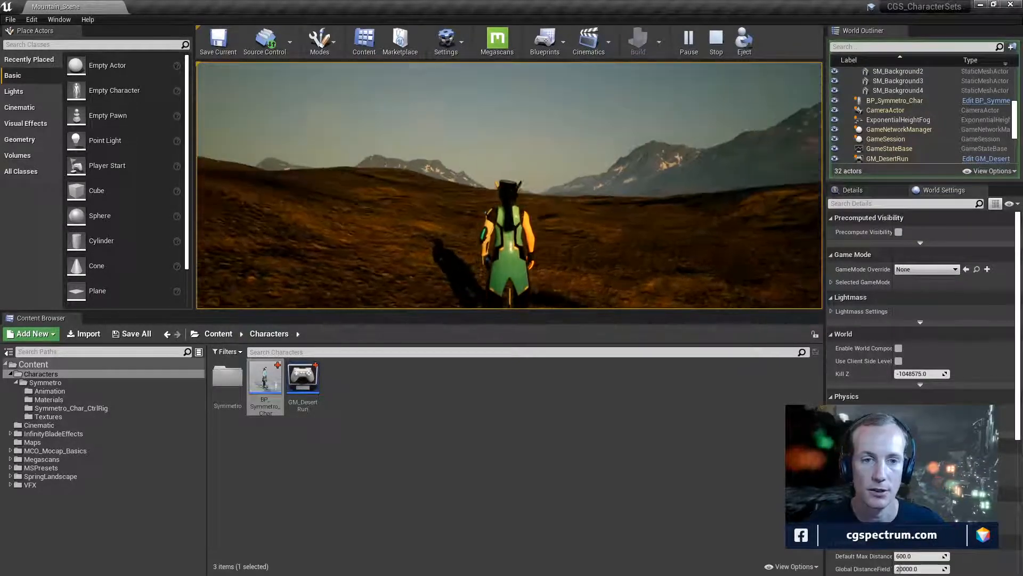
key(Escape)
key(Escape)
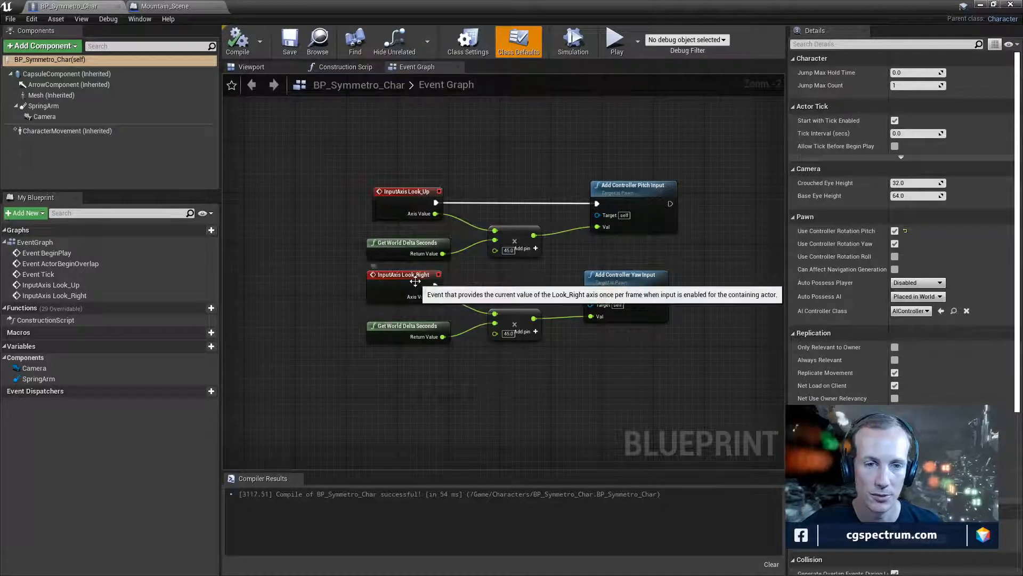
click(410, 195)
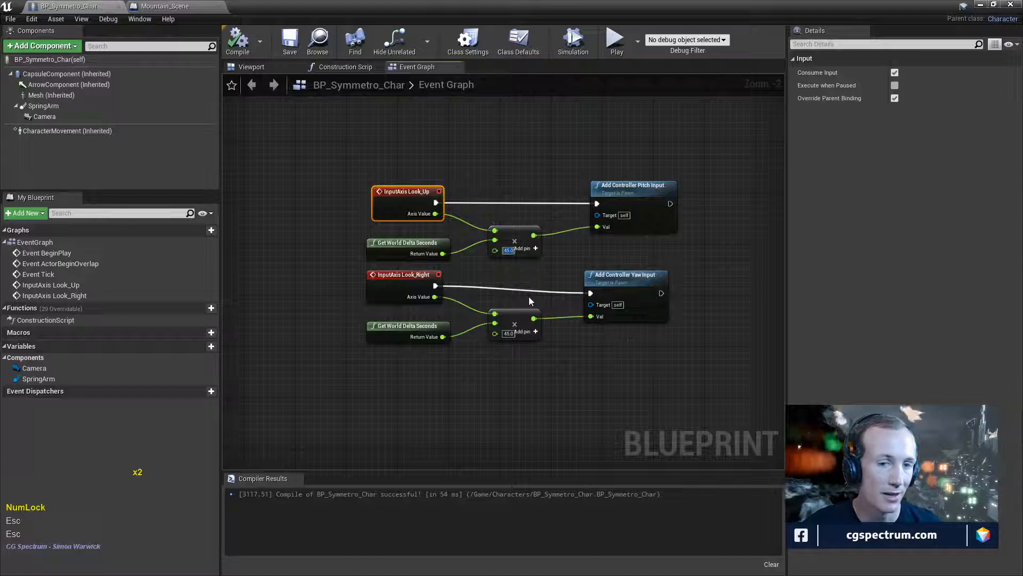
click(515, 278)
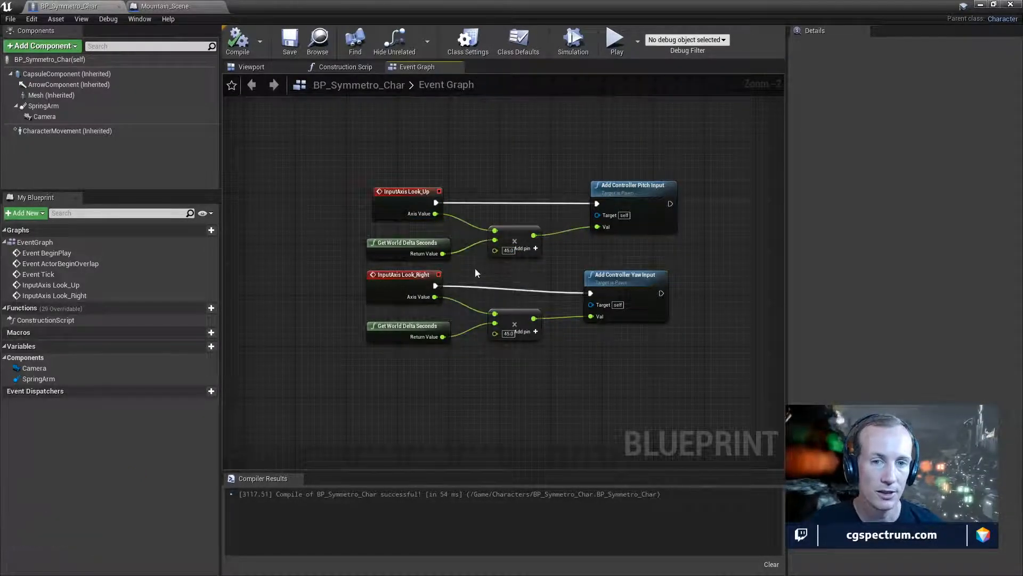
- Invert the Look_Up axis mapping in the project's Input settings by setting the Mouse Y scale to -1.0
click(37, 19)
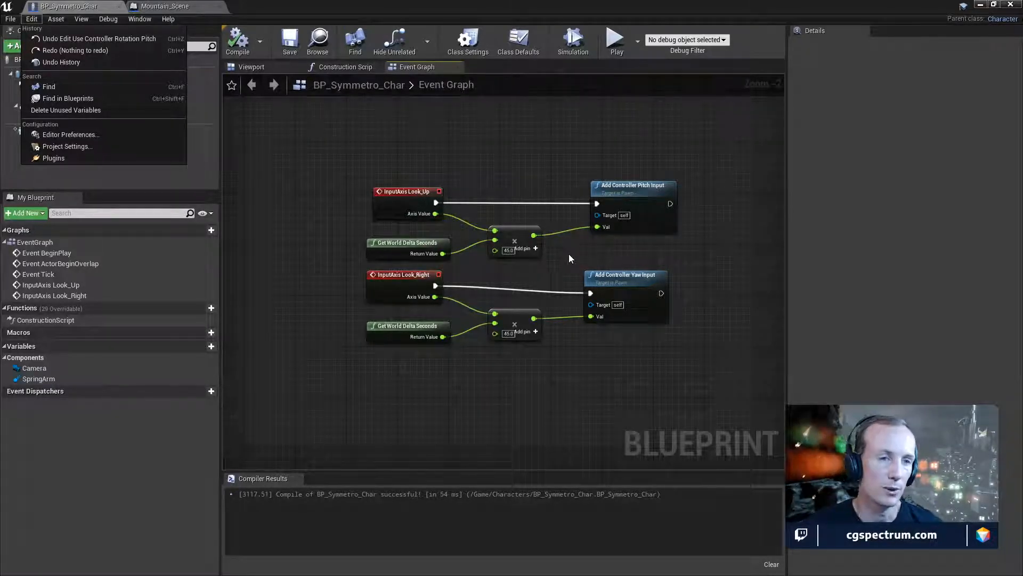
click(66, 146)
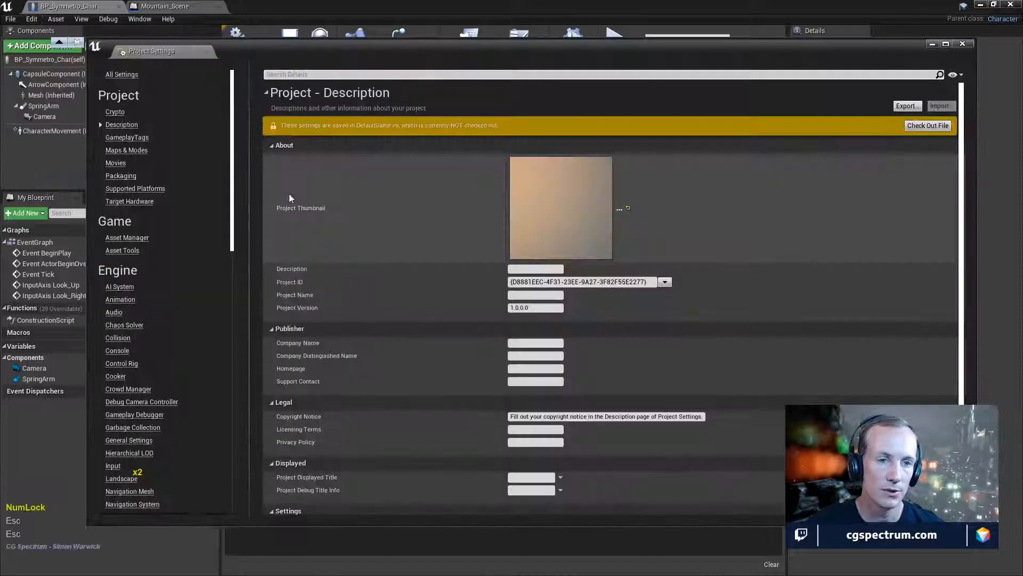
scroll(133, 362, down, 2)
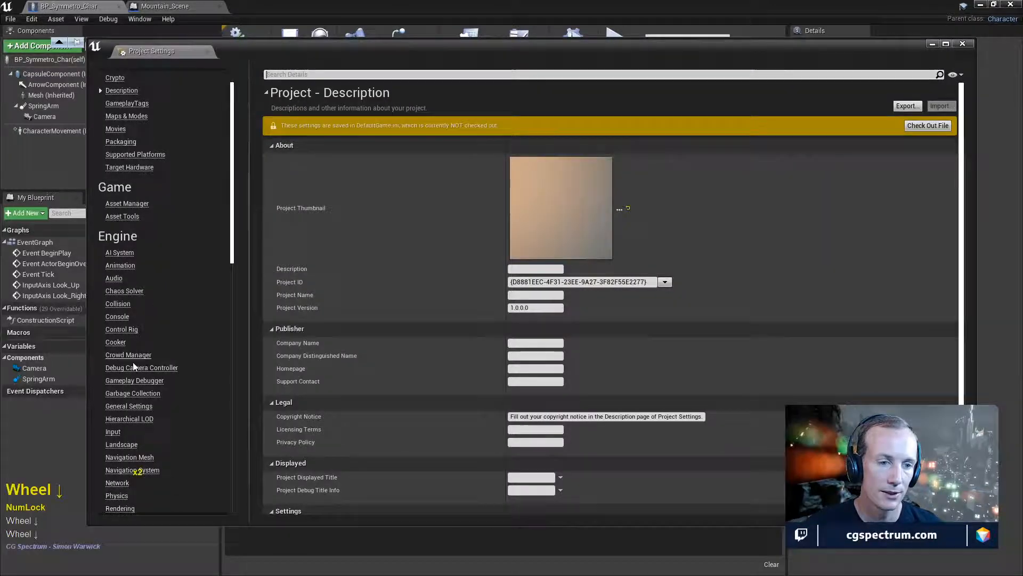
click(114, 432)
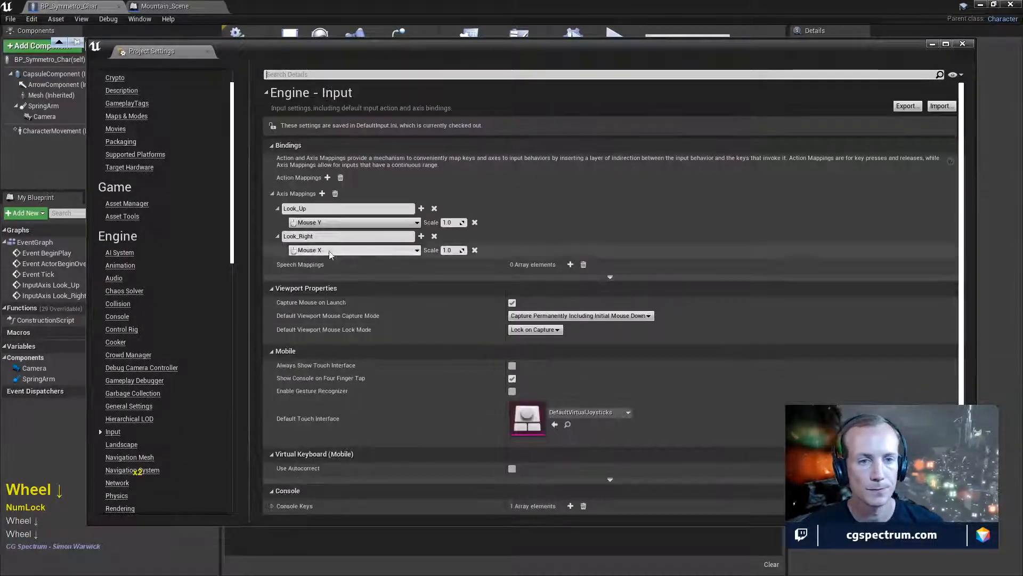
click(444, 223)
text(-1)
click(584, 206)
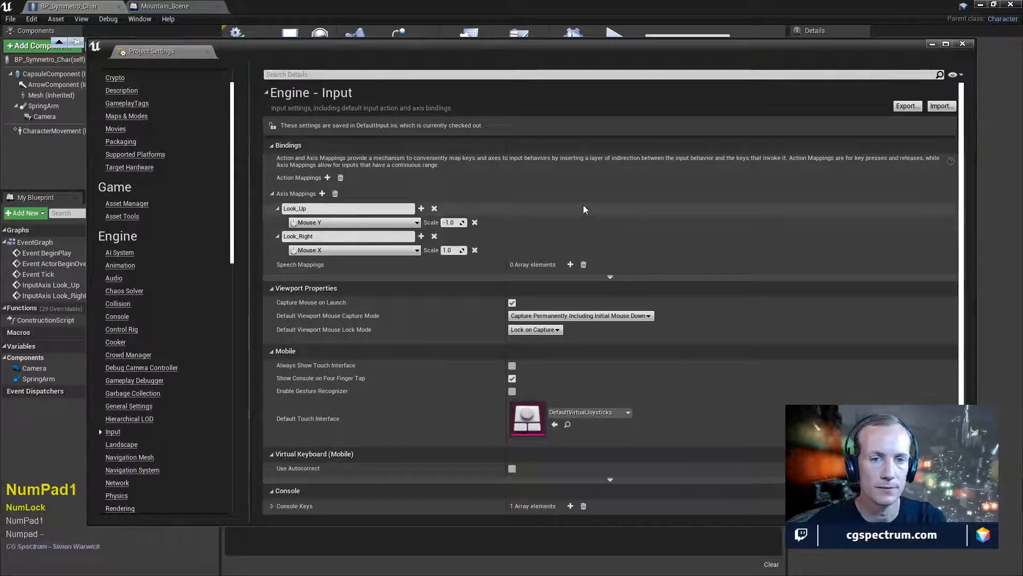
click(963, 44)
- Play the level to test the inverted vertical look and character movement, stop the session, and return to the BP_Symmetro_Char Blueprint
drag(383, 7, 495, 438)
click(688, 40)
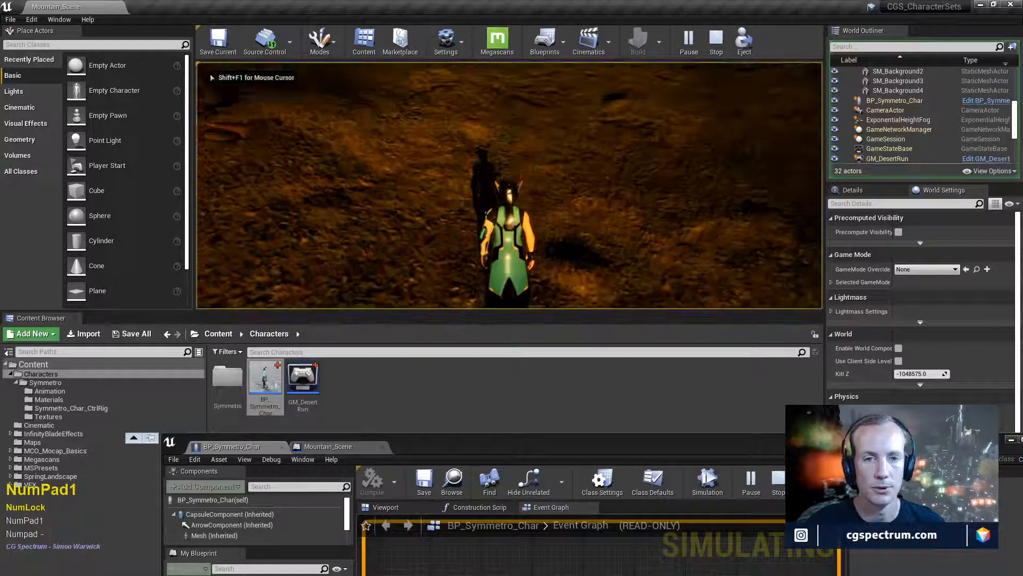
key(a)
key(w)
key(d)
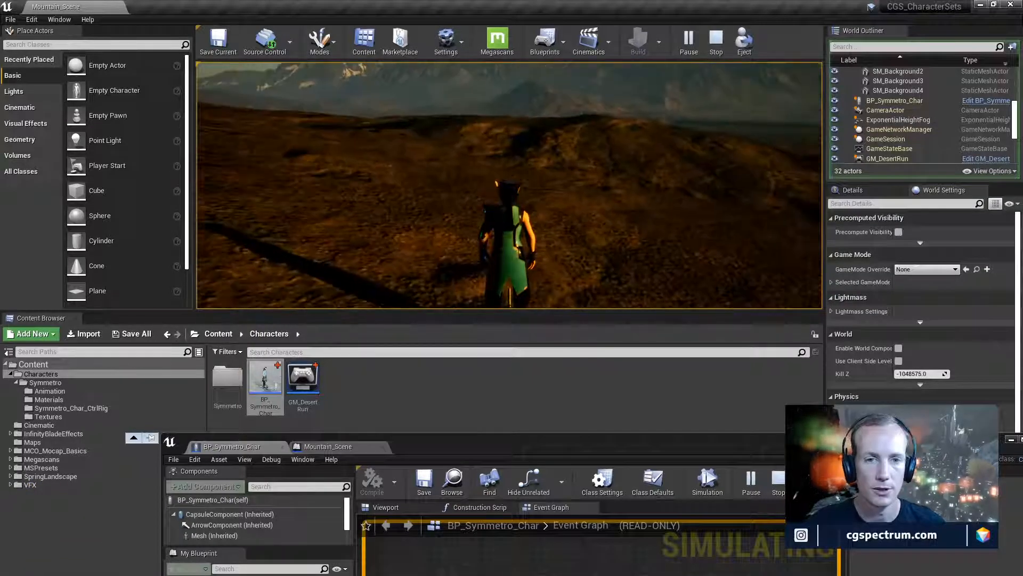
key(Escape)
double_click(418, 452)
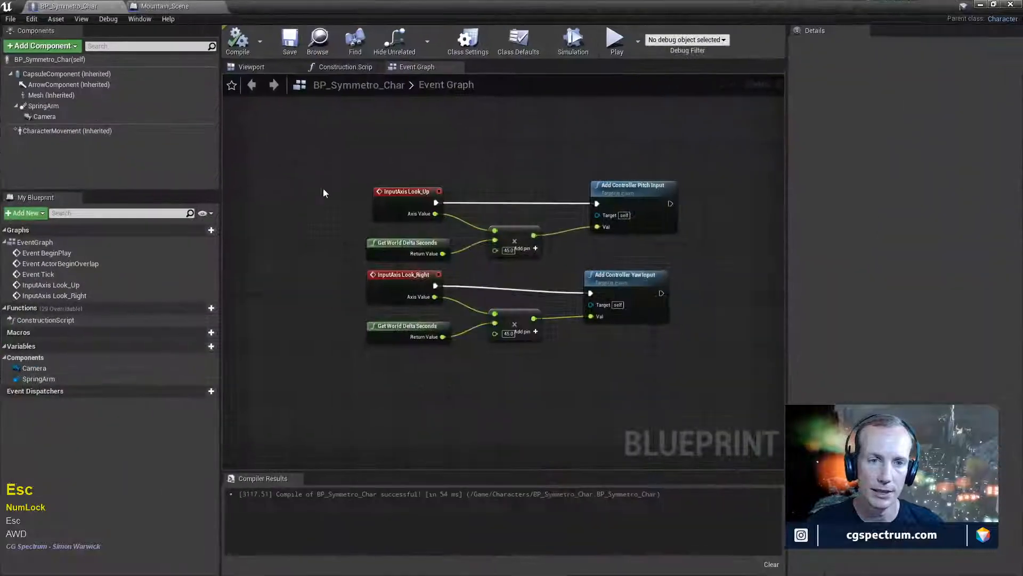
- Try turning on Use Pawn Control Rotation for the SpringArm component
click(21, 132)
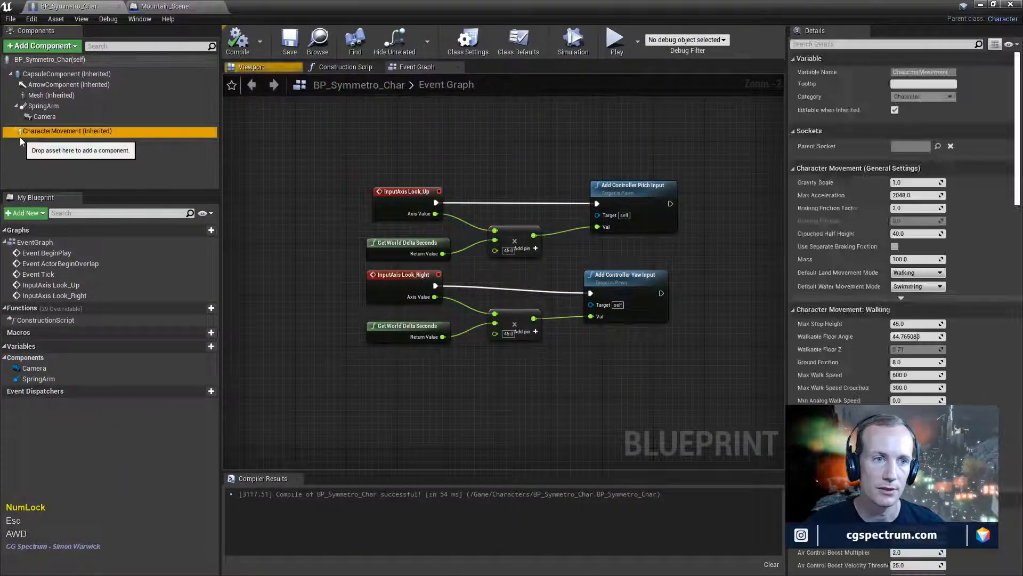
click(113, 105)
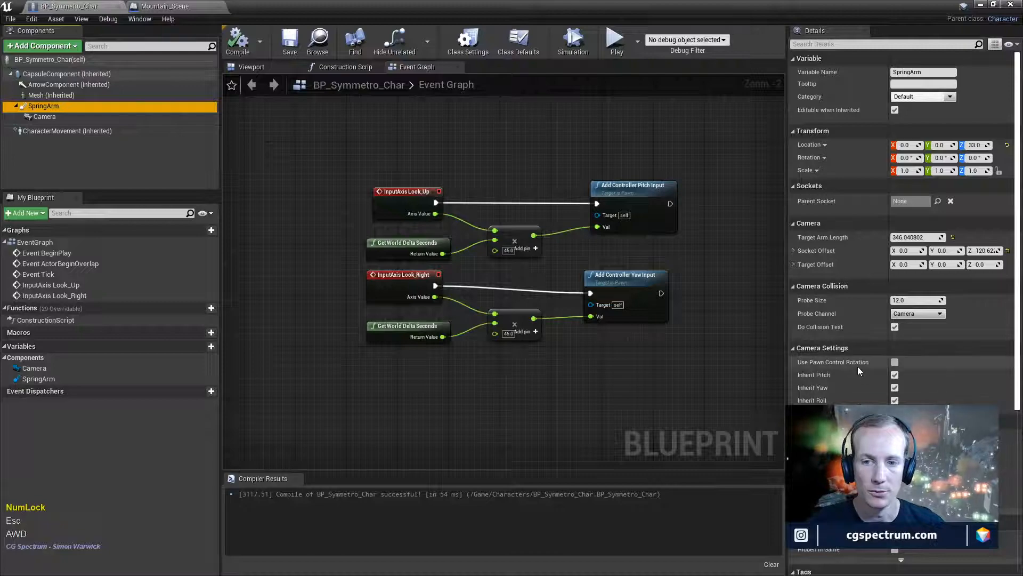
click(895, 363)
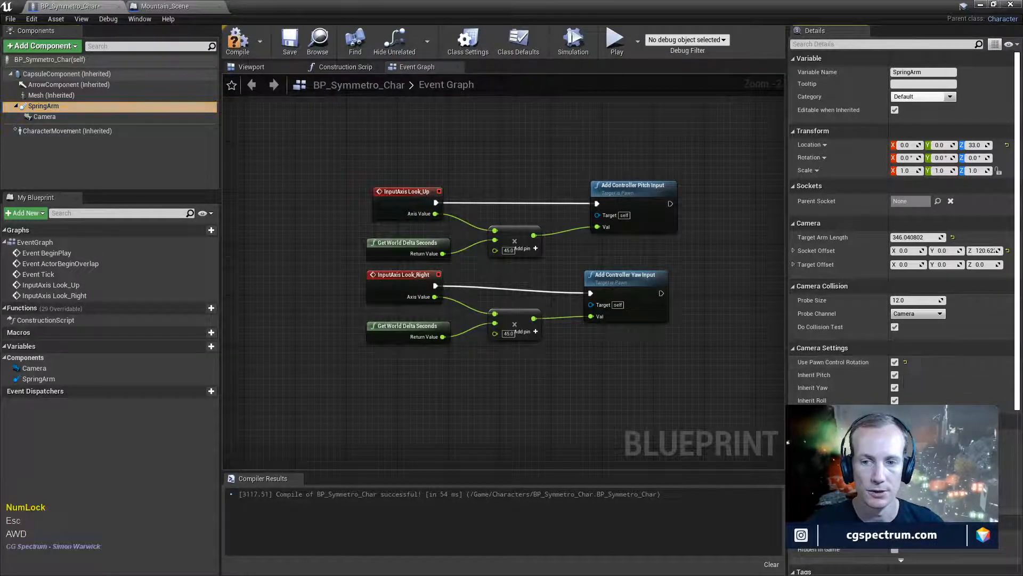
- Play the level to test camera rotation with Use Pawn Control Rotation on the spring arm, and stop the session
drag(287, 15, 364, 504)
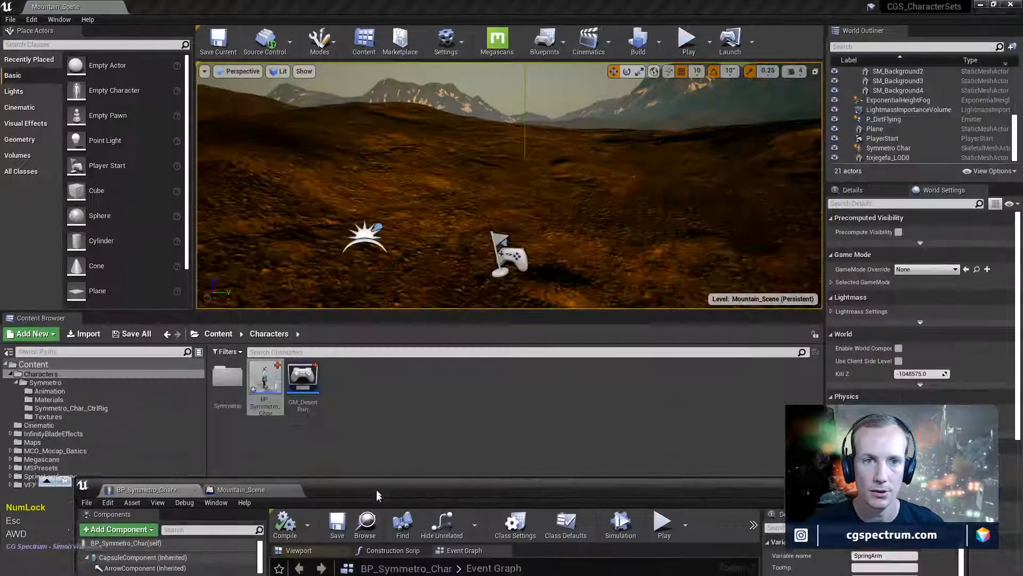
click(687, 42)
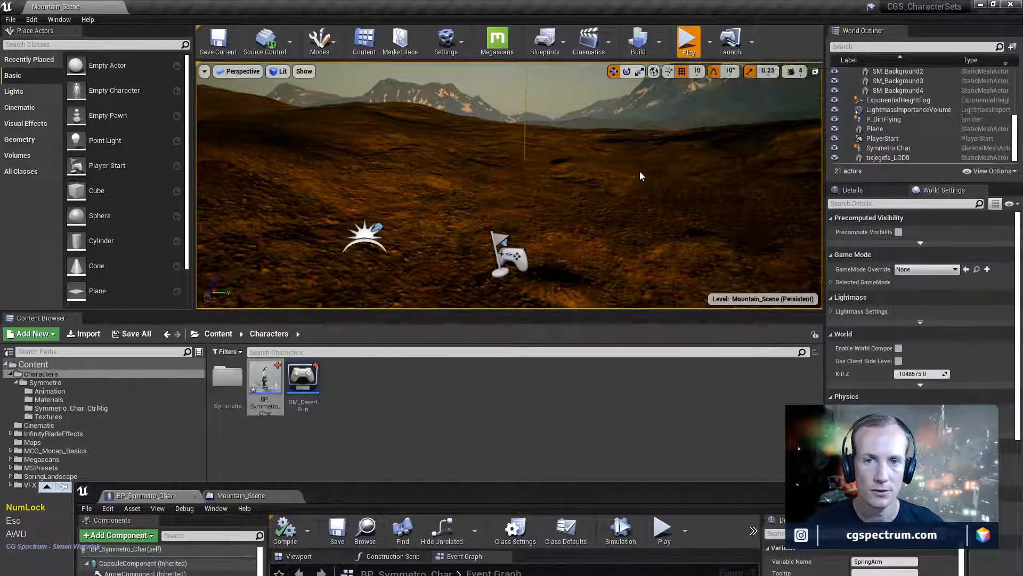
key(w)
key(d)
key(a)
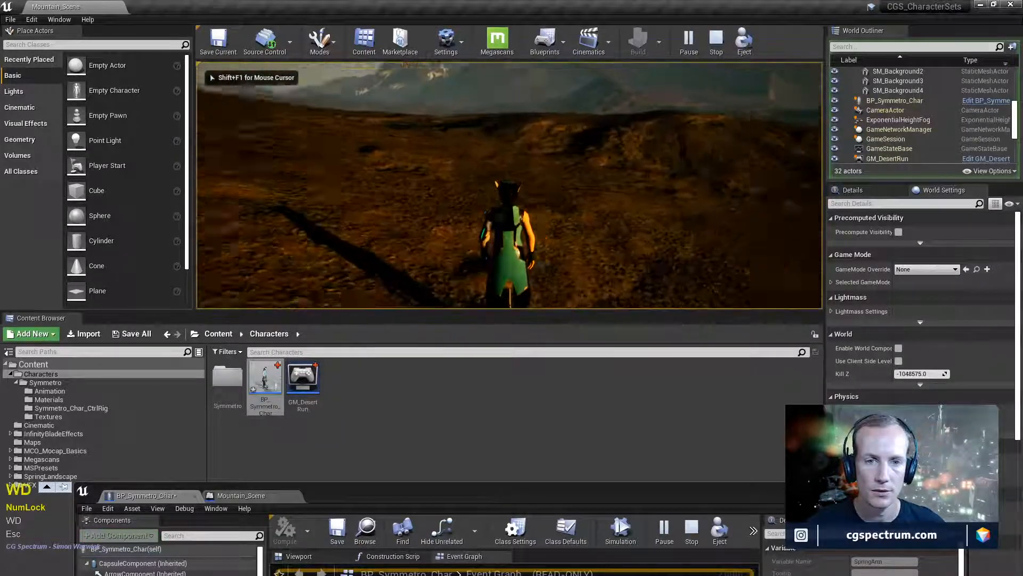
key(Escape)
- Turn Use Pawn Control Rotation back off for the SpringArm and compile BP_Symmetro_Char
drag(323, 496, 358, 3)
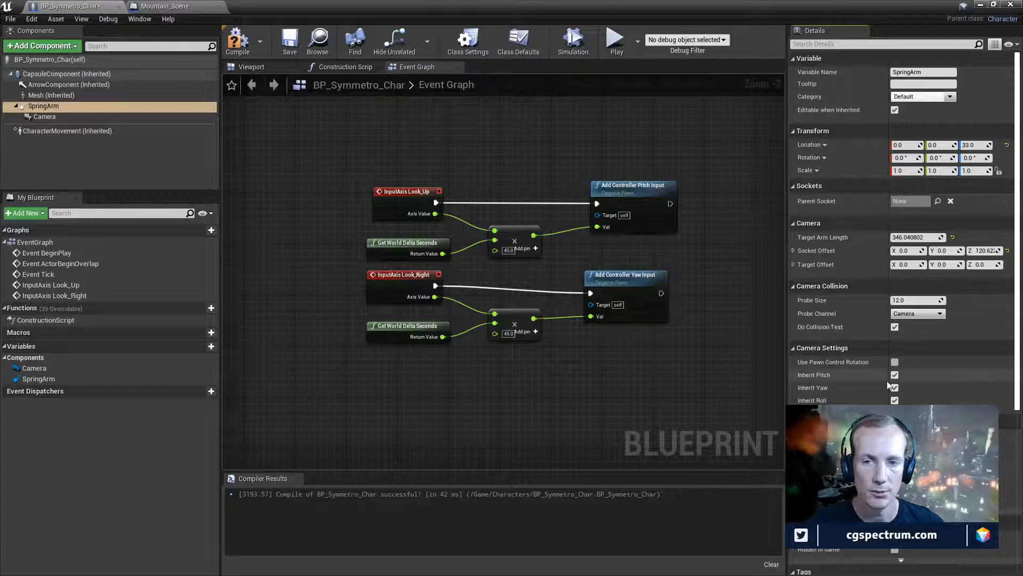
drag(586, 9, 532, 375)
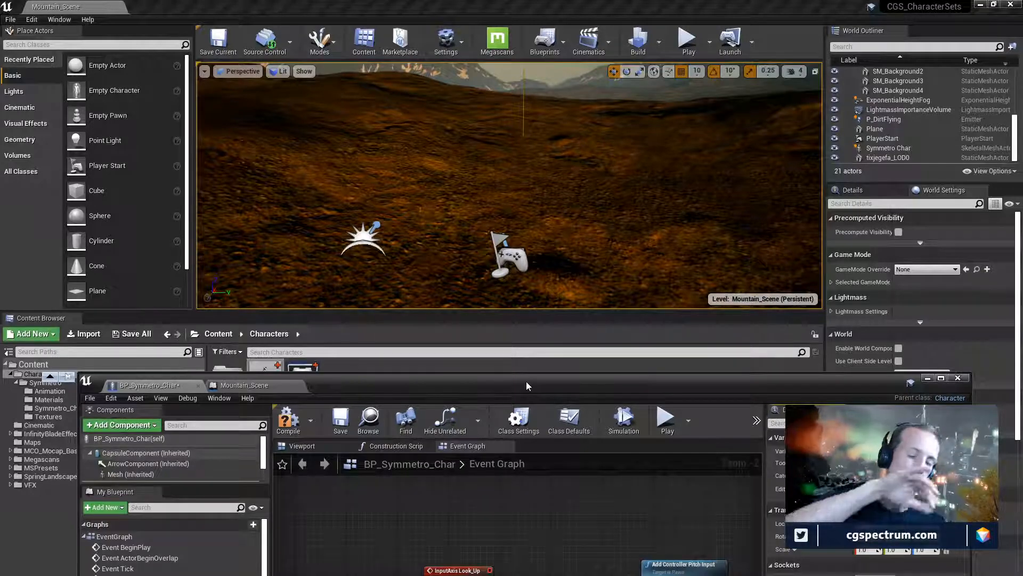
drag(592, 385, 211, 12)
click(243, 42)
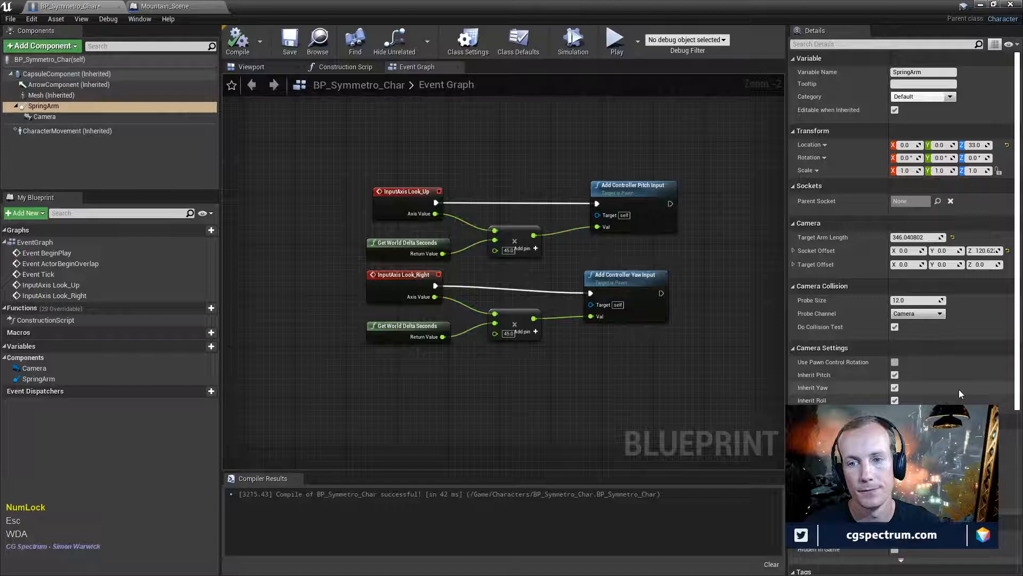
- Try turning off Inherit Pitch, Inherit Yaw and Inherit Roll for the SpringArm, and compile the Blueprint
click(895, 375)
click(896, 387)
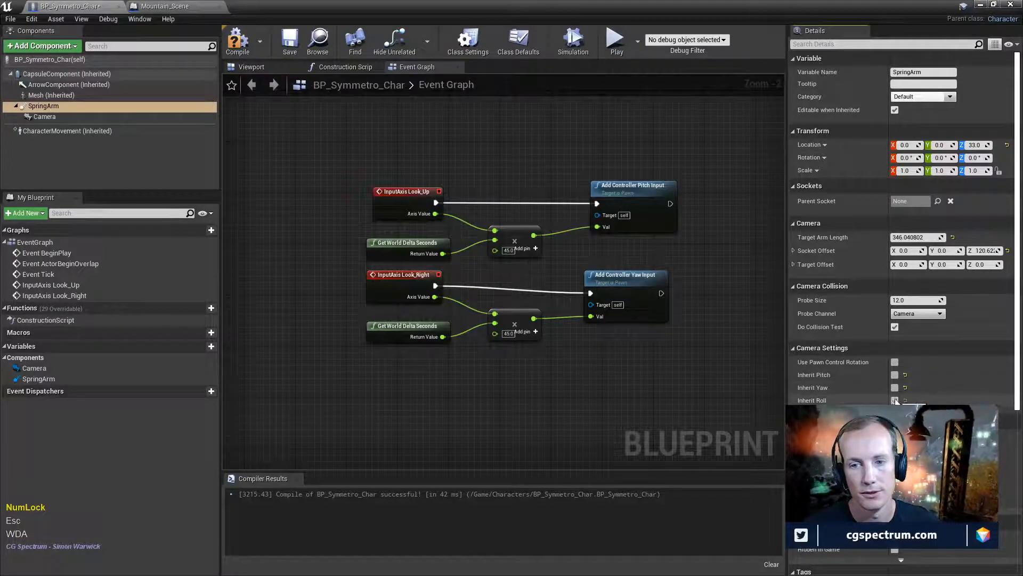
click(239, 41)
- Play the level to test the camera without inherited spring arm rotation, and stop the session
double_click(373, 6)
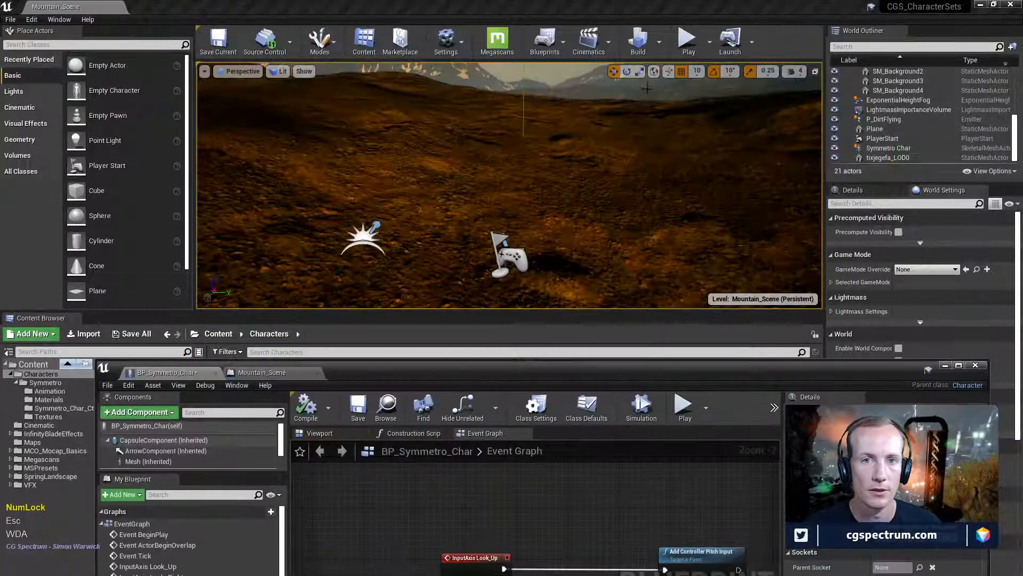
click(691, 44)
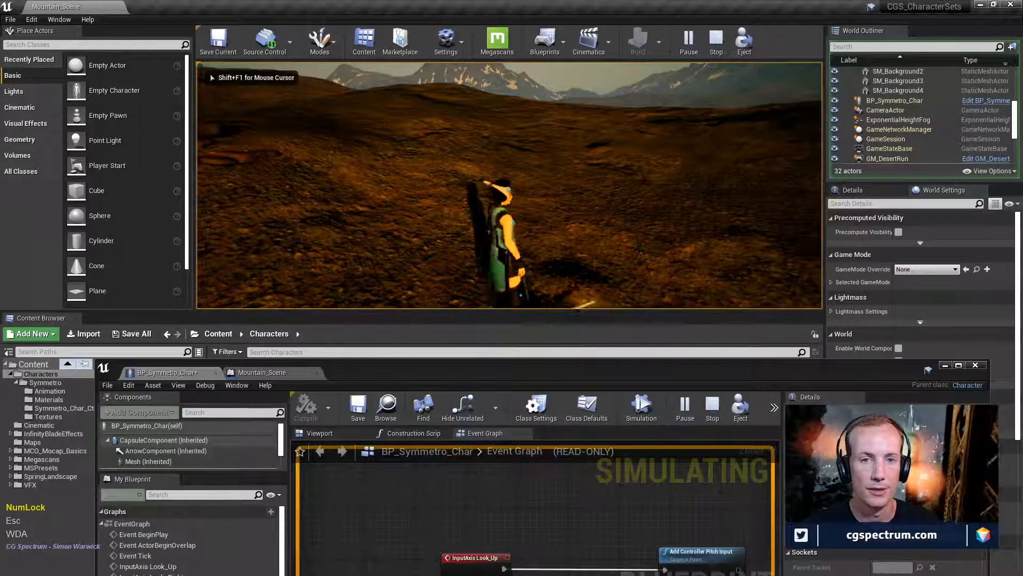
key(w)
key(d)
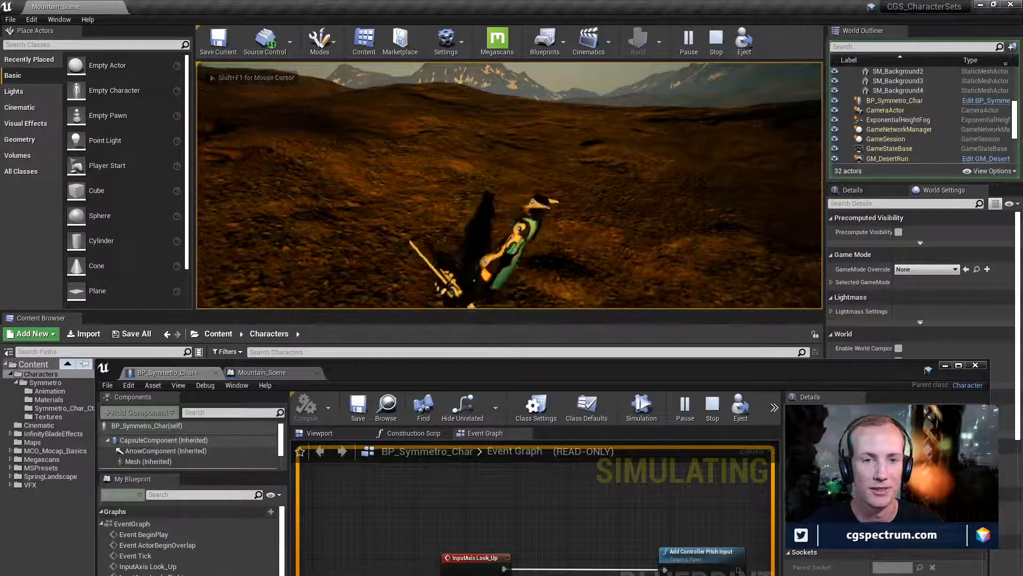
key(a)
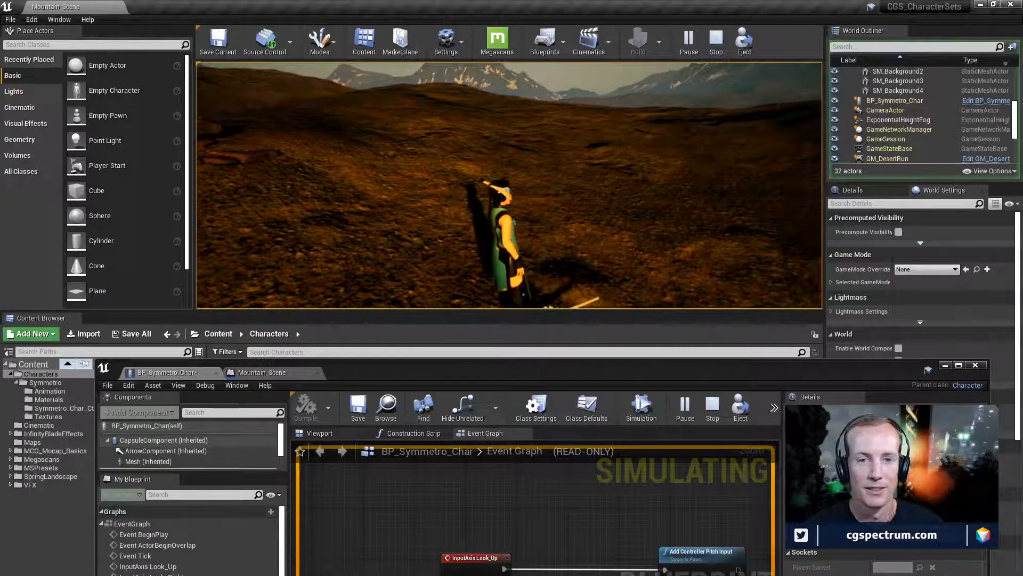
key(Escape)
- Turn Inherit Pitch, Inherit Yaw and Inherit Roll back on for the SpringArm component
drag(716, 370, 551, 5)
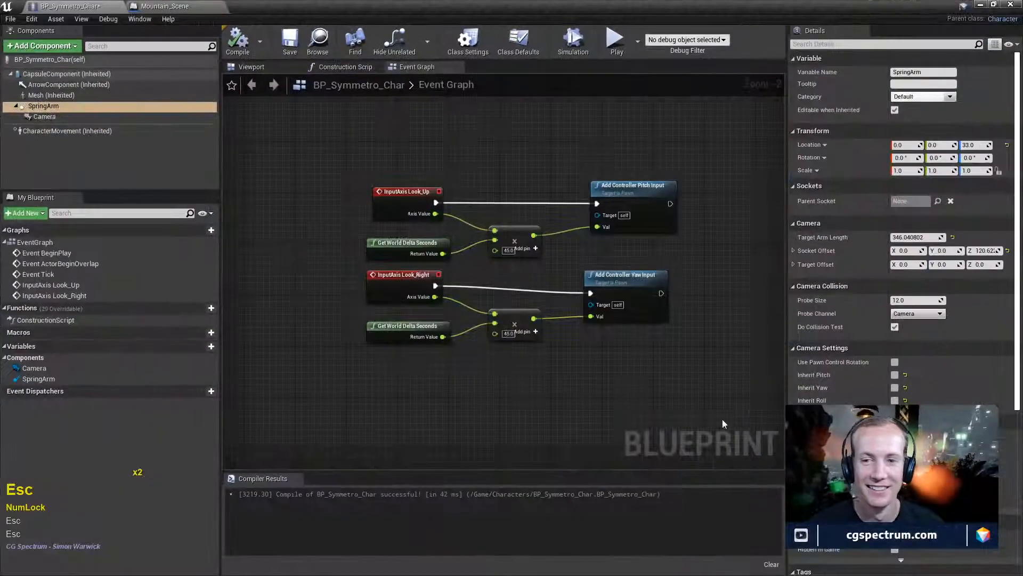
click(894, 388)
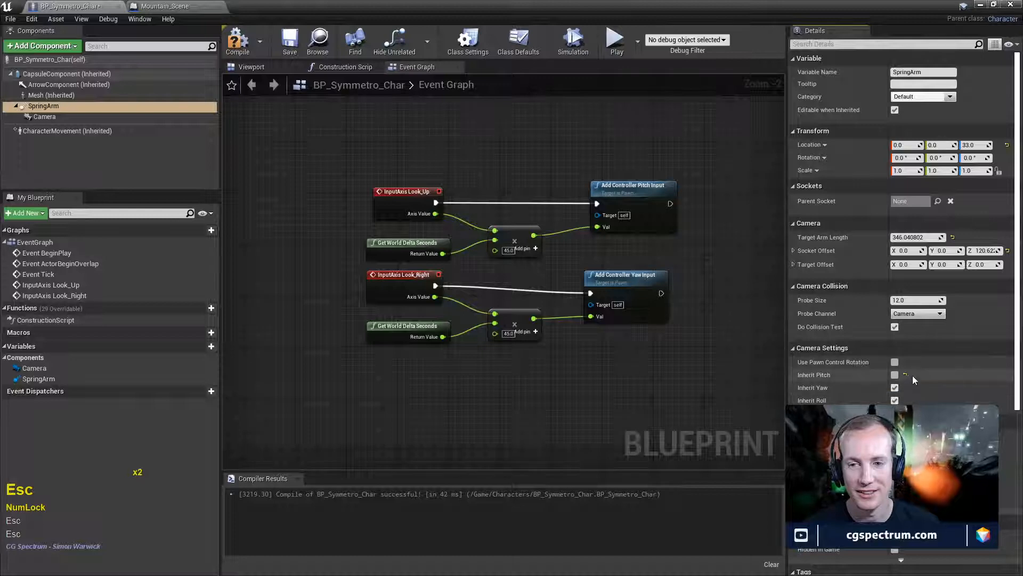
click(895, 374)
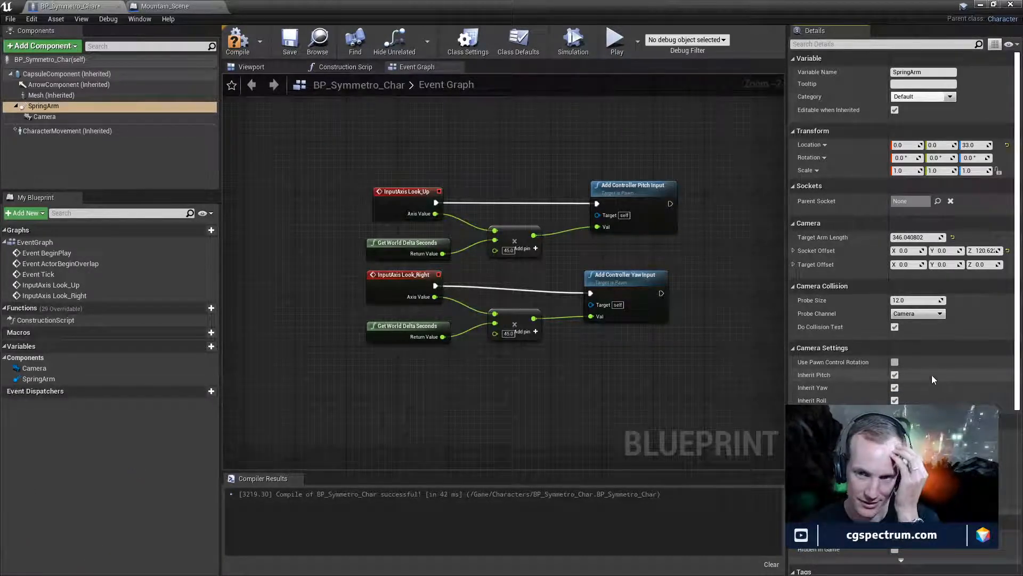
- Try enabling Orient Rotation to Movement in the CharacterMovement rotation settings, and compile and save BP_Symmetro_Char
scroll(930, 345, down, 10)
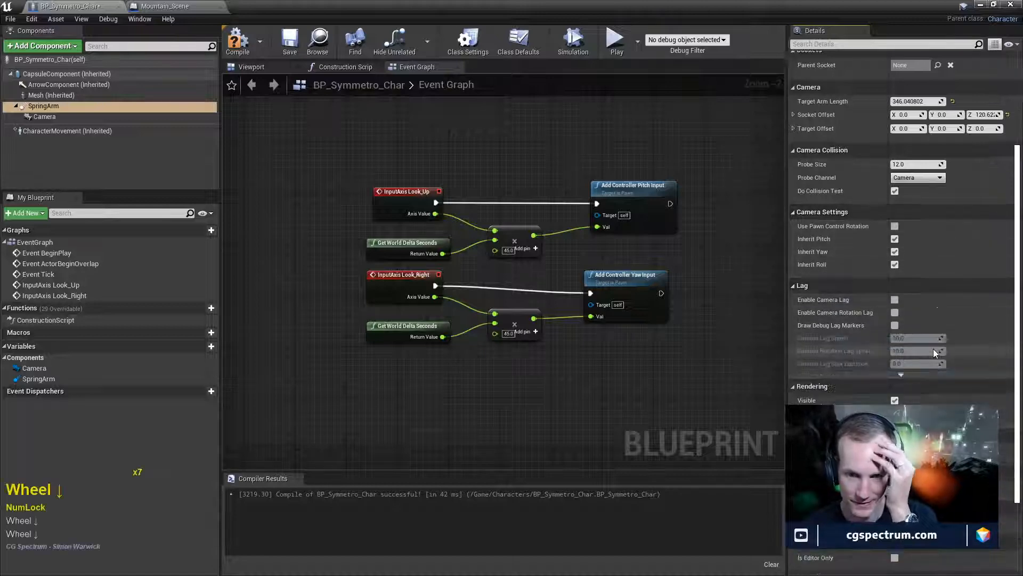
scroll(933, 349, up, 10)
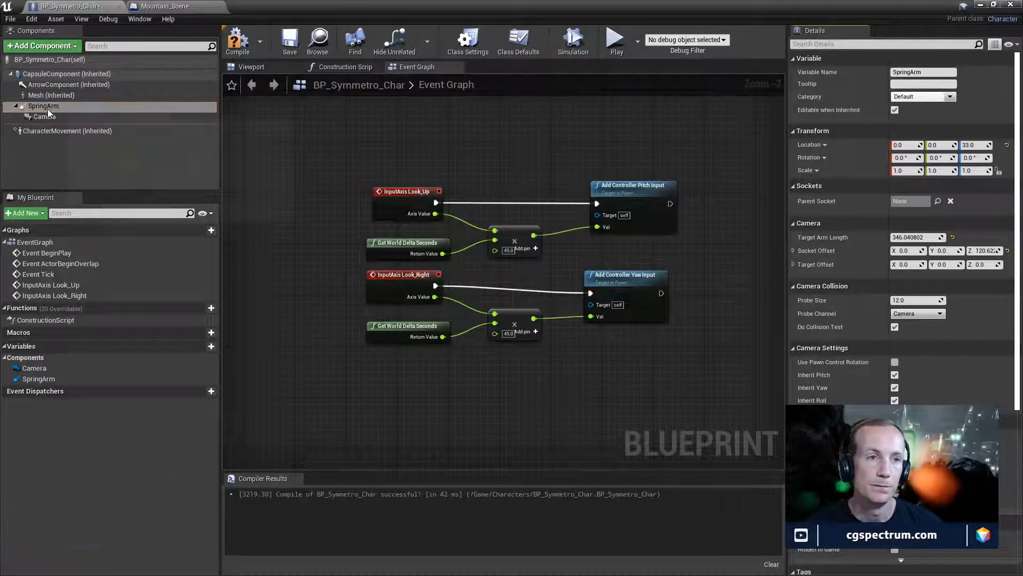
click(34, 130)
scroll(904, 207, down, 8)
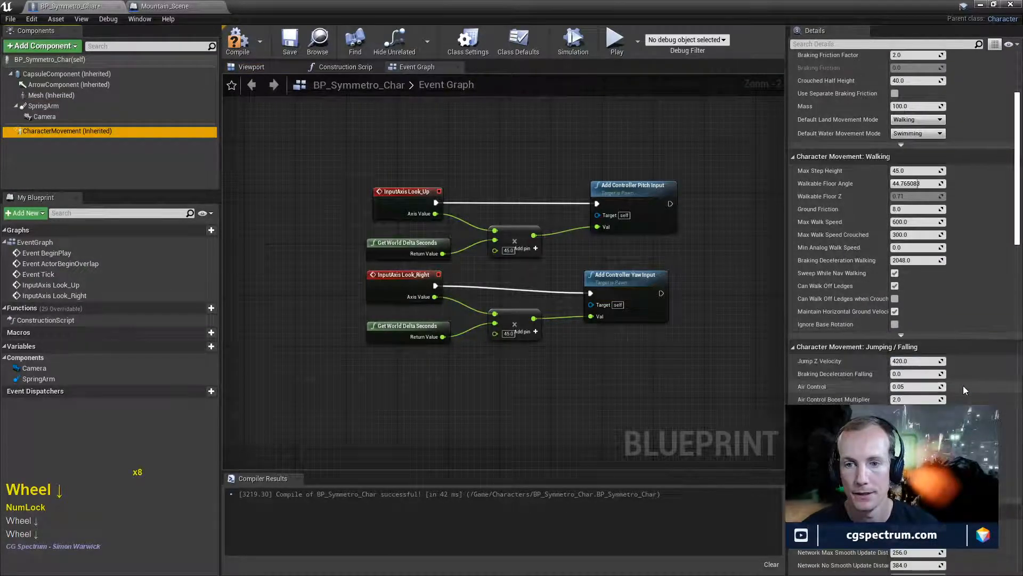
scroll(964, 389, down, 7)
scroll(967, 392, down, 4)
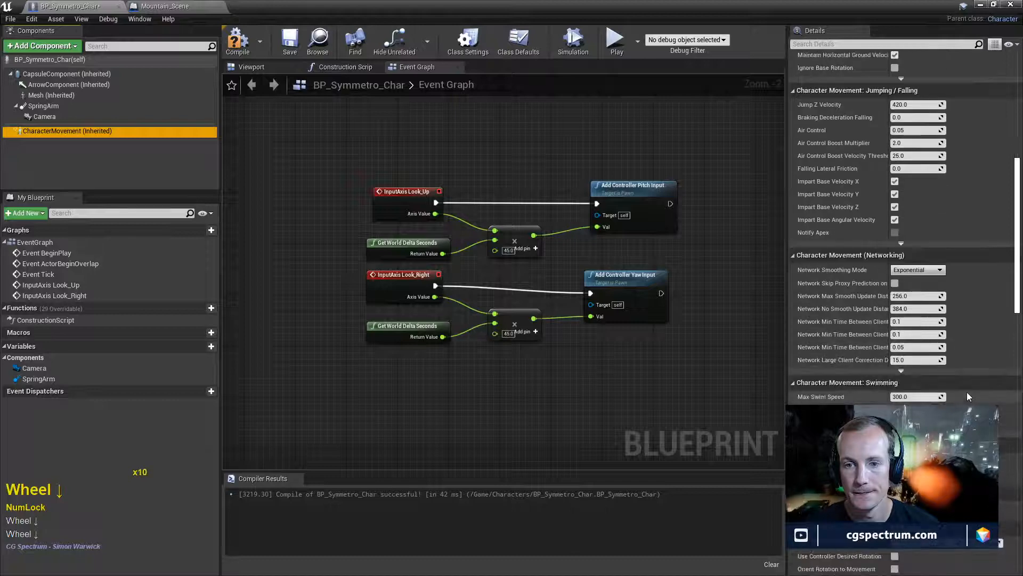
scroll(967, 392, down, 6)
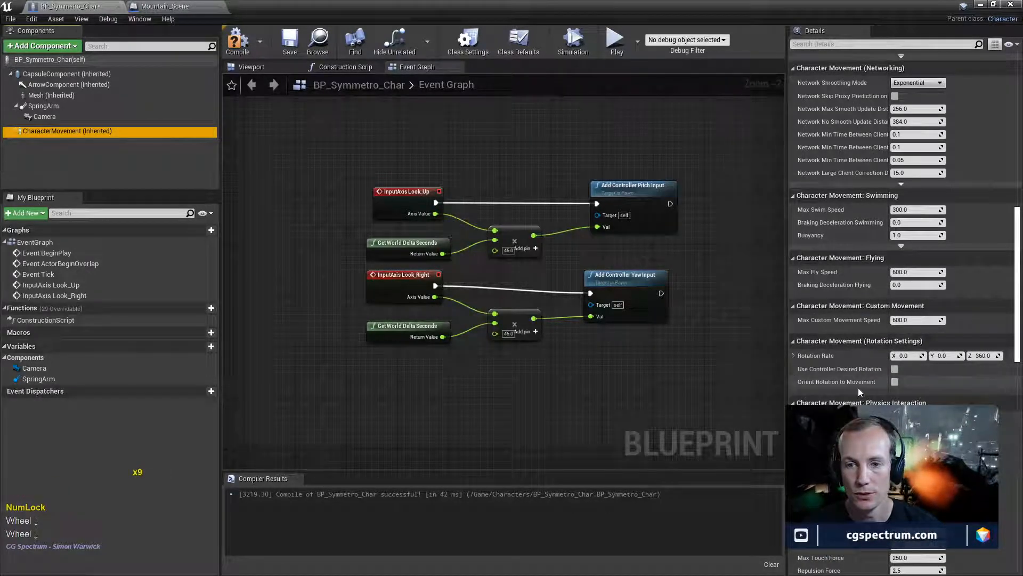
click(898, 381)
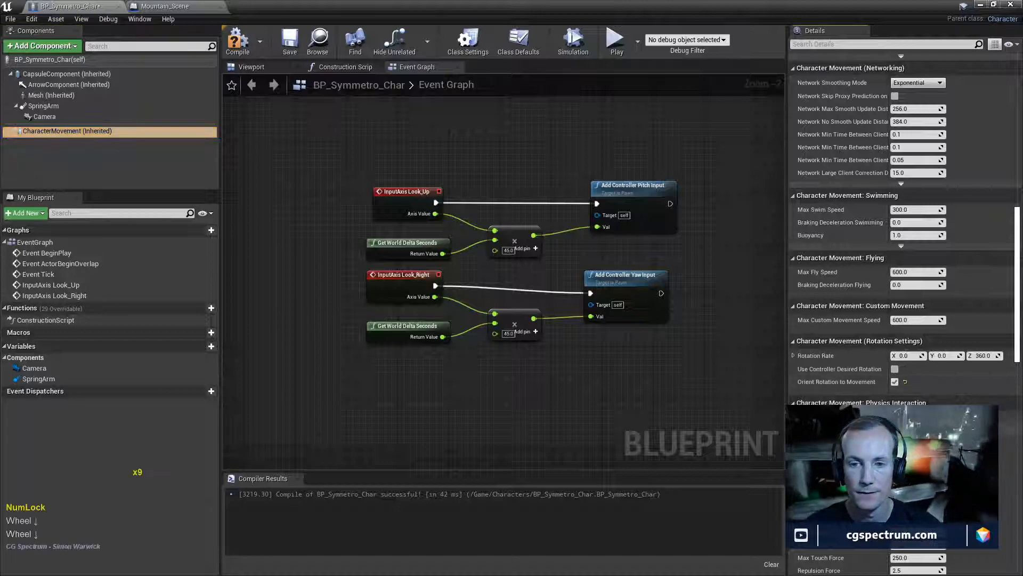
click(236, 49)
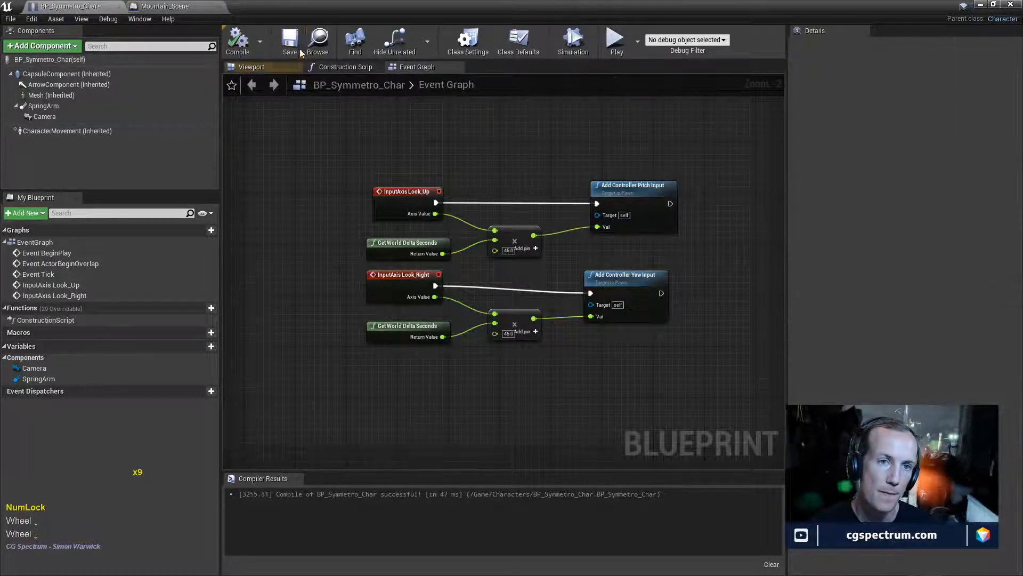
click(296, 47)
- Play Mountain_Scene to test the camera with the character oriented to its movement, and stop the session
drag(325, 8, 347, 457)
click(688, 42)
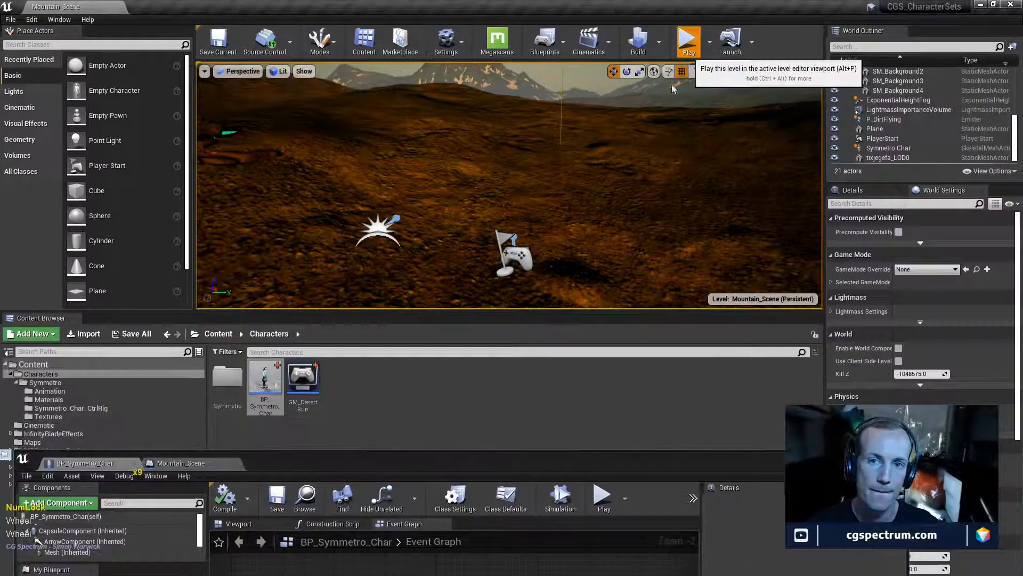
click(550, 200)
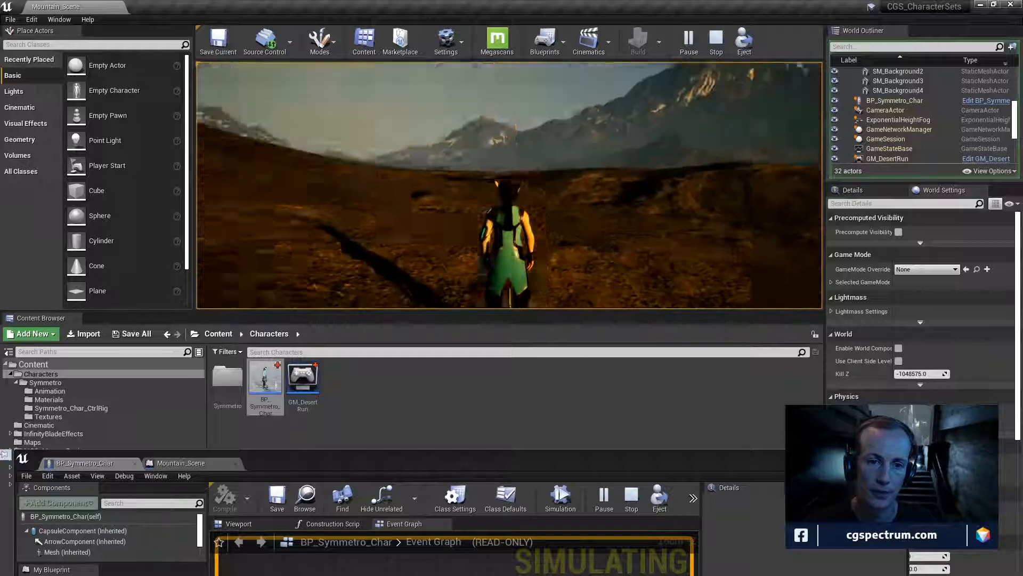
key(Escape)
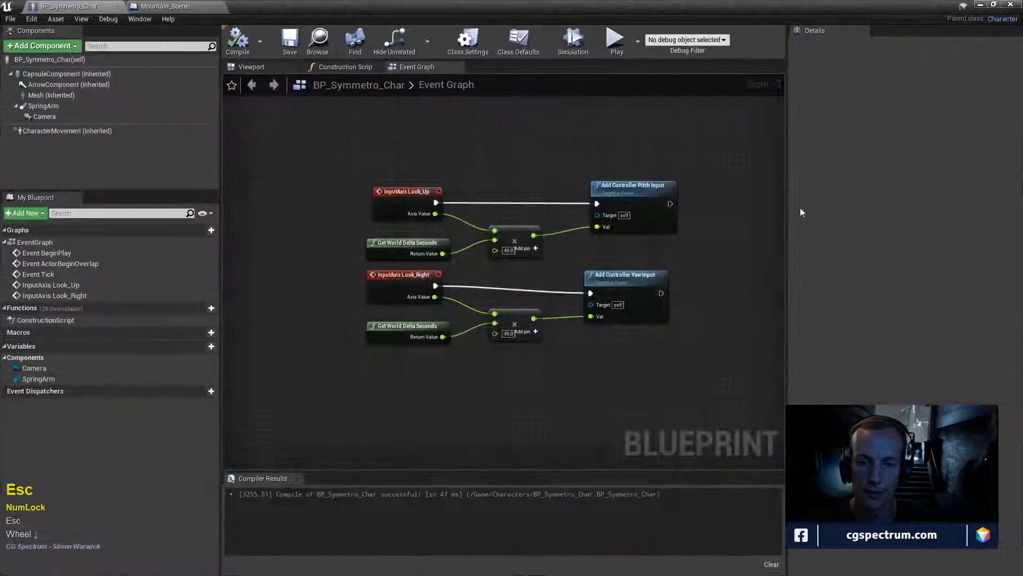
- Turn Orient Rotation to Movement back off for CharacterMovement, and compile and play-test the level again
click(101, 133)
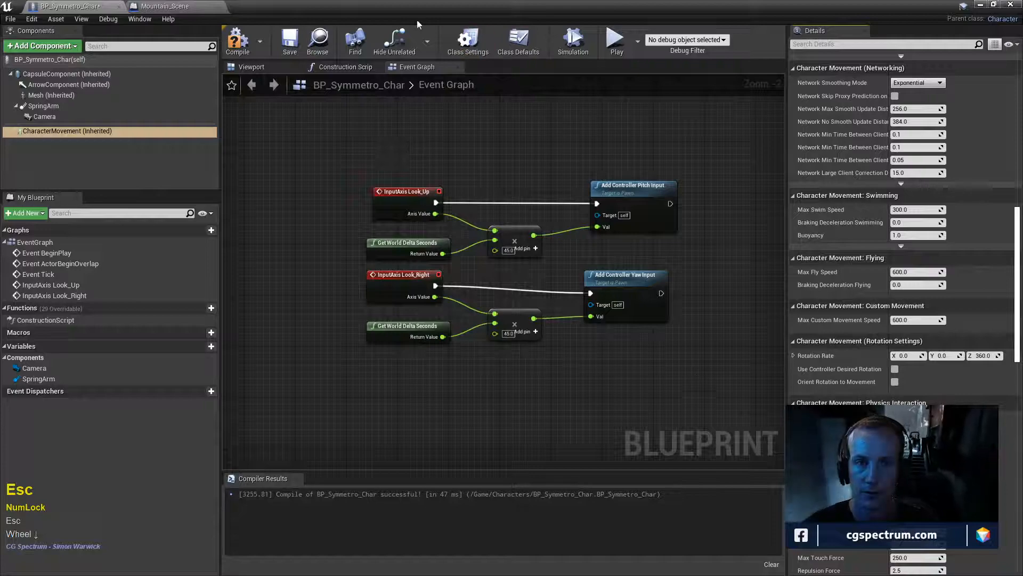
click(241, 45)
drag(349, 7, 406, 398)
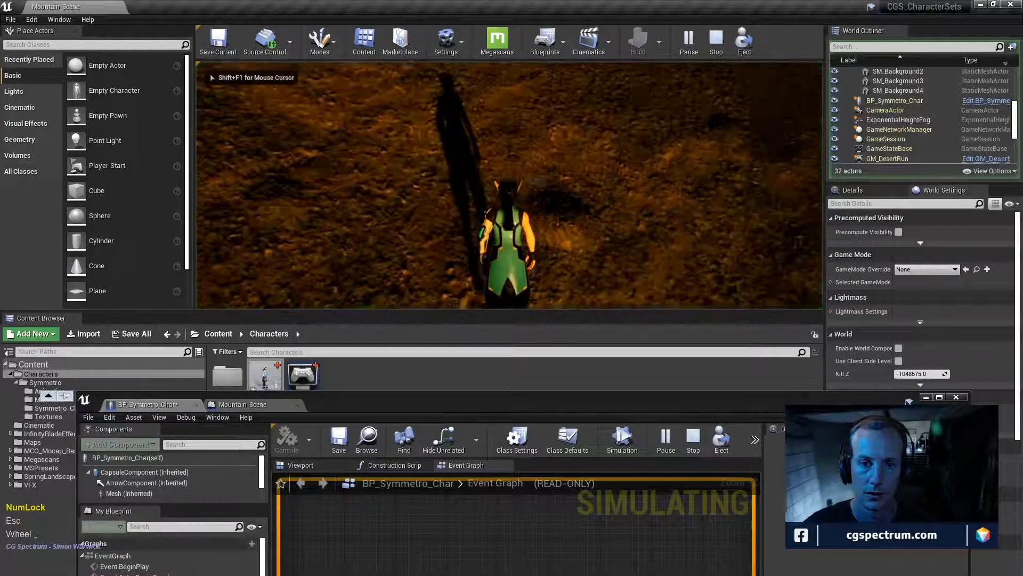
key(Escape)
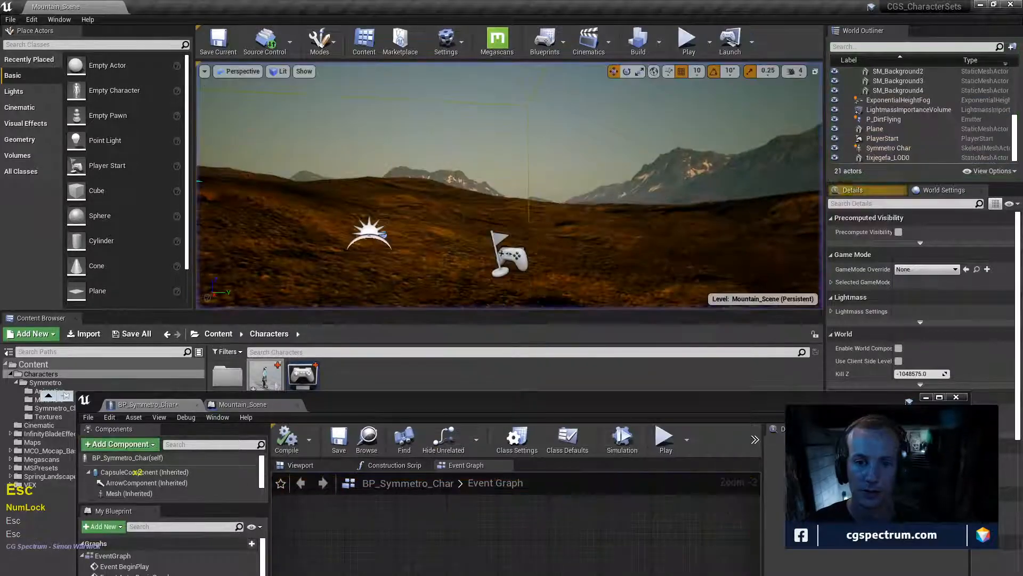
- Look through the CharacterMovement settings of BP_Symmetro_Char for other options that affect character rotation
drag(683, 420, 687, 1)
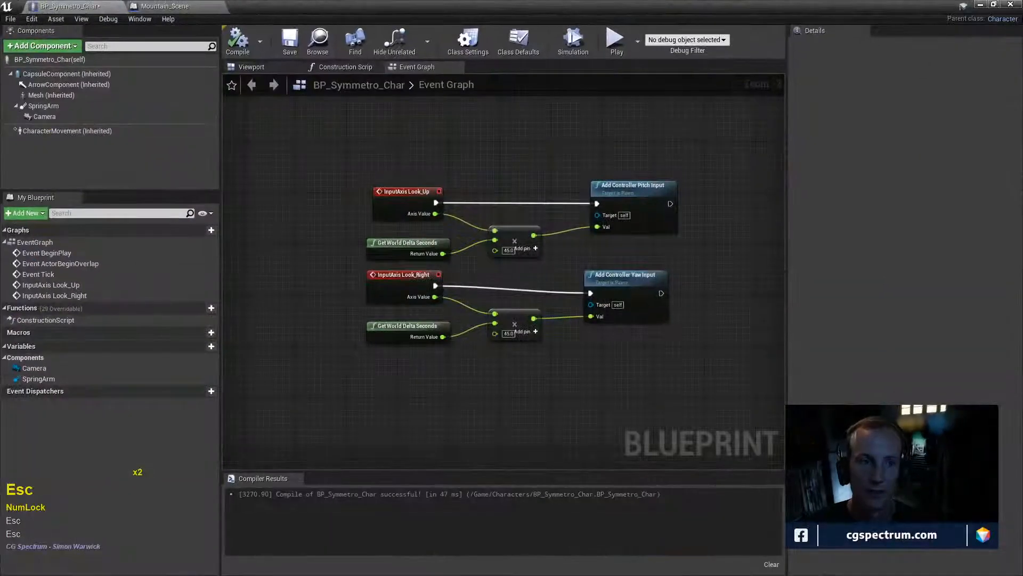
click(76, 131)
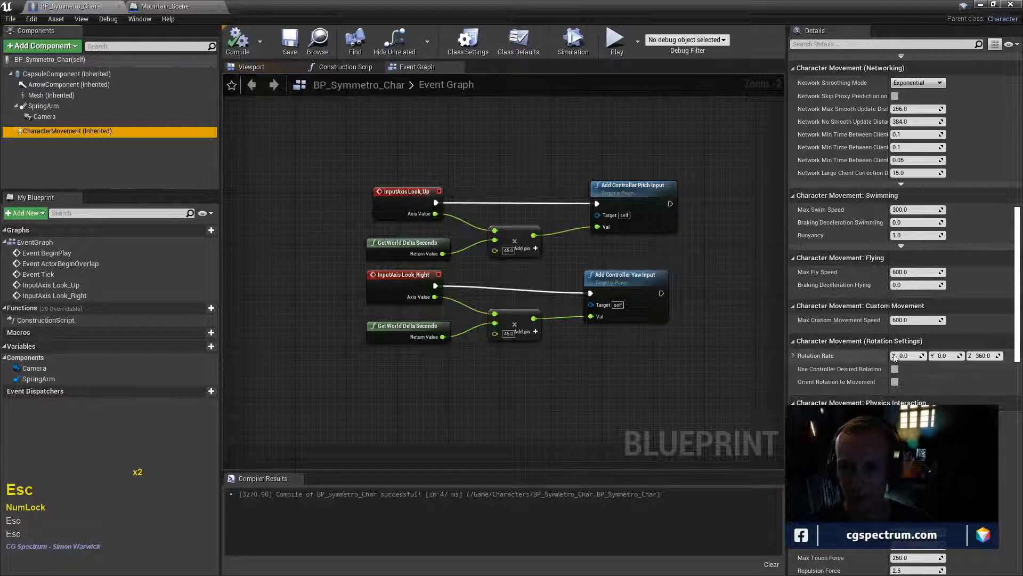
scroll(914, 334, down, 4)
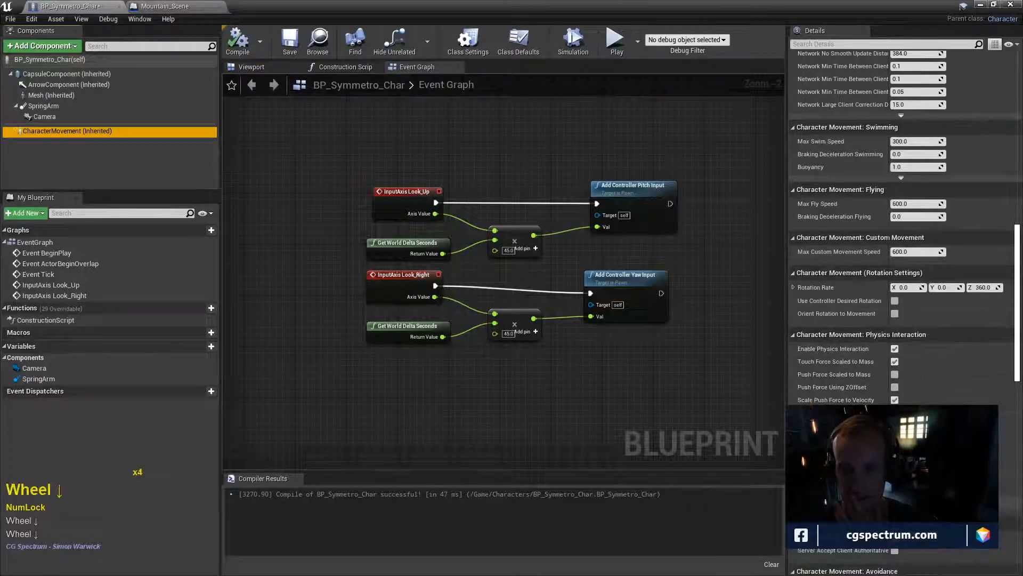
scroll(897, 349, down, 6)
scroll(897, 348, down, 6)
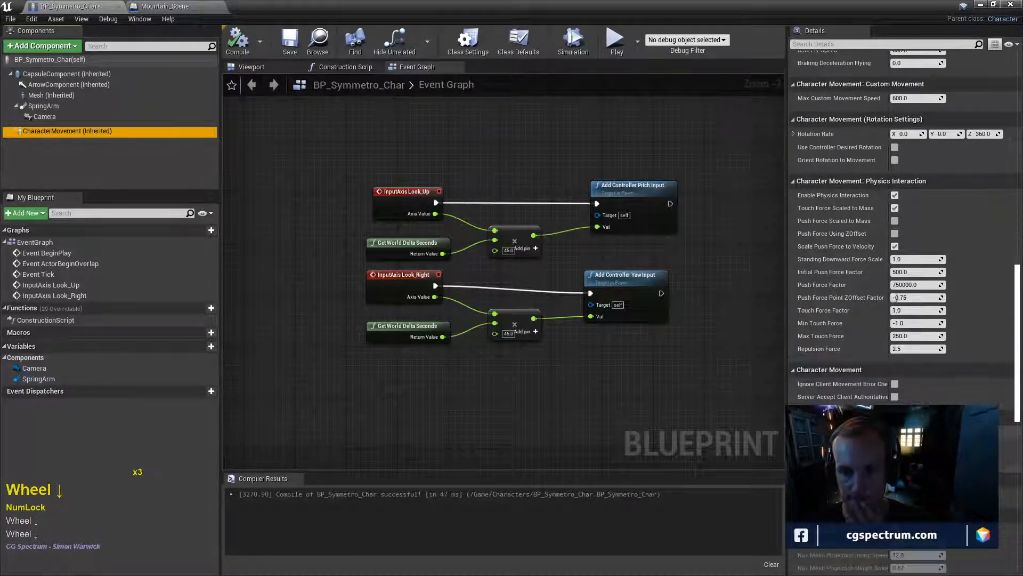
scroll(906, 299, up, 8)
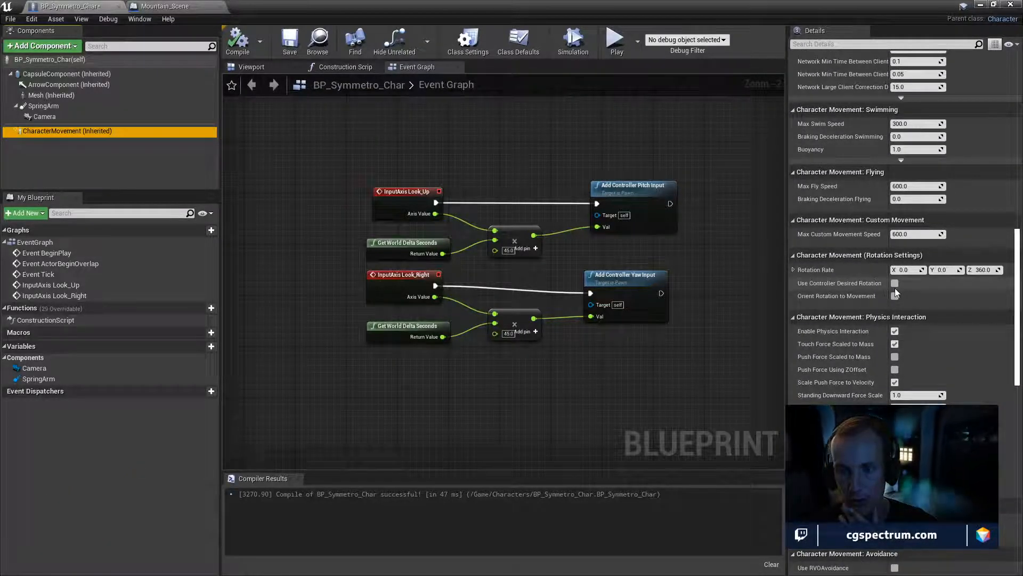
scroll(898, 283, up, 1)
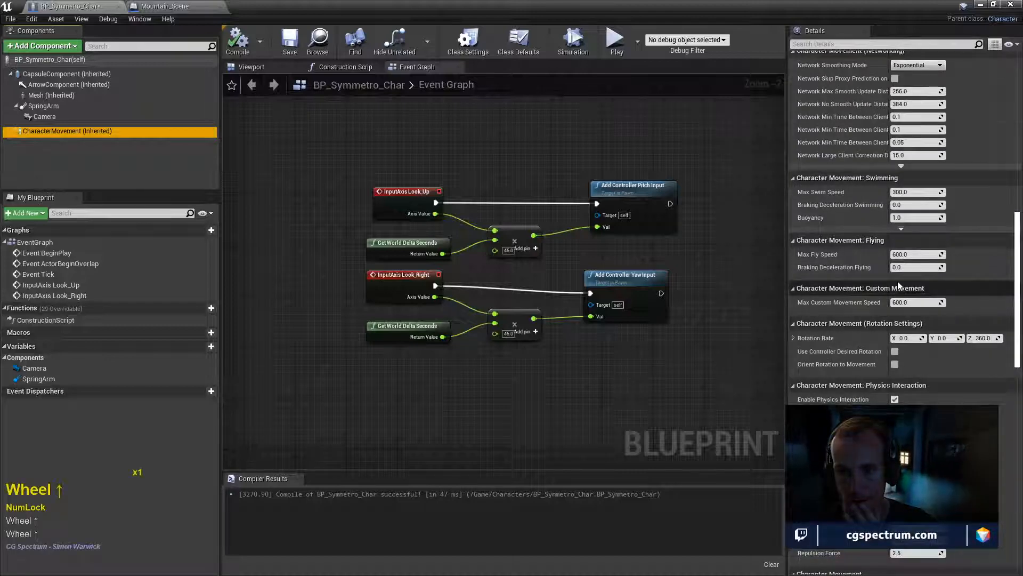
scroll(898, 282, up, 5)
scroll(897, 284, up, 3)
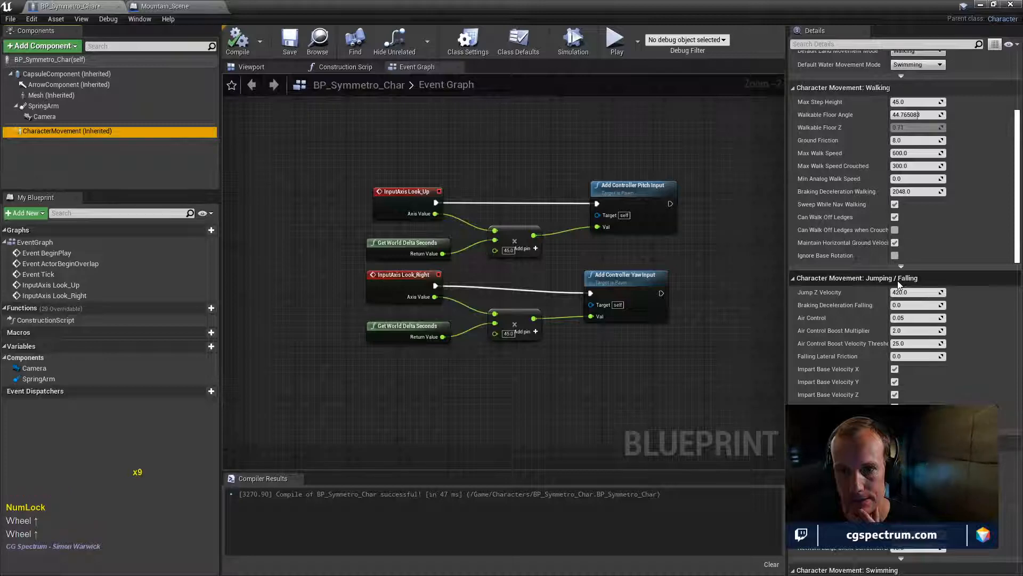
scroll(898, 284, up, 1)
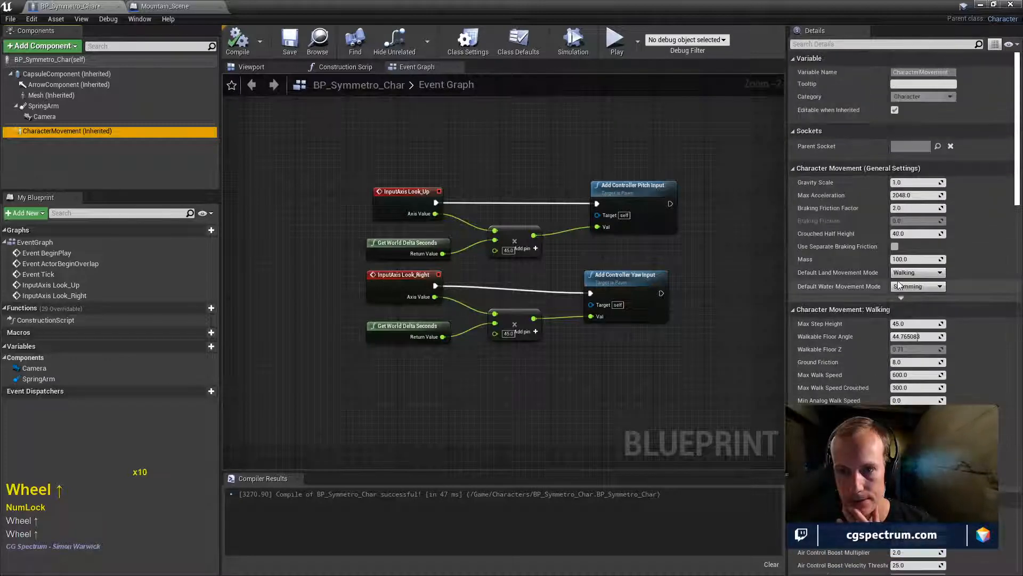
scroll(899, 285, up, 6)
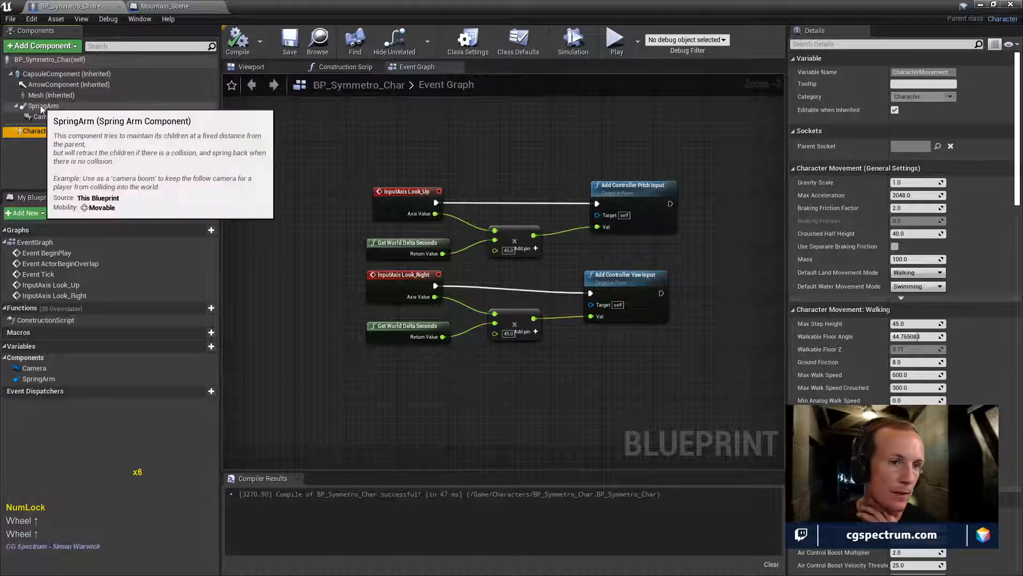
- Try turning on Use Pawn Control Rotation in the SpringArm's camera settings, keeping Inherit Pitch on
click(43, 106)
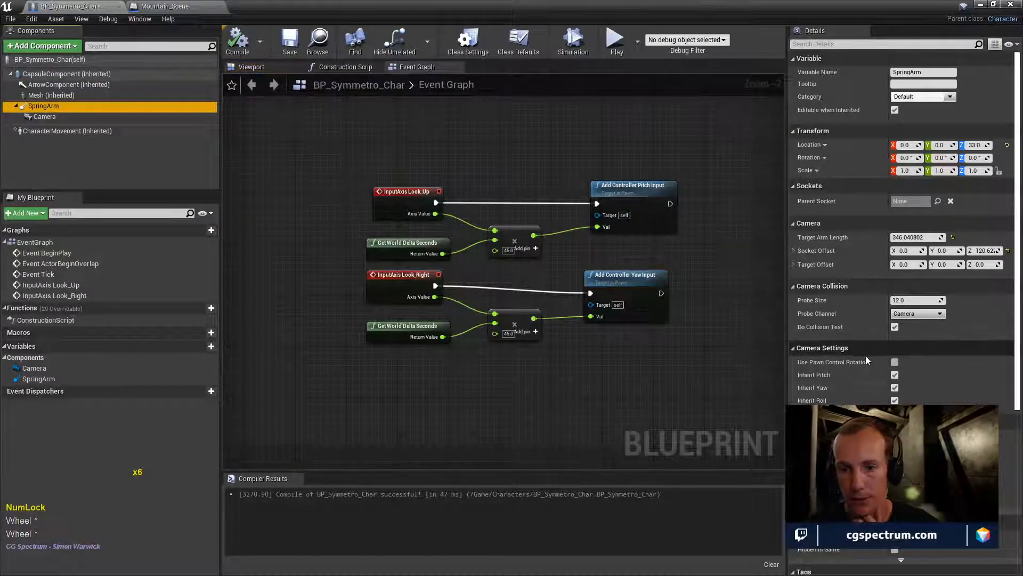
scroll(898, 384, down, 2)
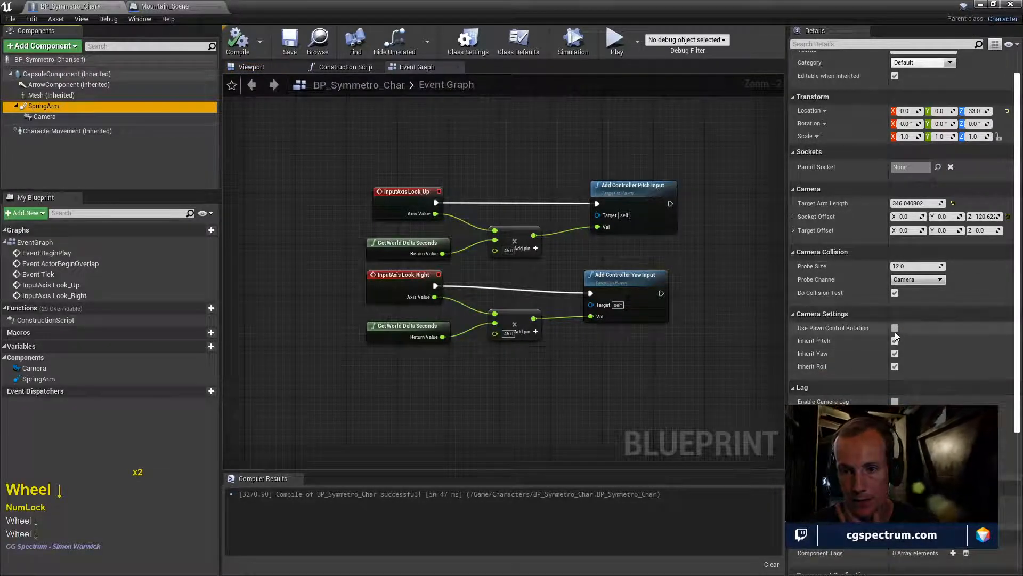
scroll(909, 374, down, 2)
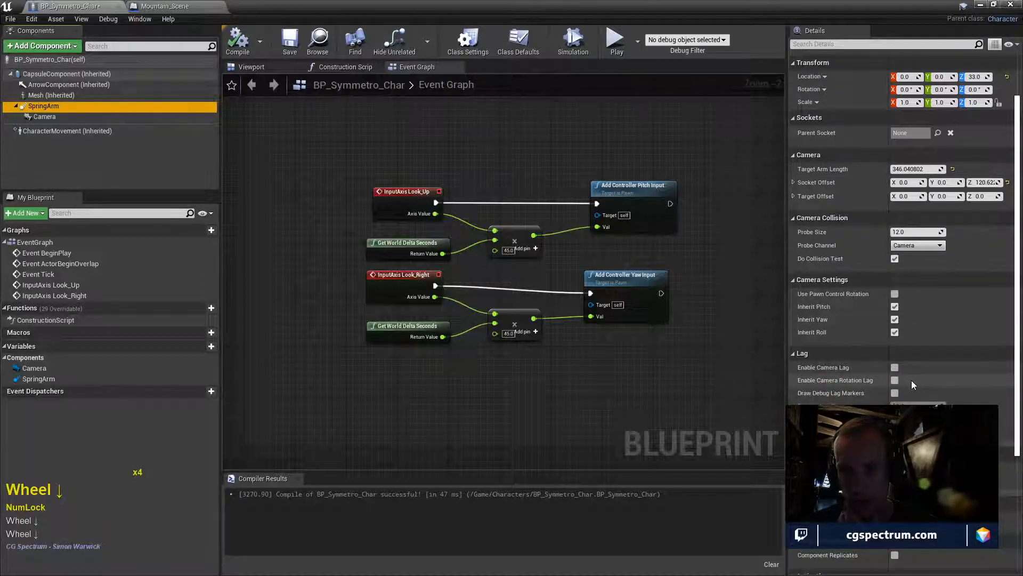
scroll(906, 365, down, 4)
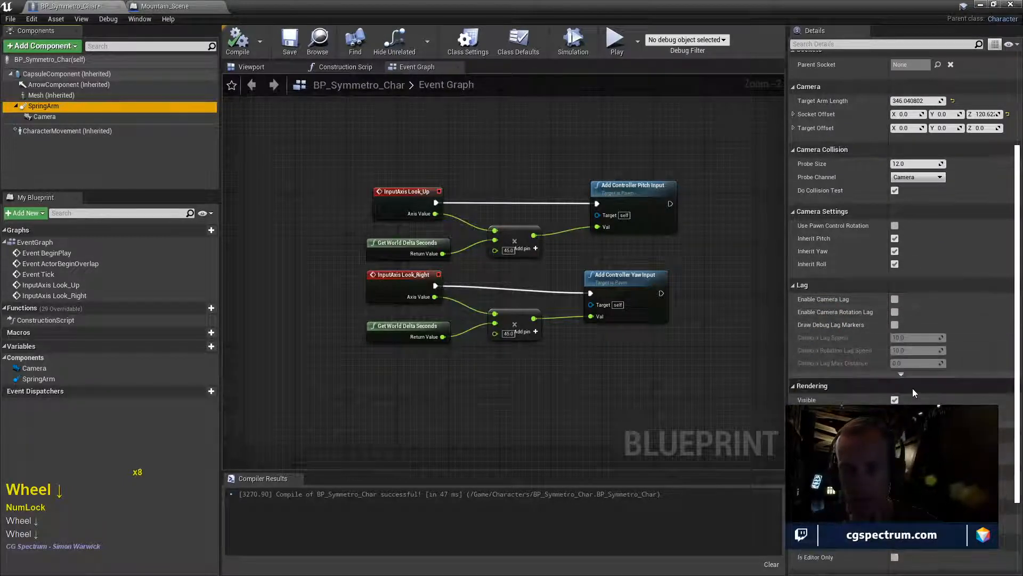
scroll(913, 393, down, 6)
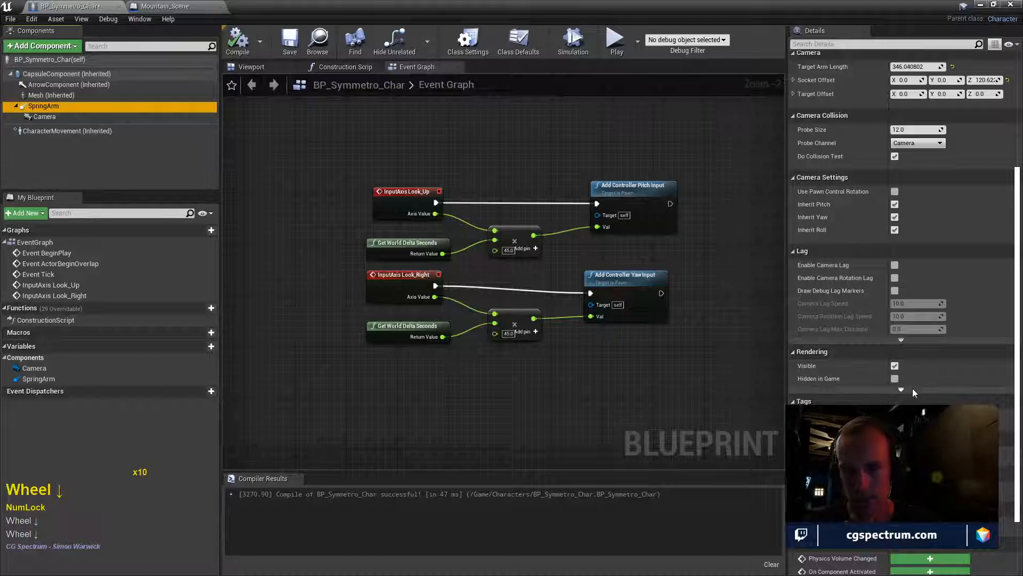
scroll(913, 391, up, 12)
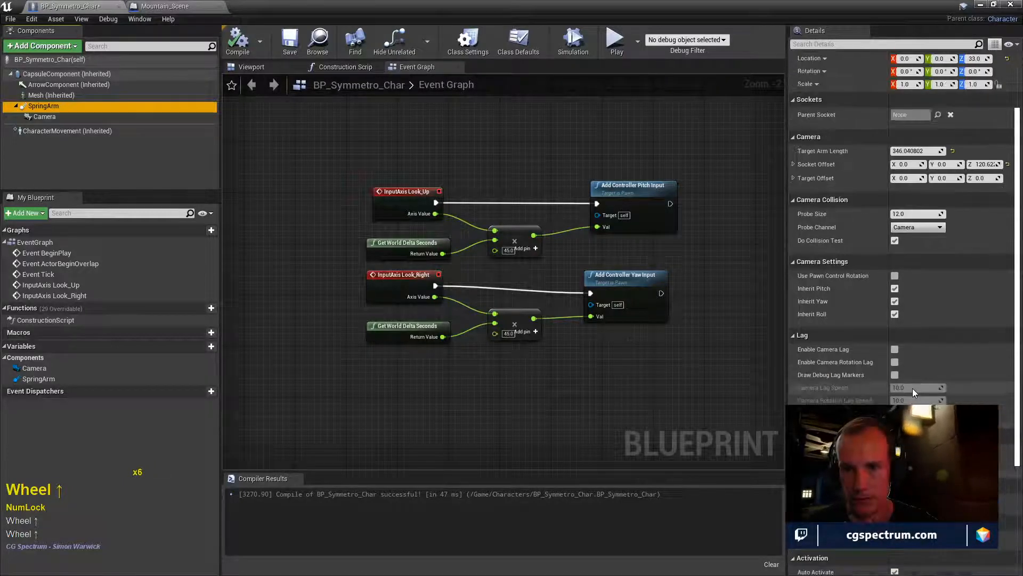
scroll(913, 393, up, 6)
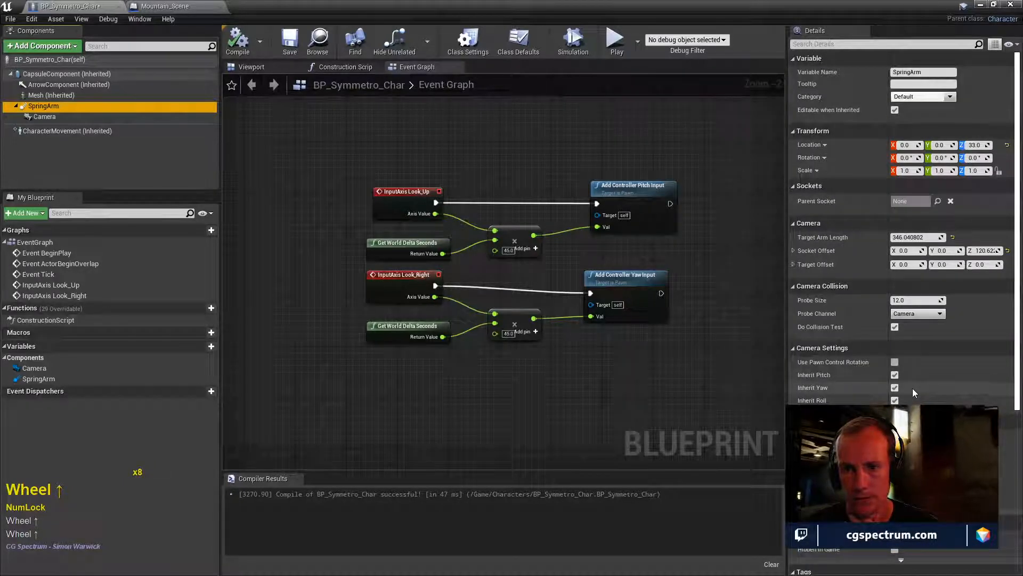
click(895, 362)
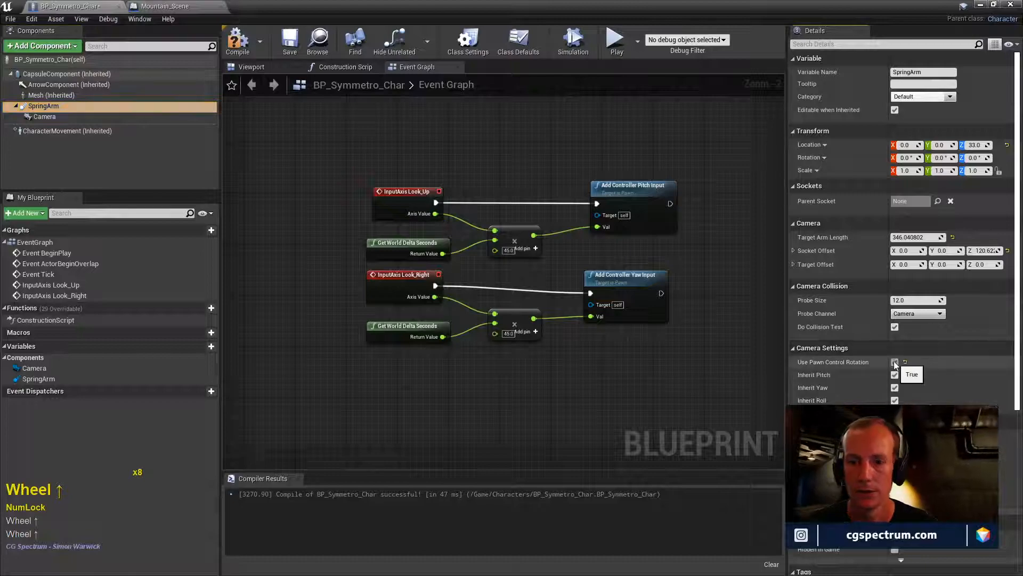
click(895, 375)
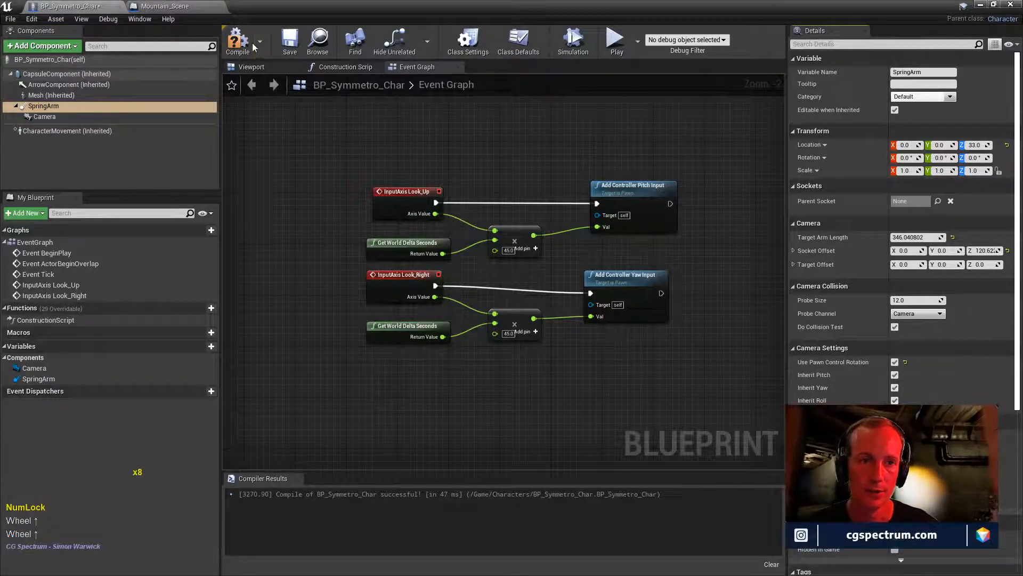
- Play-test the camera in Mountain_Scene, and turn Use Pawn Control Rotation back off for the SpringArm
drag(302, 5, 401, 488)
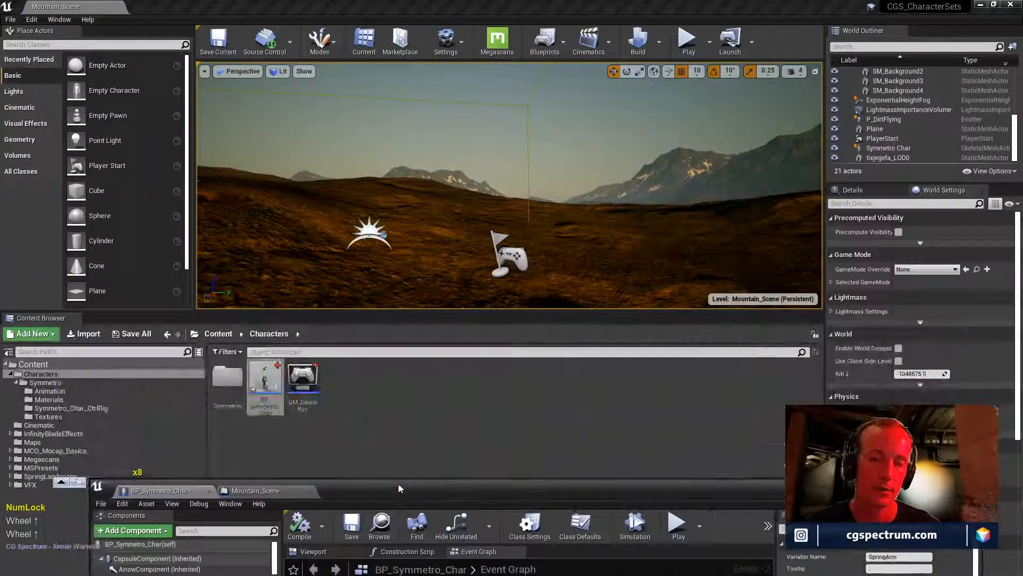
click(687, 42)
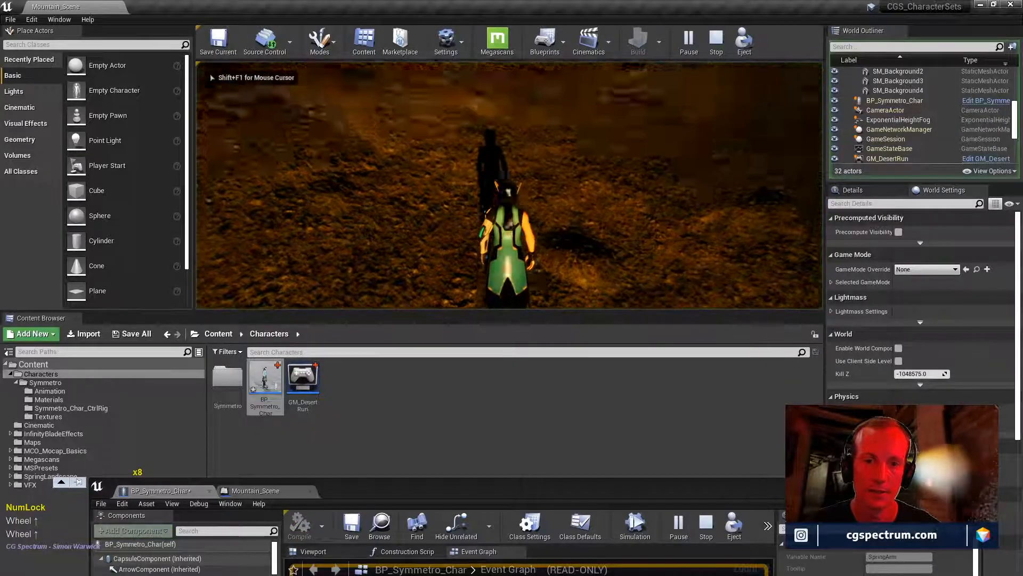
key(Escape)
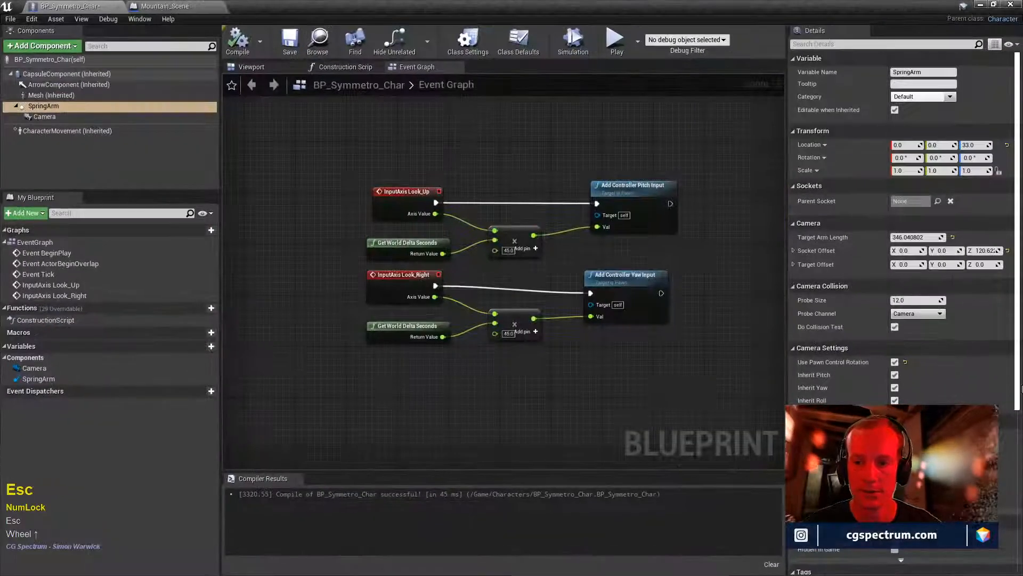
click(895, 362)
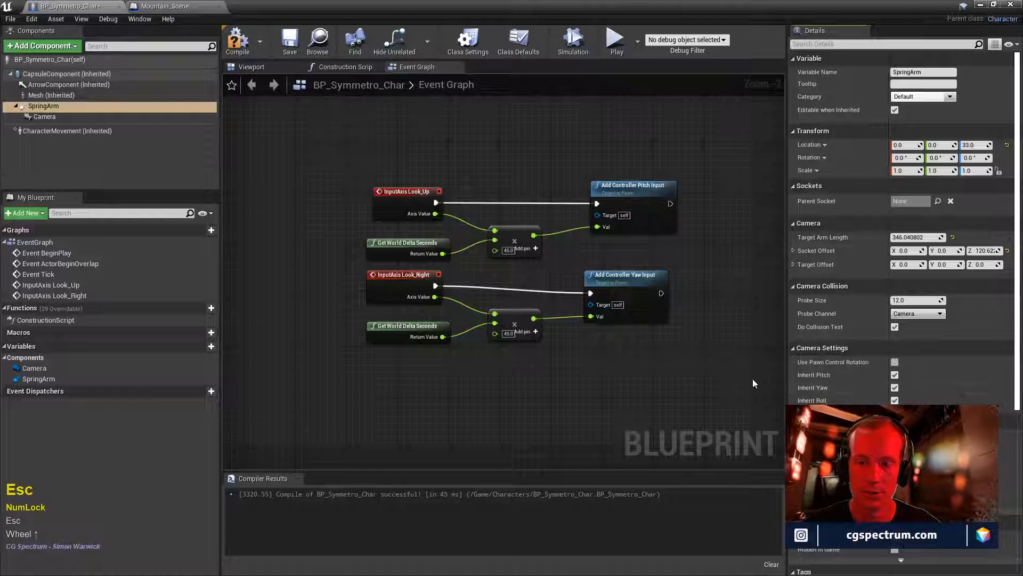
- Compile BP_Symmetro_Char and review its class default settings, especially the controller rotation options for the pawn
click(237, 40)
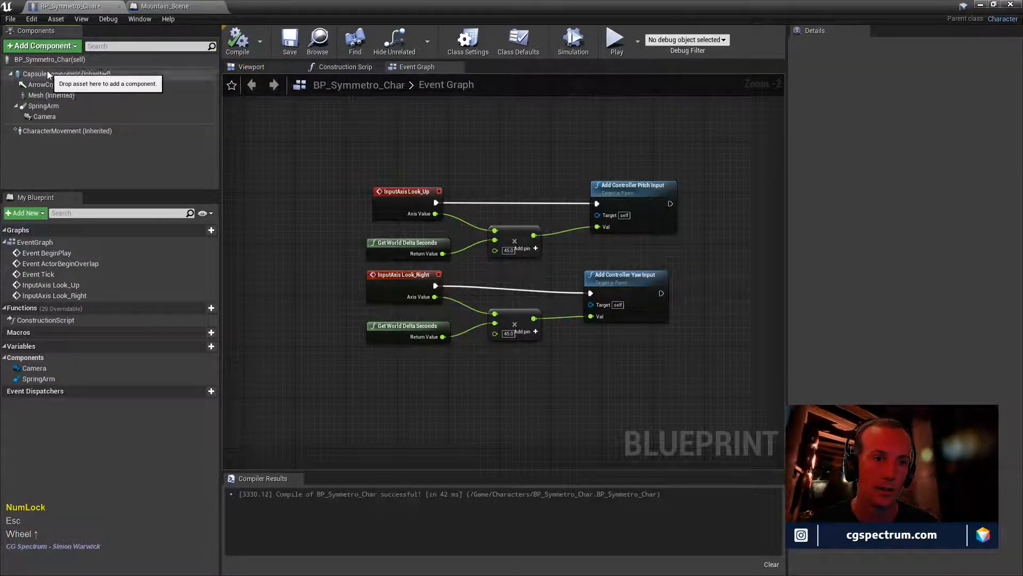
click(52, 70)
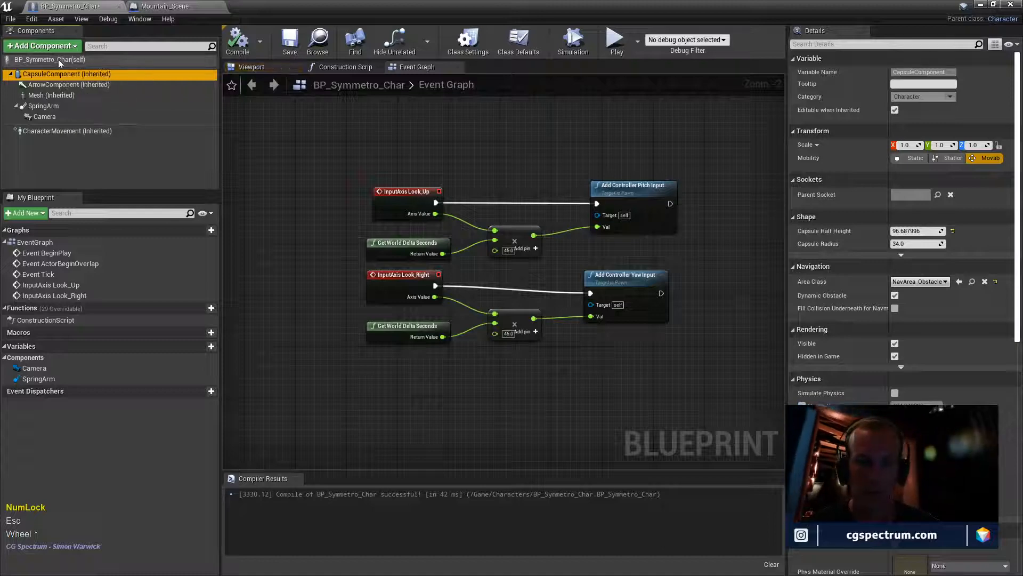
click(53, 59)
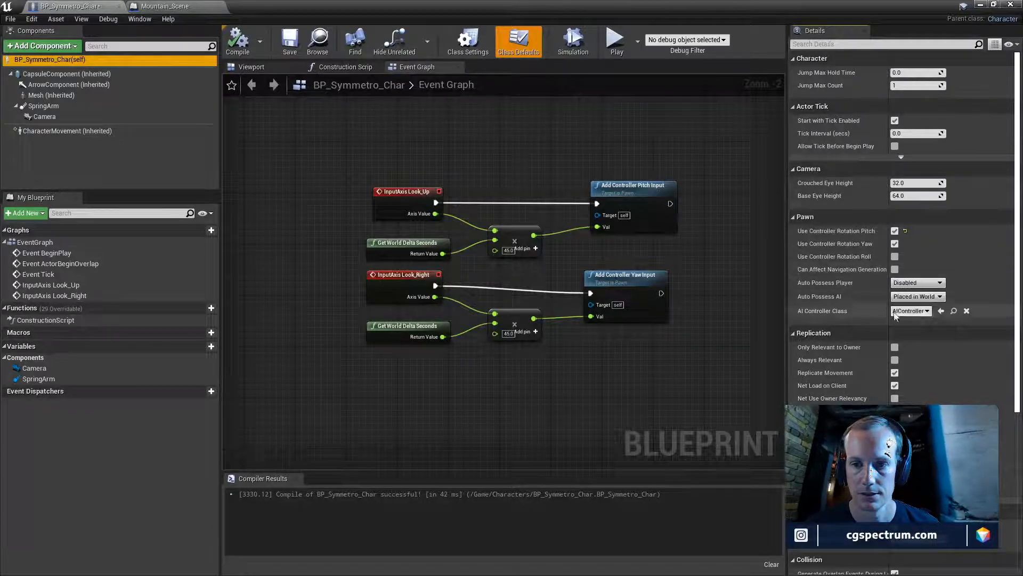
scroll(906, 358, down, 1)
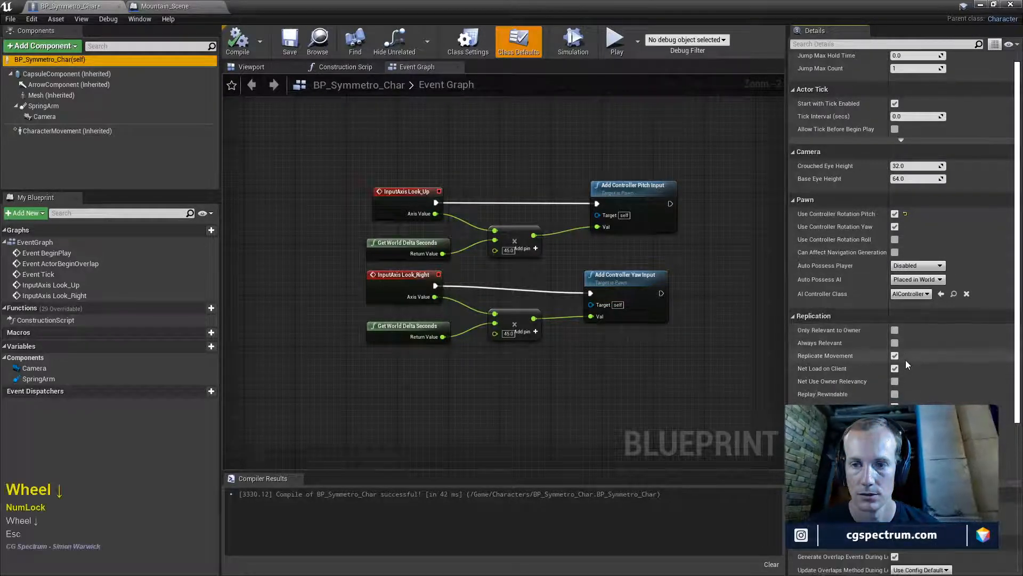
scroll(907, 360, down, 10)
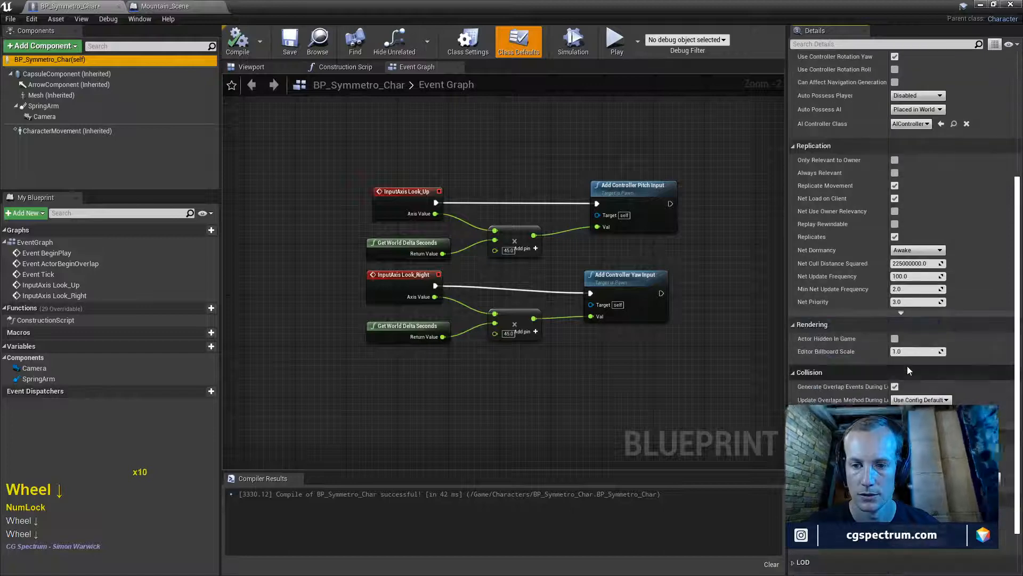
scroll(907, 366, up, 5)
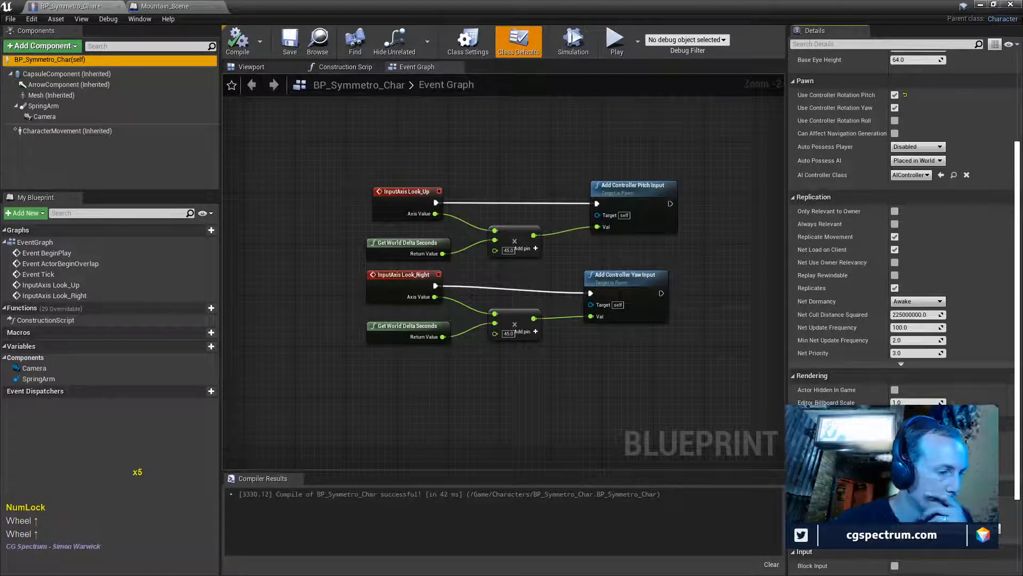
key(Num_Lock)
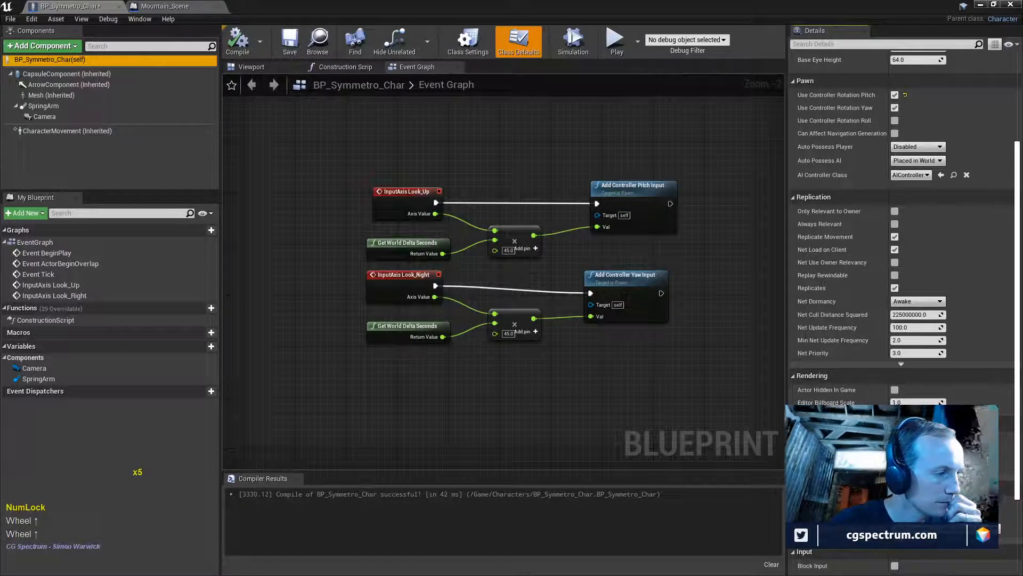
- Turn off Use Controller Rotation Pitch and Yaw in BP_Symmetro_Char's class defaults, matching the ThirdPersonCharacter blueprint
drag(0, 56, 288, 3)
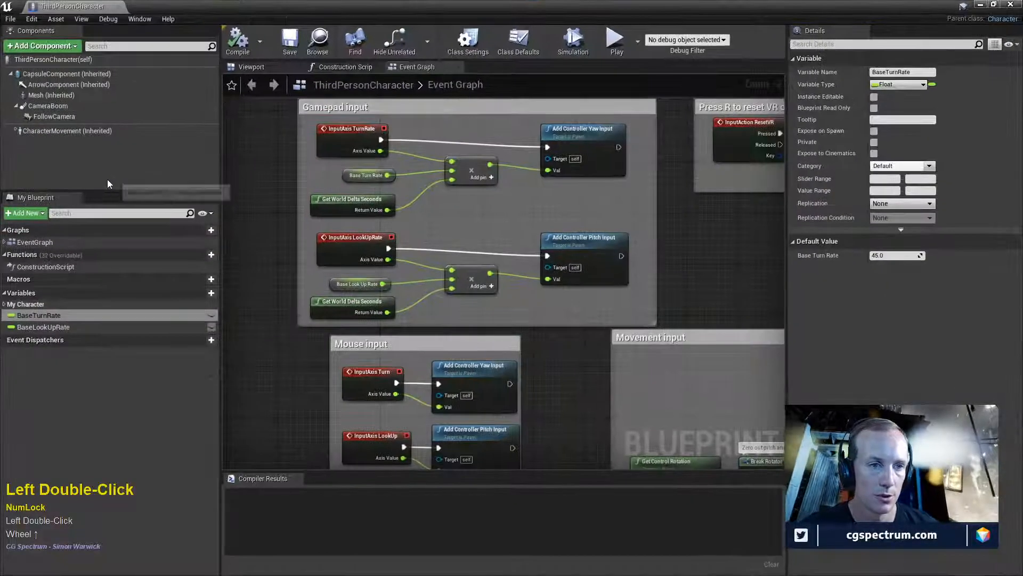
click(66, 130)
click(54, 59)
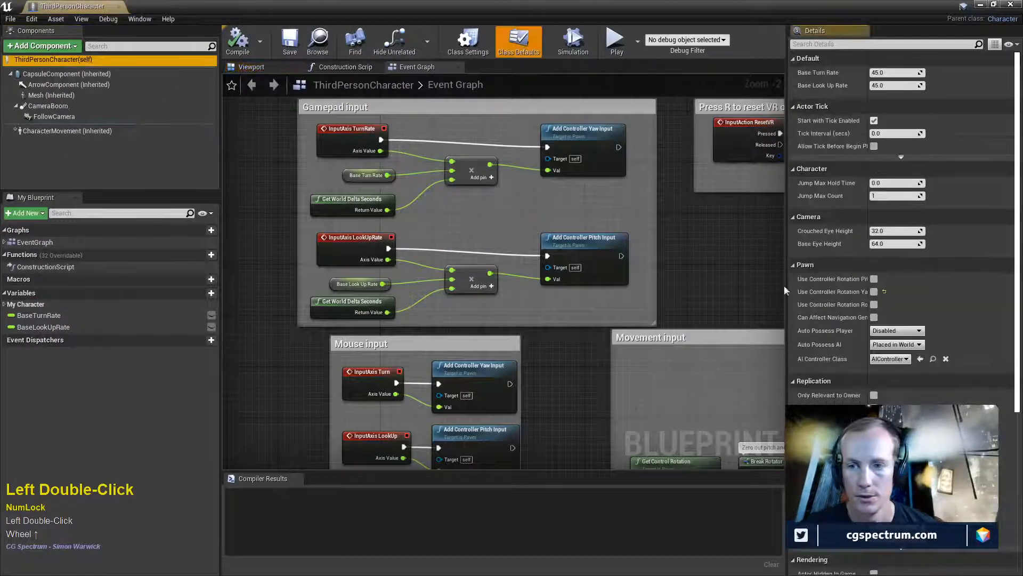
drag(640, 5, 0, 175)
click(60, 60)
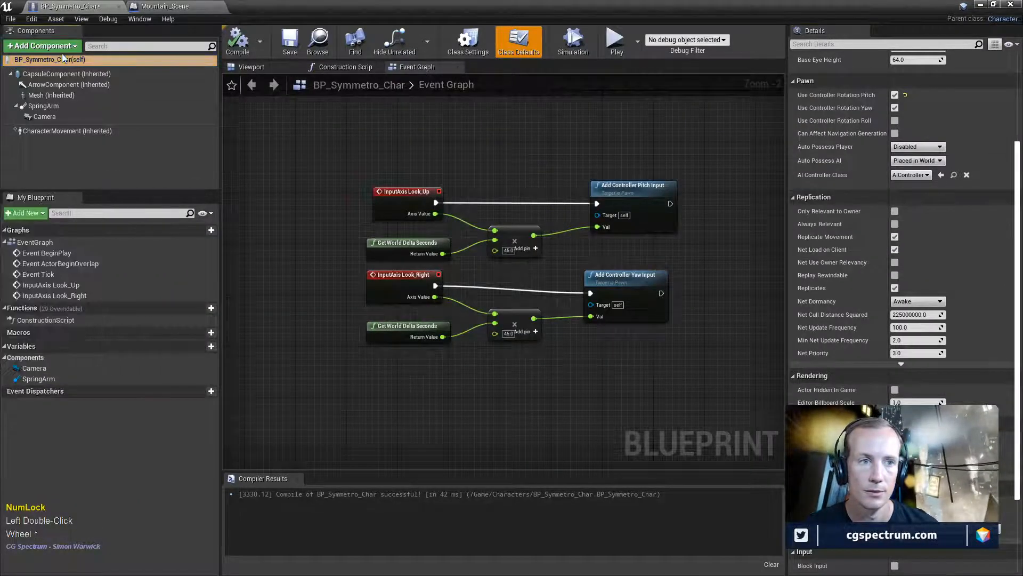
scroll(887, 197, up, 3)
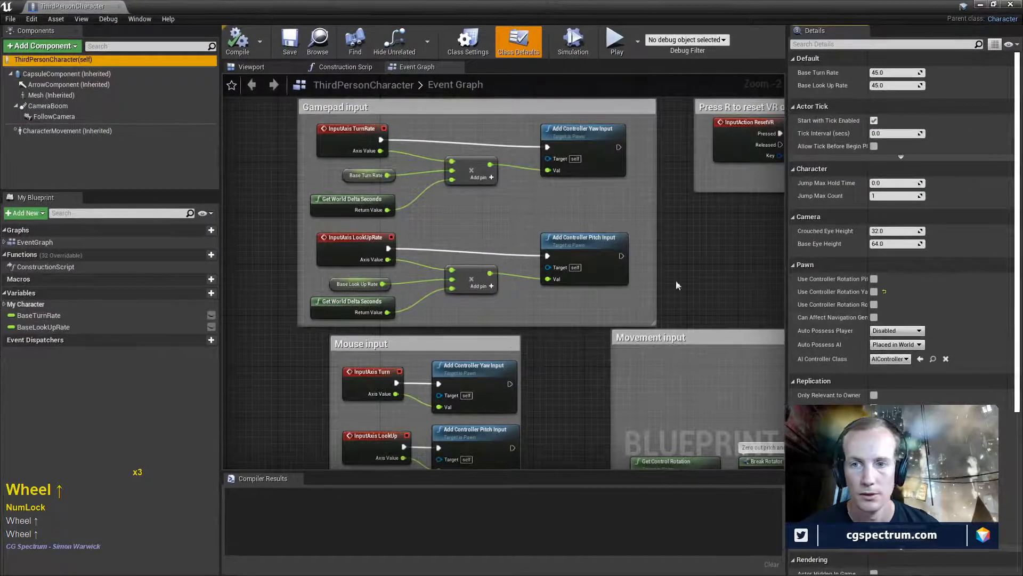
- Check the CameraBoom settings of ThirdPersonCharacter, and turn on Use Pawn Control Rotation for BP_Symmetro_Char's SpringArm to match
scroll(897, 324, down, 6)
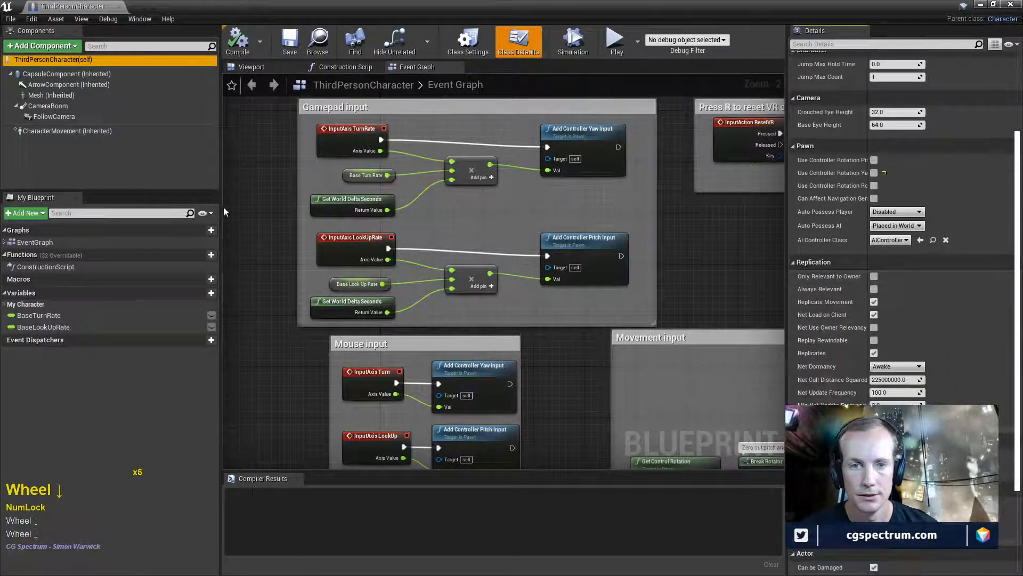
click(53, 109)
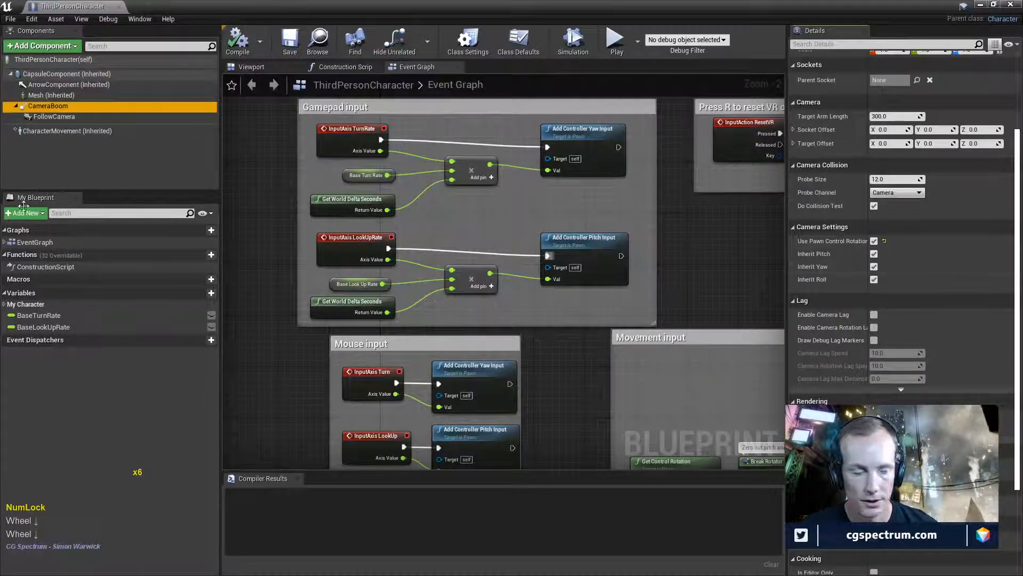
drag(734, 4, 0, 235)
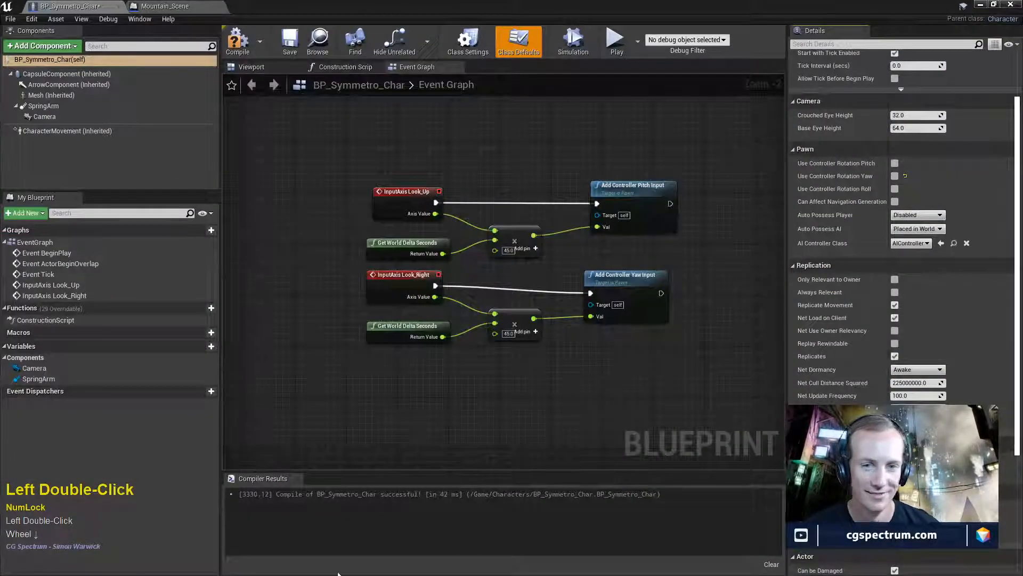
click(43, 106)
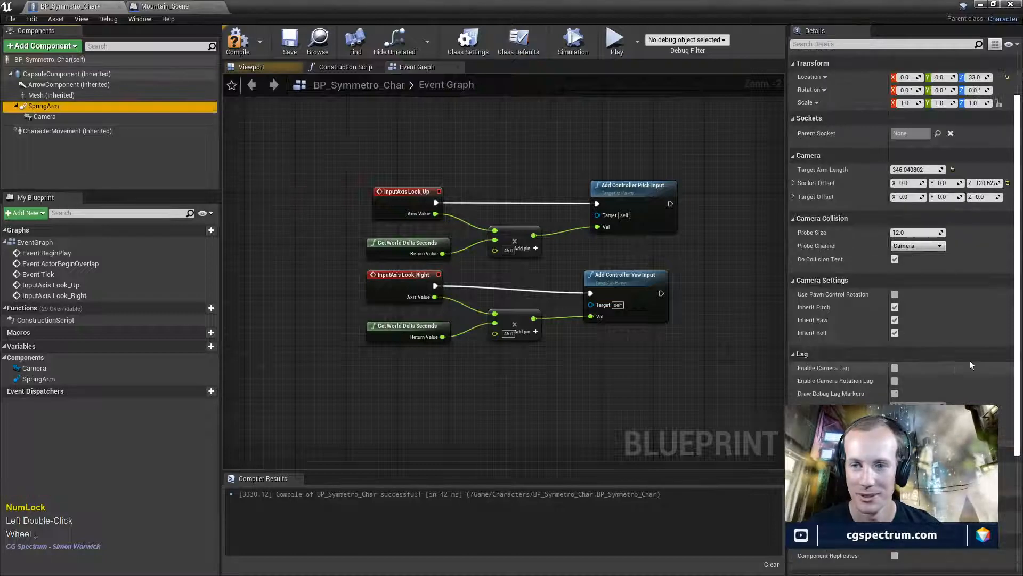
click(894, 294)
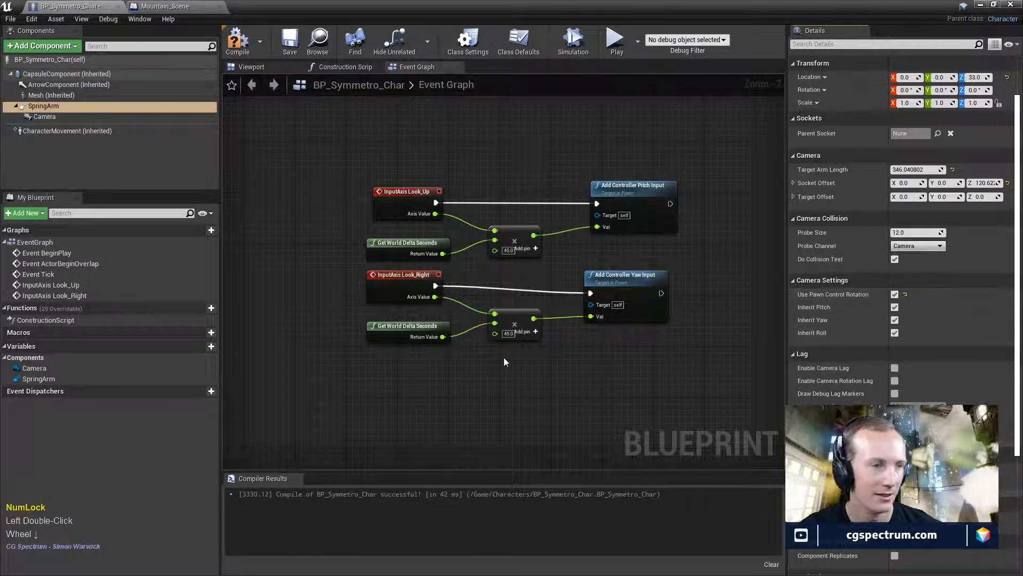
- Compile and save BP_Symmetro_Char, and play-test the camera look control in Mountain_Scene
click(245, 51)
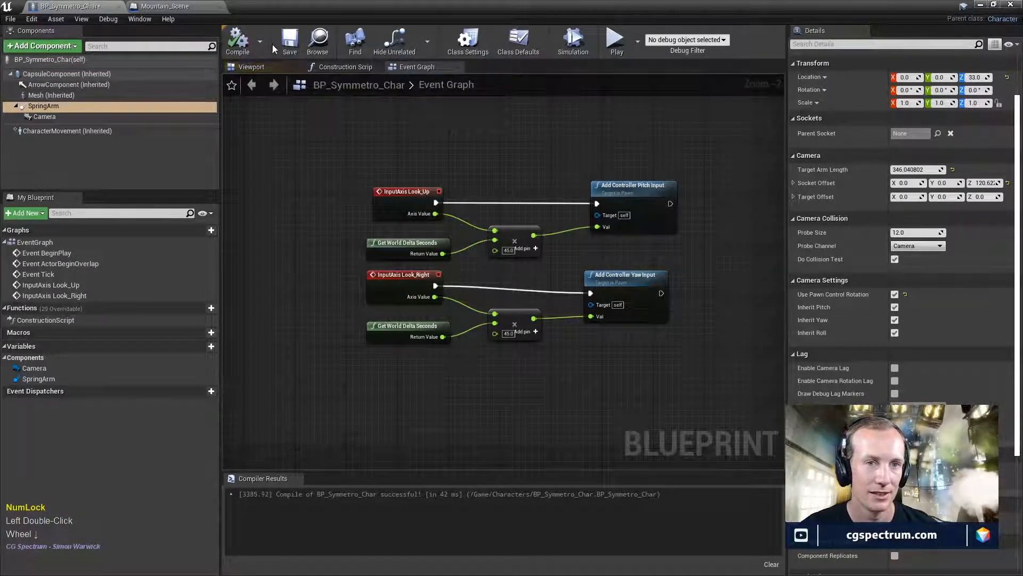
click(289, 52)
drag(314, 3, 233, 425)
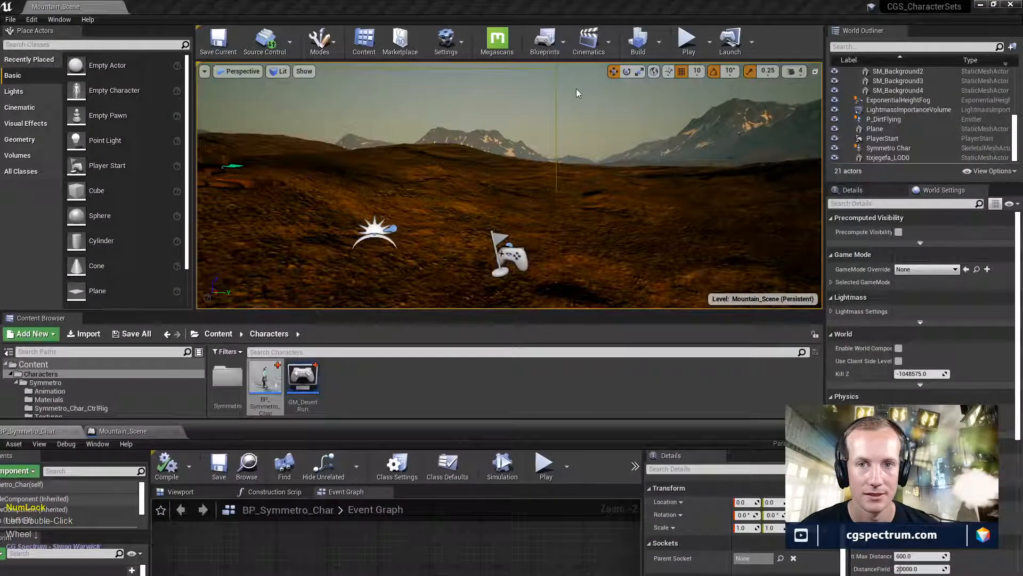
click(687, 40)
click(634, 165)
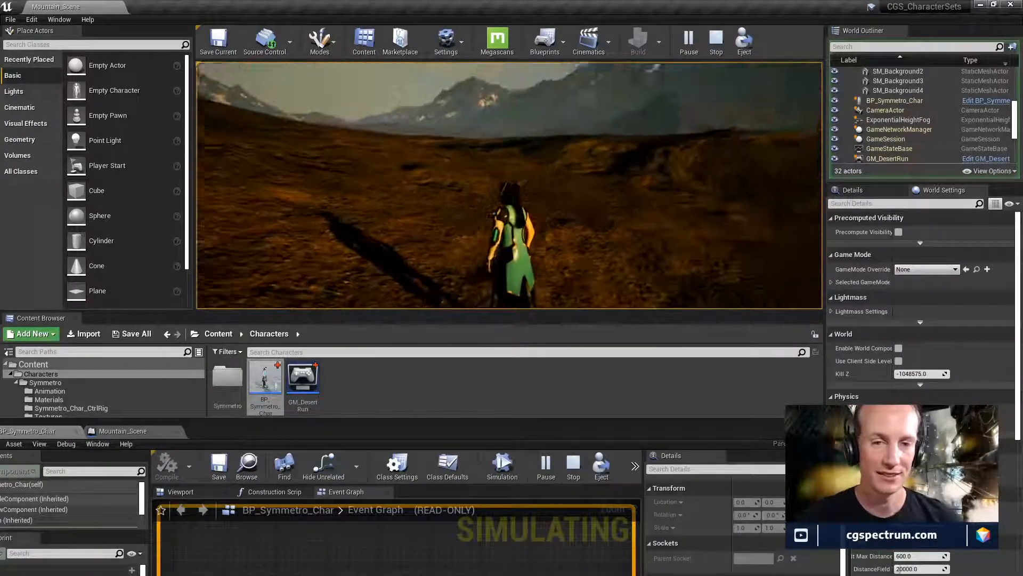
key(Escape)
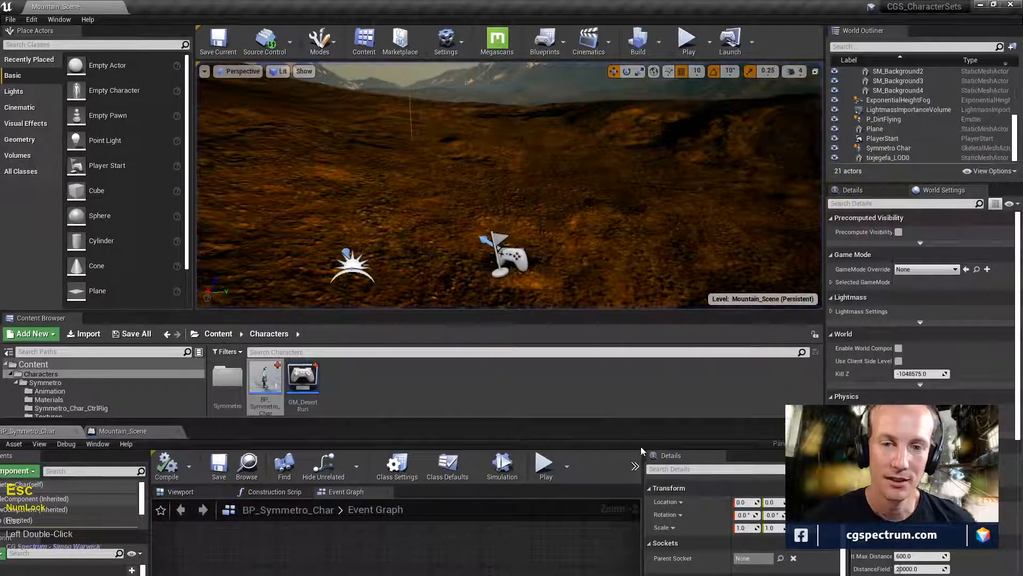
- Look over the CharacterMovement settings of BP_Symmetro_Char, and play-test Mountain_Scene once more
drag(633, 426, 688, 10)
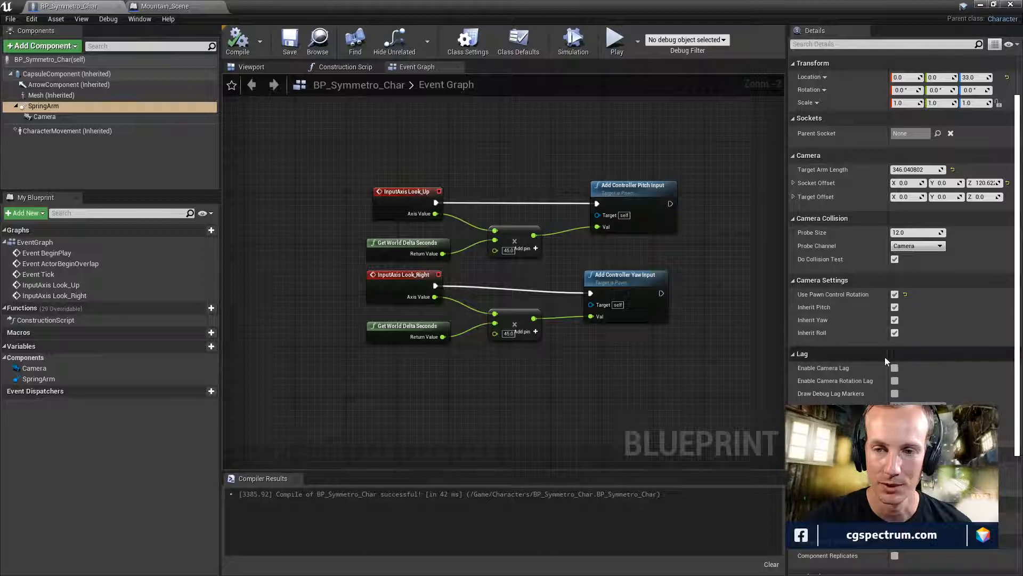
double_click(47, 131)
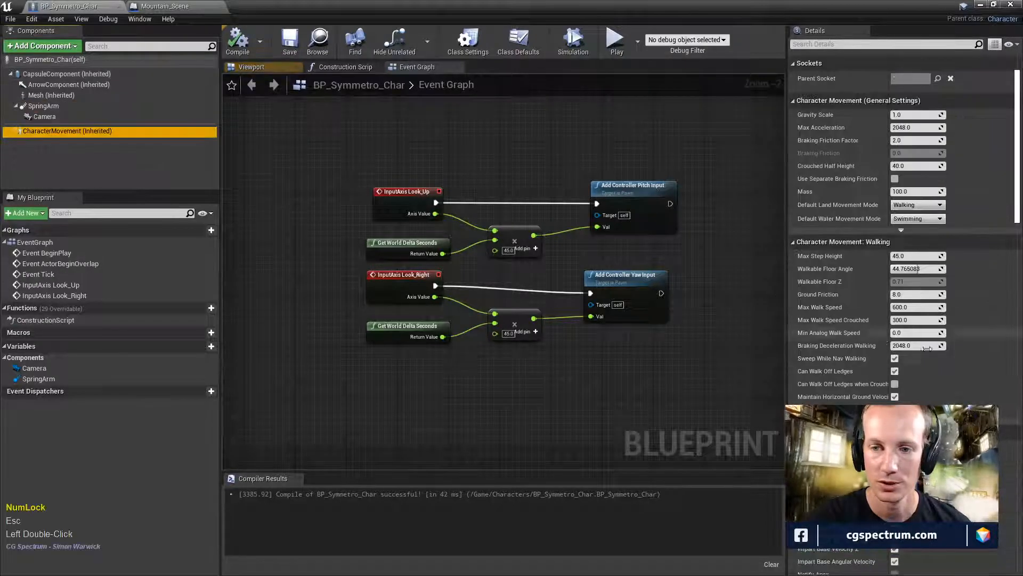
scroll(848, 363, down, 5)
scroll(847, 363, up, 3)
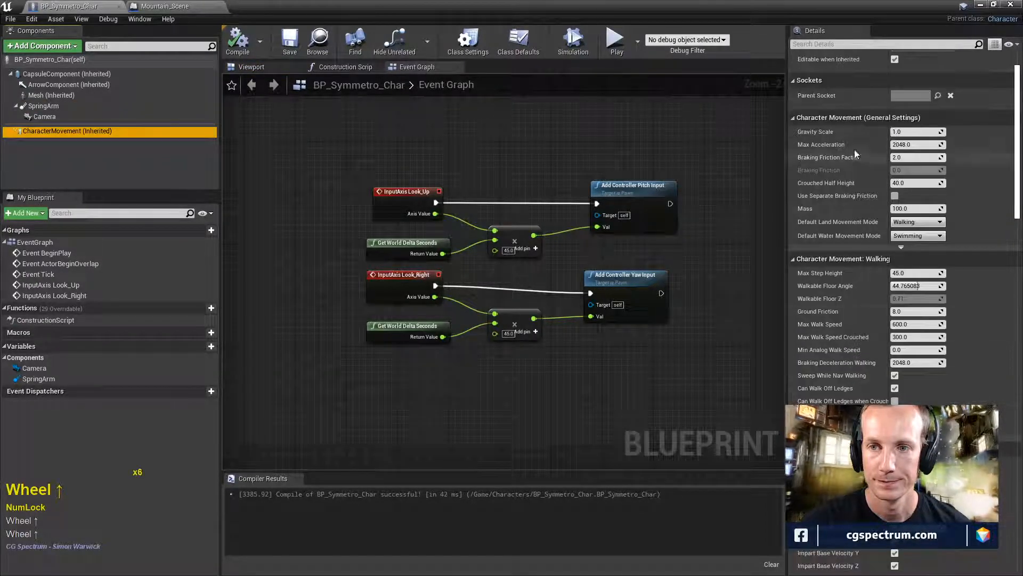
click(980, 5)
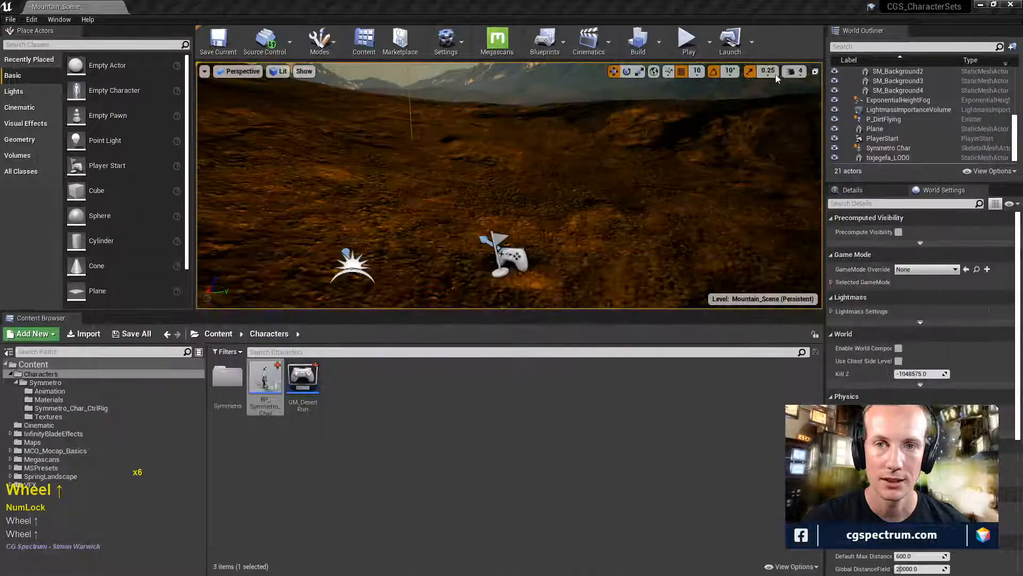
click(690, 42)
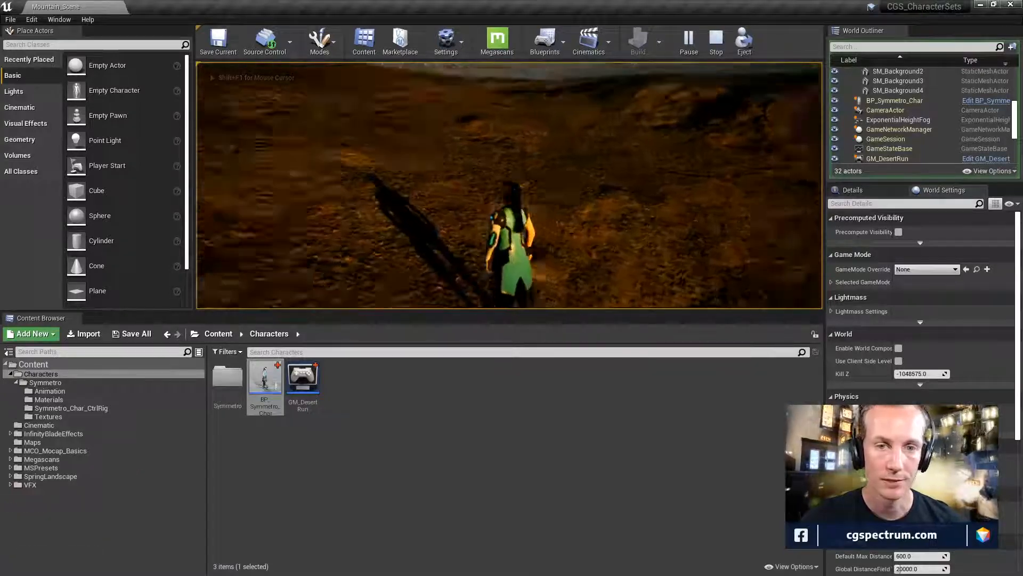
key(Escape)
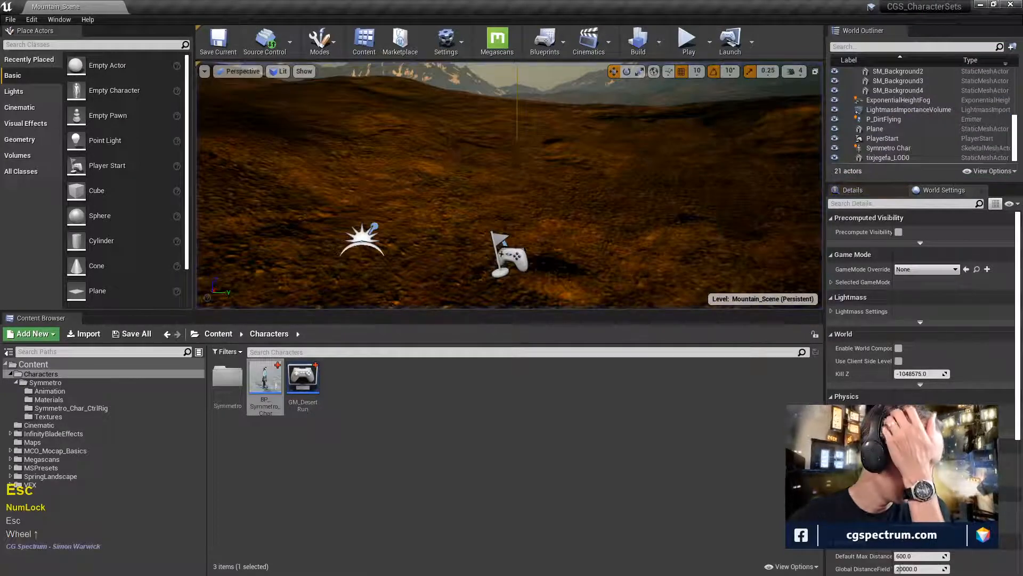
scroll(509, 187, up, 1)
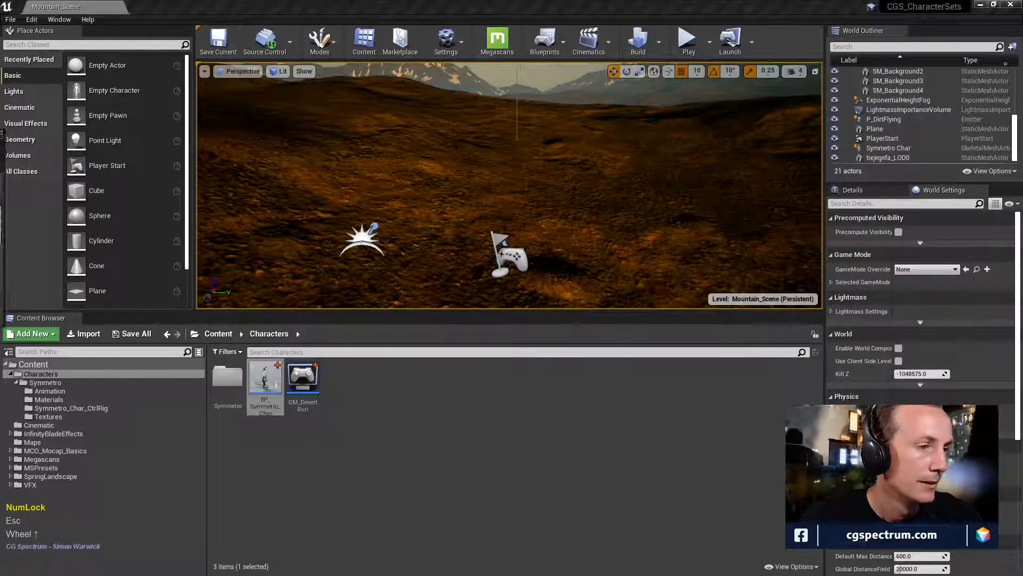
drag(0, 232, 660, 58)
drag(530, 43, 0, 139)
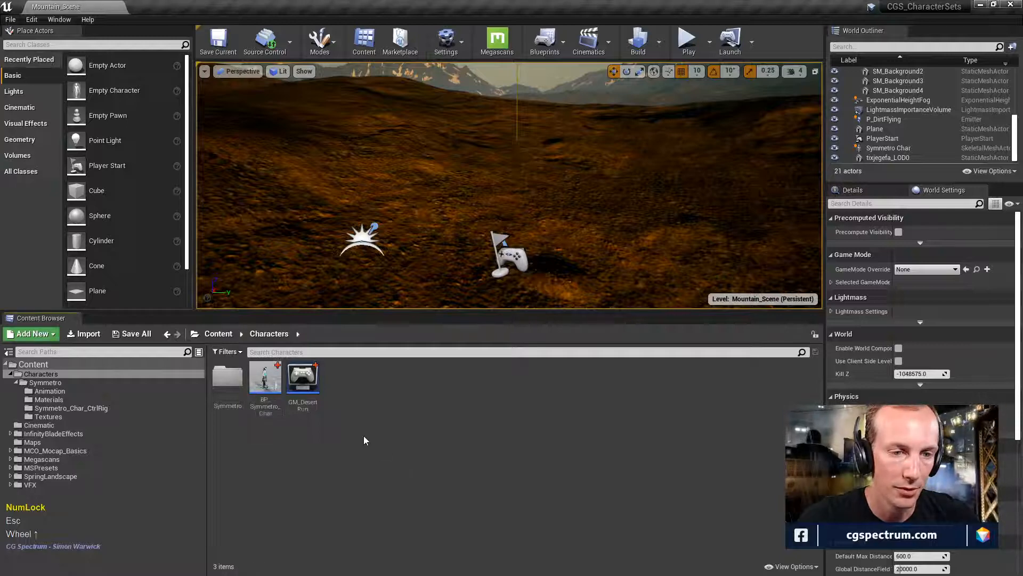
- Reopen the BP_Symmetro_Char blueprint from the Characters folder and maximize its editor with free graph space below the look nodes
double_click(265, 381)
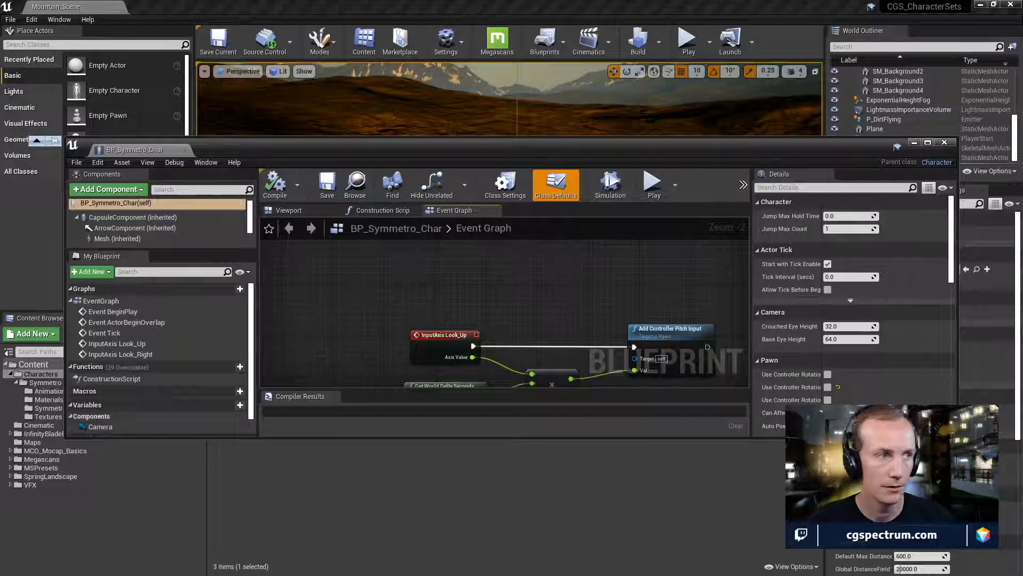
key(Num_Lock)
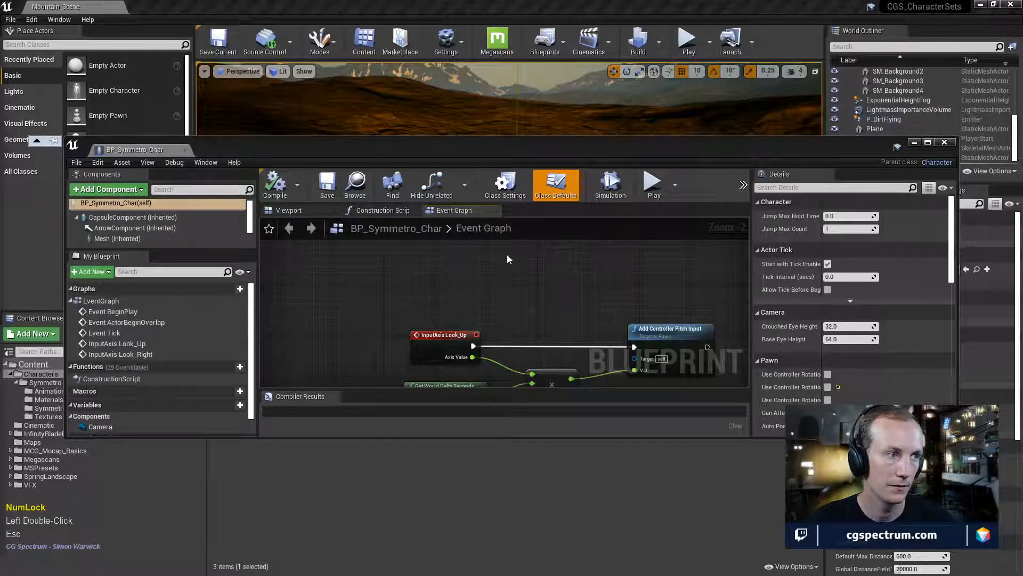
double_click(551, 146)
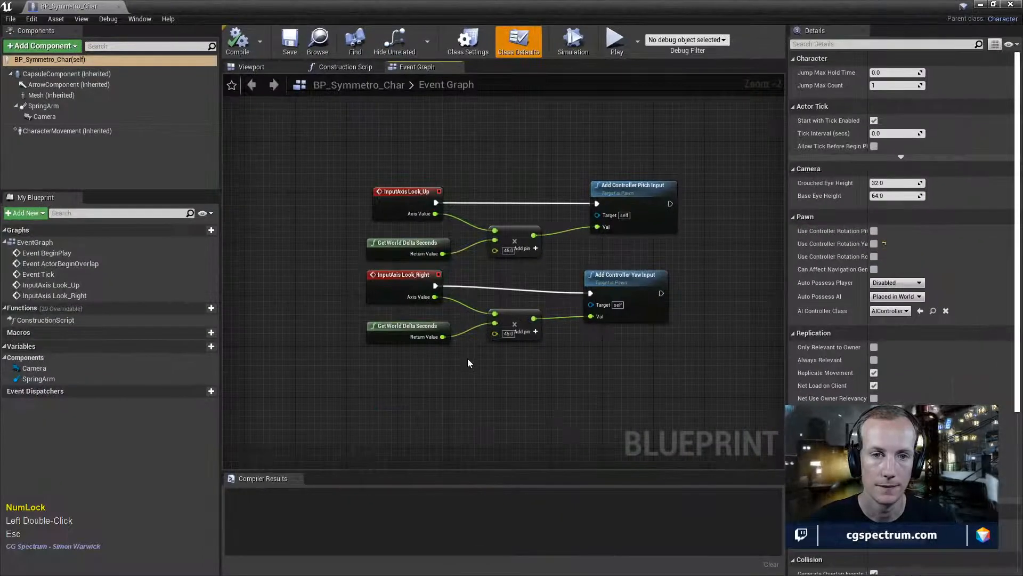
right_drag(468, 363, 412, 302)
- Open the Engine Input page of the Project Settings with the axis mappings
click(11, 19)
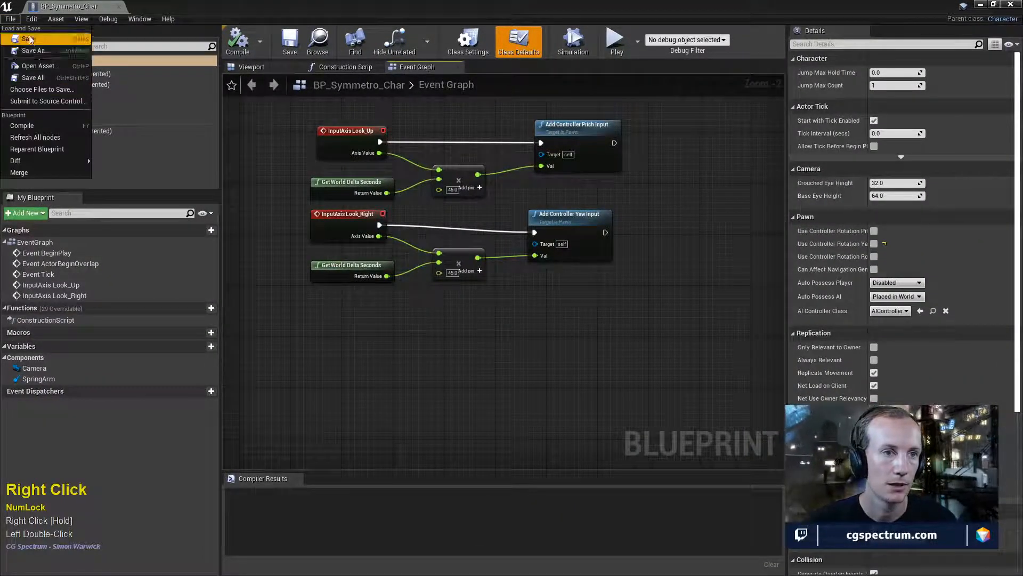
mouse_move(32, 18)
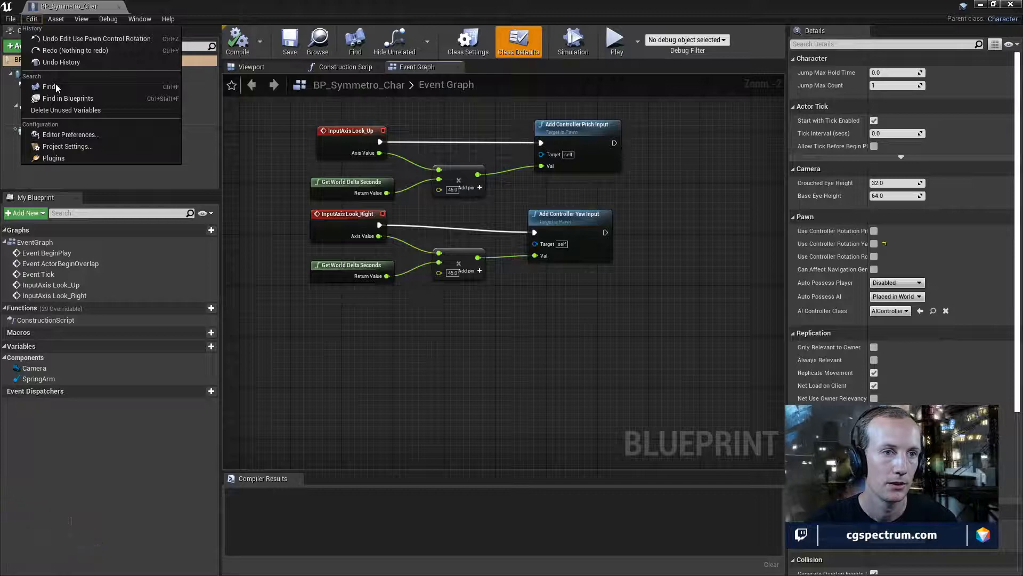
double_click(78, 147)
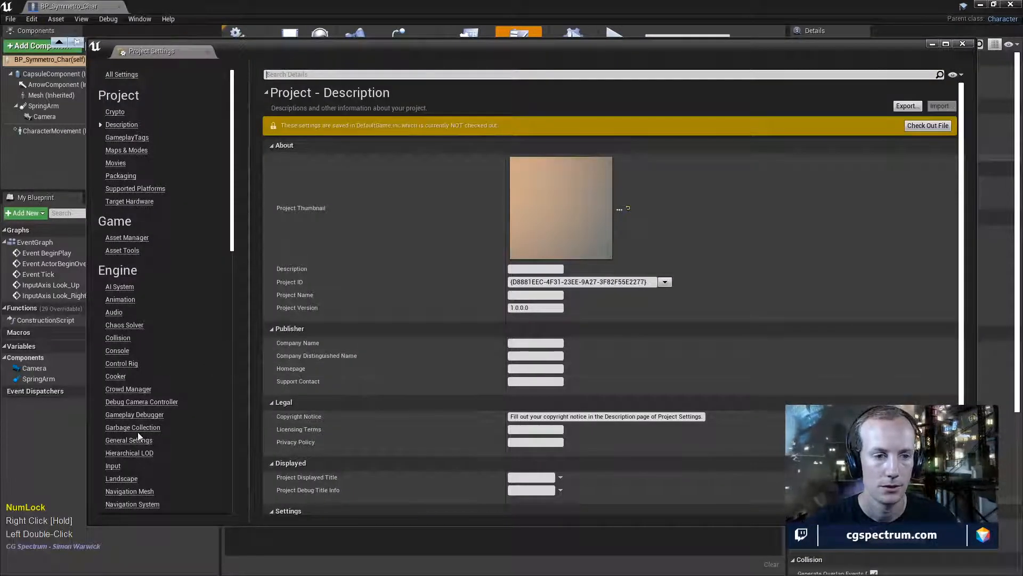
scroll(138, 438, down, 2)
click(113, 432)
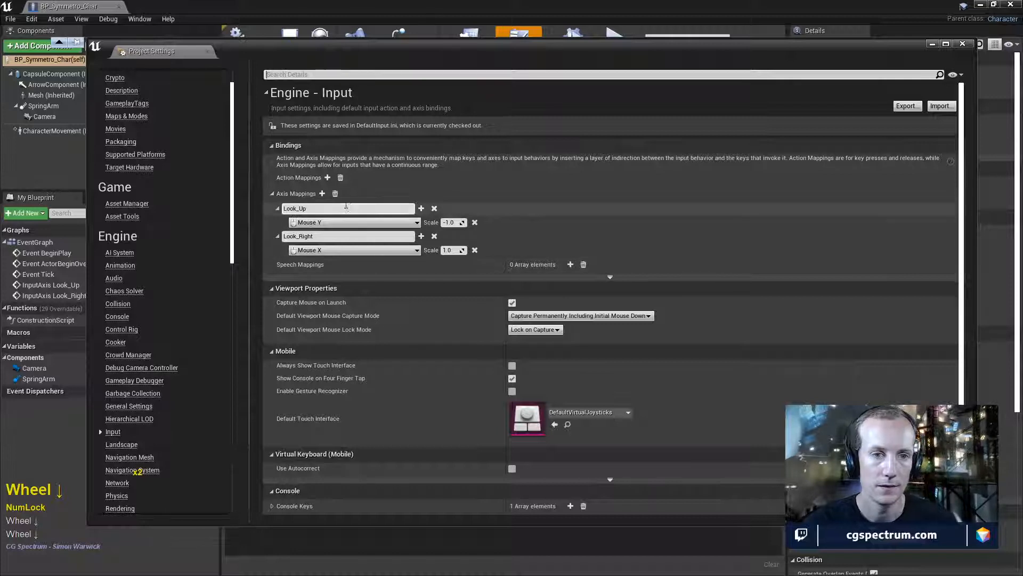
- Add a new axis mapping to the input bindings and name it Move_Right
click(322, 194)
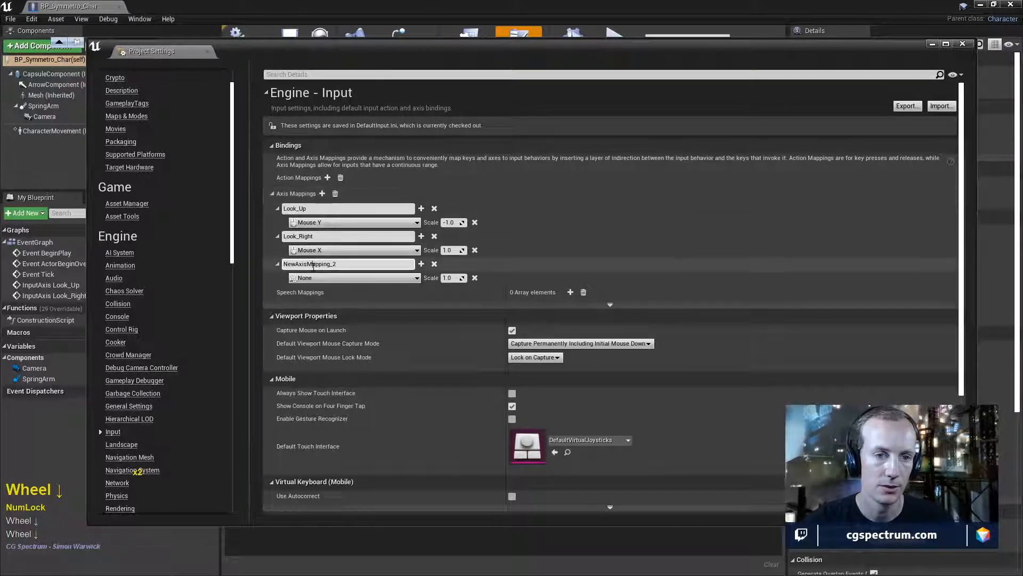
click(339, 264)
text(Move_)
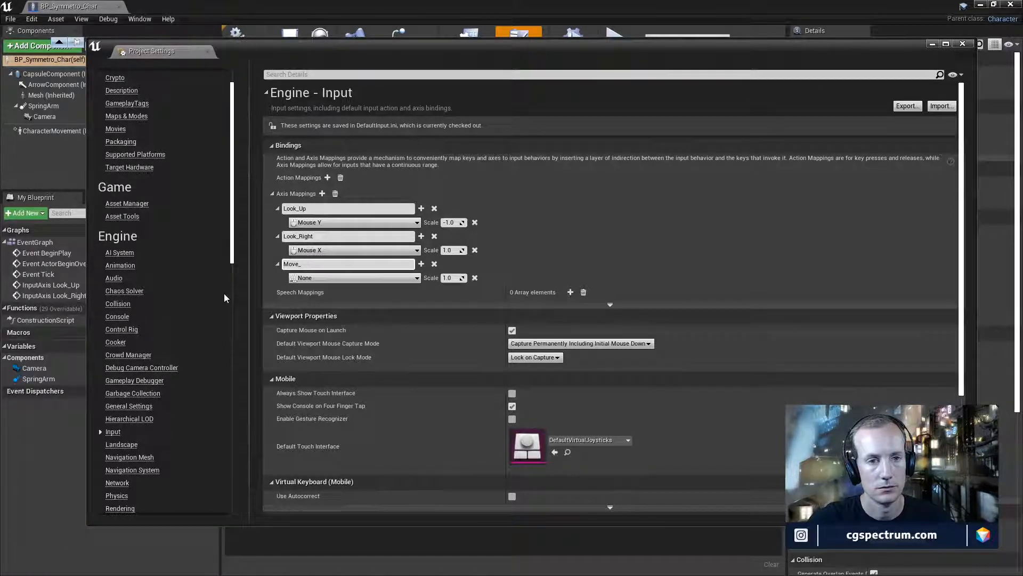
text(Right)
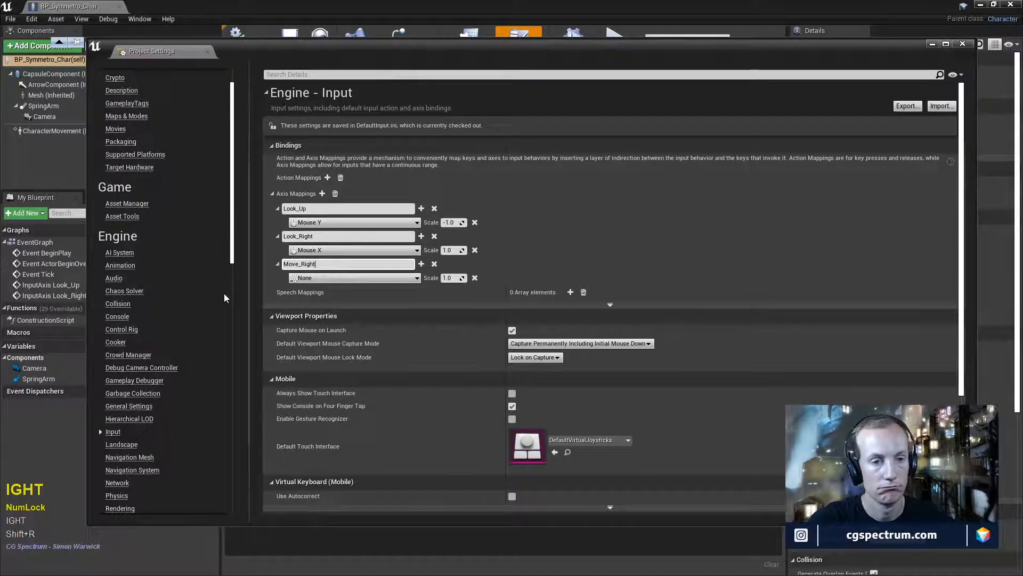
key(Return)
- Bind the Move_Right axis mapping to the keyboard key D
click(349, 278)
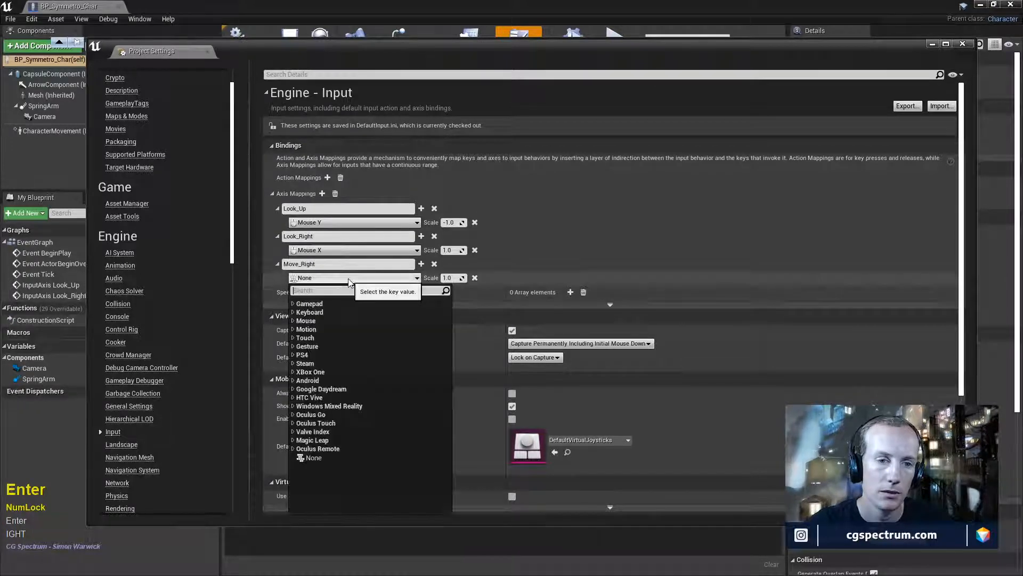
click(293, 313)
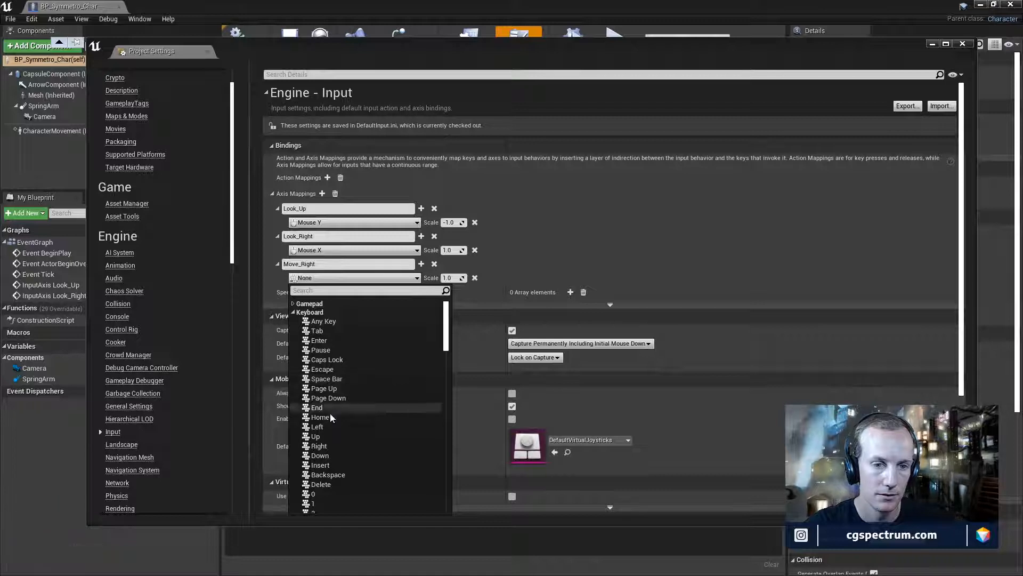
scroll(333, 393, down, 3)
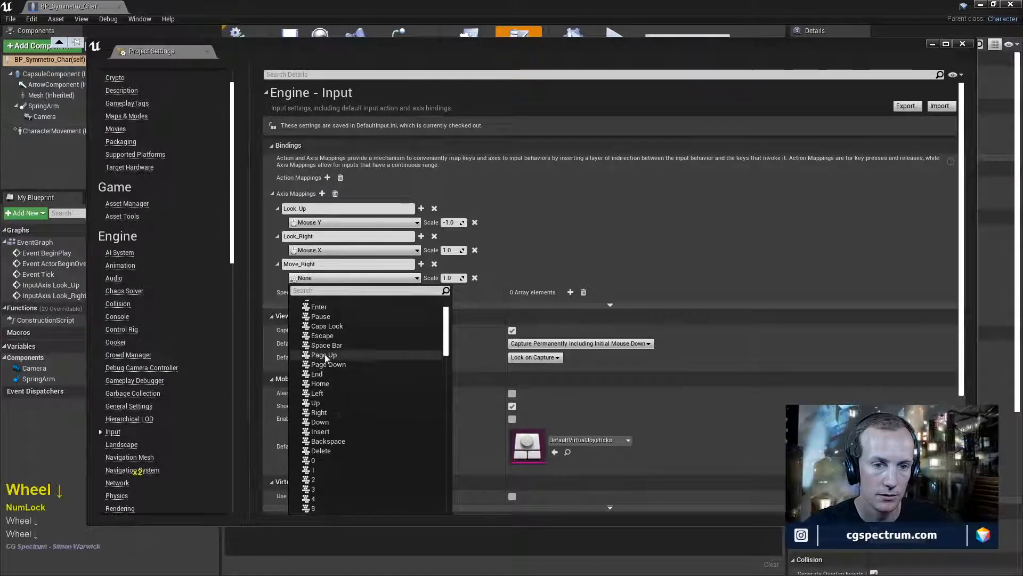
scroll(334, 382, down, 10)
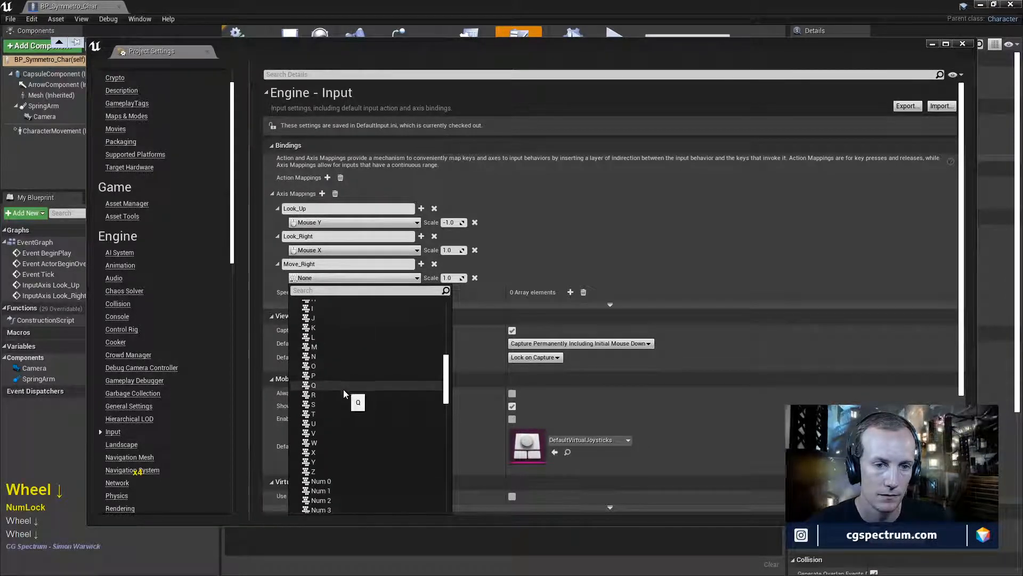
scroll(325, 387, up, 2)
scroll(325, 385, up, 3)
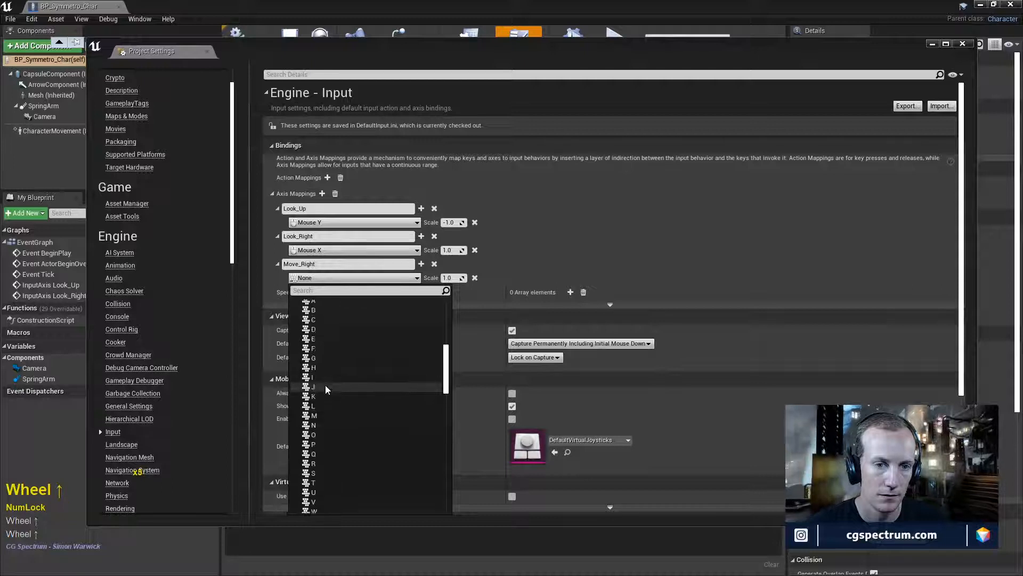
click(316, 347)
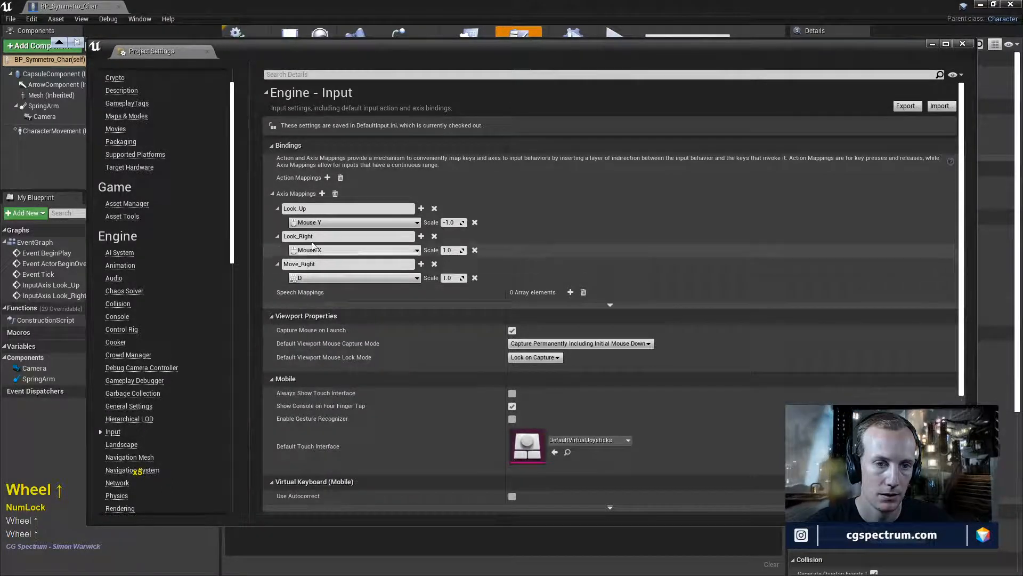
- Add another axis mapping to the input bindings and name it Move_Left
click(322, 193)
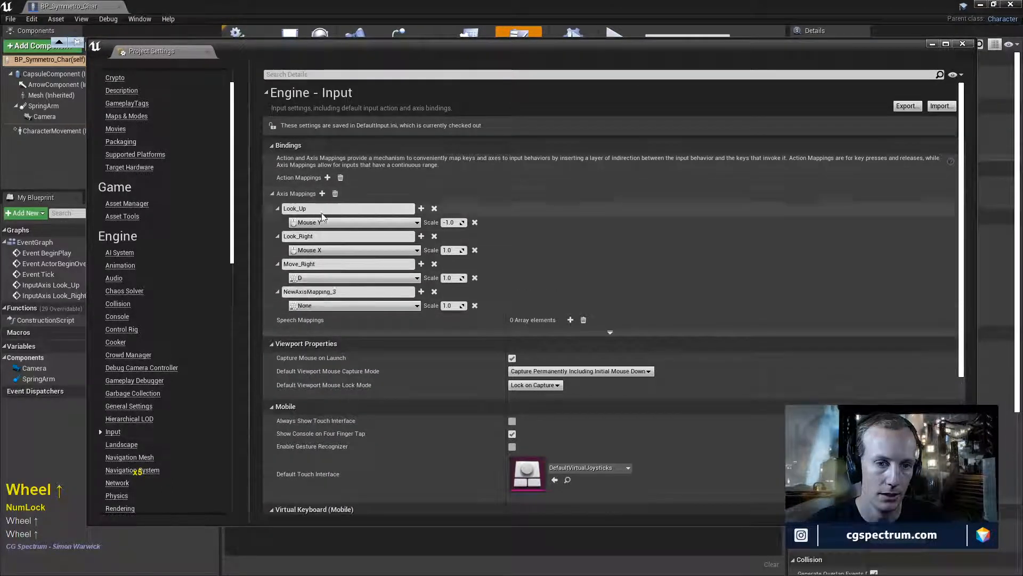
click(309, 293)
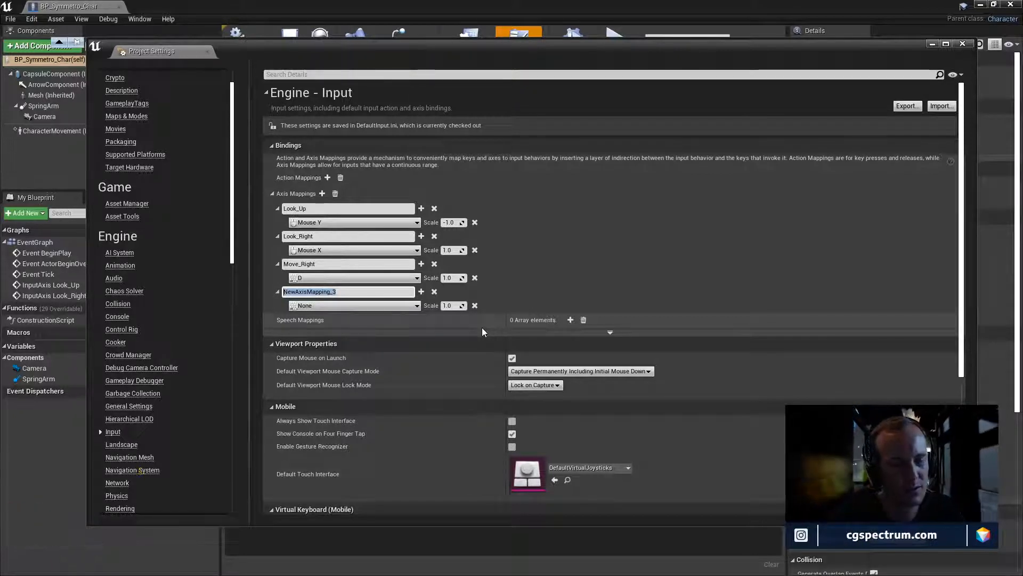
text(Move_le)
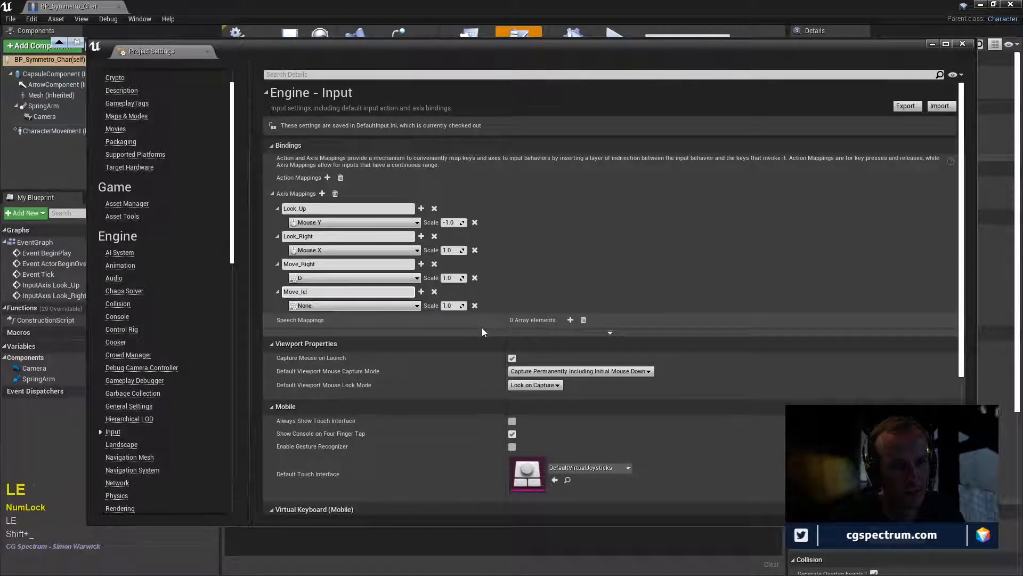
text(ft)
key(BackSpace)
key(BackSpace)
key(BackSpace)
key(BackSpace)
text(Left)
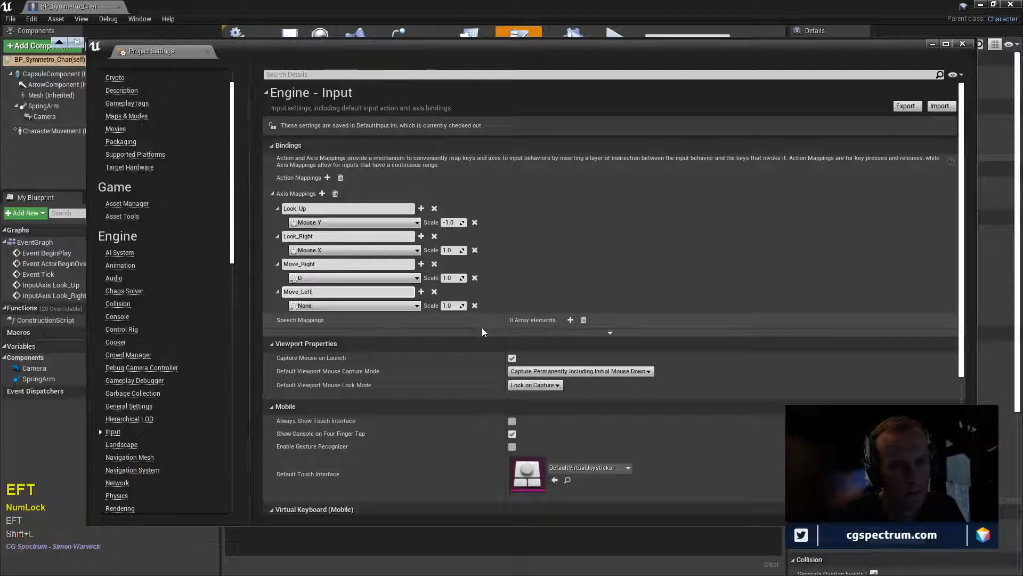
- Bind the Move_Left axis mapping to the keyboard key A
click(336, 306)
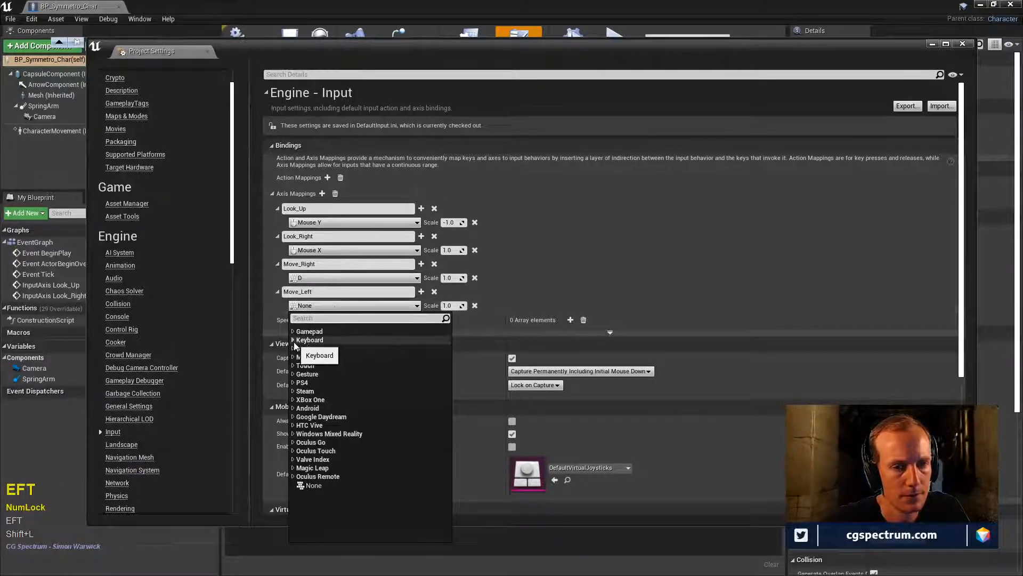
scroll(356, 411, down, 5)
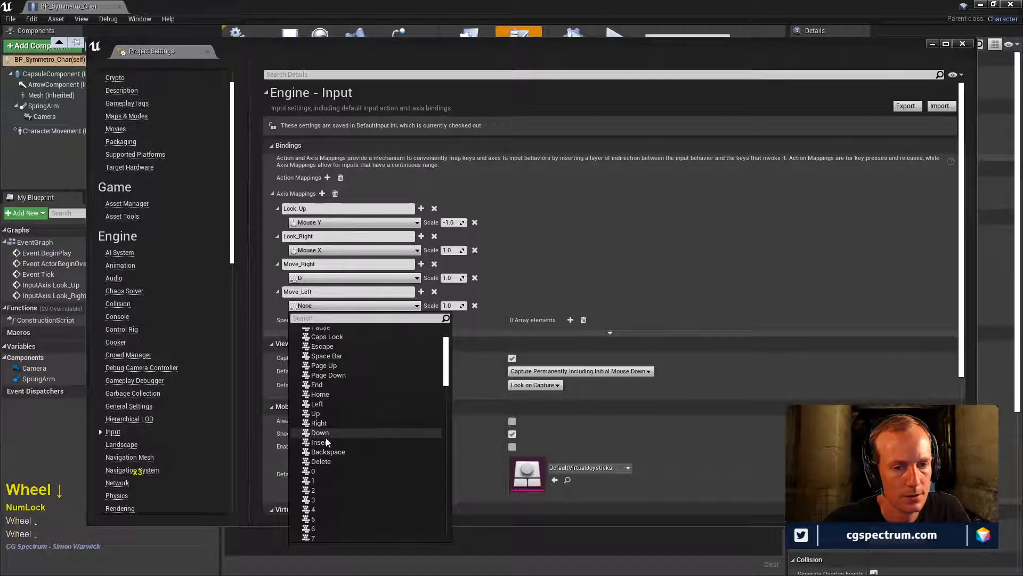
click(319, 464)
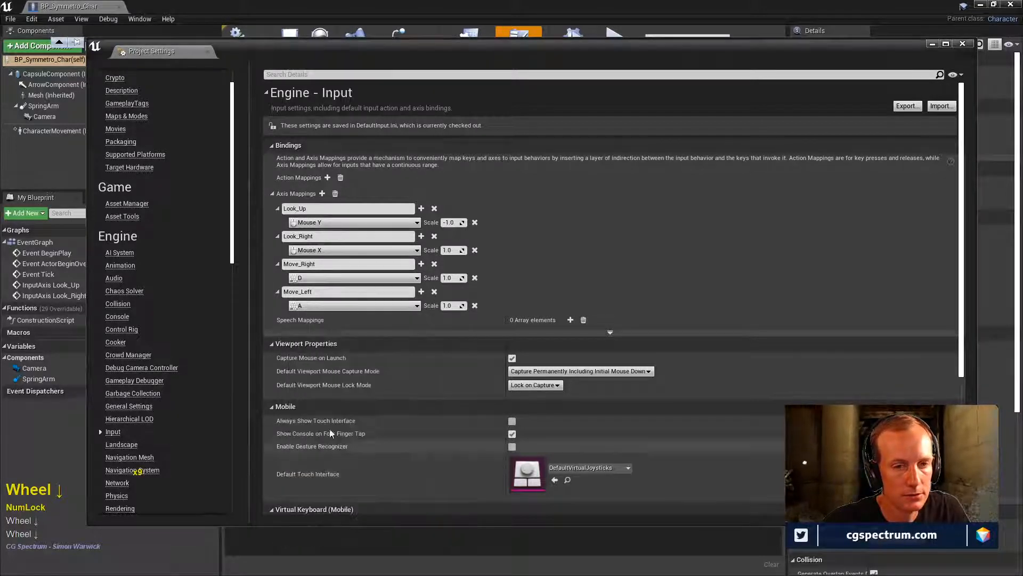
- Add another axis mapping to the input bindings and name it Move_Forward
click(322, 193)
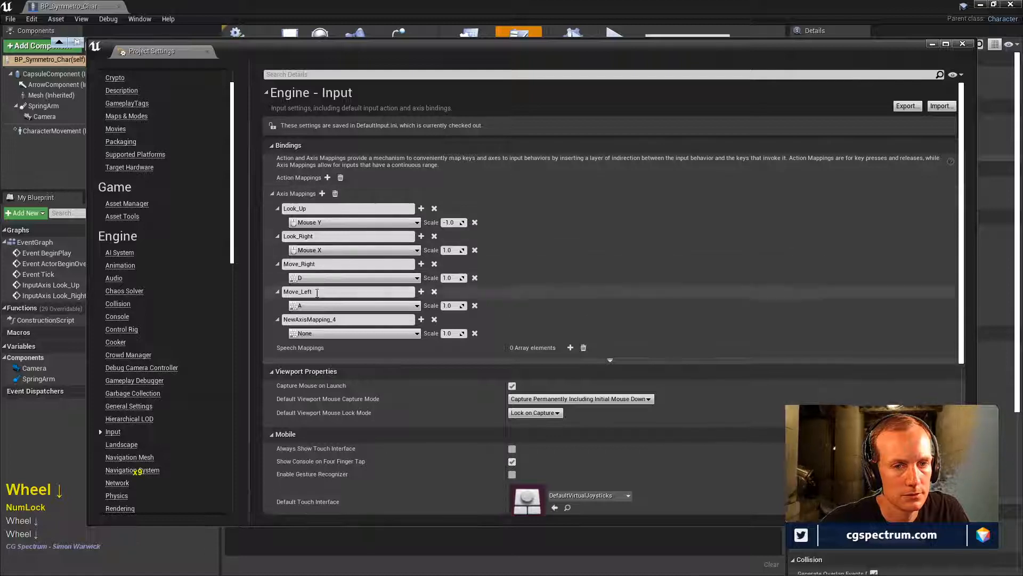
click(335, 320)
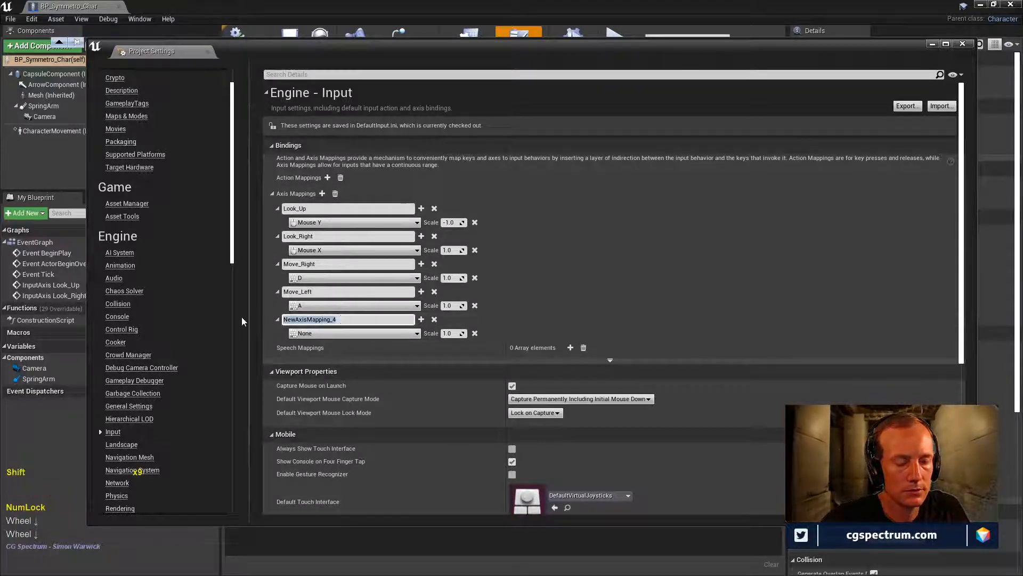
text(Move_Forward)
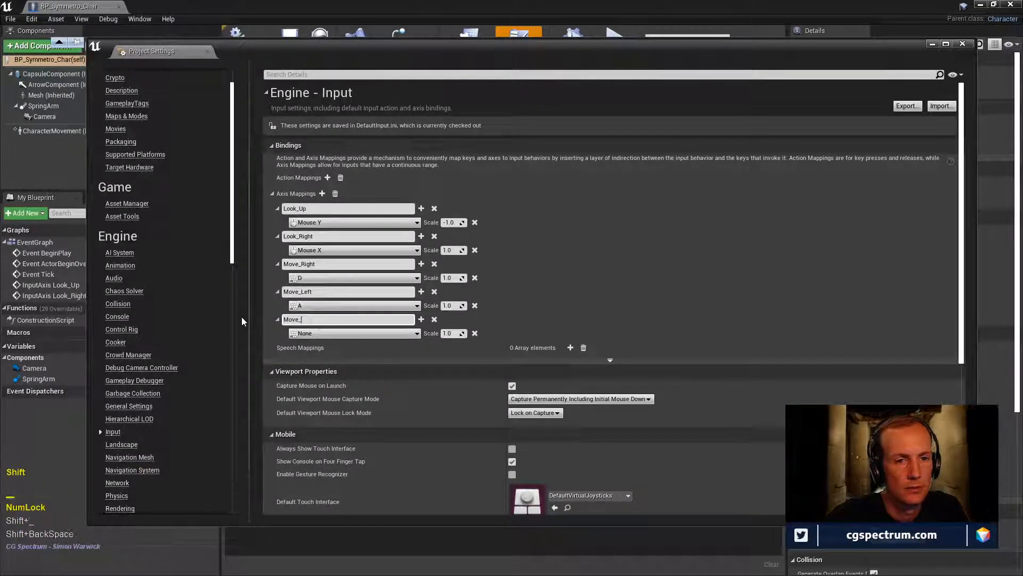
- Bind the Move_Forward axis mapping to the keyboard key W
click(306, 334)
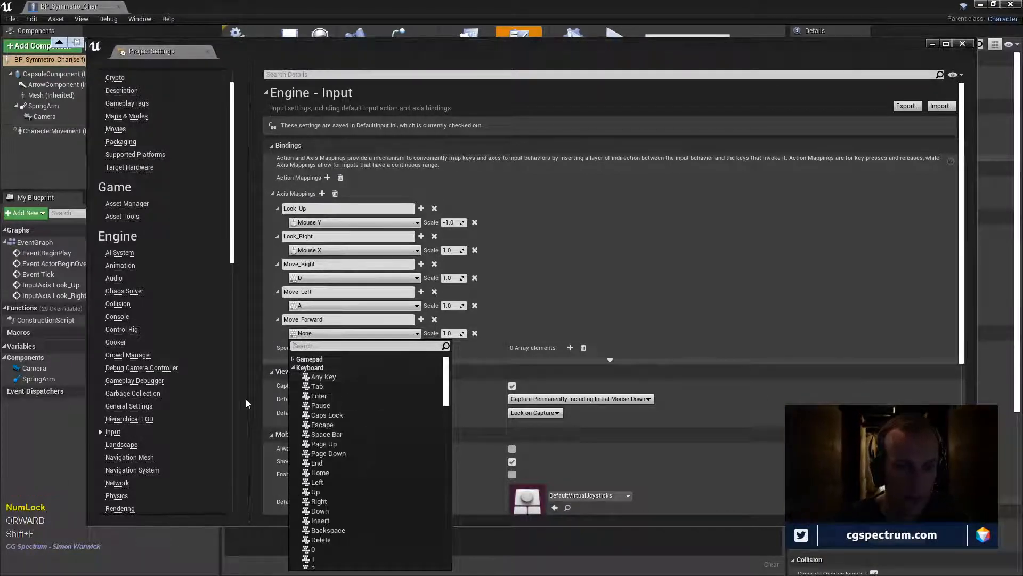
click(309, 368)
scroll(367, 440, down, 3)
scroll(366, 440, down, 1)
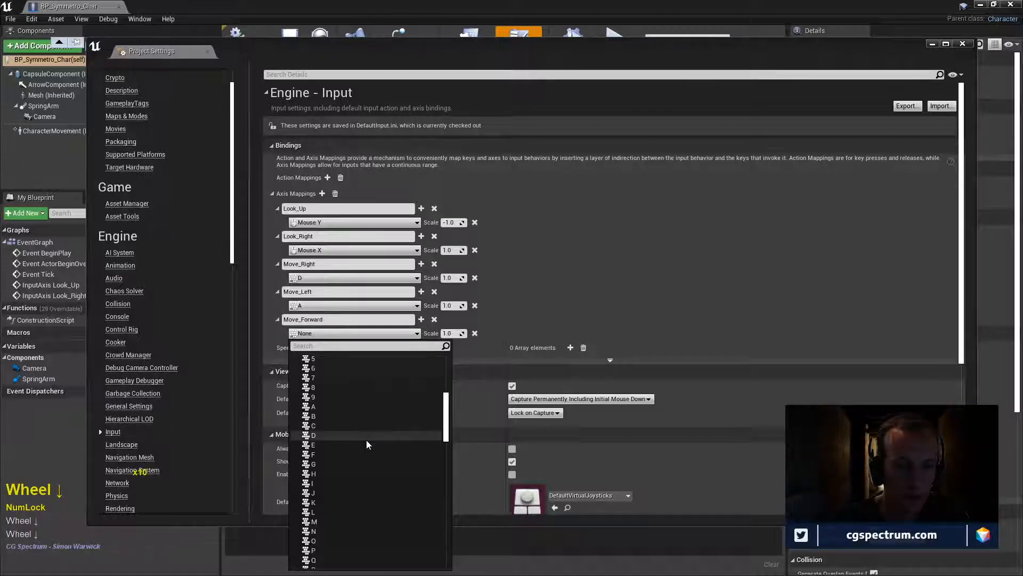
scroll(367, 440, down, 1)
scroll(371, 445, down, 1)
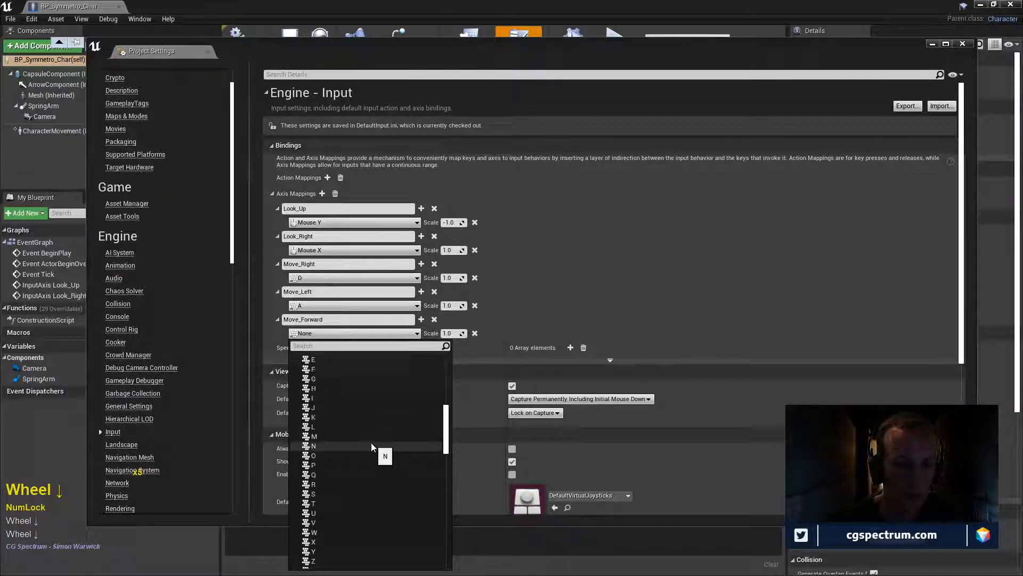
scroll(359, 446, down, 2)
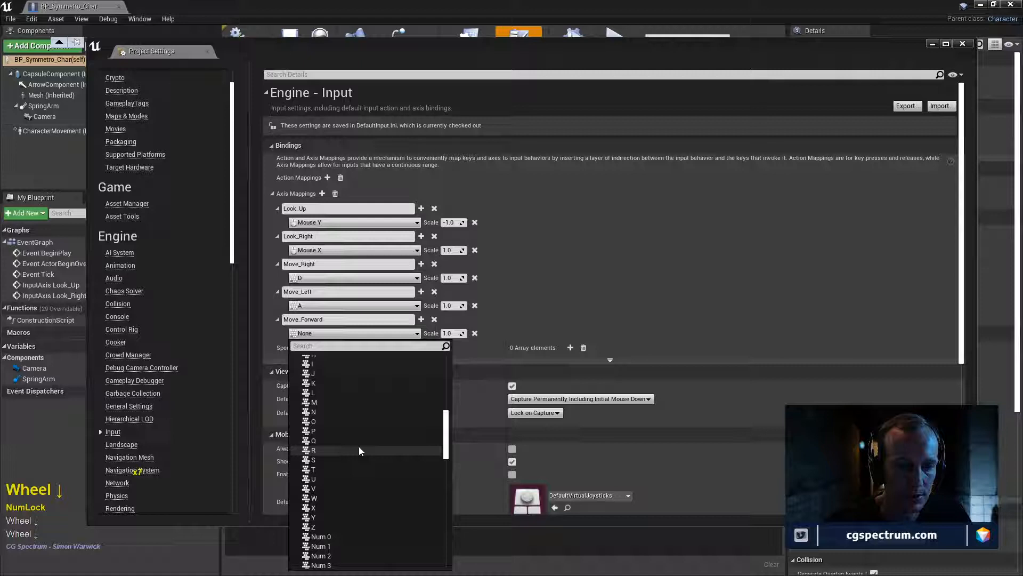
click(332, 494)
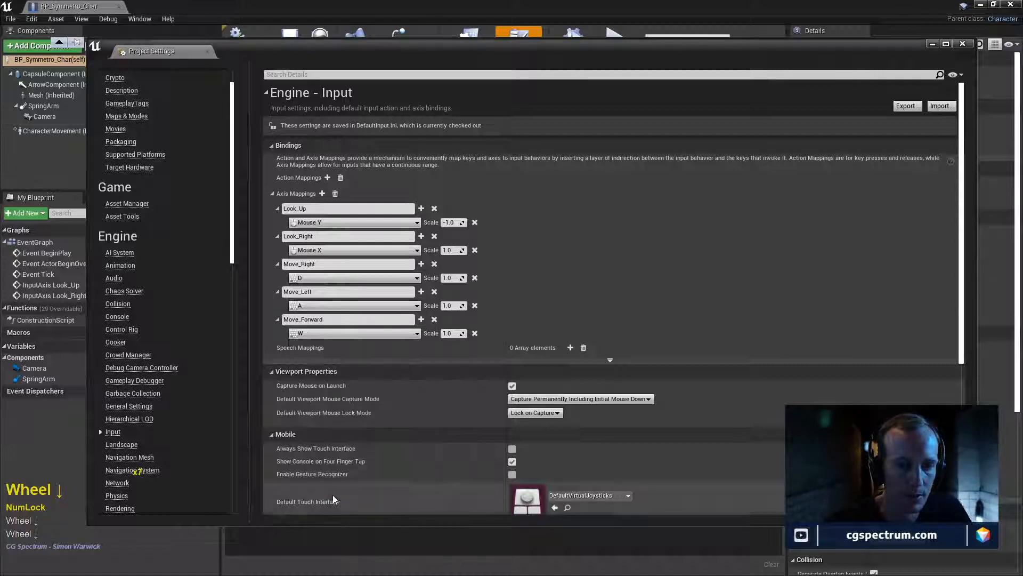
- Add another axis mapping to the input bindings and name it Move_Backward
click(322, 193)
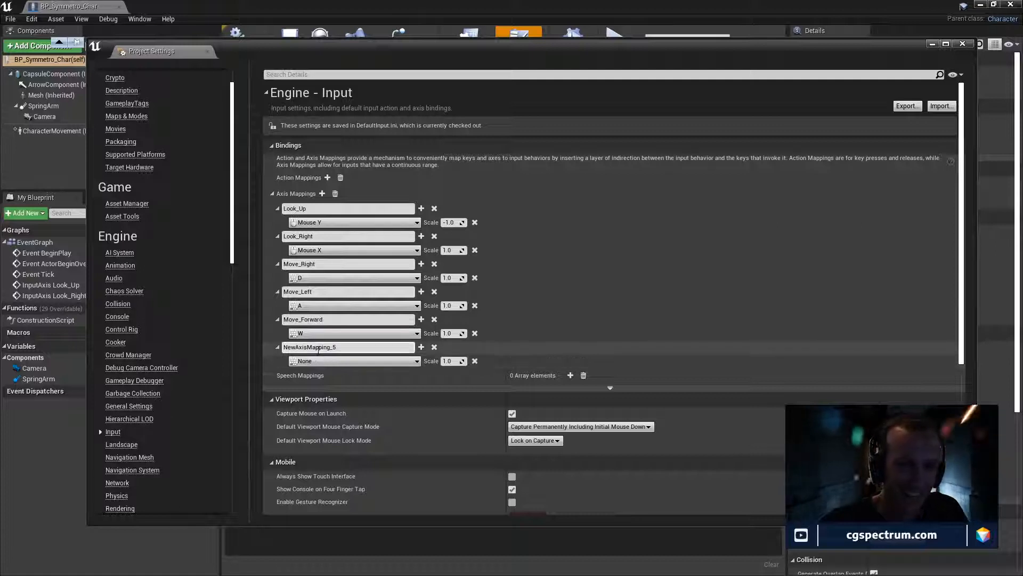
click(321, 348)
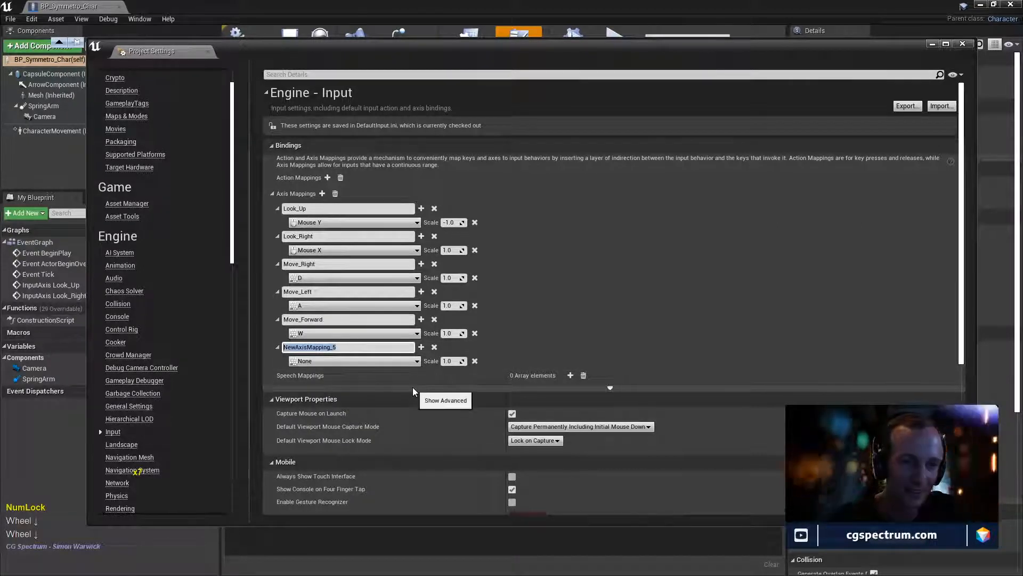
text(M)
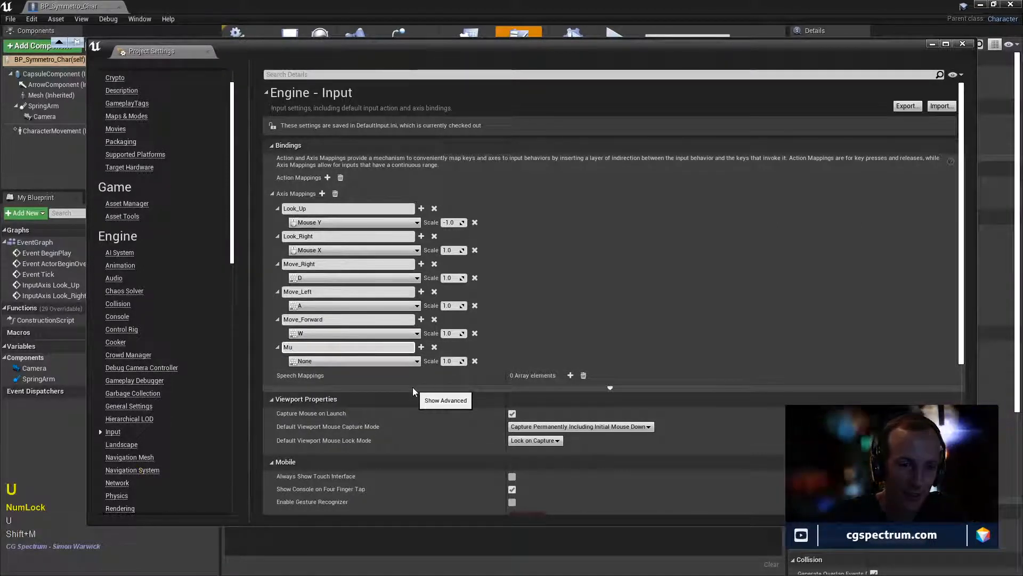
text(ove_)
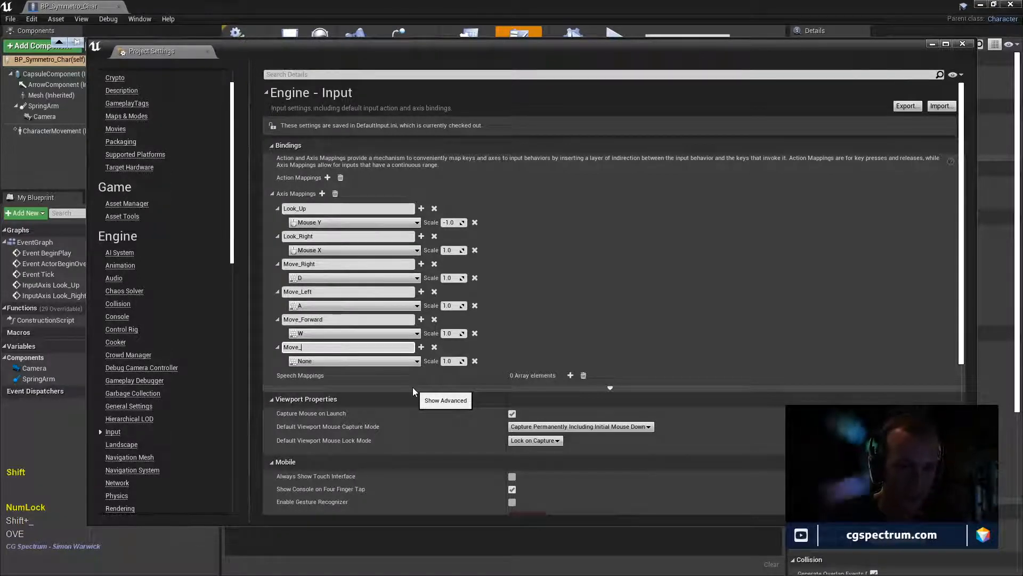
text(Back)
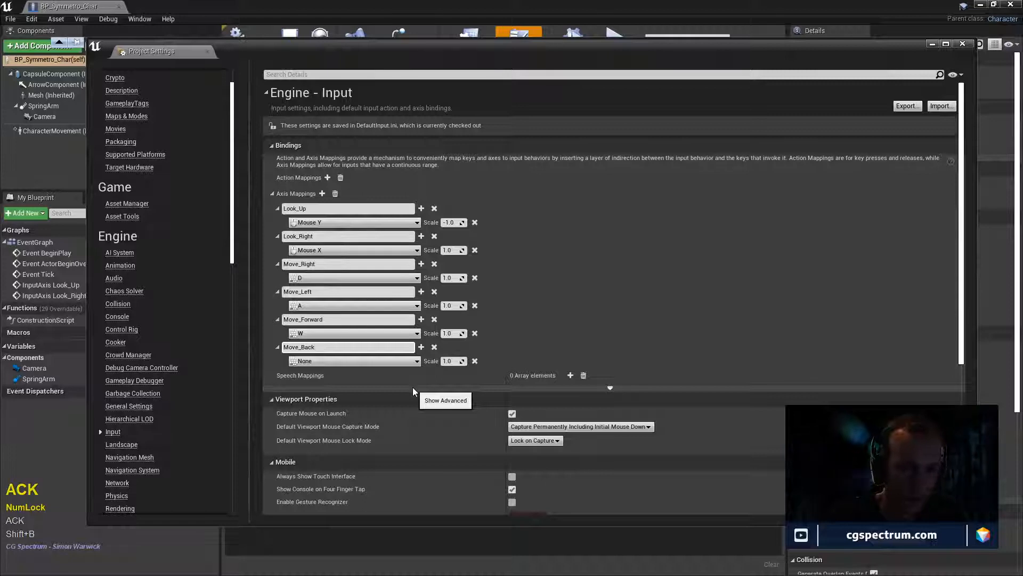
text(ward)
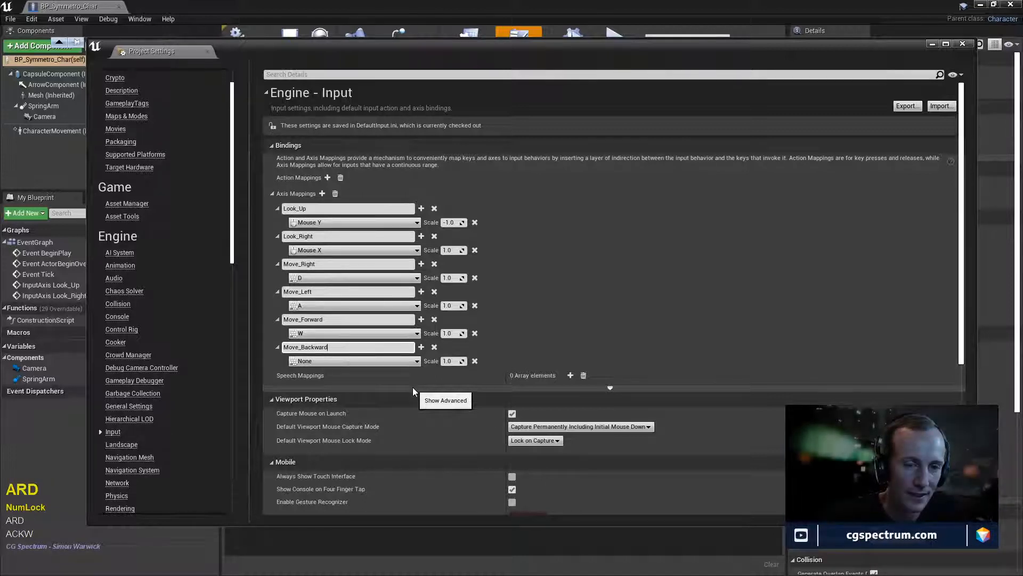
key(Return)
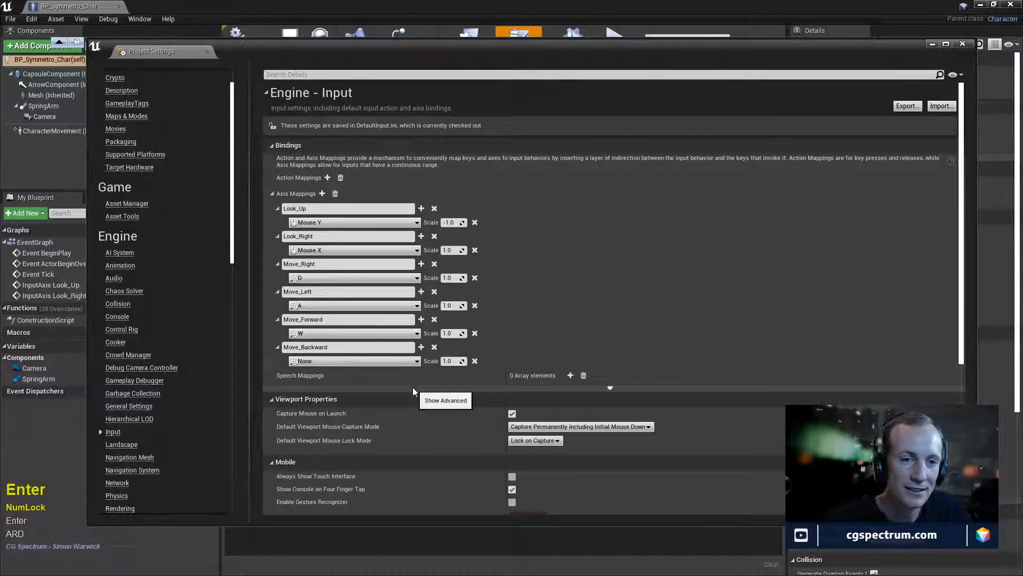
- Bind the Move_Backward axis mapping to the keyboard key S and close the project settings
click(404, 360)
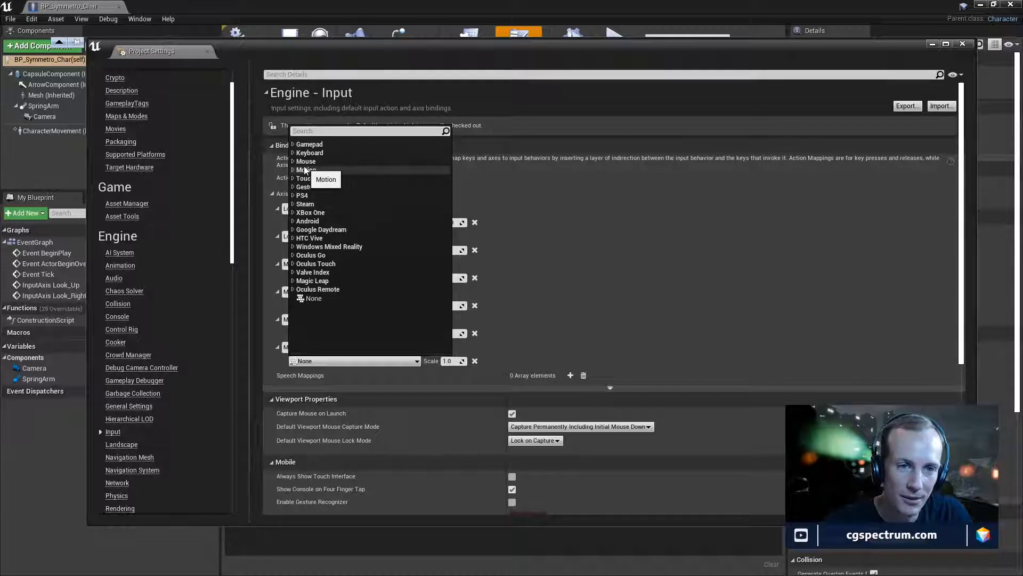
click(293, 153)
scroll(355, 278, down, 3)
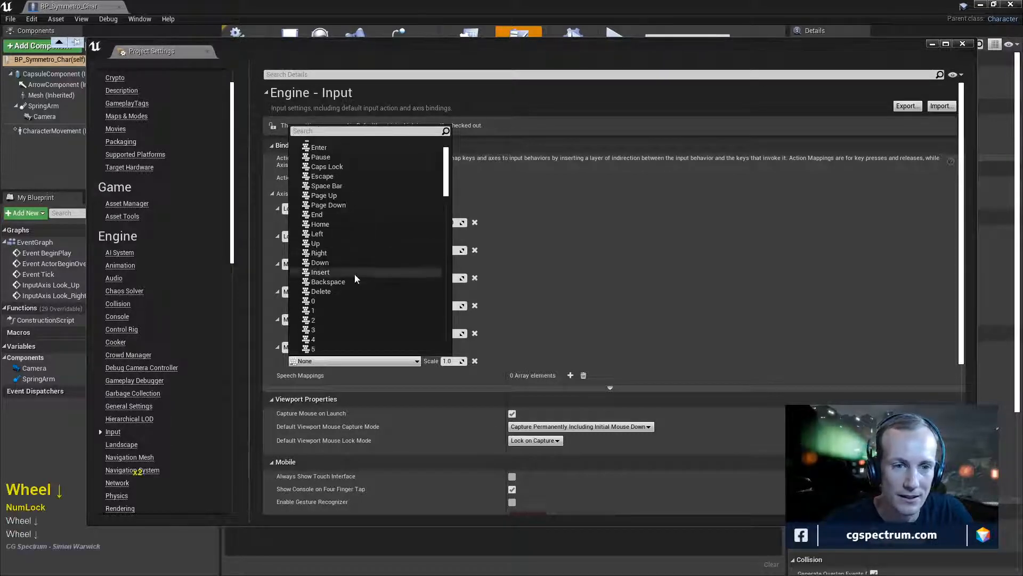
scroll(378, 268, down, 6)
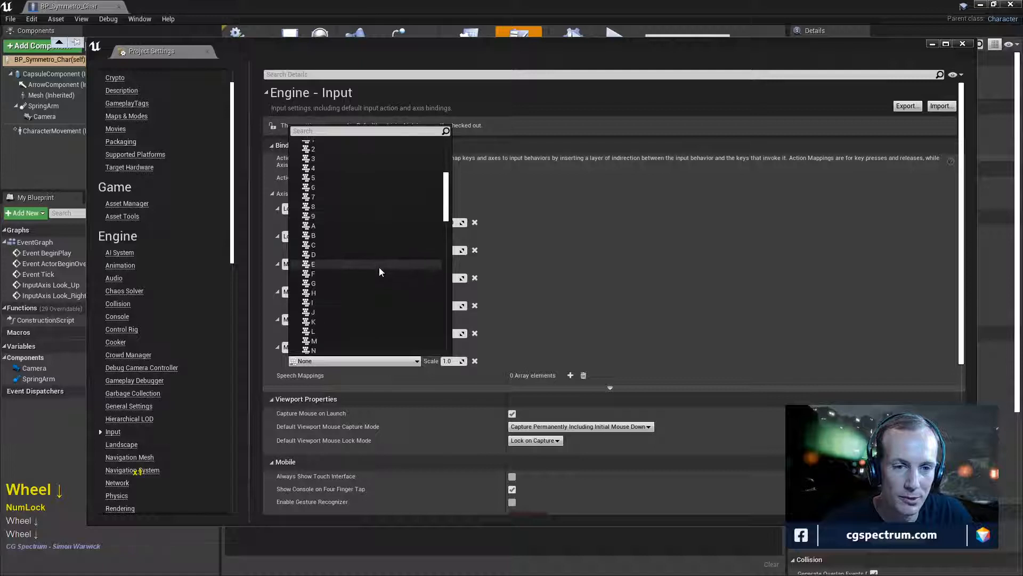
scroll(379, 270, down, 2)
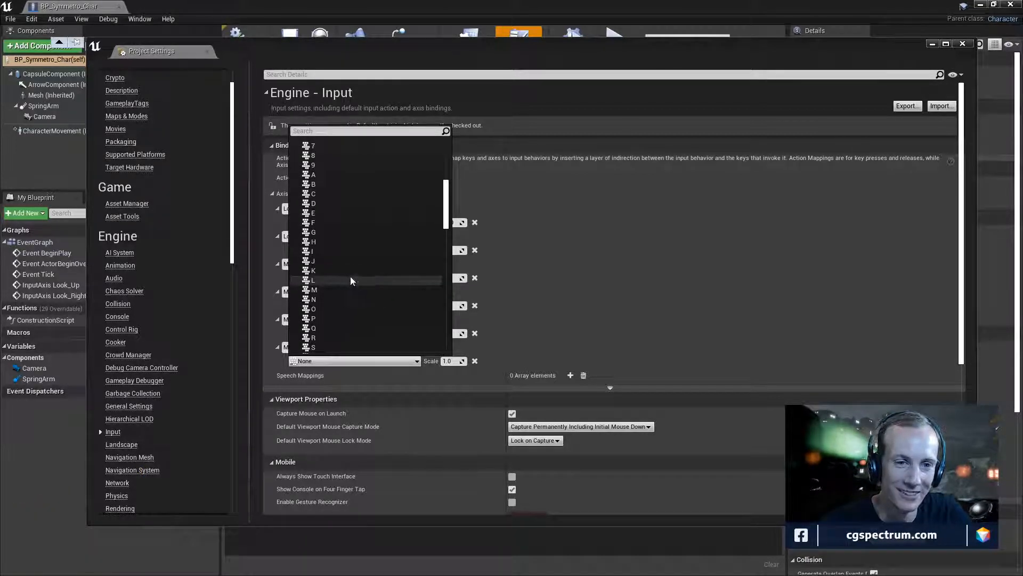
scroll(351, 280, down, 3)
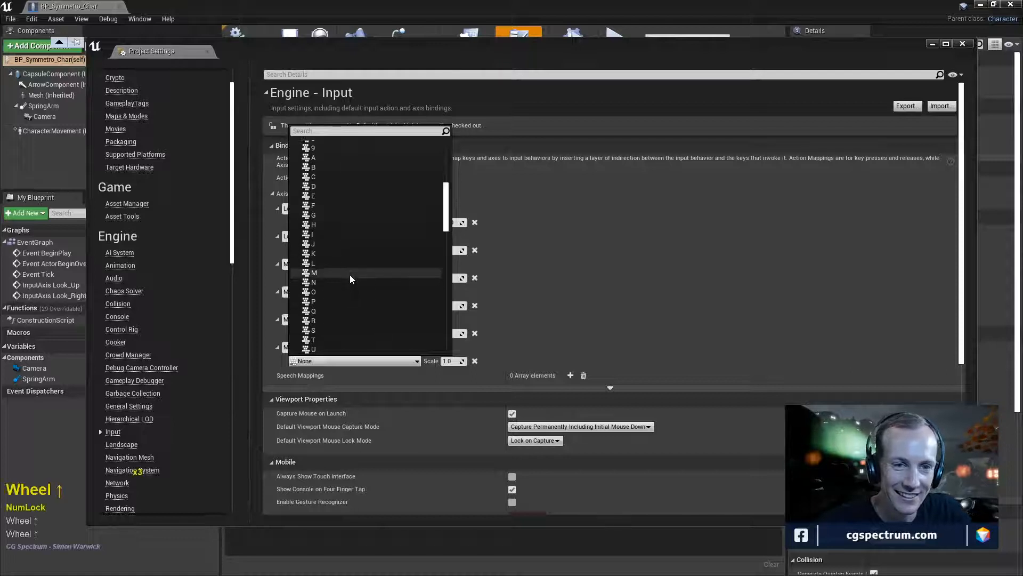
scroll(367, 248, up, 3)
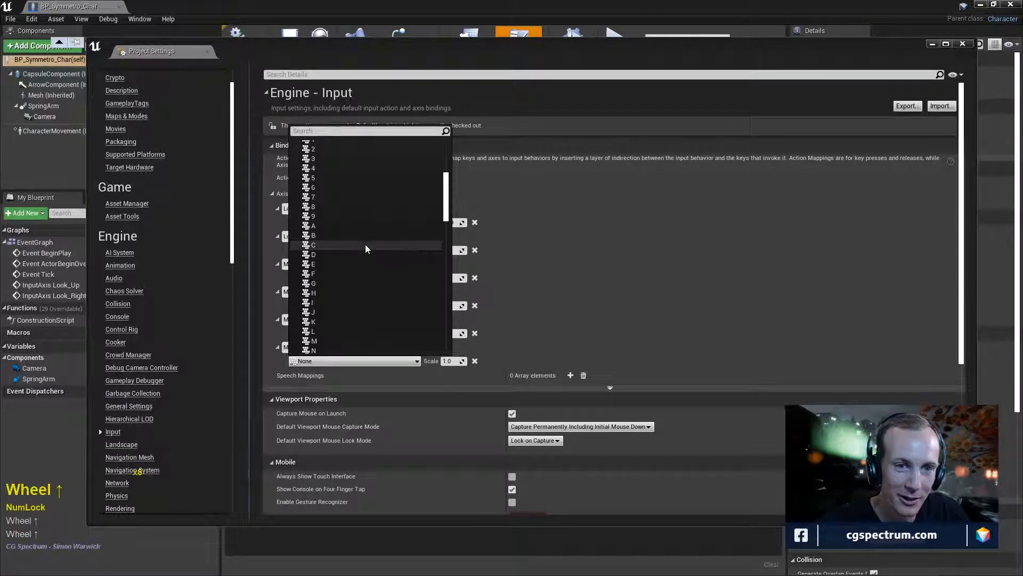
scroll(365, 248, down, 5)
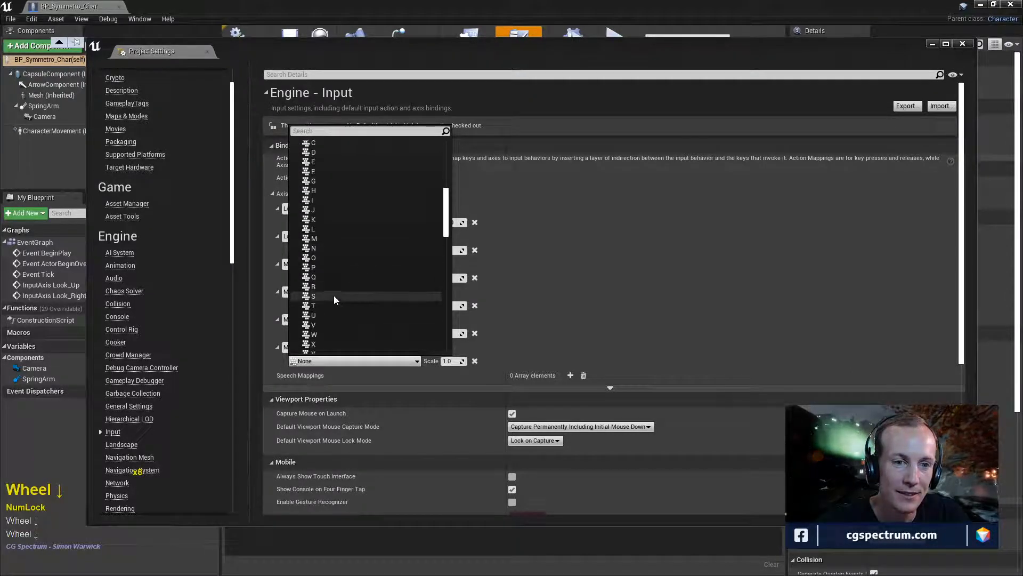
click(334, 296)
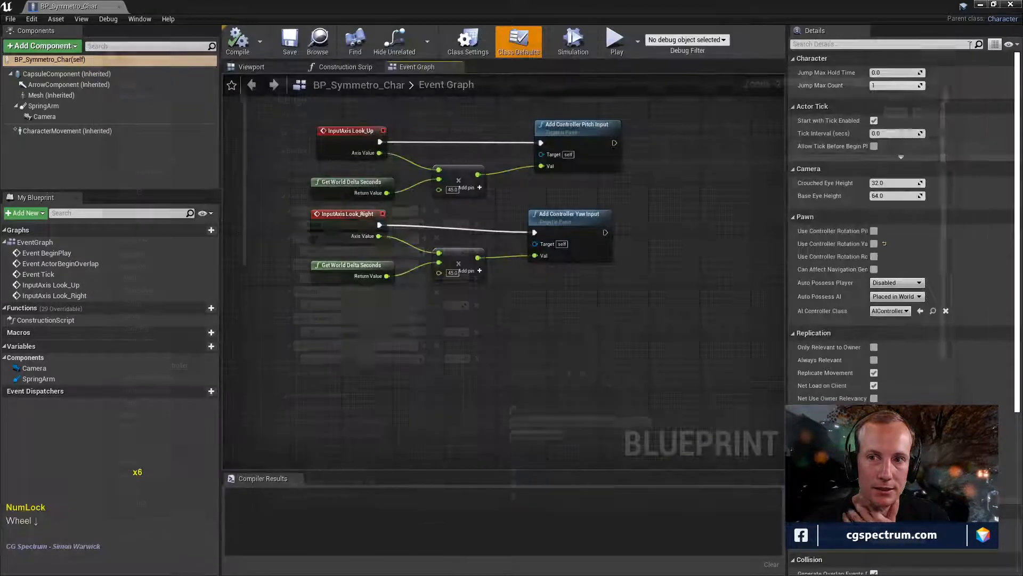
click(968, 45)
- Switch to the third-person template project and examine the movement input nodes in the ThirdPersonCharacter event graph
right_drag(629, 256, 693, 285)
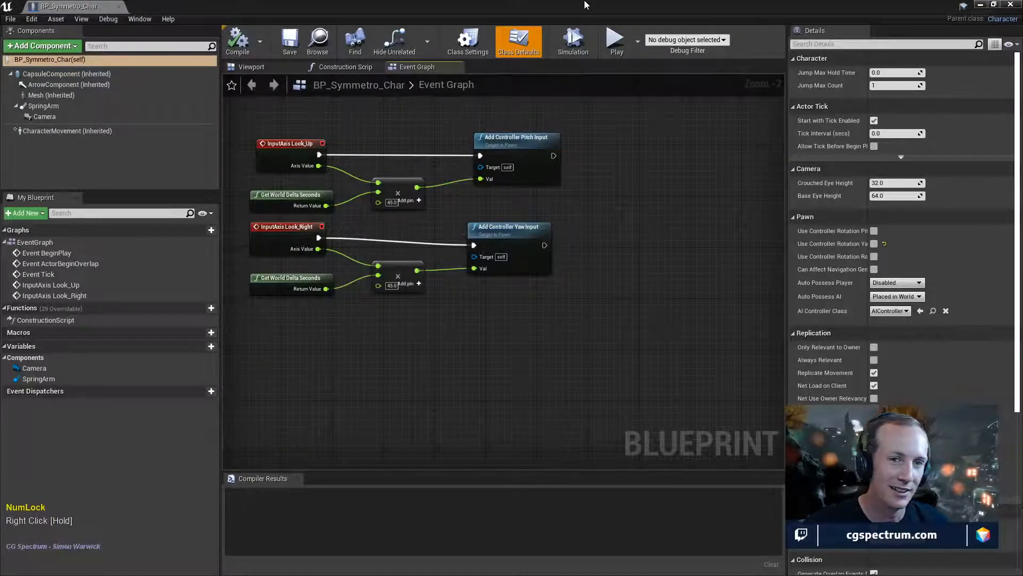
drag(494, 5, 476, 30)
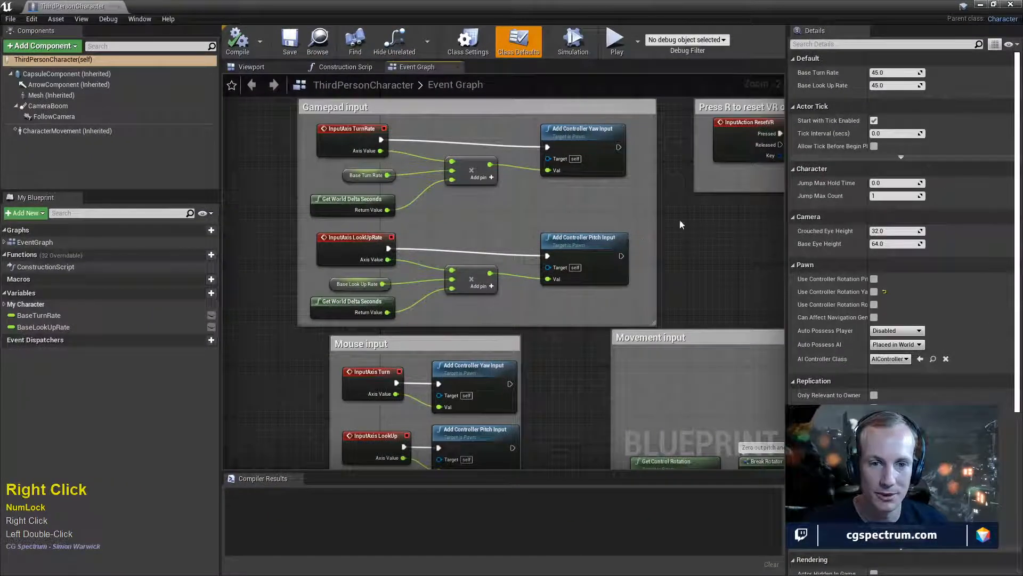
scroll(578, 172, down, 2)
right_drag(679, 219, 600, 139)
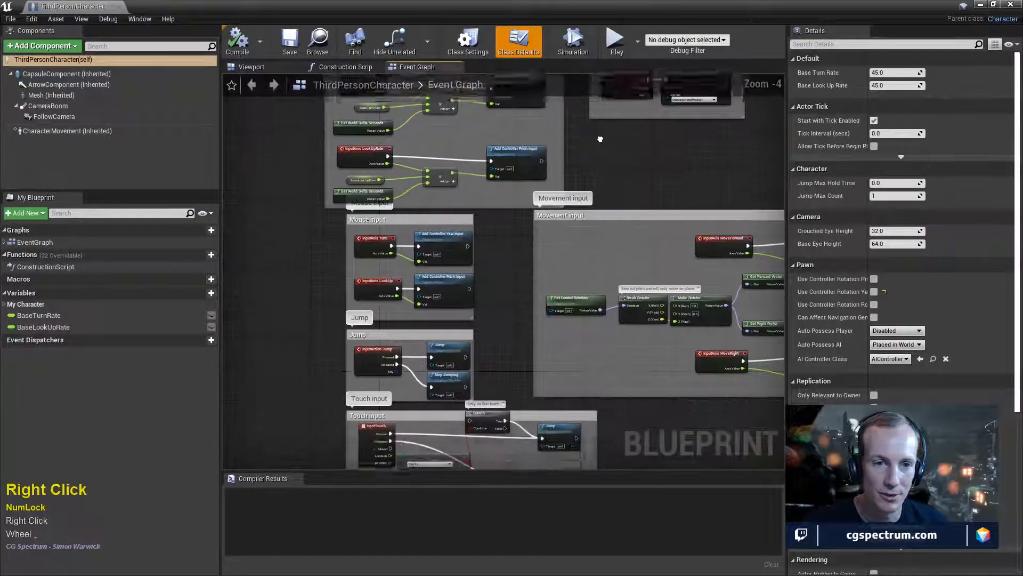
scroll(514, 248, up, 2)
right_drag(514, 248, 557, 300)
right_drag(683, 130, 507, 255)
right_drag(660, 292, 507, 25)
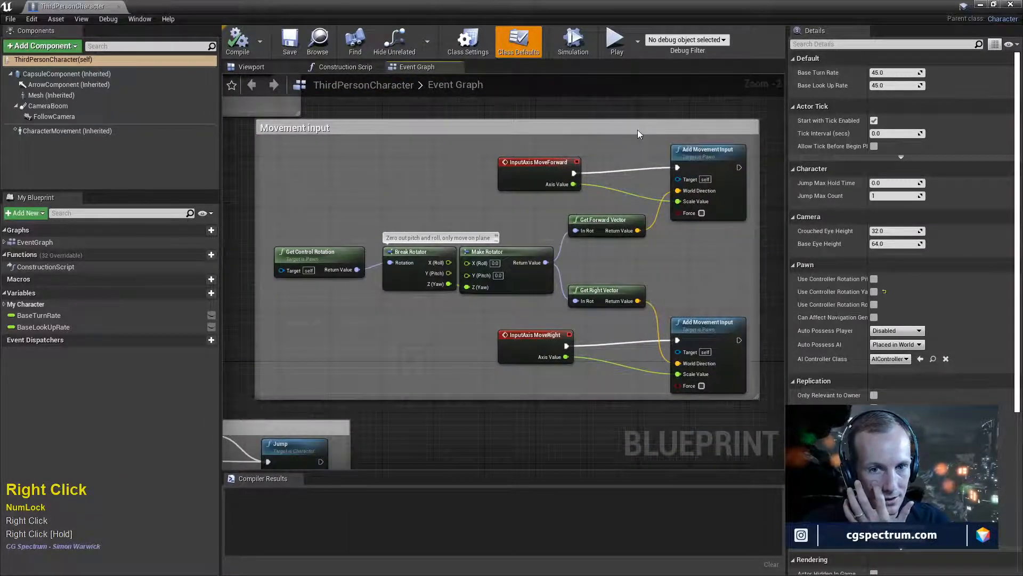
right_drag(638, 129, 585, 150)
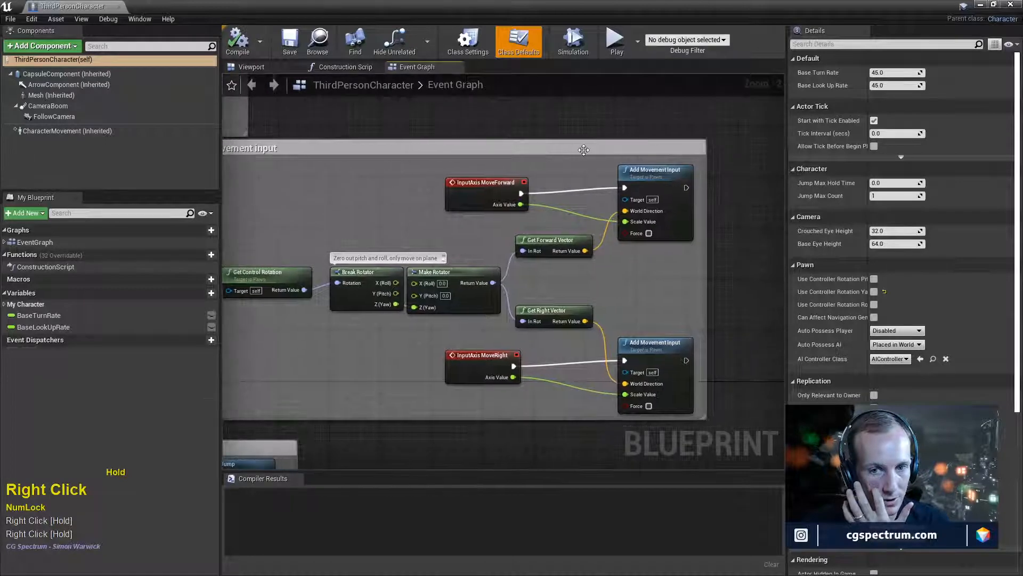
right_drag(436, 439, 606, 375)
scroll(588, 310, down, 4)
- Open the template project's input settings and examine the keys and scales assigned to its MoveForward axis mapping
click(31, 19)
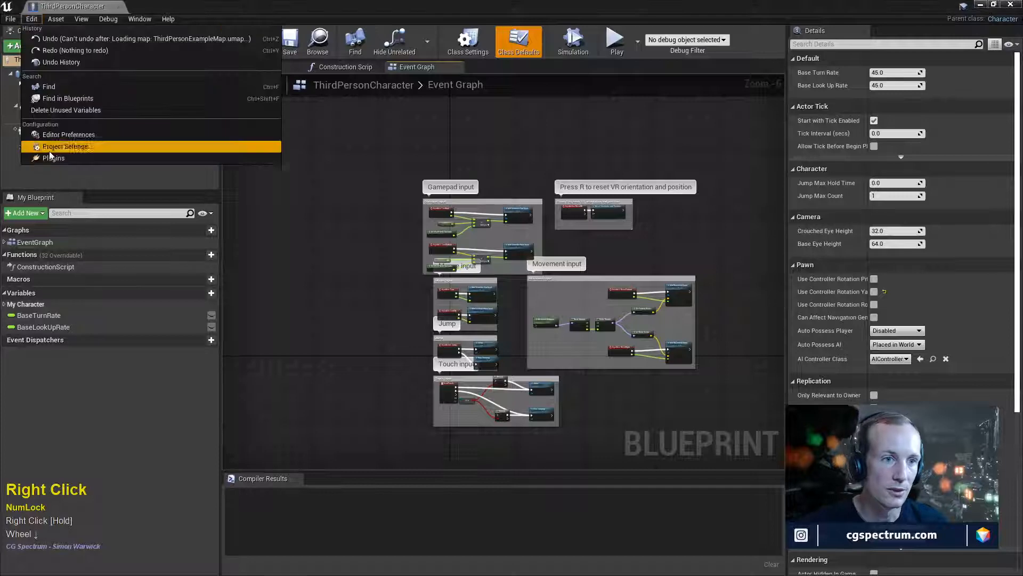
mouse_move(11, 16)
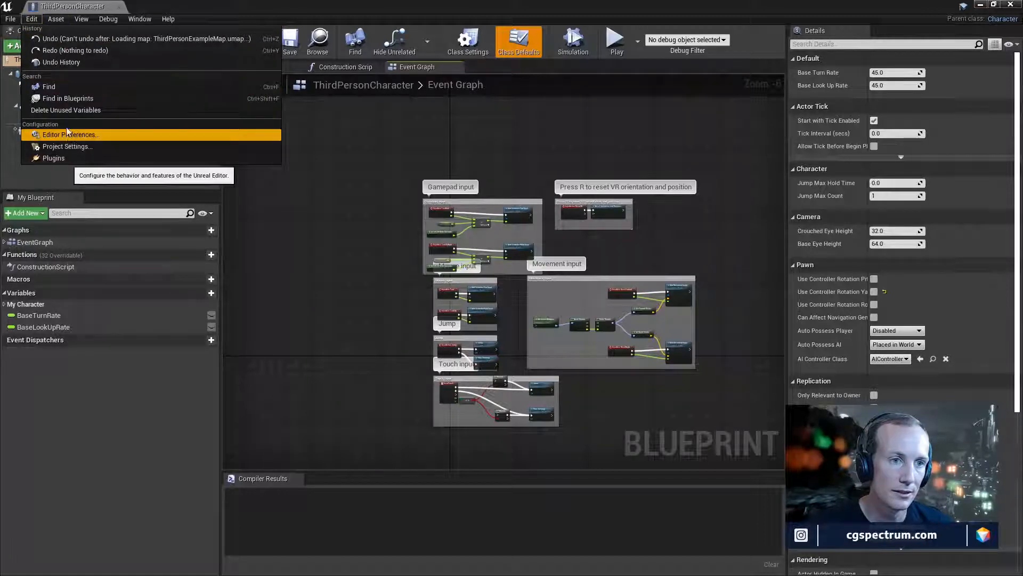
click(50, 143)
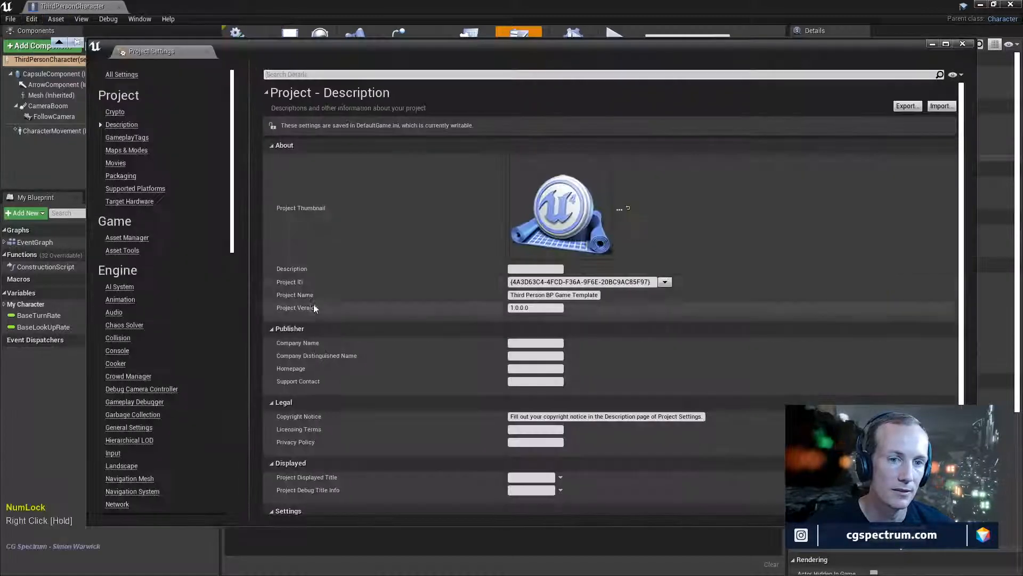
scroll(143, 360, down, 3)
scroll(143, 360, down, 1)
click(113, 368)
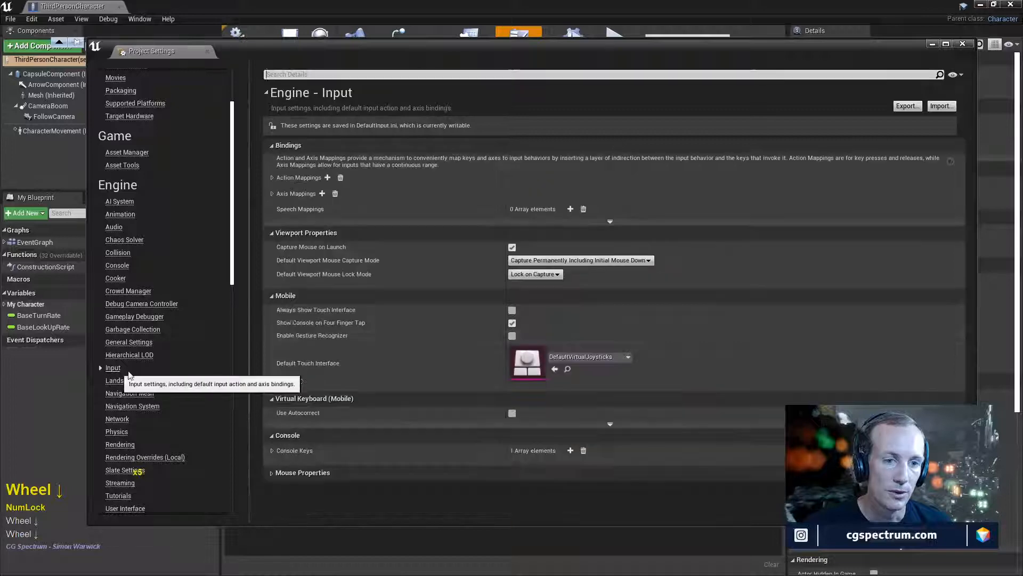
click(272, 194)
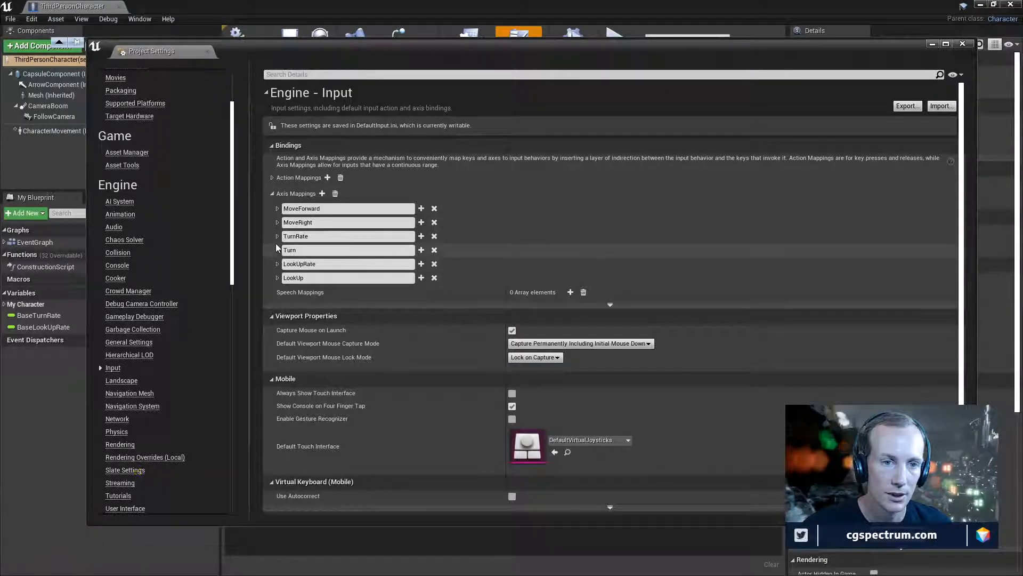
click(277, 208)
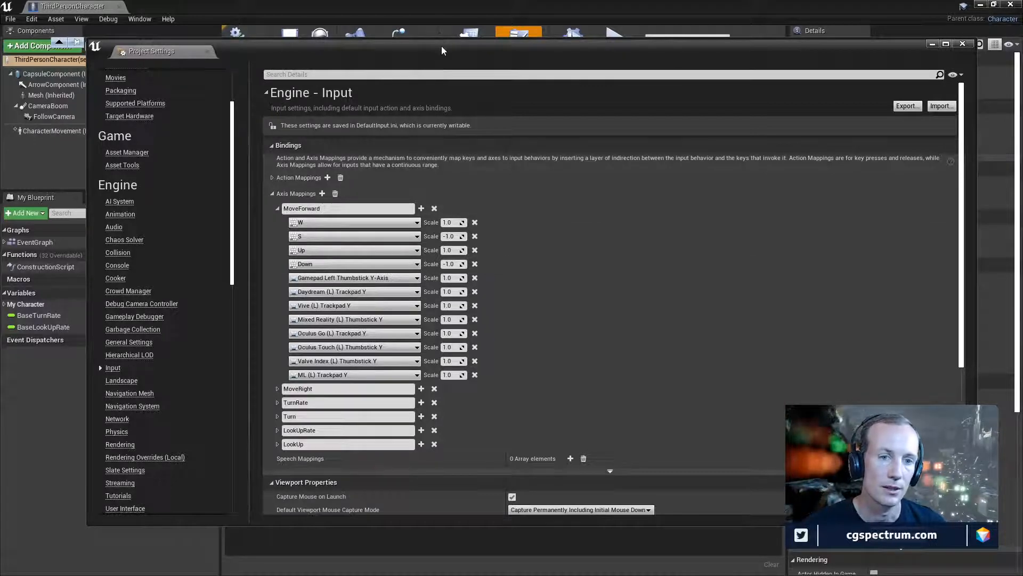
drag(441, 47, 0, 235)
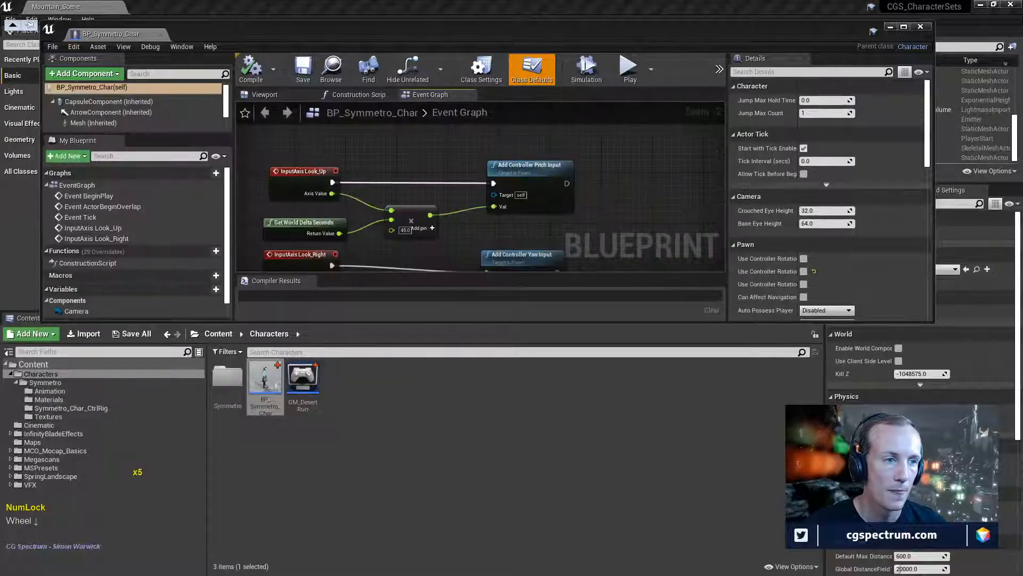
- Return to the CGS_CharacterSets project, reopen its input settings and remove the Move_Backward axis mapping
click(382, 434)
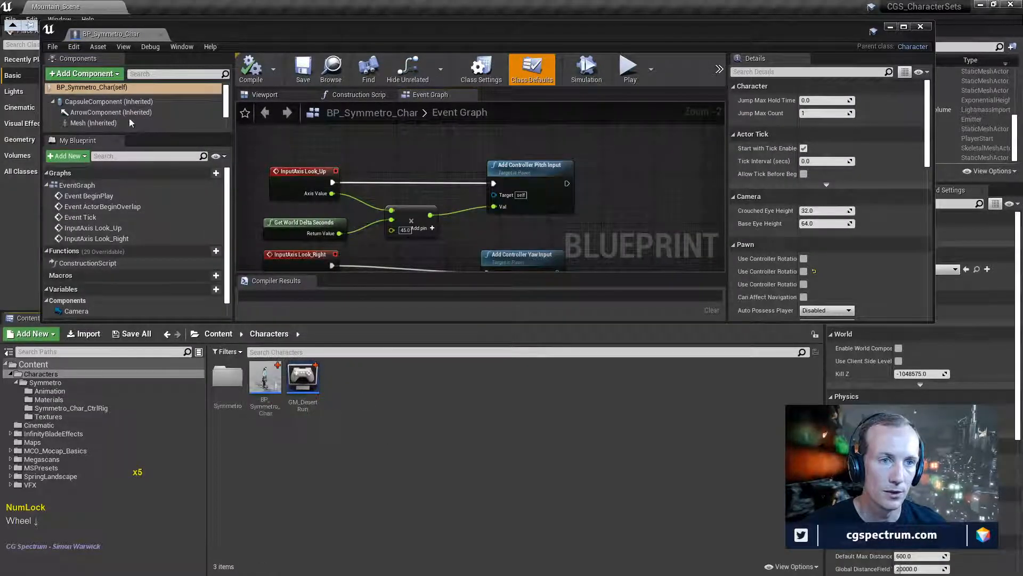
drag(197, 38, 213, 47)
click(32, 19)
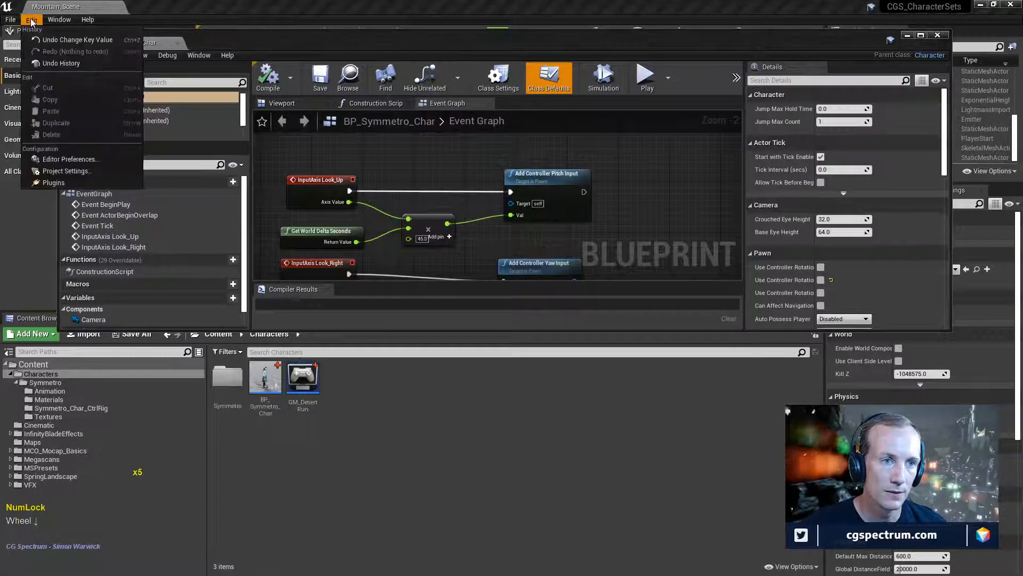
click(67, 170)
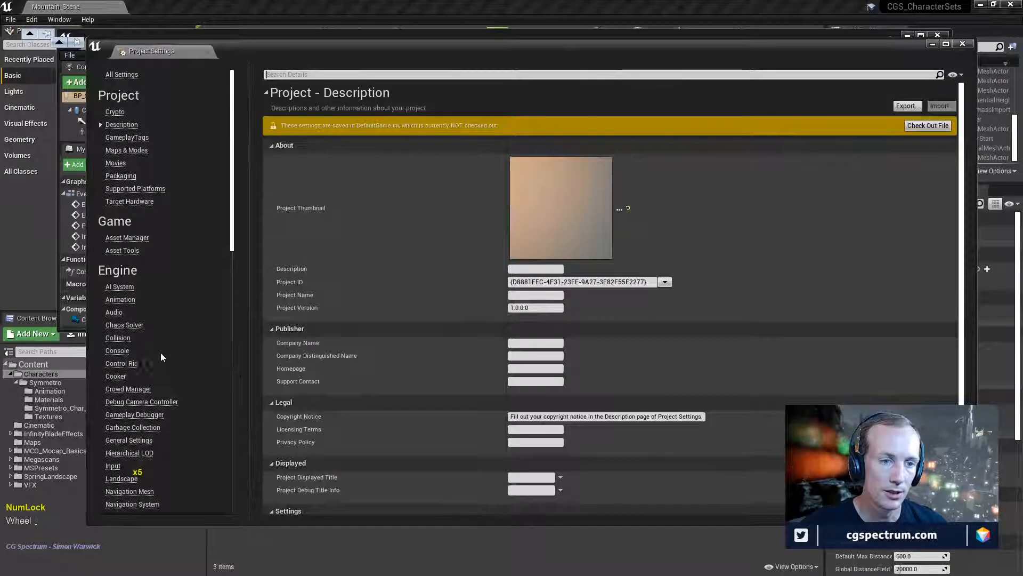
scroll(161, 353, down, 3)
click(113, 397)
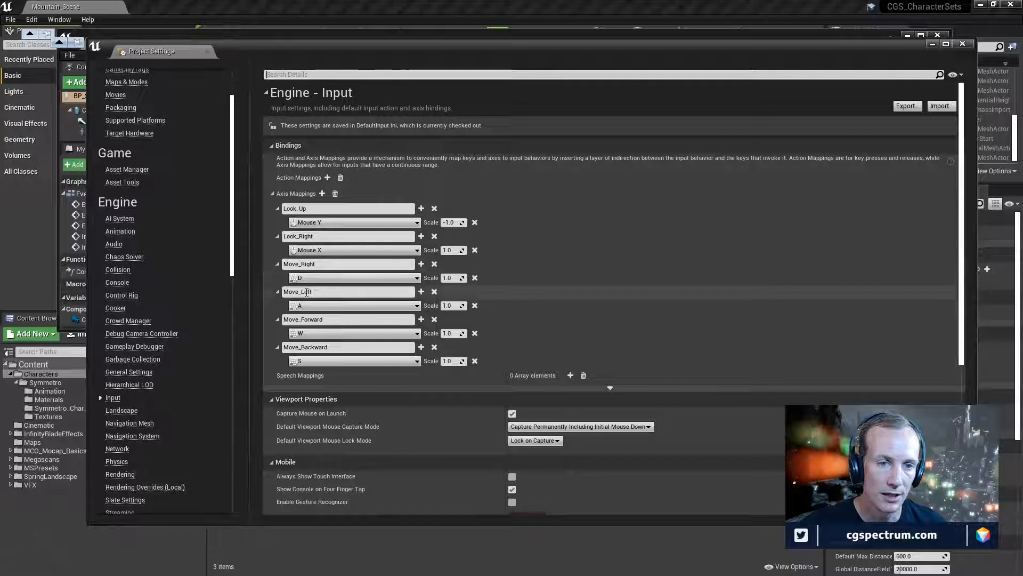
click(438, 347)
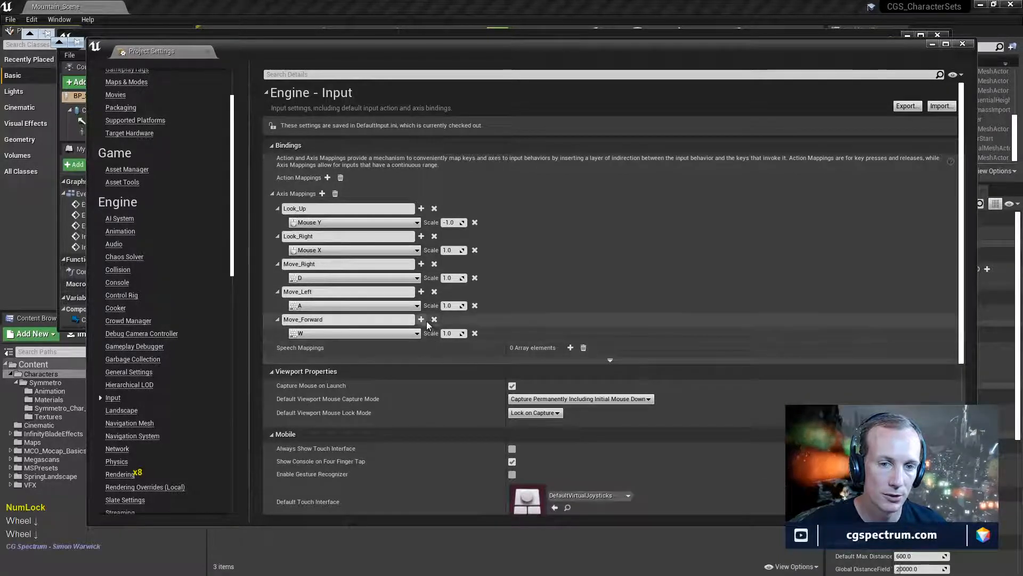
- Add the keyboard key S as a second binding of the Move_Forward axis mapping with a scale of -1.0
click(422, 320)
click(405, 349)
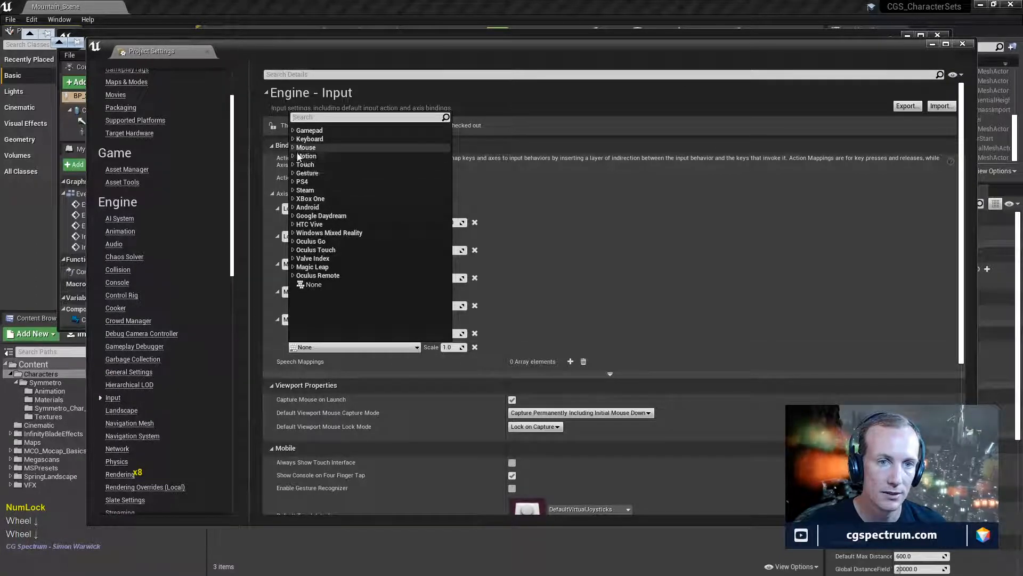
click(309, 138)
scroll(334, 245, down, 4)
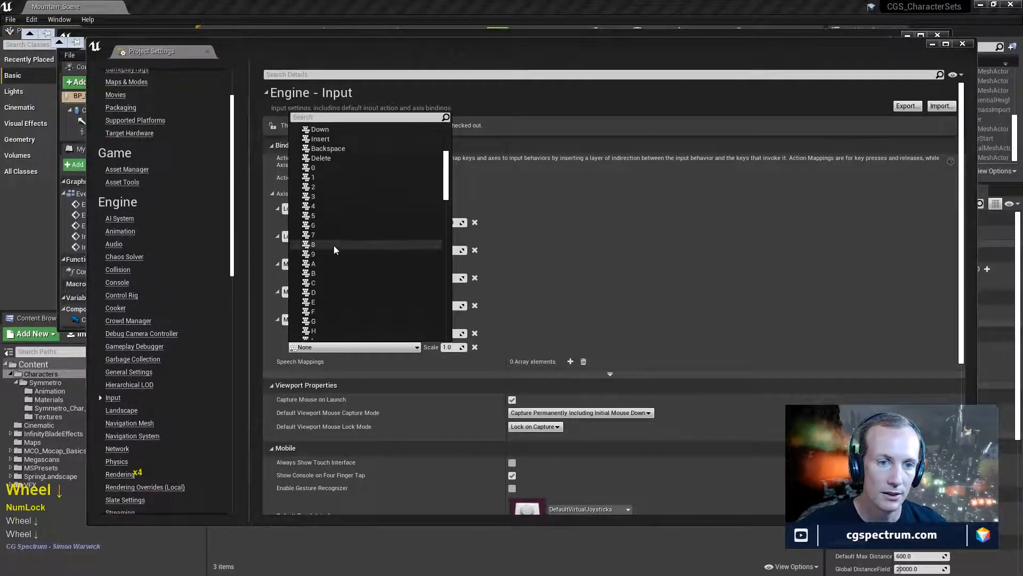
scroll(334, 246, down, 5)
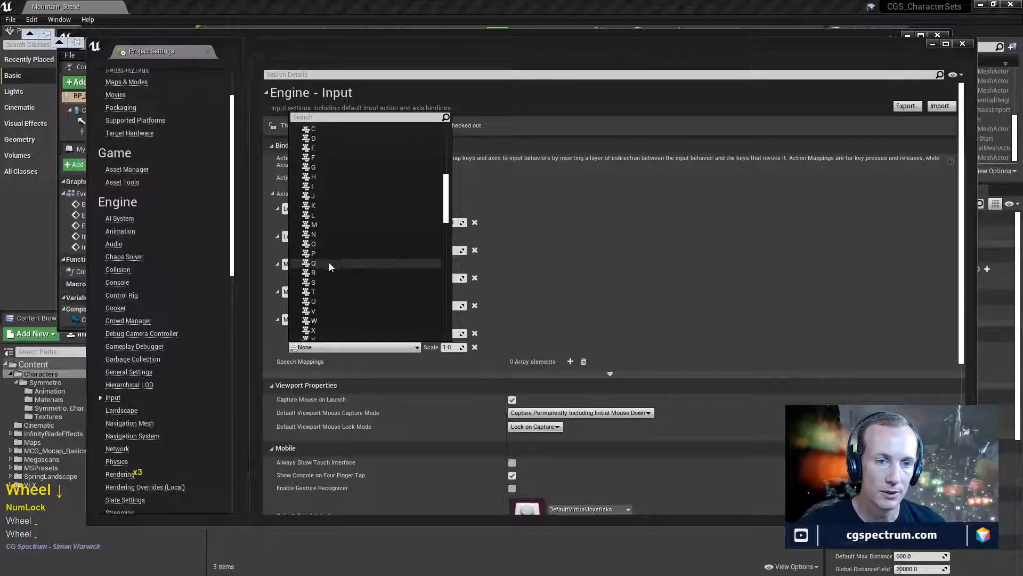
scroll(328, 262, down, 1)
click(328, 263)
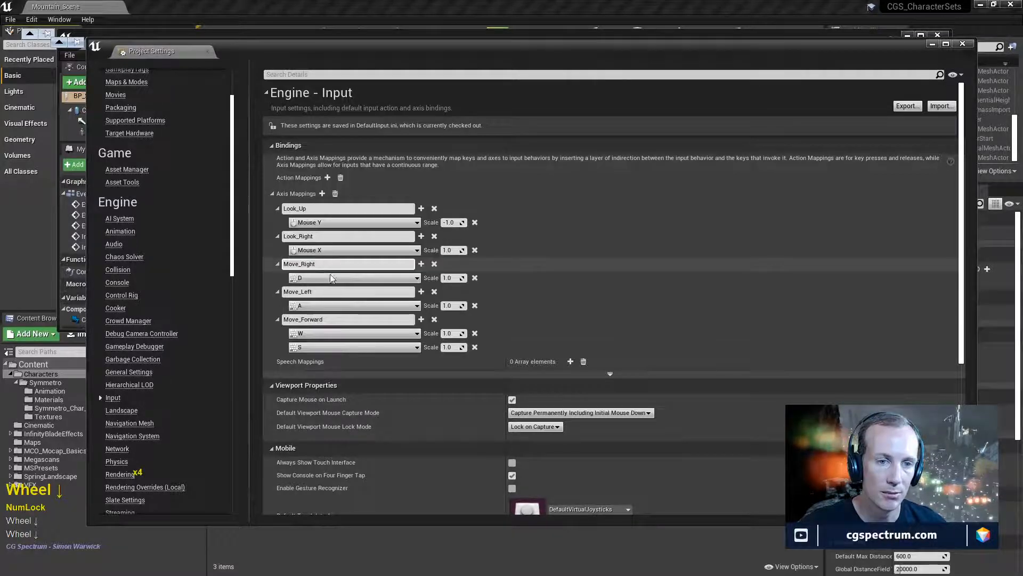
click(453, 347)
text(-1.0)
key(KP_Enter)
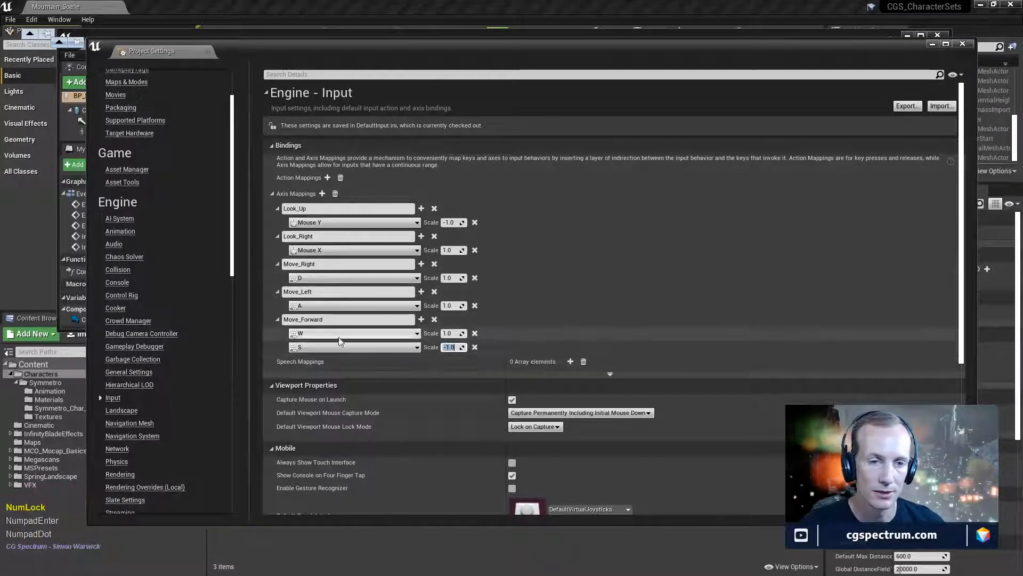
- Remove the Move_Left axis mapping from the input bindings
click(421, 291)
key(Num_Lock)
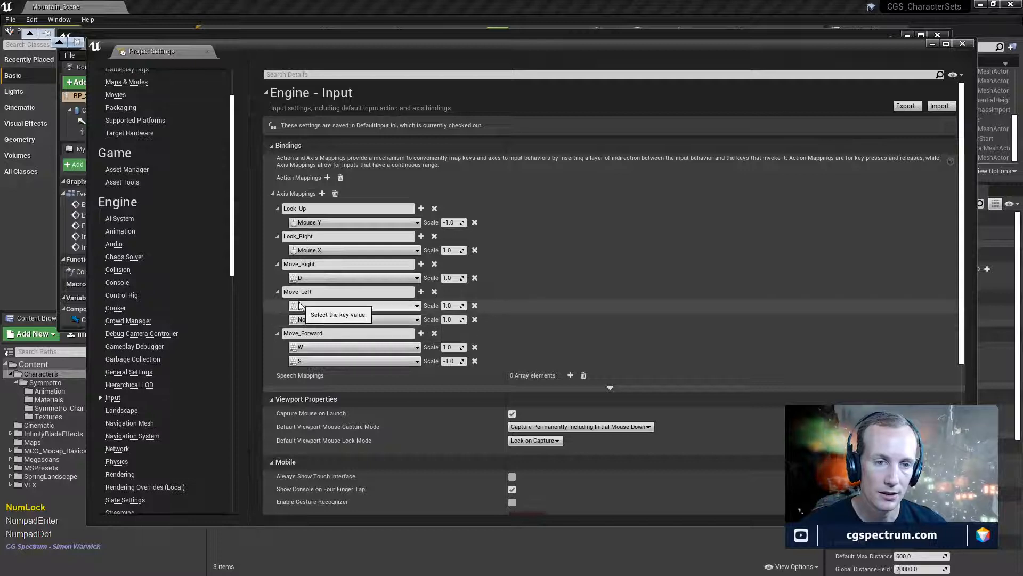
click(434, 292)
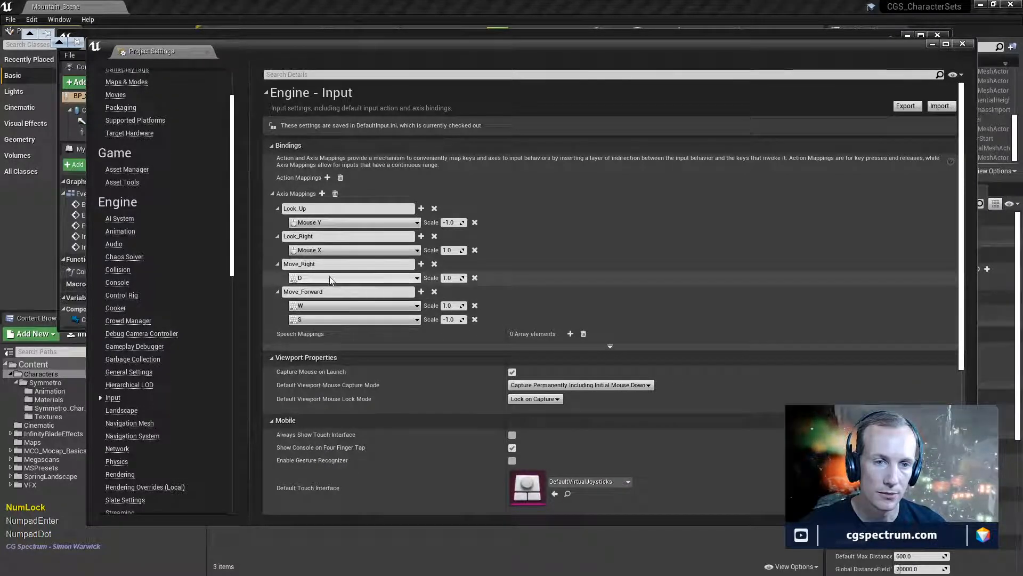
- Add the keyboard key A as a second binding of the Move_Right axis mapping with a scale of -1.0
click(421, 264)
click(346, 291)
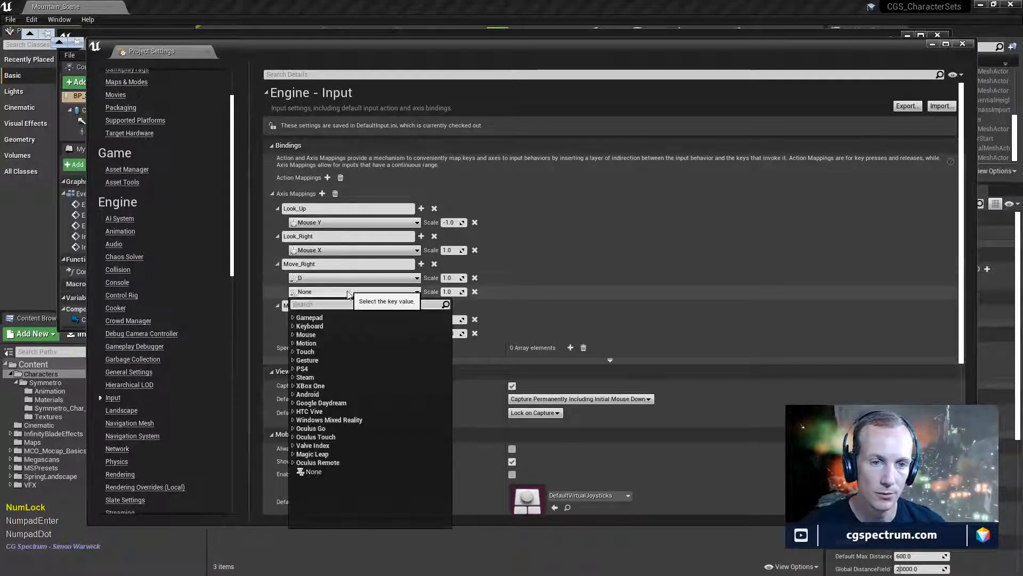
click(293, 326)
scroll(319, 415, down, 6)
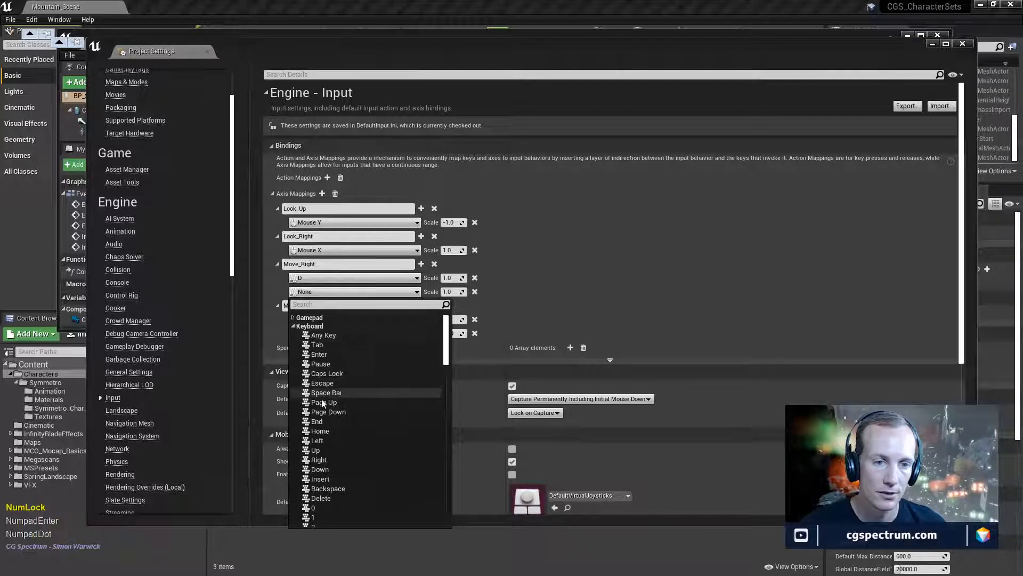
scroll(319, 414, down, 5)
scroll(319, 417, up, 2)
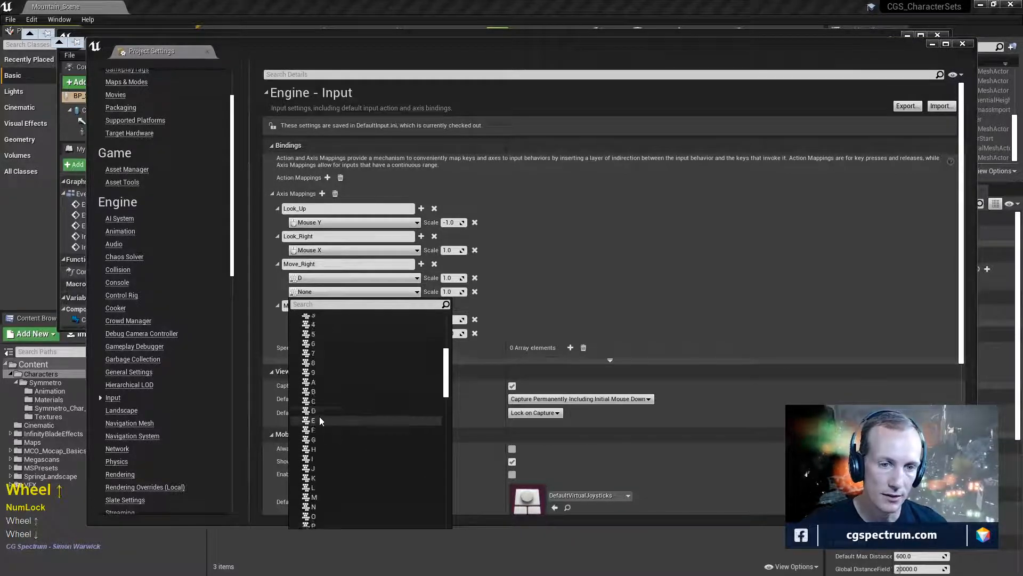
click(314, 399)
click(454, 293)
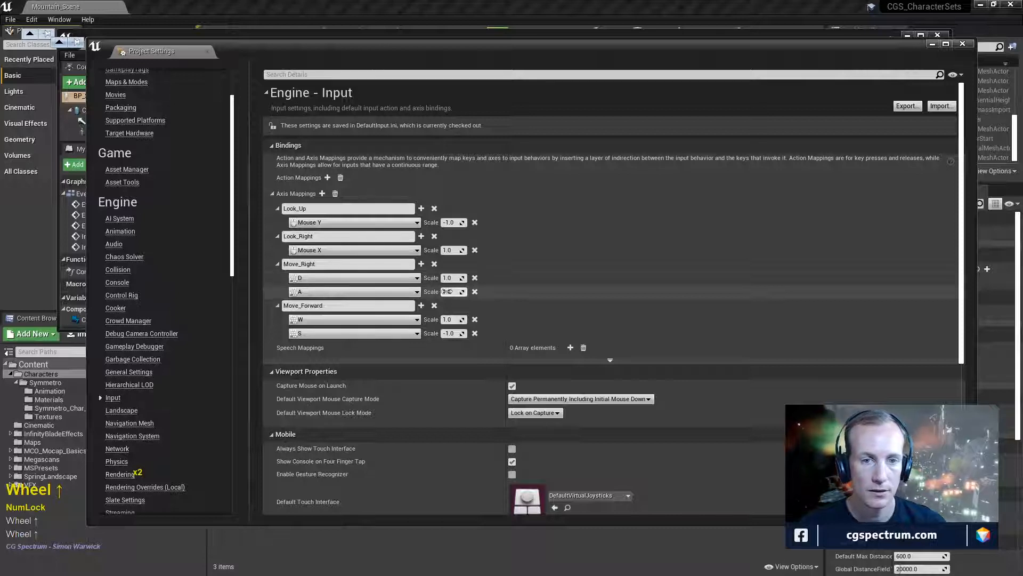
text(-1)
key(KP_Enter)
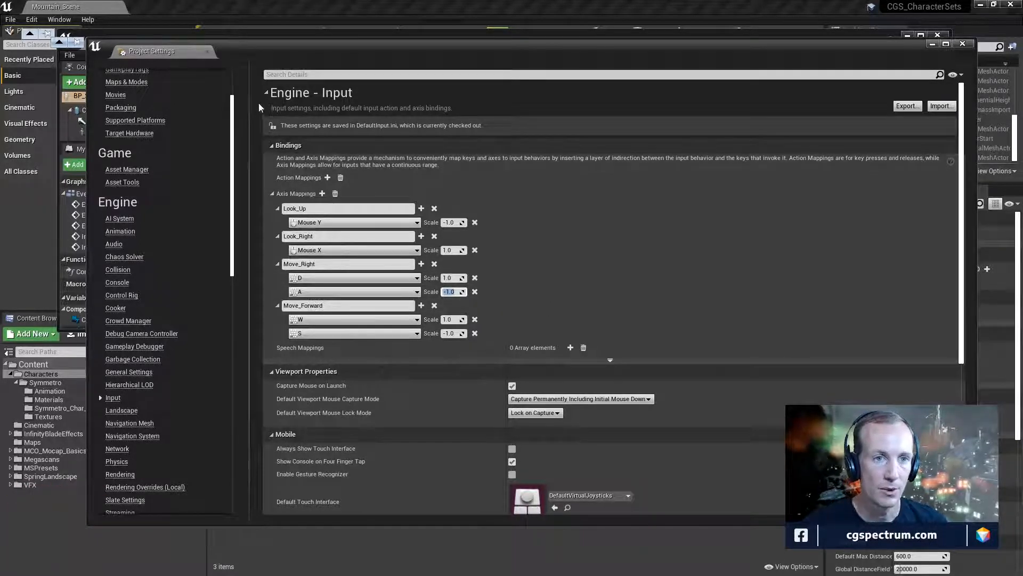
- Close the project settings and examine the movement input nodes in the ThirdPersonCharacter blueprint's event graph
click(959, 44)
double_click(661, 41)
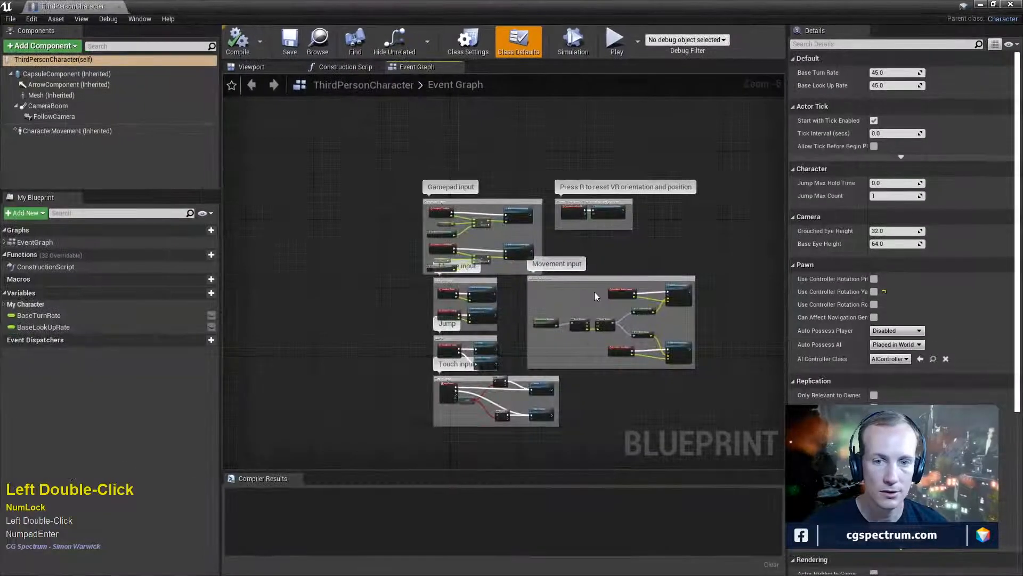
scroll(510, 223, up, 6)
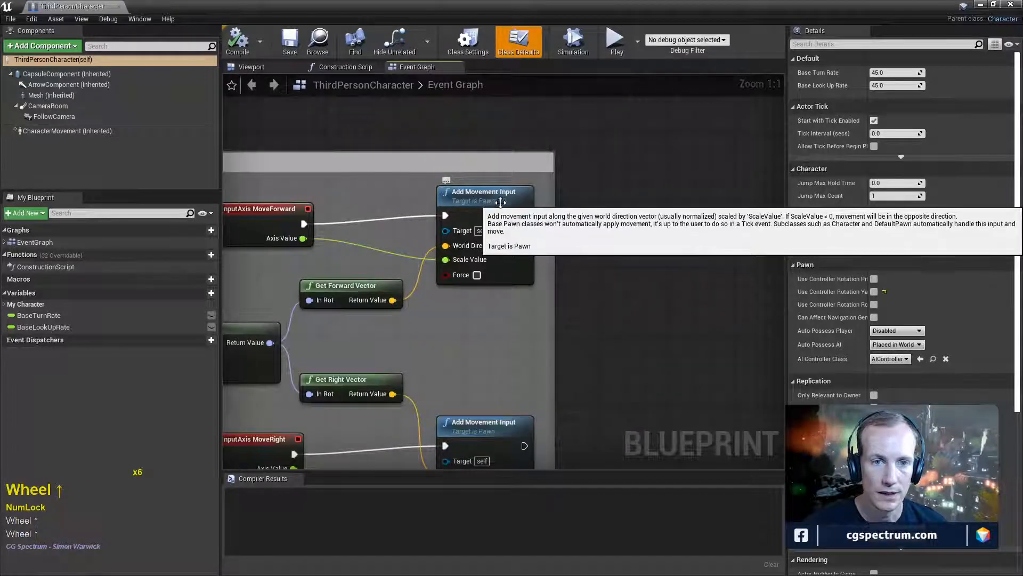
right_drag(554, 320, 539, 216)
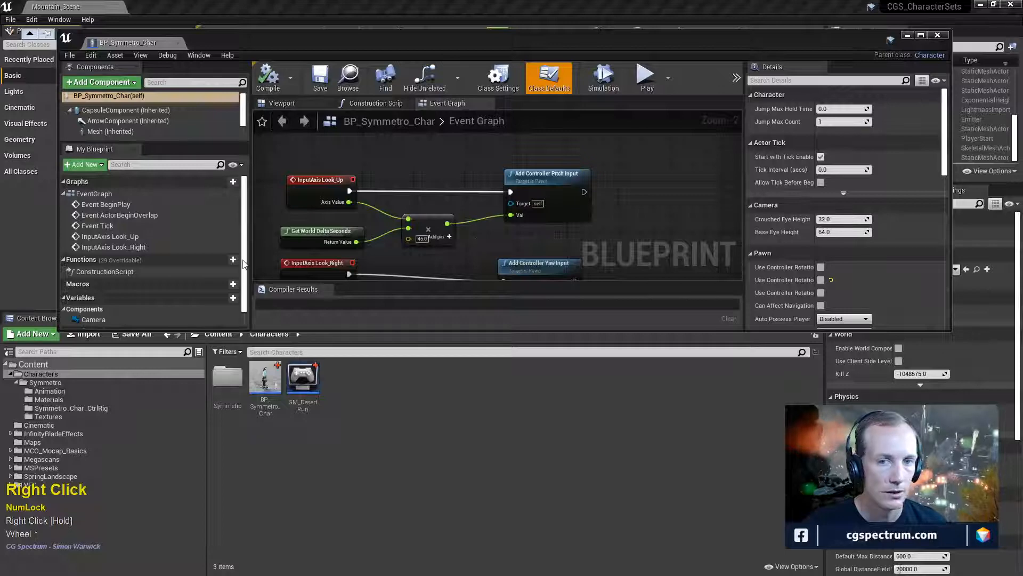
- Return to BP_Symmetro_Char's event graph and search the available nodes for "movement" in the empty area below the Look_Right nodes
double_click(568, 41)
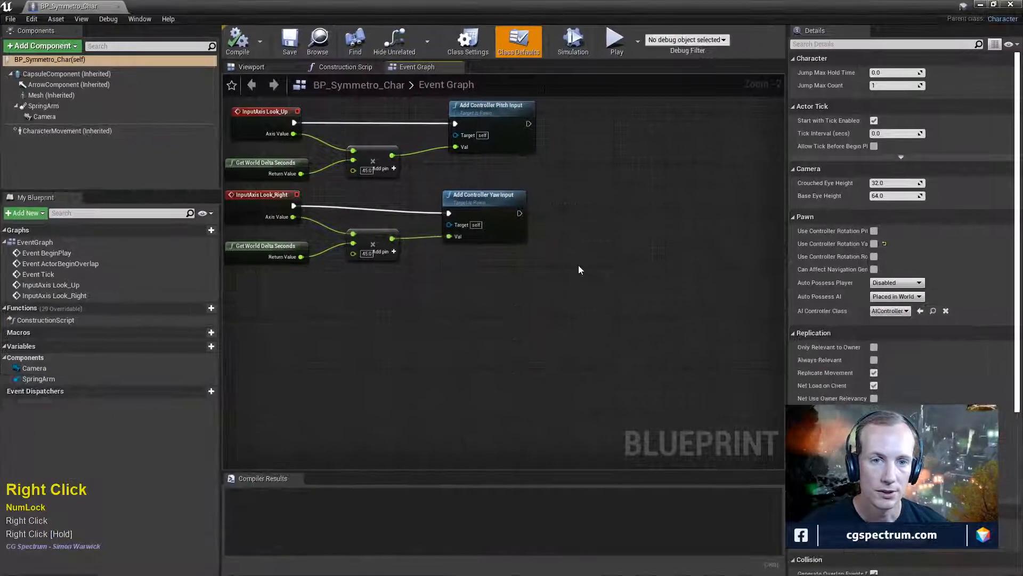
right_drag(578, 264, 535, 323)
right_click(515, 353)
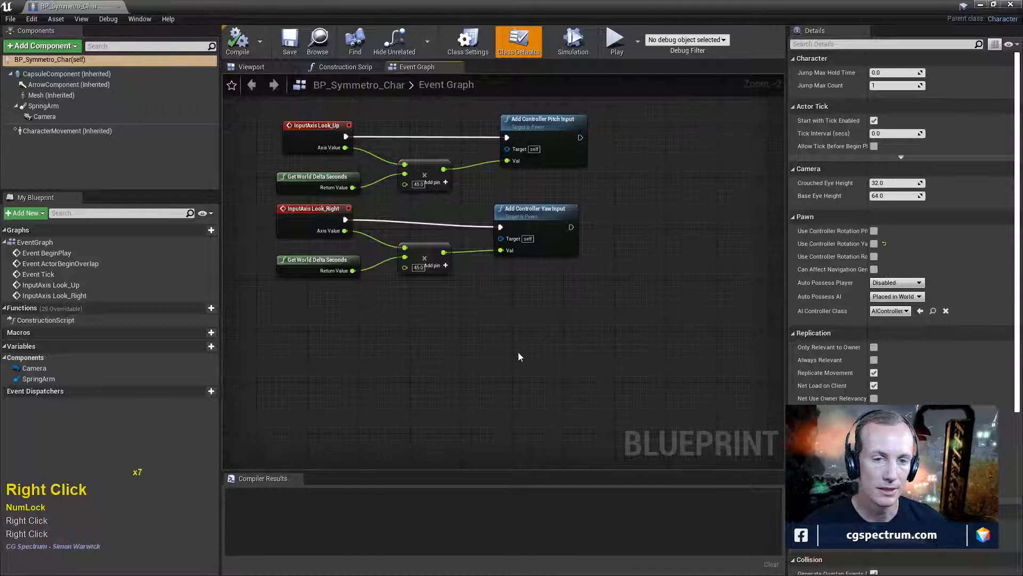
text(ad)
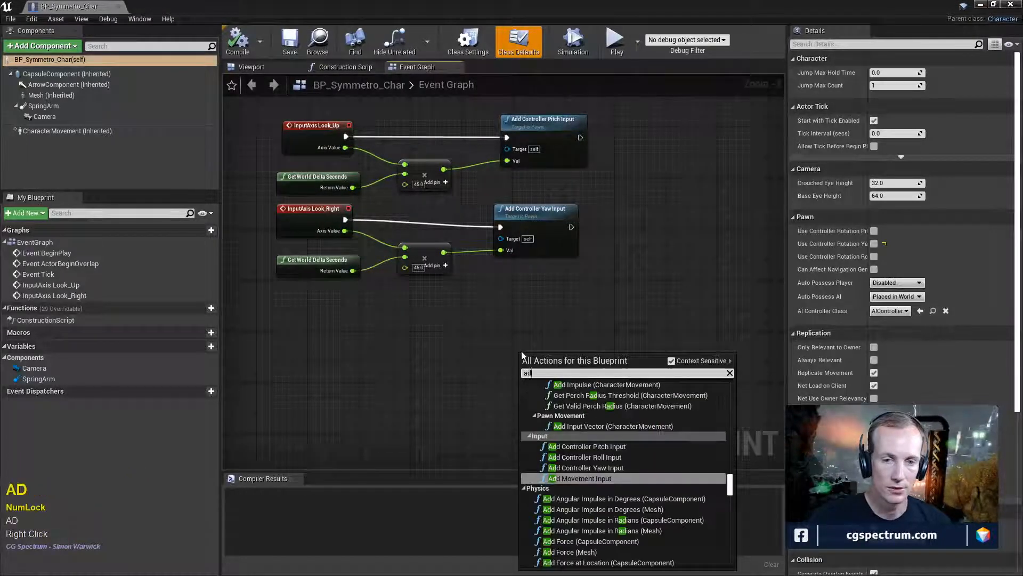
key(BackSpace)
key(BackSpace)
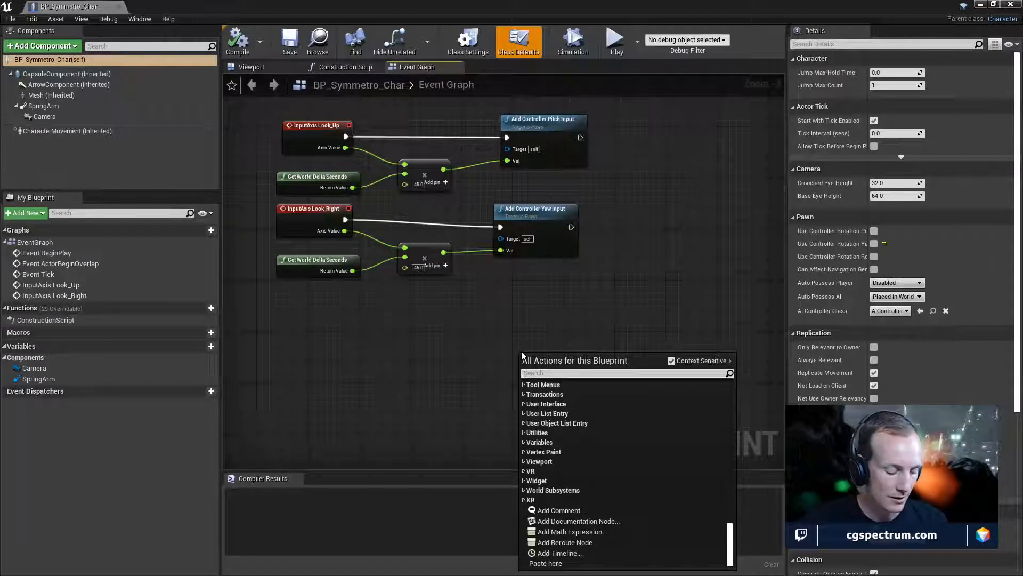
text(movement)
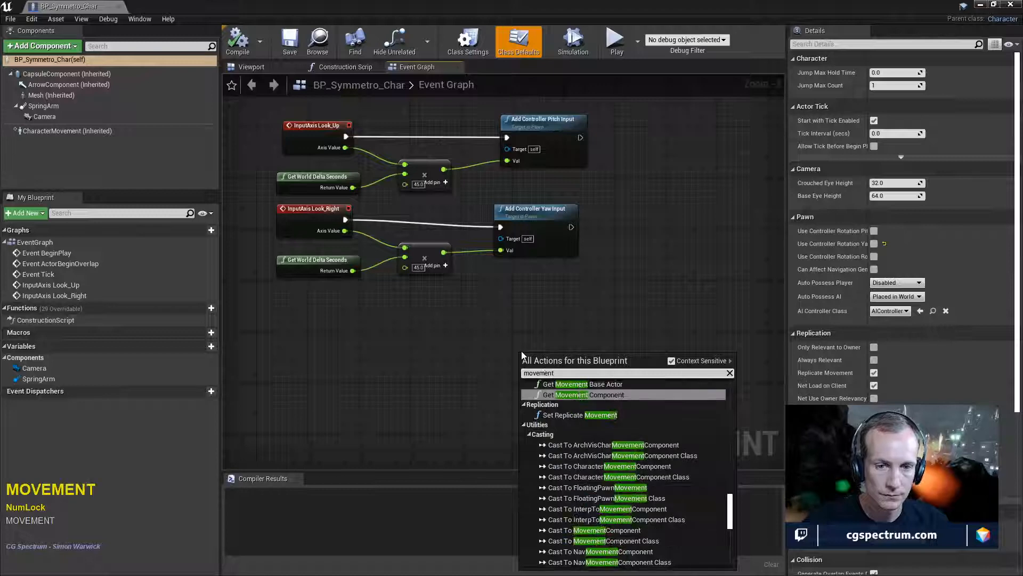
scroll(609, 427, up, 6)
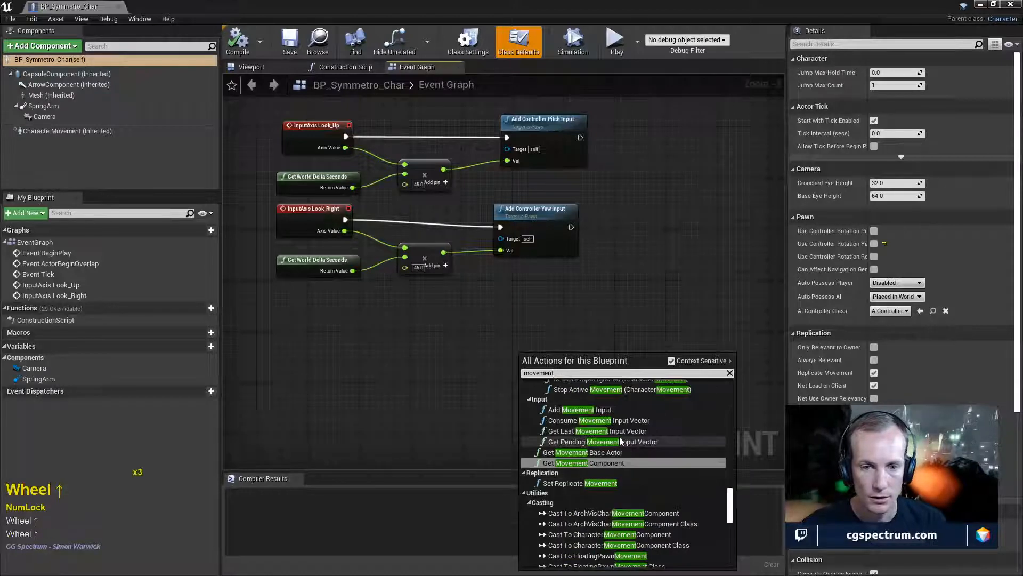
scroll(592, 480, up, 5)
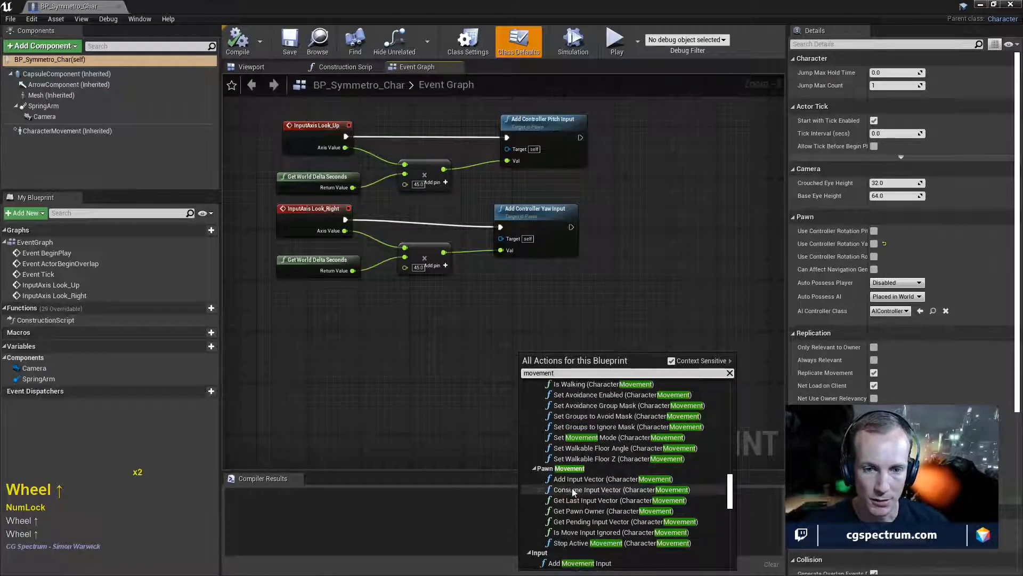
- Find the Add Movement Input function among the movement actions and add its node below the look nodes in the event graph
scroll(592, 492, up, 3)
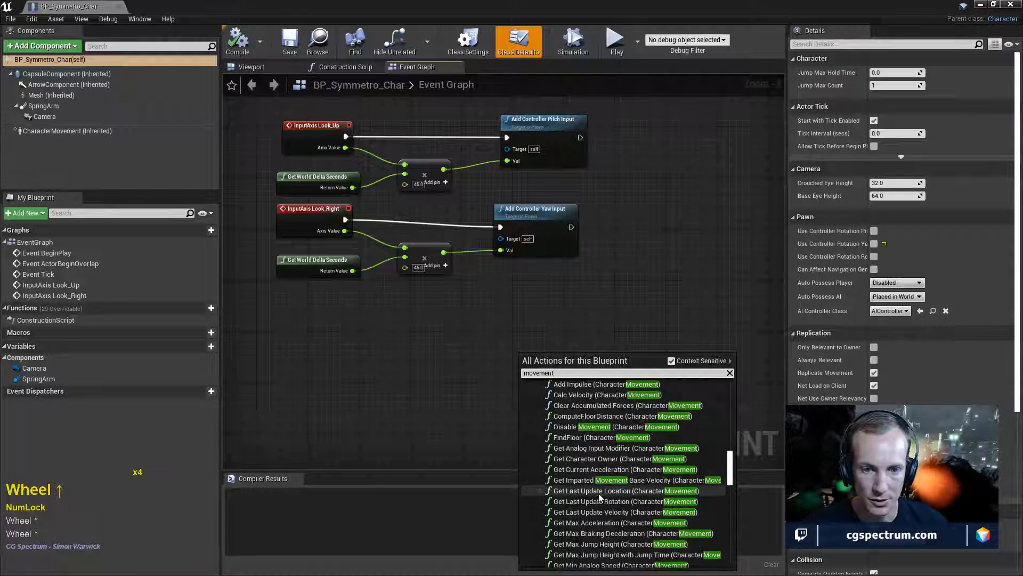
scroll(600, 493, up, 6)
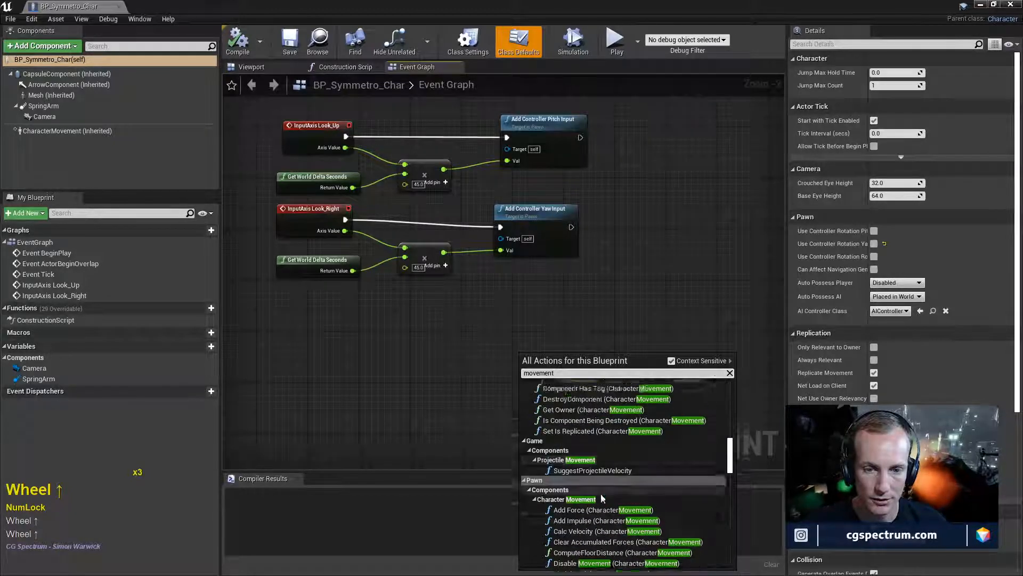
scroll(603, 498, up, 3)
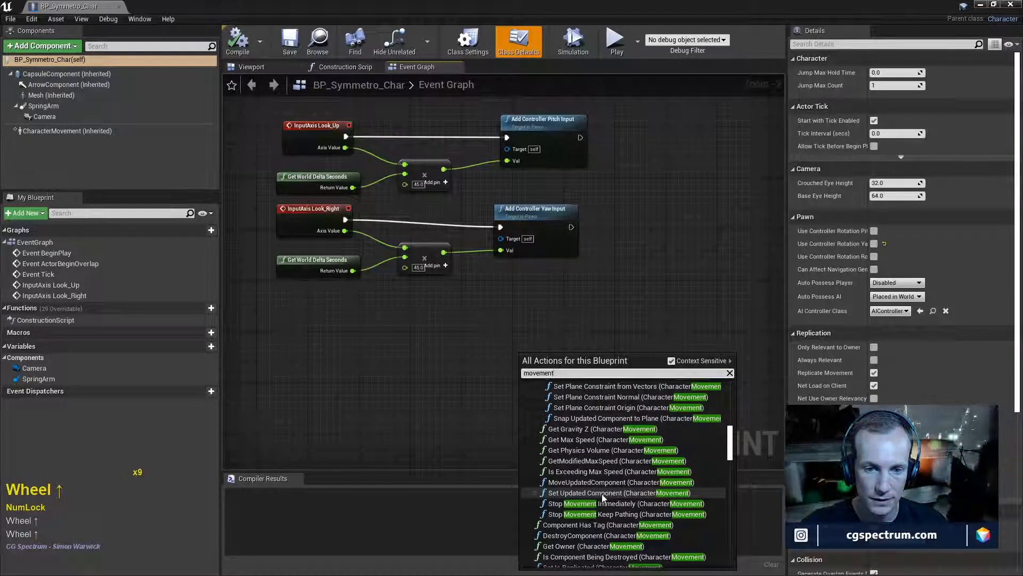
scroll(603, 493, up, 8)
scroll(602, 495, down, 10)
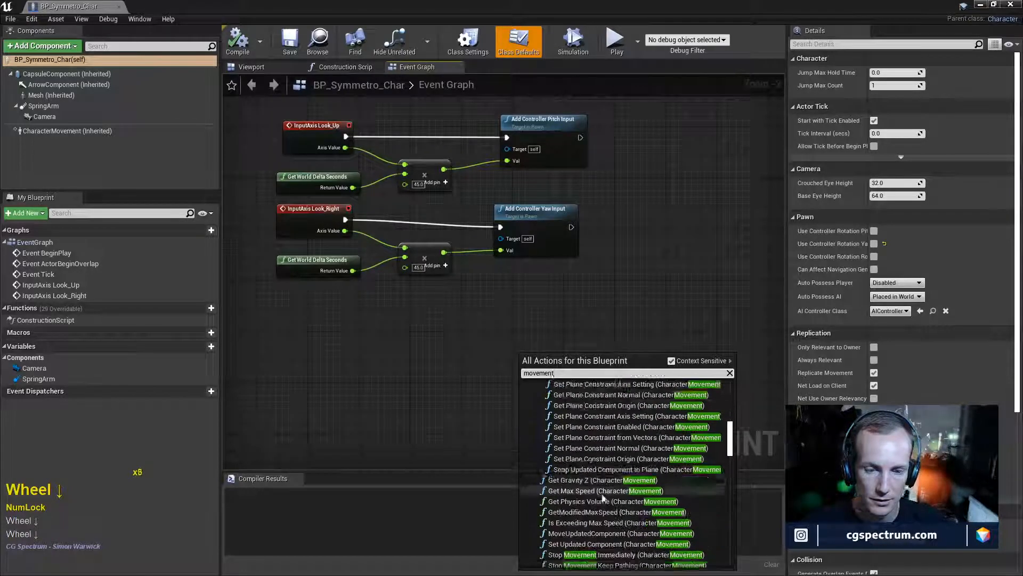
scroll(621, 521, down, 8)
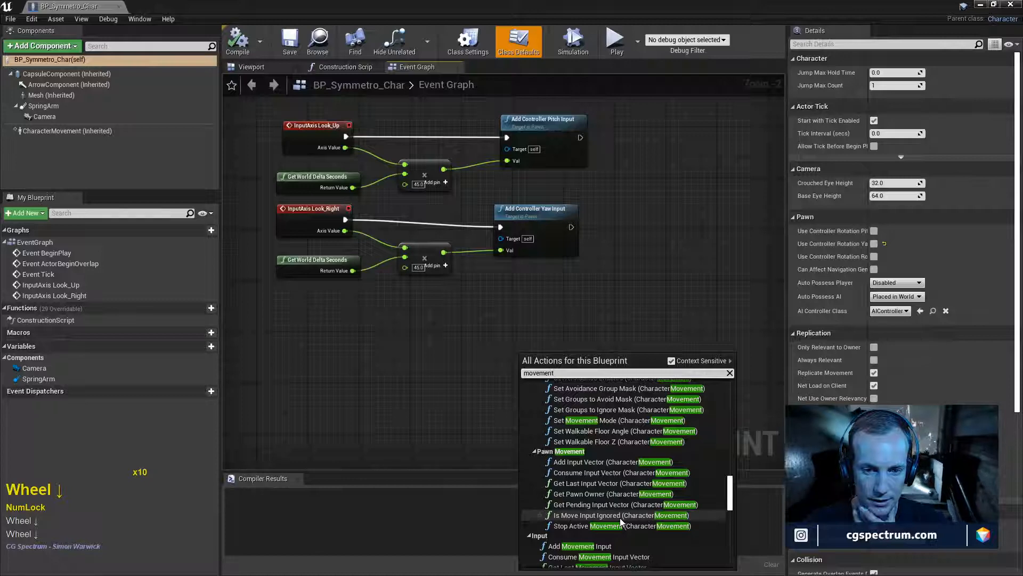
scroll(621, 520, down, 6)
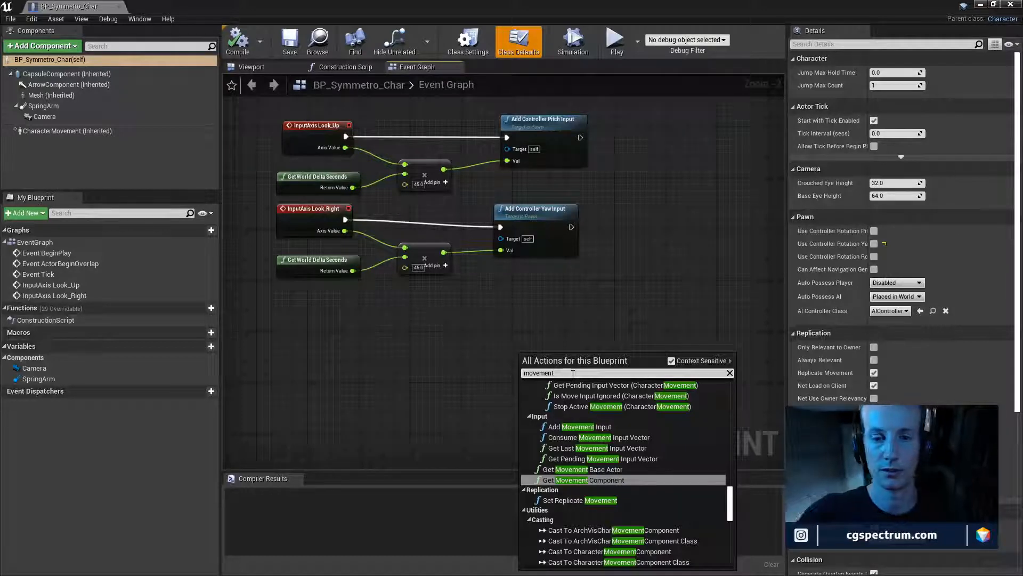
text(input)
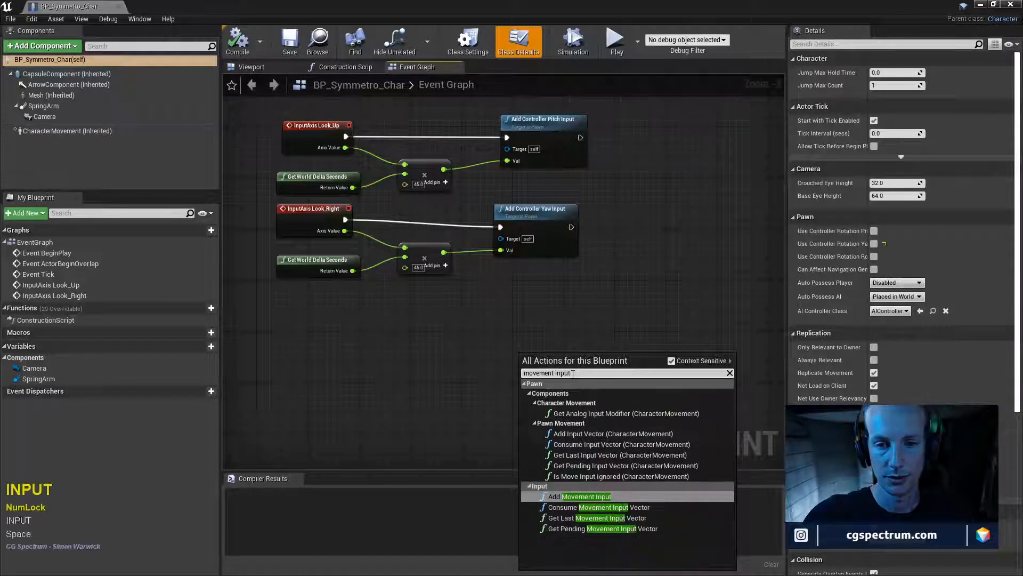
click(581, 497)
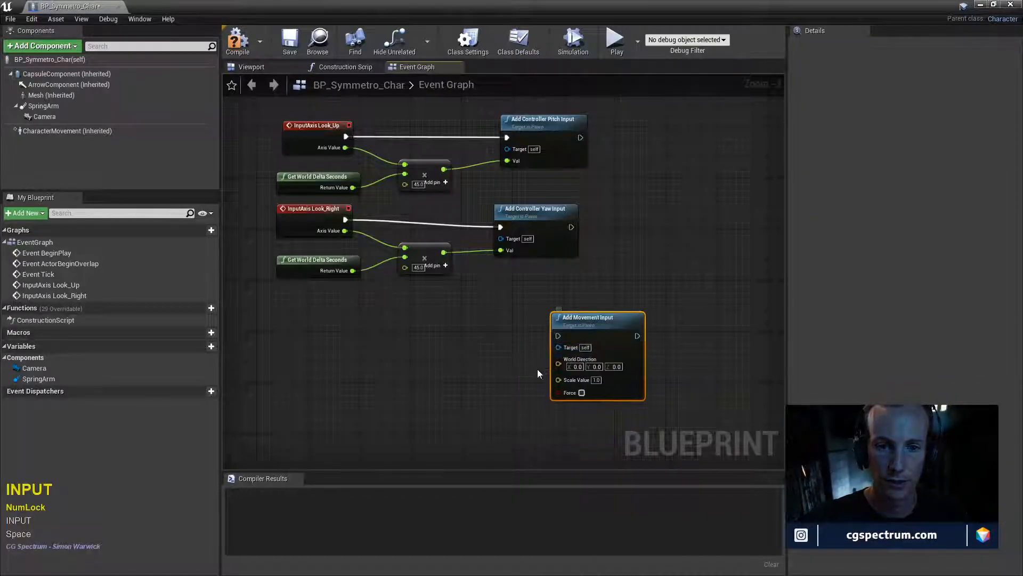
- Add the Move_Forward axis event and place it to the left of the Add Movement Input node
right_drag(536, 370, 552, 339)
right_click(334, 274)
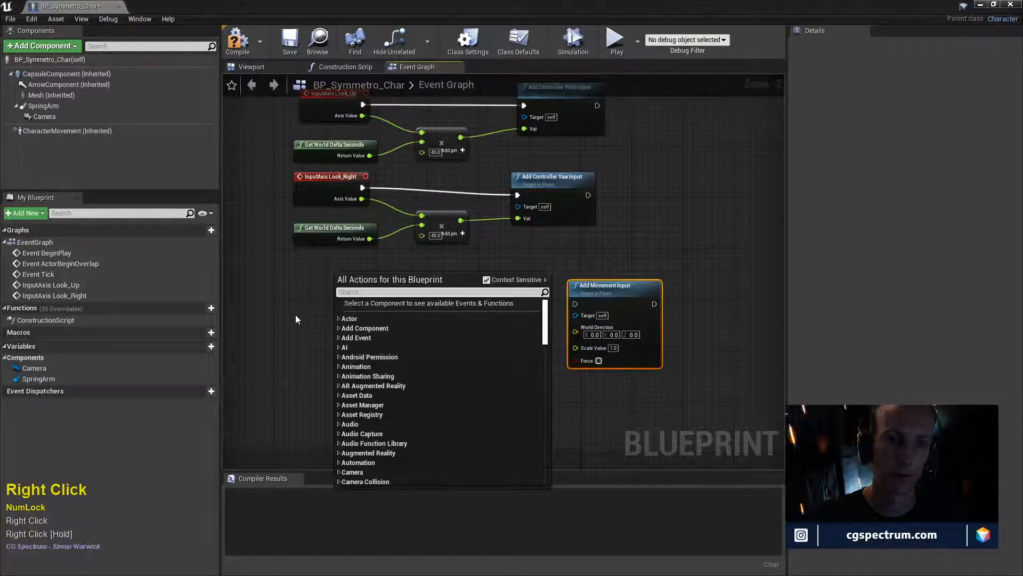
right_click(296, 314)
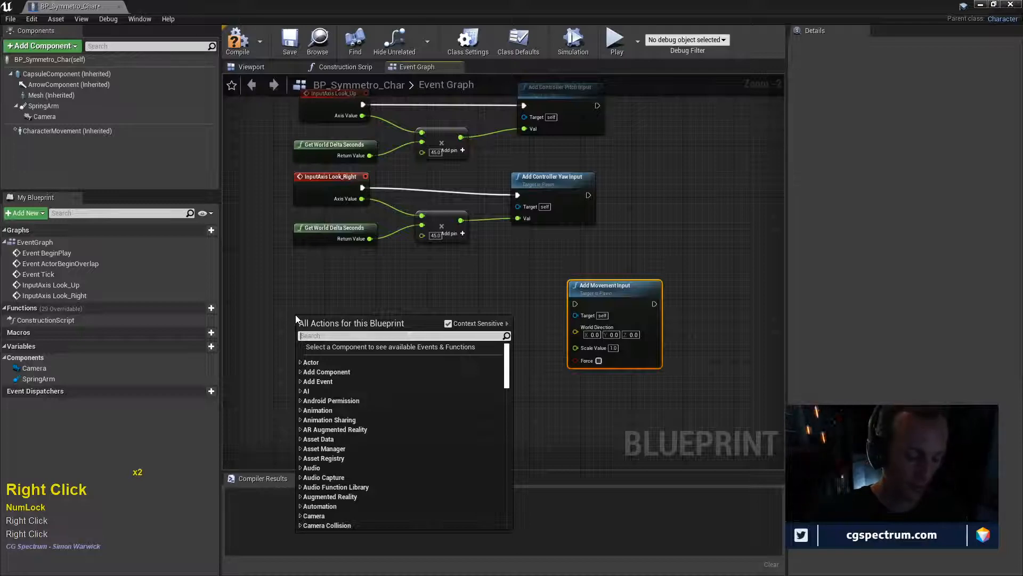
text(inpu)
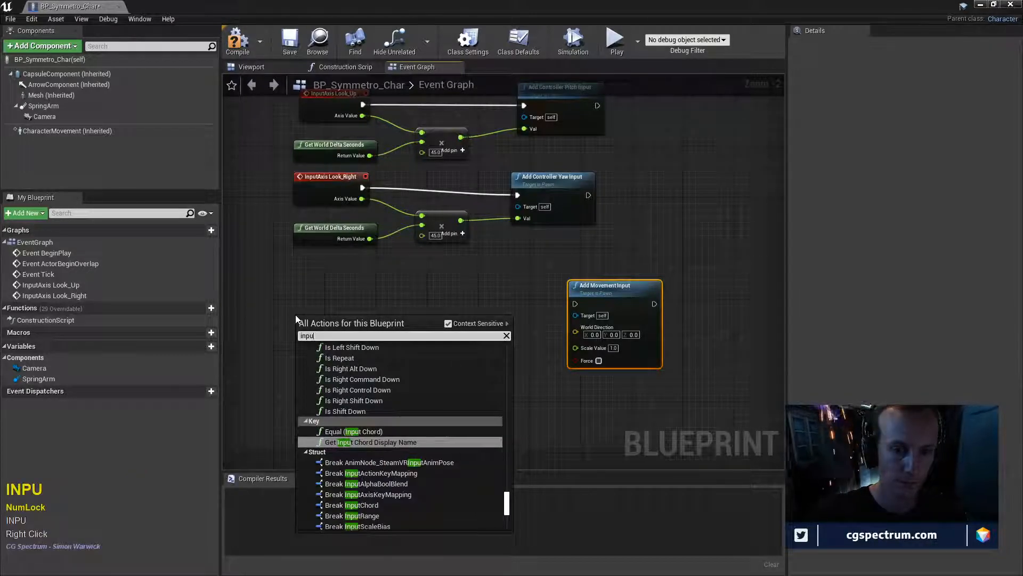
key(BackSpace)
key(BackSpace)
key(BackSpace)
key(BackSpace)
key(BackSpace)
text(move forwar)
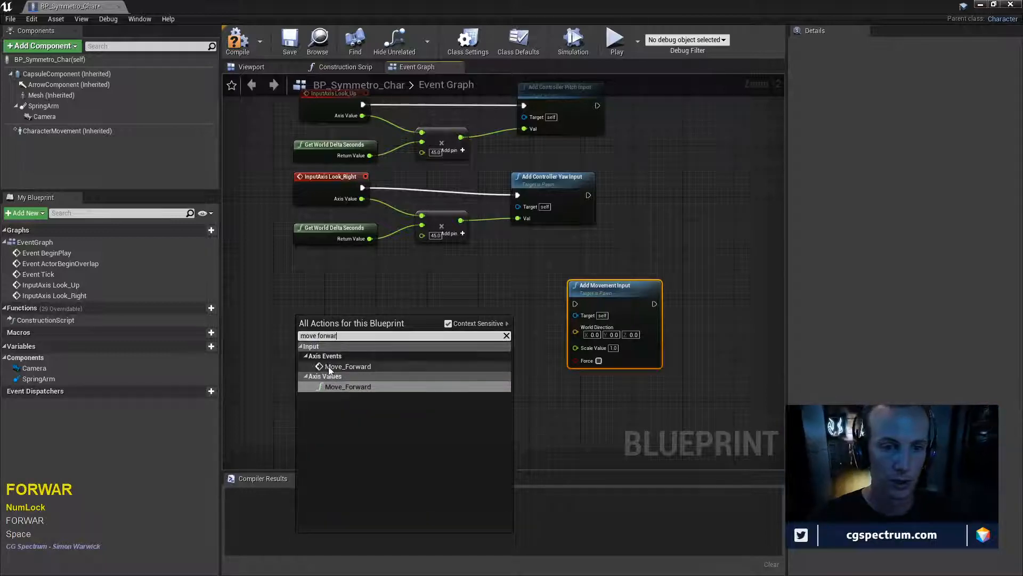
click(347, 366)
drag(352, 325, 381, 328)
- Add the Move_Right axis event and place it directly below the Move_Forward event
right_click(347, 364)
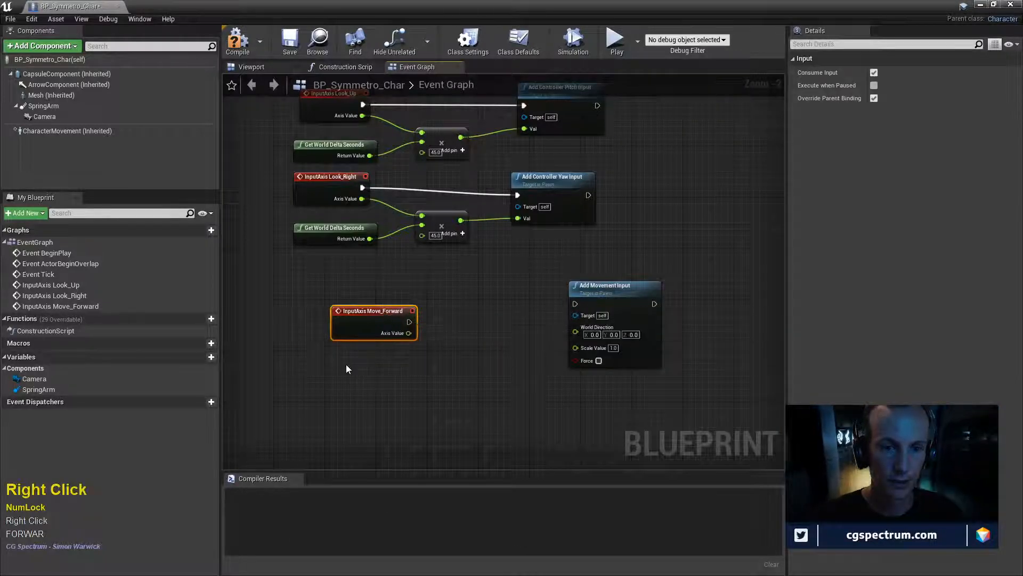
text(move right)
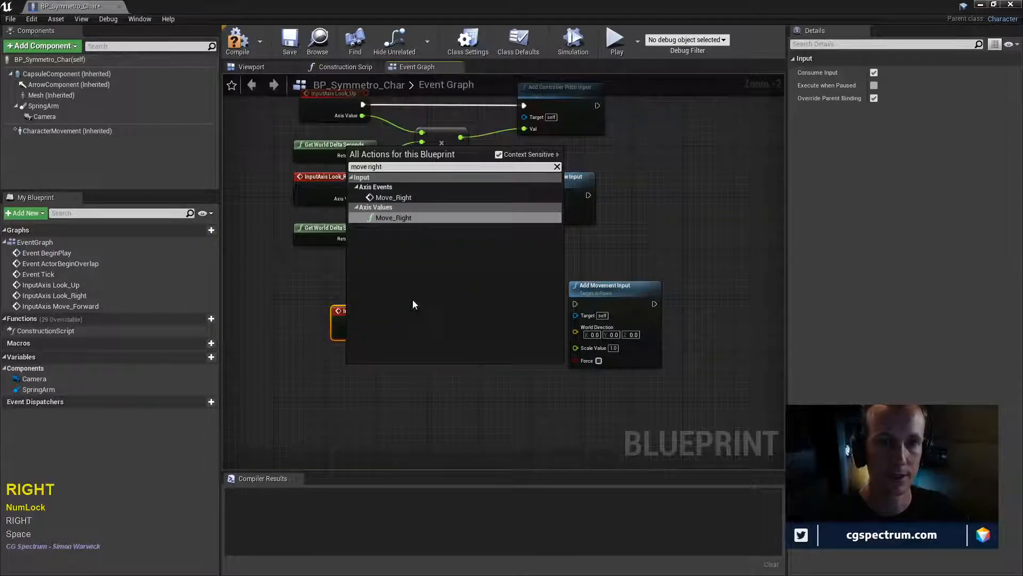
click(408, 198)
right_drag(427, 363, 405, 343)
drag(370, 343, 354, 359)
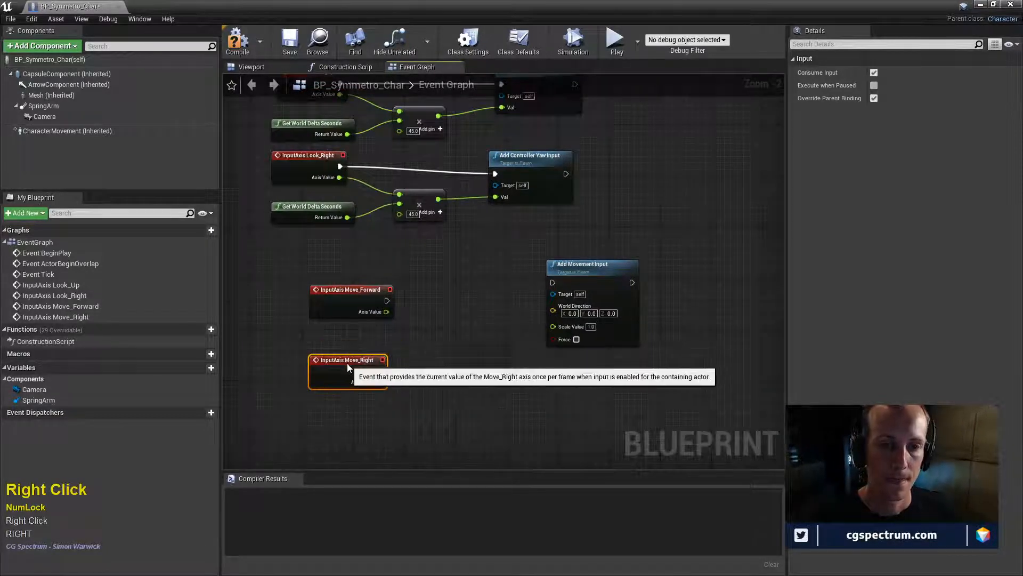
- Duplicate the Add Movement Input node below the original and move the Move_Right event down beside the copy
right_drag(445, 386, 431, 353)
right_click(420, 343)
click(564, 233)
key(ctrl+c)
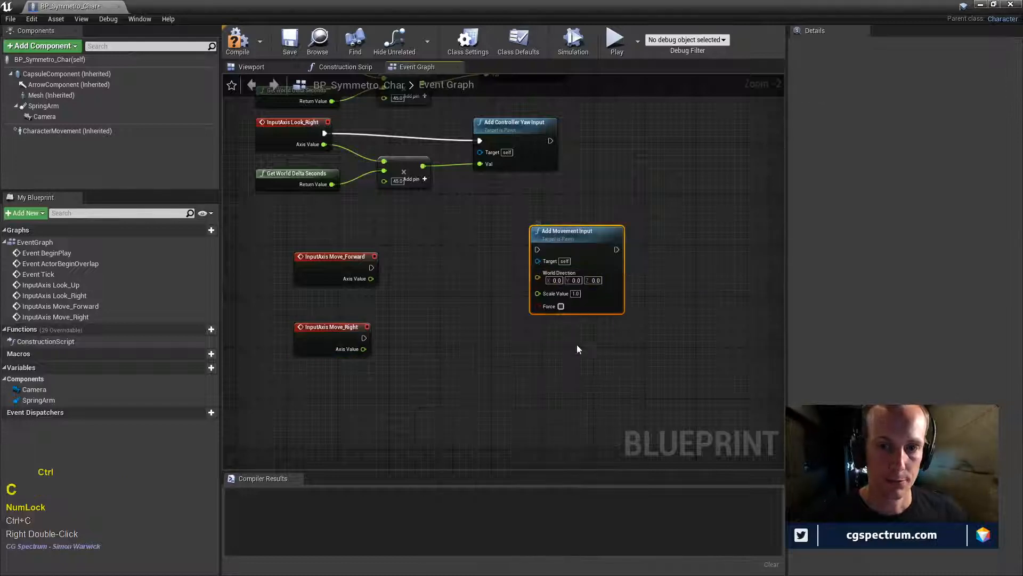
key(ctrl+v)
drag(578, 365, 548, 341)
right_drag(399, 339, 383, 254)
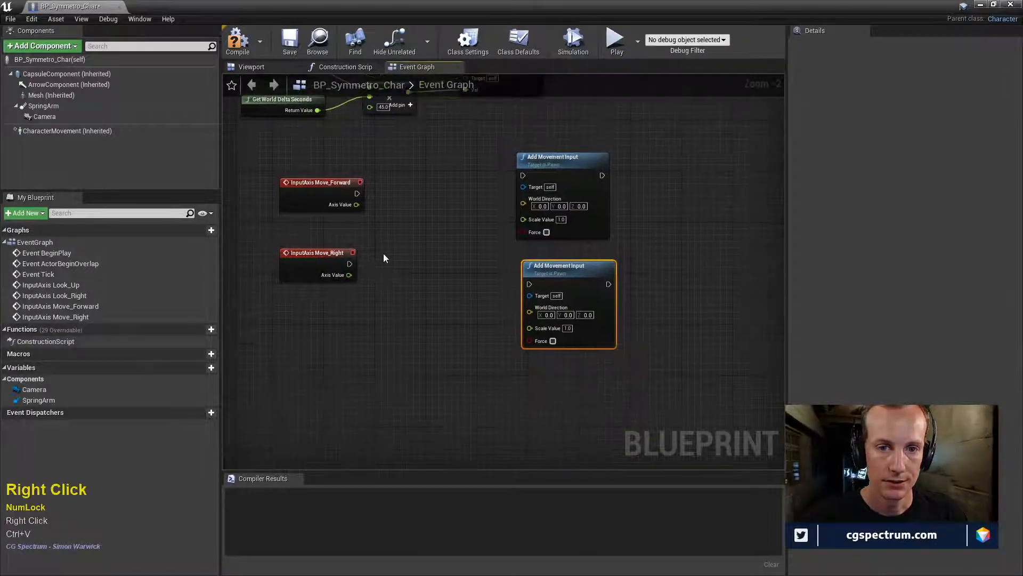
drag(303, 274, 298, 300)
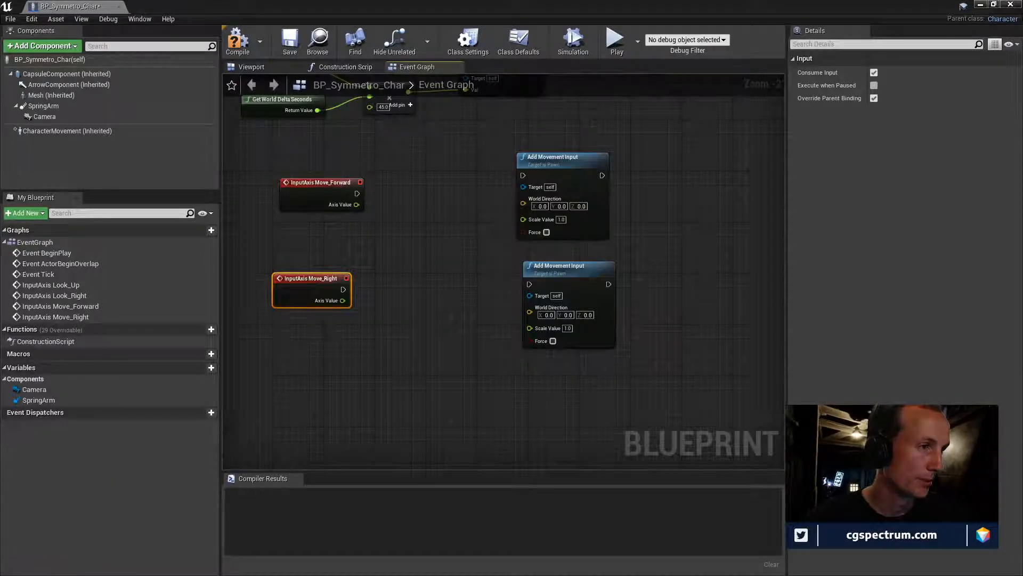
- Examine how the movement input nodes are wired in the ThirdPersonCharacter blueprint's event graph
key(Num_Lock)
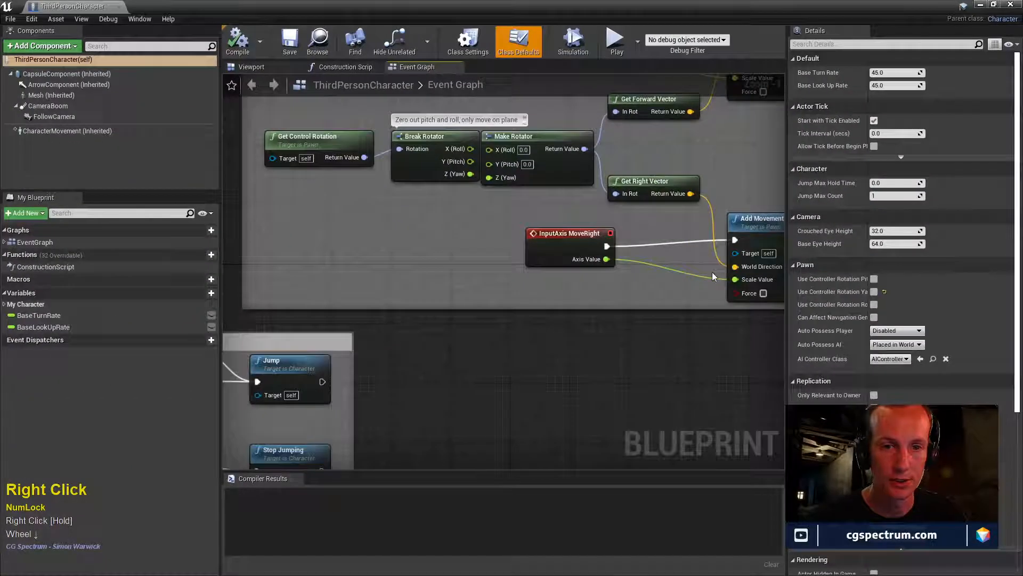
scroll(491, 358, down, 2)
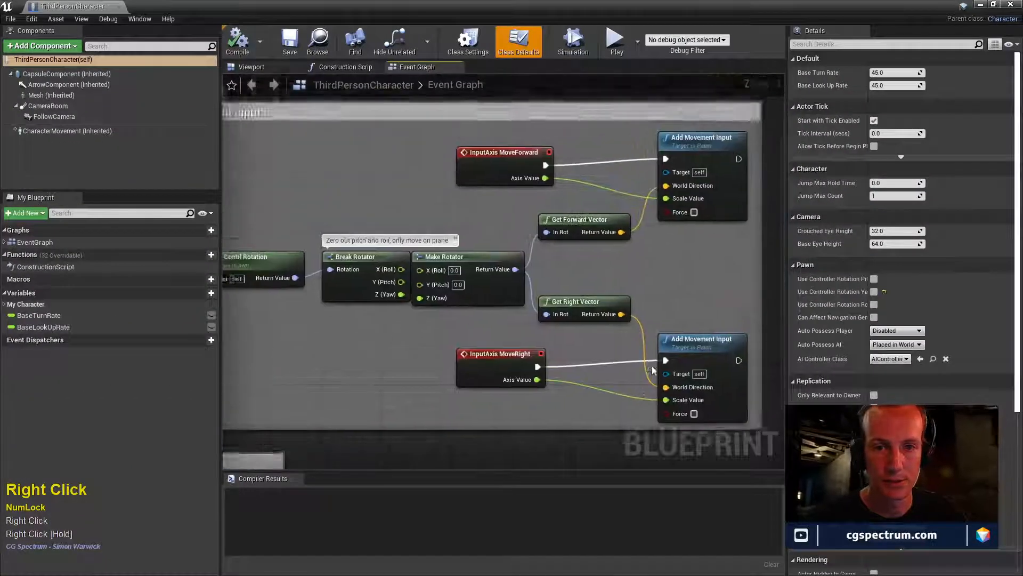
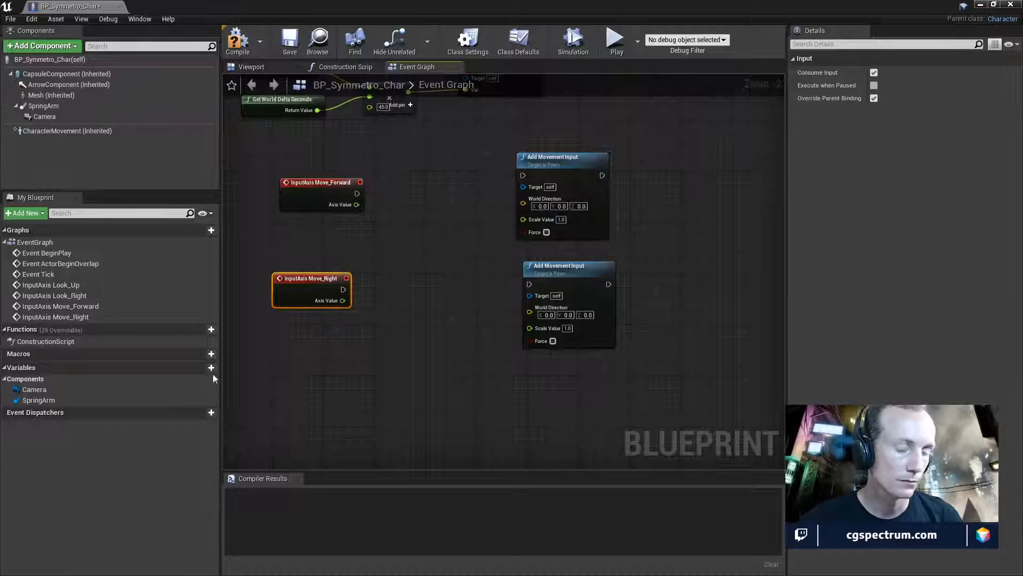
- Add a Get Control Rotation node in BP_Symmetro_Char's event graph, between and left of the two movement axis events
right_drag(338, 250, 425, 236)
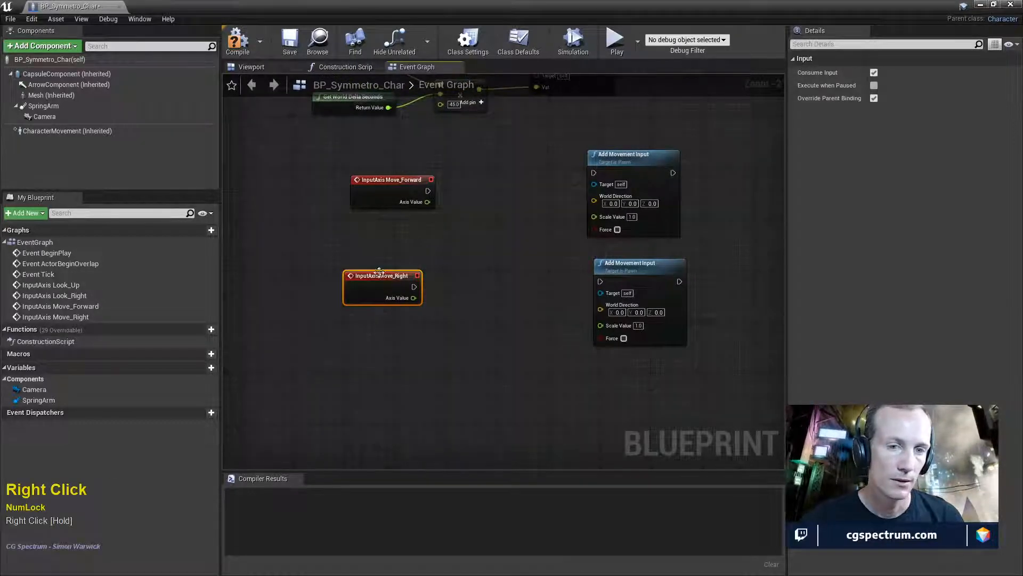
right_click(293, 258)
text(get)
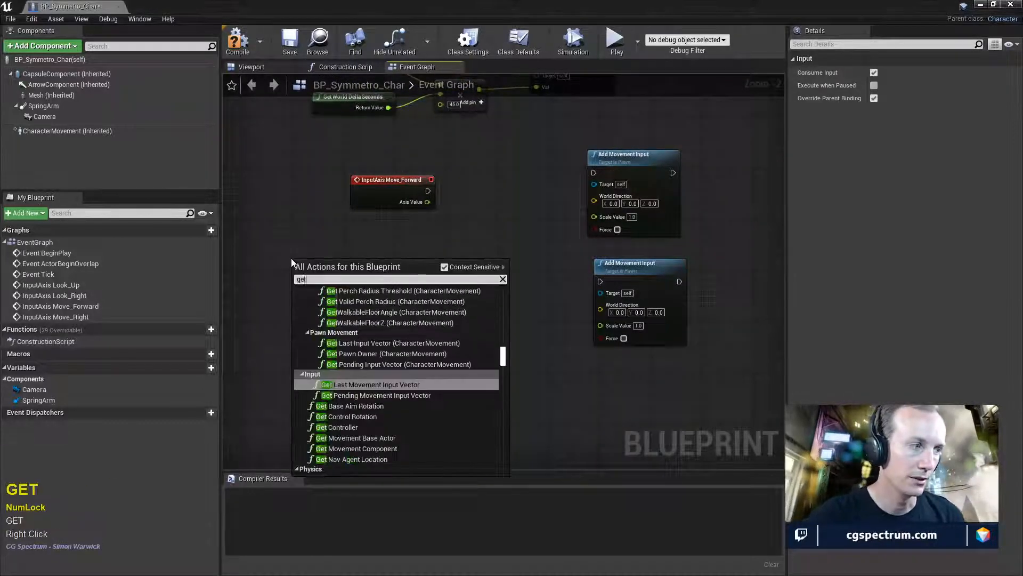
text( control)
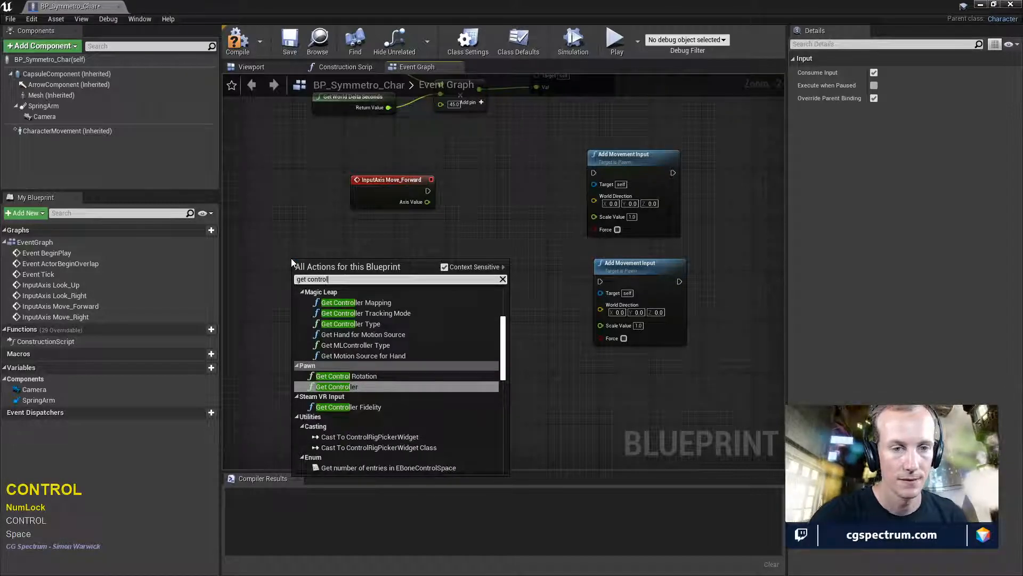
click(352, 375)
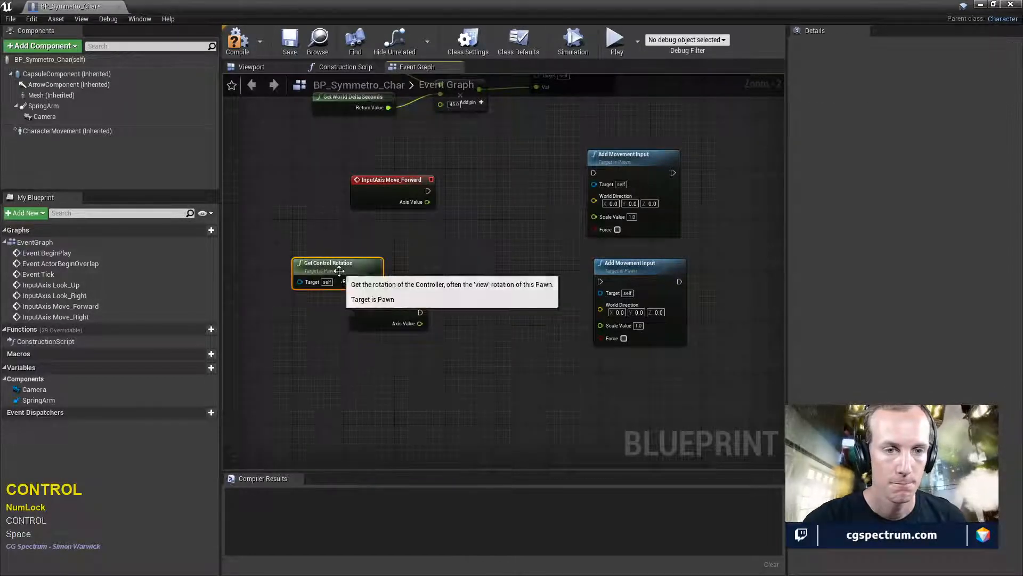
drag(340, 271, 320, 258)
- Create a Break Rotator node from Get Control Rotation's return value and arrange the two nodes side by side
right_click(412, 245)
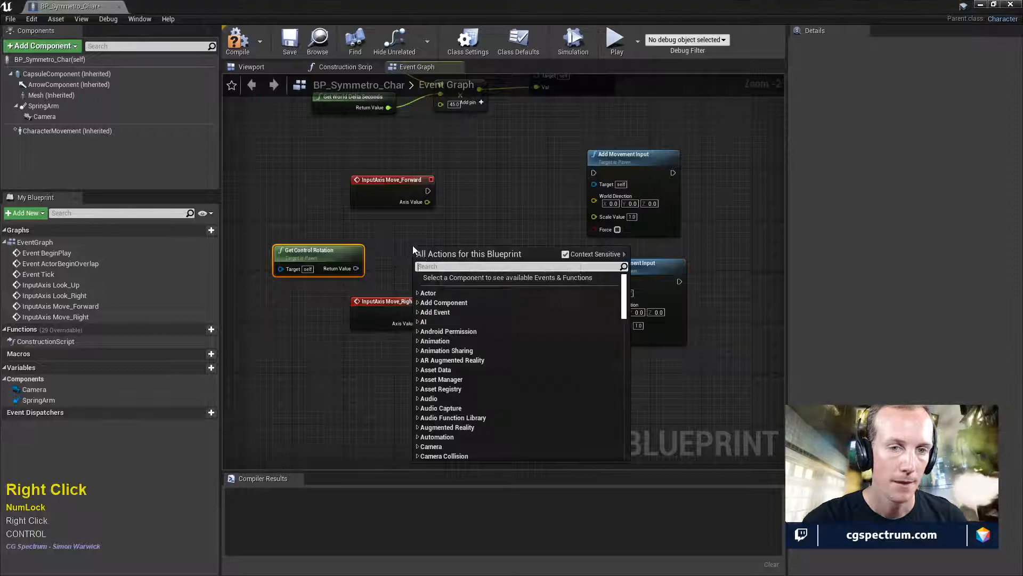
drag(356, 268, 396, 249)
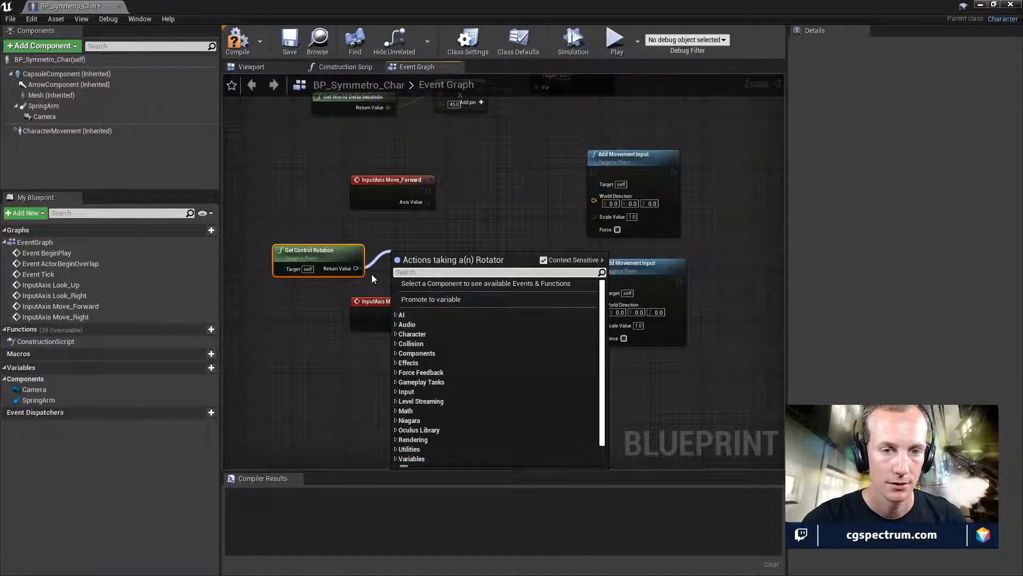
text(brea)
click(432, 314)
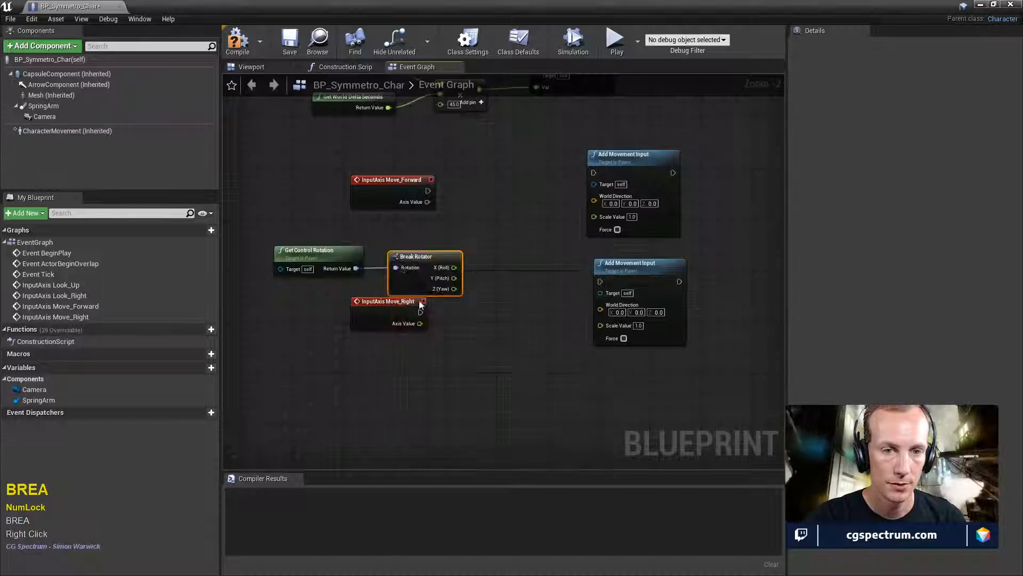
drag(358, 249, 326, 236)
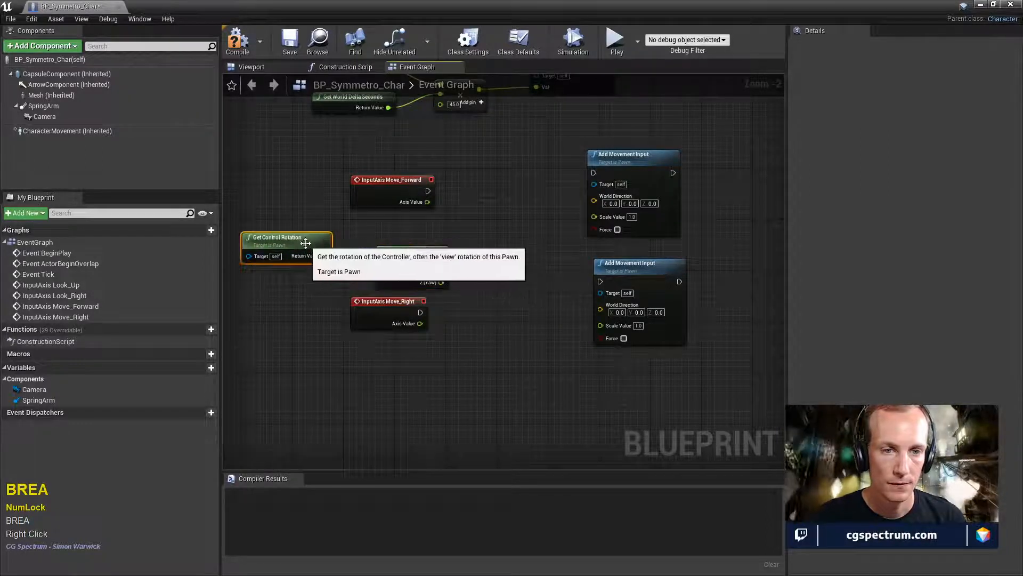
drag(397, 250, 378, 244)
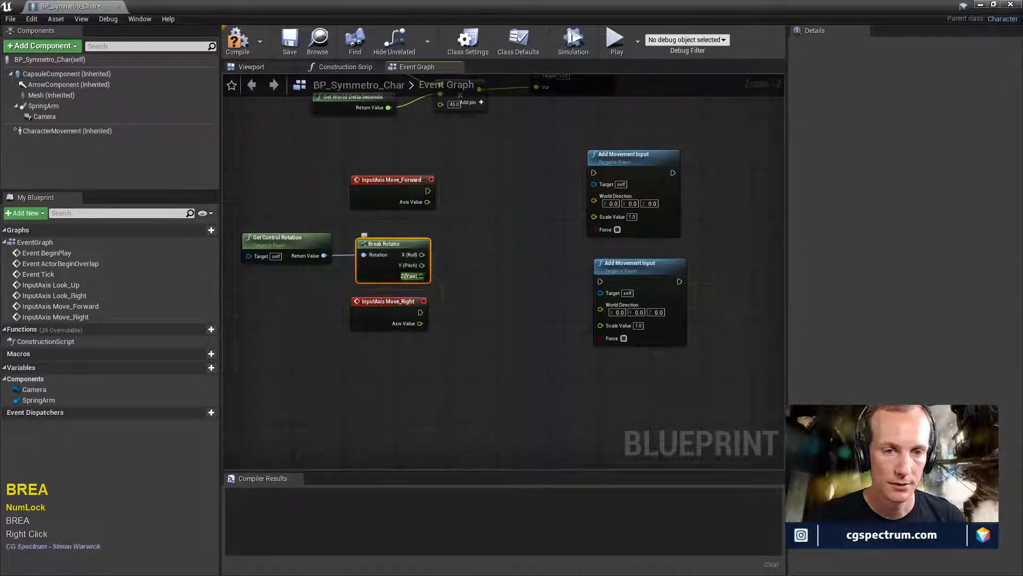
- Add a Make Rotator node beside Break Rotator and connect Break Rotator's Z (Yaw) output to its Z (Yaw) input
drag(421, 275, 456, 271)
text(make ro)
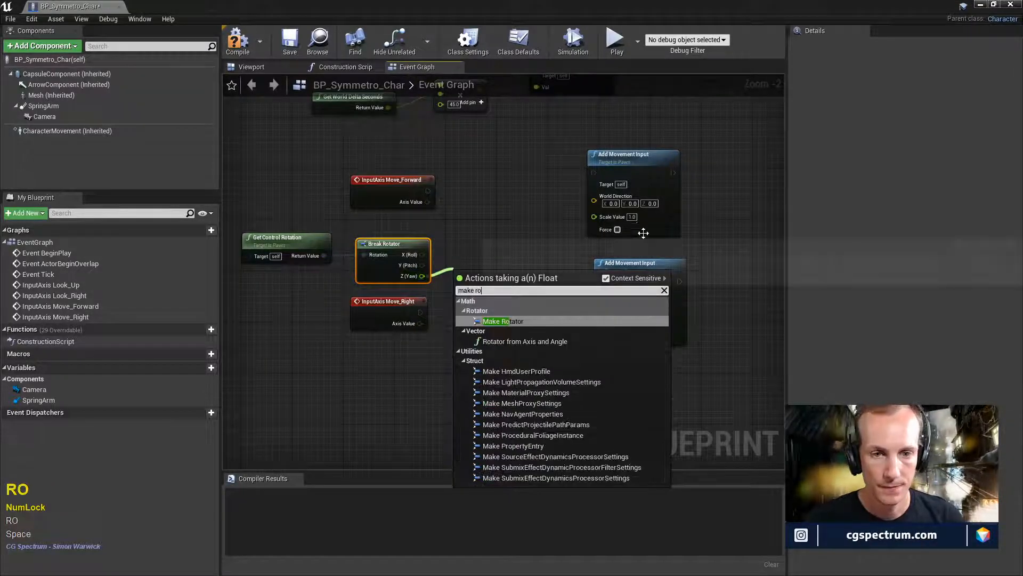
click(504, 321)
drag(484, 274, 476, 235)
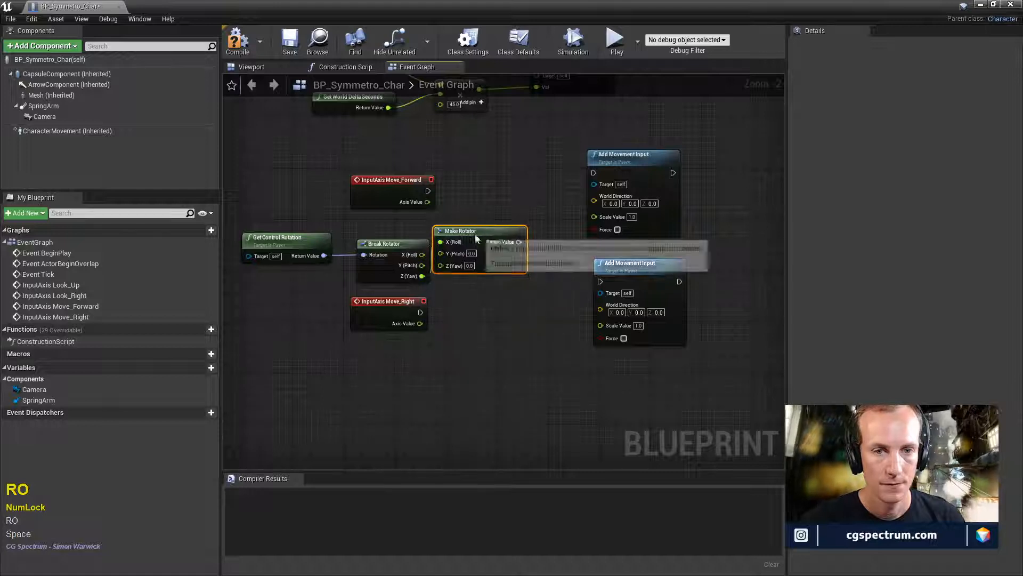
drag(422, 275, 478, 246)
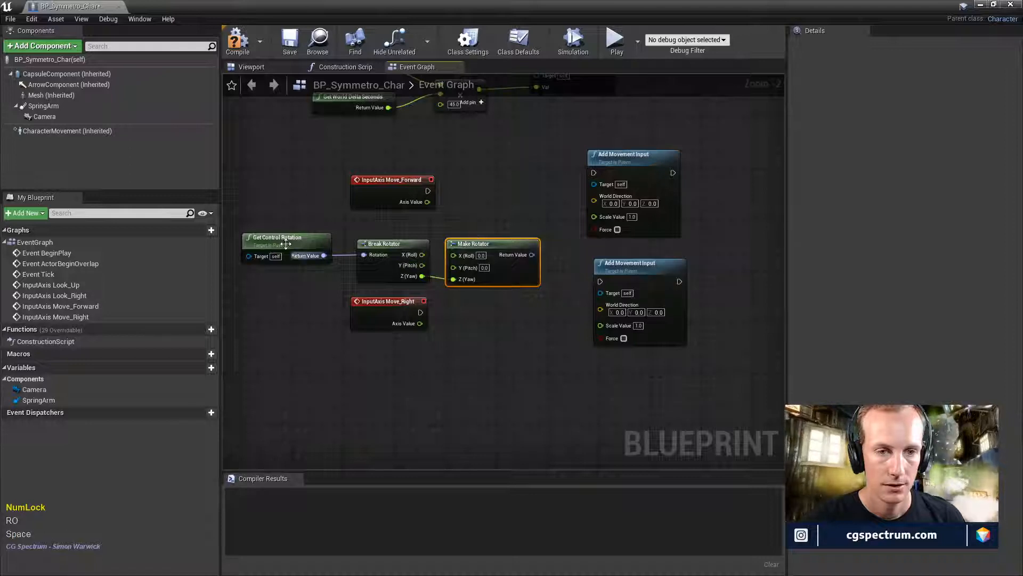
- Shift the three control rotation nodes left together and move the lower Add Movement Input node slightly right to make room
drag(283, 226, 481, 252)
drag(481, 253, 417, 251)
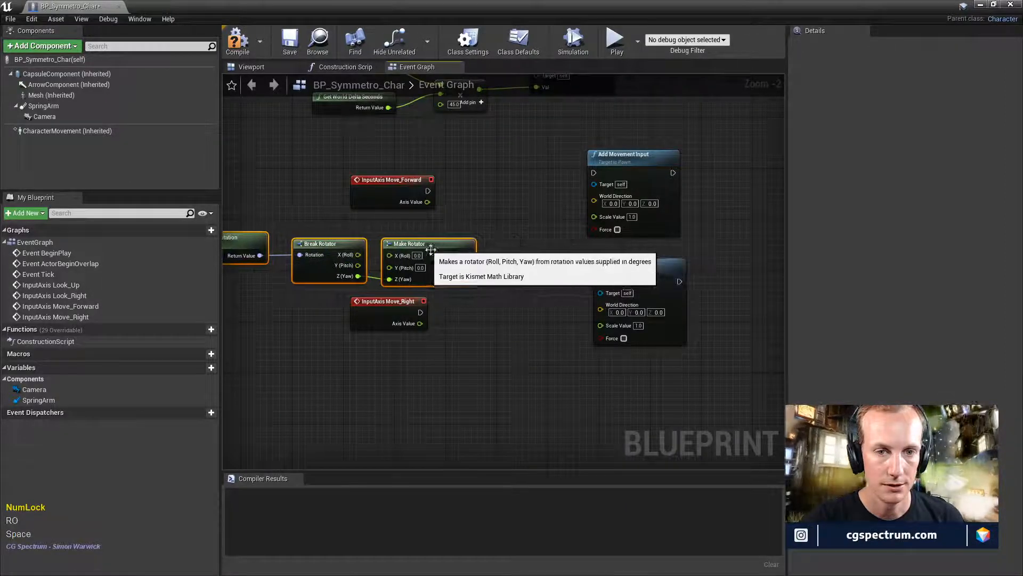
drag(615, 274, 628, 280)
right_drag(574, 292, 602, 299)
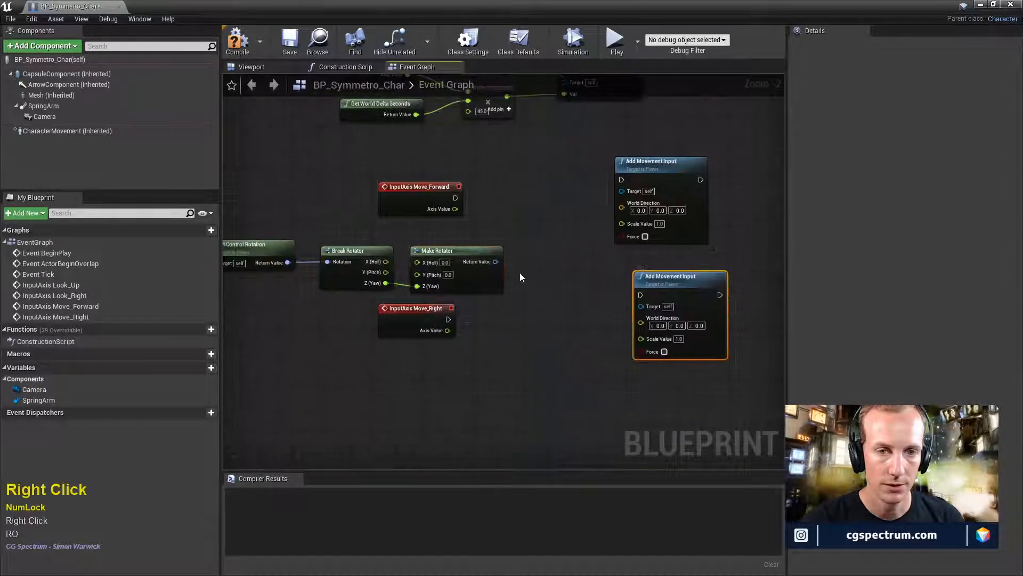
- Create a Get Right Vector node from Make Rotator's return value and connect its output to the lower Add Movement Input's World Direction
drag(481, 257, 532, 283)
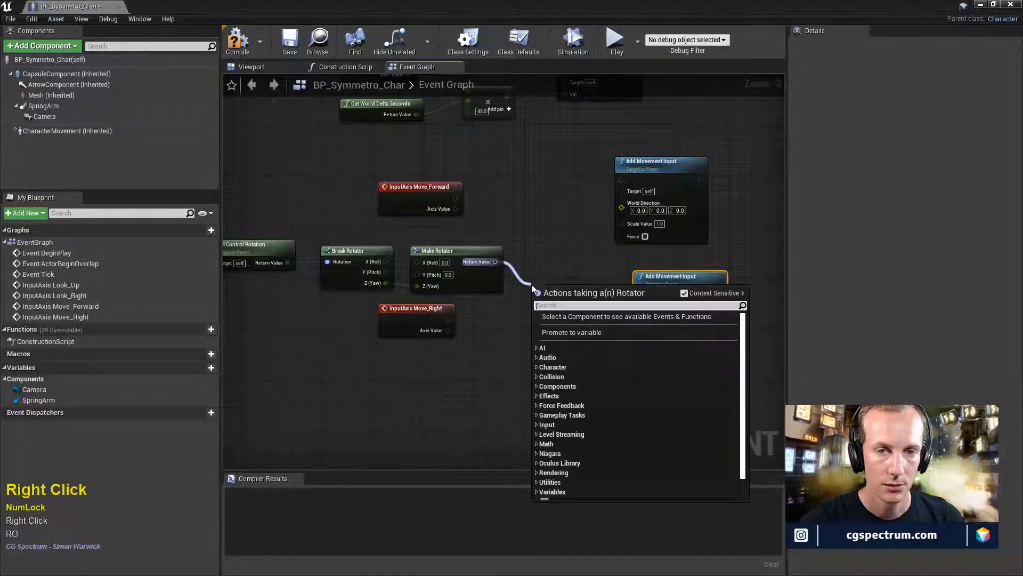
text(get)
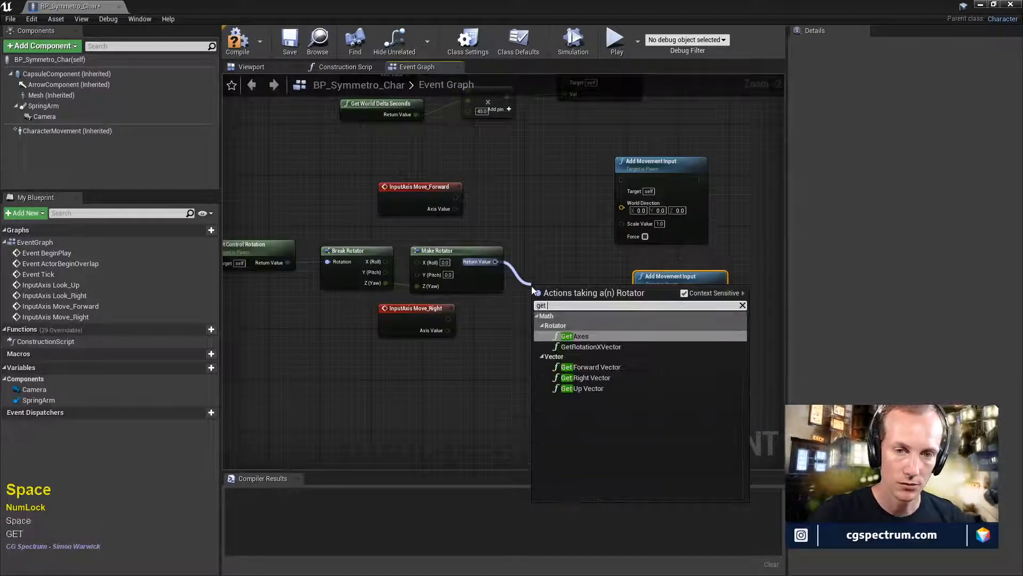
click(593, 381)
drag(601, 300, 642, 319)
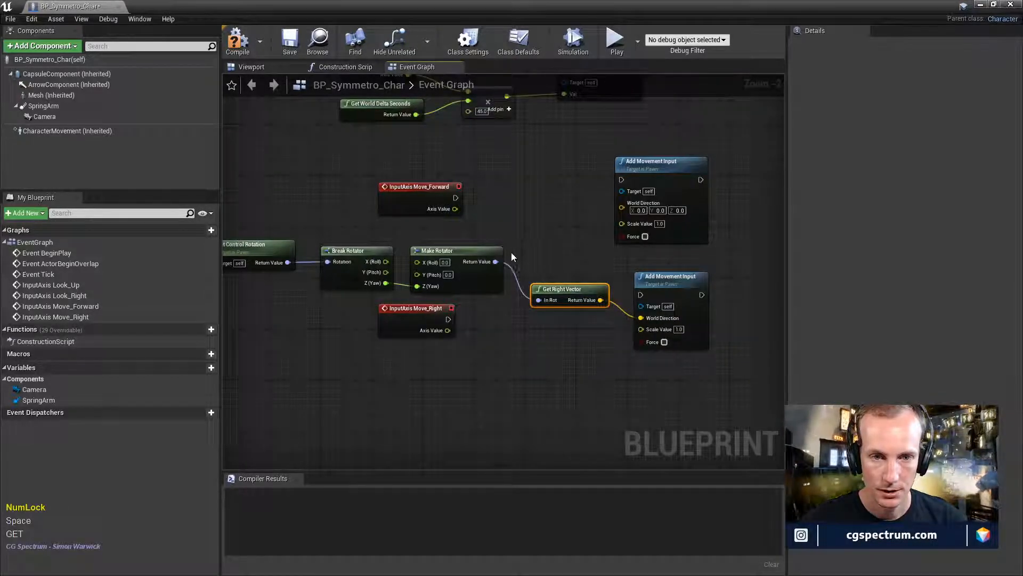
- Create a Get Forward Vector node from Make Rotator's return value and connect its output to the upper Add Movement Input's World Direction
drag(496, 261, 527, 228)
text(get for)
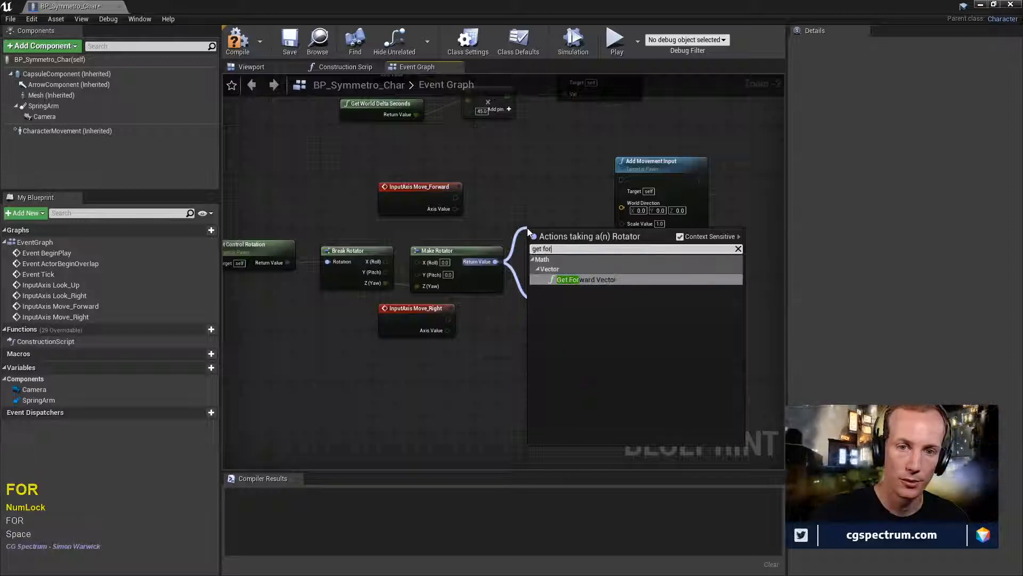
click(608, 279)
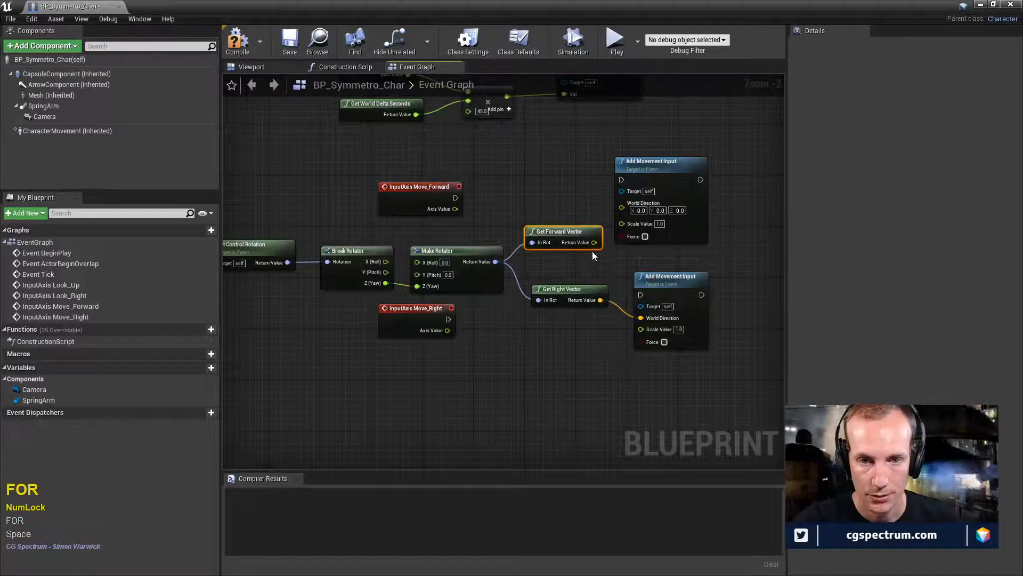
drag(593, 243, 621, 208)
- Wire the execution and Axis Value outputs of Move_Forward and Move_Right to the upper and lower Add Movement Input nodes' execution and Scale Value inputs
drag(653, 176, 678, 183)
drag(433, 188, 651, 185)
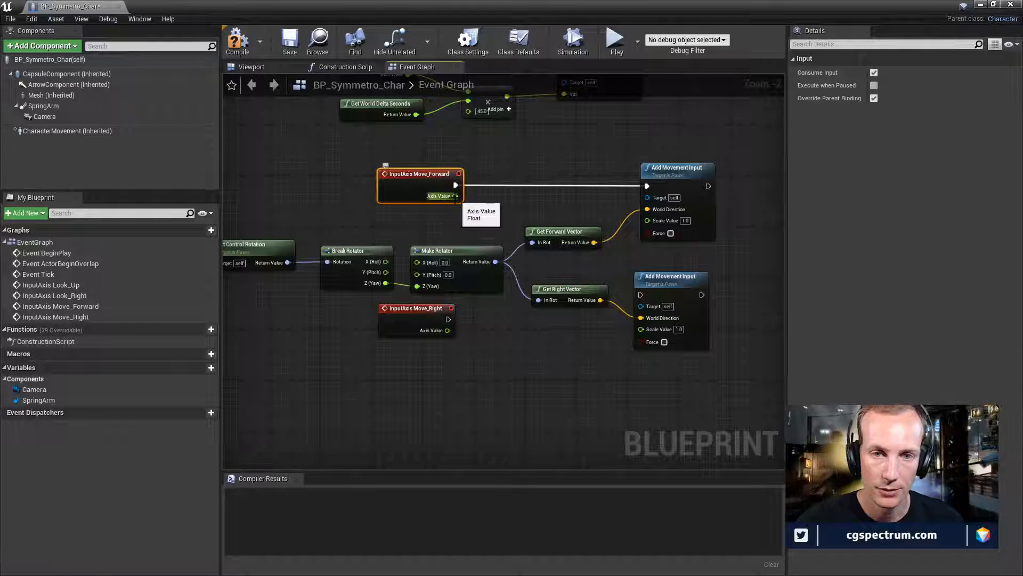
drag(456, 196, 652, 223)
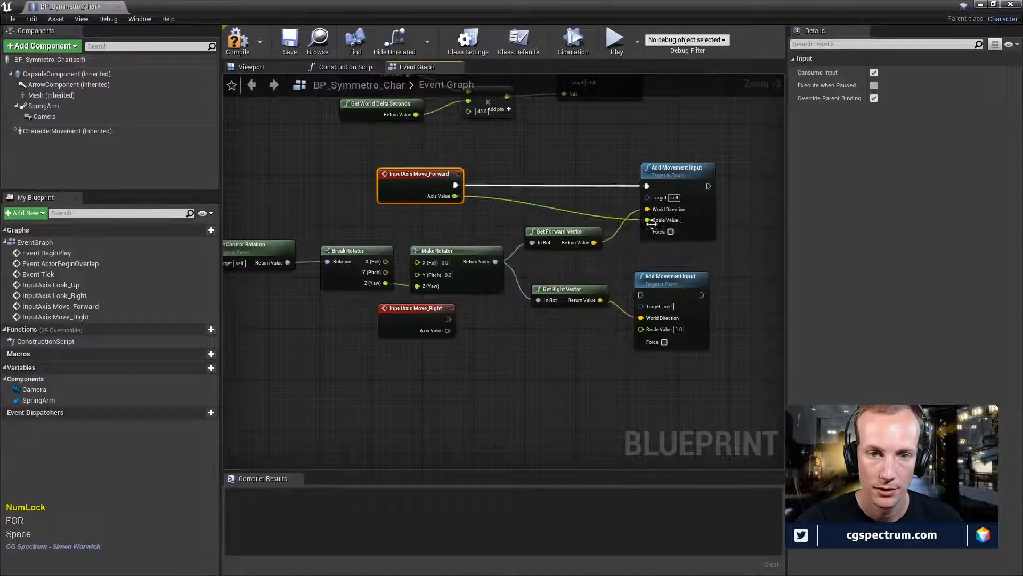
drag(449, 319, 642, 295)
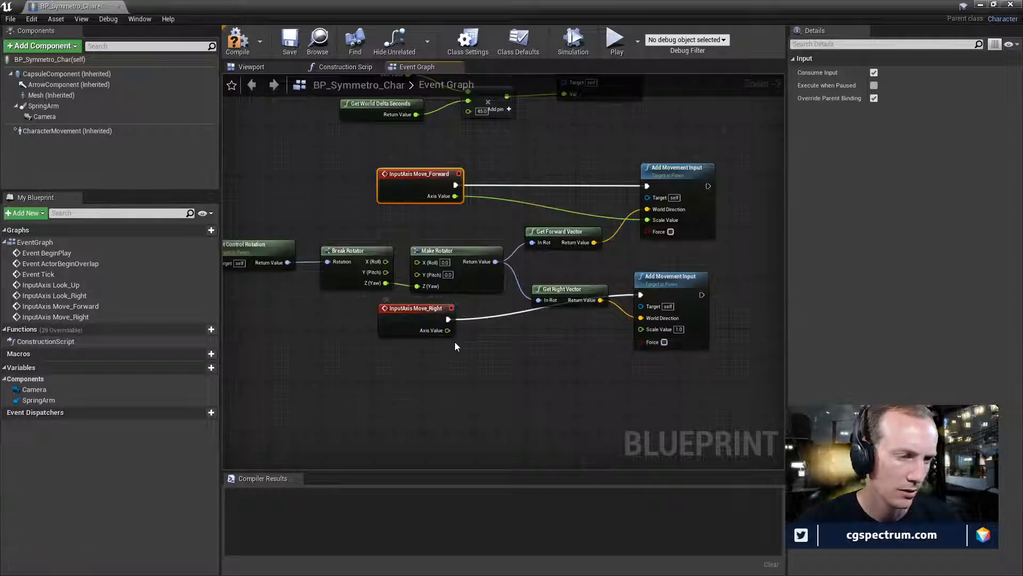
drag(454, 333, 462, 313)
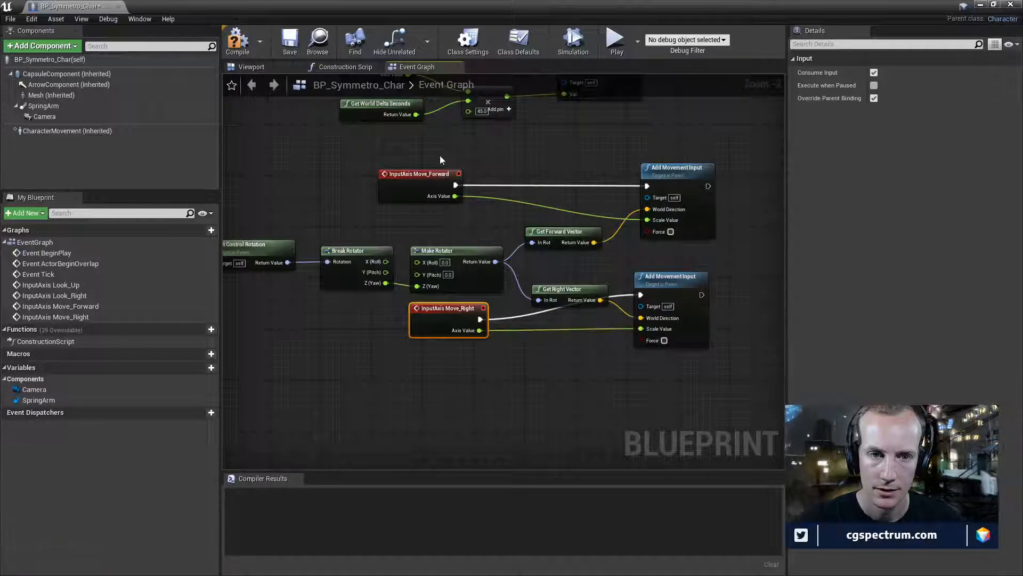
- Shift the Move_Forward and Move_Right events right to line up above and below Make Rotator, and compile the blueprint
click(440, 184)
drag(439, 184, 465, 184)
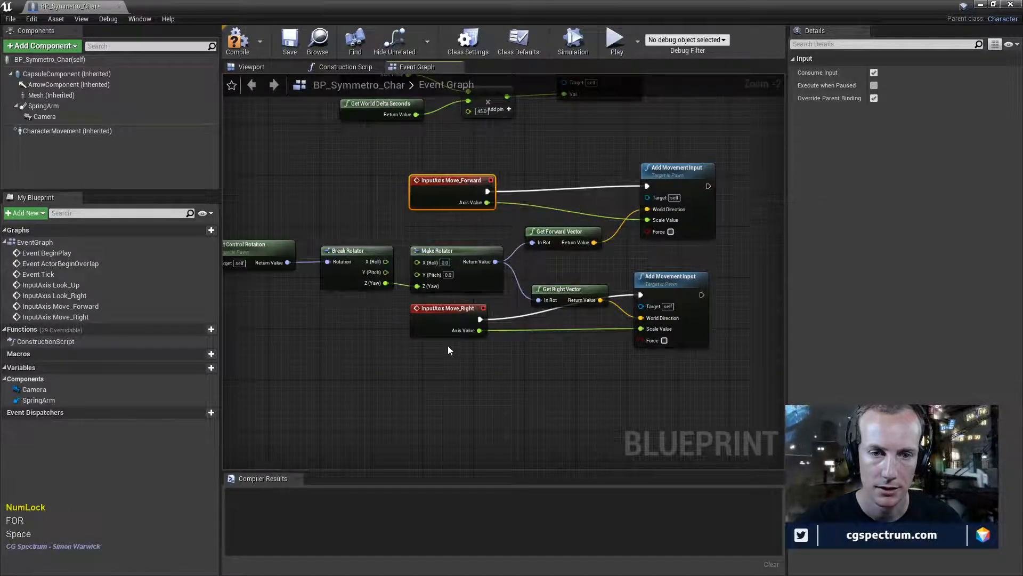
drag(449, 310, 456, 310)
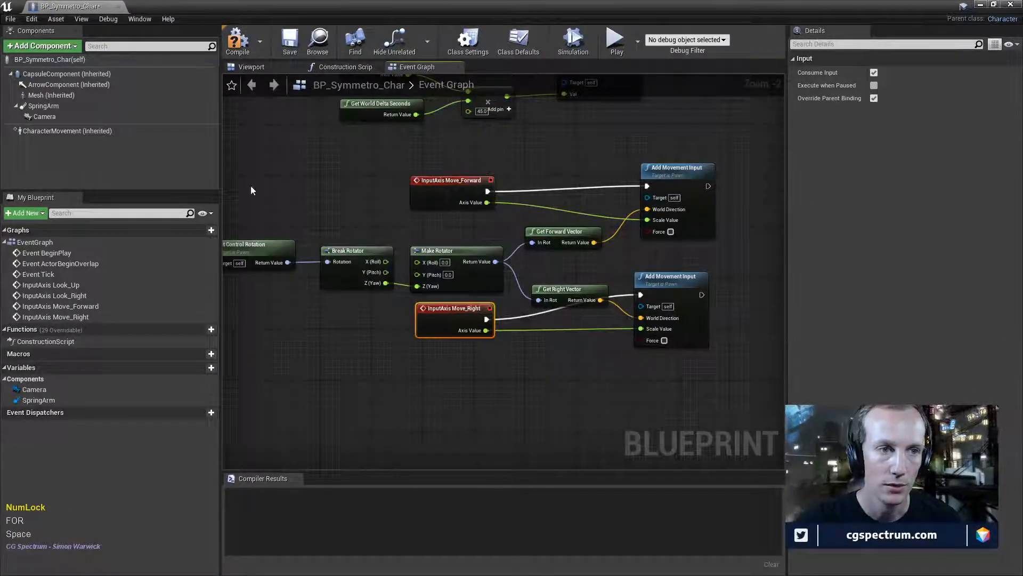
click(237, 42)
- Examine the CharacterMovement component's general and walking settings, such as Max Walk Speed, and the look input nodes in the graph
right_drag(398, 101, 405, 212)
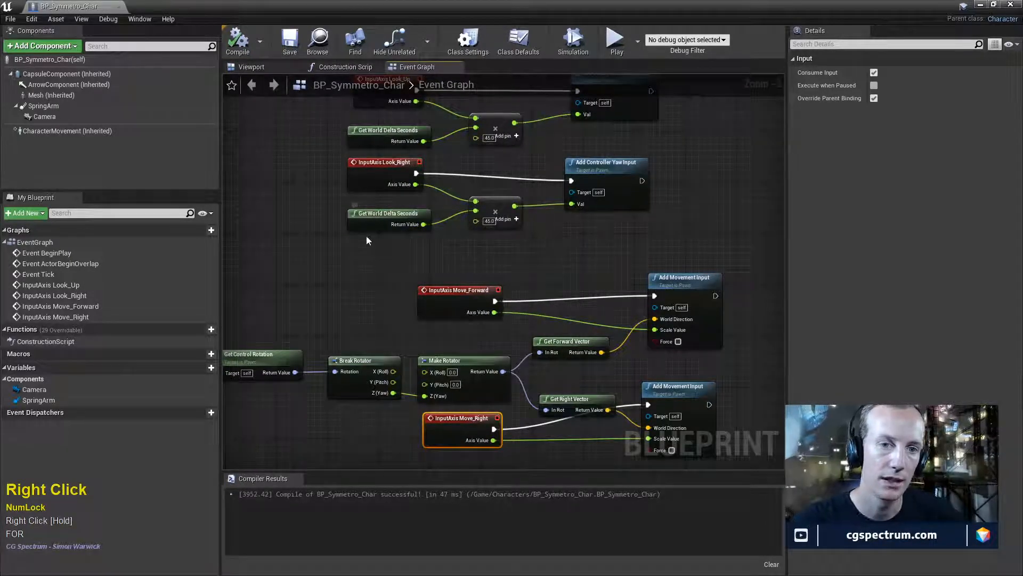
right_drag(397, 261, 357, 165)
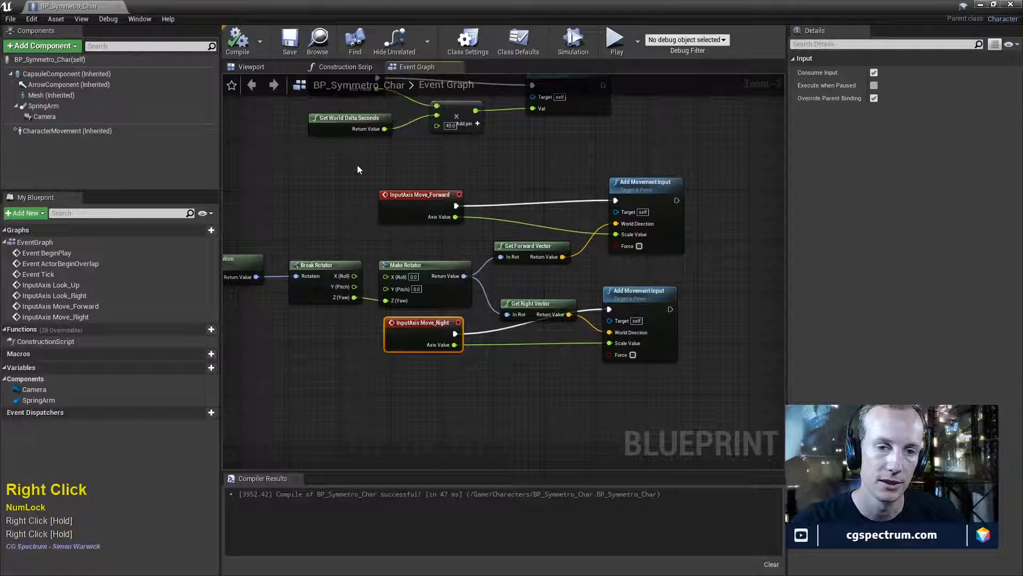
click(80, 133)
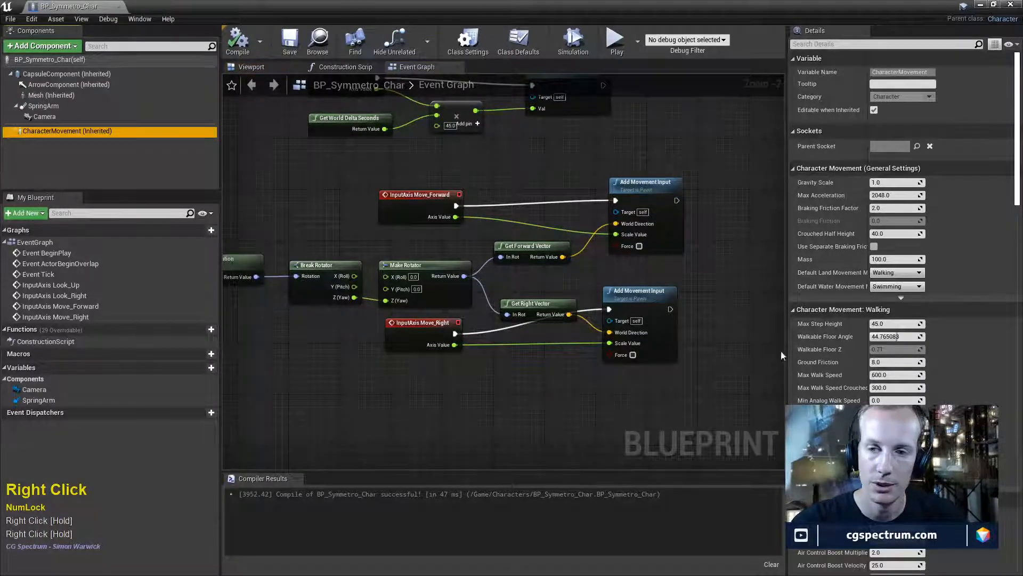
scroll(887, 347, down, 6)
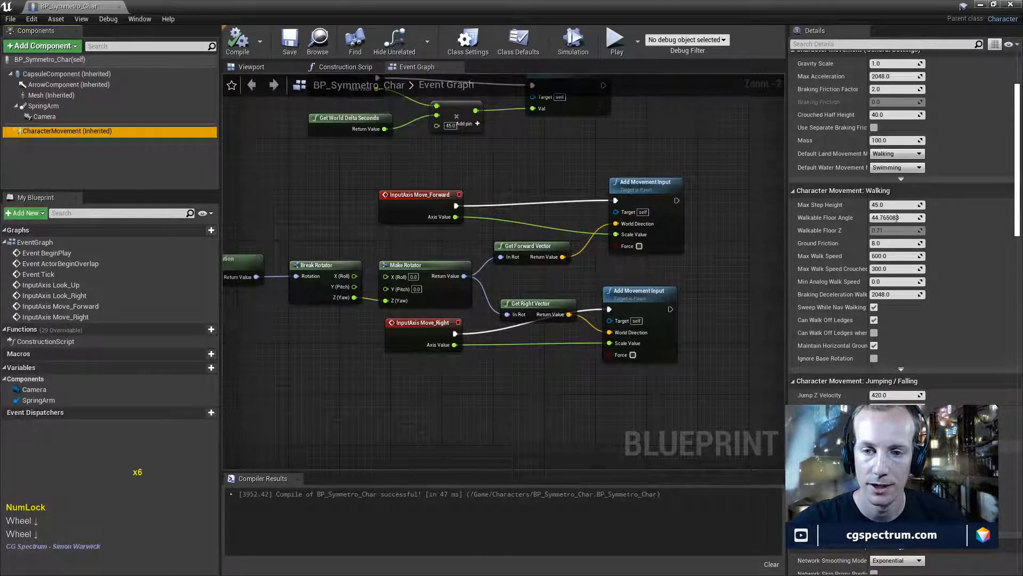
scroll(895, 395, up, 2)
scroll(898, 319, up, 4)
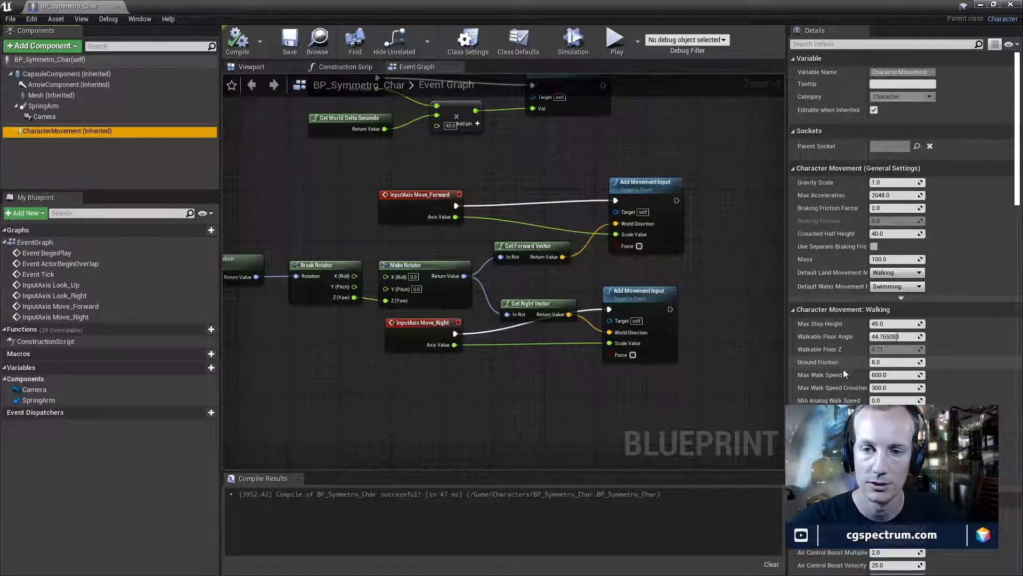
scroll(843, 369, down, 1)
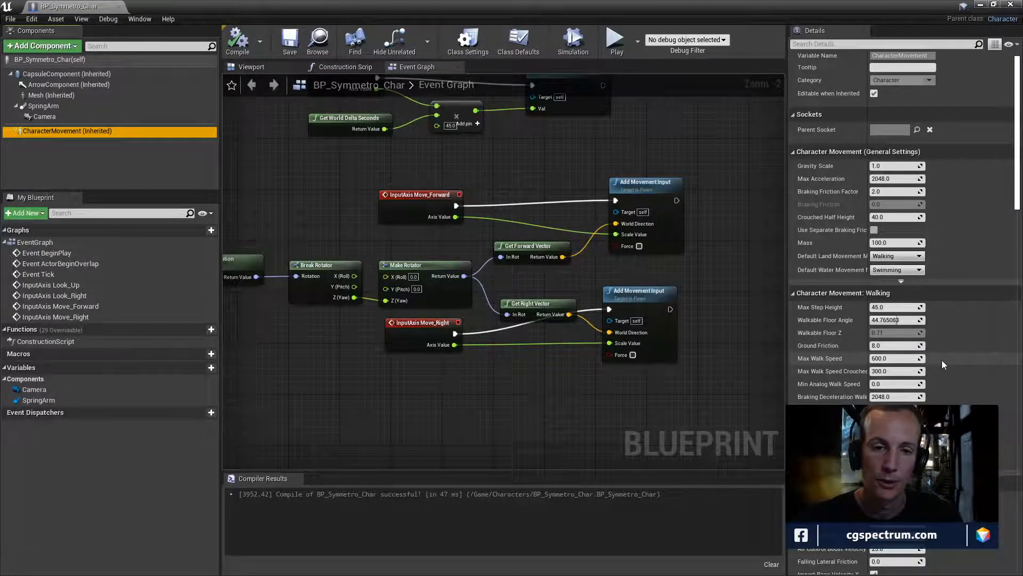
right_drag(469, 245, 489, 353)
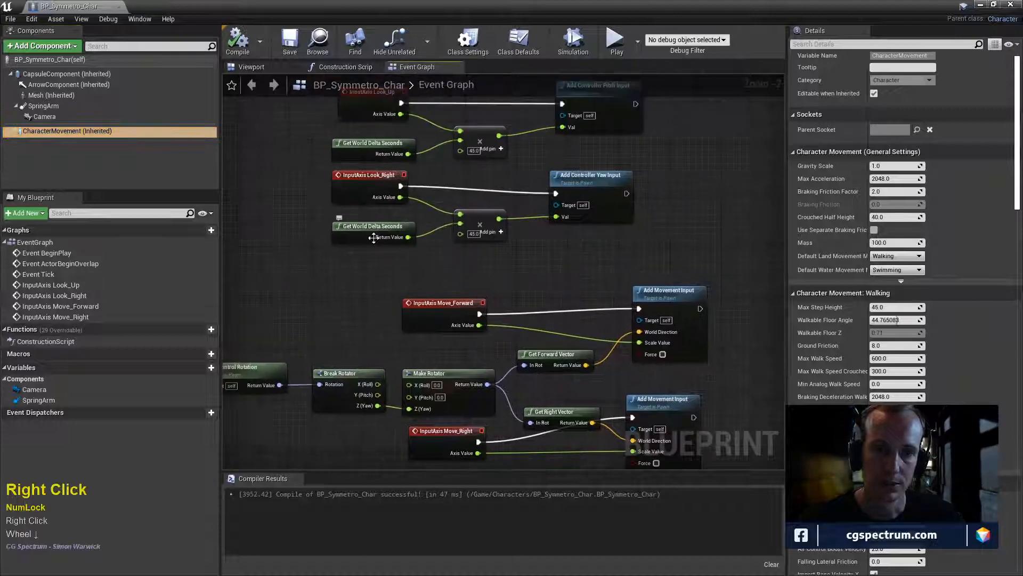
right_drag(405, 256, 422, 335)
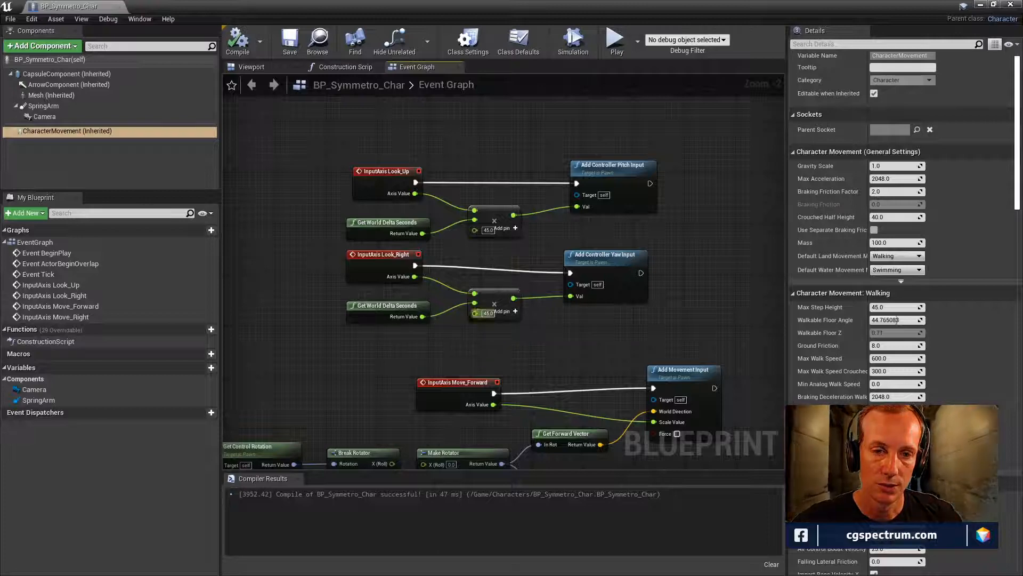
right_drag(539, 350, 530, 269)
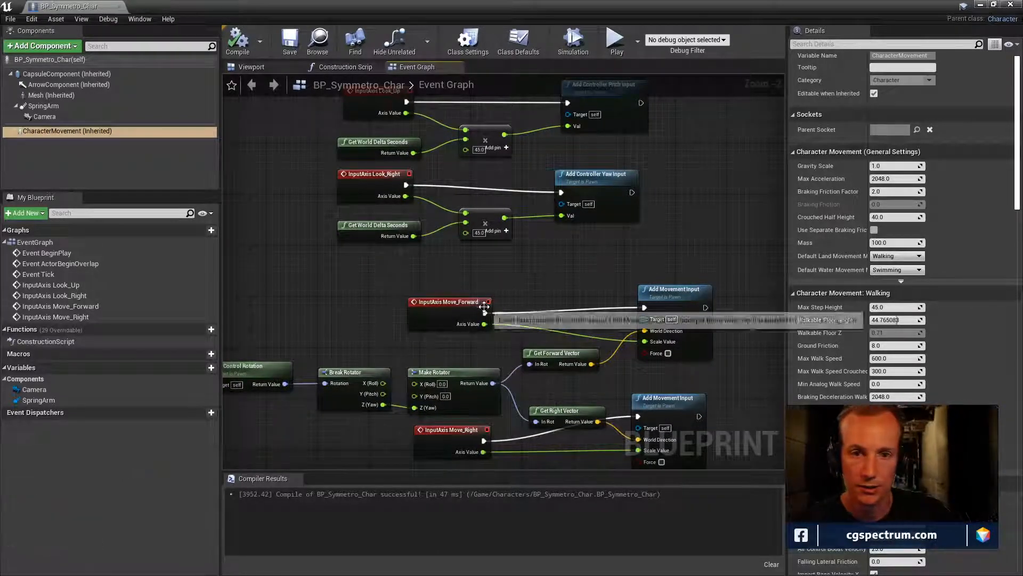
- Space out the Move_Right event and both Add Movement Input nodes vertically, and compile and save the blueprint
right_drag(479, 243, 542, 237)
right_drag(540, 295, 499, 247)
click(400, 361)
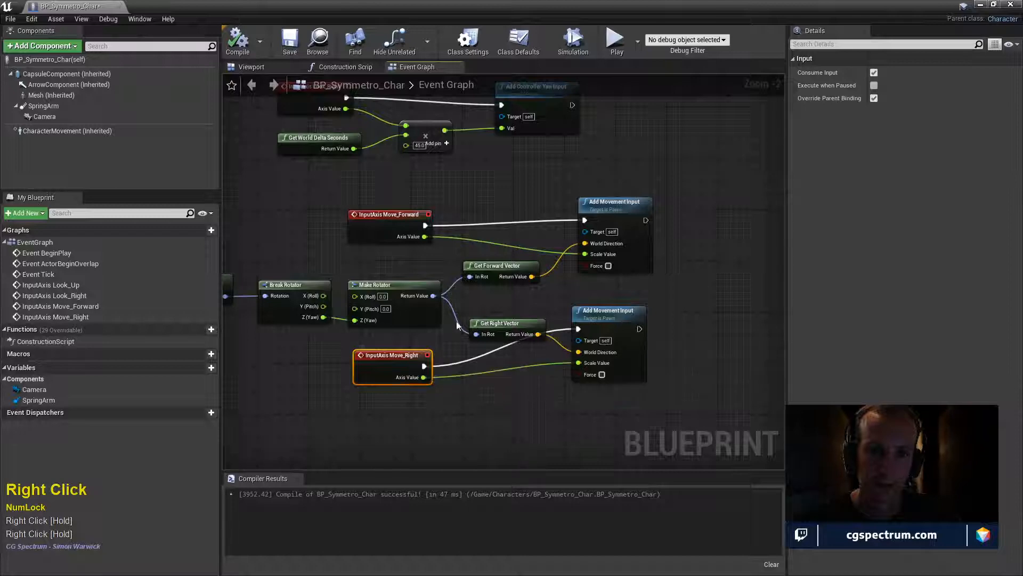
right_drag(644, 298, 641, 341)
click(601, 348)
drag(625, 239, 638, 246)
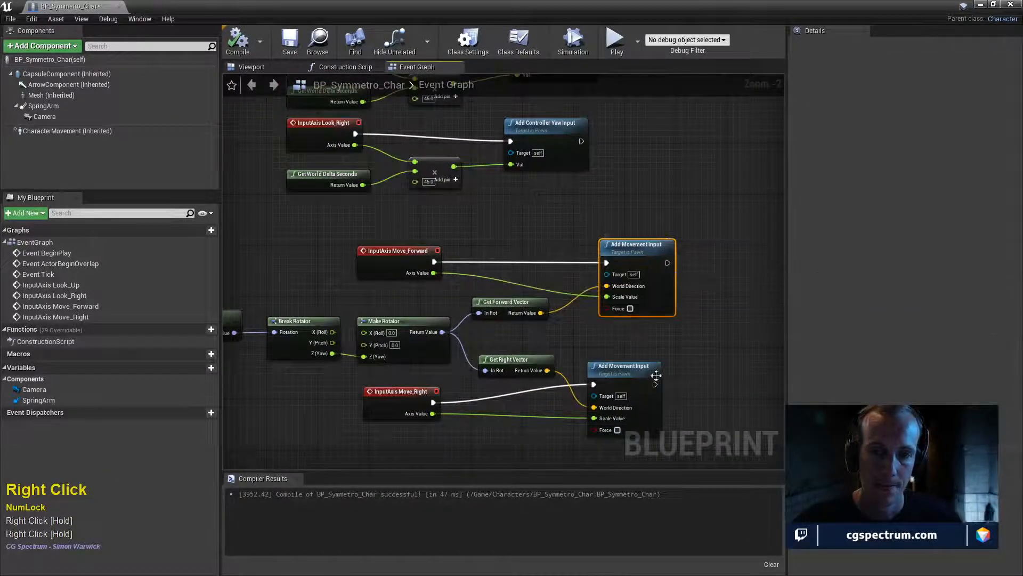
click(253, 51)
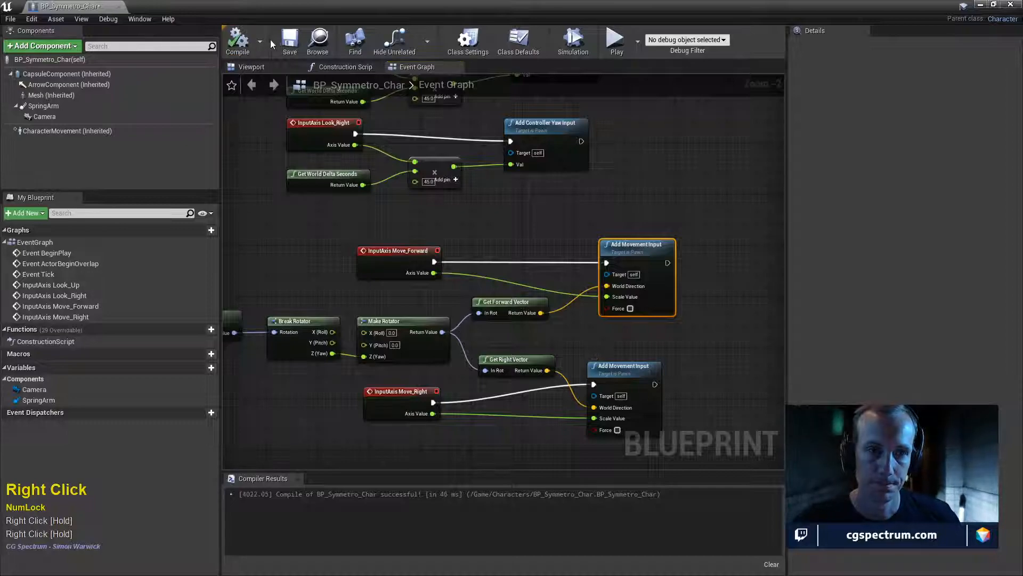
click(297, 50)
- Uncover the level viewport and play-test Mountain_Scene, moving the character forward, left and right, and end the play session
drag(373, 7, 382, 347)
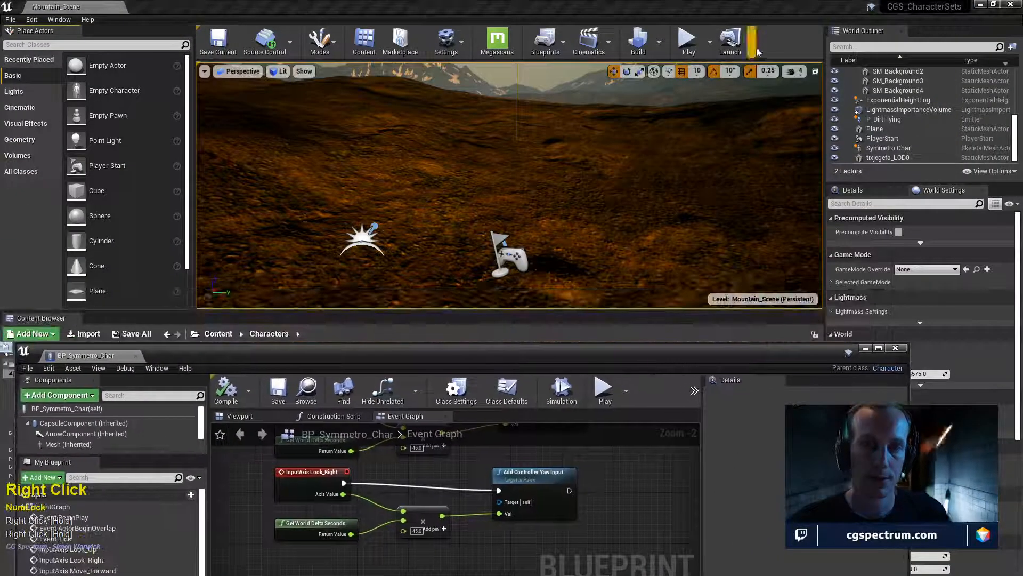
click(698, 47)
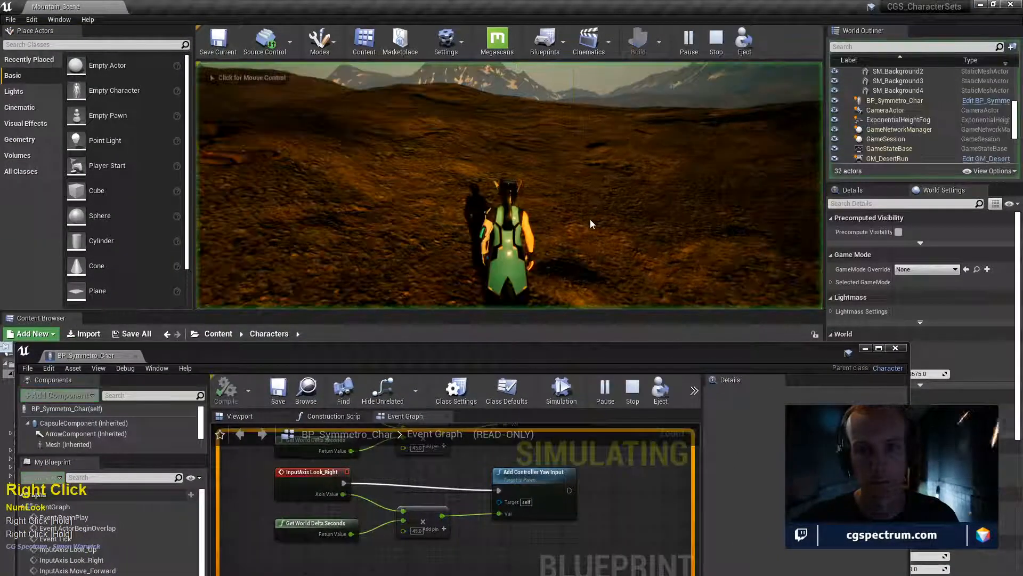
key(w)
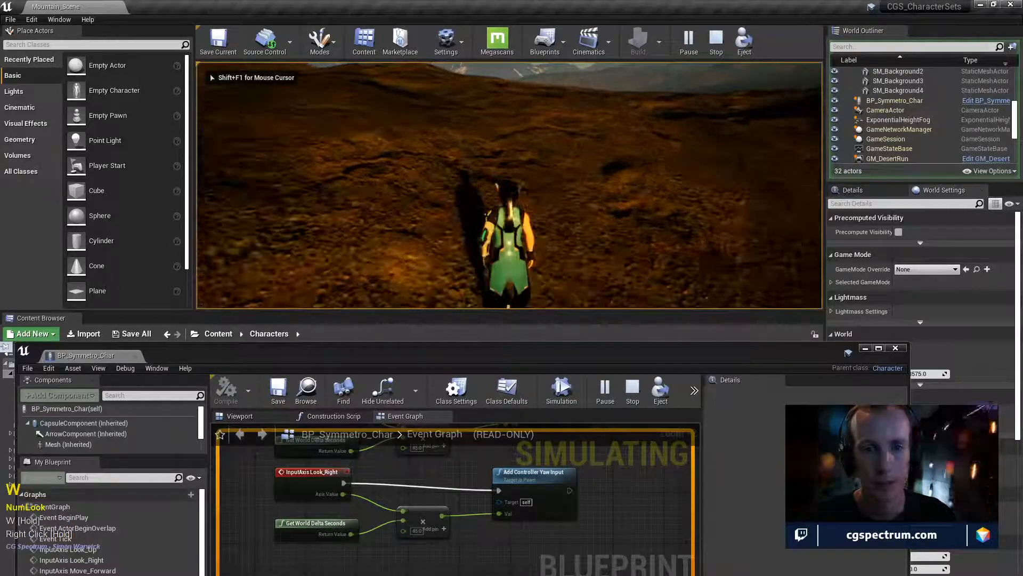
key(a)
key(d)
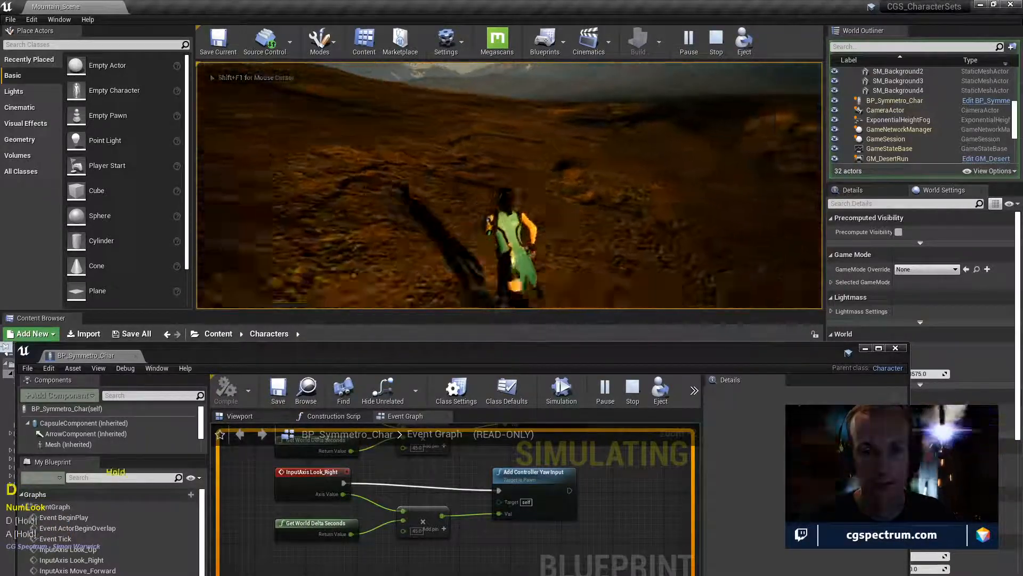
key(w)
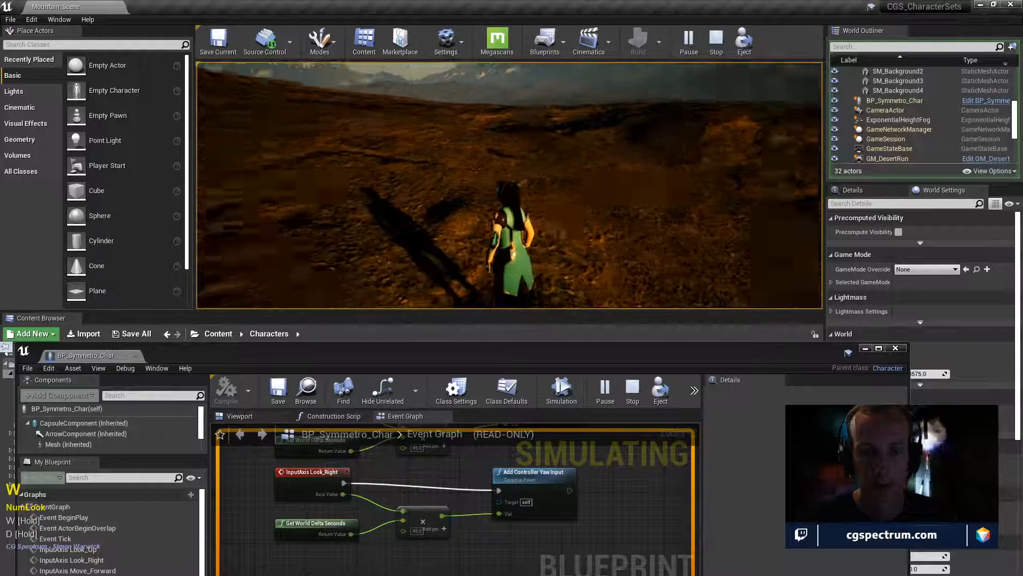
key(w)
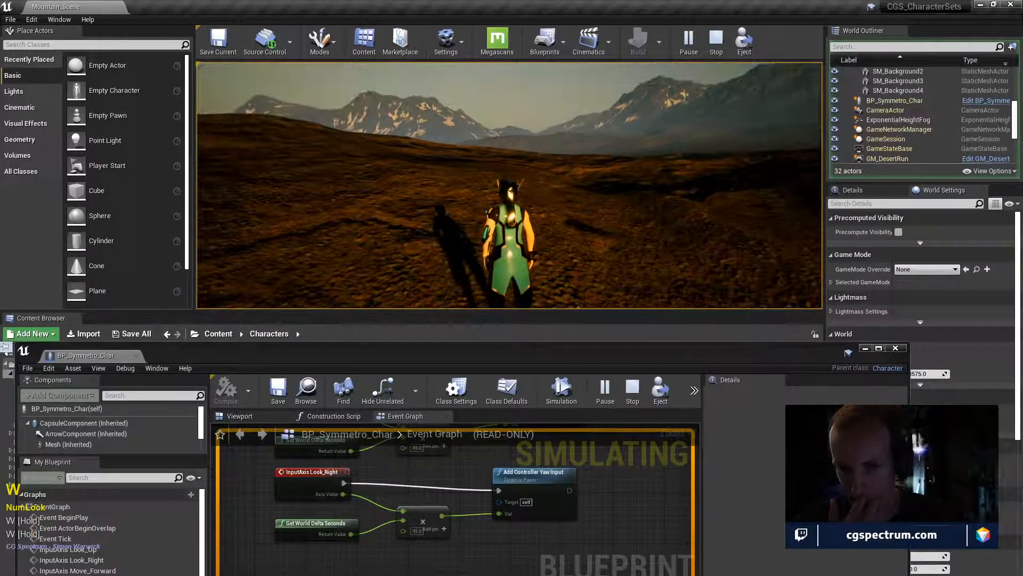
key(a)
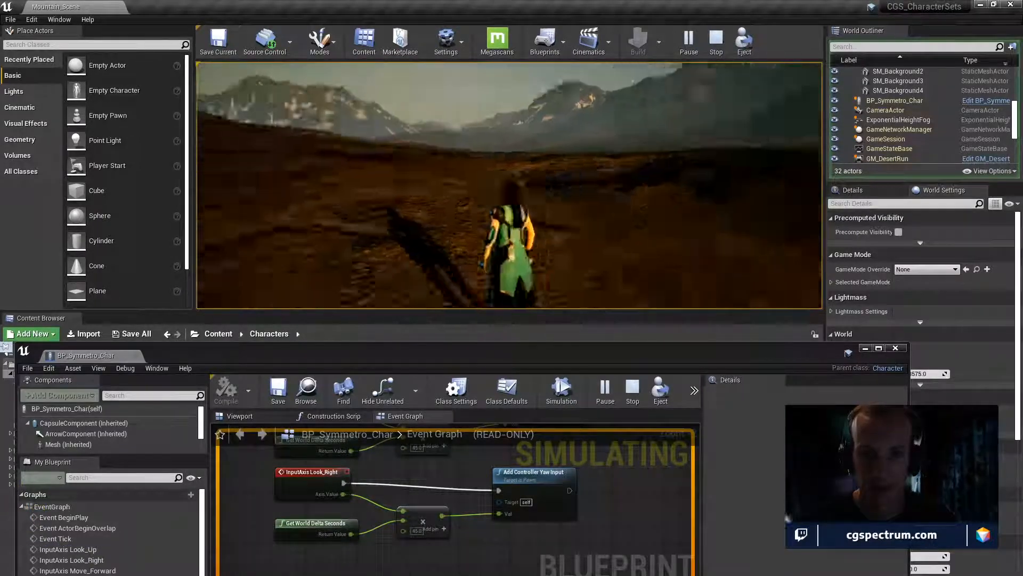
key(d)
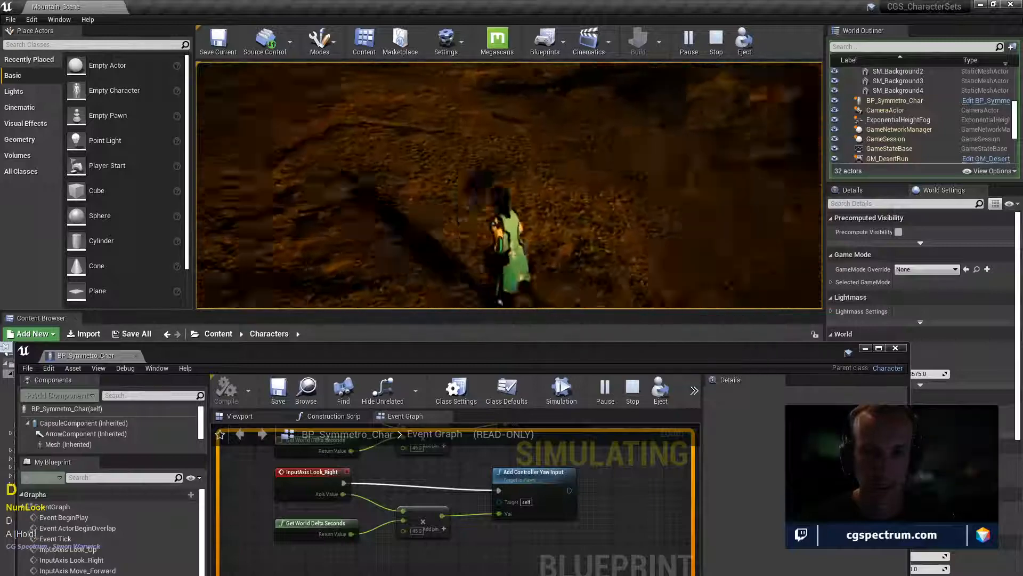
key(w)
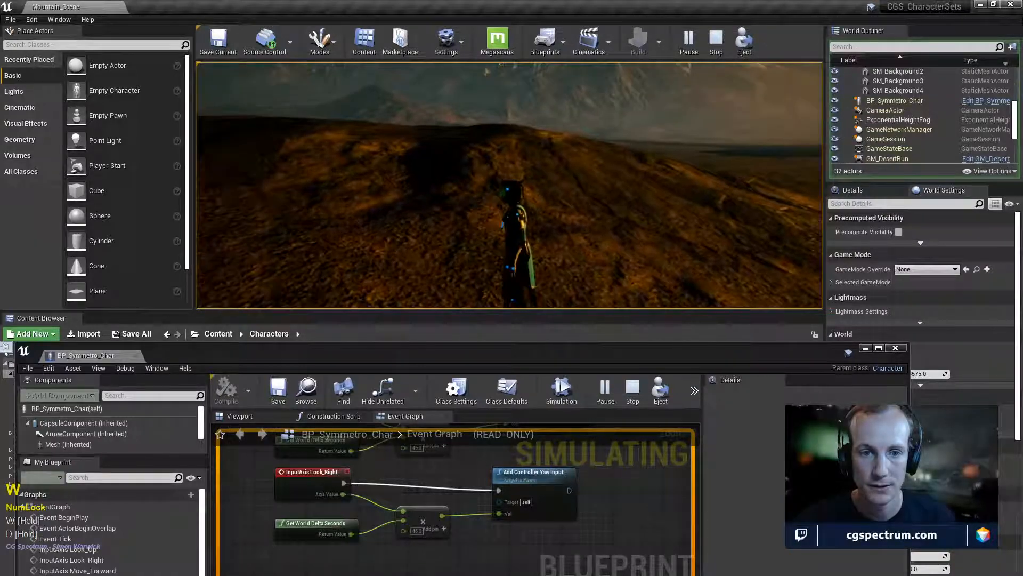
key(w)
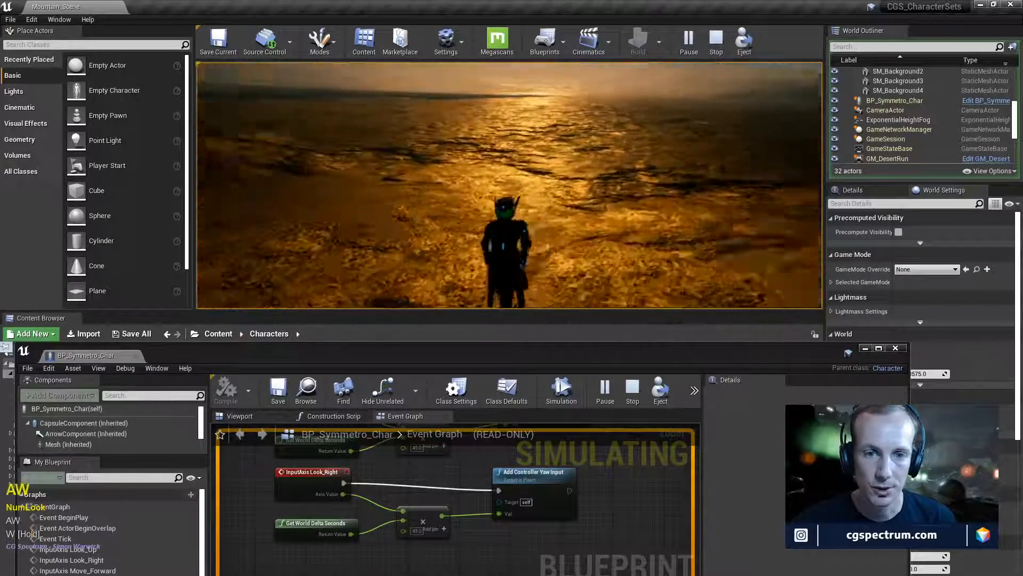
key(w)
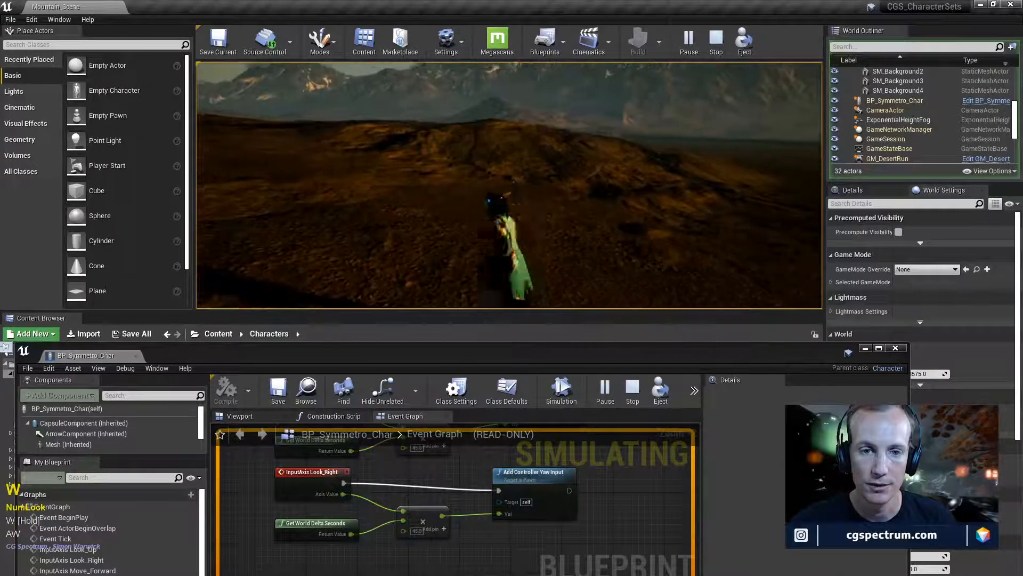
key(Escape)
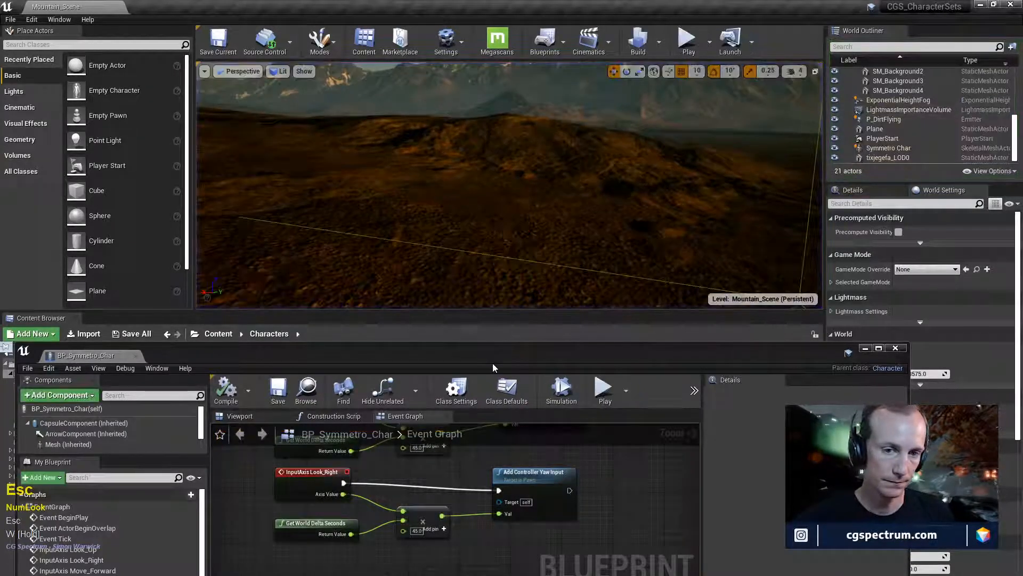
- Enable Orient Rotation to Movement in the CharacterMovement component's rotation settings, and compile and save BP_Symmetro_Char
double_click(493, 363)
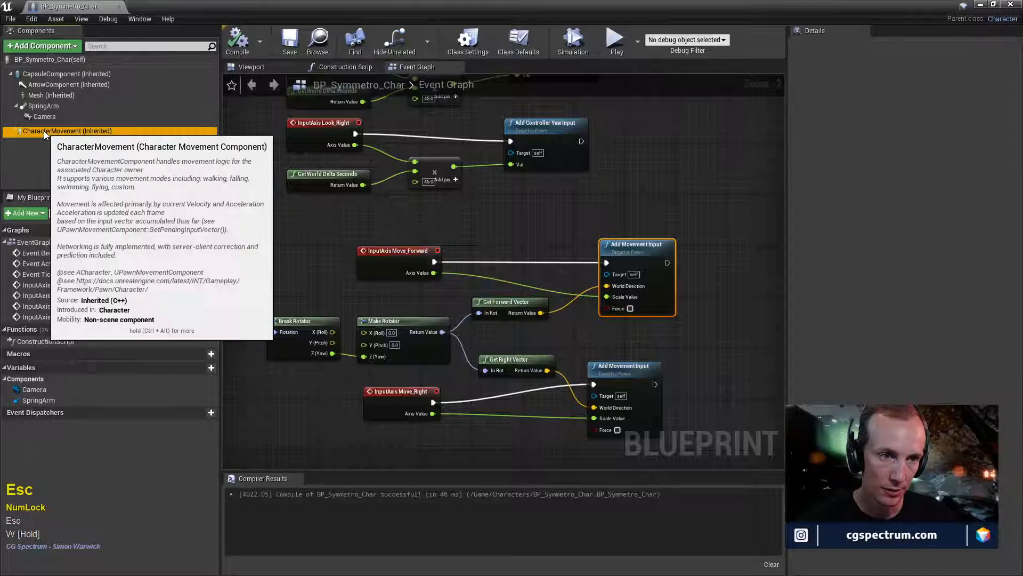
click(44, 130)
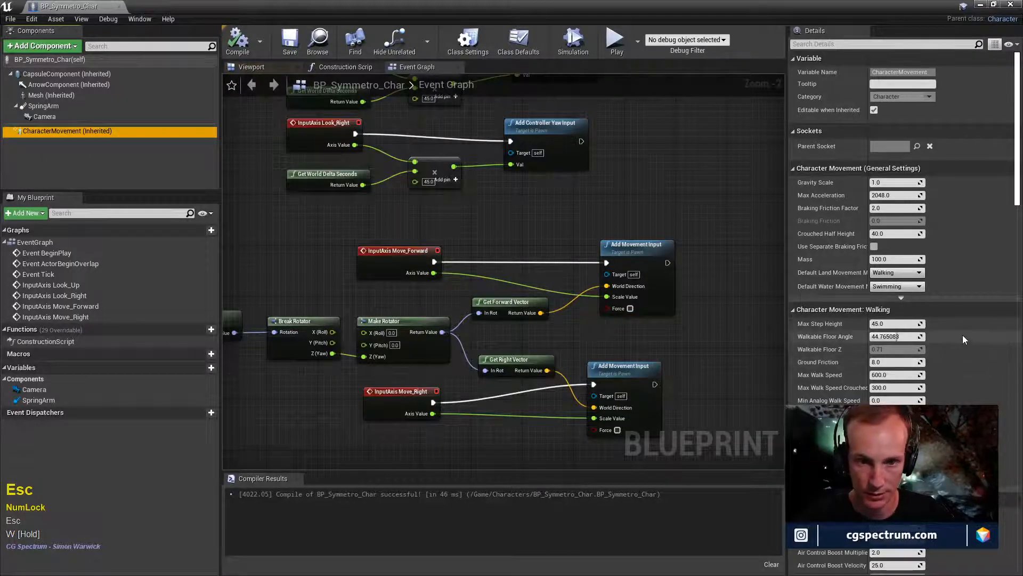
scroll(961, 335, down, 8)
scroll(957, 349, down, 10)
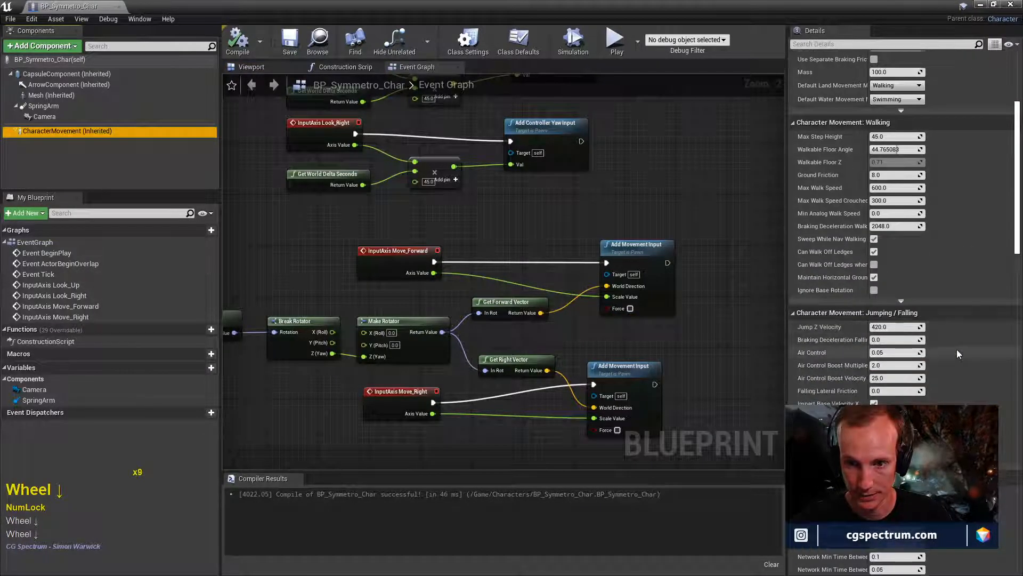
scroll(954, 352, down, 7)
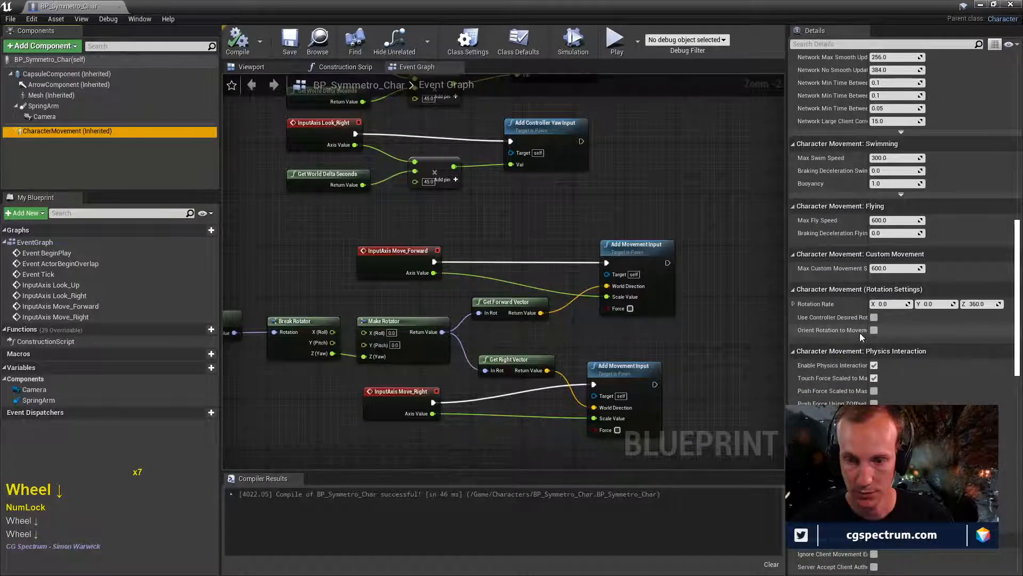
click(875, 330)
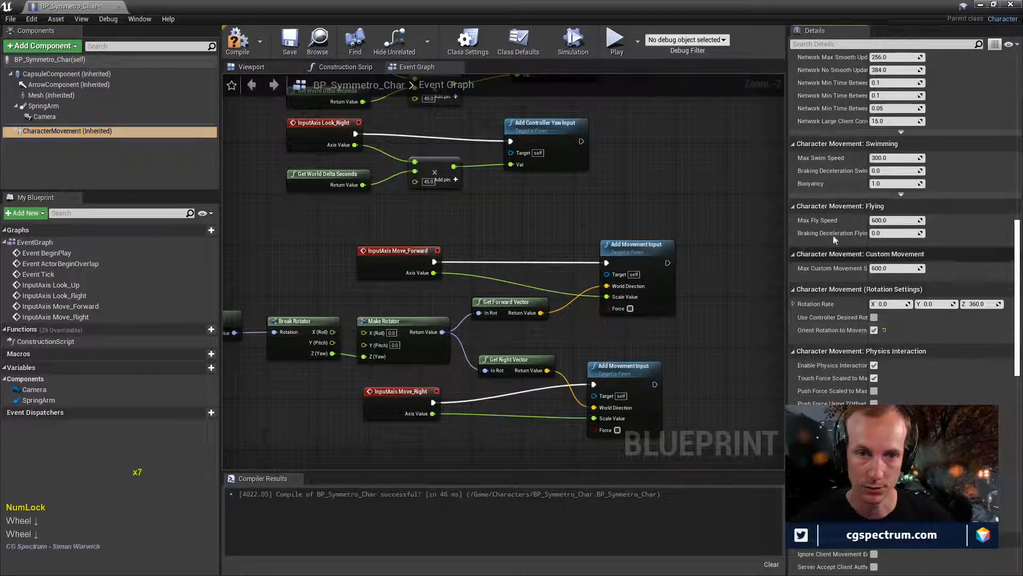
click(238, 40)
click(289, 43)
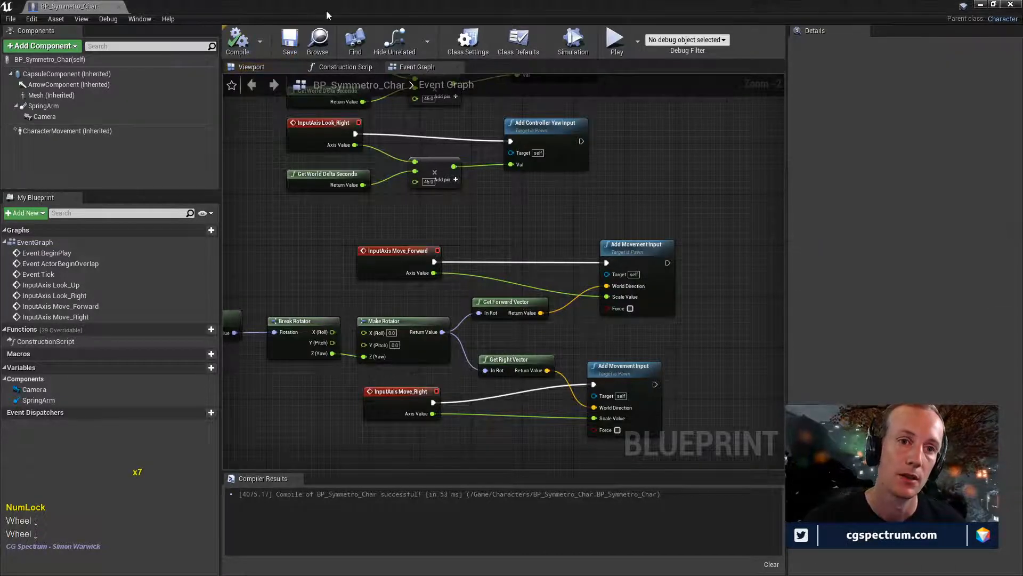
- Uncover the level viewport and play-test Mountain_Scene, walking the character in all four directions to check how it turns
drag(327, 10, 341, 423)
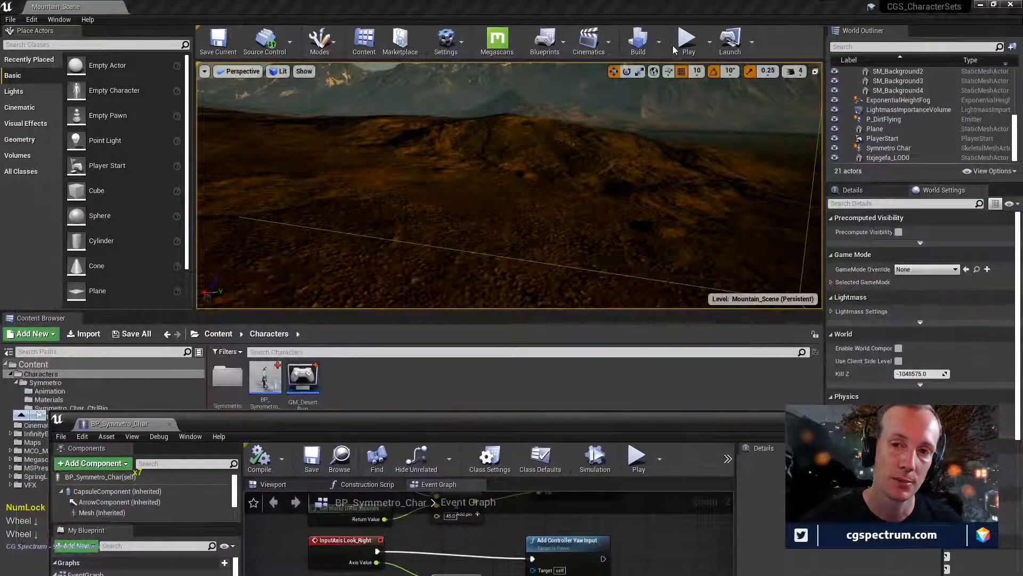
click(686, 46)
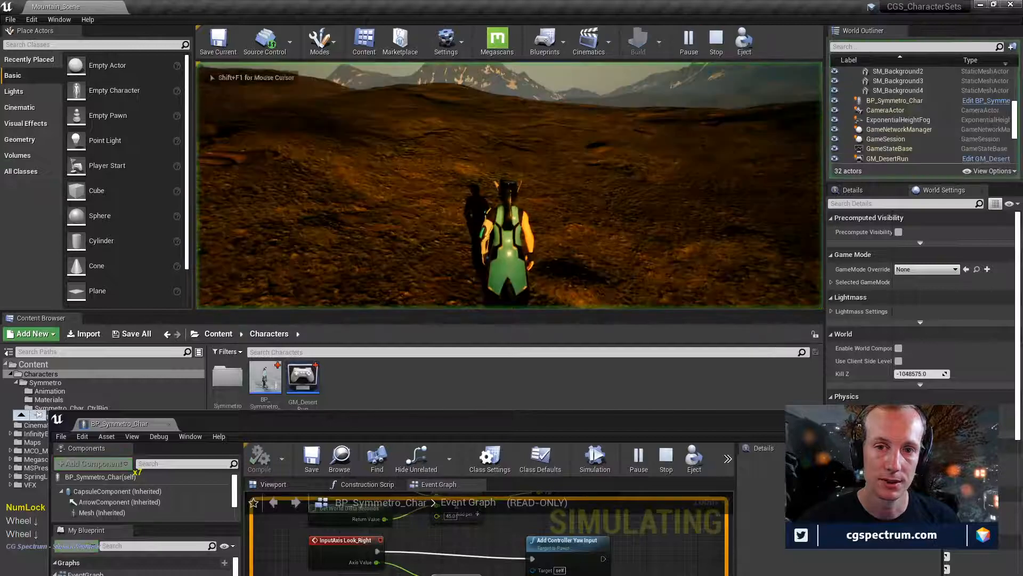
key(w)
key(d)
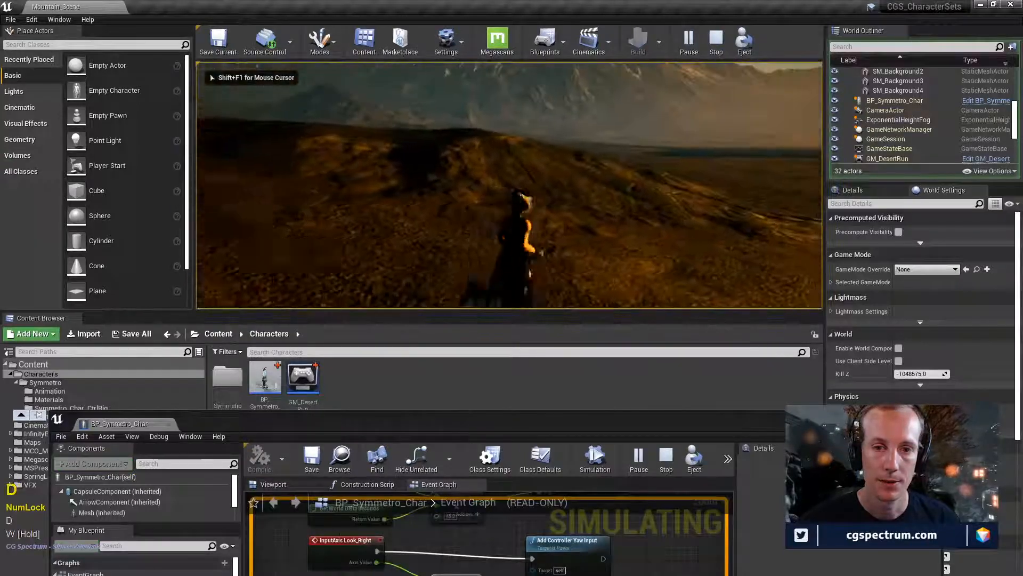
key(a)
key(w)
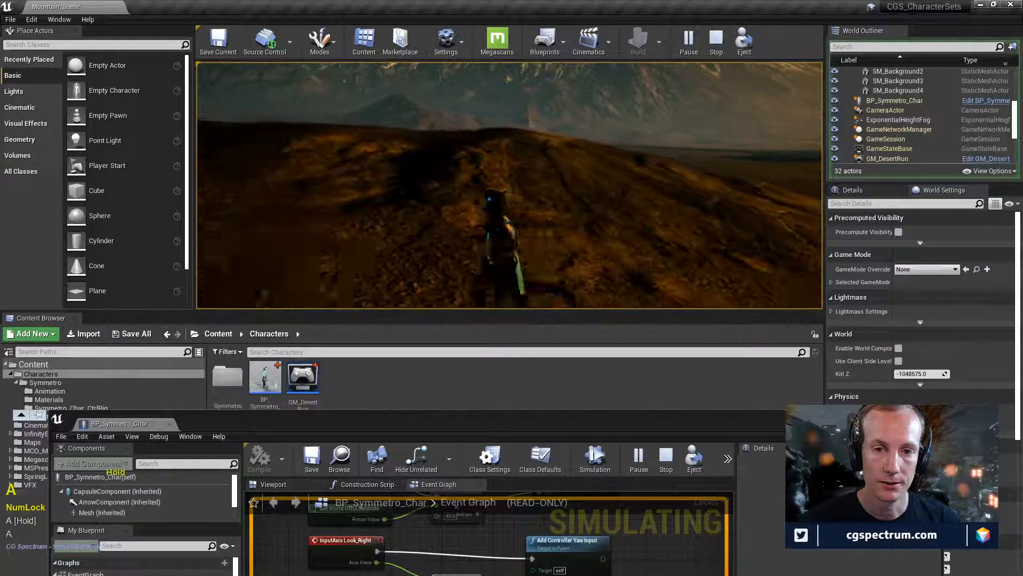
key(d)
key(s)
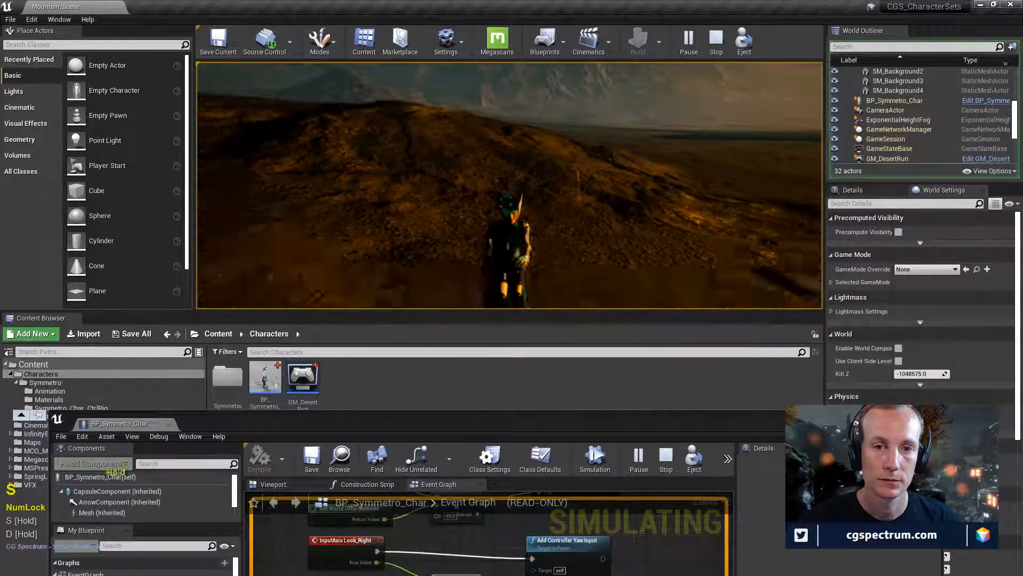
key(a)
key(w)
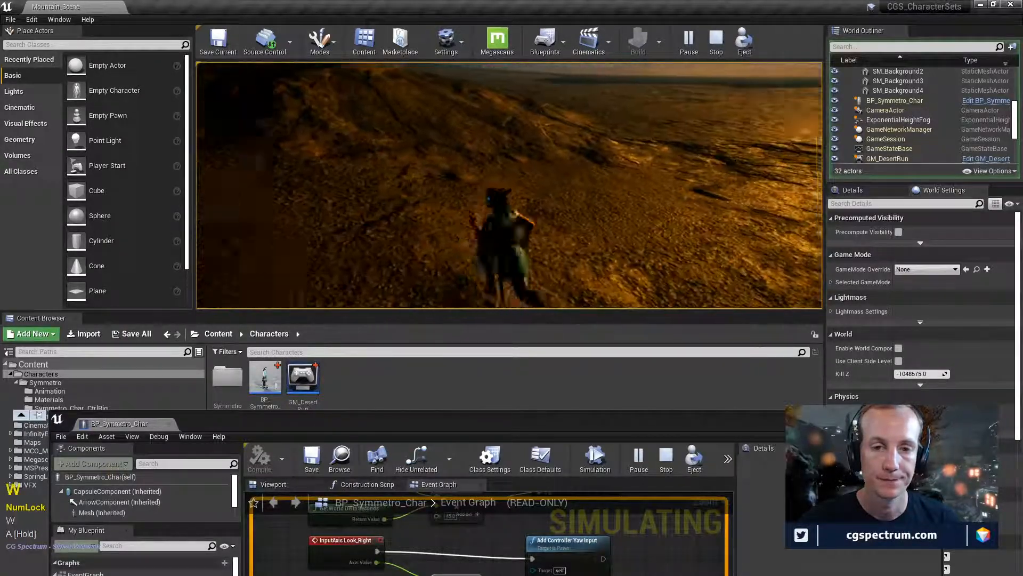
key(d)
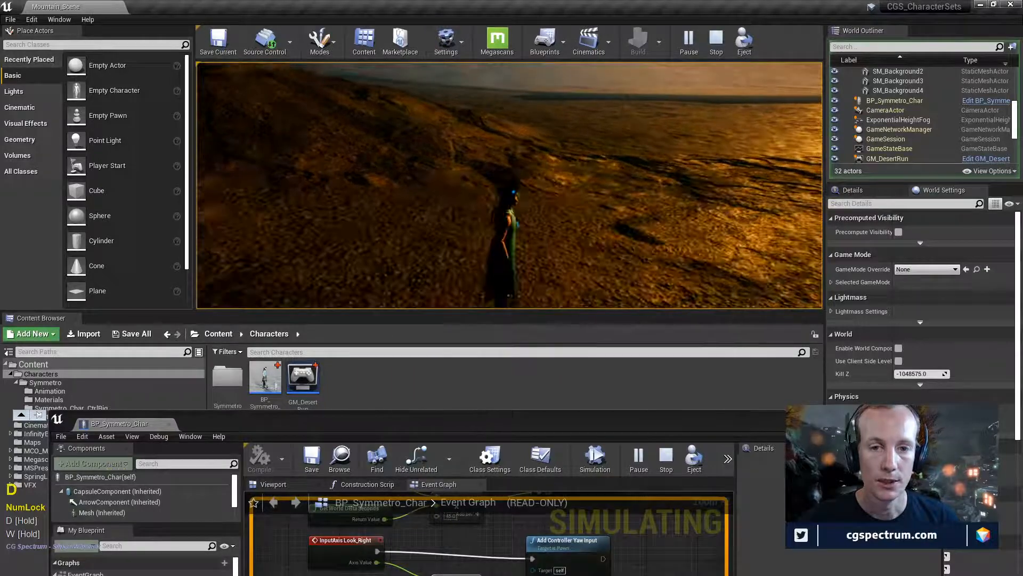
key(d)
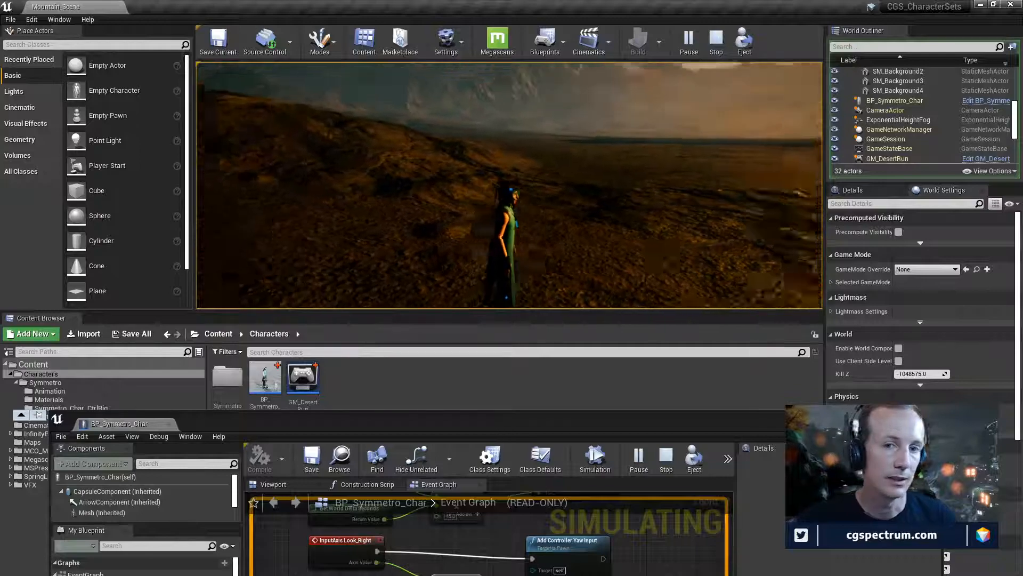
key(a)
key(w)
key(d)
key(s)
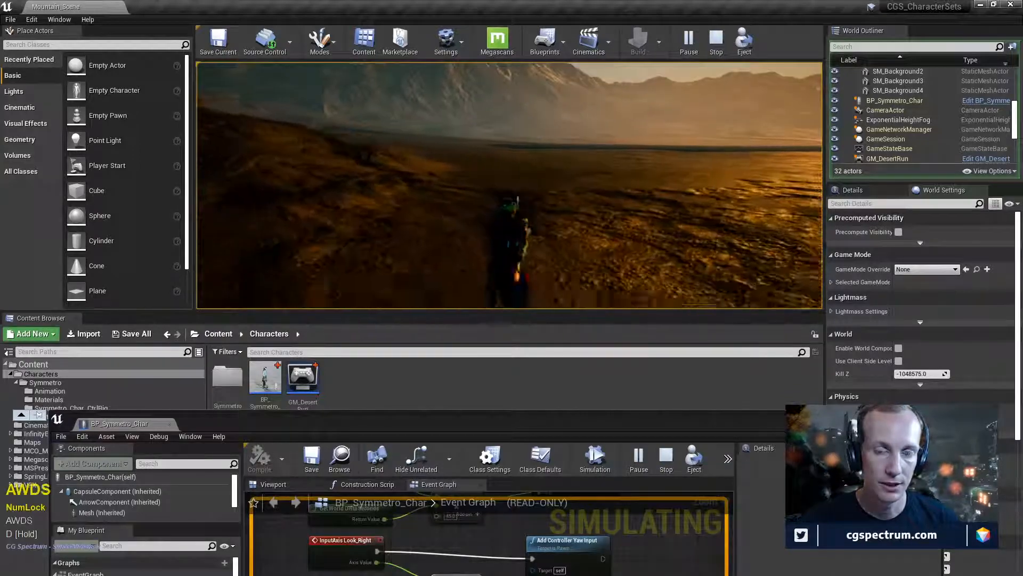
key(d)
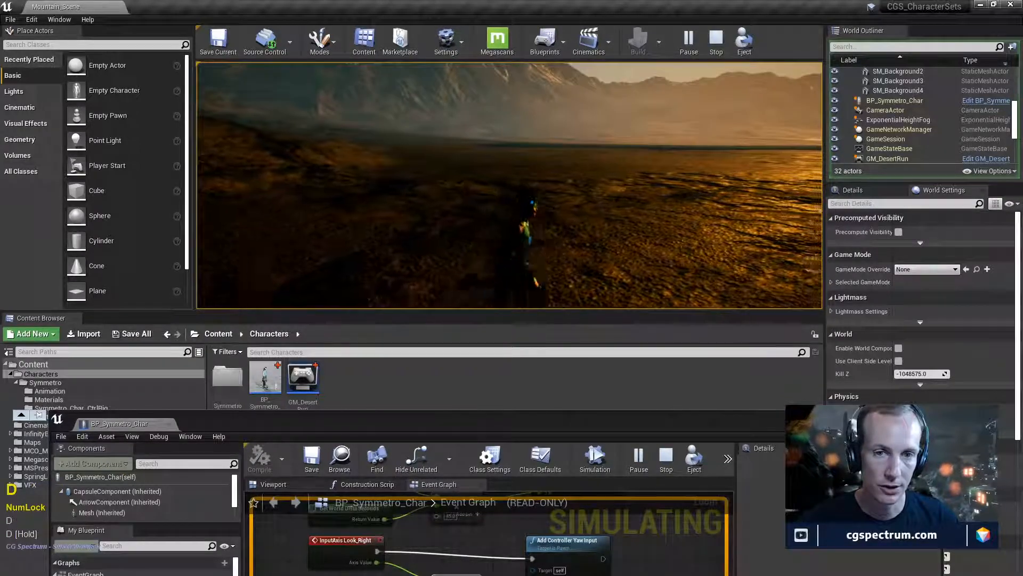
key(alt+Tab)
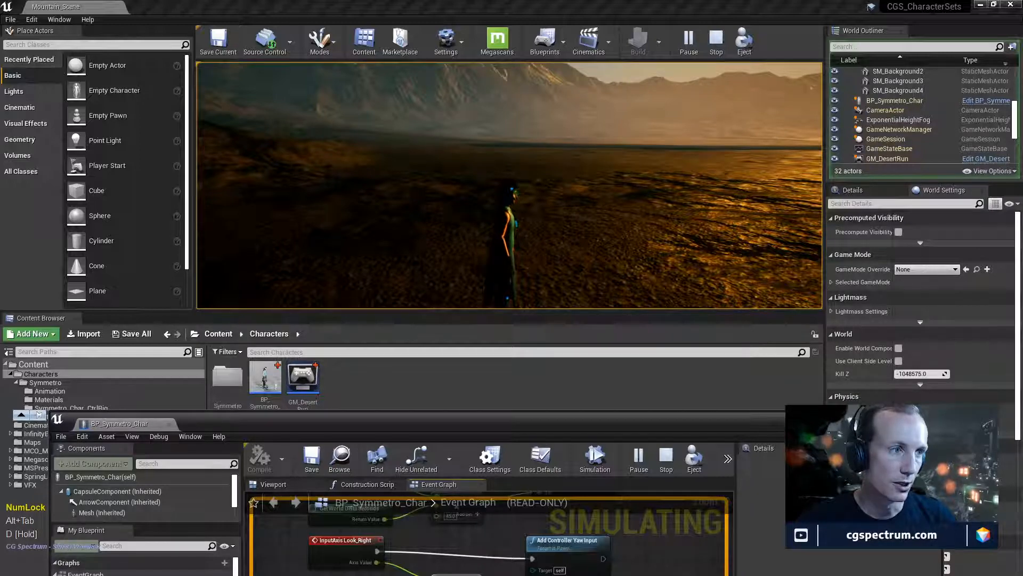
- Resume control of the running play session, steer the character in circles and forward across the terrain, and end the session
click(716, 233)
key(w)
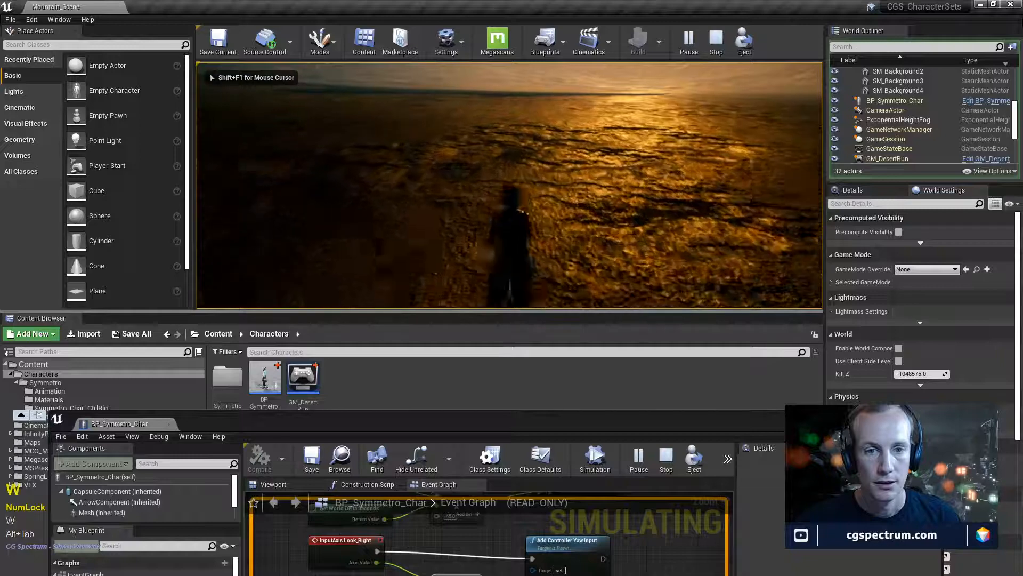
key(d)
key(s)
key(w)
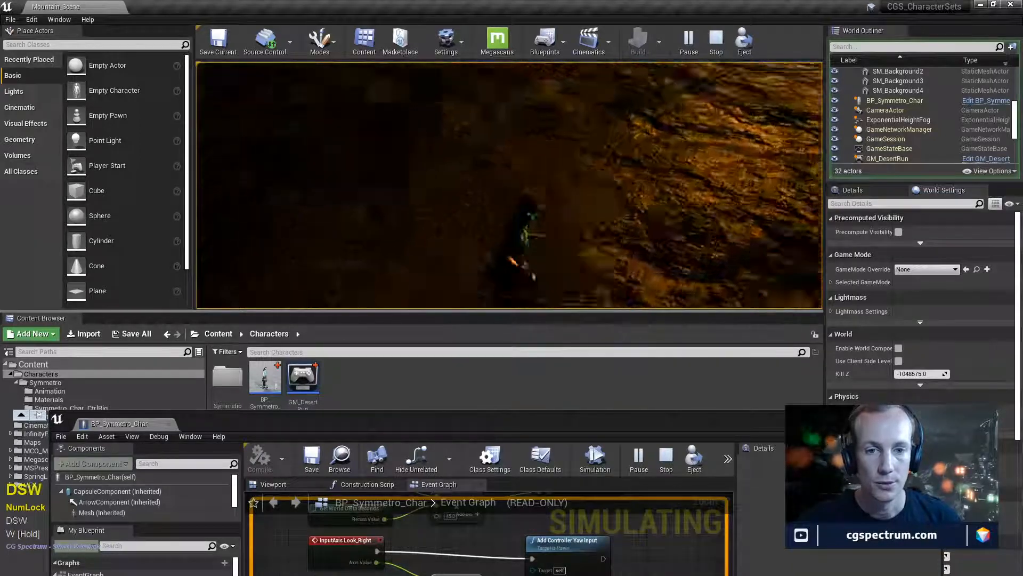
key(a)
key(w)
key(w)
key(d)
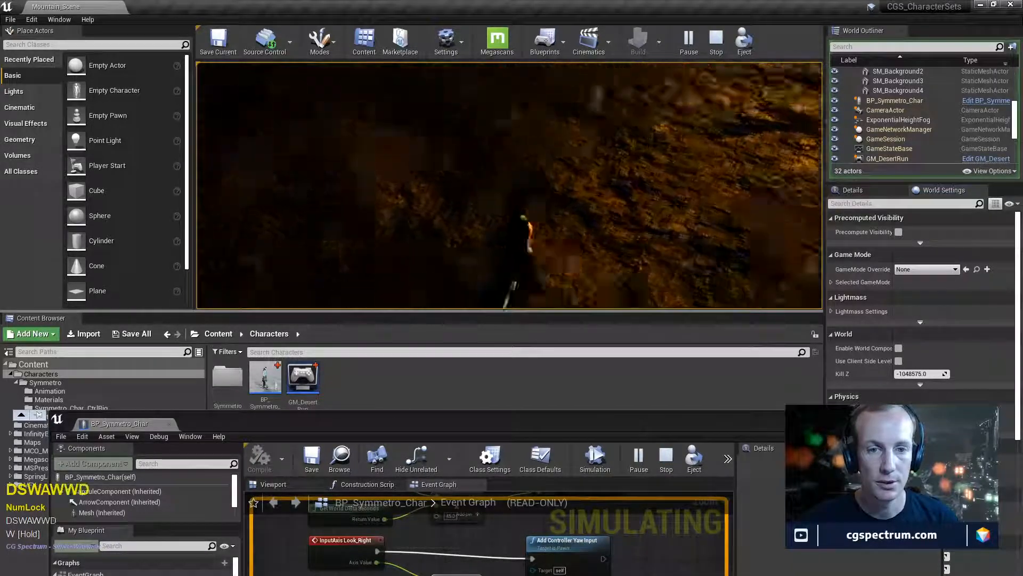
key(s)
key(a)
key(w)
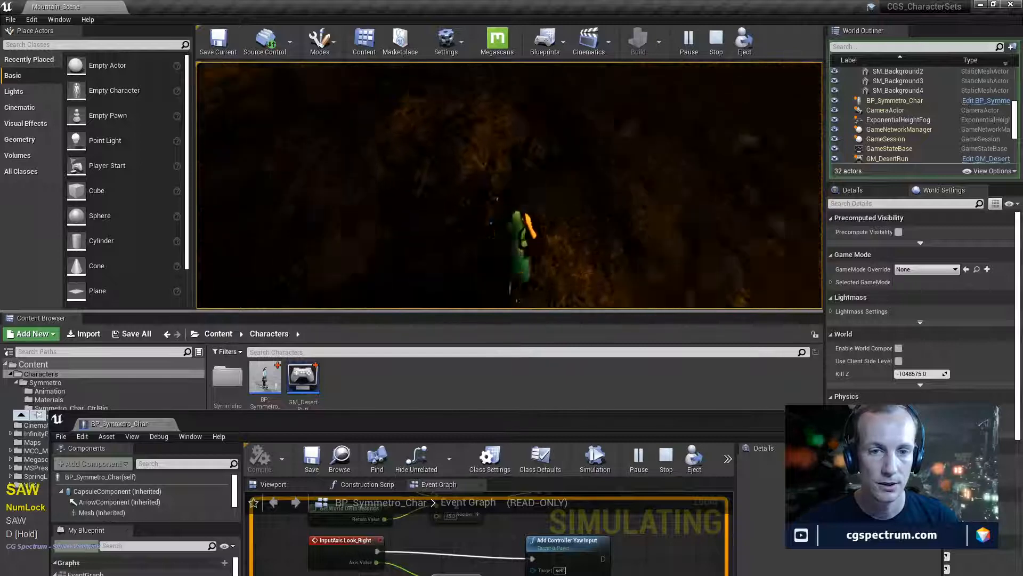
key(w)
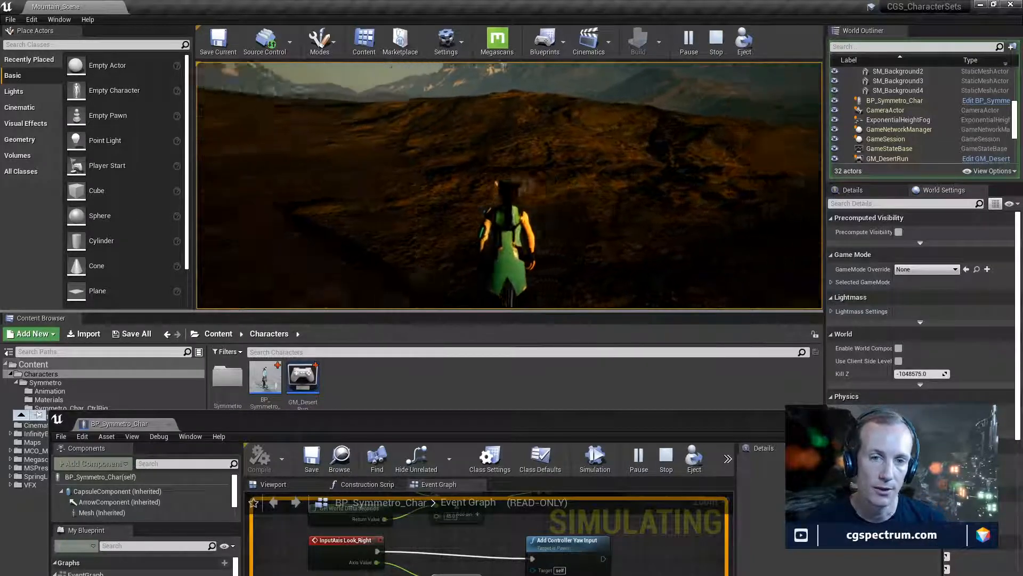
key(w)
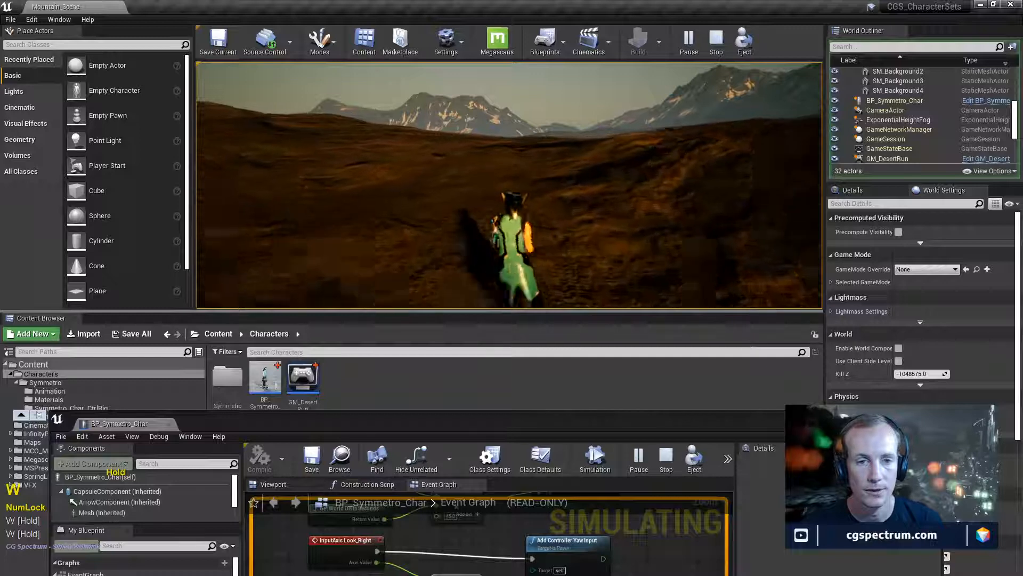
key(Escape)
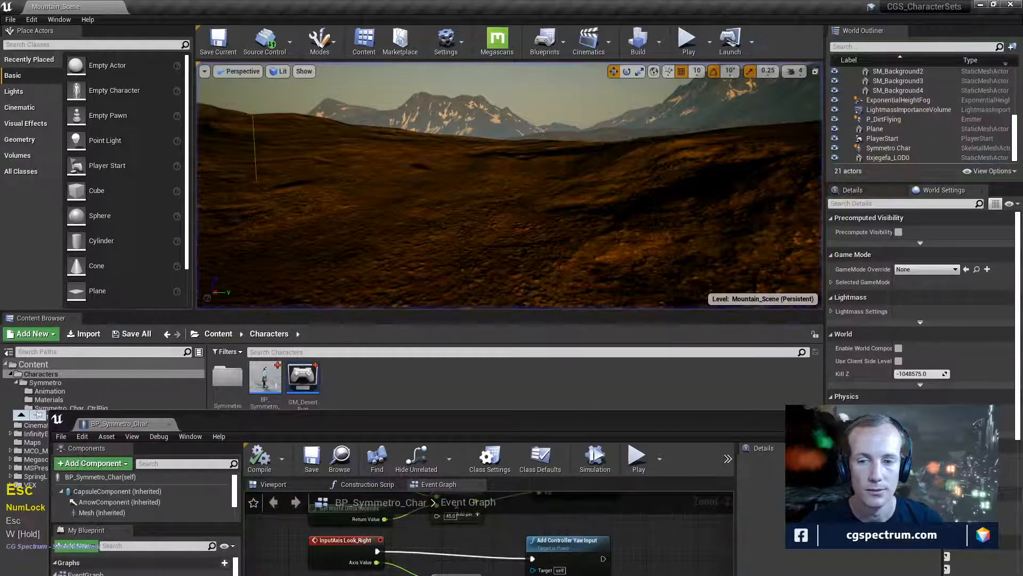
- Hide the blueprint editor and enlarge the level viewport for another play-test, running the character around the scene before ending the session
click(899, 417)
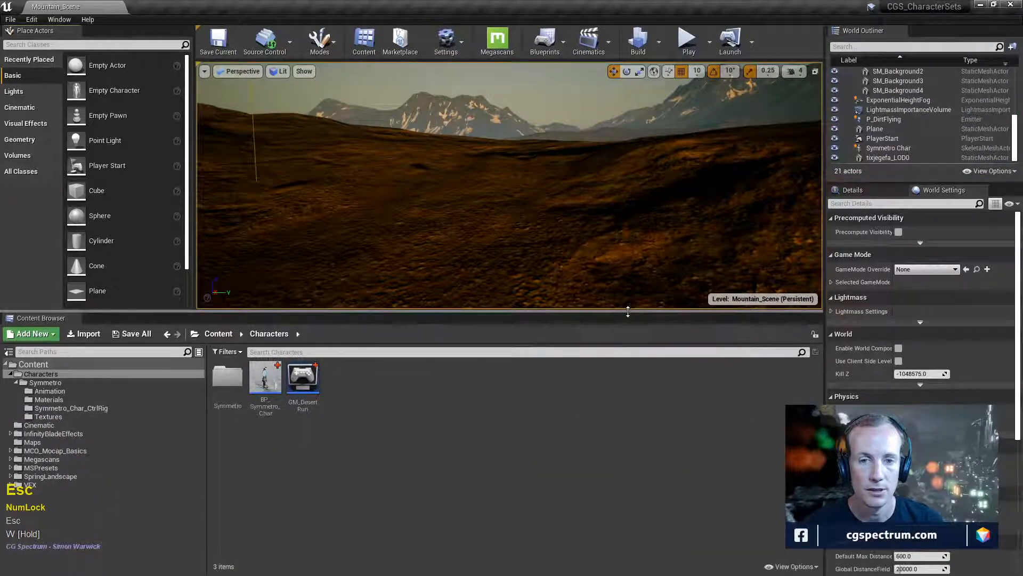
drag(628, 312, 628, 430)
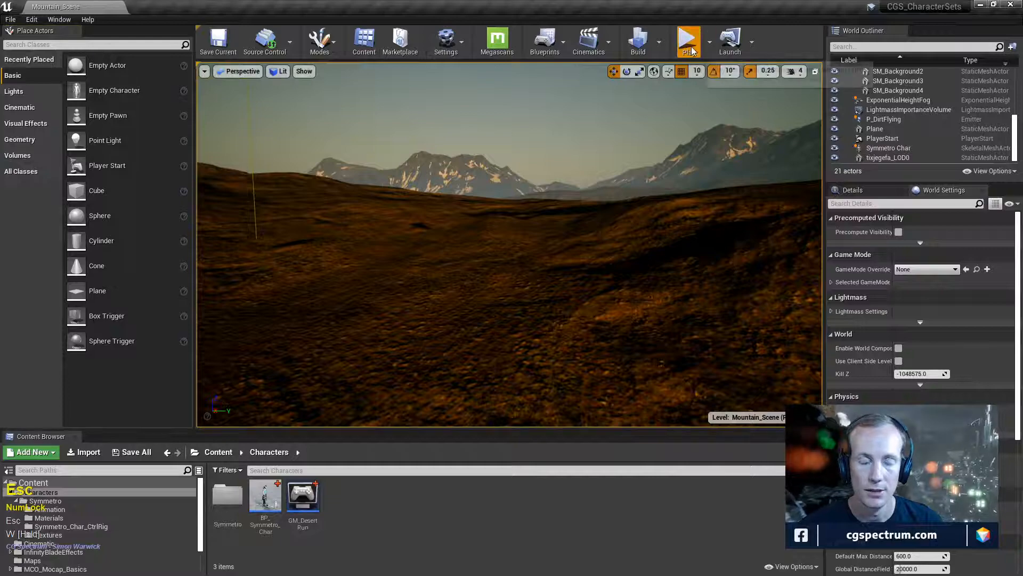
click(633, 276)
key(w)
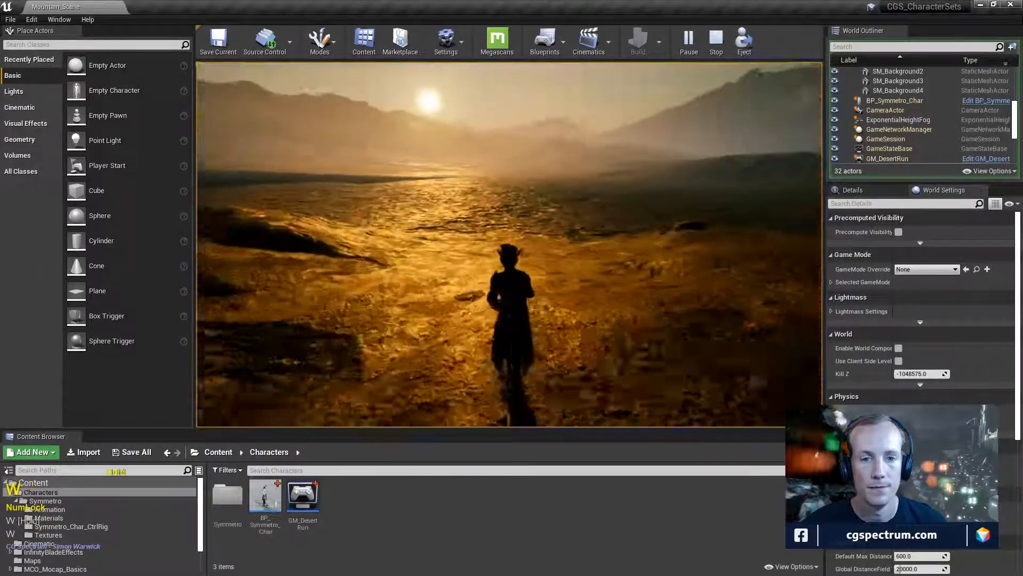
key(a)
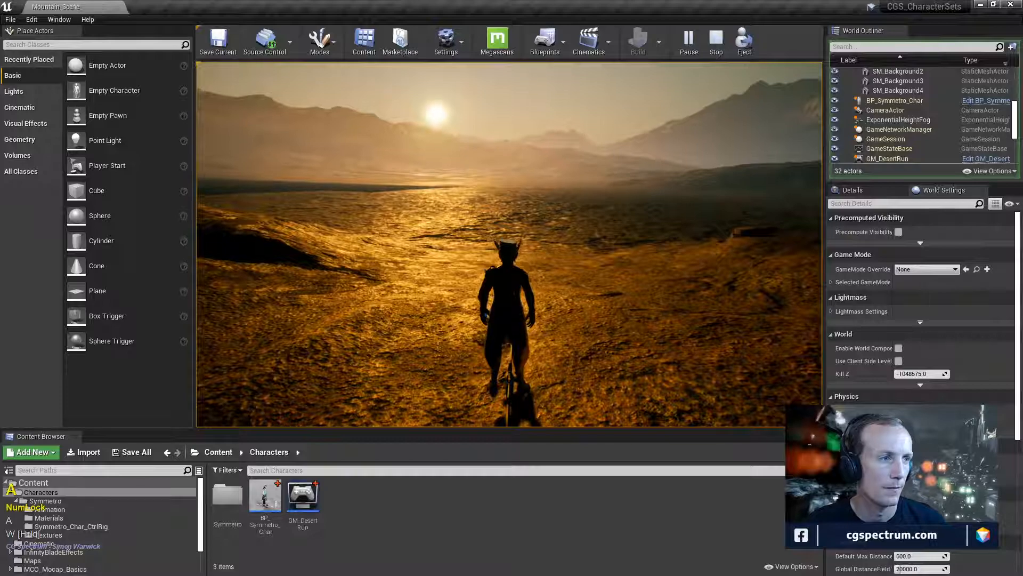
key(w)
key(a)
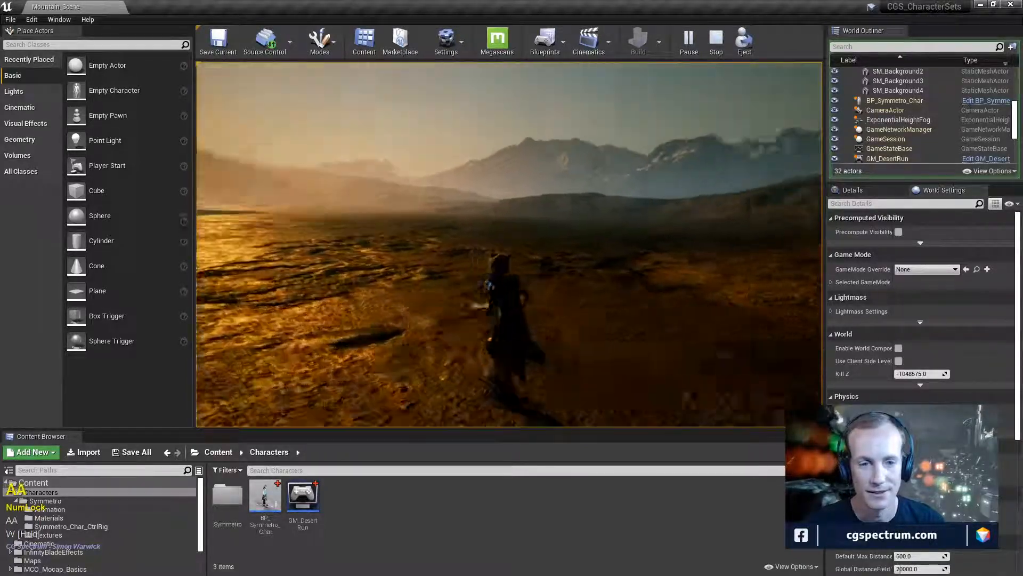
key(a)
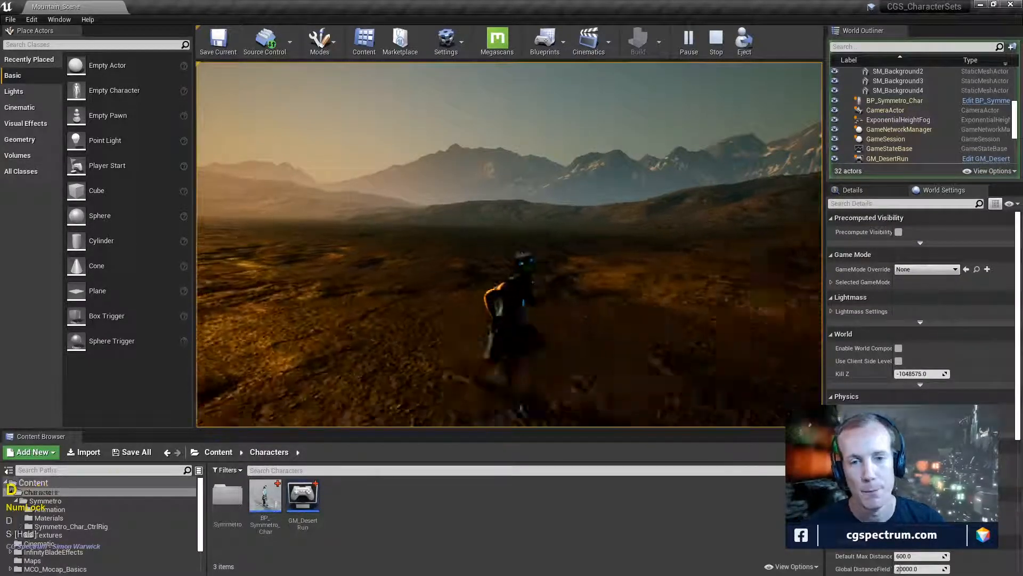
key(s+a)
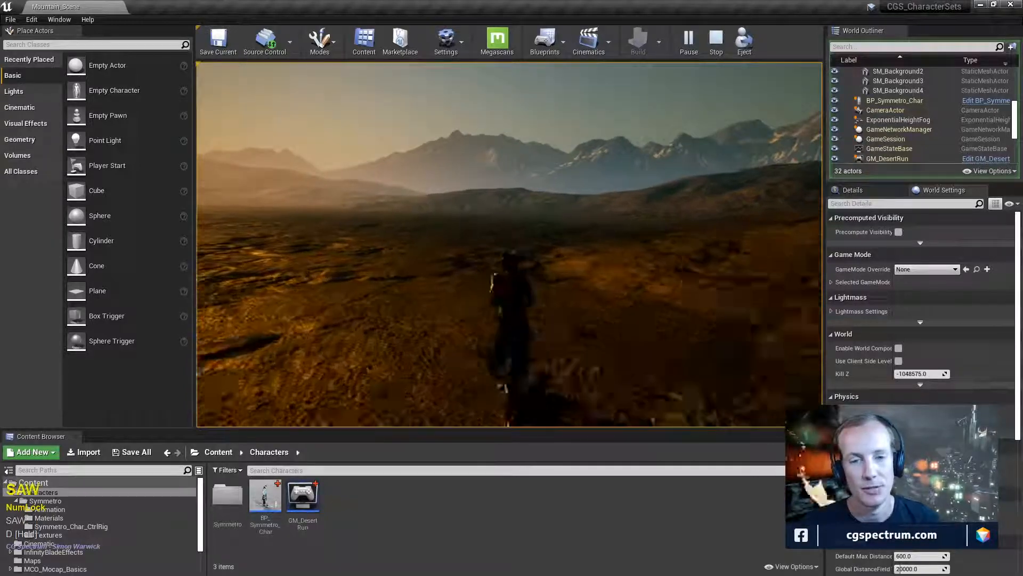
key(Escape)
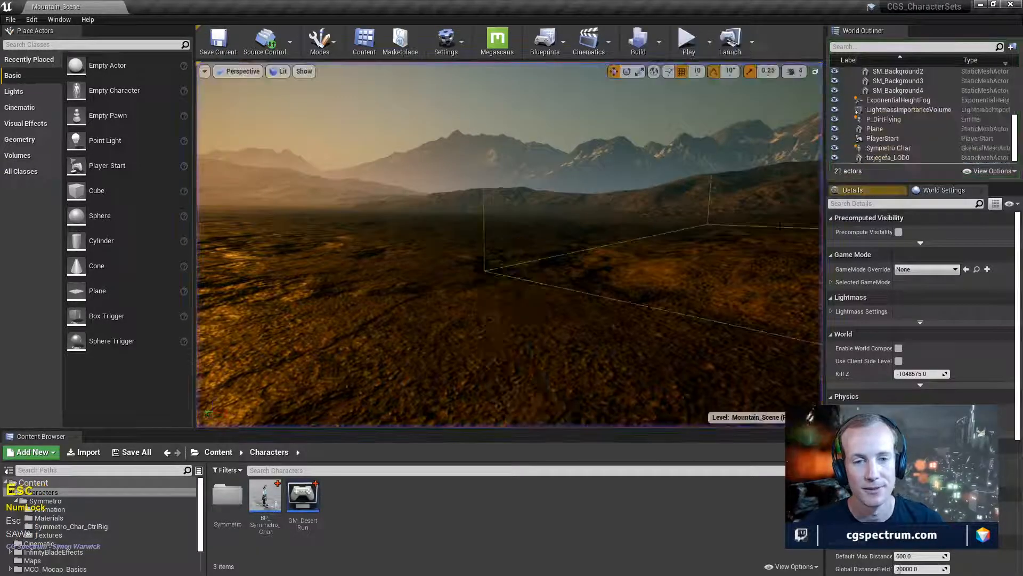
- Reopen the BP_Symmetro_Char blueprint and reposition its editor window over the lower part of the level viewport
right_drag(781, 229, 884, 222)
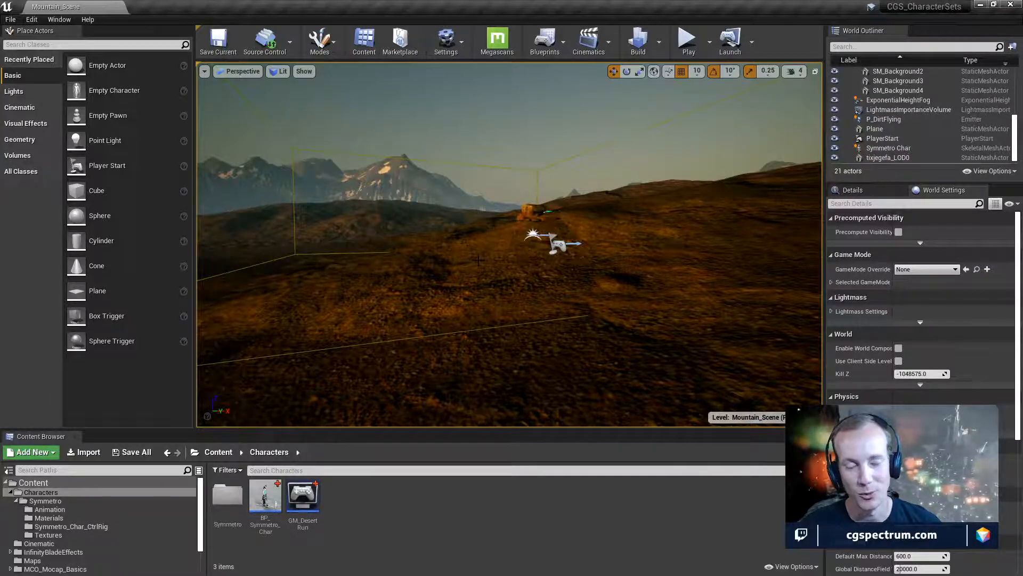
right_drag(382, 302, 581, 130)
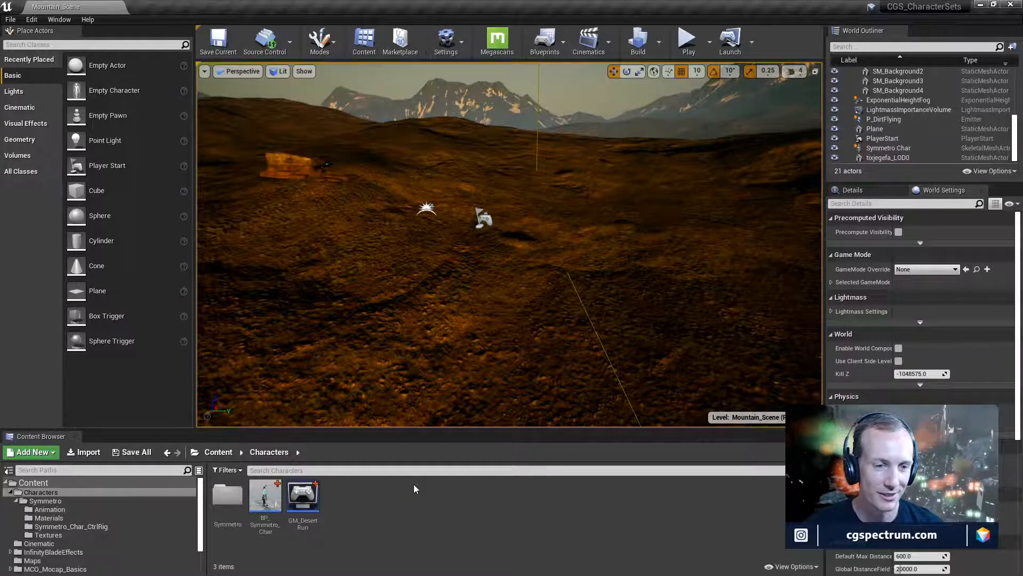
double_click(265, 495)
drag(543, 435, 555, 232)
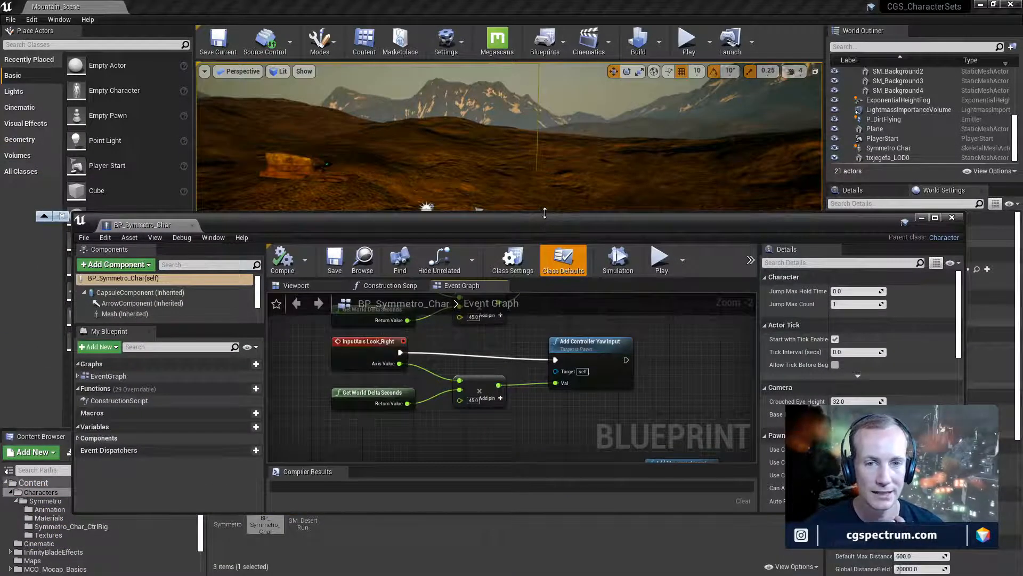
- Select the CharacterMovement component of BP_Symmetro_Char and set its walking Ground Friction to 4.0
drag(545, 212, 526, 83)
right_drag(427, 302, 516, 272)
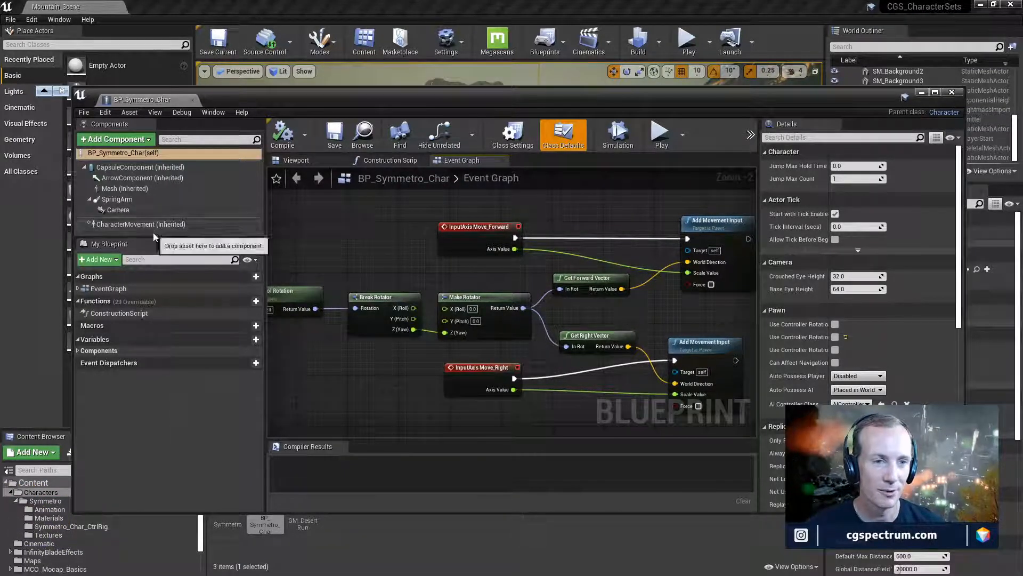
click(141, 224)
drag(428, 96, 442, 32)
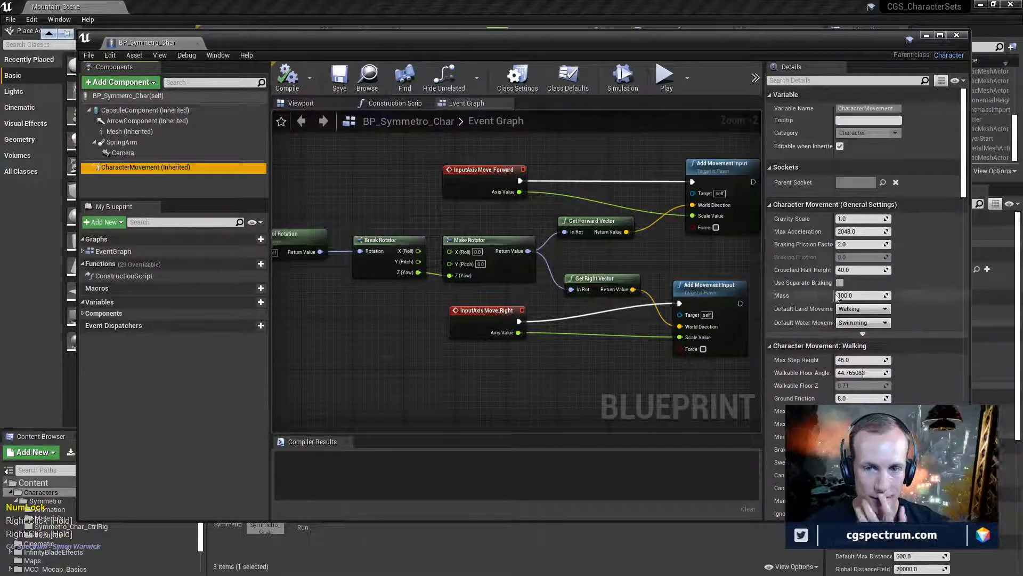
scroll(906, 298, down, 5)
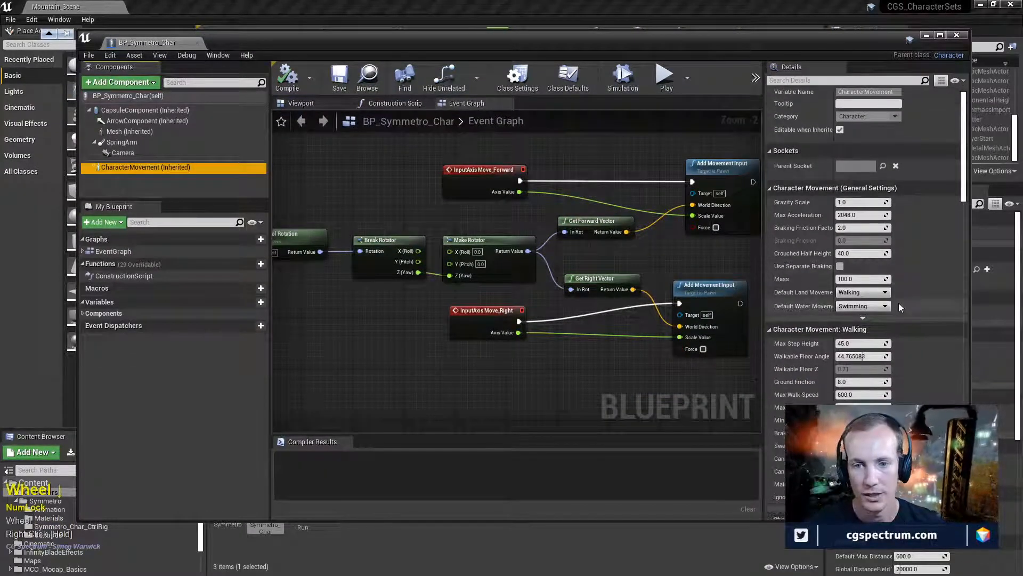
scroll(893, 312, up, 1)
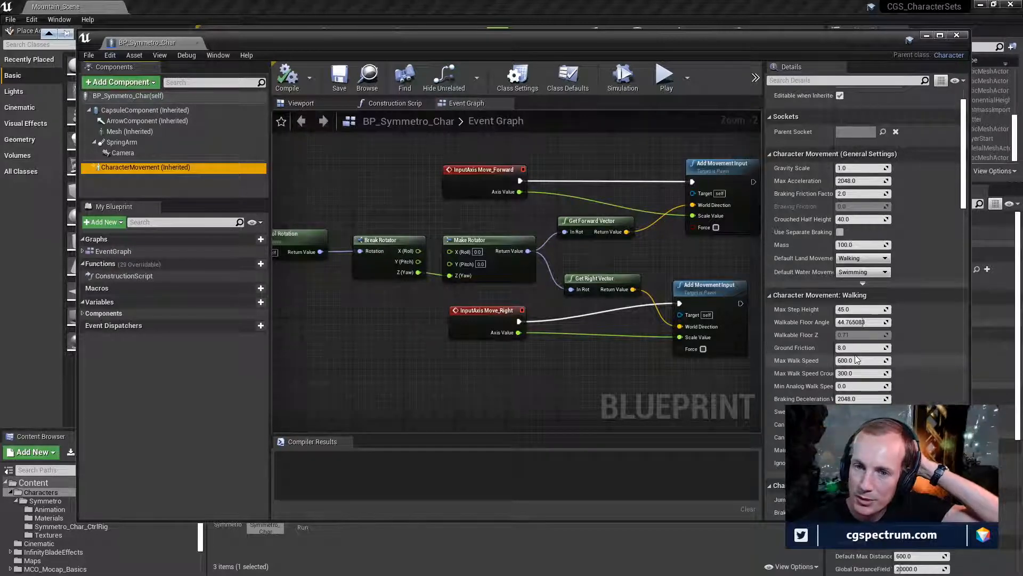
drag(857, 359, 838, 360)
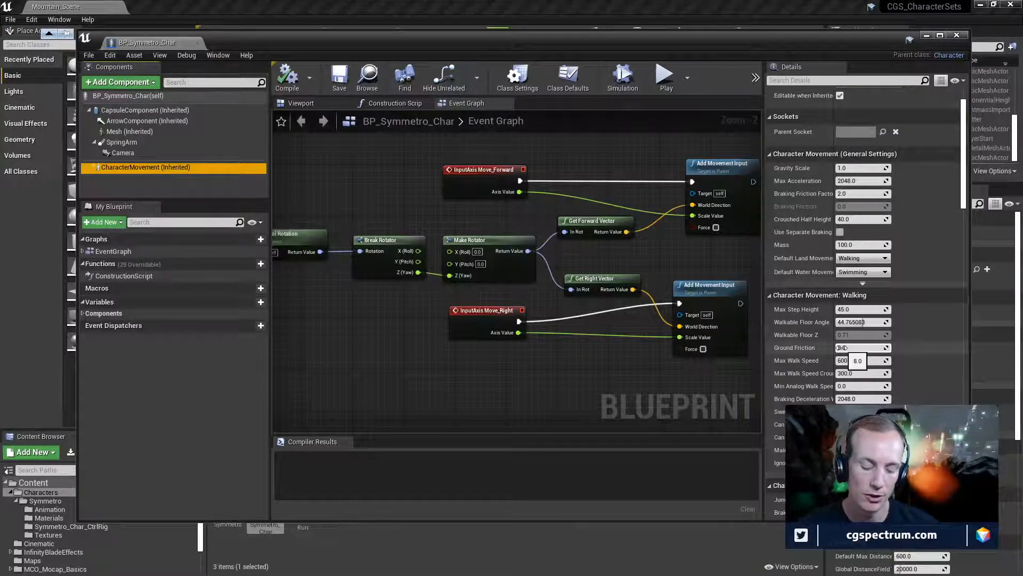
click(841, 347)
text(4)
key(KP_Enter)
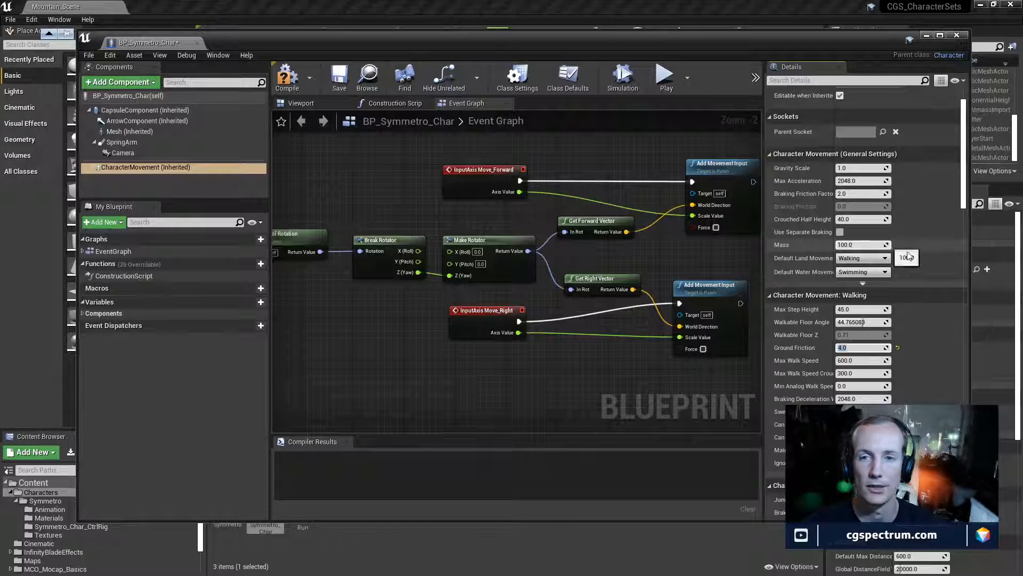
- Set the CharacterMovement component's Braking Friction Factor to 1.0 and compile the blueprint
click(857, 194)
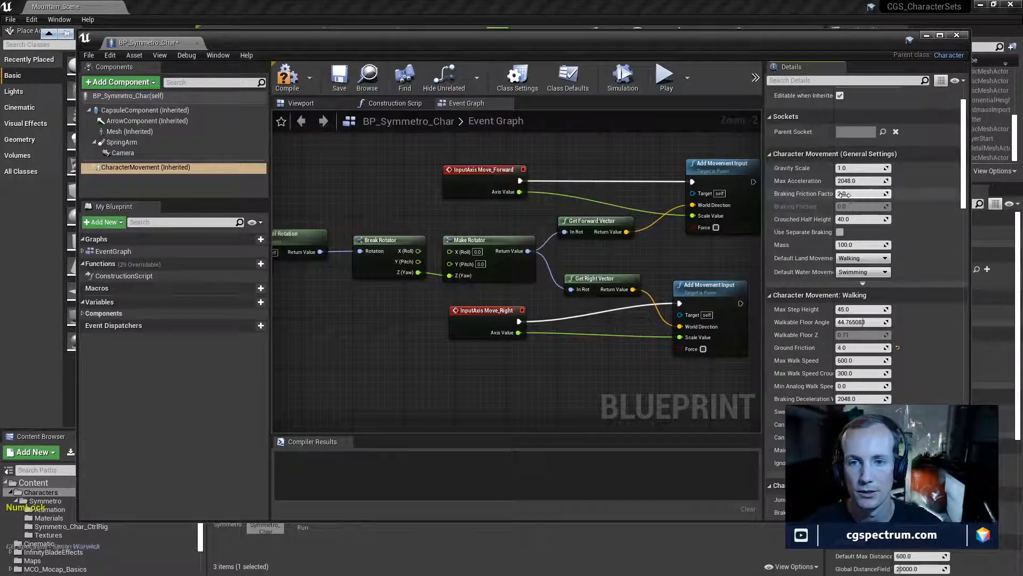
text(1)
key(Return)
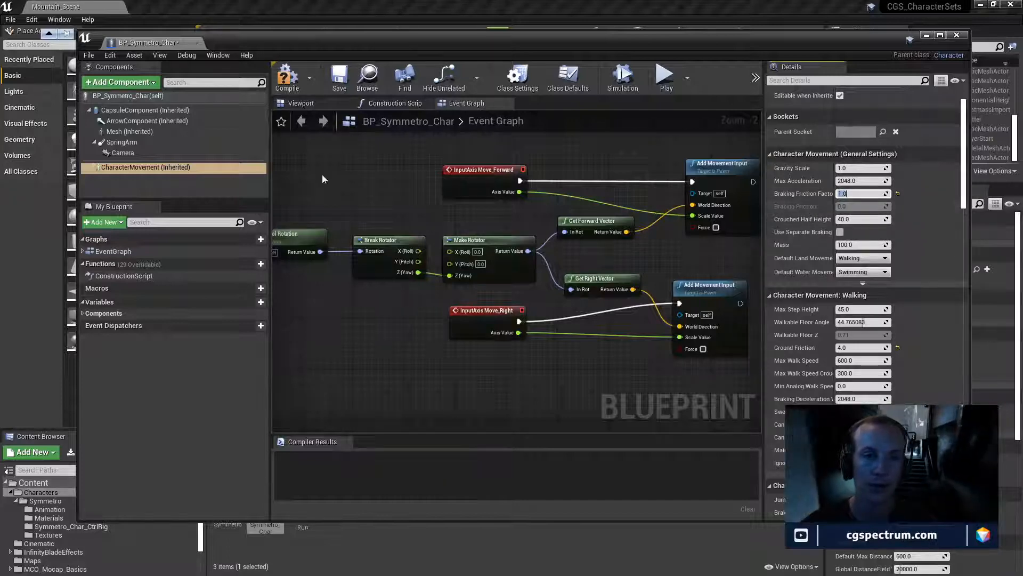
click(287, 75)
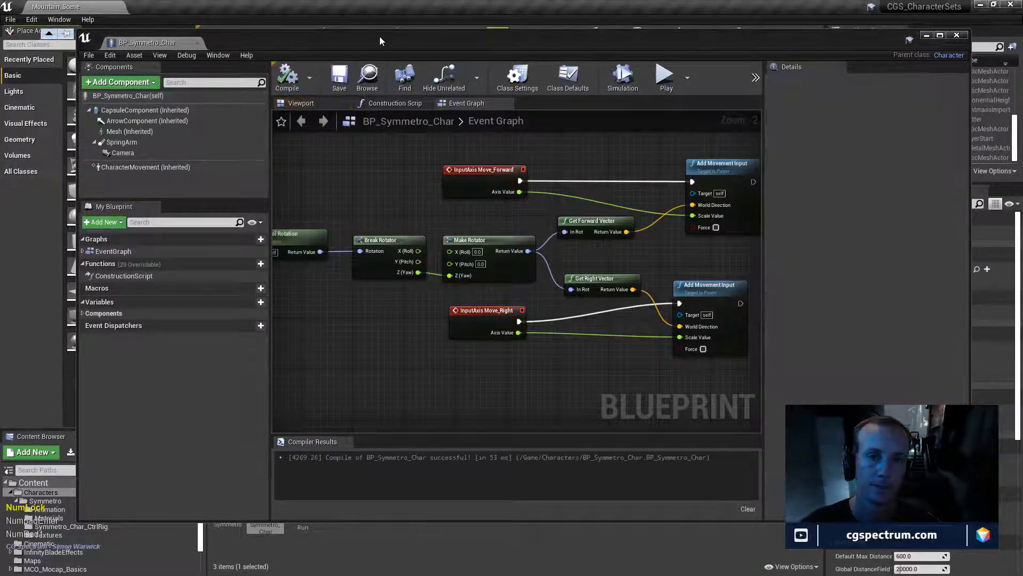
- Uncover the level viewport and play-test Mountain_Scene, moving the character forward and to both sides to check the new friction, and end the session
drag(379, 41, 461, 368)
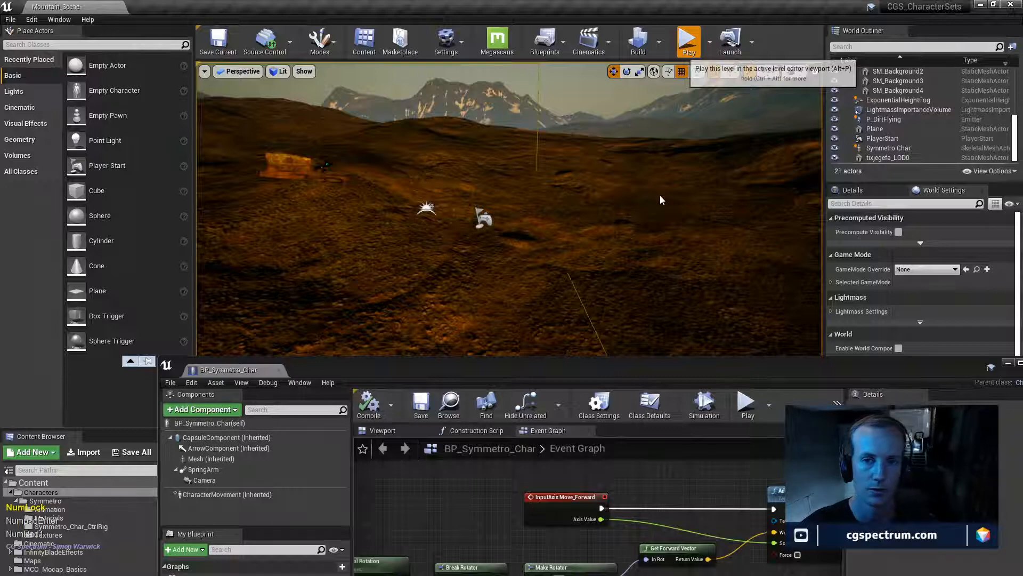
click(688, 40)
key(w)
key(d)
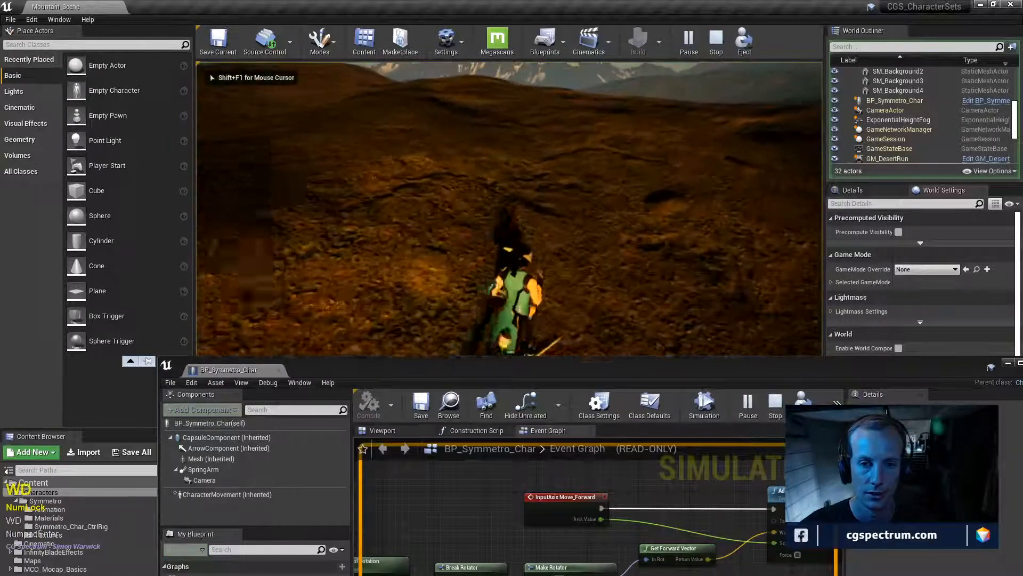
key(a)
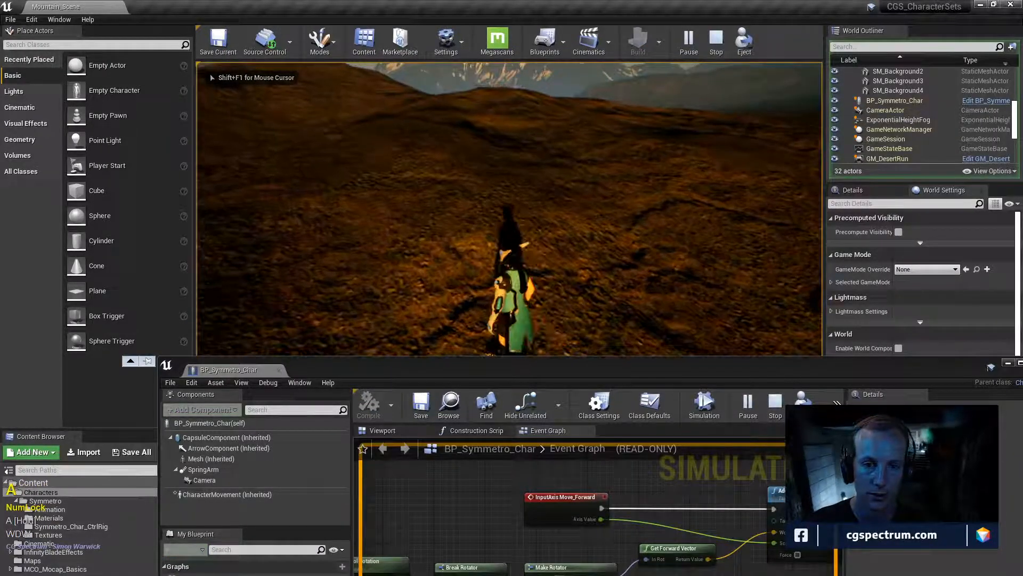
key(d)
key(a)
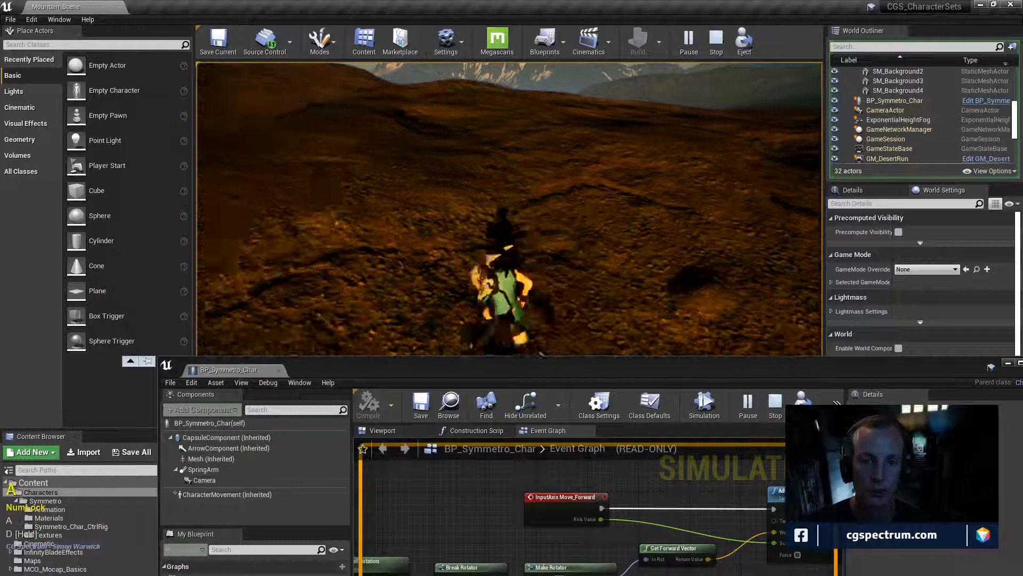
key(Escape)
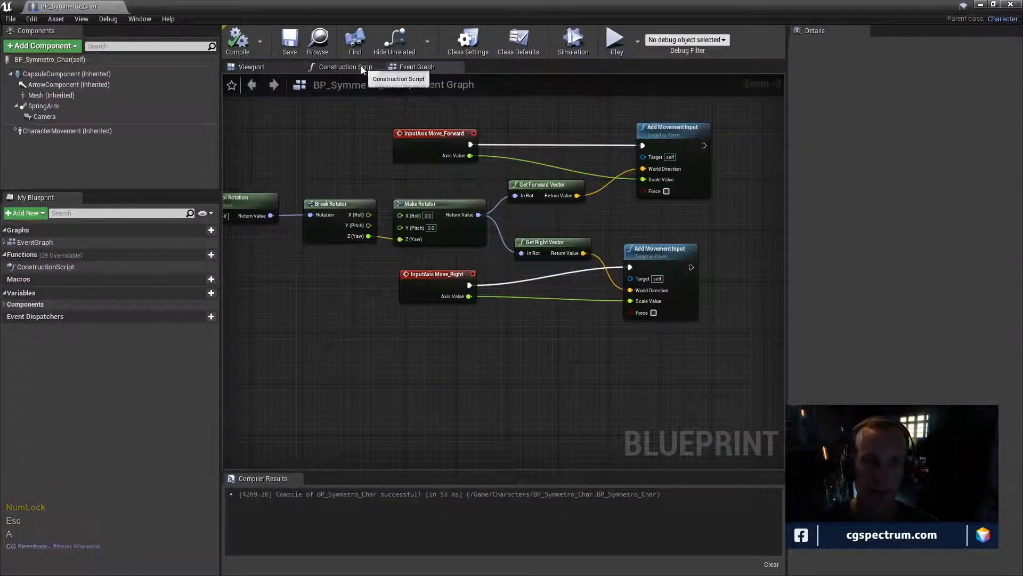
- Check the Max Walk Speed of BP_Symmetro_Char's CharacterMovement component, and minimize the blueprint editor to uncover the Content Browser
click(346, 66)
click(85, 132)
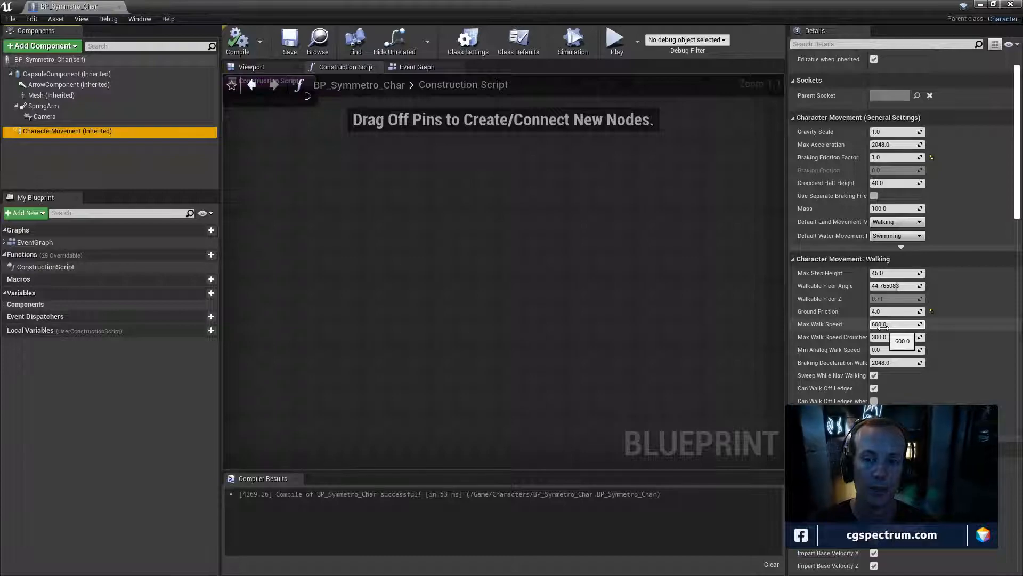
drag(456, 5, 580, 379)
double_click(578, 376)
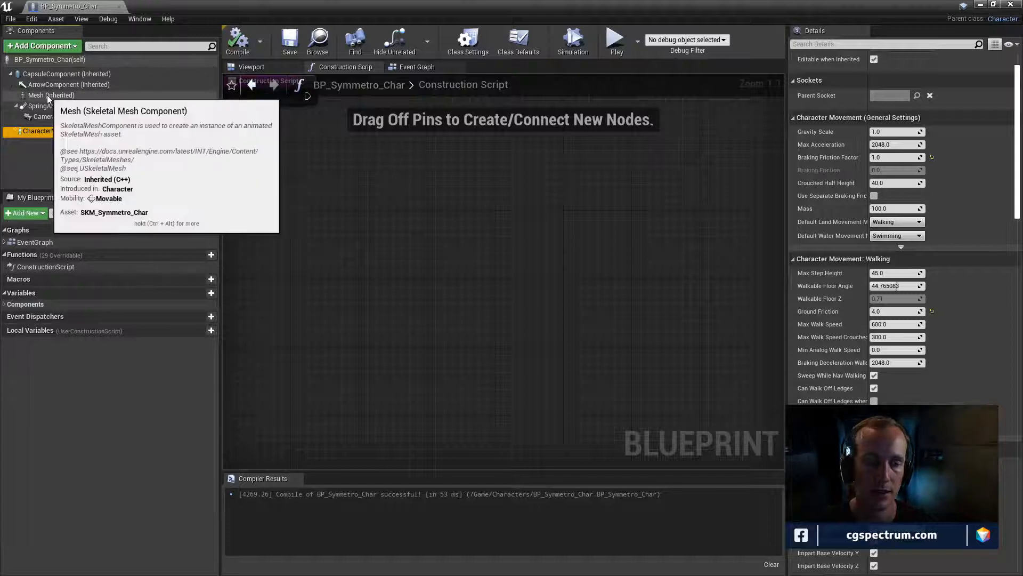
key(Num_Lock)
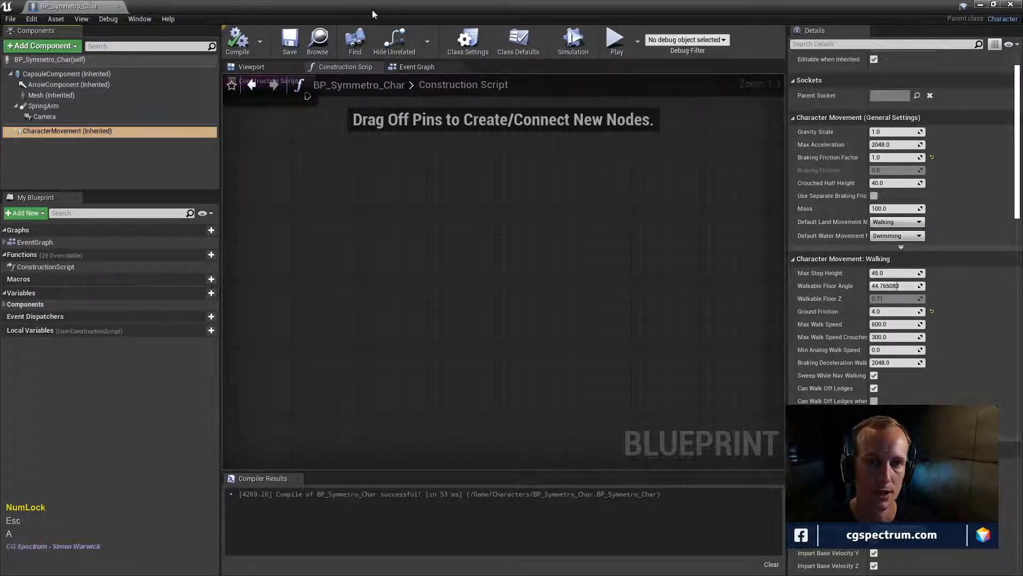
drag(373, 15, 688, 190)
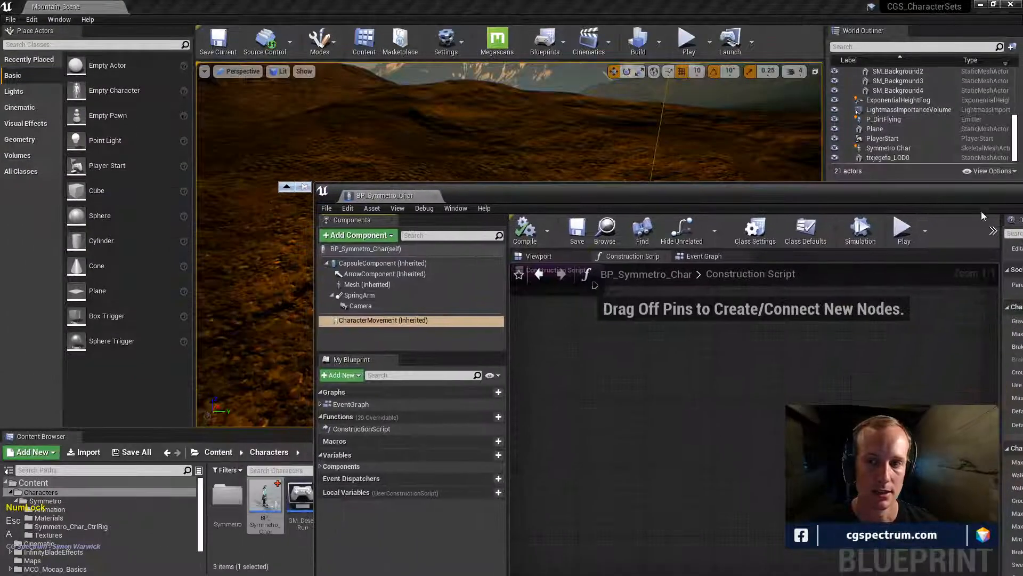
drag(981, 211, 877, 155)
click(937, 139)
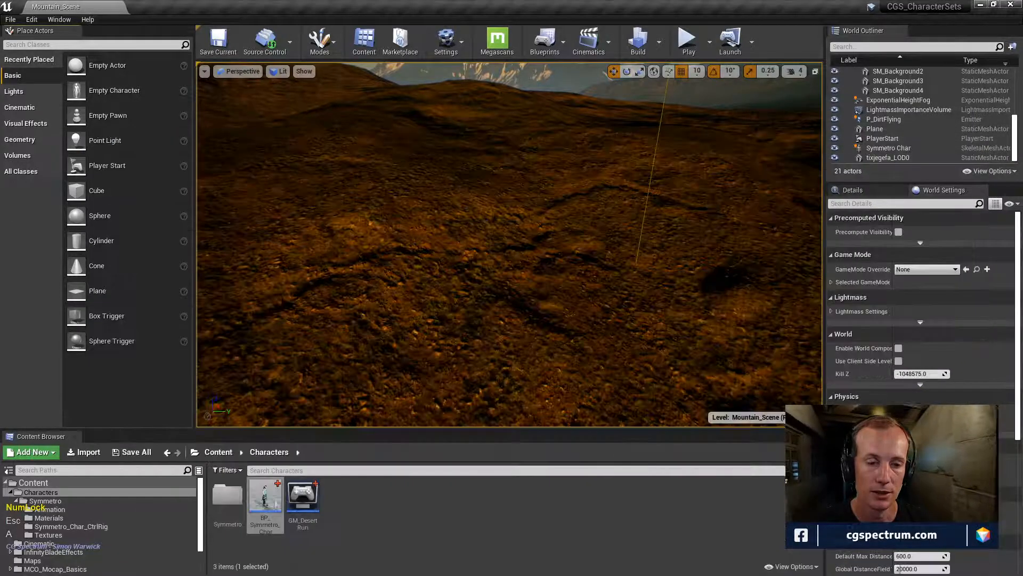
- Open the AB_Symmetro_Char animation blueprint from the Symmetro folder and show the Speed node in its AnimGraph
double_click(228, 503)
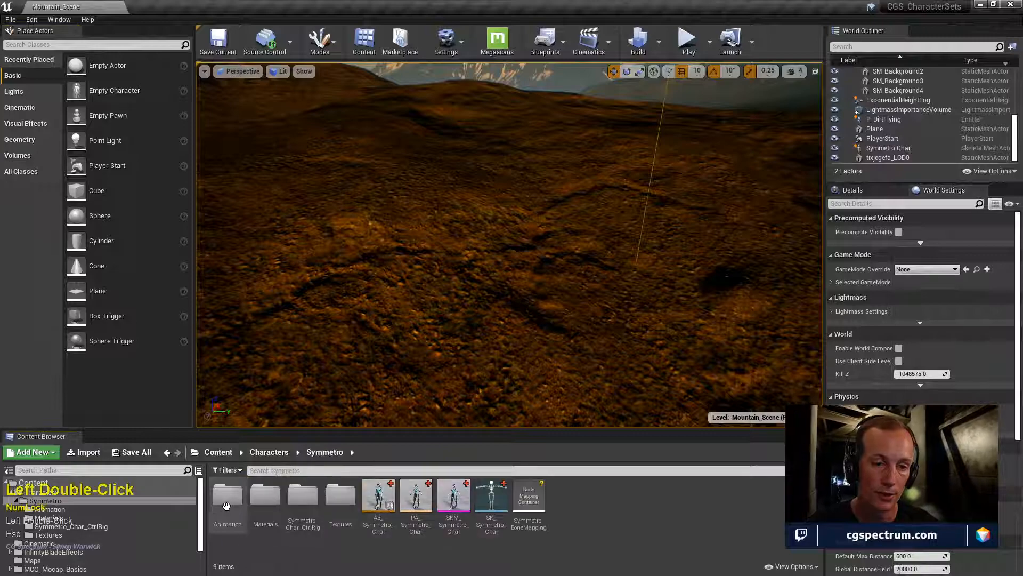
double_click(383, 502)
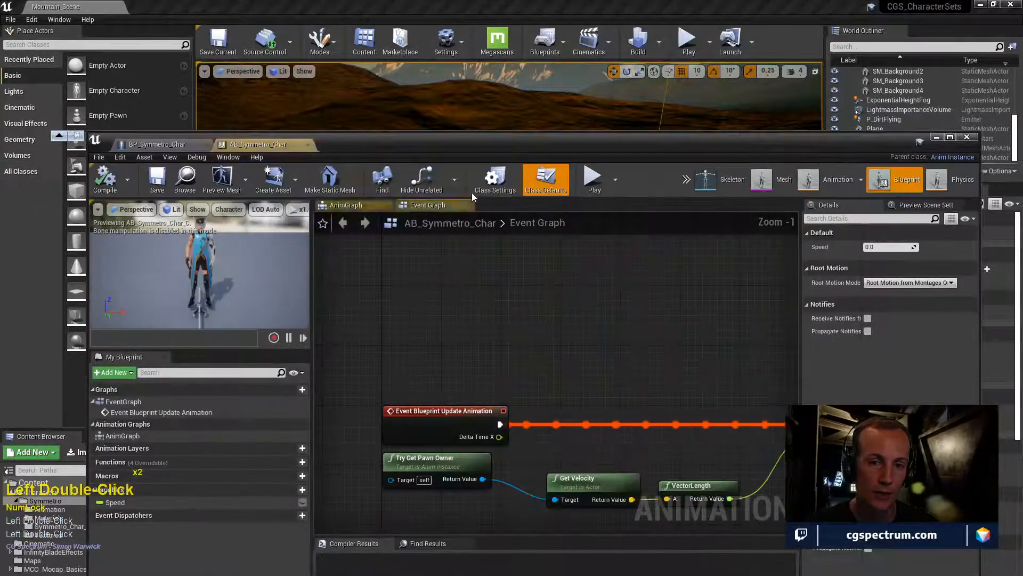
drag(497, 153, 435, 1)
right_drag(574, 332, 540, 320)
click(306, 70)
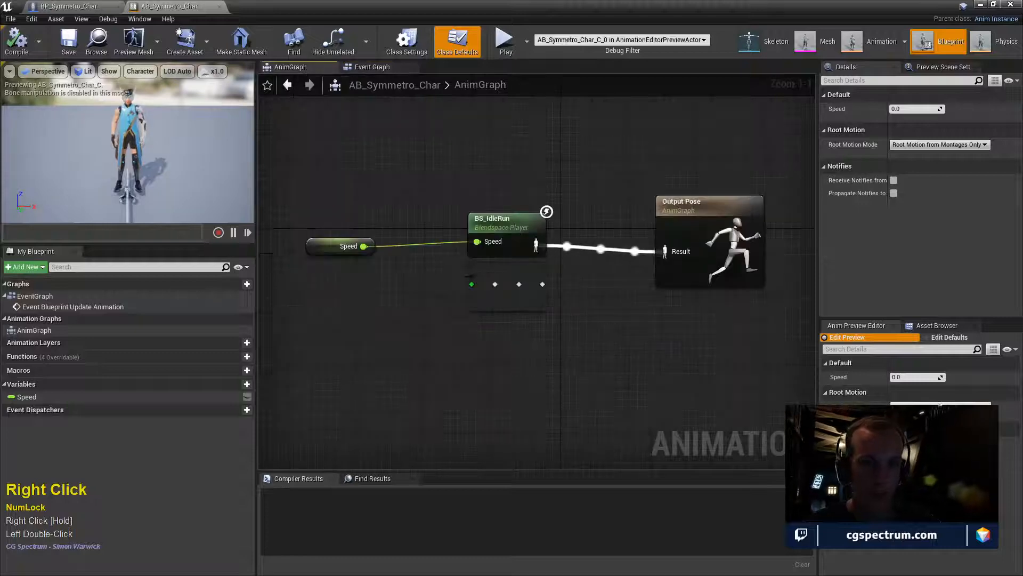
click(338, 255)
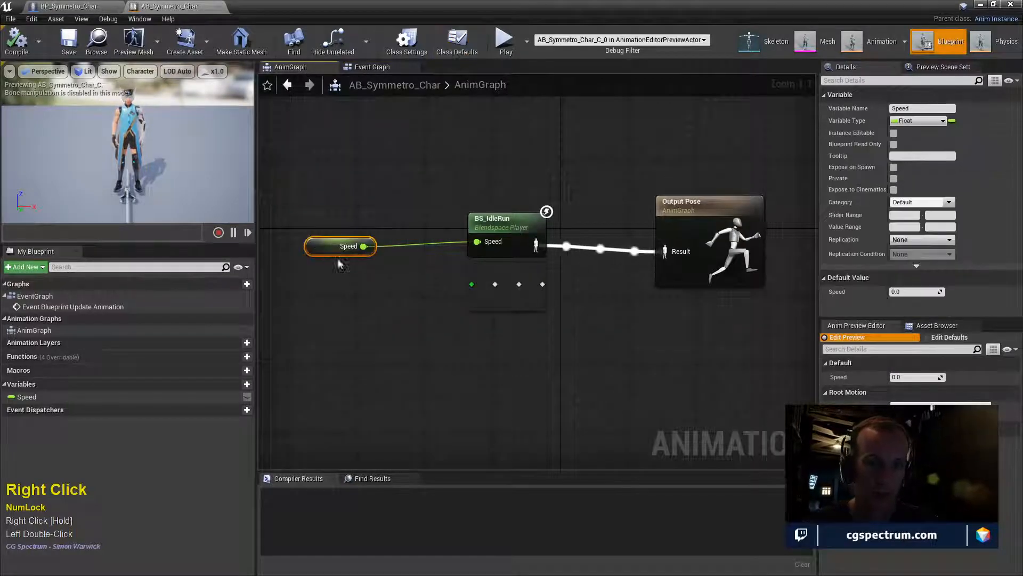
- Open the BS_IdleRun blend space, set the Speed axis's Maximum Axis Value to 600, and close it
double_click(504, 232)
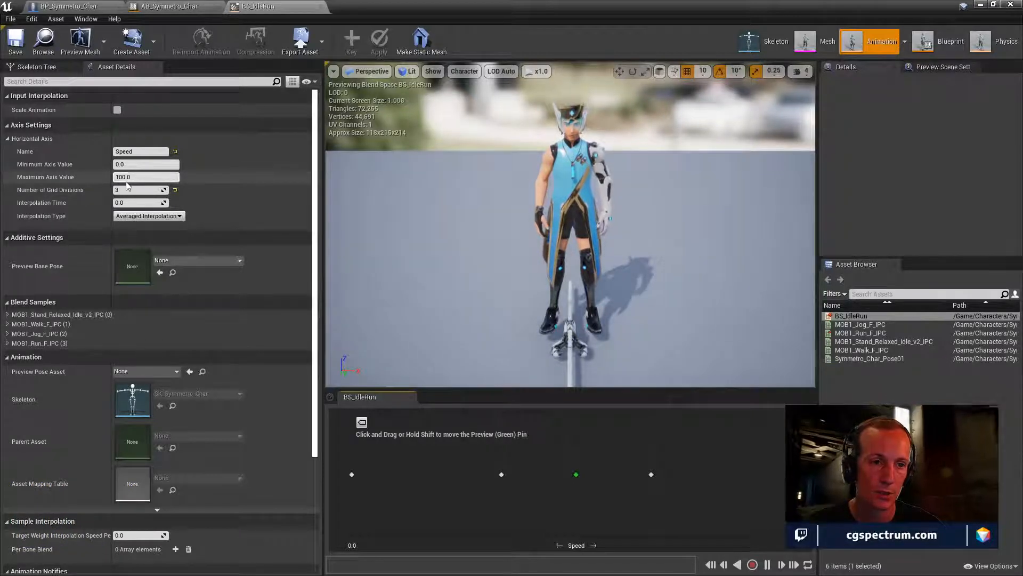
double_click(126, 178)
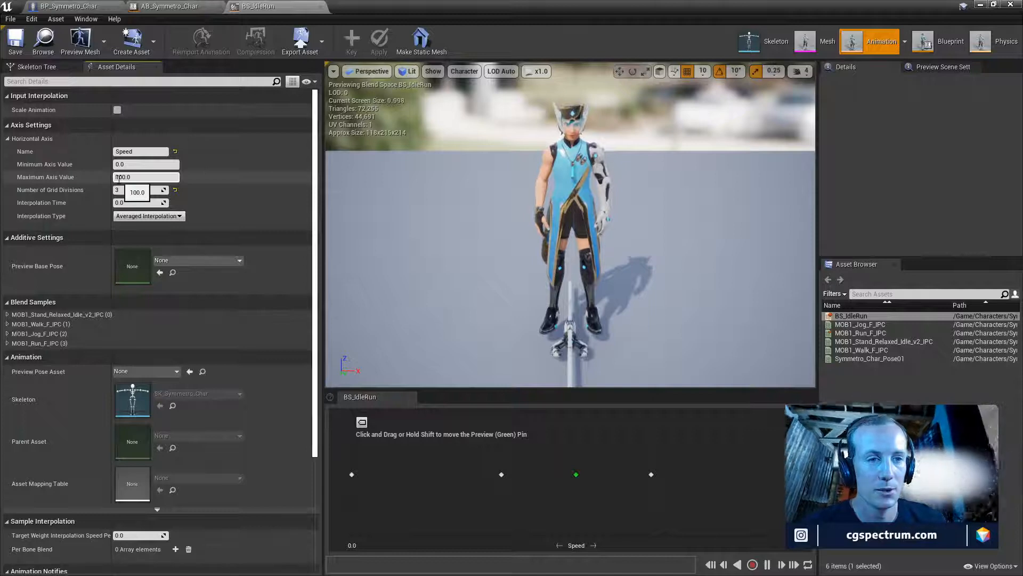
key(Num_Lock)
text(6)
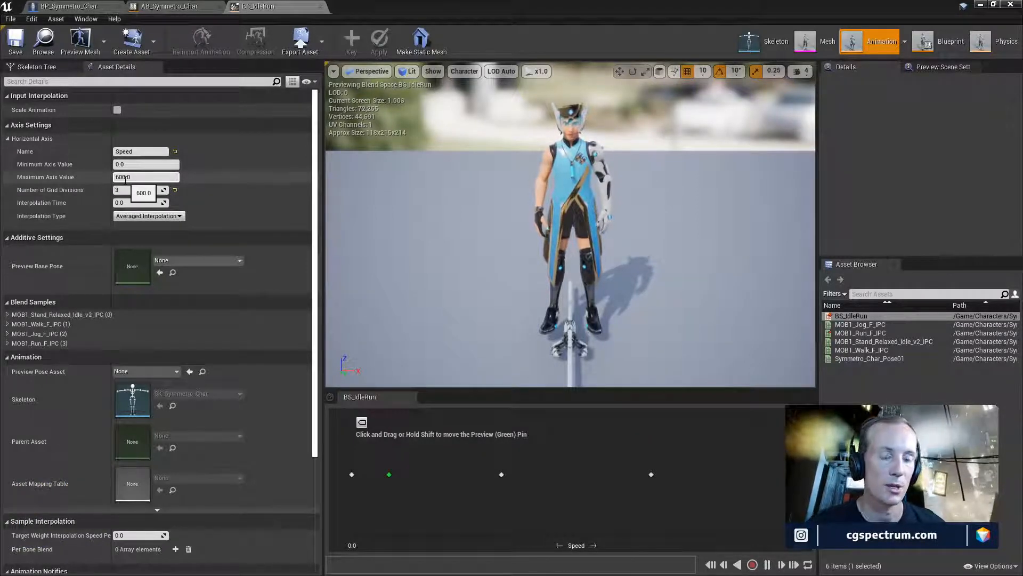
click(321, 6)
- Reopen BS_IdleRun to preview the blend along the Speed axis, and close it again
right_drag(444, 156, 458, 191)
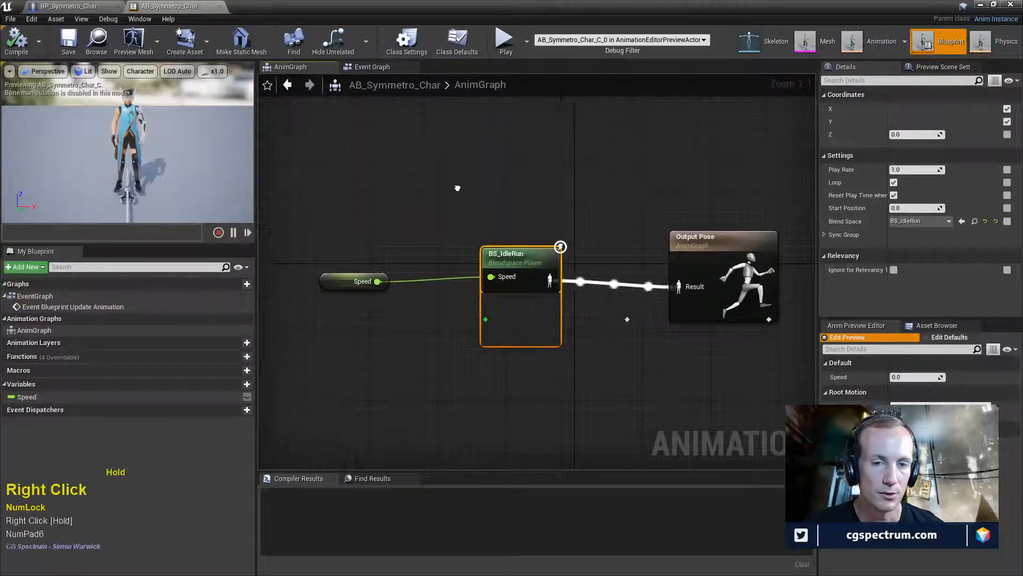
double_click(500, 263)
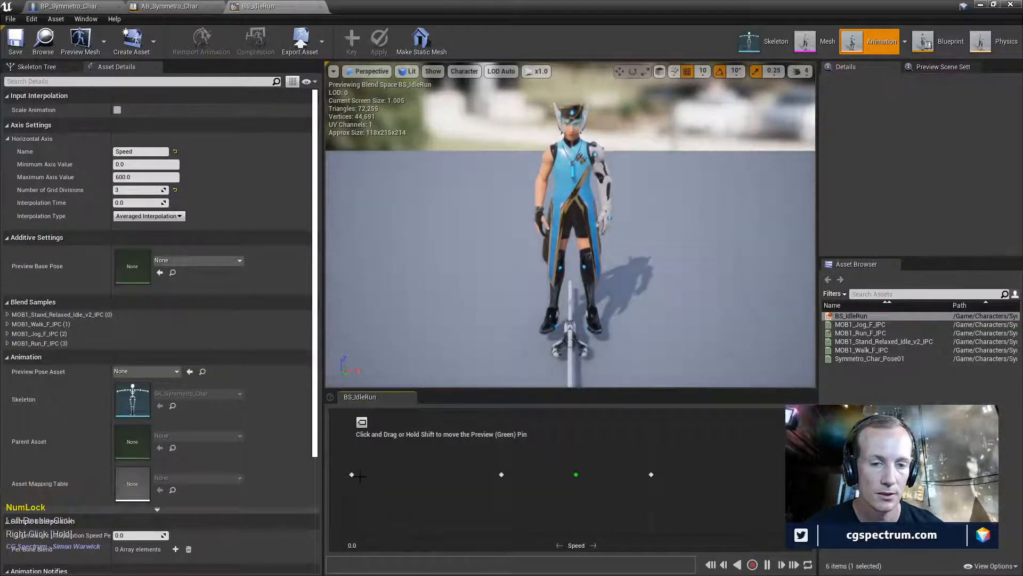
key(shift)
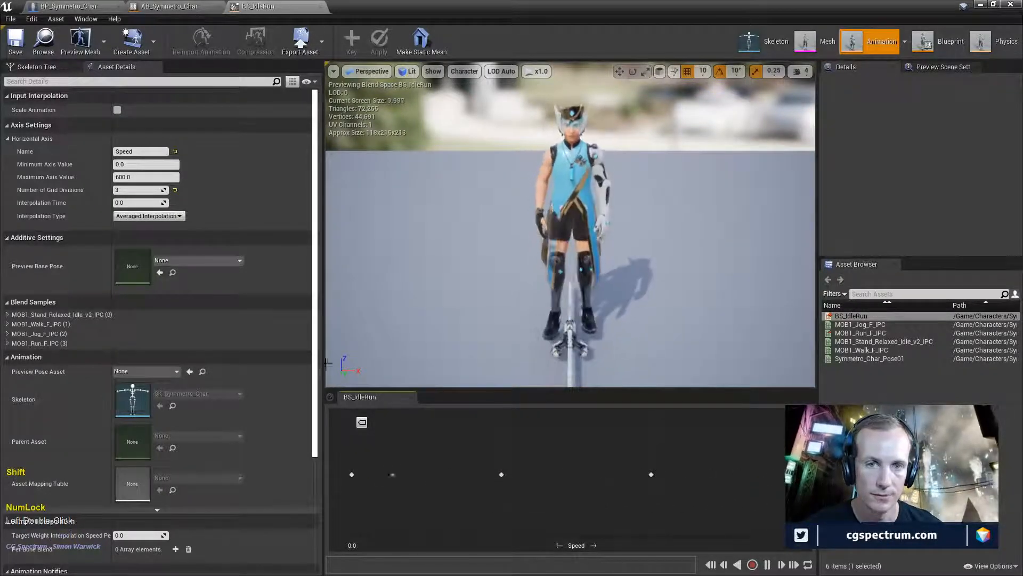
click(320, 8)
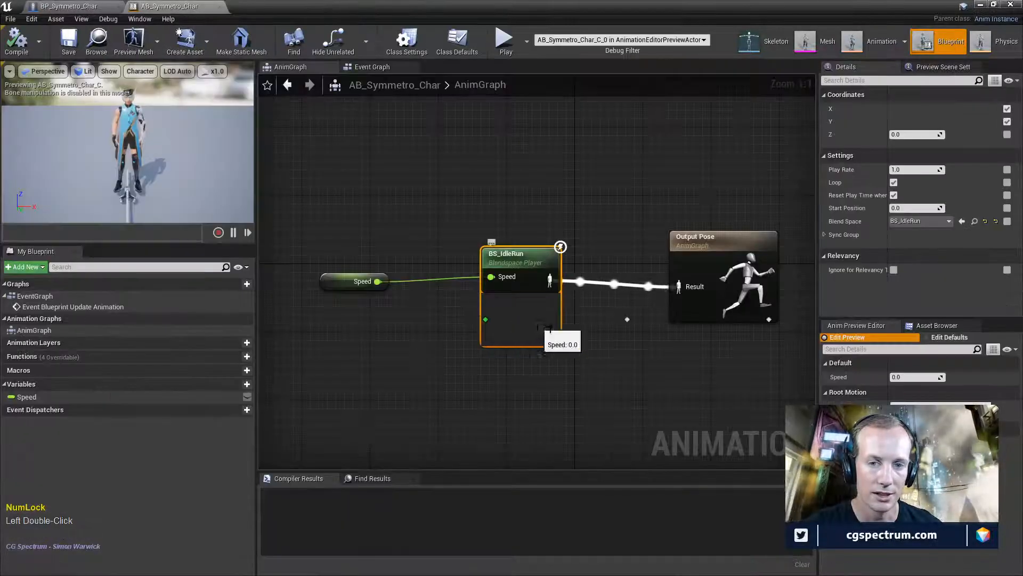
- Compile the AB_Symmetro_Char animation blueprint so it uses the updated blend space
right_drag(756, 330, 732, 347)
right_drag(496, 335, 495, 365)
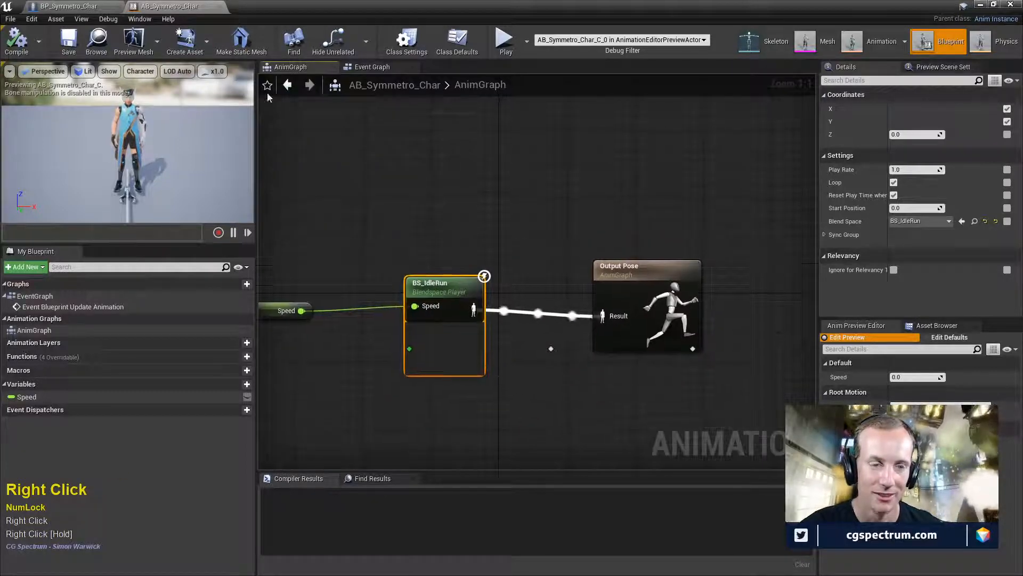
click(17, 39)
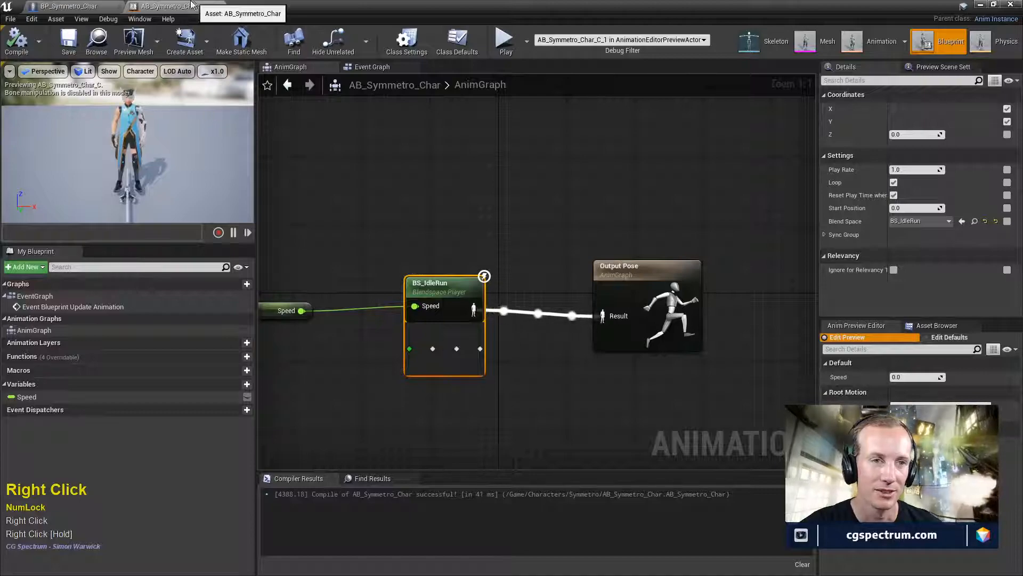
- Switch to BP_Symmetro_Char, move its window off the level viewport, and play-test running the character in several directions before stopping
click(79, 6)
drag(289, 11, 2, 341)
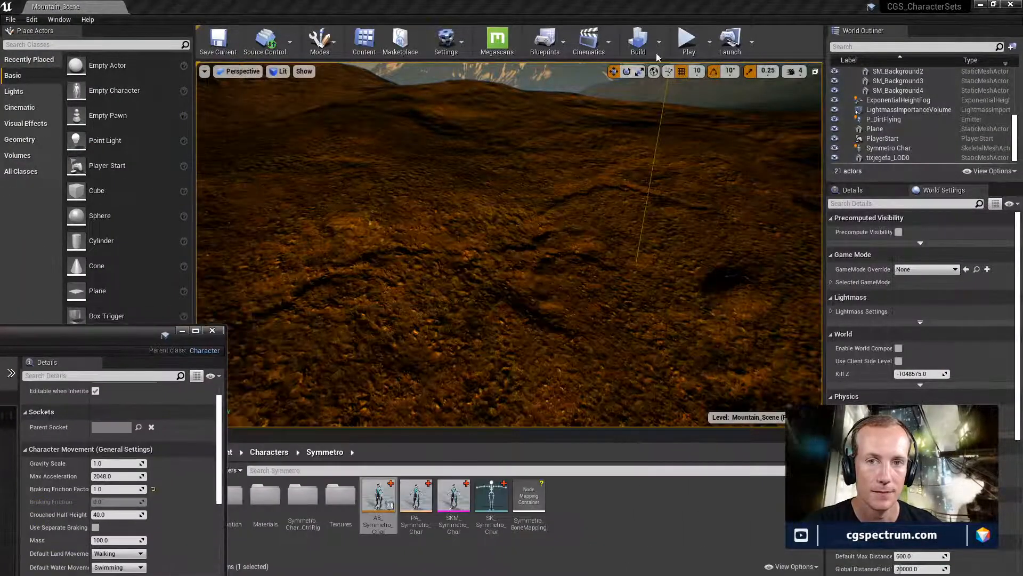
click(689, 40)
key(w)
key(d)
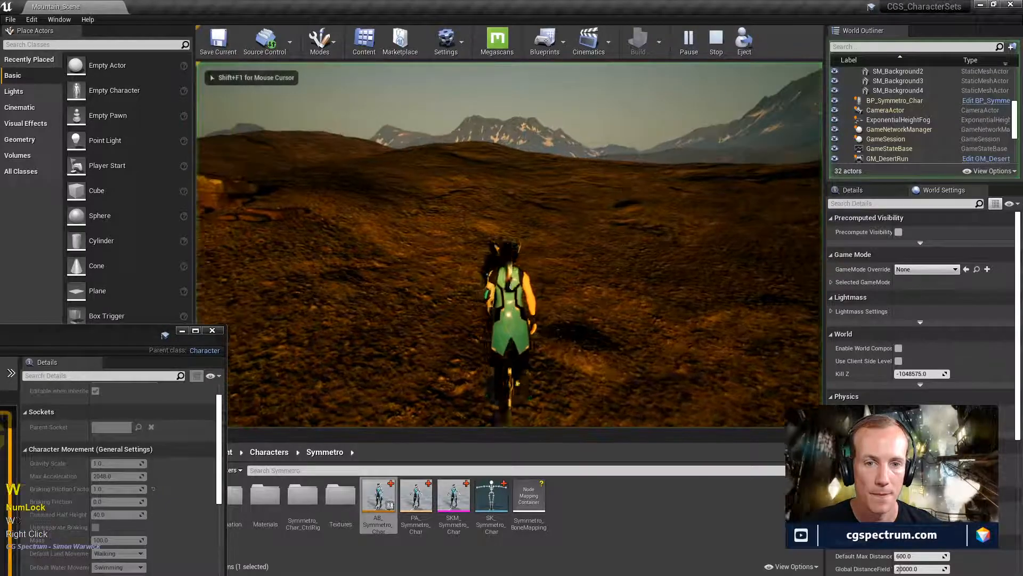
key(d)
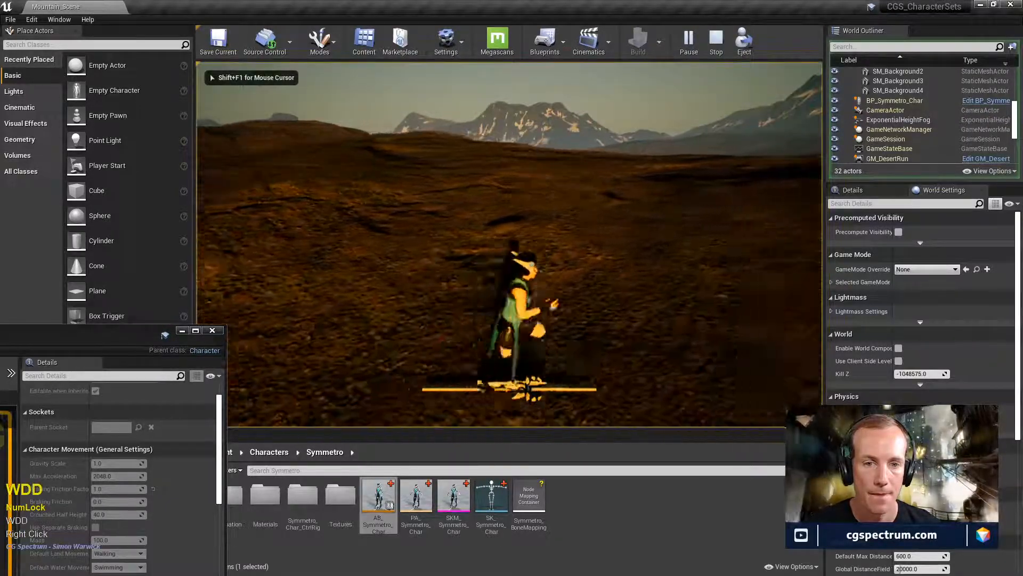
key(d)
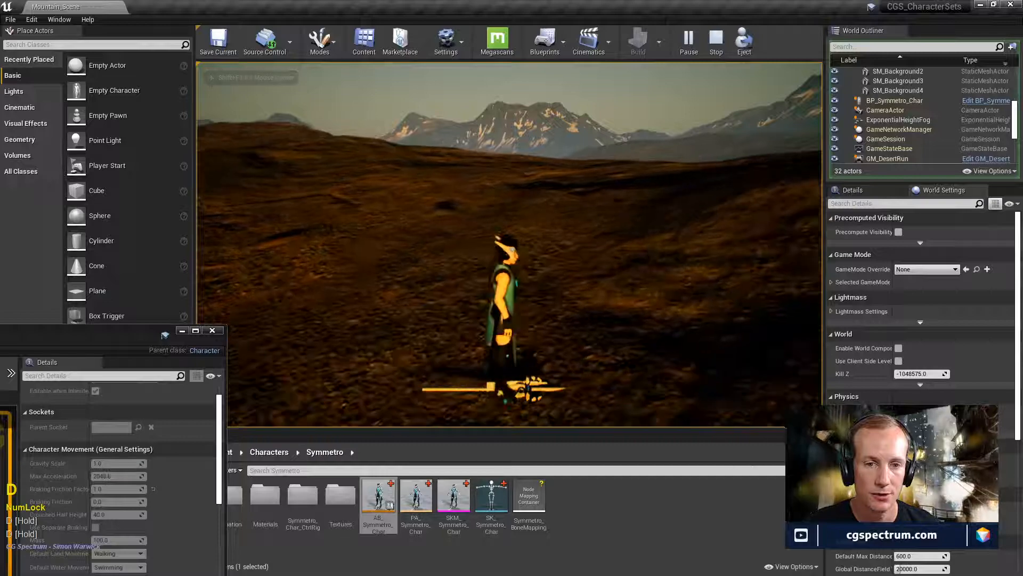
key(a)
key(s)
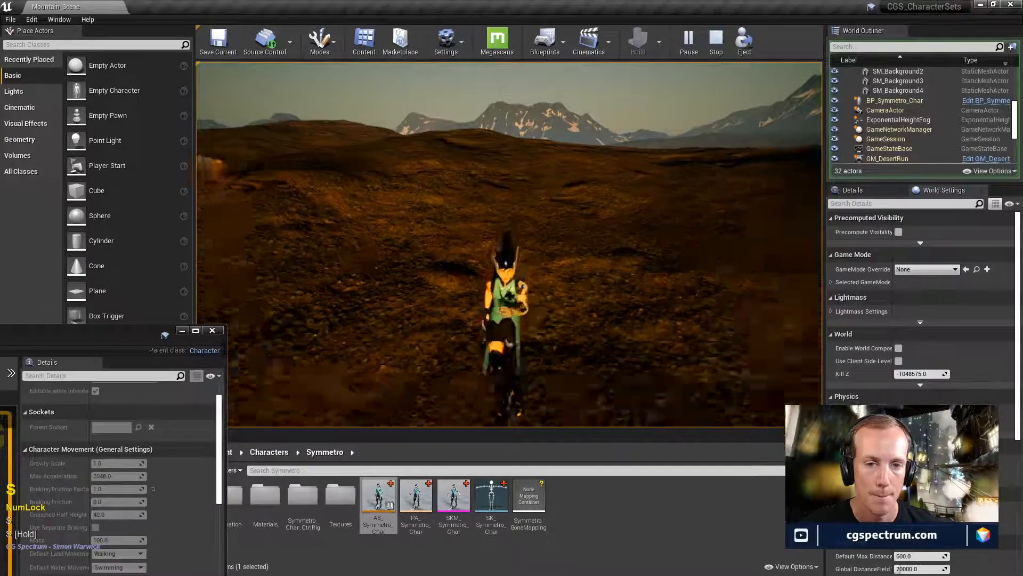
key(Escape)
- Set the CharacterMovement component's Braking Deceleration Walking to 1024 in BP_Symmetro_Char and compile the blueprint
double_click(110, 333)
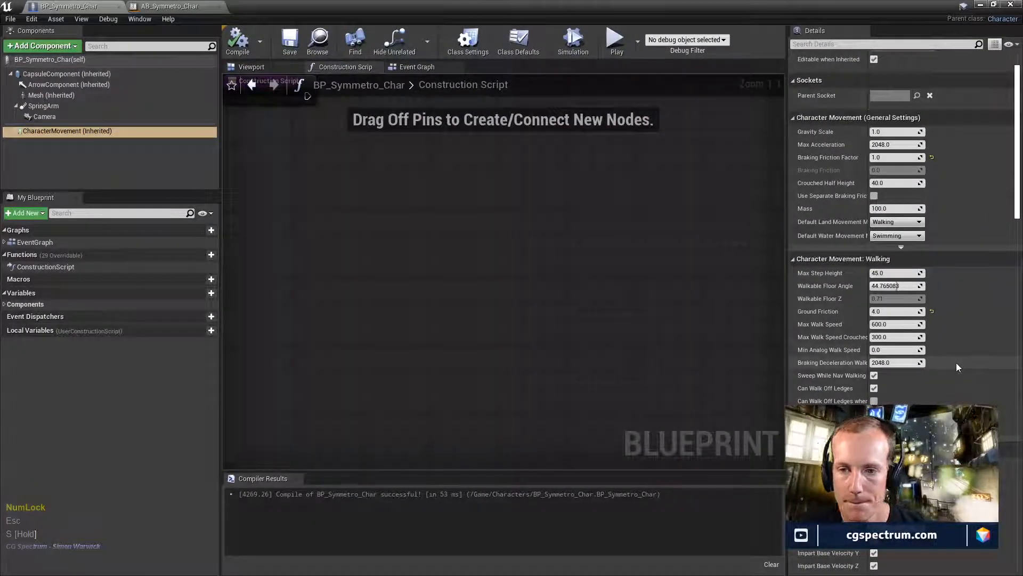
click(890, 365)
text(1034)
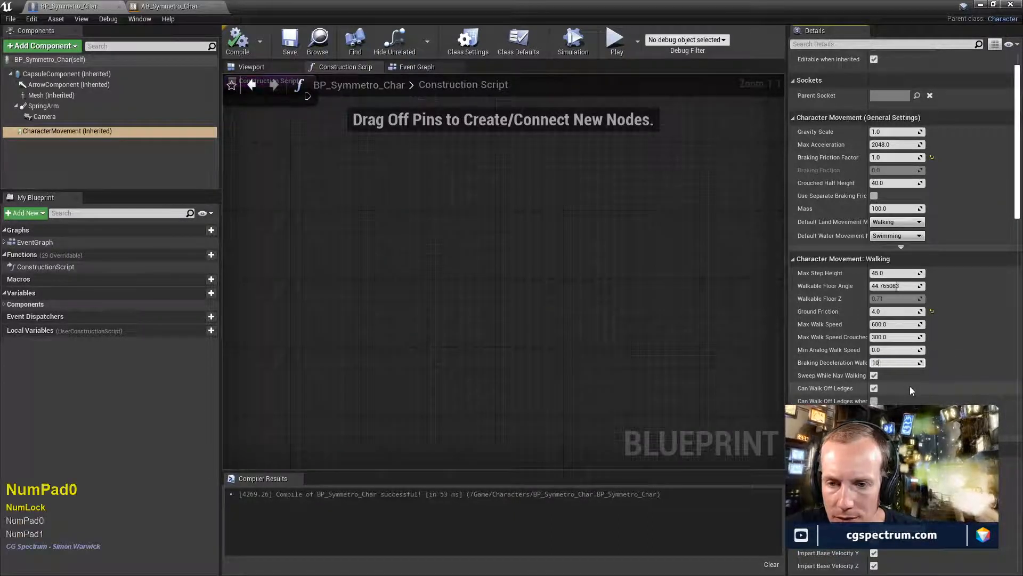
key(BackSpace)
key(BackSpace)
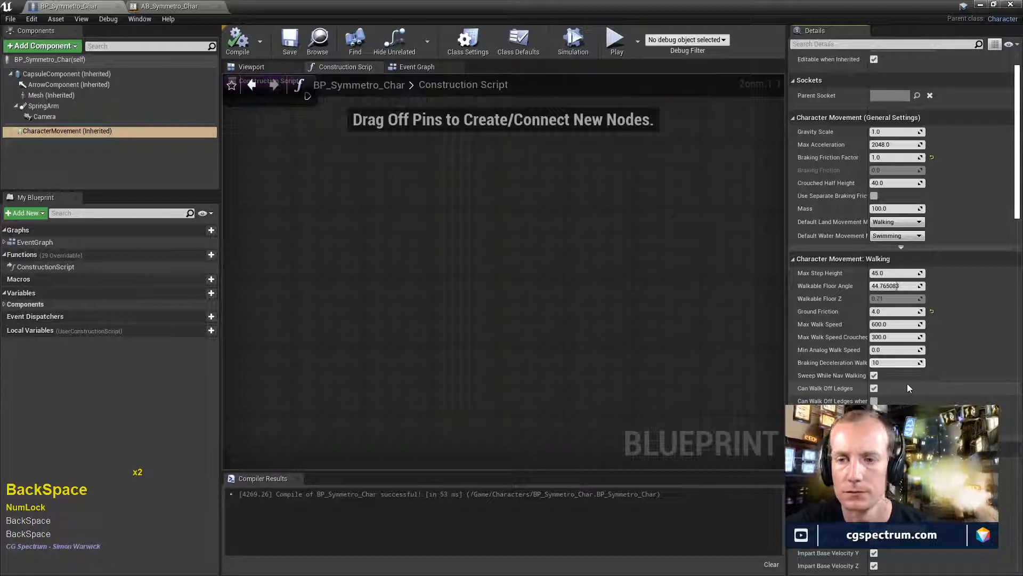
text(24)
key(Return)
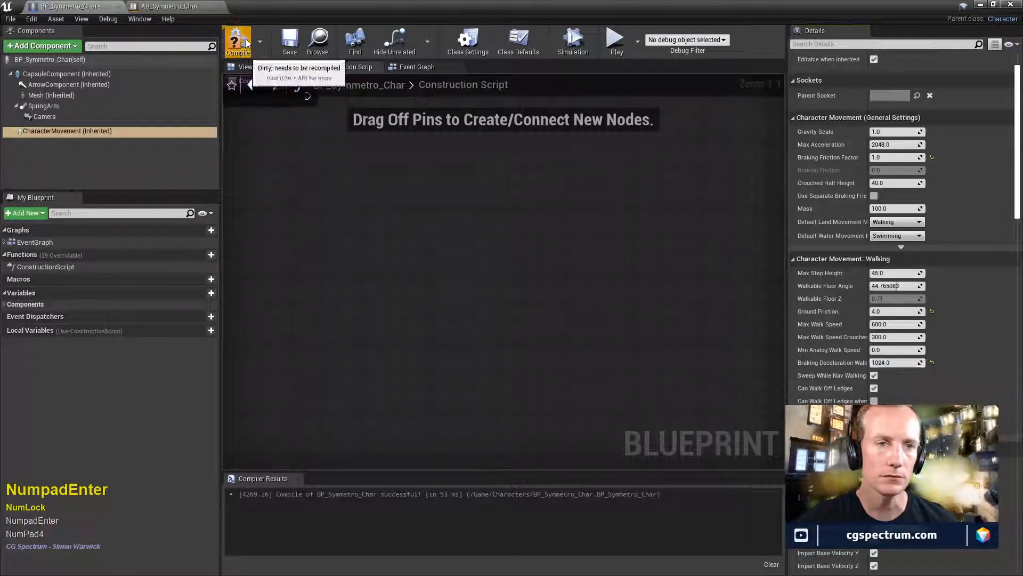
click(242, 45)
- Play-test the level with the reduced braking deceleration, running and stopping the character repeatedly in all directions, and end the session
double_click(333, 11)
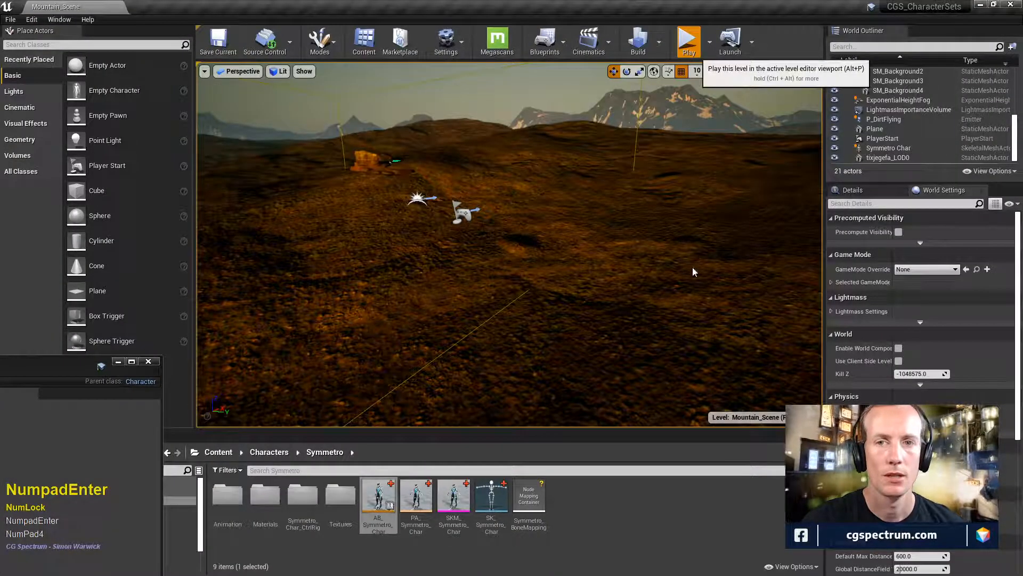
click(687, 40)
key(w)
key(a)
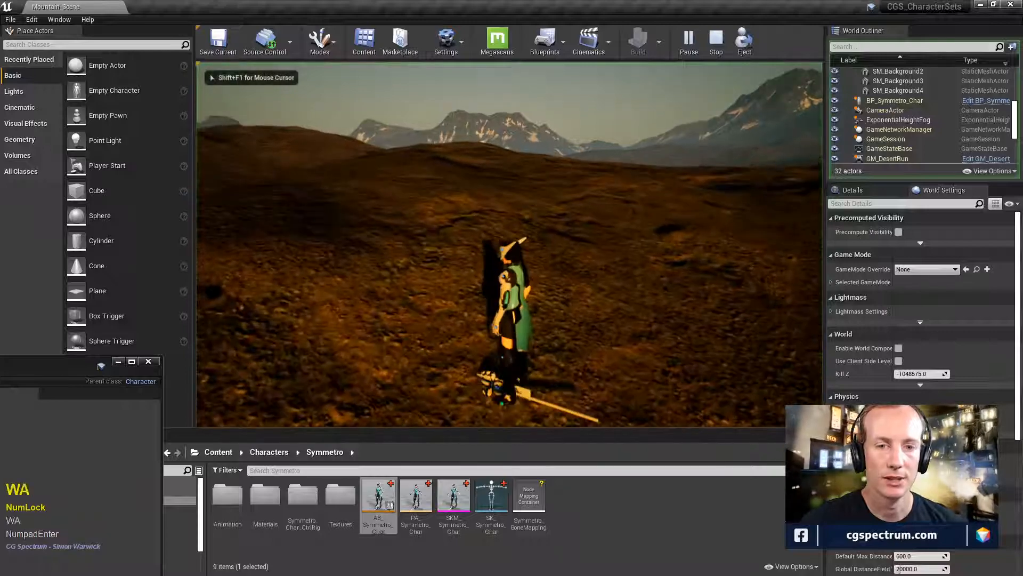
key(d)
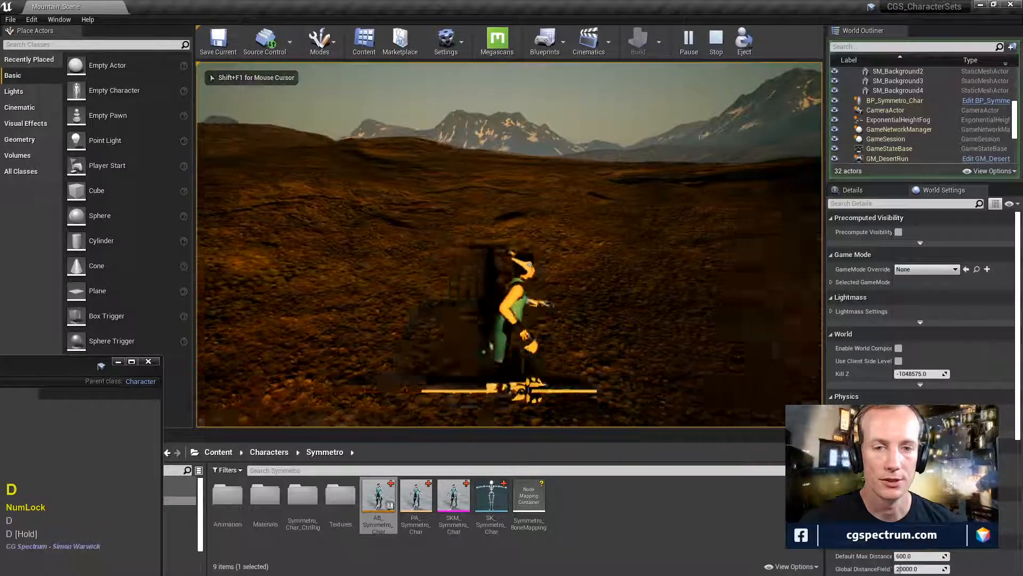
key(s)
key(a)
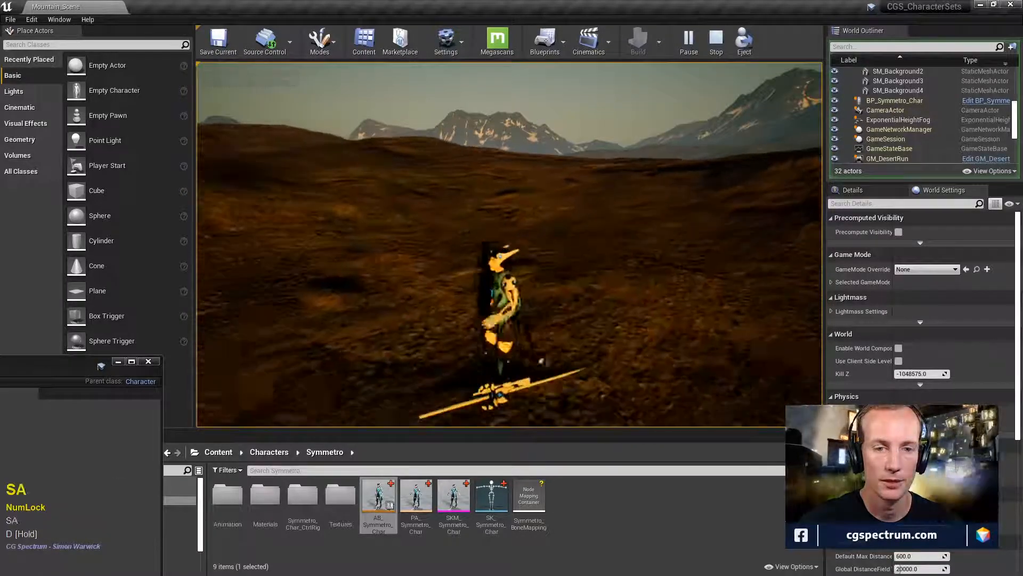
key(s)
key(s)
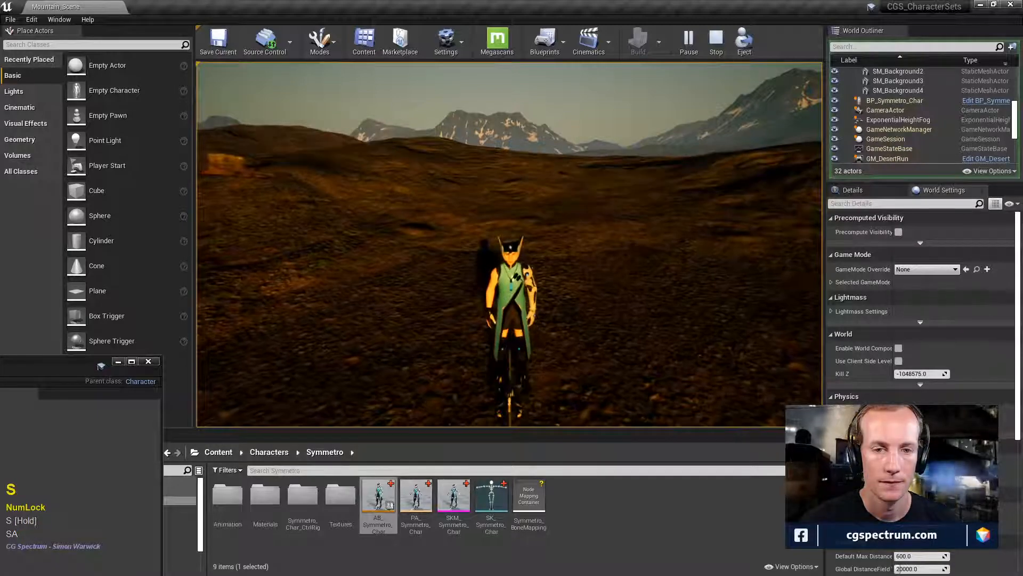
key(a)
key(d)
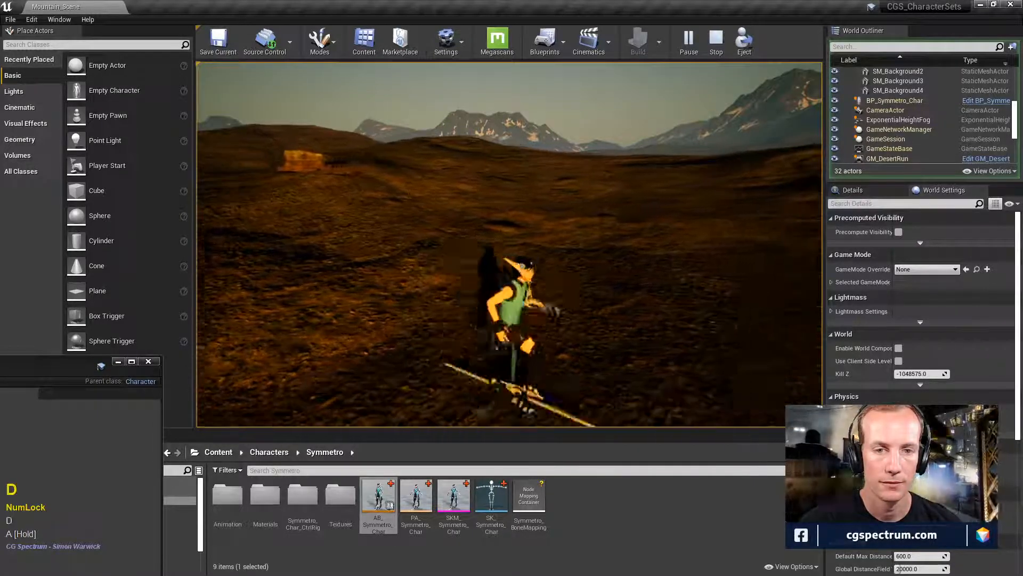
key(a)
key(w)
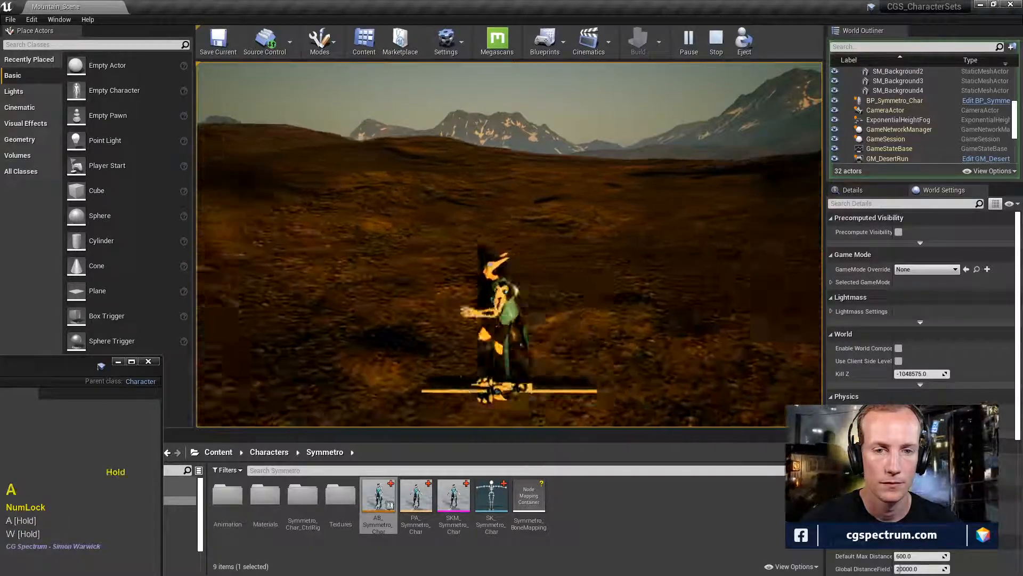
key(s)
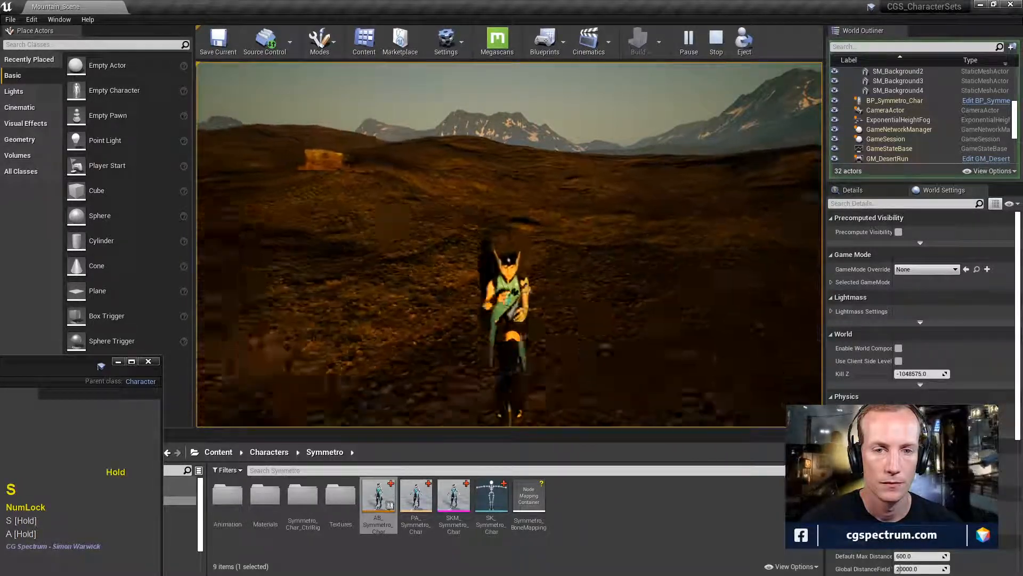
key(d)
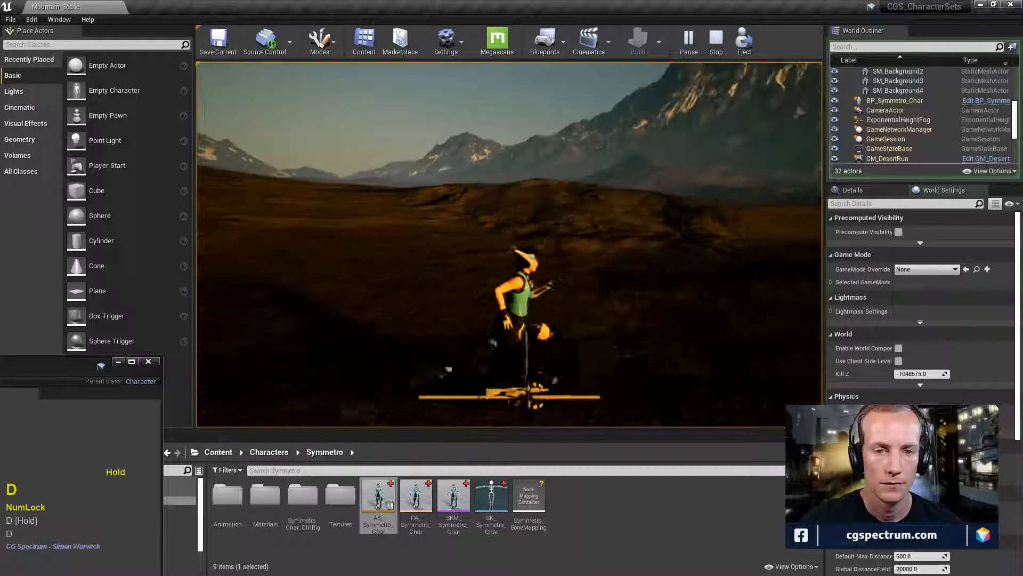
key(w)
key(a)
key(Escape)
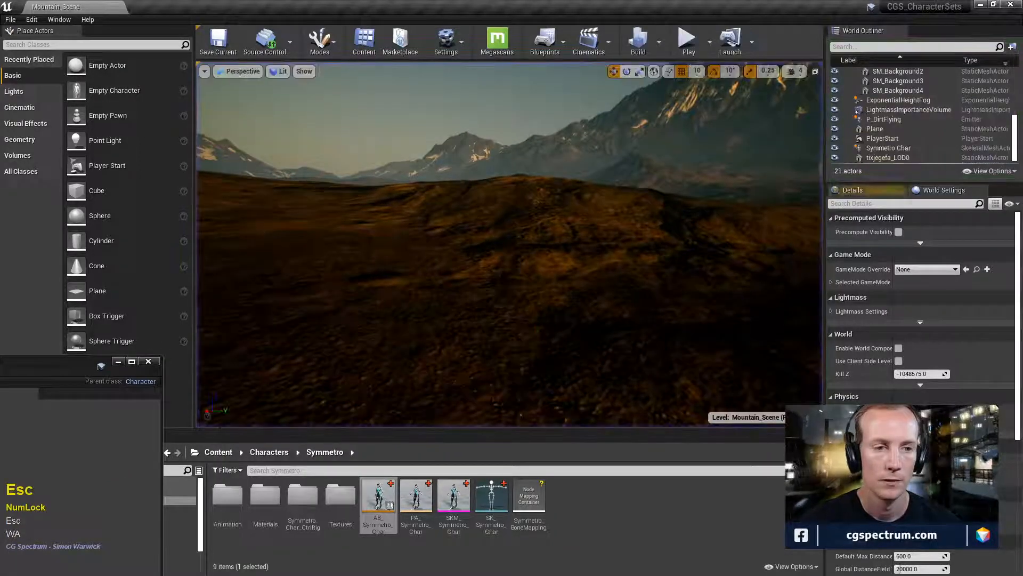
- Set the CharacterMovement component's Mass to 200 in BP_Symmetro_Char and compile the blueprint
drag(77, 368, 622, 4)
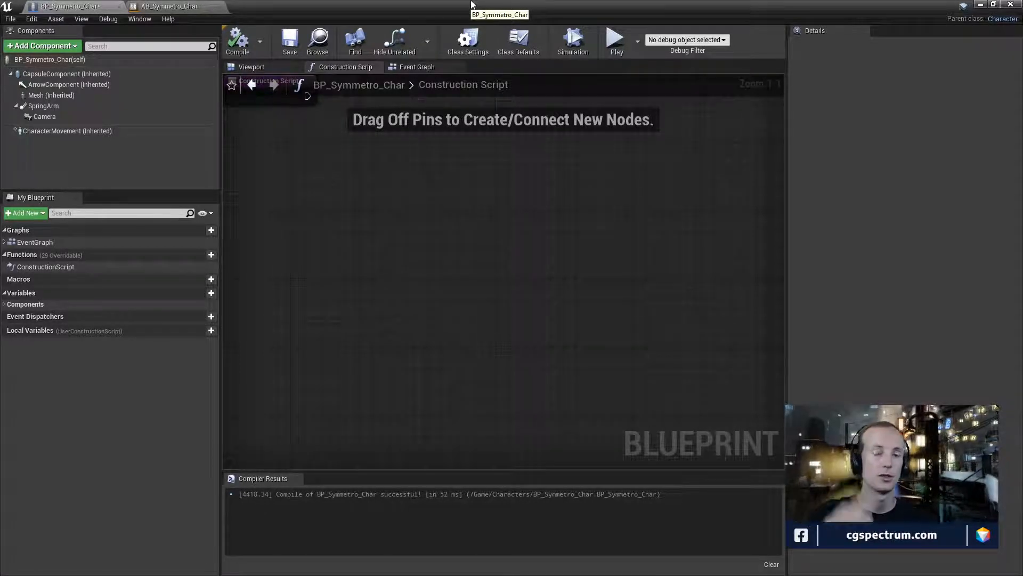
click(79, 133)
scroll(897, 266, down, 2)
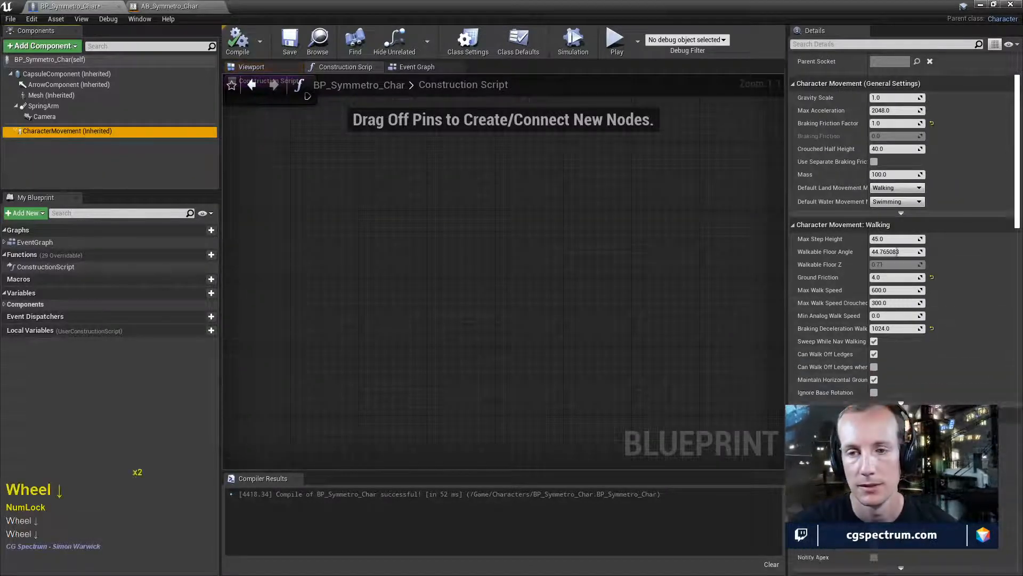
scroll(888, 350, up, 1)
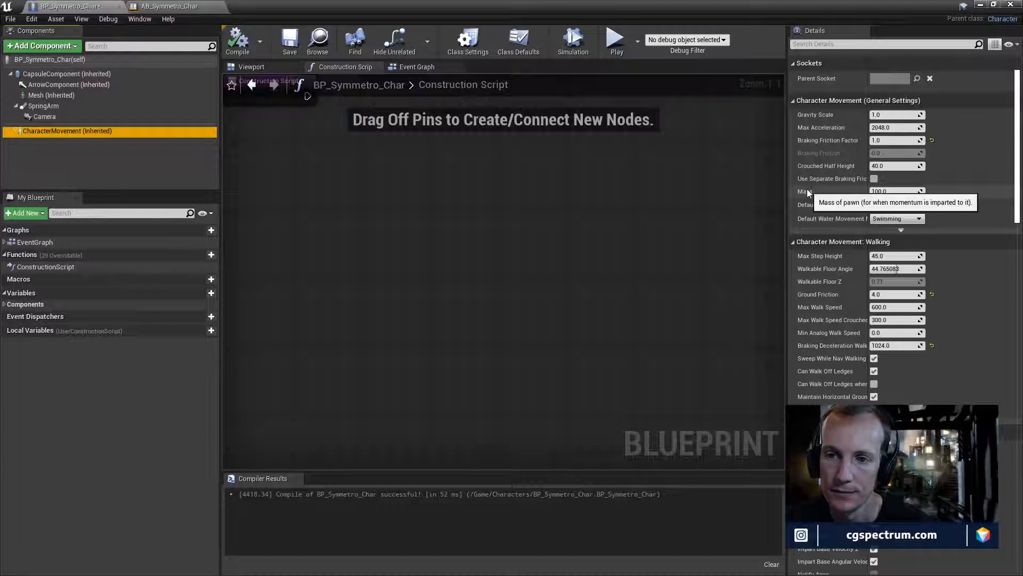
click(885, 191)
key(Num_Lock)
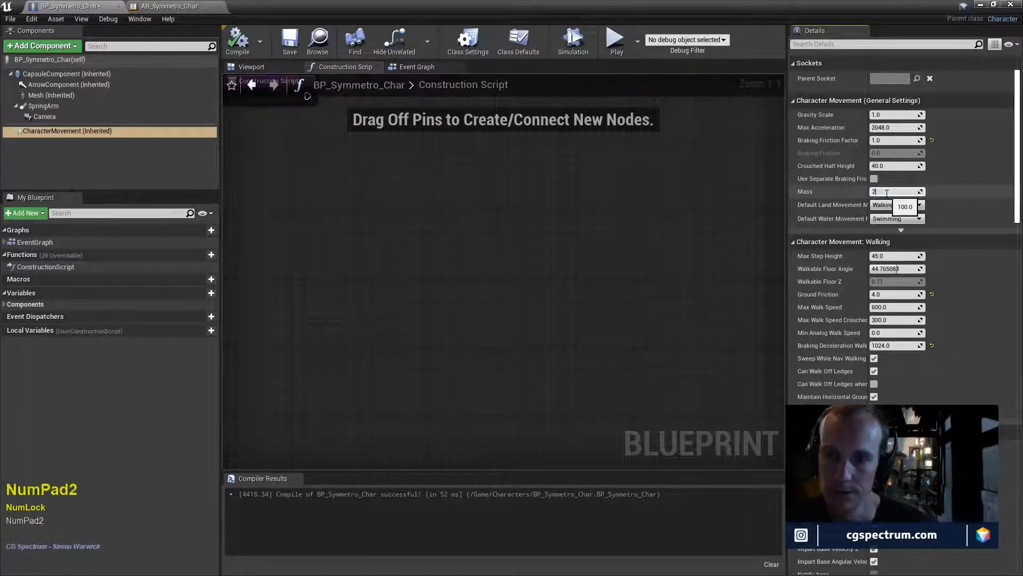
key(KP_Enter)
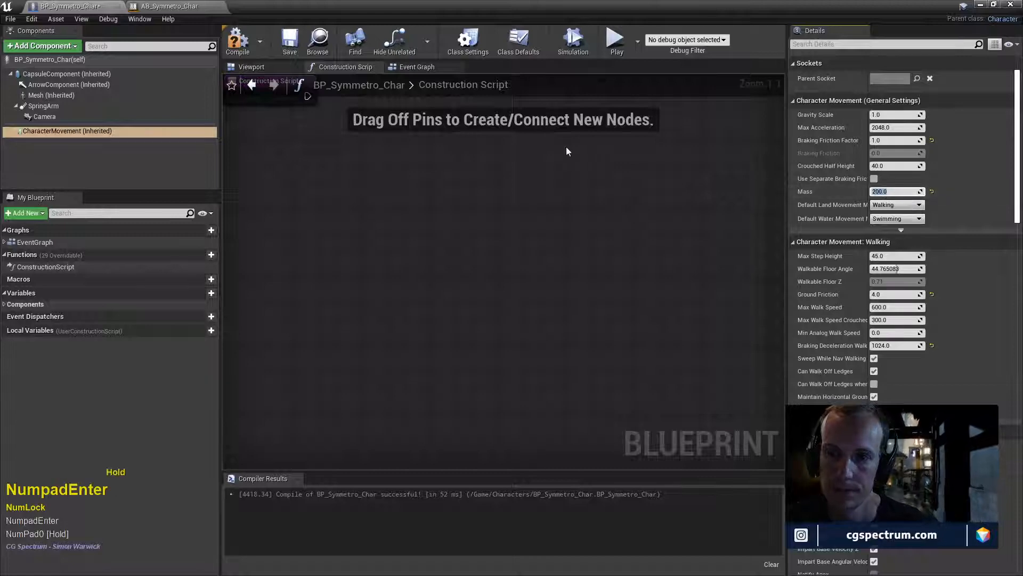
click(243, 47)
- Play-test the level with the increased mass, running the character forward, backward and sideways, and end the session
drag(400, 4, 85, 299)
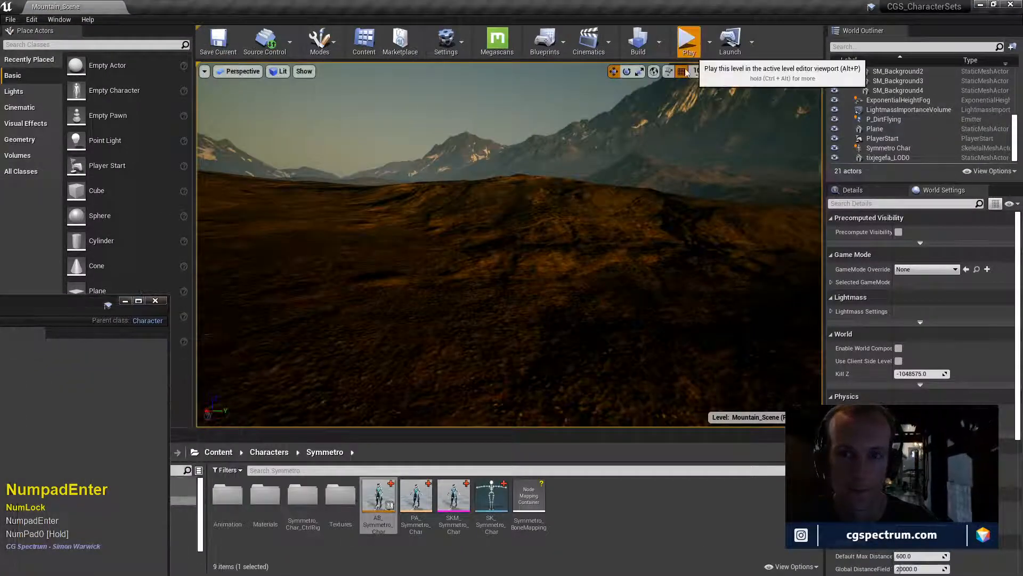
key(w)
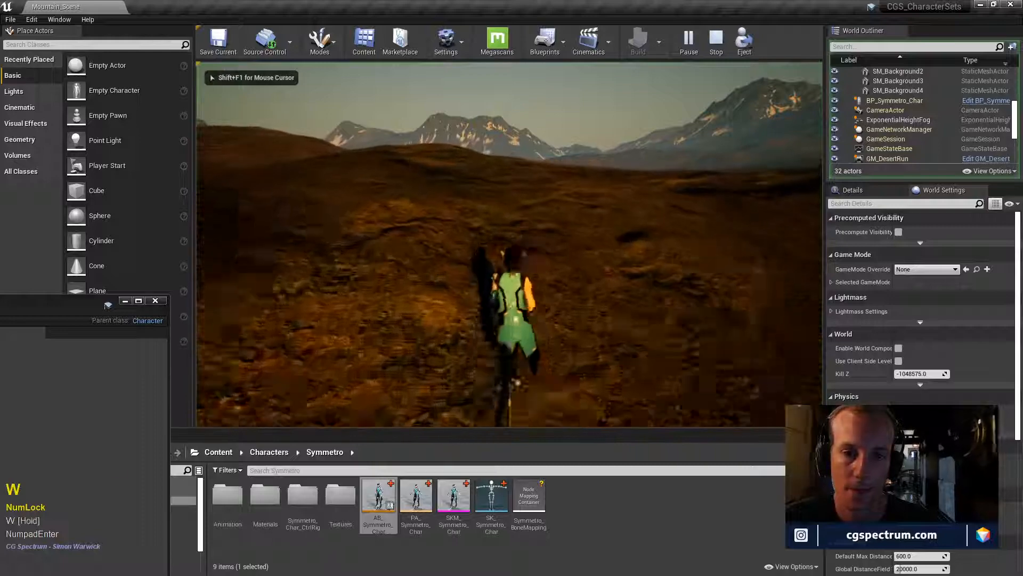
key(d)
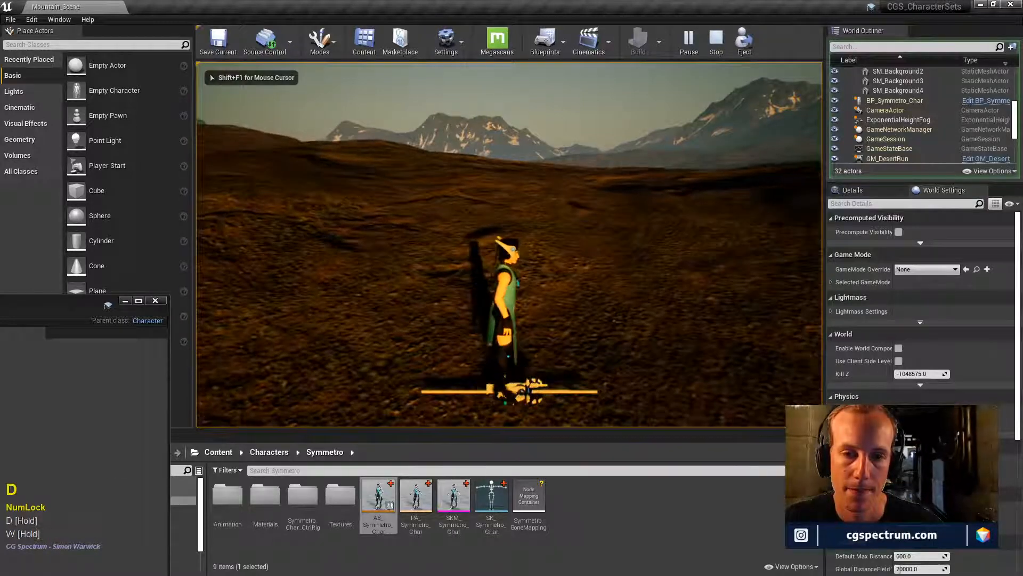
key(s)
key(a)
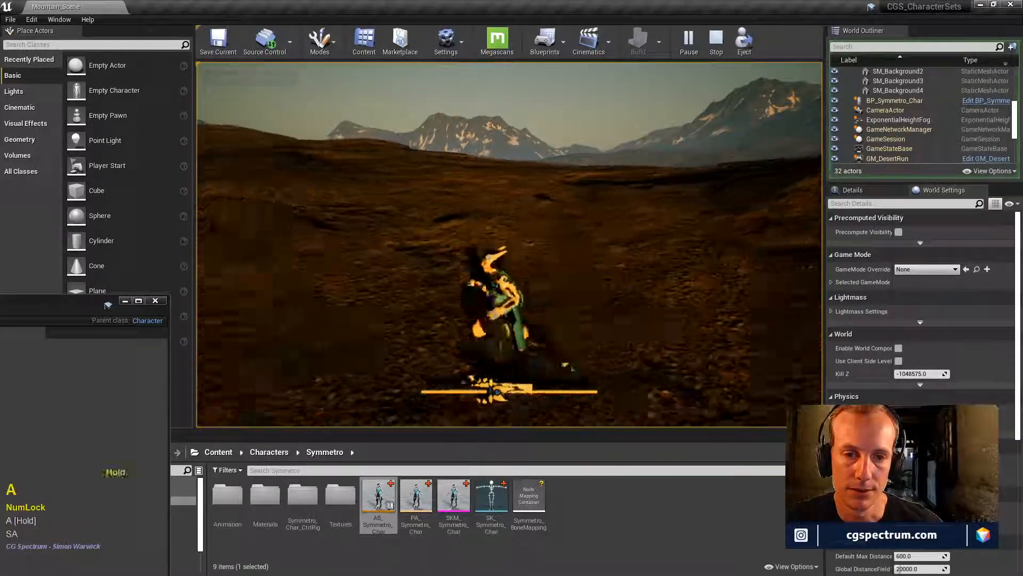
key(d)
key(a)
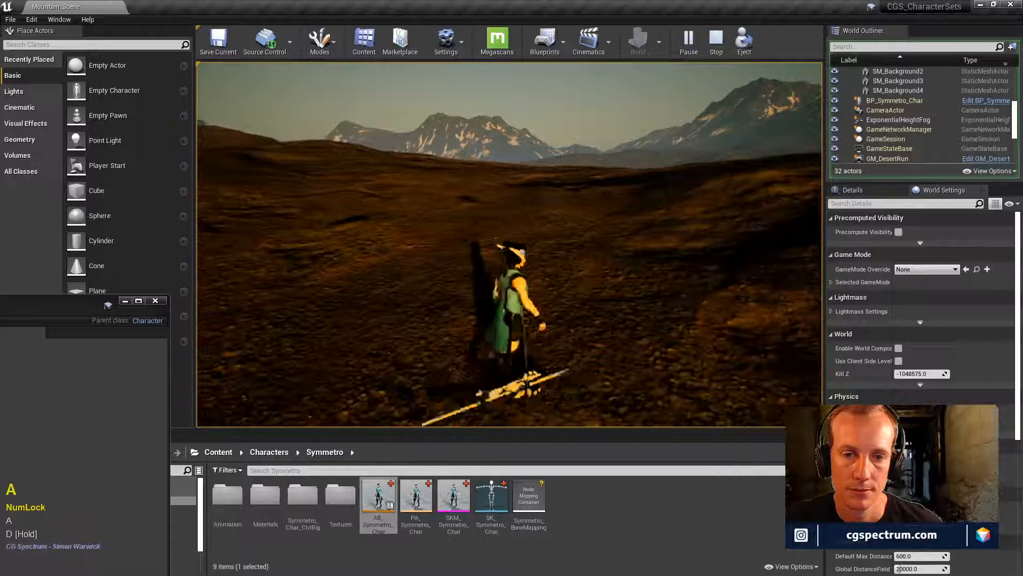
key(Escape)
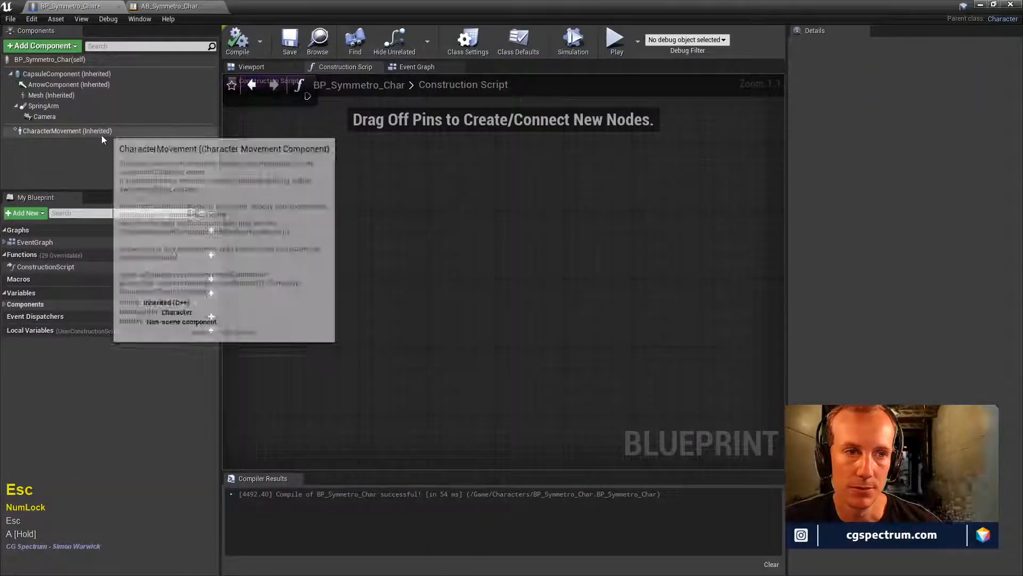
- Set the CharacterMovement component's Max Acceleration to 1024 in BP_Symmetro_Char and compile the blueprint
click(89, 132)
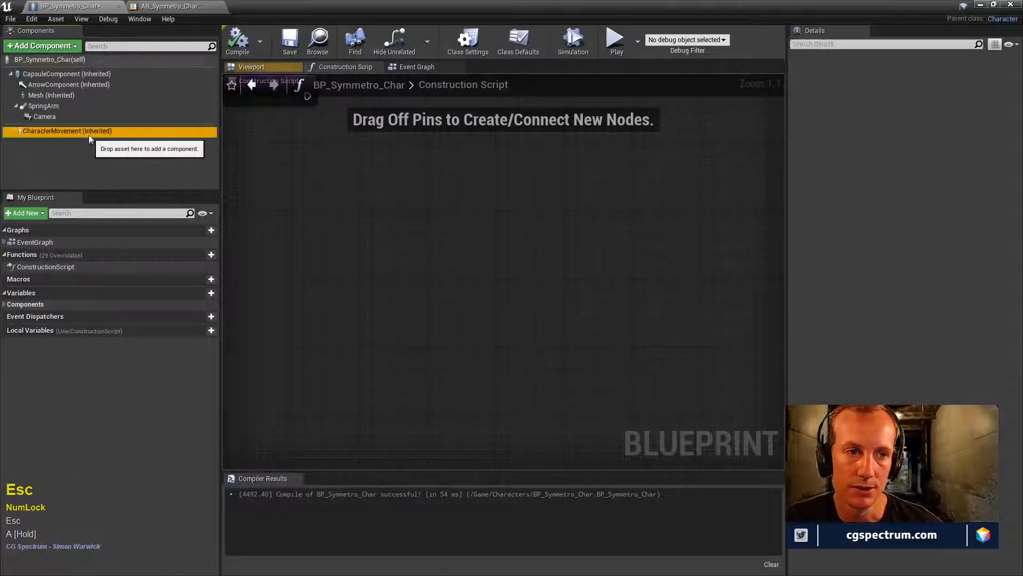
scroll(966, 262, down, 4)
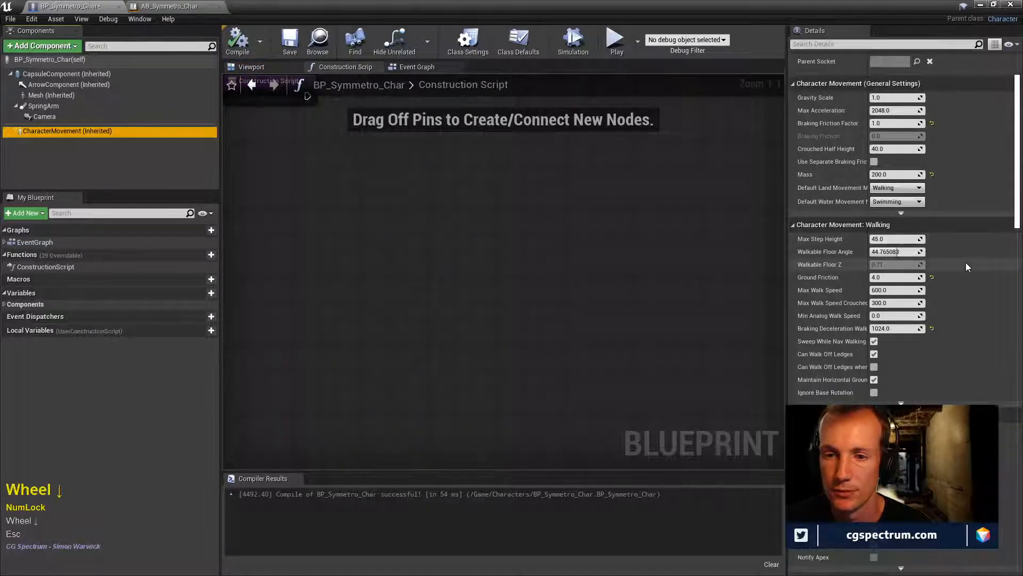
scroll(967, 281, down, 2)
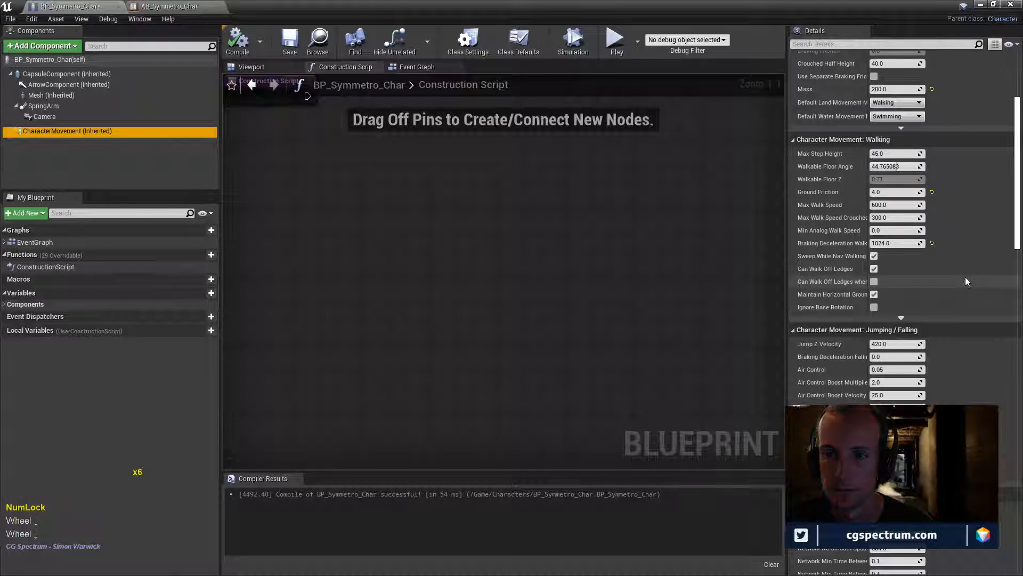
click(891, 243)
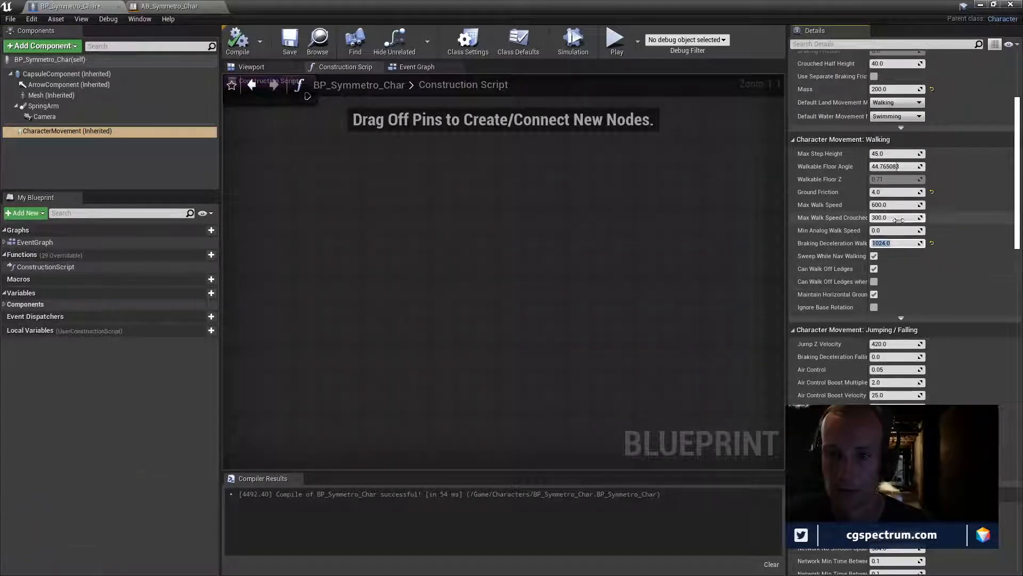
scroll(896, 197, up, 7)
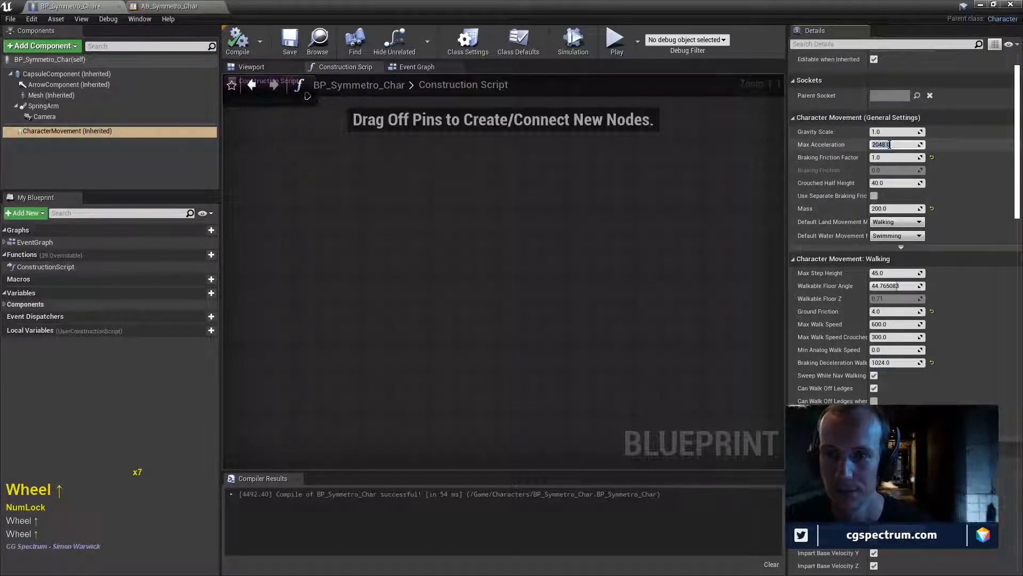
text(1024)
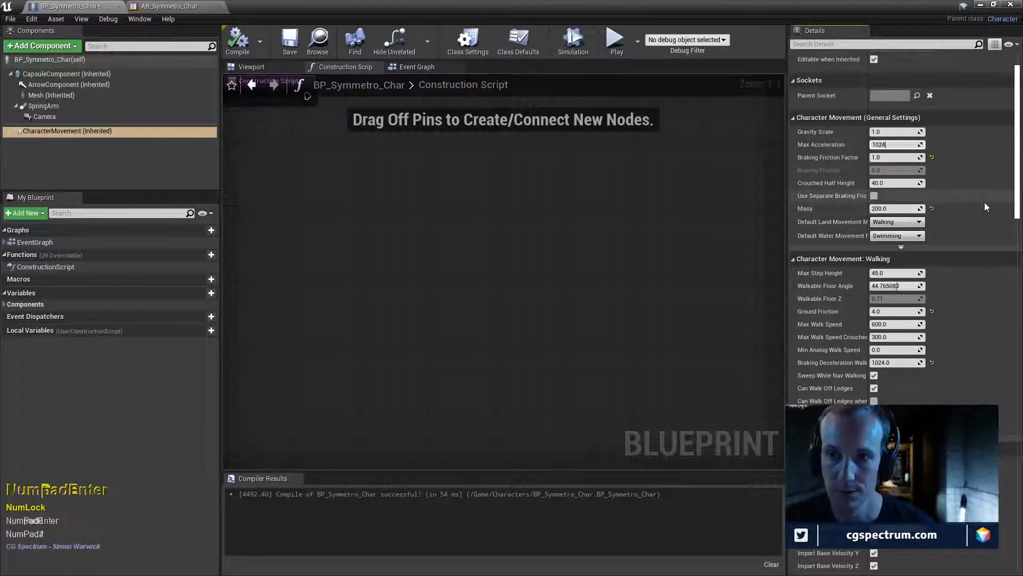
key(Return)
click(241, 41)
- Play-test the level with the reduced maximum acceleration, running the character forward, backward and sideways, and end the session
drag(353, 9, 285, 384)
click(685, 42)
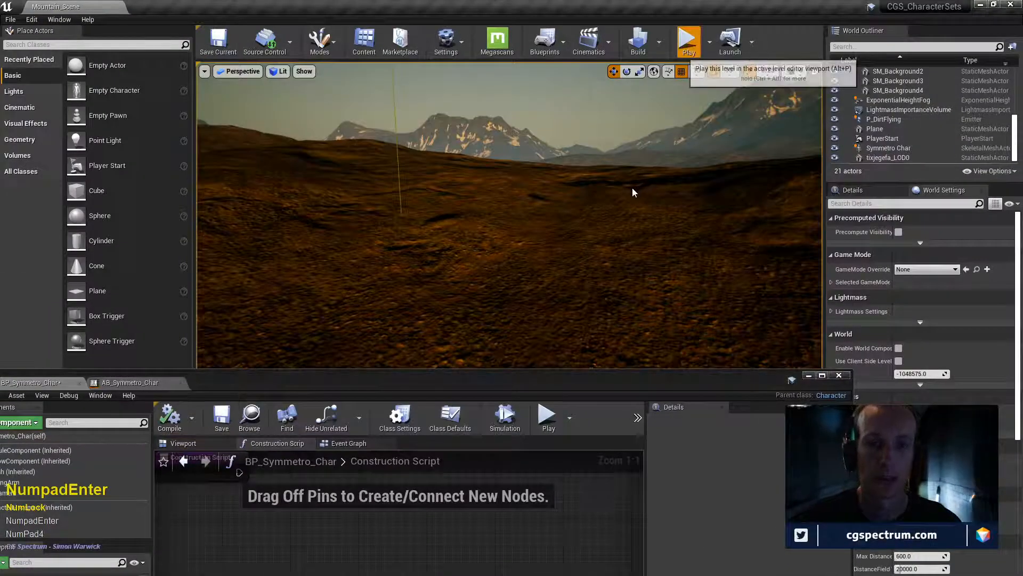
key(a)
key(w)
key(a)
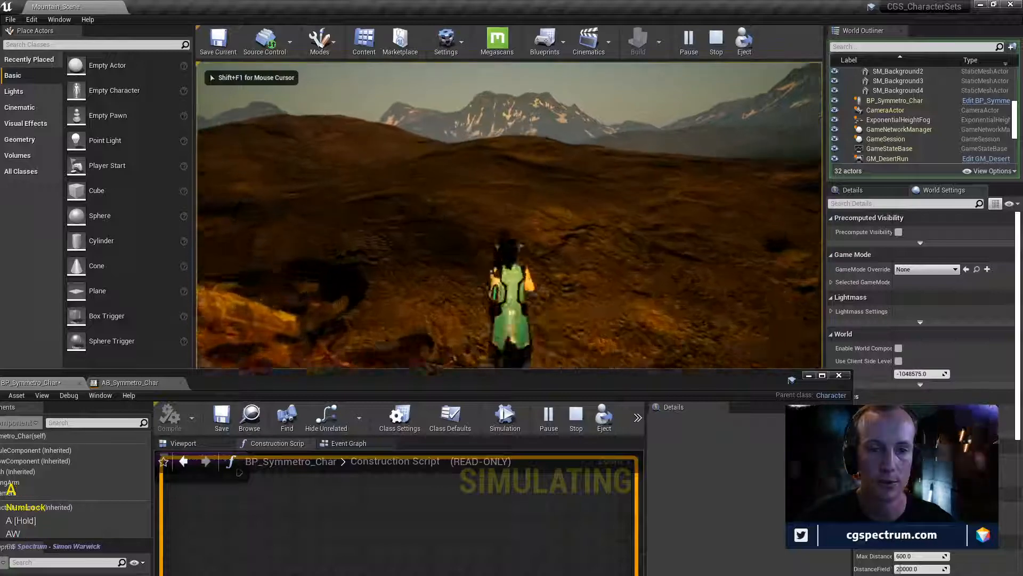
key(d)
key(s)
key(a)
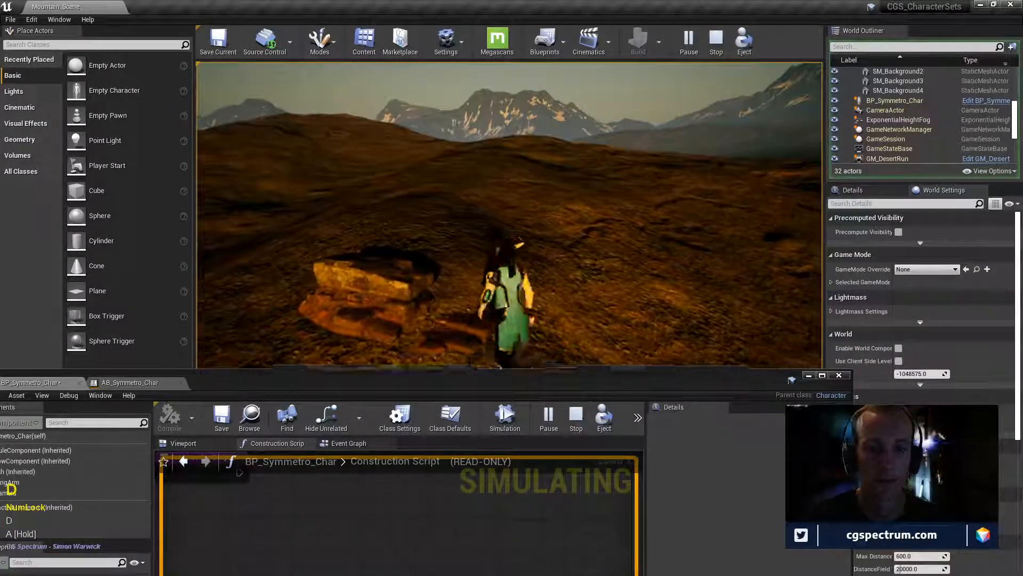
key(d)
key(Escape)
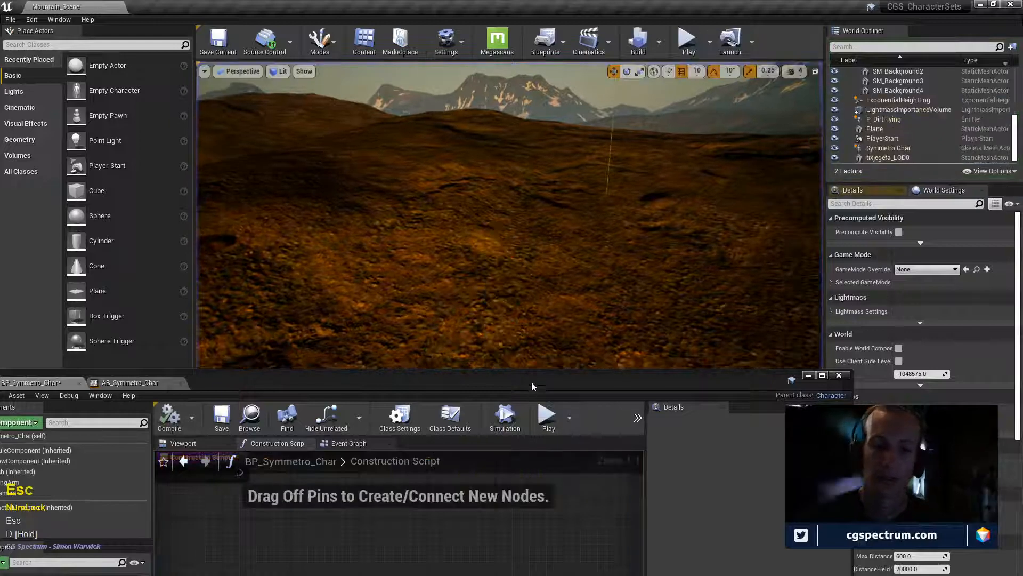
- Minimize the blueprint editor and play-test the level in the full viewport, repeatedly starting, stopping and changing the character's direction to judge the movement blending
drag(532, 385, 565, 212)
click(845, 202)
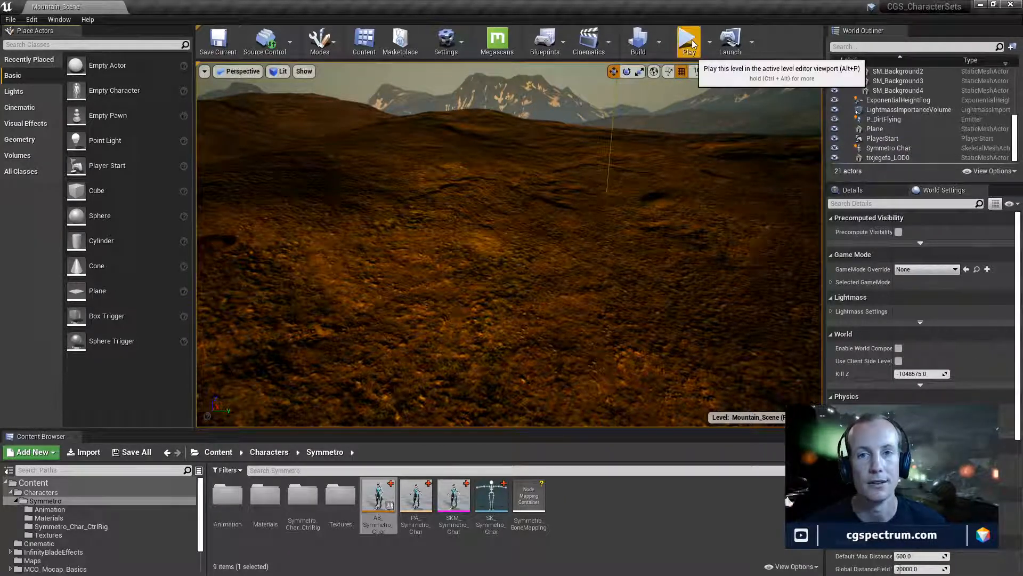
click(674, 230)
key(w)
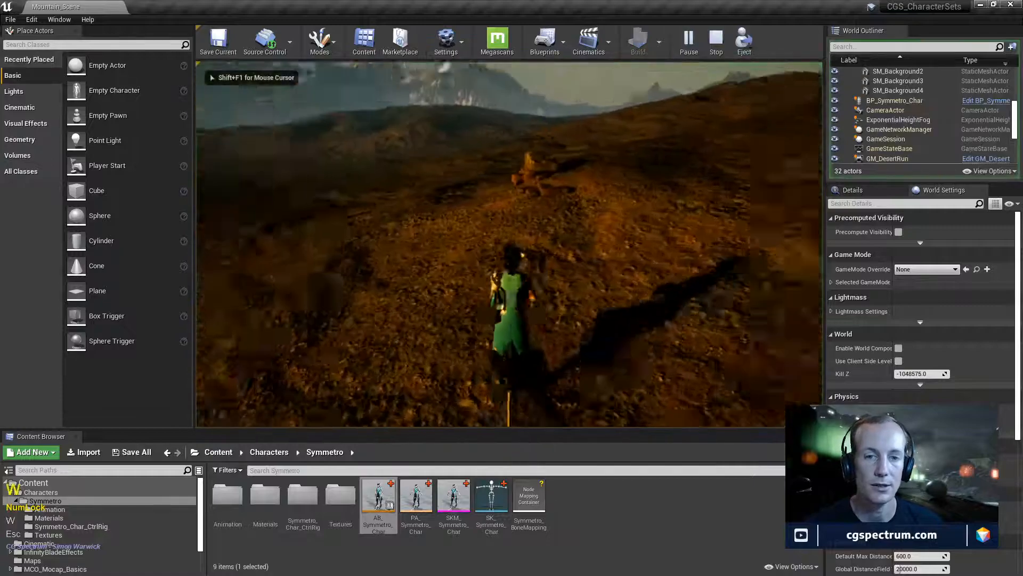
key(a)
key(d)
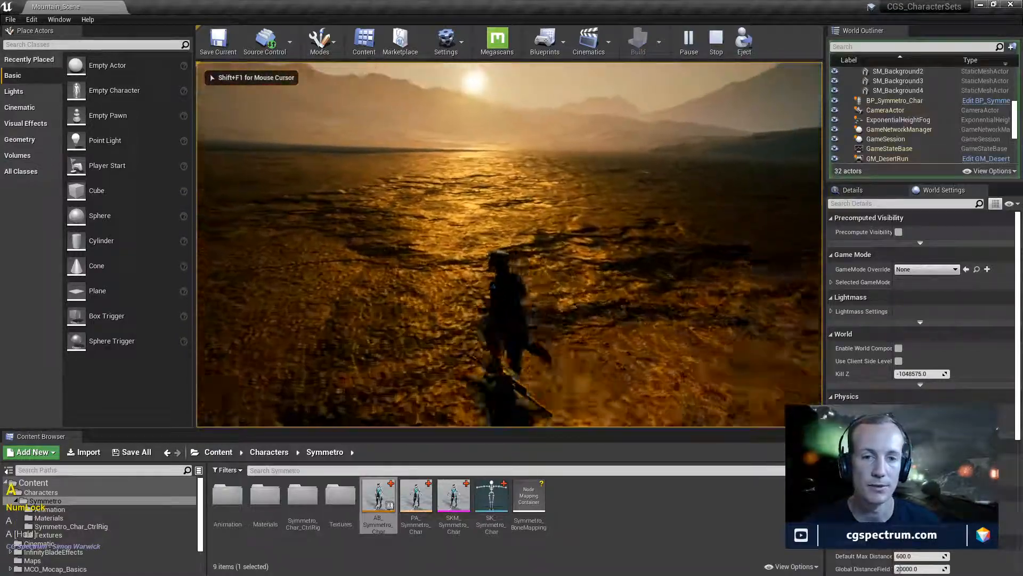
key(w)
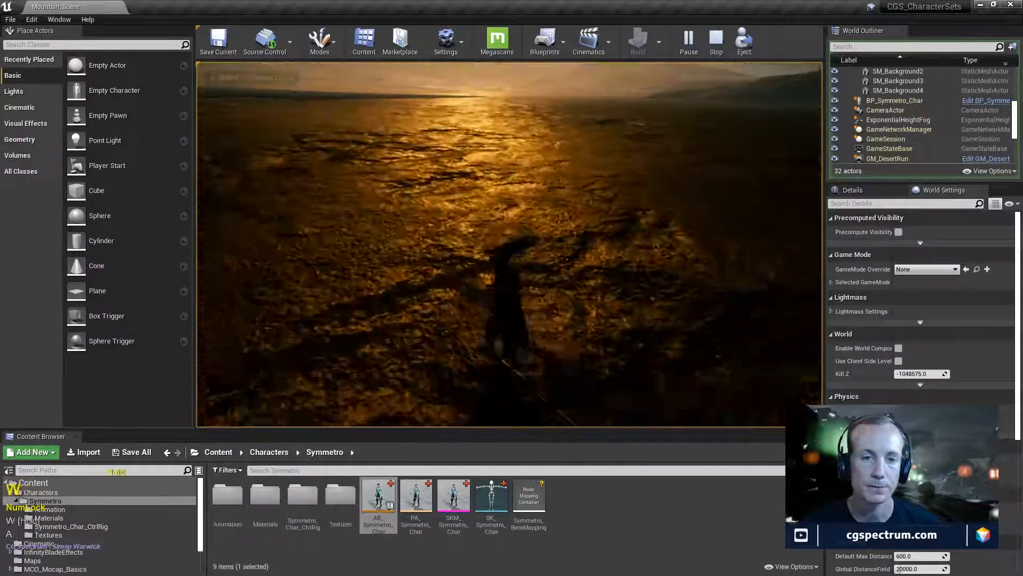
key(d)
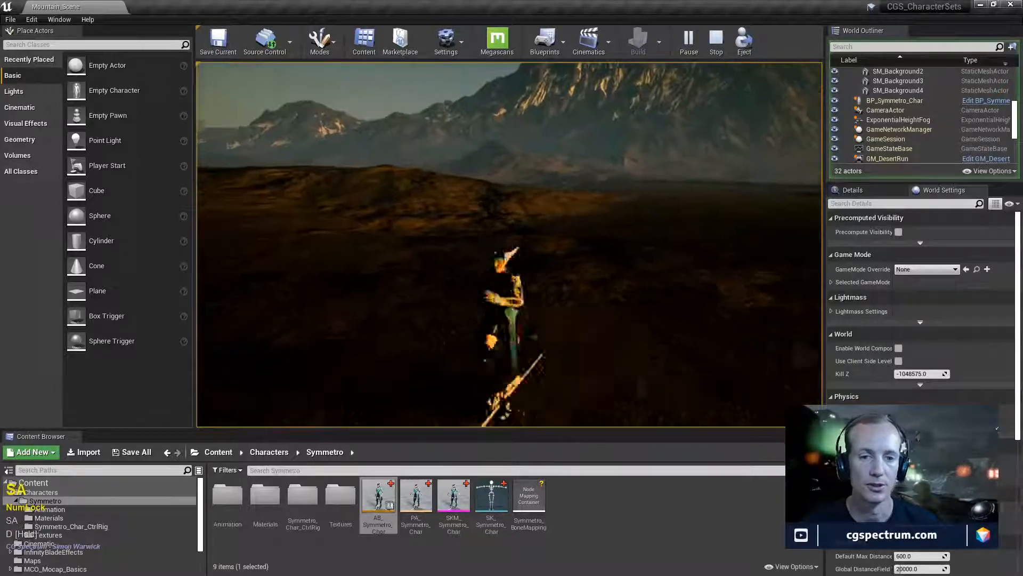
key(s)
key(a)
key(w)
key(w)
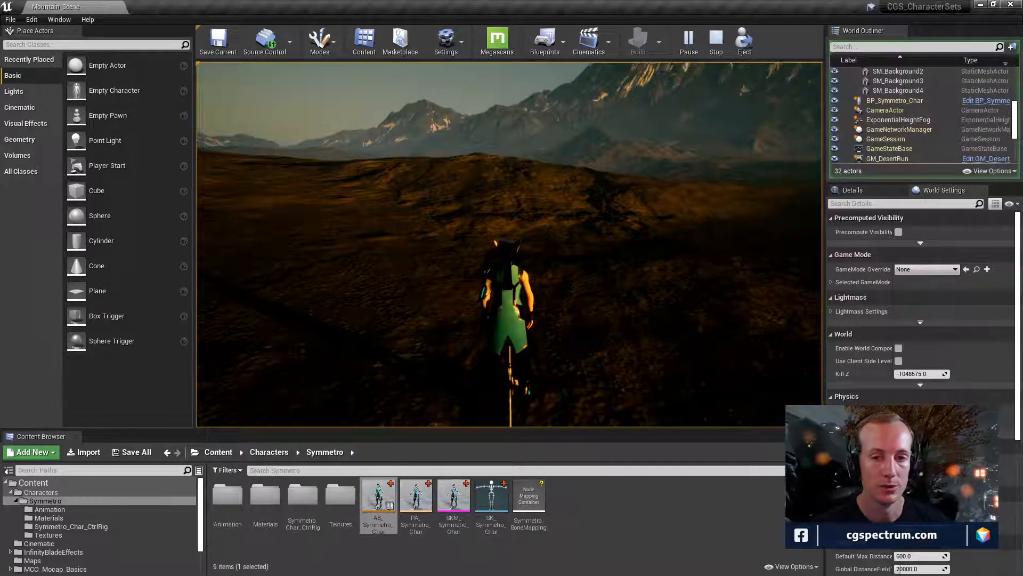
key(w)
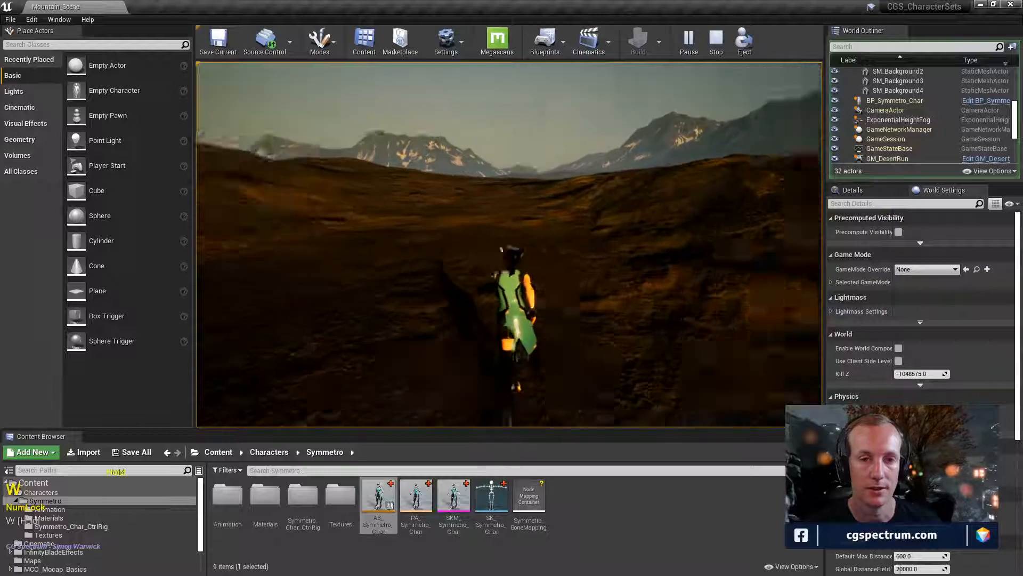
key(a)
key(a)
key(d)
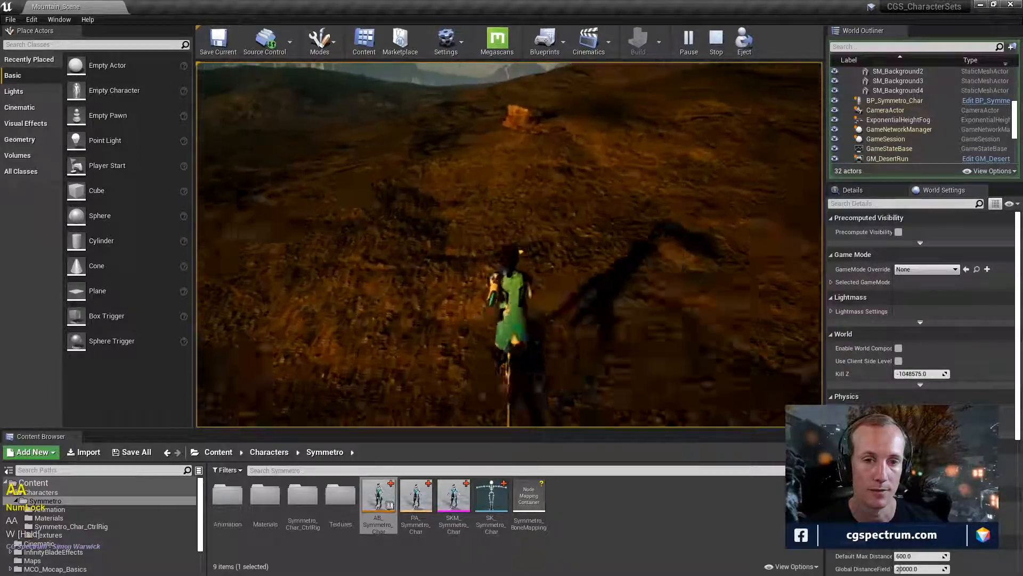
key(w)
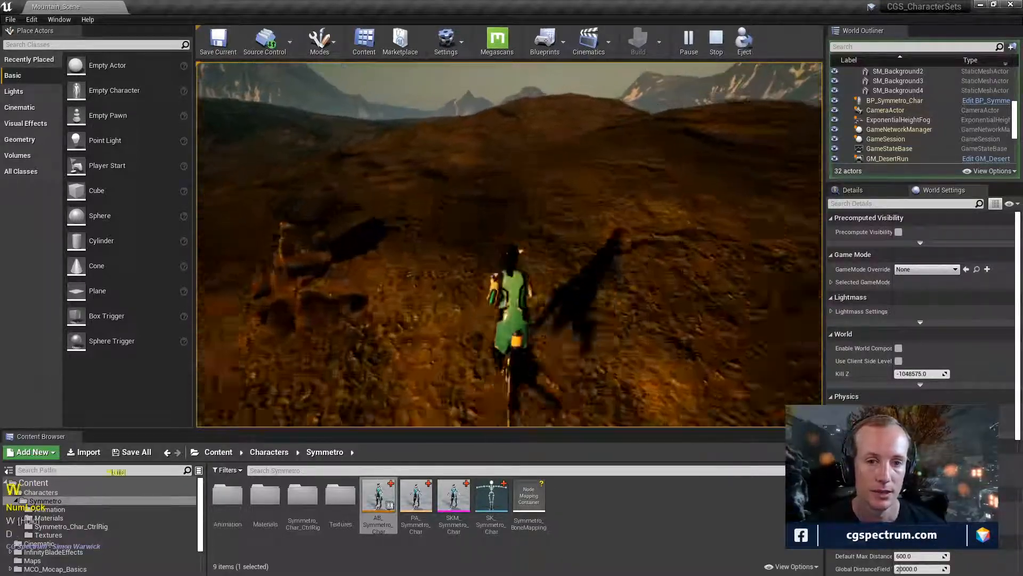
key(d)
key(s)
key(a)
key(a)
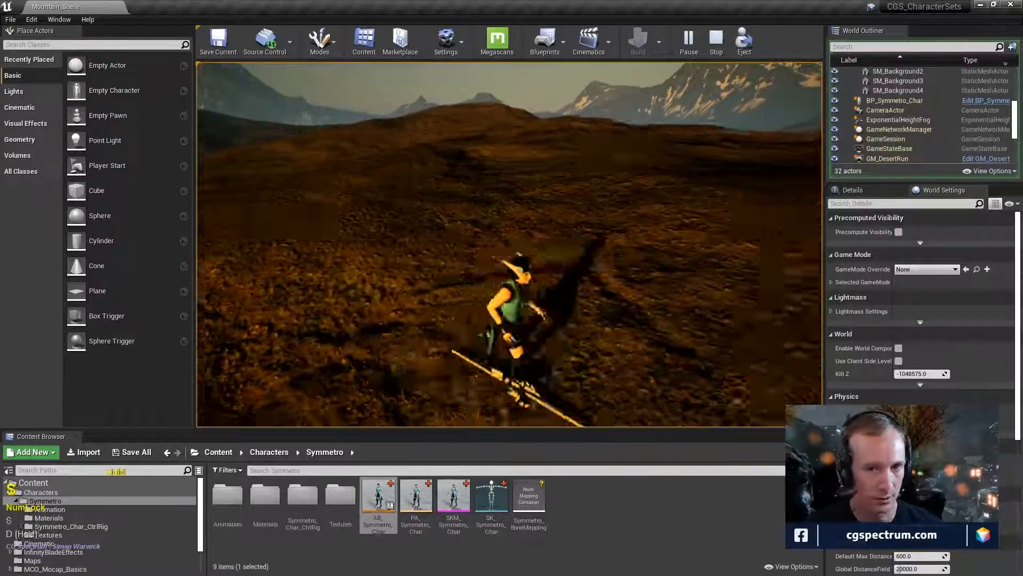
key(a)
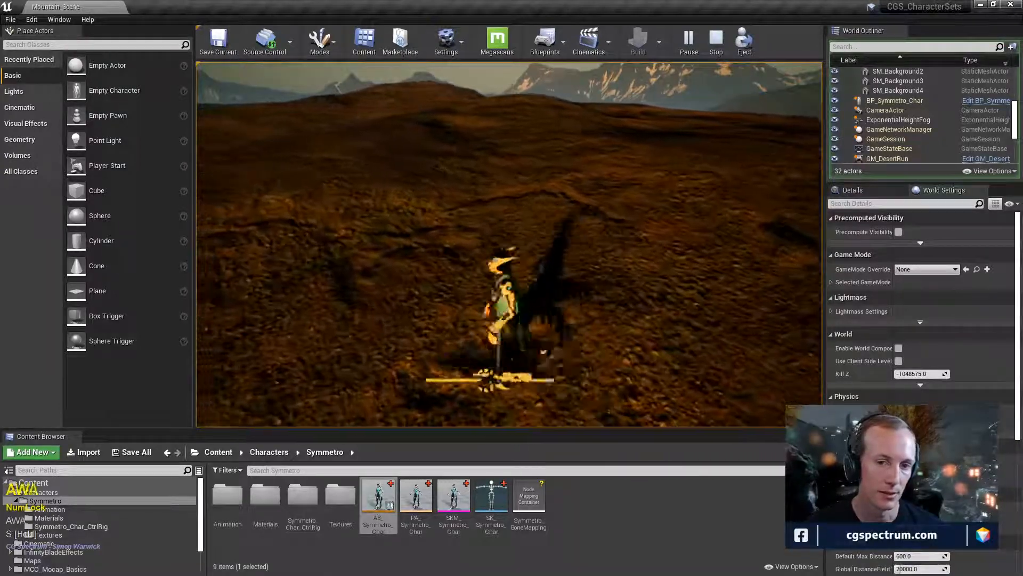
key(w)
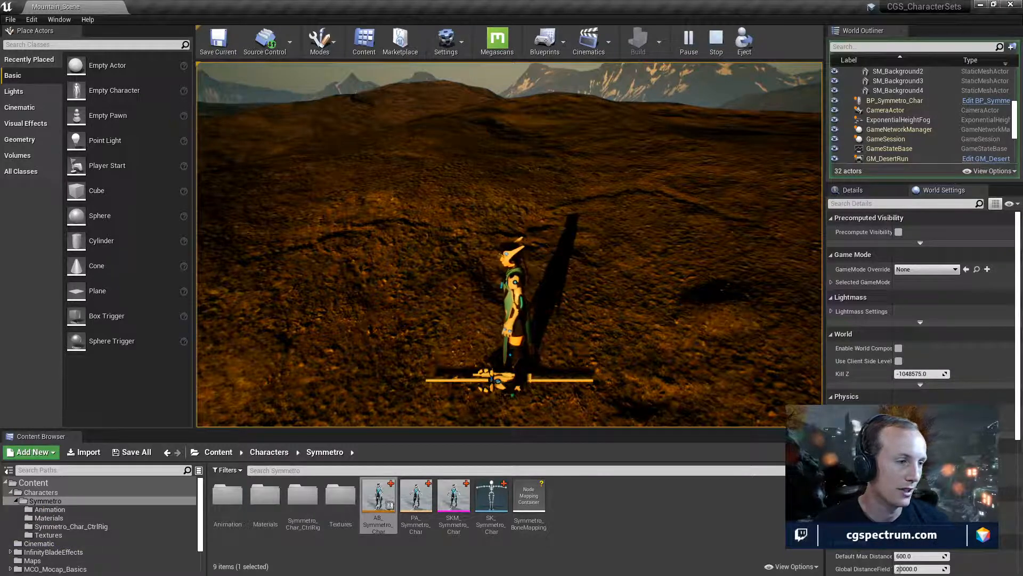
key(a)
key(s)
key(d)
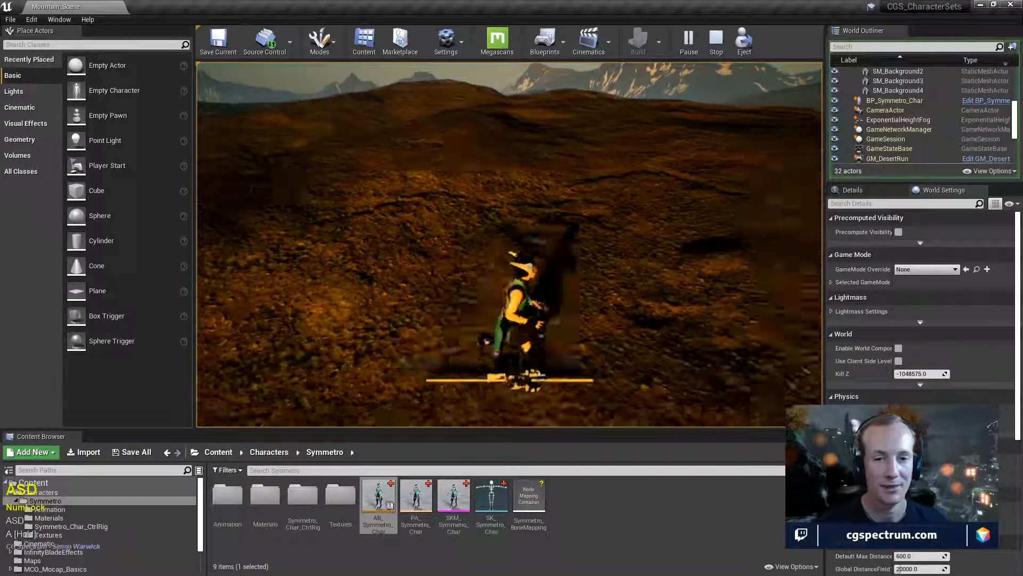
key(s)
key(d)
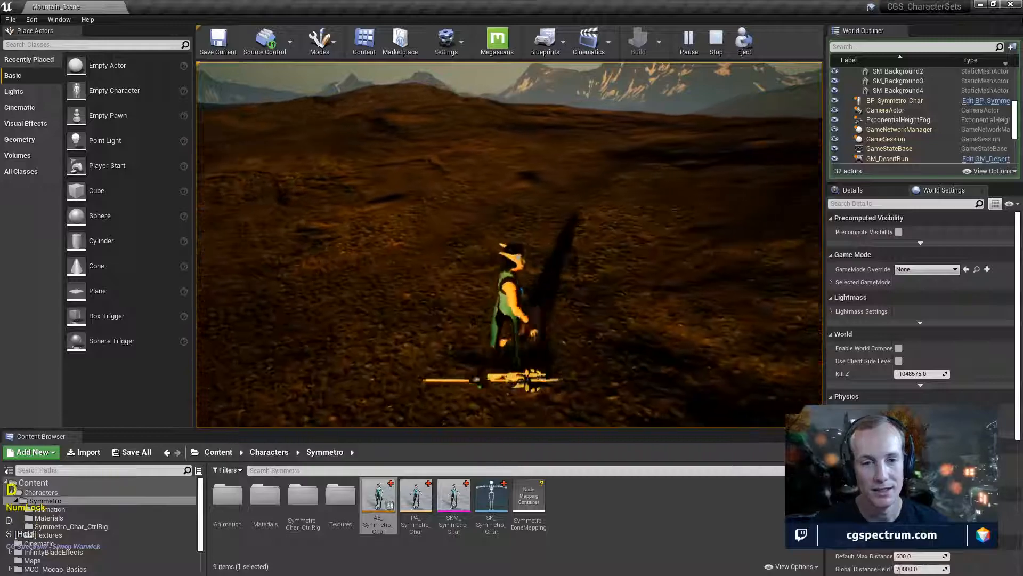
key(w)
key(s)
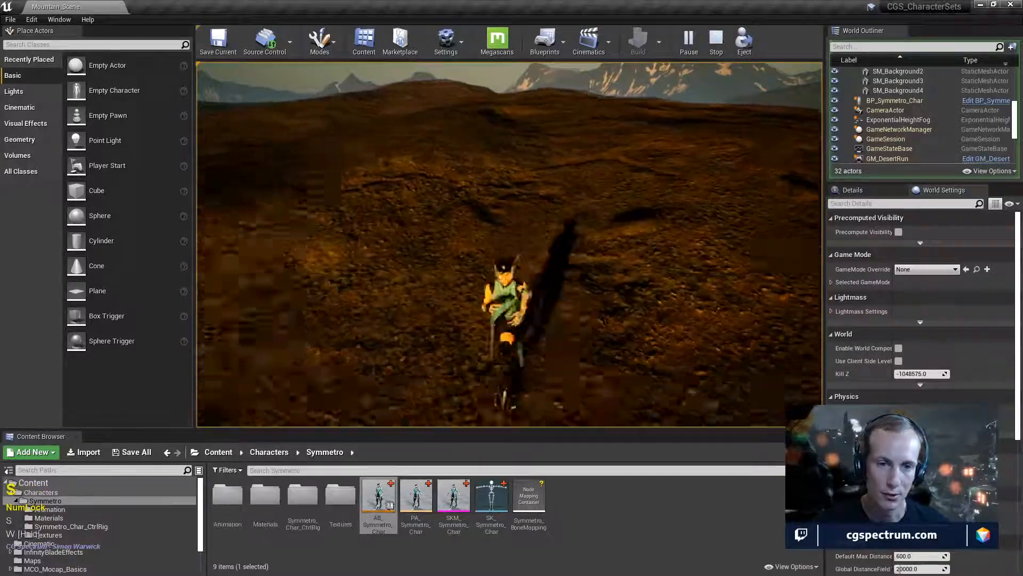
key(a)
key(w)
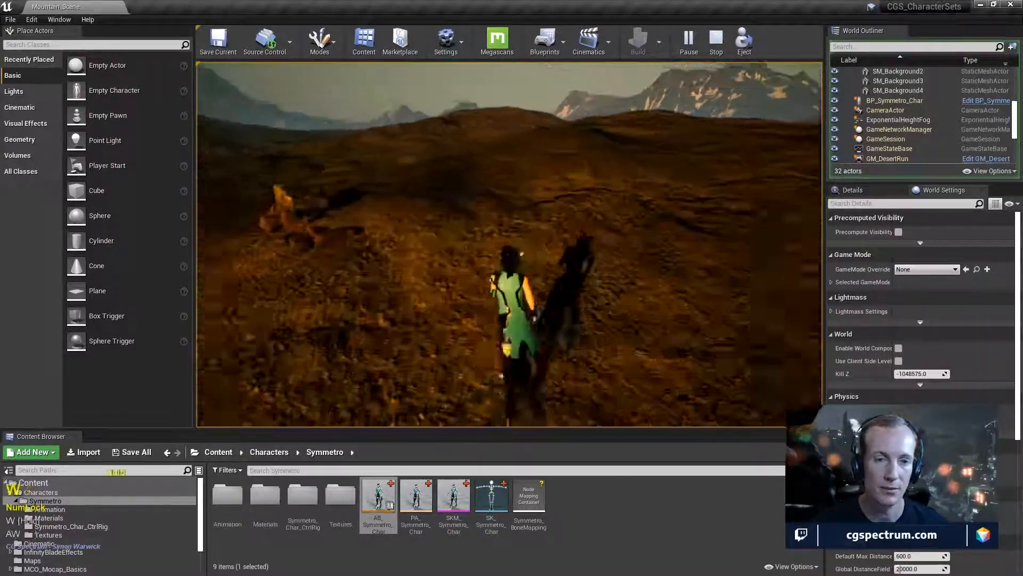
key(d)
key(s)
key(a)
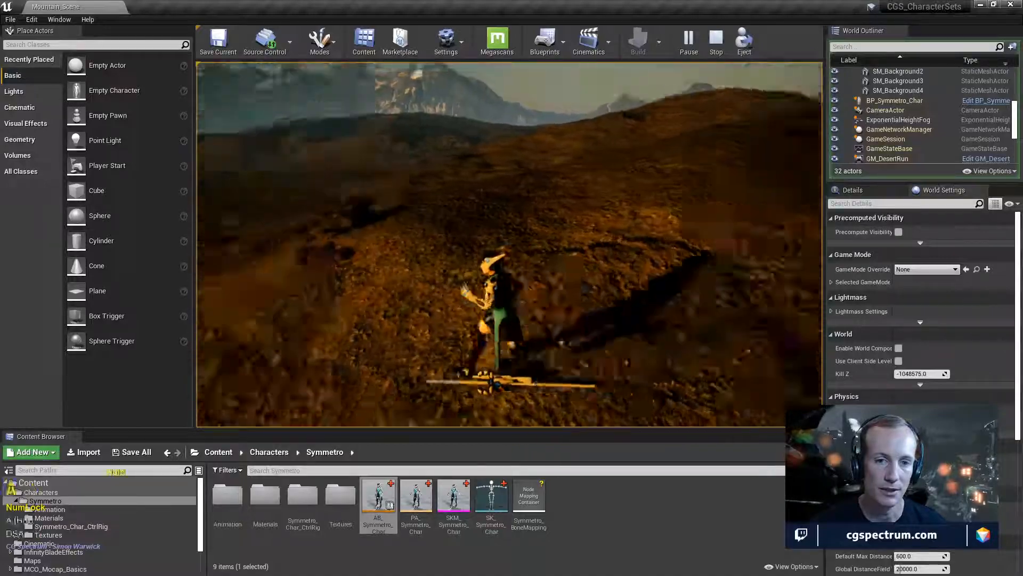
key(w)
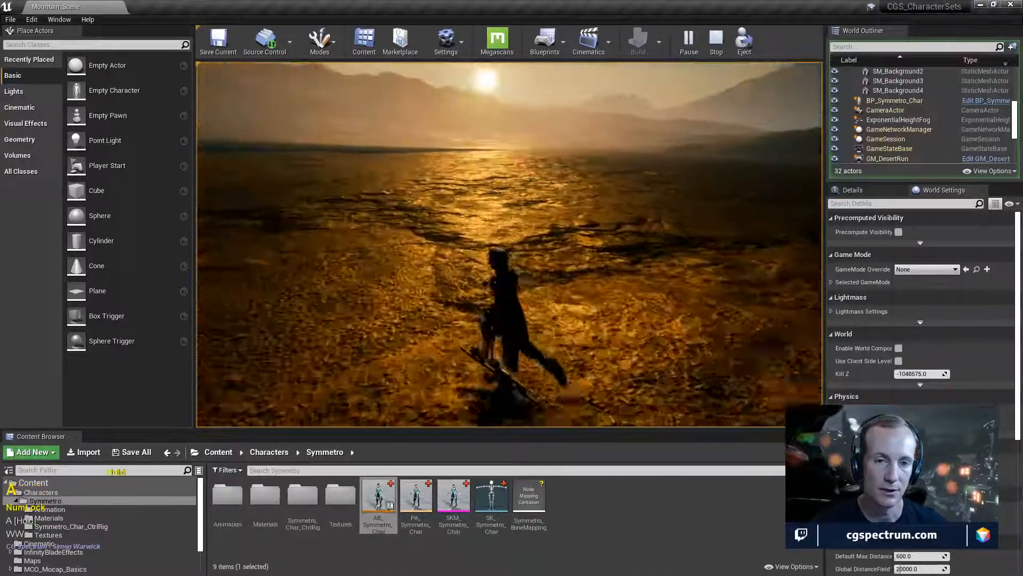
key(a)
key(w)
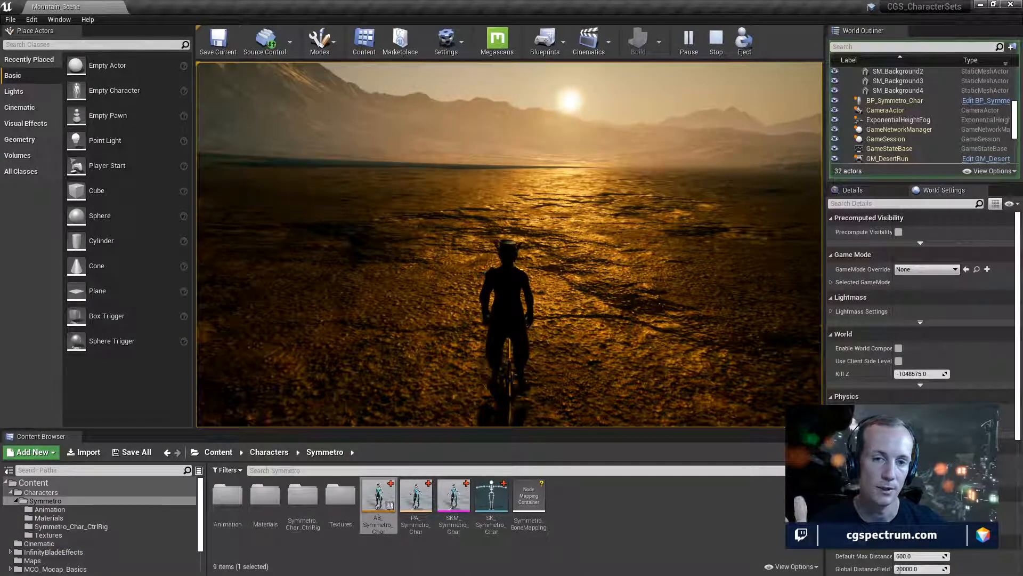
key(w)
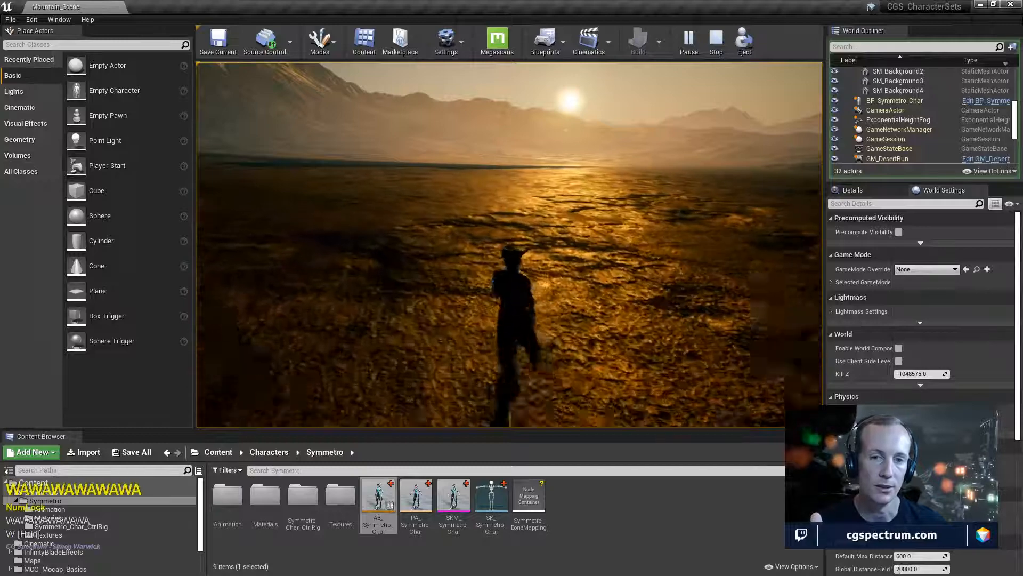
key(d)
key(s)
key(a)
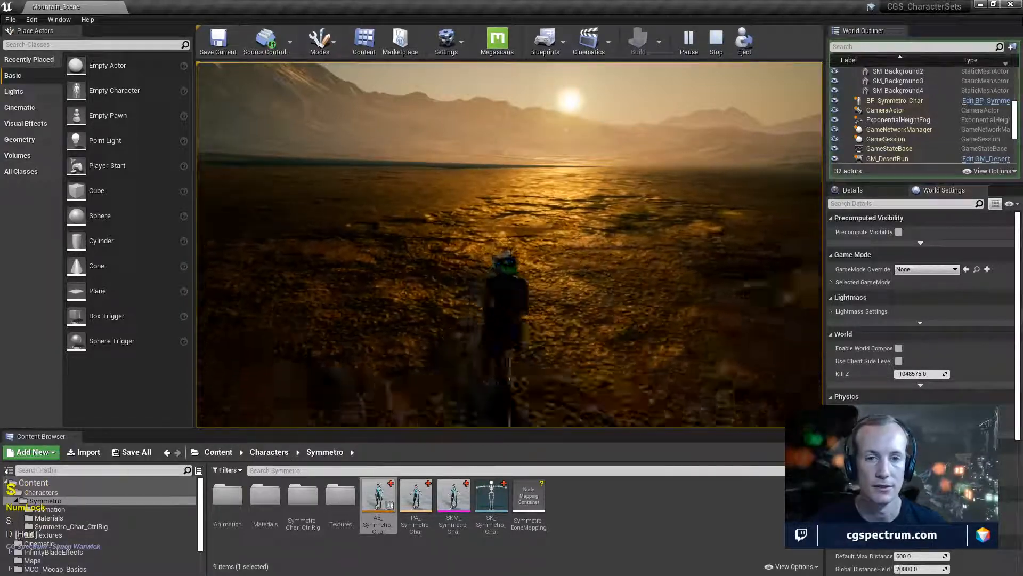
key(s)
key(d)
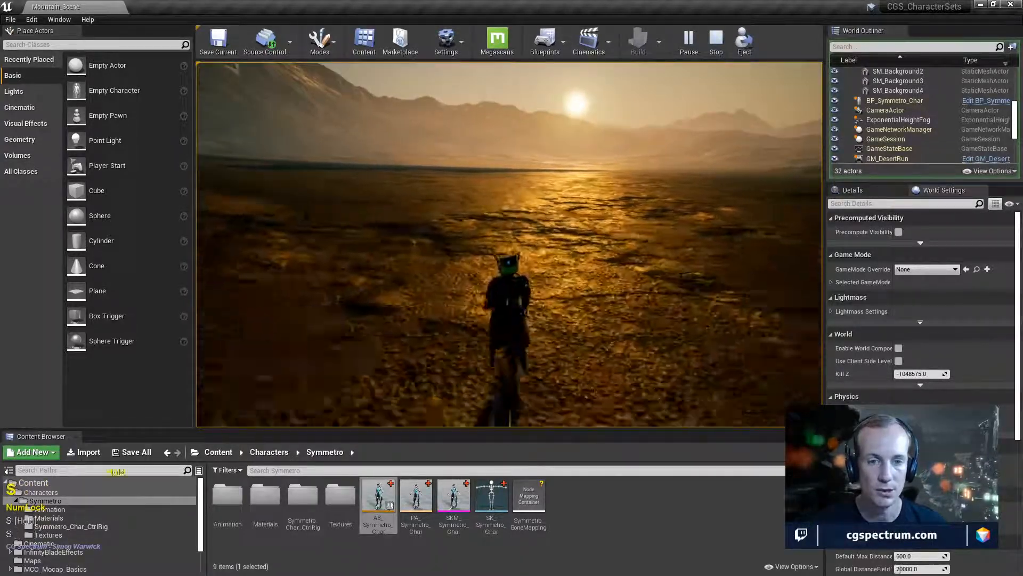
key(w)
key(s)
key(a)
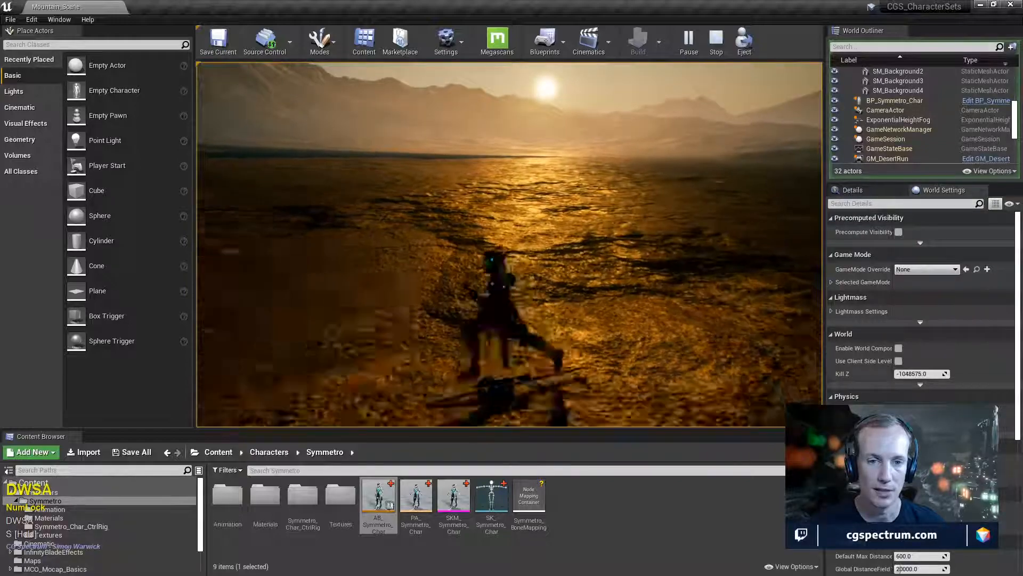
key(w)
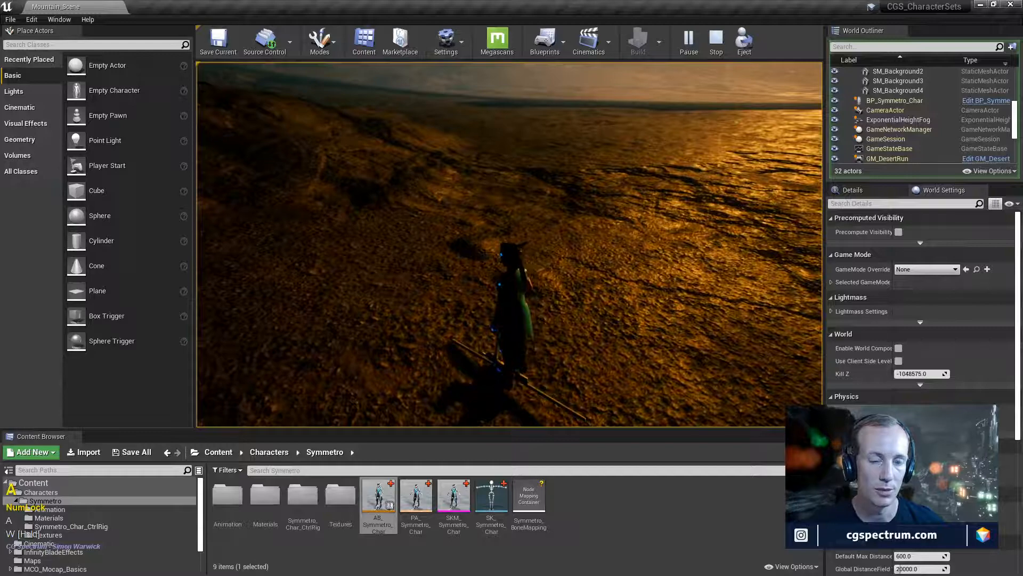
key(w)
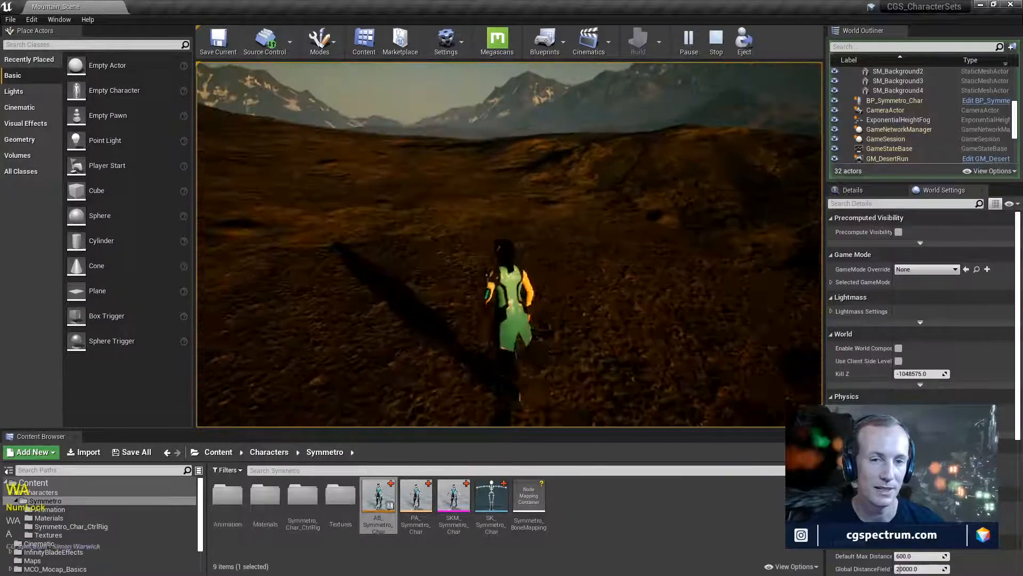
- Continue play-testing the level, running the character forward and sideways to judge starts and turns, and end the session
key(a)
key(a)
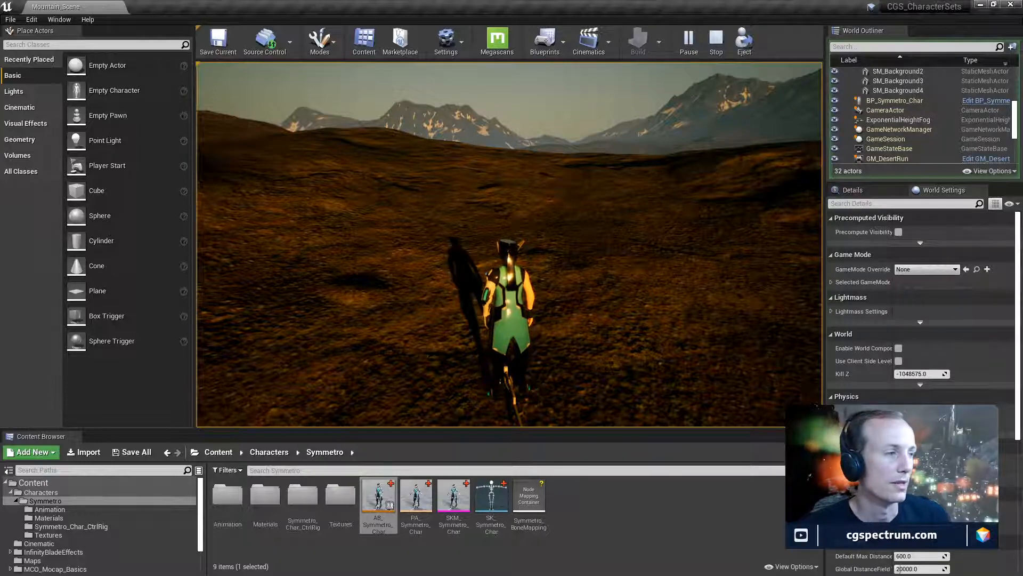
key(w)
key(a)
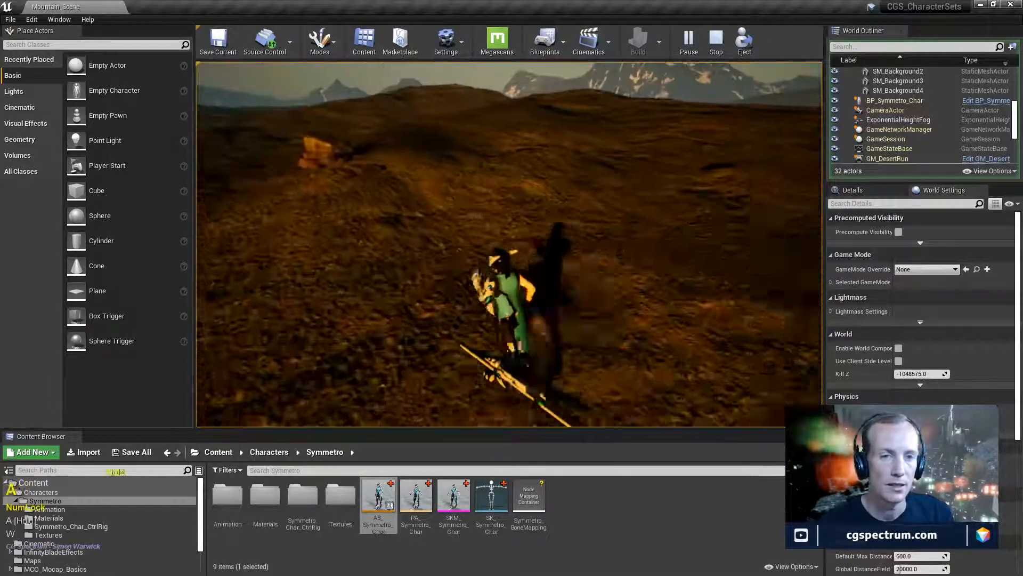
key(d)
key(w)
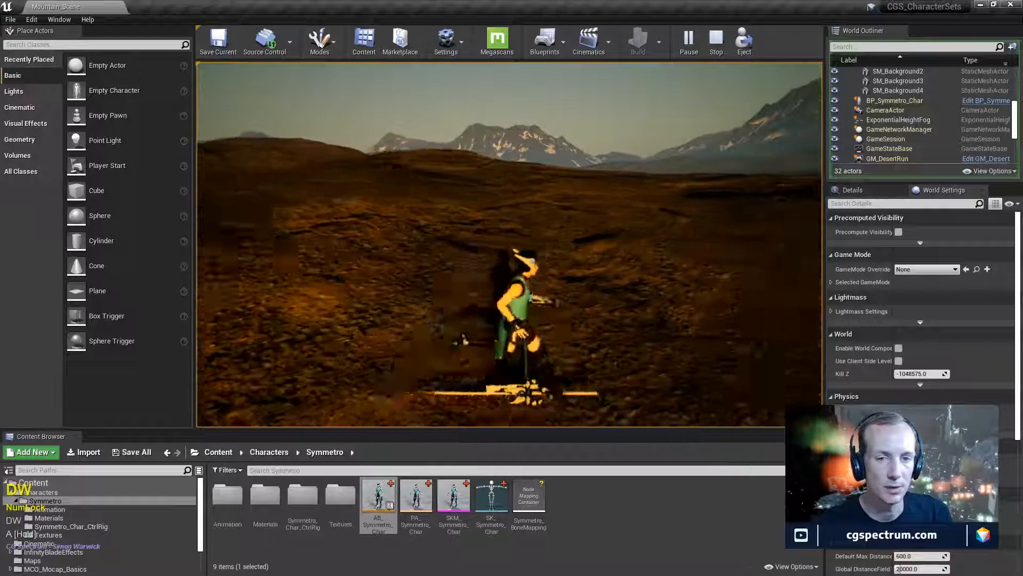
key(a)
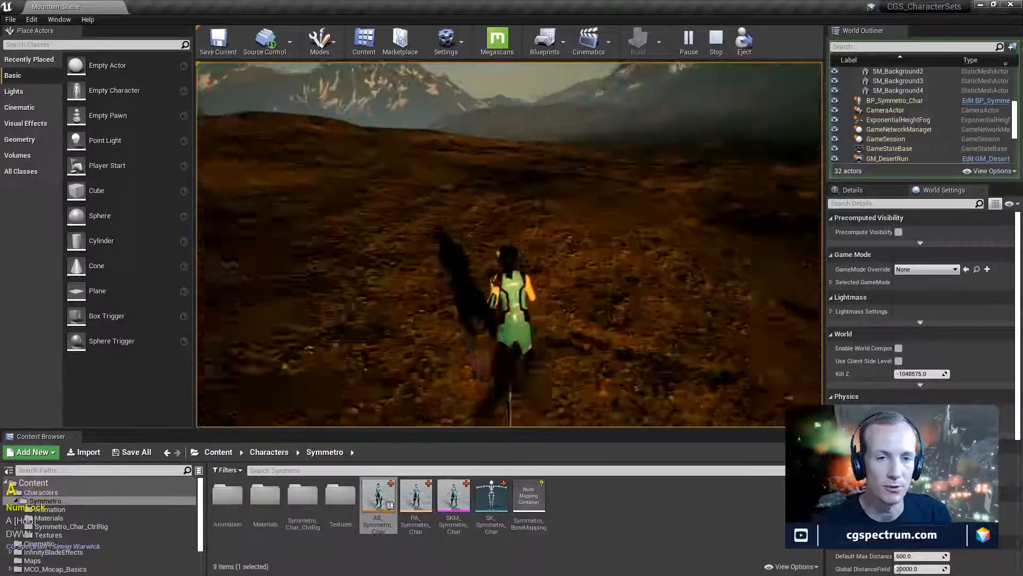
key(w)
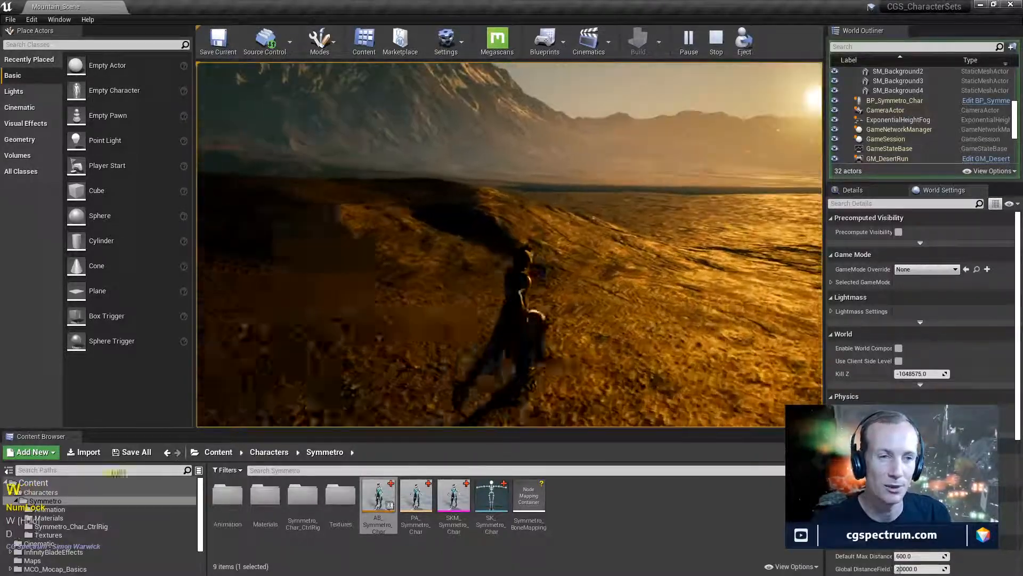
key(d)
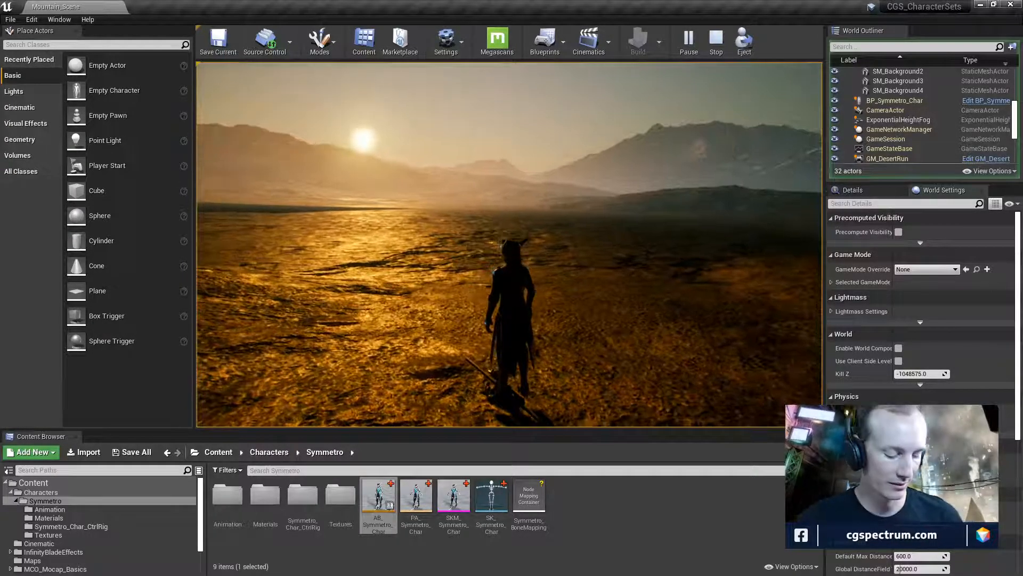
key(w)
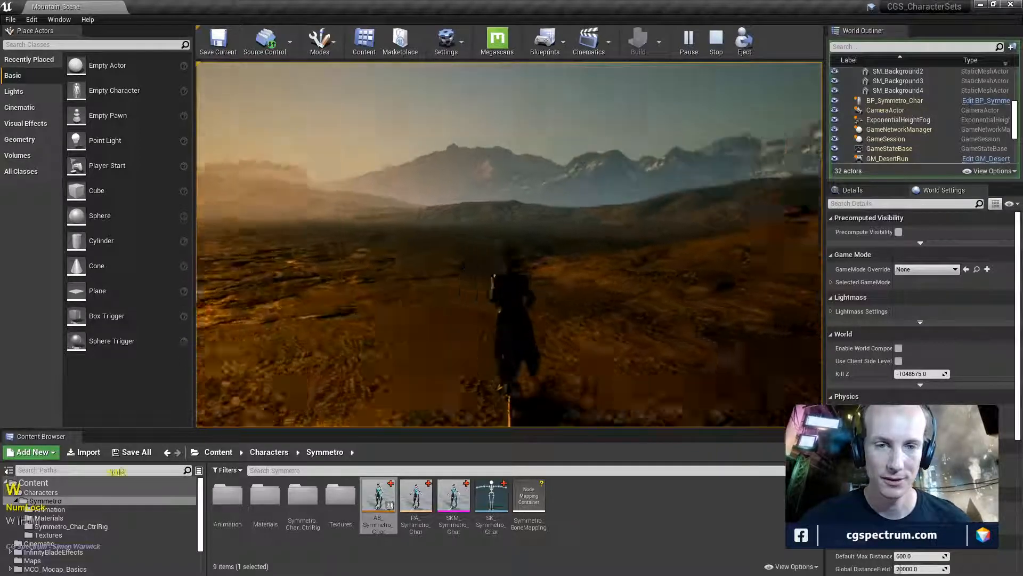
key(Escape)
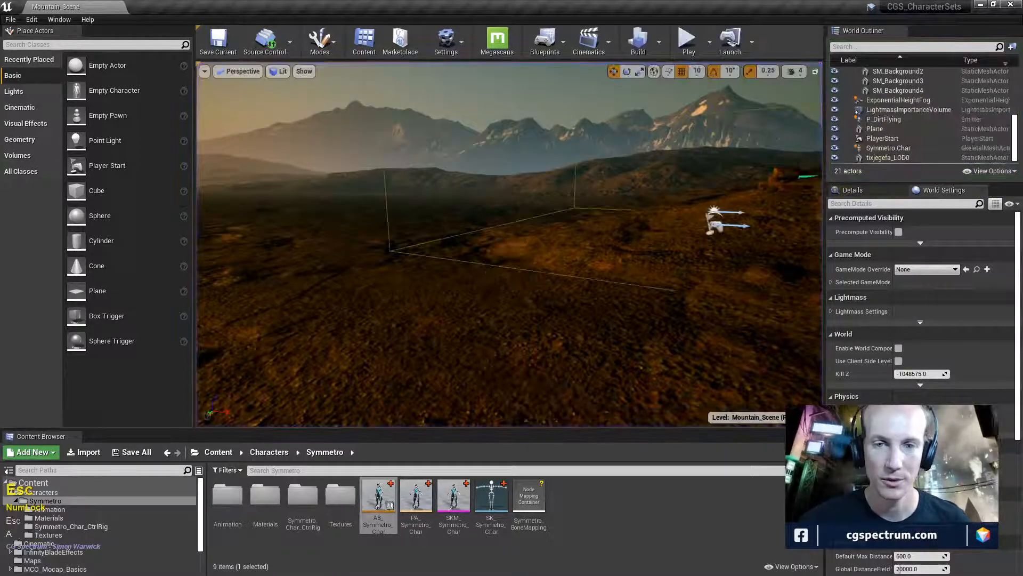
- Enlarge the Content Browser panel so it takes up more of the editor's height
right_drag(815, 220, 770, 200)
drag(771, 200, 718, 157)
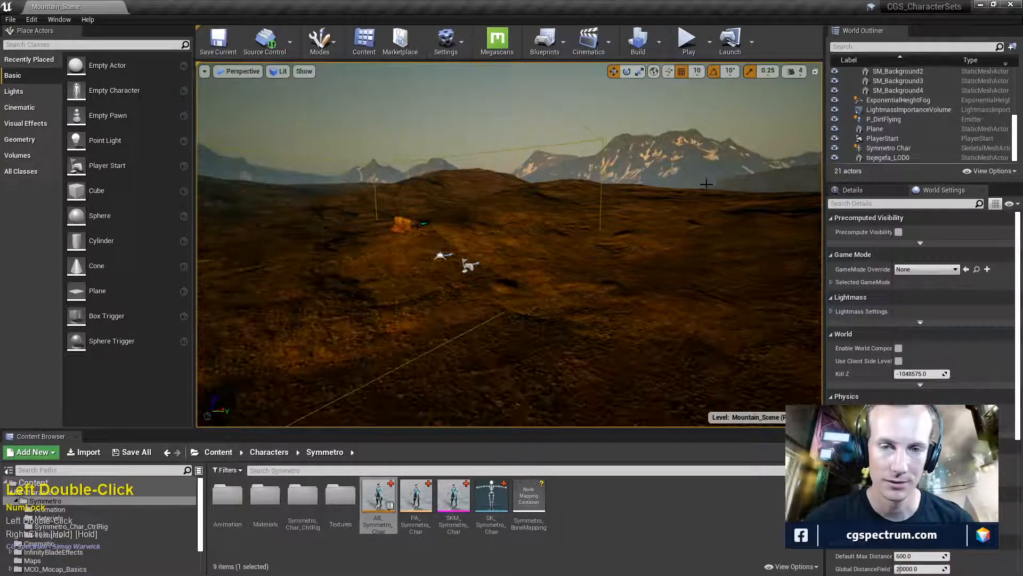
right_drag(703, 180, 701, 230)
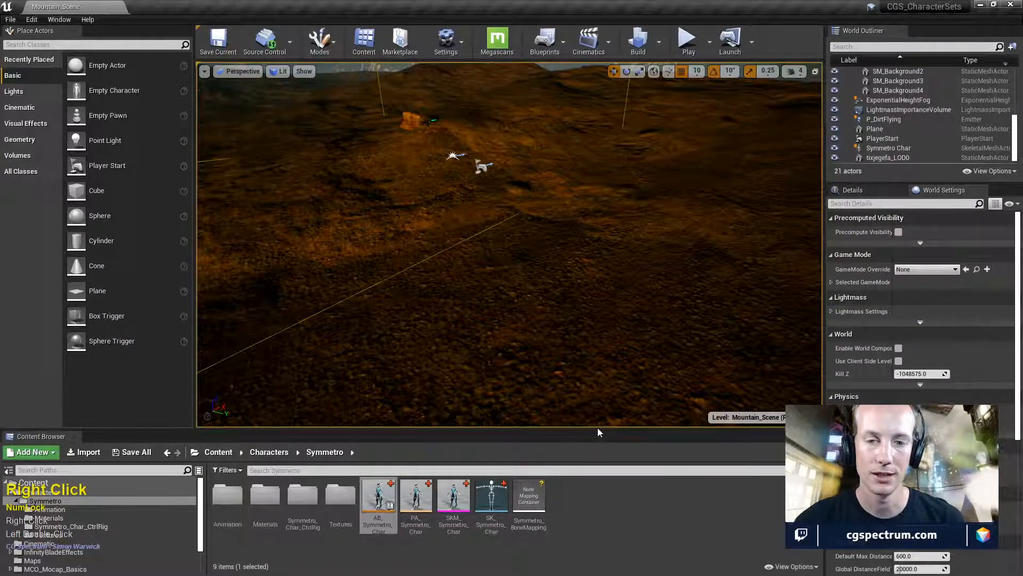
drag(597, 430, 458, 383)
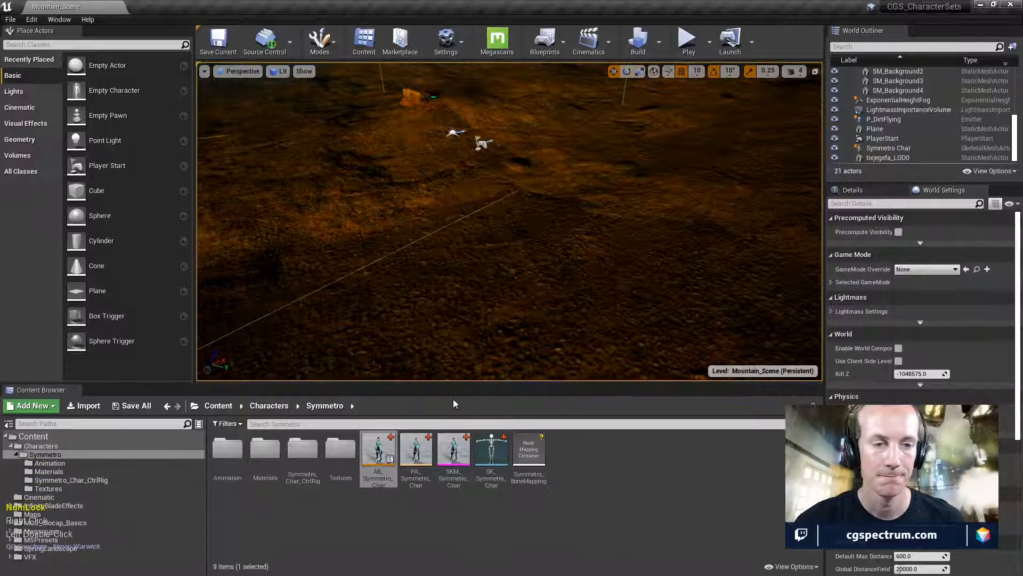
drag(389, 382, 384, 333)
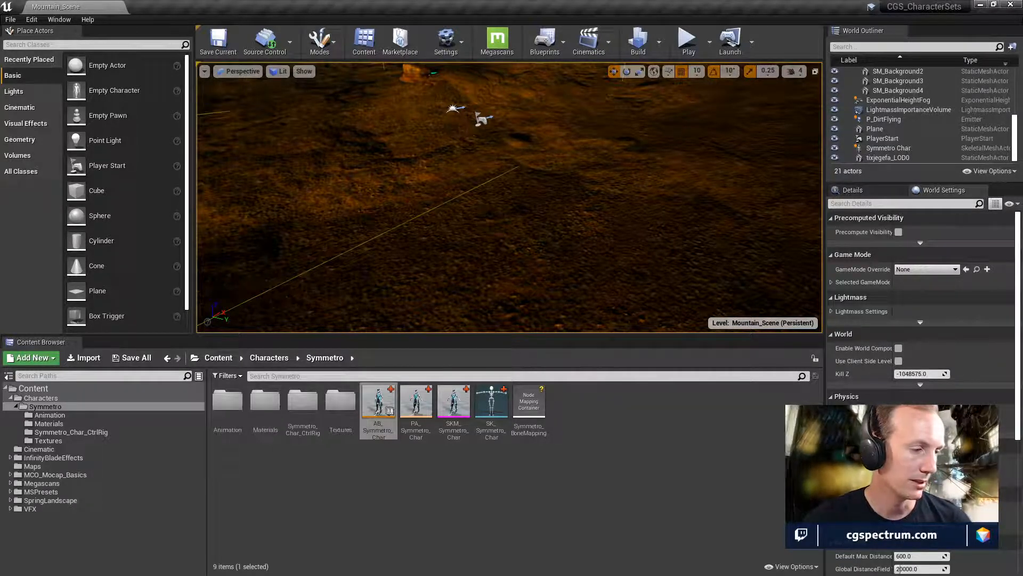
- Switch to the untitled Maya scene, shrink its window and close it without saving
right_click(510, 197)
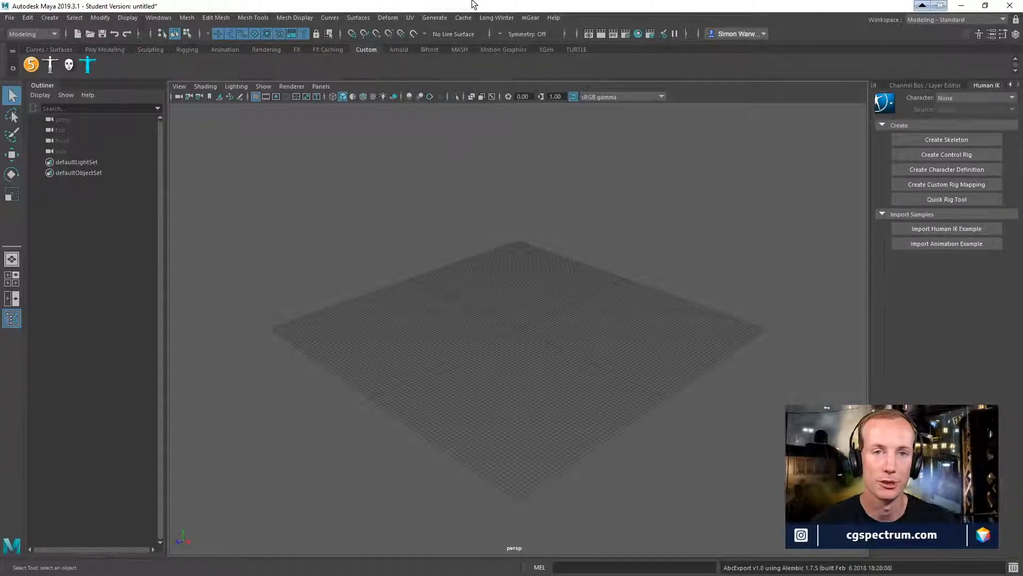
key(Num_Lock)
drag(485, 6, 495, 95)
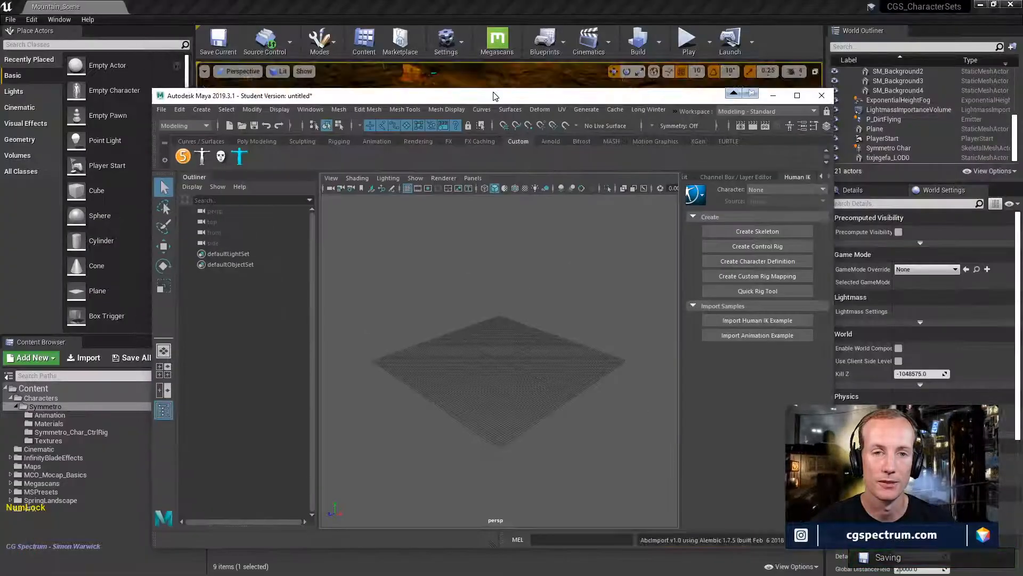
click(822, 96)
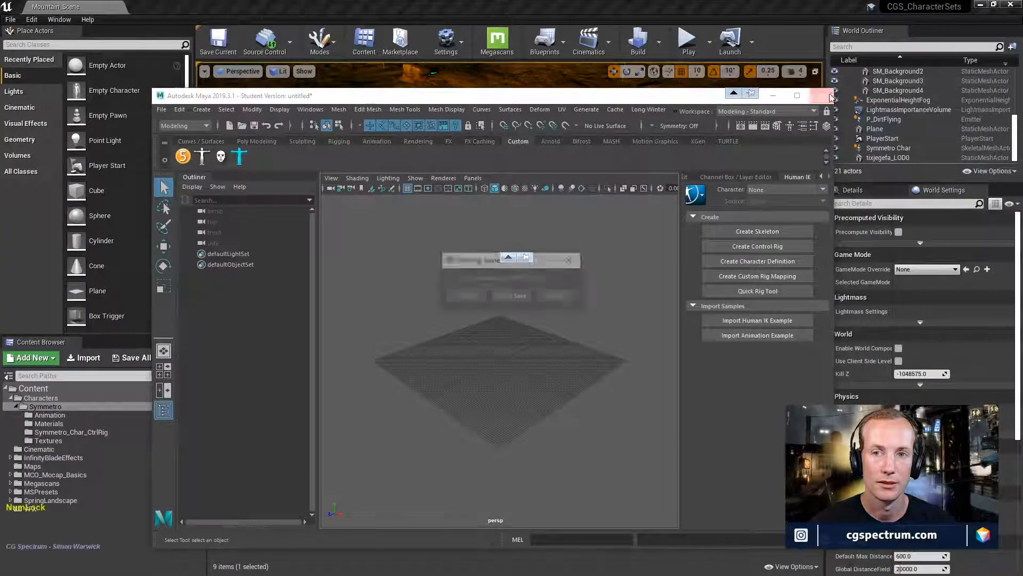
click(511, 296)
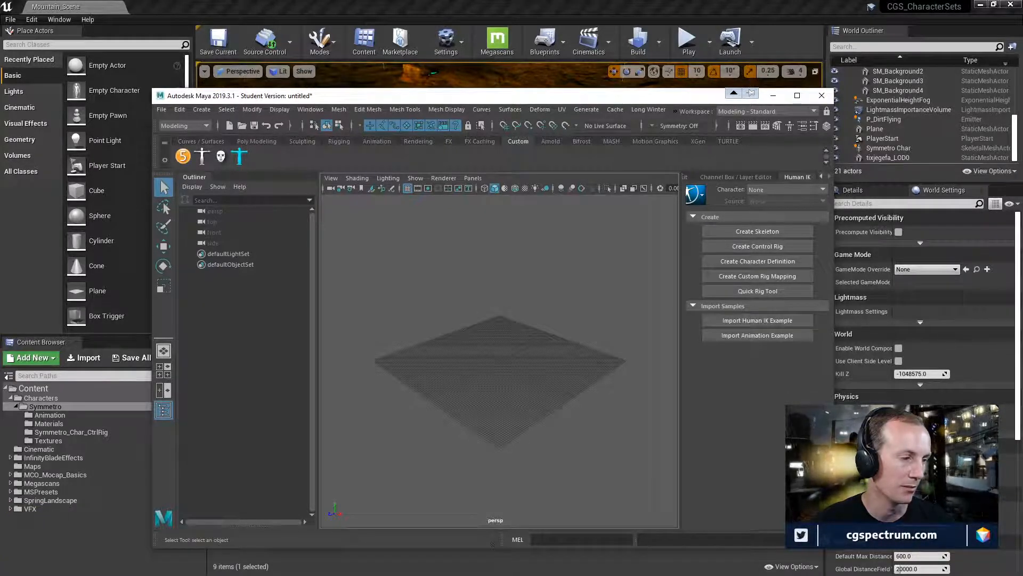
key(Num_Lock)
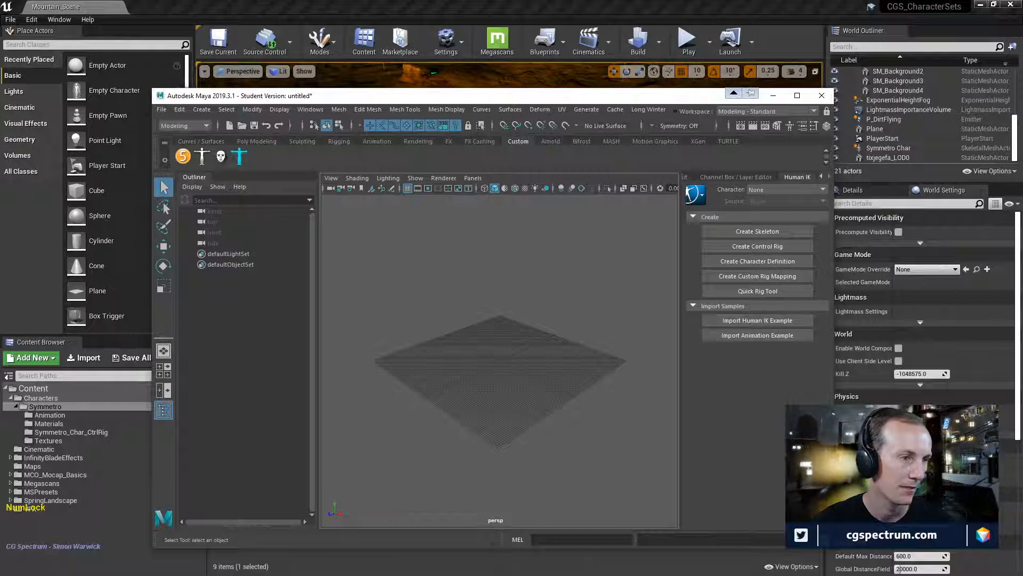
drag(0, 101, 585, 1)
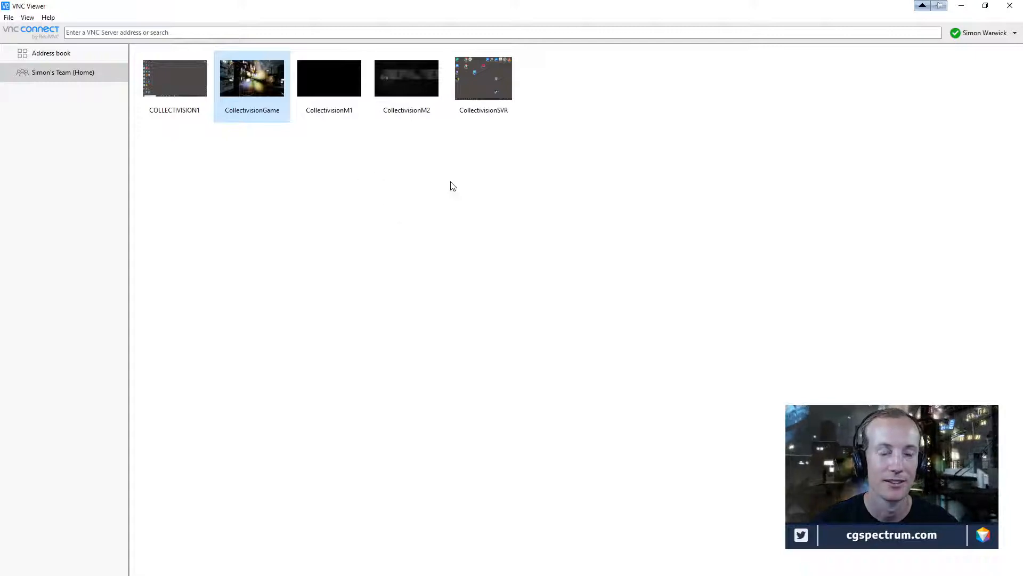
key(Num_Lock)
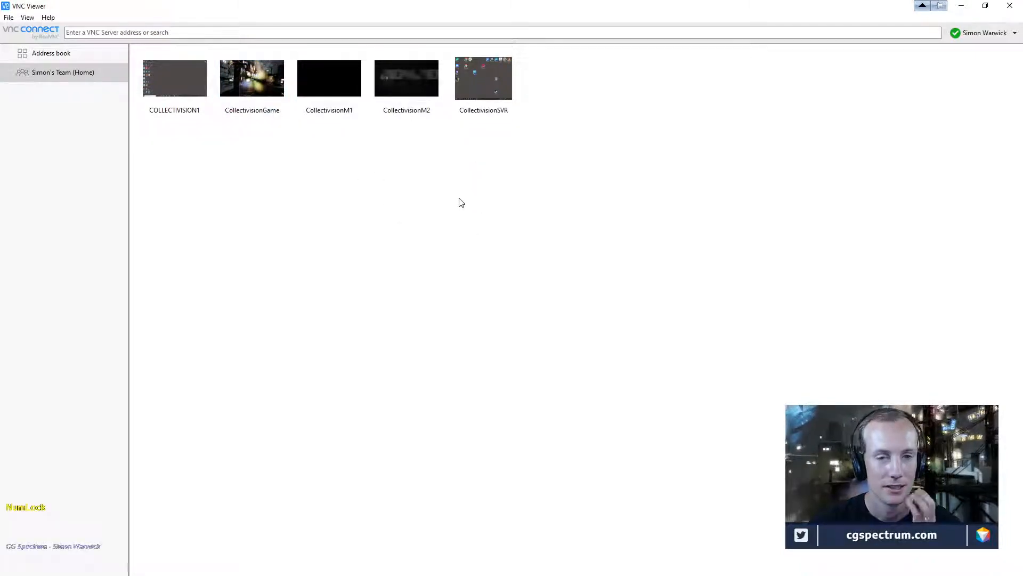
drag(495, 2, 0, 96)
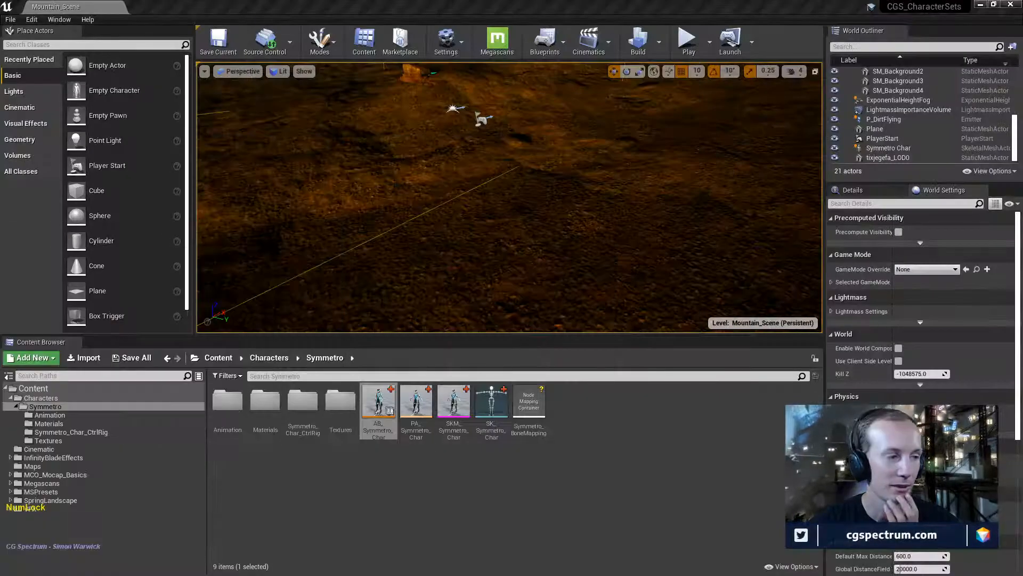
click(343, 418)
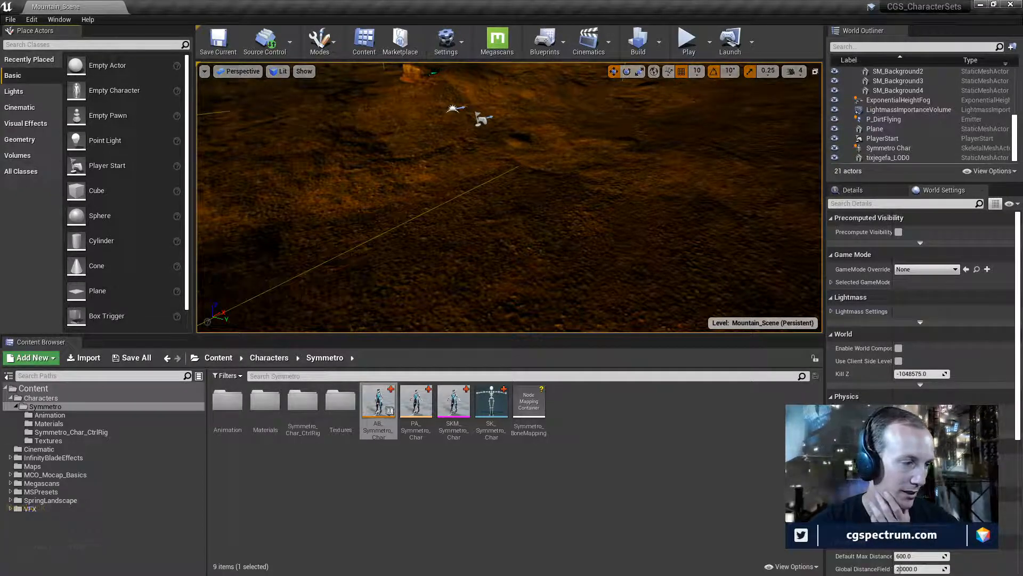
- Switch to Perforce P4V and expand the Source folder of CGS_CharacterSets in the workspace tree
key(alt+Tab)
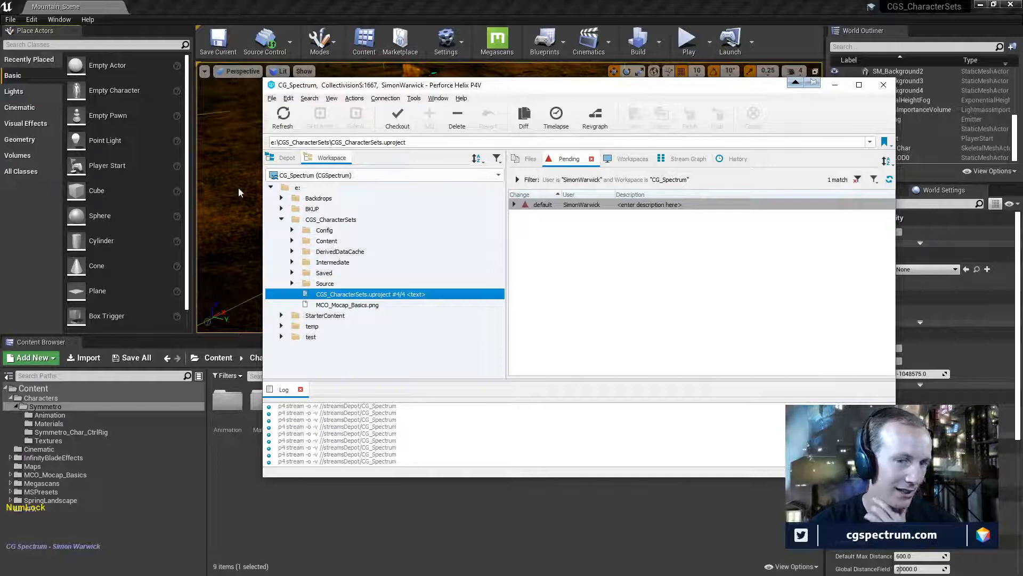
drag(528, 81, 539, 87)
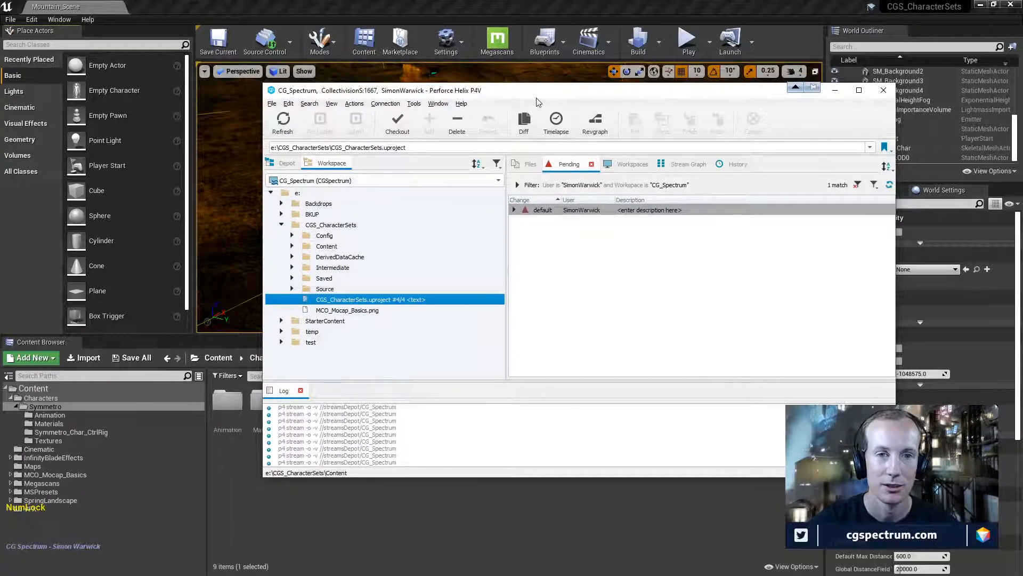
click(366, 310)
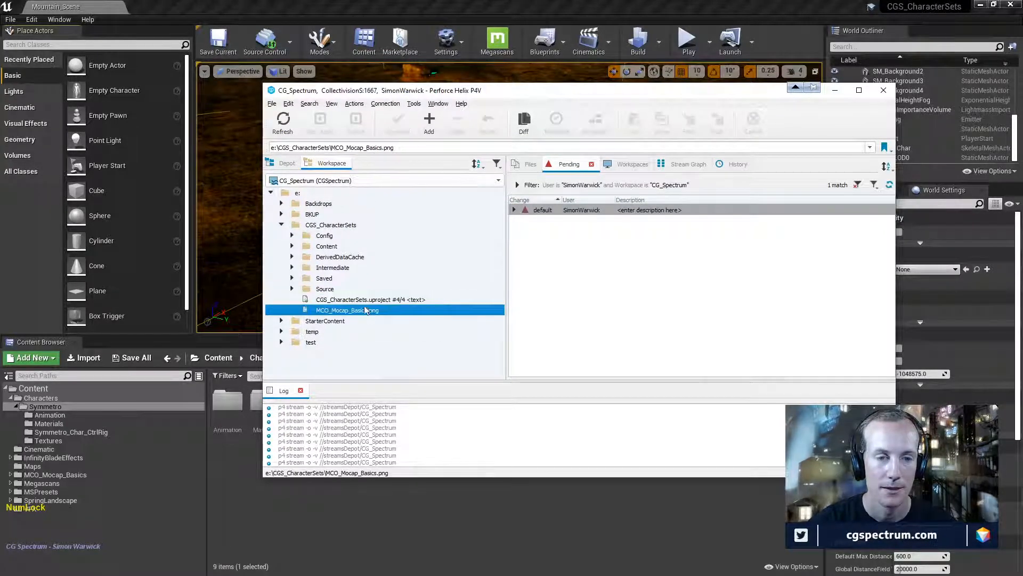
click(297, 297)
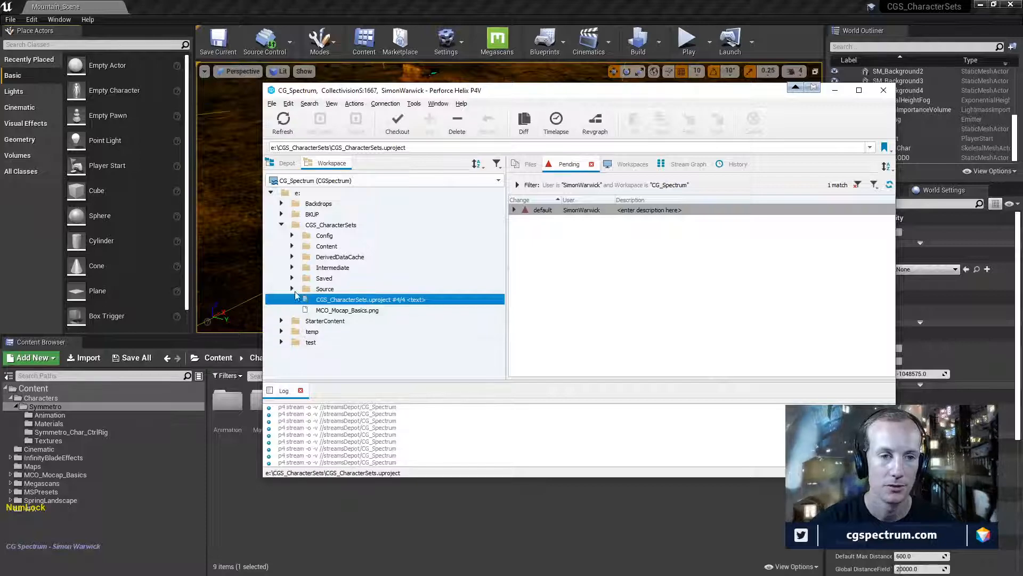
click(292, 289)
- Open animRig_Symmetro.ma from the Characters/Symmetro source folder in Maya and maximize the Maya window
scroll(345, 335, down, 10)
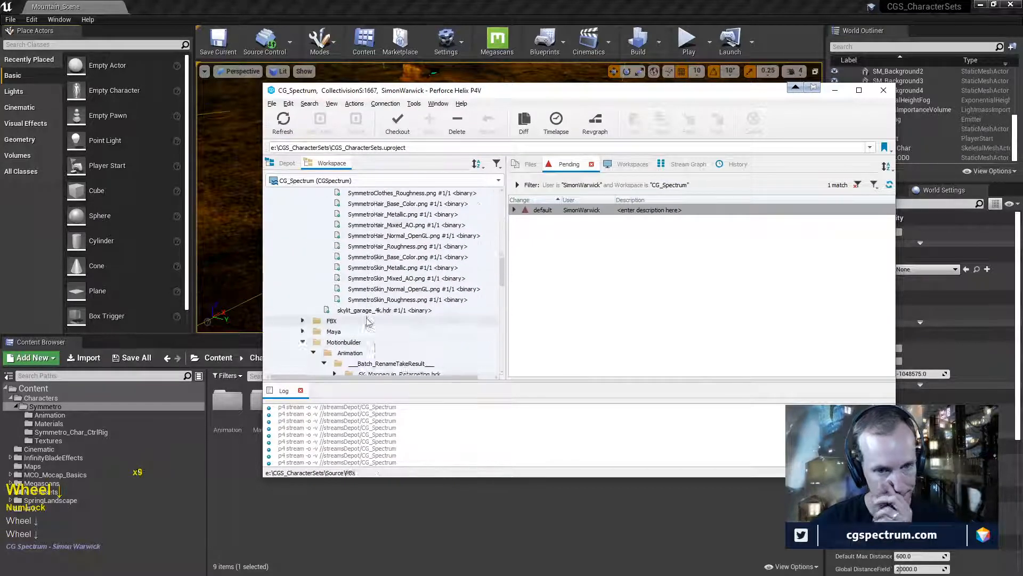
scroll(388, 322, up, 6)
scroll(388, 321, up, 6)
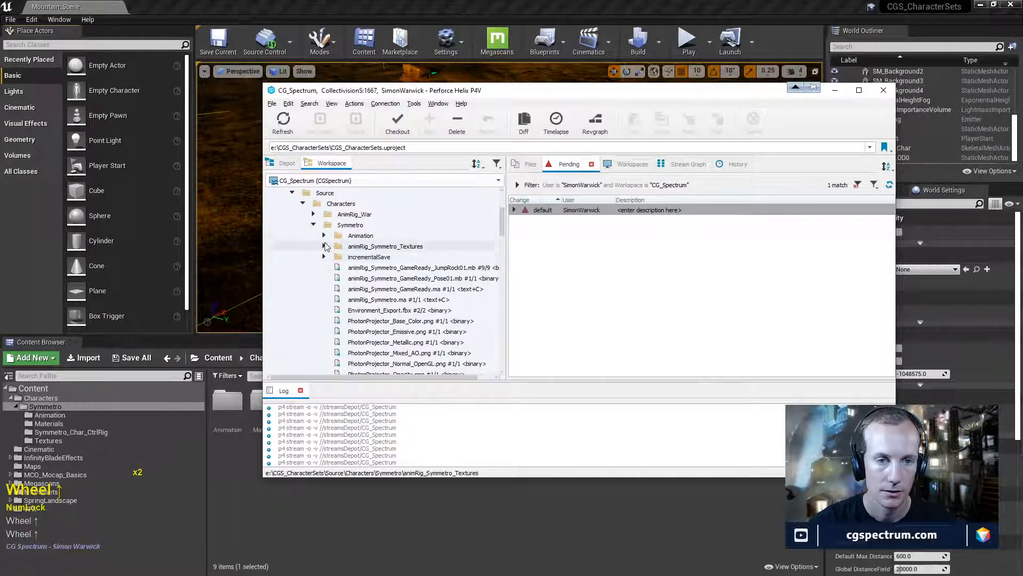
scroll(333, 250, down, 4)
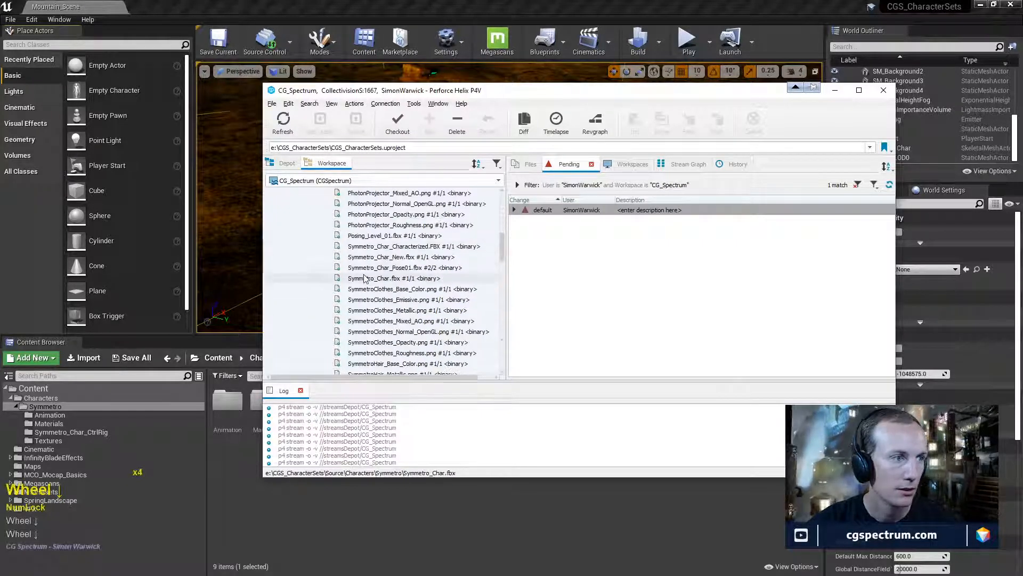
scroll(383, 271, down, 6)
scroll(383, 272, down, 1)
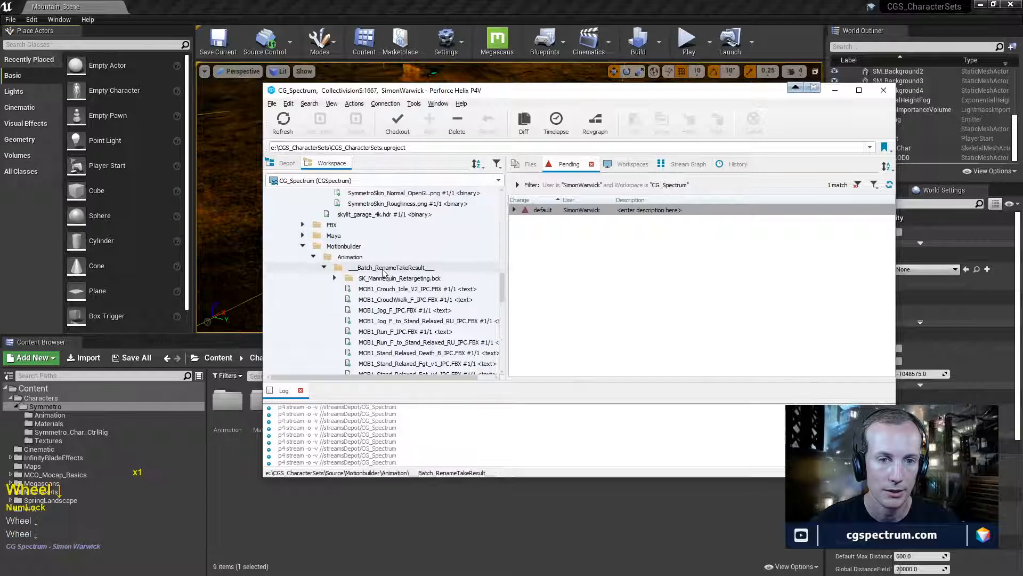
scroll(383, 273, up, 3)
scroll(383, 272, up, 8)
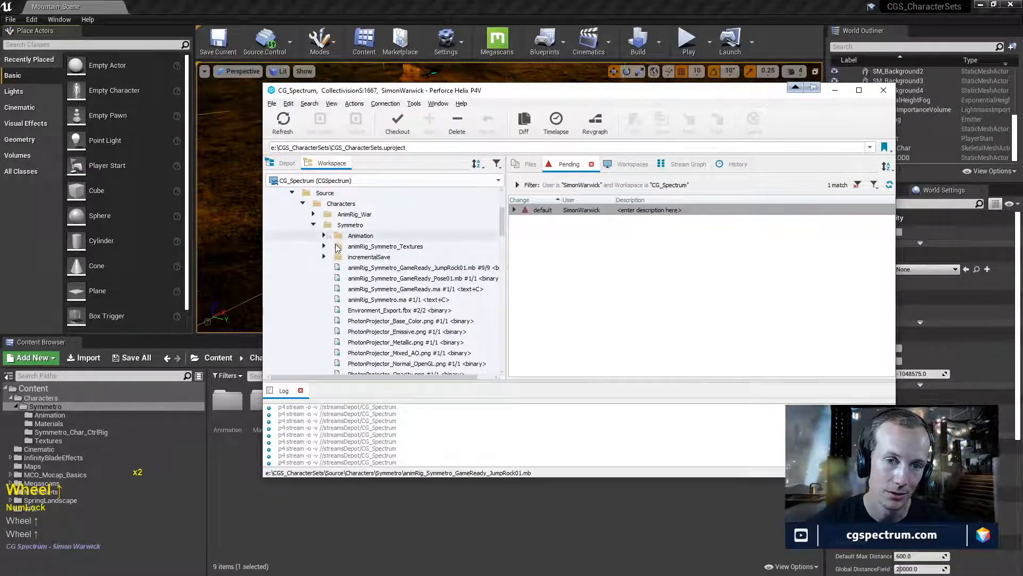
scroll(341, 264, down, 2)
scroll(373, 269, up, 1)
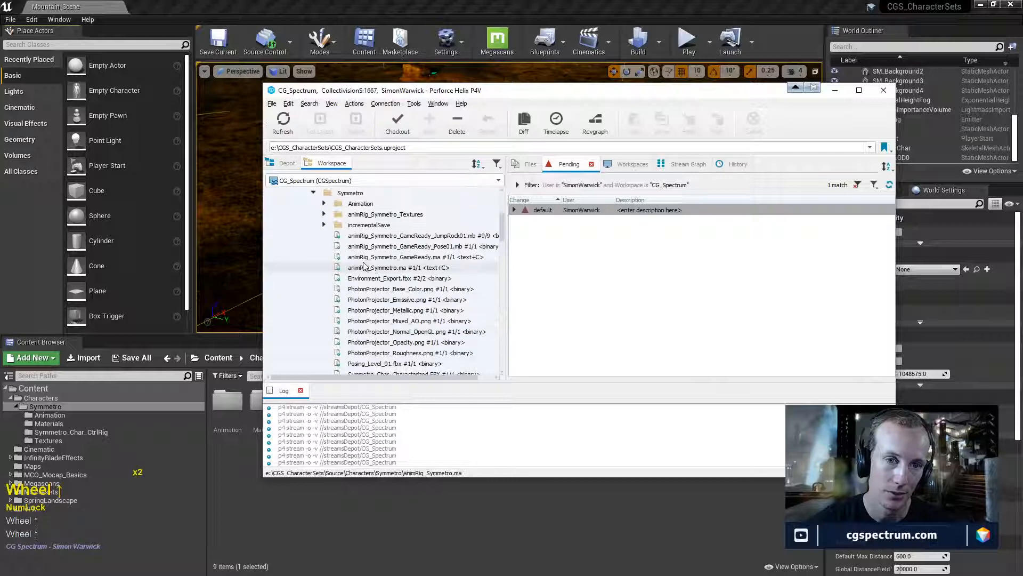
click(406, 271)
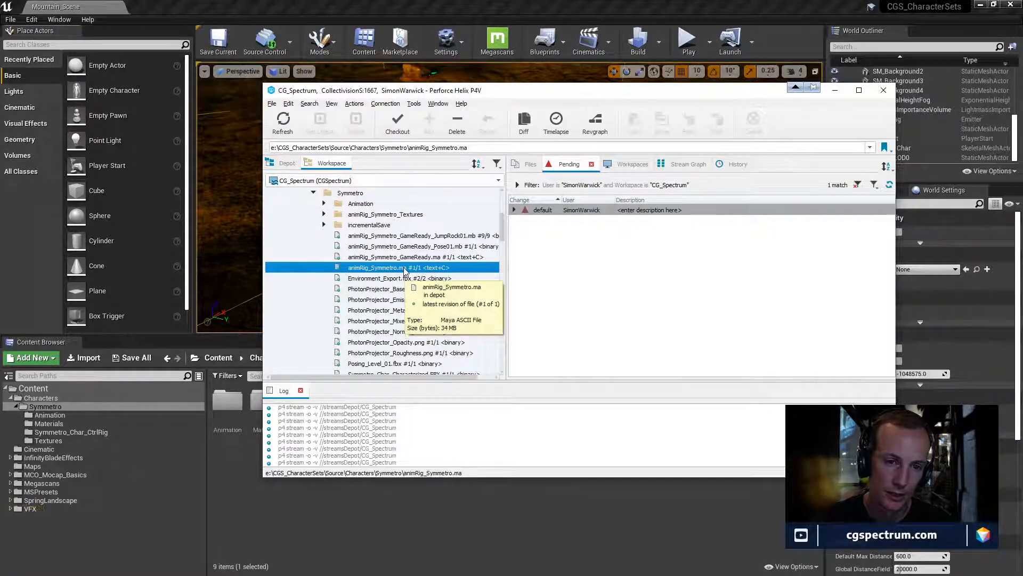
double_click(405, 269)
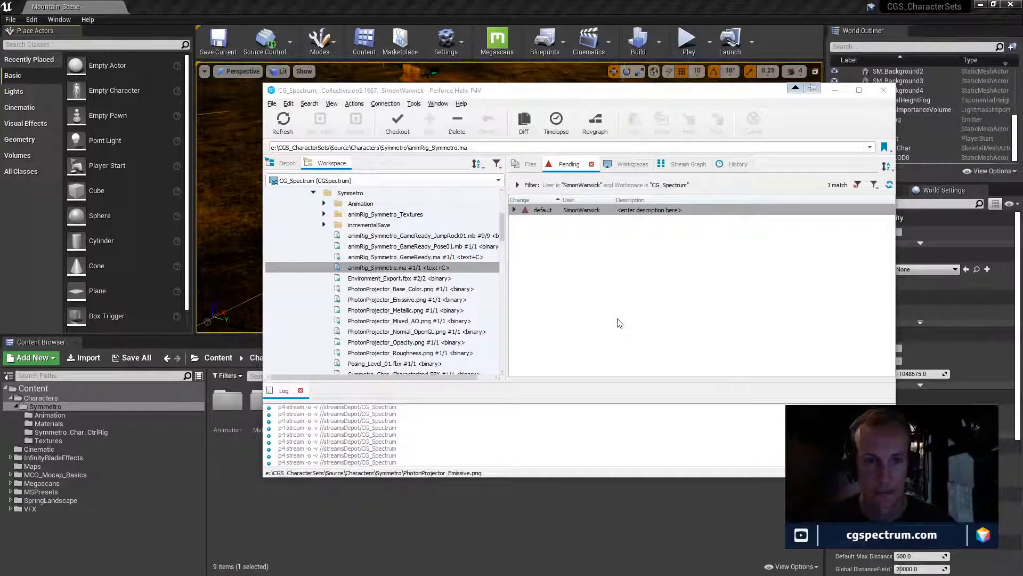
scroll(421, 312, down, 3)
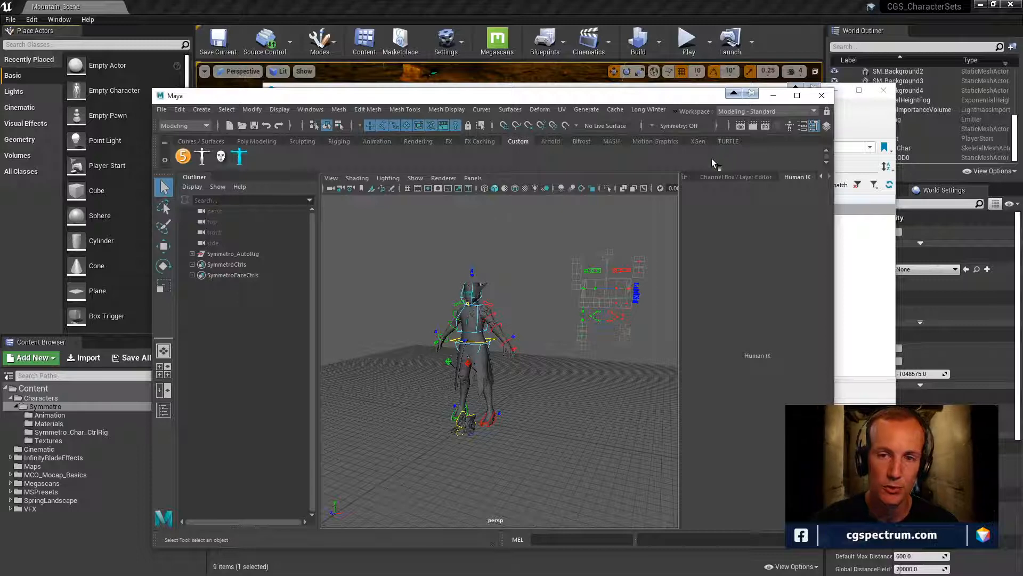
click(797, 96)
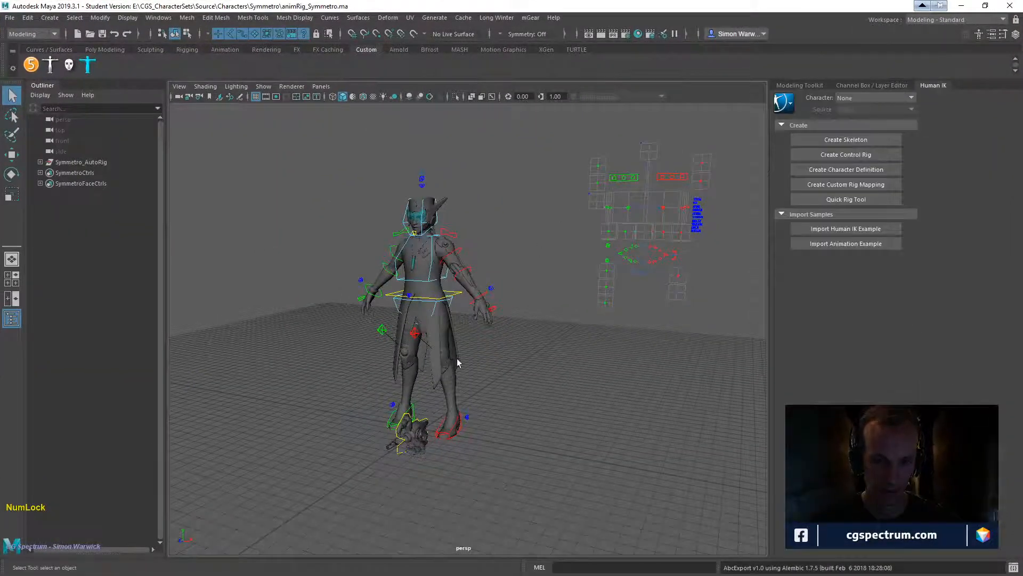
- Face the Symmetro rig from the front and expand Symmetro_AutoRig and its DO_NOT_ADJUST group in the Outliner
key(alt)
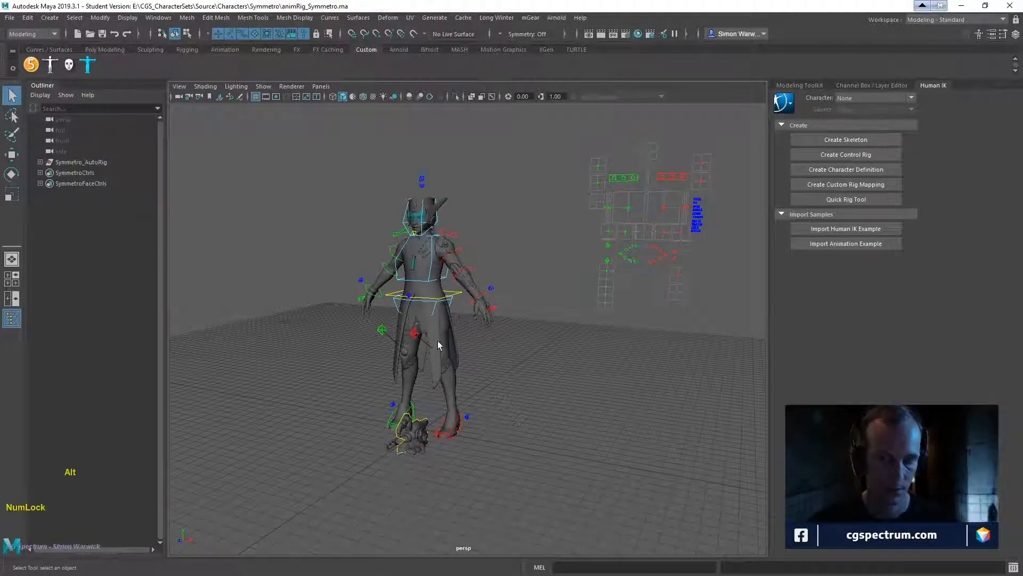
alt+drag(437, 341, 538, 325)
right_click(524, 346)
alt+right_drag(539, 325, 577, 363)
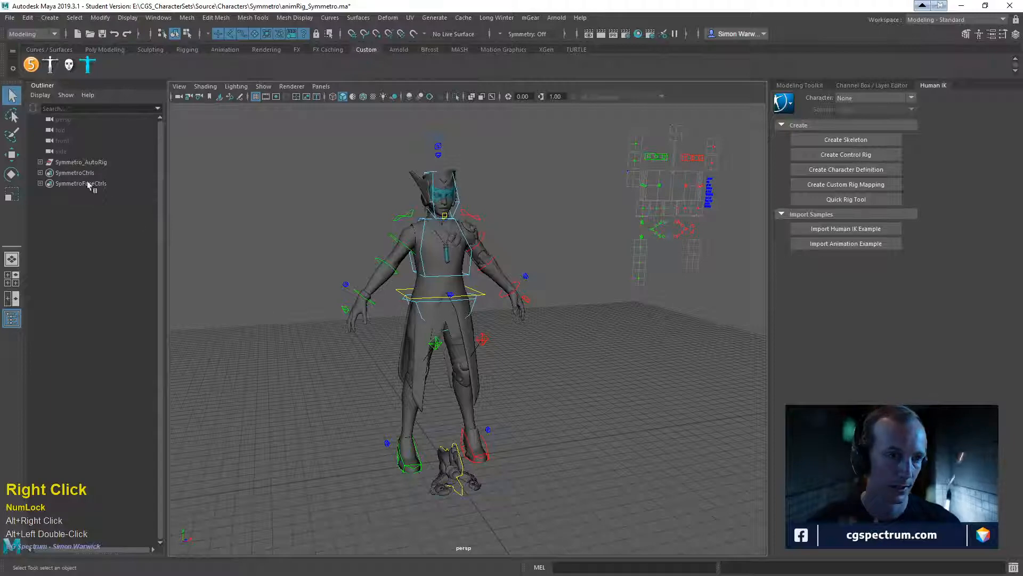
click(40, 162)
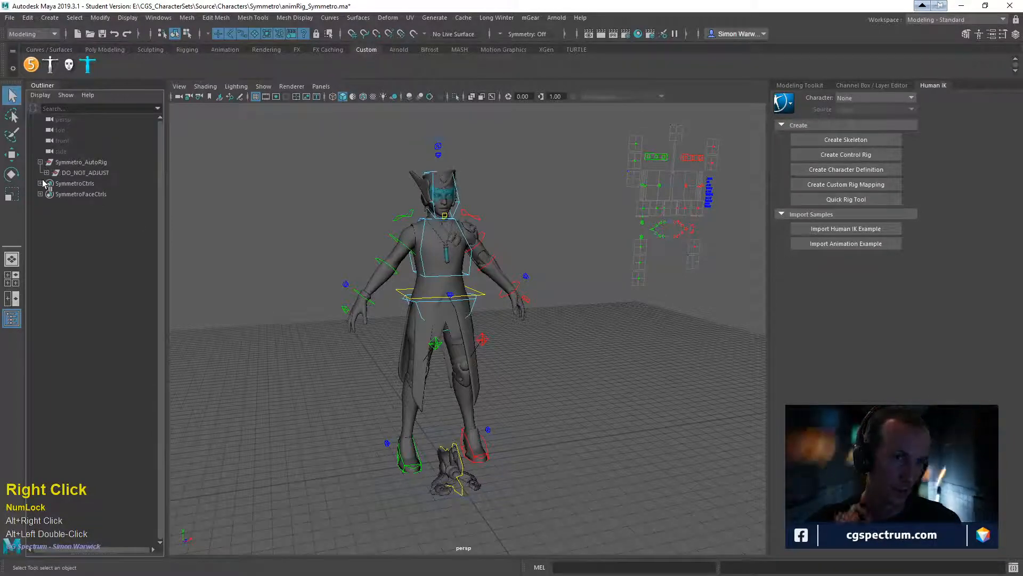
click(46, 172)
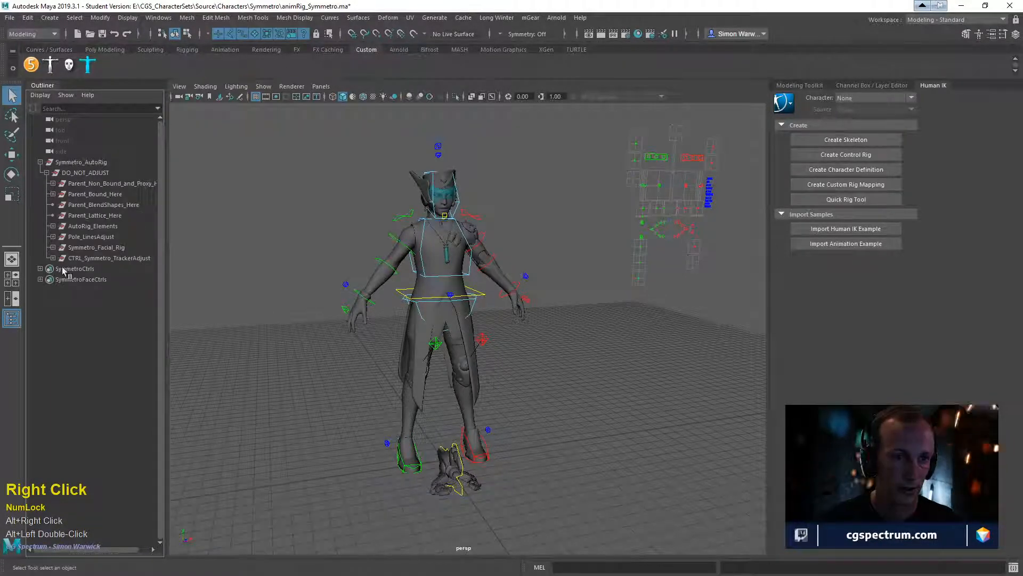
- Open the AdvancedSkeleton tool and bring up its game-engine export options
double_click(31, 65)
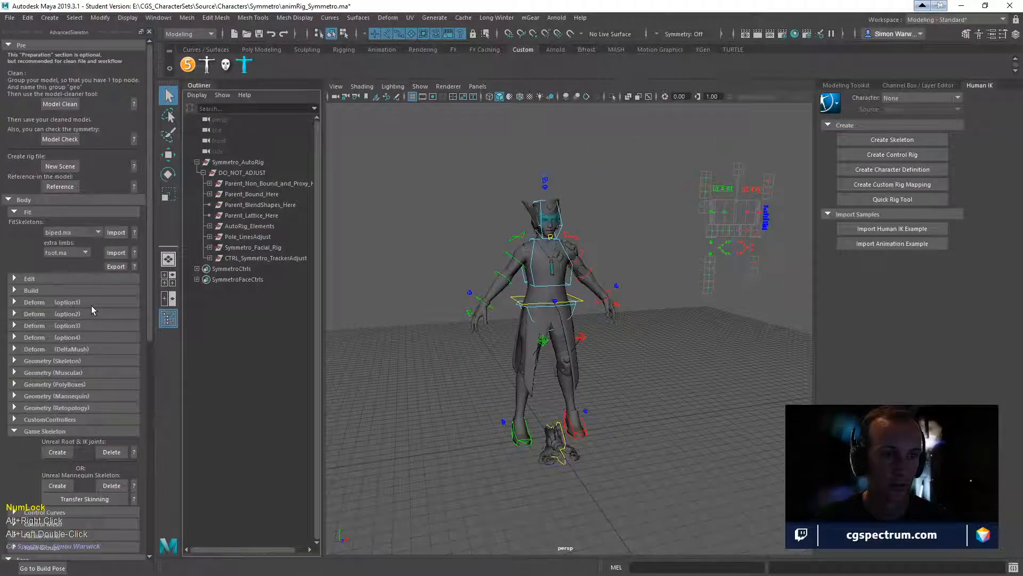
scroll(93, 309, down, 5)
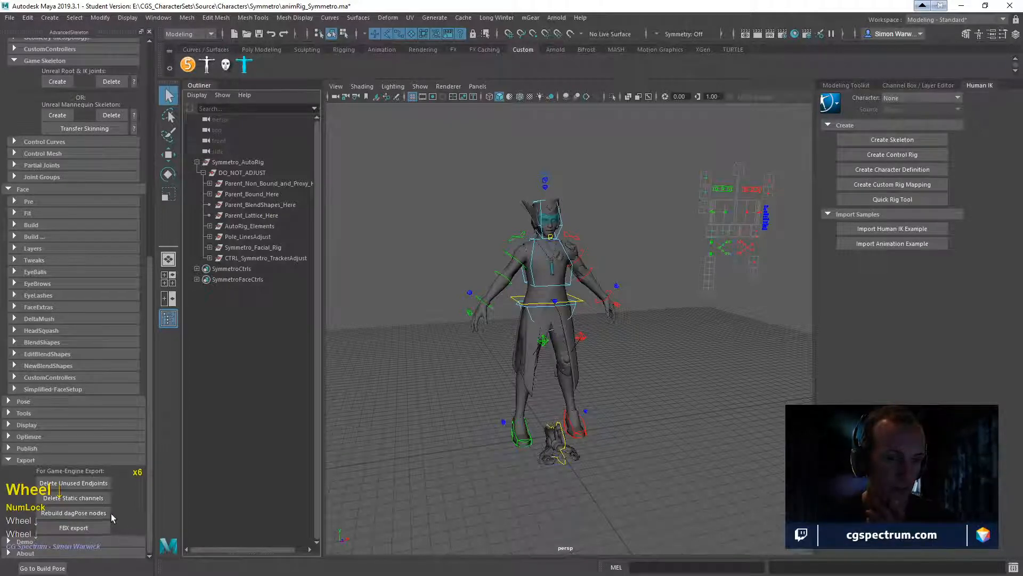
click(101, 499)
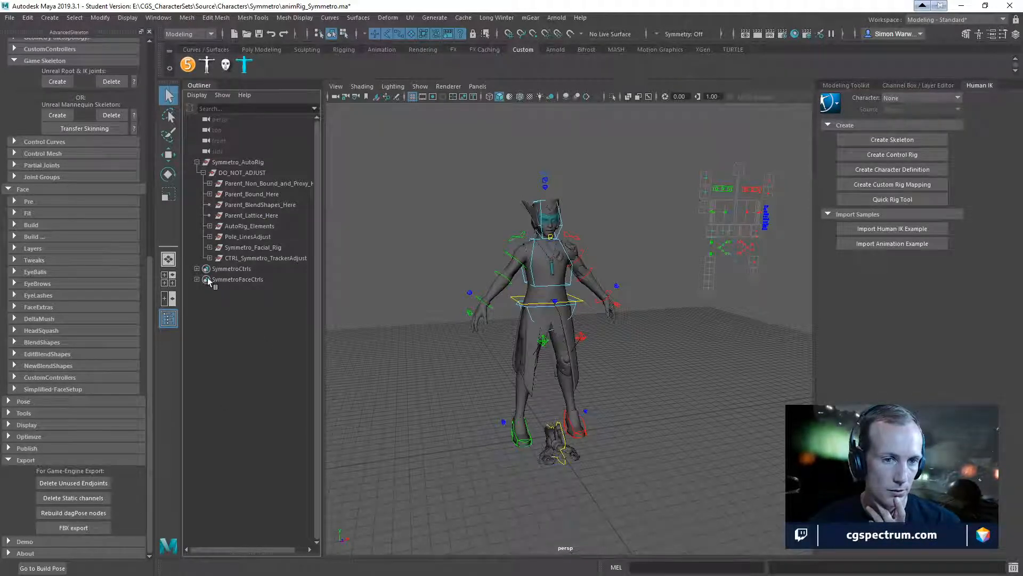
- Clear the Outliner selection, try the AdvancedSkeleton FBX export, and widen the command feedback area to read its message
scroll(197, 270, down, 6)
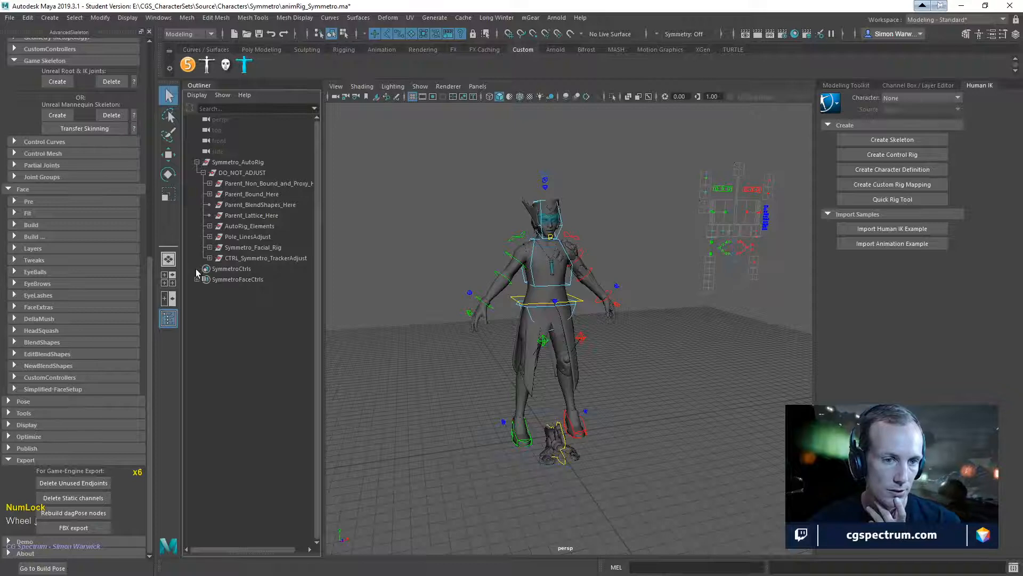
click(213, 270)
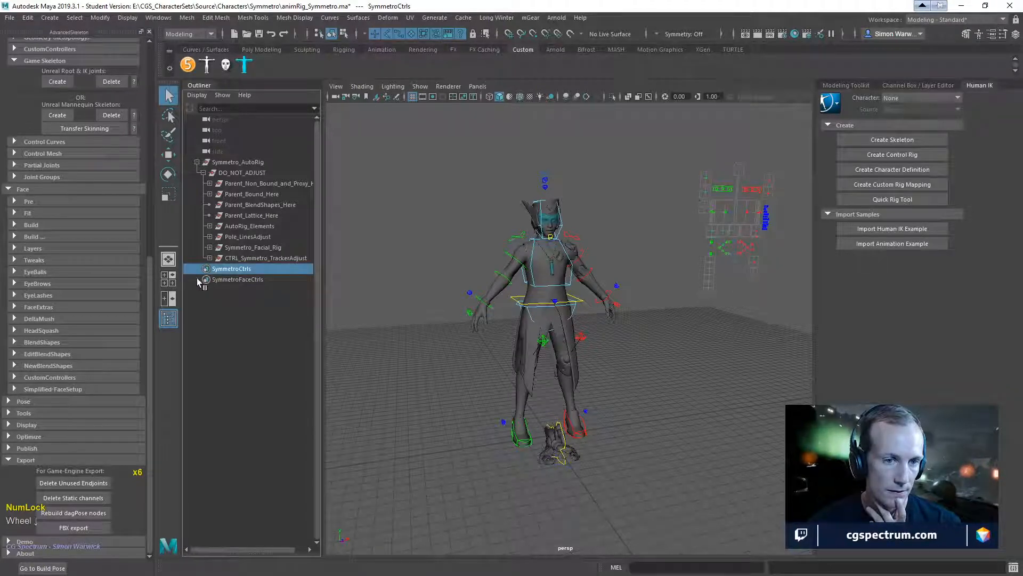
triple_click(220, 290)
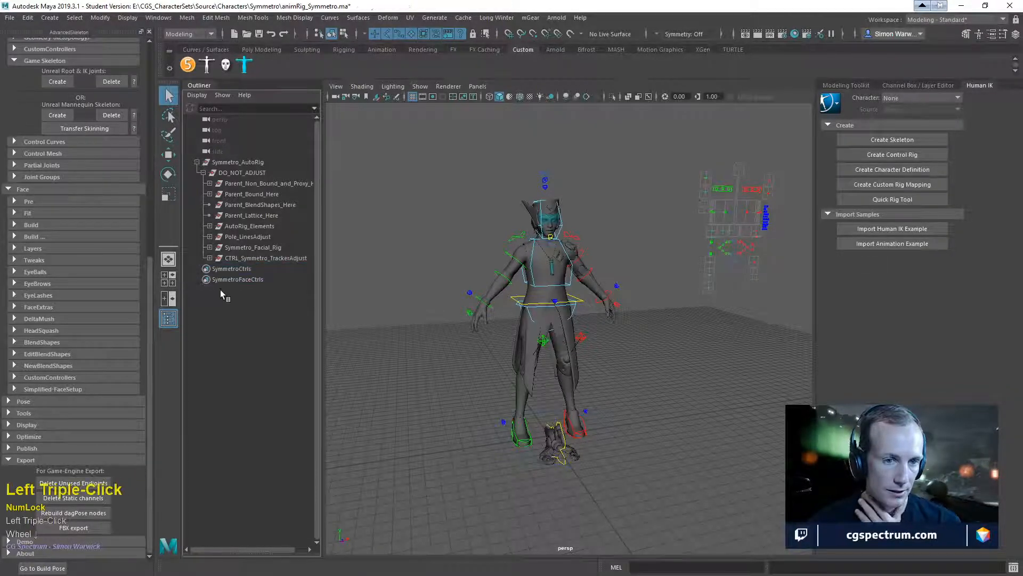
click(104, 527)
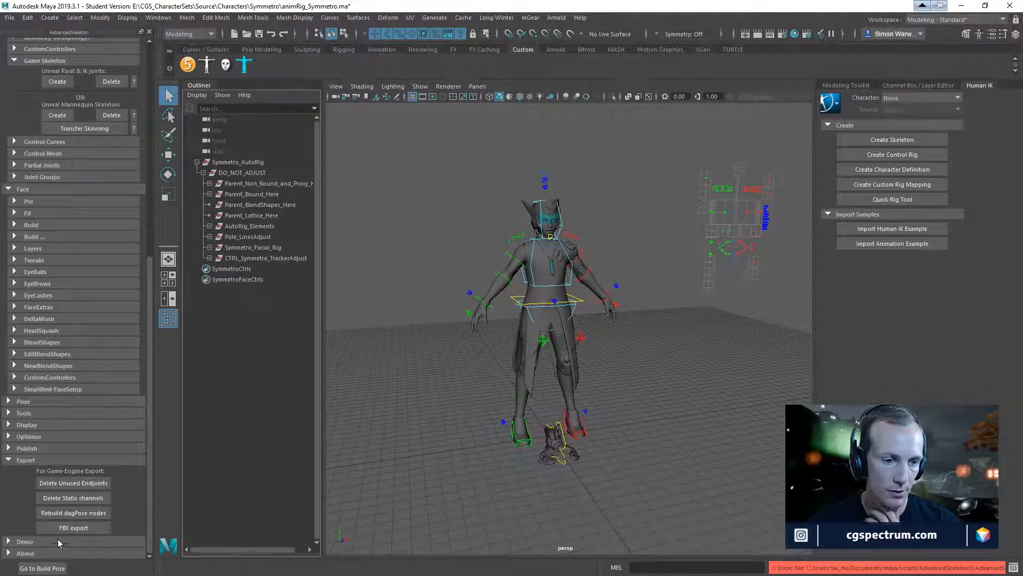
click(74, 528)
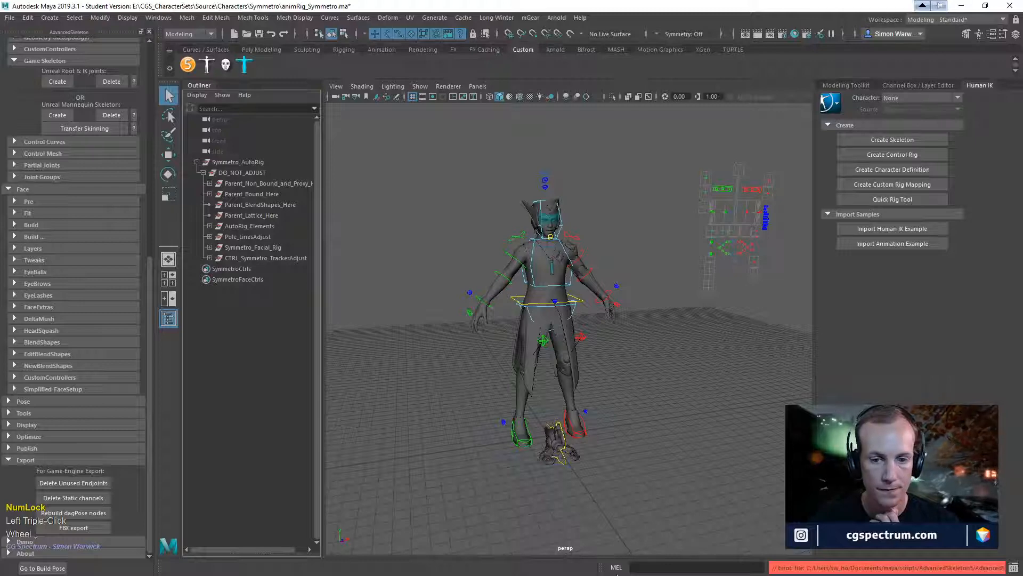
drag(602, 568, 256, 571)
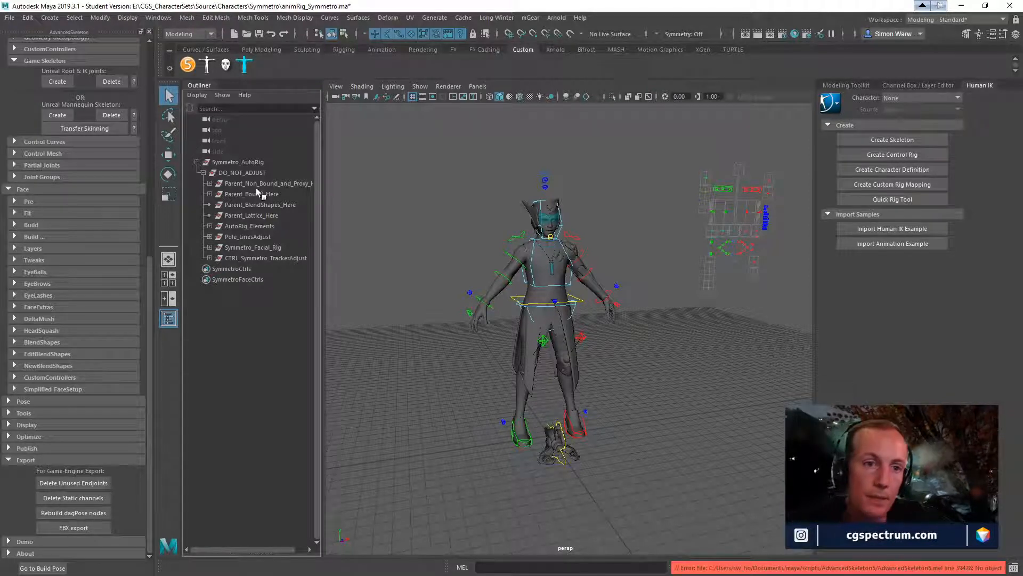
- Select the character's hips control and look over Maya's scene export commands
triple_click(524, 311)
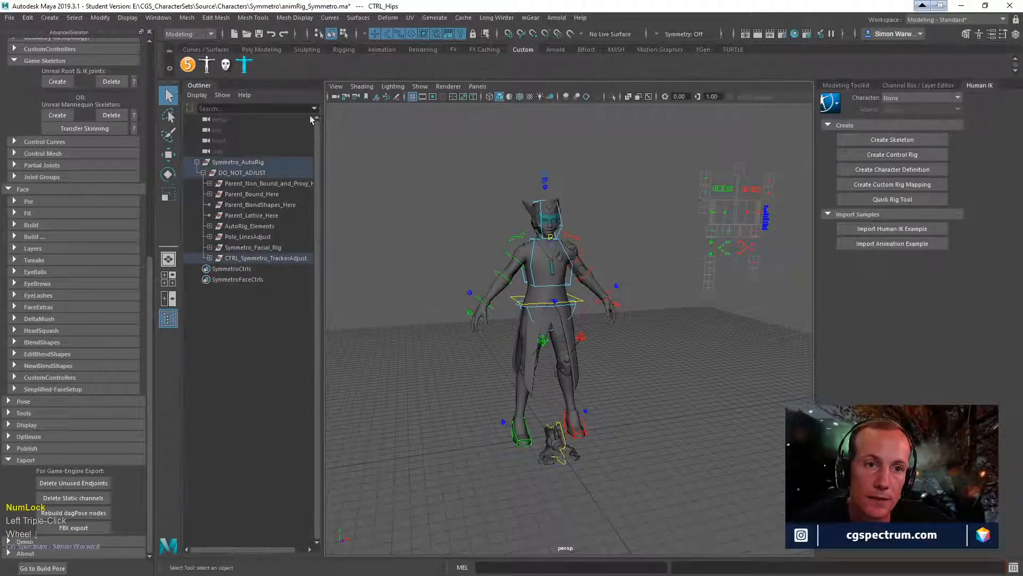
click(10, 18)
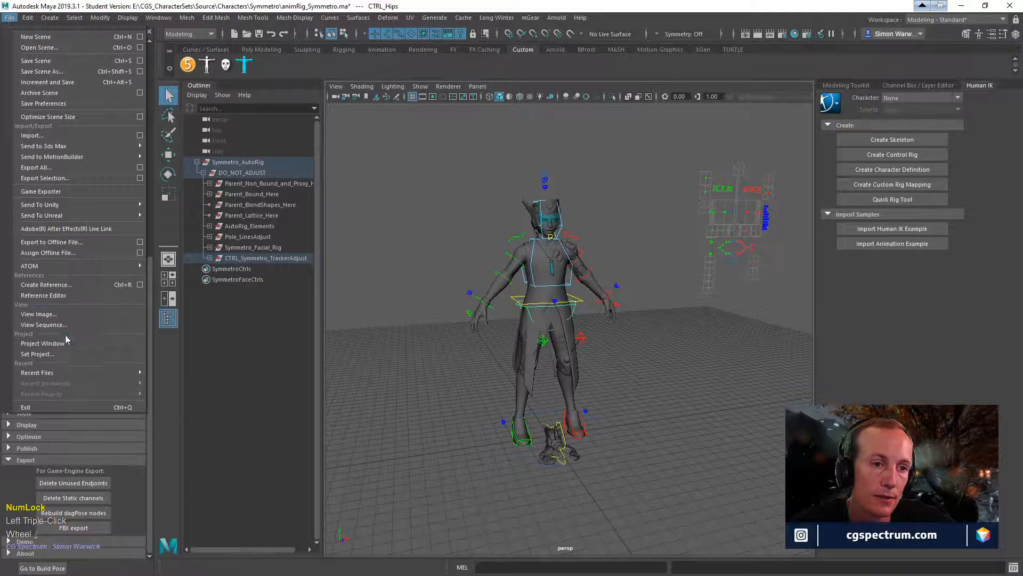
click(234, 289)
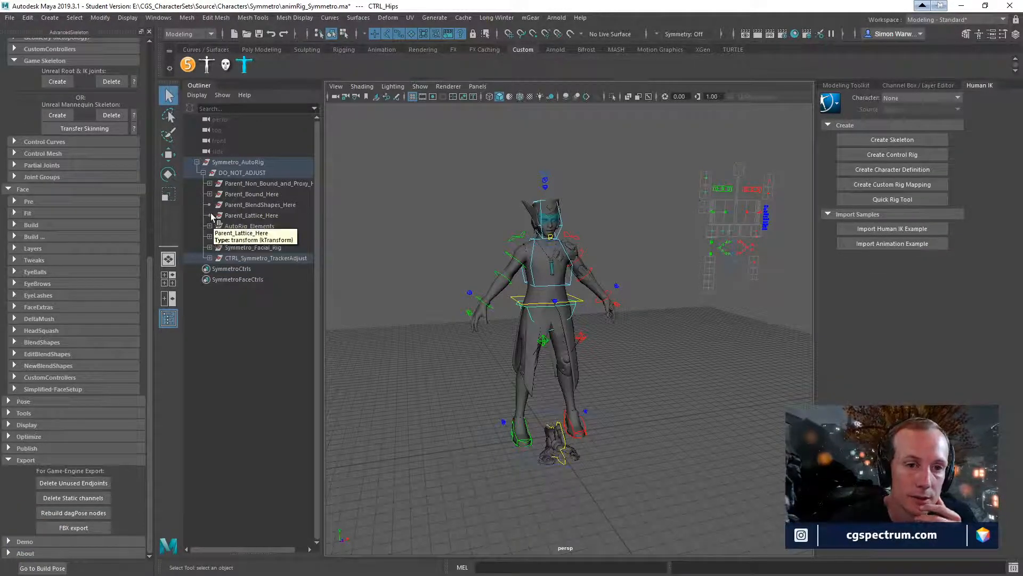
- Expand the Parent_Non_Bound_and_Proxy and Parent_Bound_Here groups, select Render_Meshes, and try the AdvancedSkeleton FBX export on it
triple_click(210, 184)
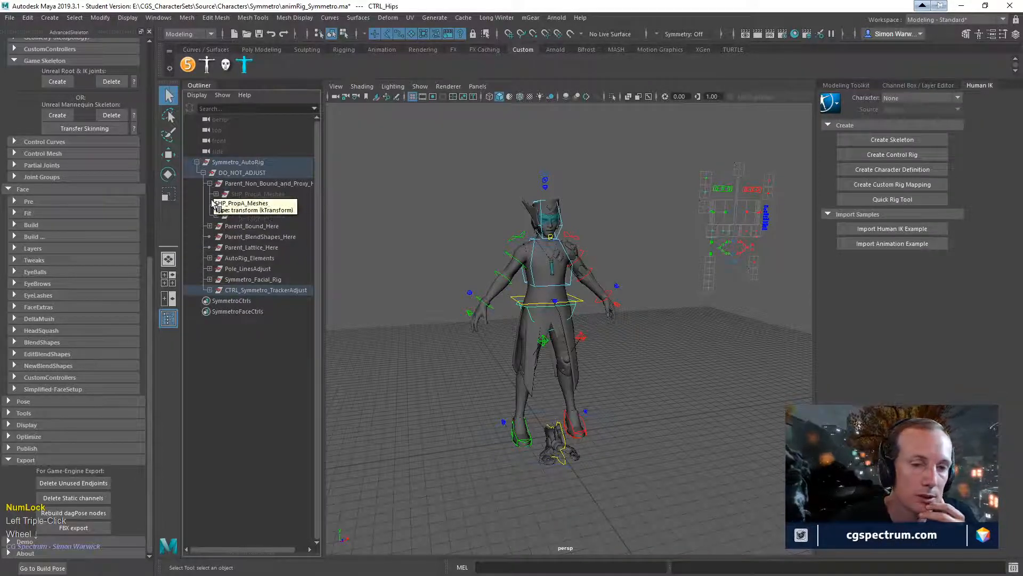
triple_click(210, 225)
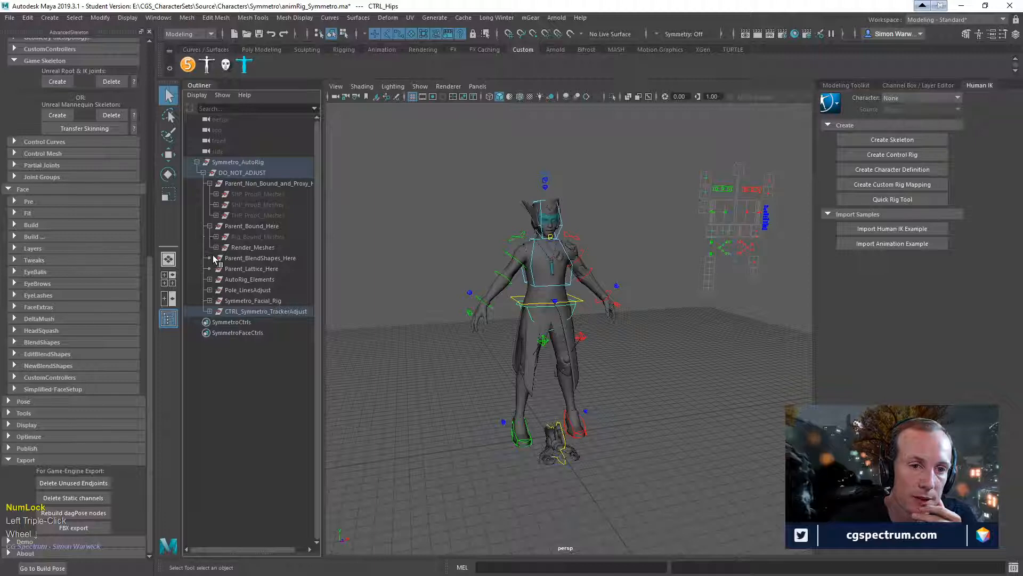
triple_click(215, 247)
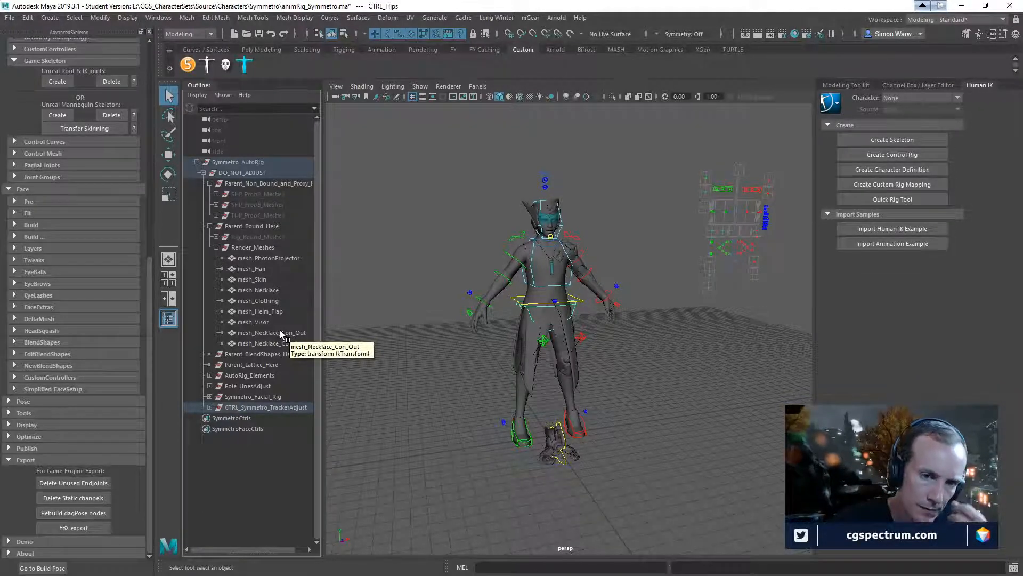
key(Num_Lock)
triple_click(258, 248)
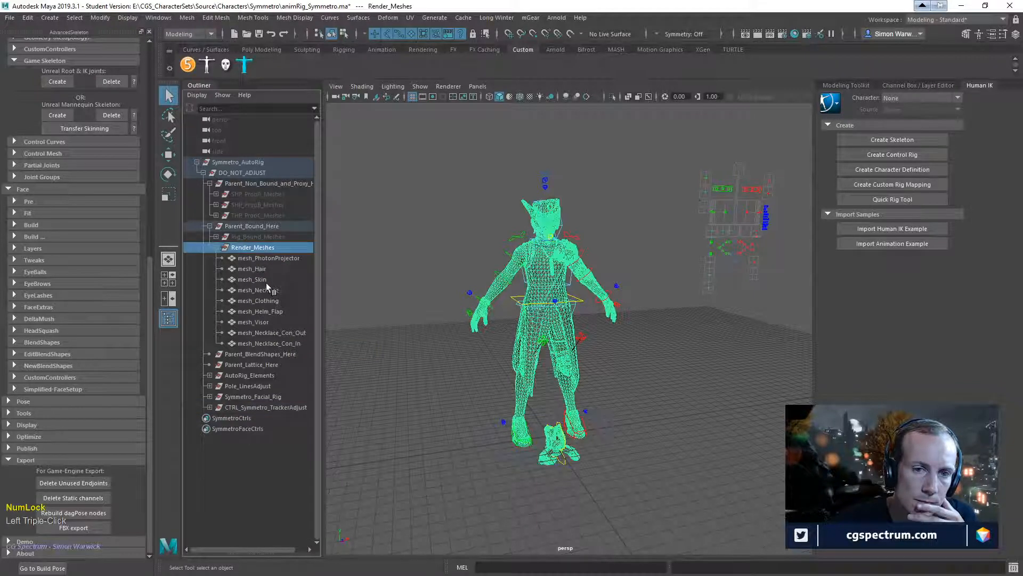
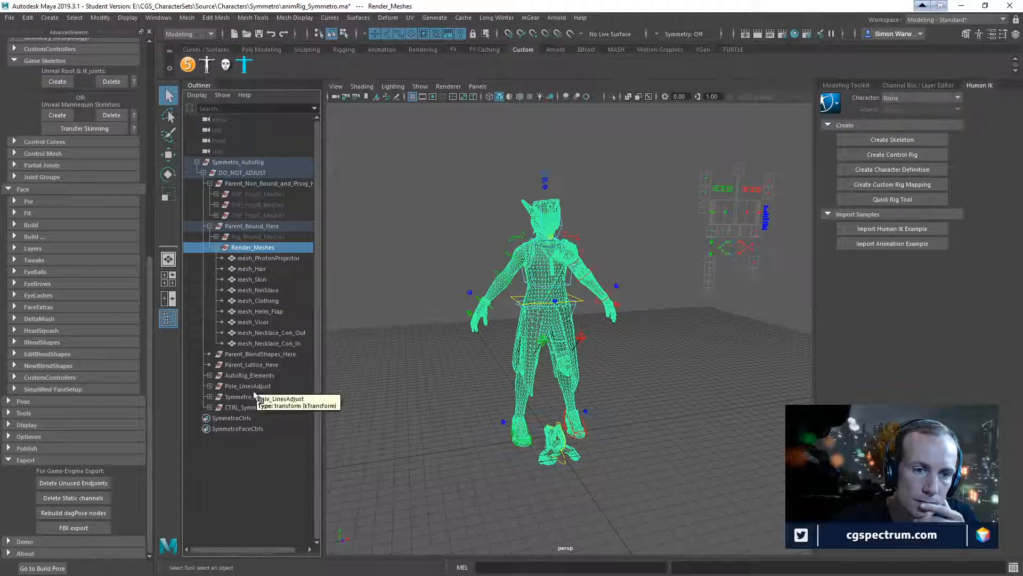
click(92, 527)
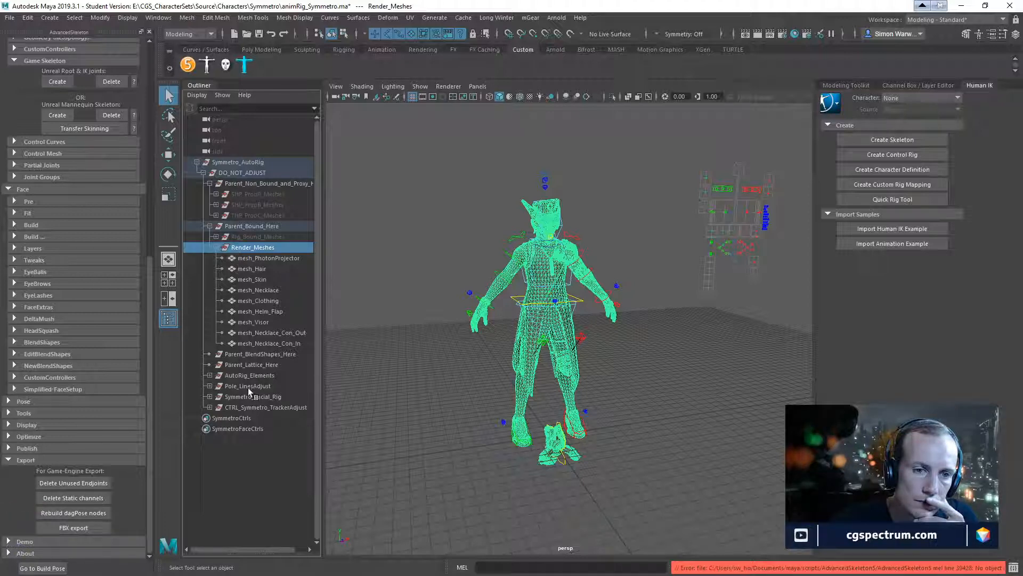
- Expand CTRL_Symmetro_TrackerAdjust down to its world control, select the whole Symmetro_AutoRig, and try the FBX export on it
click(209, 407)
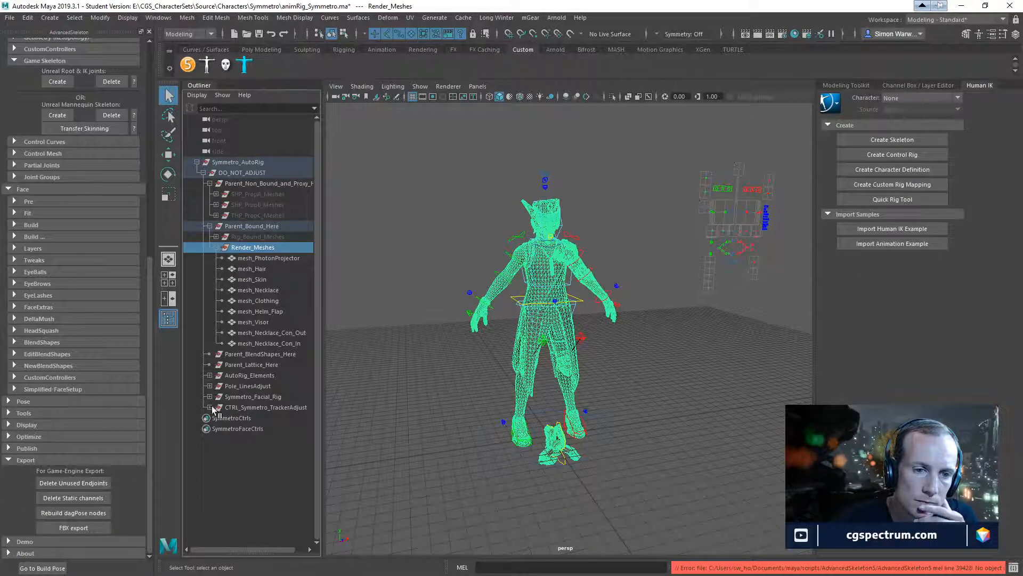
key(Num_Lock)
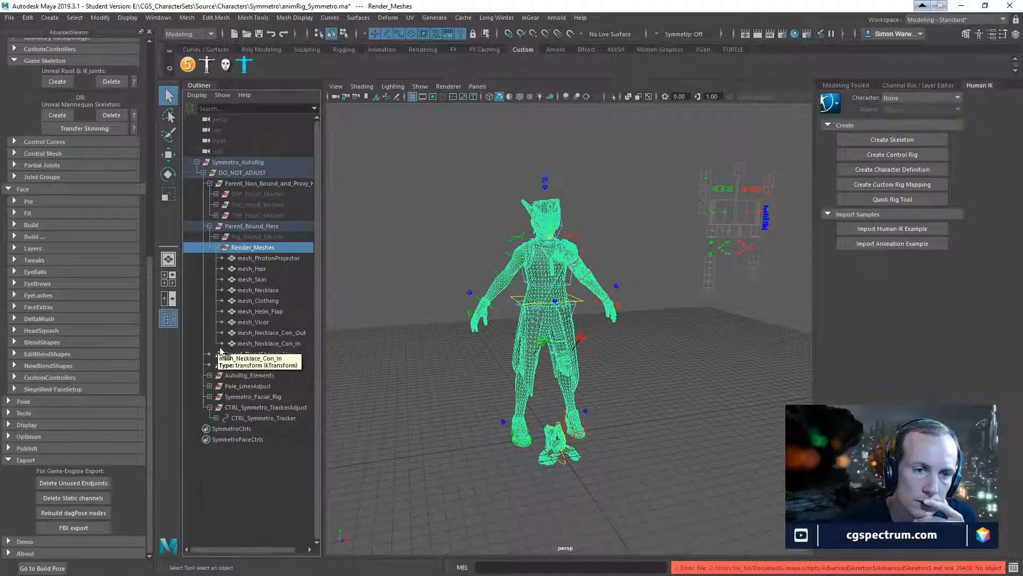
key(Num_Lock)
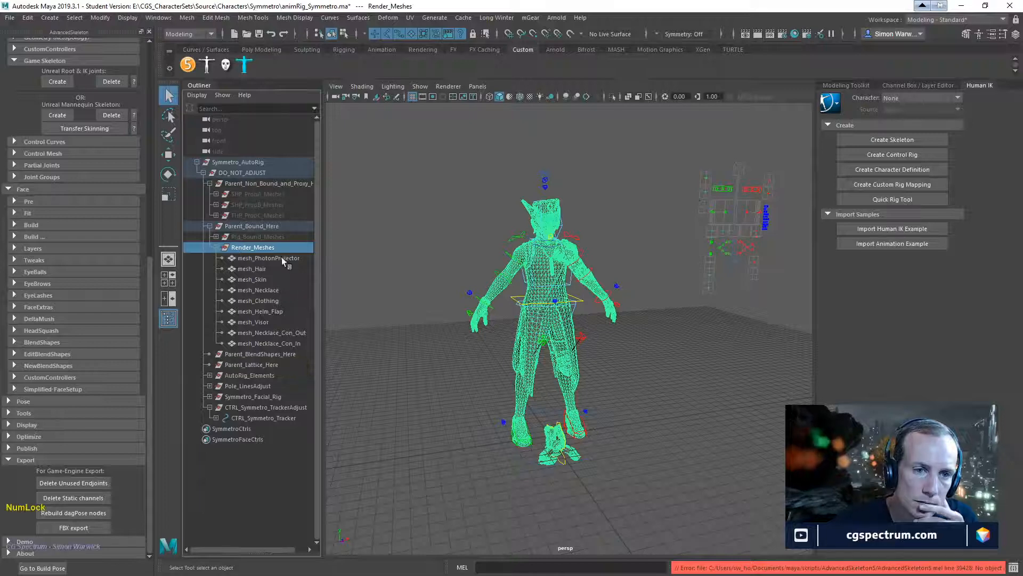
click(242, 226)
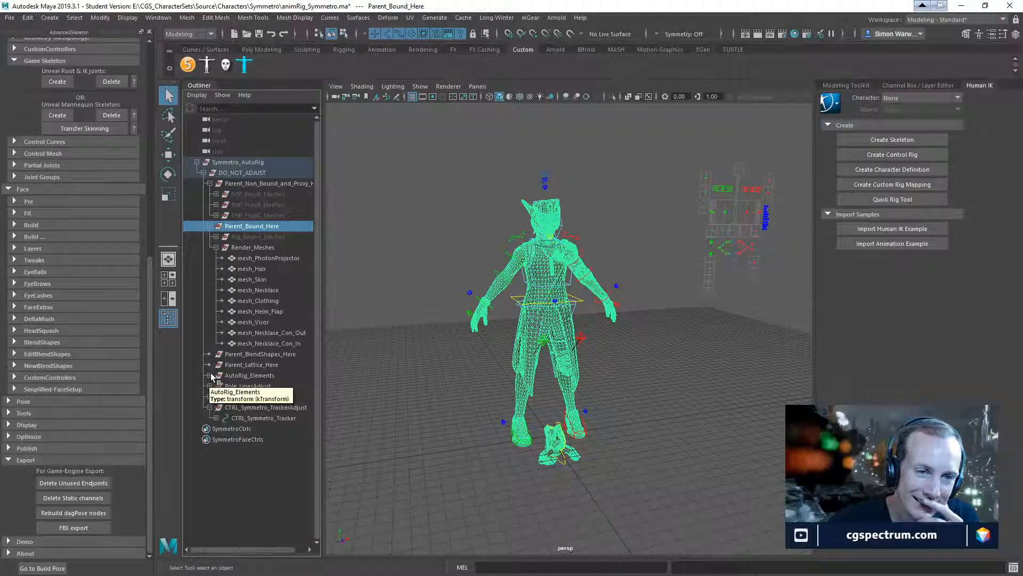
click(244, 160)
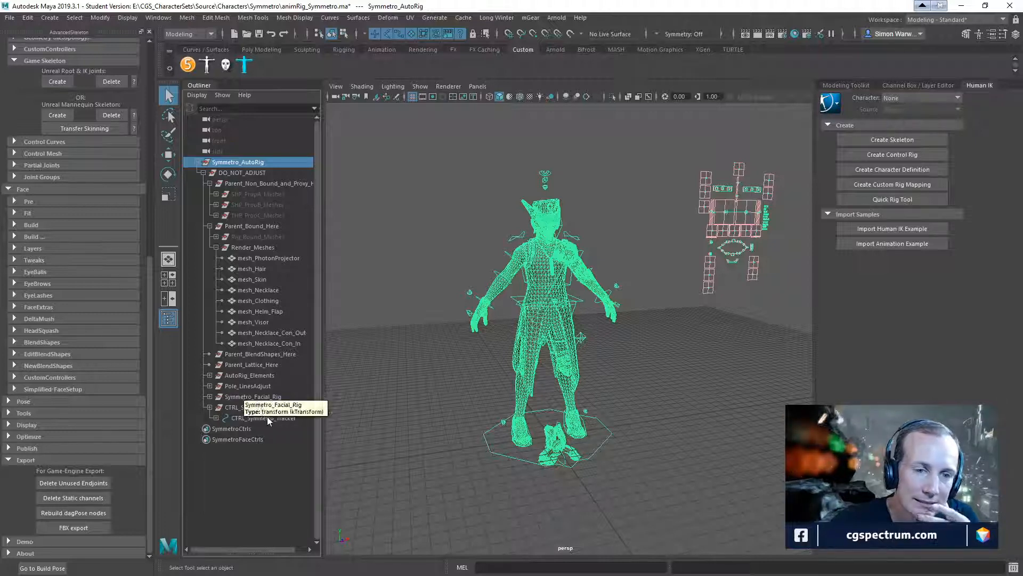
click(216, 417)
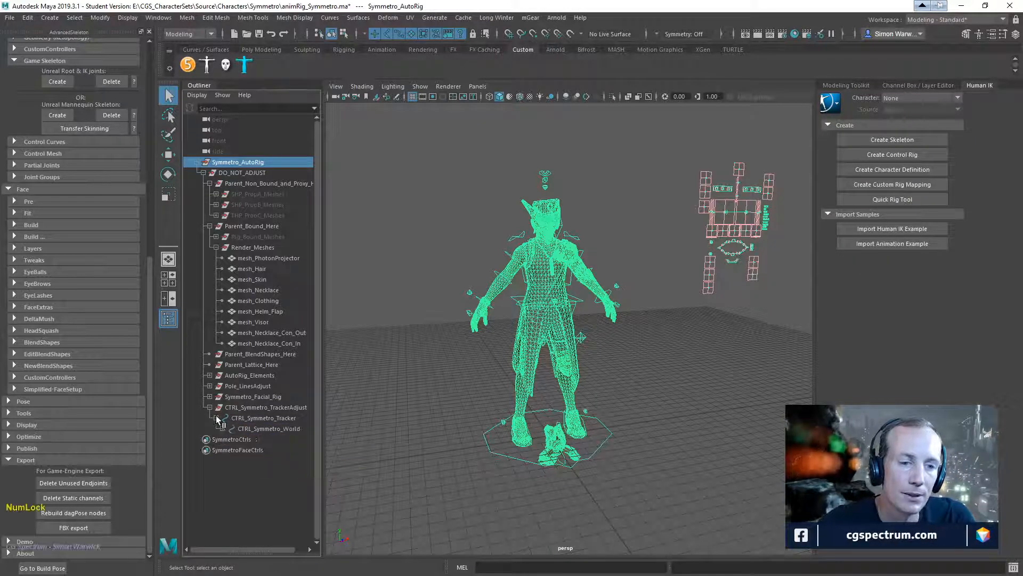
click(89, 527)
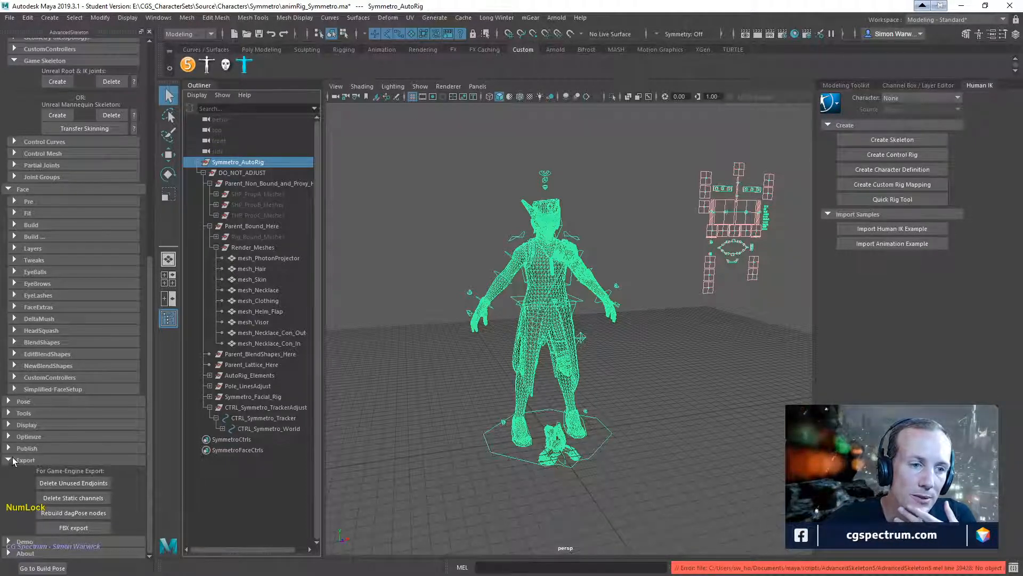
- Look over the AdvancedSkeleton tool sections, expand AutoRig_Elements in the Outliner, and examine its child nodes
scroll(40, 432, up, 2)
scroll(40, 431, up, 3)
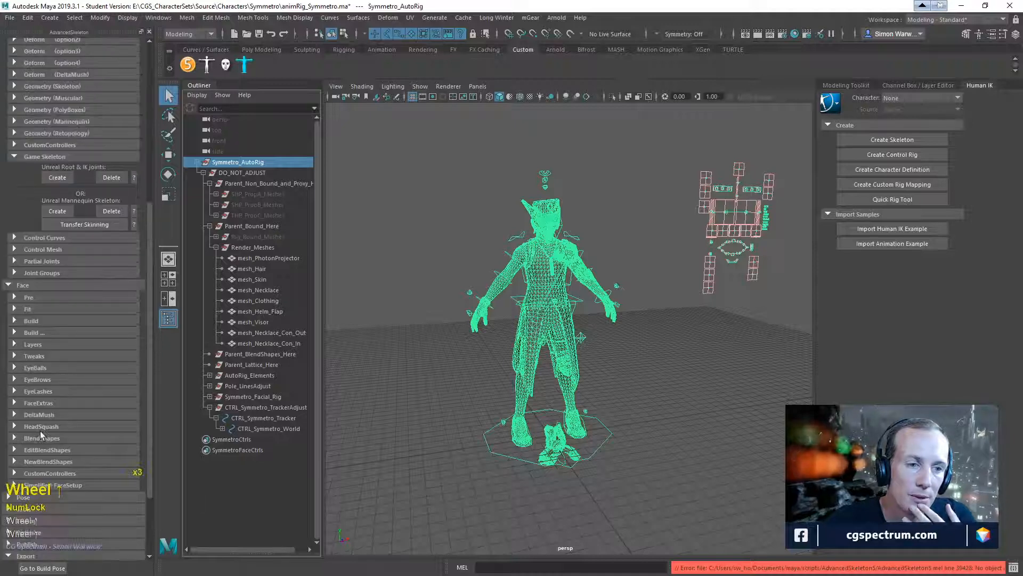
scroll(40, 431, down, 5)
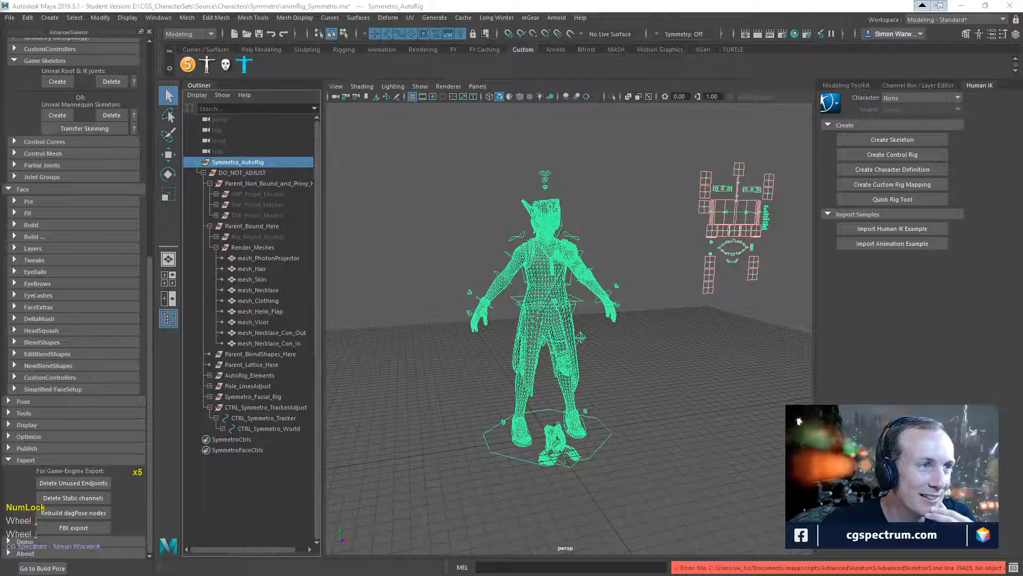
scroll(512, 288, down, 2)
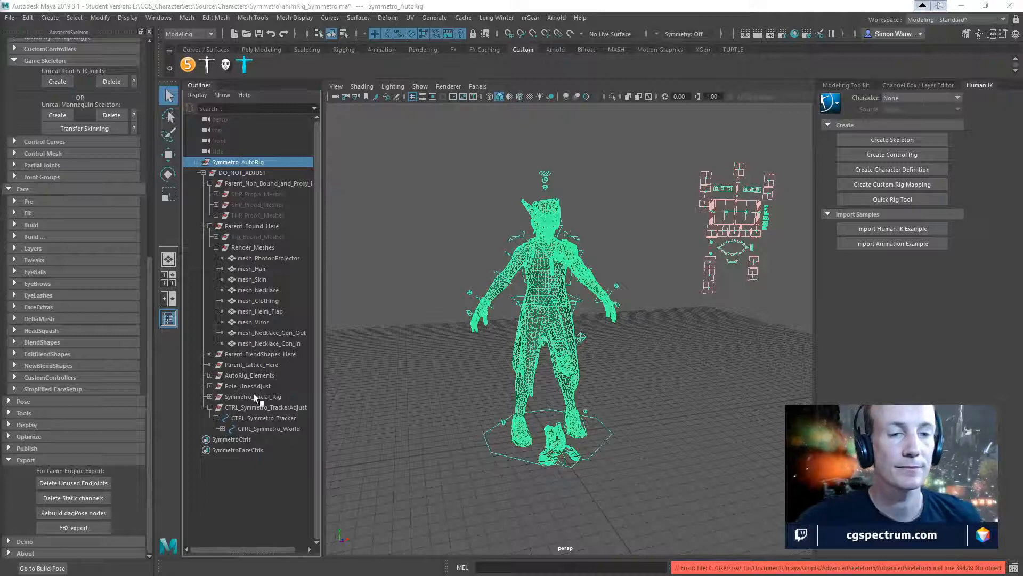
click(210, 376)
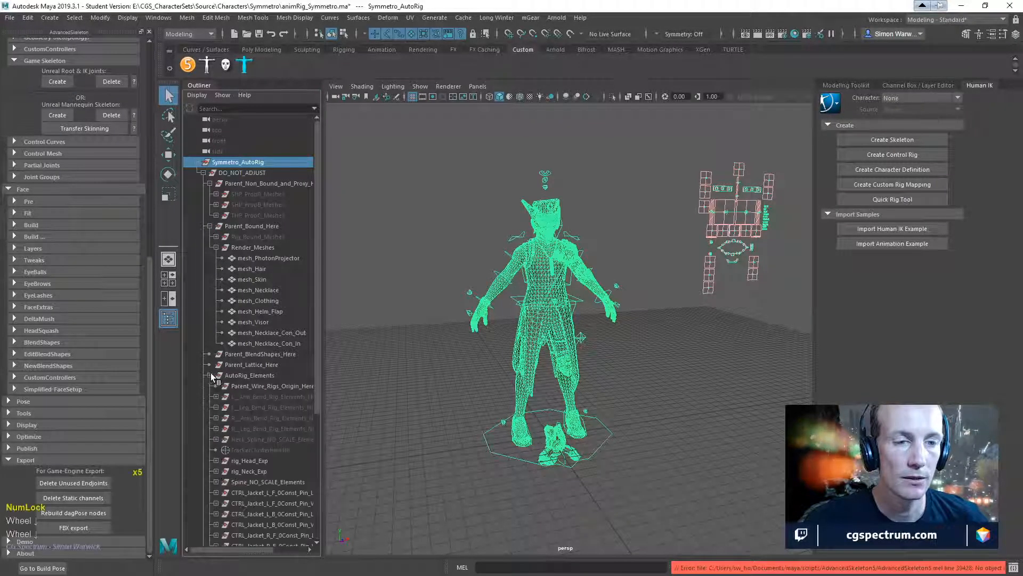
scroll(224, 411, down, 7)
scroll(261, 469, down, 1)
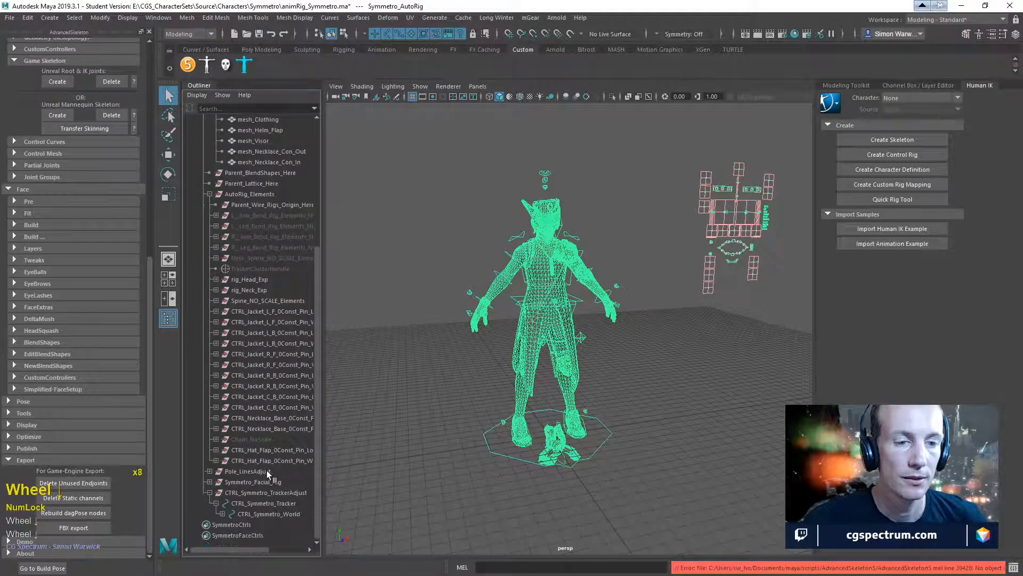
scroll(272, 489, up, 4)
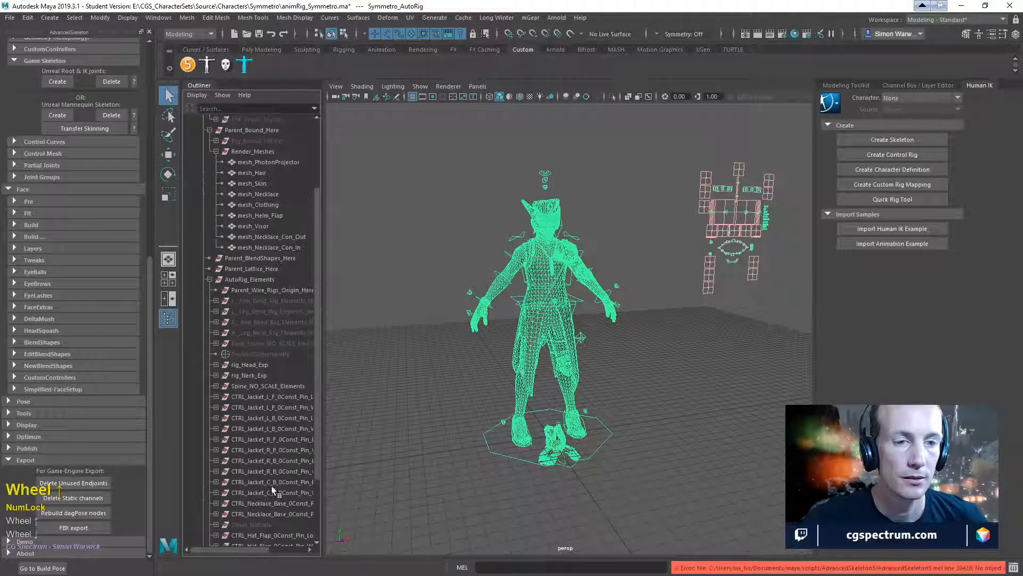
- Switch to the Unreal editor, open the SK_Symmetro_Char skeleton in a maximized window, and examine its skeleton tree
scroll(249, 370, up, 4)
scroll(250, 370, up, 1)
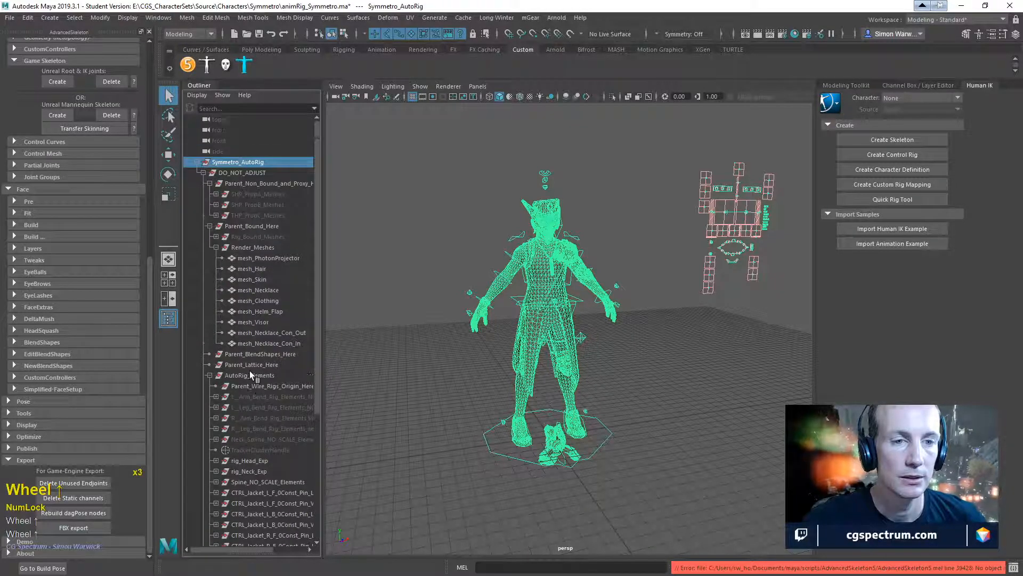
drag(432, 4, 450, 199)
click(549, 18)
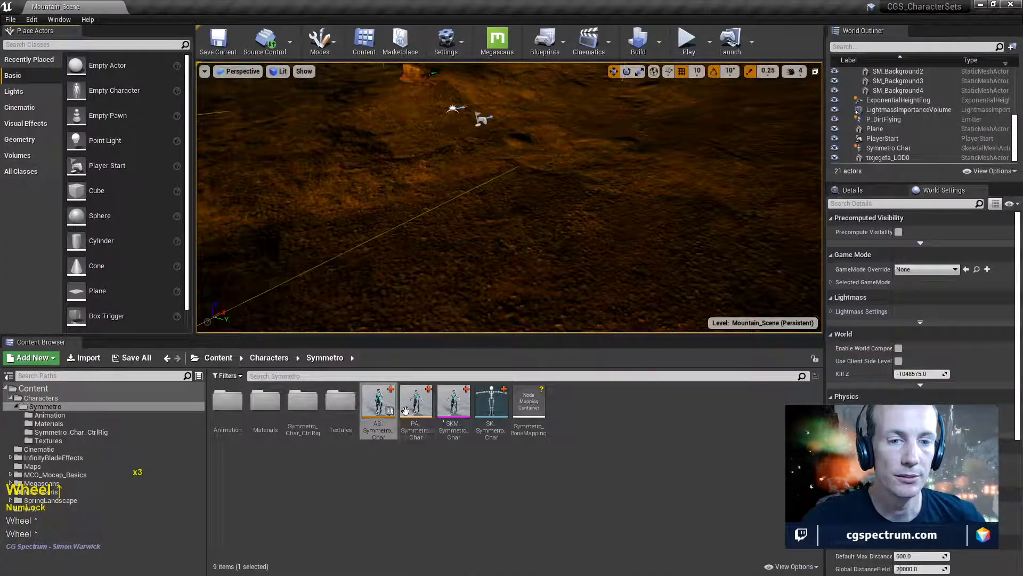
double_click(491, 408)
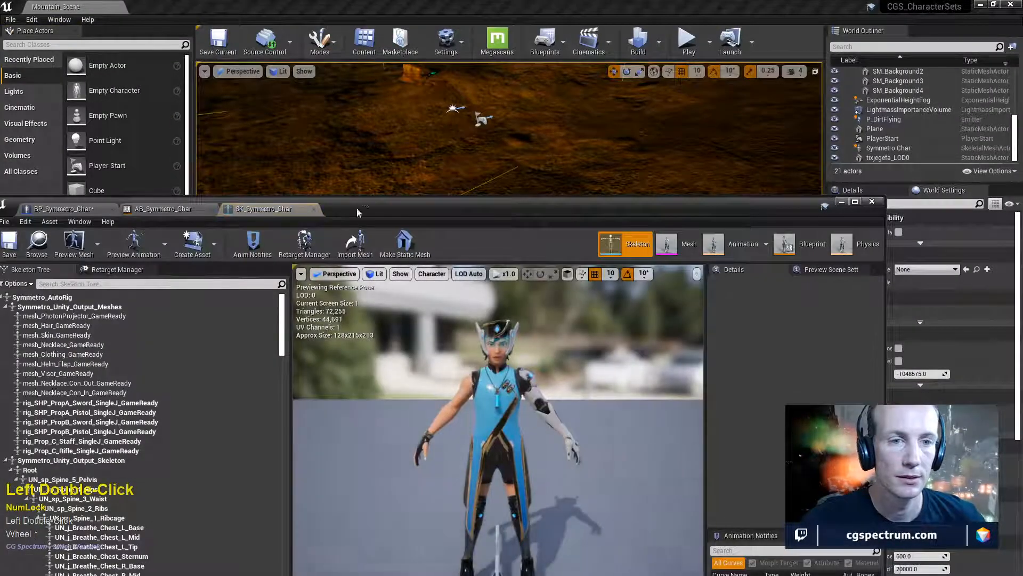
double_click(374, 206)
scroll(262, 187, up, 3)
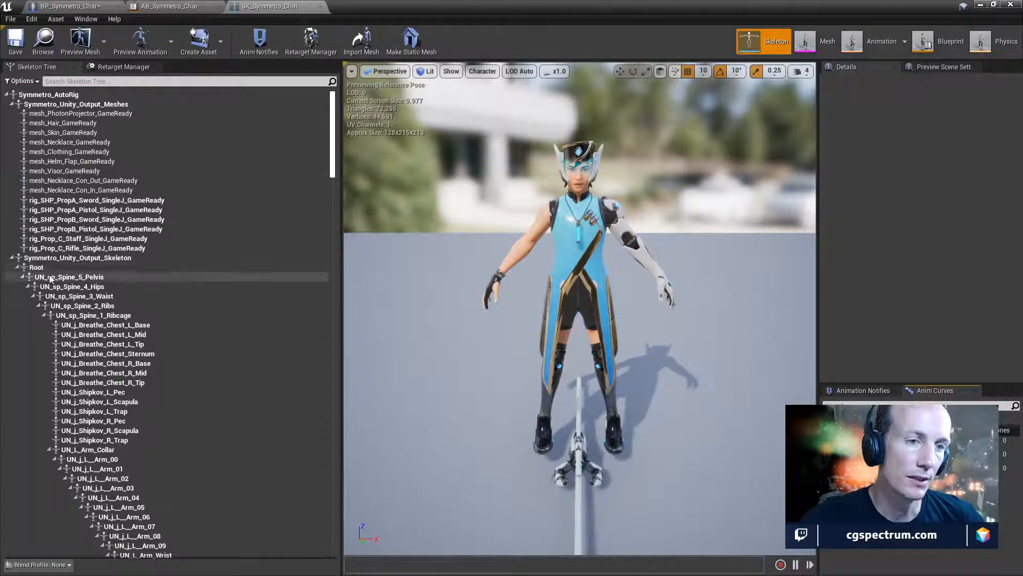
- Arrange the Unreal and Maya windows so the skeleton tree and Maya's Outliner can be compared side by side
drag(422, 4, 568, 83)
drag(487, 5, 556, 45)
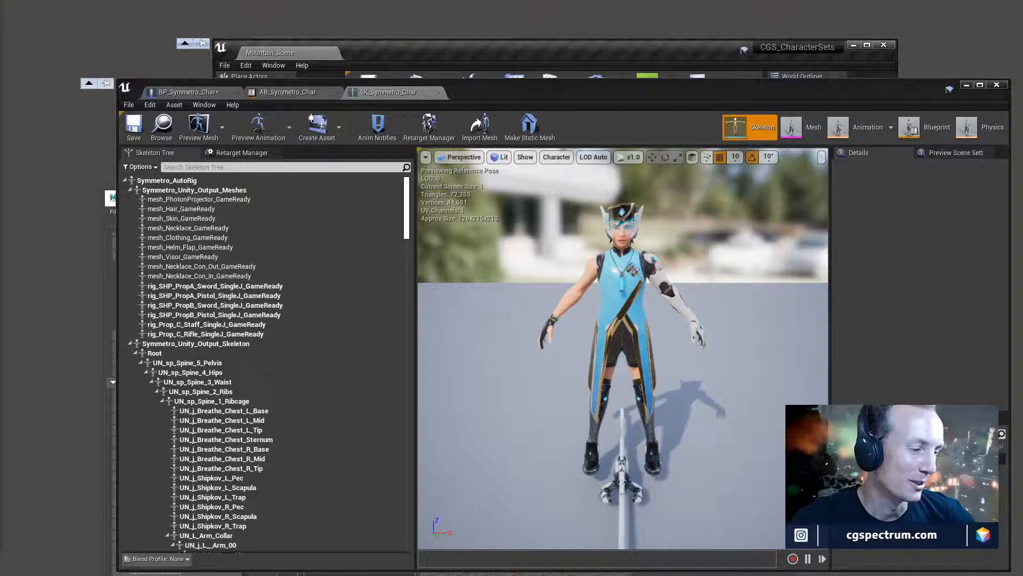
key(alt+Tab)
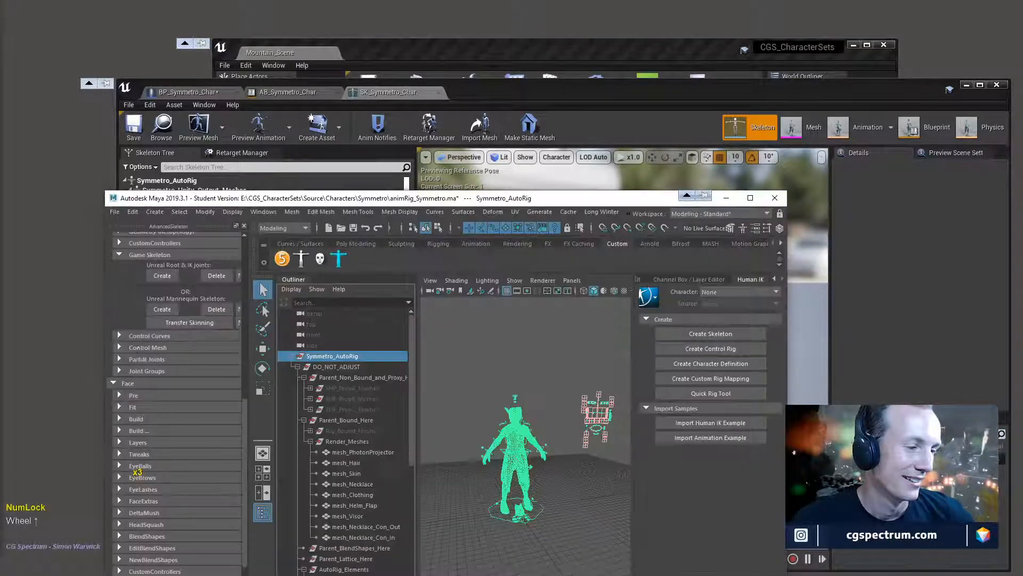
drag(392, 201, 647, 145)
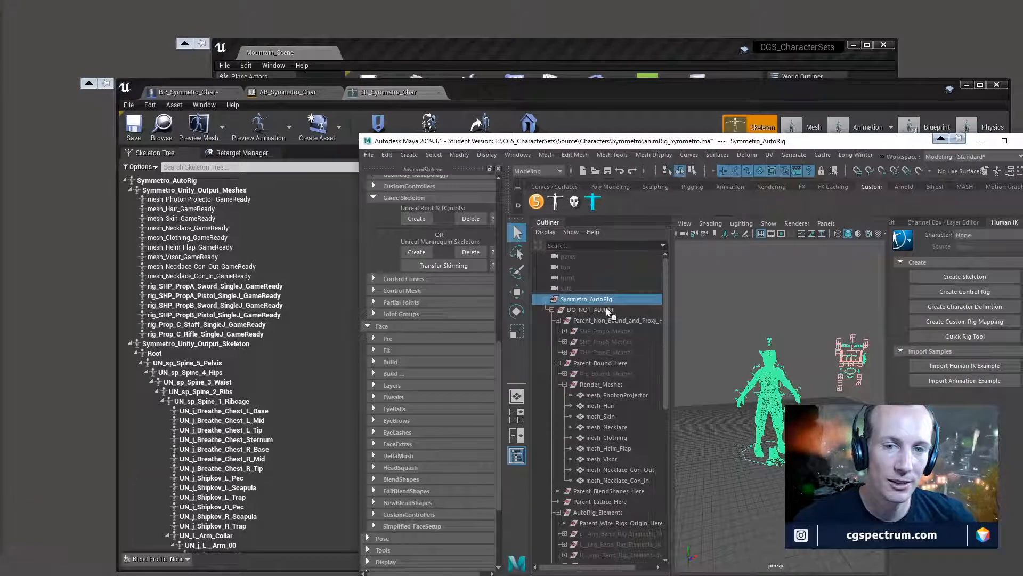
- Collapse Parent_Bound_Here, AutoRig_Elements, CTRL_Symmetro_TrackerAdjust and Parent_Non_Bound_and_Proxy_Here under DO_NOT_ADJUST in the Outliner
click(553, 310)
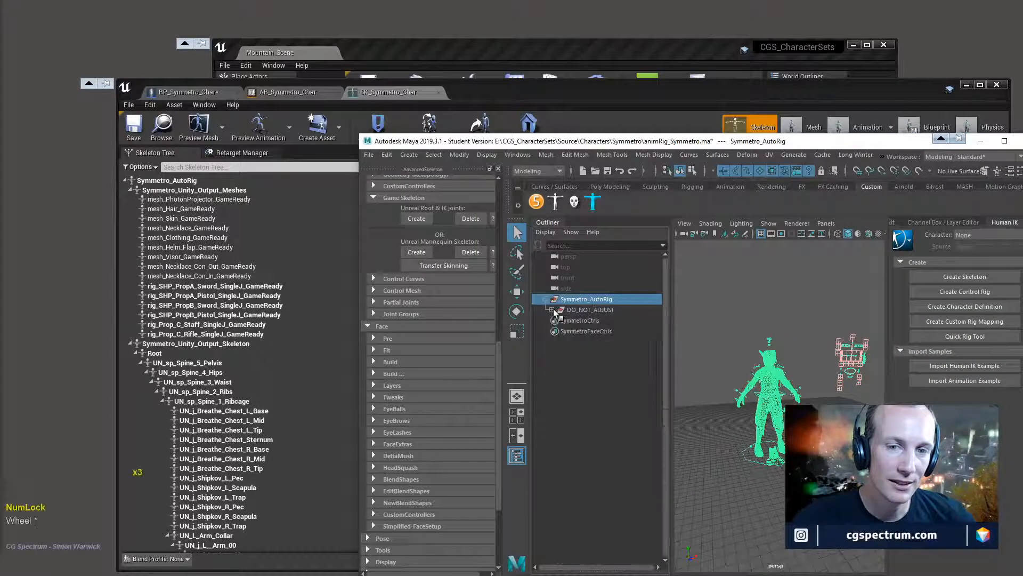
click(552, 310)
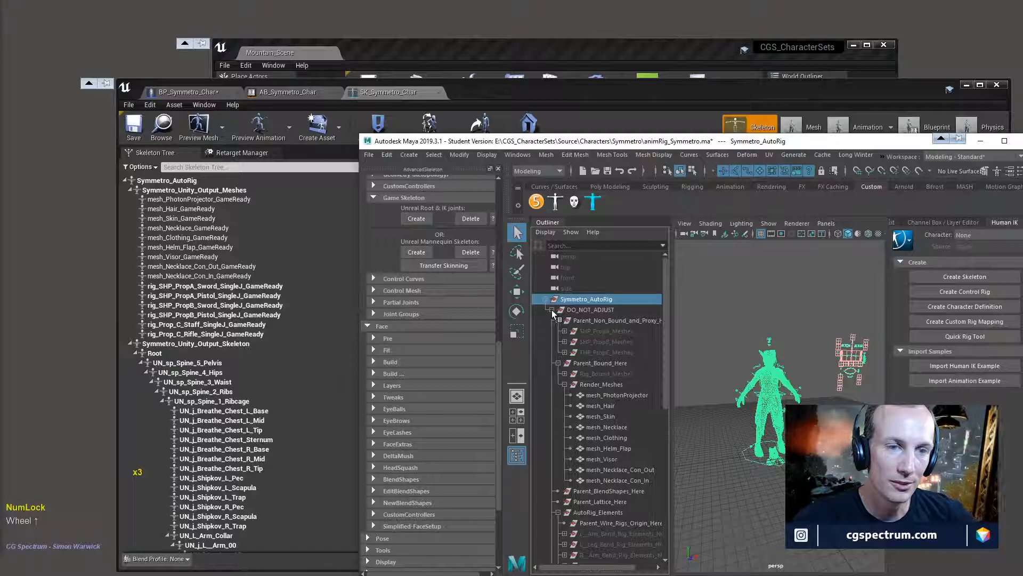
click(551, 310)
click(552, 310)
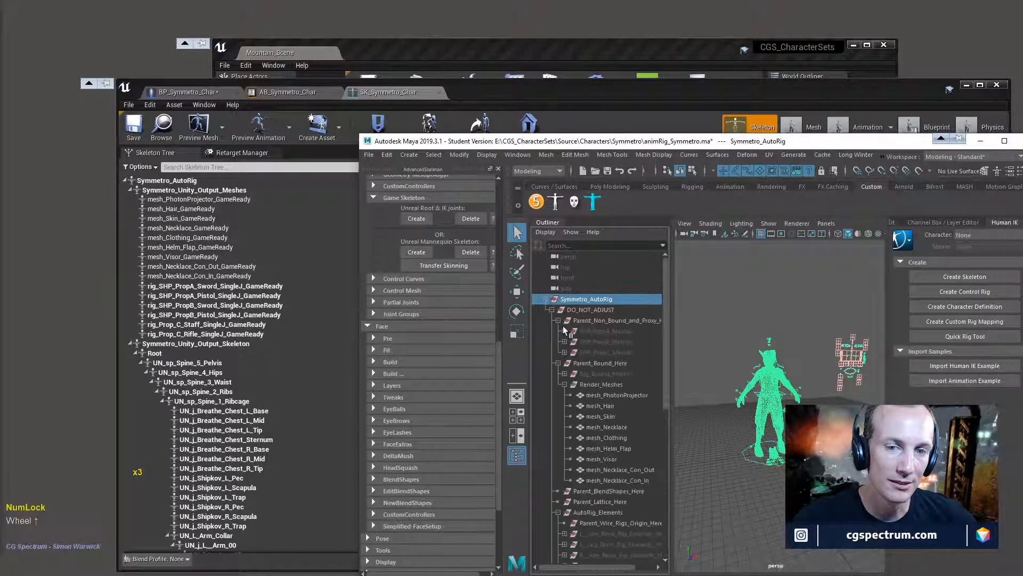
scroll(588, 341, down, 2)
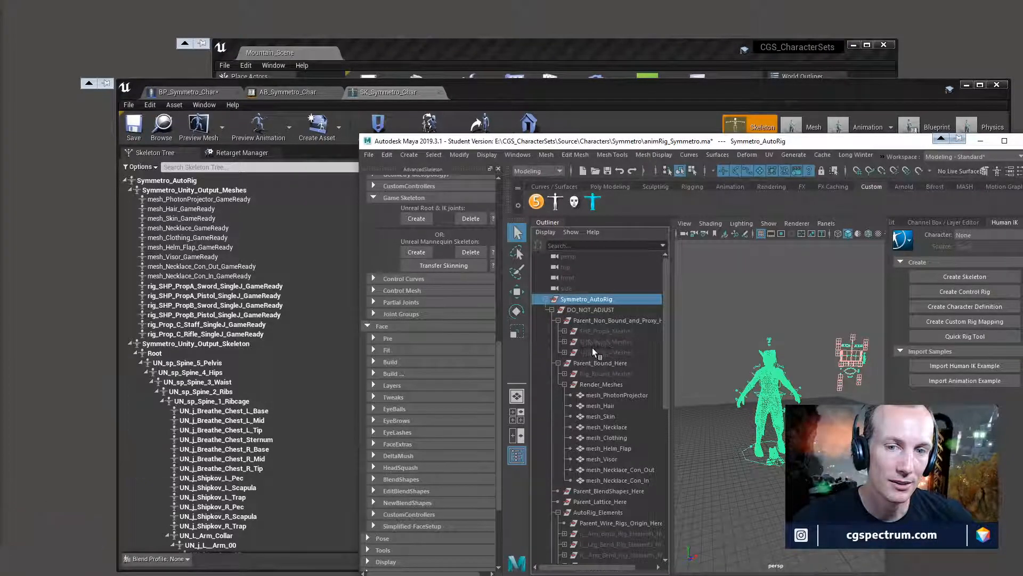
scroll(597, 353, up, 1)
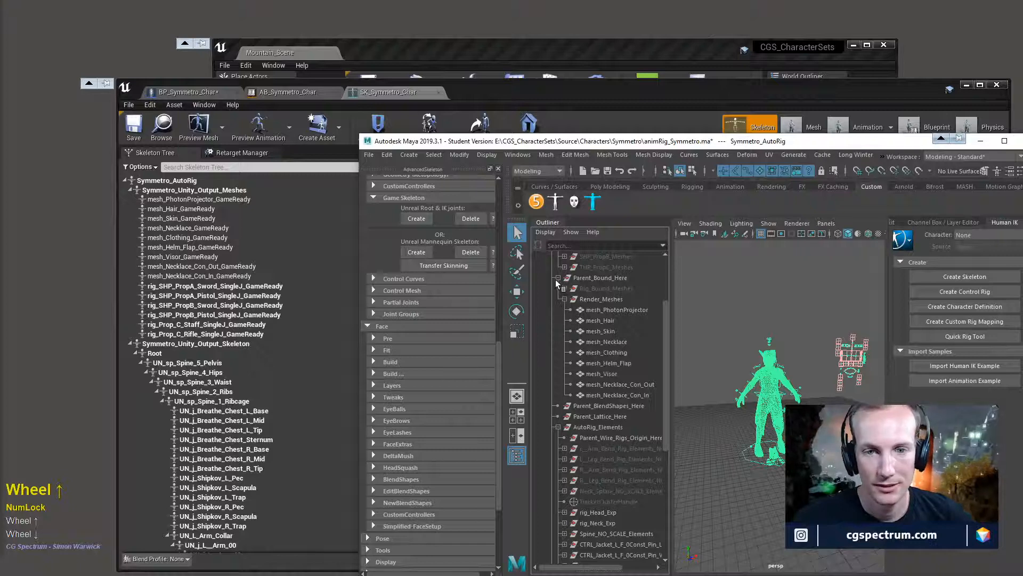
scroll(556, 279, up, 1)
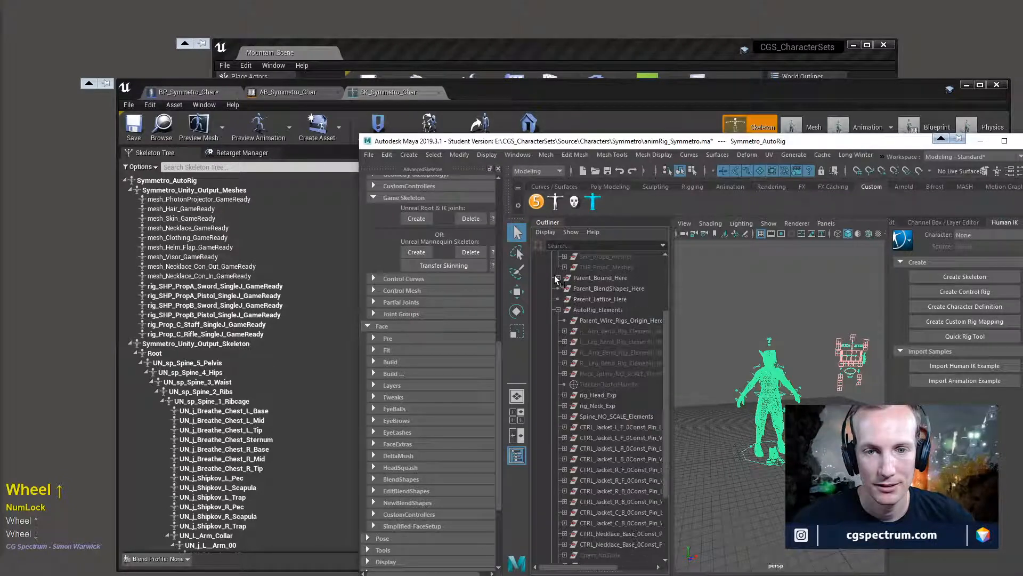
click(557, 309)
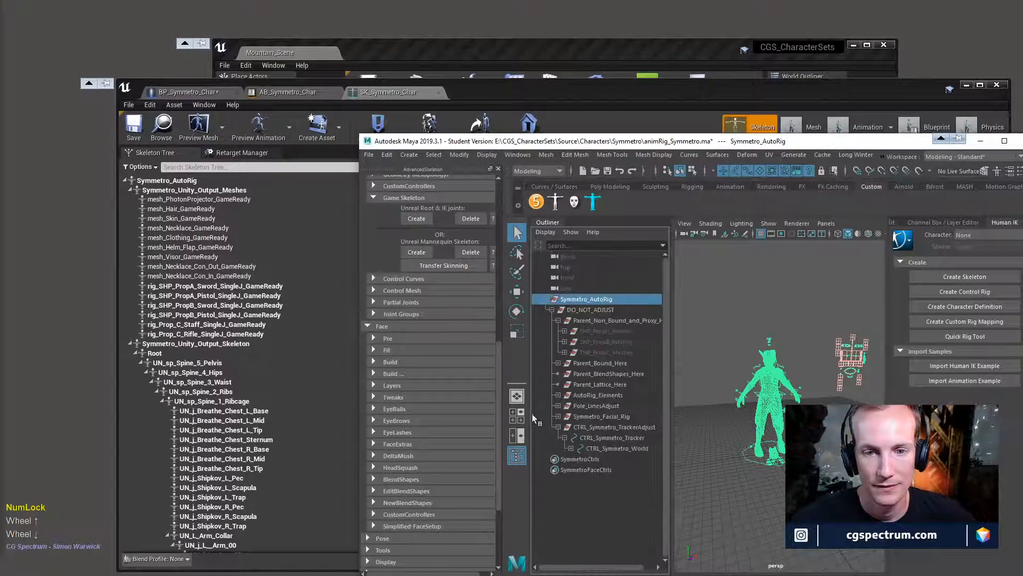
click(558, 427)
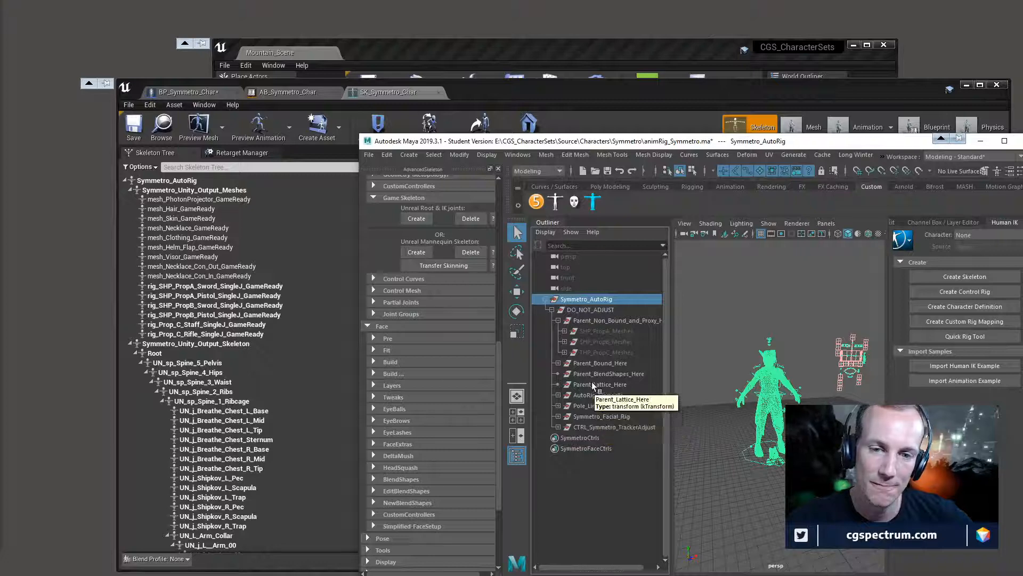
click(558, 321)
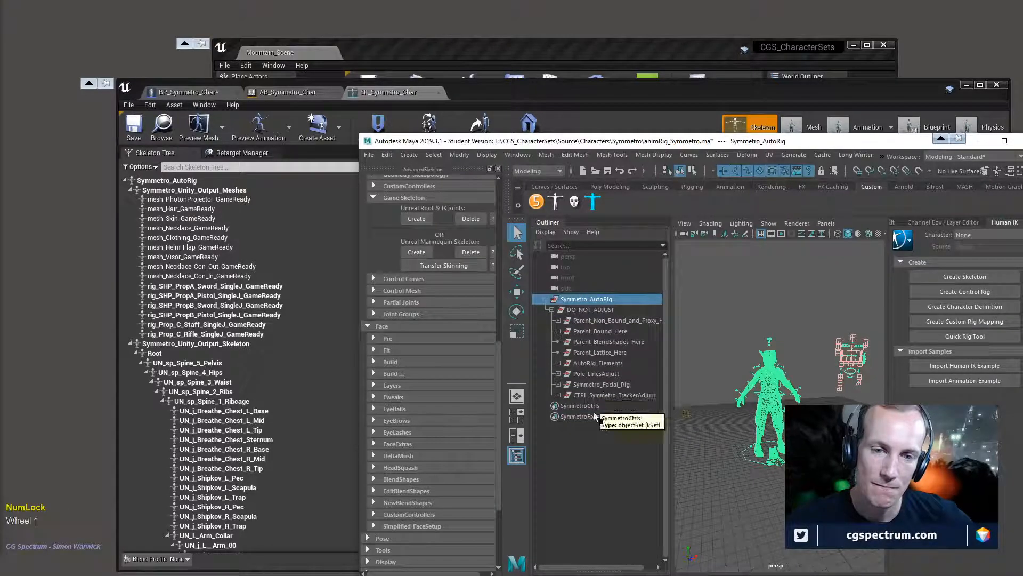
- Expand AutoRig_Elements, widen the Outliner to show full node names, and examine the child nodes for an export skeleton
click(558, 363)
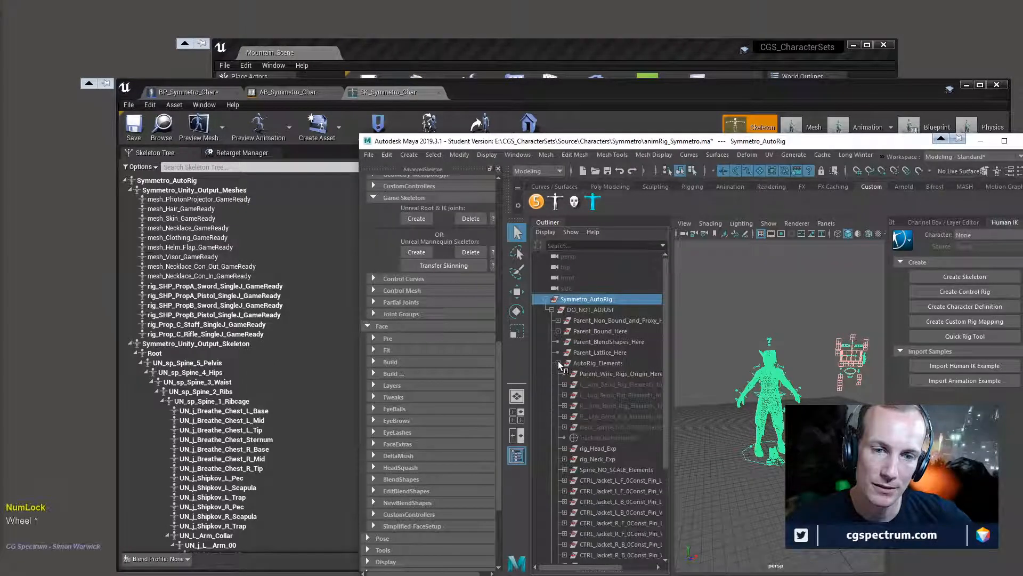
scroll(634, 446, down, 4)
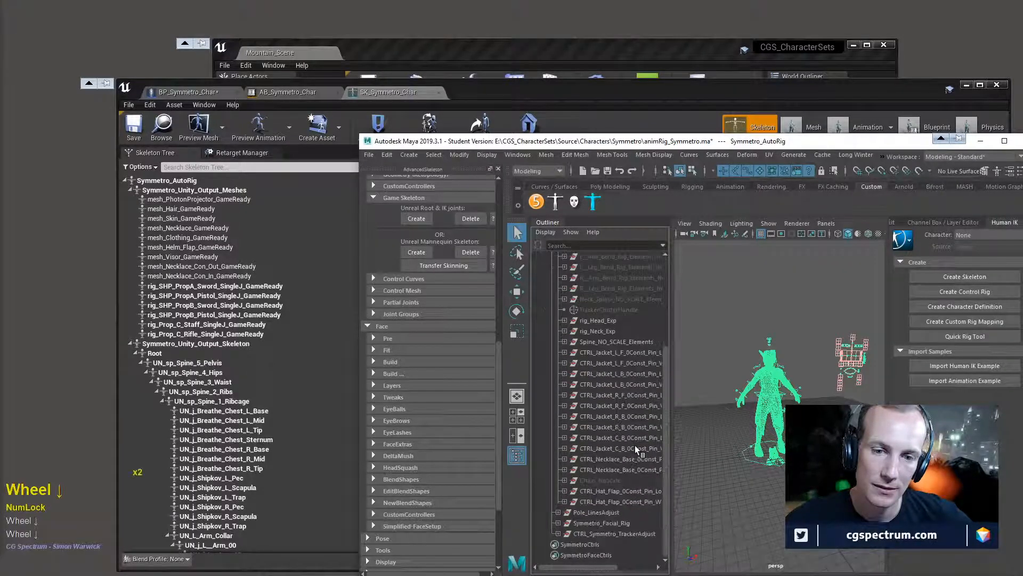
drag(671, 457, 741, 462)
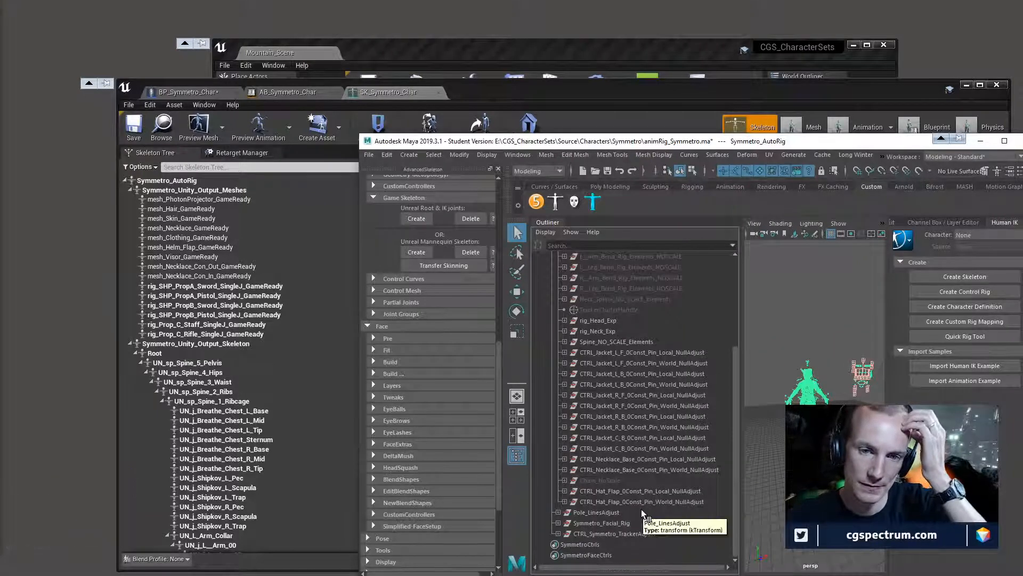
scroll(661, 494, up, 4)
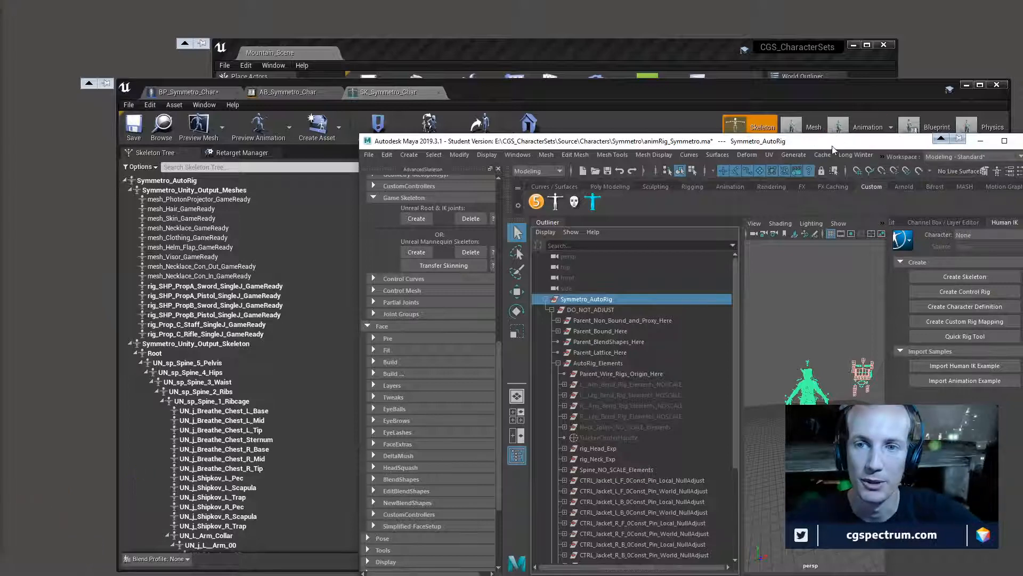
- Look over the AdvancedSkeleton game-engine export tools and maximize the Maya window
drag(835, 148, 560, 141)
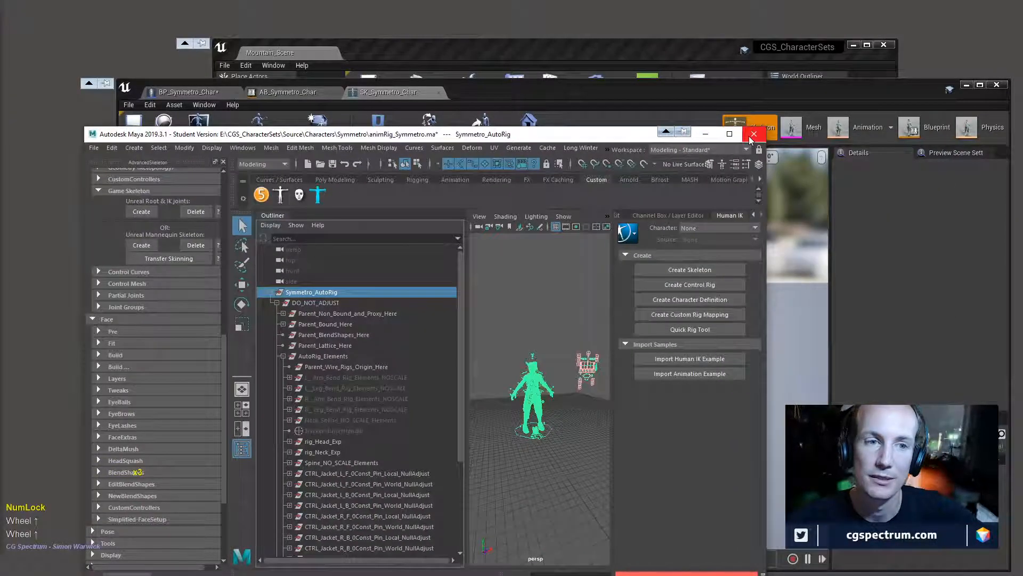
scroll(160, 427, down, 6)
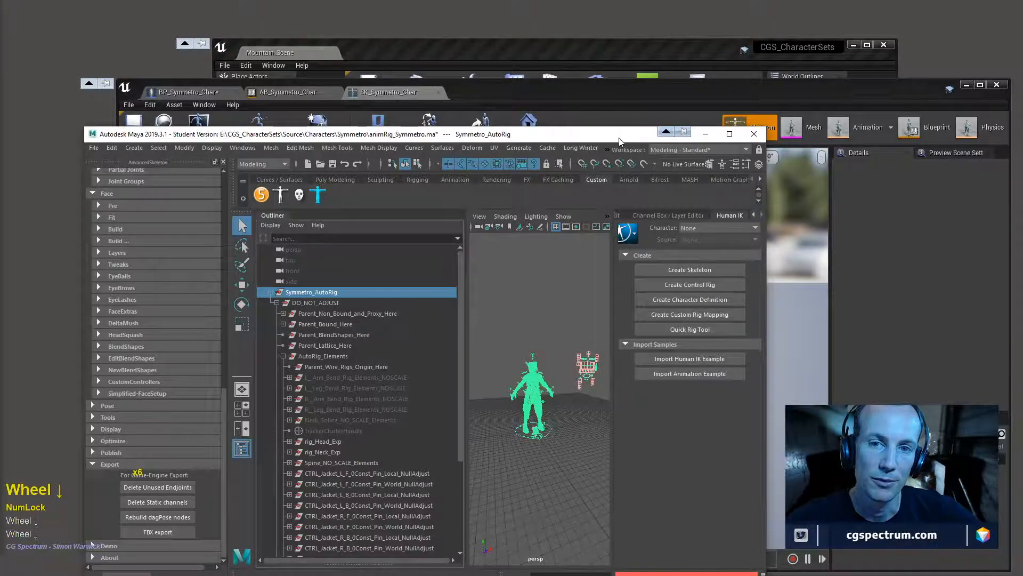
double_click(635, 134)
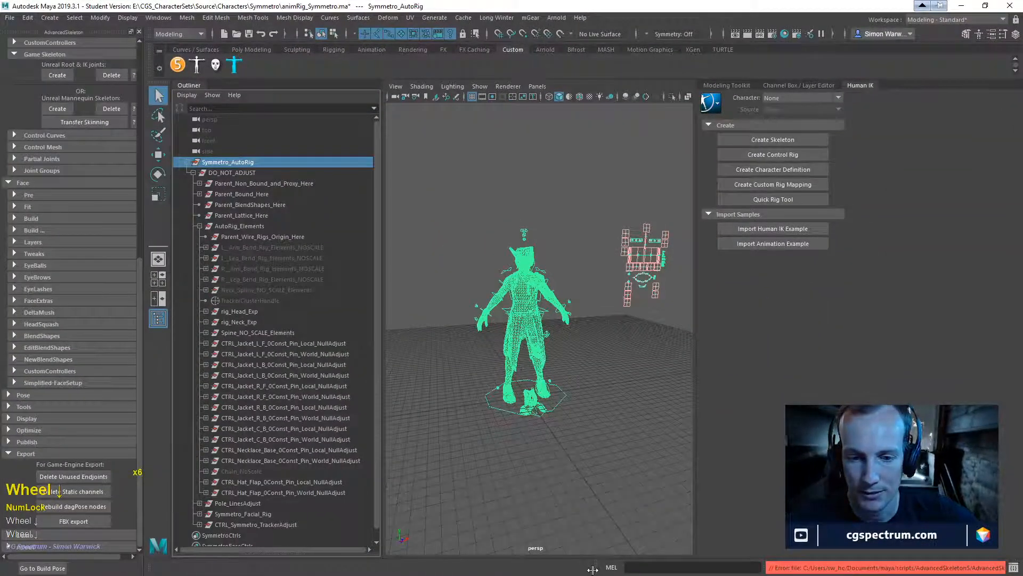
- Open the Script Editor, enlarge it, read through the logged FBX export errors, and close it
drag(593, 570, 486, 574)
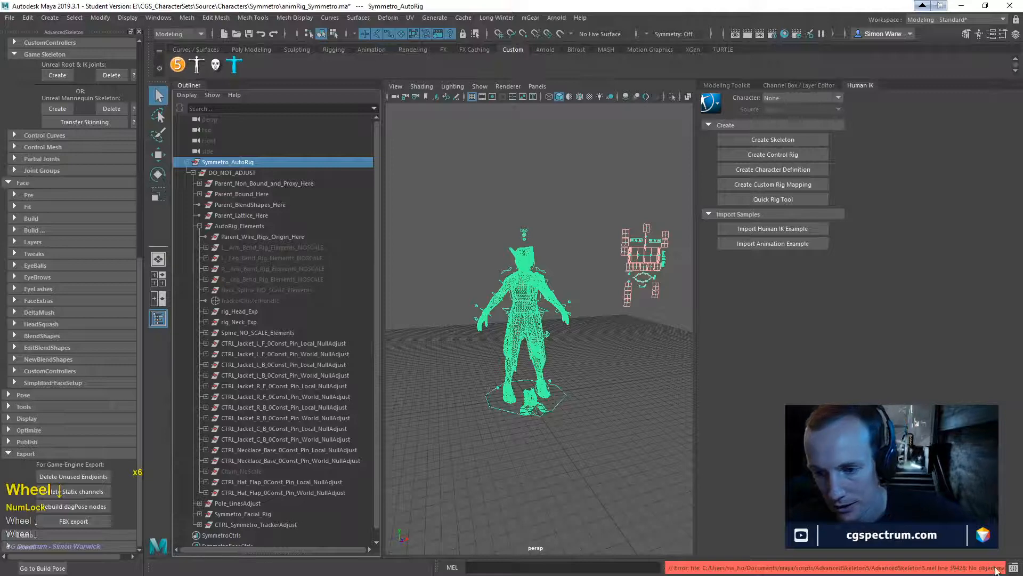
click(1013, 568)
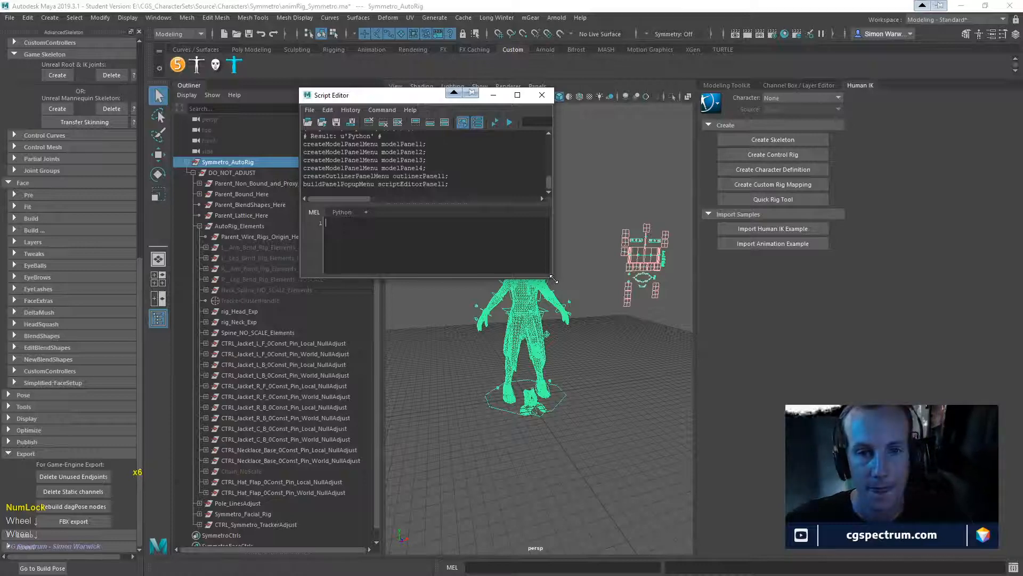
drag(553, 278, 996, 493)
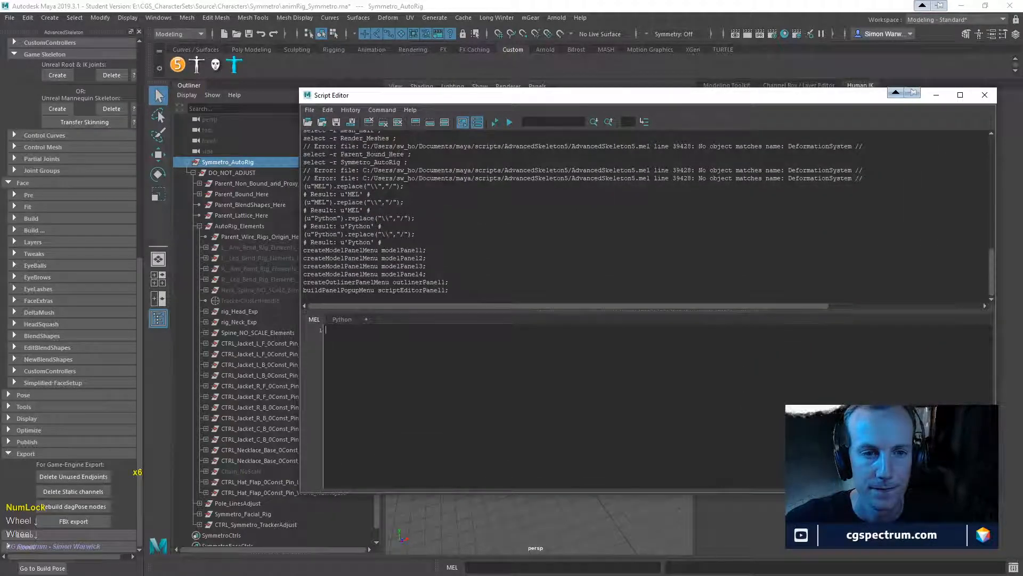
scroll(467, 254, down, 1)
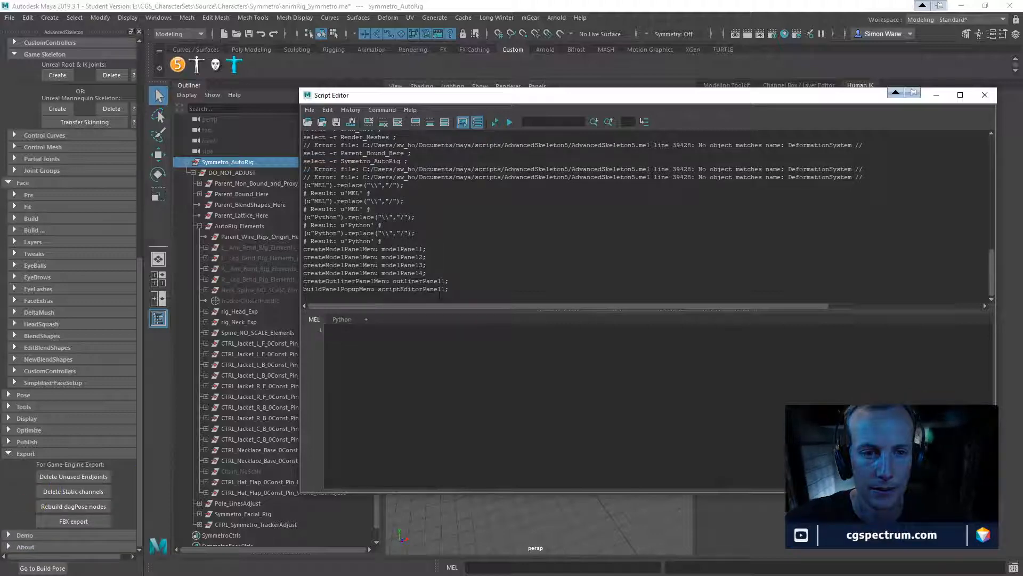
scroll(439, 295, up, 2)
scroll(440, 294, up, 1)
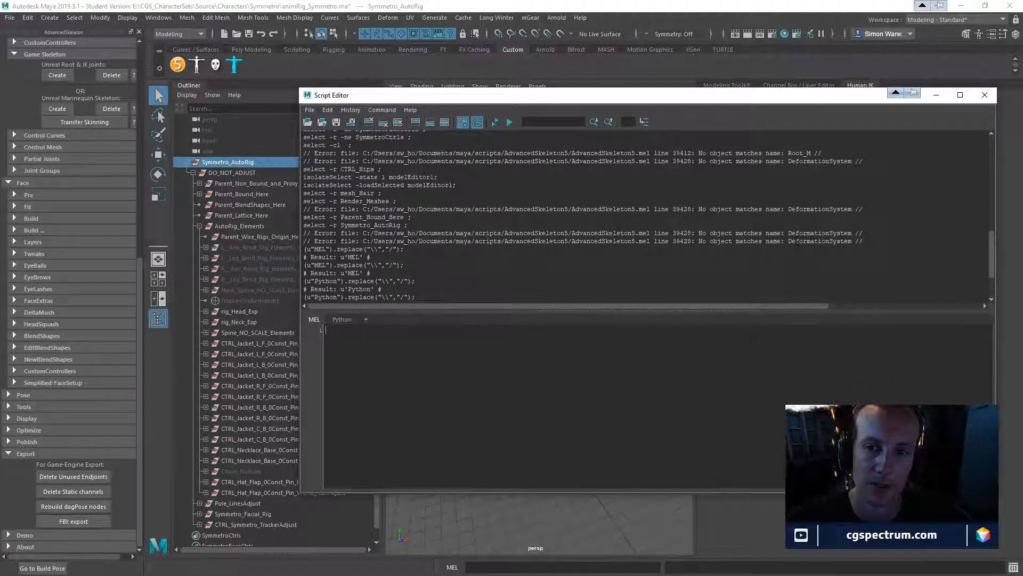
click(985, 95)
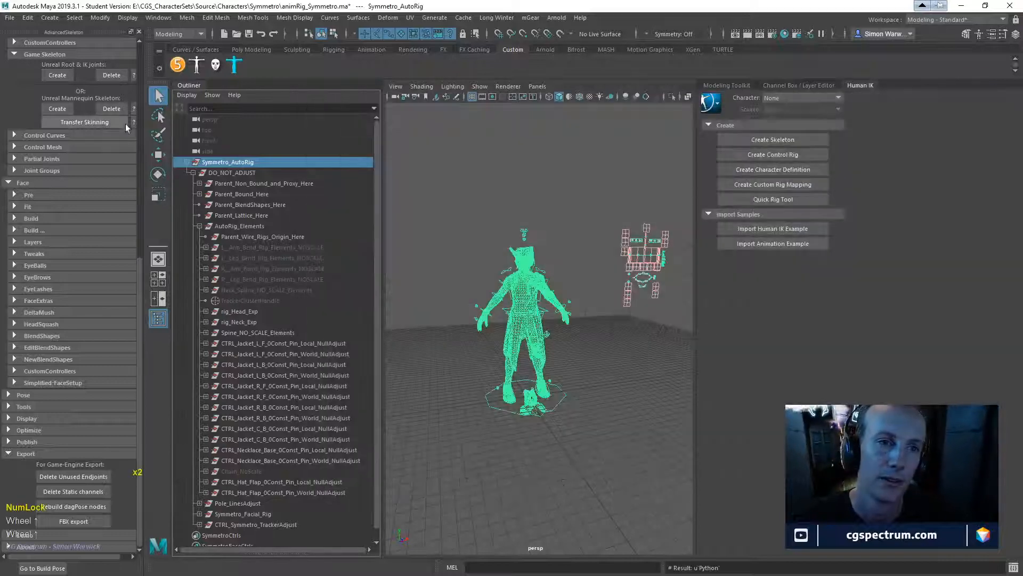
- Close Maya without saving the changes to animRig_Symmetro.ma
scroll(103, 162, up, 5)
click(1009, 6)
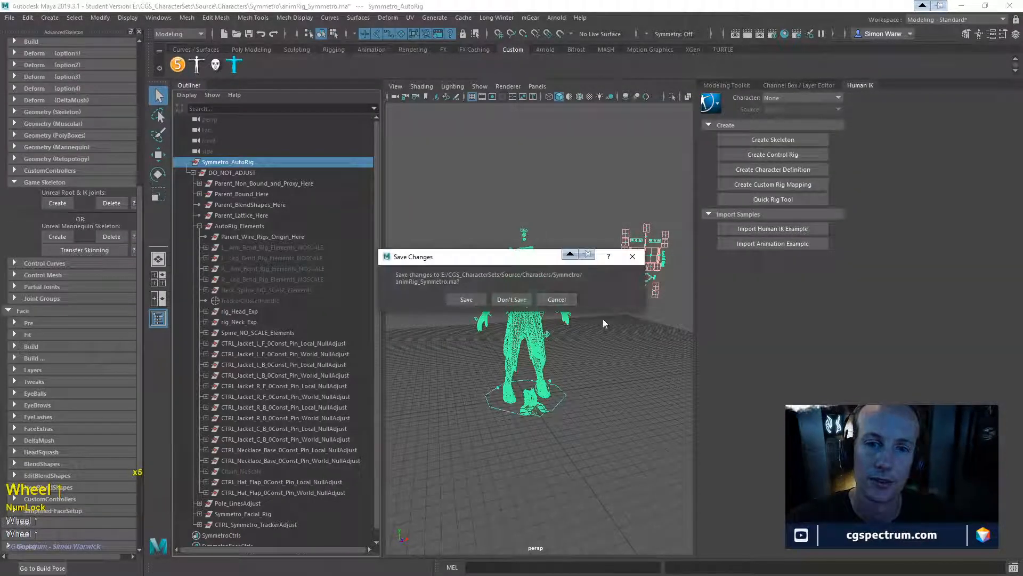
click(512, 300)
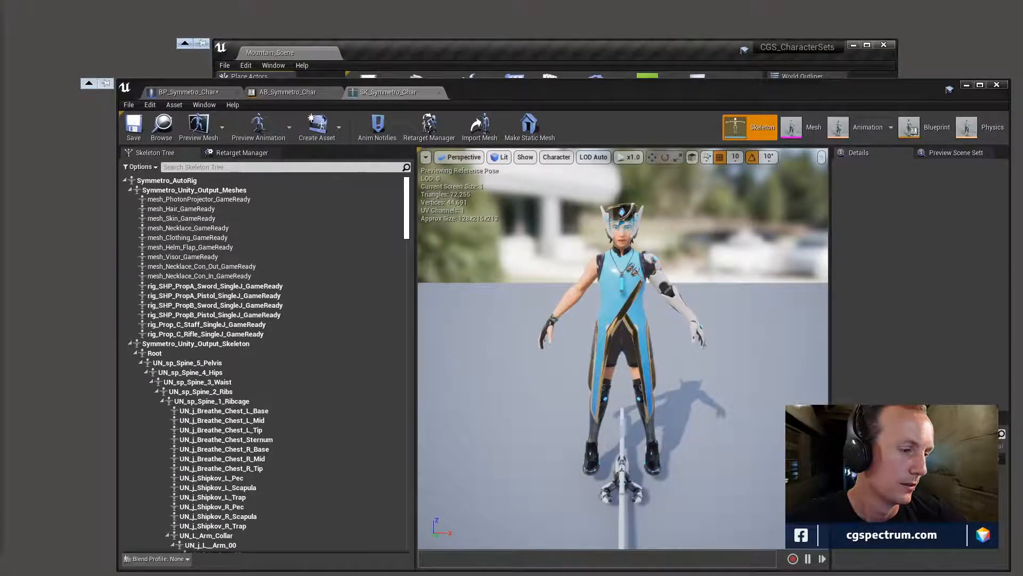
- Switch to Perforce P4V, show SymmetroHair_Roughness.png in File Explorer, and select Environment_Export in the Symmetro source folder
key(alt+Tab)
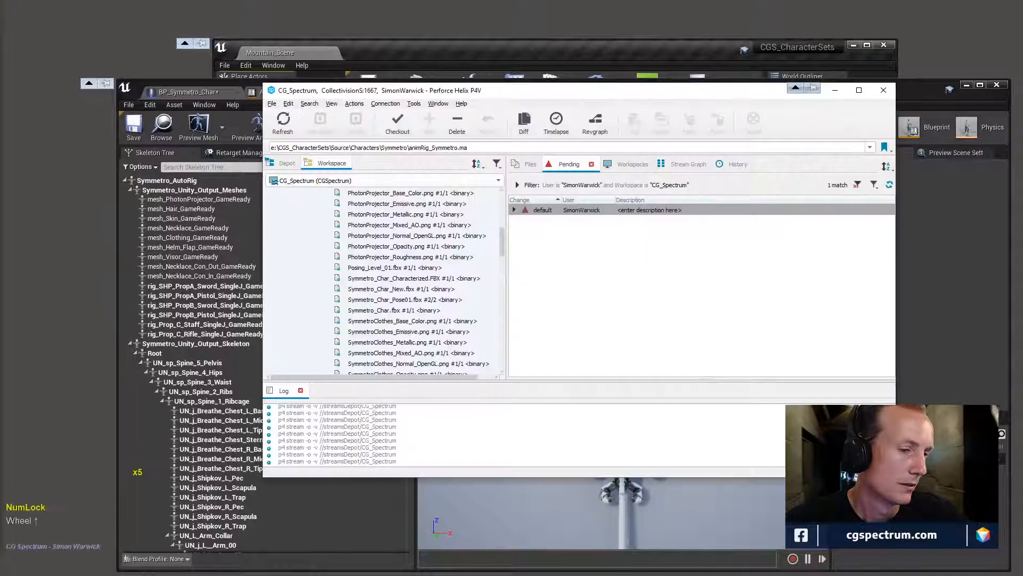
scroll(393, 312, down, 4)
right_click(395, 310)
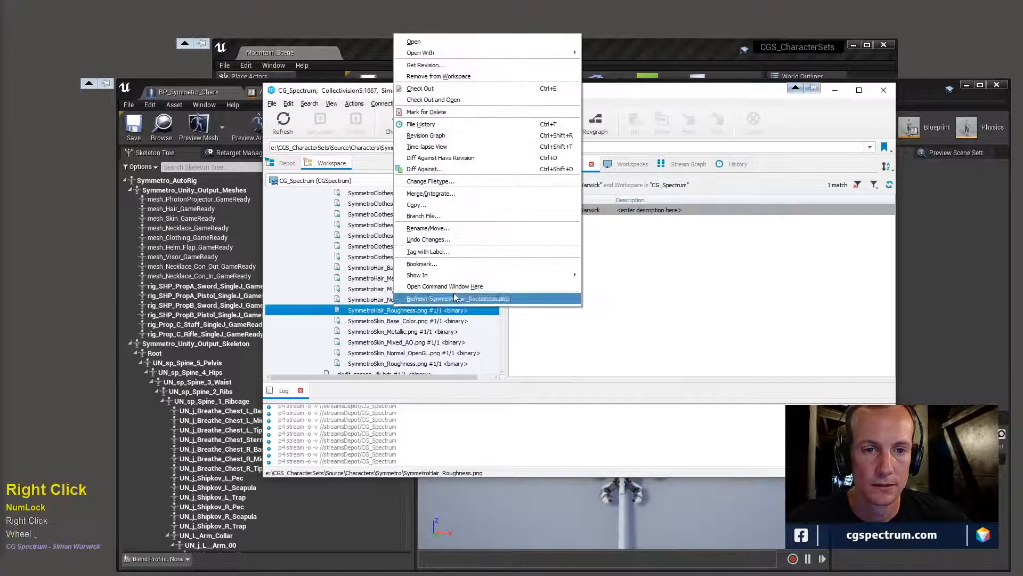
mouse_move(427, 275)
click(629, 273)
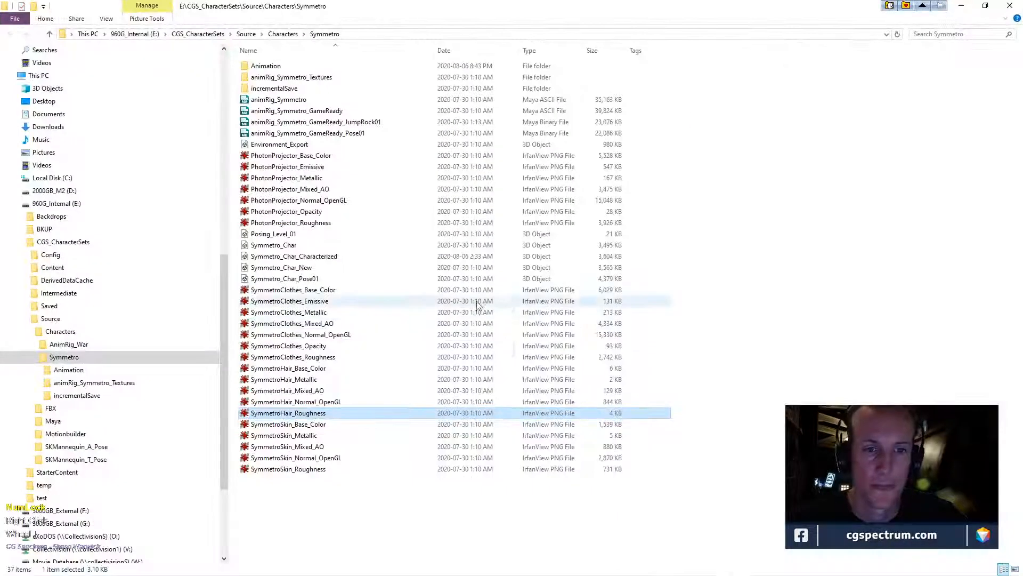
click(314, 144)
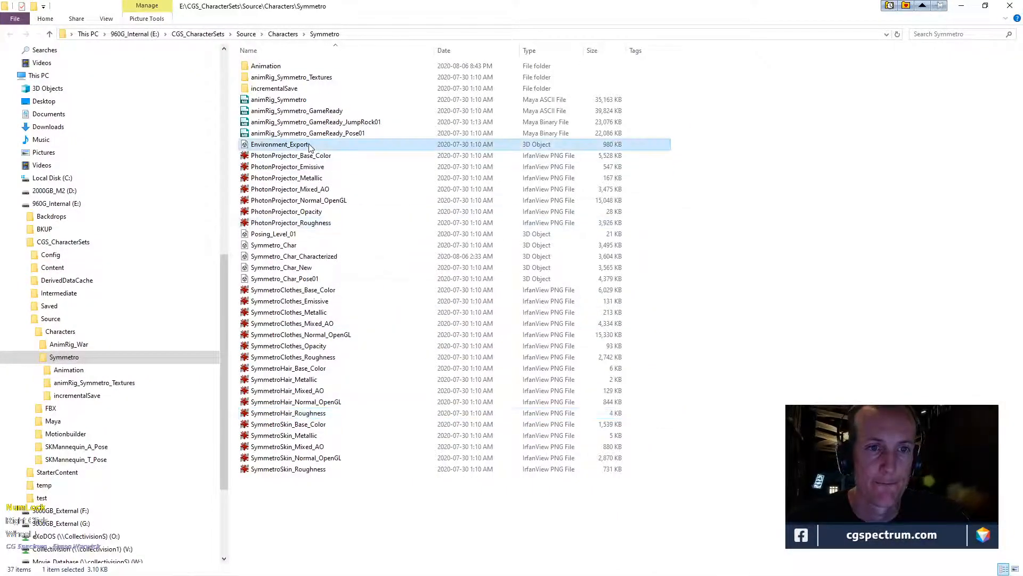
- Open the animRig_Symmetro_GameReady Maya ASCII file from the Symmetro source folder in Maya
click(320, 111)
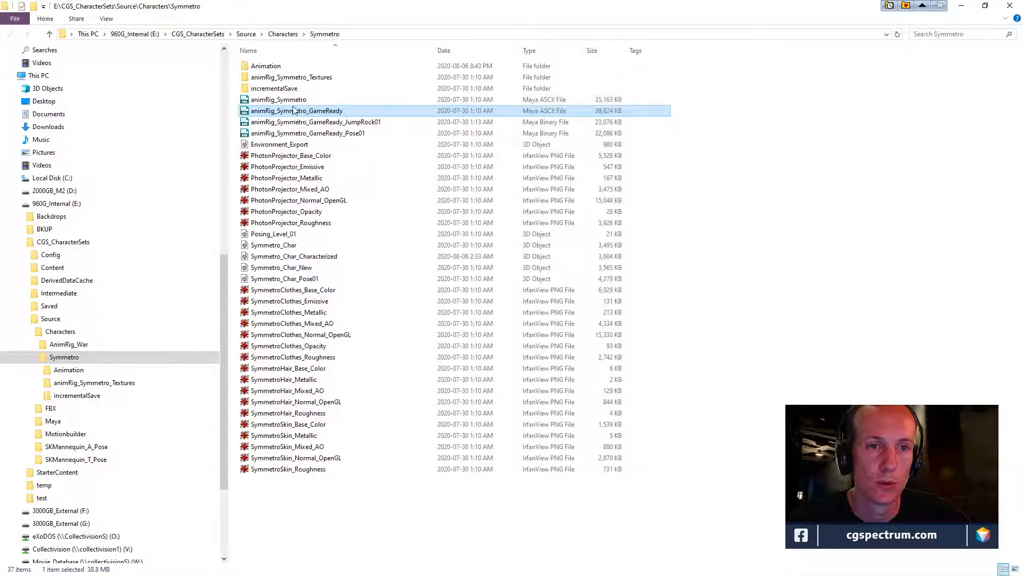
click(291, 100)
click(297, 111)
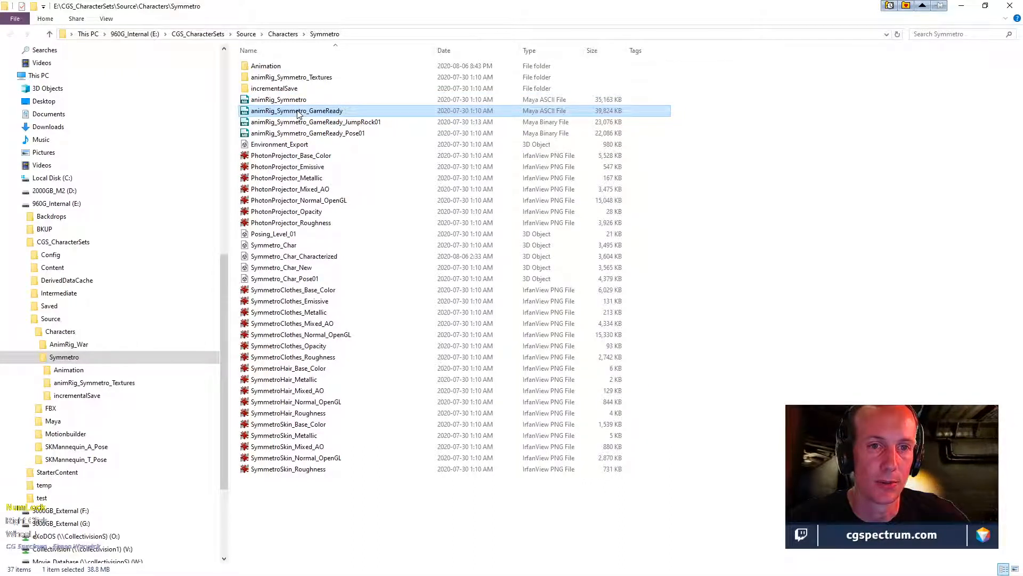
double_click(297, 112)
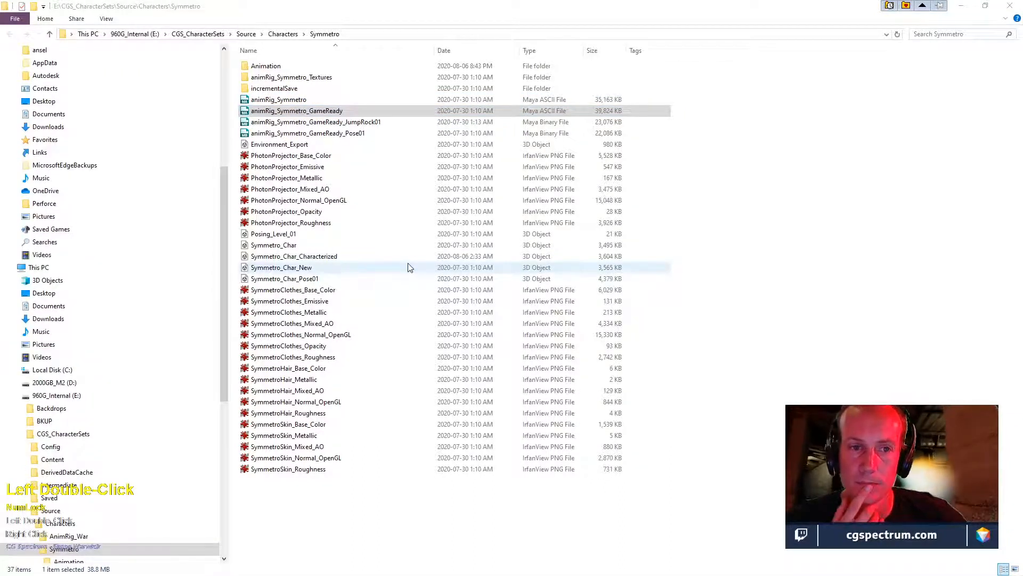
double_click(304, 101)
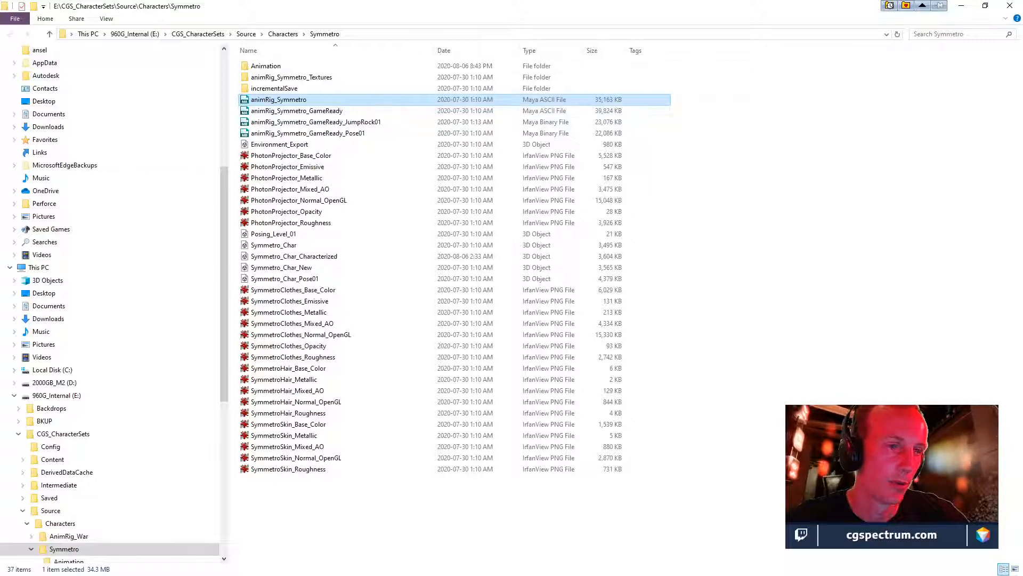
click(283, 109)
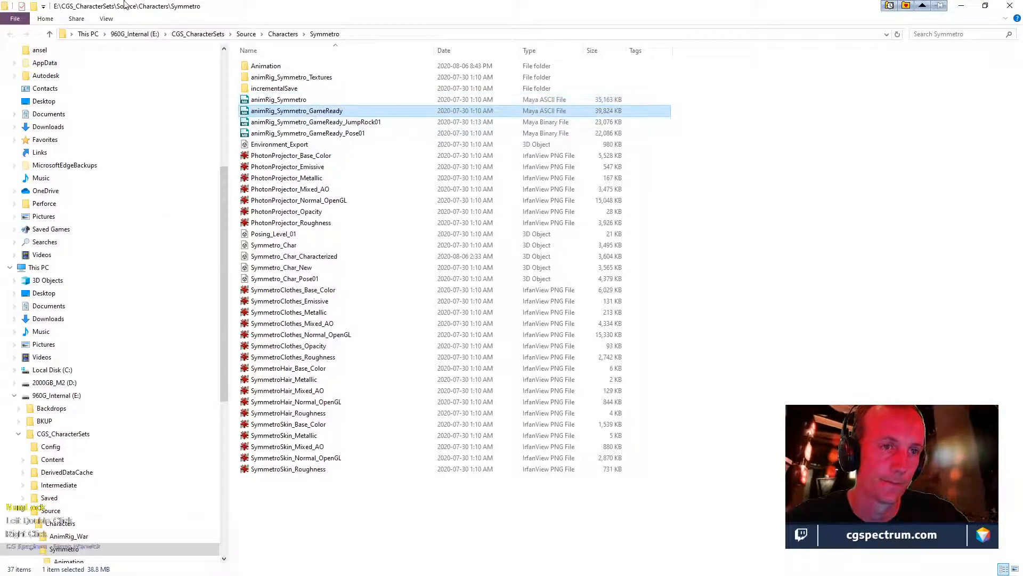
drag(245, 5, 294, 80)
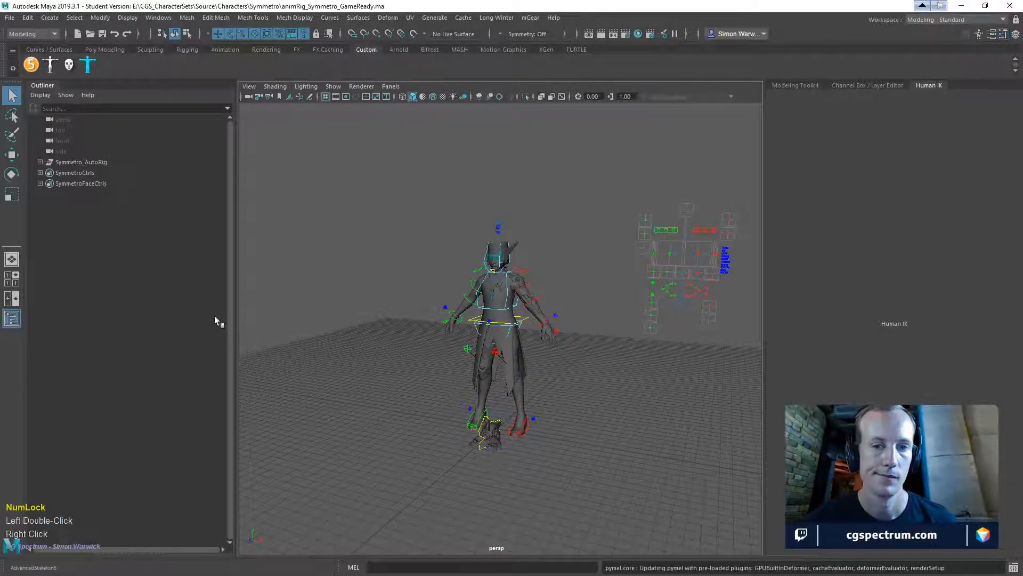
- Expand Symmetro_AutoRig and examine its Symmetro_Unity_Output_Meshes group and the Root joint hierarchy in Symmetro_Unity_Output_Skeleton
scroll(91, 455, down, 3)
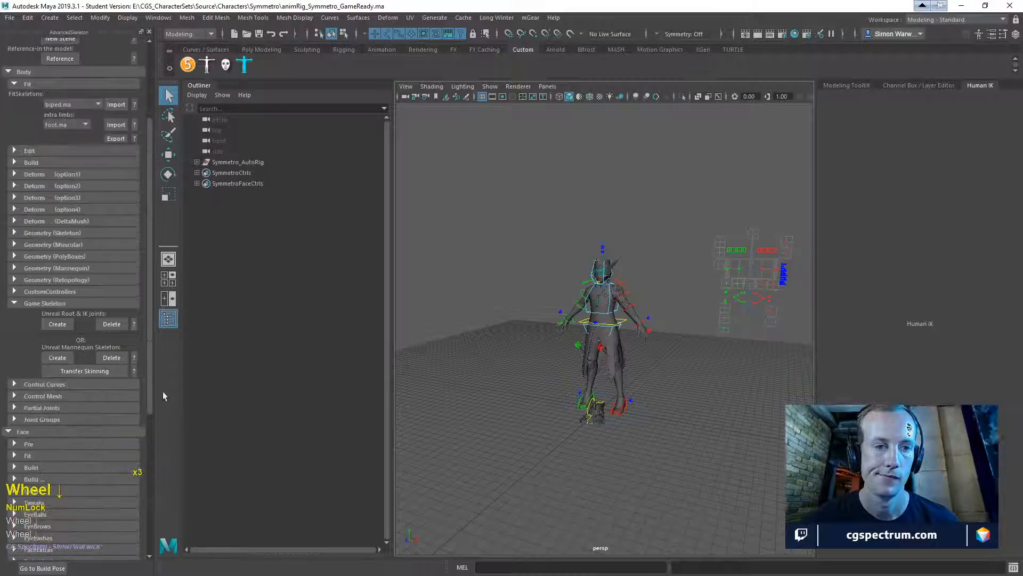
scroll(196, 163, down, 3)
click(197, 162)
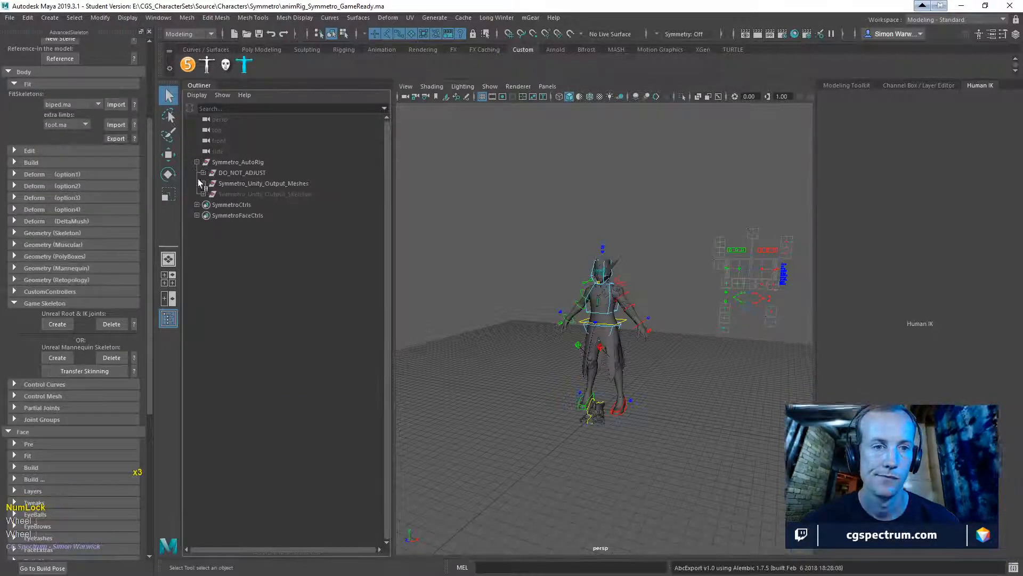
scroll(213, 192, down, 3)
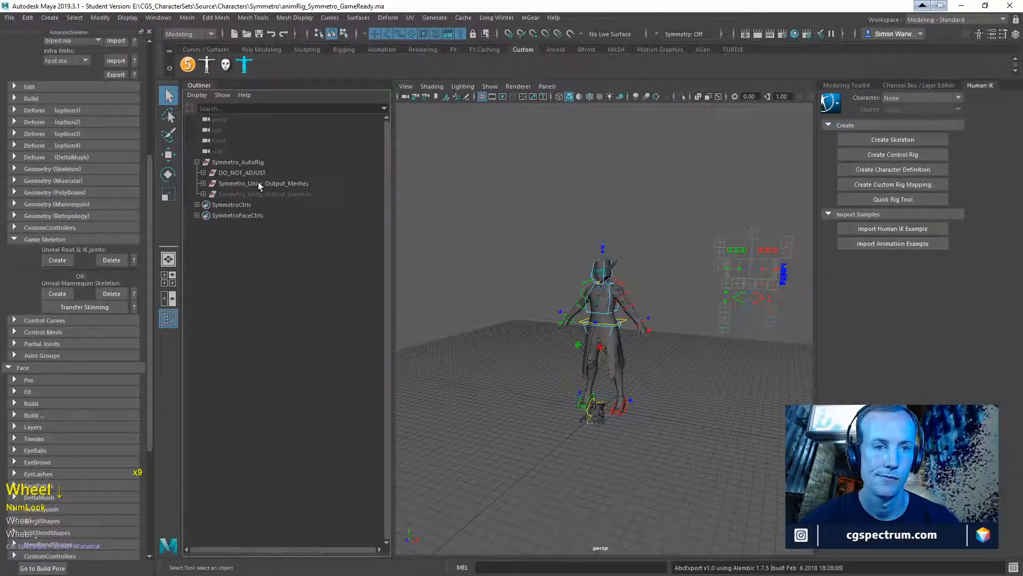
click(203, 184)
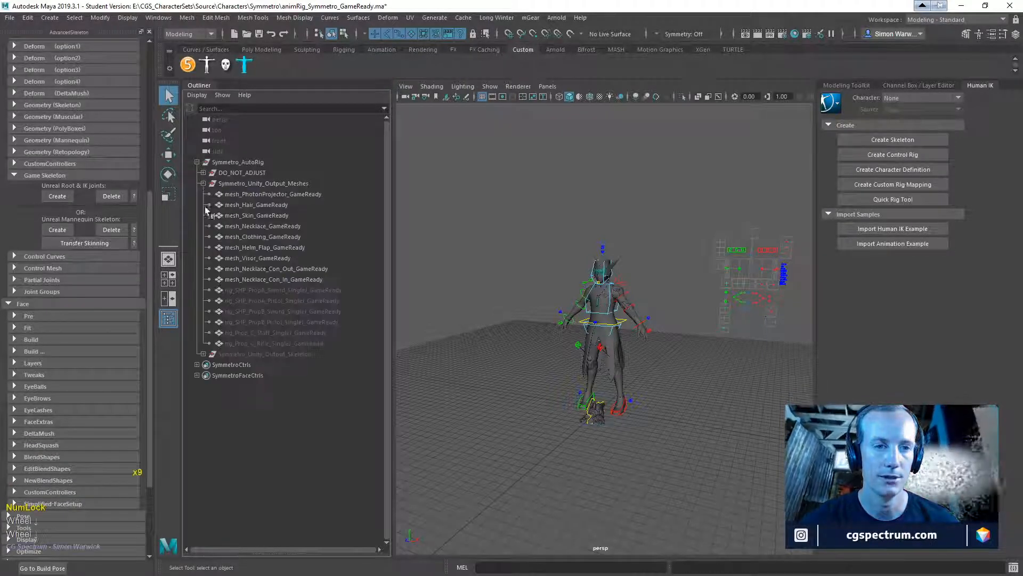
click(204, 354)
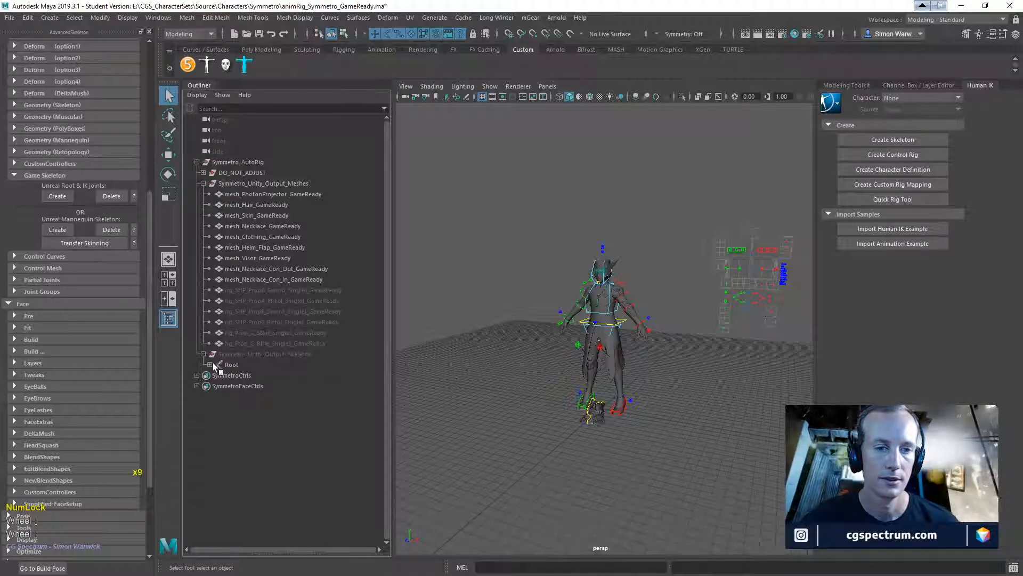
click(210, 365)
scroll(304, 376, down, 1)
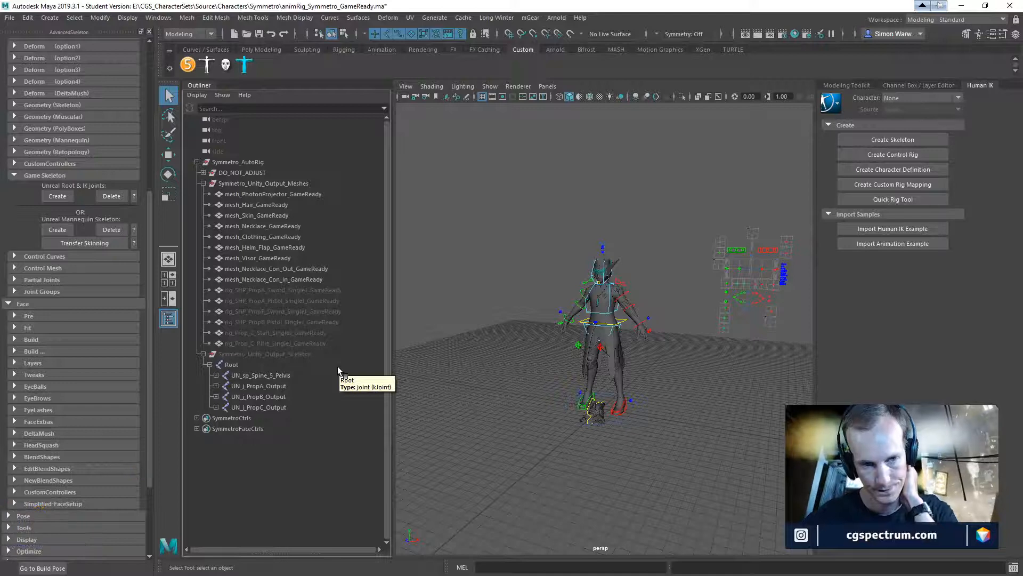
- Delete the hidden sword, pistol, staff and rifle prop meshes from the Symmetro_Unity_Output_Meshes group
click(239, 354)
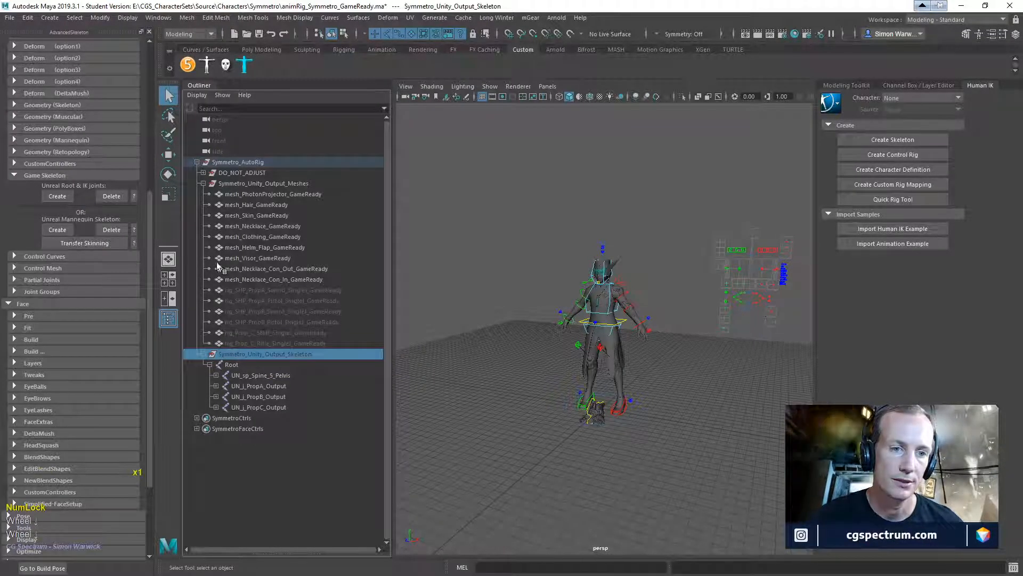
ctrl+click(248, 184)
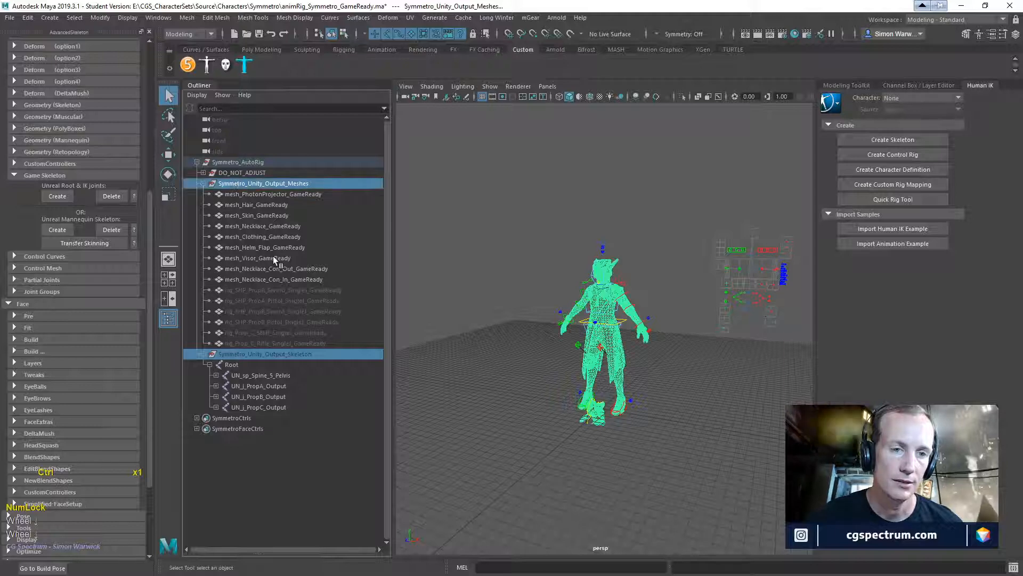
click(280, 290)
shift+click(289, 352)
click(286, 344)
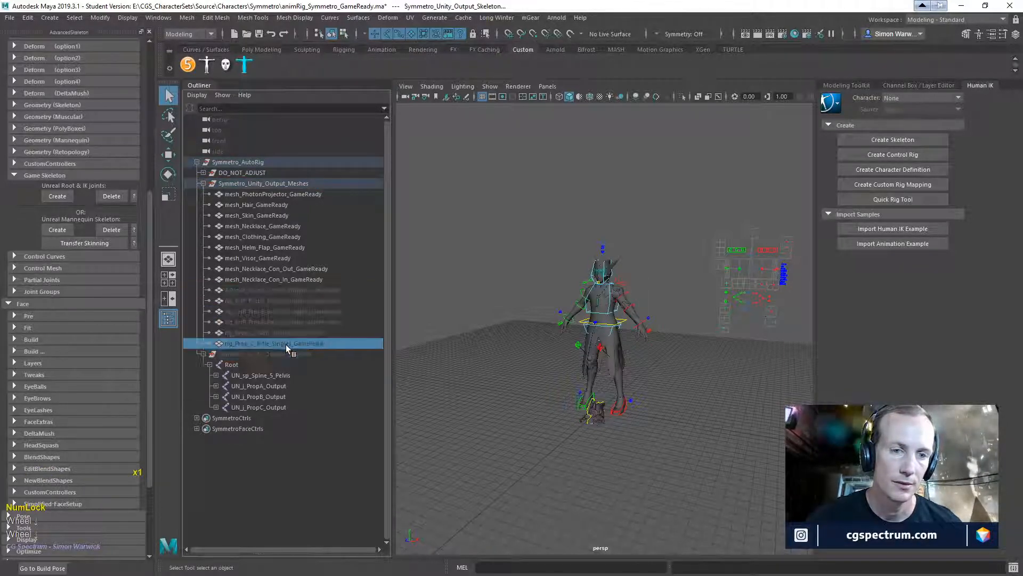
shift+click(279, 292)
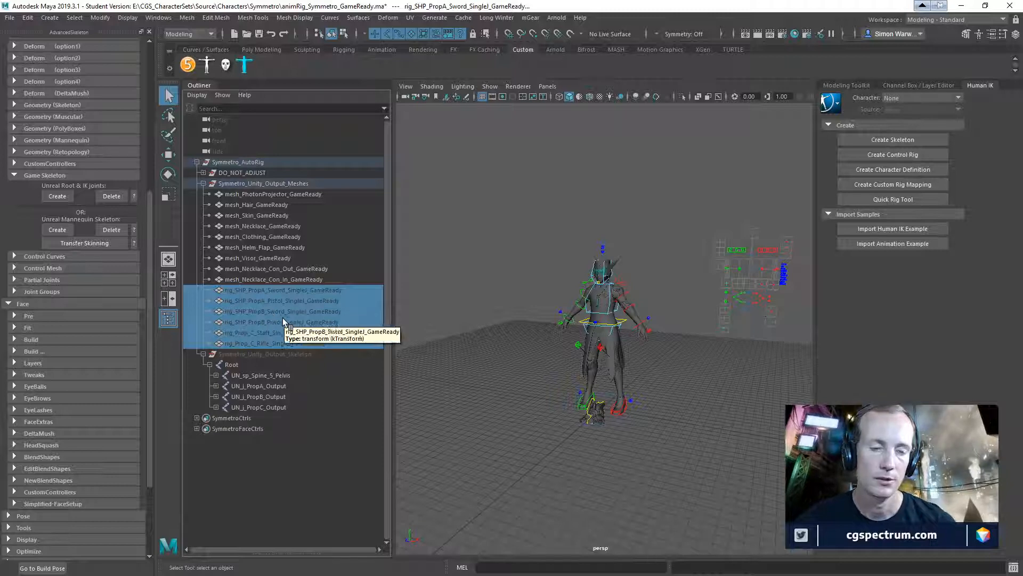
key(Delete)
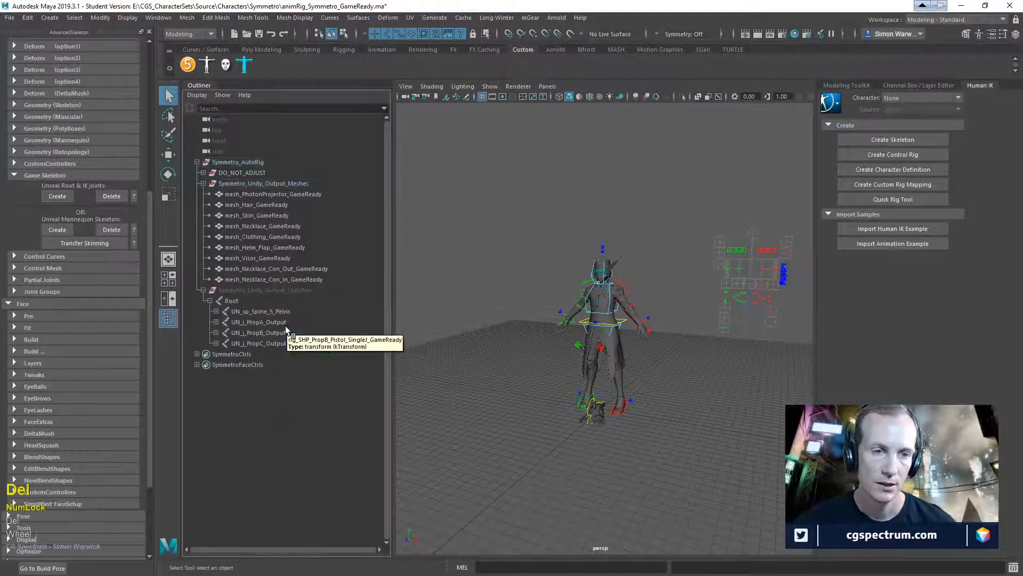
- Try the AdvancedSkeleton game-engine FBX export on the rig
scroll(109, 465, down, 5)
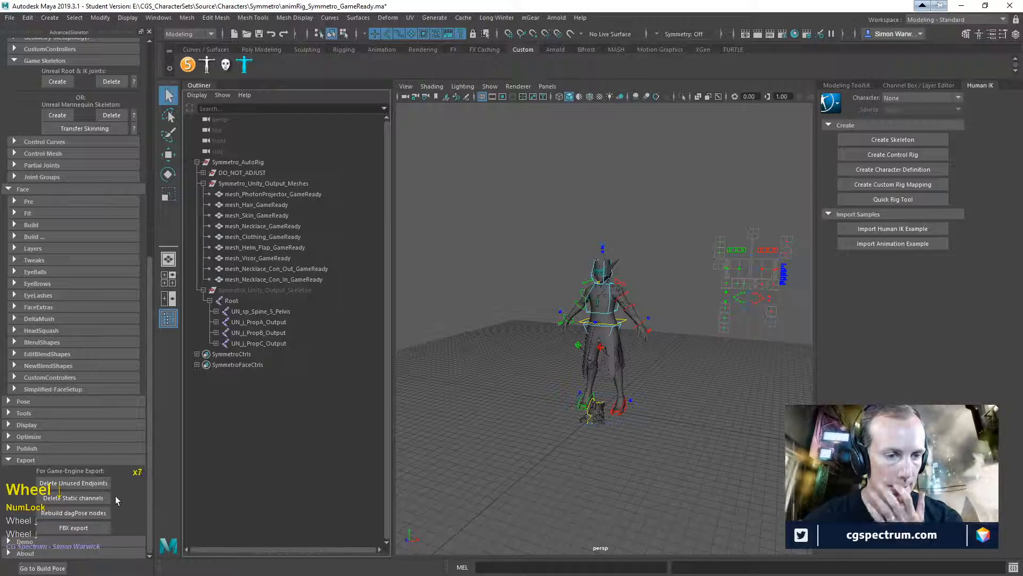
click(84, 528)
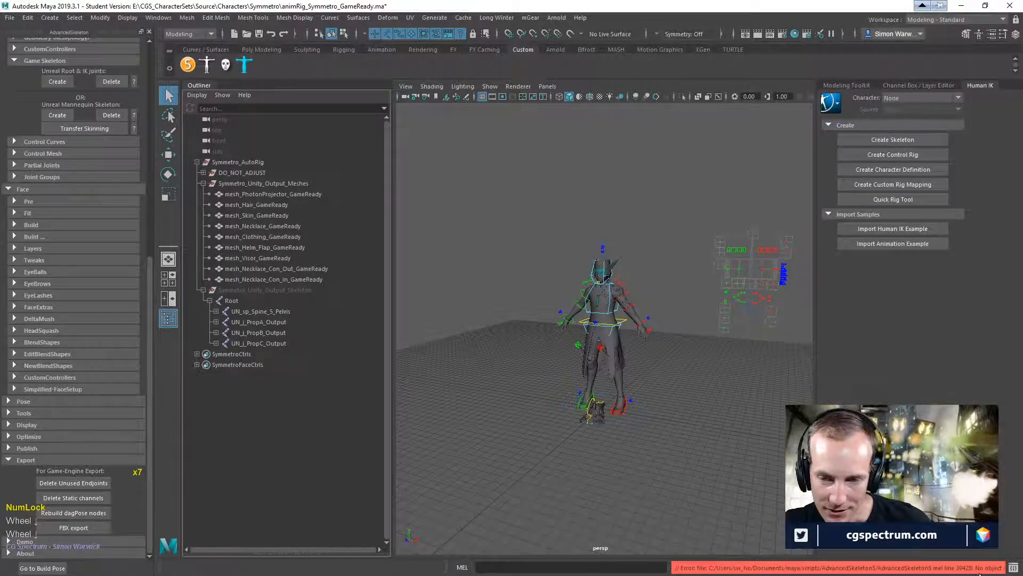
- Start an FBX export of only the Symmetro_Unity_Output_Skeleton and Symmetro_Unity_Output_Meshes groups, with Animation turned off
click(228, 292)
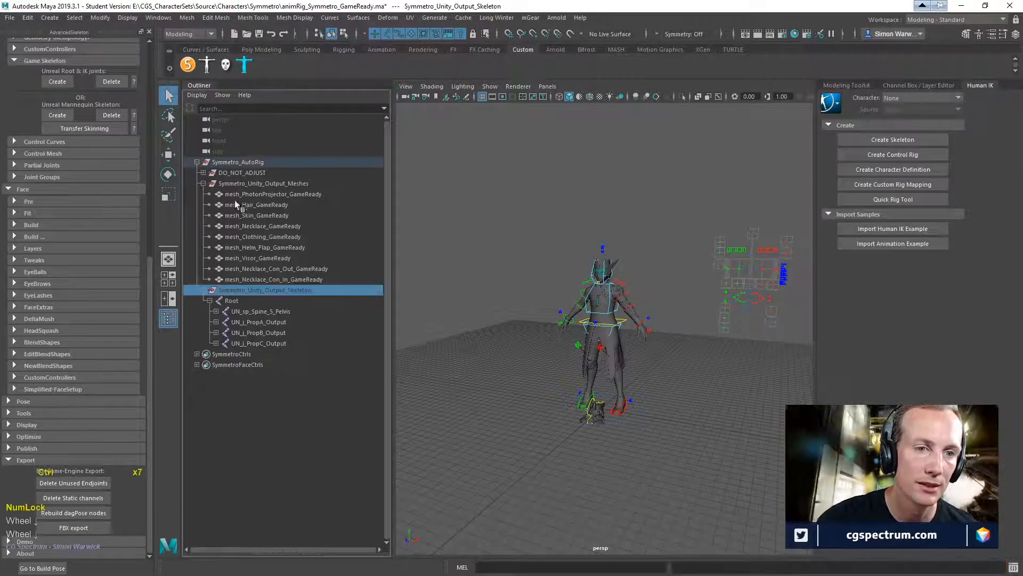
ctrl+click(231, 184)
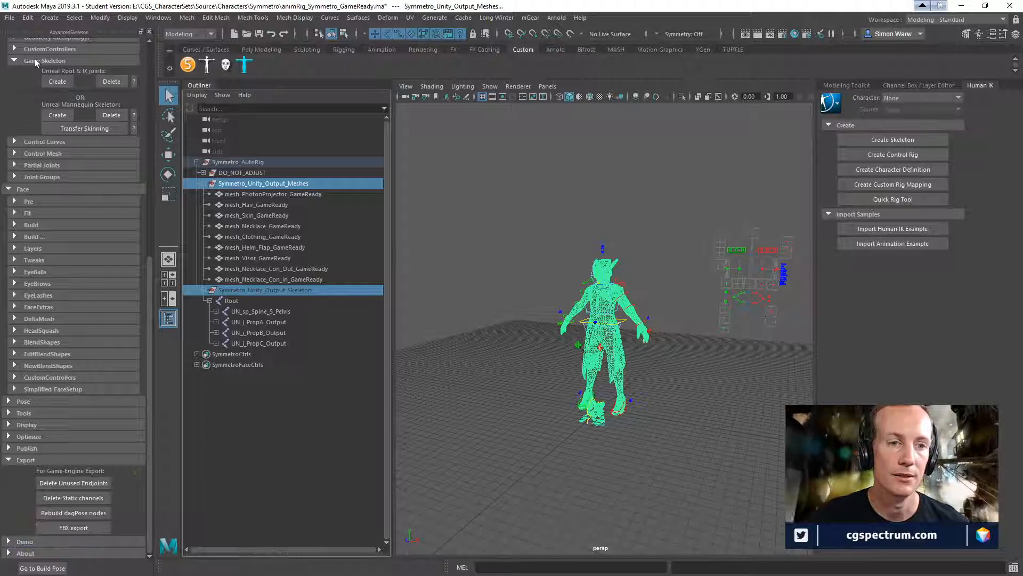
click(12, 18)
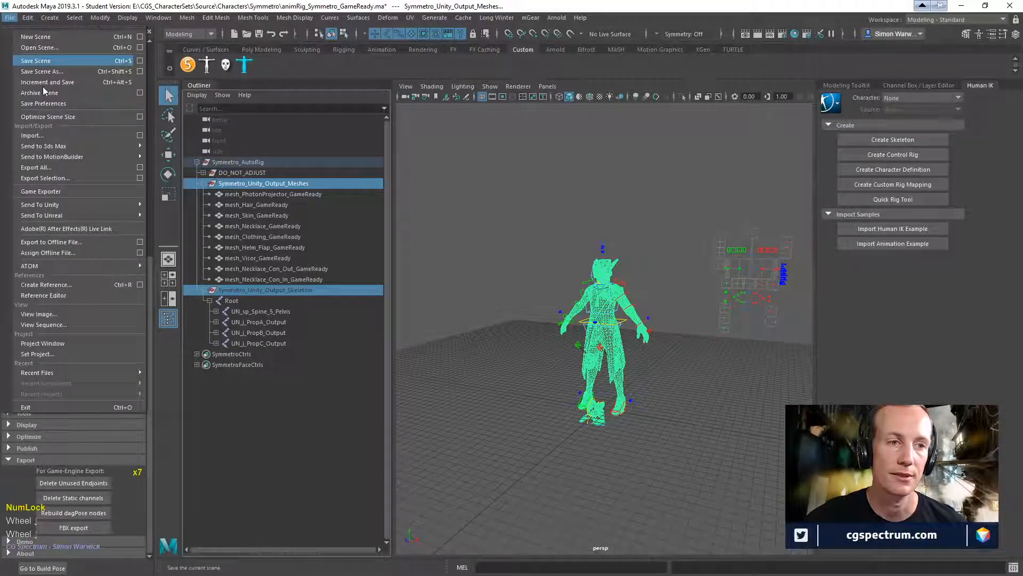
click(62, 182)
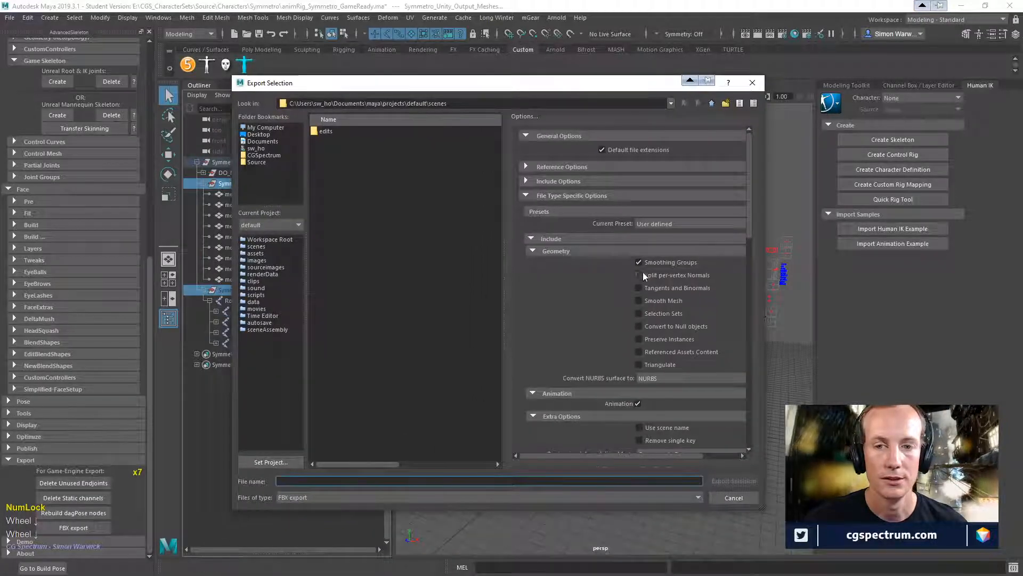
scroll(645, 333, down, 2)
scroll(645, 333, down, 1)
click(639, 339)
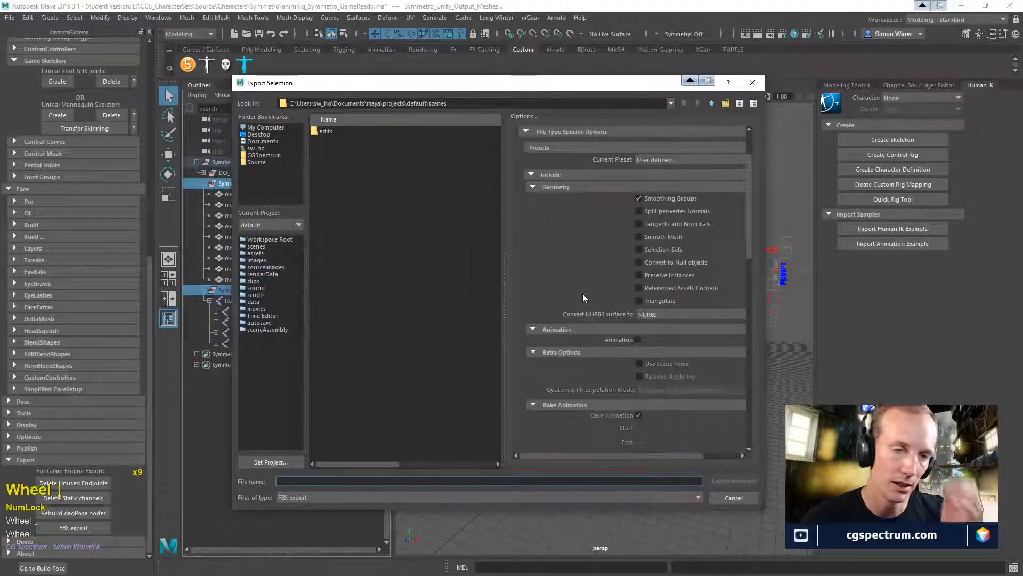
- Set the export location to the Source\Characters\Symmetro folder of CGS_CharacterSets
drag(564, 90, 550, 107)
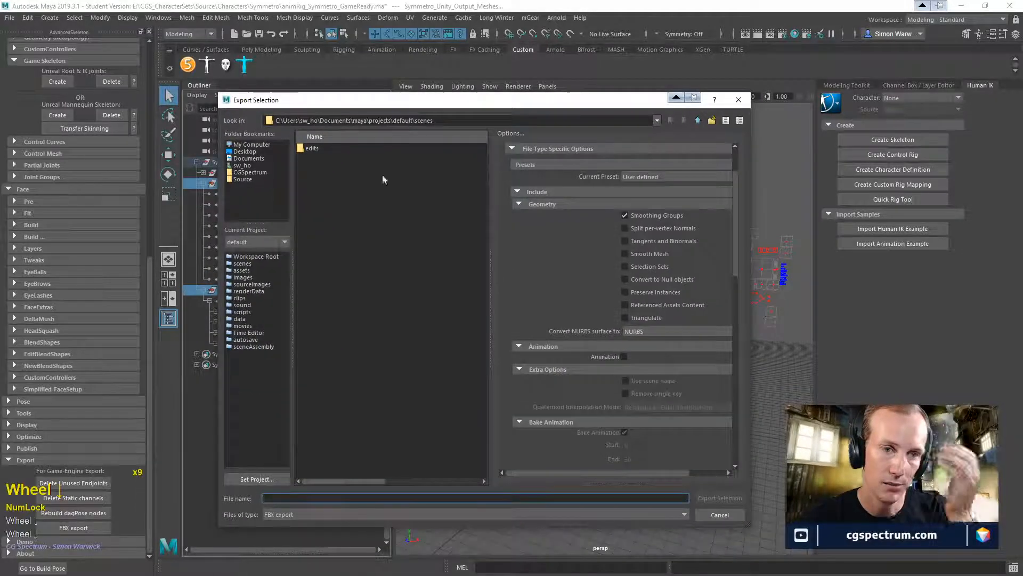
click(242, 179)
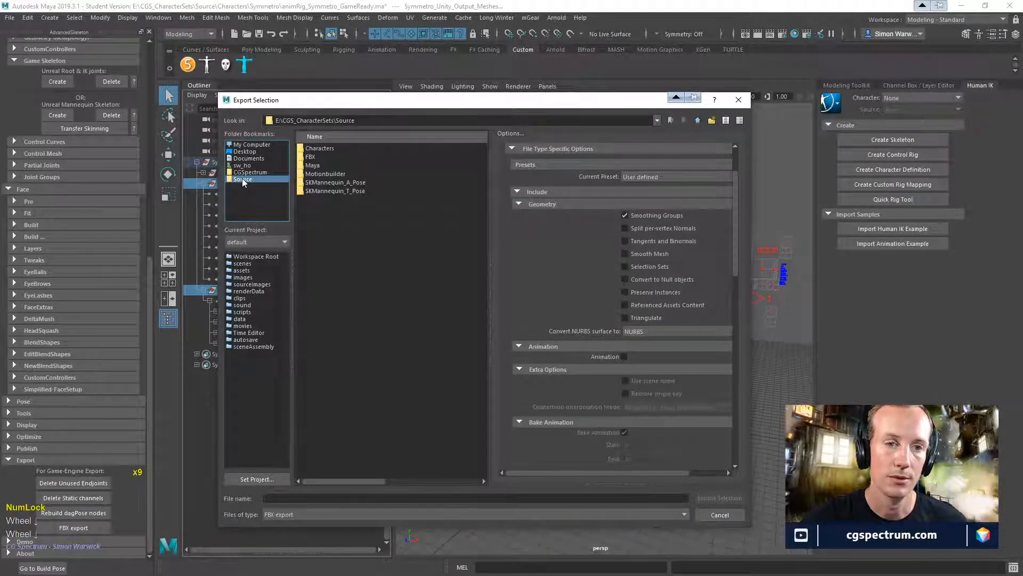
double_click(331, 149)
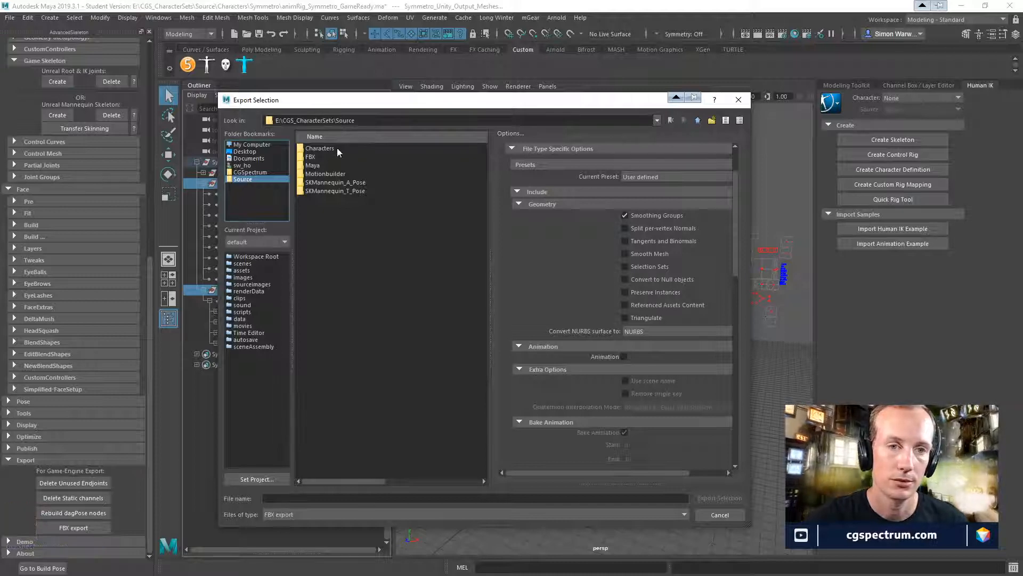
double_click(326, 157)
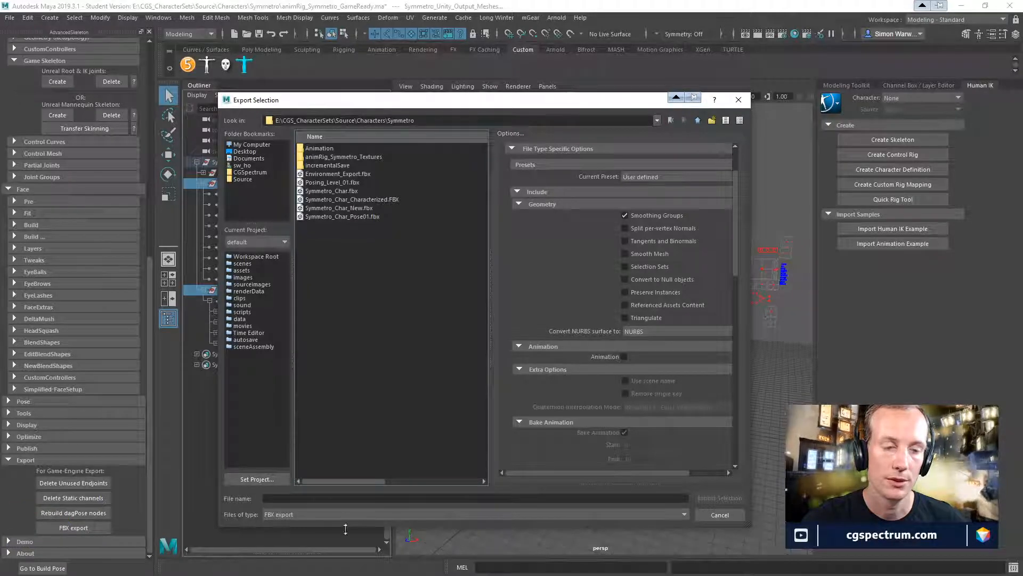
- Switch to Perforce P4V, look through the Symmetro files in the workspace, and return to Maya's Export Selection dialog
key(alt+Tab)
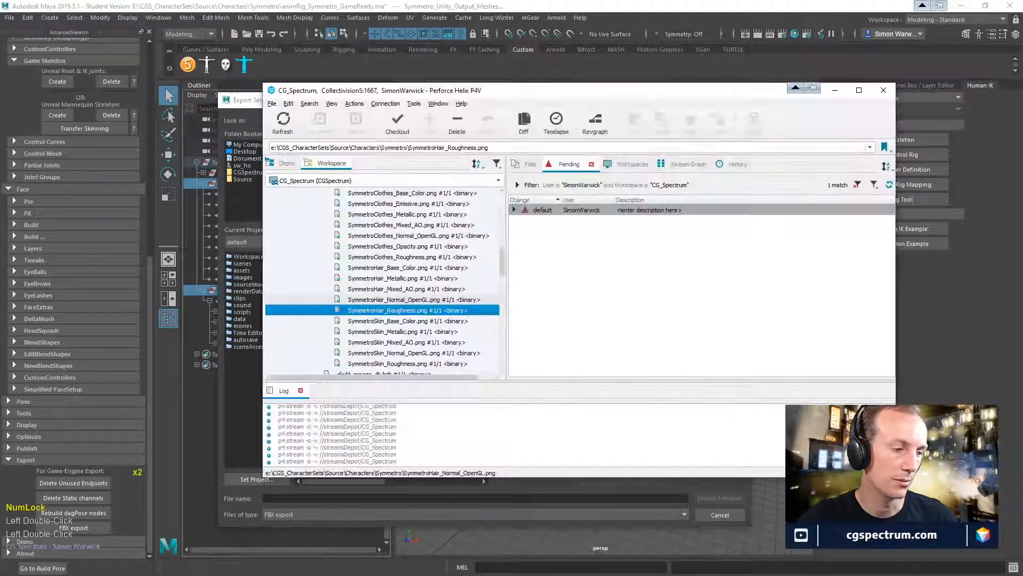
scroll(413, 337, up, 1)
scroll(413, 337, up, 7)
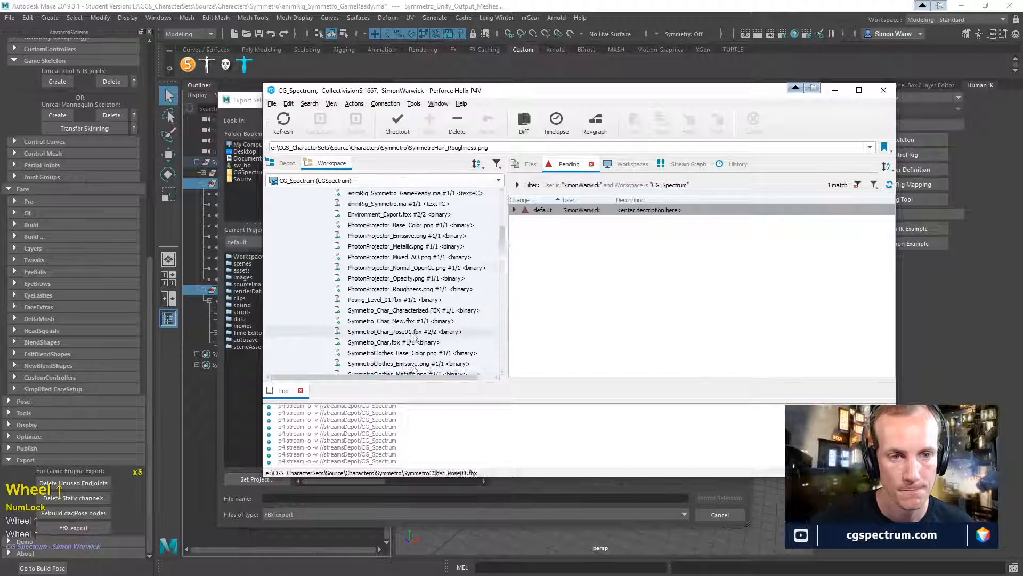
scroll(411, 335, down, 1)
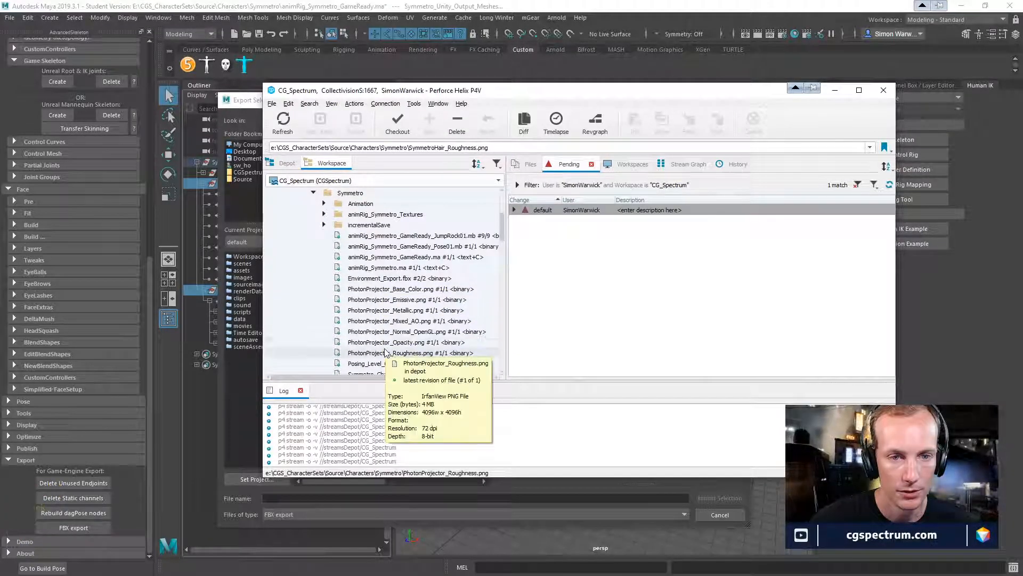
scroll(386, 352, down, 1)
scroll(386, 351, down, 3)
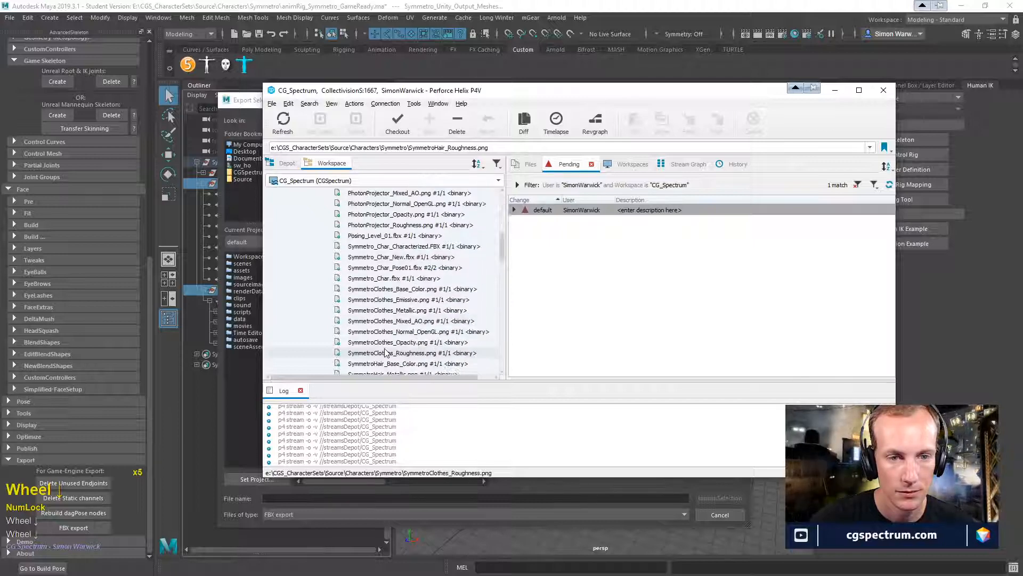
key(alt+Tab)
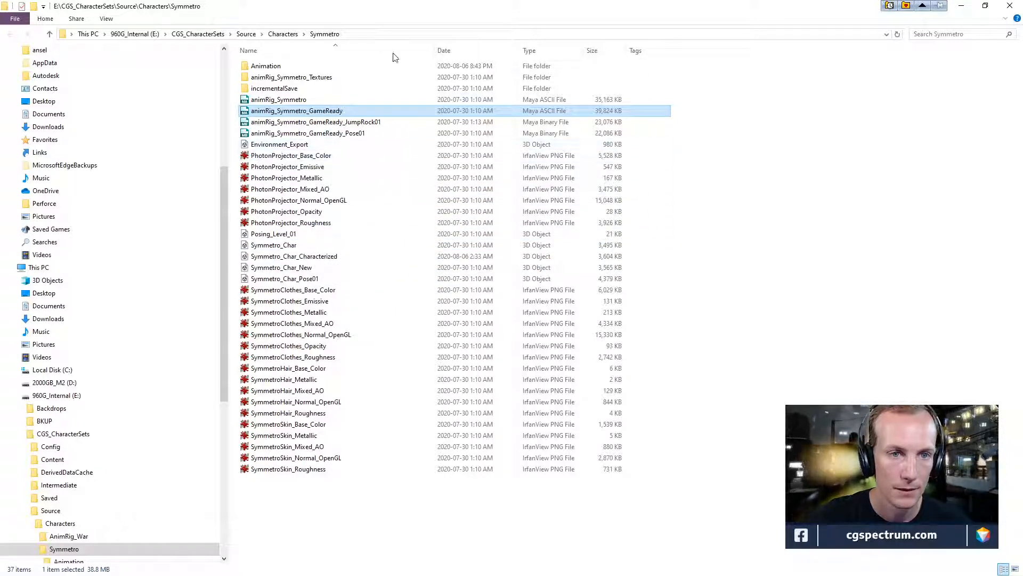
drag(524, 6, 0, 267)
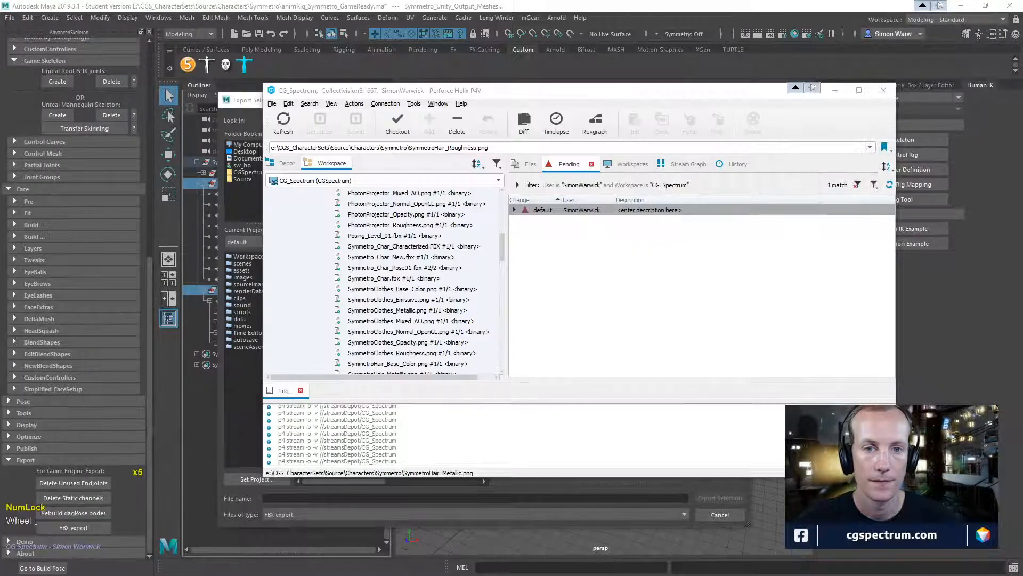
drag(346, 90, 385, 175)
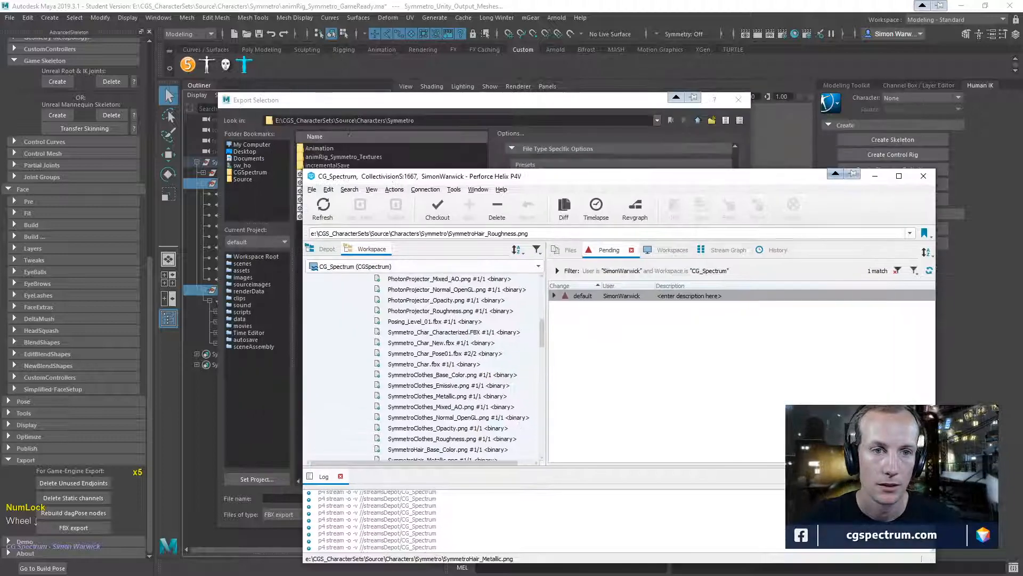
click(391, 147)
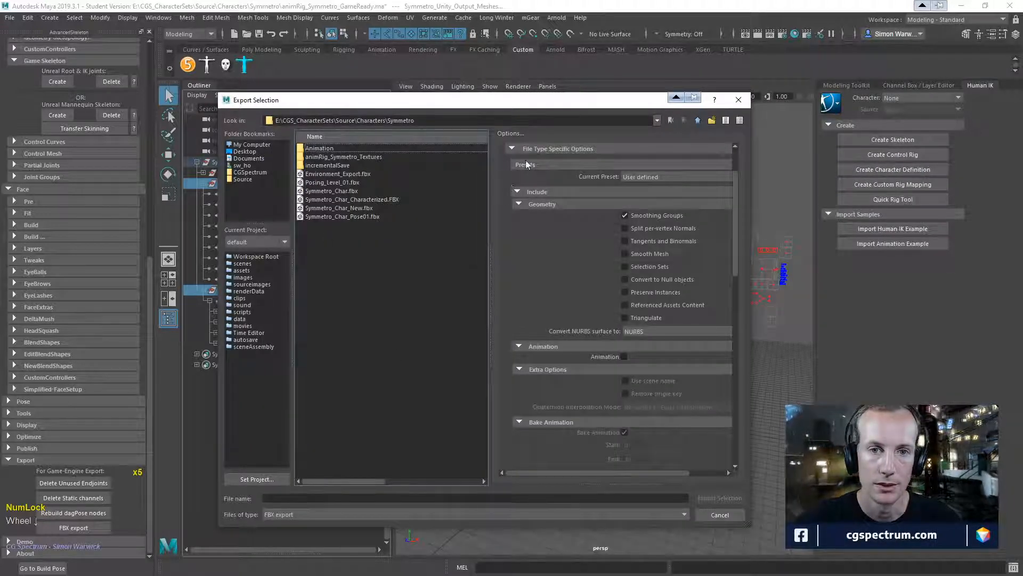
- Enter a file name beginning with Symmetro_Ch for the FBX export
click(287, 498)
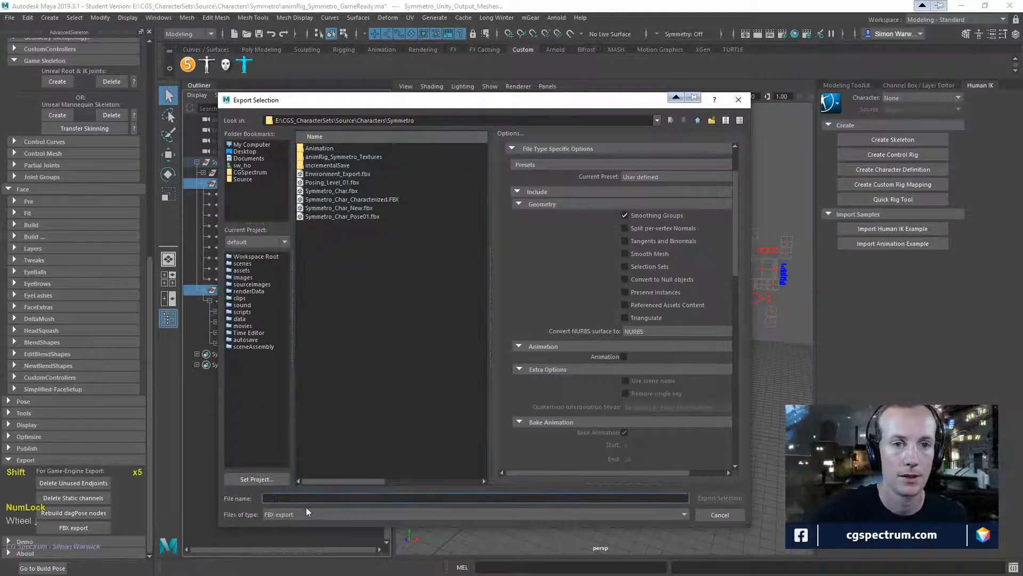
text(Sy)
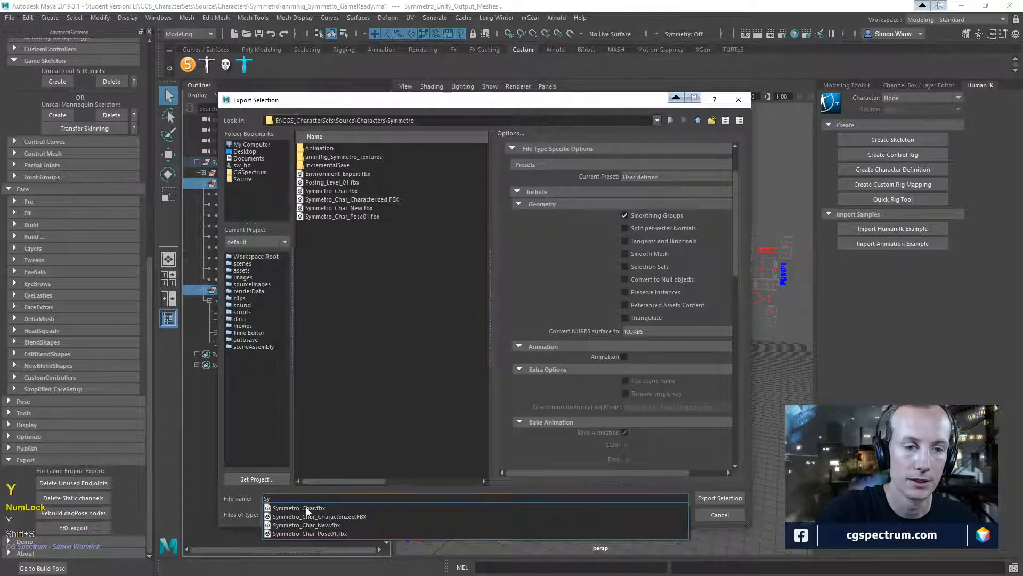
text(m)
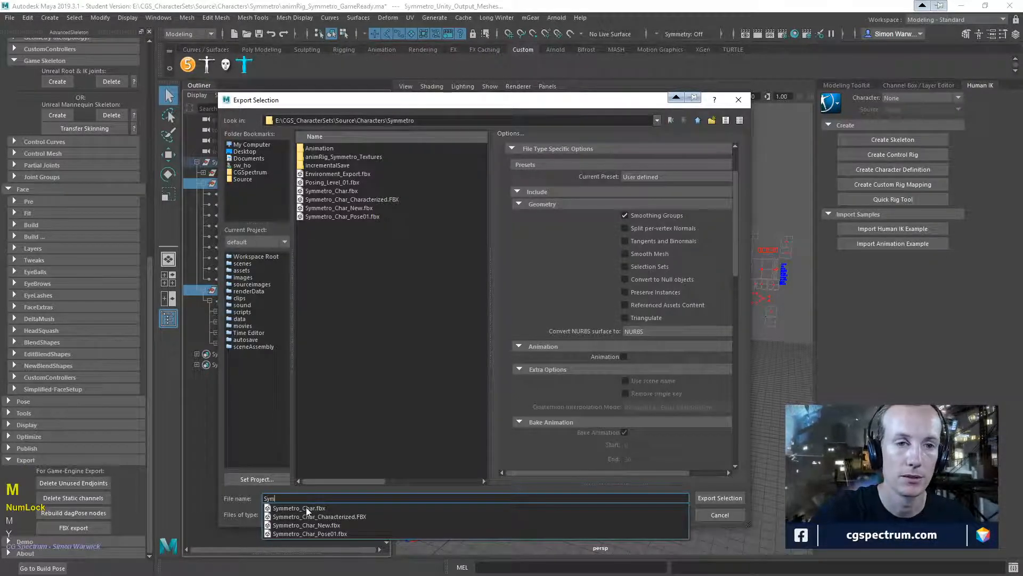
text(metro_Ch)
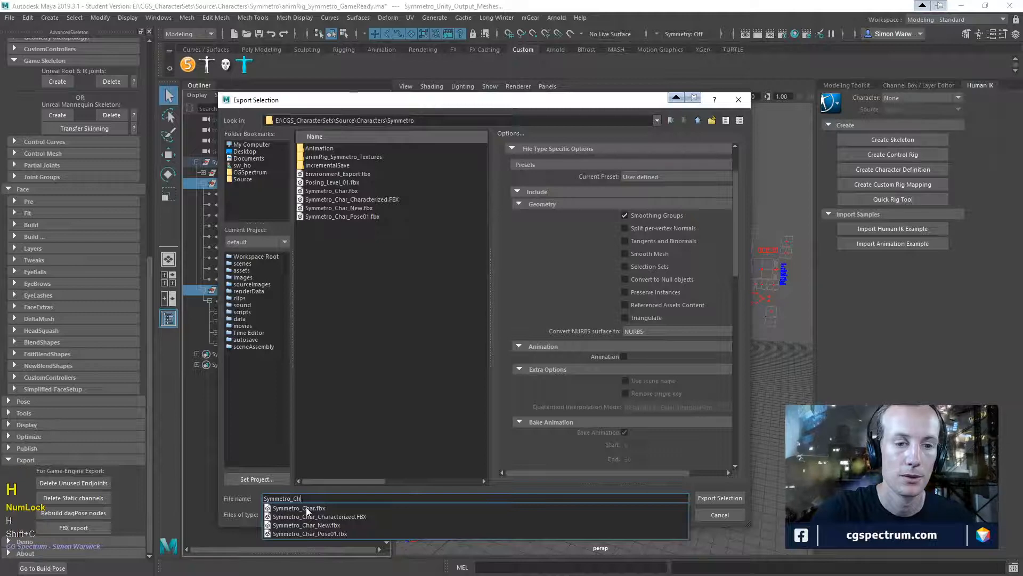
- Export the selected meshes and skeleton as an FBX named Symmetro_Char_Export and dismiss the export warnings
text(ar_Export)
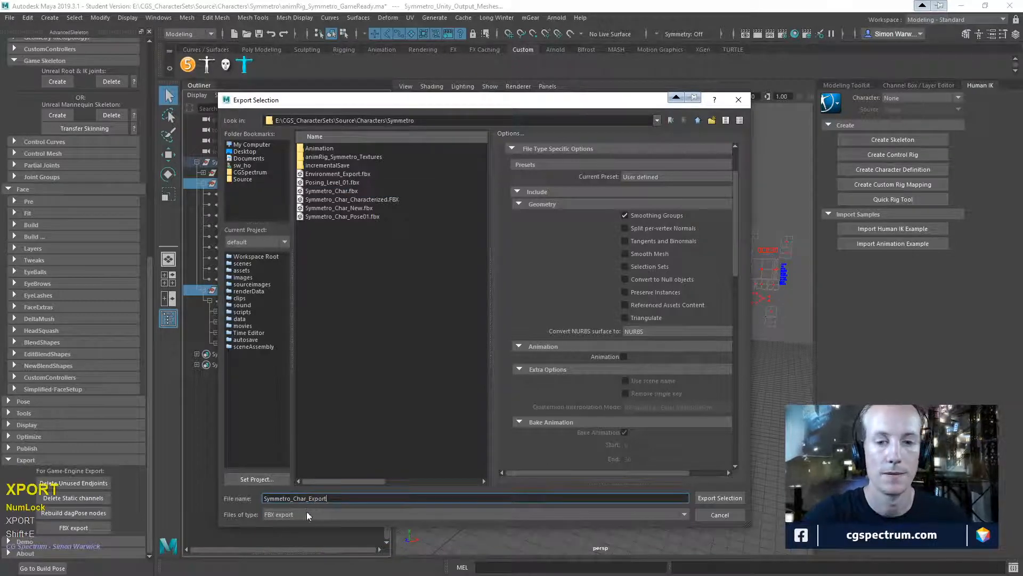
click(736, 500)
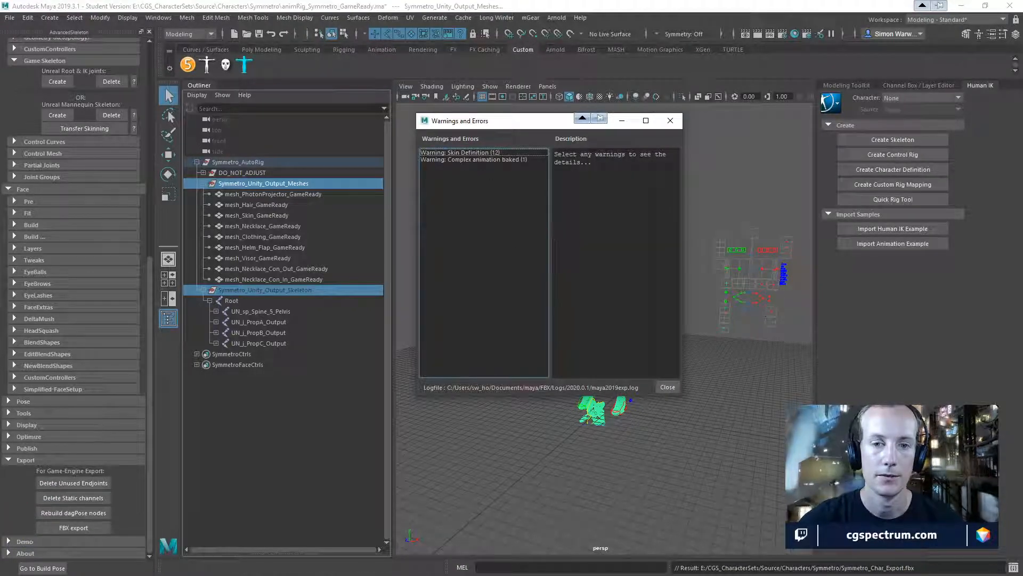
key(Num_Lock)
click(666, 388)
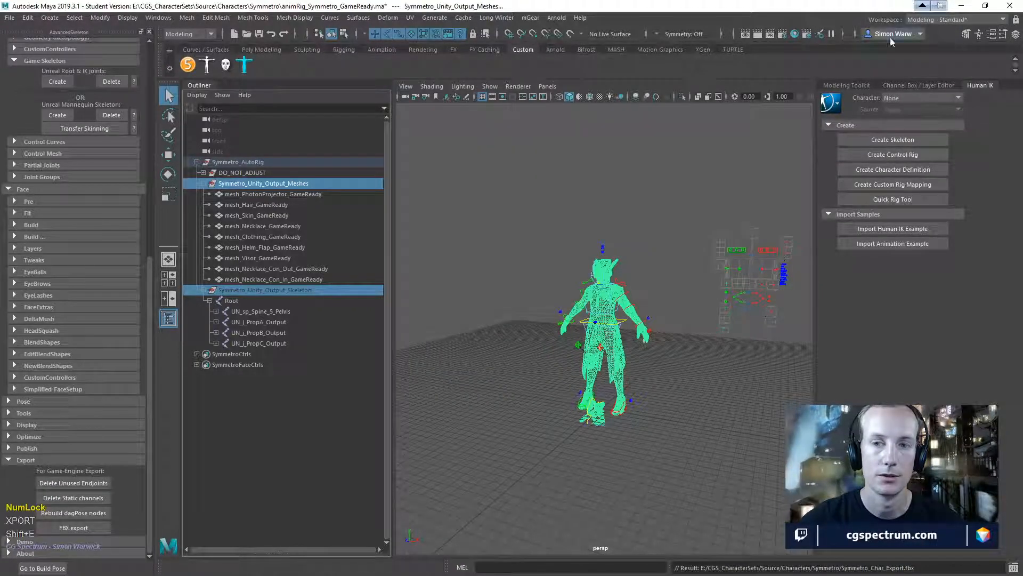
- Switch to Unreal Editor and reimport the base mesh of SKM_Symmetro_Char from its existing source file
click(962, 7)
click(554, 104)
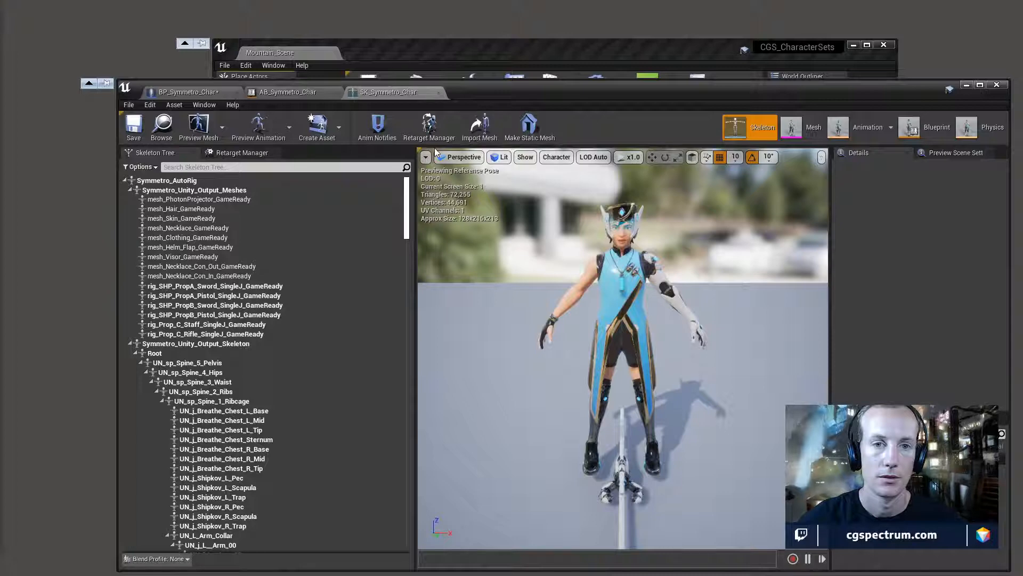
key(shift+e)
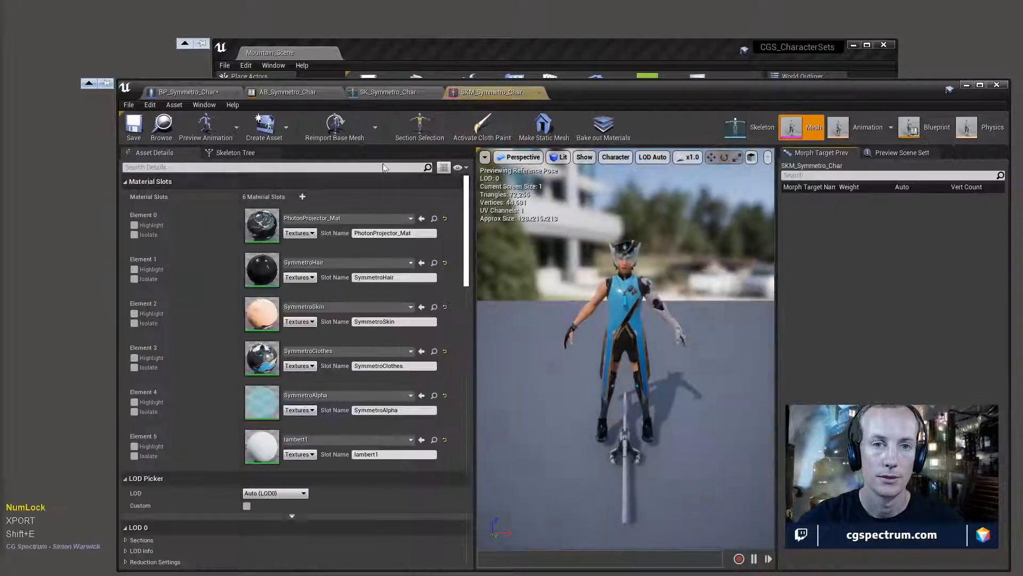
click(330, 137)
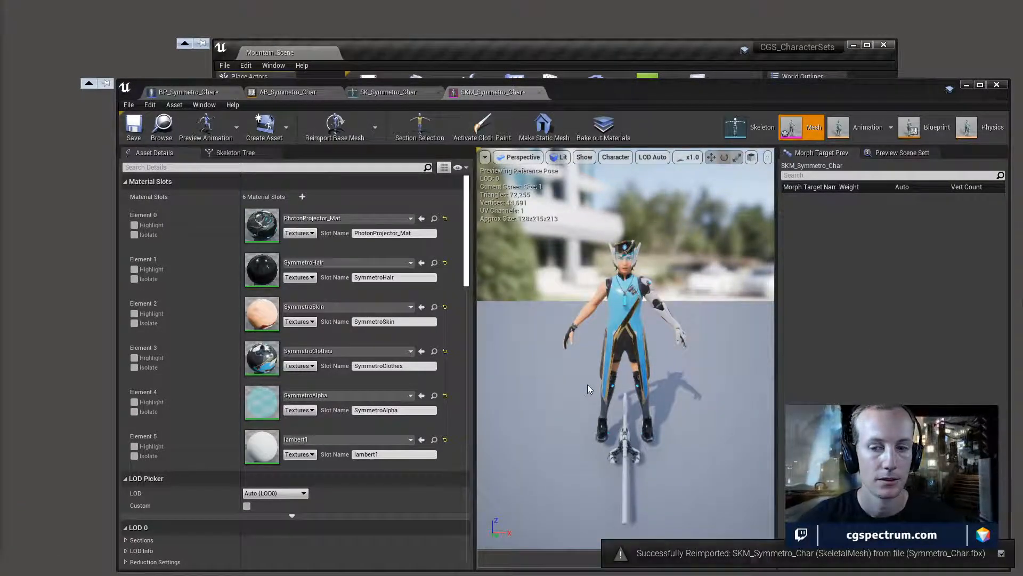
- Examine the Symmetro skeleton tree and the character preview for leftover prop meshes
click(762, 129)
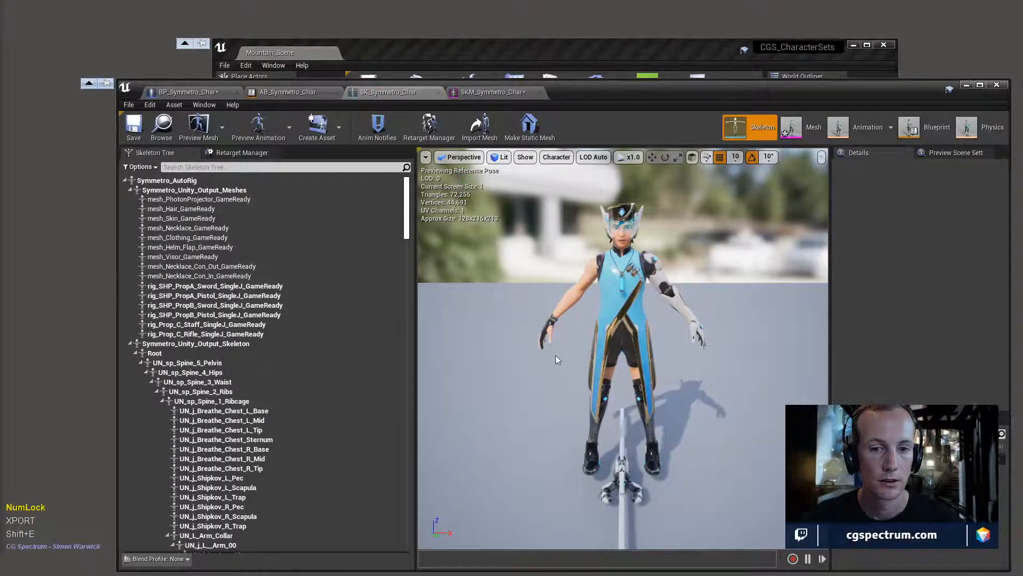
scroll(284, 303, down, 2)
scroll(284, 303, up, 2)
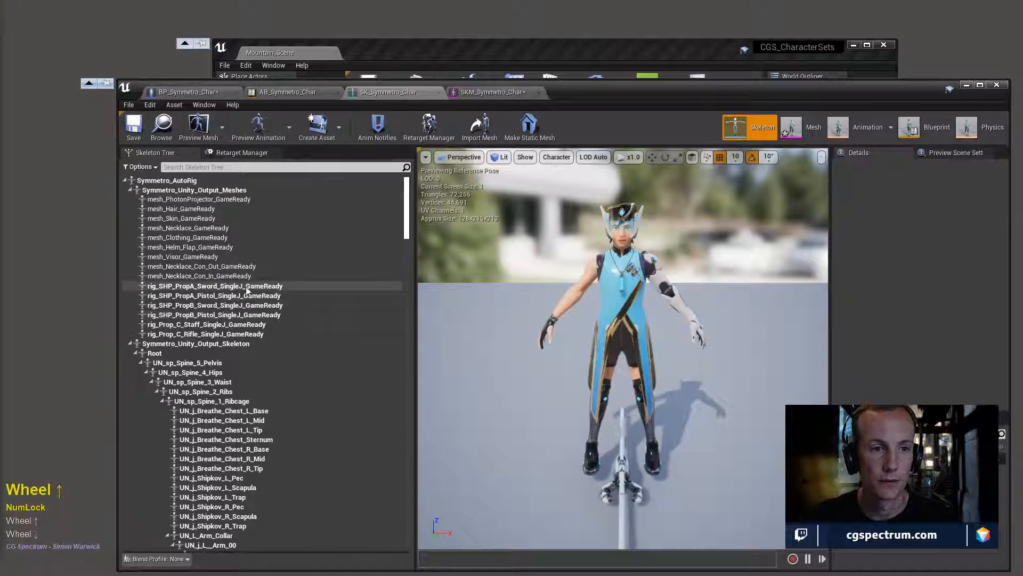
right_drag(532, 323, 507, 343)
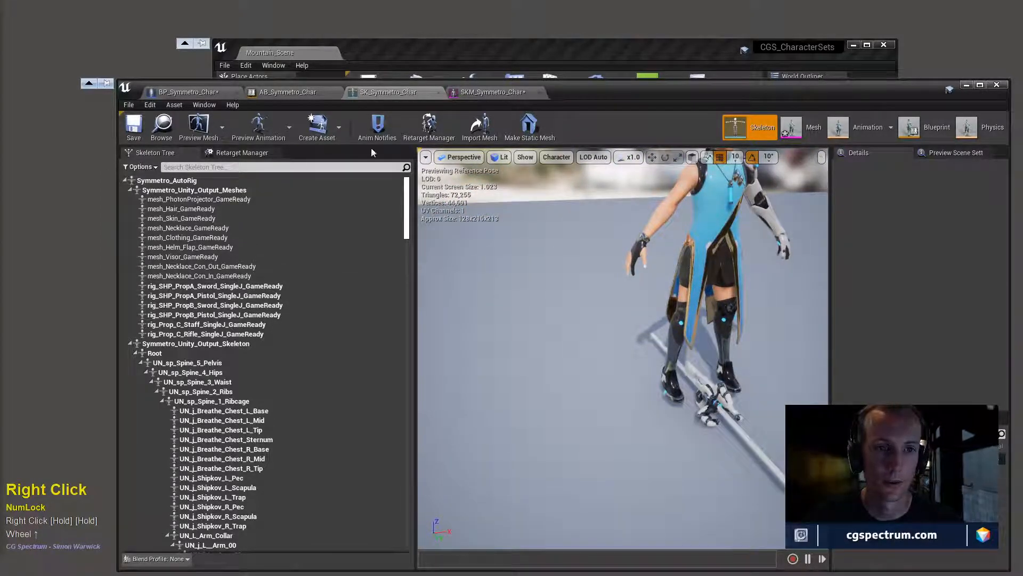
- Point the import source file of SKM_Symmetro_Char to Symmetro_Char_Export.fbx
click(802, 127)
scroll(333, 383, down, 3)
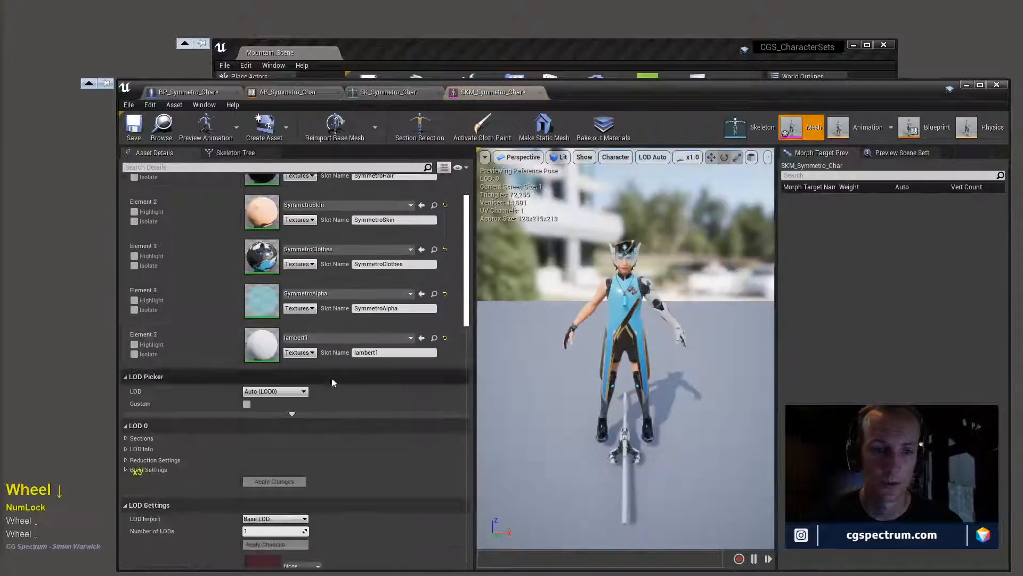
scroll(332, 383, down, 15)
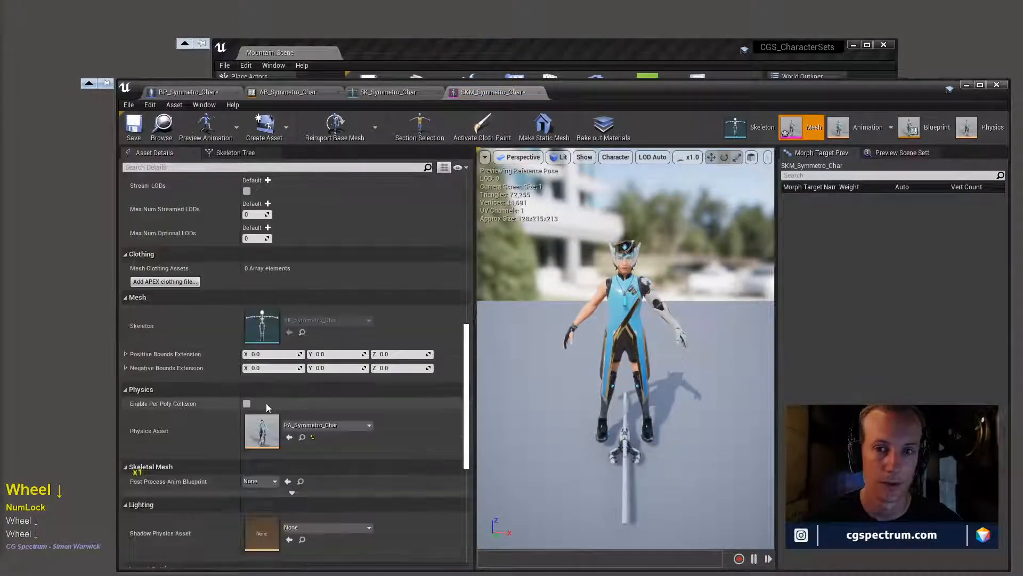
scroll(267, 408, down, 6)
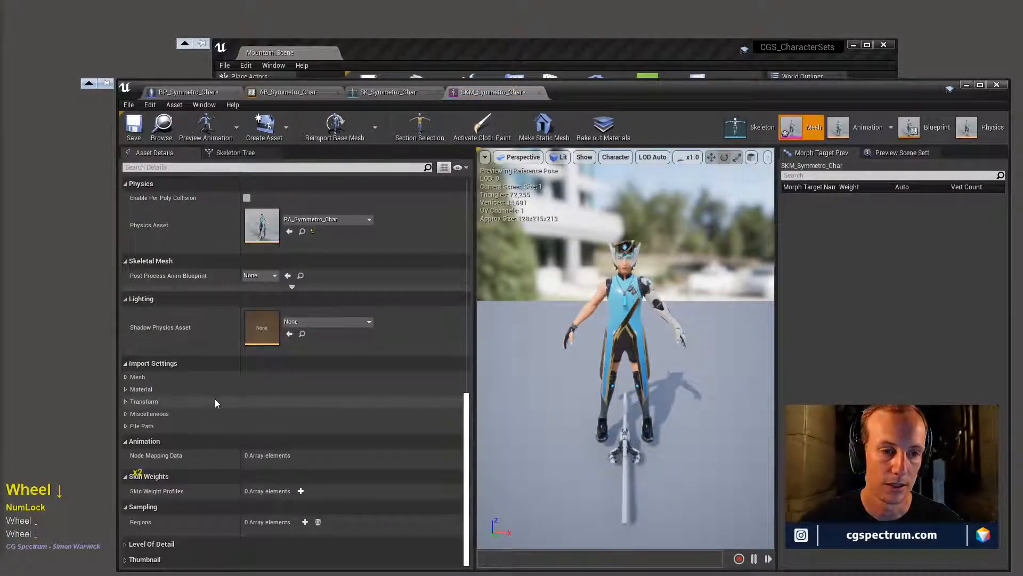
click(128, 426)
scroll(130, 427, down, 3)
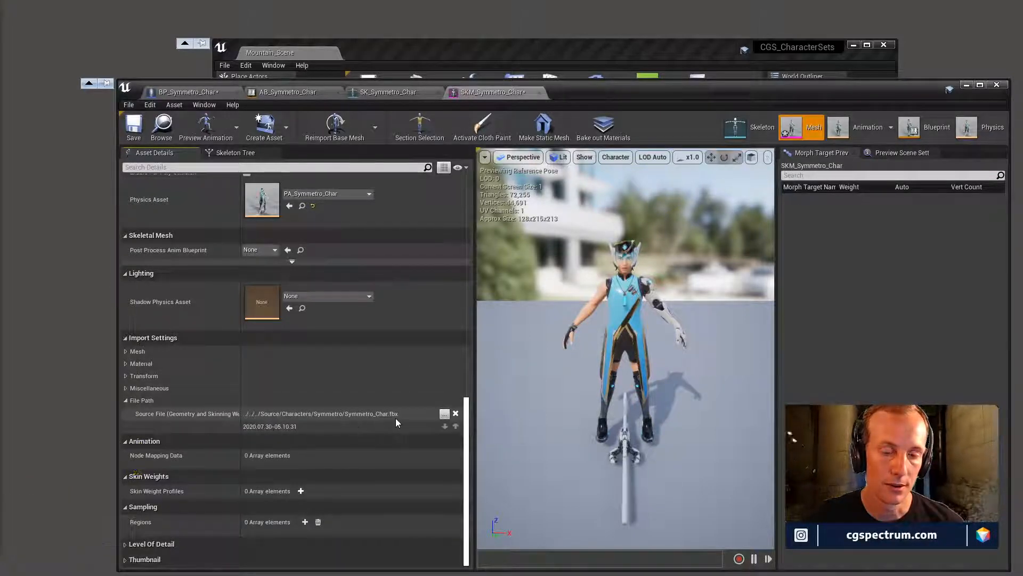
click(444, 415)
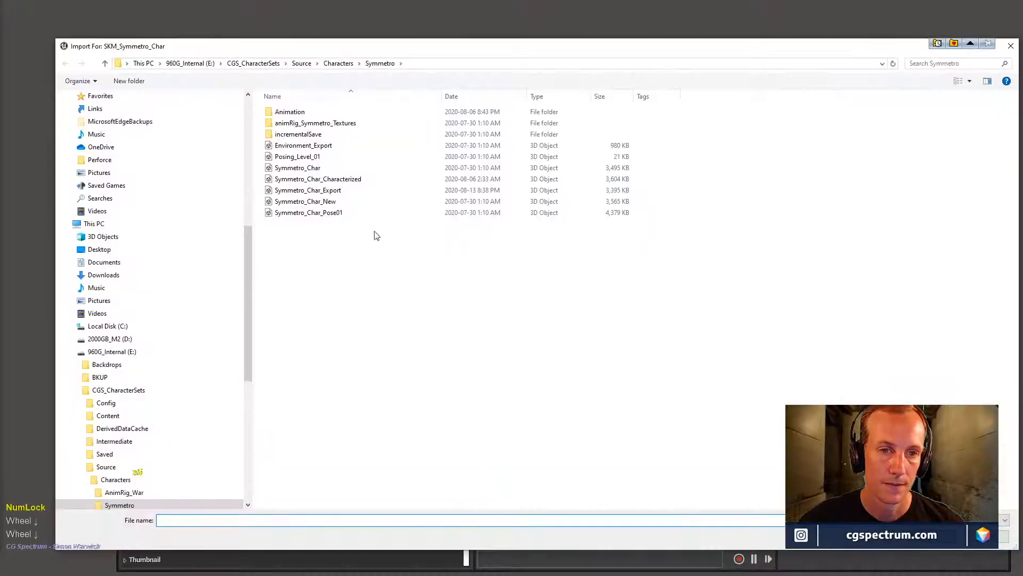
click(325, 191)
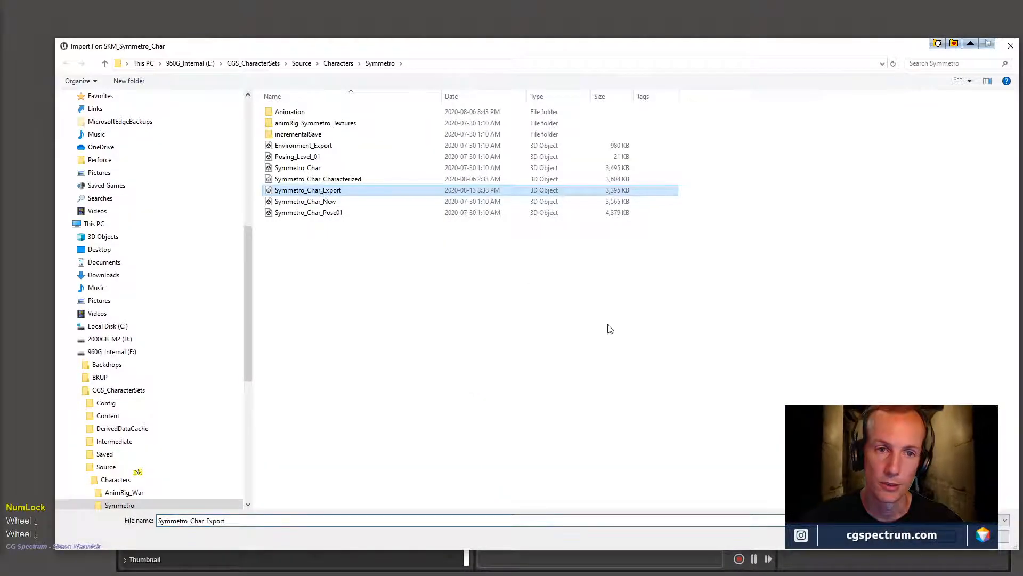
click(950, 538)
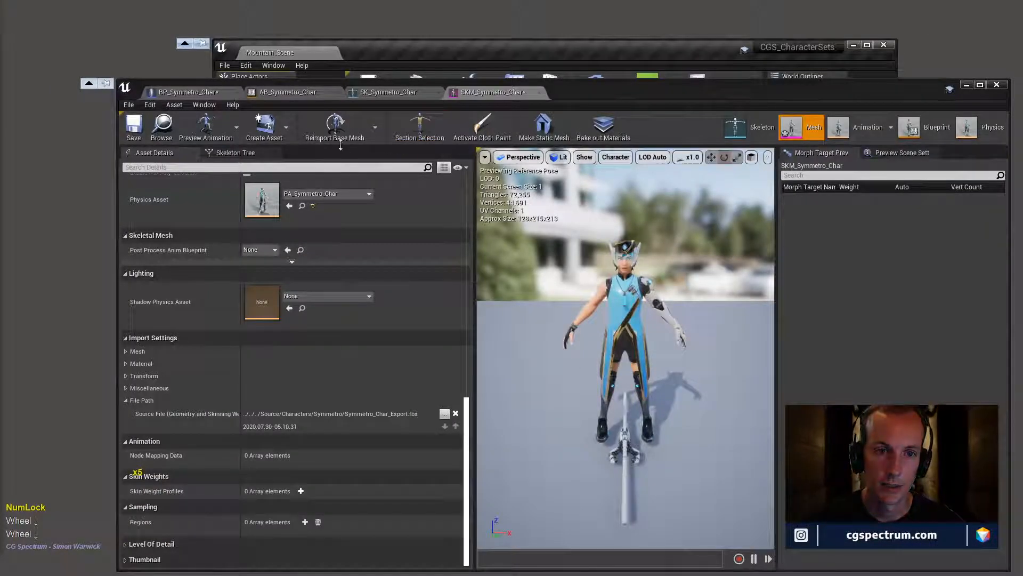
- Reimport the base mesh from the new source file and check the result in the skeleton view
click(335, 127)
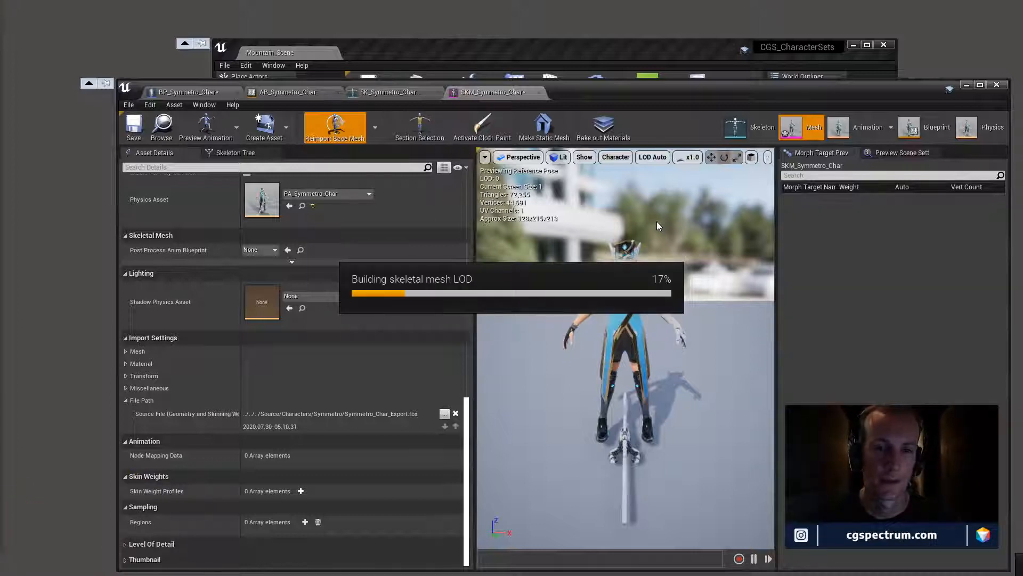
click(745, 128)
scroll(778, 192, down, 5)
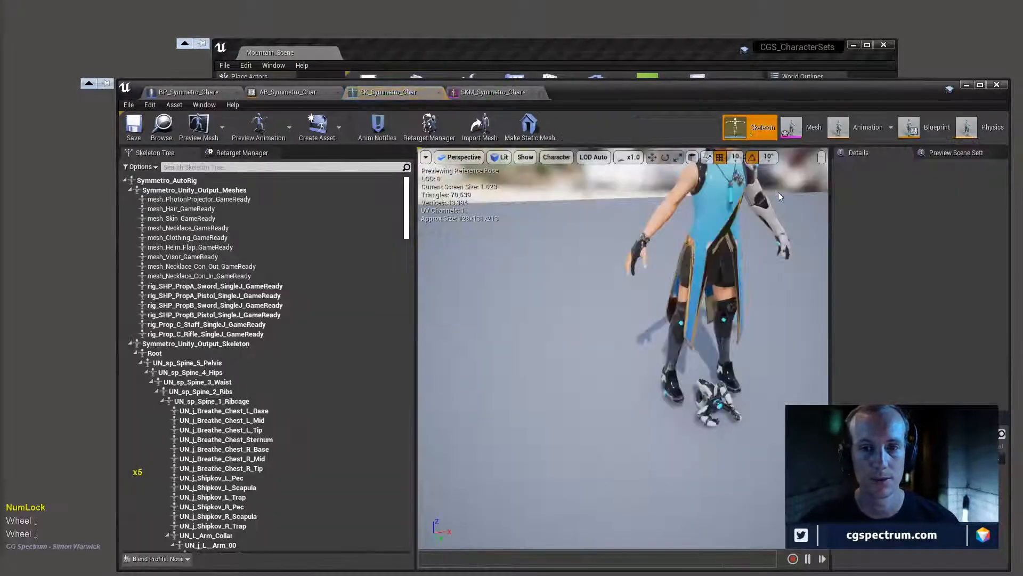
- Save the SK_Symmetro_Char skeleton and the SKM_Symmetro_Char mesh, and close the asset editor window
click(134, 128)
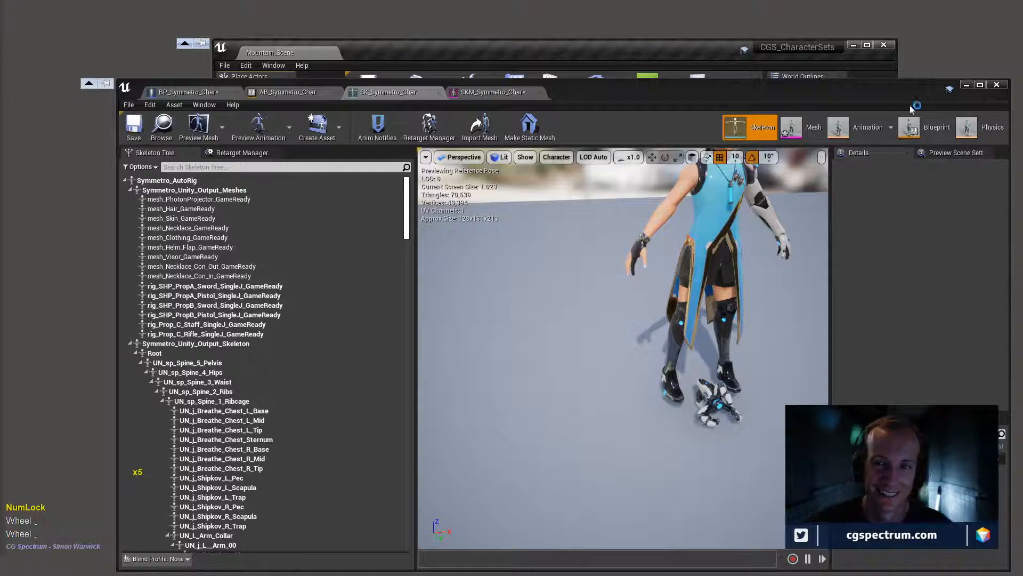
click(802, 127)
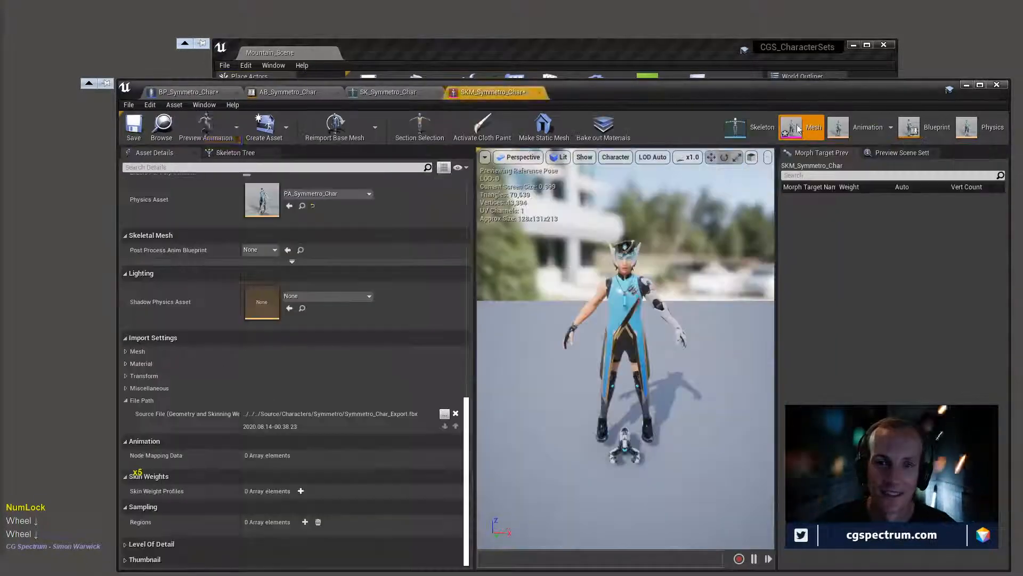
click(135, 128)
click(996, 84)
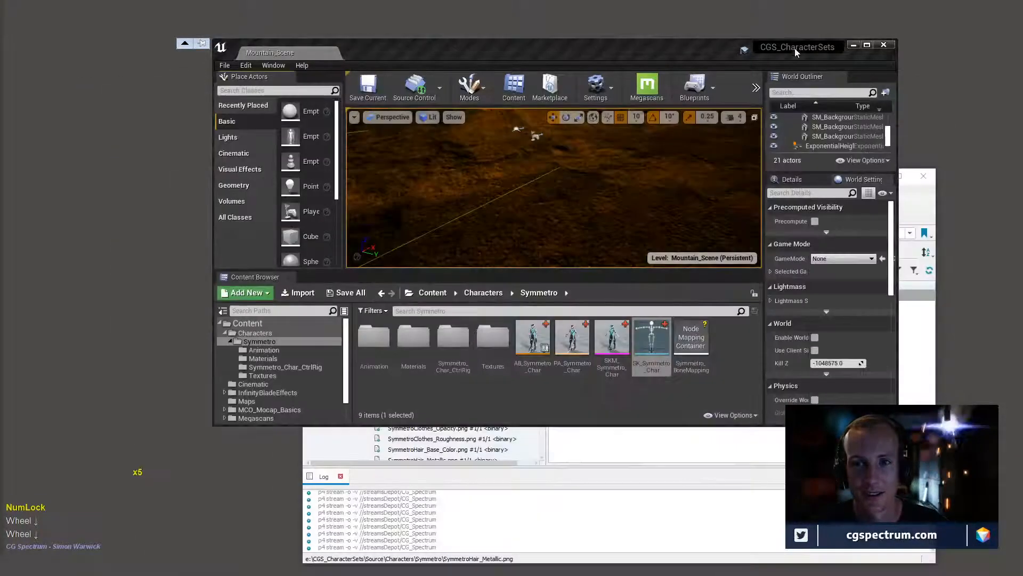
- Maximize the level editor and play-test Mountain_Scene by running the character in all directions, then end the play session
click(867, 45)
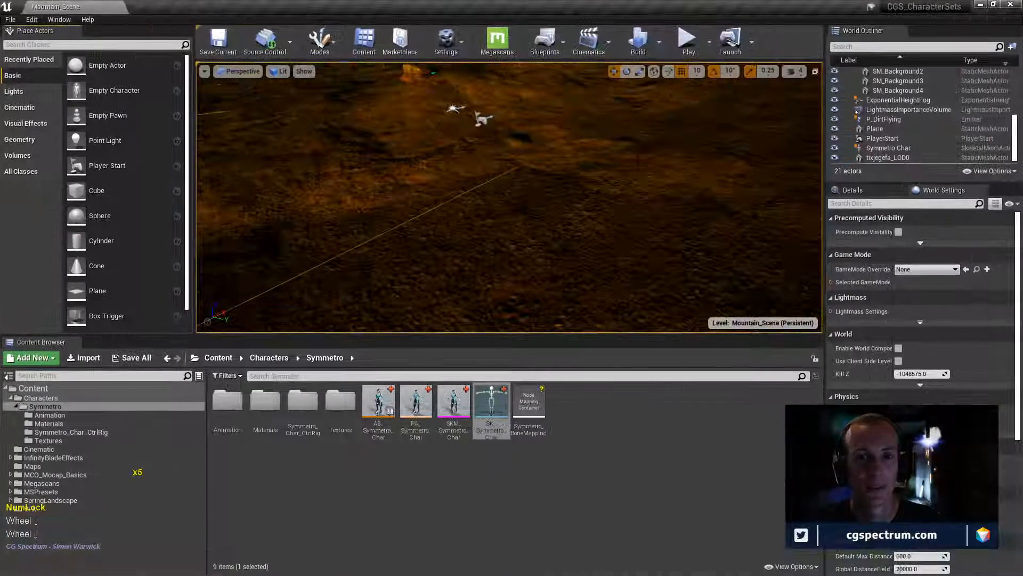
click(643, 188)
key(w)
key(a)
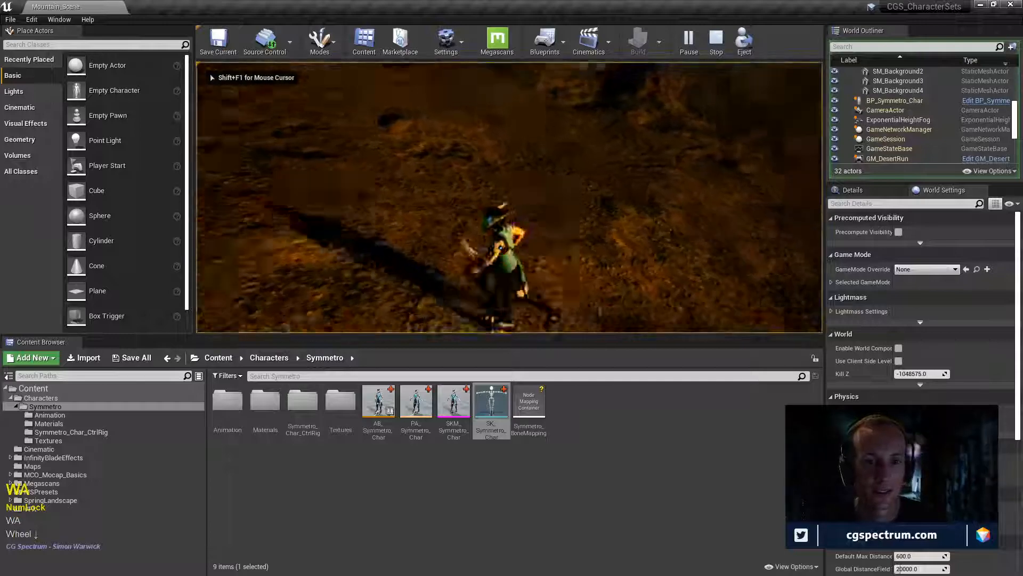
key(s)
key(d)
key(w)
key(a)
key(d)
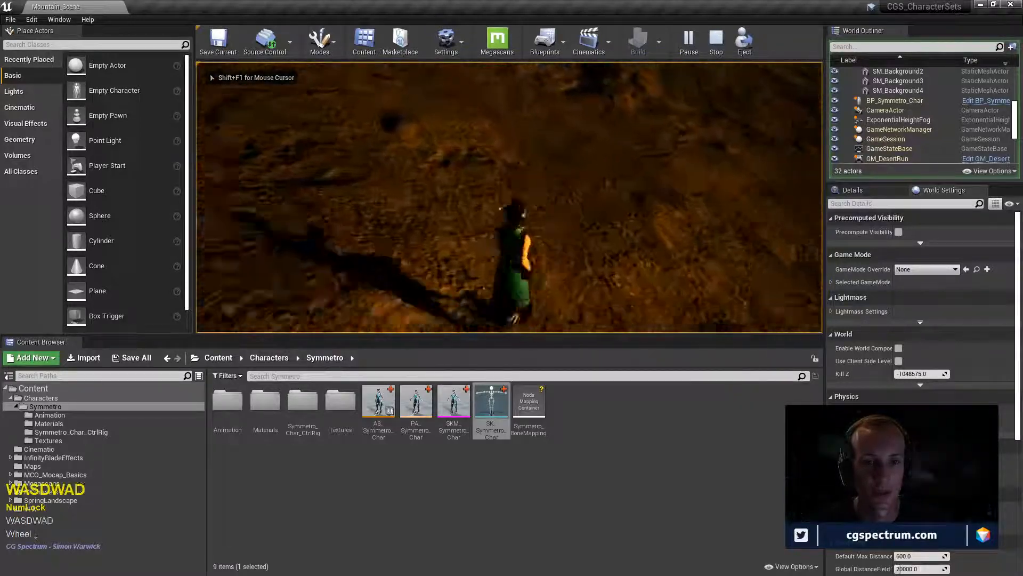
key(s)
key(a)
key(w)
key(d)
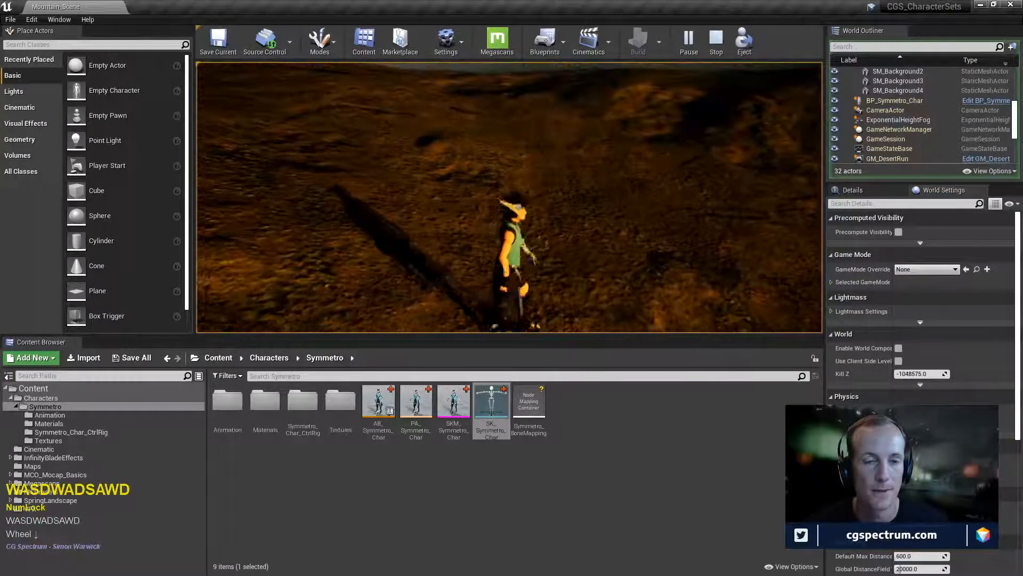
key(Escape)
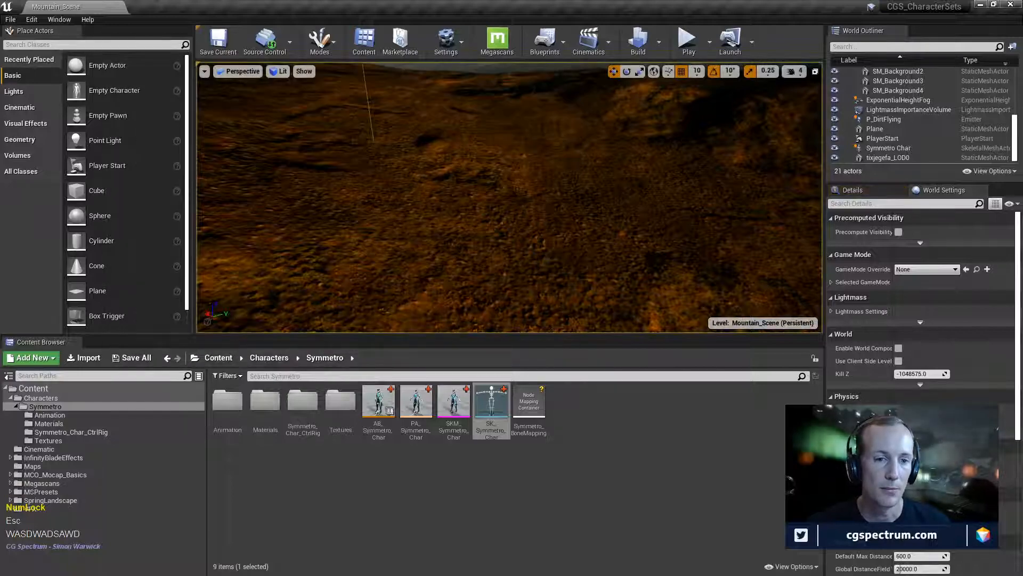
- Save the modified BP_Symmetro_Char blueprint and the current level
click(132, 357)
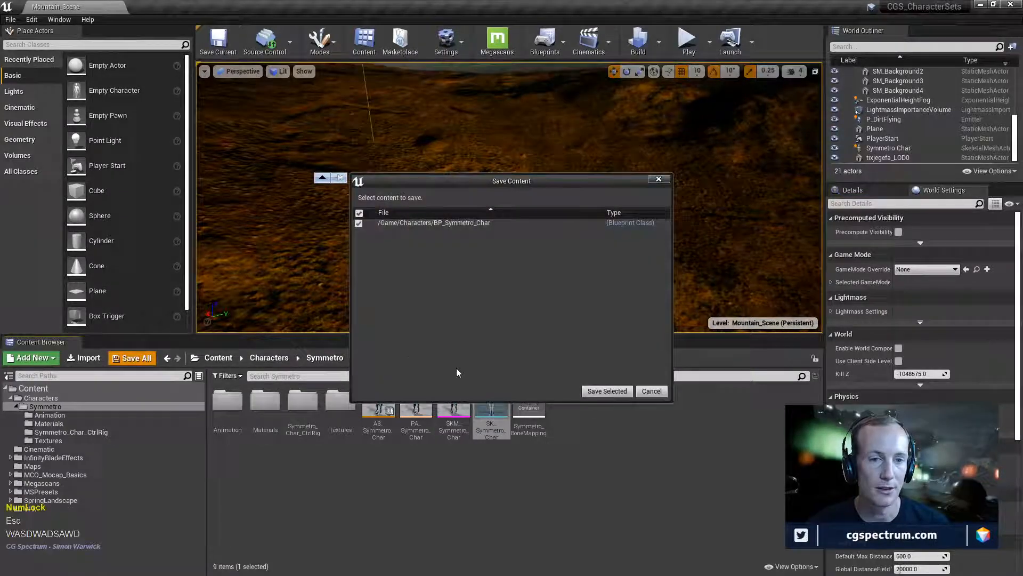
click(607, 392)
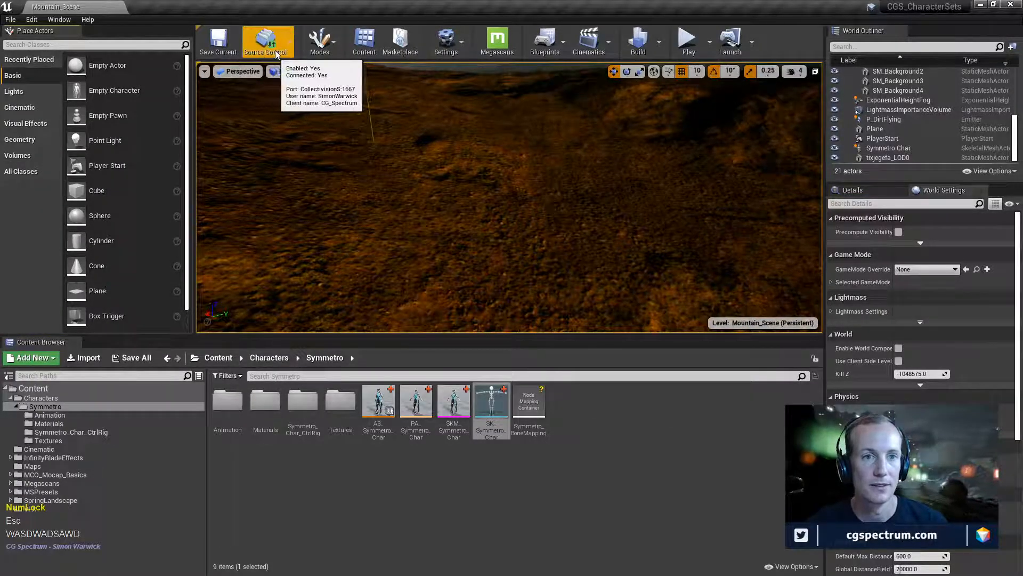
click(218, 42)
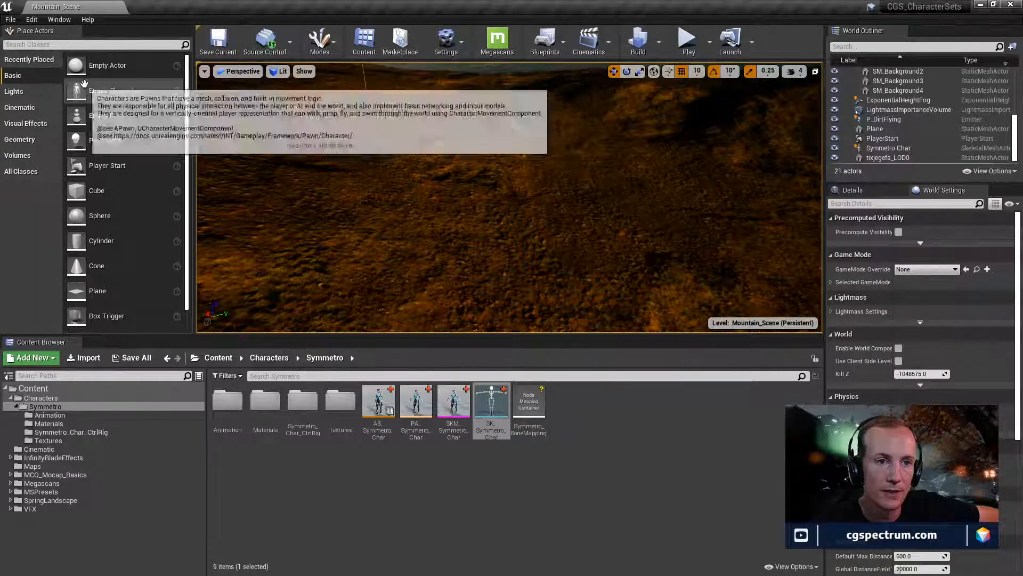
- Submit all listed changed files to source control with the changelist description "Added first pass character movement"
click(256, 51)
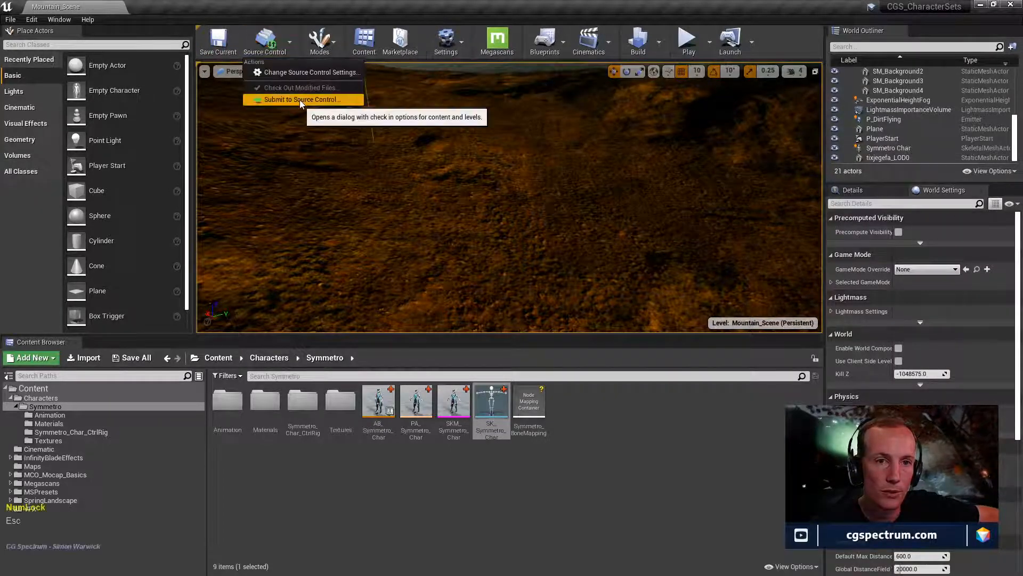
key(Escape)
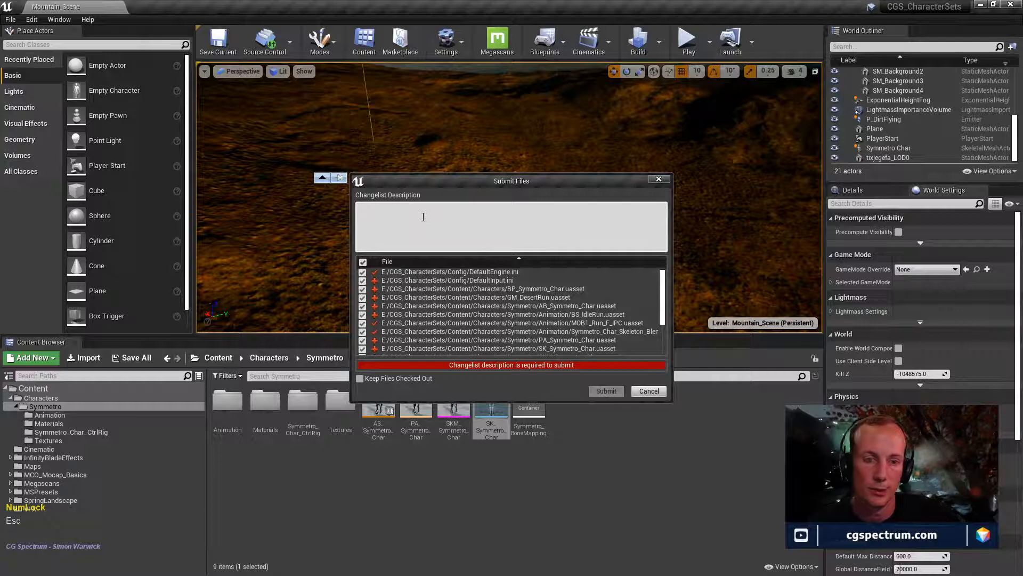
text(Added )
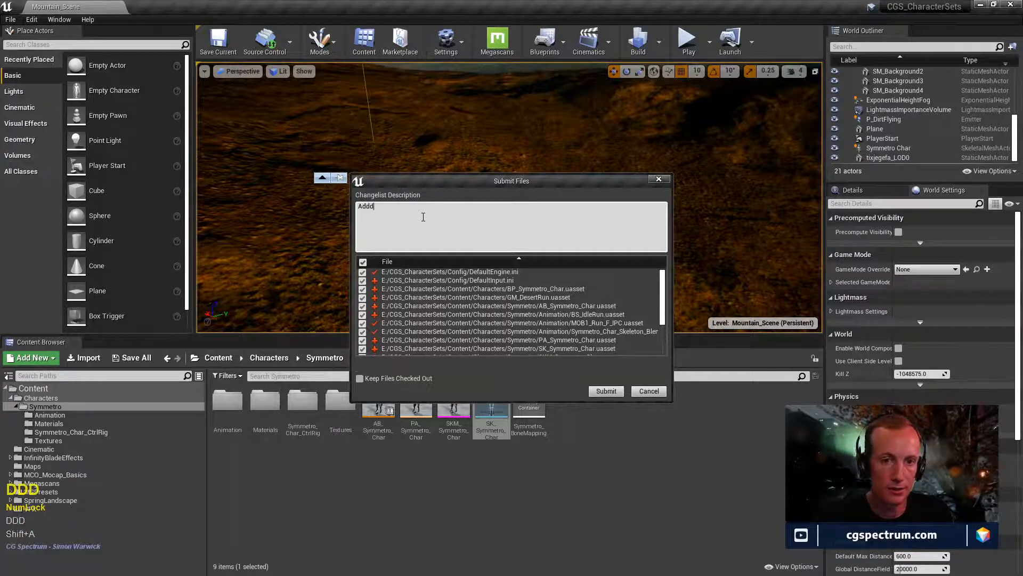
text(first pass)
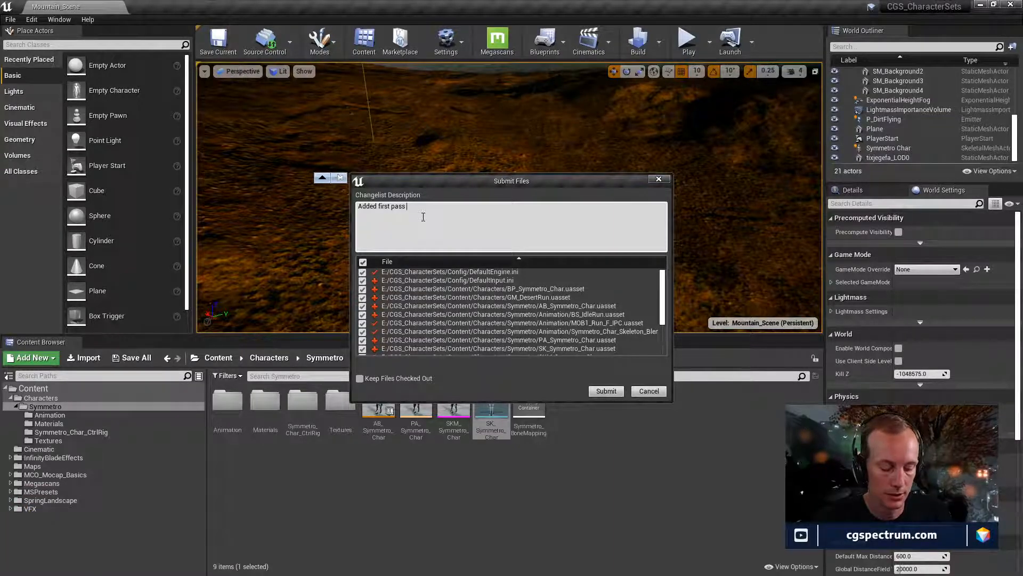
text( gam)
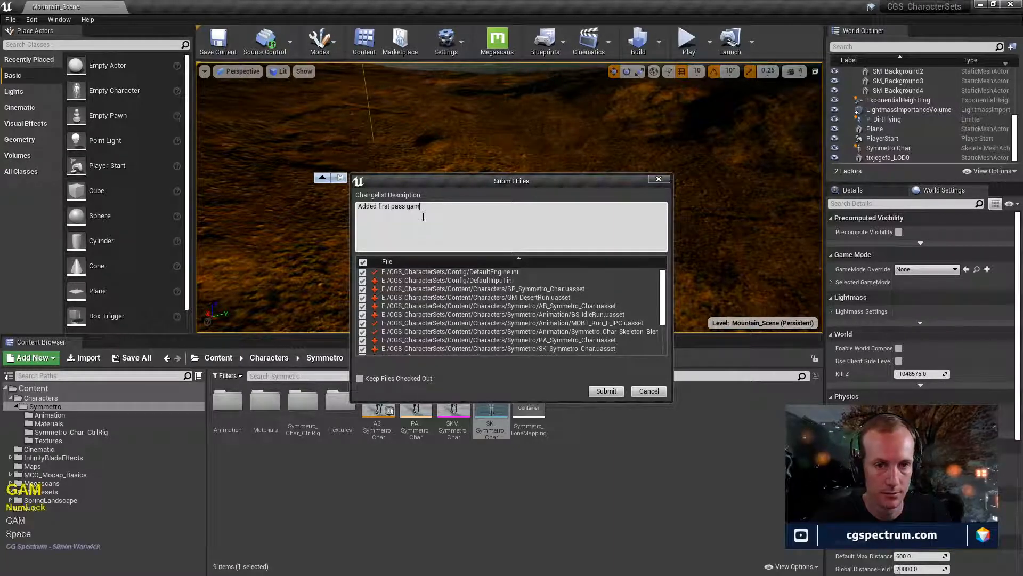
text(e)
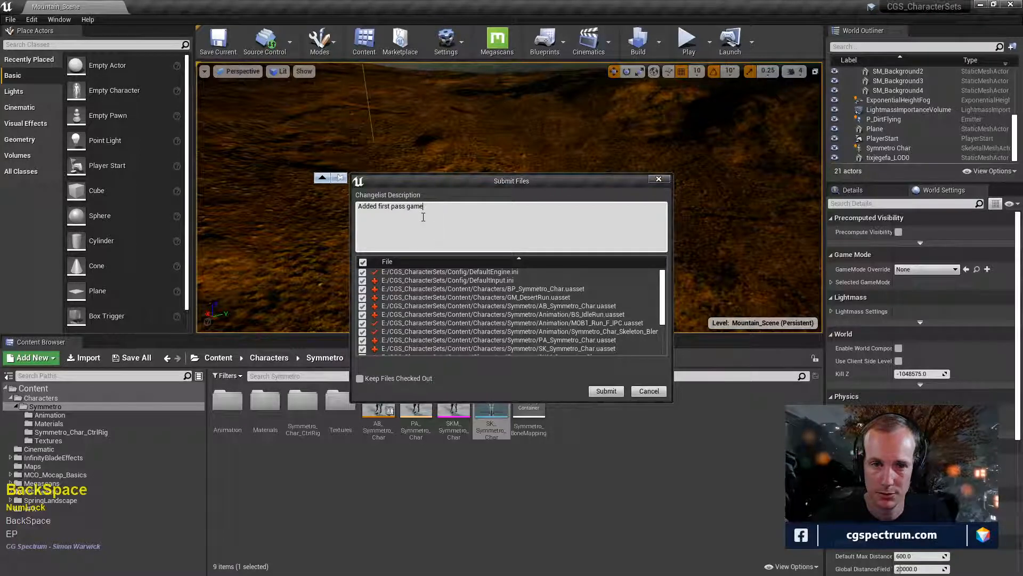
text(cha)
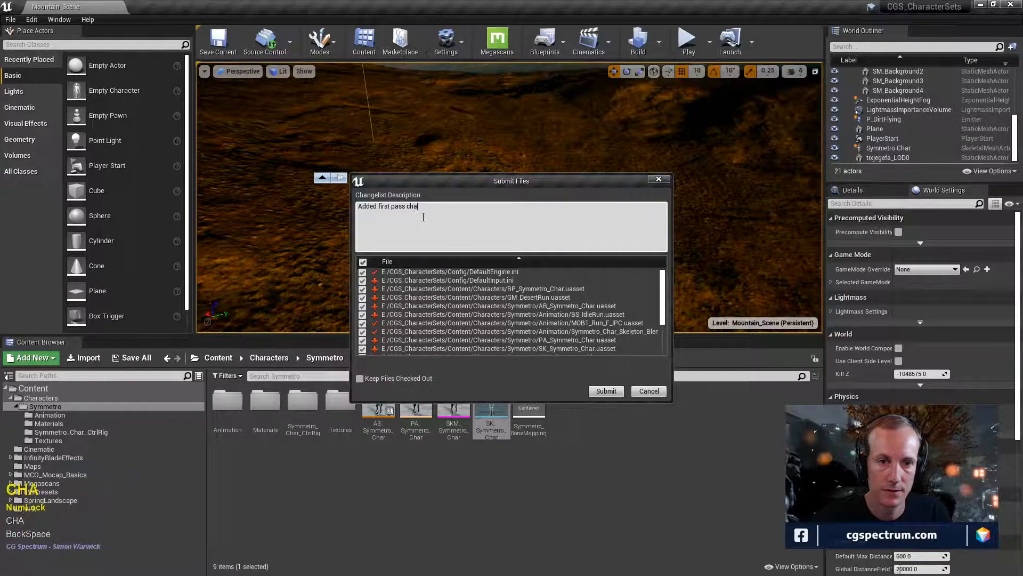
text(racter movement)
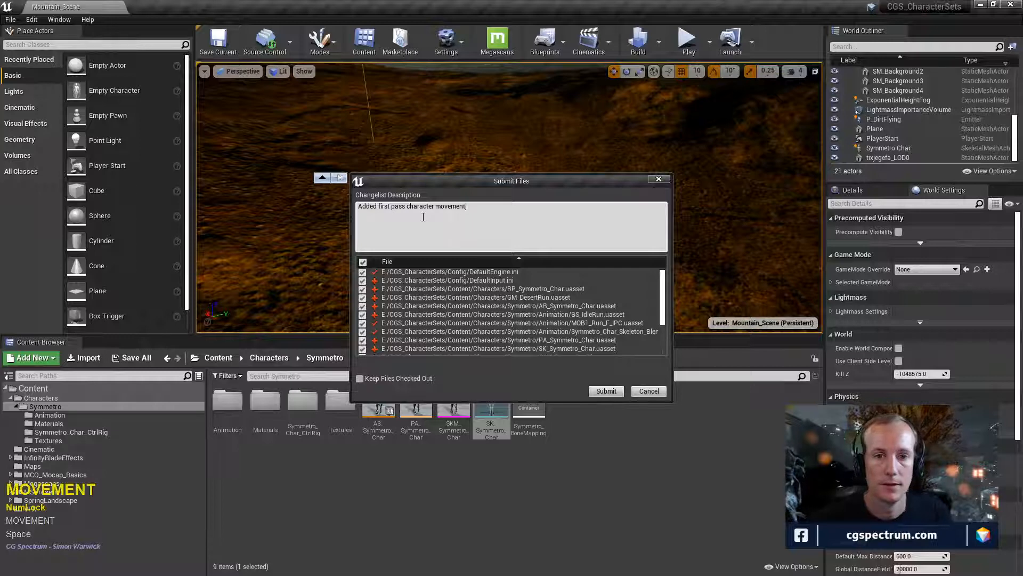
click(616, 394)
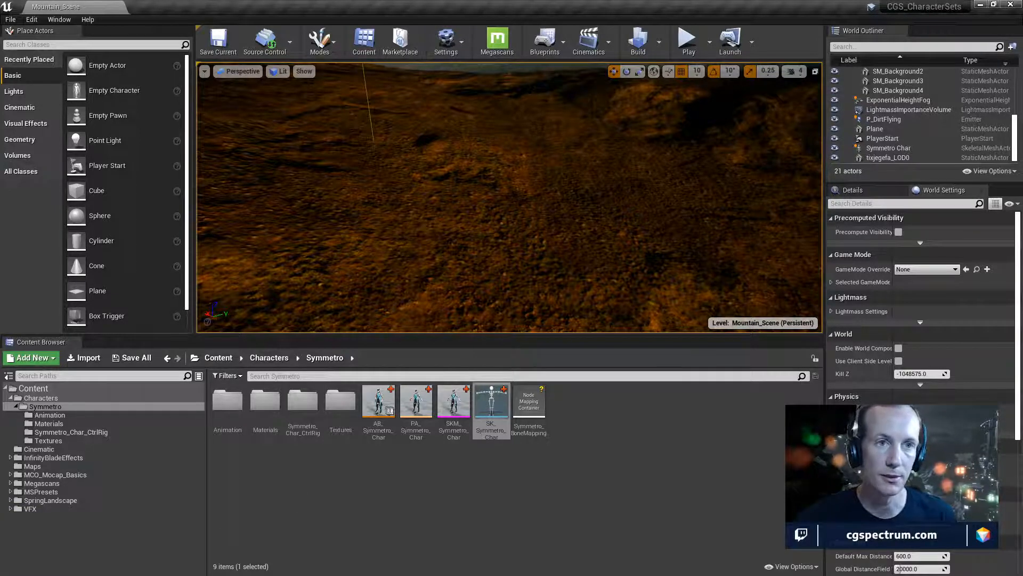
- Check the default pending changelist in Perforce P4V and the source control state of the assets in the Symmetro and Characters folders
key(alt+Tab)
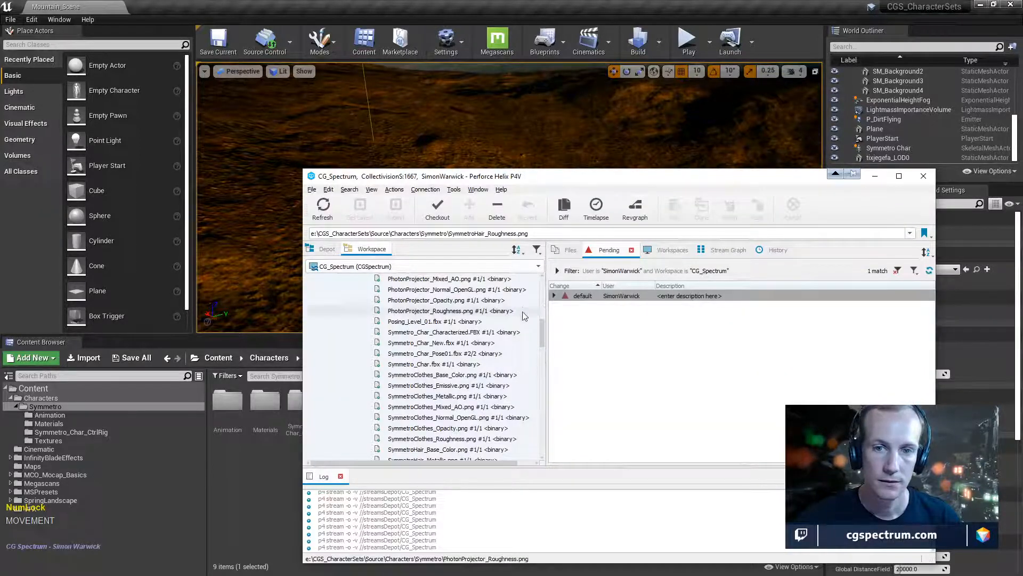
click(555, 299)
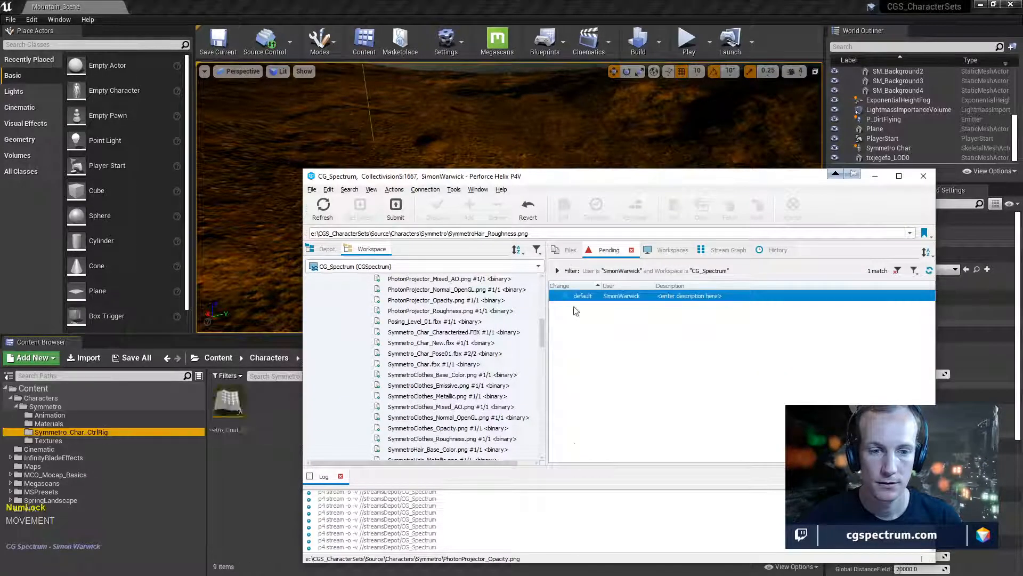
click(875, 176)
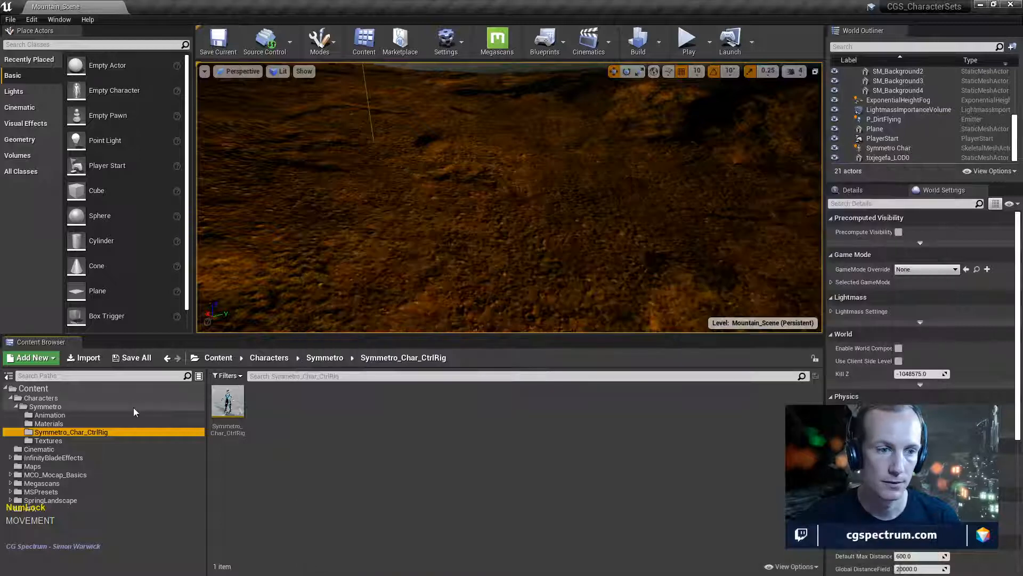
click(50, 415)
click(46, 407)
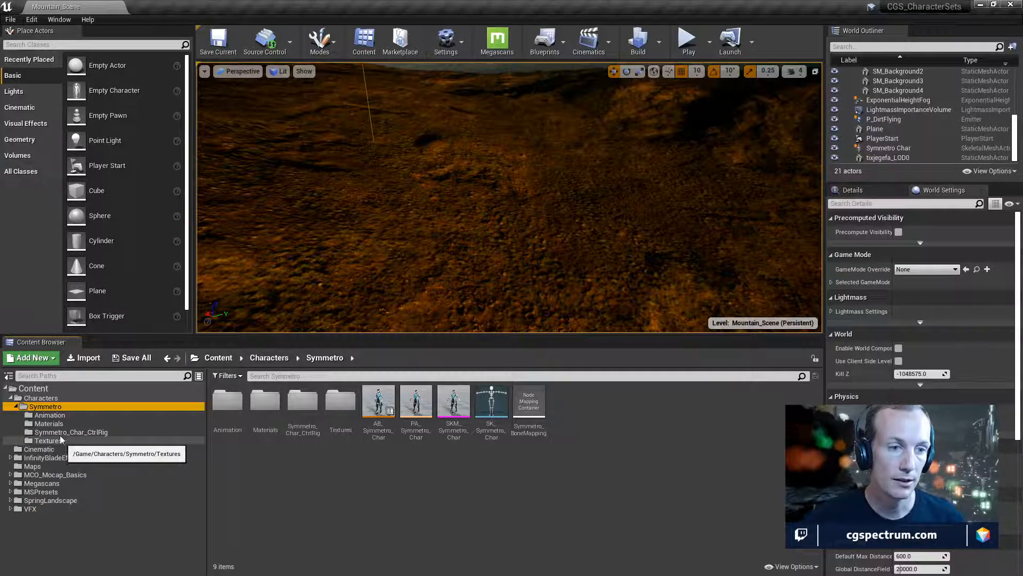
click(43, 415)
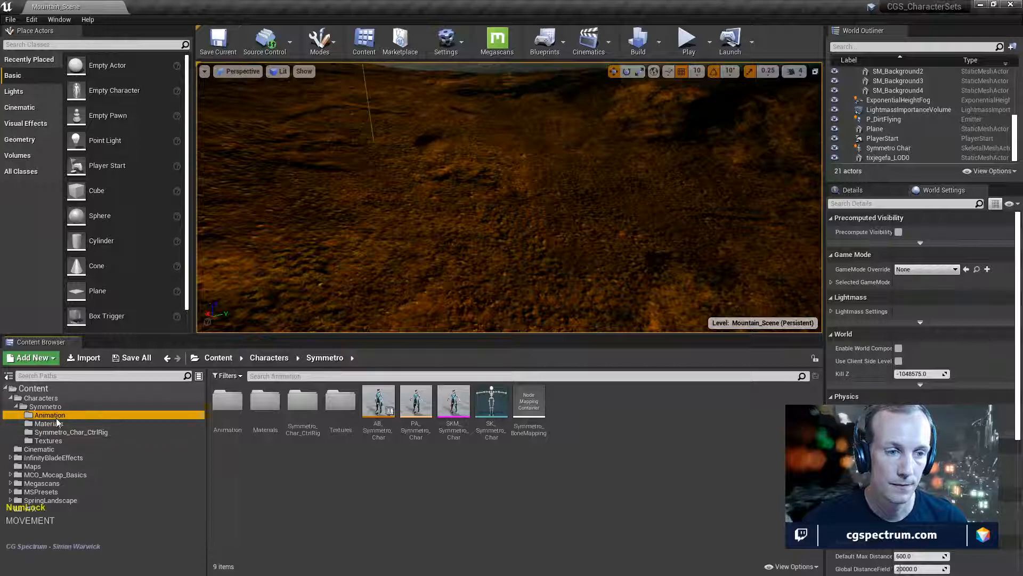
click(41, 398)
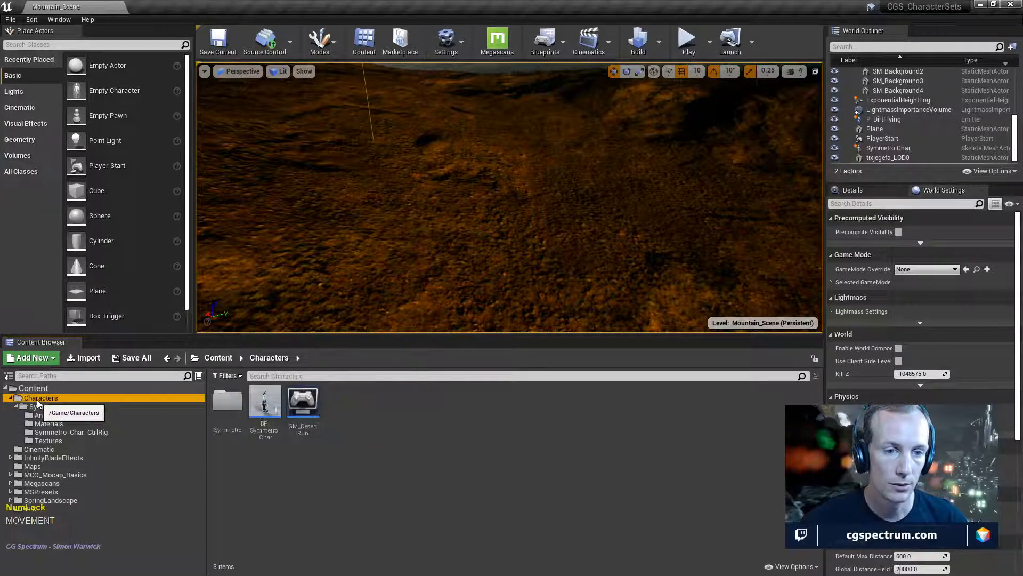
- Open the BP_Symmetro_Char blueprint maximized, inspect the mesh and the prop at its feet in the viewport, and undo the mesh selection
double_click(254, 434)
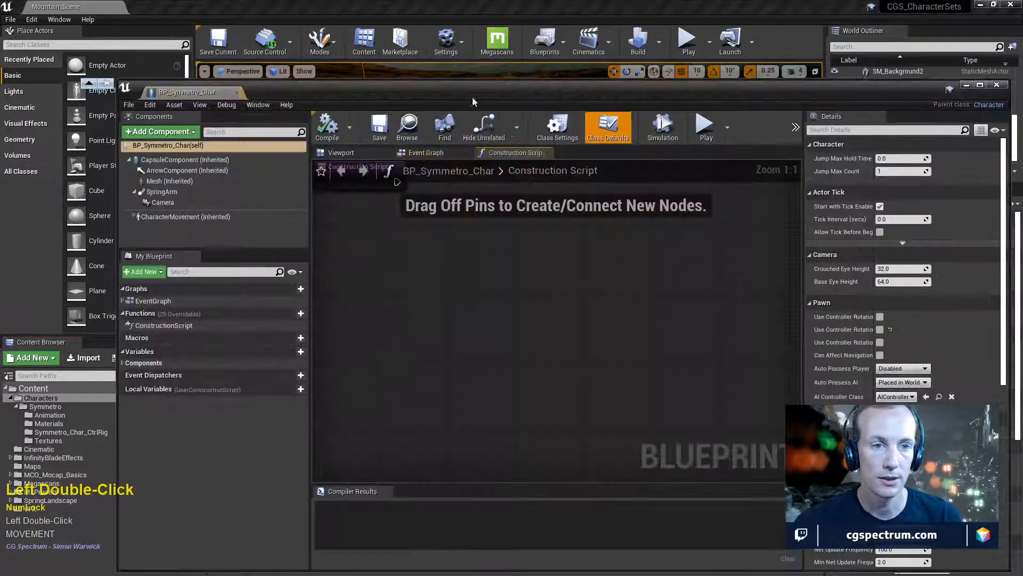
drag(428, 96, 426, 1)
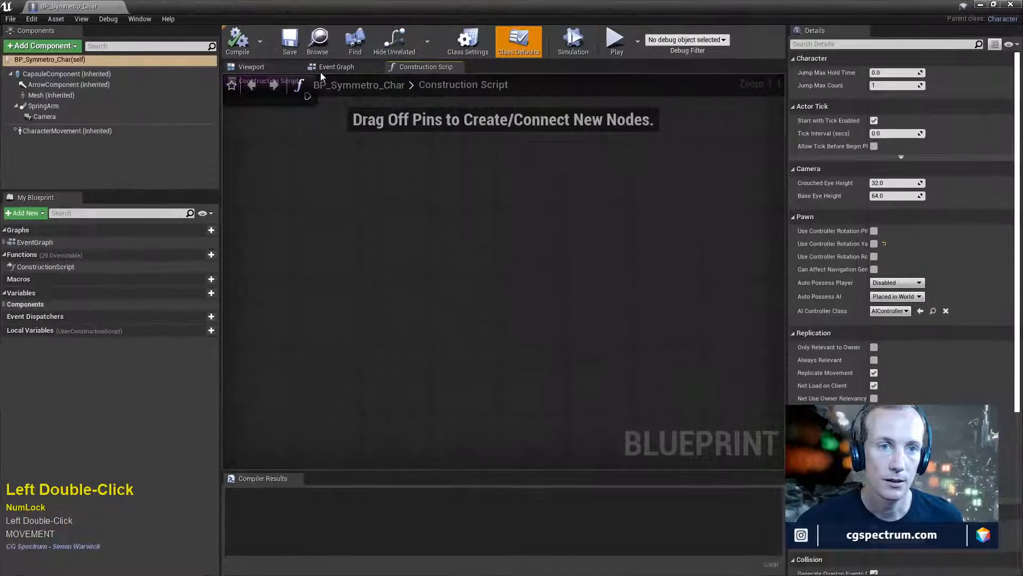
click(273, 70)
right_drag(488, 275, 467, 378)
key(w)
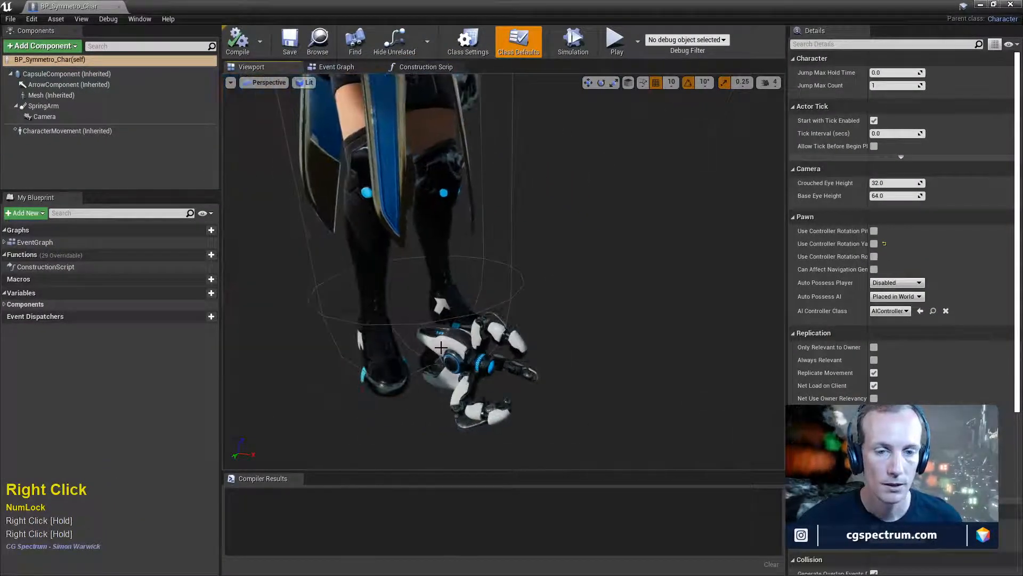
click(441, 347)
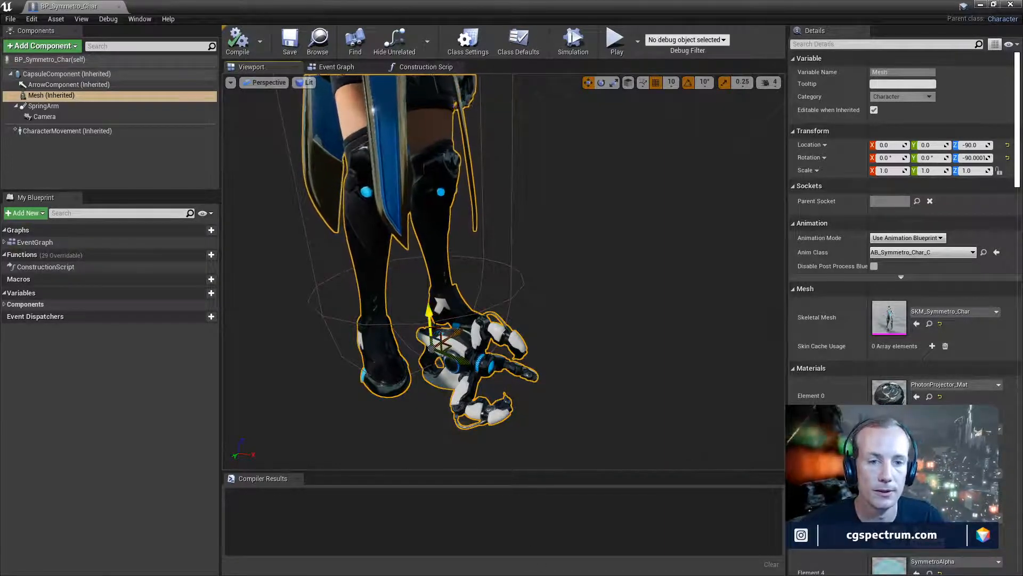
key(ctrl+z)
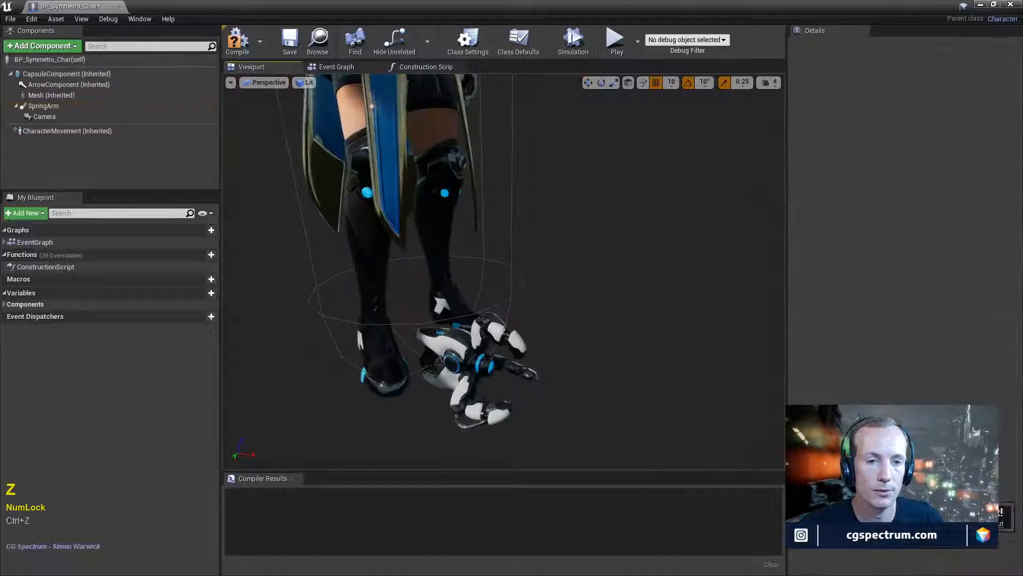
key(ctrl+z)
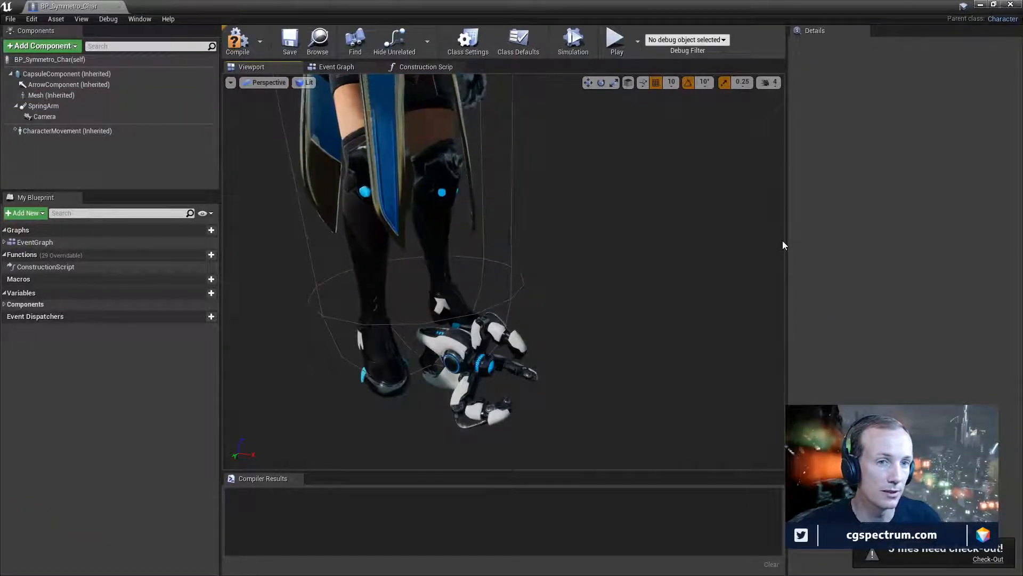
- Compile and save the BP_Symmetro_Char blueprint, checking it out from source control
scroll(587, 181, up, 5)
scroll(384, 206, down, 8)
scroll(386, 198, up, 3)
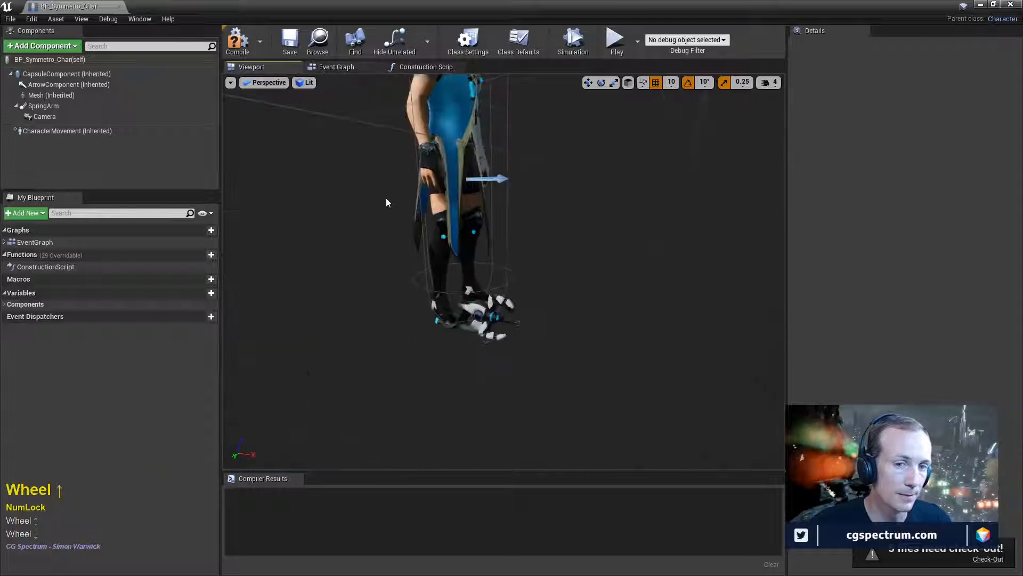
scroll(387, 202, up, 2)
click(237, 40)
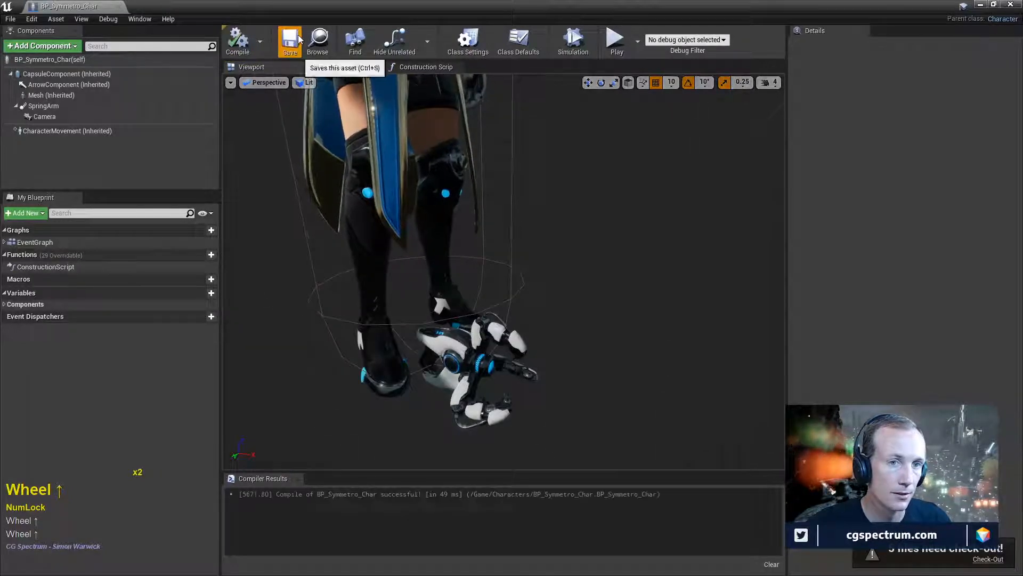
click(298, 40)
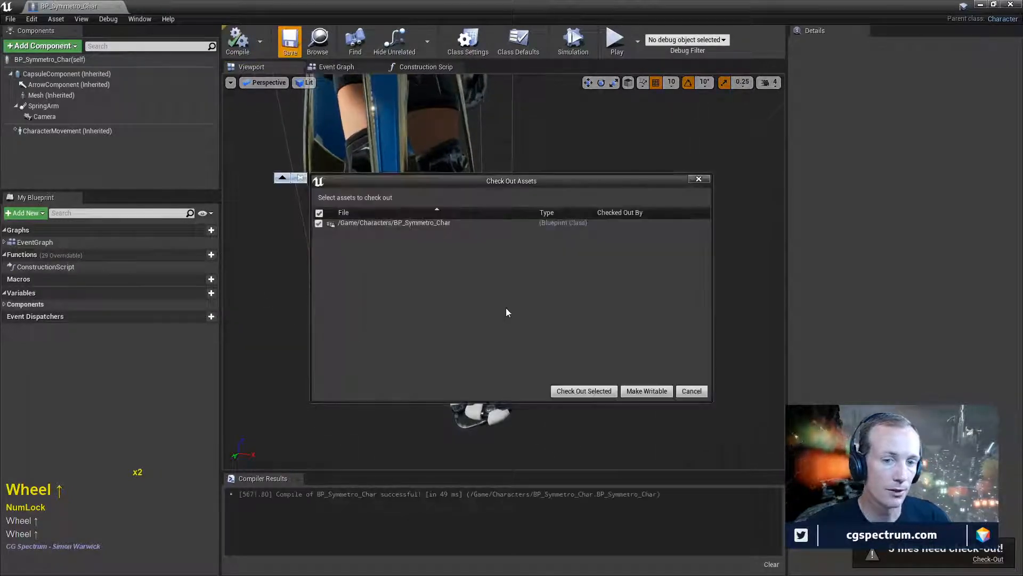
click(574, 394)
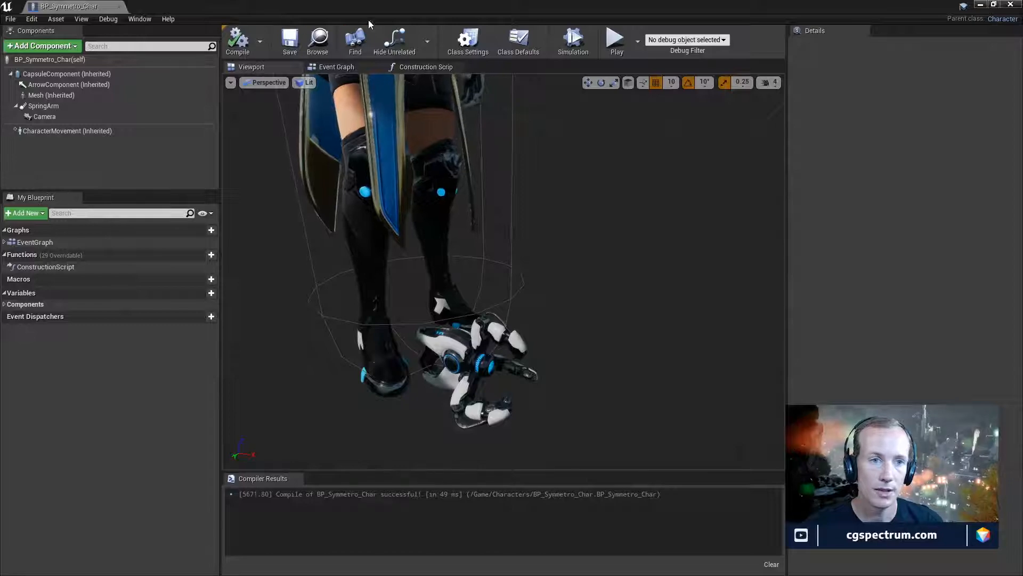
- Restore the BP_Symmetro_Char blueprint editor to a smaller window and close it
drag(389, 5, 446, 62)
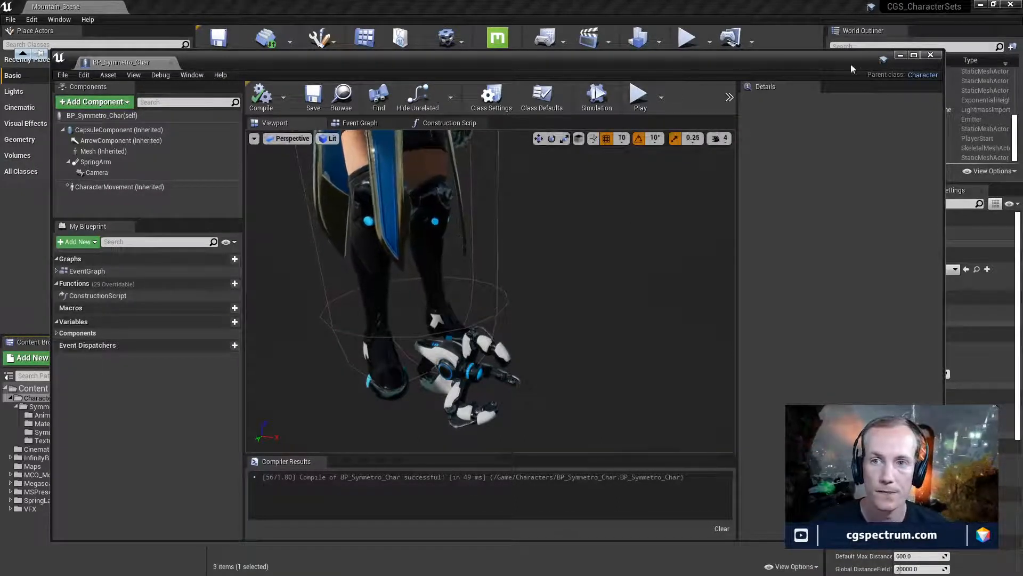
drag(851, 64, 783, 47)
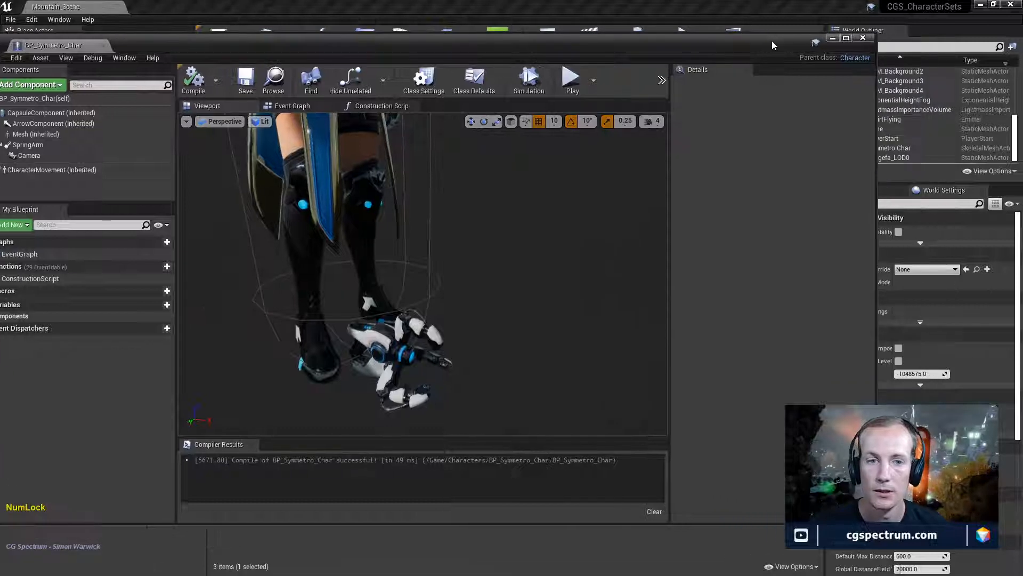
click(863, 38)
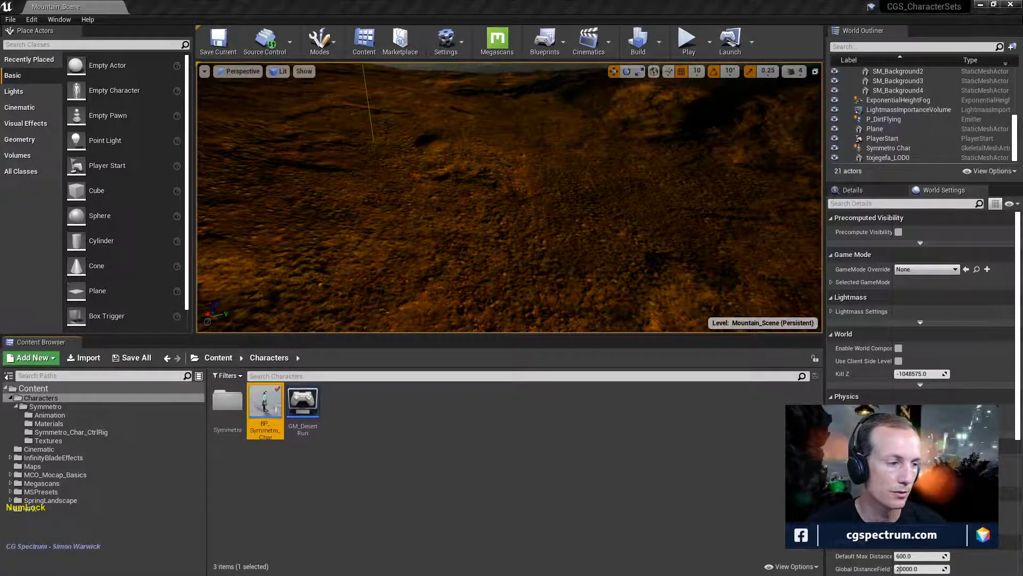
- Switch to Maya and start saving the rig scene under a new name in the Source\Characters\Symmetro folder
key(alt+Tab)
click(524, 223)
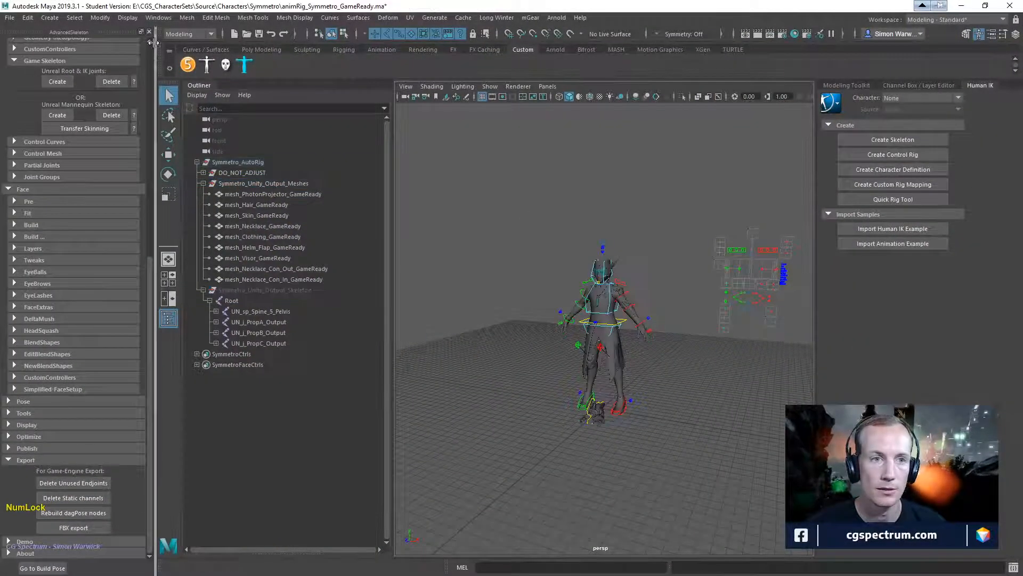
click(10, 18)
click(31, 71)
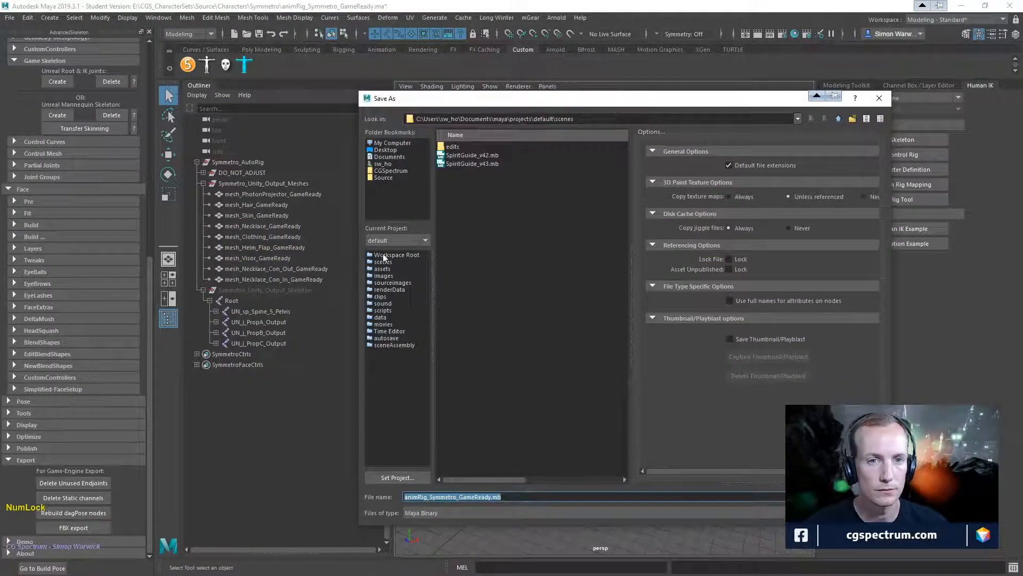
click(386, 177)
double_click(456, 147)
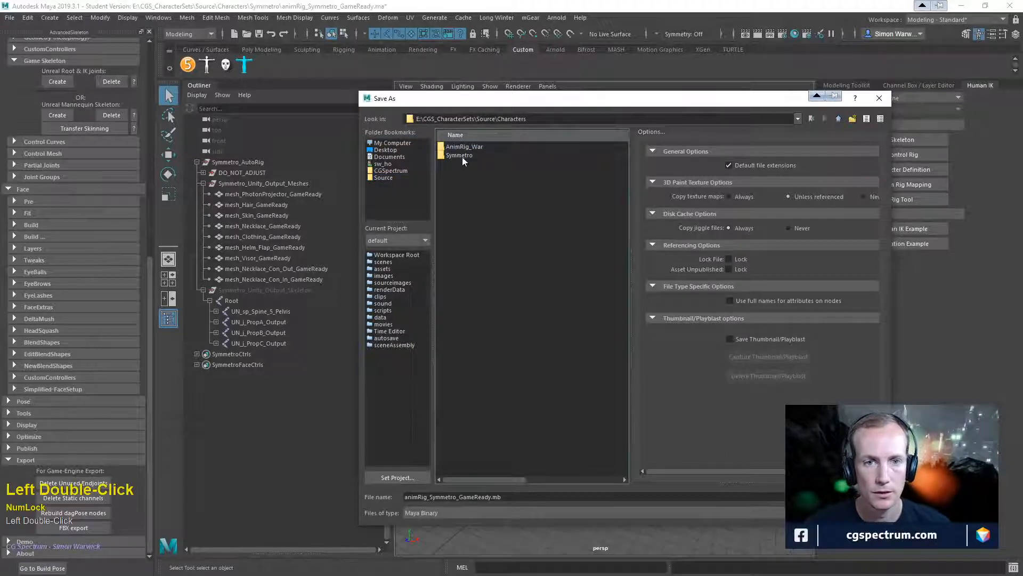
double_click(460, 155)
- Save the scene as animRig_Symmetro_GameReady_GunHoldPose.mb and continue past the student version notice
click(458, 496)
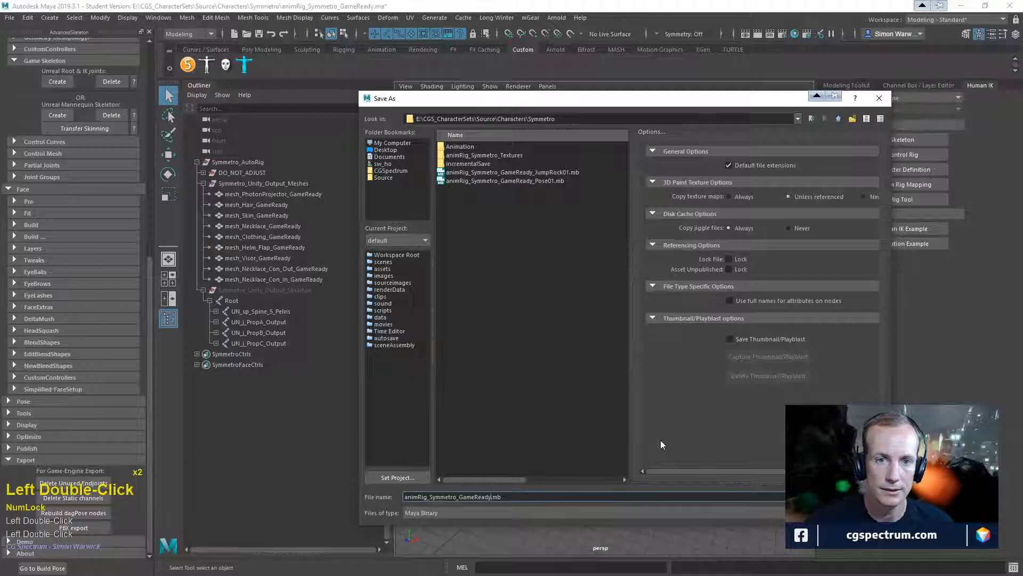
key(Left)
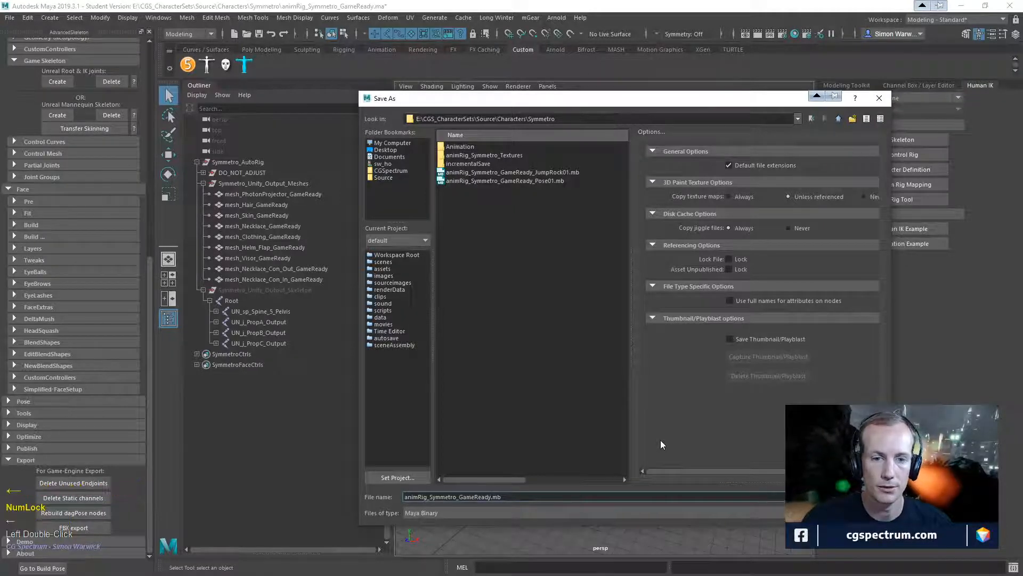
key(Right)
text(_Gun)
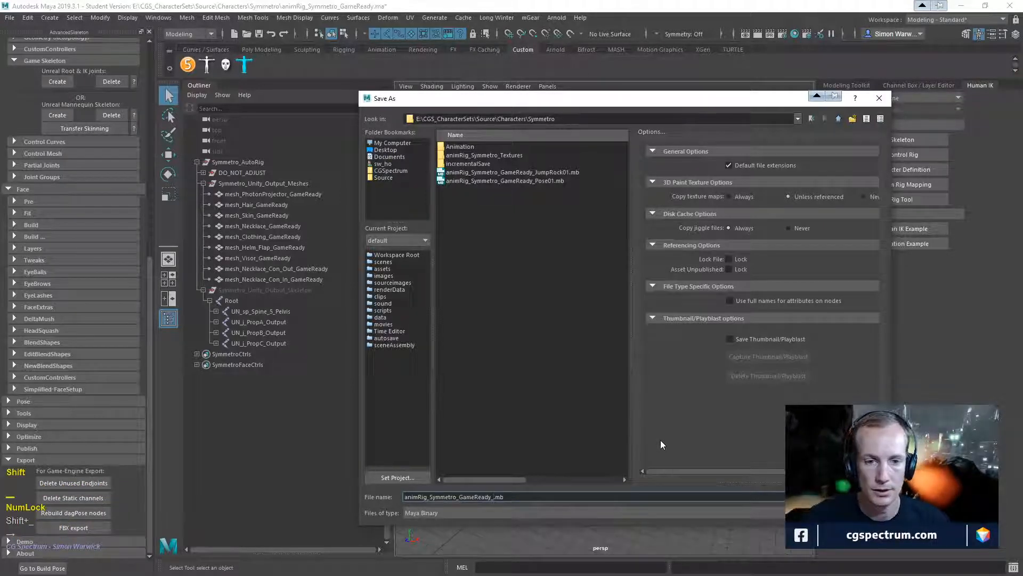
text(H)
key(BackSpace)
text(GunH)
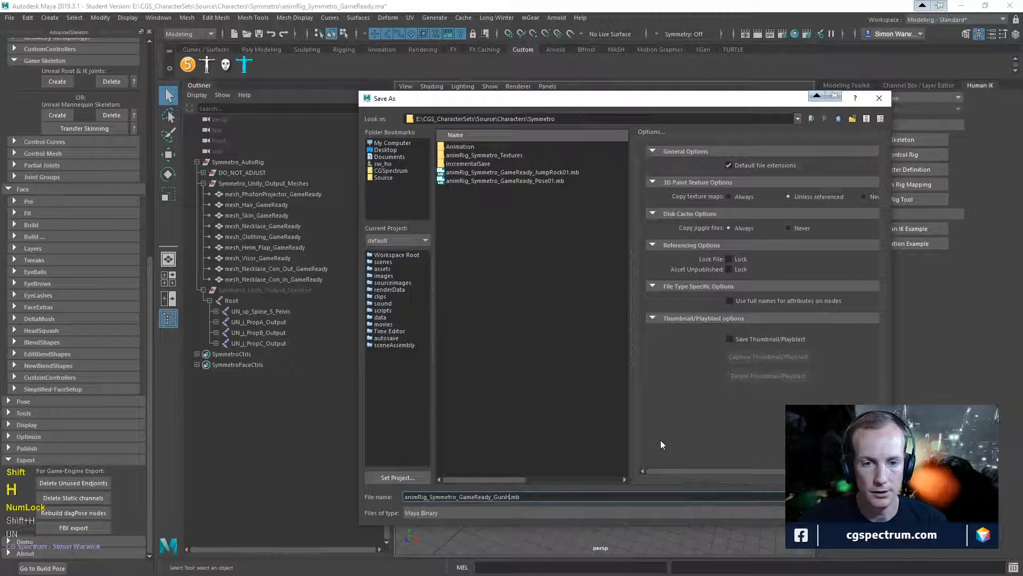
text(oldPose)
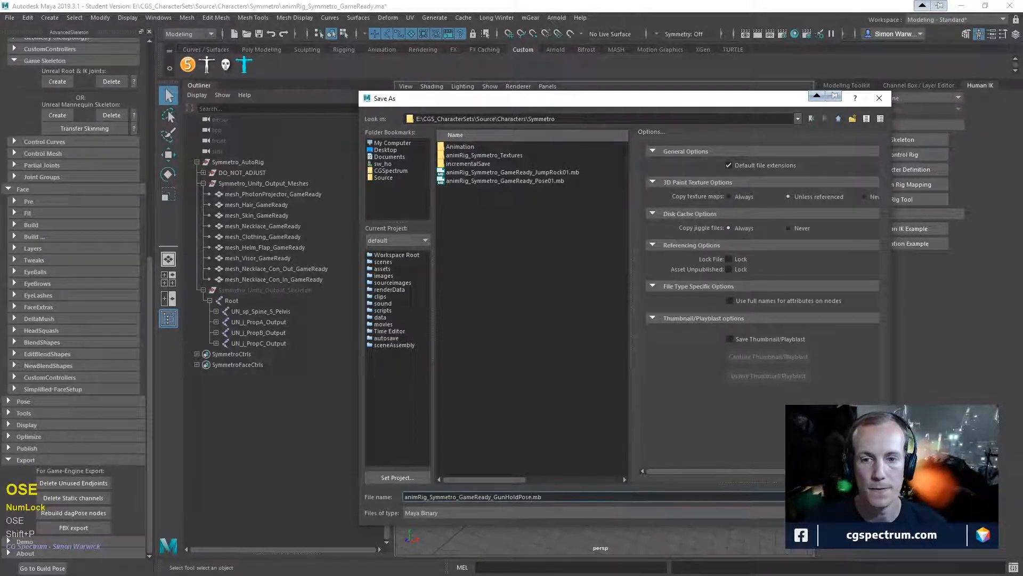
key(Return)
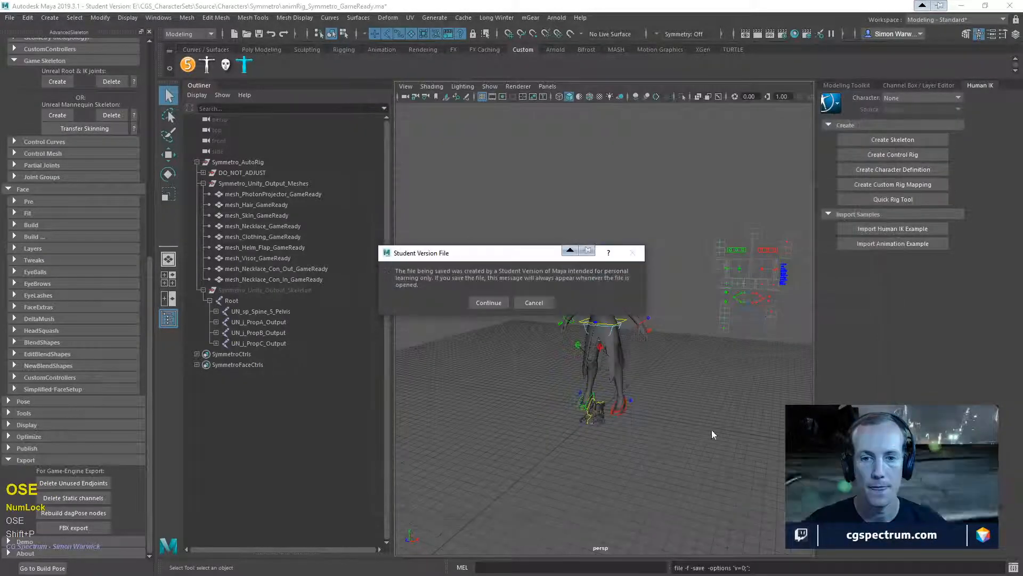
click(487, 302)
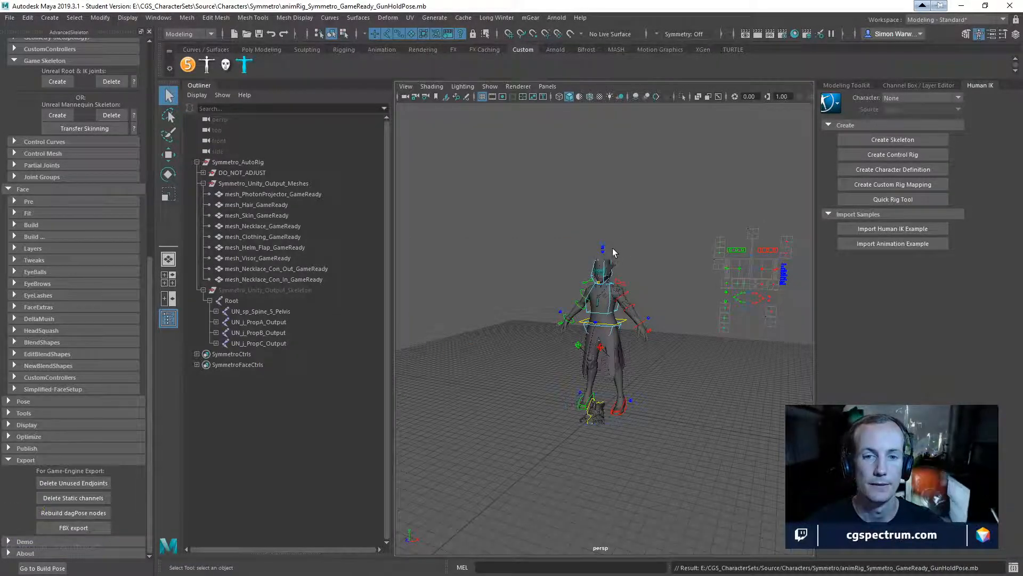
- Select the control curve of the gun prop lying at the character's feet
alt+drag(582, 394, 587, 393)
alt+right_drag(586, 393, 676, 414)
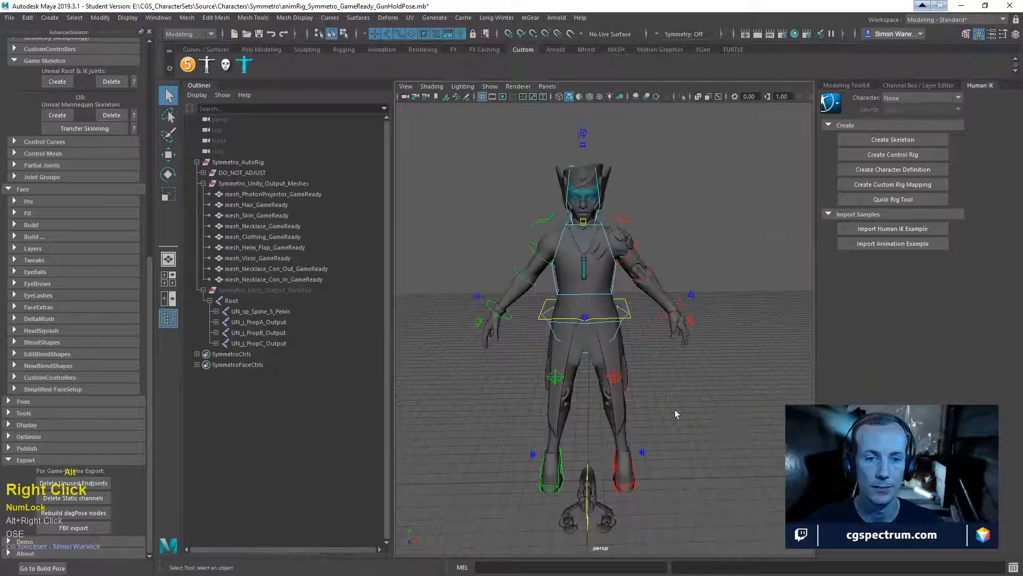
alt+drag(676, 414, 821, 427)
alt+middle_drag(821, 426, 824, 327)
mouse_move(605, 346)
alt+right_down()
mouse_move(637, 349)
mouse_move(614, 414)
mouse_move(573, 359)
mouse_move(614, 345)
alt+right_up()
click(604, 398)
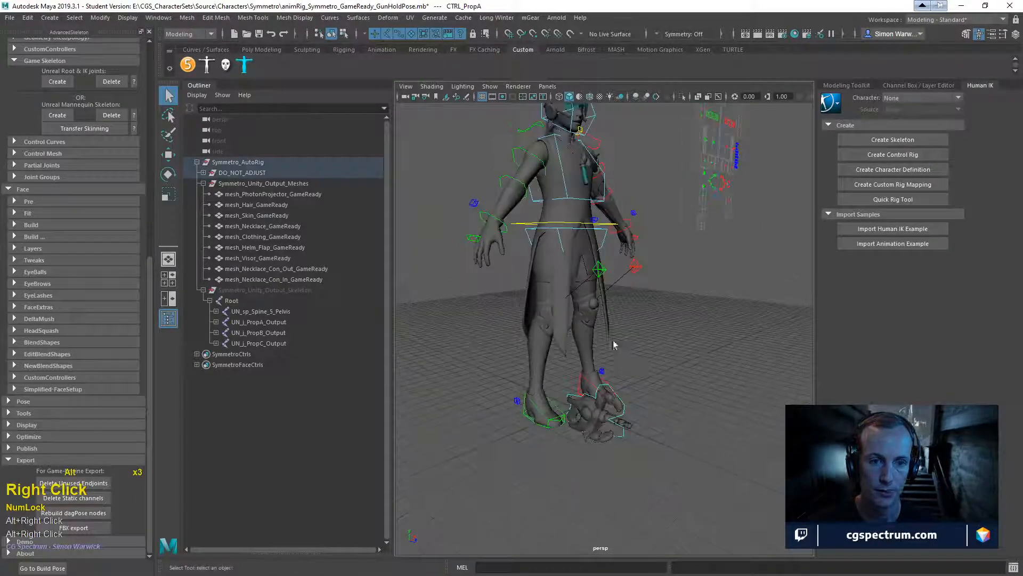
- Move the prop control to about X -52 and Y 103 beside the right hand, and rotate it about 72 degrees around X to point down
key(w)
drag(577, 358, 581, 285)
alt+right_drag(581, 285, 600, 282)
drag(587, 251, 516, 300)
alt+drag(516, 300, 487, 274)
alt+right_drag(488, 275, 553, 321)
alt+drag(553, 325, 575, 298)
key(e)
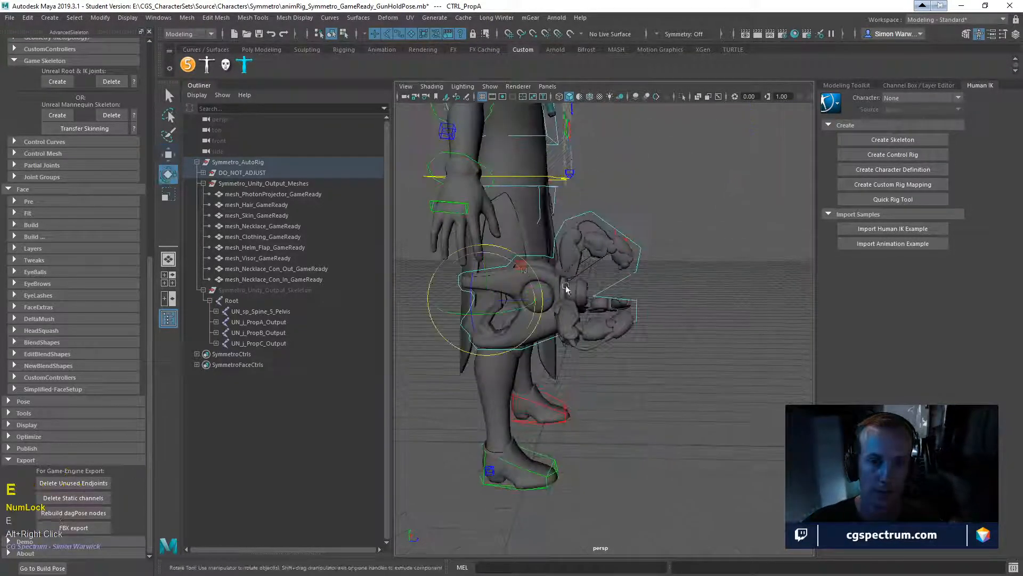
drag(514, 267, 545, 330)
key(w)
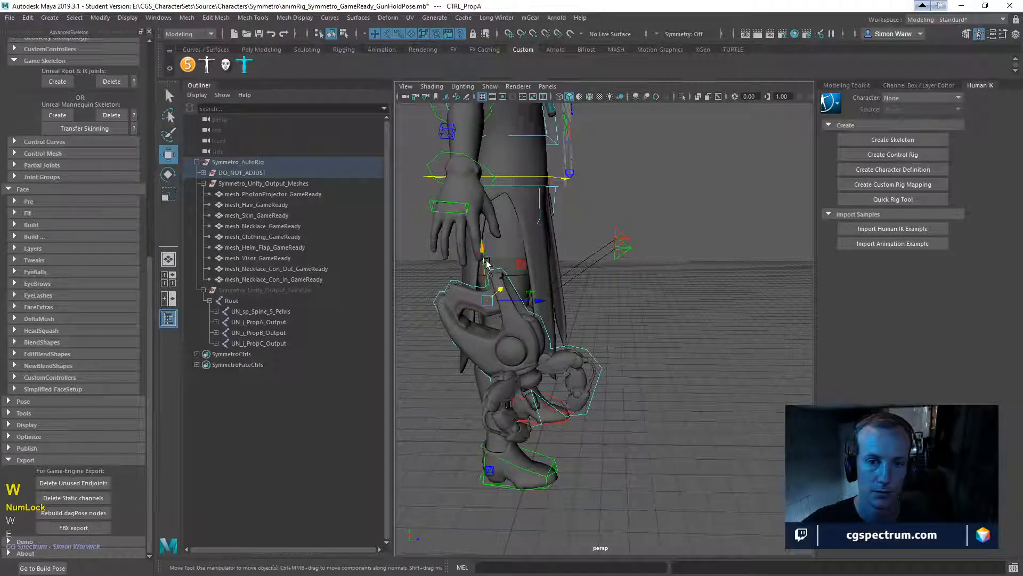
drag(486, 261, 474, 171)
- Show the selected prop control's channels and set its Pinning attribute to rightHand
alt+drag(473, 171, 514, 234)
alt+right_drag(515, 235, 599, 274)
alt+drag(599, 274, 560, 293)
alt+middle_drag(560, 293, 618, 315)
alt+right_drag(619, 315, 491, 299)
alt+middle_drag(491, 299, 516, 306)
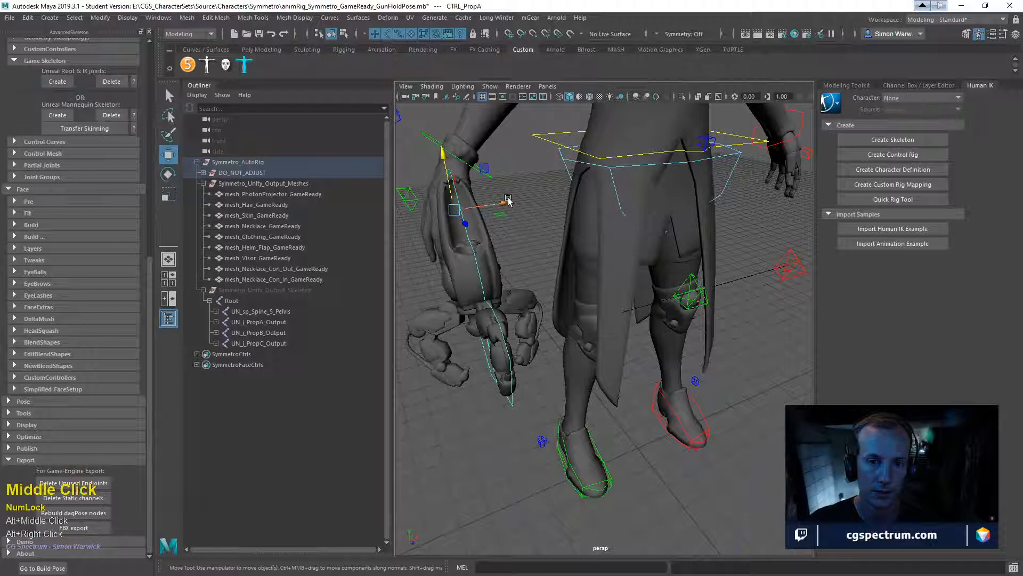
click(1016, 34)
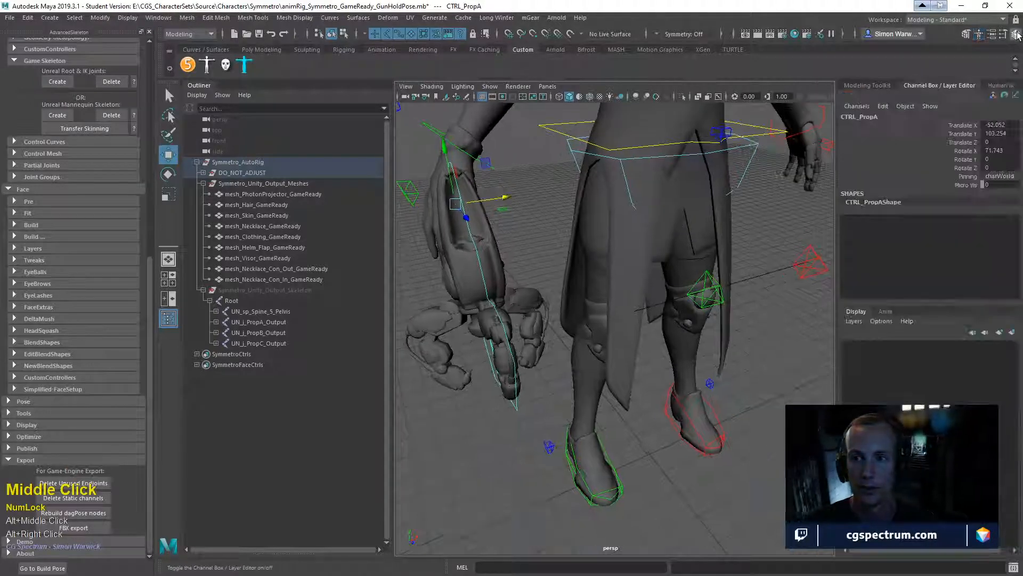
click(1003, 177)
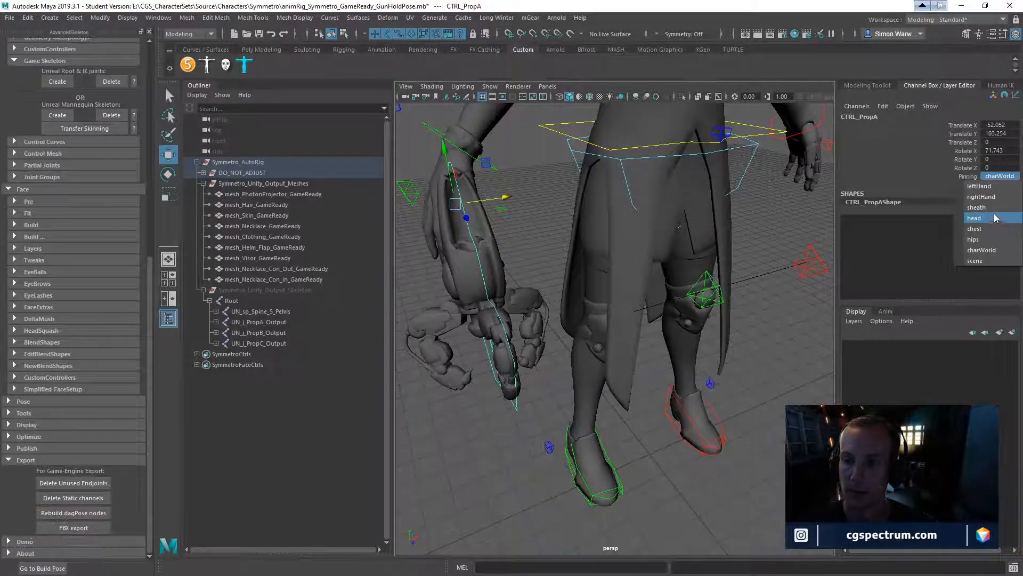
click(981, 197)
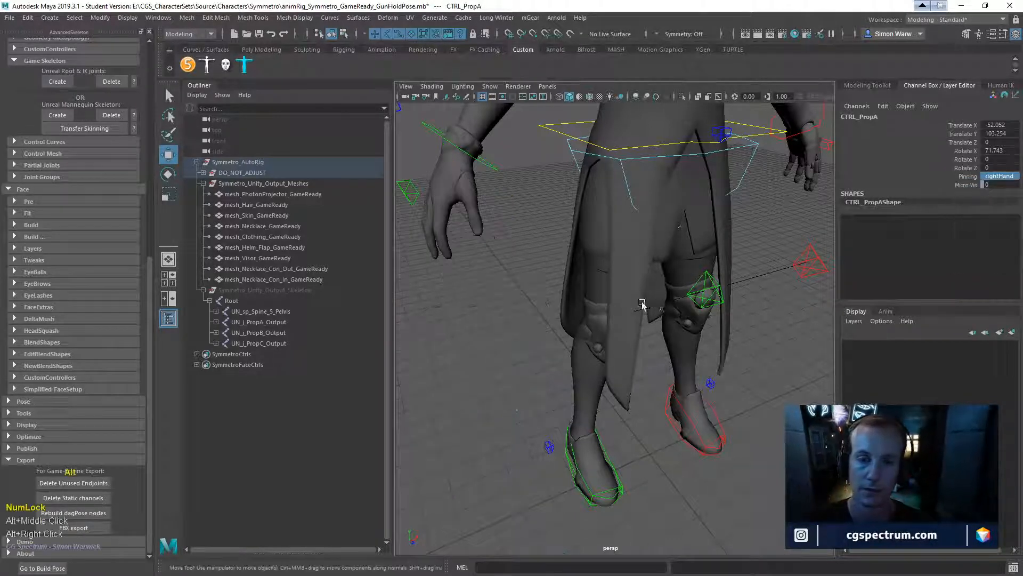
- Set the prop control's Translate X, Y, Z and Rotate X to 0 to snap the gun to the right hand
alt+right_drag(642, 304, 327, 283)
alt+drag(612, 238, 647, 314)
alt+right_drag(648, 315, 737, 356)
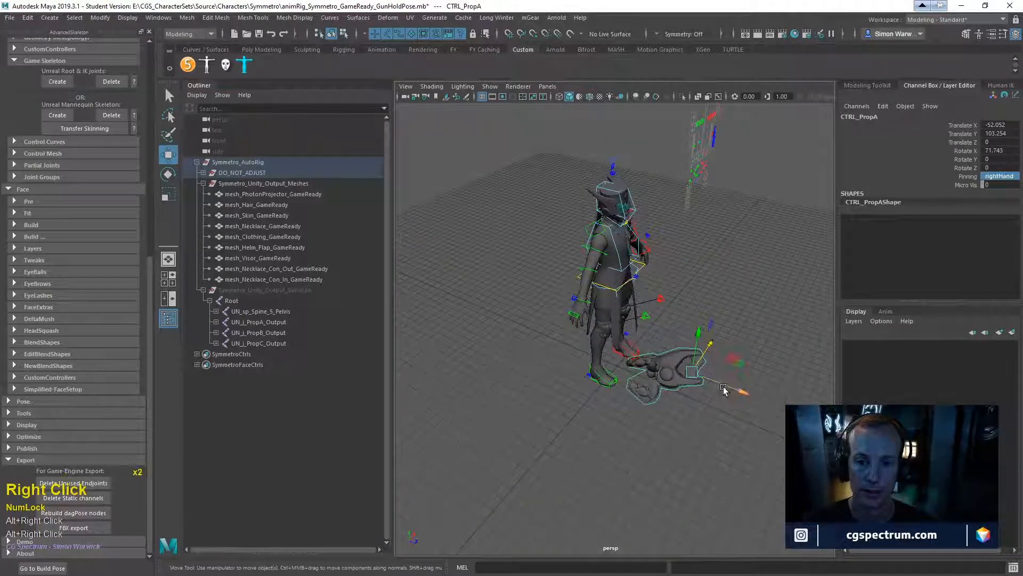
drag(724, 391, 663, 366)
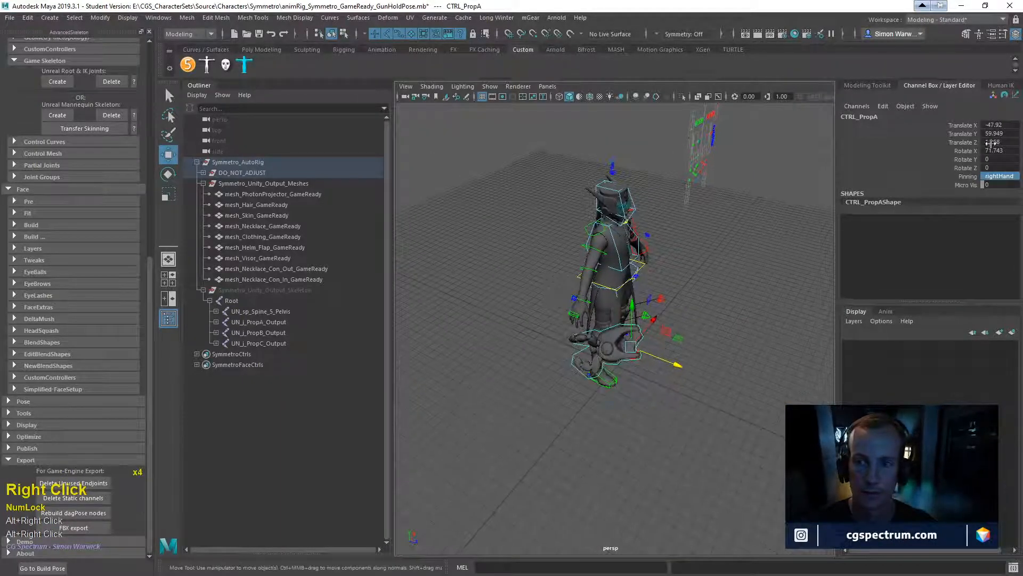
drag(998, 124, 998, 143)
text(0)
key(KP_Enter)
key(KP_Enter)
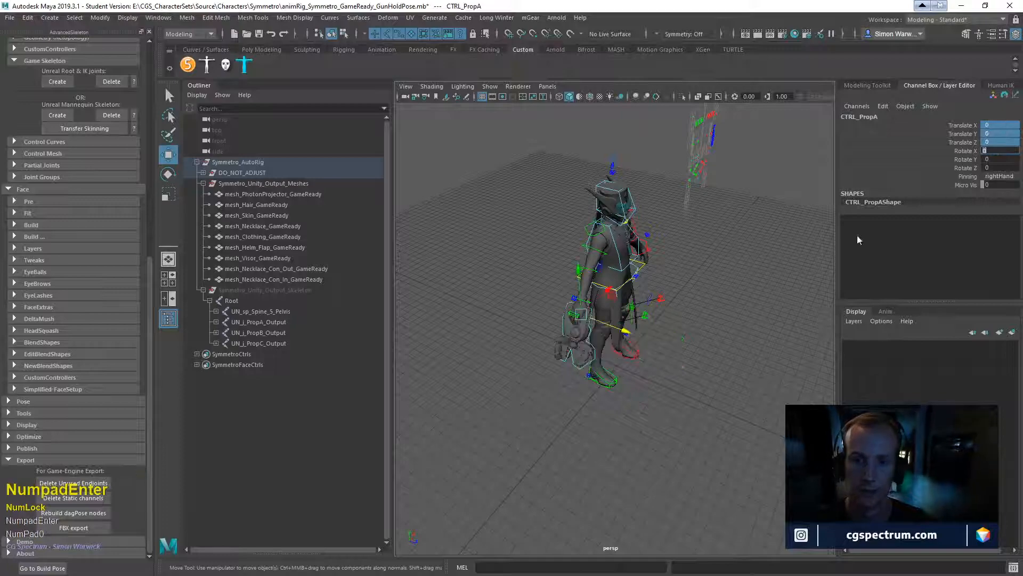
- Examine from several angles how the gun prop sits against the character's right hand and fingers
alt+right_drag(682, 325, 680, 344)
alt+drag(681, 344, 744, 319)
alt+middle_drag(745, 320, 672, 316)
alt+drag(673, 315, 666, 336)
alt+right_drag(667, 335, 740, 329)
alt+drag(685, 324, 584, 324)
alt+middle_drag(584, 324, 740, 356)
alt+drag(740, 356, 598, 299)
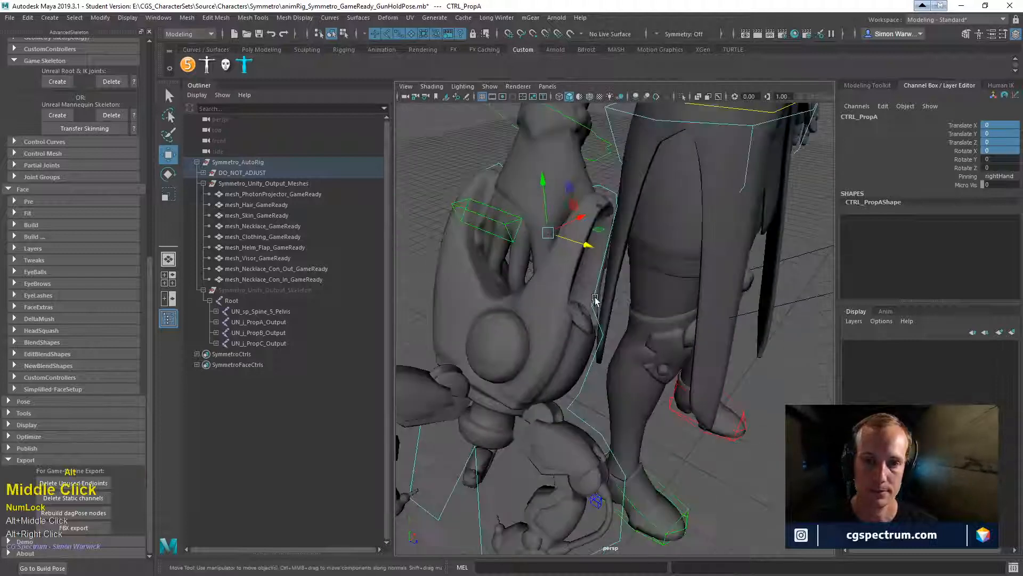
alt+middle_drag(598, 298, 649, 359)
alt+drag(650, 359, 674, 360)
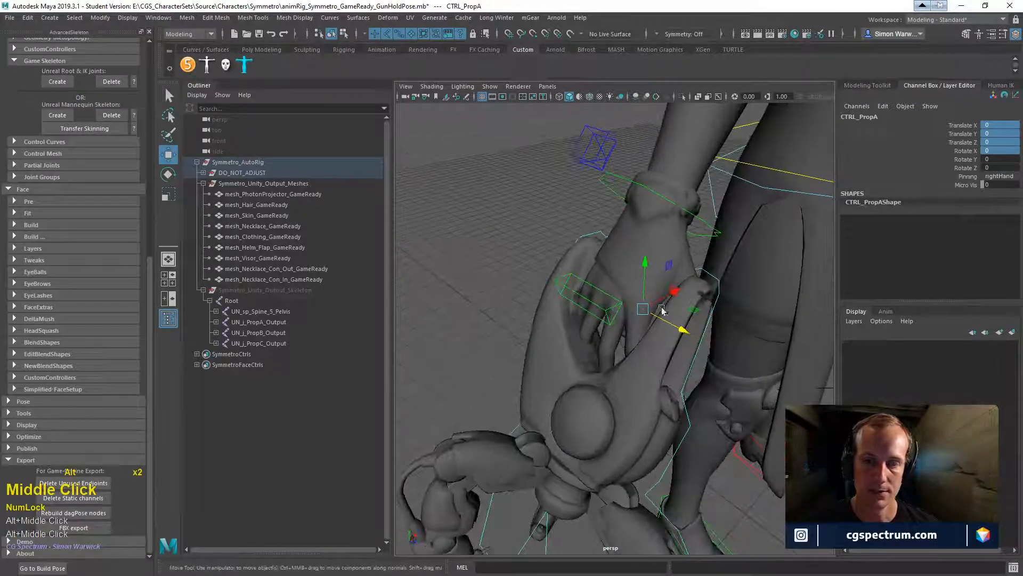
- Check the channels of the right FK wrist and wrist pinner controls, and select the right fingers control
click(642, 172)
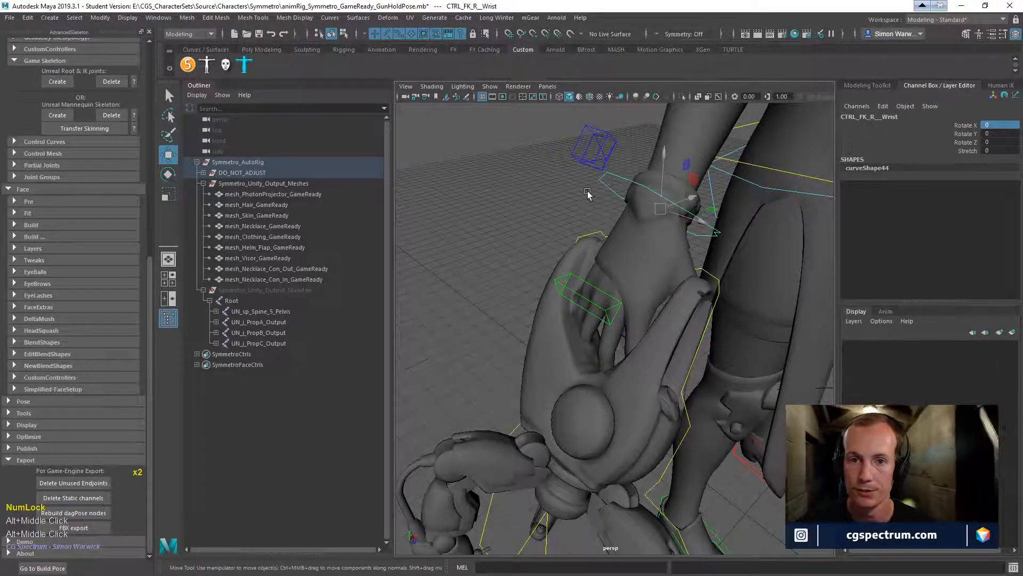
click(590, 160)
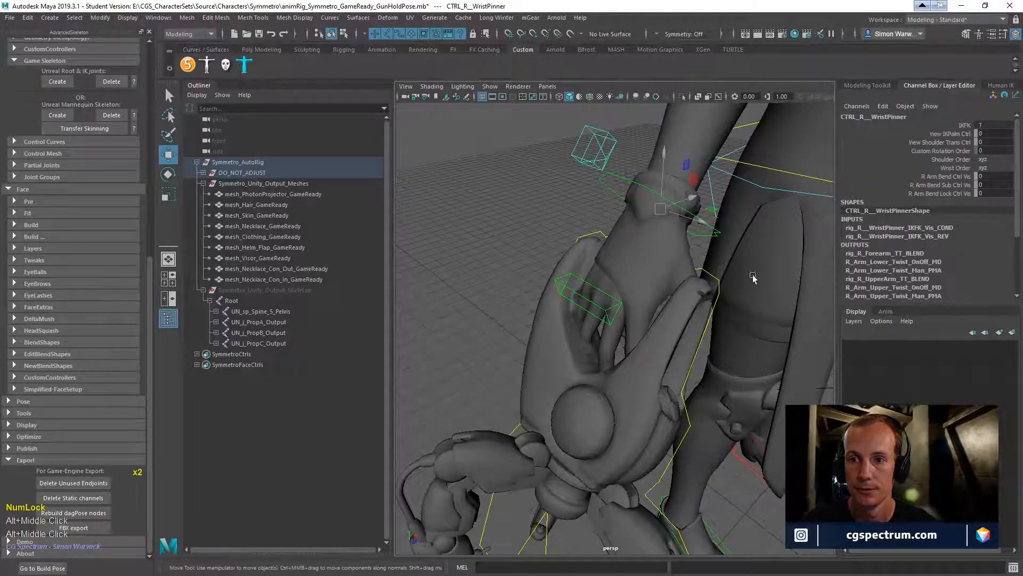
alt+drag(562, 307, 551, 284)
alt+middle_drag(551, 283, 560, 328)
click(566, 276)
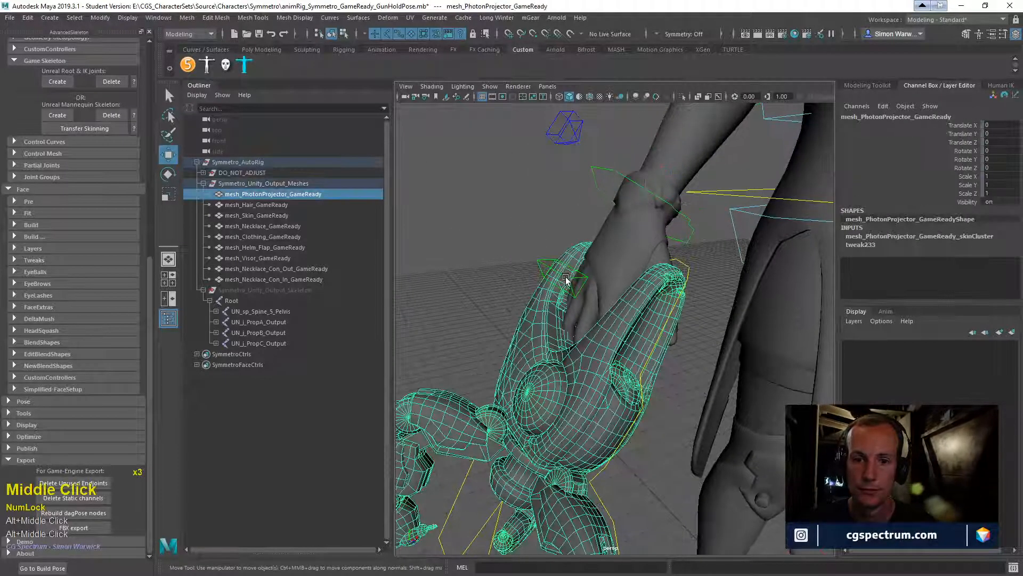
click(565, 278)
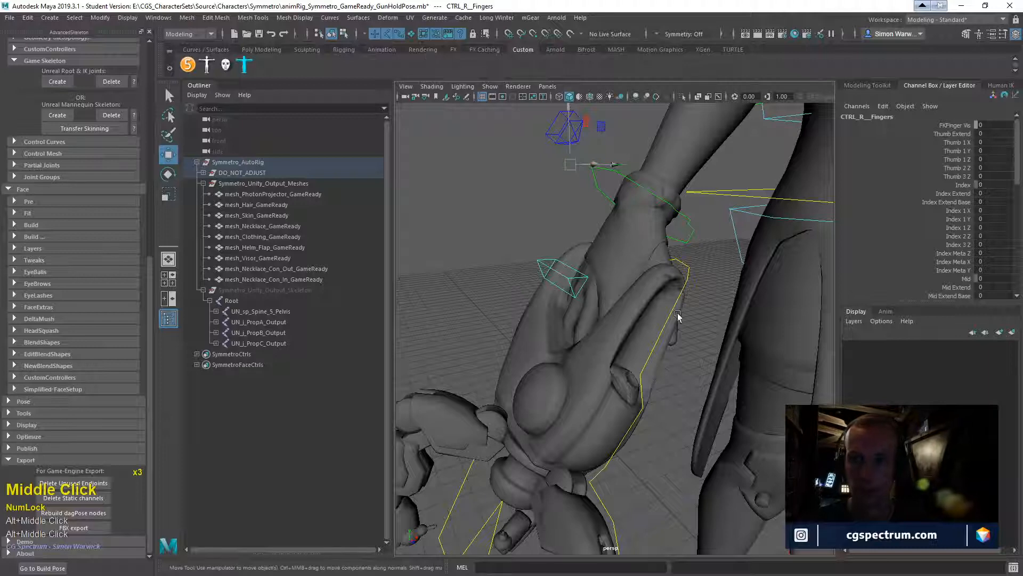
- Close the AdvancedSkeleton panel and review the right fingers control's thumb, index, mid, ring and pinkie attributes
click(151, 31)
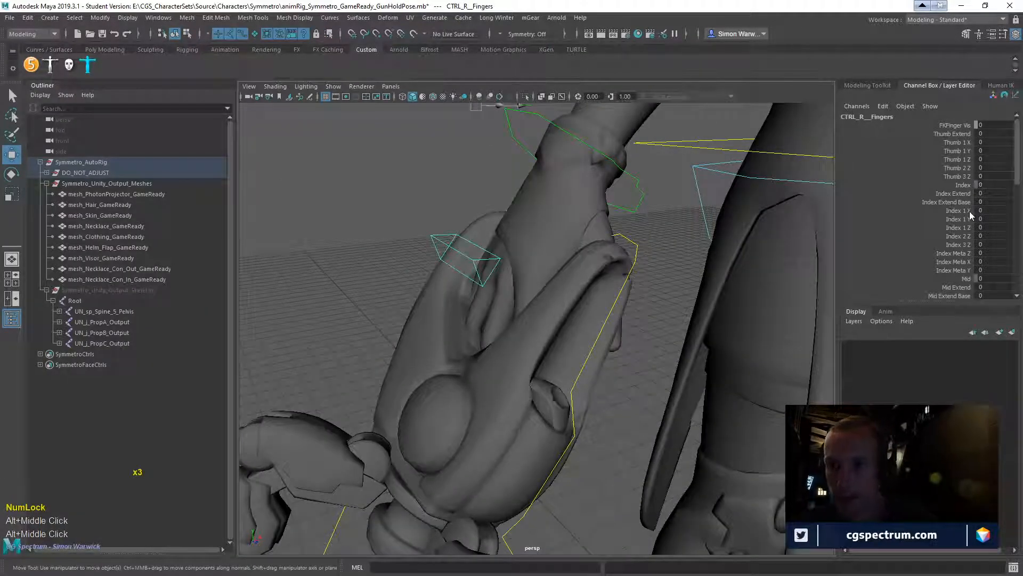
scroll(970, 212, down, 4)
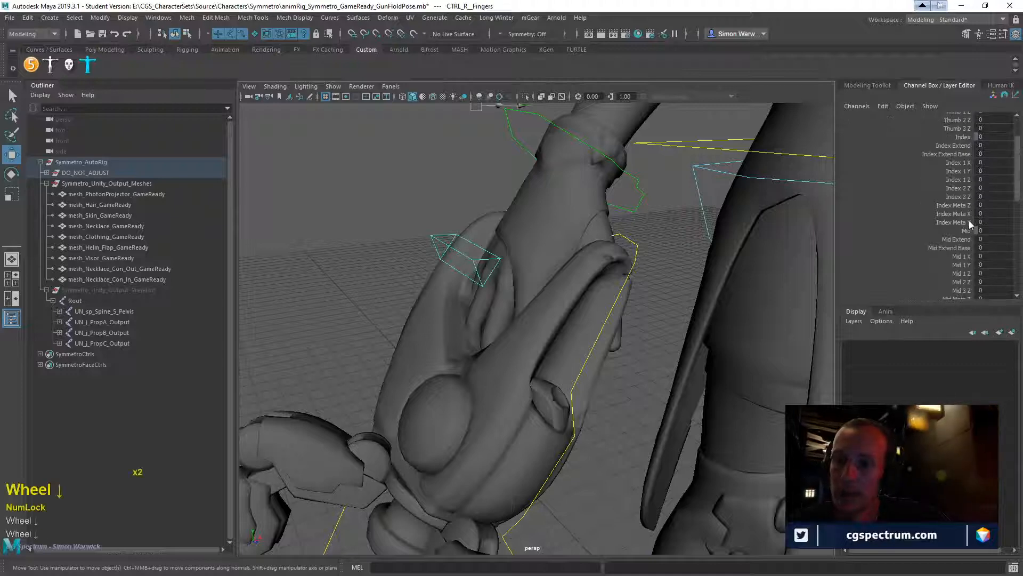
scroll(969, 222, down, 1)
scroll(969, 223, up, 1)
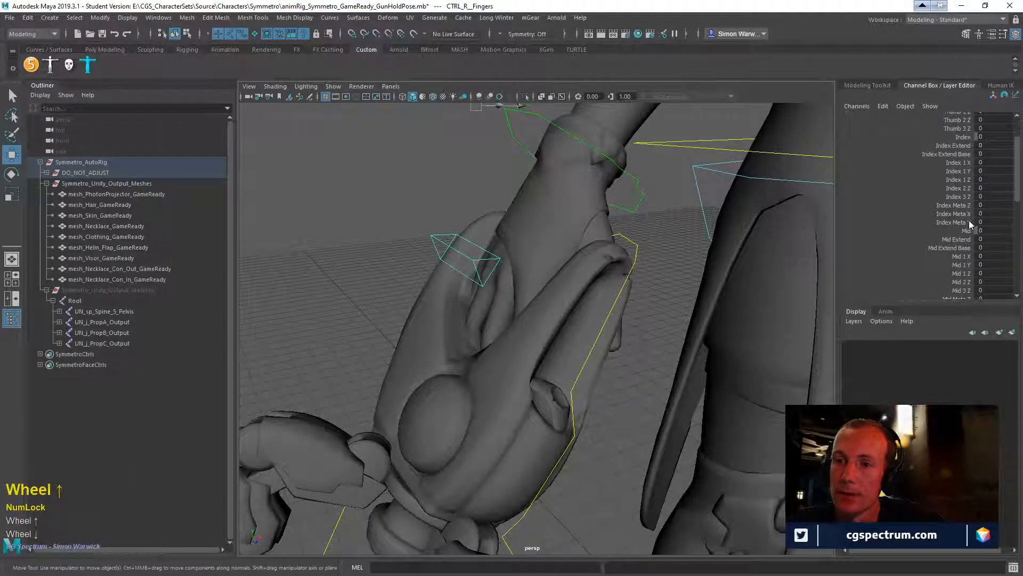
scroll(969, 220, down, 9)
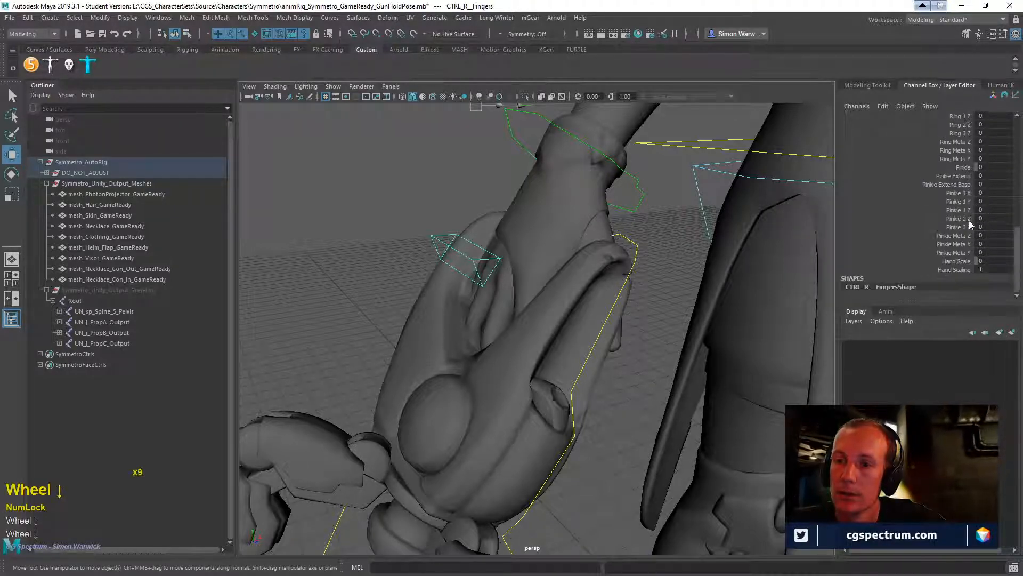
scroll(969, 220, up, 8)
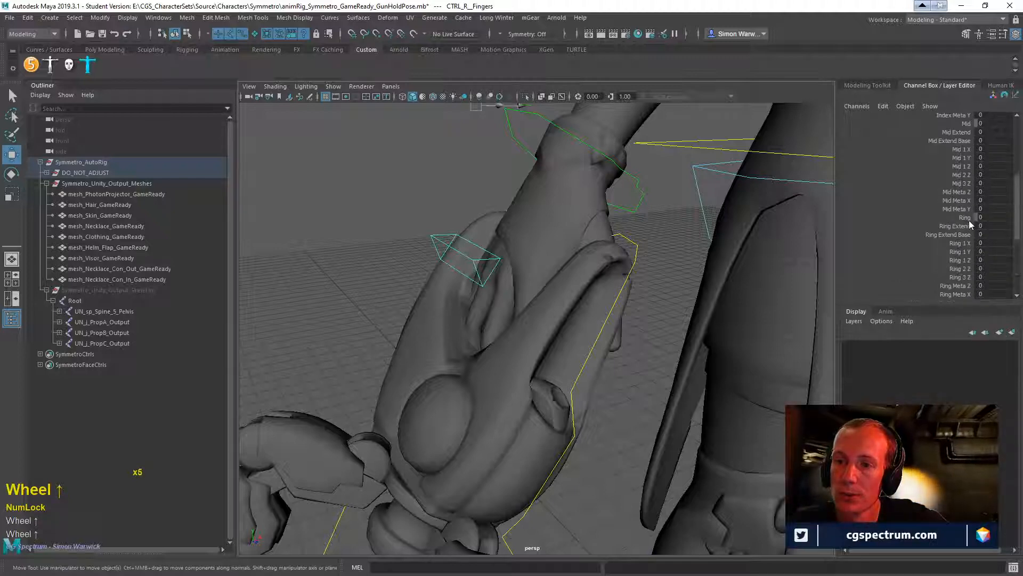
scroll(969, 219, up, 5)
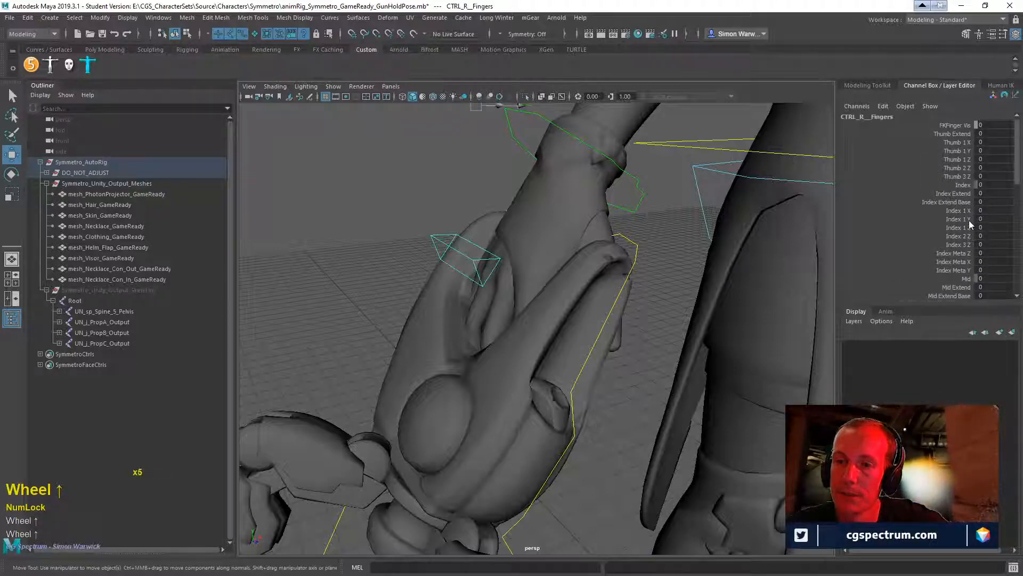
- Recheck the channels of the right FK wrist and wrist pinner controls, and return to the right fingers control's thumb attributes
click(582, 144)
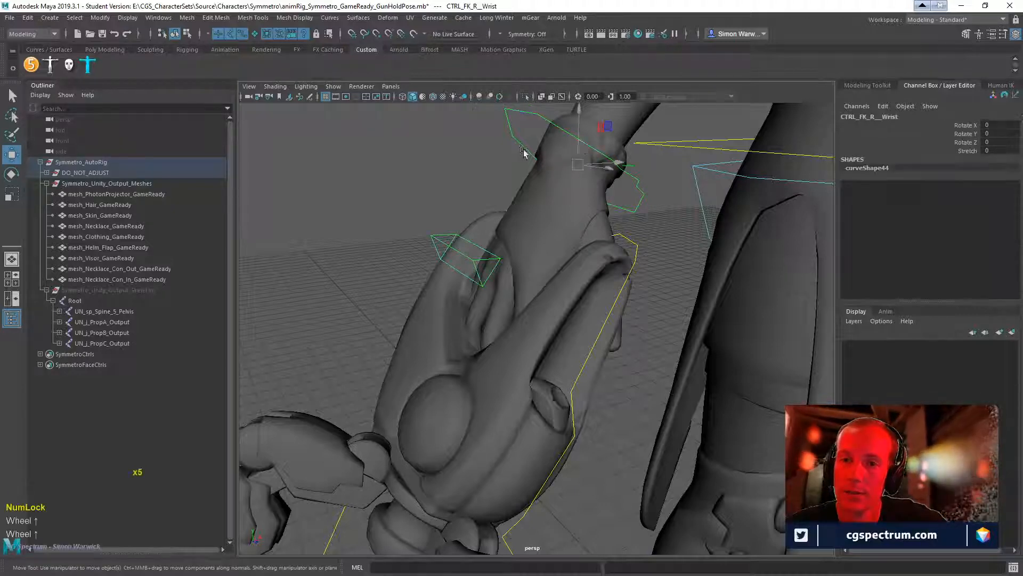
alt+middle_drag(516, 147, 449, 195)
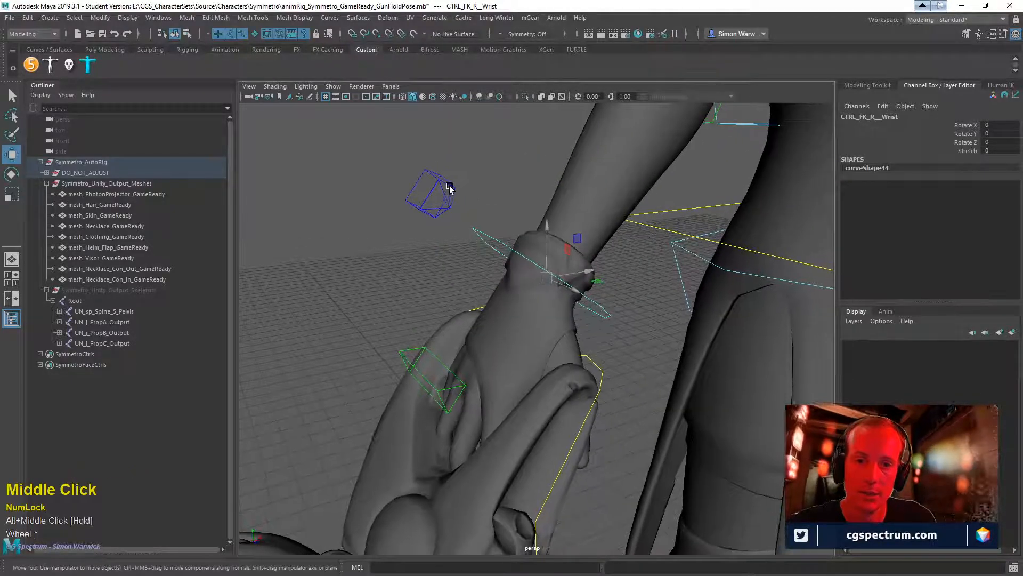
click(449, 193)
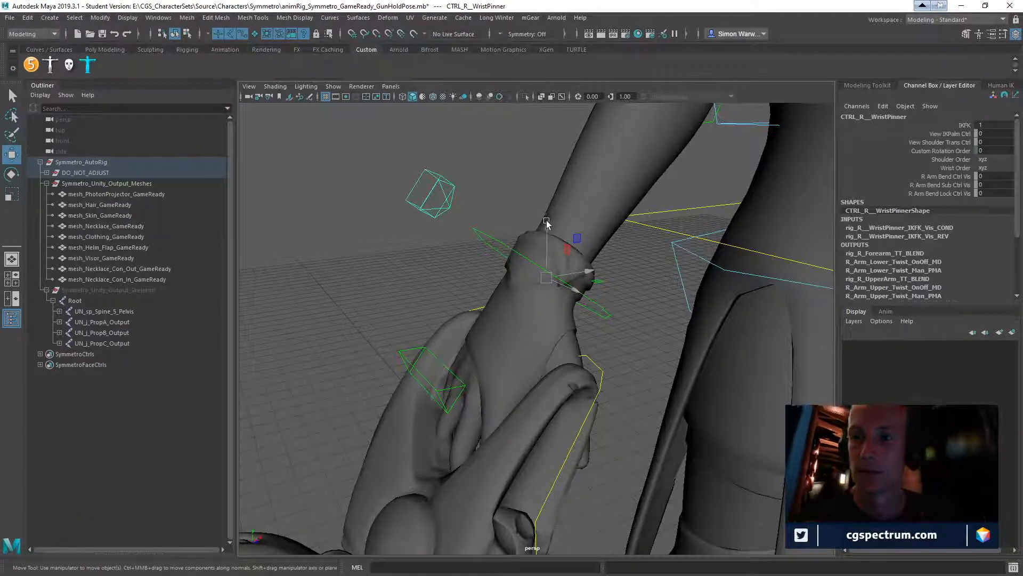
click(425, 352)
click(422, 352)
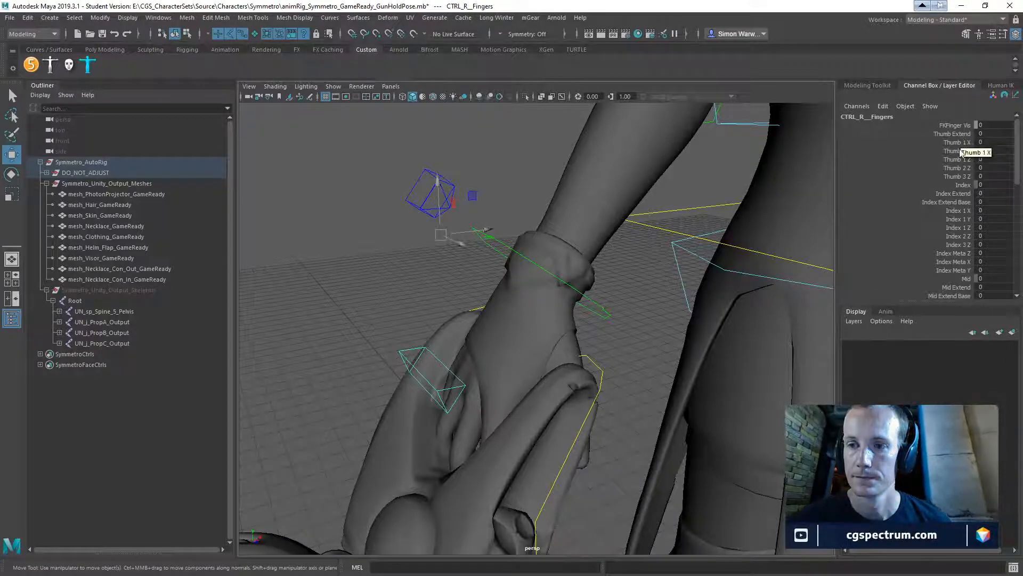
scroll(958, 192, down, 2)
scroll(963, 151, up, 3)
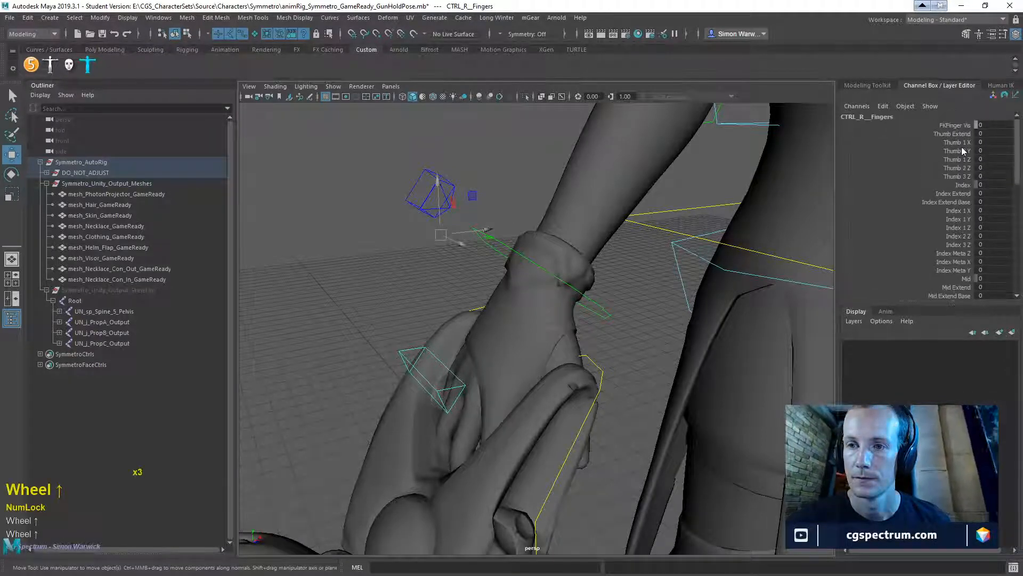
- Try changing the right fingers control's channels through Pinkie Meta Y together, and undo the change
scroll(959, 140, down, 12)
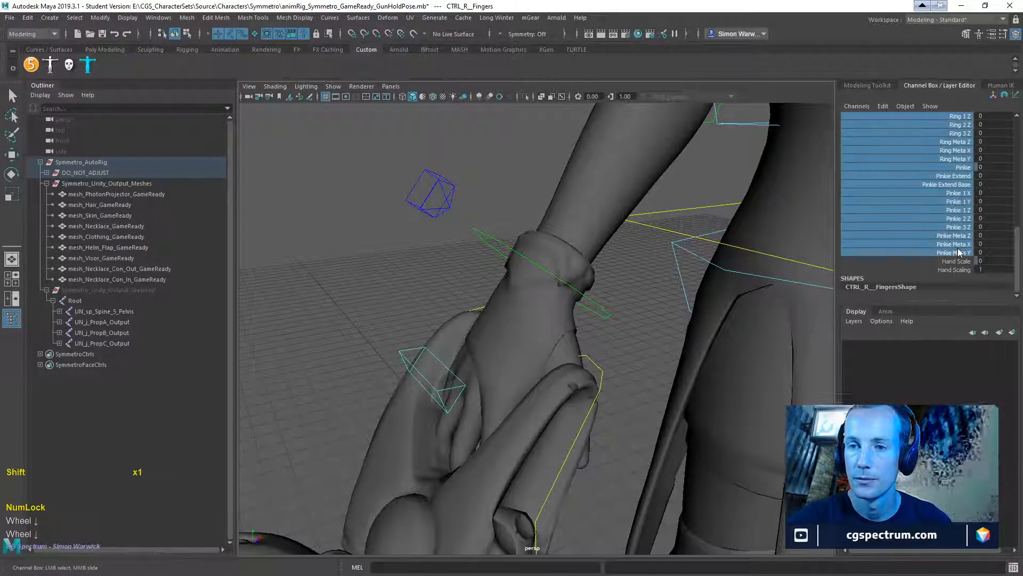
shift+click(959, 253)
alt+drag(605, 304, 628, 279)
mouse_move(629, 278)
middle_down()
mouse_move(647, 285)
mouse_move(618, 279)
middle_up()
key(ctrl+z)
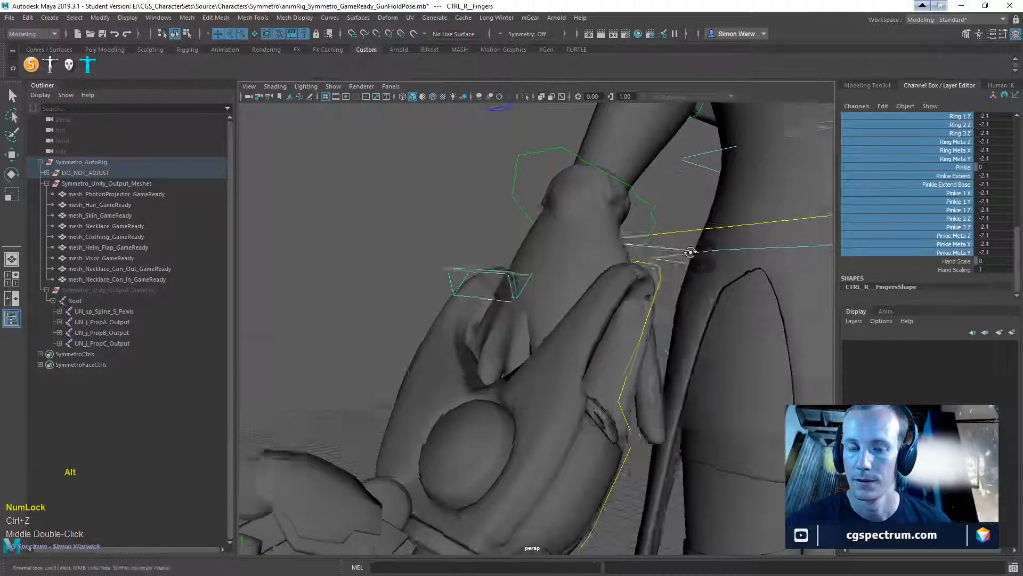
alt+drag(692, 258, 692, 283)
alt+right_drag(692, 282, 778, 253)
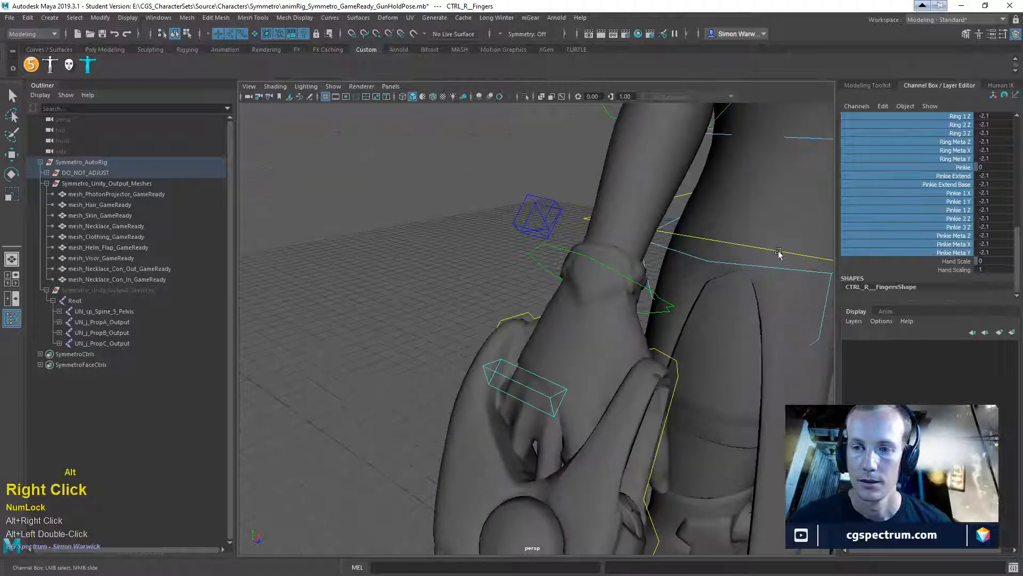
key(ctrl+z)
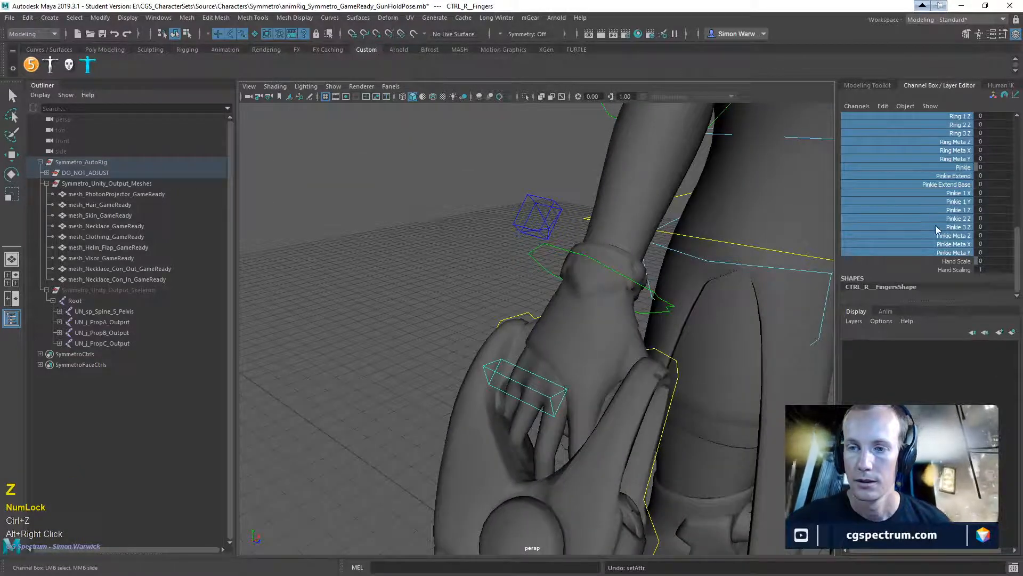
- Try out the Pinkie 1 X, Pinkie 1 Y and Pinkie 1 Z channels one by one, undoing each change
drag(968, 196, 967, 201)
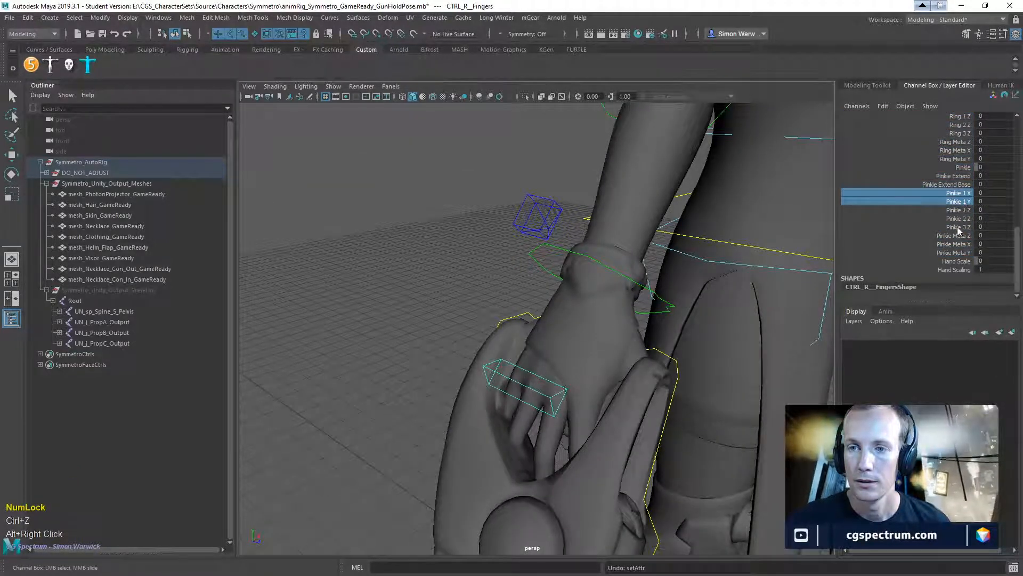
click(958, 193)
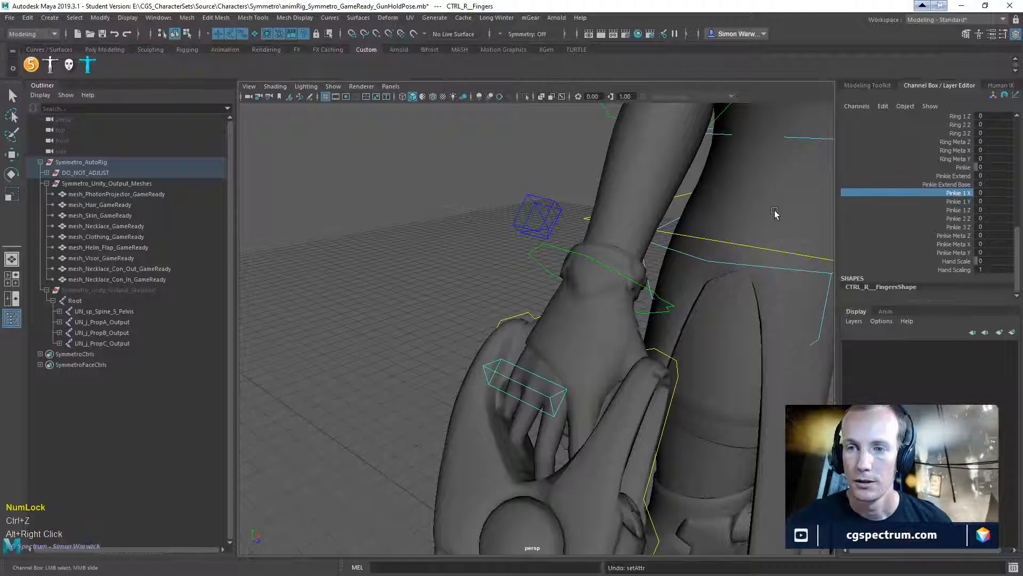
middle_drag(776, 213, 784, 213)
key(ctrl+z)
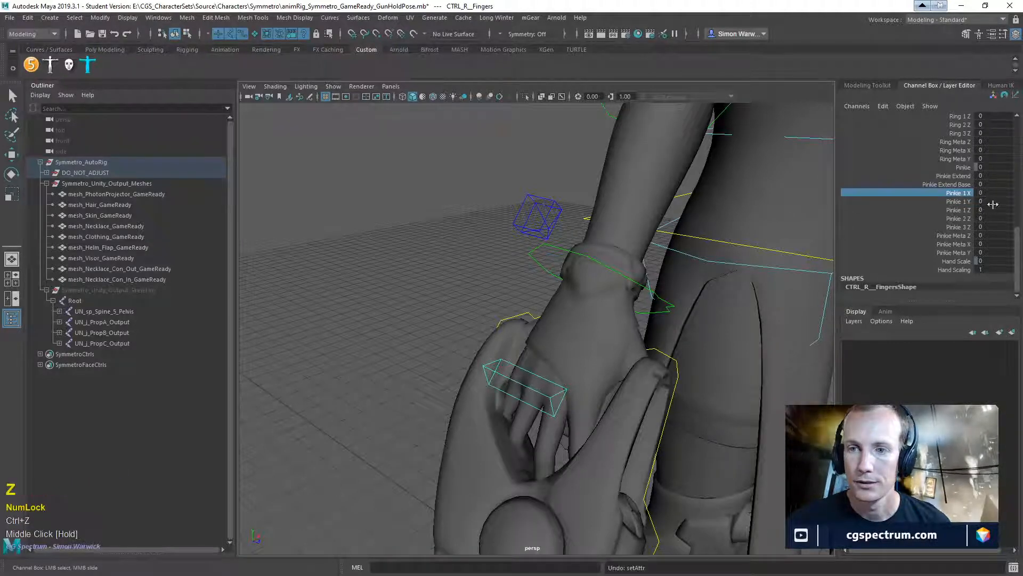
click(962, 202)
mouse_move(726, 257)
middle_down()
mouse_move(671, 256)
mouse_move(735, 254)
middle_up()
key(ctrl+z)
click(958, 210)
middle_drag(642, 264, 738, 258)
key(ctrl+z)
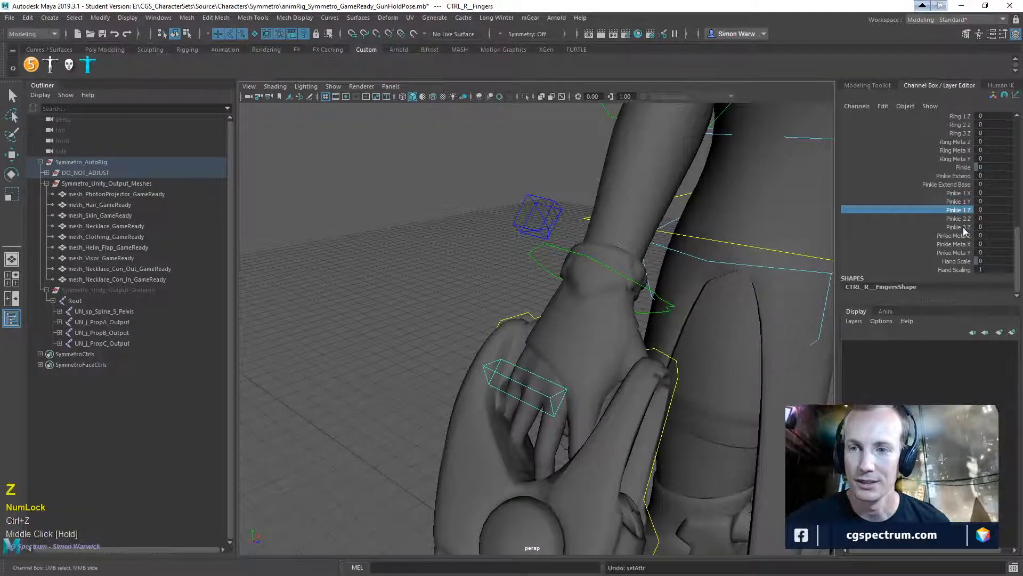
drag(964, 228, 964, 214)
scroll(968, 218, up, 3)
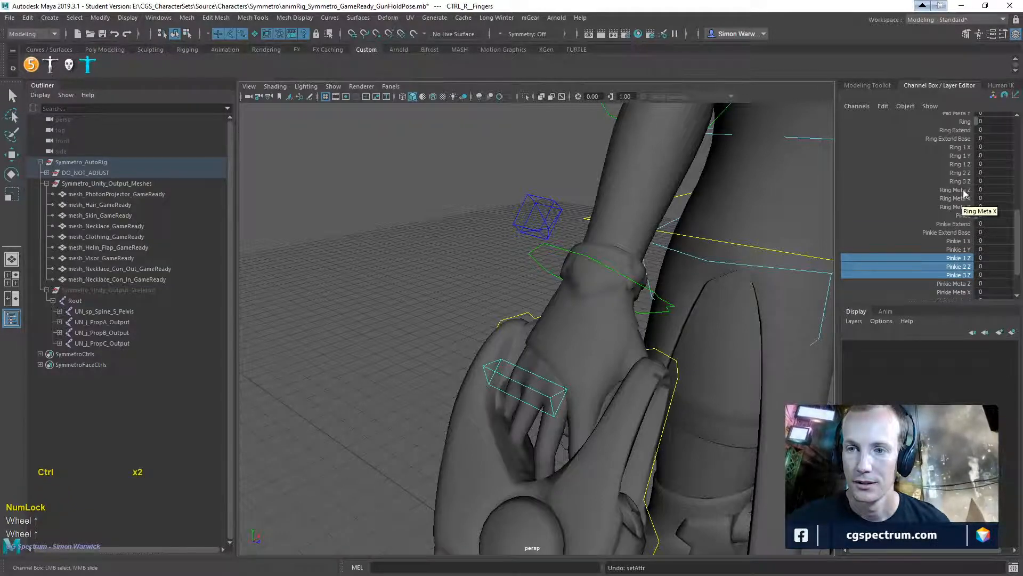
ctrl+drag(963, 181, 964, 165)
scroll(967, 175, up, 7)
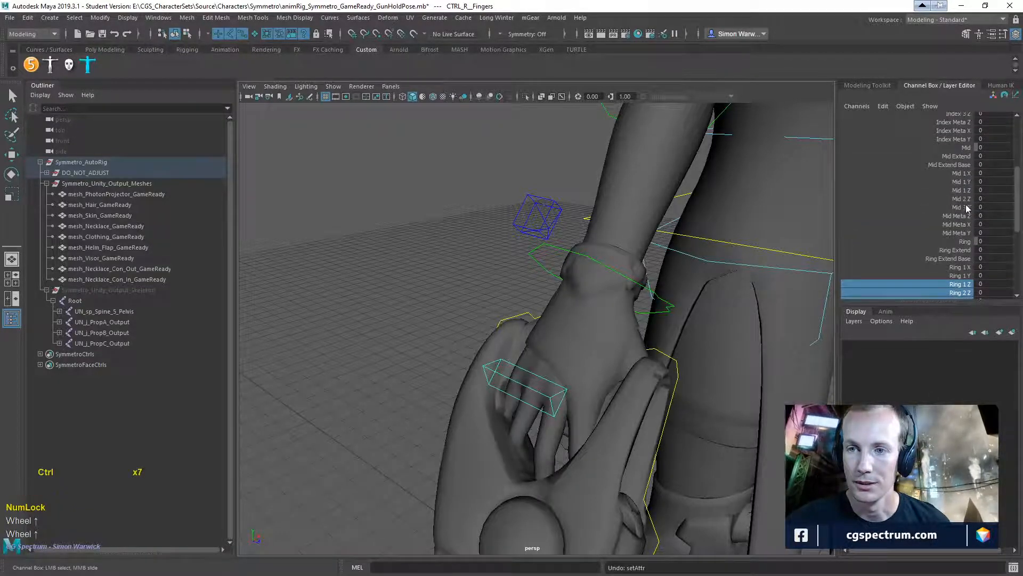
ctrl+drag(963, 206, 954, 159)
scroll(962, 194, up, 4)
scroll(953, 164, down, 4)
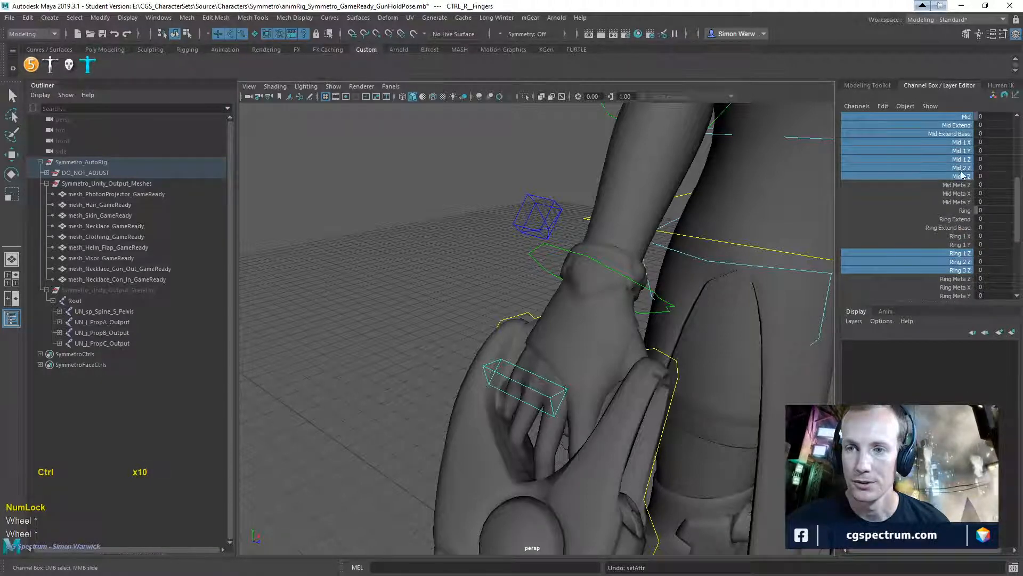
scroll(975, 163, up, 5)
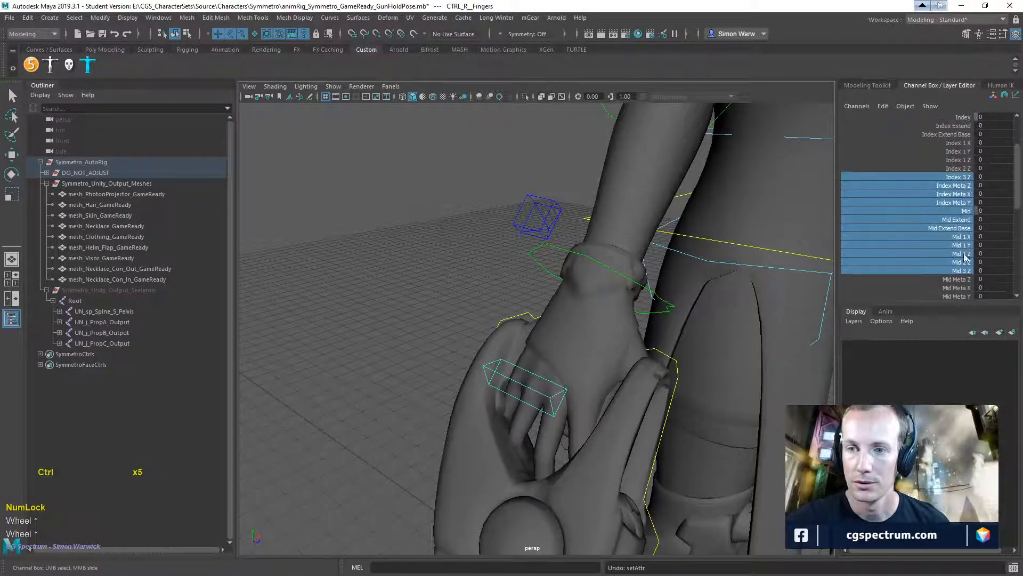
scroll(964, 254, down, 6)
scroll(963, 239, down, 4)
scroll(964, 239, up, 1)
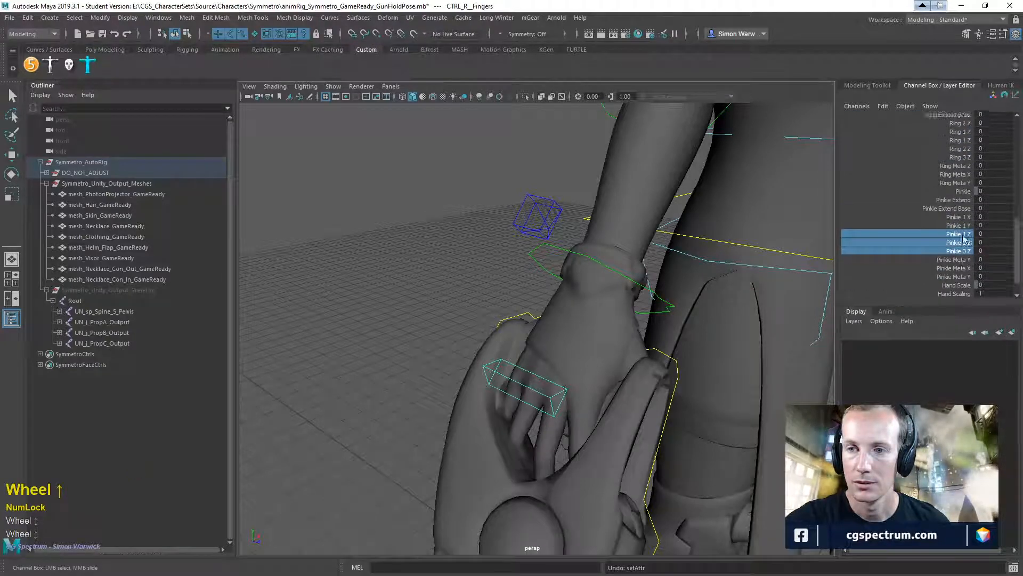
scroll(964, 240, up, 2)
ctrl+drag(966, 211, 965, 166)
scroll(964, 193, up, 3)
scroll(966, 182, up, 2)
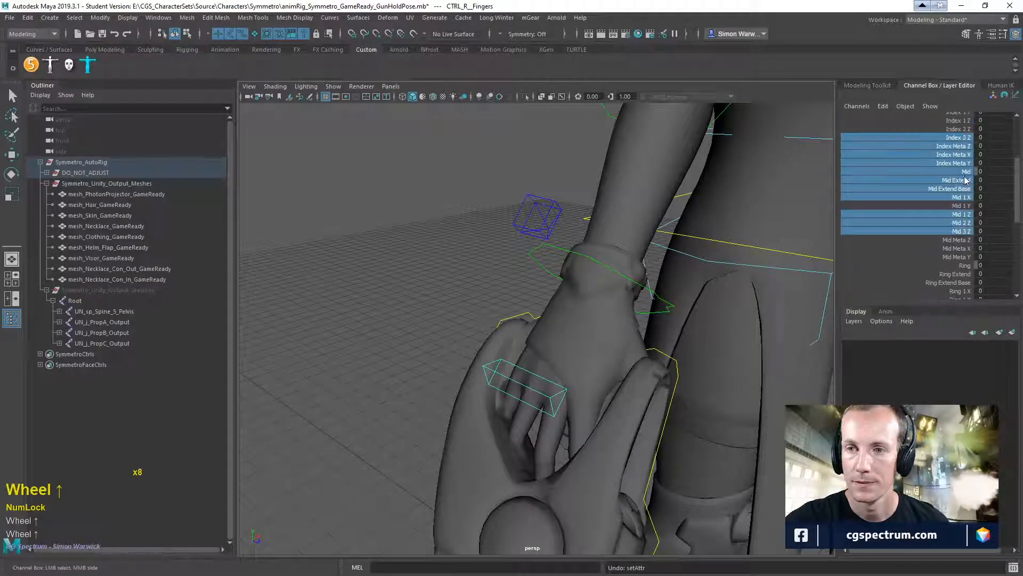
ctrl+double_click(967, 204)
scroll(968, 208, down, 7)
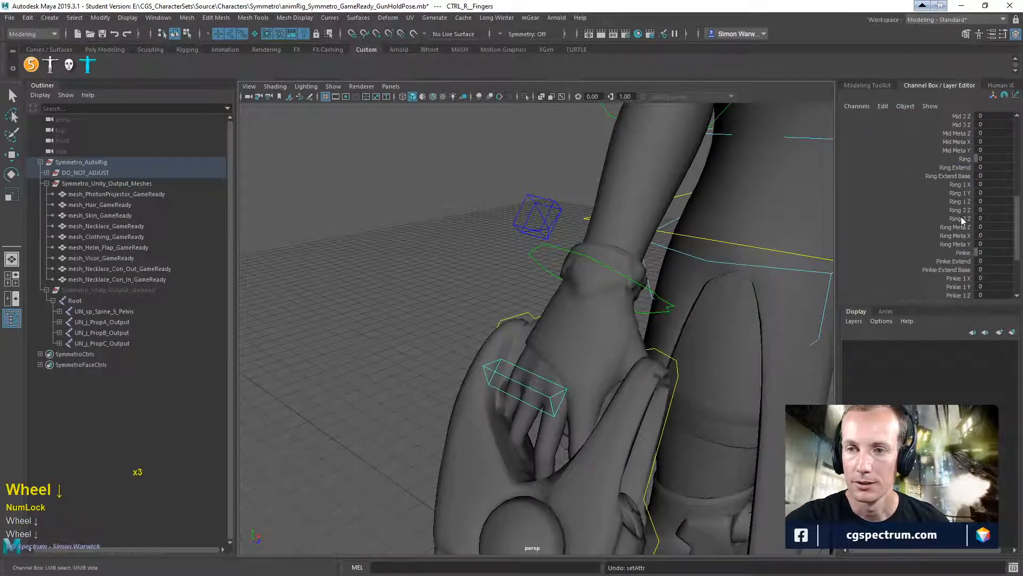
- Set the 1 Z, 2 Z and 3 Z channels of the index, mid, ring and pinkie fingers together to -36.7
drag(964, 230, 961, 166)
scroll(964, 234, up, 3)
scroll(963, 213, up, 3)
scroll(964, 208, up, 7)
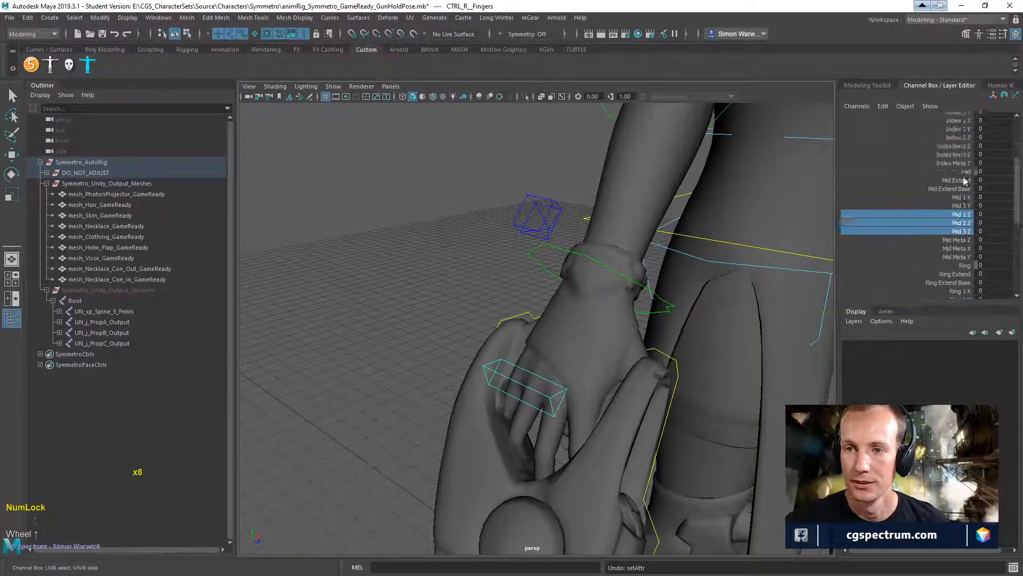
ctrl+drag(967, 211, 963, 191)
middle_drag(733, 251, 543, 273)
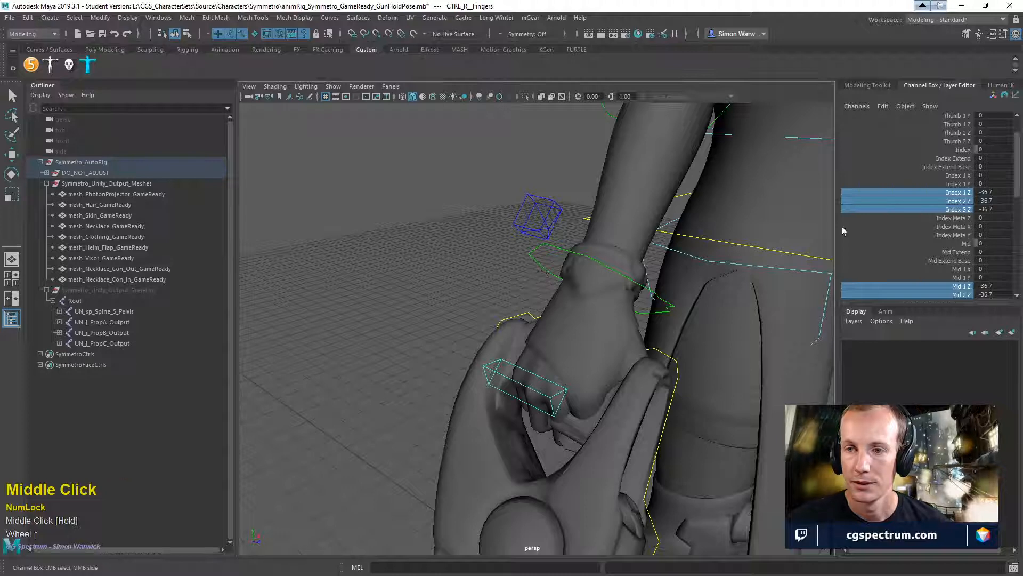
- Straighten the index finger by setting Index 1 Z, Index 2 Z and Index 3 Z to 1.1
click(966, 193)
shift+click(961, 210)
middle_drag(741, 250, 927, 252)
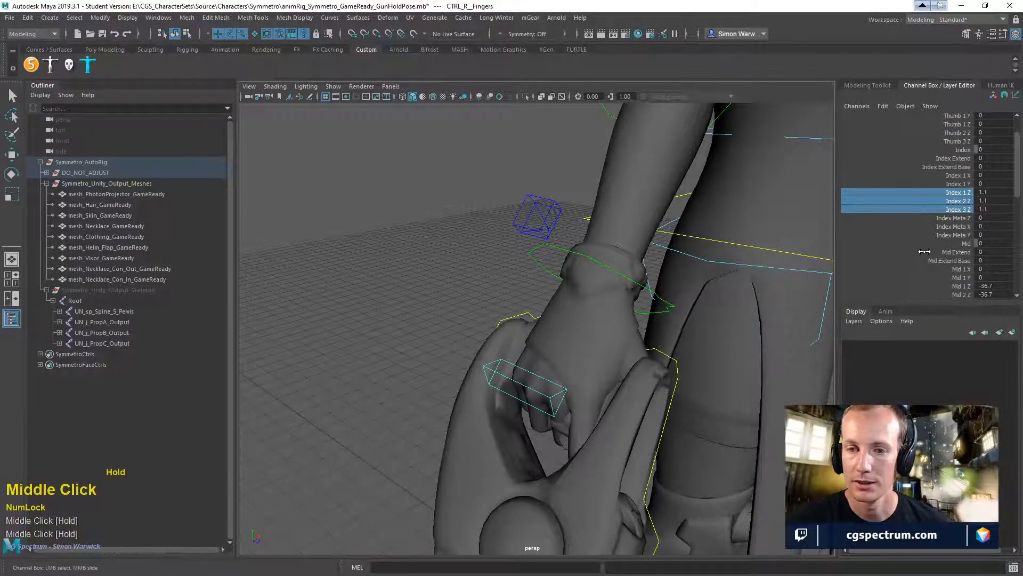
middle_click(928, 252)
- Adjust the middle finger's bend by setting Mid 1 Z to -17.1, Mid 2 Z to -37.1 and Mid 3 Z to -10.2
scroll(975, 240, down, 2)
scroll(977, 241, down, 1)
click(962, 237)
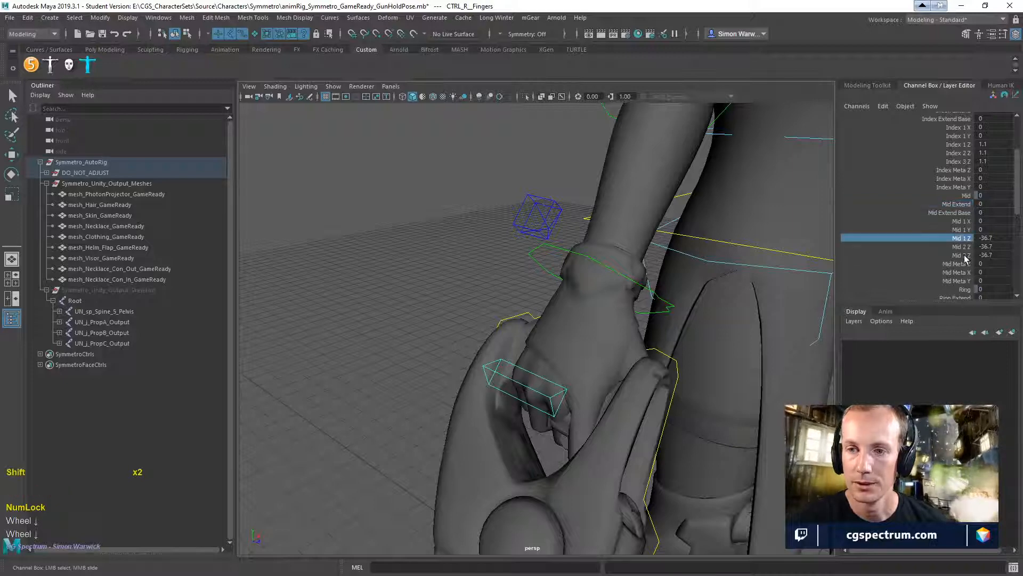
shift+click(962, 255)
middle_click(695, 285)
middle_drag(695, 285, 800, 298)
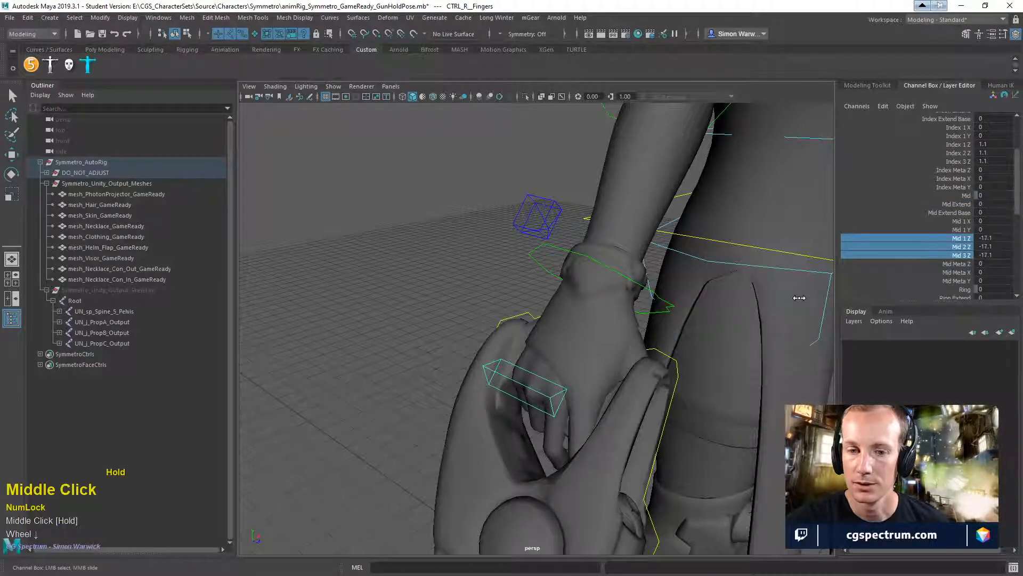
click(961, 255)
middle_drag(646, 279, 658, 279)
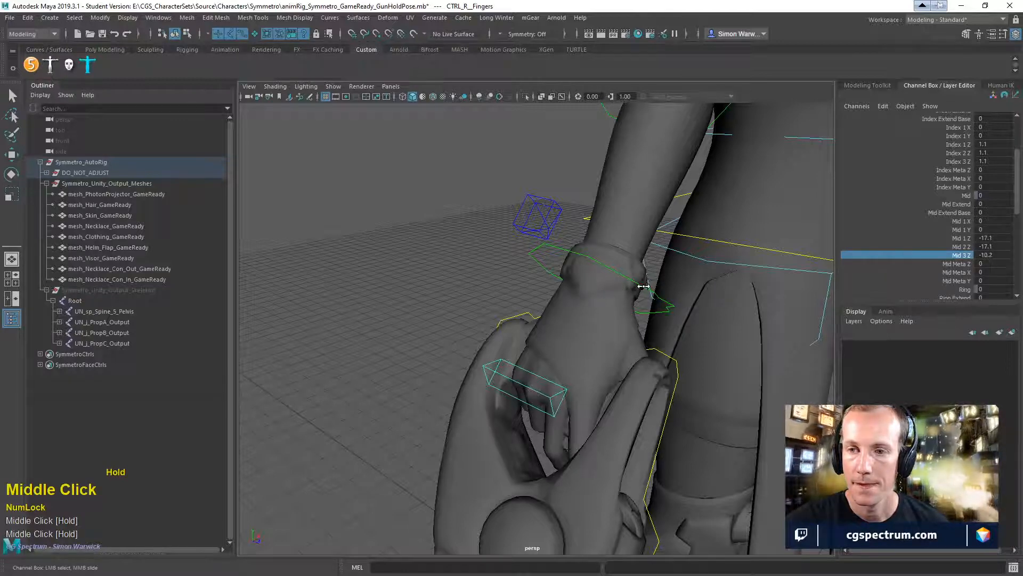
click(961, 246)
middle_drag(687, 266, 636, 274)
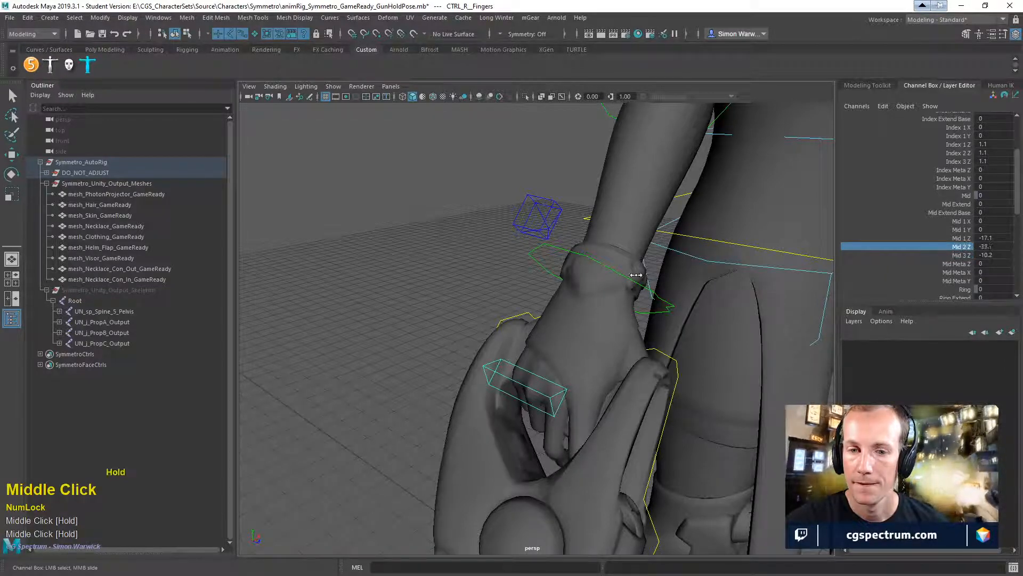
- Curl the index finger by setting Index 1 Z to 9.1, Index 2 Z to -48.6 and Index 3 Z to -44.3
alt+drag(579, 285, 728, 288)
alt+drag(669, 303, 670, 323)
alt+right_drag(670, 323, 791, 321)
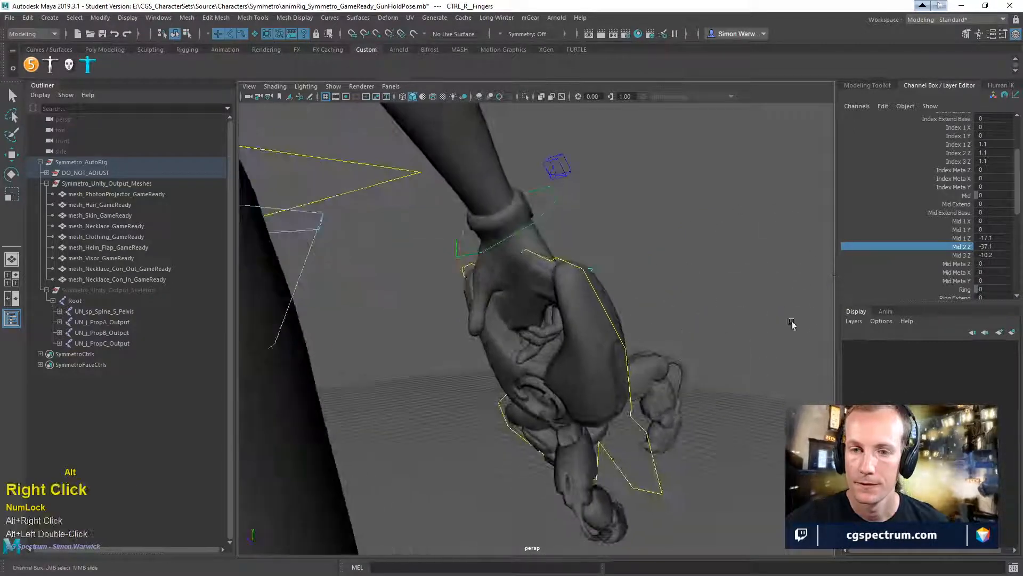
click(963, 154)
middle_drag(704, 280, 620, 304)
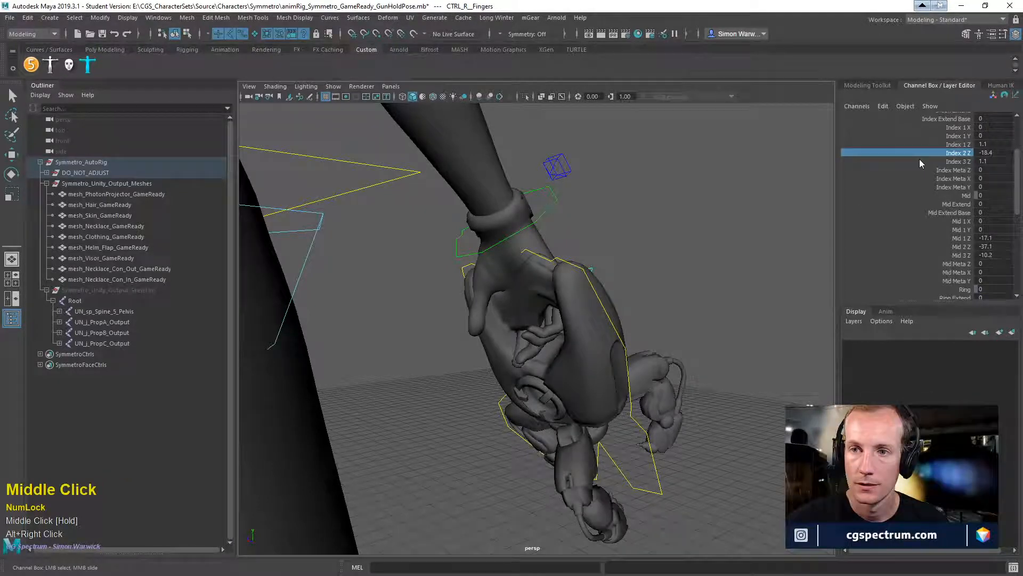
click(958, 161)
middle_drag(651, 251, 499, 283)
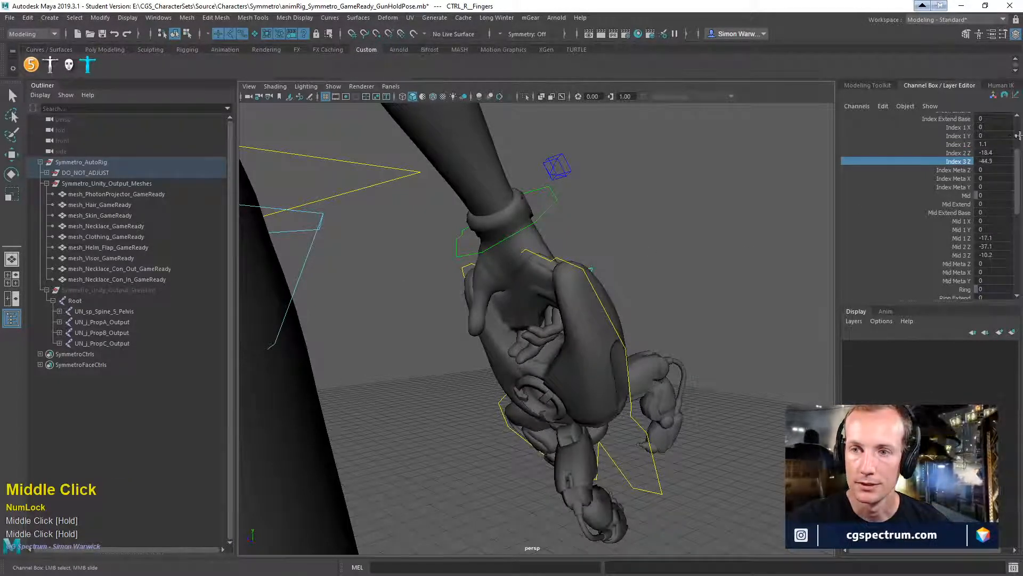
click(957, 145)
middle_drag(708, 223, 752, 246)
click(959, 153)
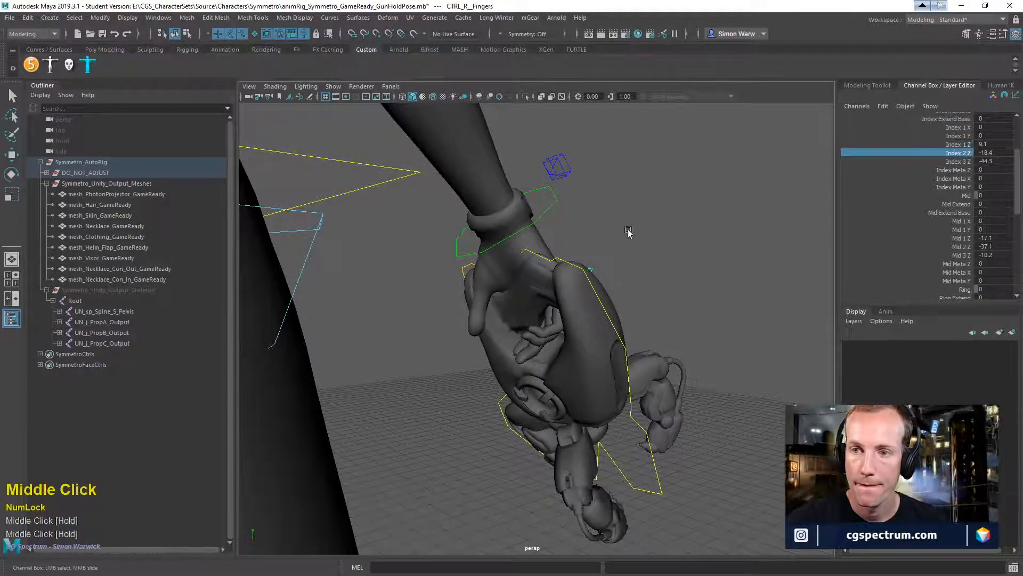
middle_drag(629, 230, 740, 241)
middle_drag(554, 246, 444, 243)
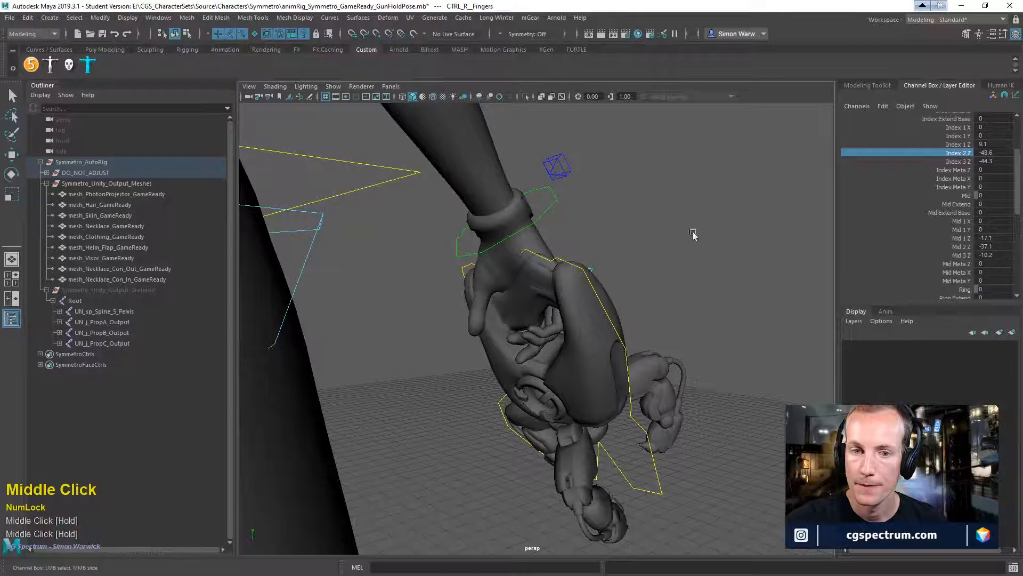
- Curl the middle finger further by setting Mid 1 Z to -20.7, Mid 2 Z to -78.2 and Mid 3 Z to -20.9
click(963, 247)
middle_drag(638, 281, 397, 288)
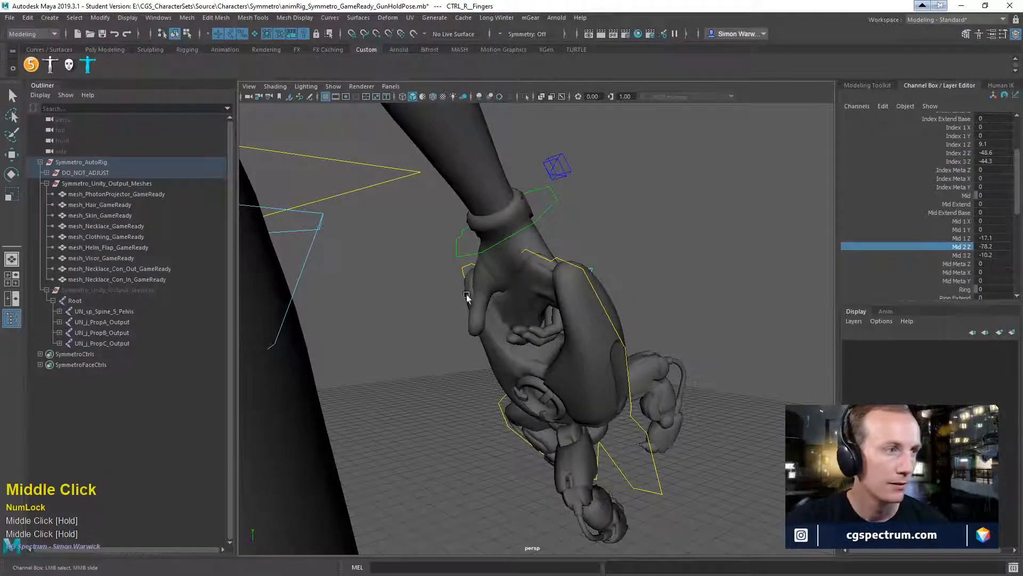
click(963, 255)
middle_drag(666, 269, 613, 277)
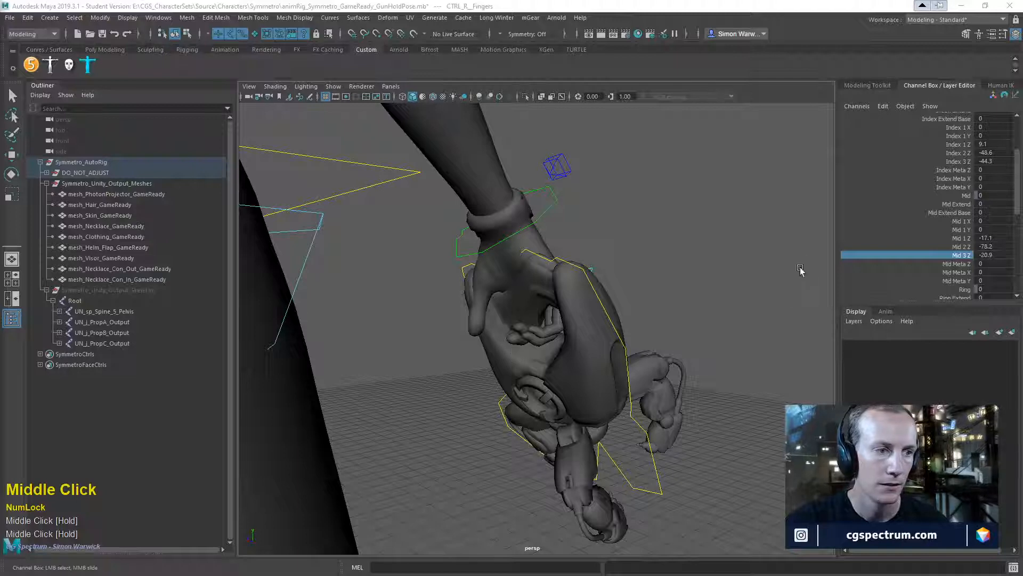
click(962, 239)
middle_drag(960, 264, 718, 270)
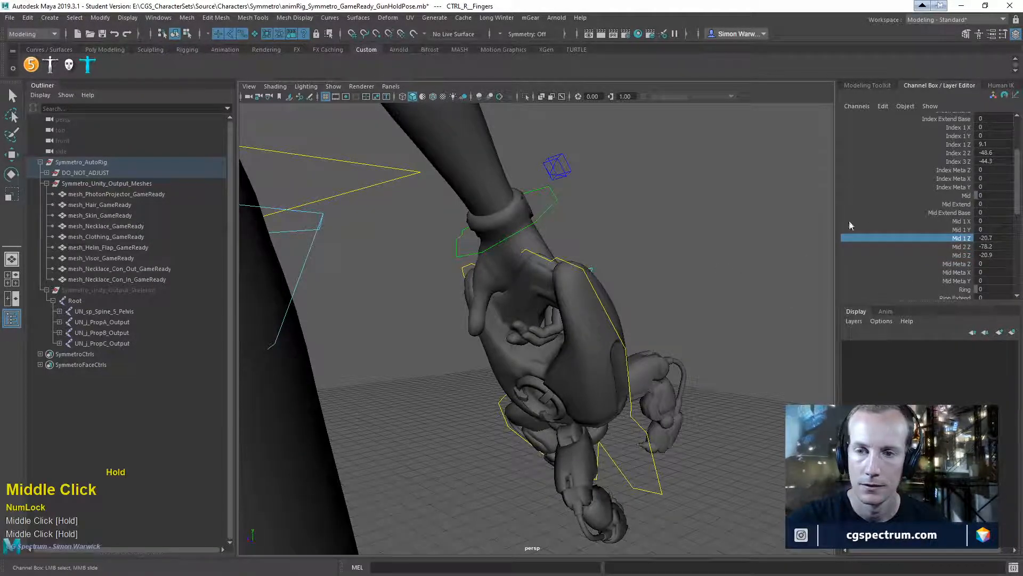
- Curl the ring finger by setting Ring 1 Z to -47.7, Ring 2 Z to -54 and Ring 3 Z to -33.4
scroll(959, 238, down, 4)
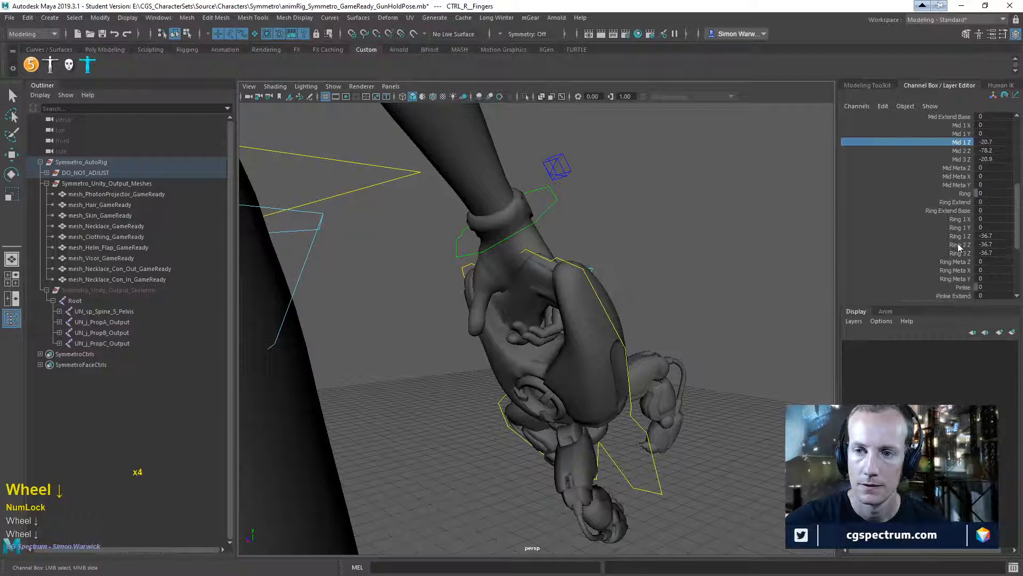
click(959, 247)
middle_drag(779, 254, 686, 264)
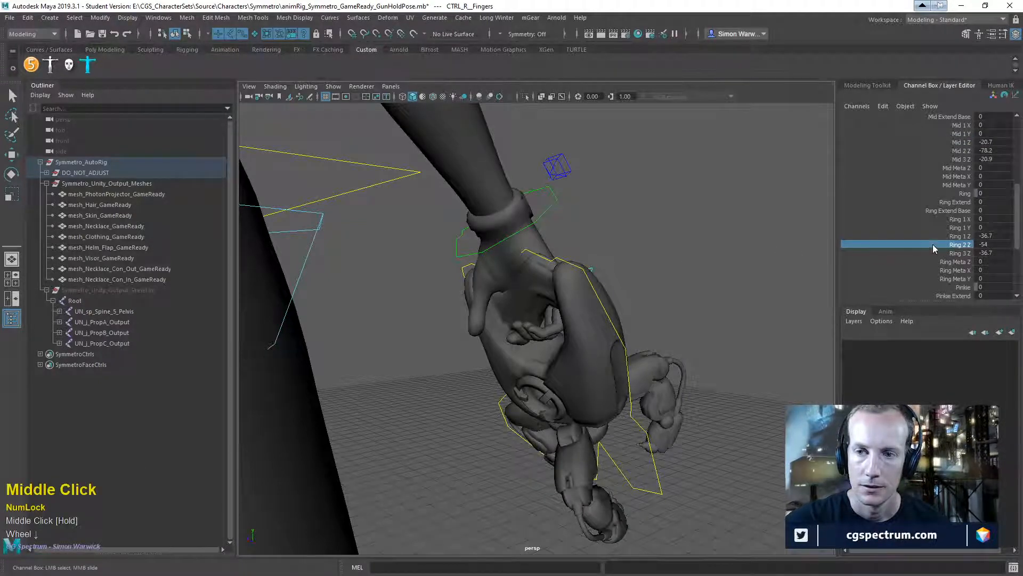
click(958, 253)
middle_drag(570, 277, 579, 276)
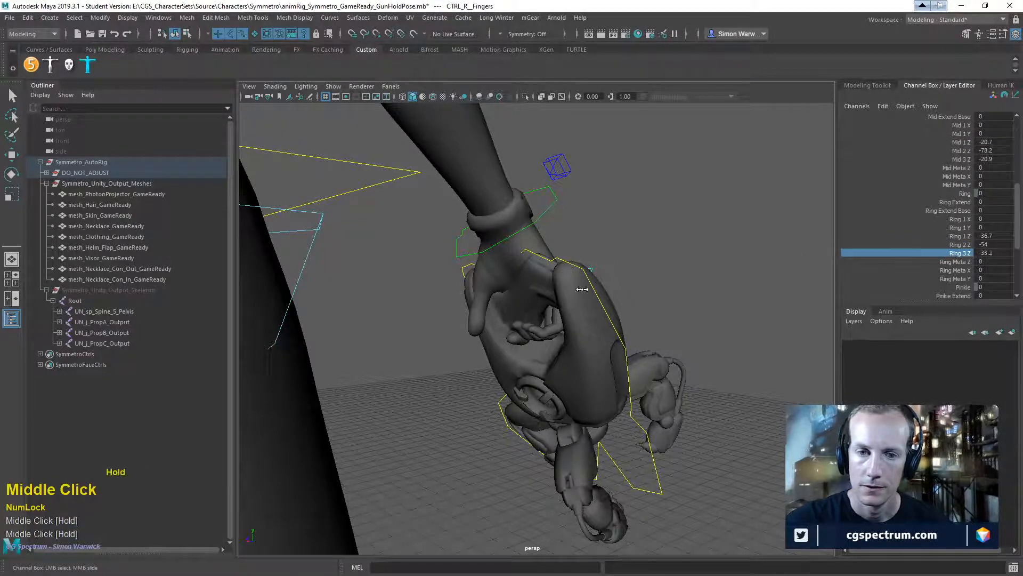
click(958, 236)
middle_drag(667, 263, 598, 290)
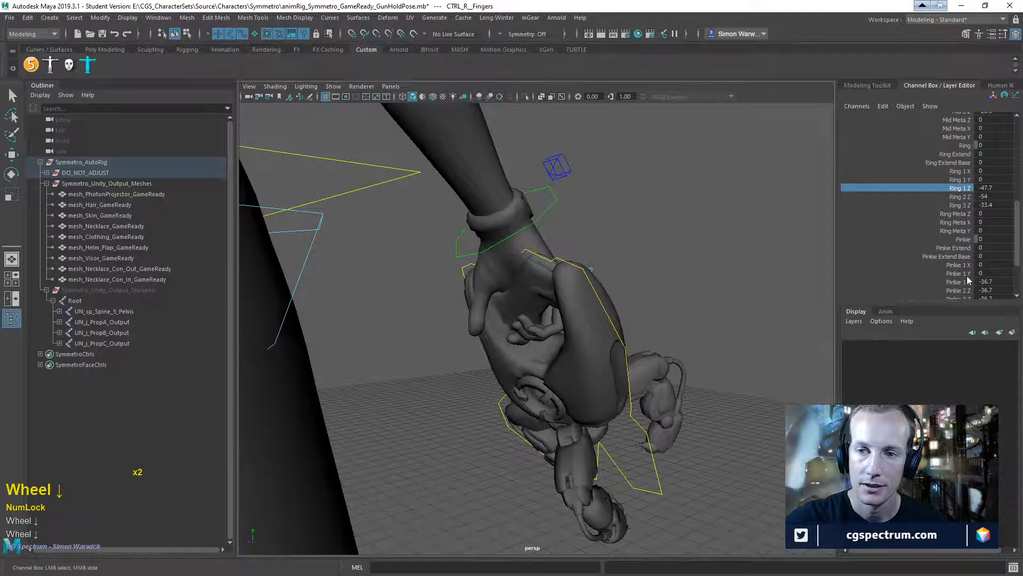
- Curl the pinkie finger by setting Pinkie 1 Z to -61.6 and Pinkie 2 Z to -61.2
click(959, 266)
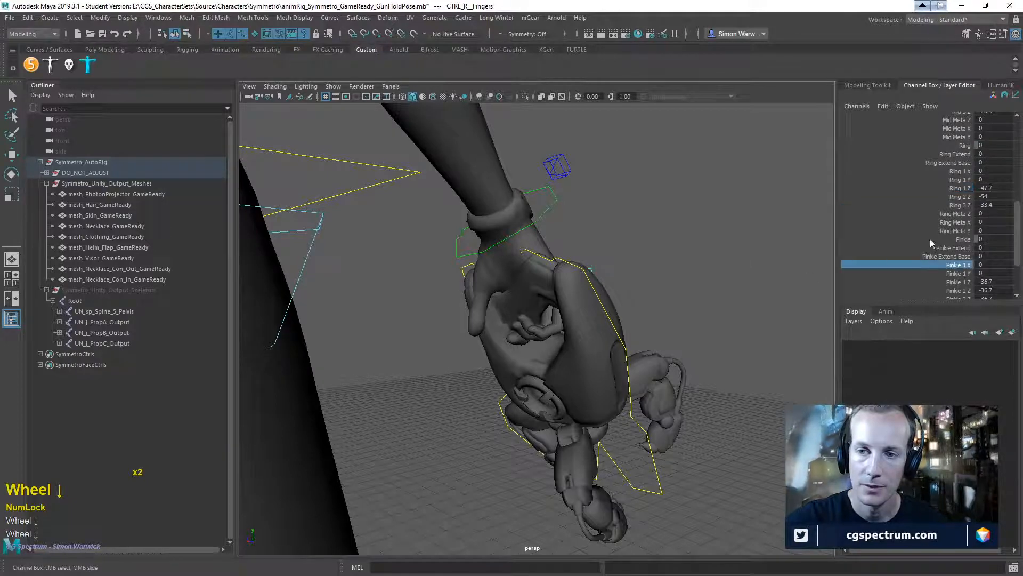
click(957, 282)
middle_drag(734, 277, 594, 281)
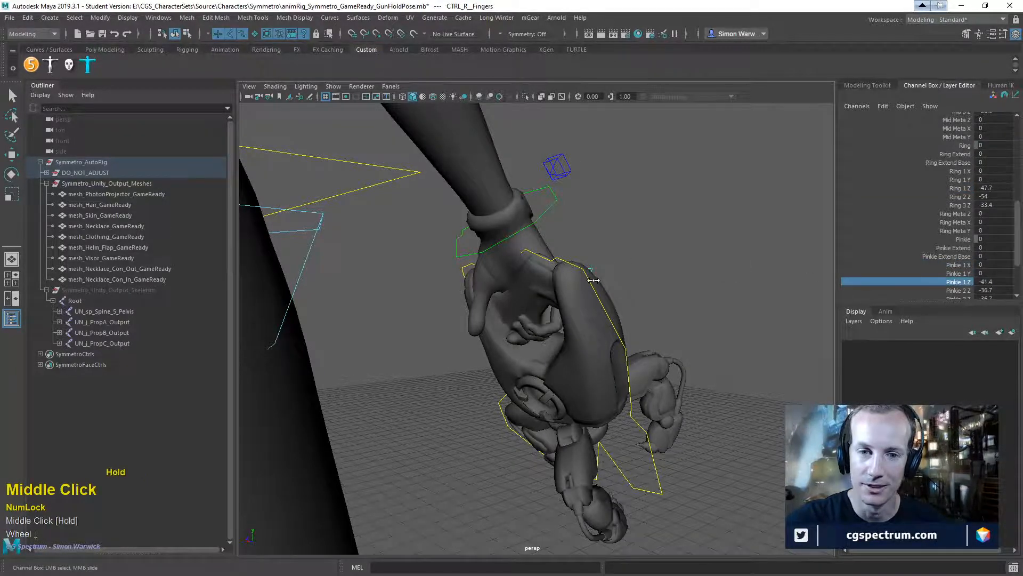
click(960, 291)
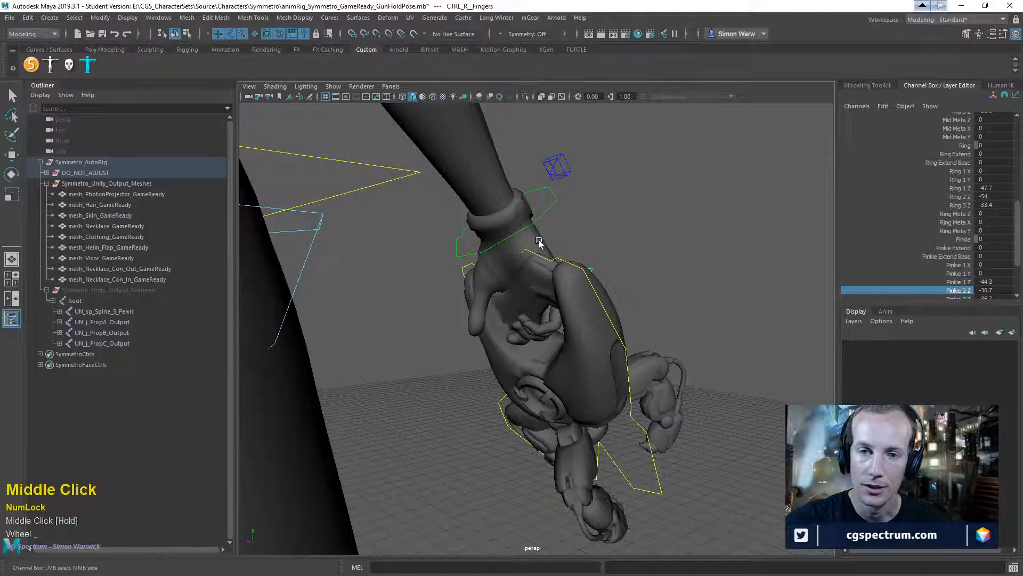
middle_drag(540, 244, 433, 261)
click(962, 282)
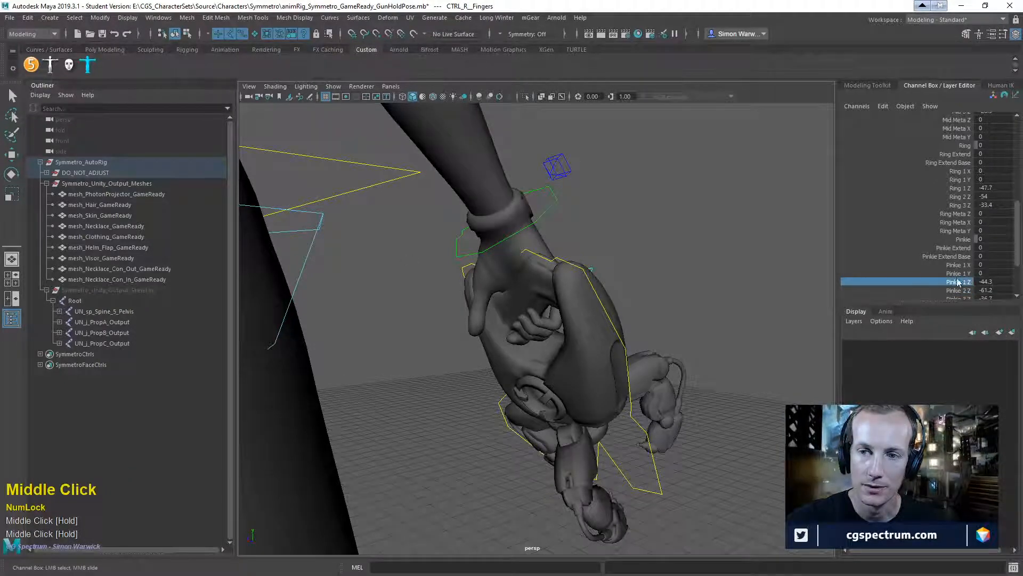
middle_drag(613, 277, 534, 277)
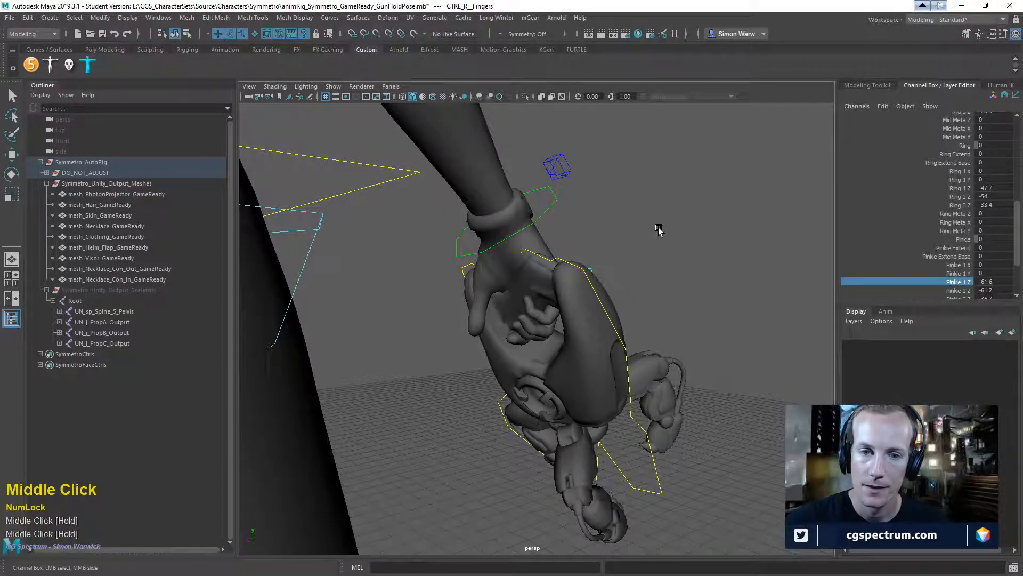
- Refine the finger bends around the grip by setting Pinkie 2 Z to -58.8 and Ring 2 Z to about -67.6
alt+drag(665, 222, 368, 222)
alt+drag(426, 261, 594, 232)
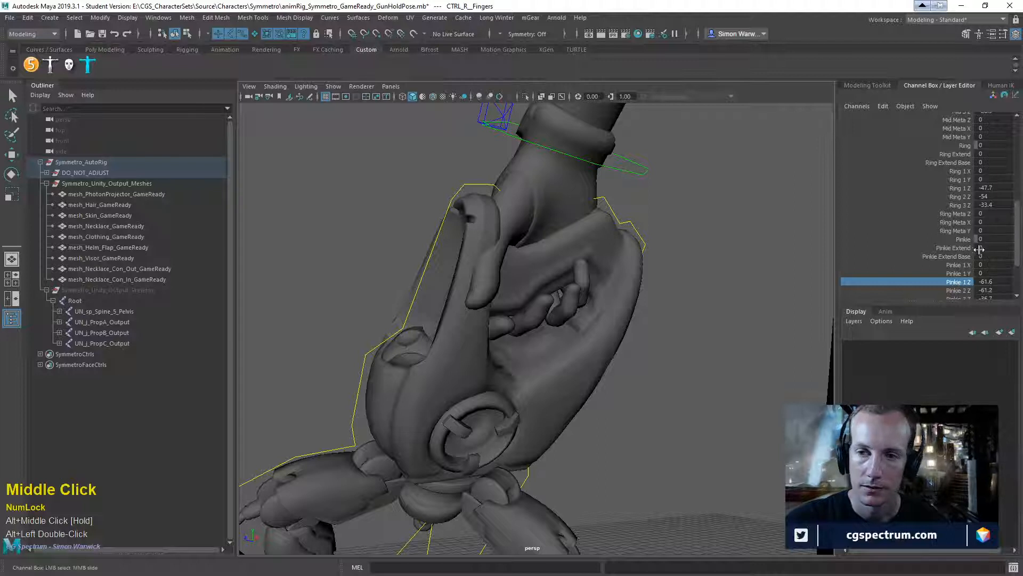
scroll(968, 277, down, 2)
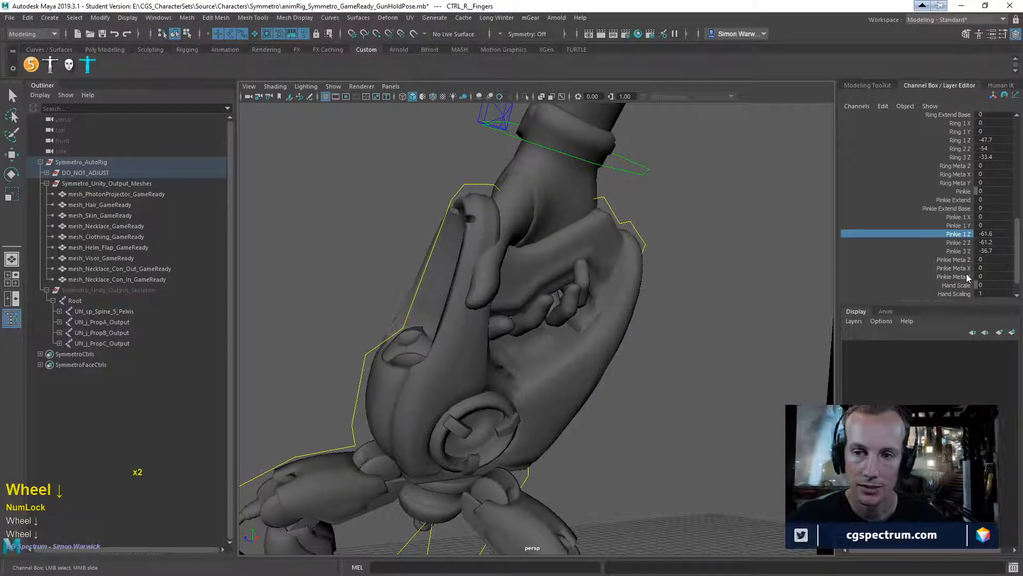
click(960, 243)
middle_drag(703, 235, 715, 236)
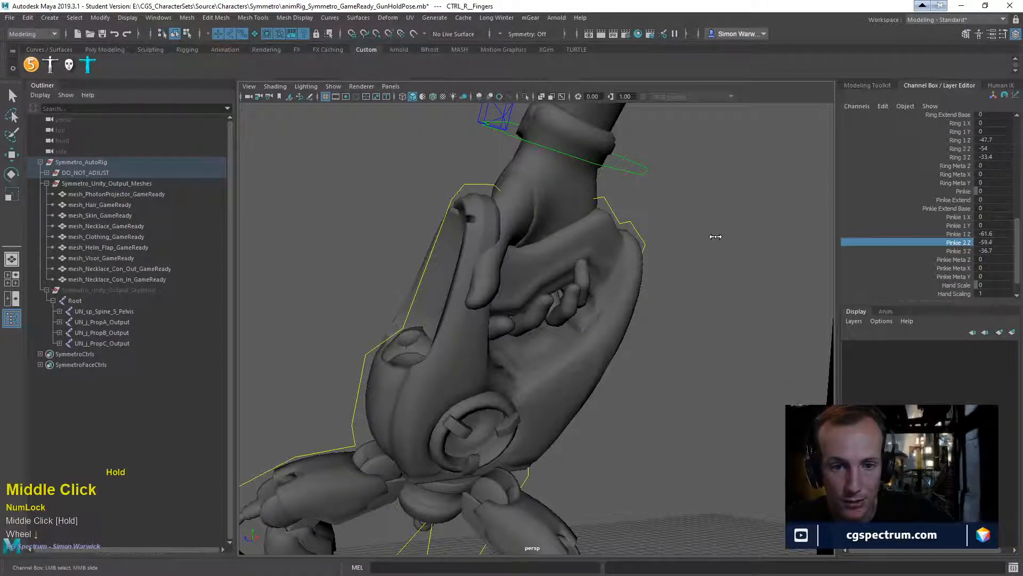
scroll(984, 212, up, 2)
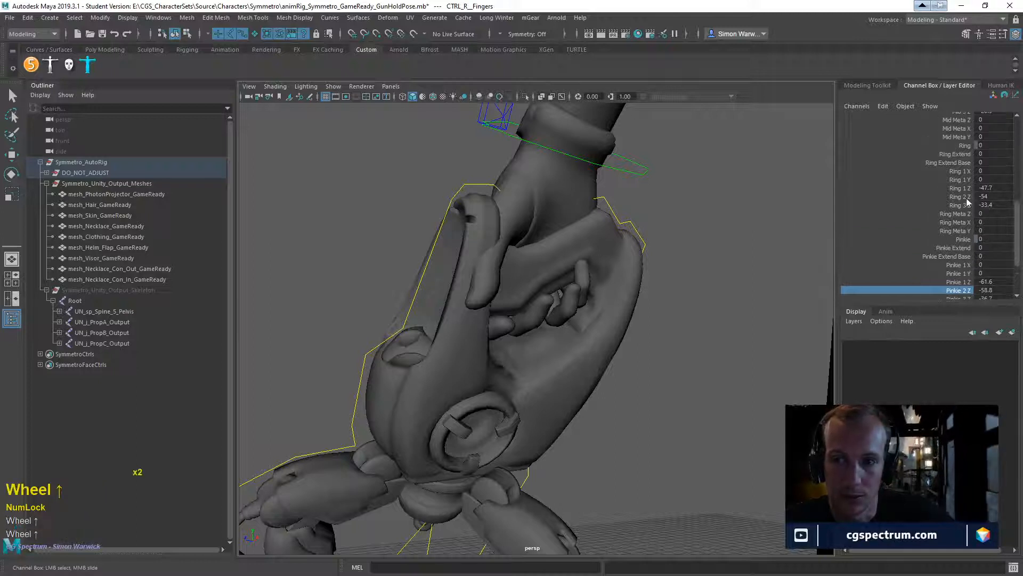
click(959, 196)
middle_drag(715, 238, 666, 233)
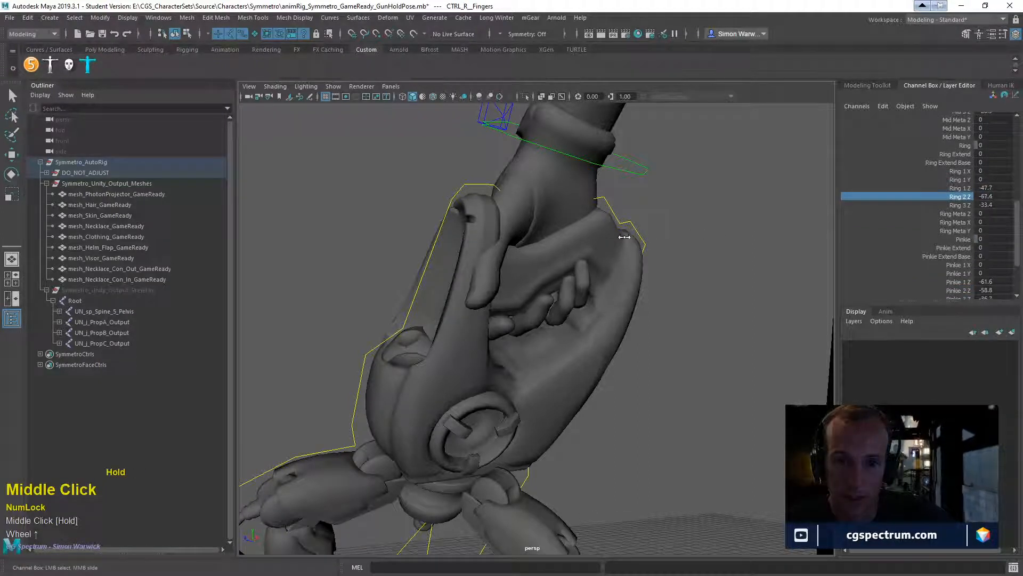
- Wrap the thumb around the grip by setting Thumb 1 Z to -10.2, Thumb 2 Z to -13.8, Thumb 3 Z to -8.1 and Thumb 1 X to 27
scroll(941, 202, up, 8)
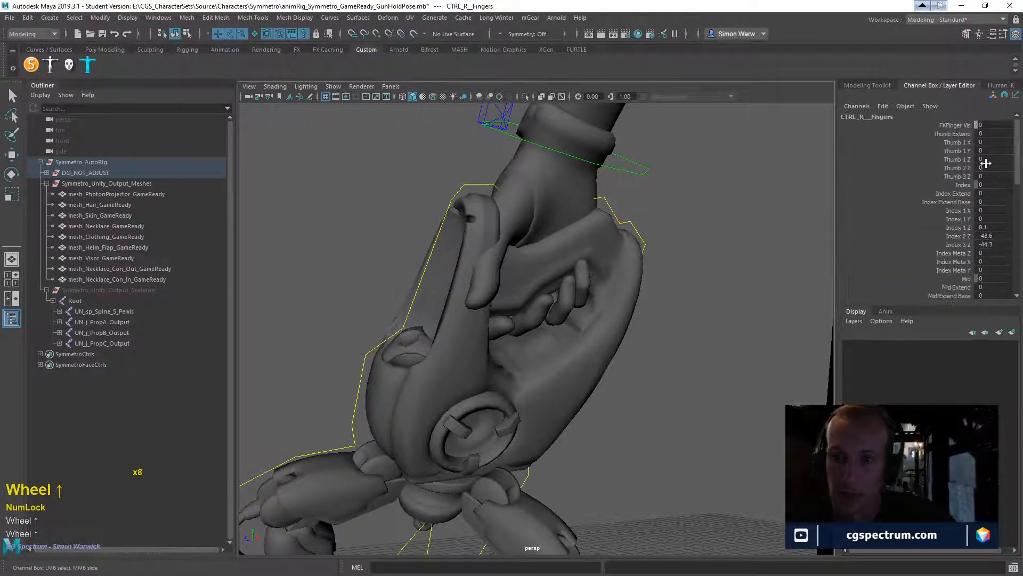
click(959, 159)
middle_drag(688, 226, 843, 185)
click(958, 167)
middle_drag(692, 226, 637, 259)
click(958, 176)
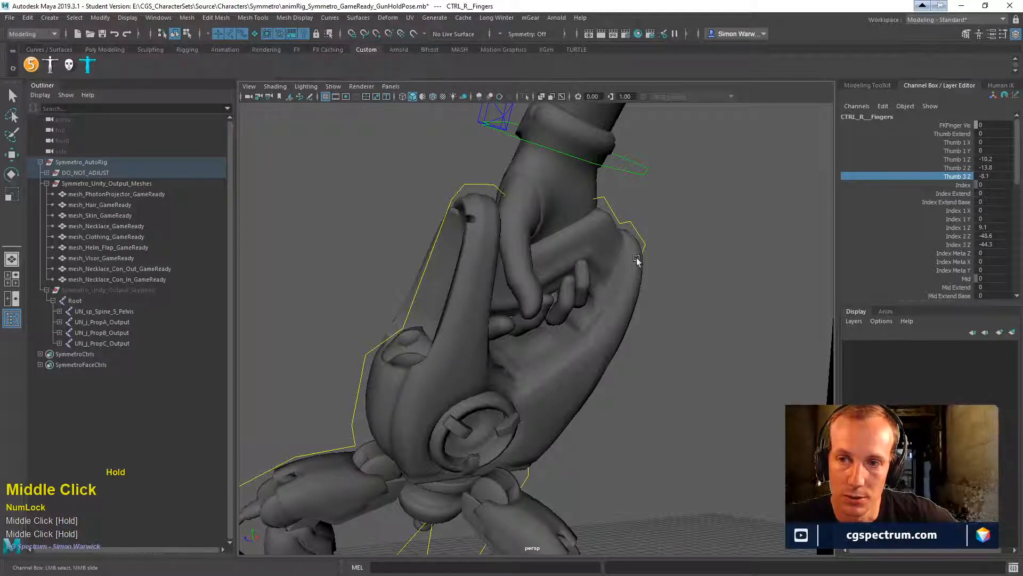
click(966, 144)
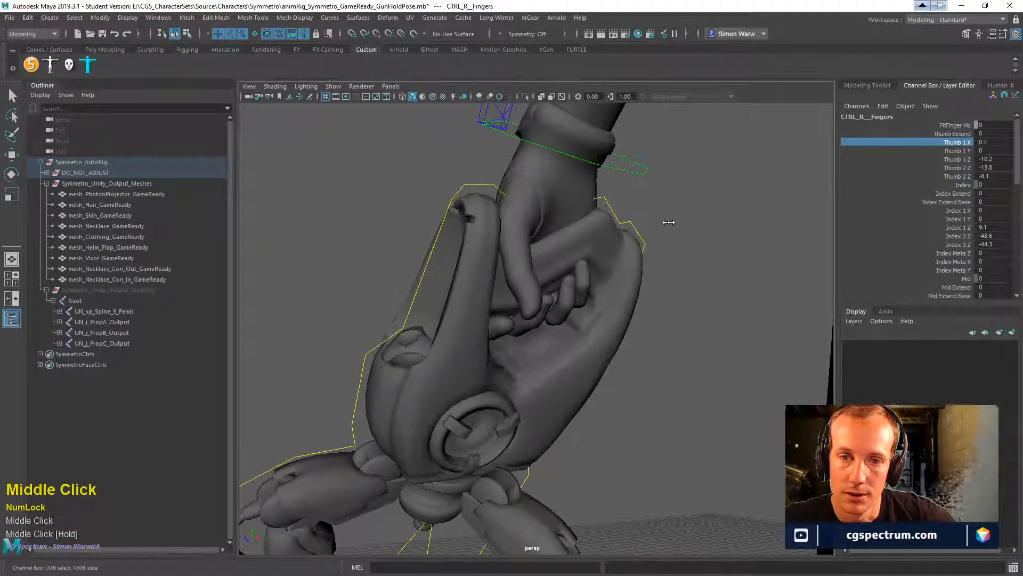
middle_drag(668, 222, 809, 240)
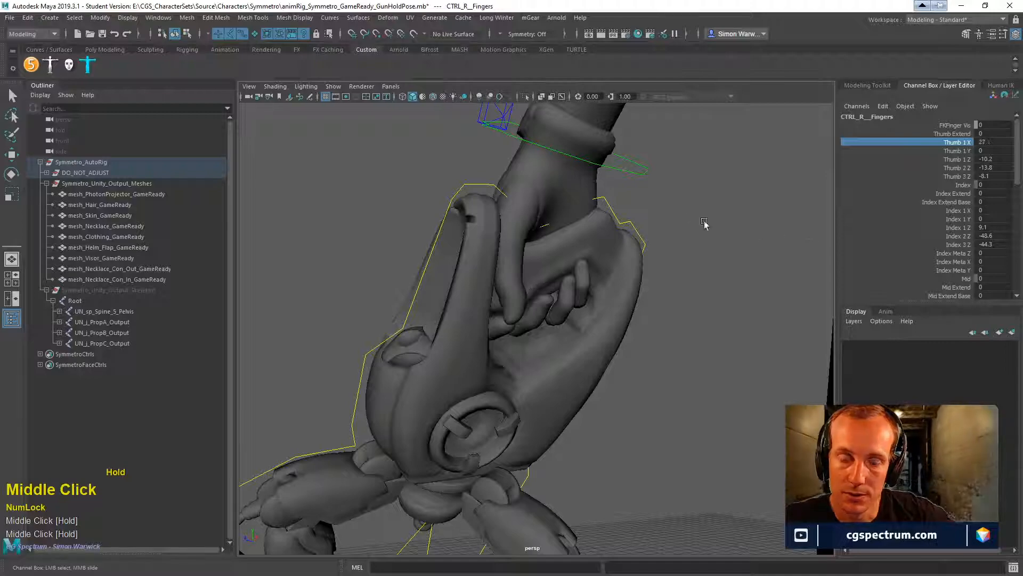
- Examine the right hand's grip on the gun and the character's whole pose from several angles
alt+drag(596, 235, 653, 277)
alt+right_drag(653, 276, 586, 267)
alt+drag(587, 267, 565, 278)
alt+right_drag(565, 277, 581, 288)
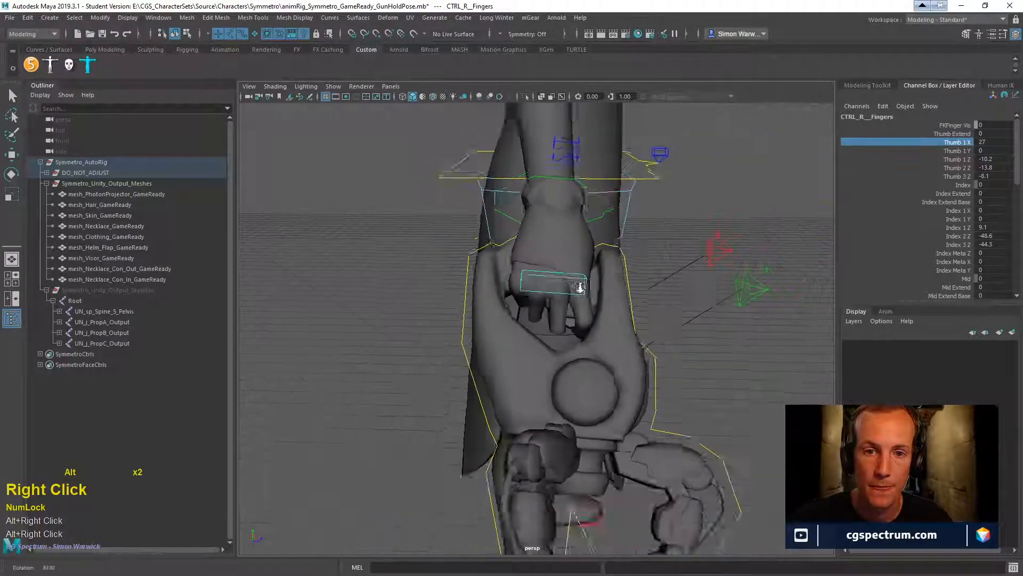
mouse_move(581, 287)
alt+mouse_down()
mouse_move(438, 285)
mouse_move(580, 282)
alt+mouse_up()
alt+drag(649, 264, 597, 270)
alt+right_drag(597, 270, 544, 265)
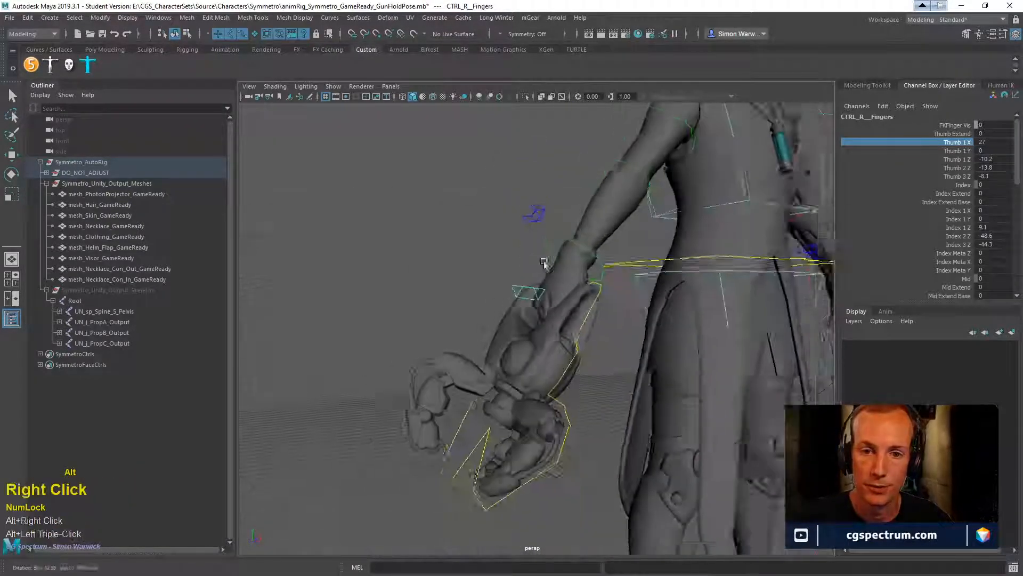
alt+drag(544, 264, 491, 279)
alt+right_drag(491, 279, 472, 292)
alt+drag(473, 292, 496, 305)
alt+right_drag(496, 305, 448, 299)
alt+drag(448, 299, 598, 302)
alt+right_drag(599, 302, 541, 305)
alt+middle_drag(541, 305, 450, 338)
alt+right_drag(450, 338, 632, 354)
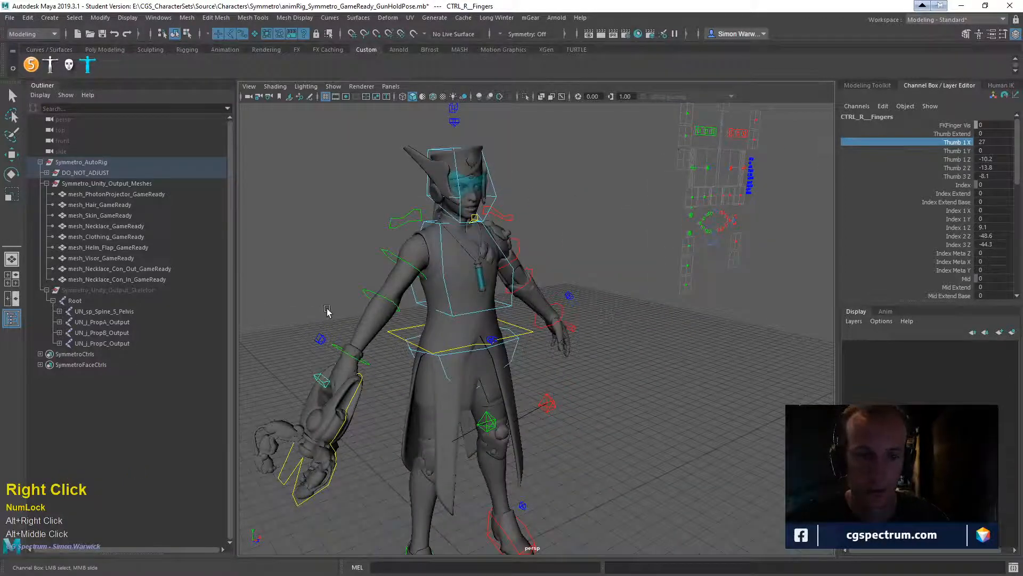
alt+middle_drag(501, 365, 609, 286)
alt+right_drag(609, 286, 496, 285)
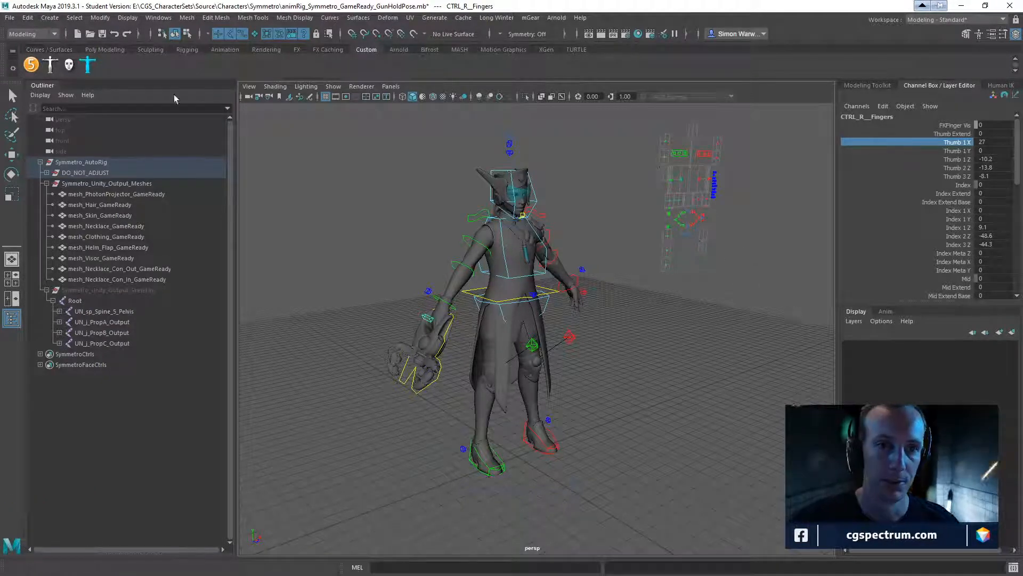
- Save the gun-hold pose scene and accept the student version notice
click(11, 18)
click(32, 60)
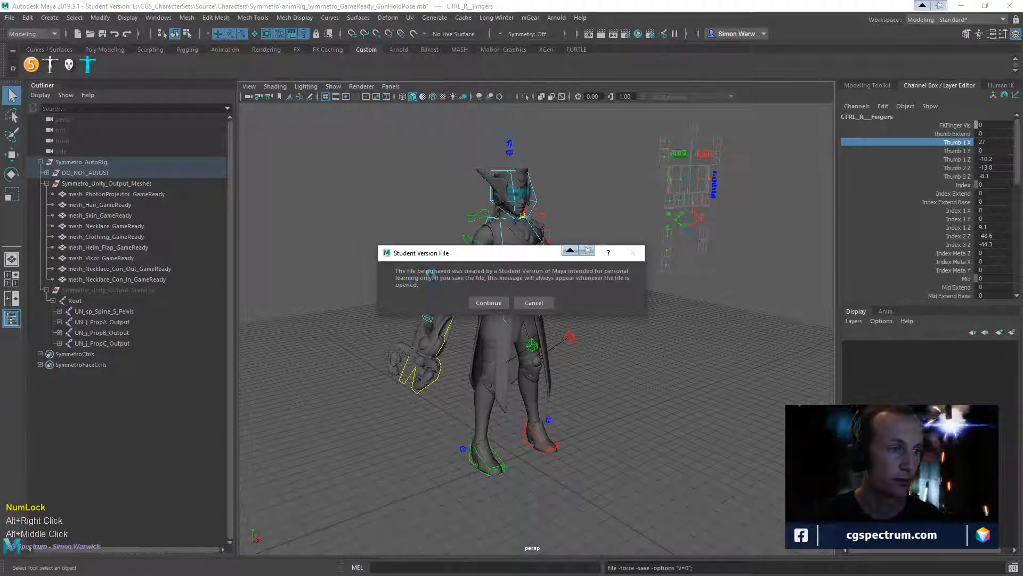
click(488, 303)
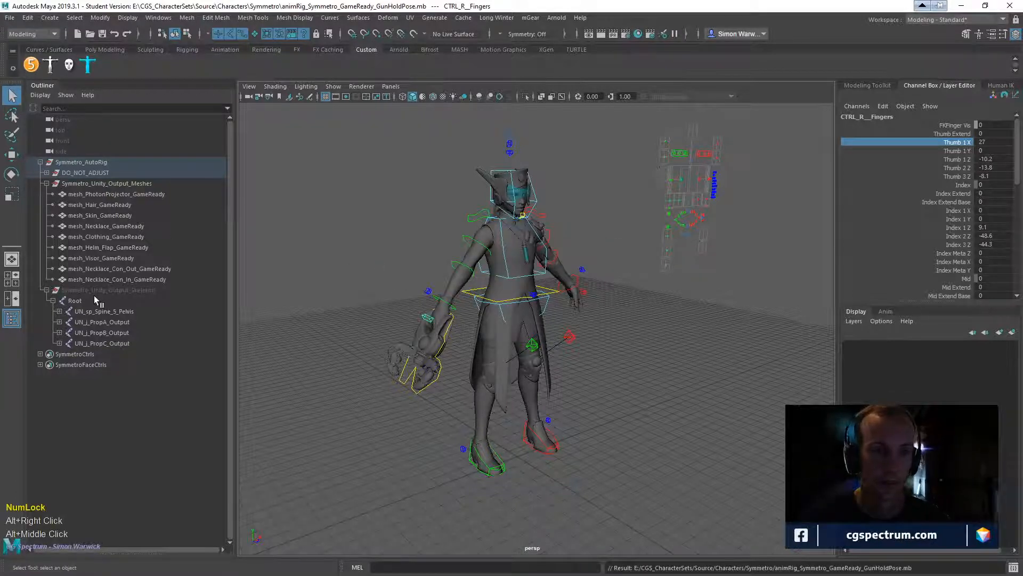
- Begin an FBX selection export of Symmetro_Unity_Output_Skeleton with Animation enabled
click(72, 290)
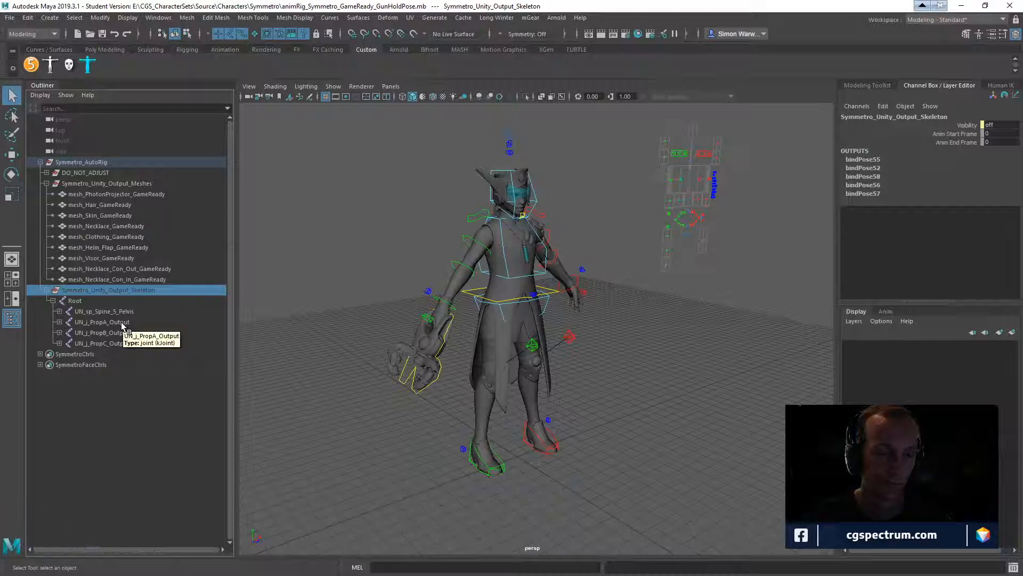
click(10, 18)
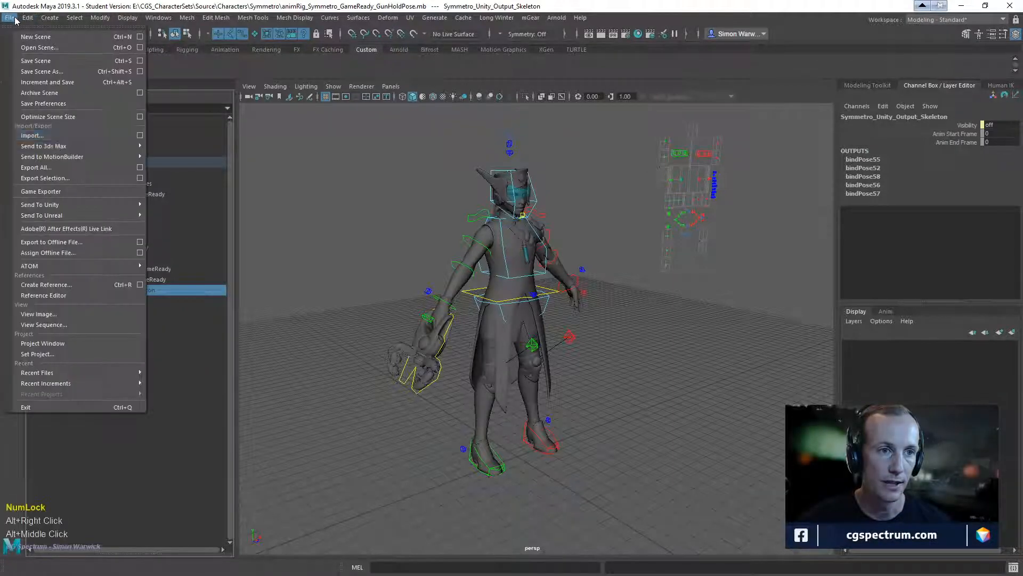
click(55, 178)
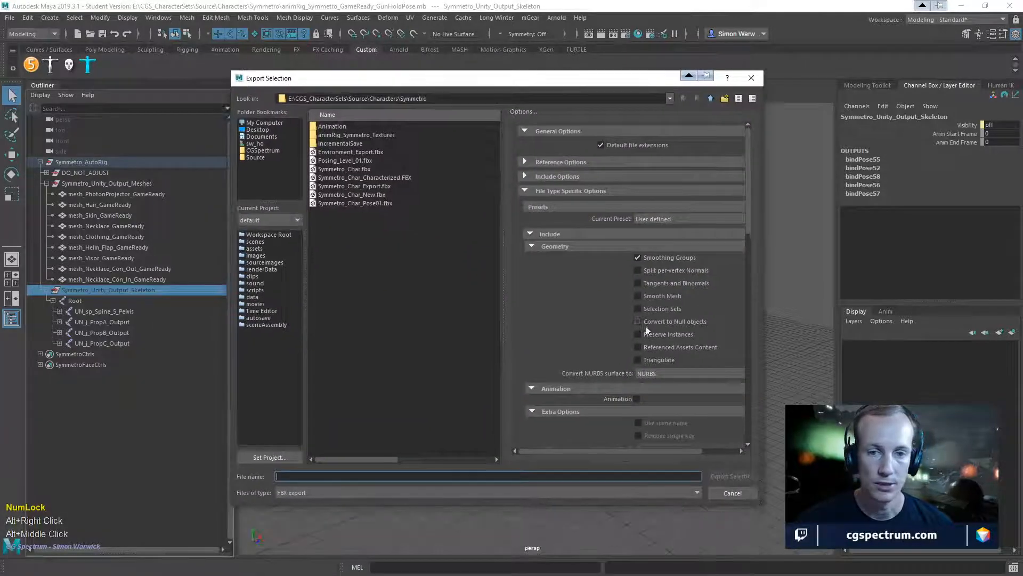
scroll(644, 328, down, 3)
click(636, 302)
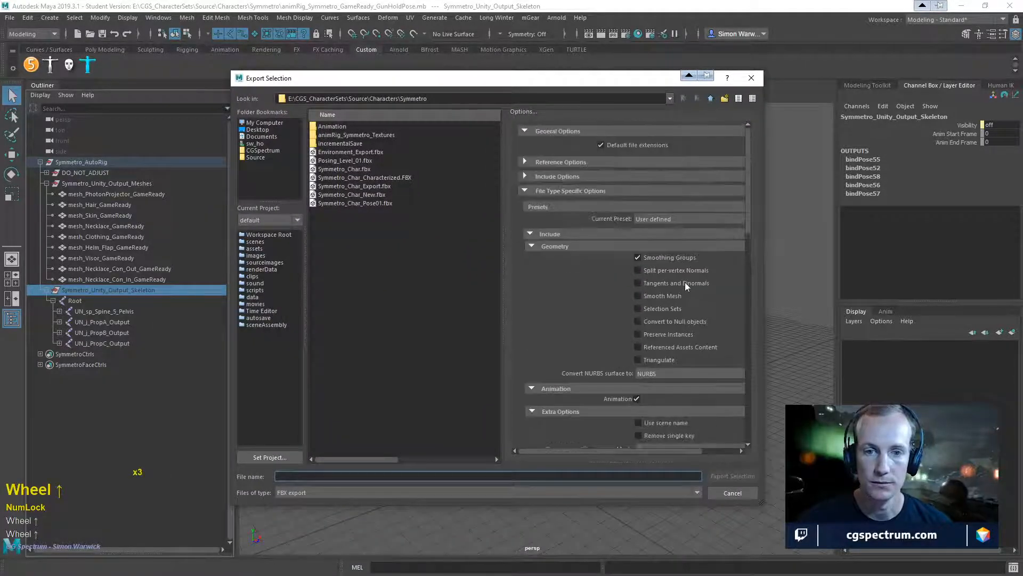
- Set the Bake Animation end frame to 2 and review the remaining FBX export options
scroll(686, 282, down, 3)
scroll(697, 357, down, 2)
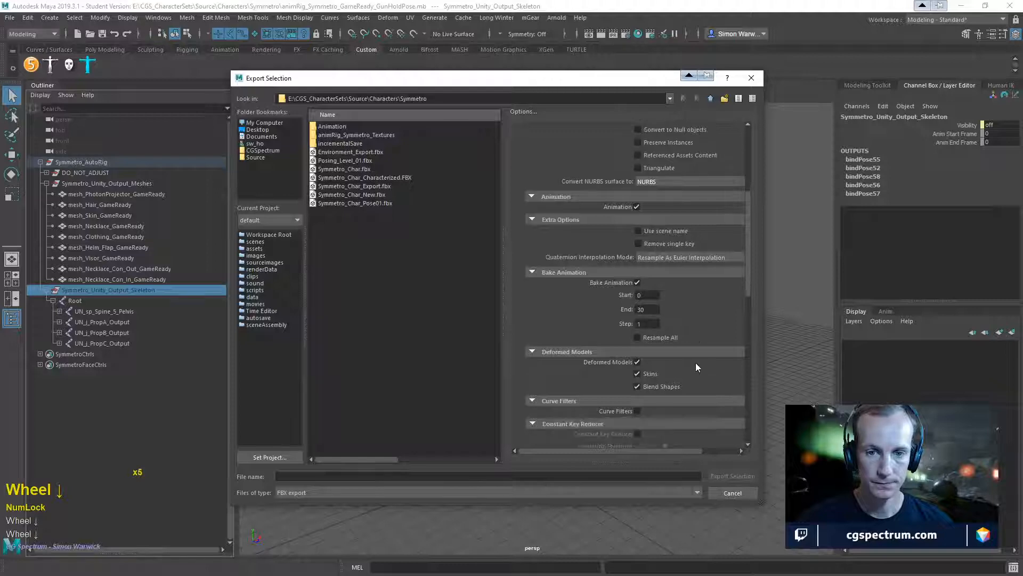
double_click(643, 309)
text(2)
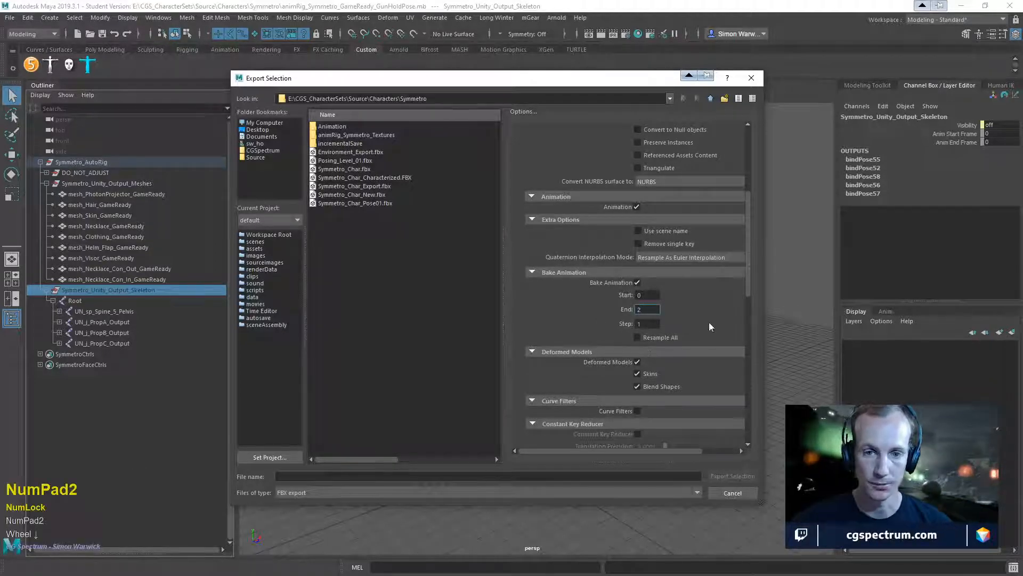
scroll(692, 301, up, 1)
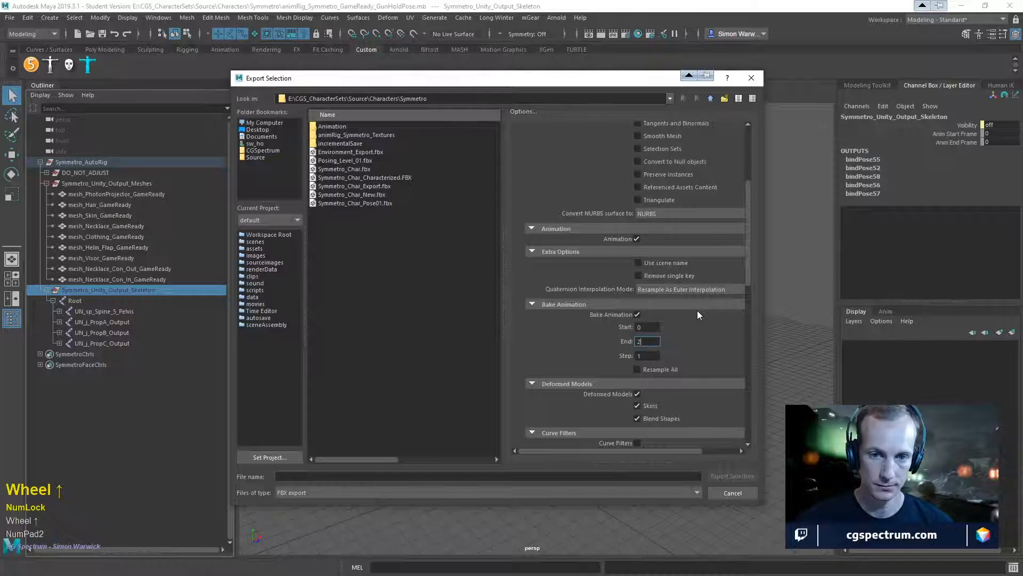
scroll(697, 311, down, 4)
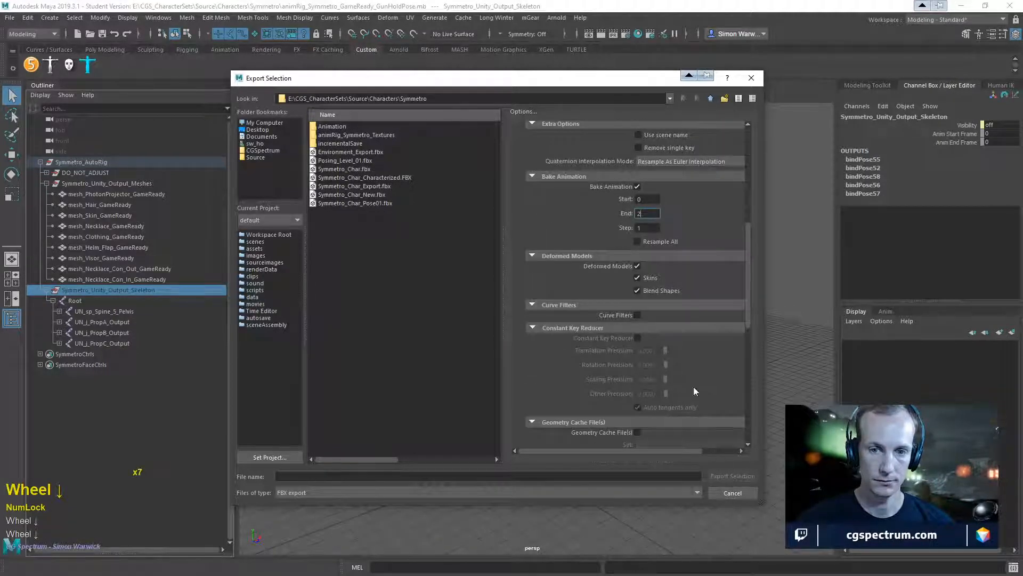
scroll(693, 386, up, 5)
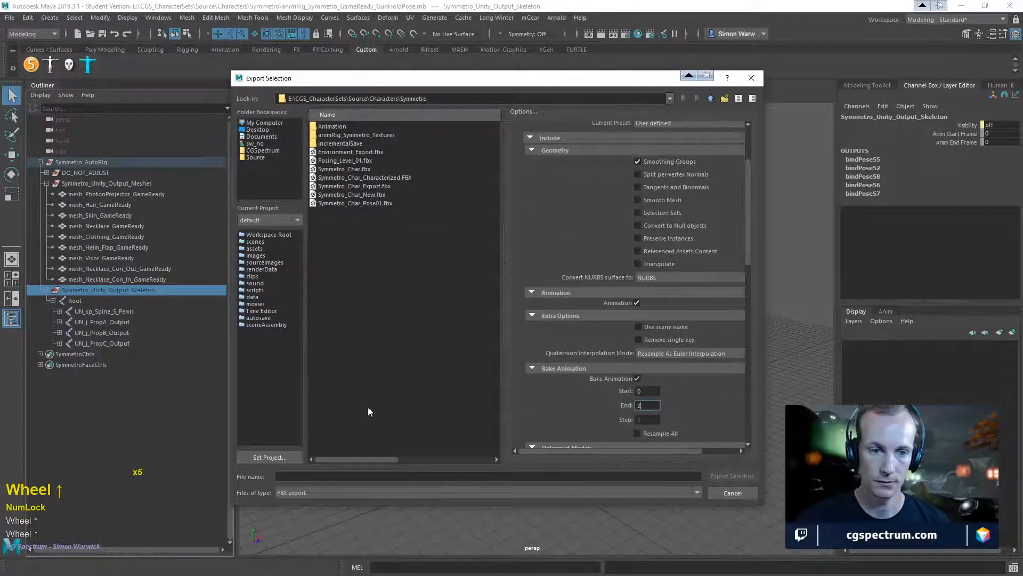
- Name the export file Symmetro_Char_GunHoldPose.fbx, based on the Symmetro_Char_Export.fbx name, and export the selected skeleton to the Symmetro folder
click(366, 186)
click(331, 474)
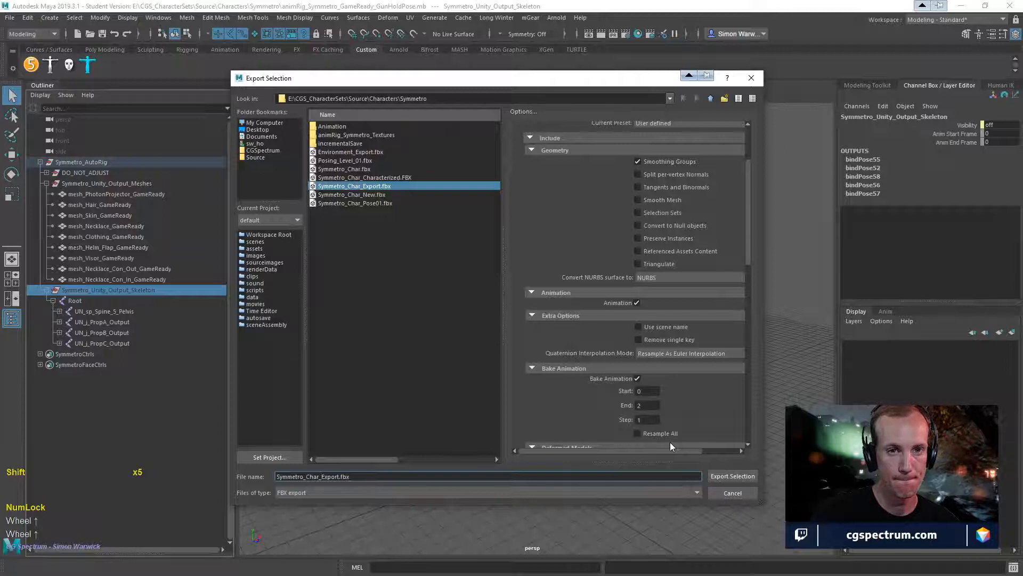
text(GunHoldPose)
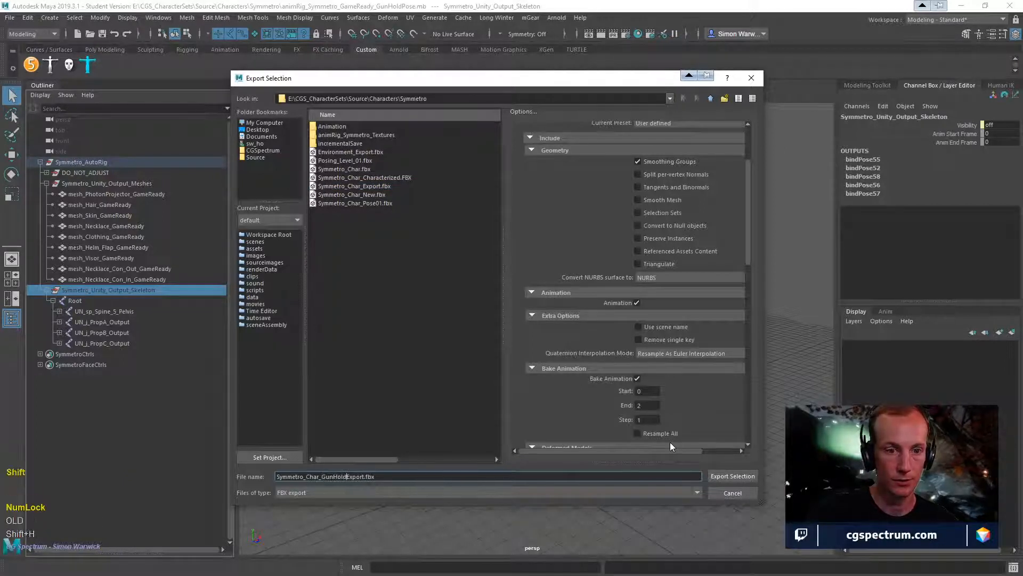
key(Delete)
key(Delete)
key(Delete)
key(Delete)
key(Delete)
key(Delete)
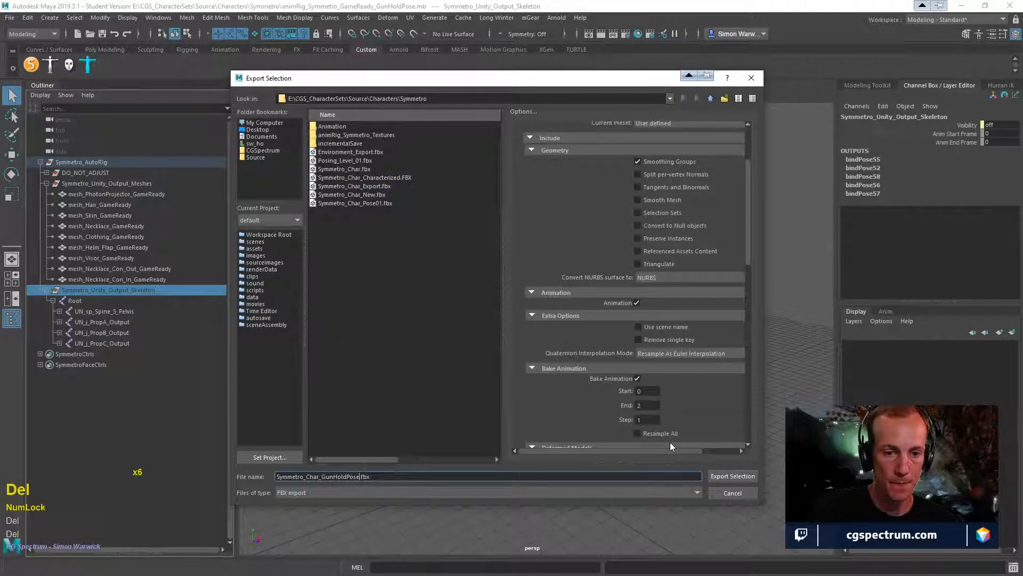
click(732, 476)
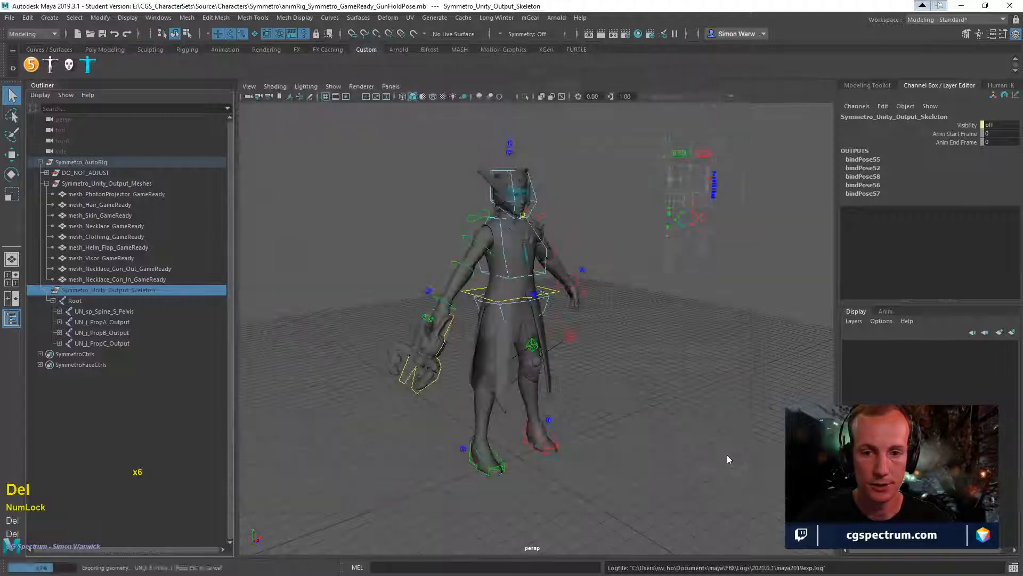
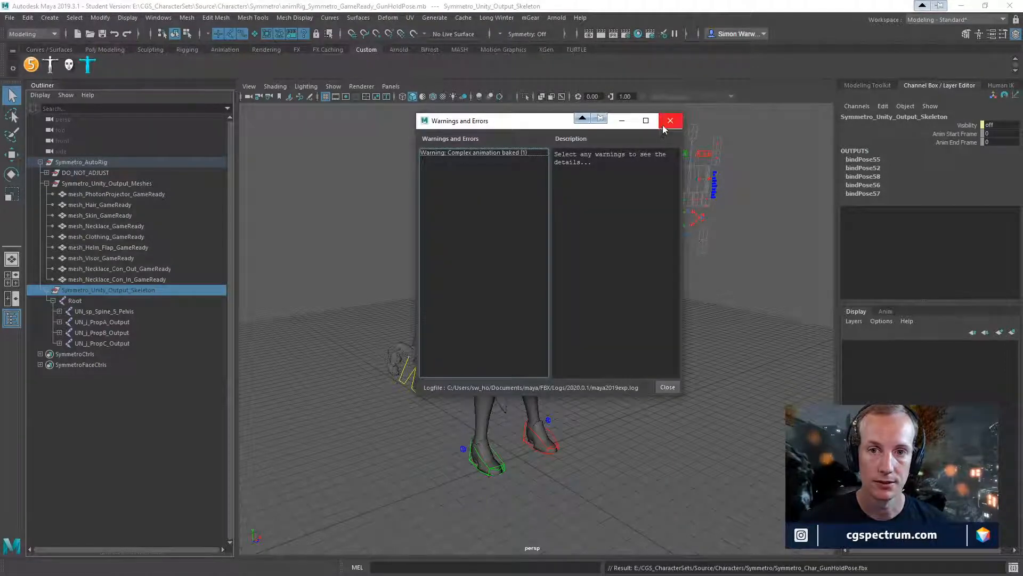
- Dismiss the FBX export warnings and switch to the Unreal Editor
click(664, 124)
click(961, 6)
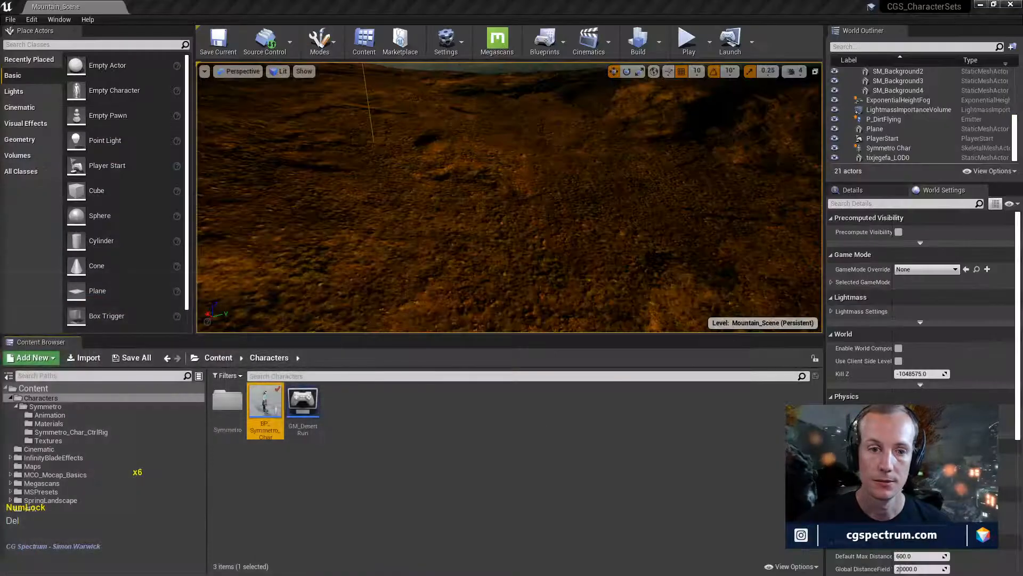
- Start importing the Symmetro_Char_GunHoldPose FBX file into the Characters/Symmetro/Animation folder
click(49, 415)
right_click(396, 464)
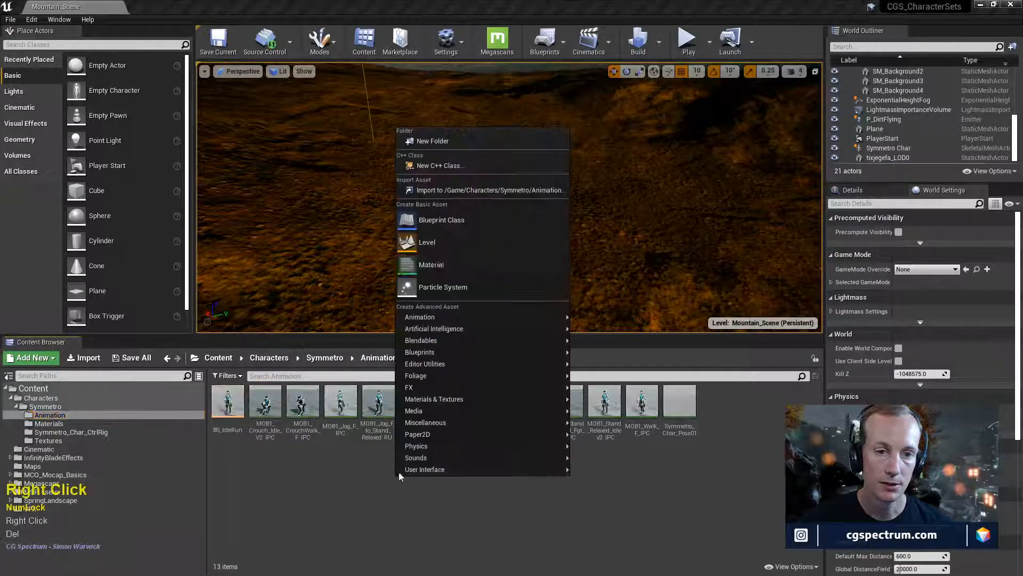
click(410, 188)
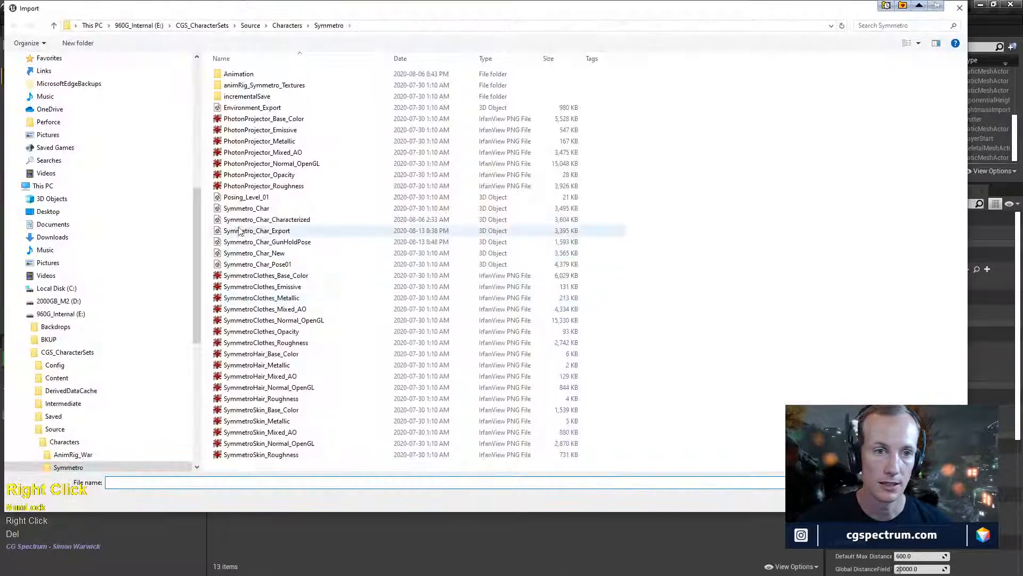
scroll(229, 292, down, 2)
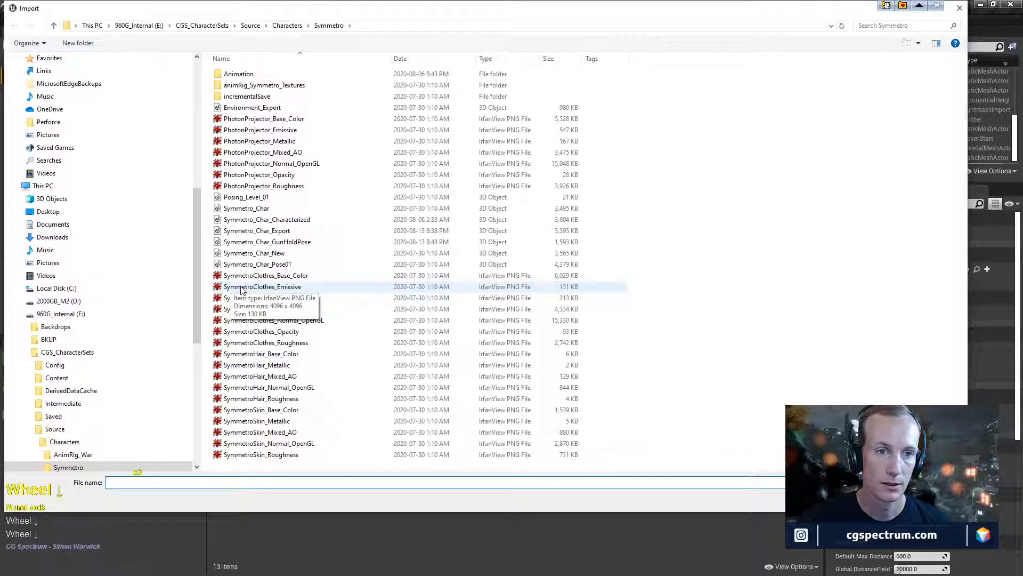
click(269, 243)
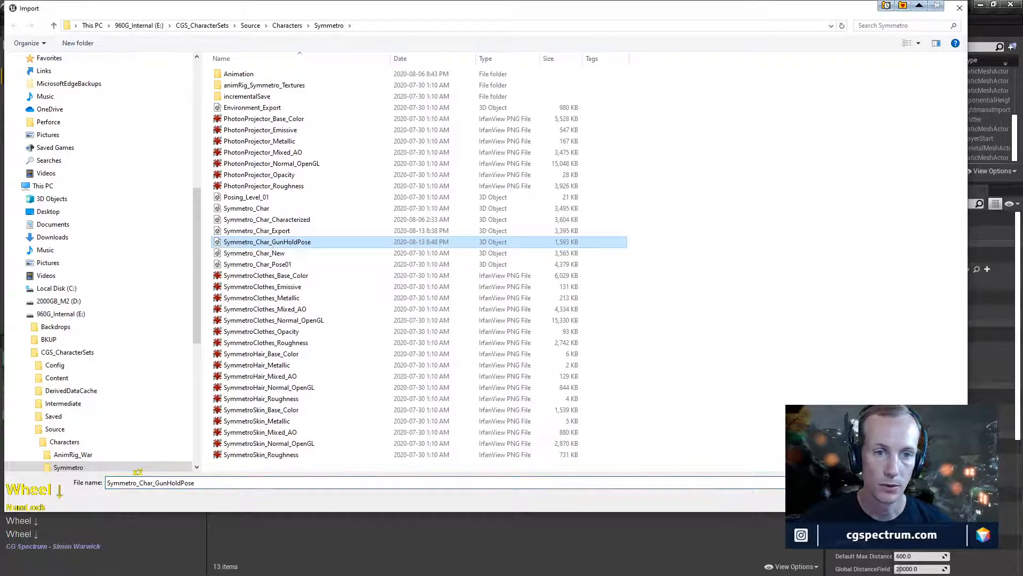
click(885, 499)
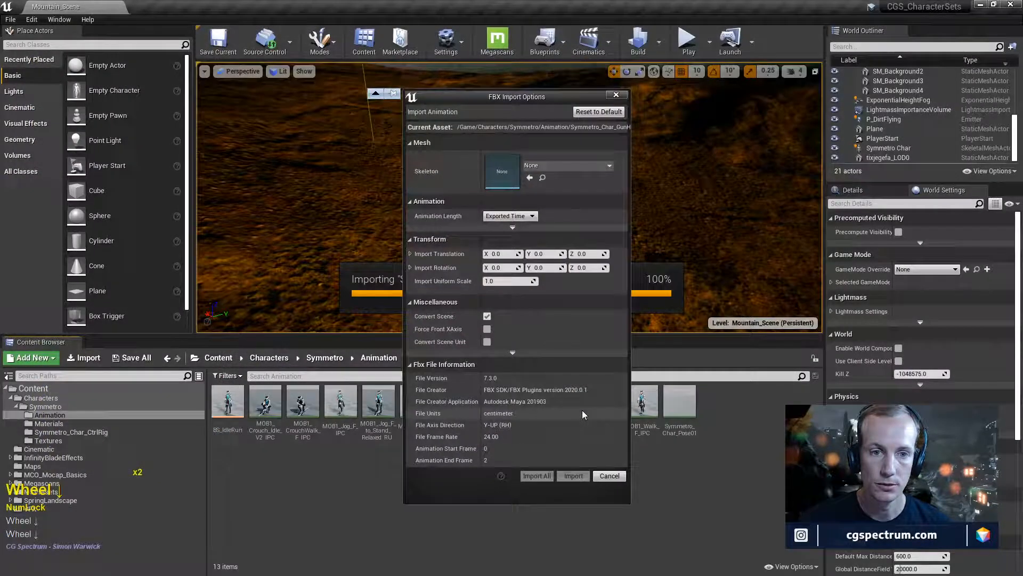
- Assign the SK_Symmetro_Char skeleton in the FBX import options and import the animation
click(545, 167)
click(577, 244)
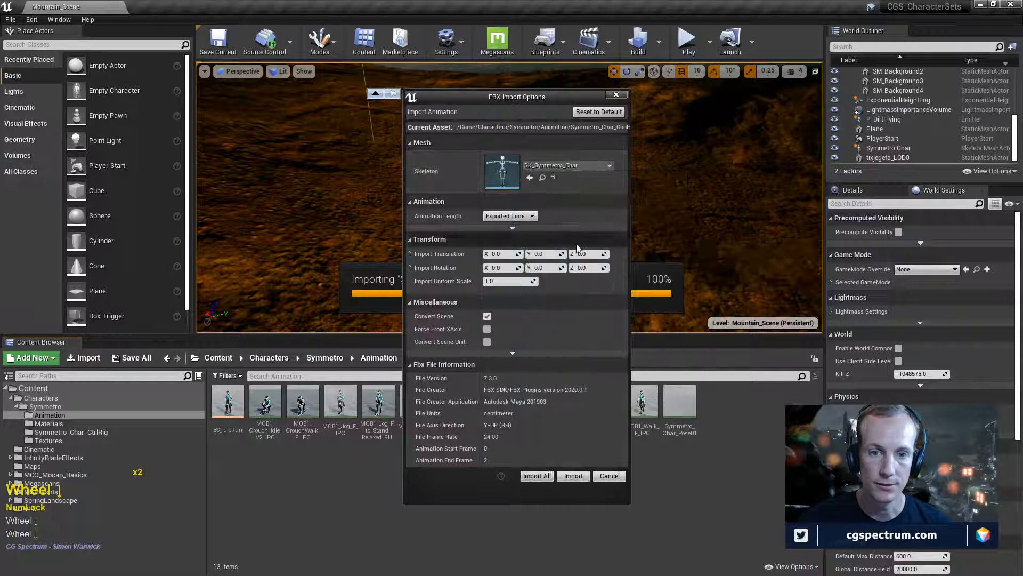
click(536, 476)
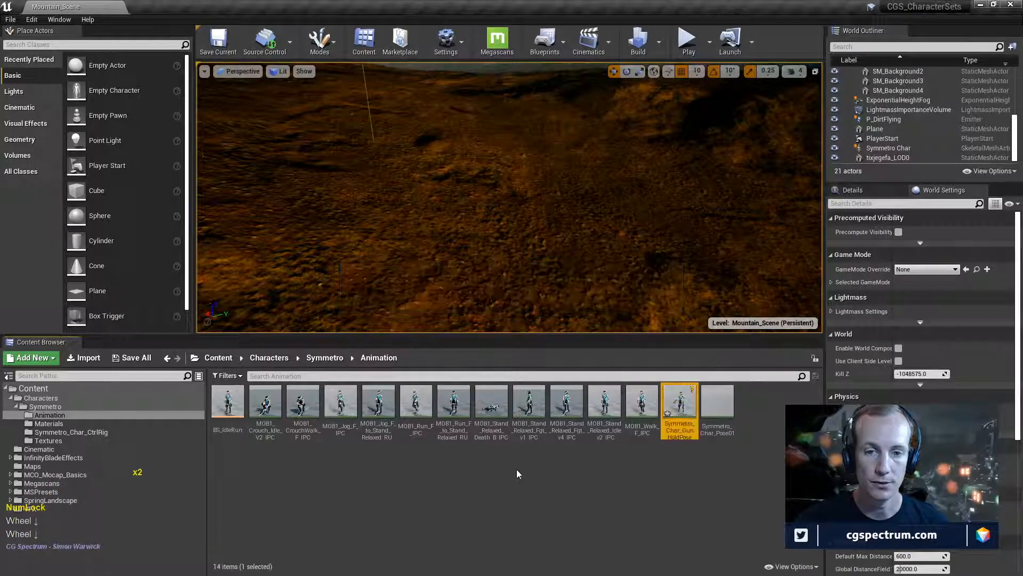
- Open the imported Symmetro_Char_GunHoldPose animation, inspect the gun hand in the preview and save the asset
double_click(687, 433)
right_drag(479, 288, 445, 290)
mouse_move(543, 265)
right_down()
mouse_move(565, 283)
mouse_move(533, 278)
mouse_move(543, 265)
right_up()
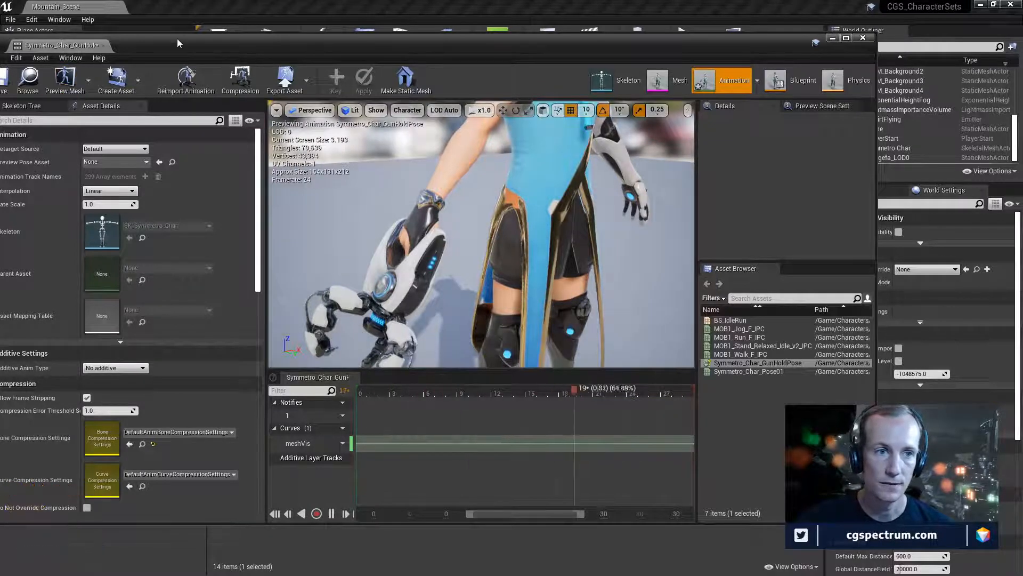
drag(178, 41, 211, 47)
click(33, 90)
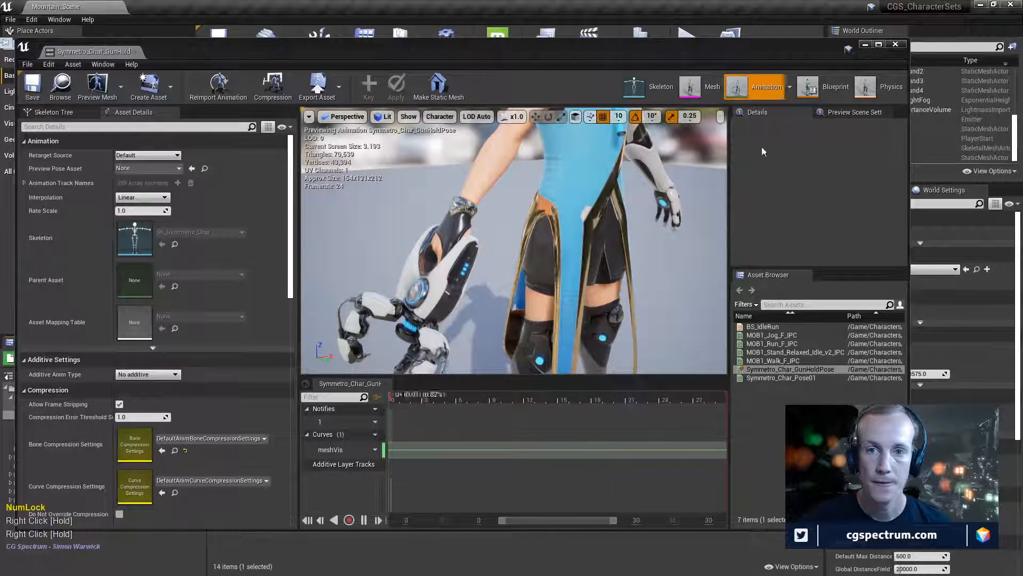
- Open the AB_Symmetro_Char animation blueprint and move the Output Pose node farther from BS_IdleRun to make room between them
click(824, 90)
right_drag(650, 294, 684, 172)
right_drag(494, 200, 382, 243)
drag(531, 231, 773, 230)
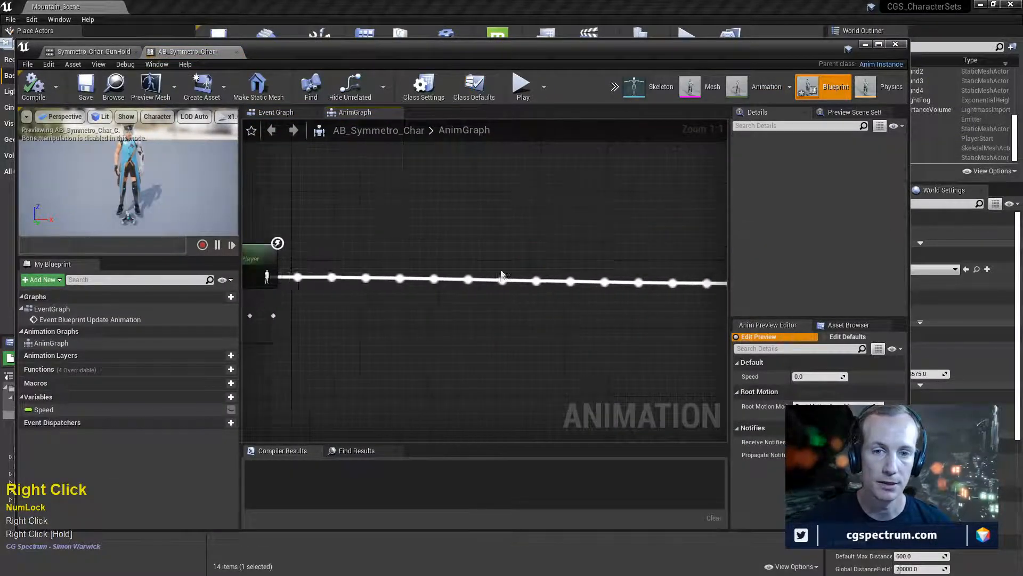
scroll(502, 276, down, 3)
right_drag(502, 276, 545, 253)
scroll(548, 252, down, 2)
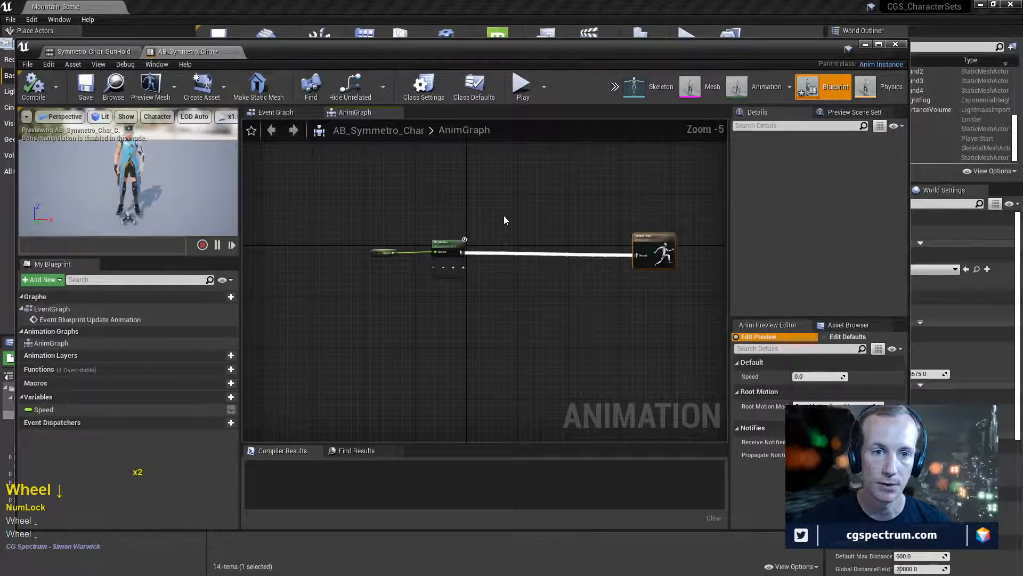
scroll(504, 220, up, 2)
right_drag(491, 226, 424, 213)
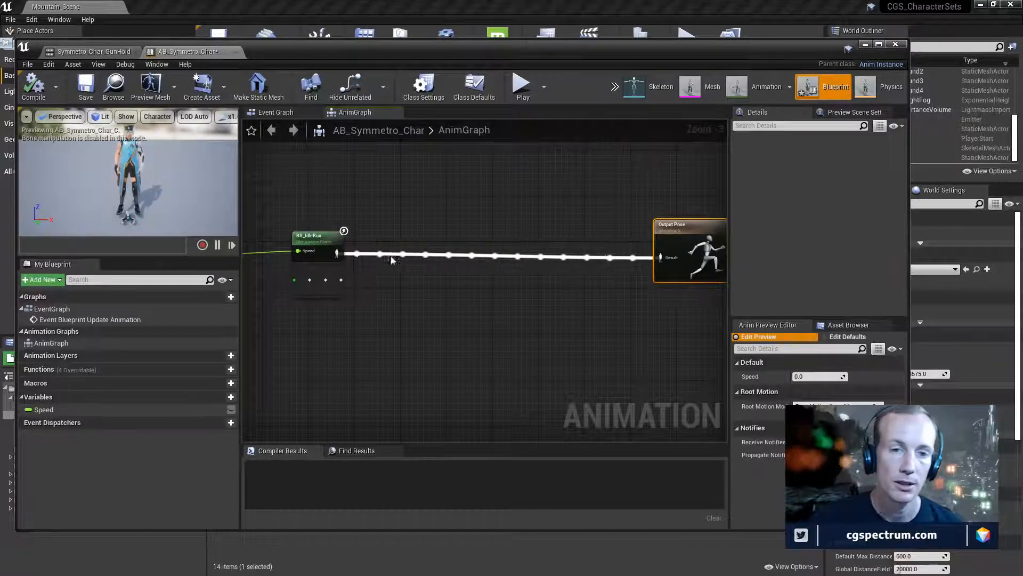
right_drag(314, 260, 376, 259)
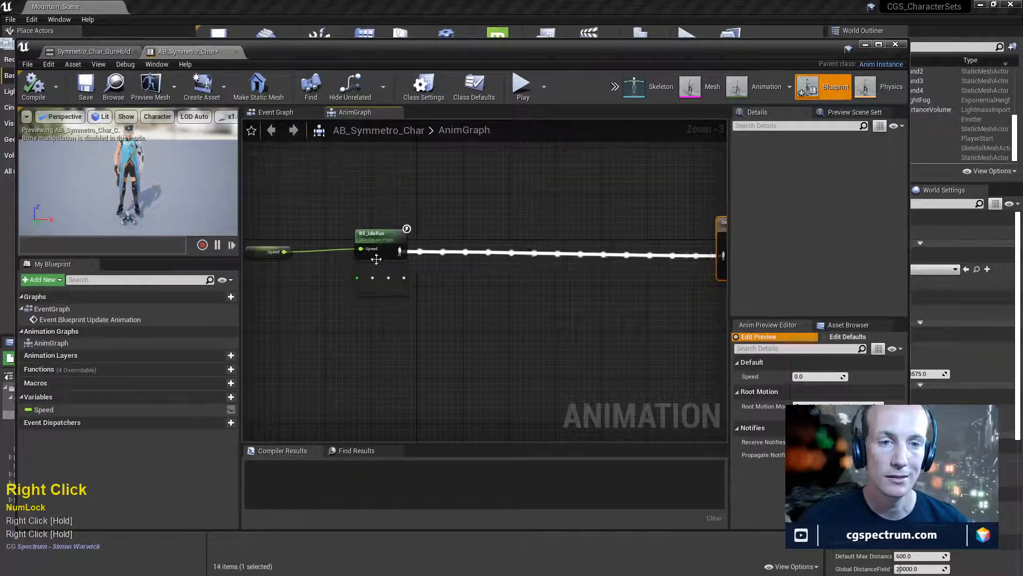
right_drag(436, 270, 359, 249)
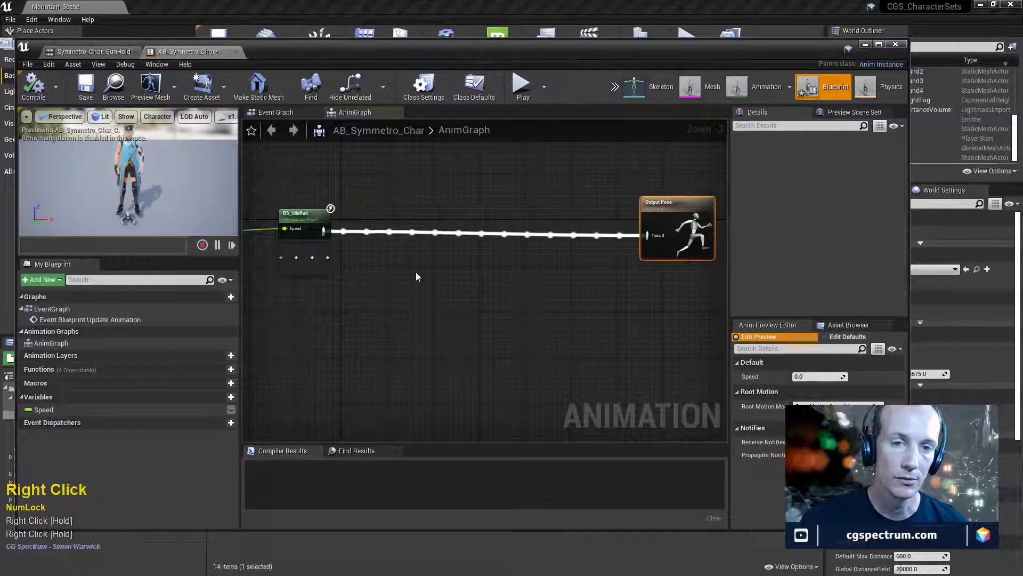
- Add a Layered blend per bone node between BS_IdleRun and Output Pose in the AnimGraph
right_click(472, 194)
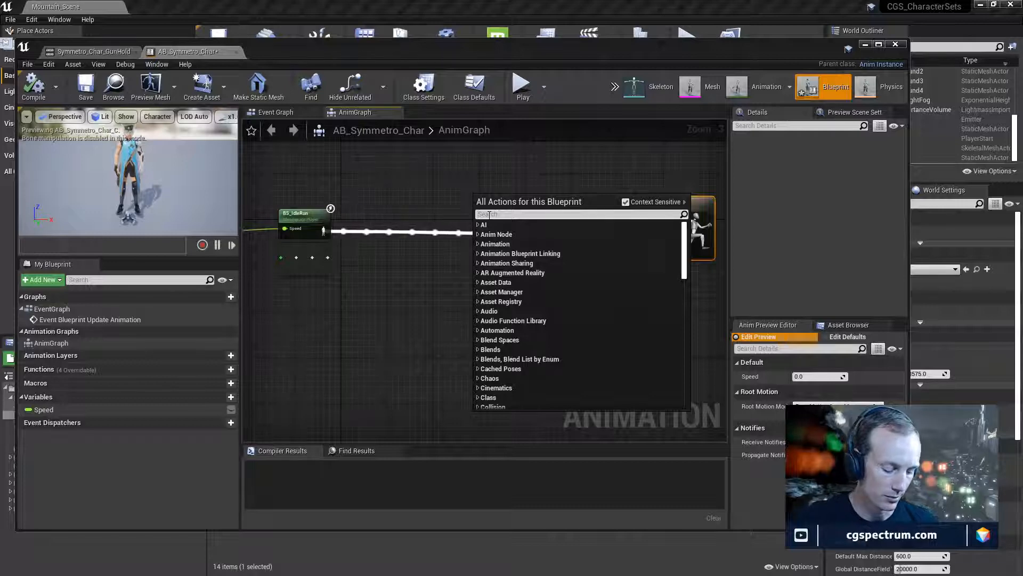
text(b)
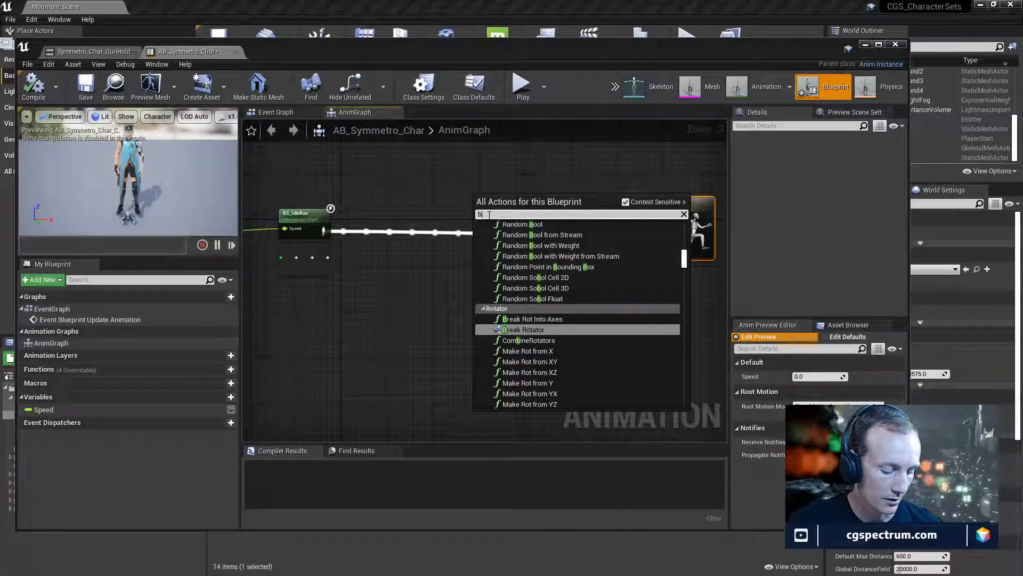
text(lend)
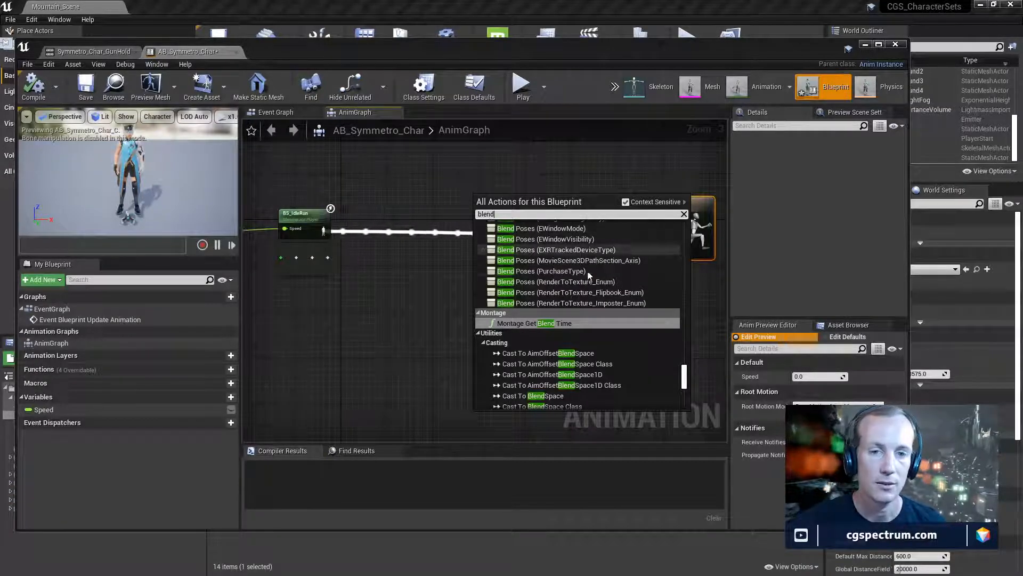
scroll(632, 281, up, 9)
scroll(631, 277, down, 6)
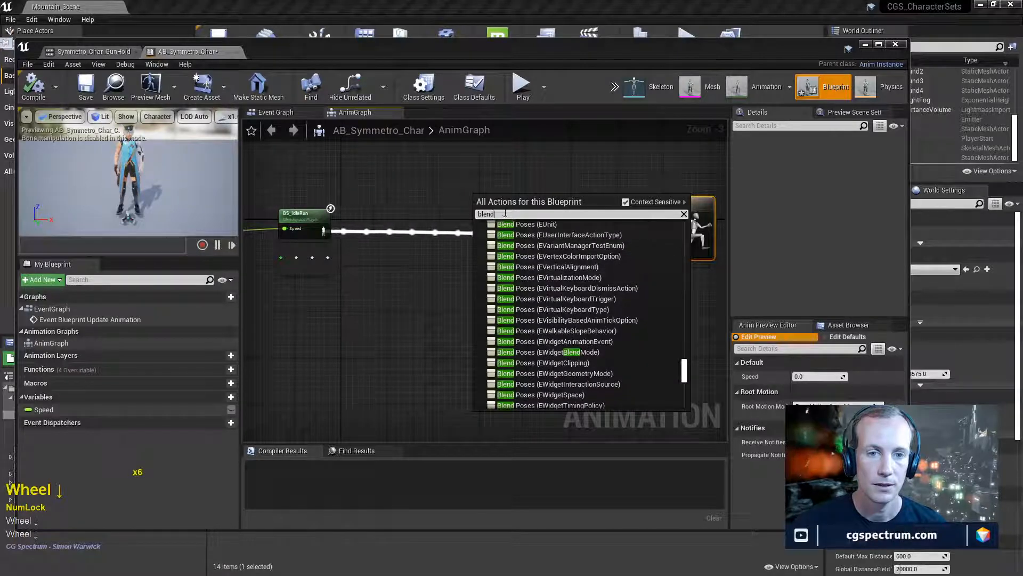
key(space)
key(BackSpace)
key(BackSpace)
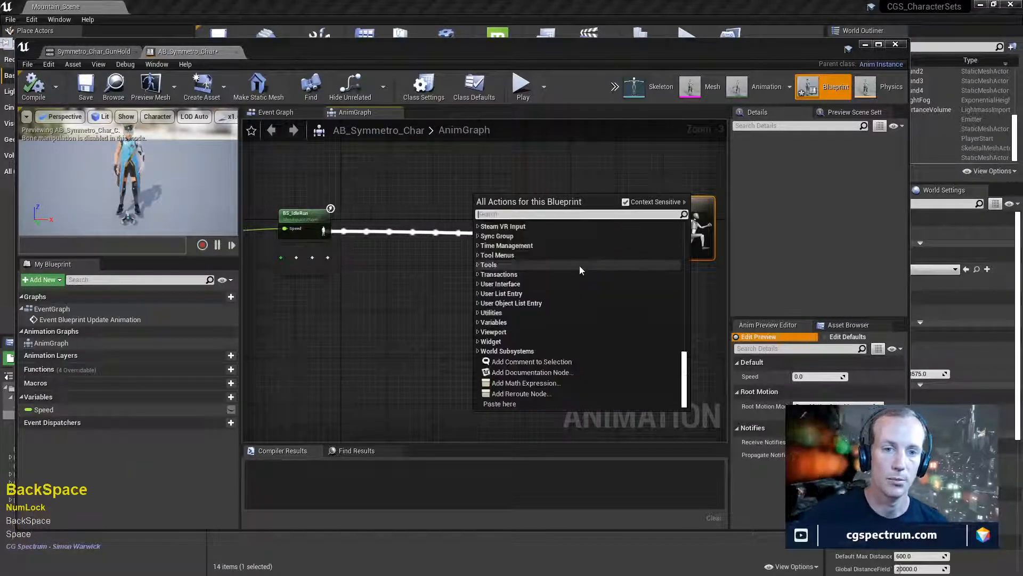
text(per bone)
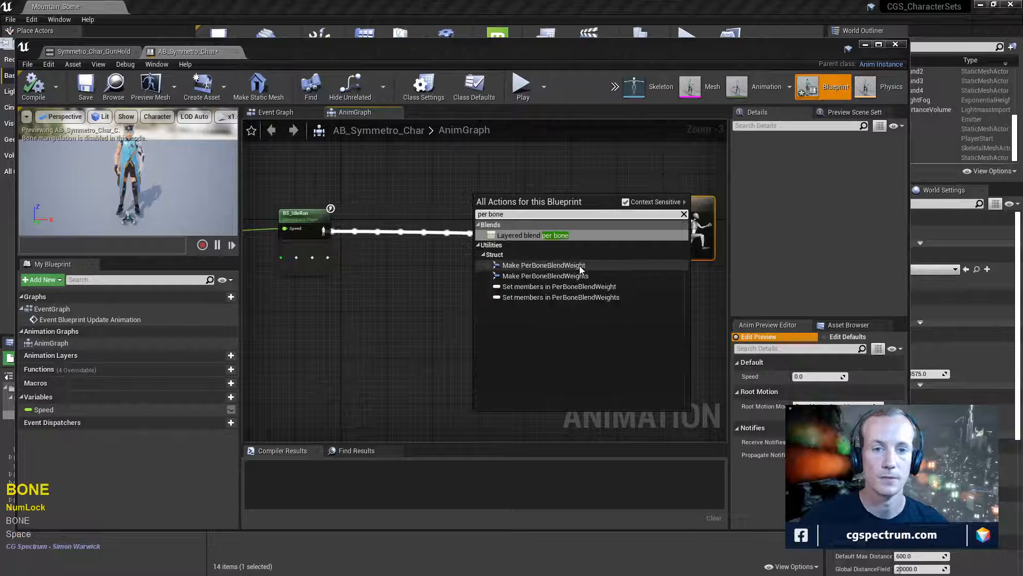
click(537, 235)
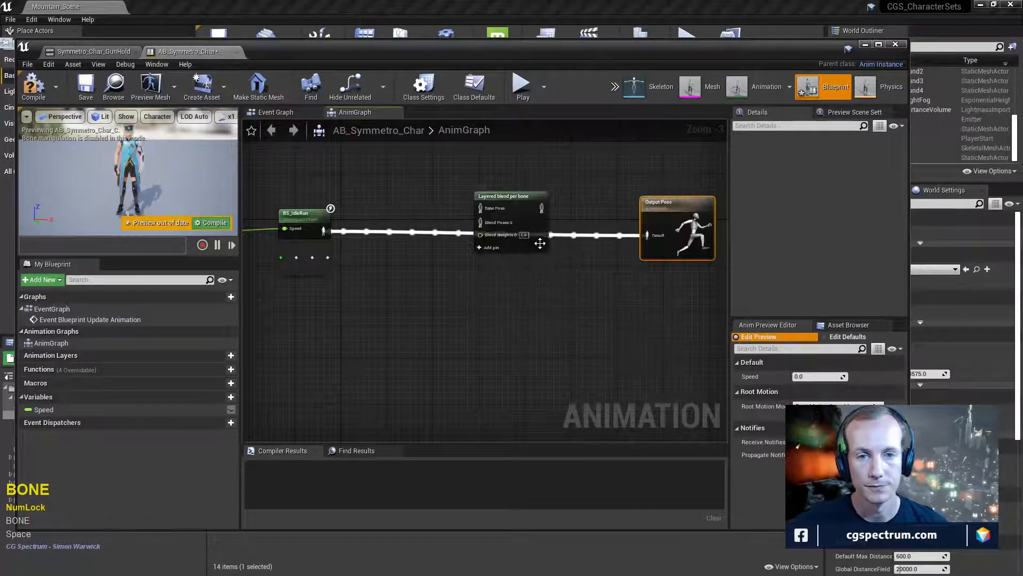
- Adjust the blend node's position and connect the BS_IdleRun pose output to its Base Pose input
scroll(479, 296, up, 1)
right_drag(478, 296, 466, 336)
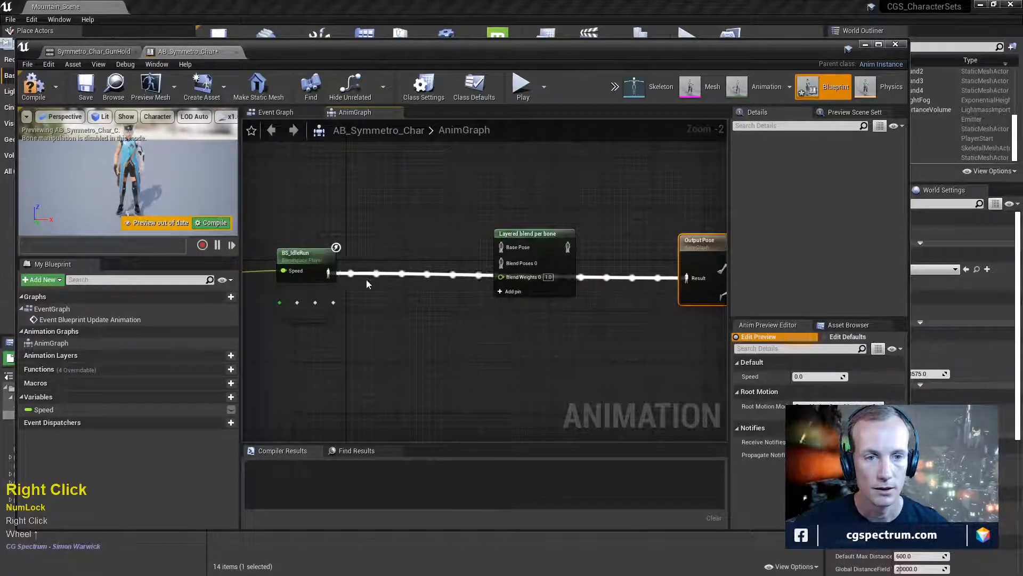
click(540, 233)
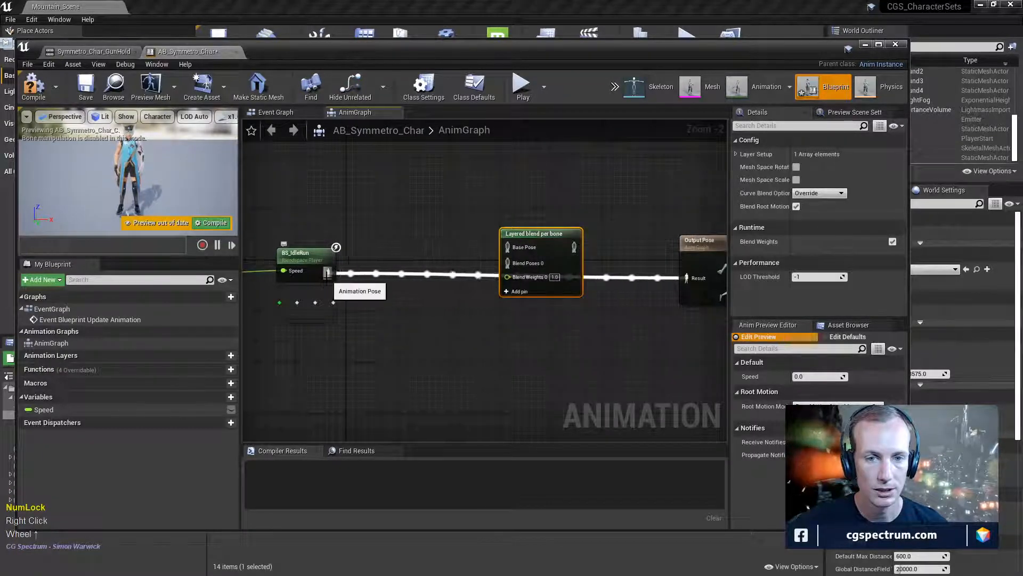
drag(328, 278, 508, 263)
- Add a Play Symmetro_Char_GunHoldPose node below BS_IdleRun and connect it to Blend Poses 0 of the blend node
right_drag(462, 336, 542, 325)
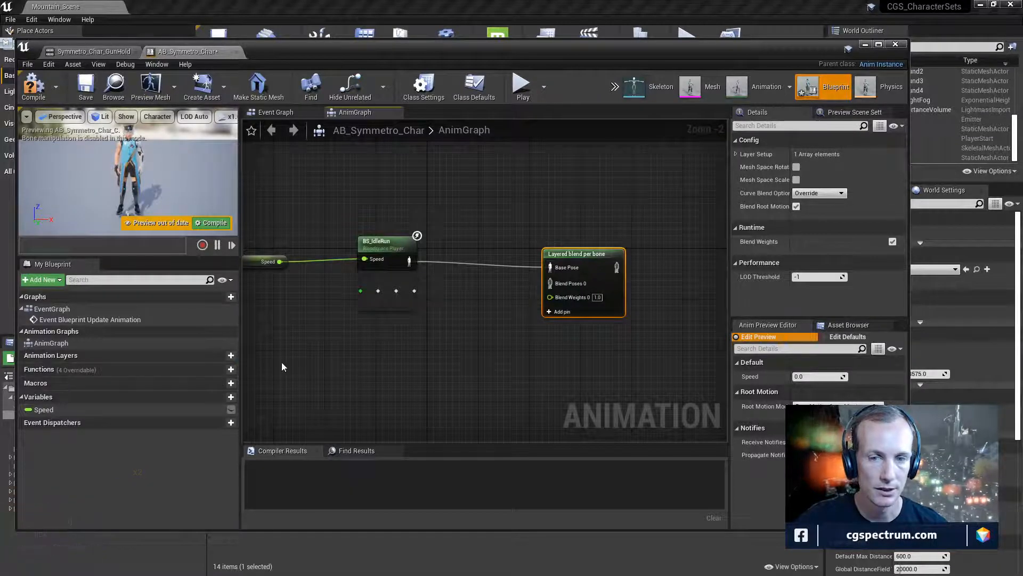
right_click(315, 362)
text(gun)
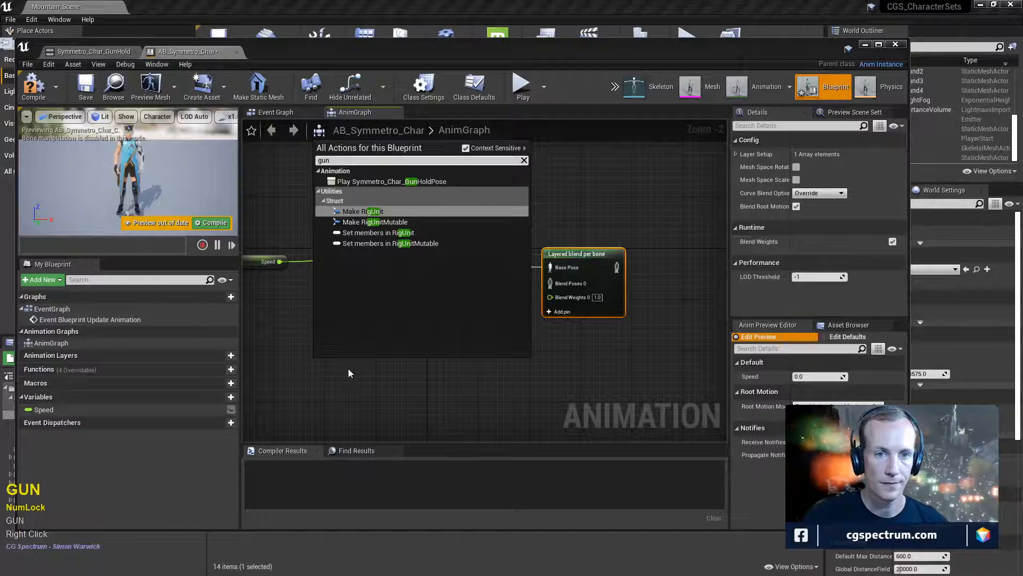
click(382, 181)
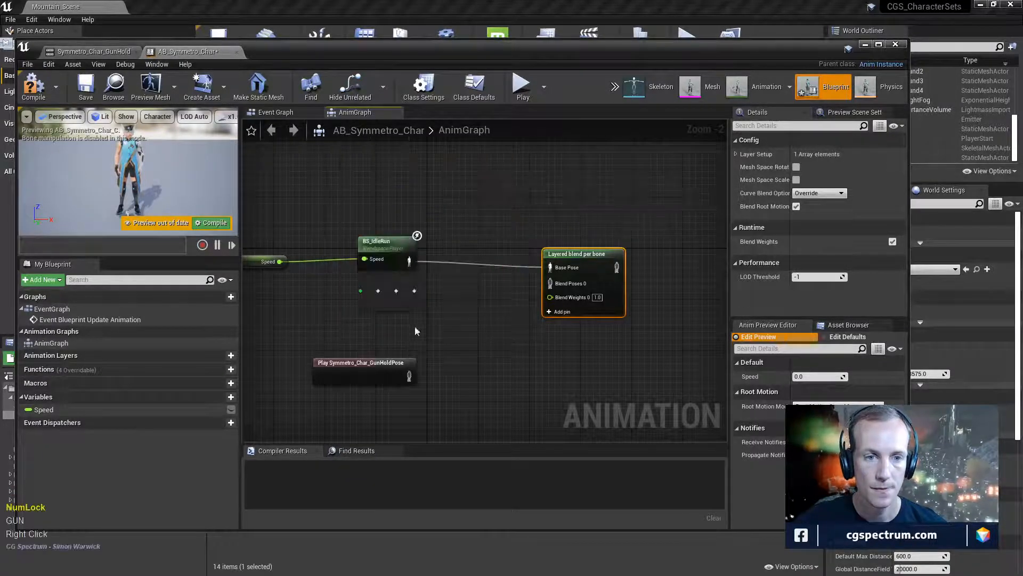
click(384, 353)
drag(384, 353, 553, 284)
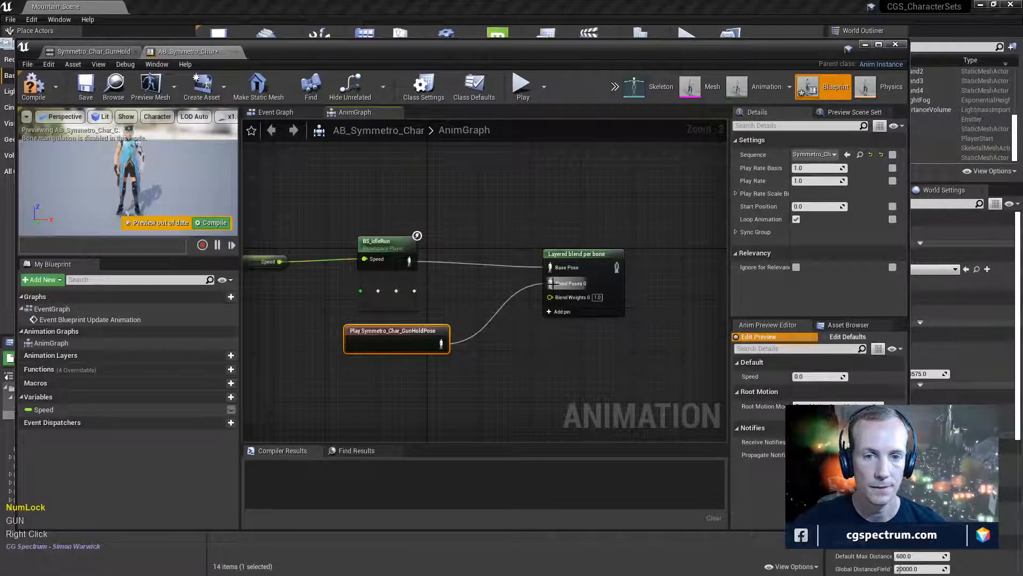
- Compile and save AB_Symmetro_Char, checking the asset out of source control
right_drag(582, 347, 527, 343)
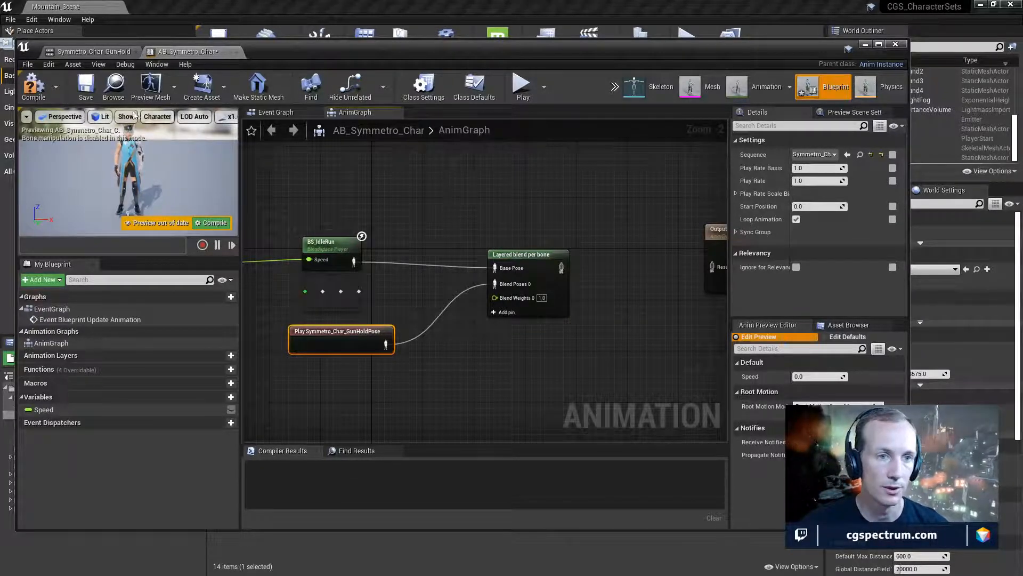
click(33, 85)
click(86, 86)
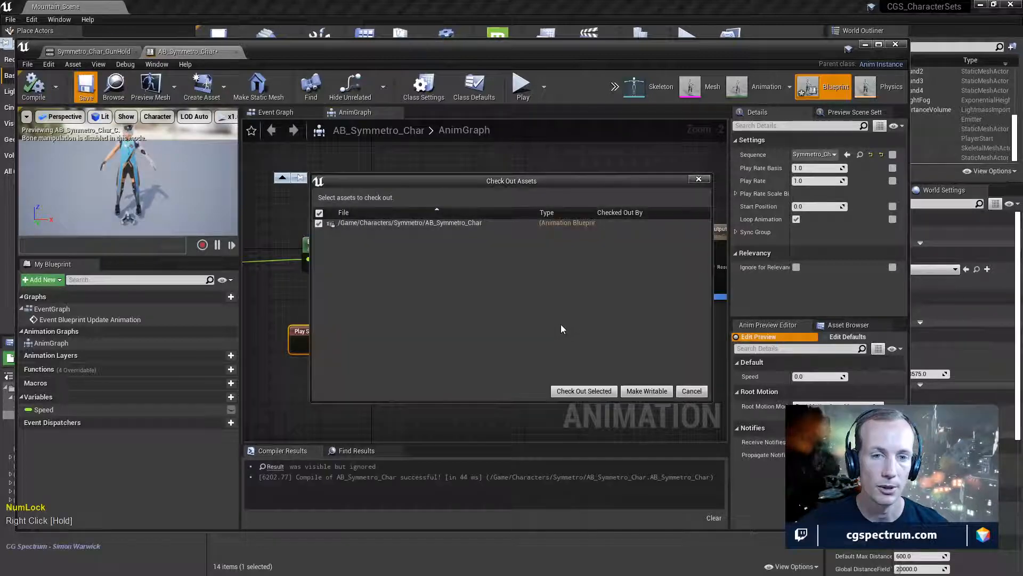
click(584, 391)
- Connect the Layered blend per bone output to the Output Pose result and recompile the blueprint
right_drag(589, 301, 419, 308)
drag(428, 290, 590, 292)
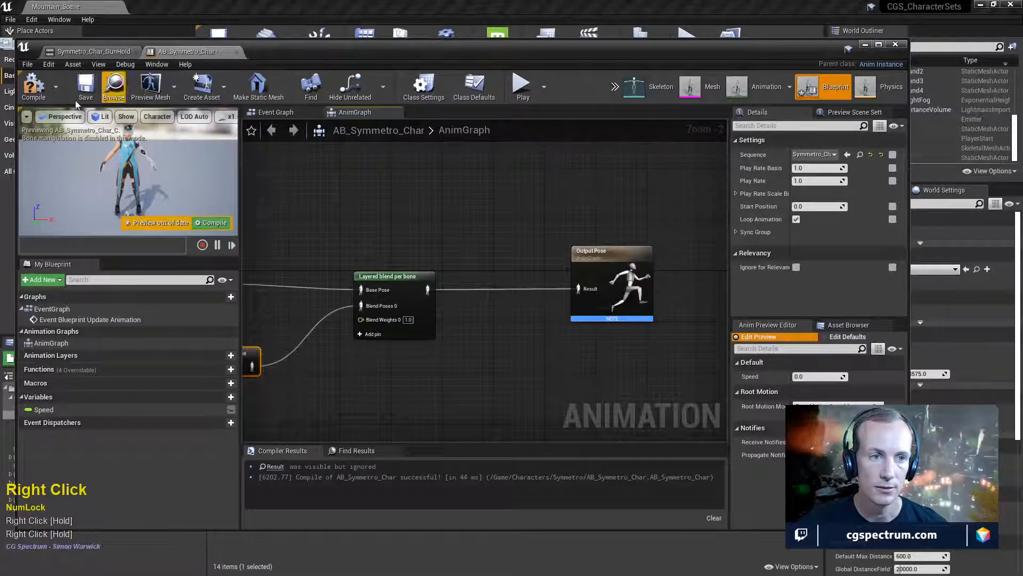
click(33, 84)
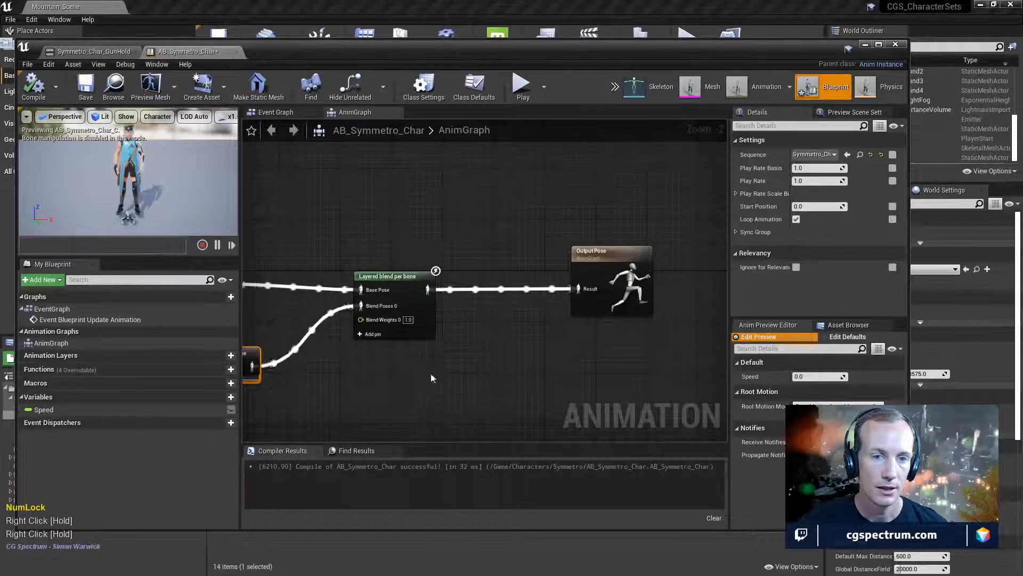
- Add a branch filter to layer 0 in the Layered blend per bone node's Layer Setup and expand its members
right_drag(422, 378, 488, 356)
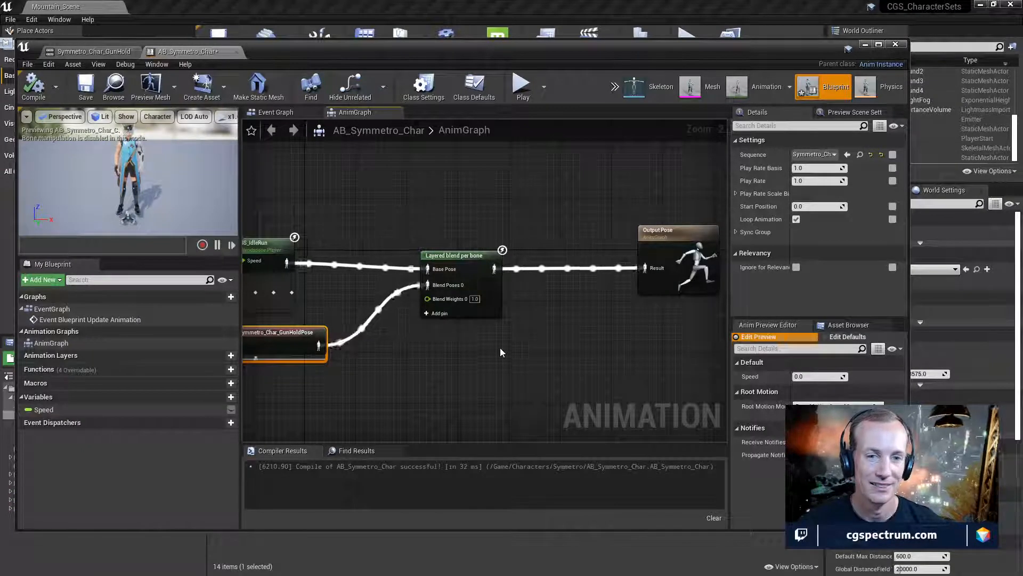
click(458, 274)
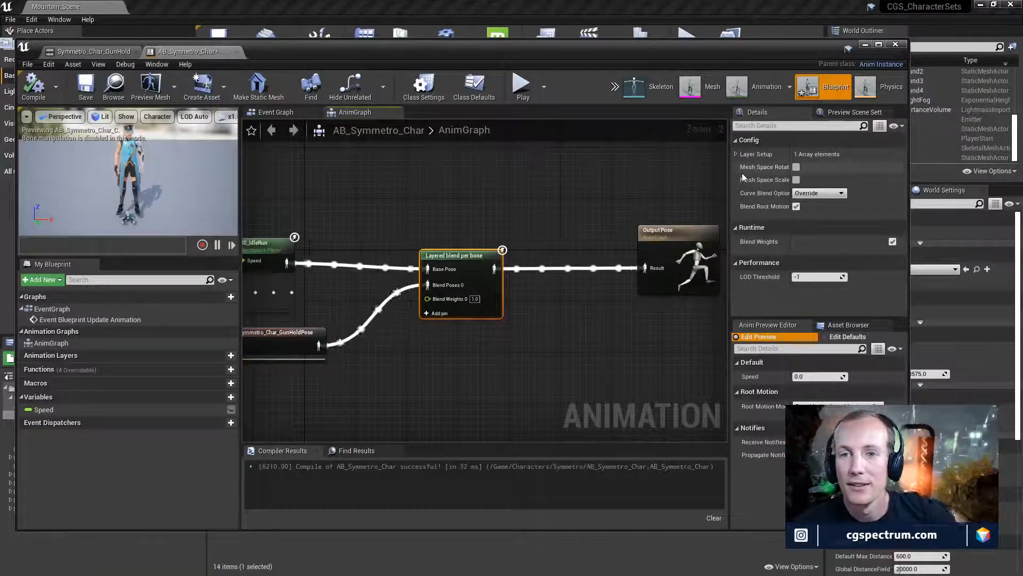
click(736, 154)
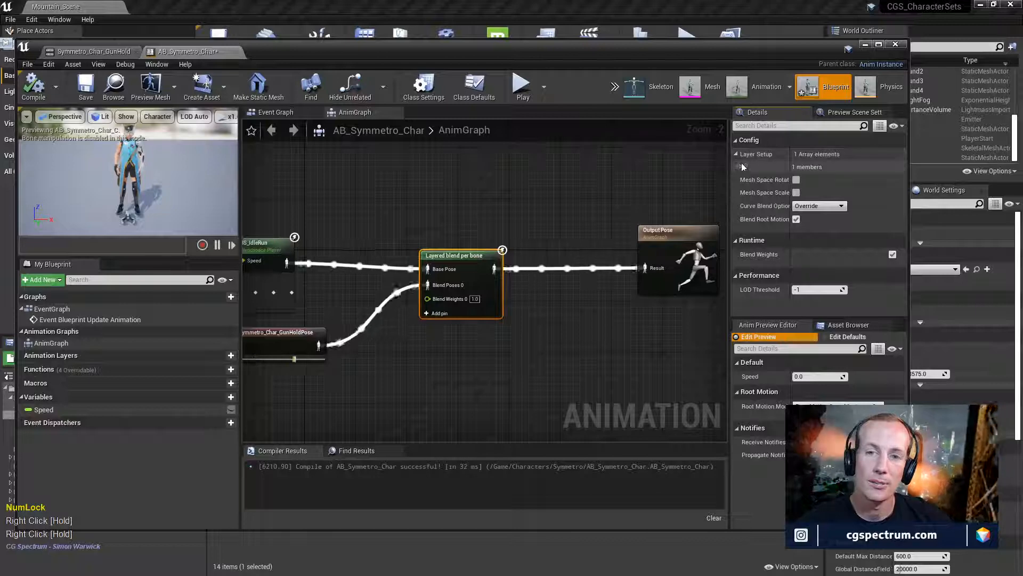
click(743, 166)
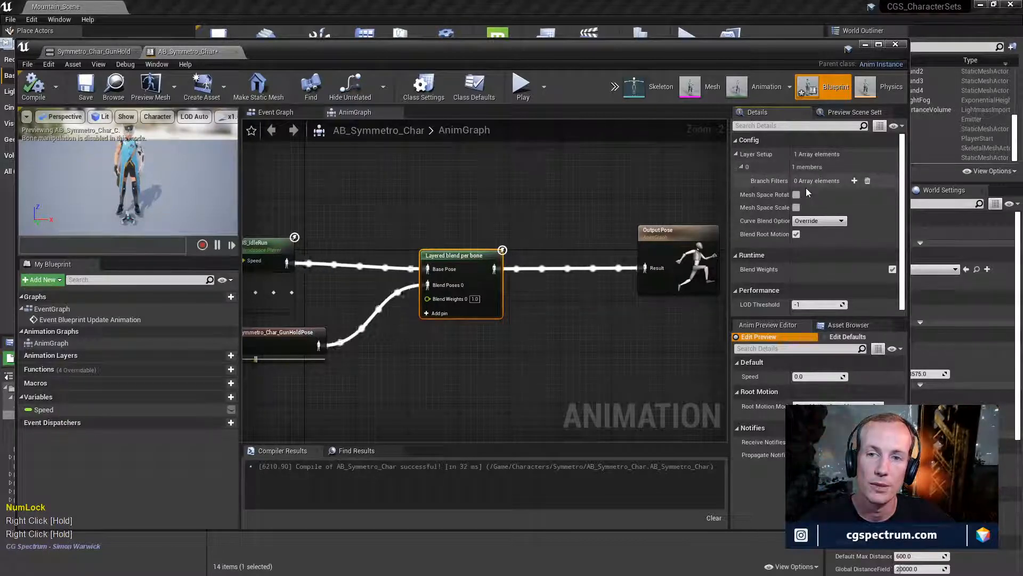
click(854, 181)
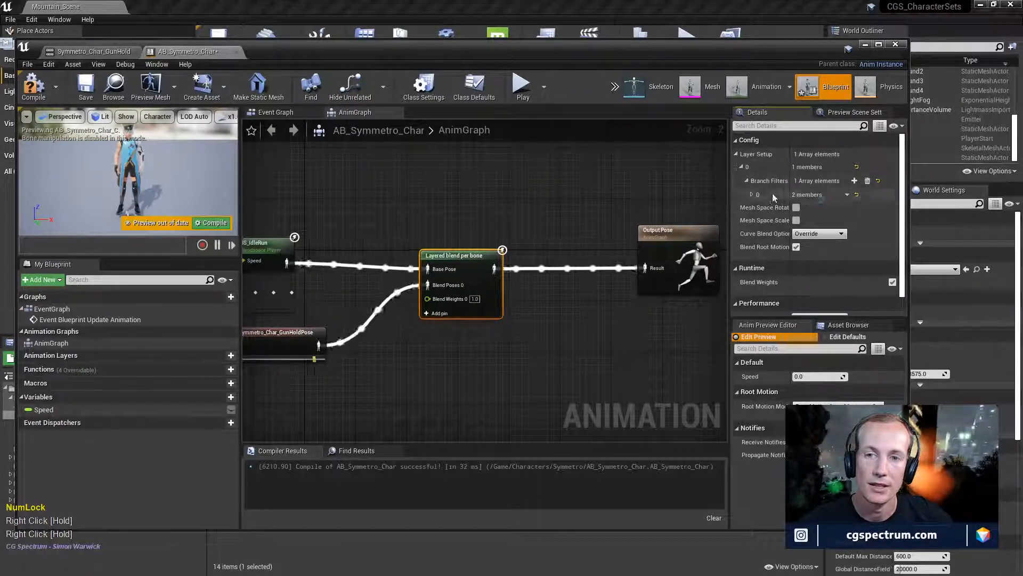
click(752, 195)
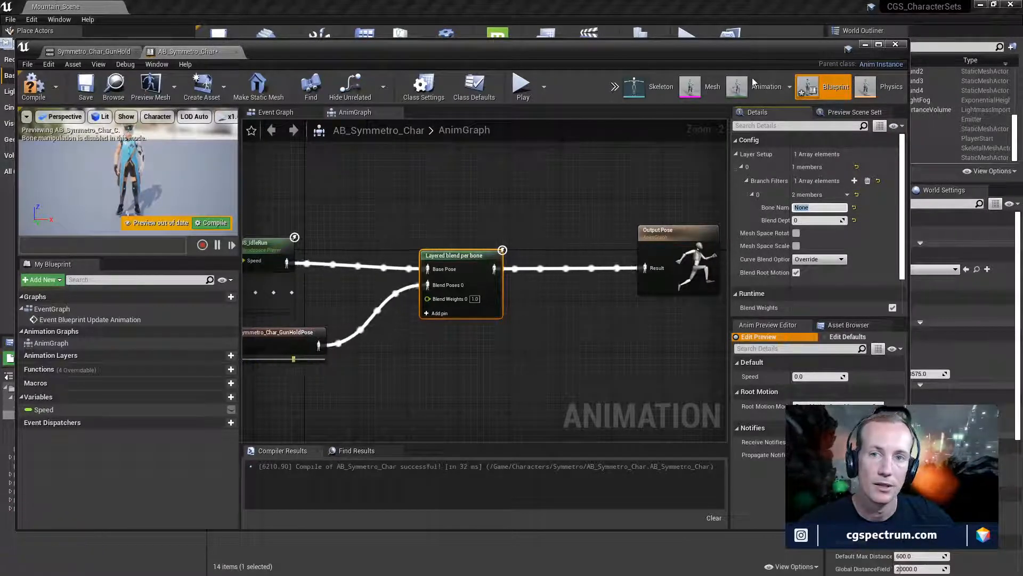
- Open the character's skeleton and copy the name of the right wrist bone, UN_R_Arm_Wrist
click(668, 85)
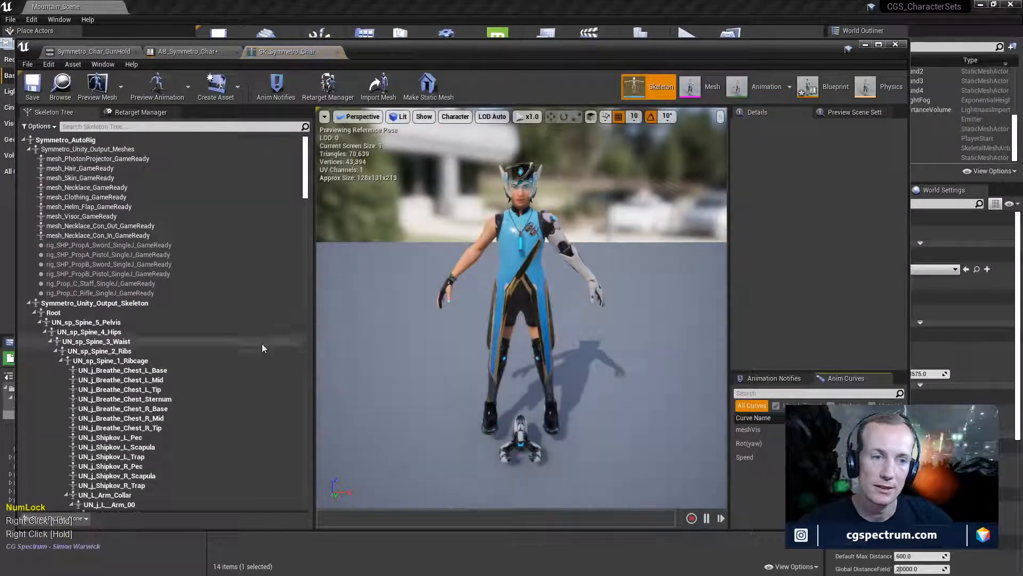
scroll(242, 316, down, 5)
scroll(244, 323, down, 10)
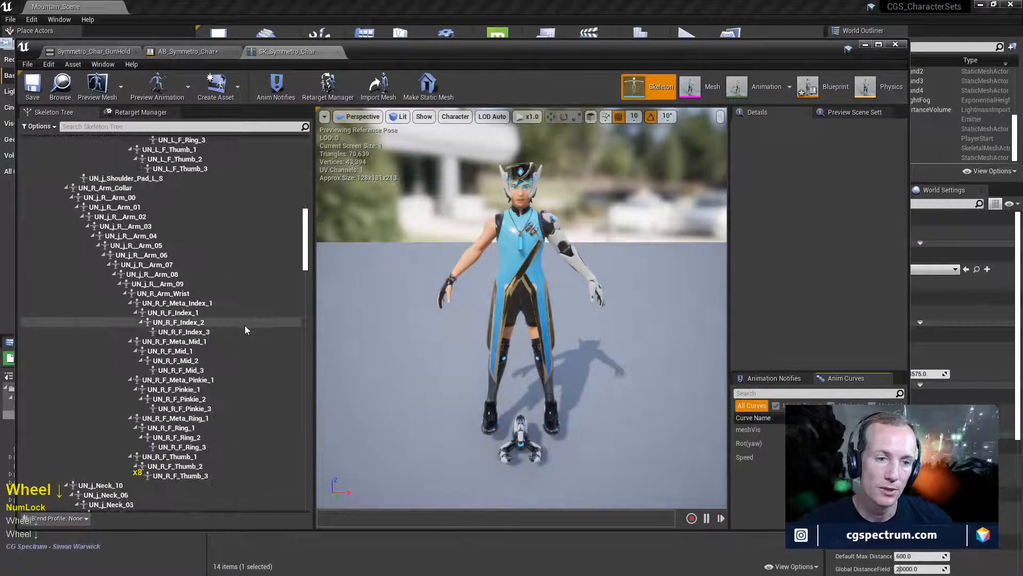
scroll(246, 330, up, 6)
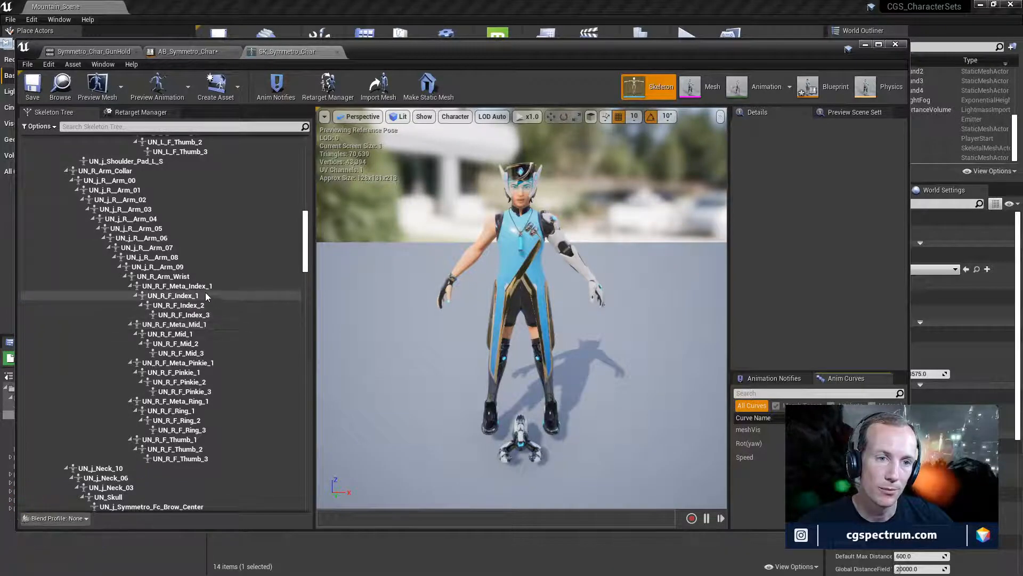
right_click(181, 276)
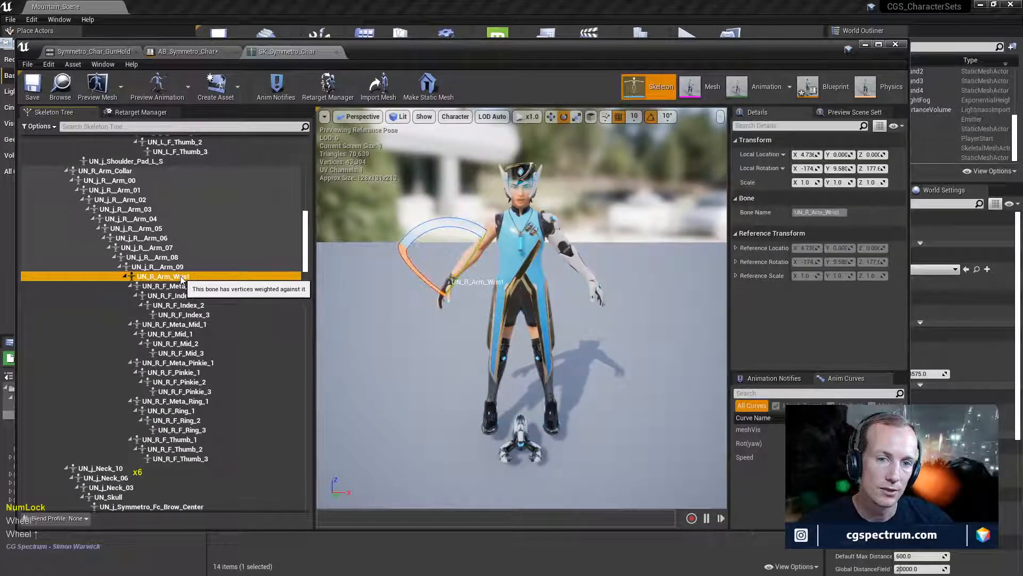
right_click(181, 276)
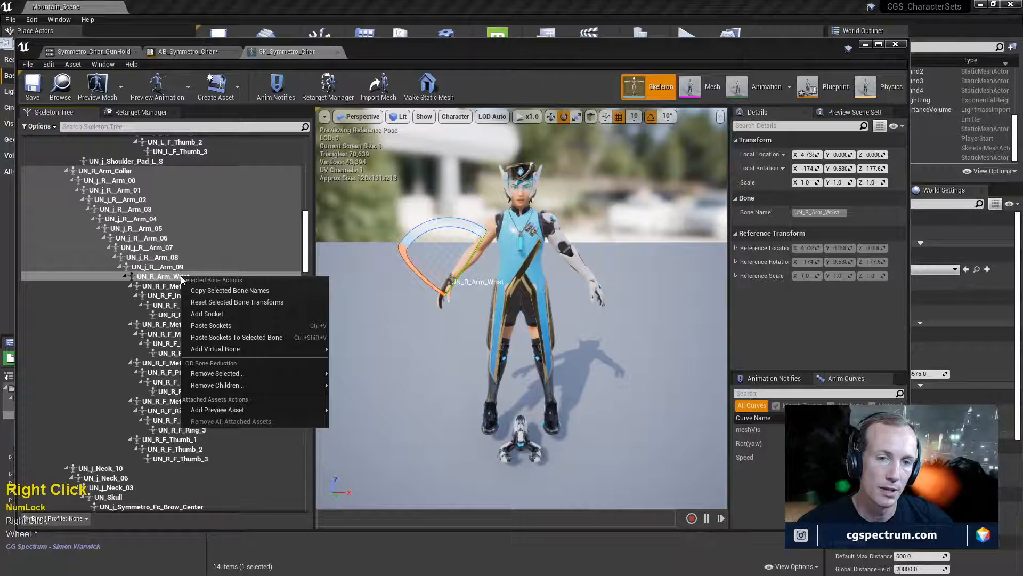
mouse_move(221, 350)
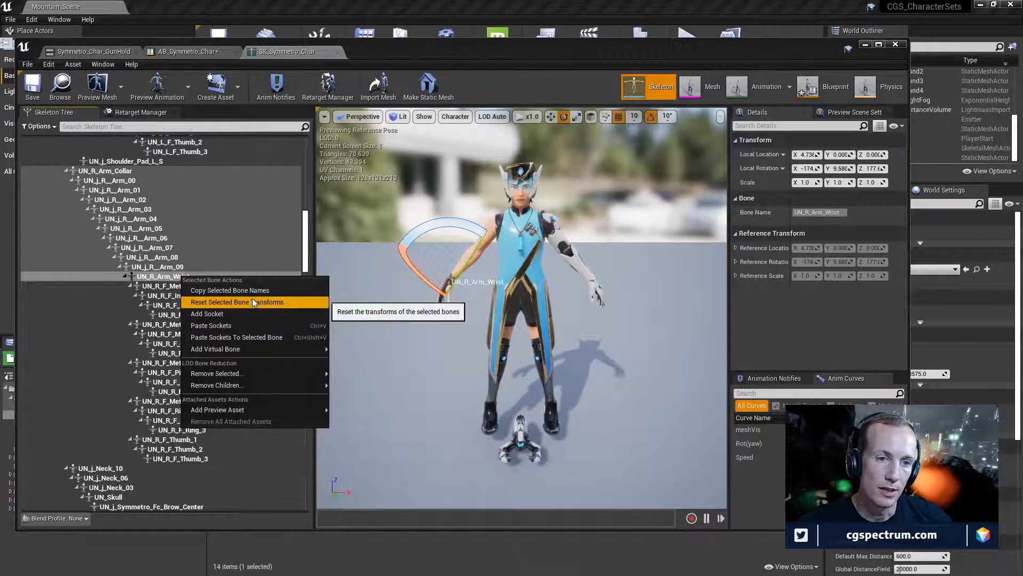
click(255, 289)
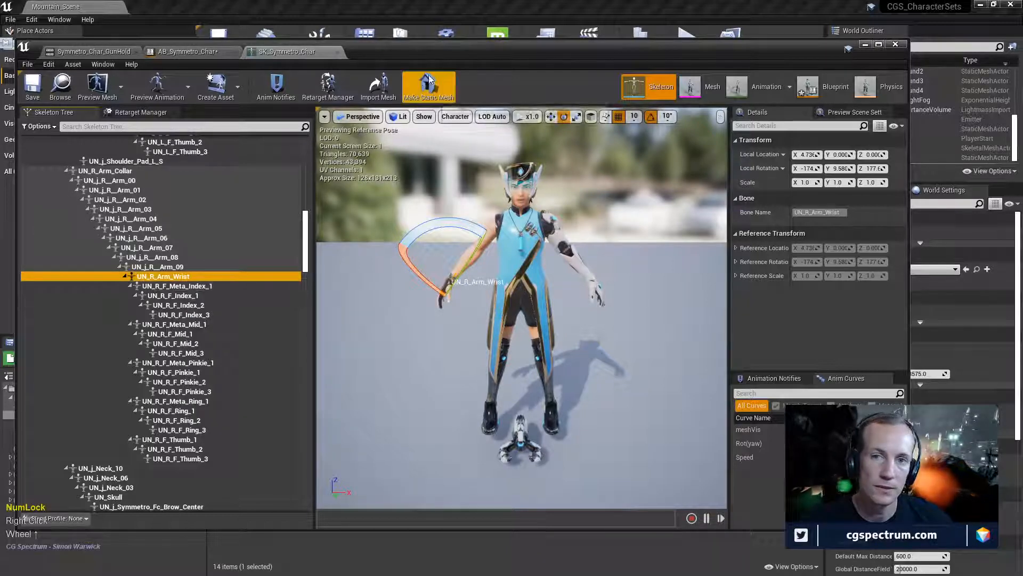
- Return to the AB_Symmetro_Char blueprint and paste UN_R_Arm_Wrist as the branch filter's Bone Name
click(825, 86)
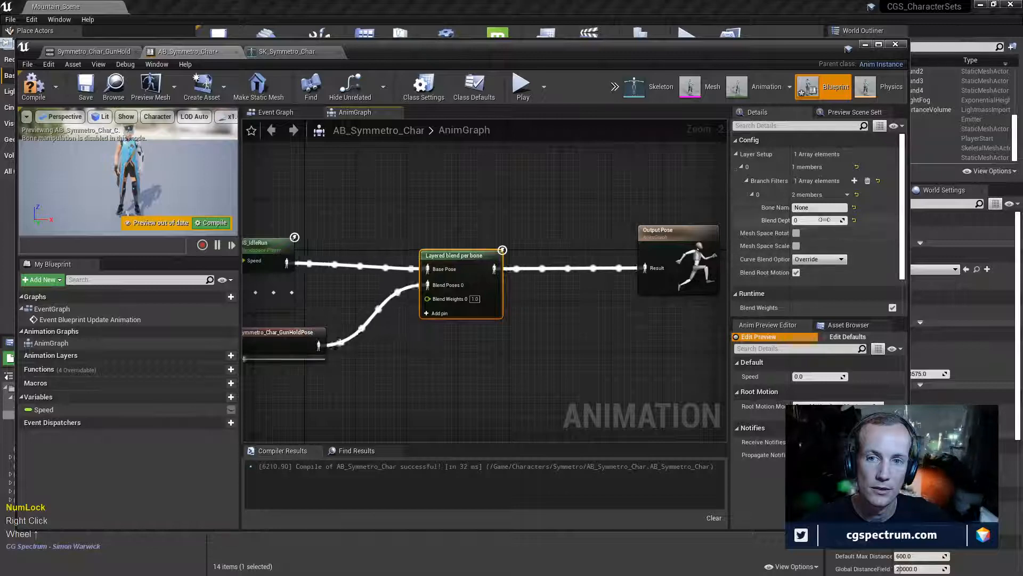
right_click(816, 207)
right_click(814, 208)
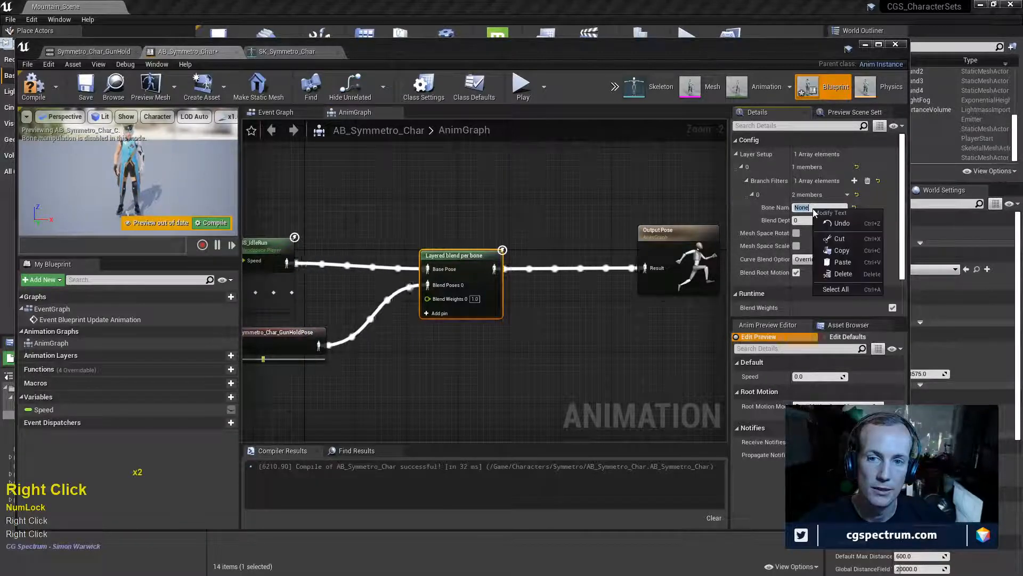
click(835, 262)
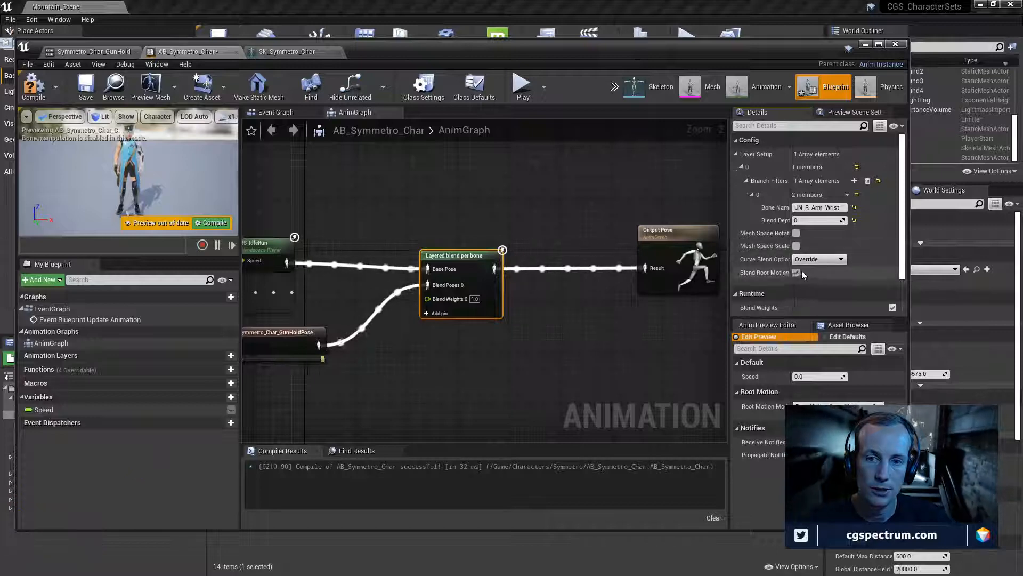
- Widen the property name column, set the wrist filter's Blend Depth to -1, and compile and save the blueprint
drag(791, 265, 825, 253)
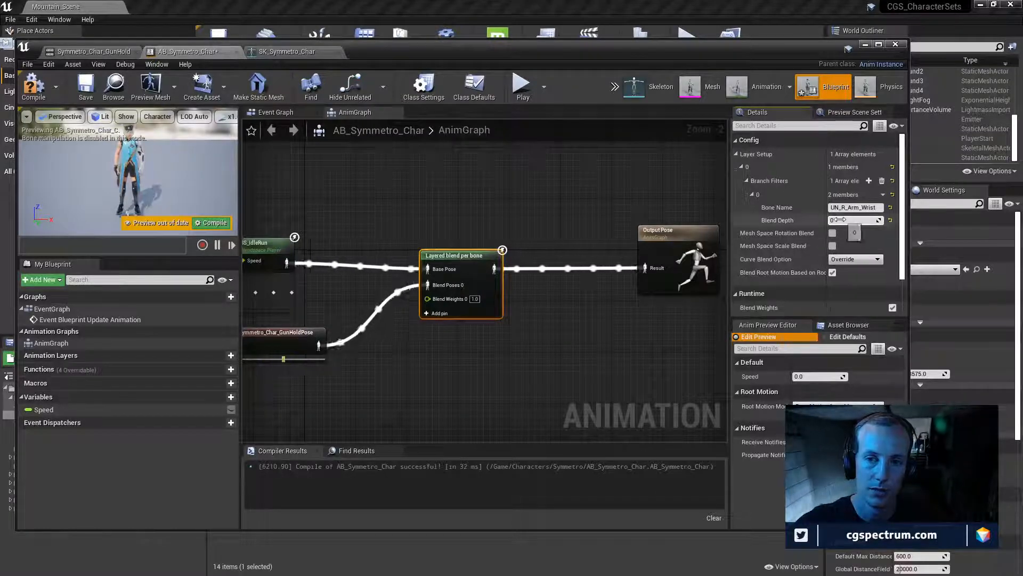
key(Num_Lock)
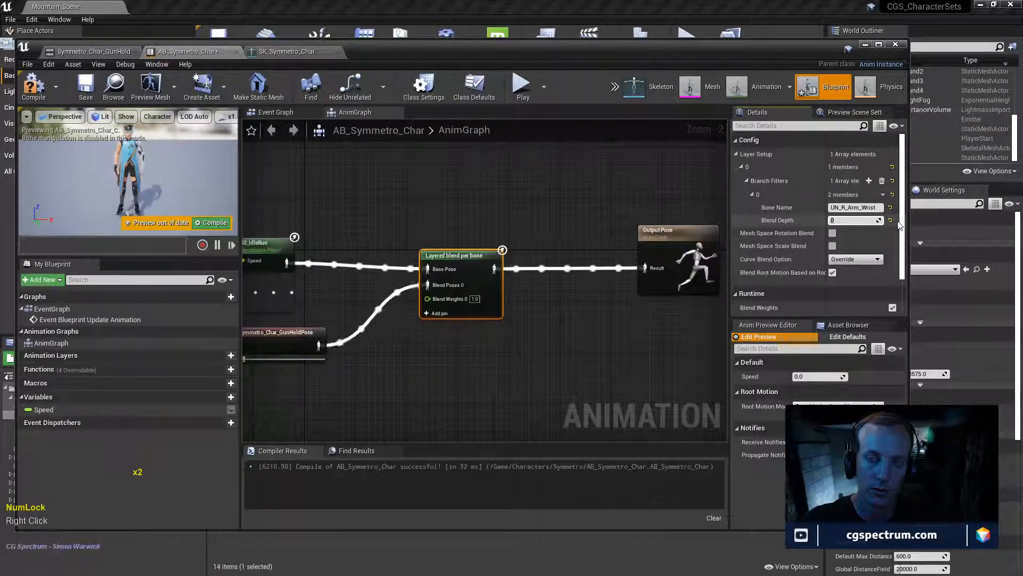
text(-1)
key(KP_Enter)
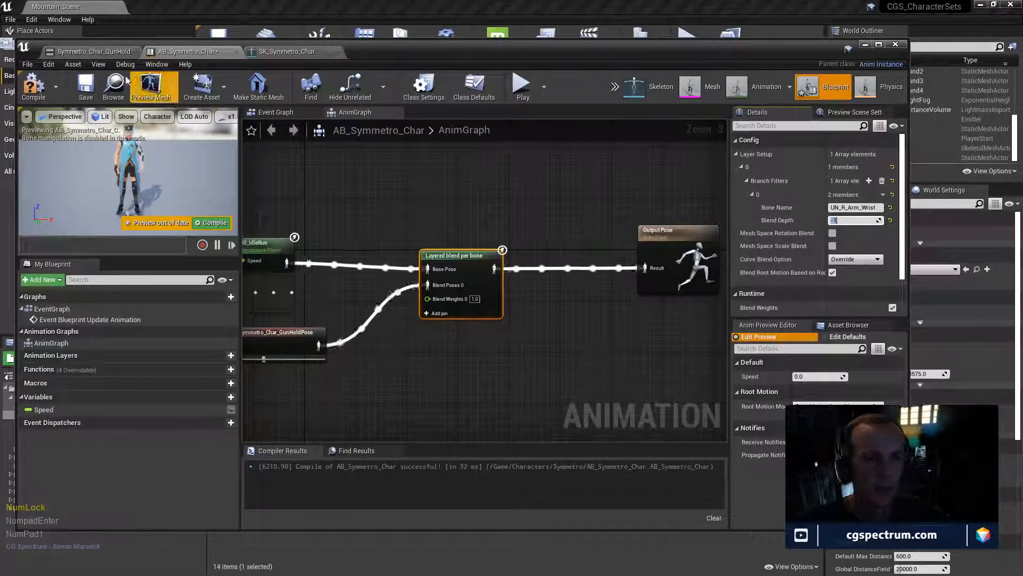
click(41, 84)
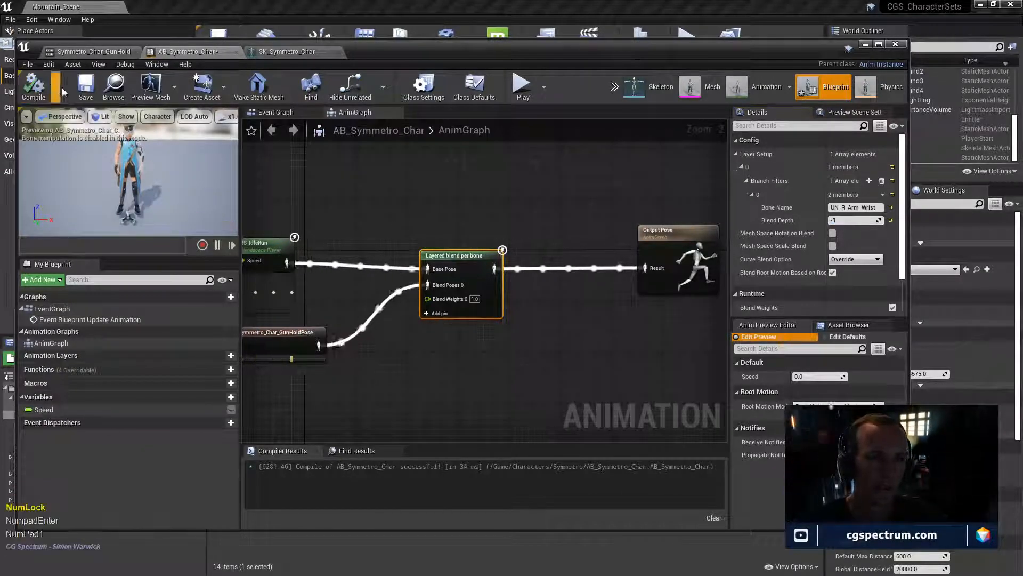
click(77, 95)
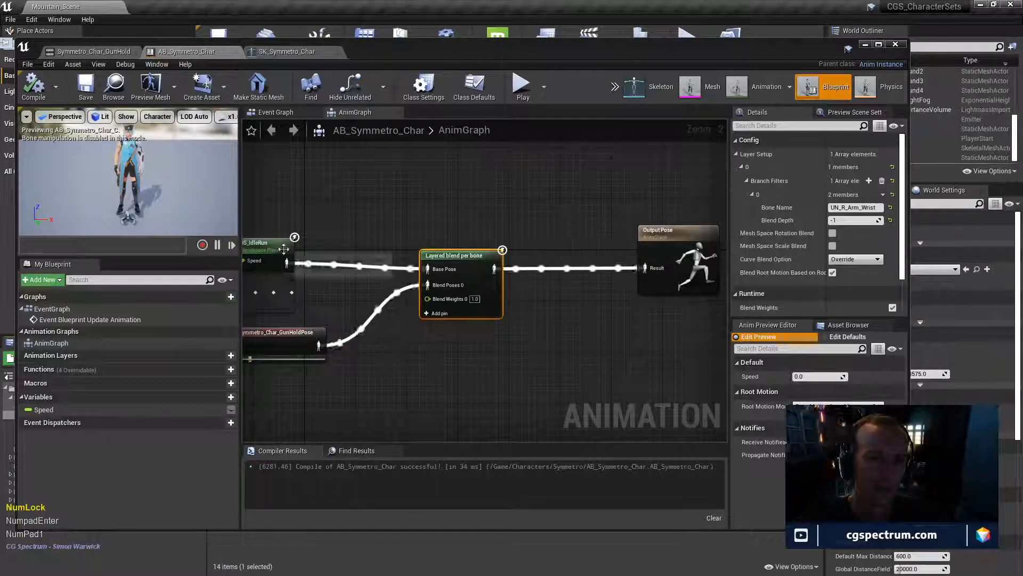
- Set the wrist branch filter's Blend Depth to 0 and compile the blueprint
click(852, 220)
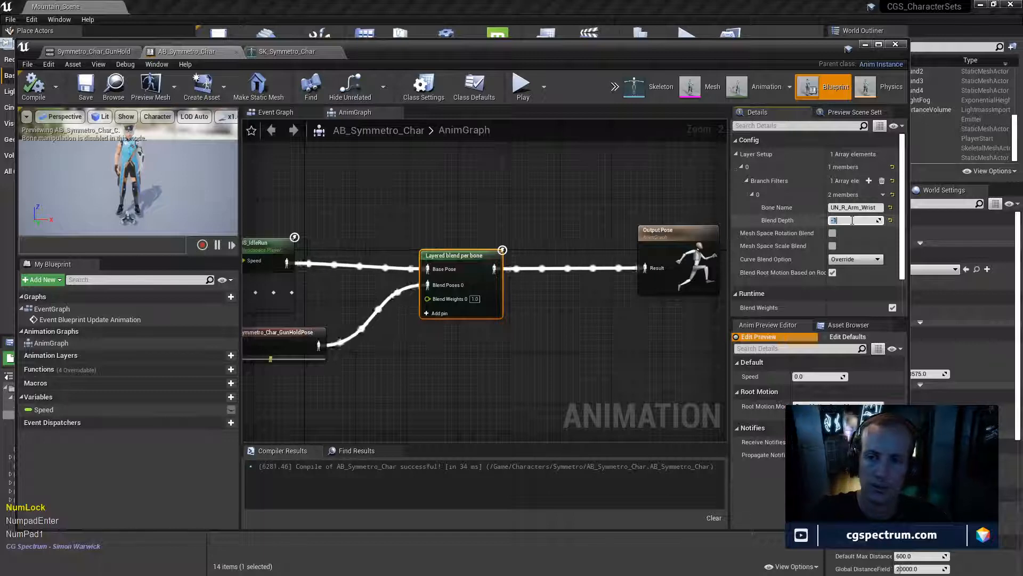
text(0)
key(Return)
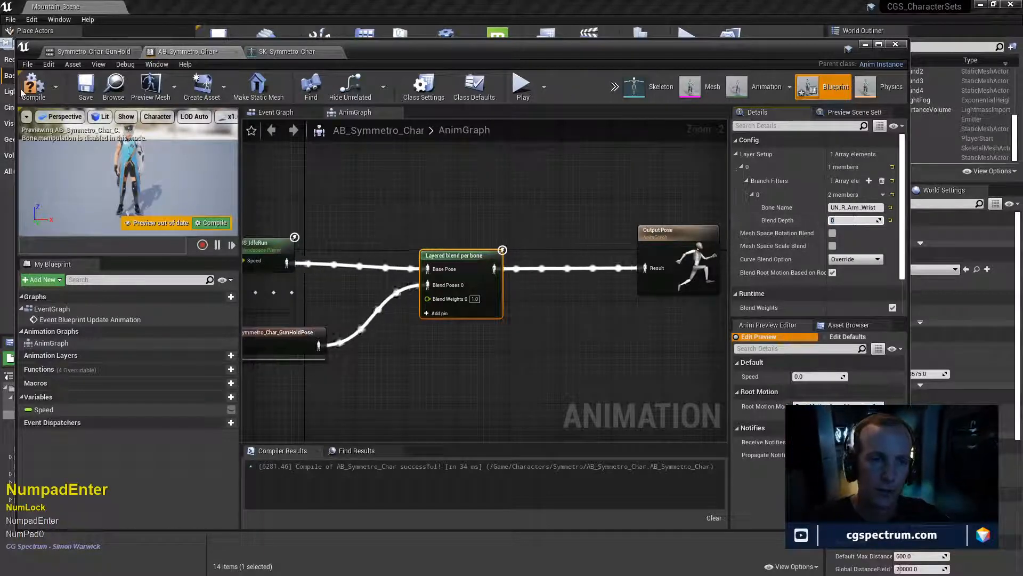
click(33, 86)
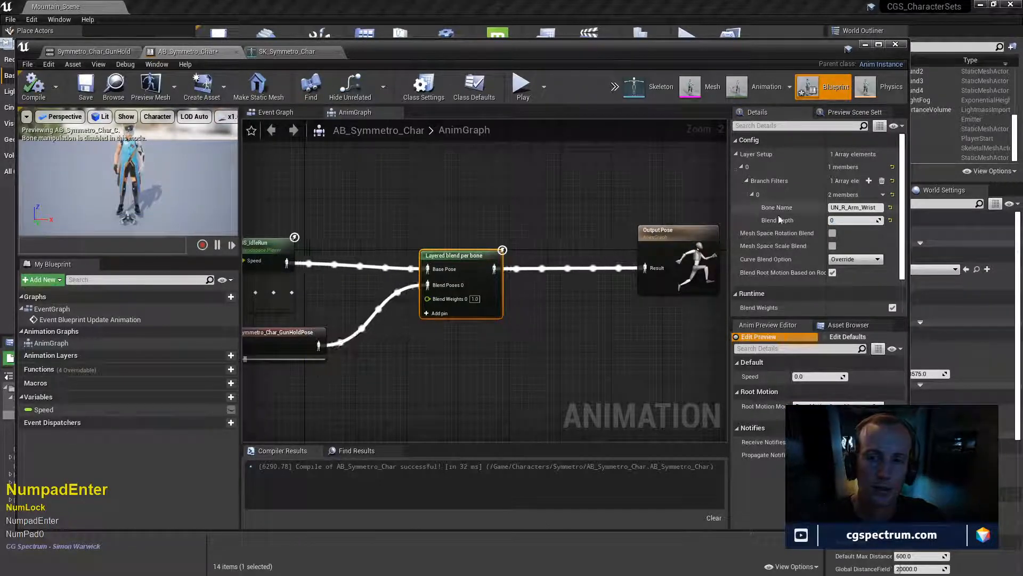
- Set the wrist filter's Blend Depth to 5, compile, and examine the character's hand up close in the preview
click(848, 220)
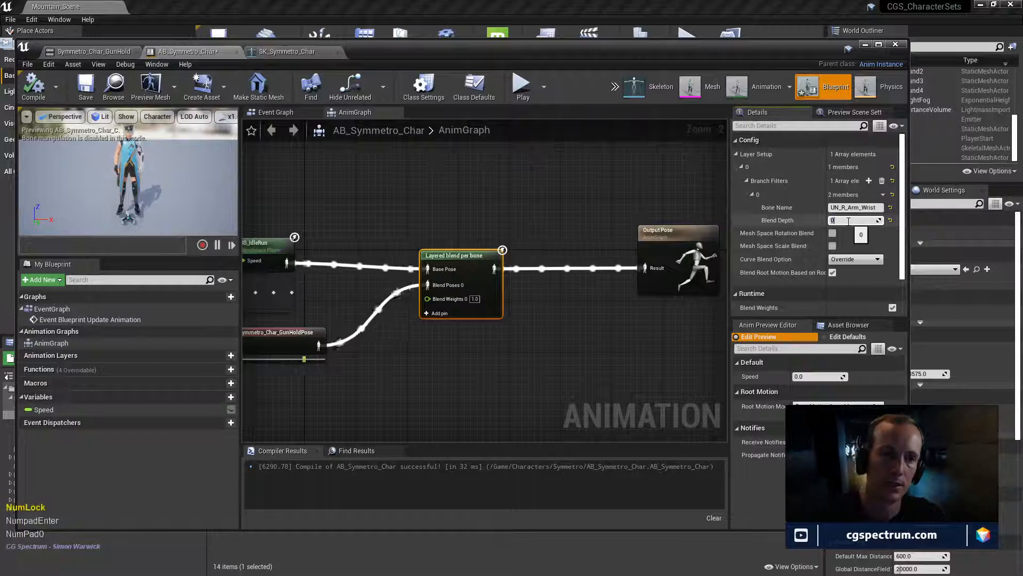
text(5)
key(Return)
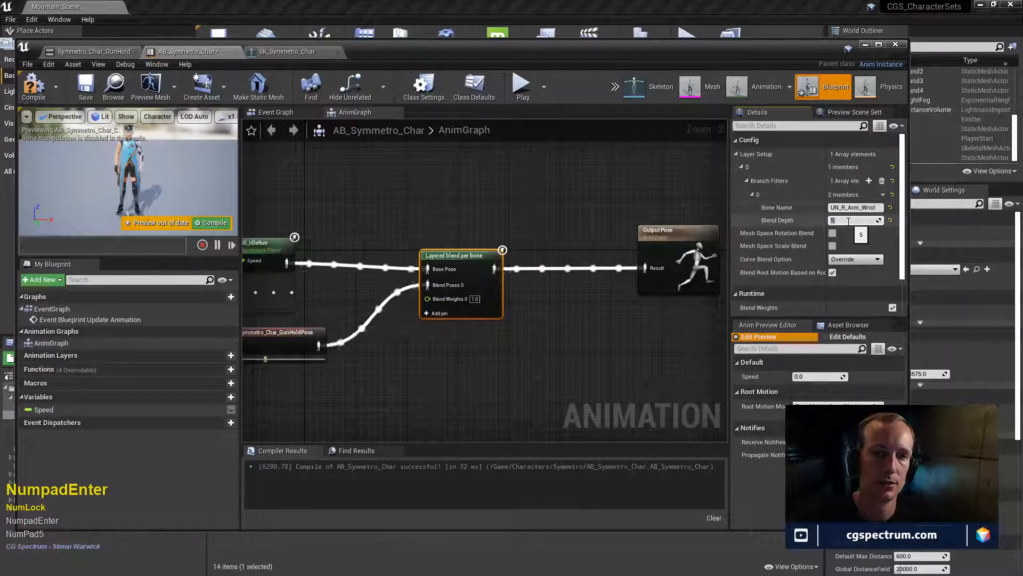
click(33, 84)
mouse_move(128, 170)
right_down()
mouse_move(159, 173)
mouse_move(136, 176)
mouse_move(130, 160)
right_up()
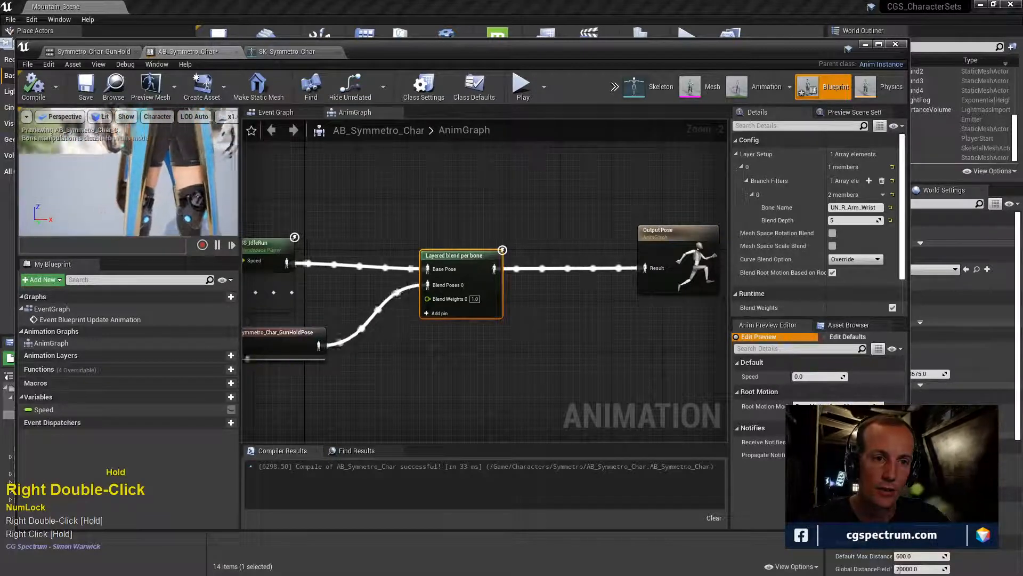
mouse_move(128, 170)
right_down()
mouse_move(129, 184)
mouse_move(136, 166)
right_up()
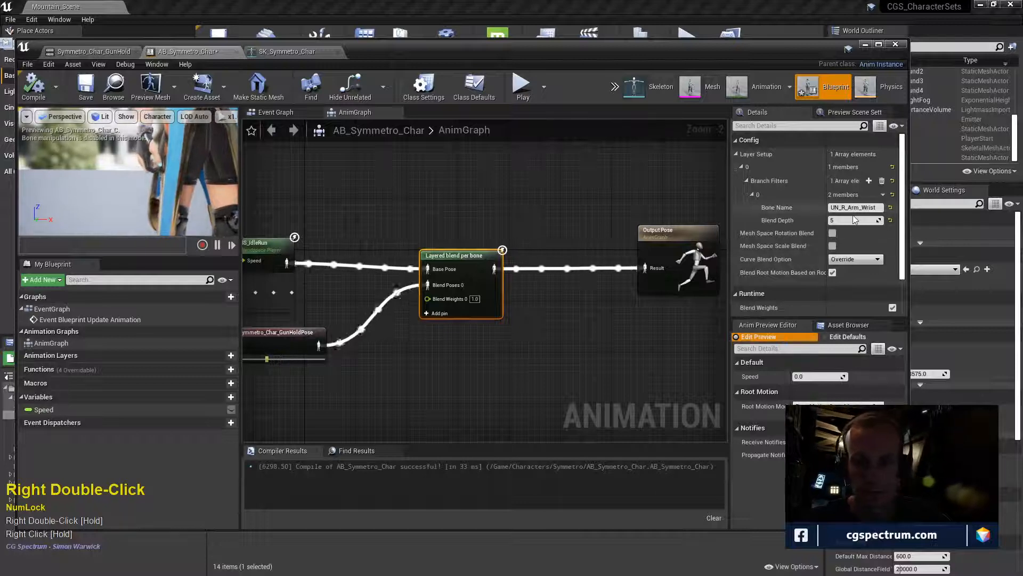
- Return the Blend Depth to 0, recompile, and examine the hand pose in the preview for comparison
text(0)
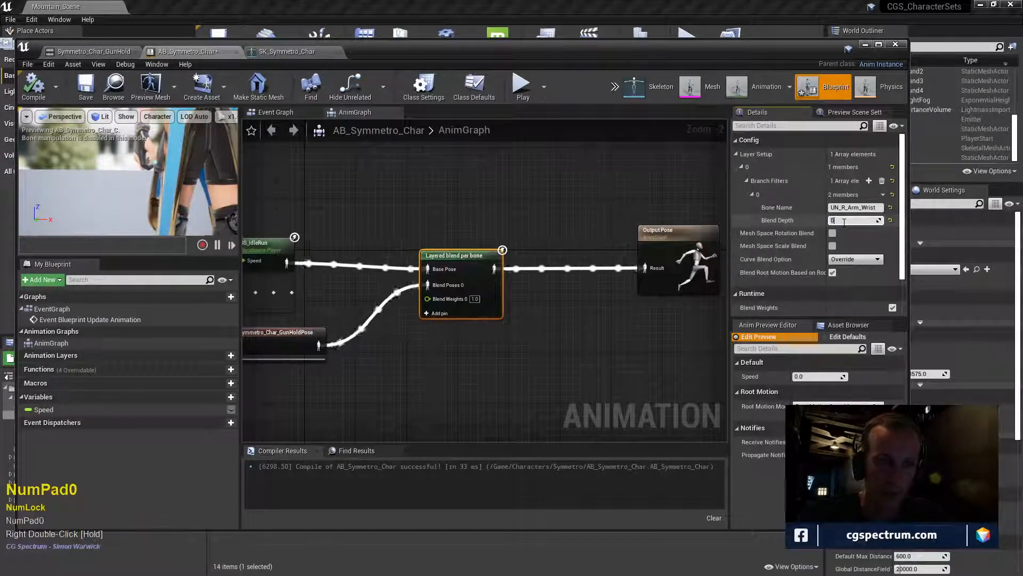
key(Return)
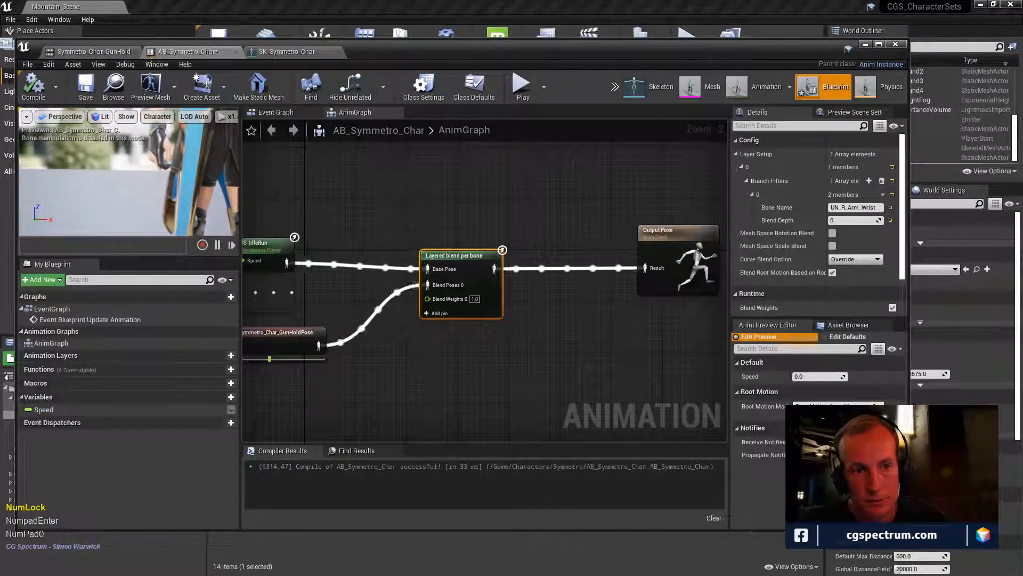
right_drag(128, 176, 128, 169)
scroll(128, 171, up, 3)
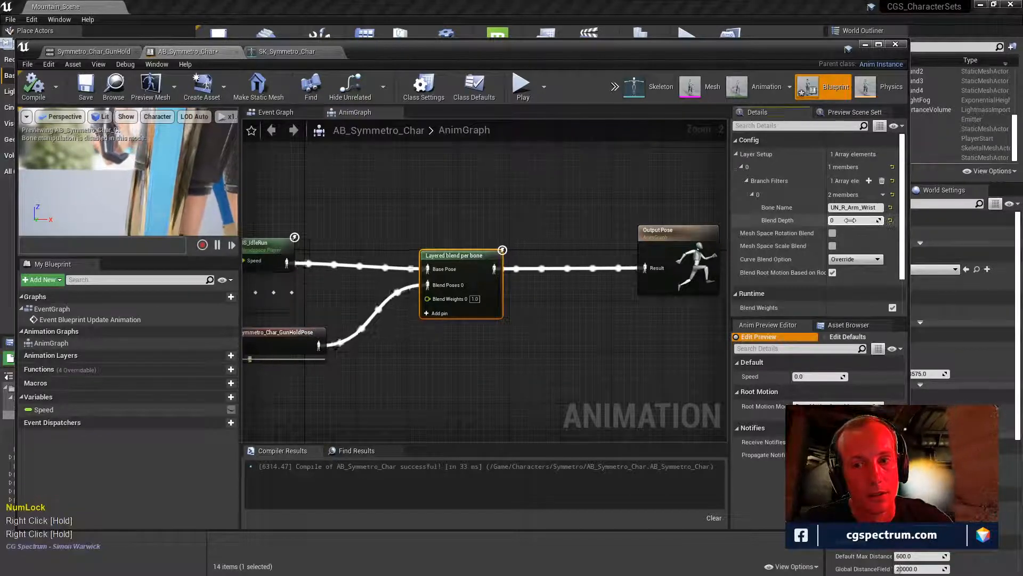
- Try a Blend Depth of -1 on the wrist filter, recompile, and check the hand in the preview
text(-1)
key(KP_Enter)
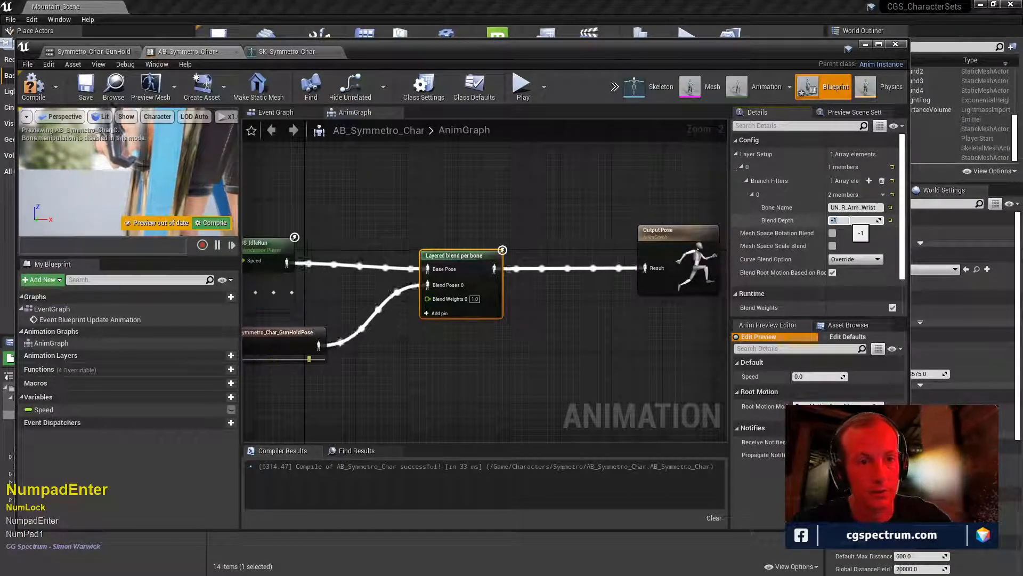
click(33, 88)
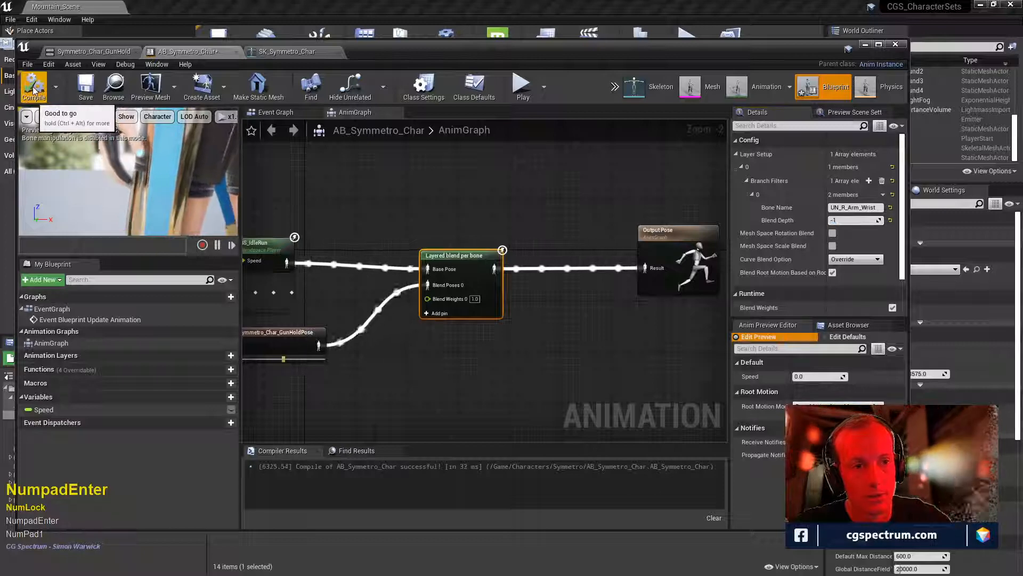
right_drag(128, 176, 151, 176)
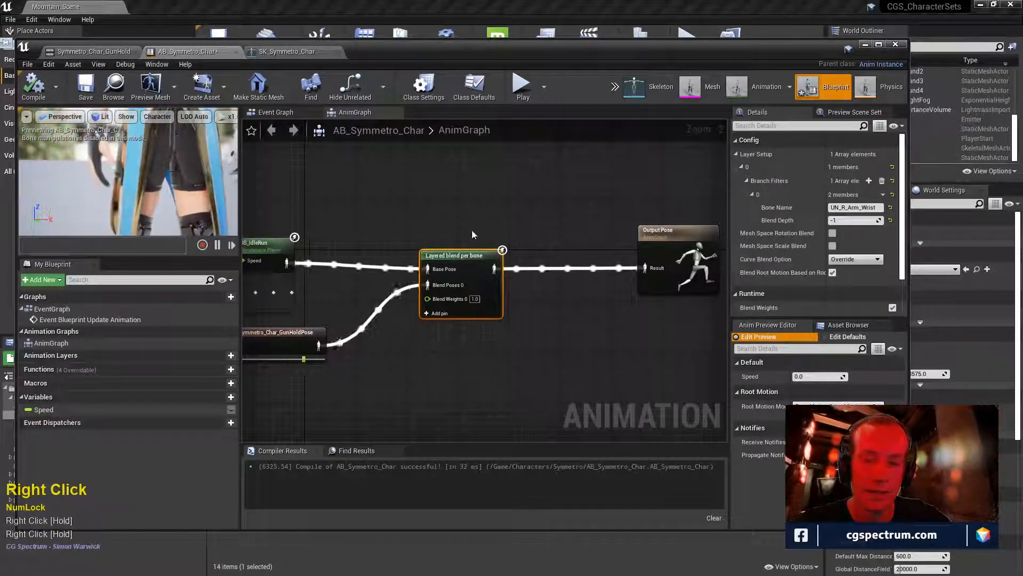
- Set the Blend Depth of the UN_R_Arm_Wrist branch filter back to 0
click(847, 220)
text(0)
key(Return)
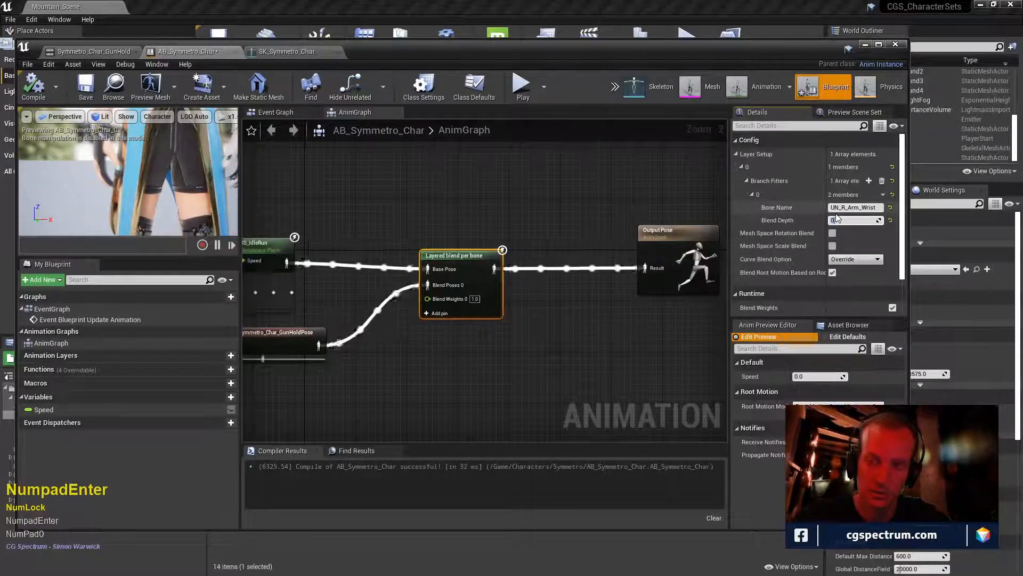
- Compile the animation blueprint, then find the gun's bones in the SK_Symmetro_Char skeleton by selecting the gun mesh
click(33, 85)
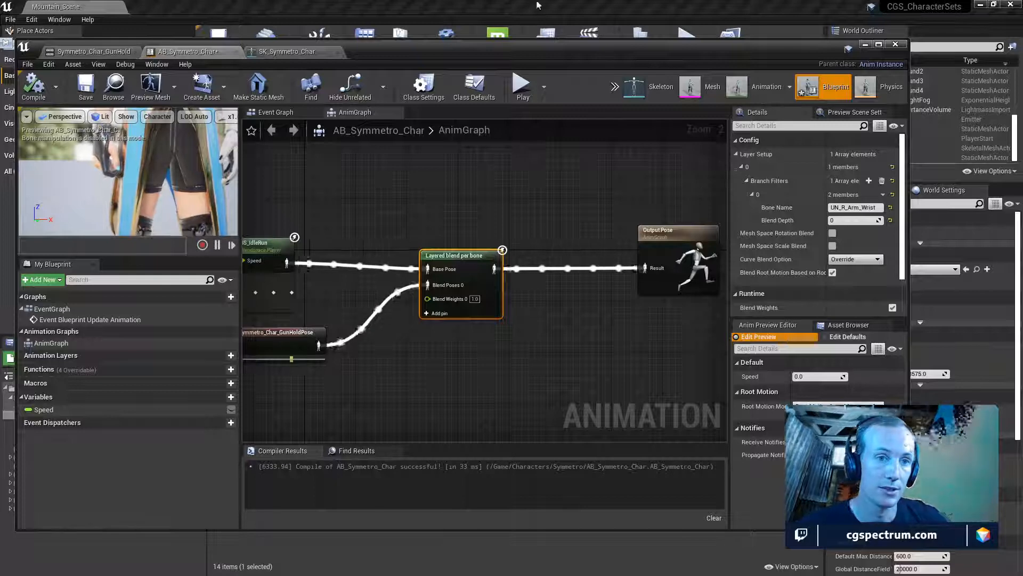
click(91, 51)
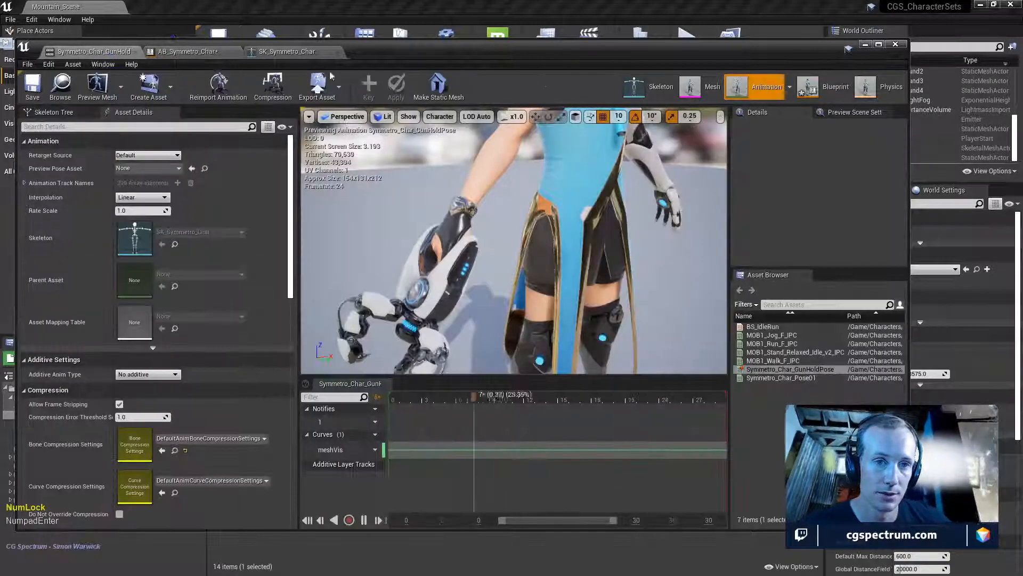
click(286, 51)
scroll(247, 283, down, 6)
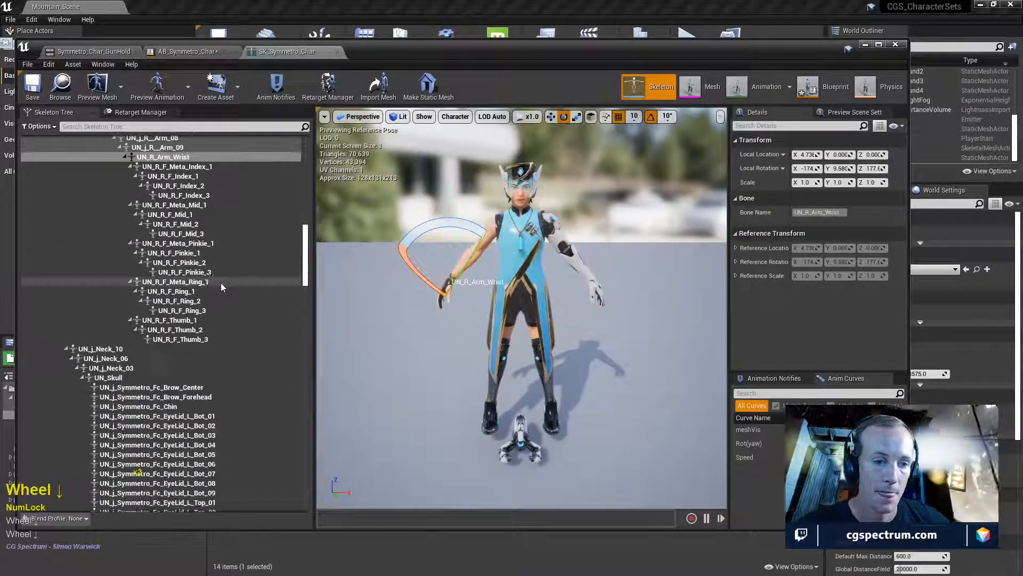
click(522, 428)
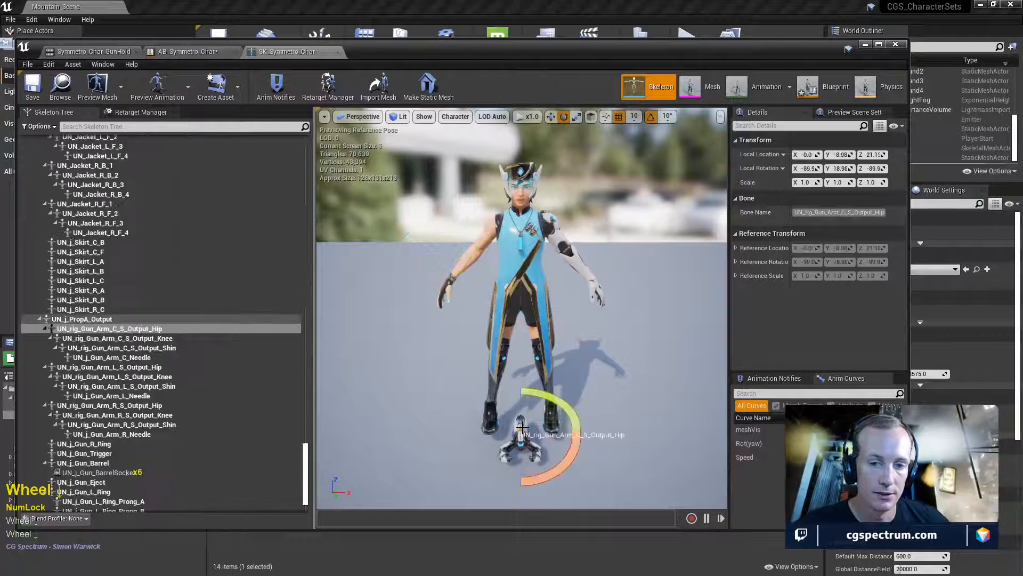
- Examine the bone hierarchy around the gun and select its parent bone UN_j_PropA_Output in the skeleton tree
scroll(202, 350, down, 3)
scroll(203, 354, up, 3)
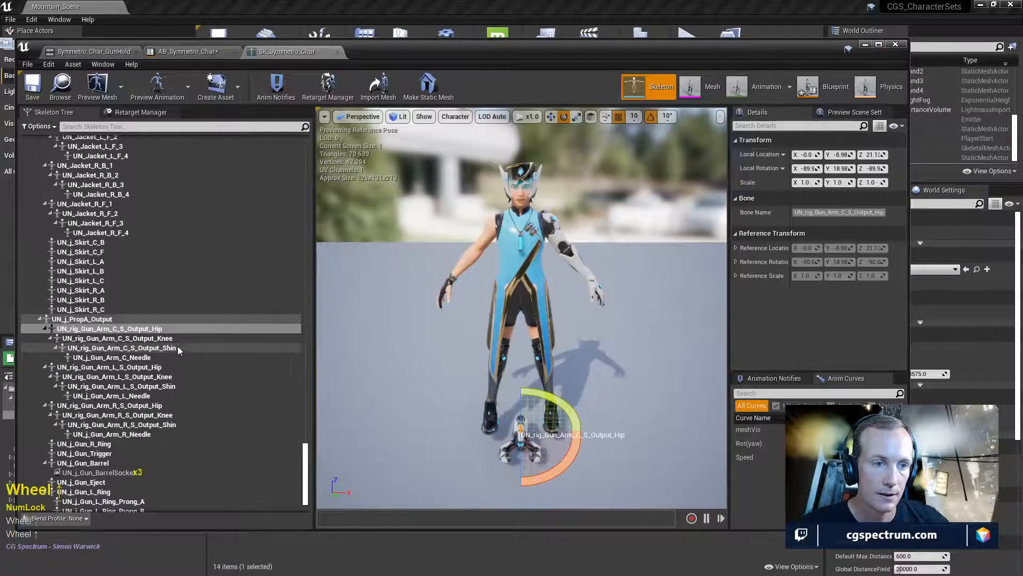
scroll(178, 349, up, 12)
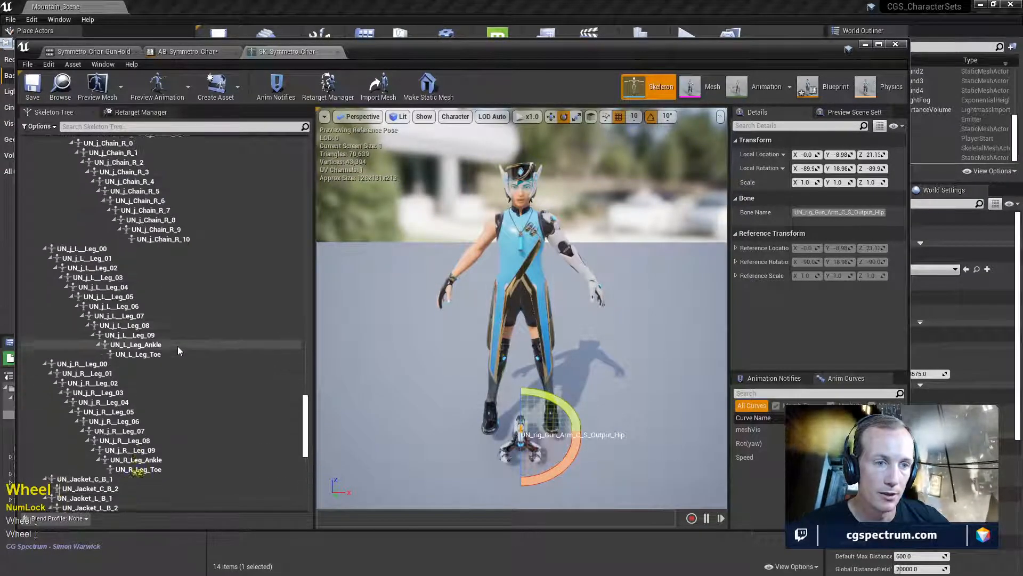
scroll(179, 350, down, 12)
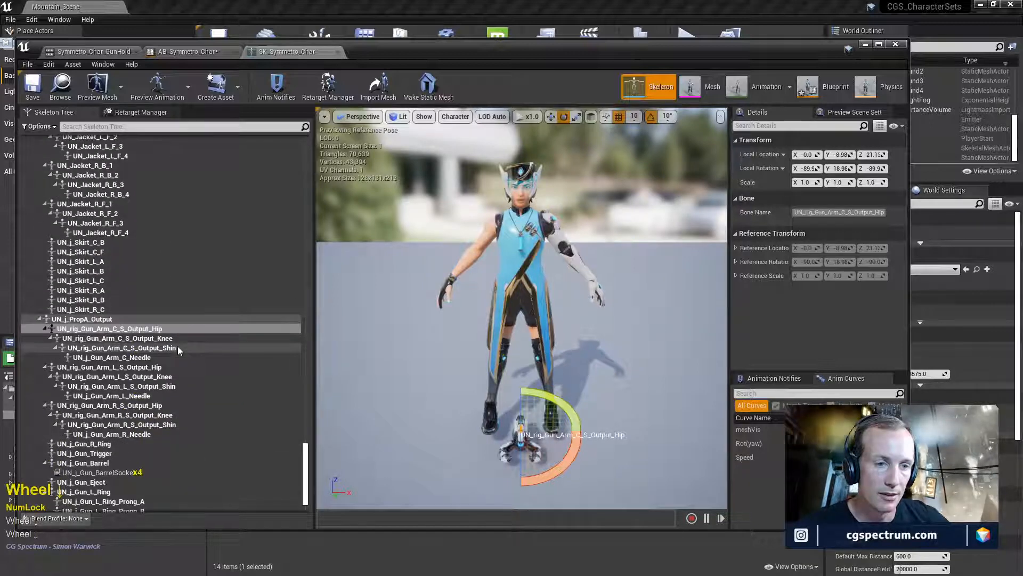
scroll(177, 346, down, 2)
scroll(178, 351, down, 1)
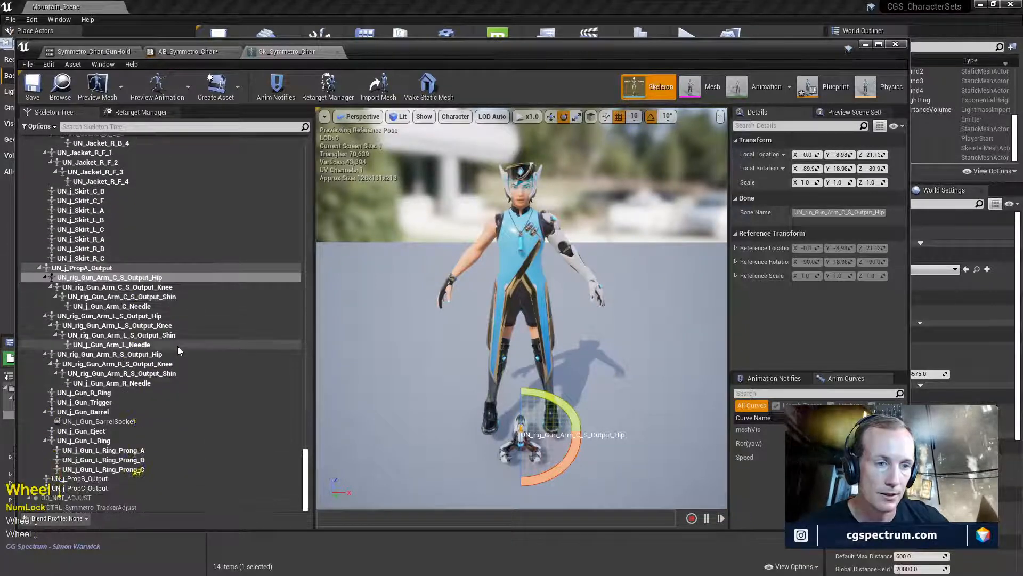
click(75, 268)
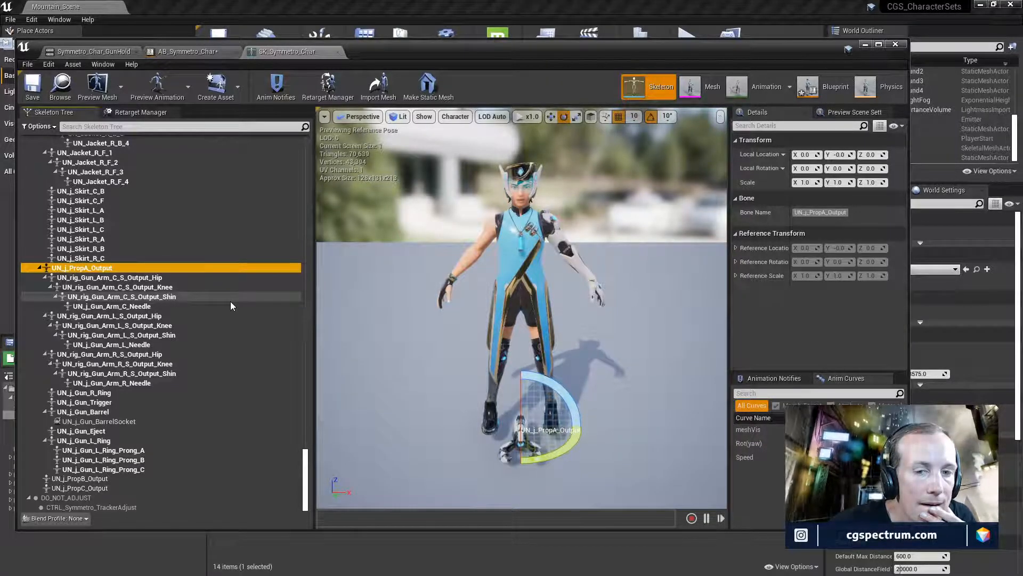
- Select the gun in the Symmetro_Char_GunHoldPose animation to check which bone controls it
click(825, 87)
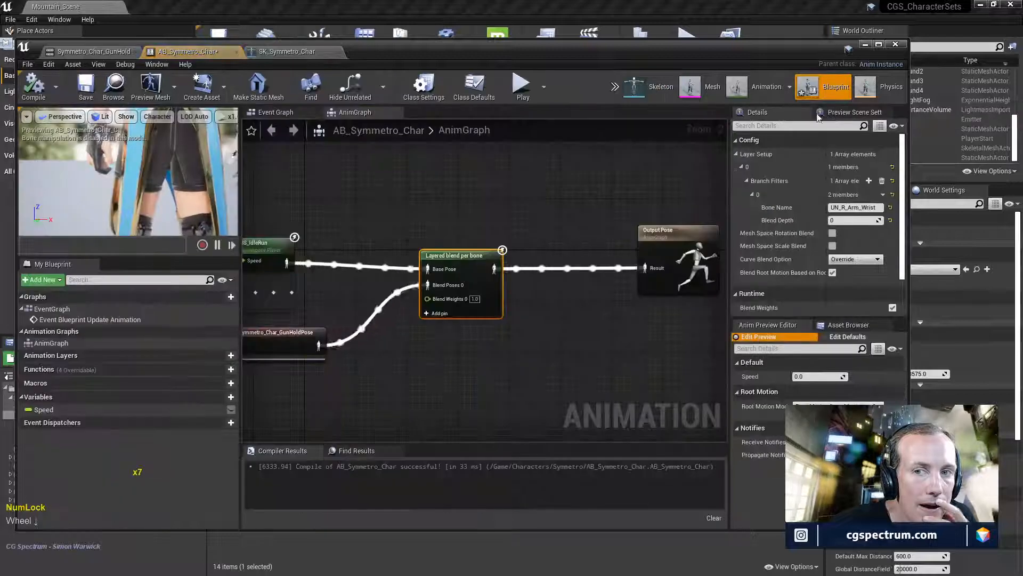
click(757, 88)
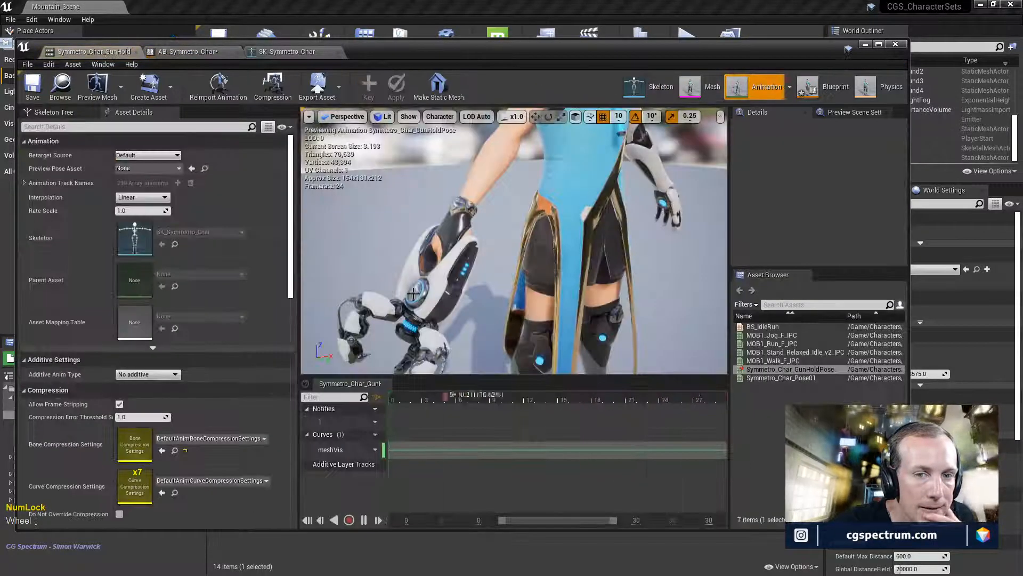
click(460, 277)
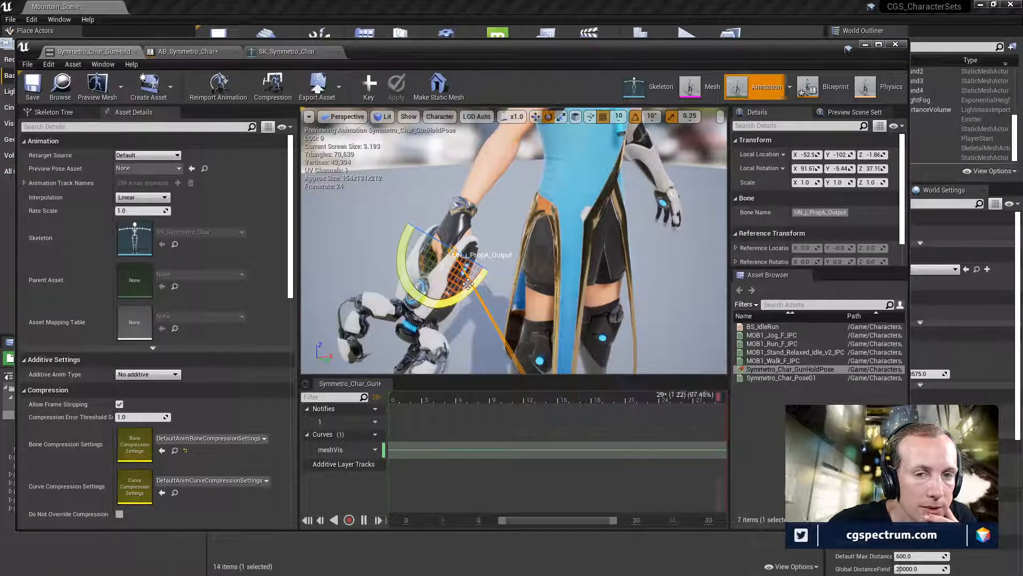
scroll(620, 203, down, 4)
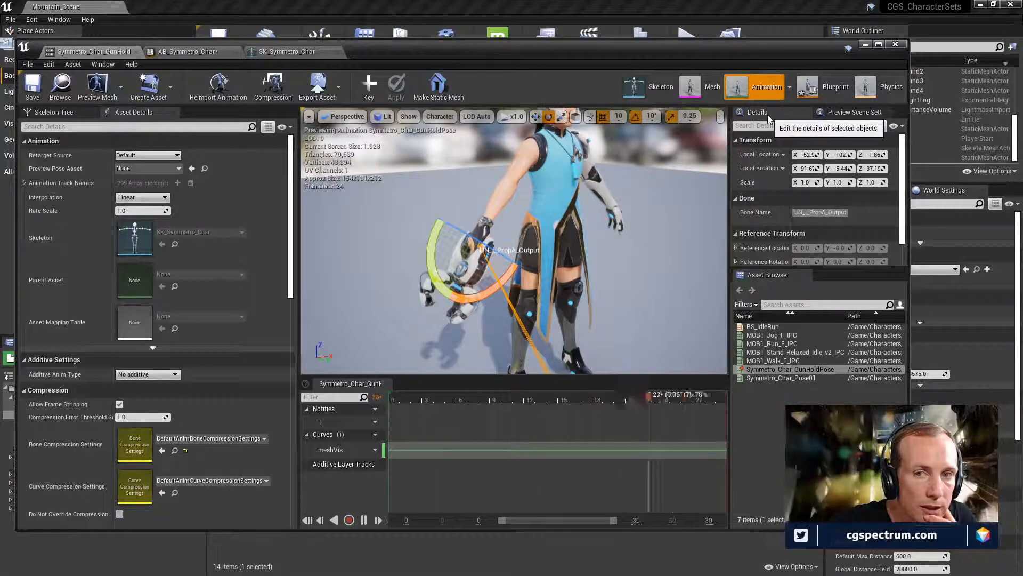
- Copy the name of the UN_j_PropA_Output bone from the skeleton tree
click(648, 91)
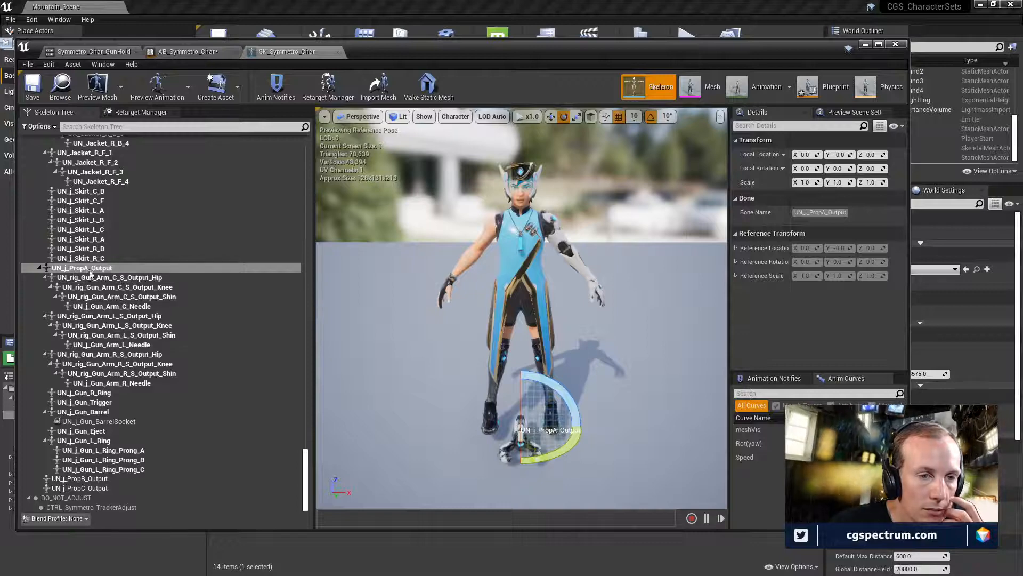
click(91, 269)
right_click(92, 272)
click(118, 282)
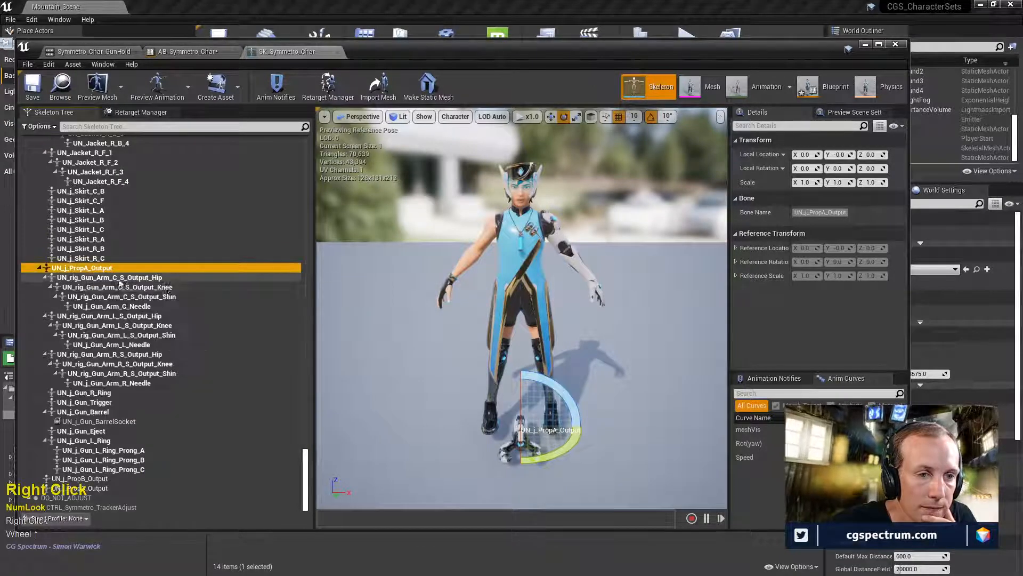
- Maximize the animation editor window and return to the AnimGraph of AB_Symmetro_Char
click(763, 1)
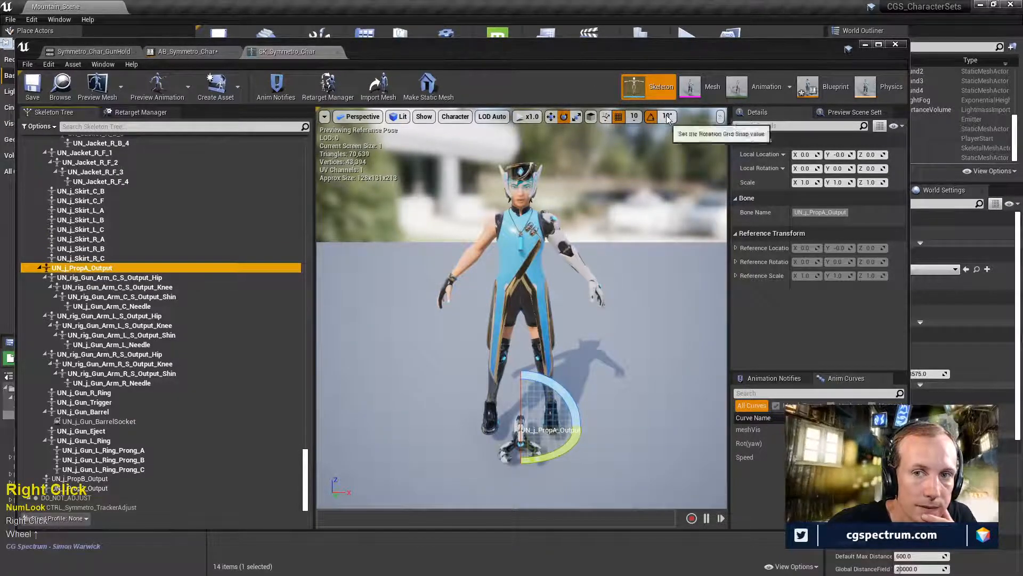
click(721, 59)
drag(744, 69, 765, 4)
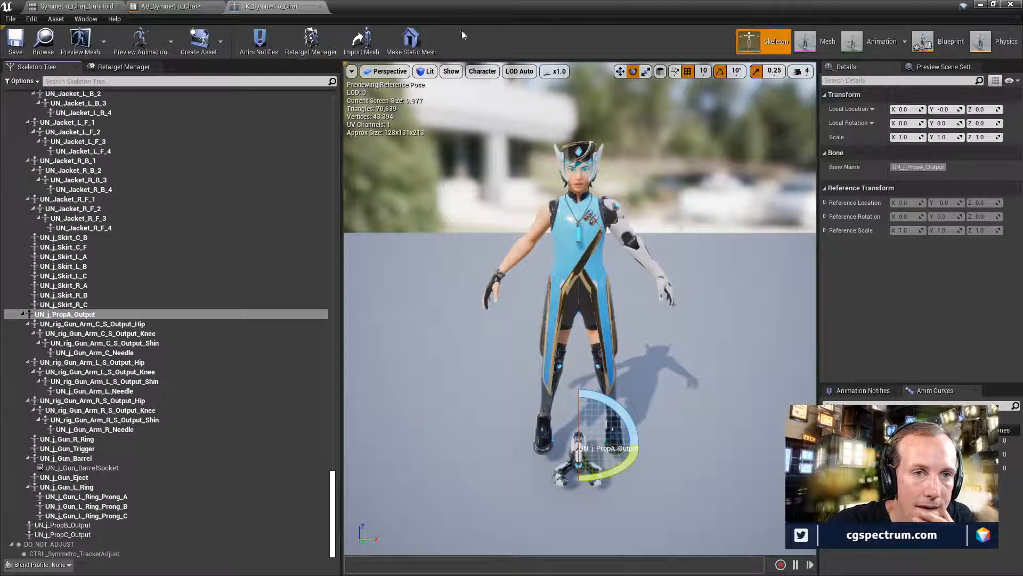
click(925, 51)
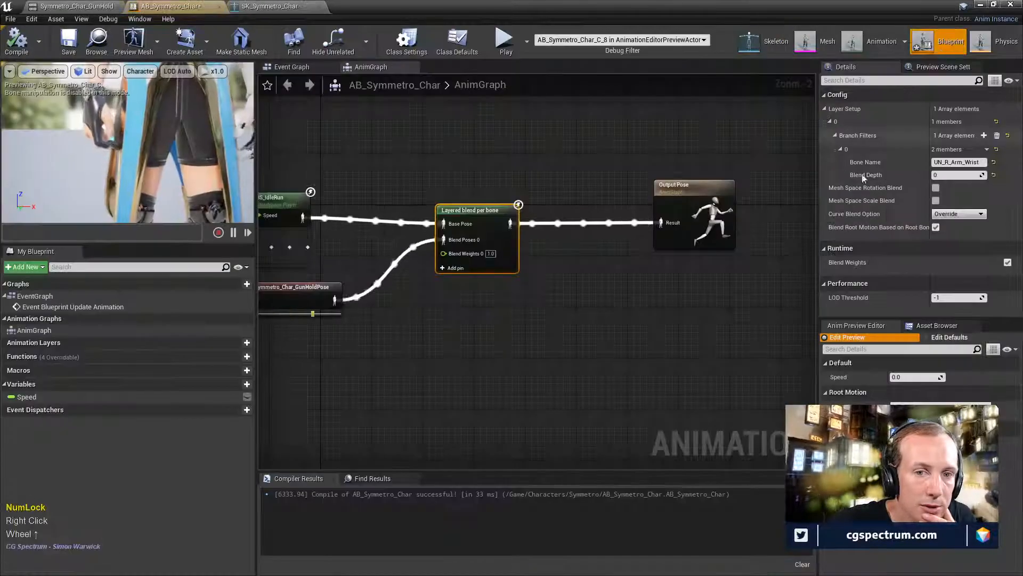
right_drag(519, 372, 452, 365)
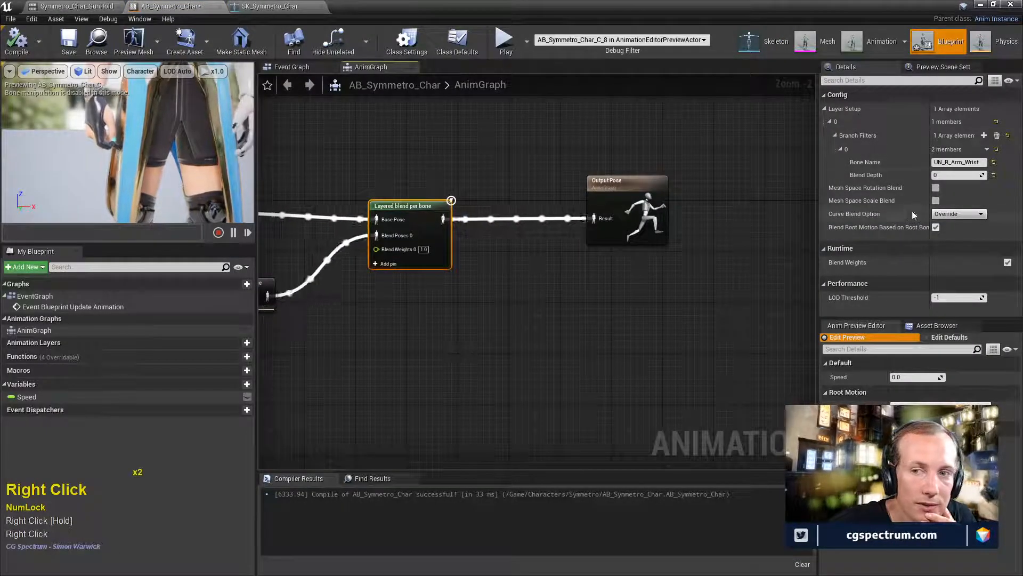
- Add a second branch filter for bone UN_j_PropA_Output to the layered blend, compile, and check the gun in the preview
click(985, 136)
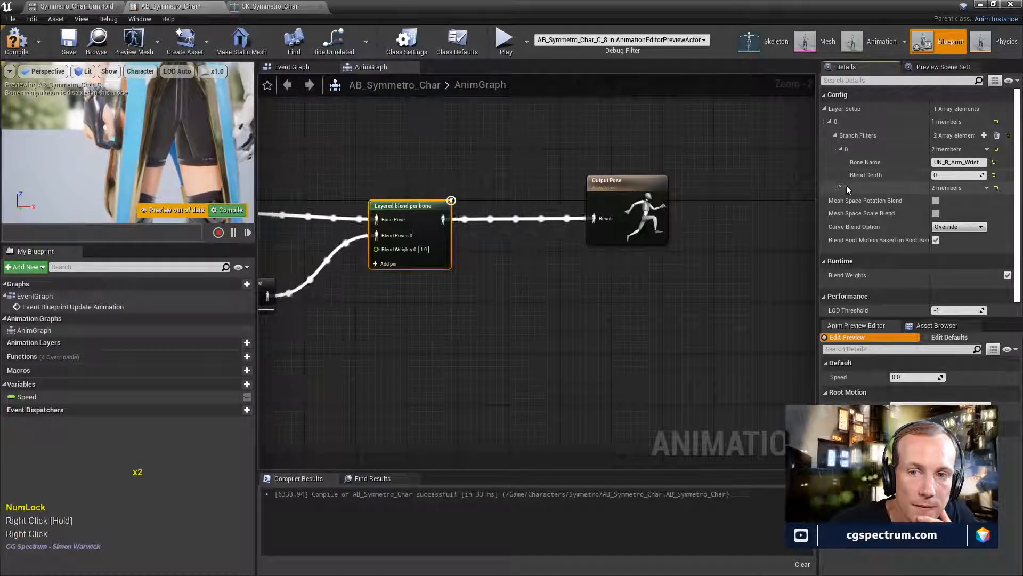
click(842, 188)
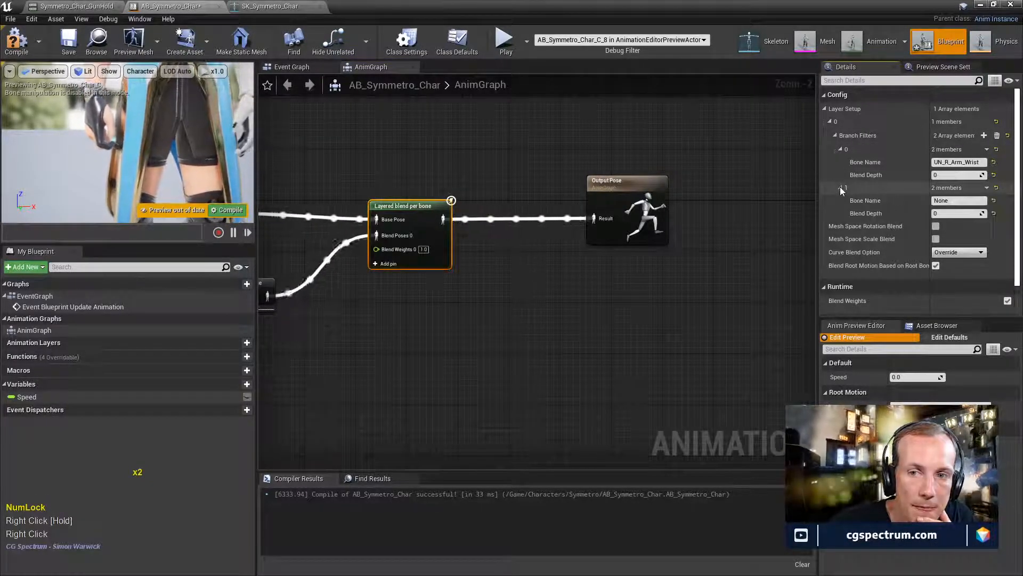
right_click(948, 201)
click(962, 256)
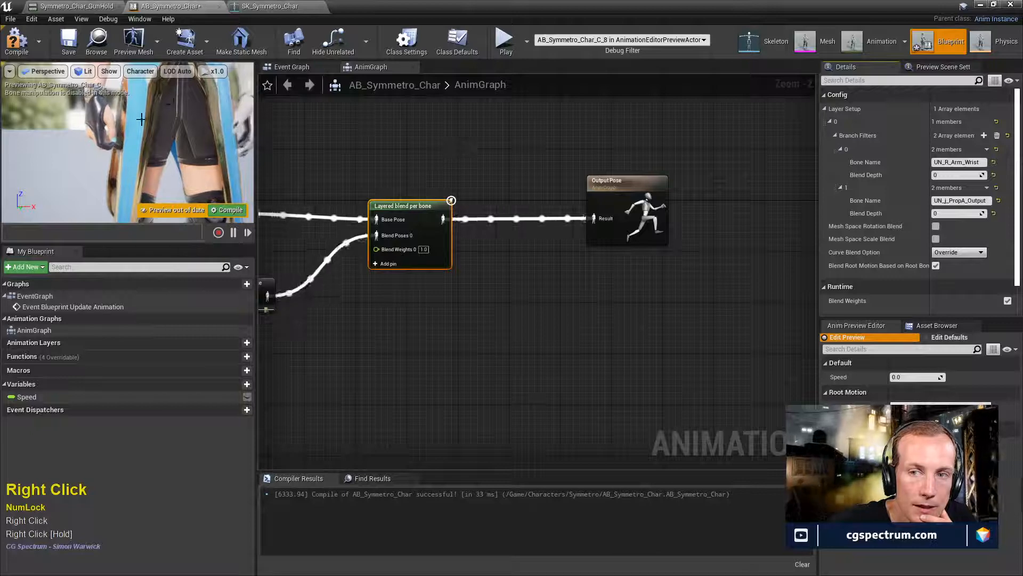
click(15, 52)
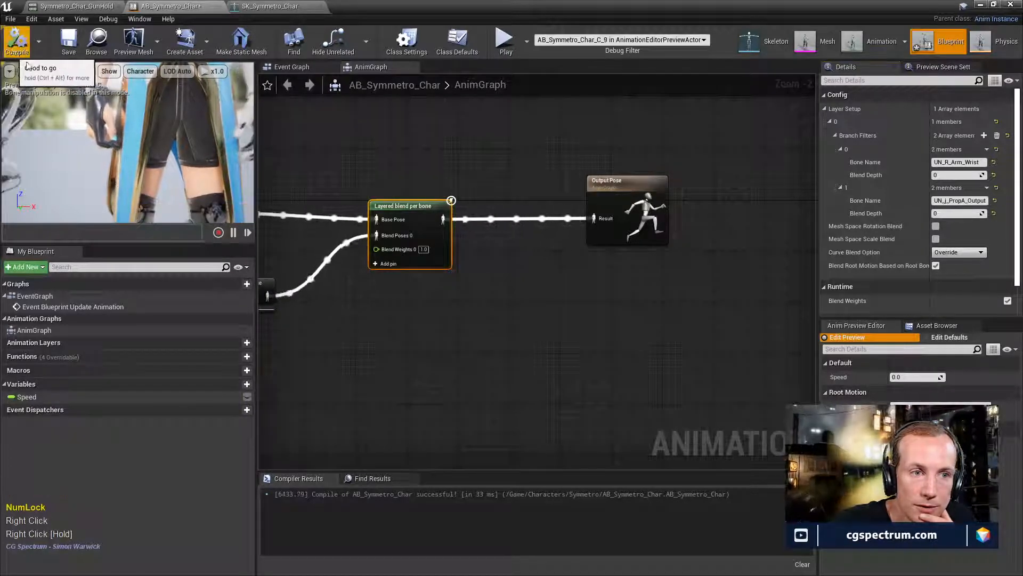
mouse_move(128, 147)
right_down()
mouse_move(107, 144)
mouse_move(128, 145)
right_up()
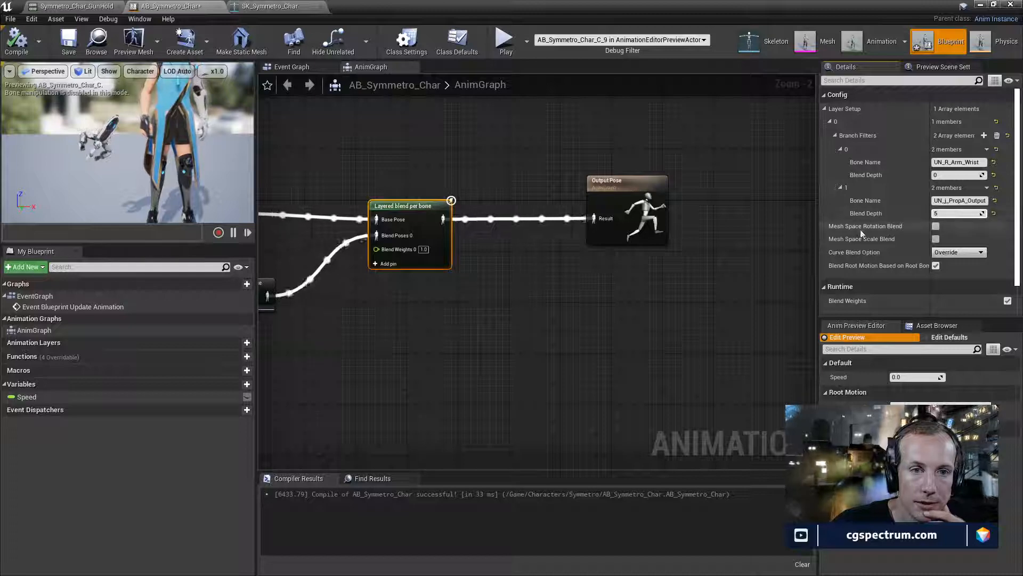
- Try a Blend Depth of 5 on the UN_j_PropA_Output filter, save and compile, and check the gun in the preview
click(72, 43)
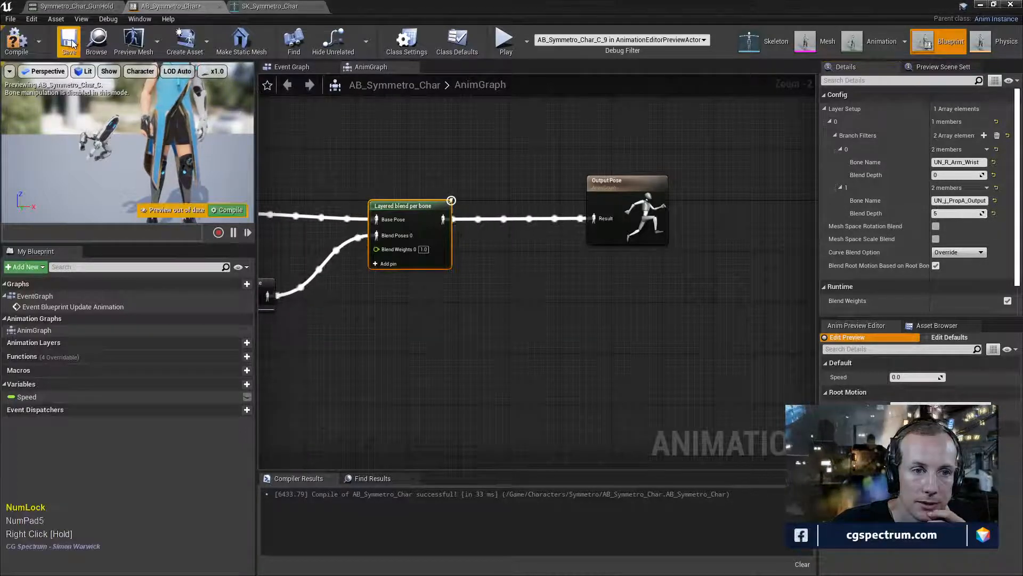
click(27, 52)
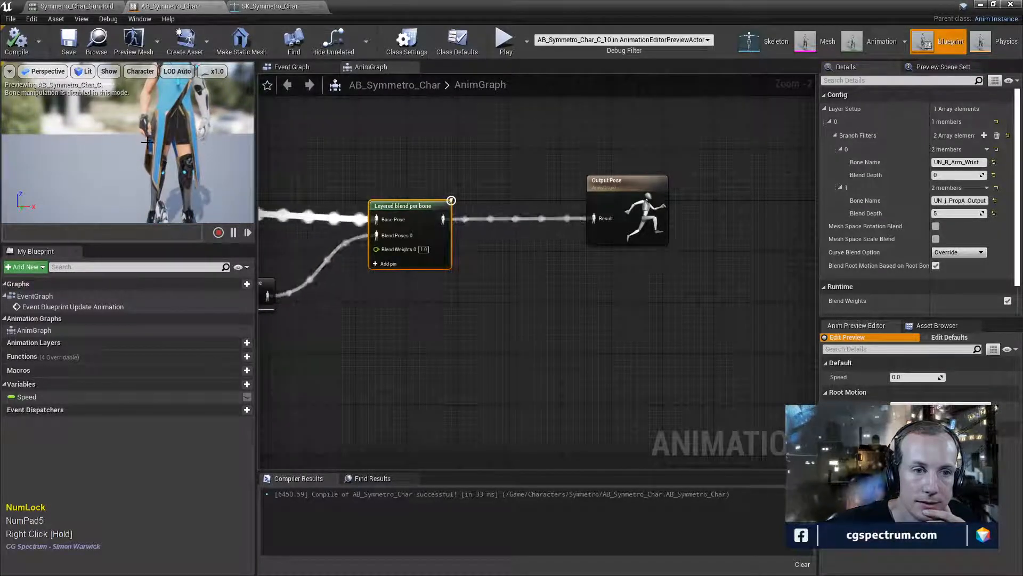
right_drag(147, 140, 149, 160)
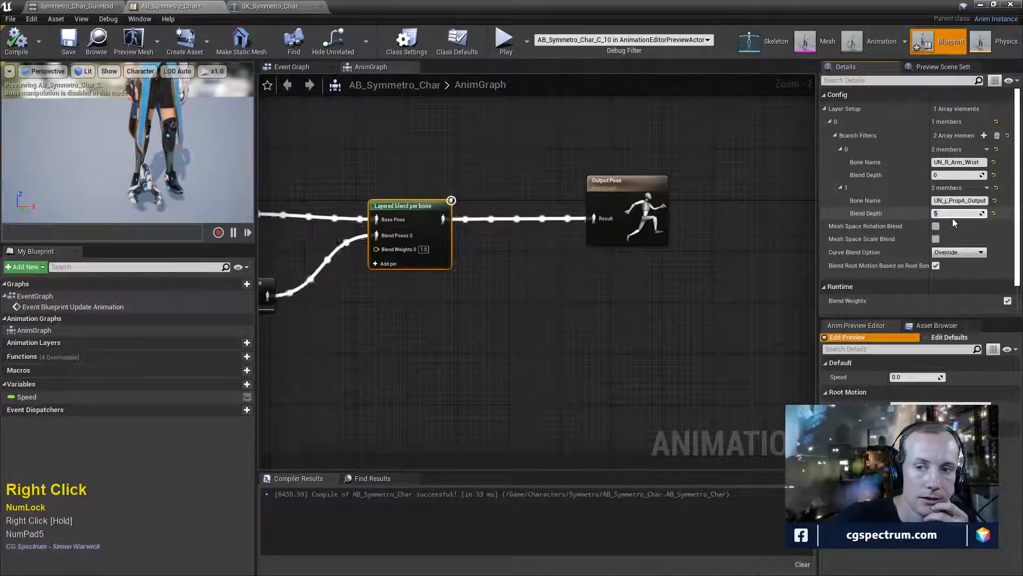
- Try a Blend Depth of 20 on the UN_j_PropA_Output filter and recompile the blueprint
text(20)
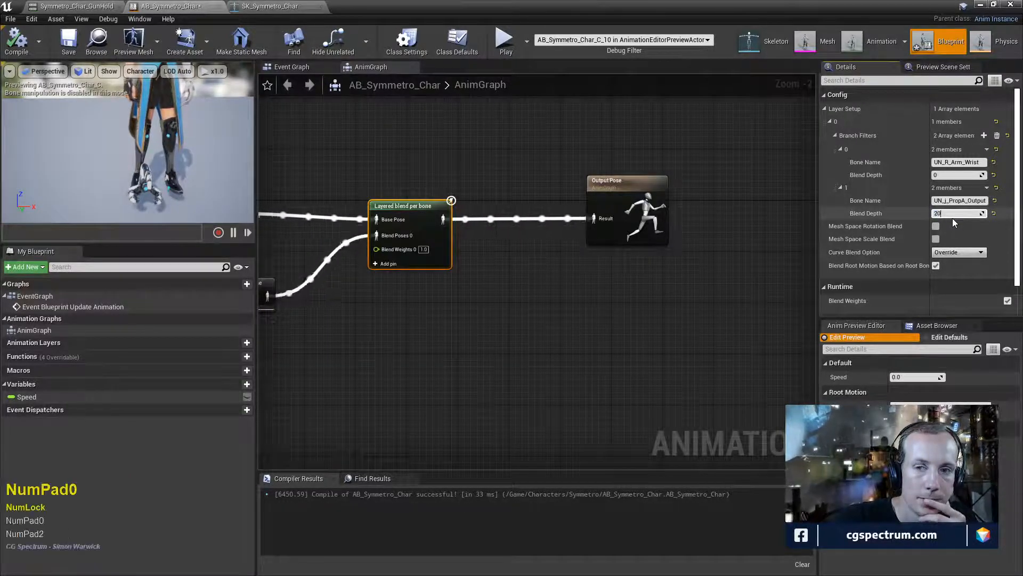
key(Return)
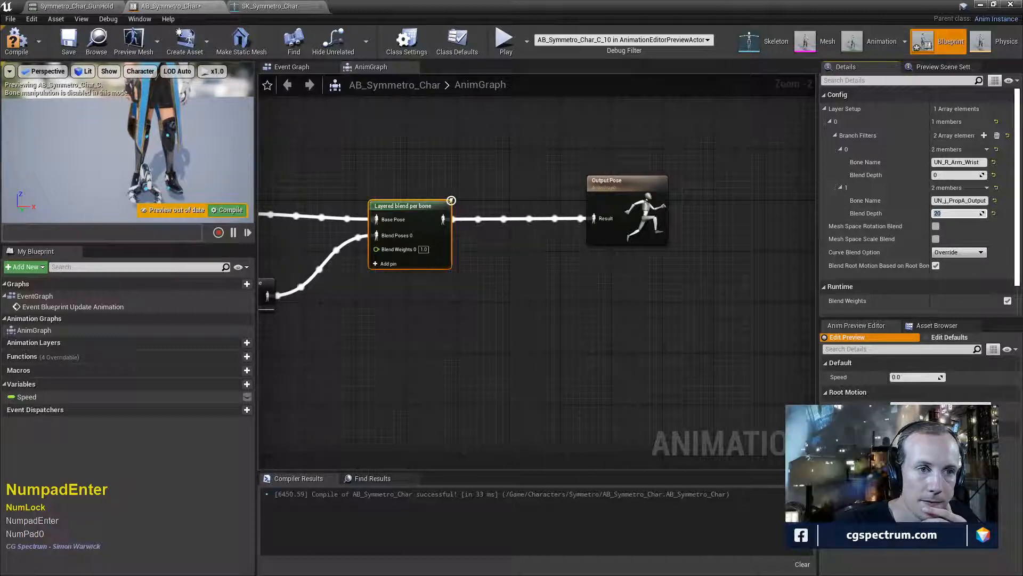
click(17, 40)
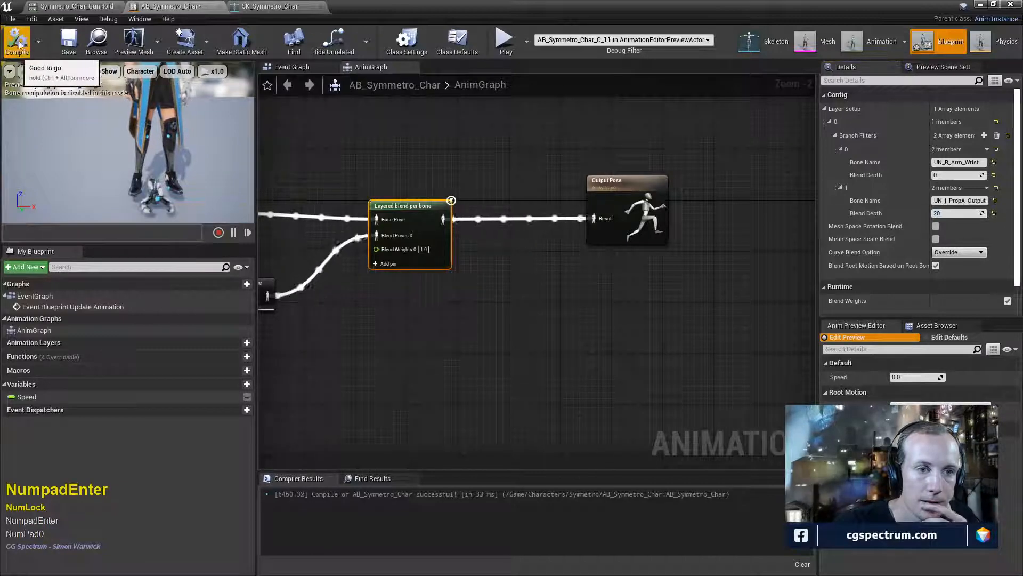
- Set the Blend Depth of the UN_j_PropA_Output branch filter back to 0
click(961, 213)
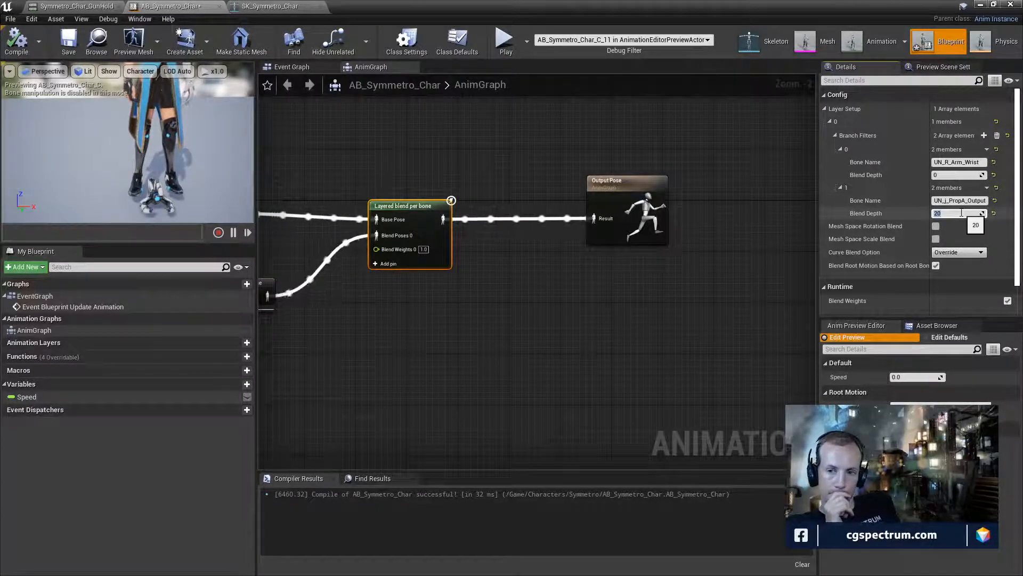
text(0)
key(Return)
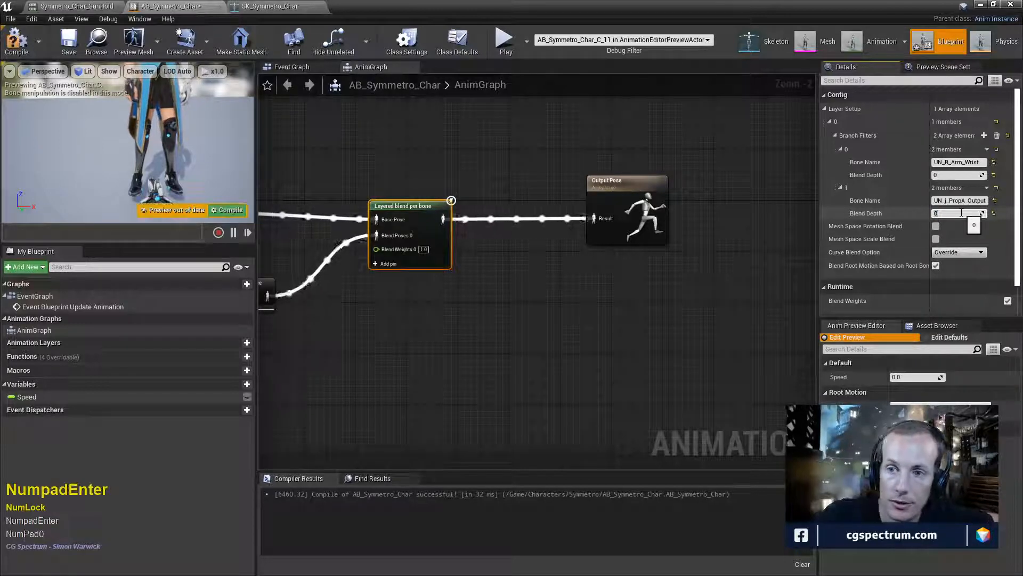
- Try disabling Blend Root Motion Based on Root Bone, recompile and check the preview, and re-enable the option
click(936, 265)
click(29, 41)
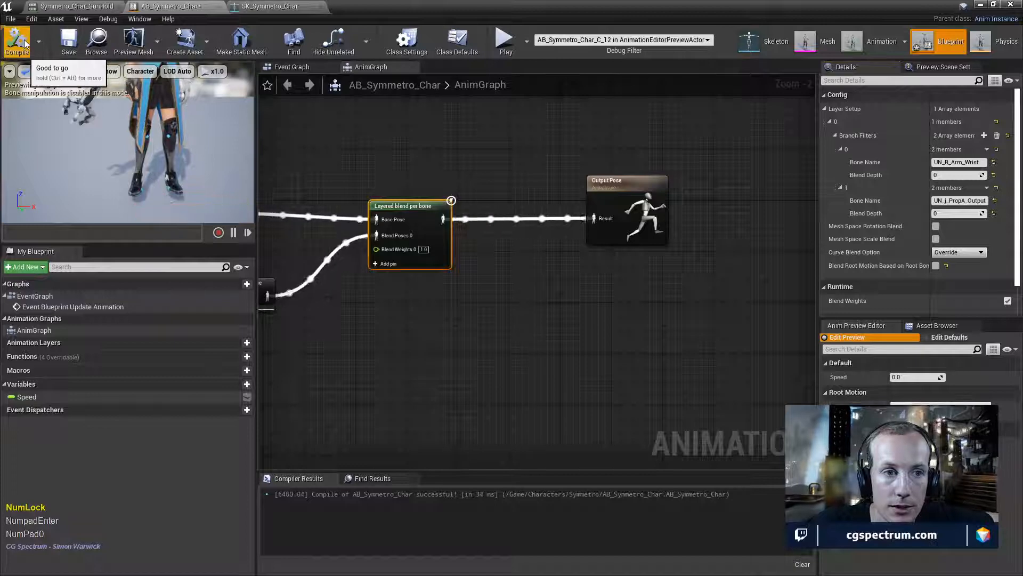
scroll(926, 221, up, 4)
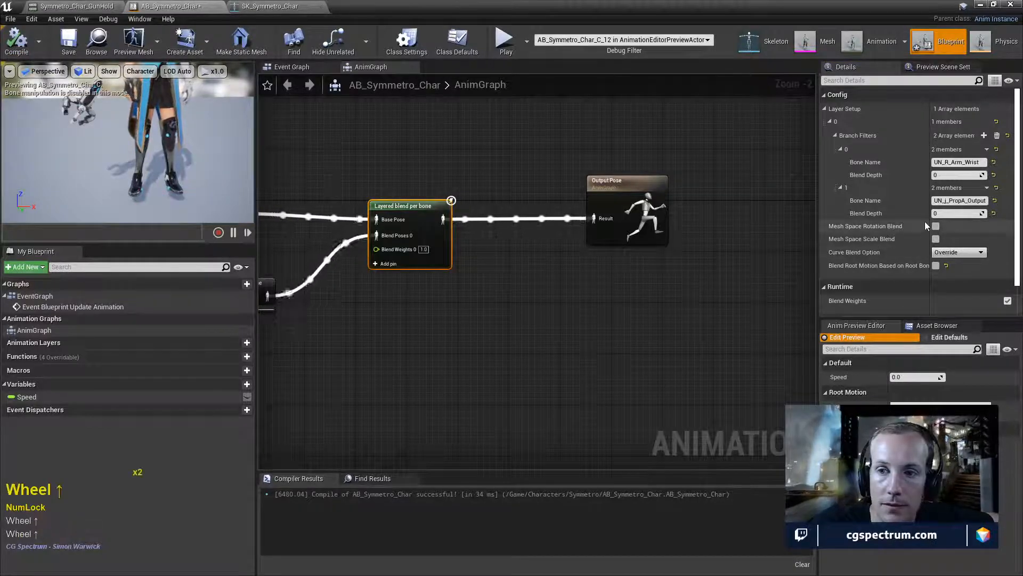
click(935, 265)
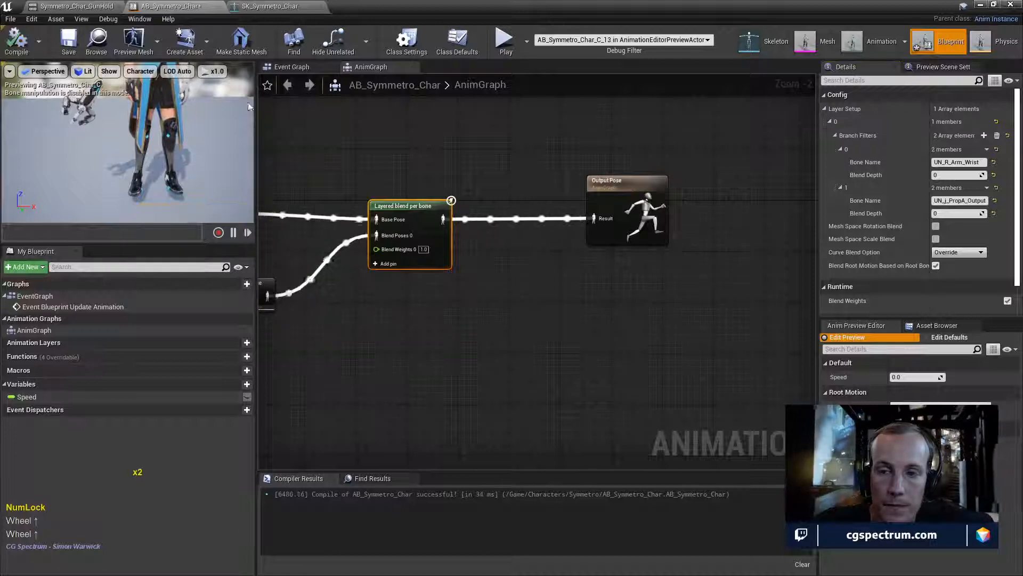
- Try enabling Mesh Space Rotation Blend on the layered blend node, compile, switch the option back off, recompile, and check the preview
click(936, 226)
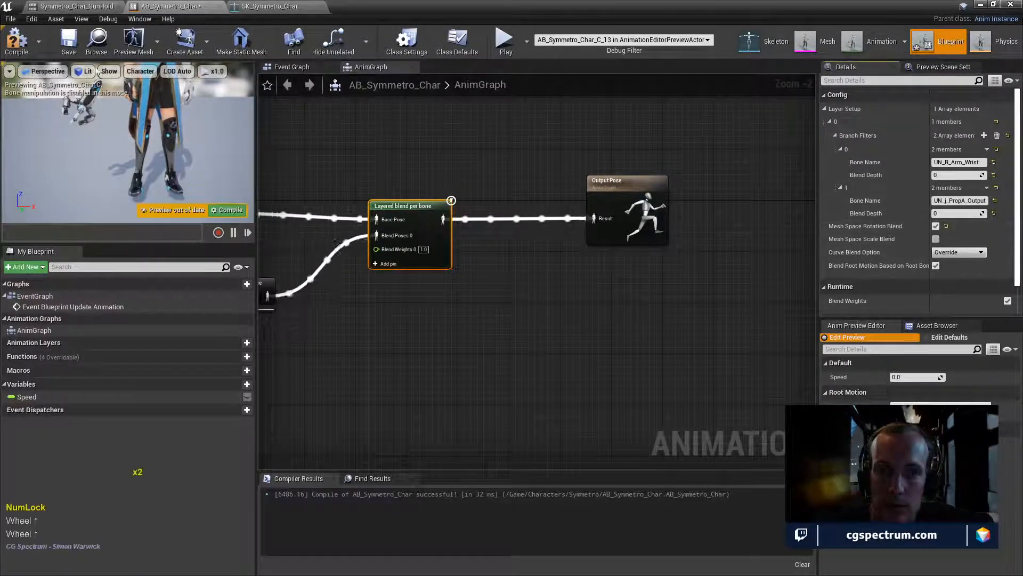
click(14, 35)
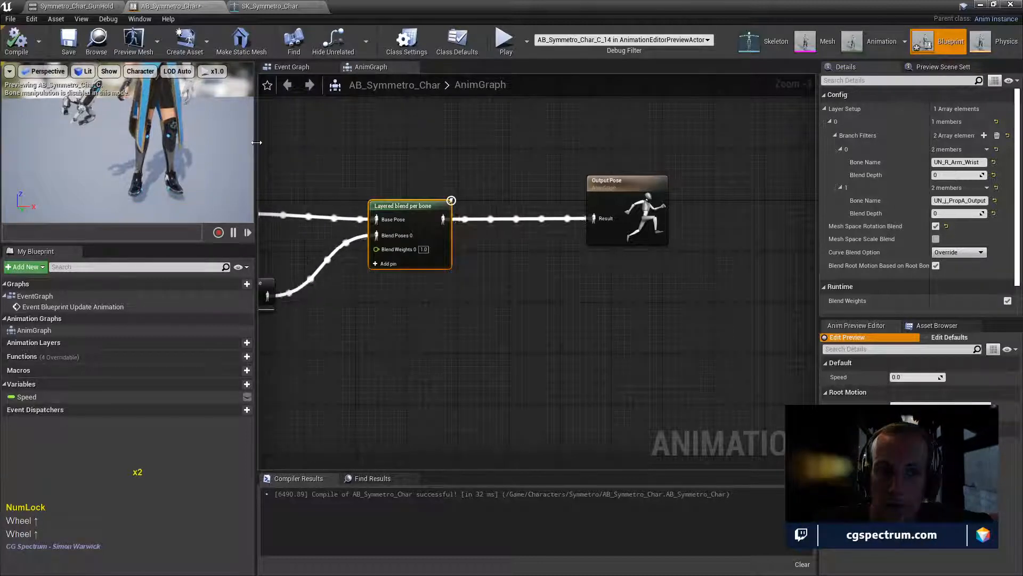
click(936, 226)
click(13, 35)
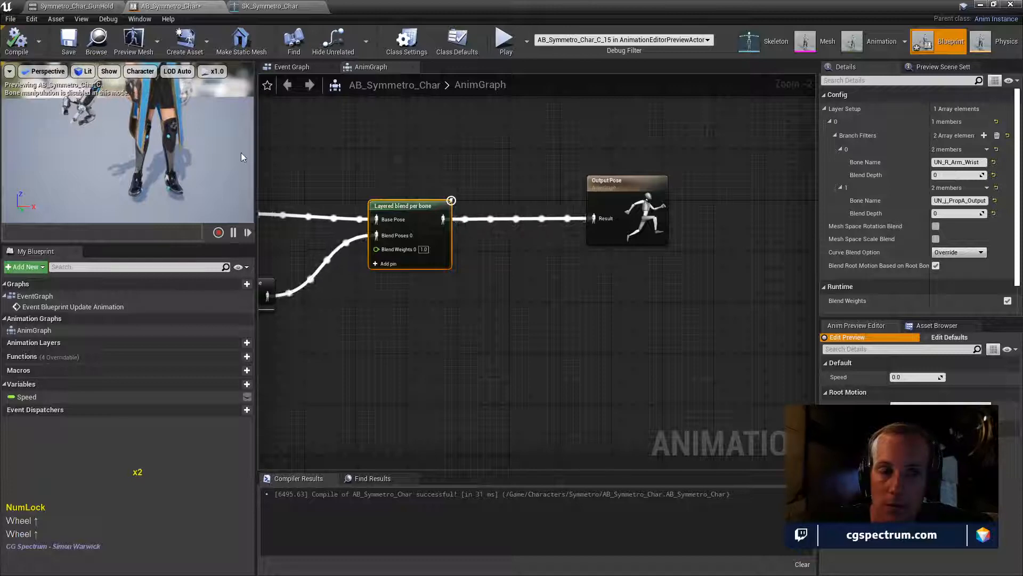
right_drag(196, 124, 196, 124)
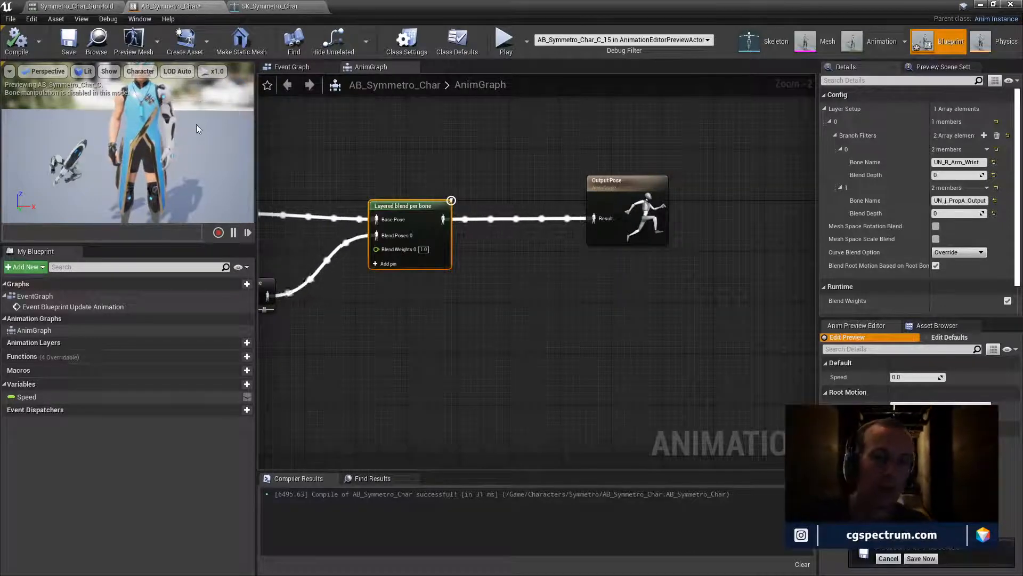
- Inspect the settings of the Play Symmetro_Char_GunHoldPose node and return to the Layered blend per bone node's branch filters
right_drag(307, 205, 407, 267)
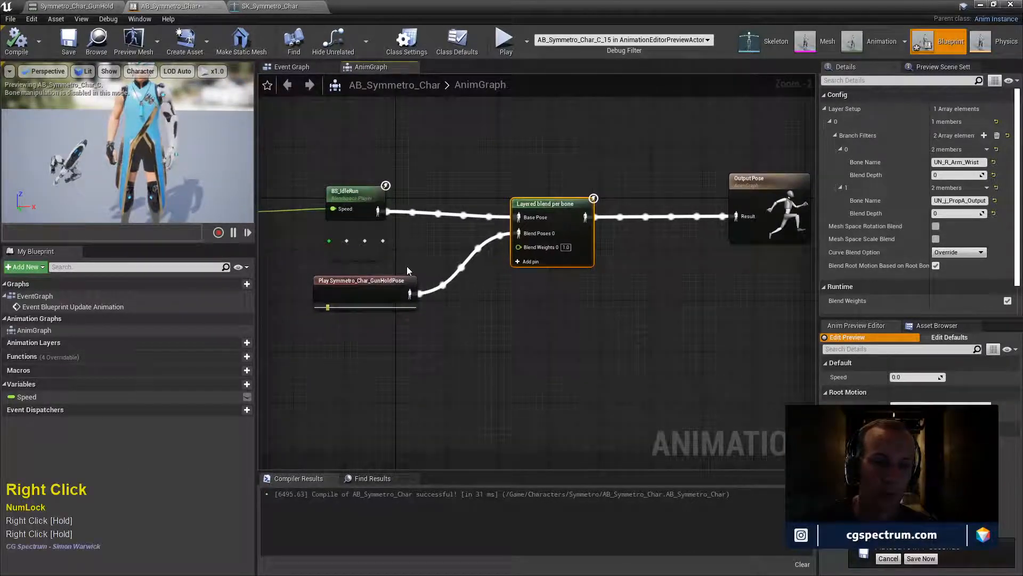
click(373, 293)
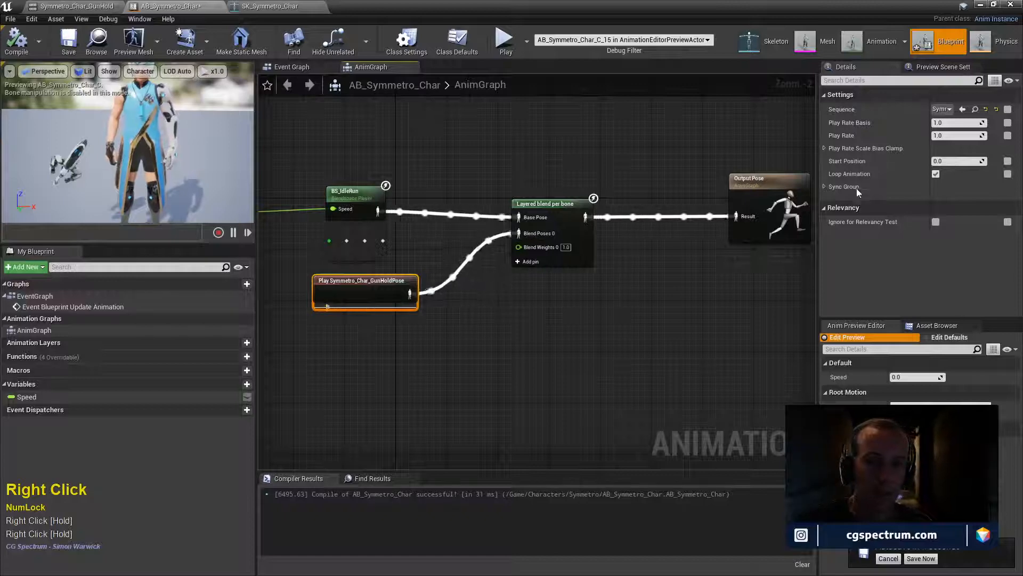
click(549, 206)
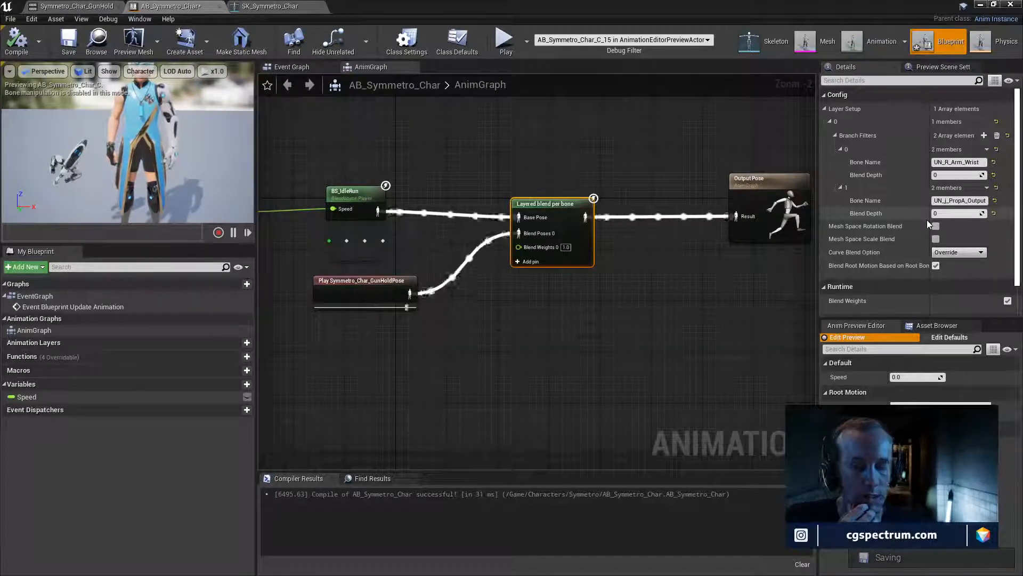
click(914, 190)
right_click(913, 190)
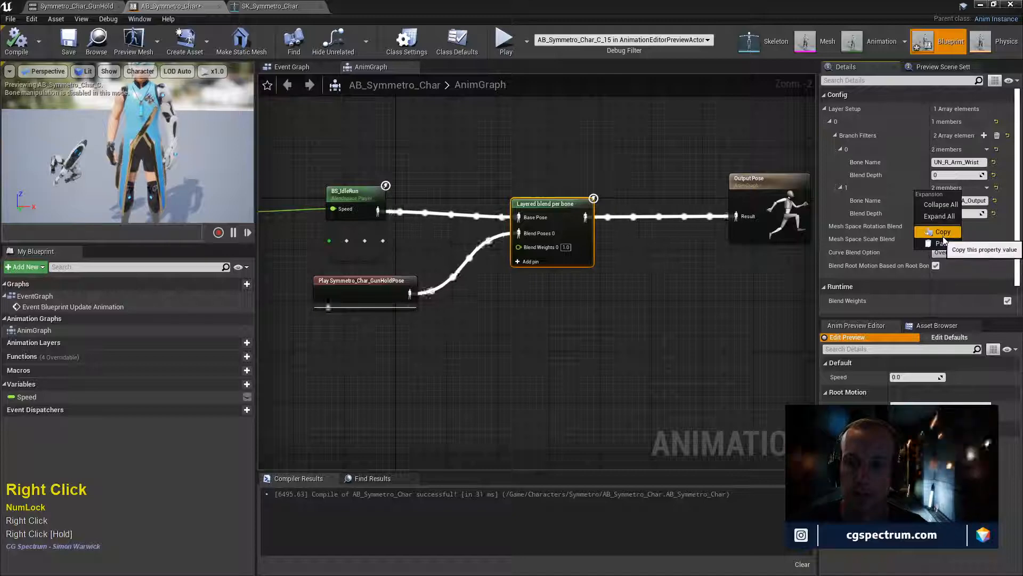
click(886, 183)
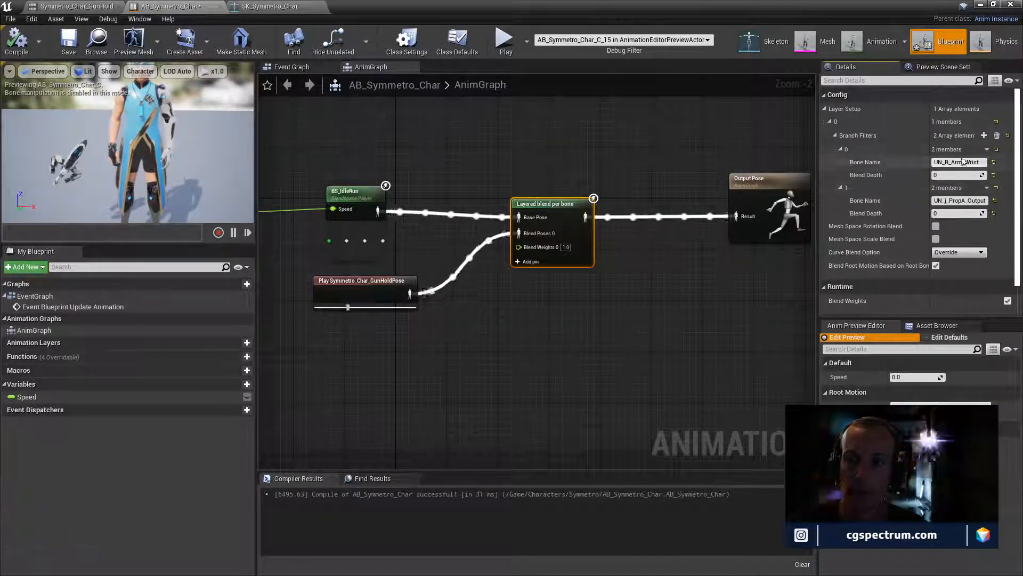
- Clear all branch filters from the Layered blend per bone node and add a single empty filter
click(998, 136)
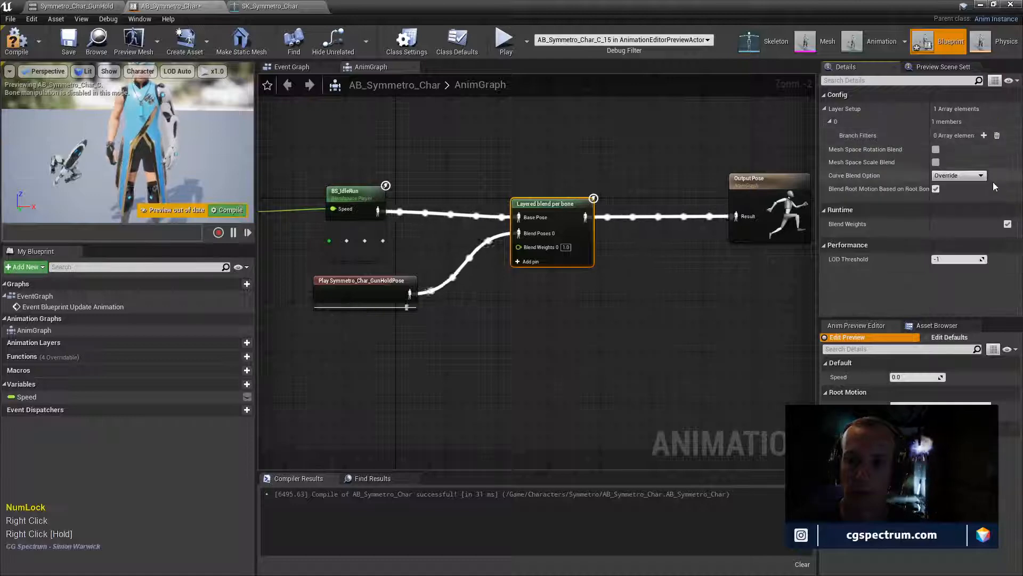
click(984, 135)
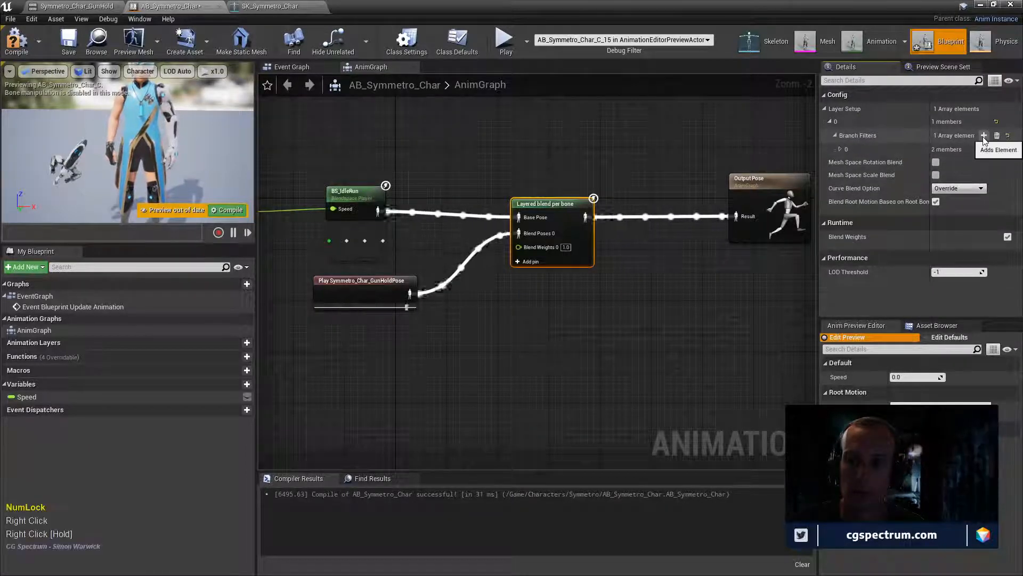
click(841, 150)
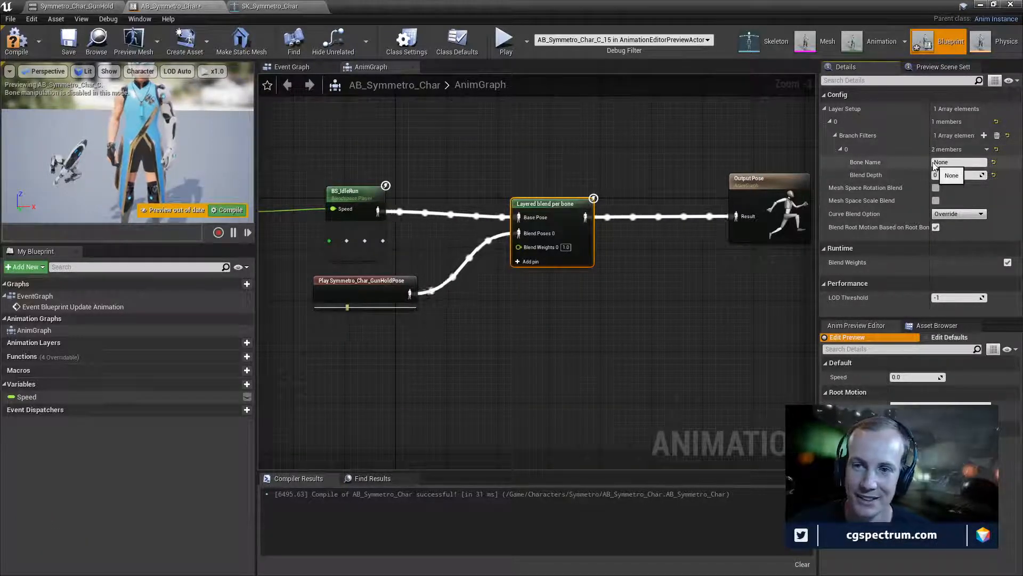
- Copy the name of the UN_R_Arm_Wrist bone from the Symmetro skeleton tree
click(863, 43)
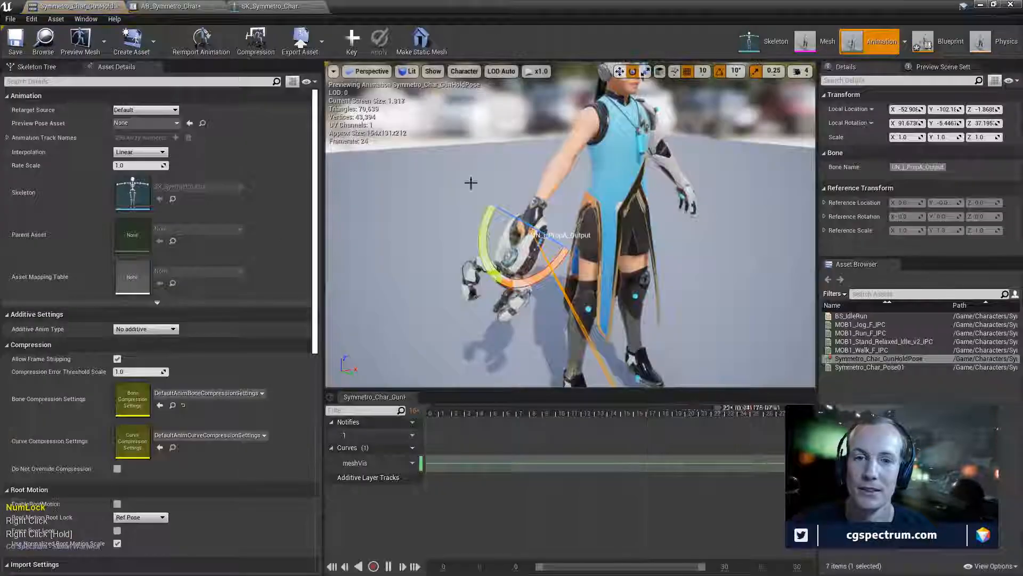
click(748, 41)
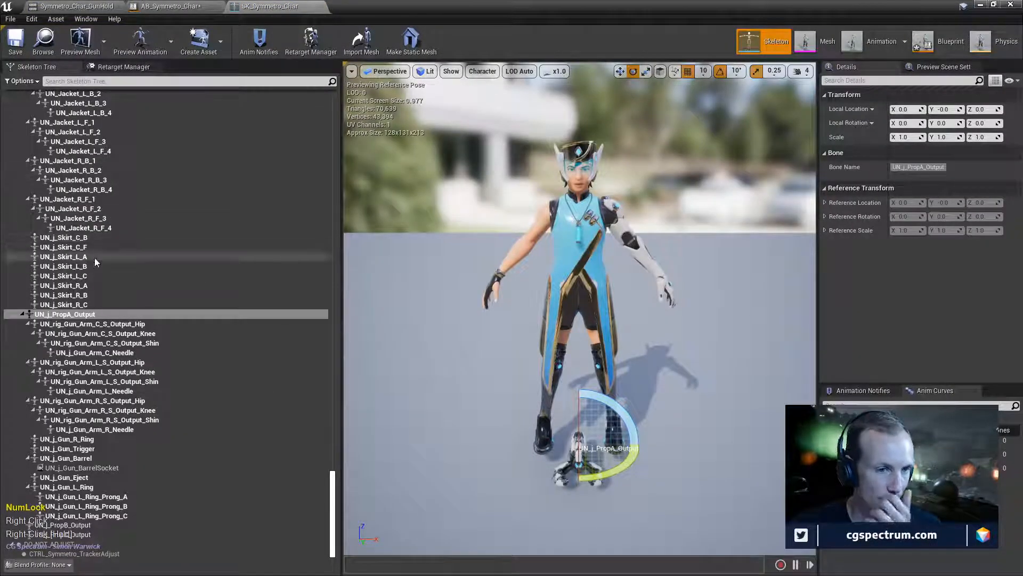
scroll(96, 266, up, 9)
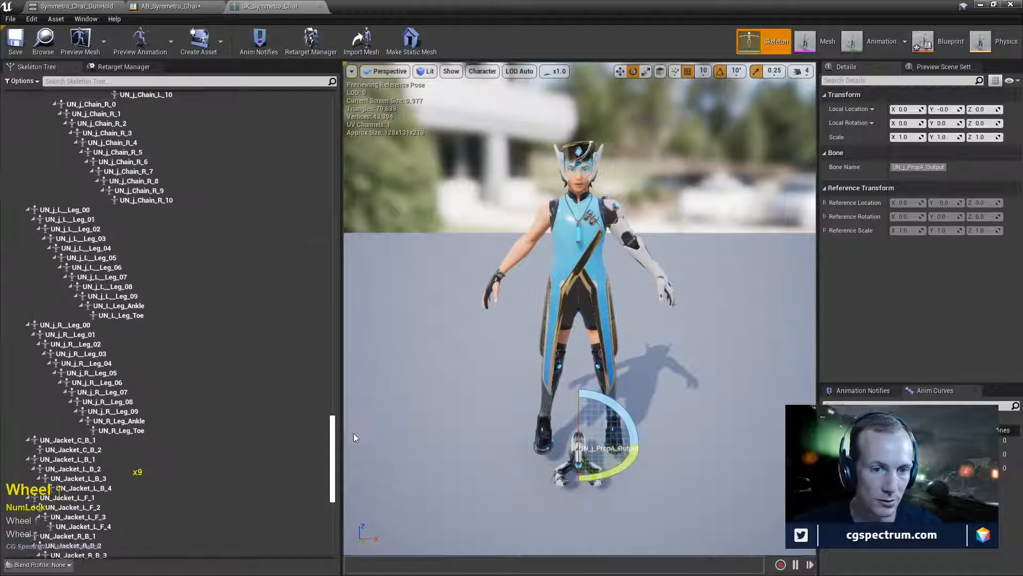
drag(334, 442, 312, 145)
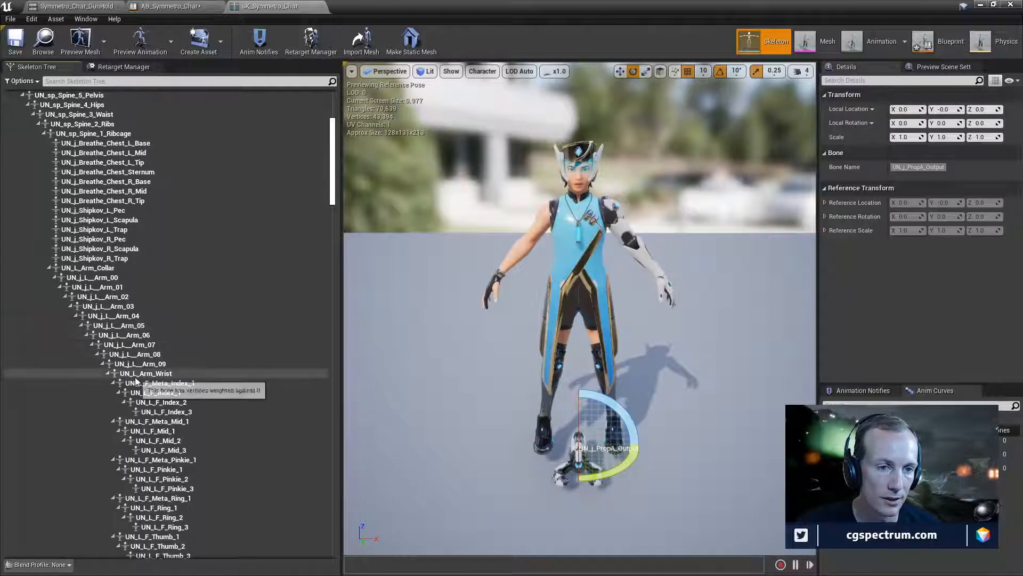
scroll(135, 382, down, 9)
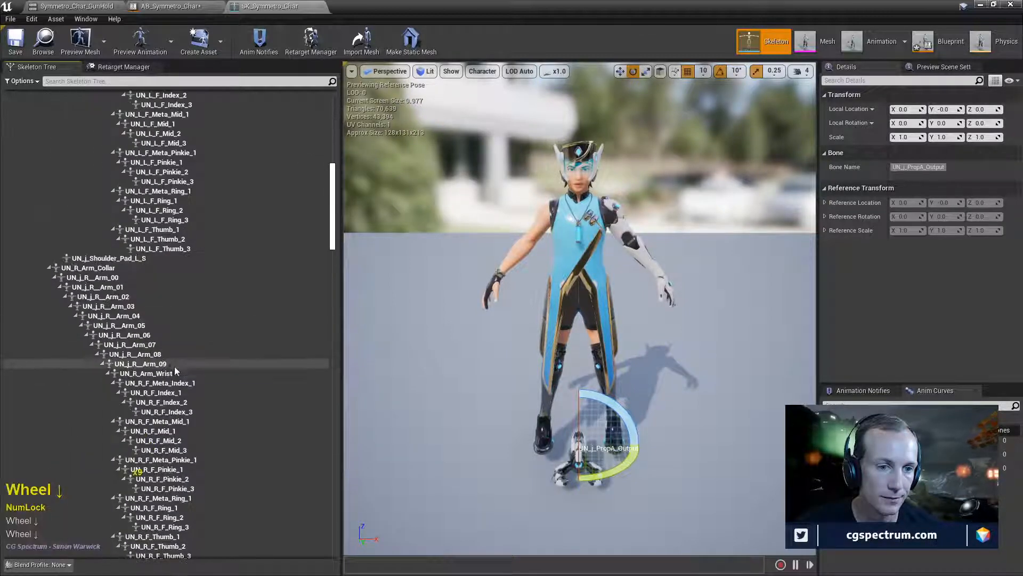
click(169, 374)
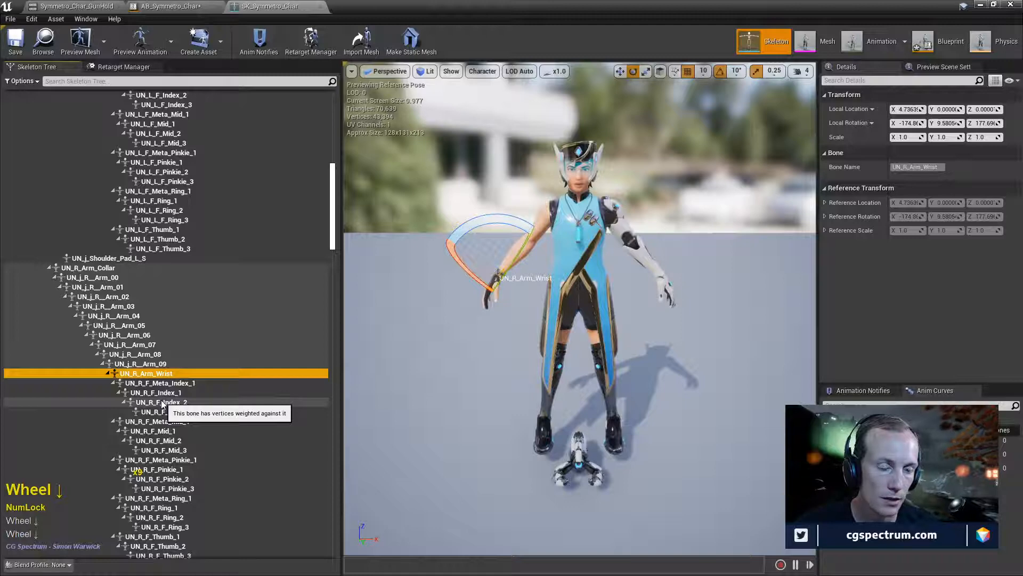
right_click(157, 375)
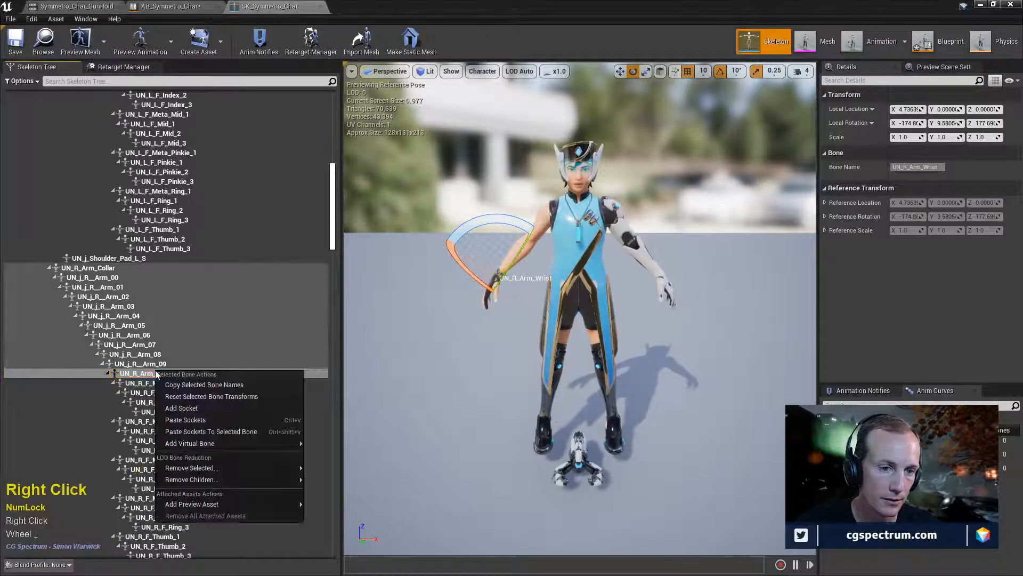
right_click(148, 375)
right_click(148, 375)
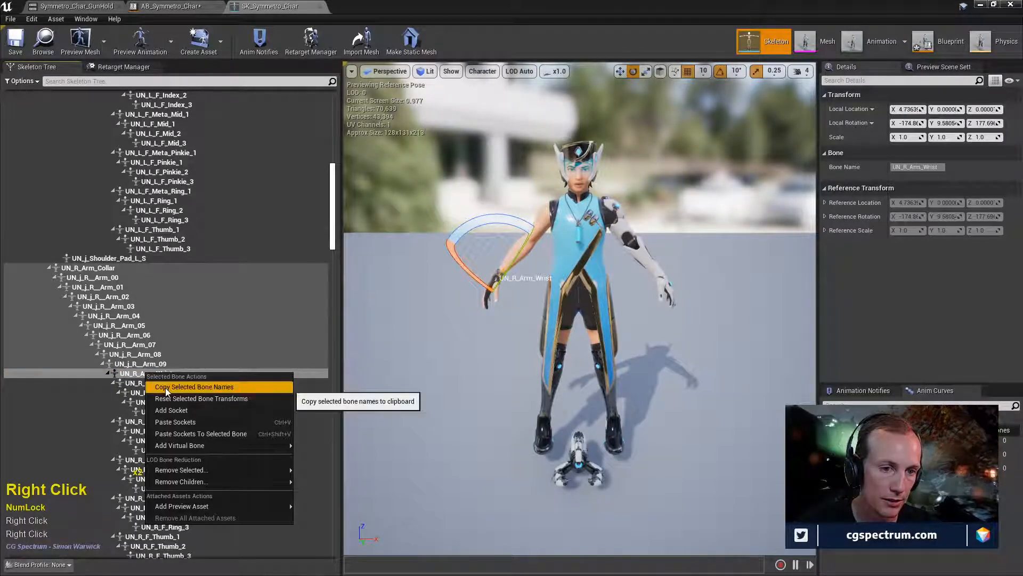
click(165, 390)
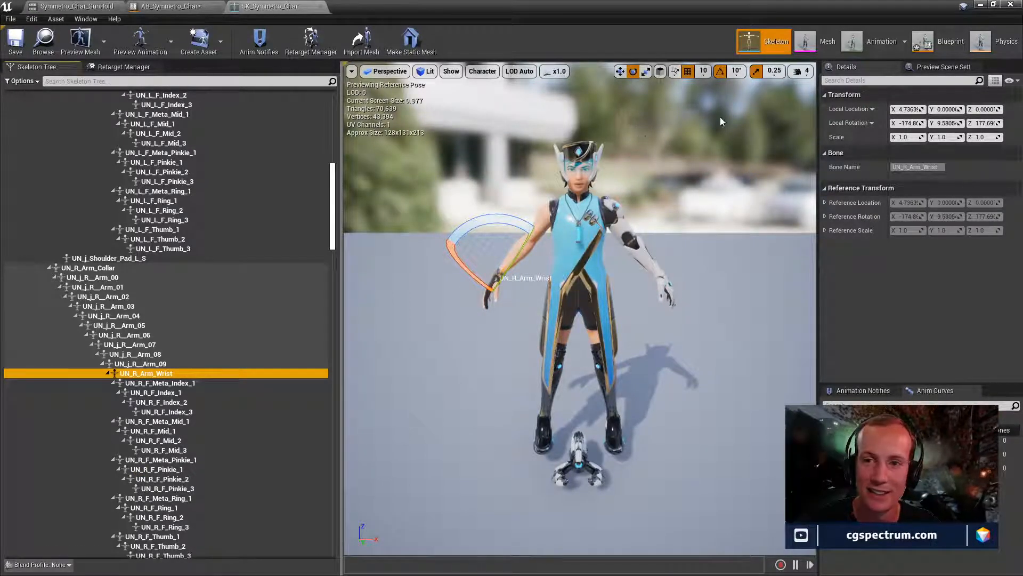
- Paste UN_R_Arm_Wrist as the bone name of the new branch filter on the Layered blend per bone node
click(938, 41)
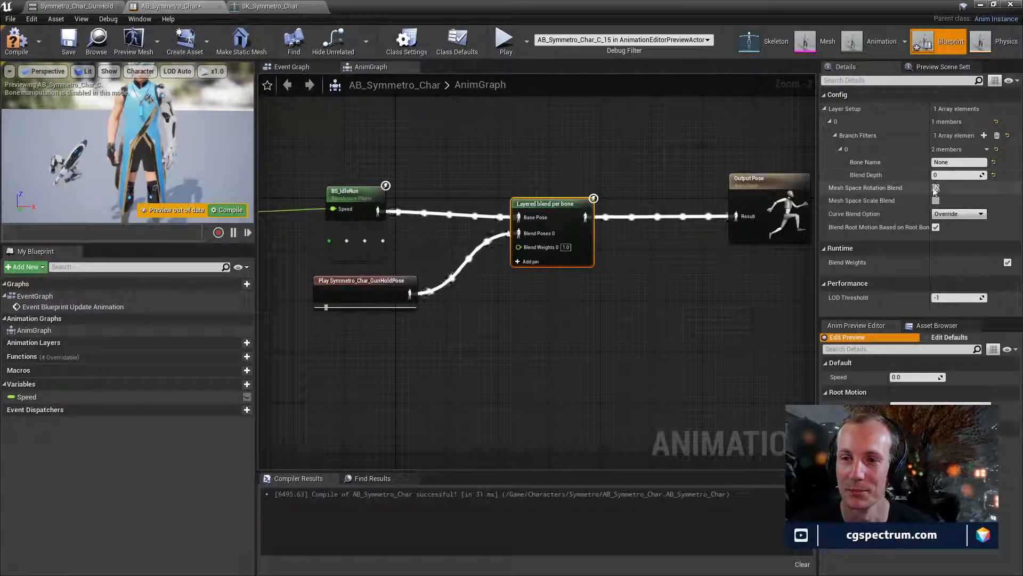
key(Num_Lock)
key(Num_Lock)
right_click(939, 163)
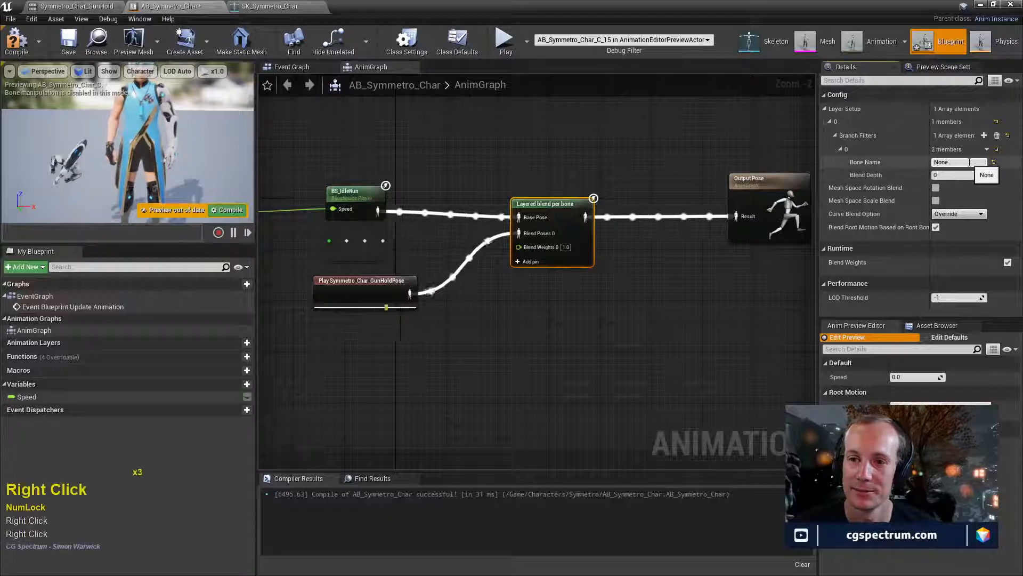
right_click(940, 163)
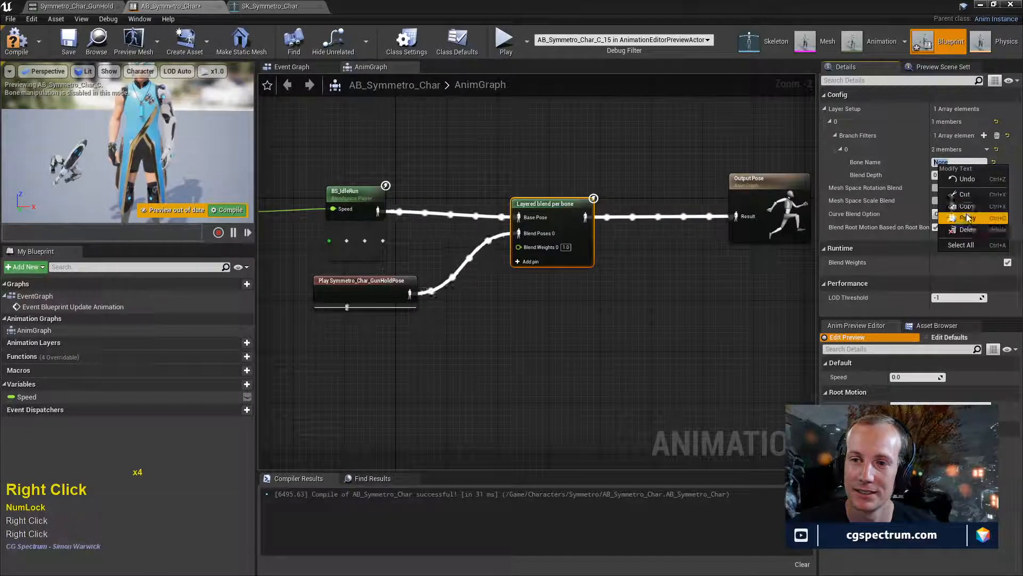
click(967, 218)
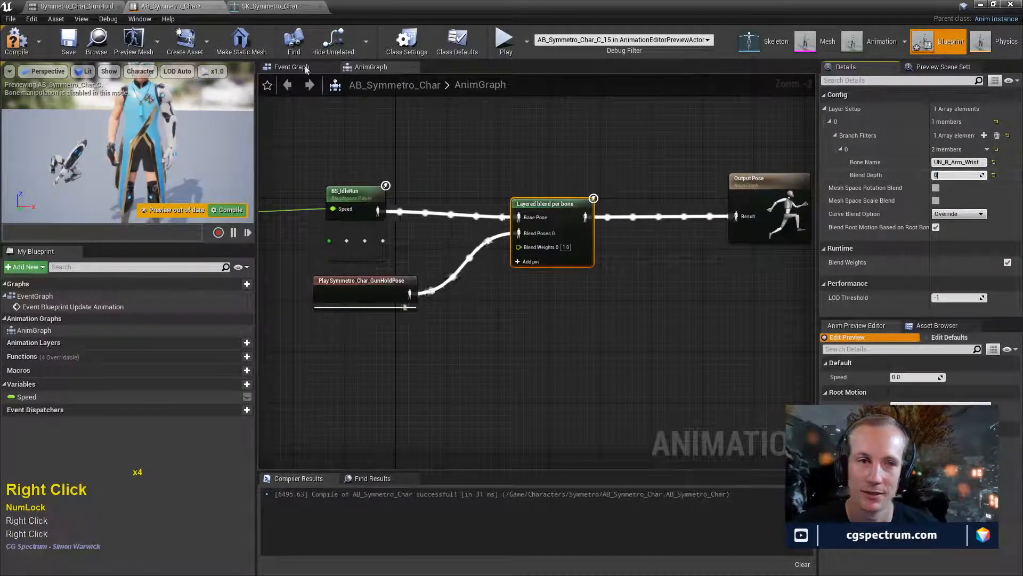
- Compile the animation blueprint, check the gun's placement in the preview, and save the blueprint
click(17, 40)
right_drag(135, 144, 140, 154)
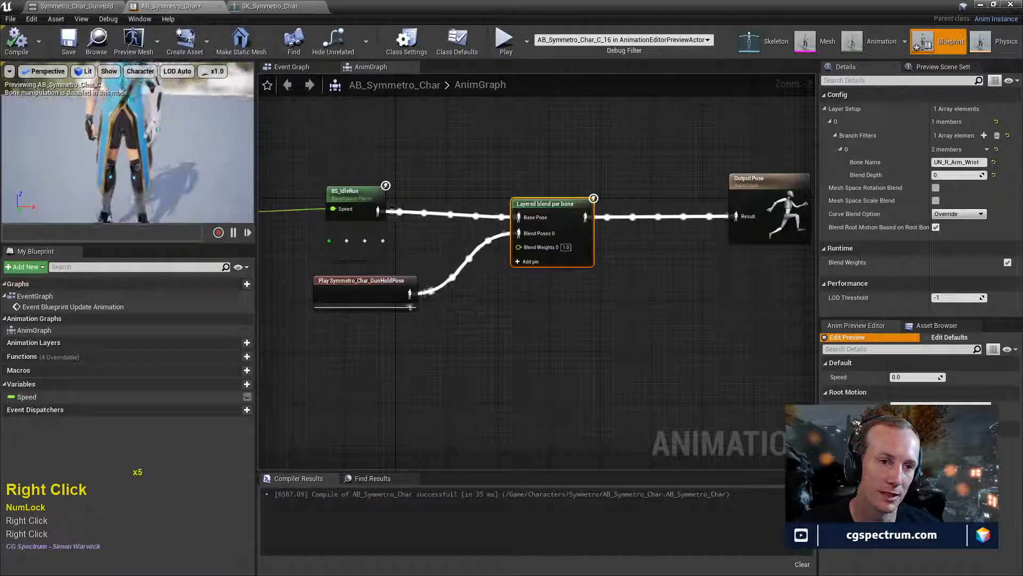
drag(140, 155, 144, 176)
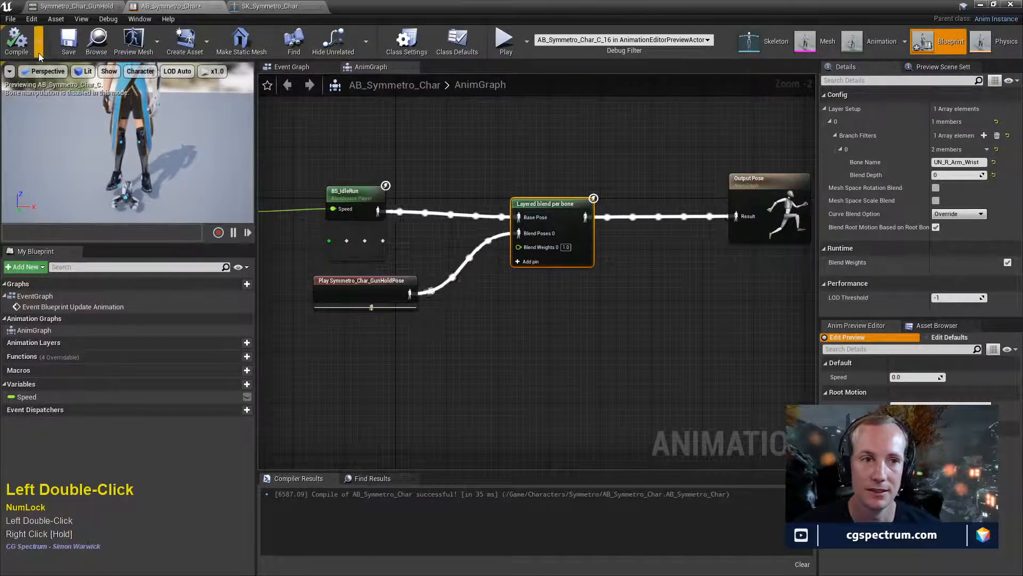
click(69, 40)
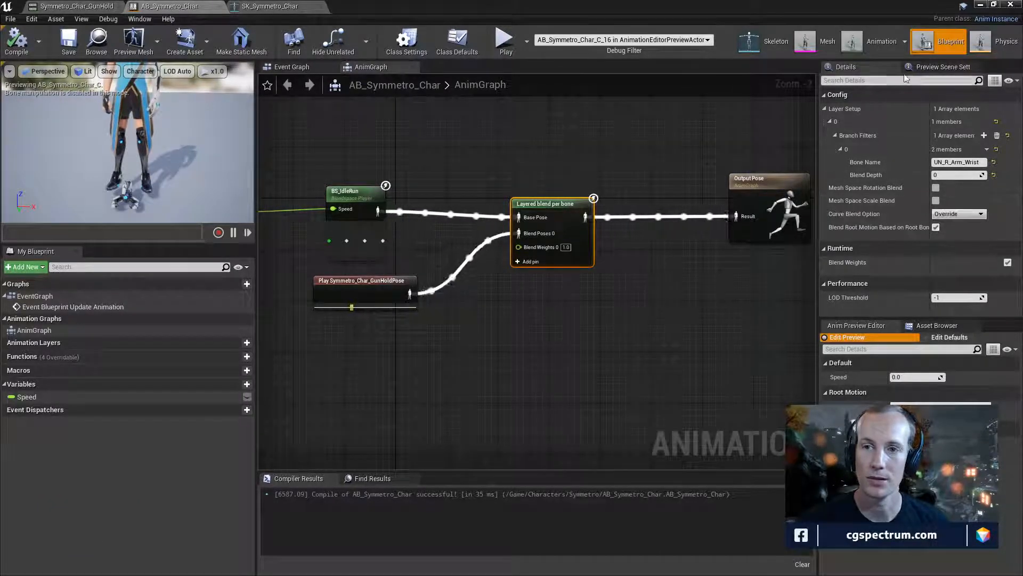
- Review the Event Graph of AB_Symmetro_Char around the Event Blueprint Update Animation node
double_click(872, 46)
click(925, 44)
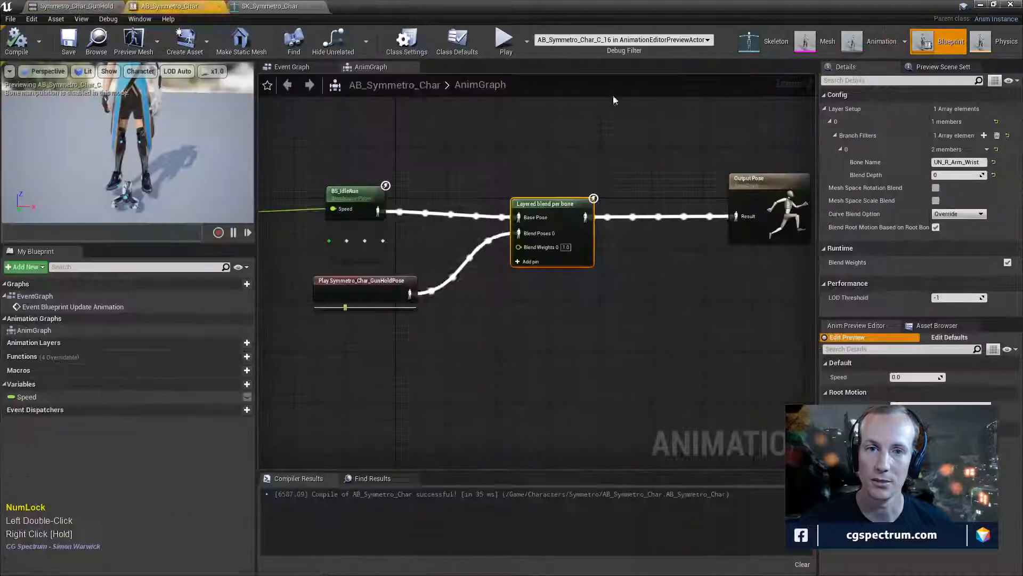
click(293, 67)
right_drag(406, 224, 506, 197)
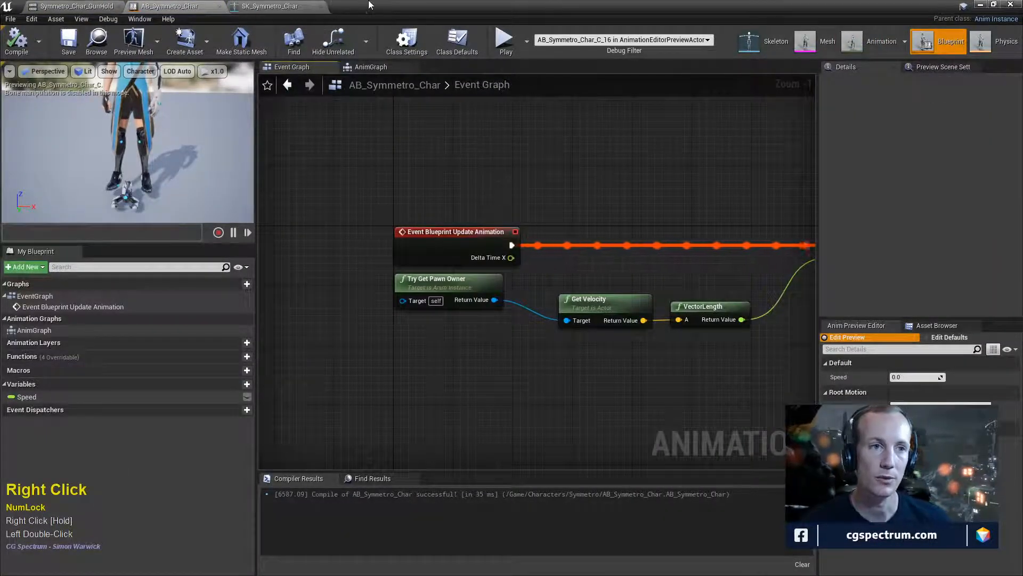
- Open the BP_Symmetro_Char blueprint from the project's Characters folder and bring its Construction Script node into view
drag(379, 8, 739, 304)
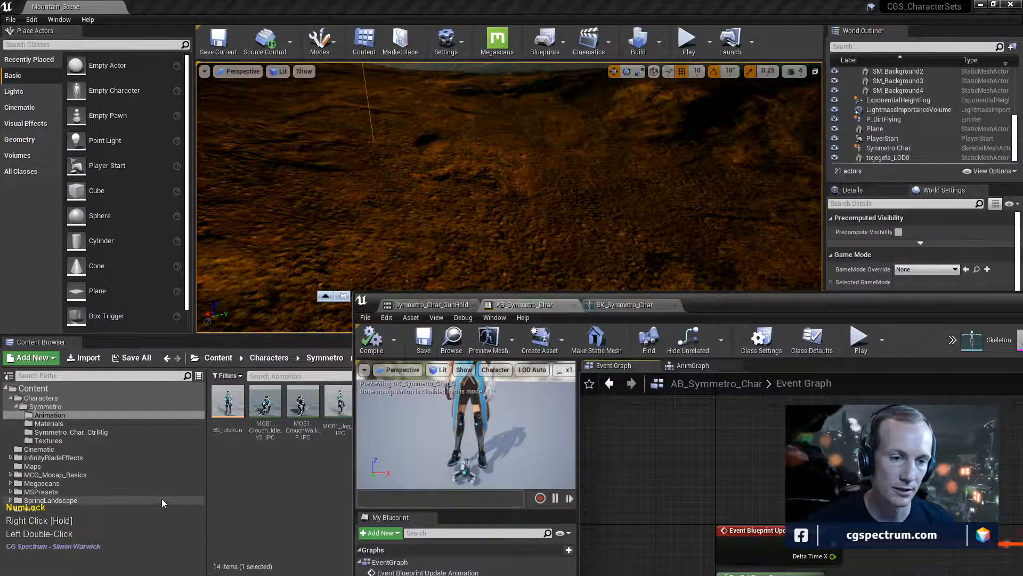
double_click(64, 433)
click(52, 407)
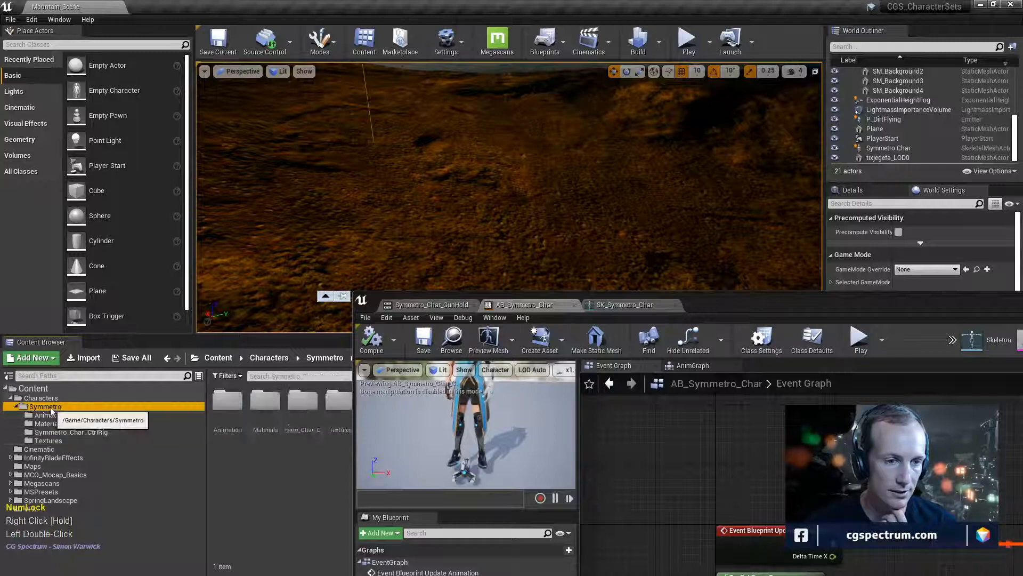
click(41, 398)
click(269, 411)
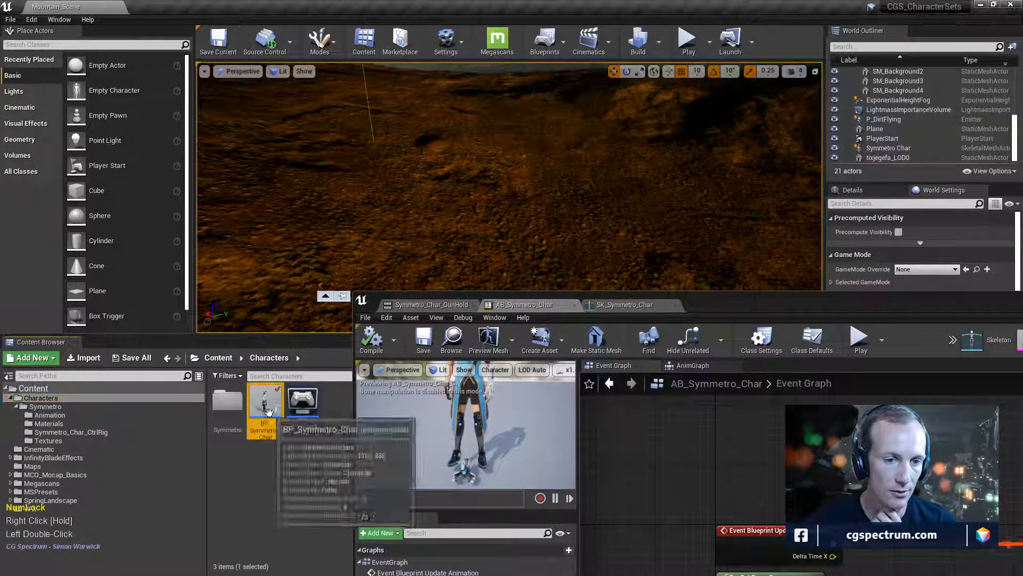
double_click(269, 410)
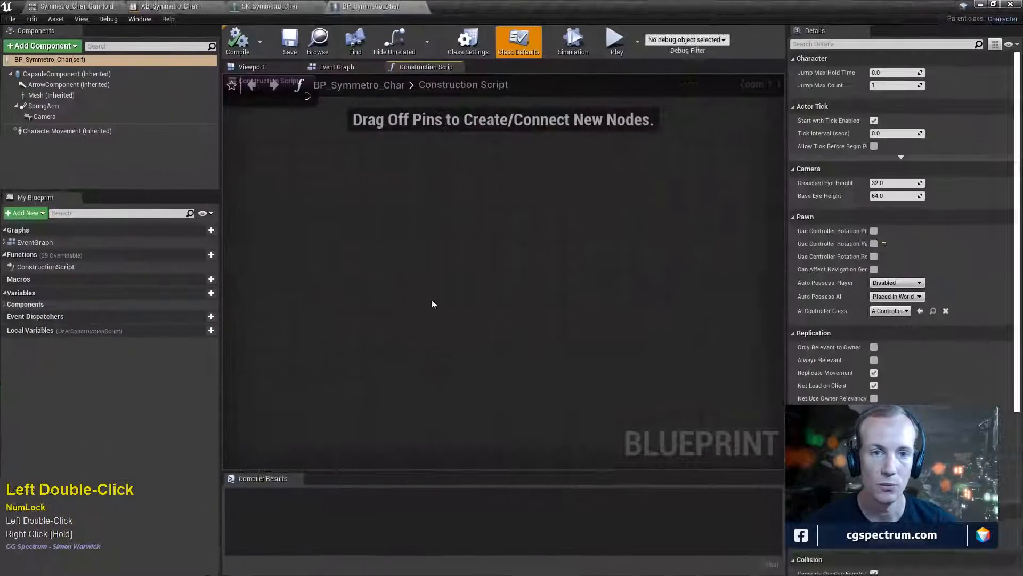
right_drag(392, 190, 486, 354)
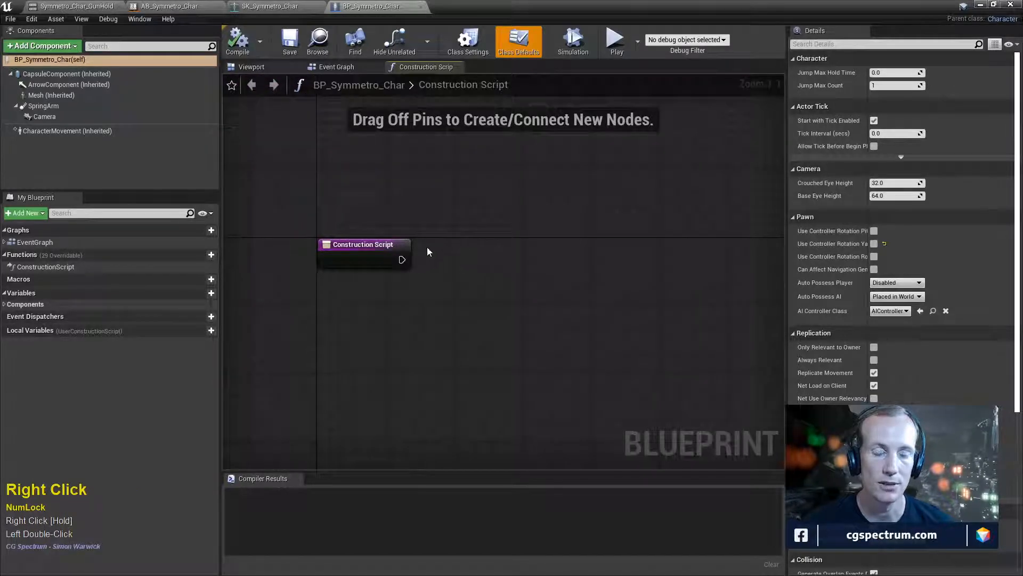
- Search the actions available in the Construction Script graph for "constraint" and look through the matching nodes
right_click(528, 268)
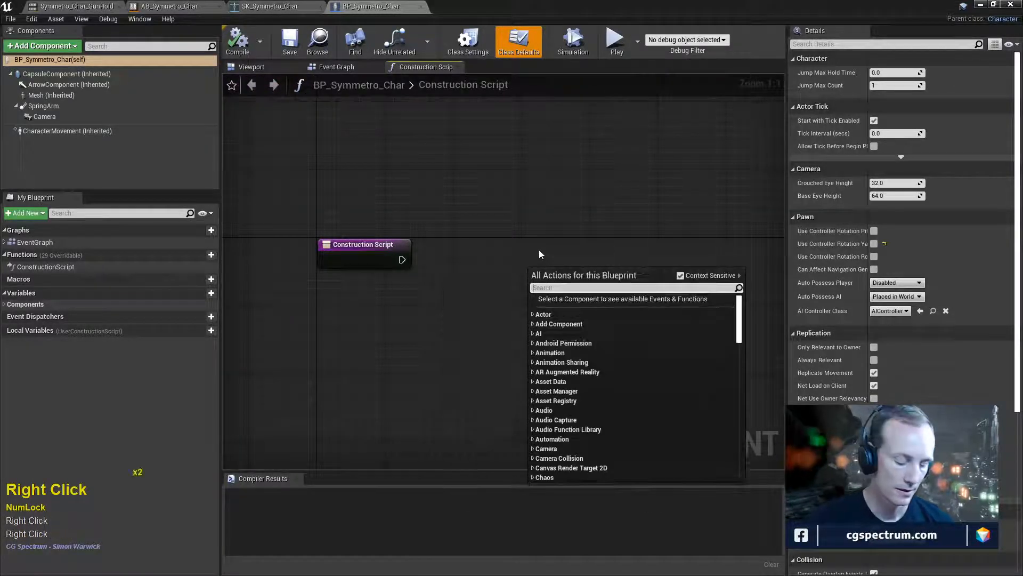
text(constrain)
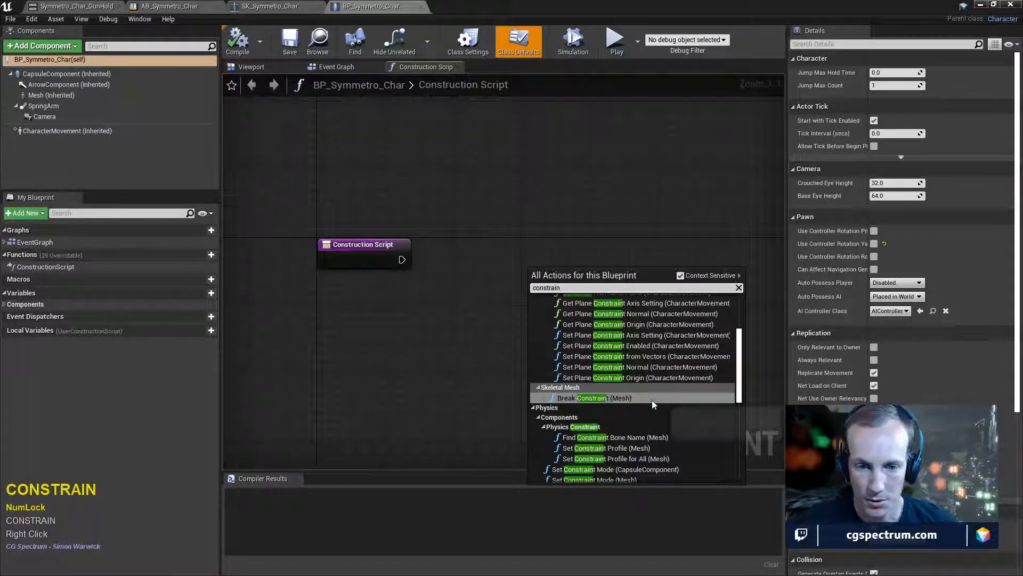
scroll(652, 400, down, 2)
scroll(654, 437, down, 2)
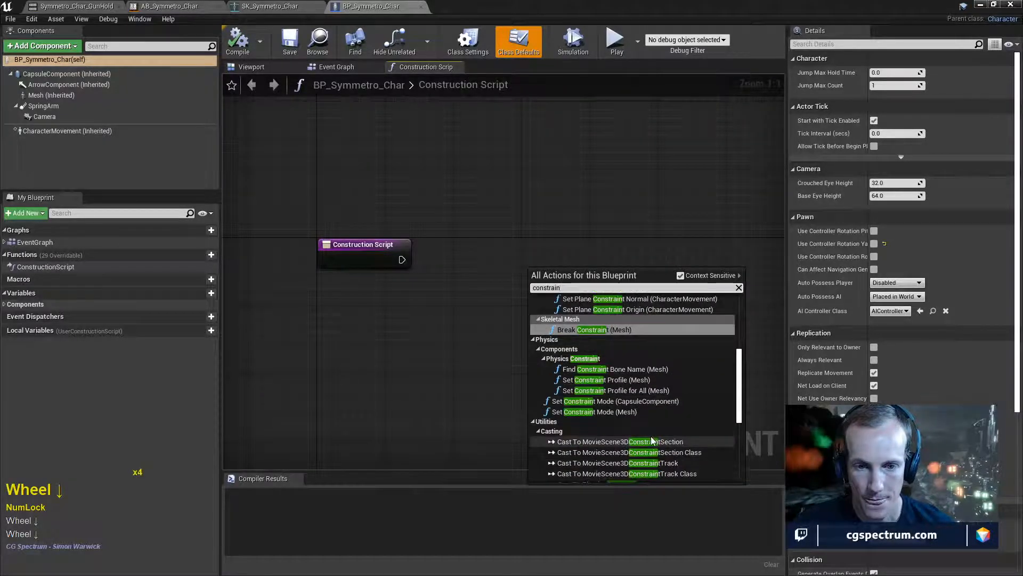
scroll(652, 440, down, 2)
scroll(651, 439, up, 7)
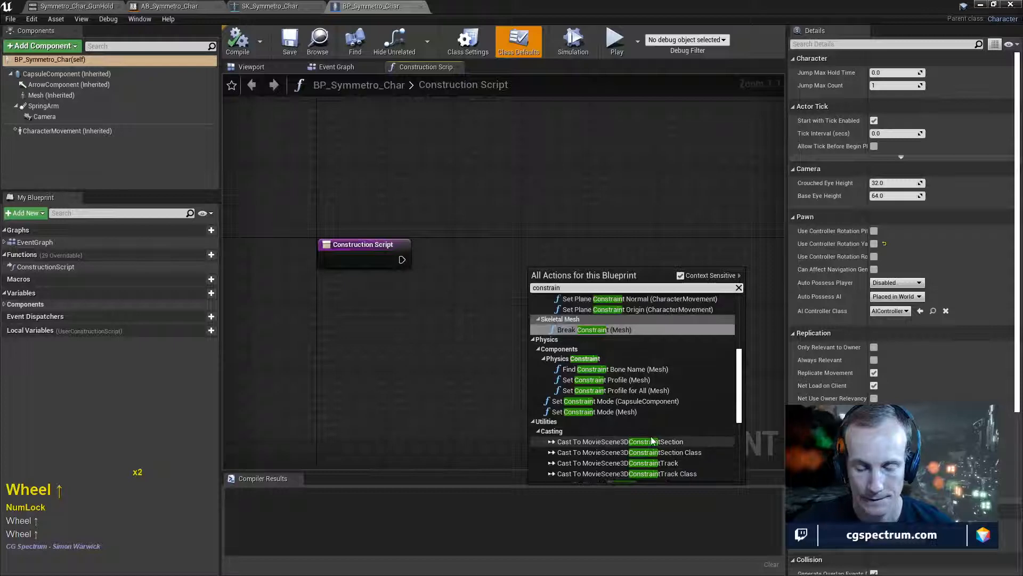
scroll(651, 436, up, 5)
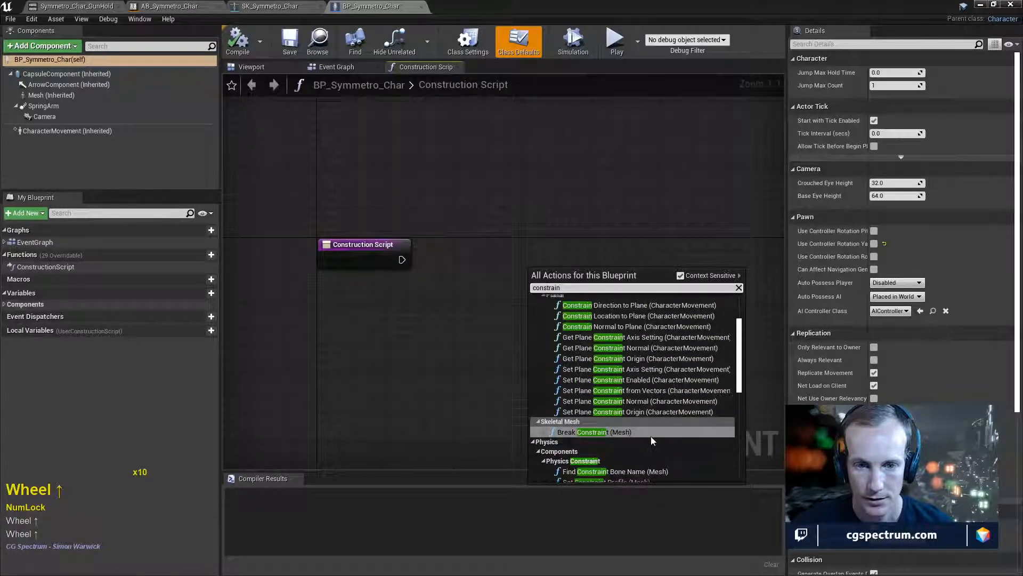
scroll(651, 436, up, 5)
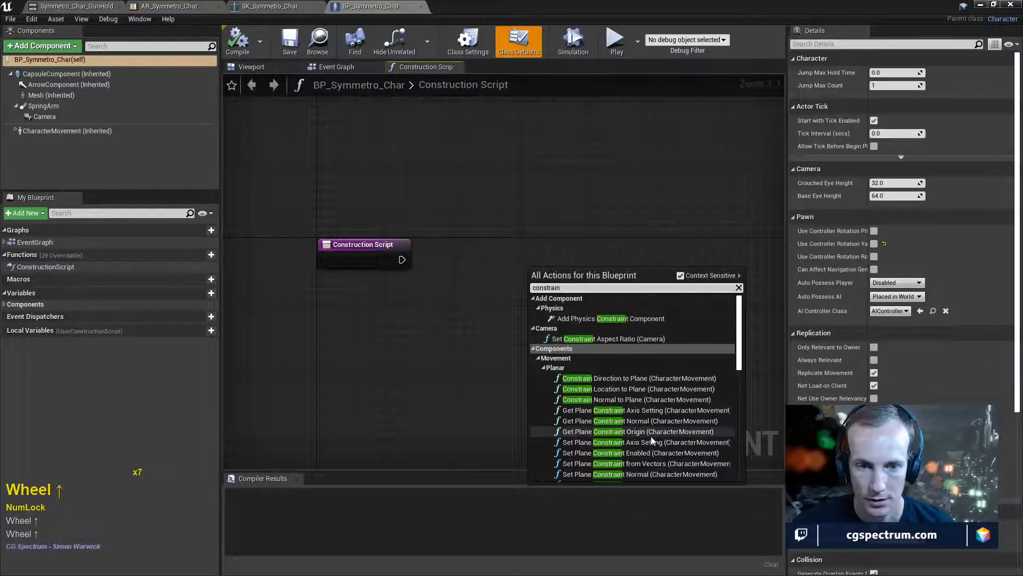
scroll(646, 429, down, 10)
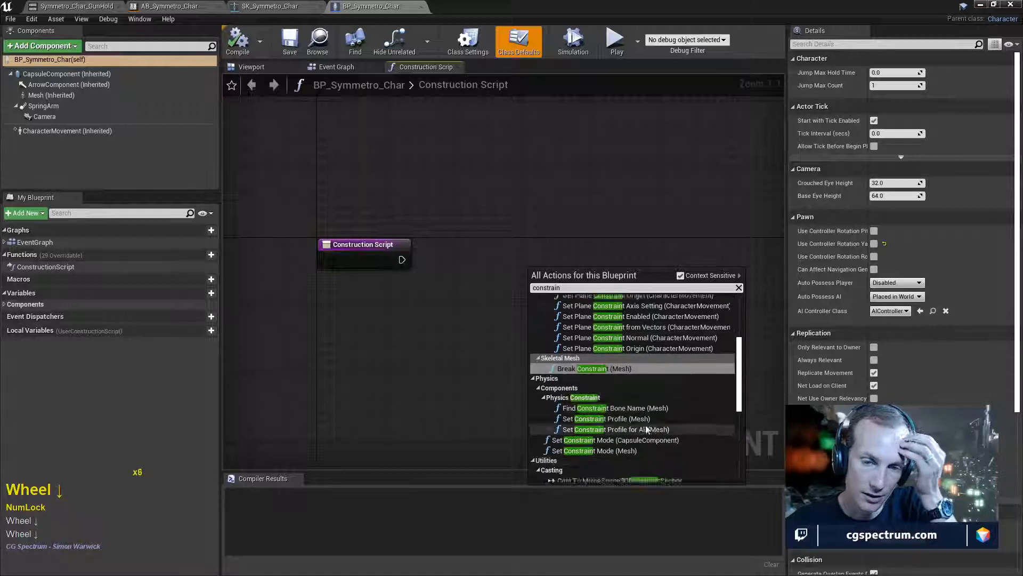
scroll(646, 427, down, 2)
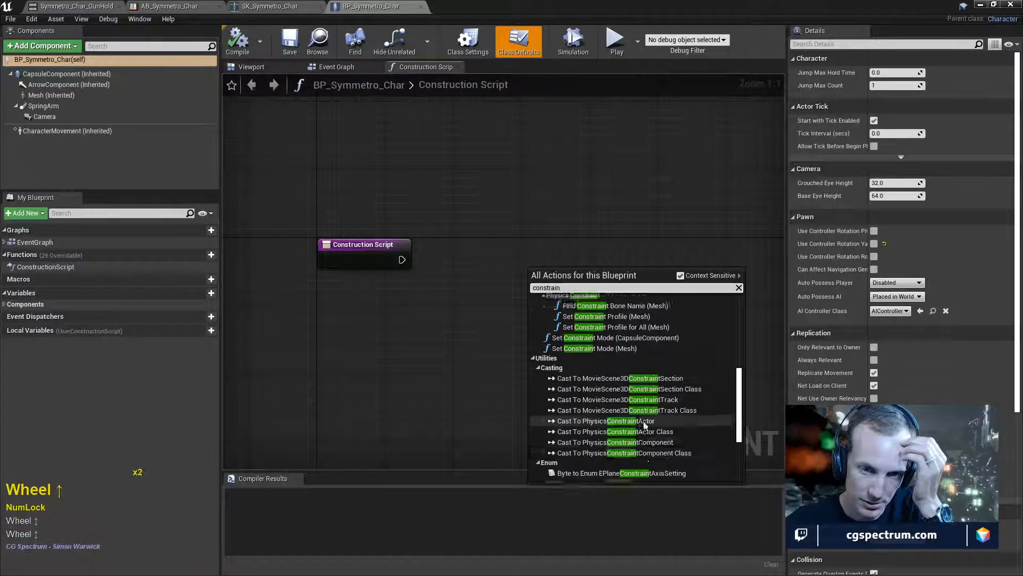
scroll(646, 424, up, 6)
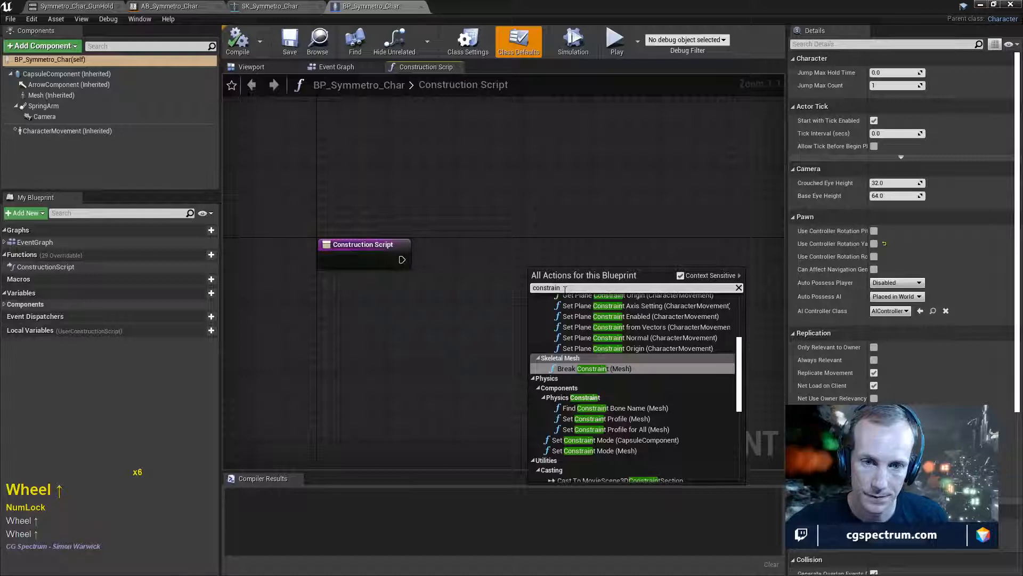
text(t)
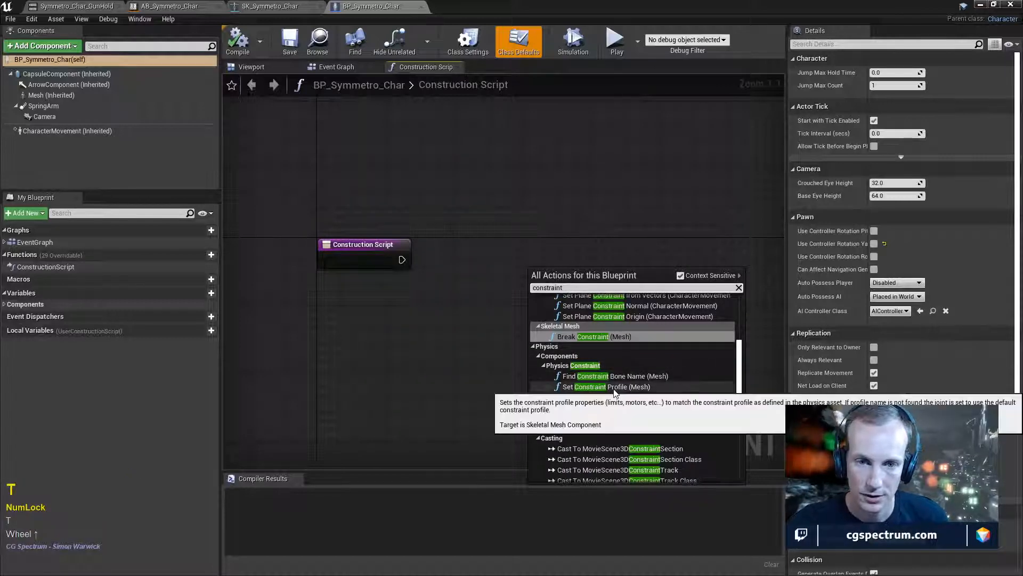
scroll(615, 393, up, 6)
scroll(614, 394, down, 6)
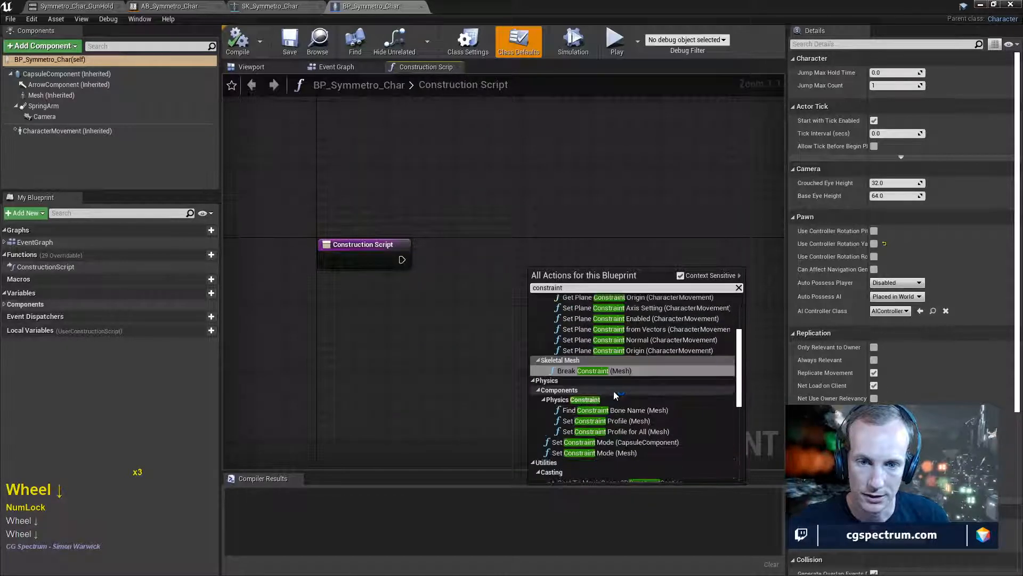
scroll(613, 391, up, 6)
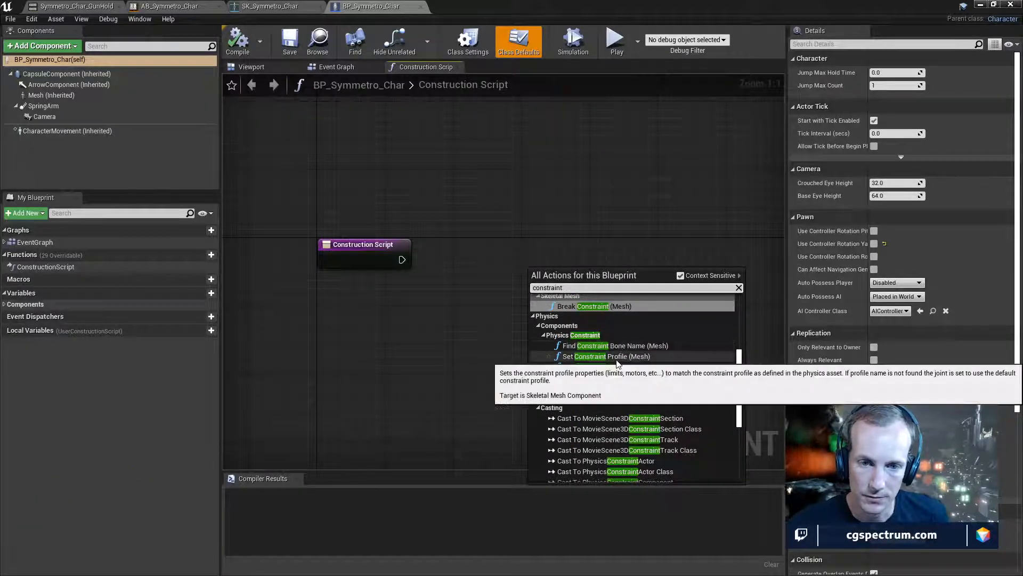
- Search the available actions for "constraint bone" and for "bone co"
click(581, 289)
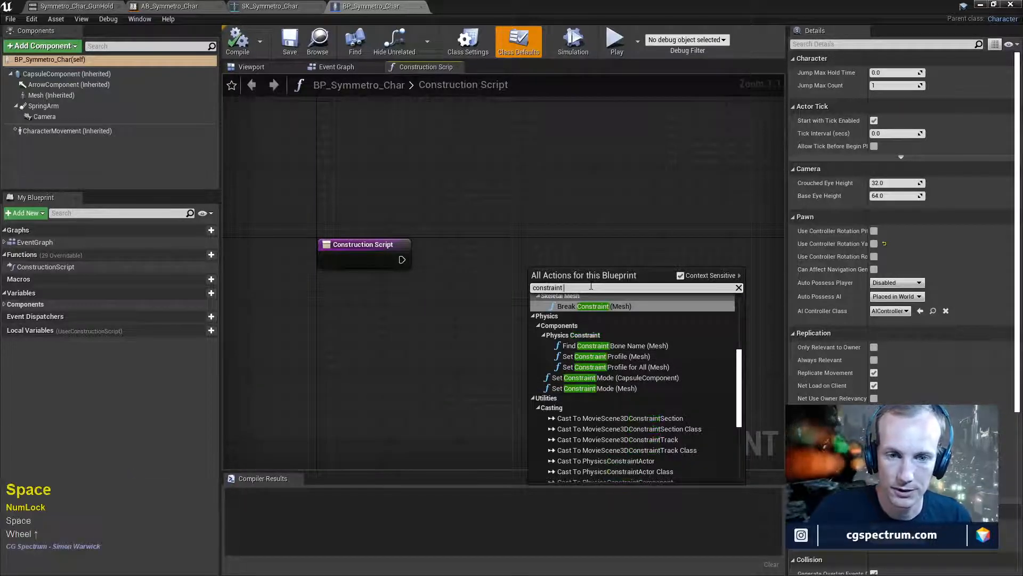
text(bone)
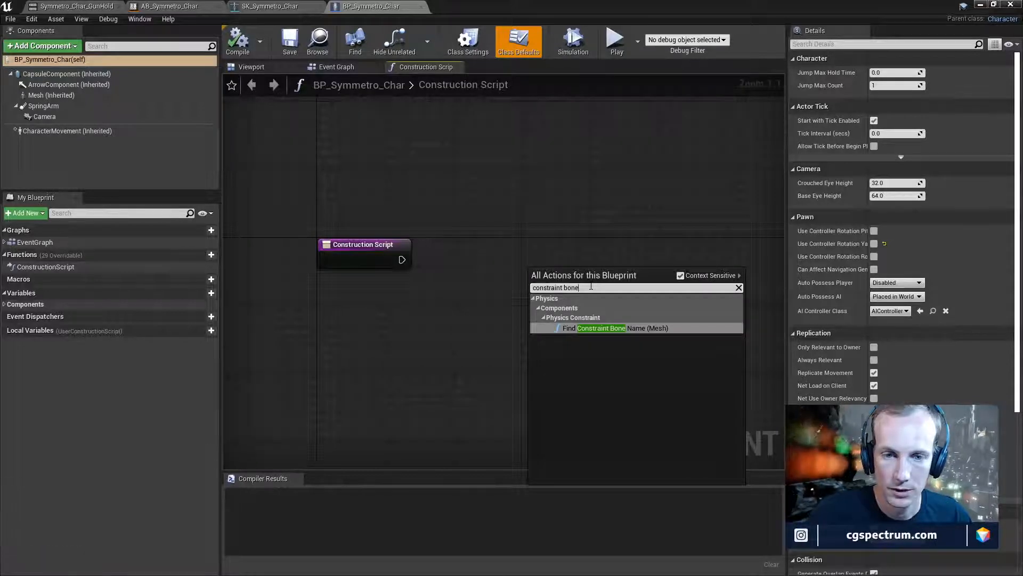
key(BackSpace)
key(BackSpace)
key(BackSpace)
key(BackSpace)
key(BackSpace)
key(BackSpace)
key(BackSpace)
key(BackSpace)
key(BackSpace)
key(BackSpace)
key(BackSpace)
key(BackSpace)
key(BackSpace)
key(BackSpace)
key(BackSpace)
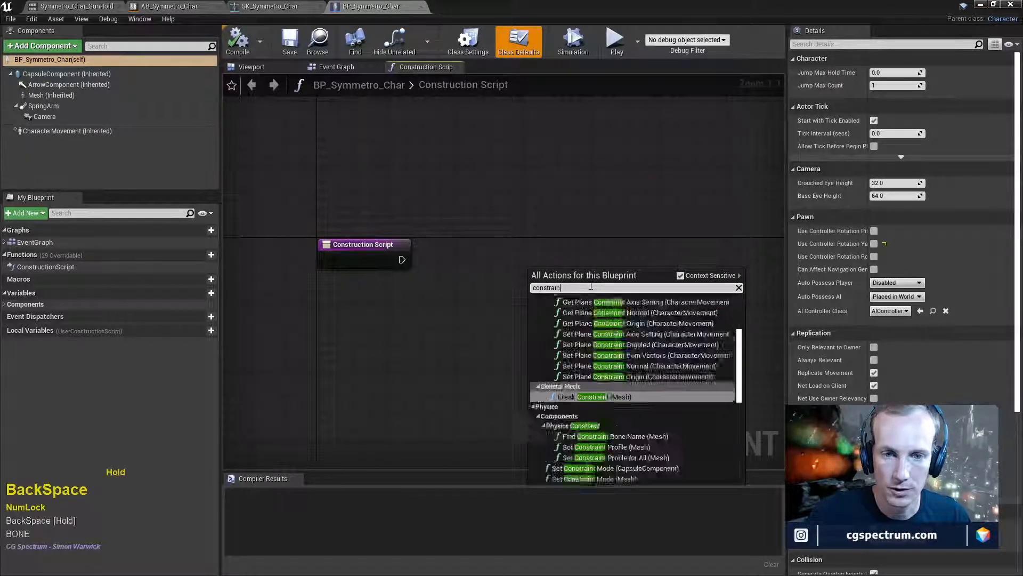
text(bone co)
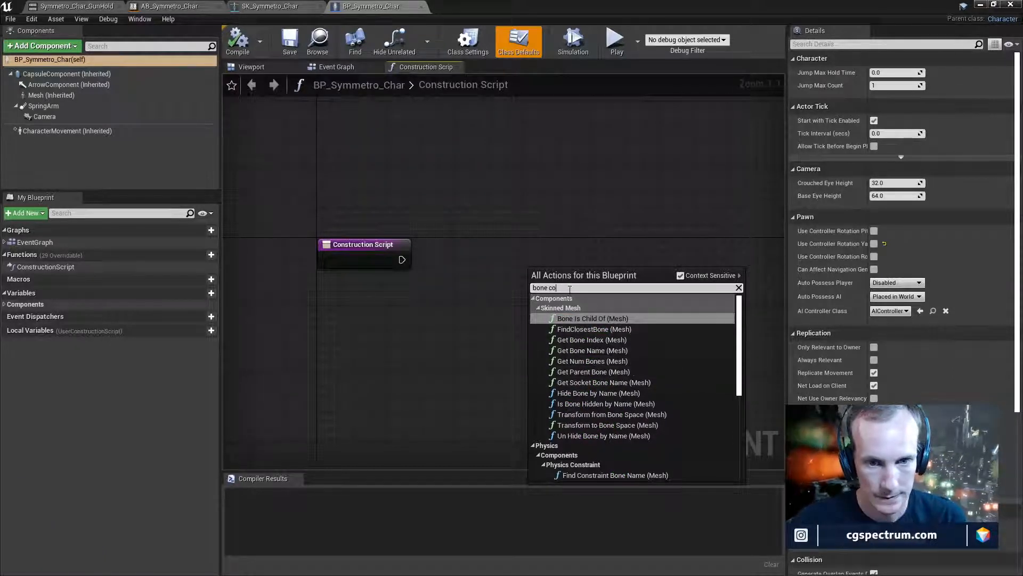
- Search the available actions for "component" and look through the matching component functions
drag(568, 288, 499, 292)
text(component)
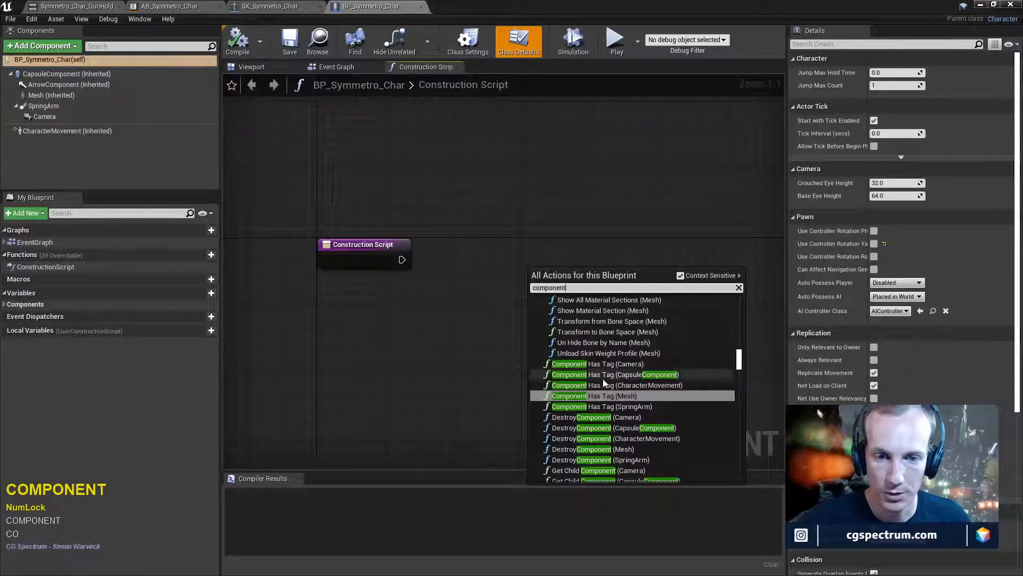
scroll(605, 383, down, 10)
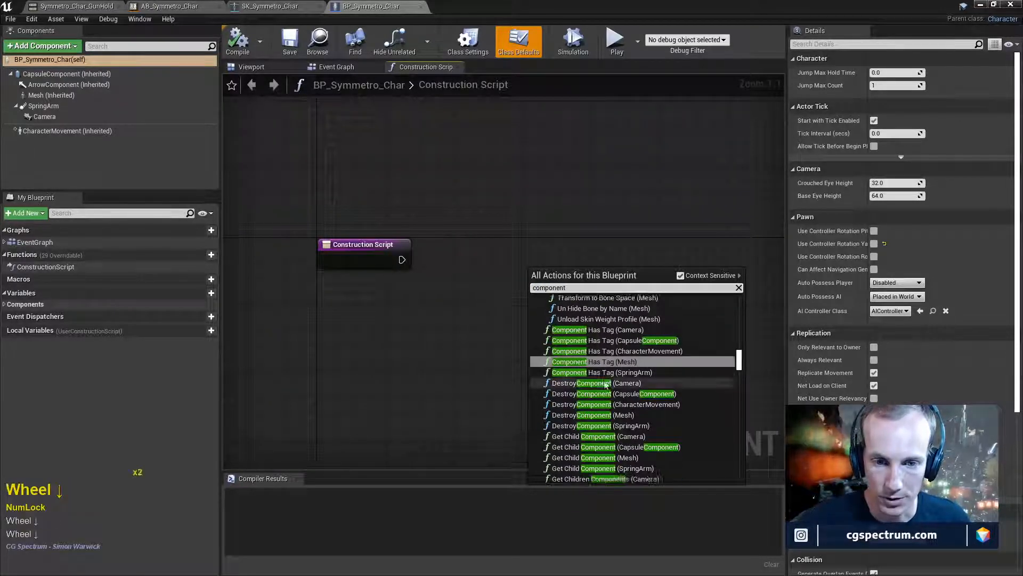
scroll(644, 388, down, 6)
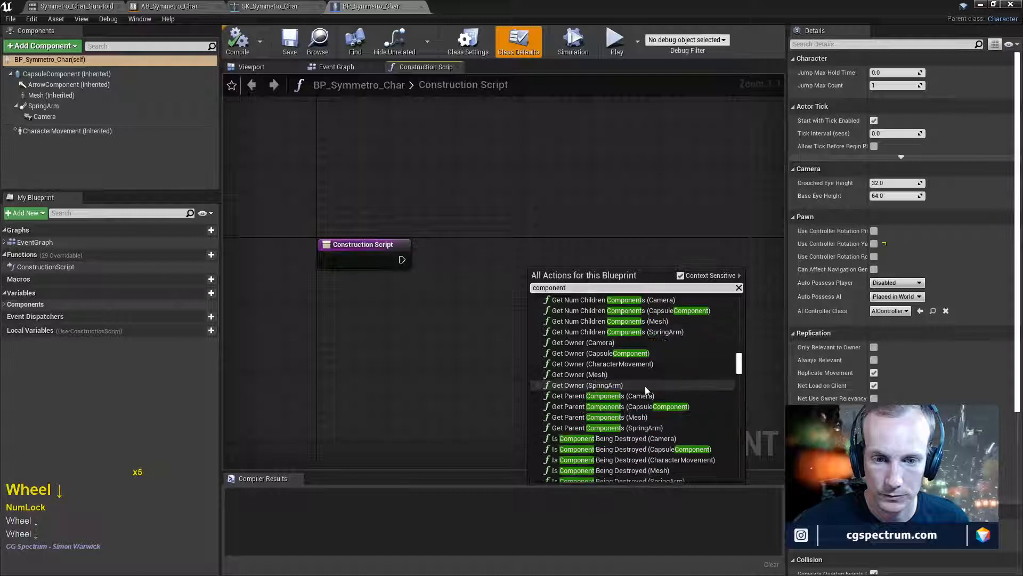
scroll(645, 386, down, 6)
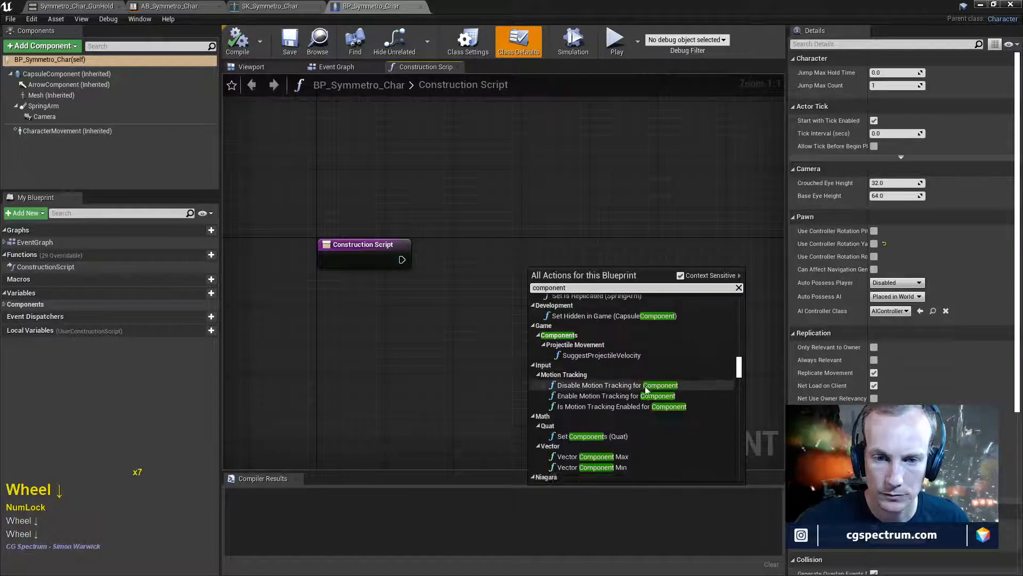
scroll(645, 386, down, 4)
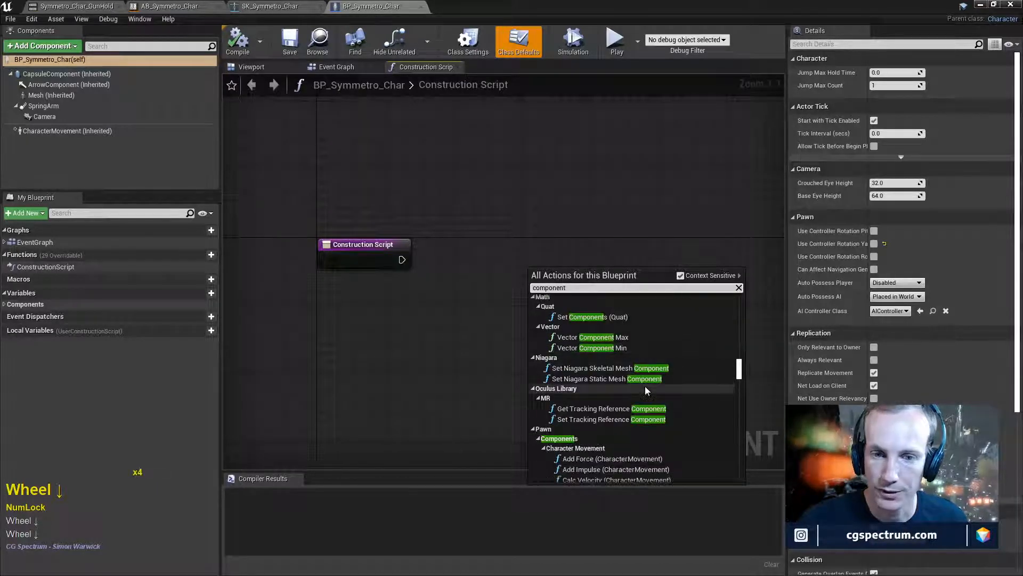
scroll(645, 386, up, 3)
scroll(645, 386, down, 7)
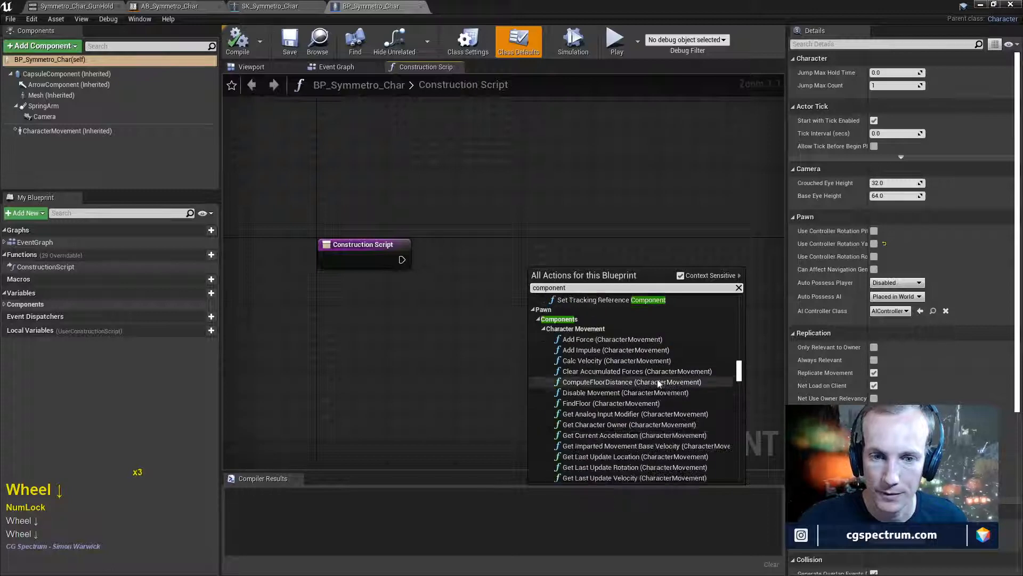
scroll(675, 408, down, 1)
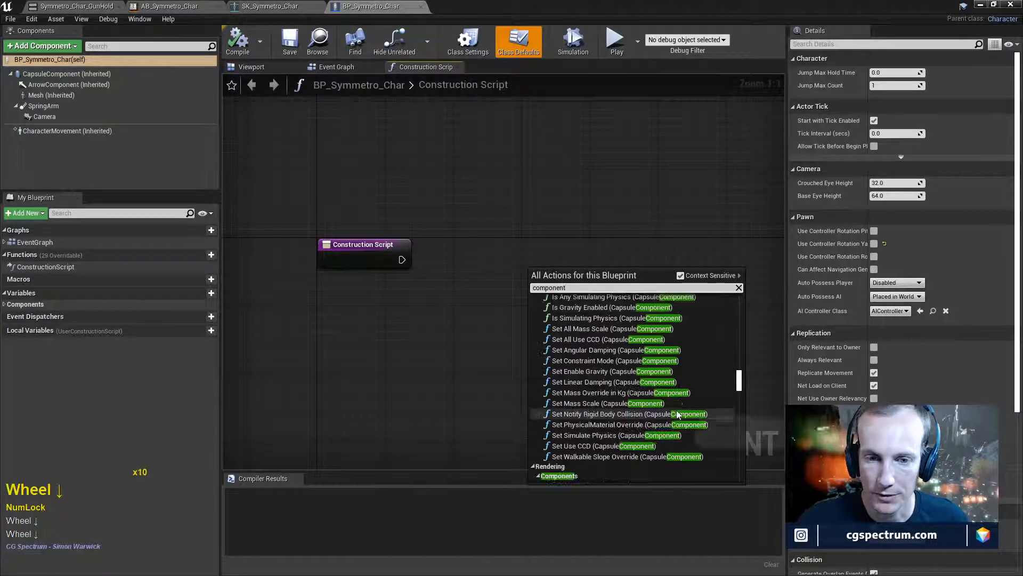
scroll(677, 413, down, 6)
scroll(680, 417, down, 2)
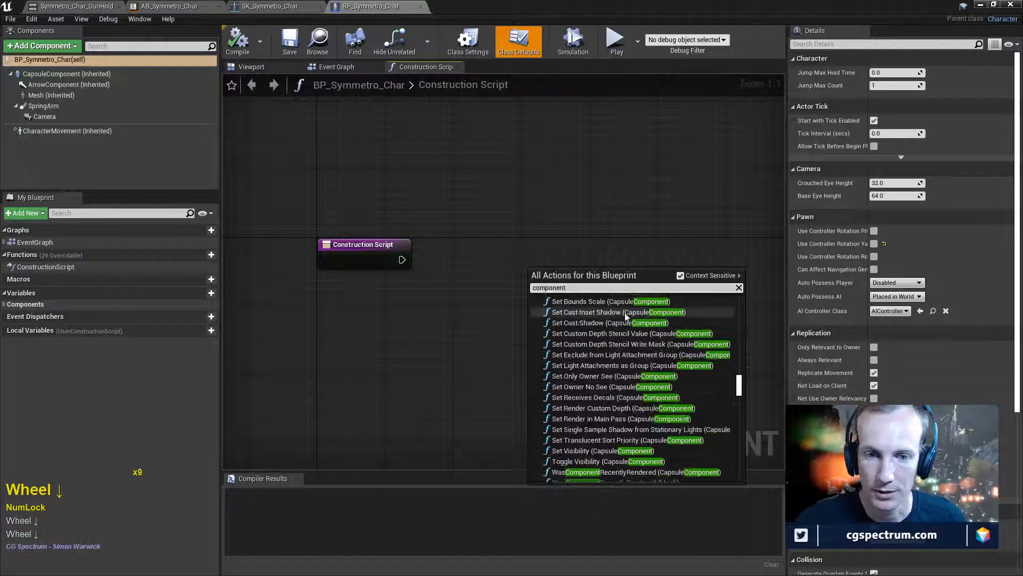
- Refine the action search to "component constraint", look through the matching nodes, and close the list without adding one
text(con)
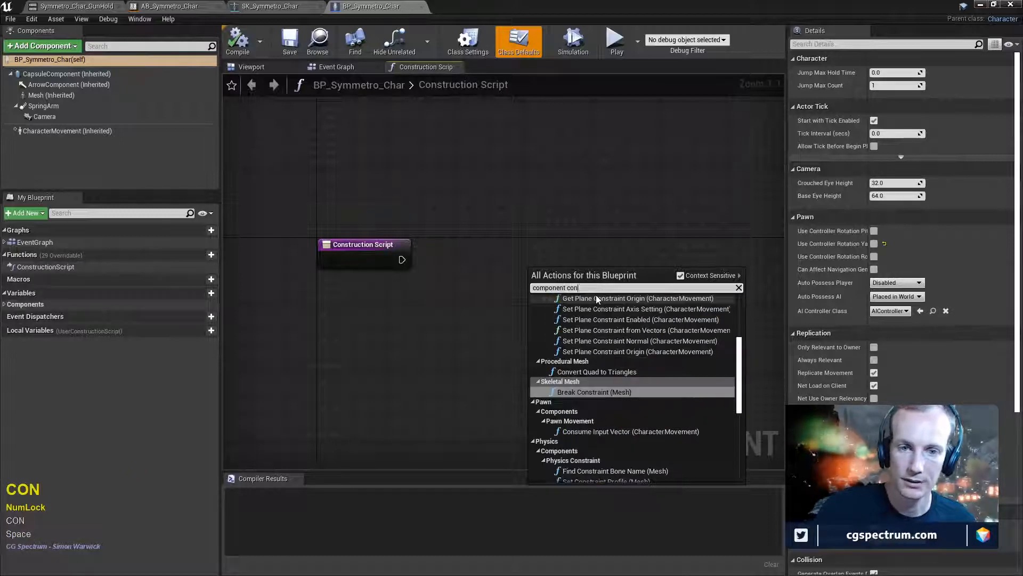
key(BackSpace)
text(nstran)
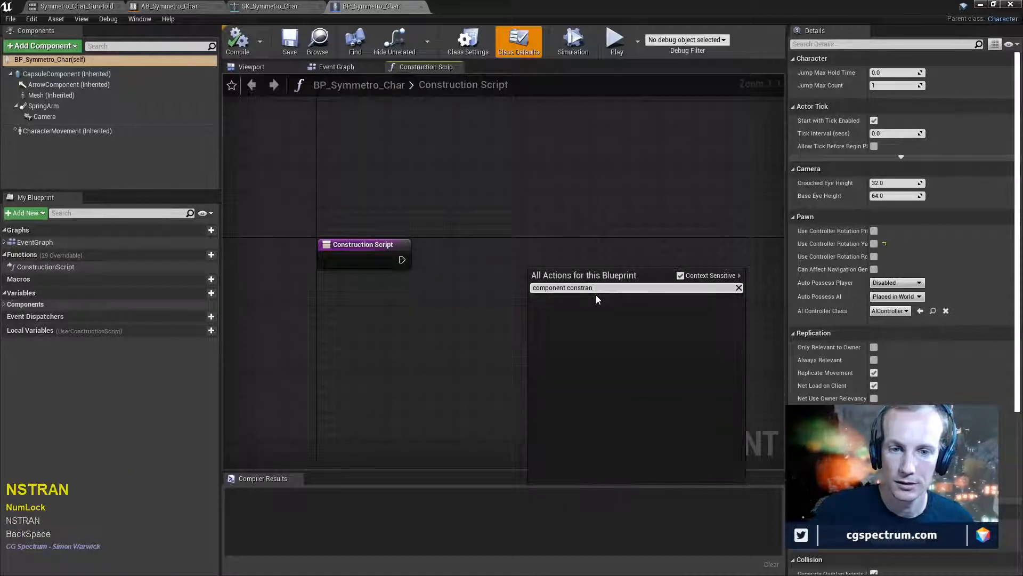
key(BackSpace)
key(BackSpace)
text(in)
key(BackSpace)
key(BackSpace)
text(aint)
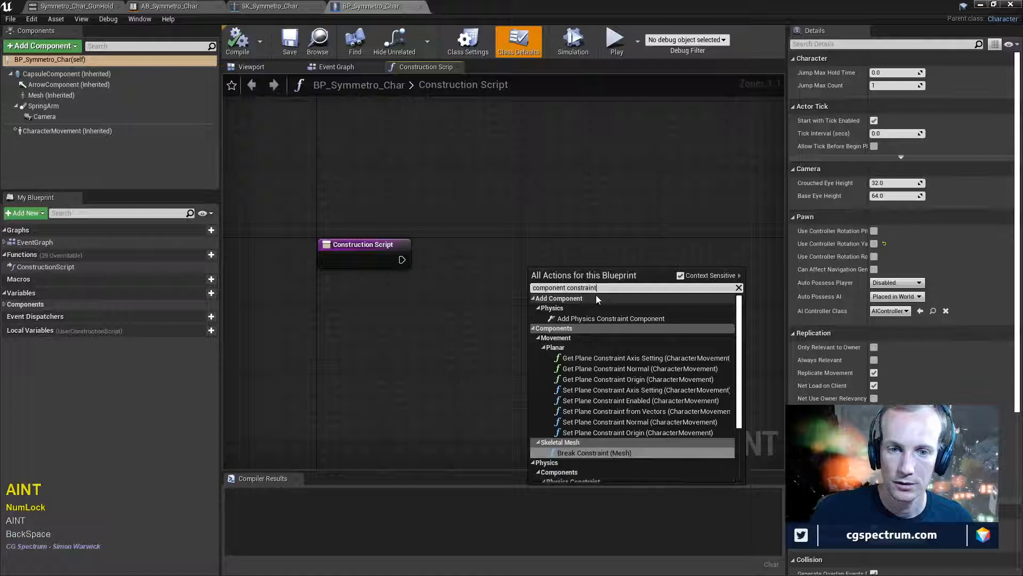
scroll(694, 432, down, 6)
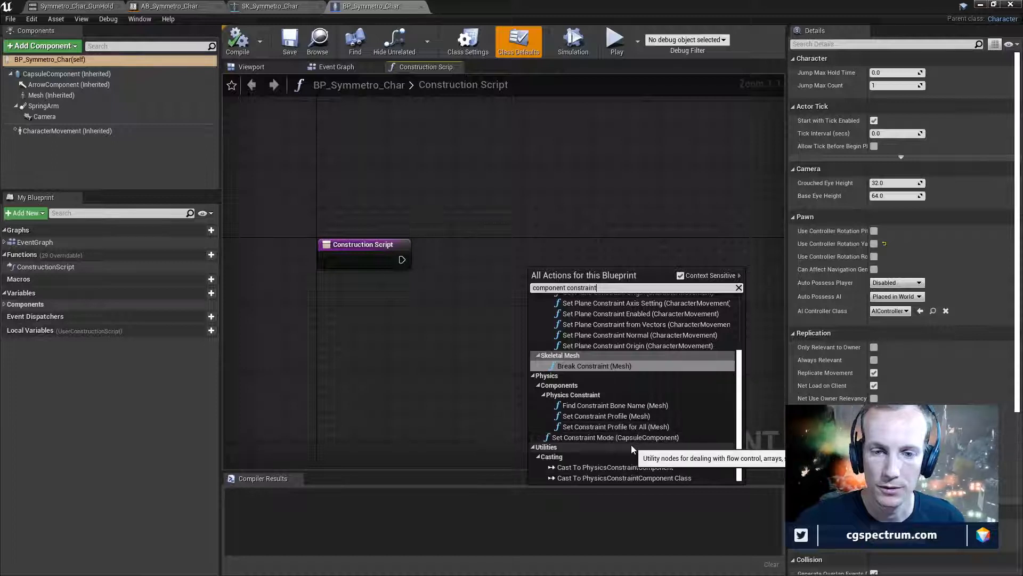
click(628, 235)
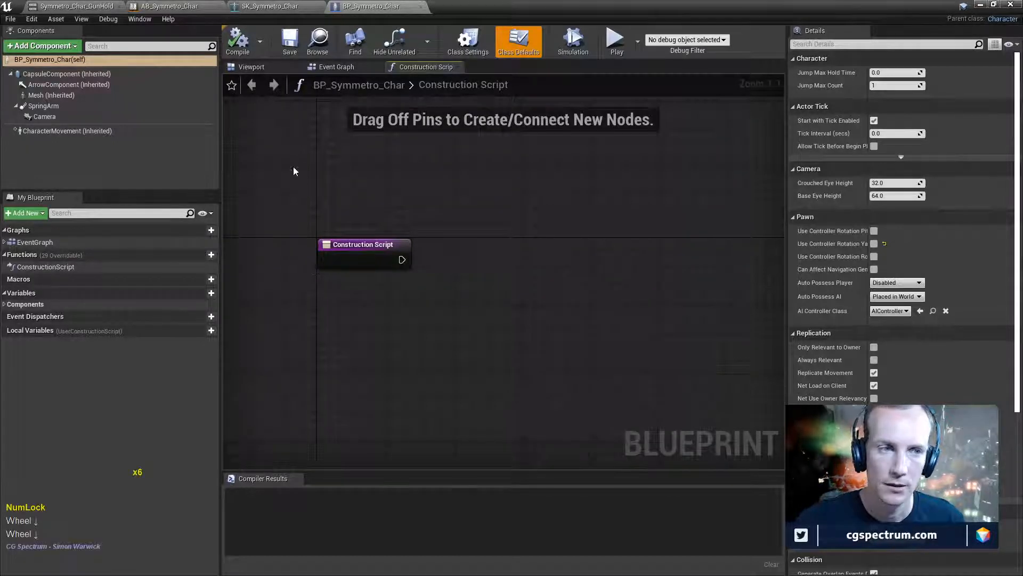
- Add a Mesh reference node above the Construction Script node and search the actions available from its output for "constrain"
click(51, 96)
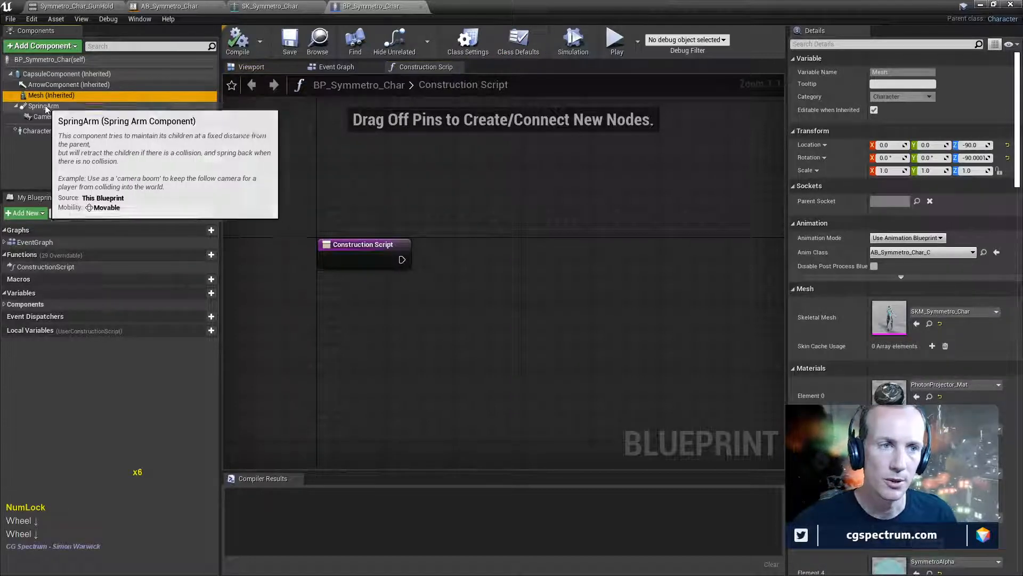
drag(51, 96, 495, 226)
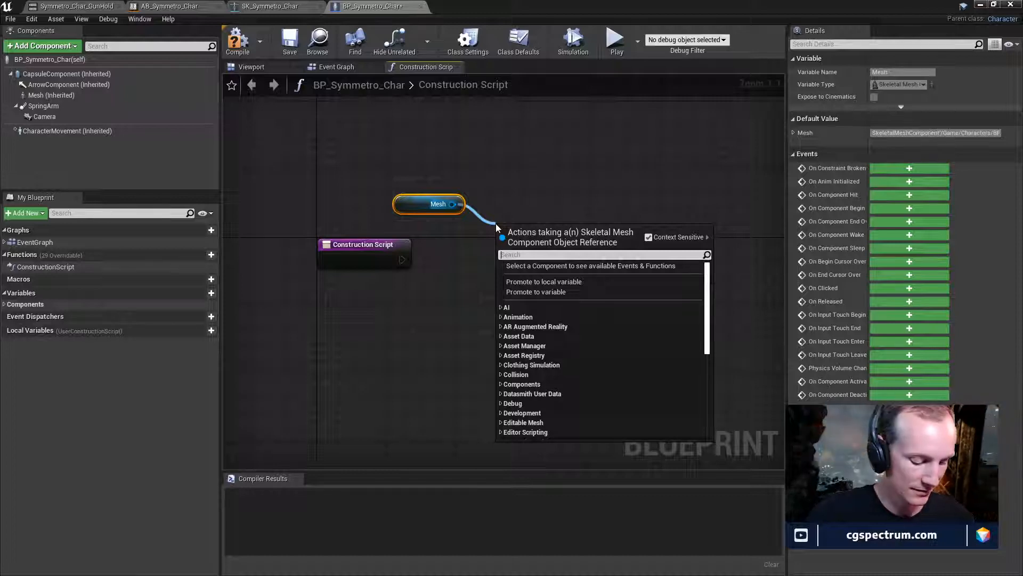
text(constrain)
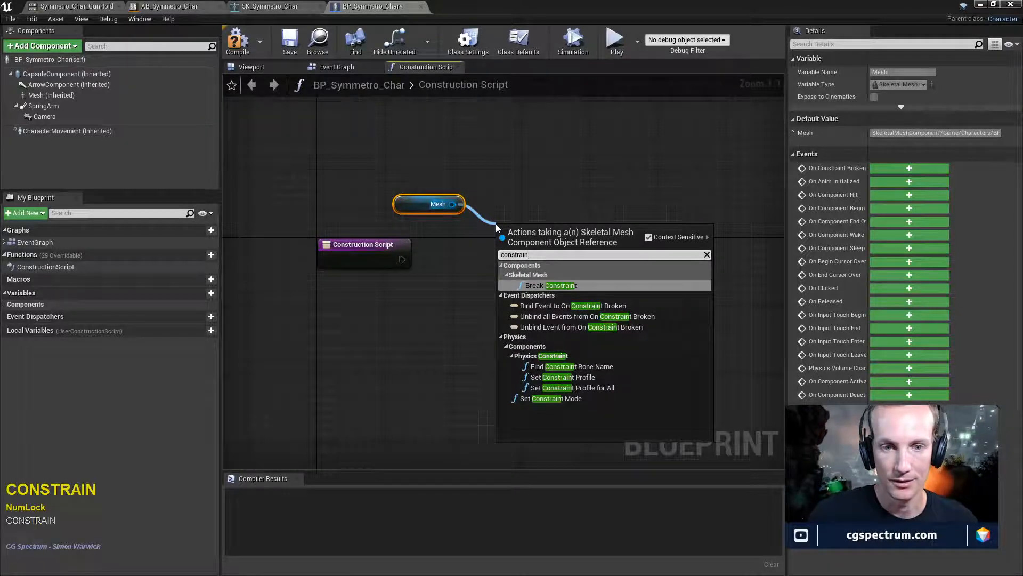
key(BackSpace)
key(BackSpace)
key(BackSpace)
key(BackSpace)
key(BackSpace)
key(BackSpace)
key(BackSpace)
key(BackSpace)
key(BackSpace)
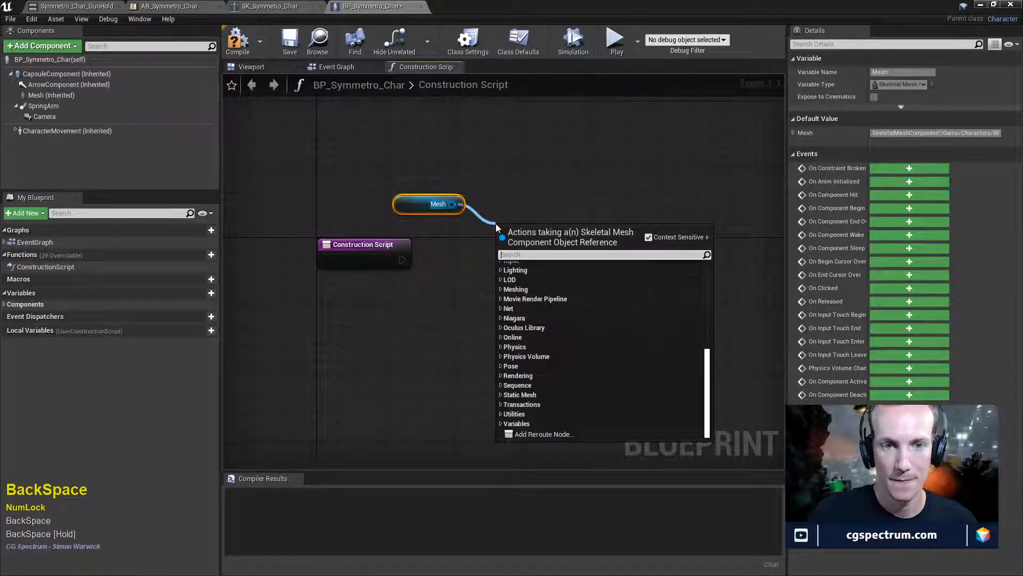
- Search the actions available from the Mesh output for "joint" and "get join", and close the list without adding a node
text(joint)
key(BackSpace)
key(BackSpace)
key(BackSpace)
key(BackSpace)
key(BackSpace)
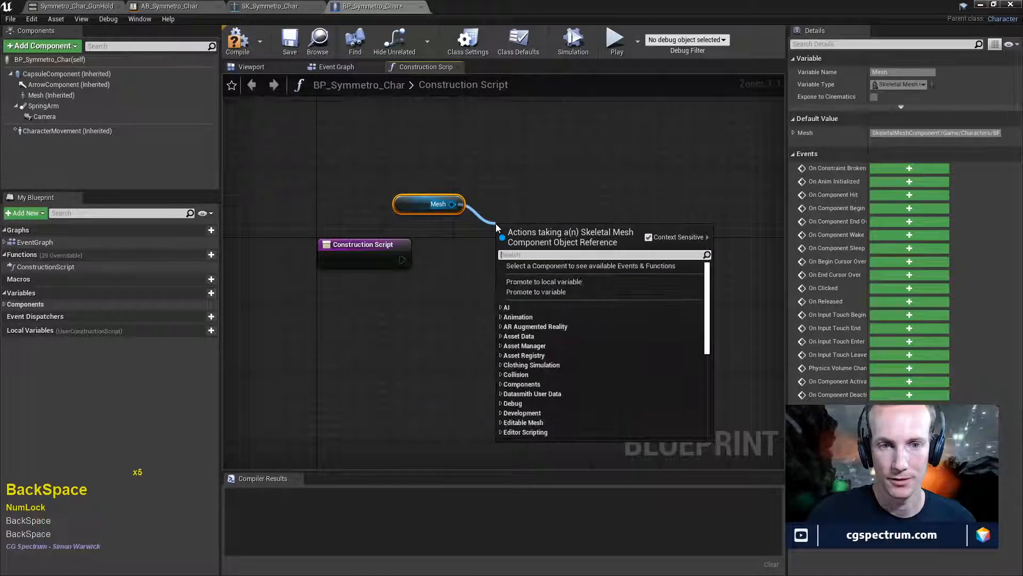
text(get join)
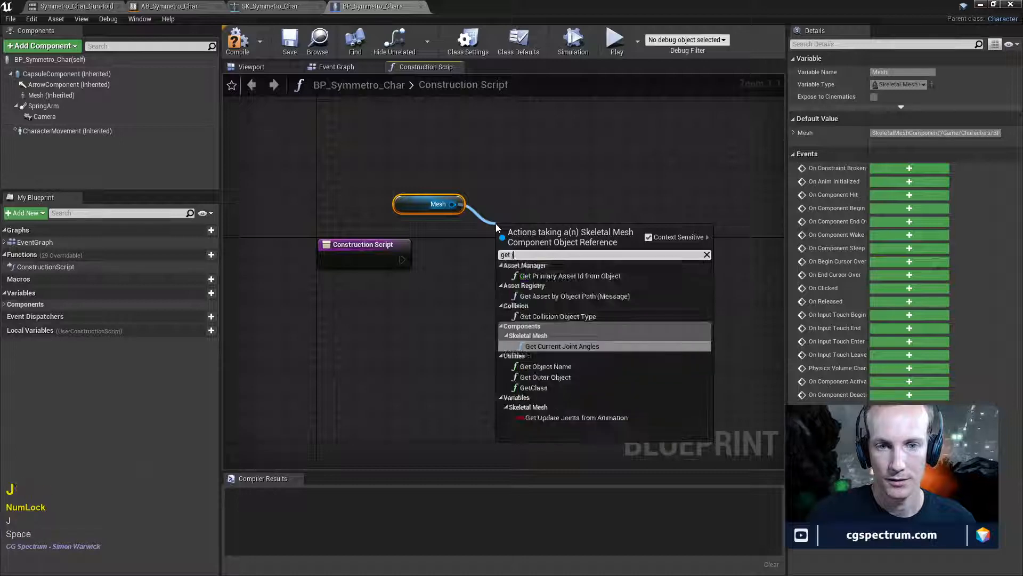
key(BackSpace)
key(BackSpace)
key(BackSpace)
key(BackSpace)
key(BackSpace)
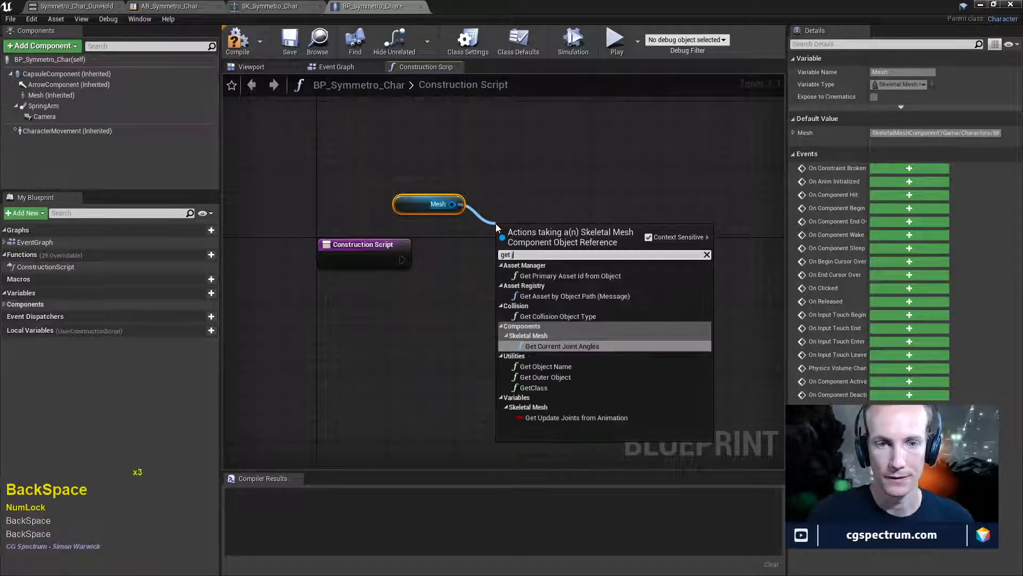
click(552, 132)
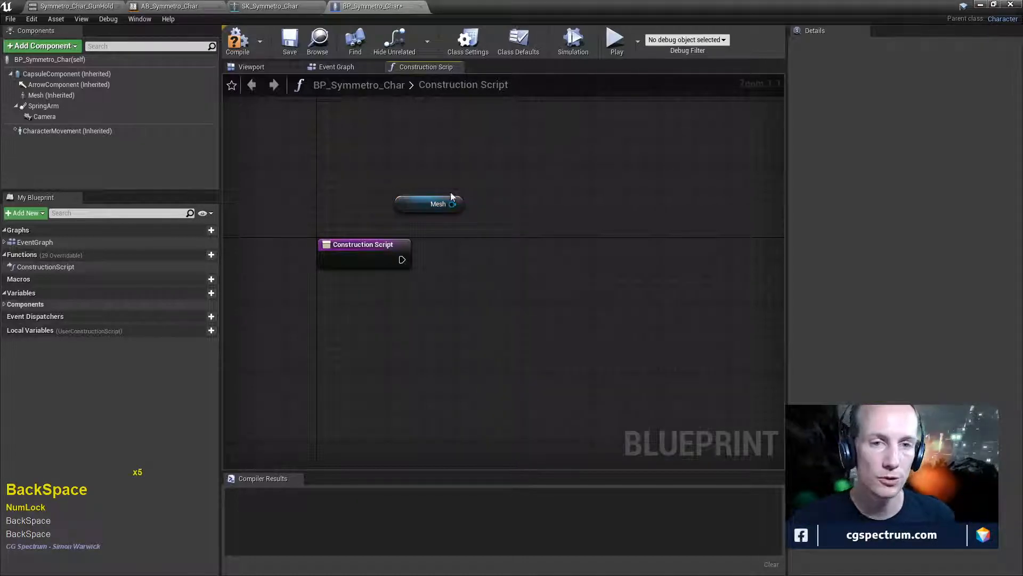
- Place the Mesh node directly above the Construction Script node, and compile and save the blueprint
drag(452, 204, 360, 218)
click(613, 144)
click(452, 201)
click(237, 40)
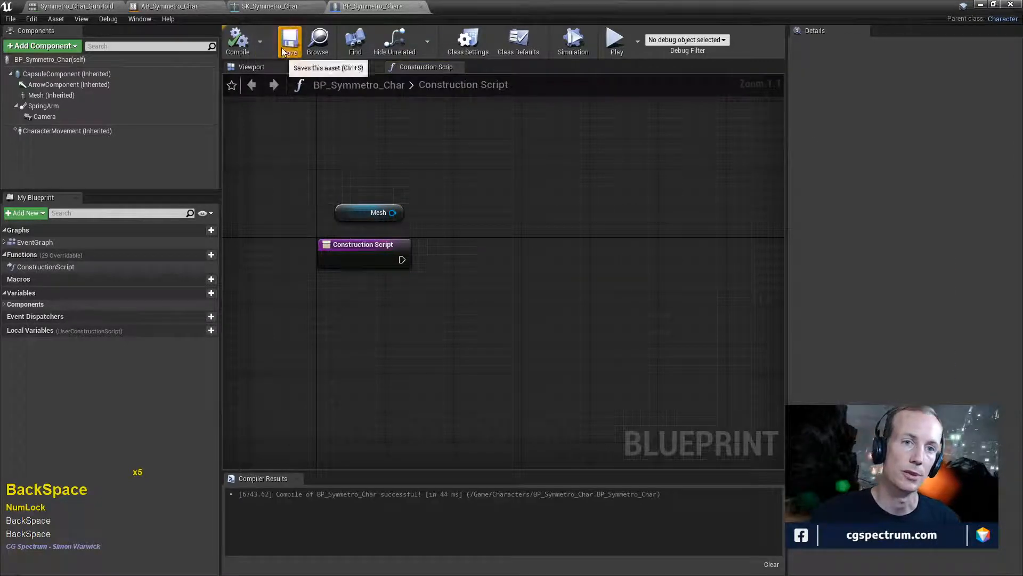
click(288, 42)
- Switch to the AB_Symmetro_Char animation blueprint, look over its Event Graph, and open its AnimGraph
click(299, 7)
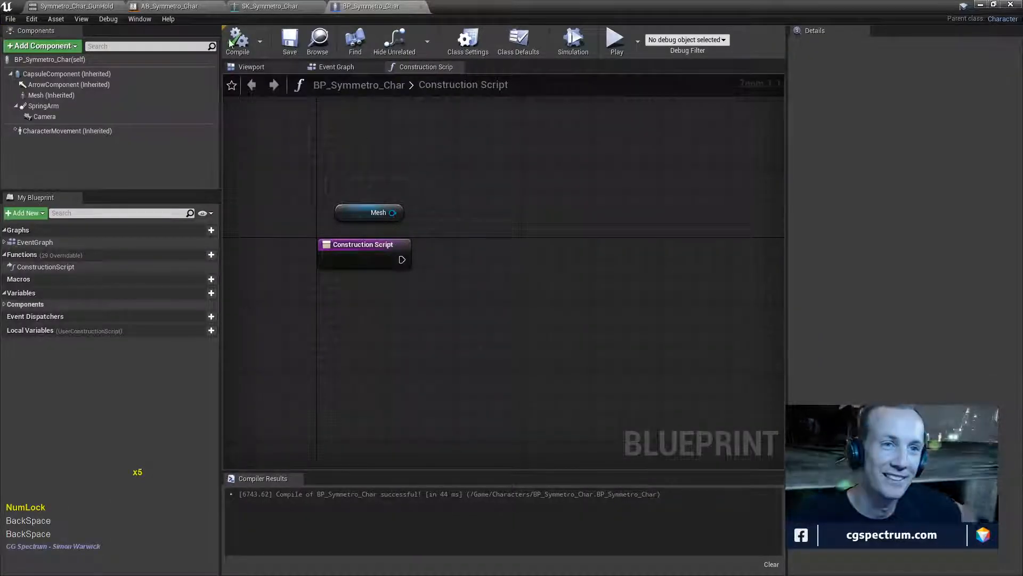
click(169, 6)
right_drag(660, 373, 555, 342)
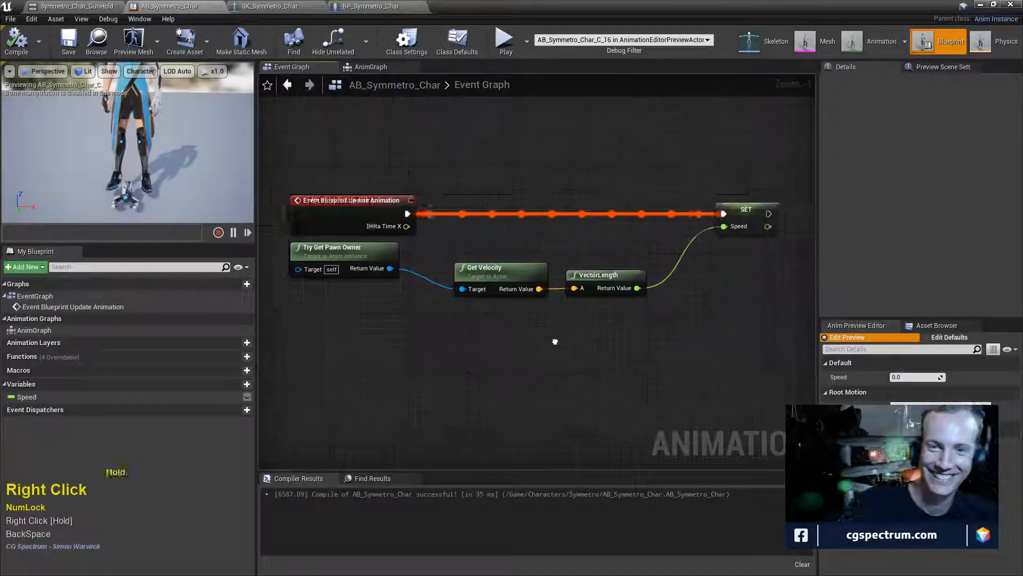
right_drag(520, 370, 530, 380)
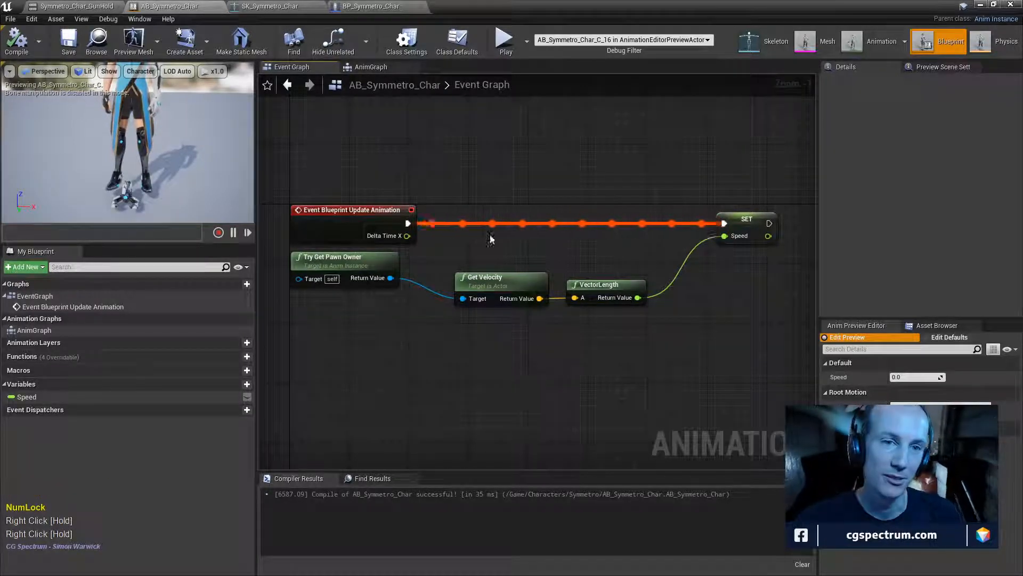
click(370, 67)
right_drag(476, 342, 489, 368)
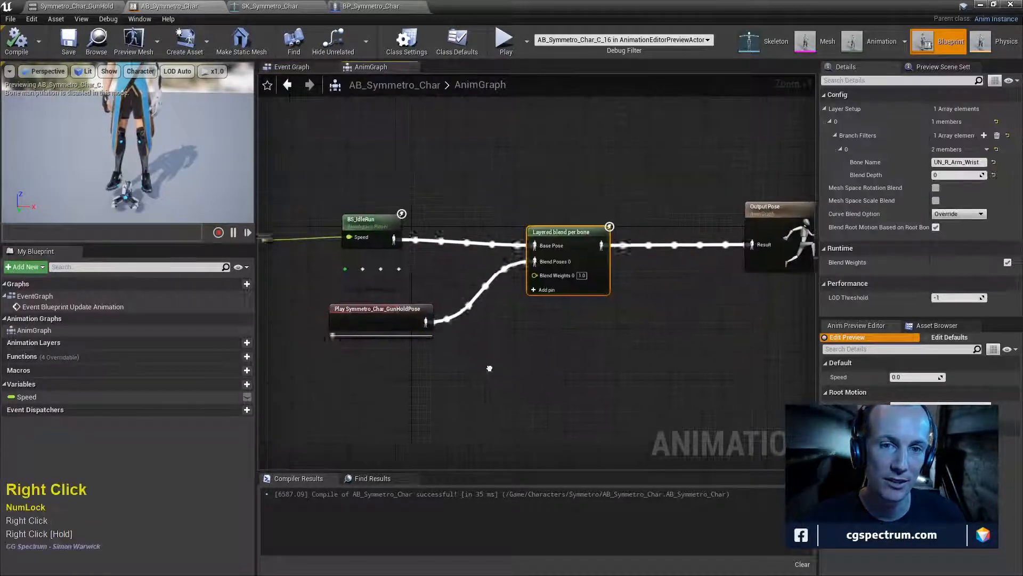
- Search the AnimGraph's available actions for "blend", look through the nodes, and close the list without adding one
right_click(646, 366)
text(bl)
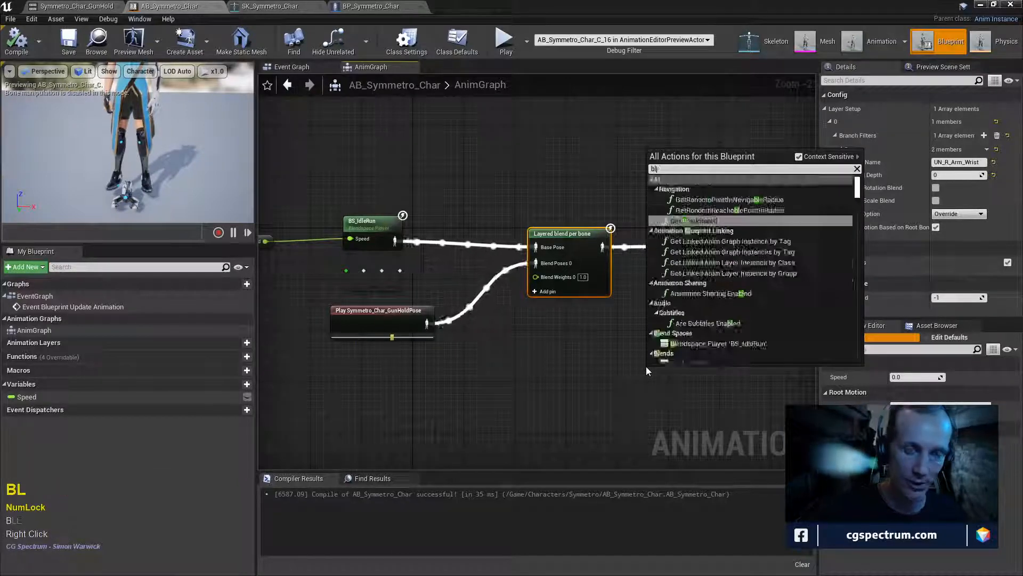
text(end)
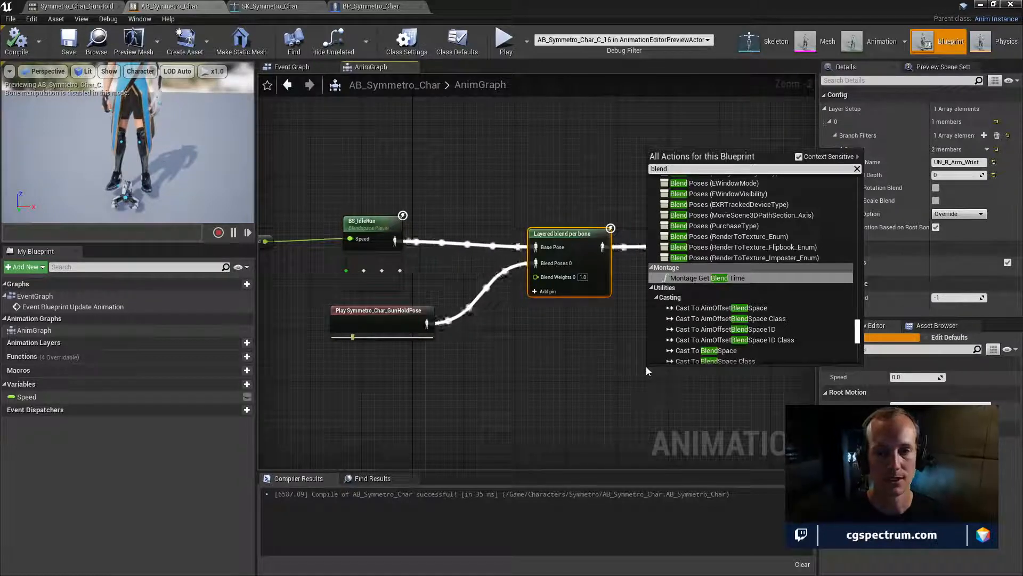
click(588, 358)
key(Num_Lock)
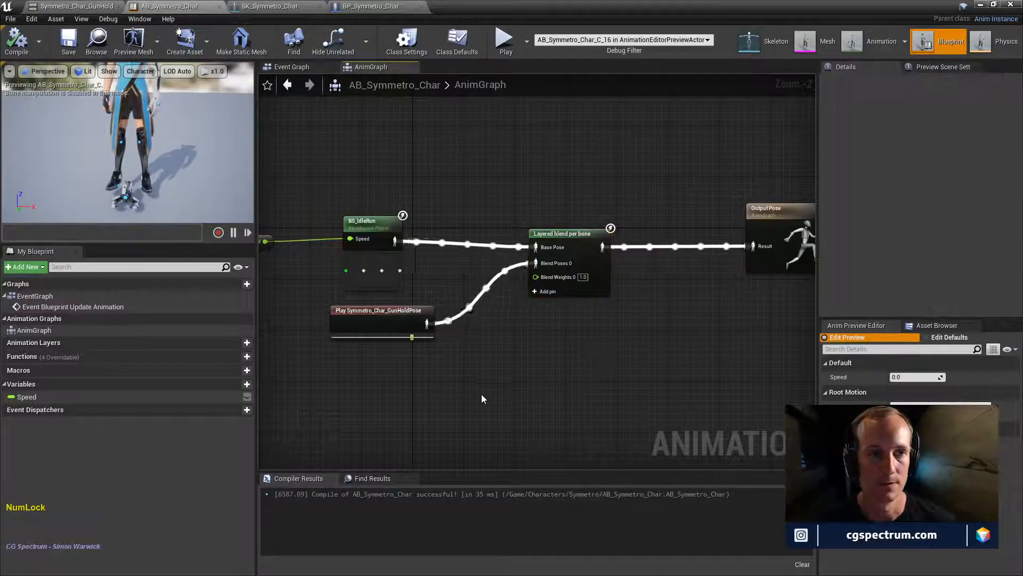
key(shift+9)
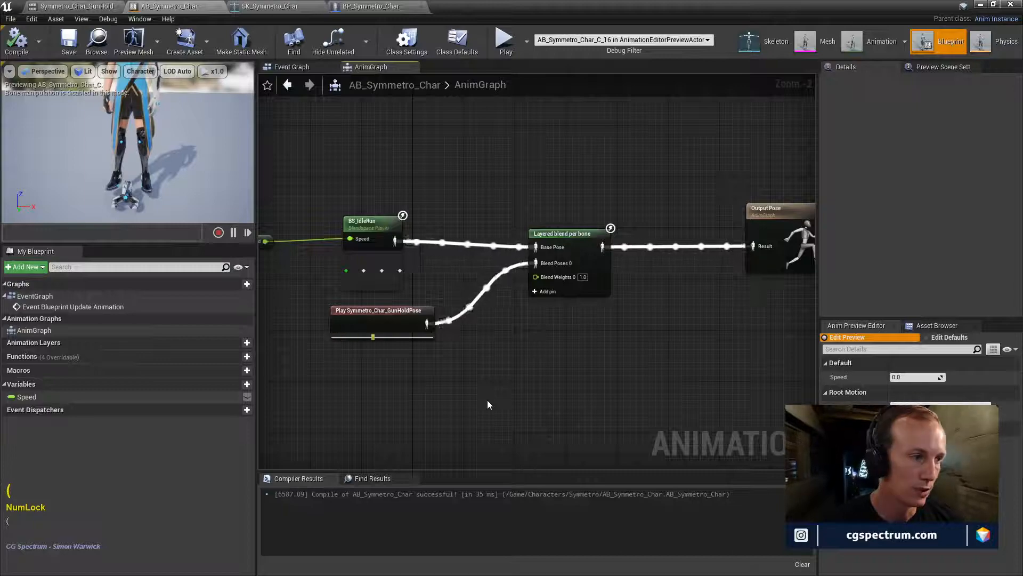